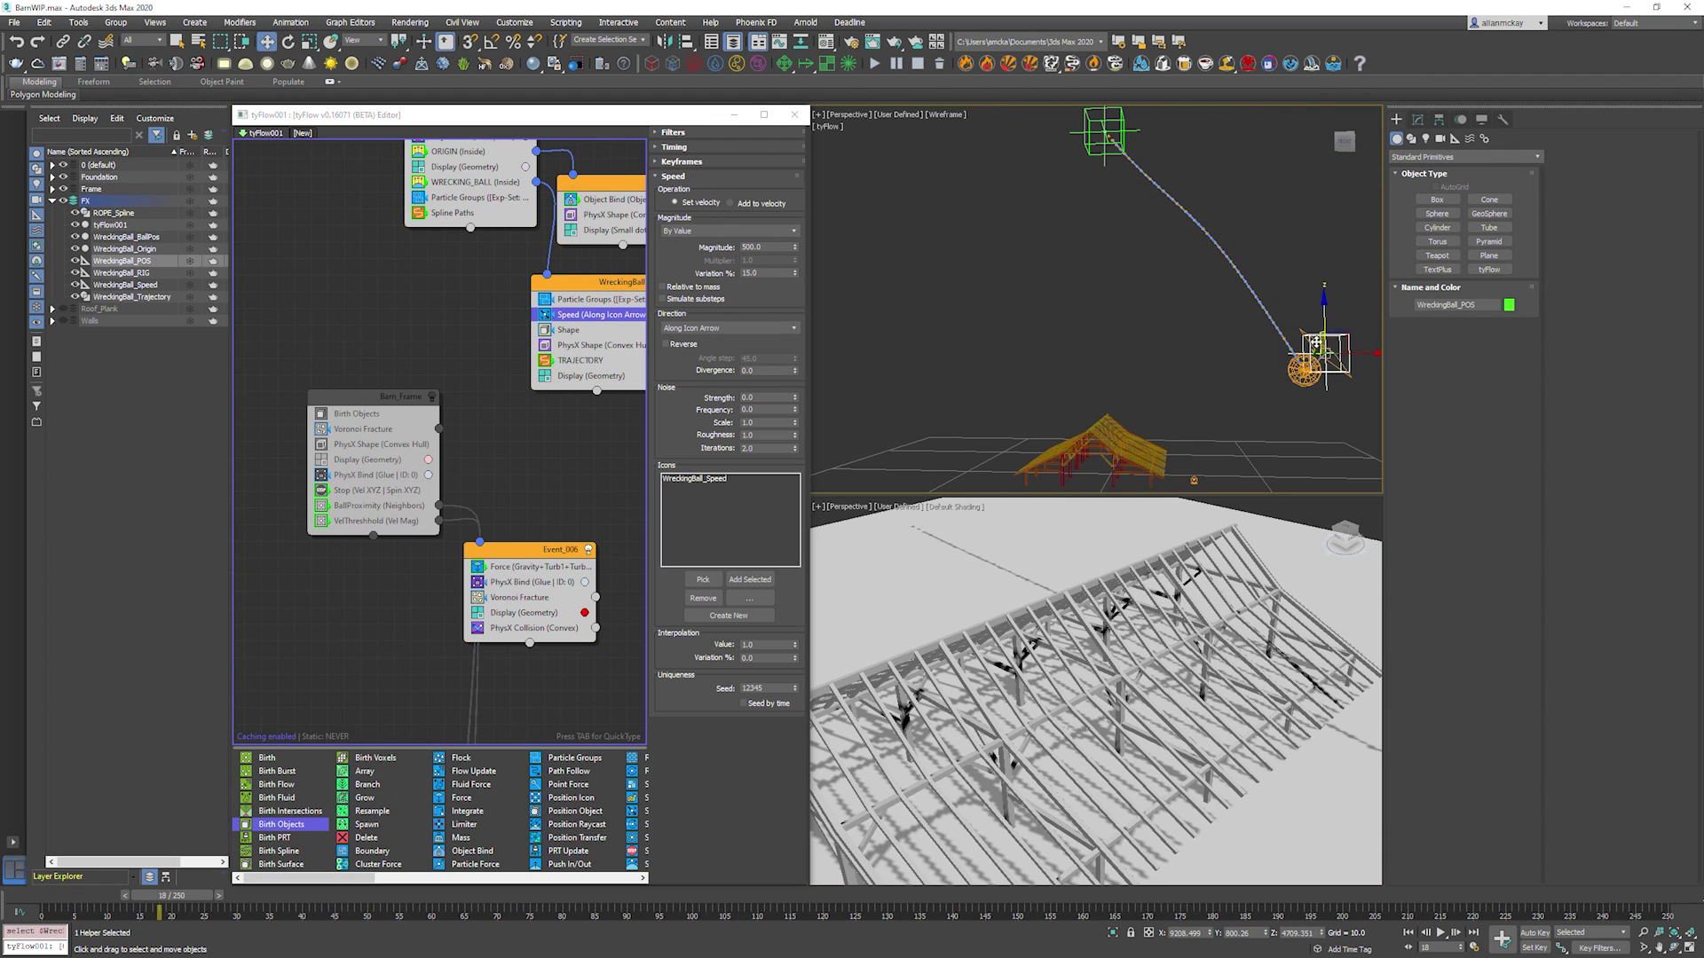
Raise the WreckingBall_POS helper slightly in the perspective view.
drag(1319, 295, 1313, 284)
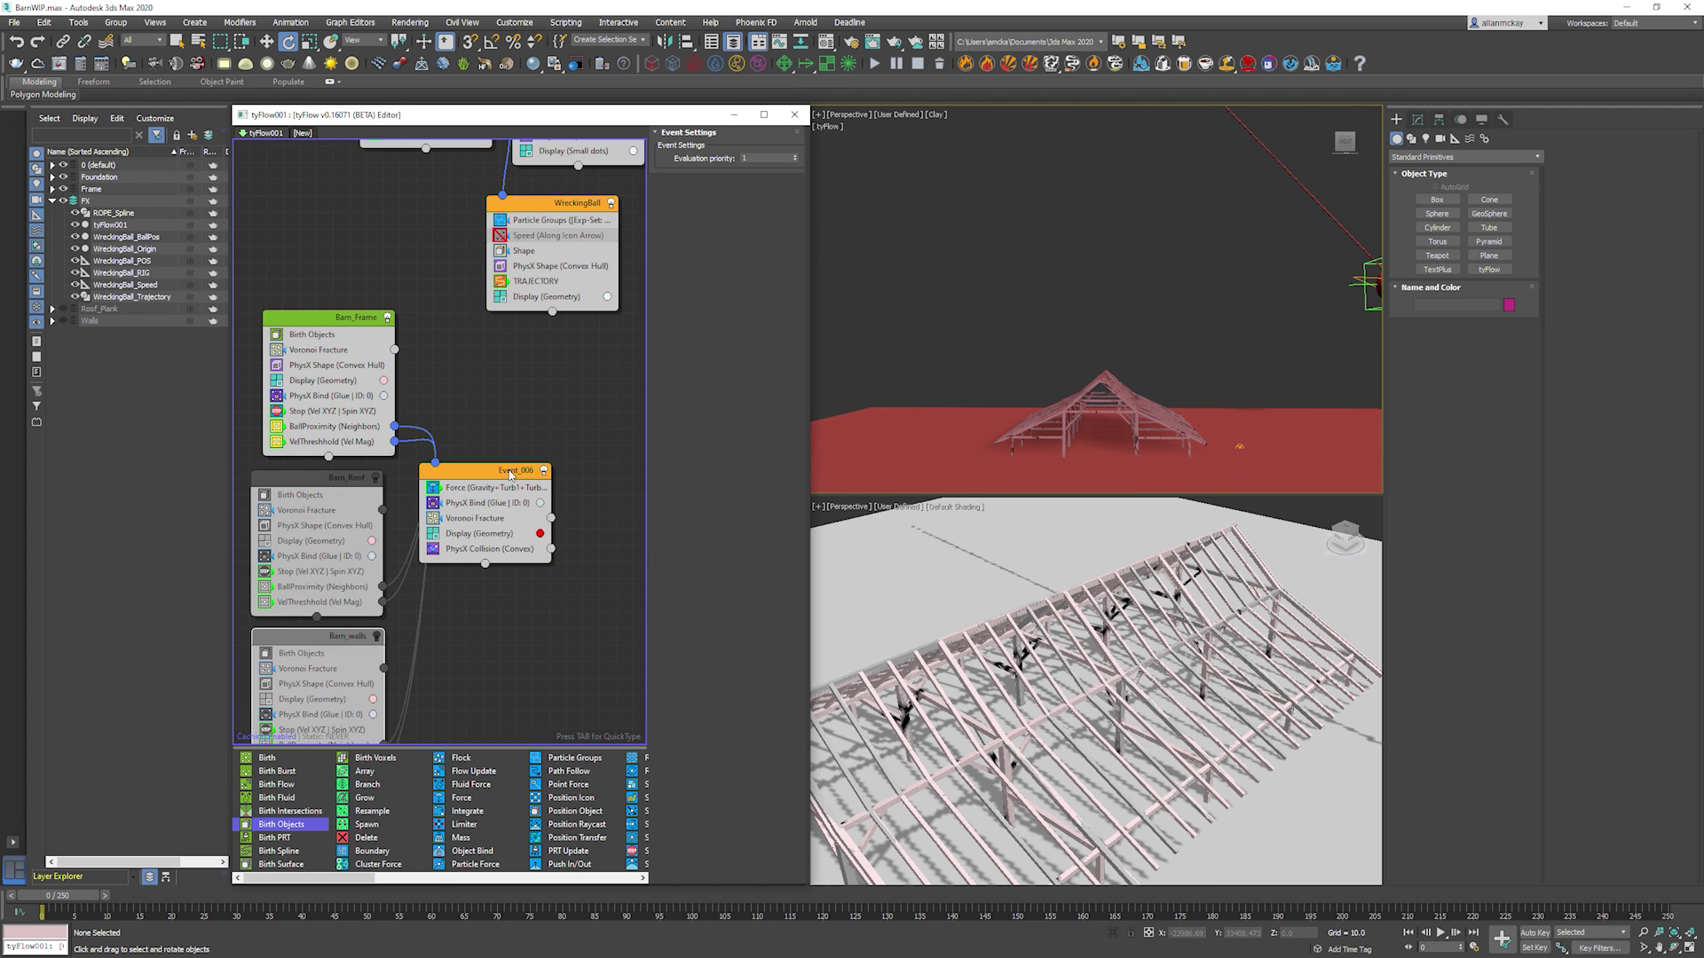
Reorder Event_006 so PhysX Bind sits below Voronoi Fracture, and open the settings of that PhysX Bind operator.
drag(479, 503, 480, 522)
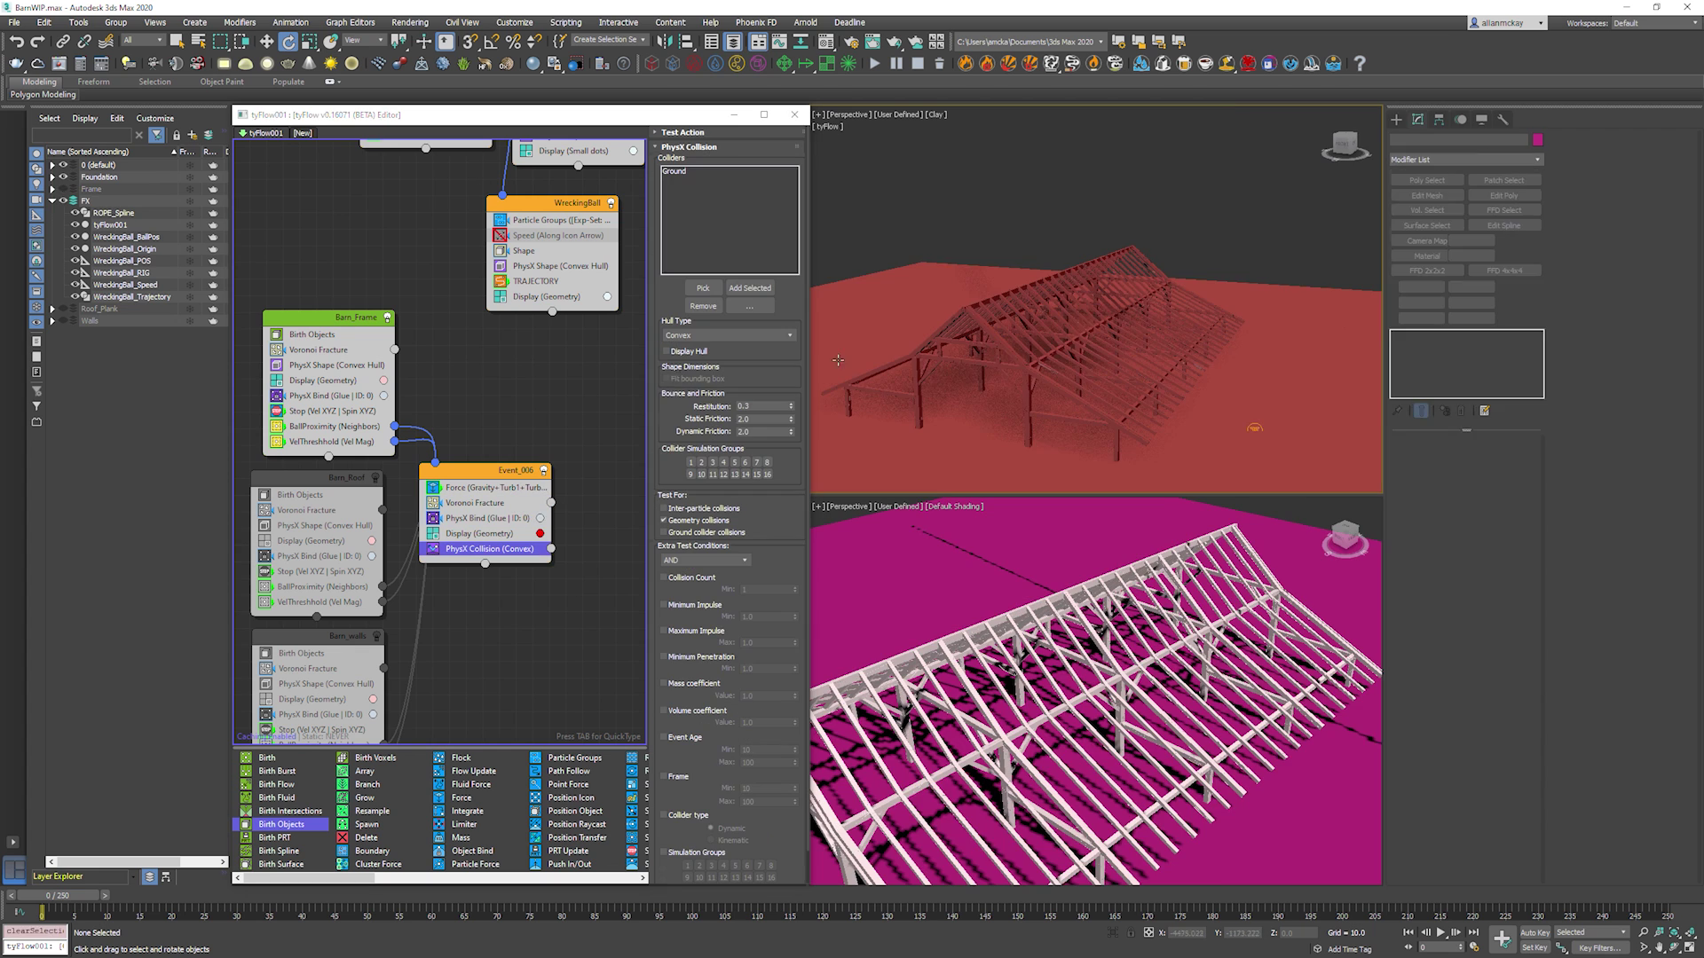
click(1464, 160)
click(1438, 532)
alt+middle_drag(1284, 385, 1229, 417)
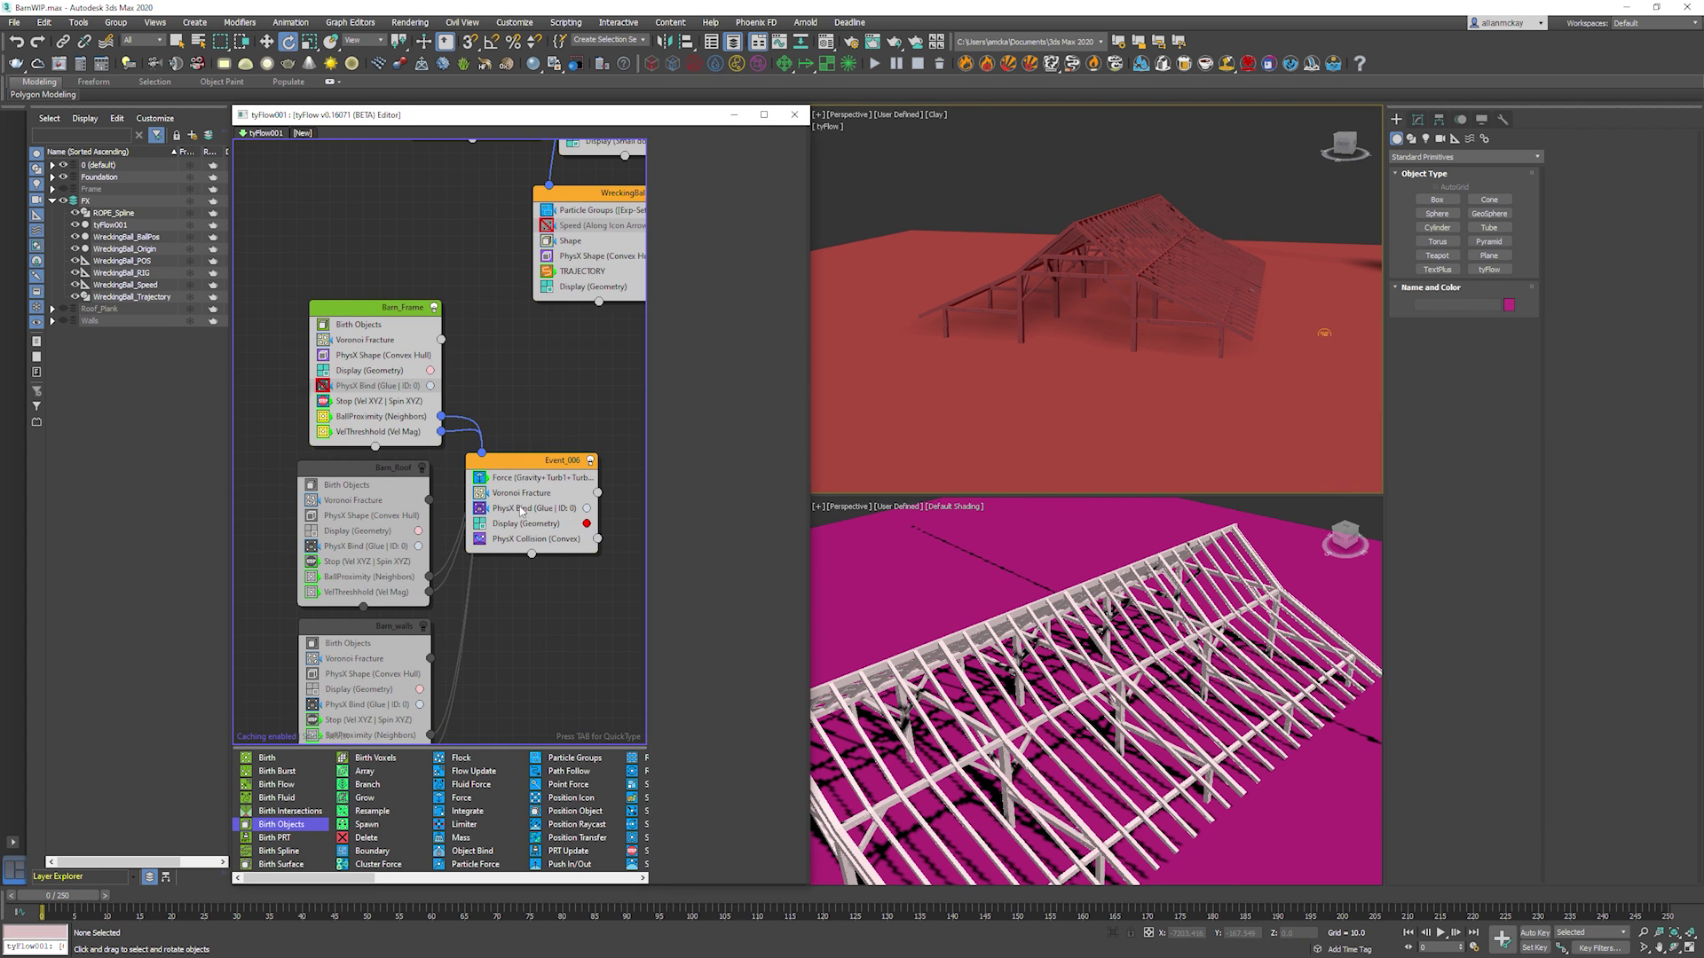
click(521, 510)
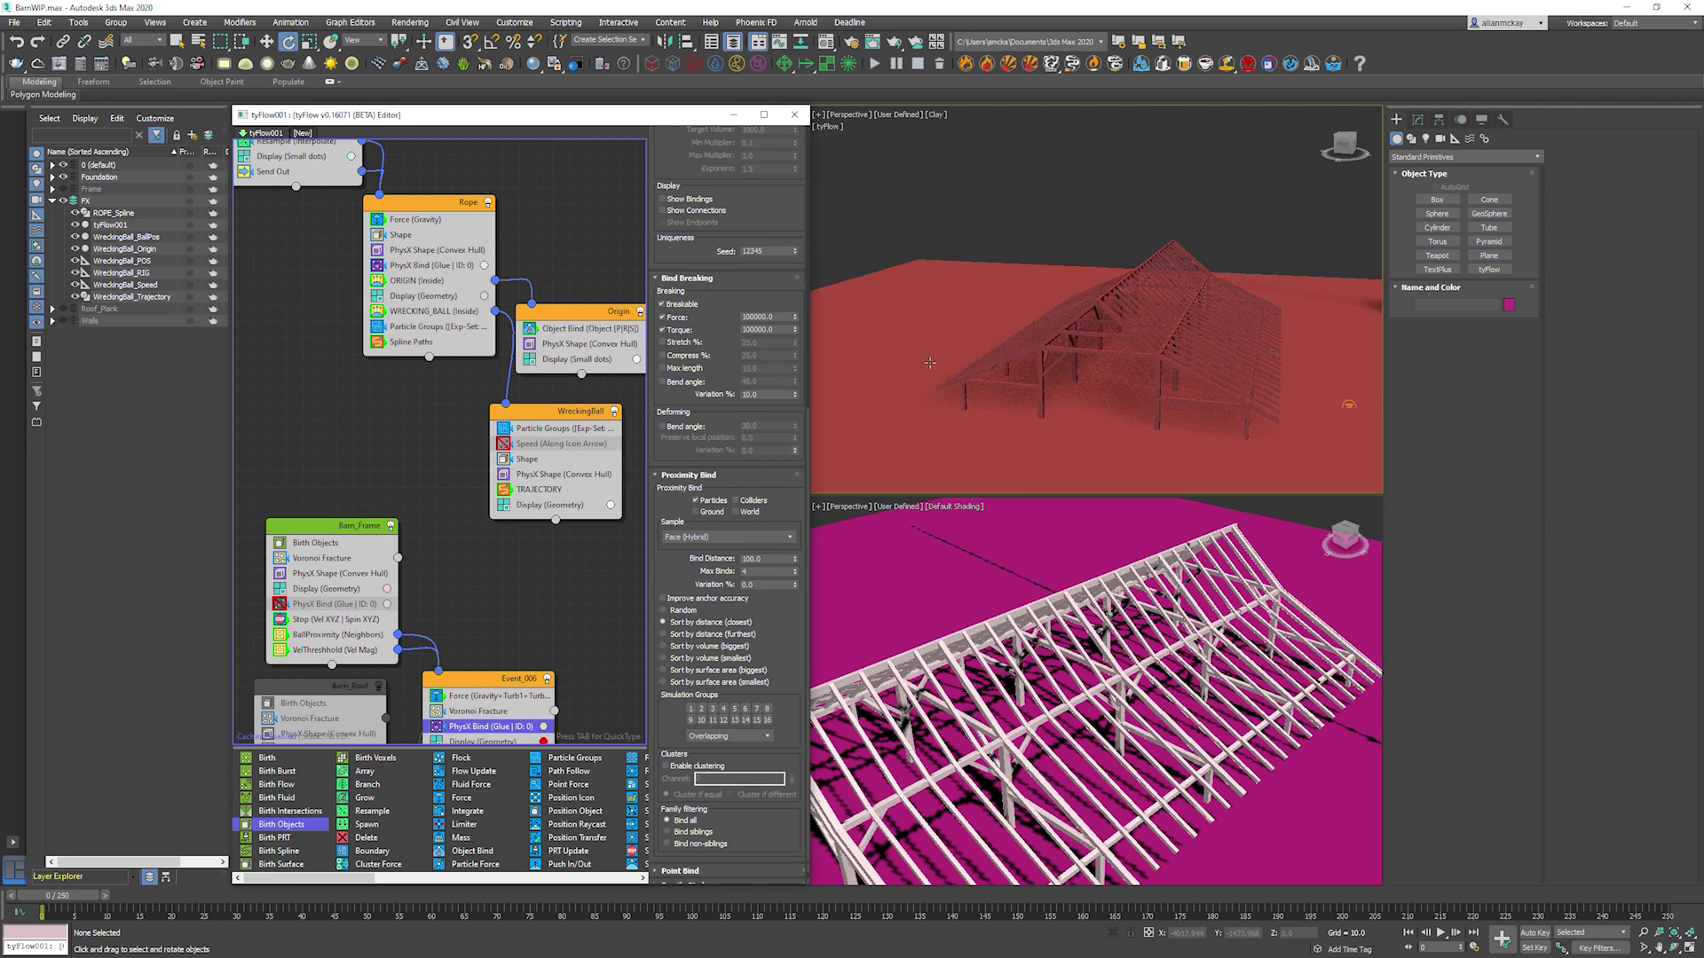
alt+middle_drag(930, 364, 1078, 329)
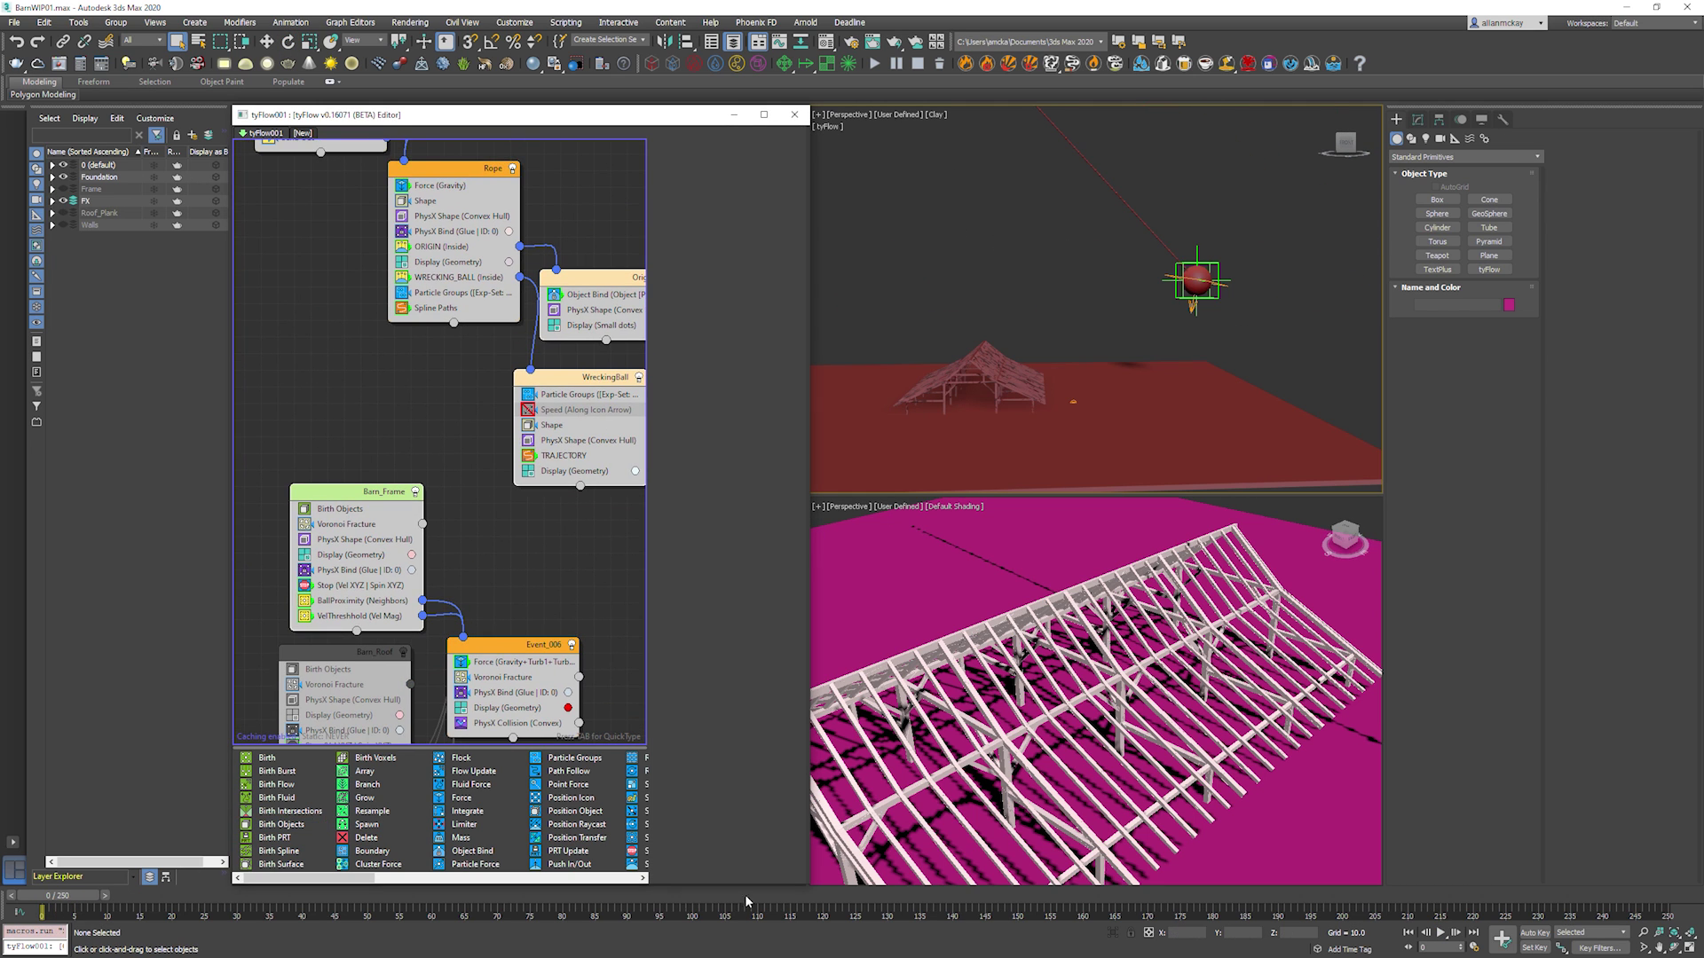
Simulate to frame 111 and examine the wrecking ball and barn frame in wireframe display.
click(767, 898)
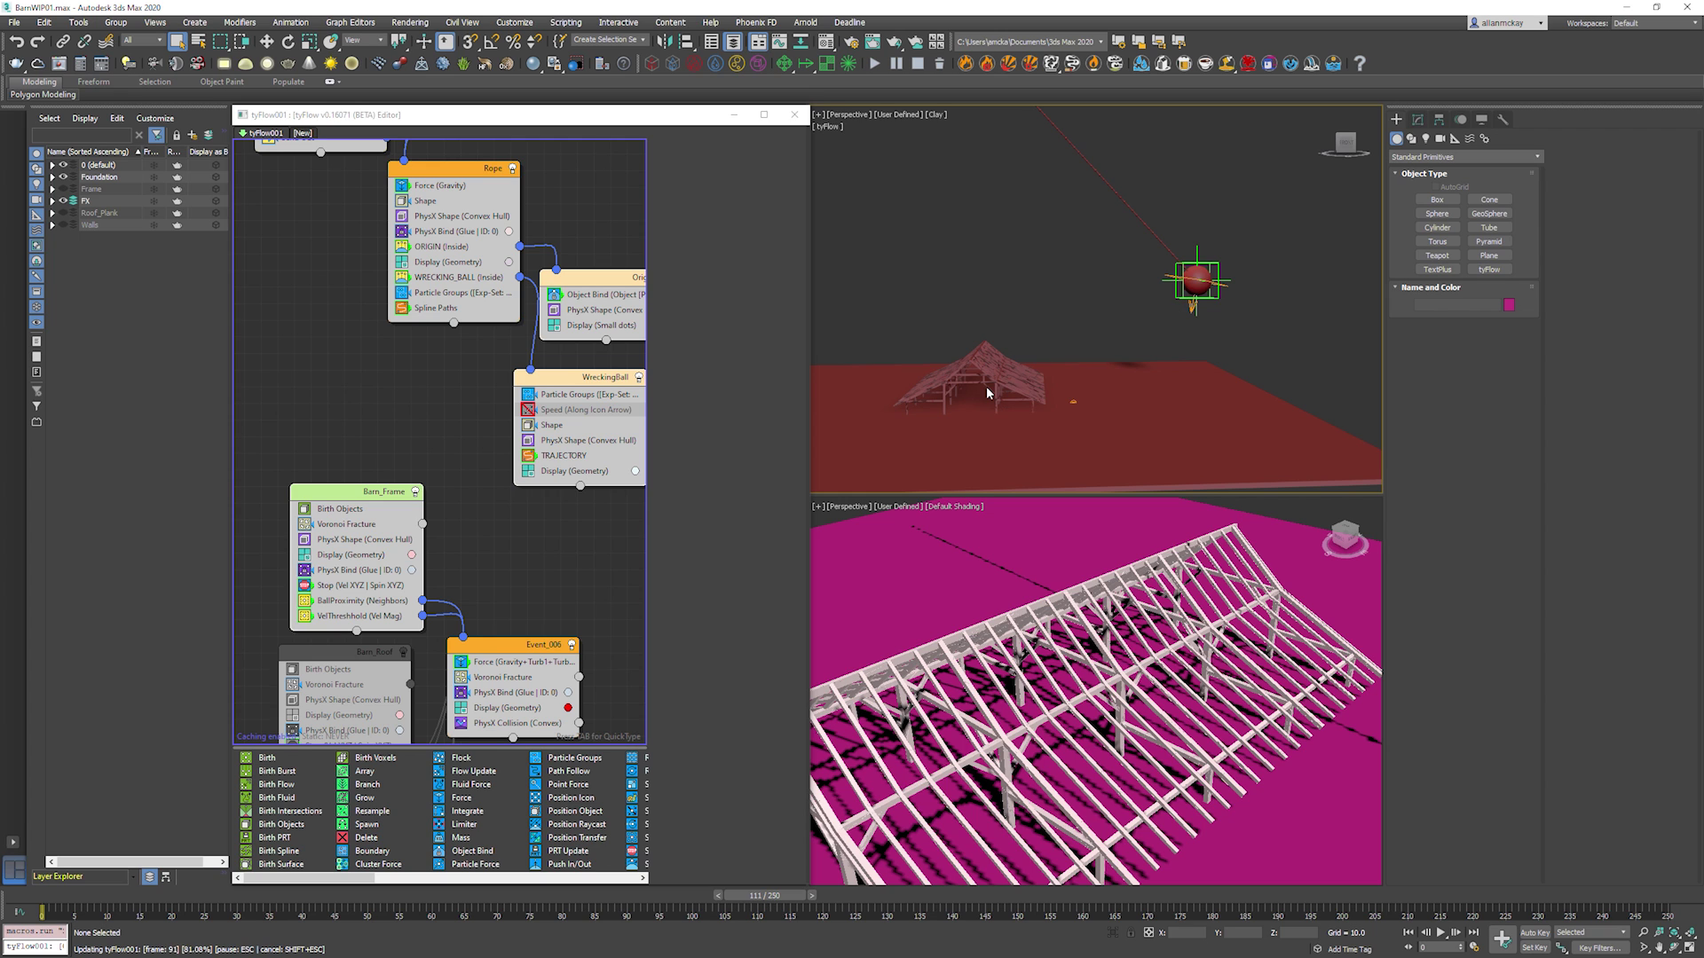
key(F3)
scroll(988, 394, up, 8)
scroll(1029, 353, down, 2)
scroll(1029, 354, down, 3)
alt+middle_drag(999, 319, 1153, 308)
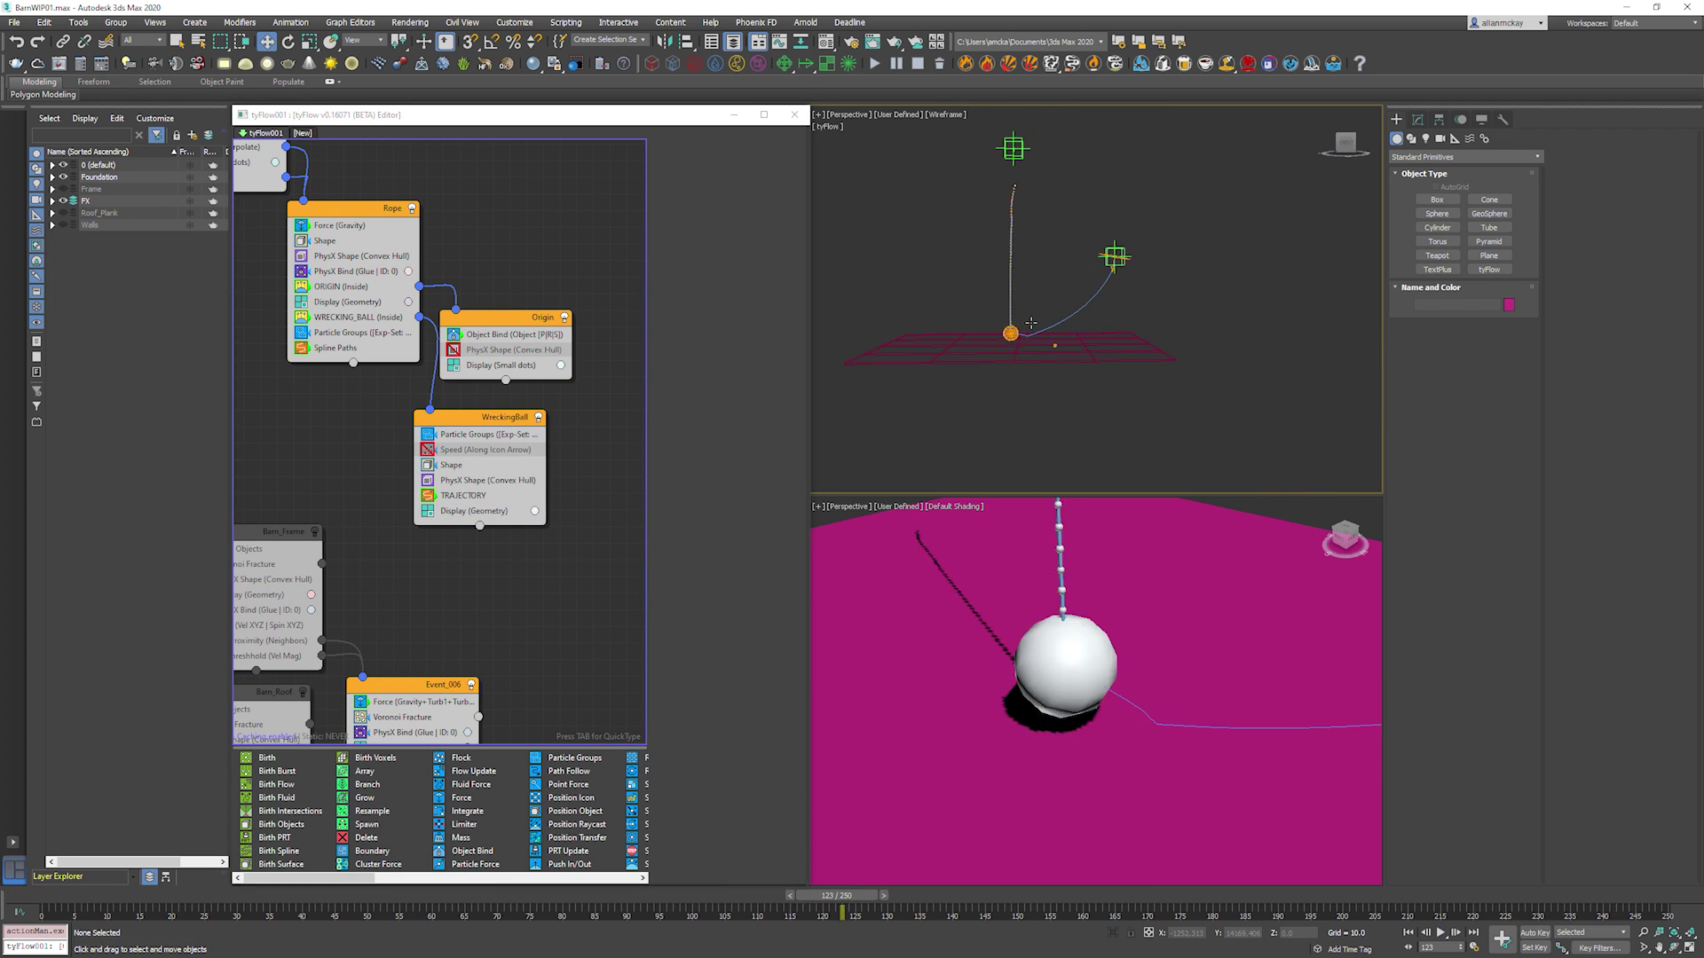
Return to the first frame and open the Dynamics settings of the WreckingBall event's PhysX Shape operator.
key(Home)
click(488, 480)
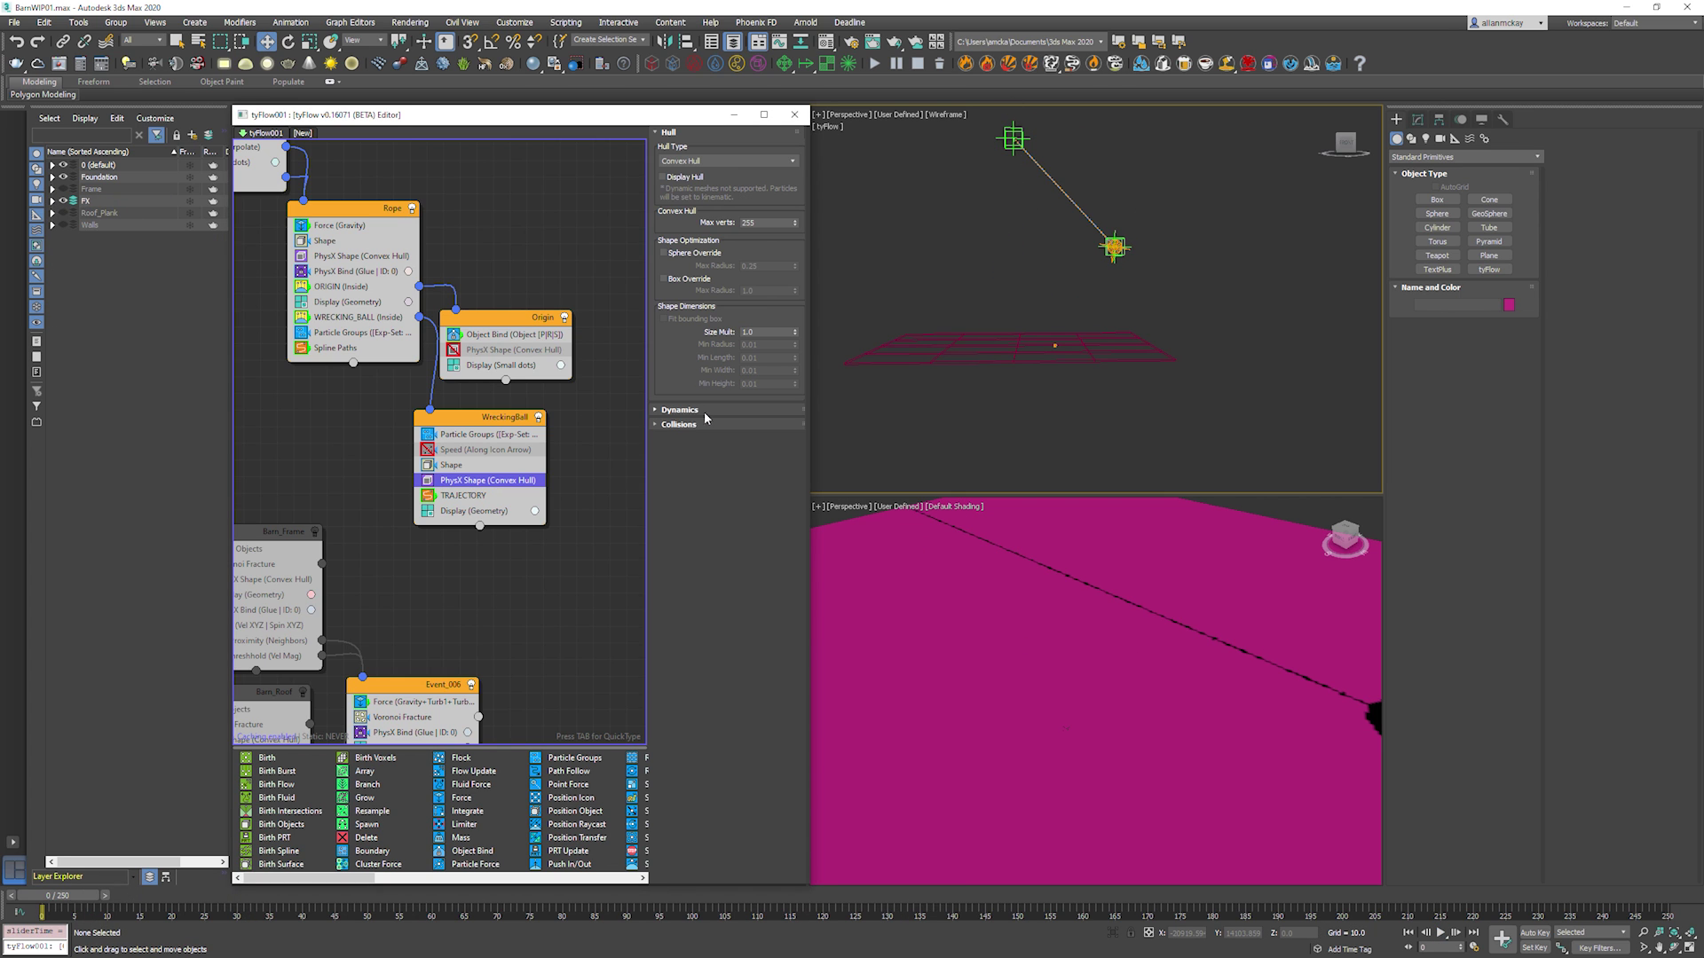
double_click(769, 449)
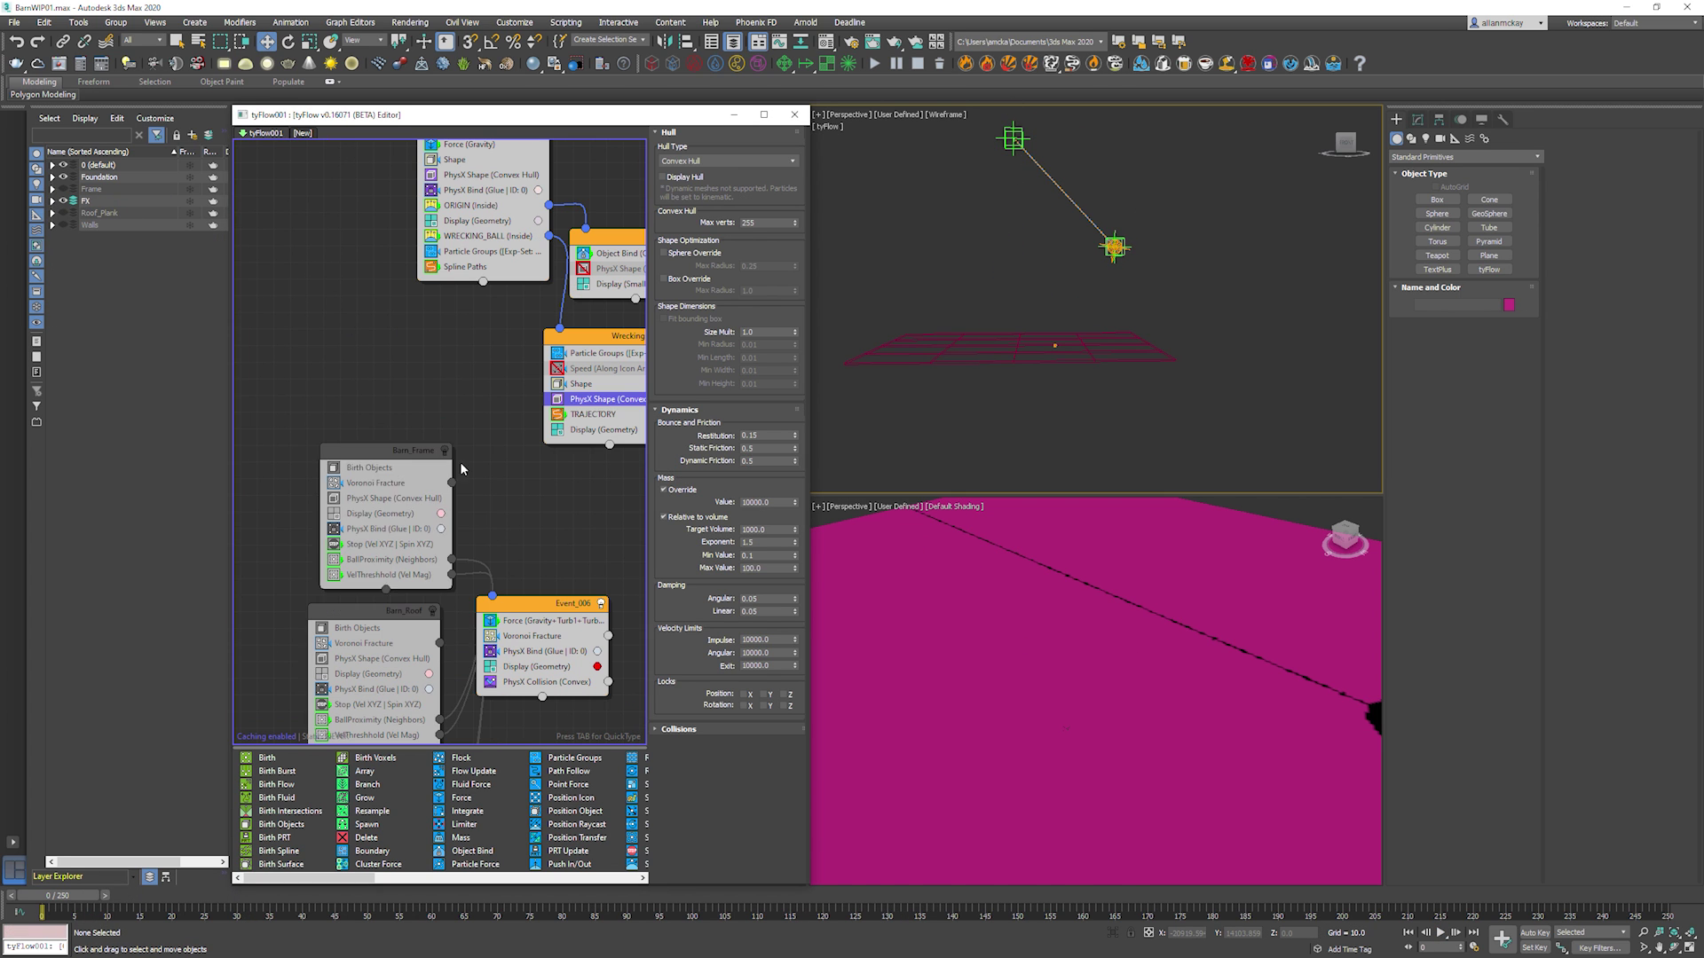
In Event_006's PhysX Bind, set the proximity bind distance to 50 and the breaking force and torque to 10000.
double_click(761, 540)
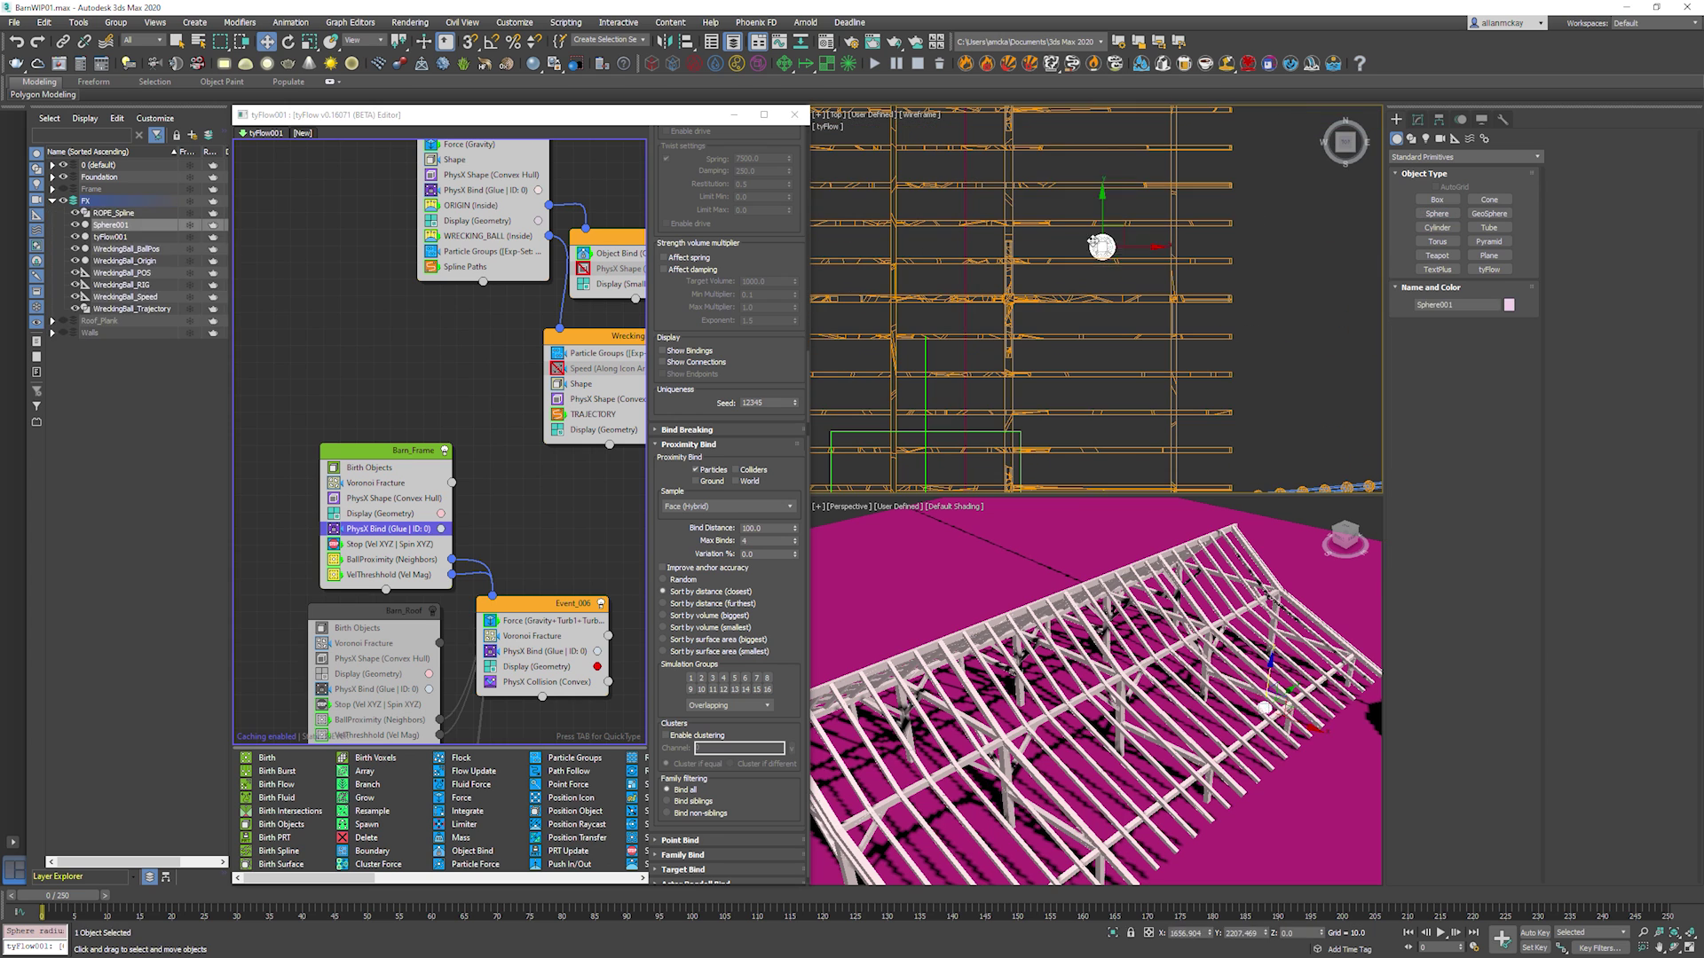
scroll(754, 635, up, 5)
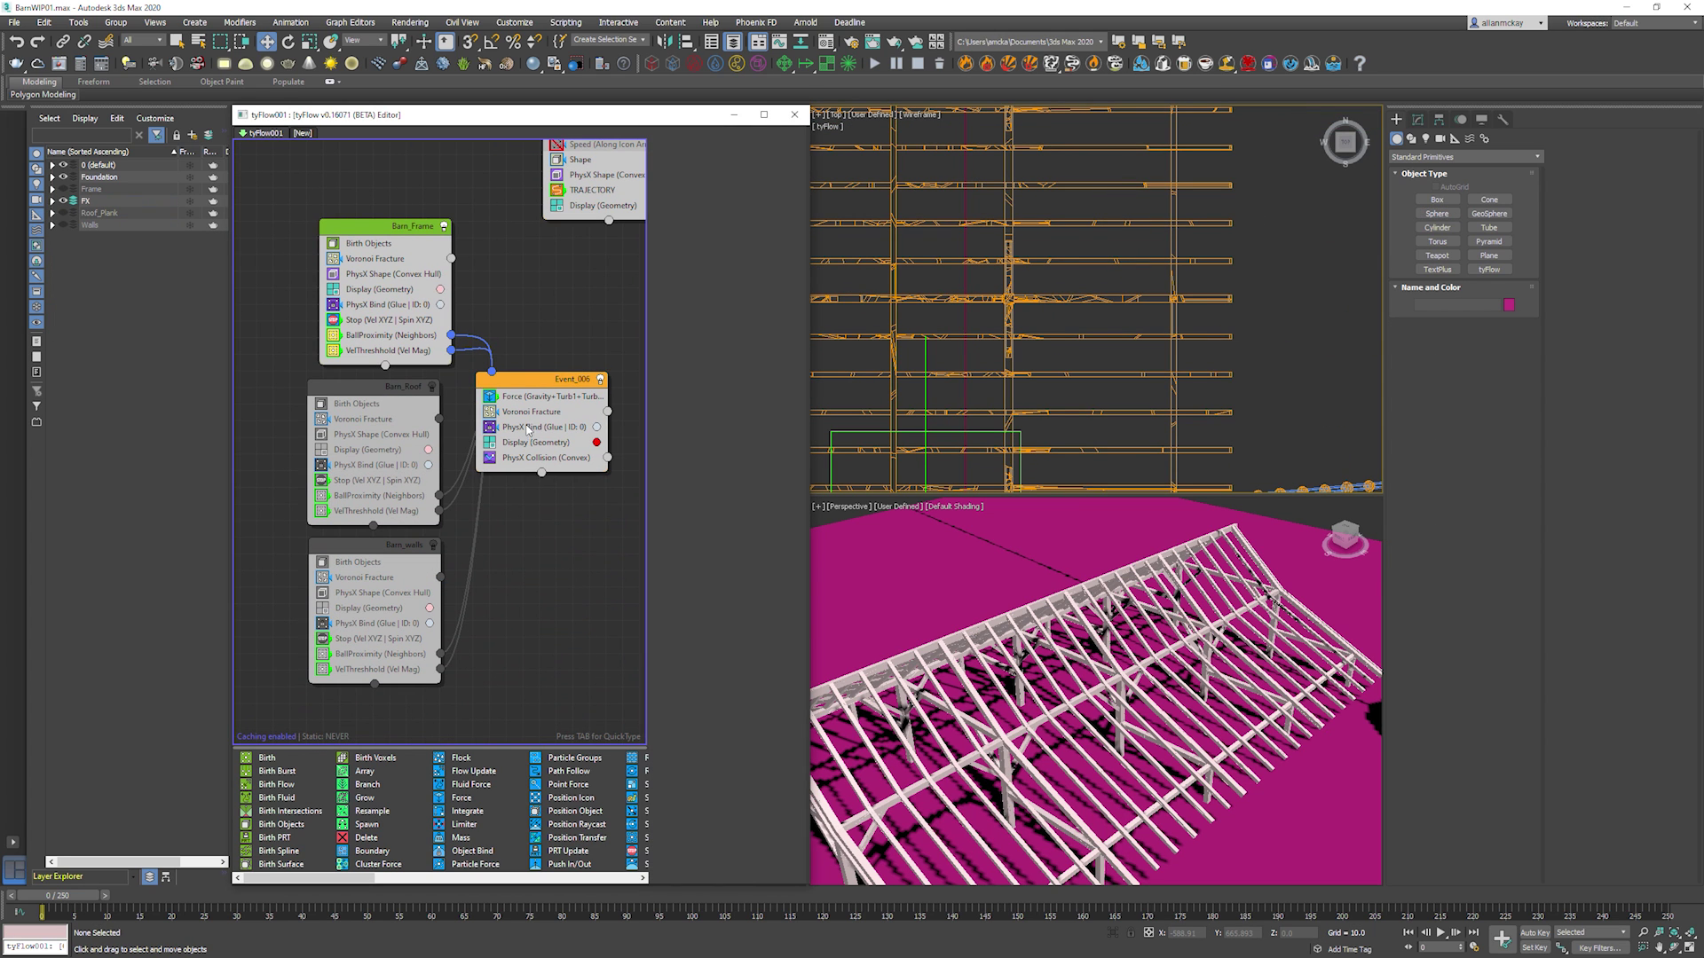
text(50)
key(Return)
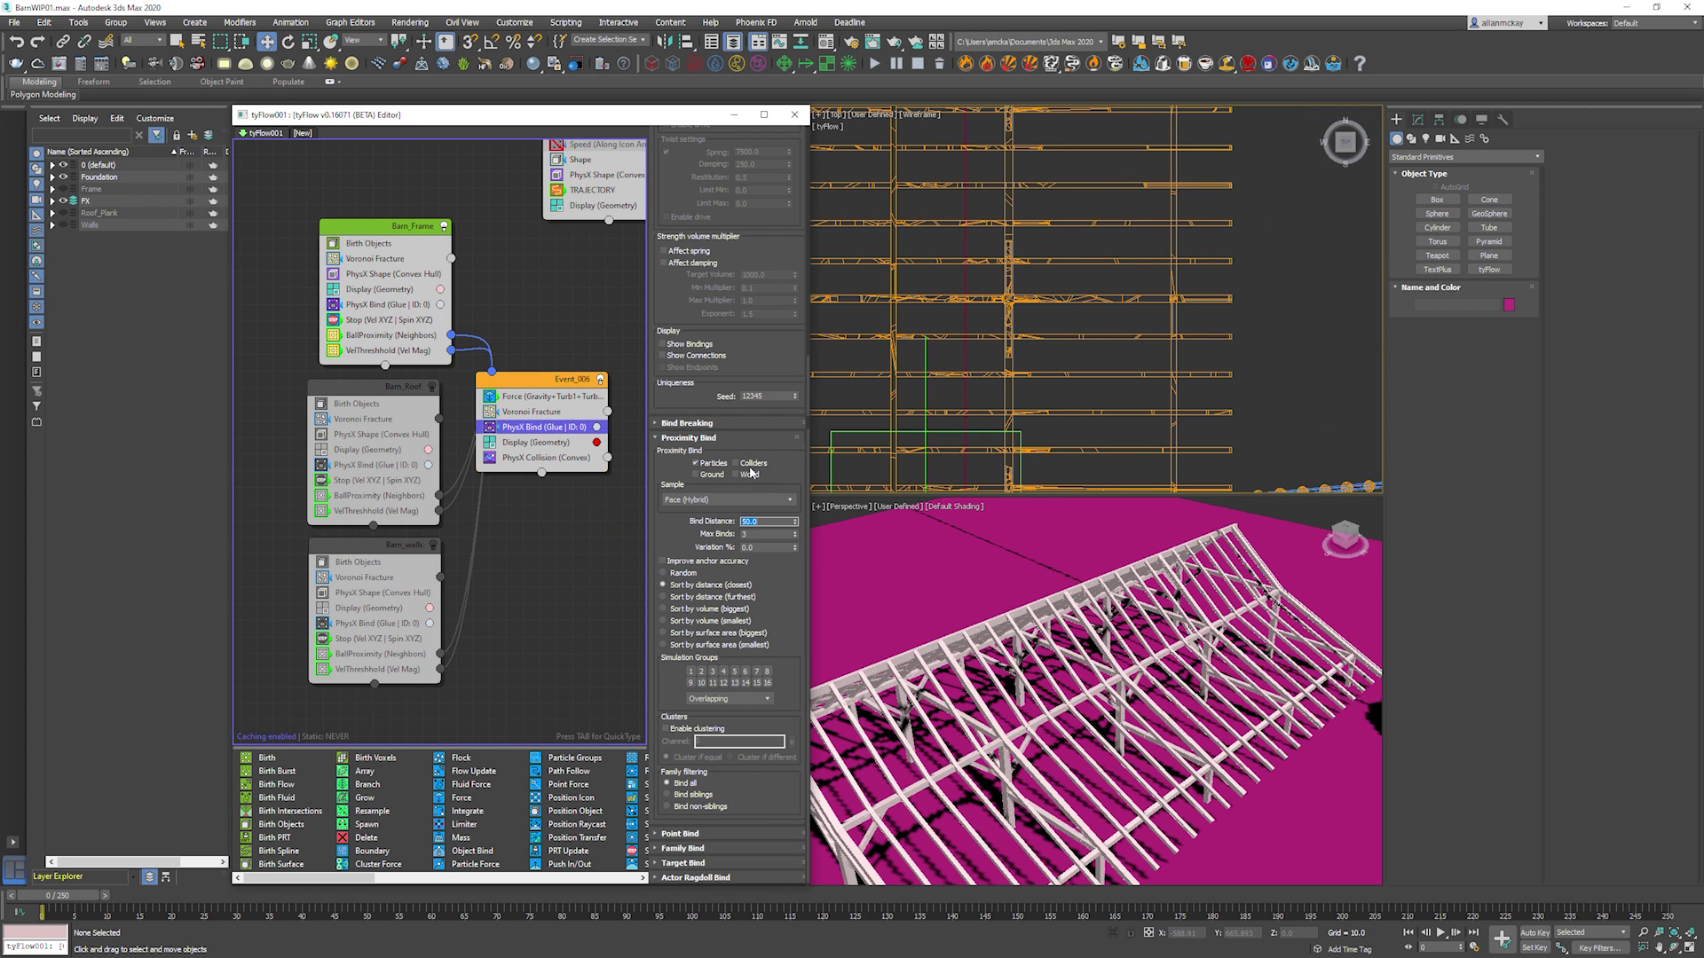
click(721, 423)
click(754, 463)
drag(758, 476, 741, 481)
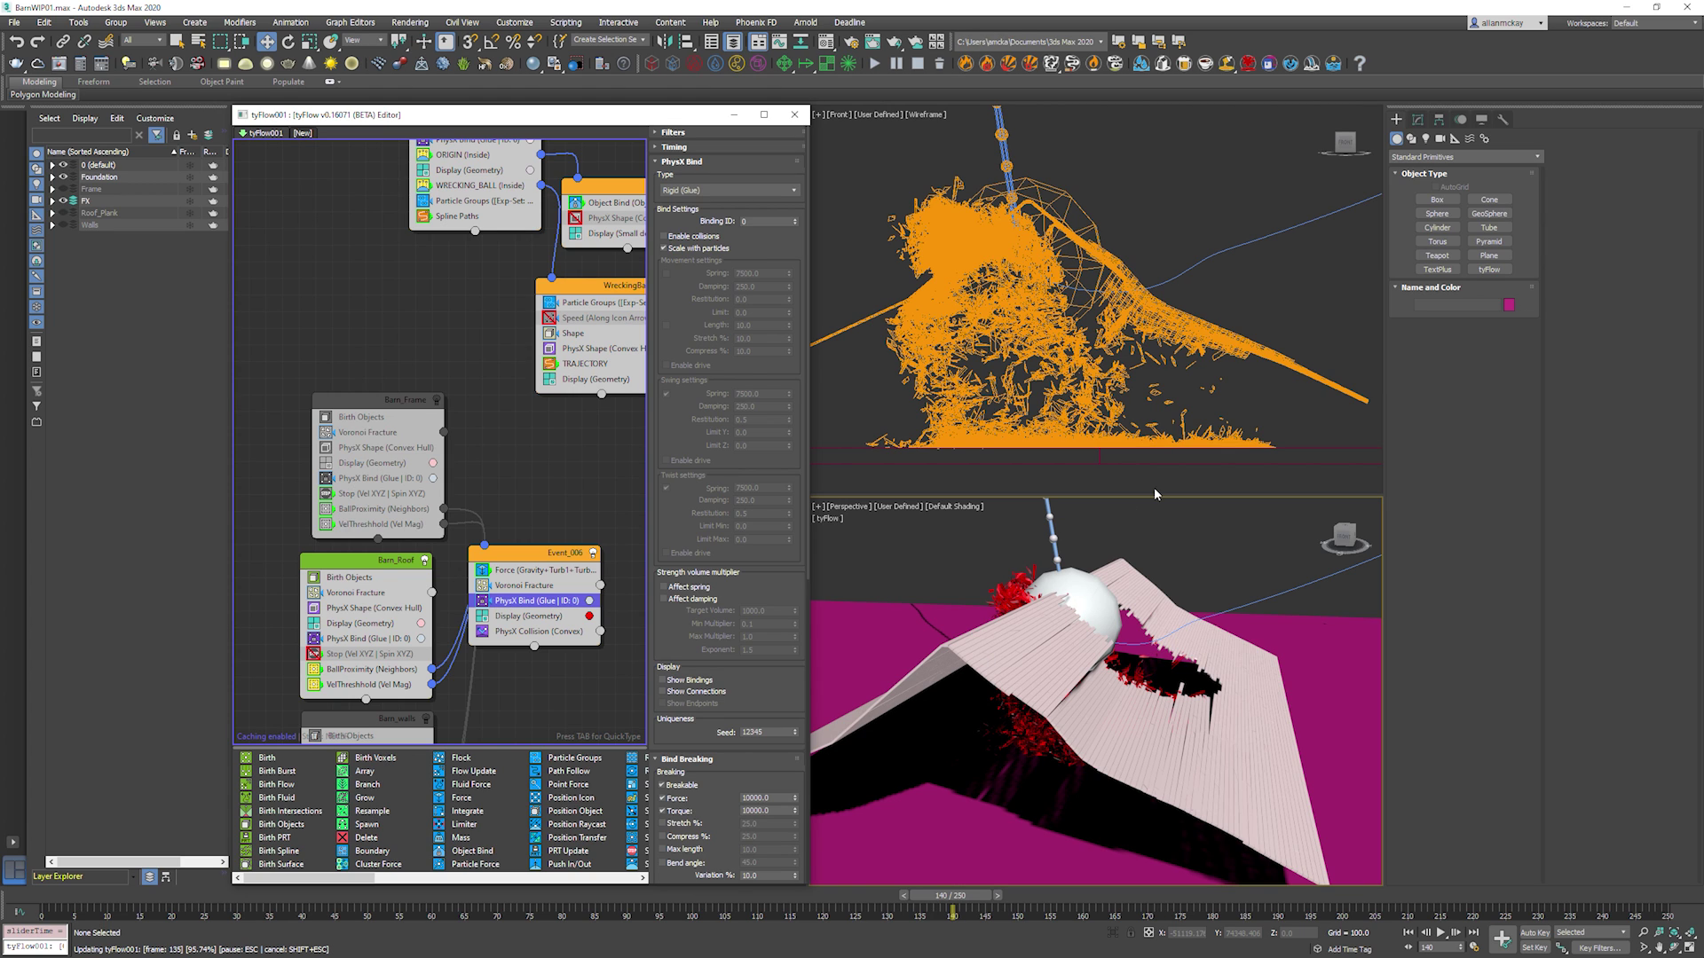
Scrub back through the simulation and examine how the wrecking ball breaks through the barn roof.
click(1217, 276)
scroll(1101, 335, down, 3)
mouse_move(1101, 665)
alt+middle_down()
mouse_move(1145, 763)
mouse_move(1100, 657)
alt+middle_up()
drag(963, 896, 911, 909)
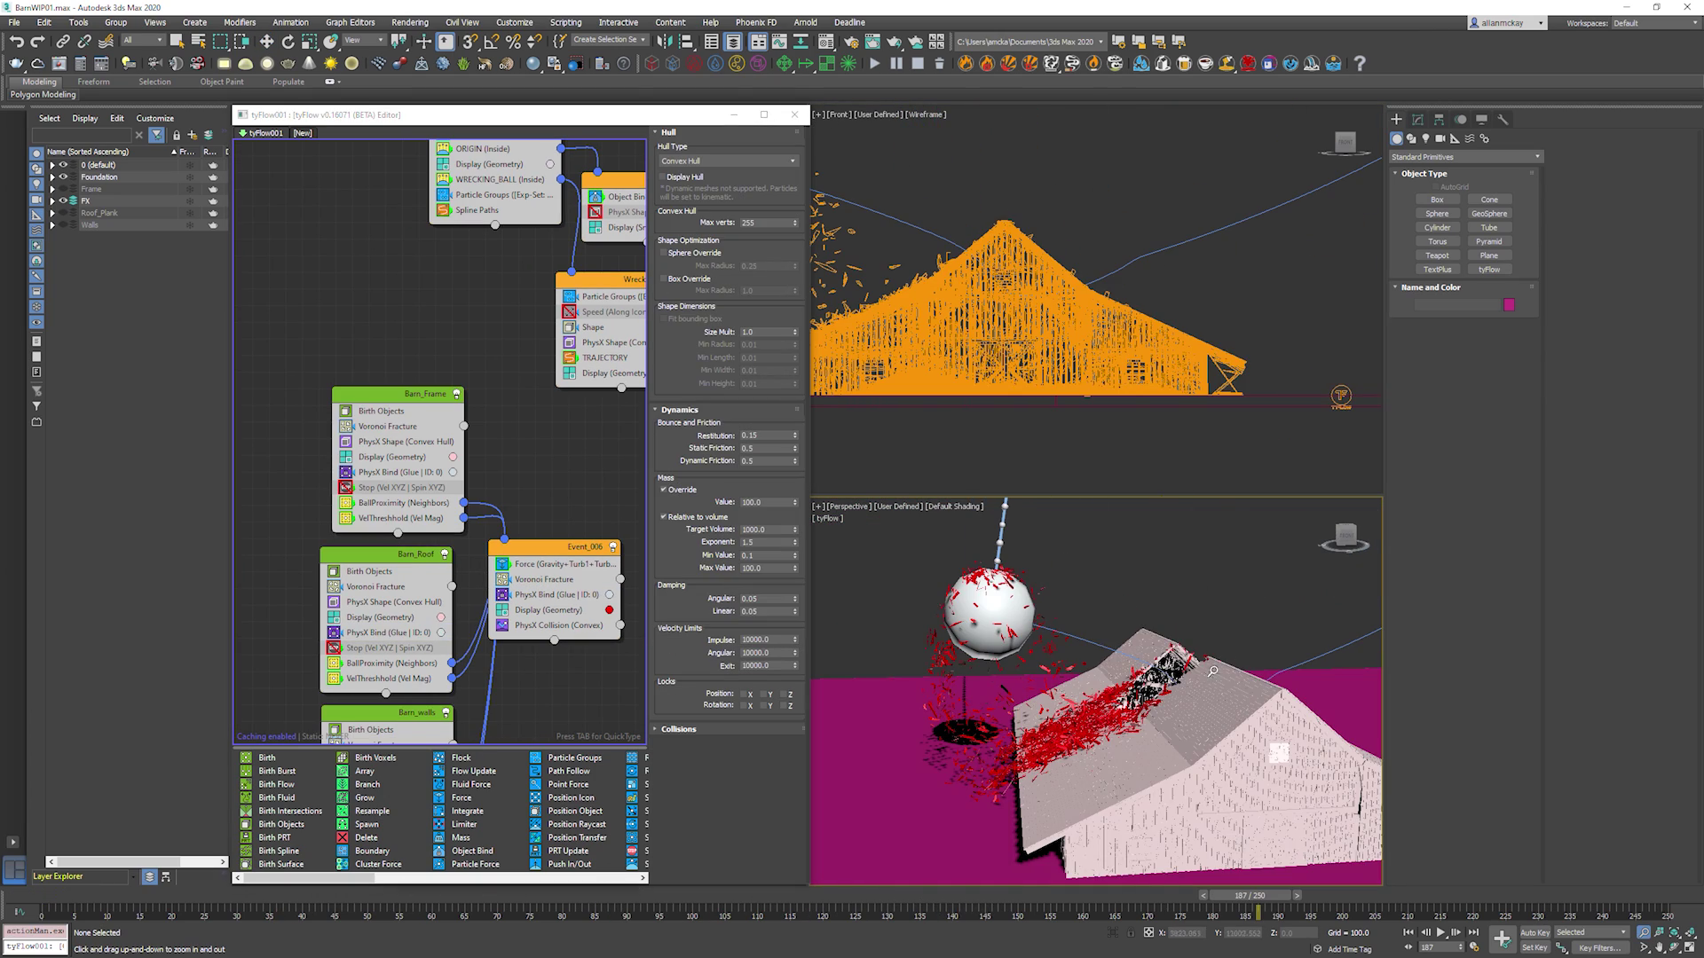
drag(1031, 626, 1032, 618)
ctrl+alt+middle_drag(1032, 619, 1101, 704)
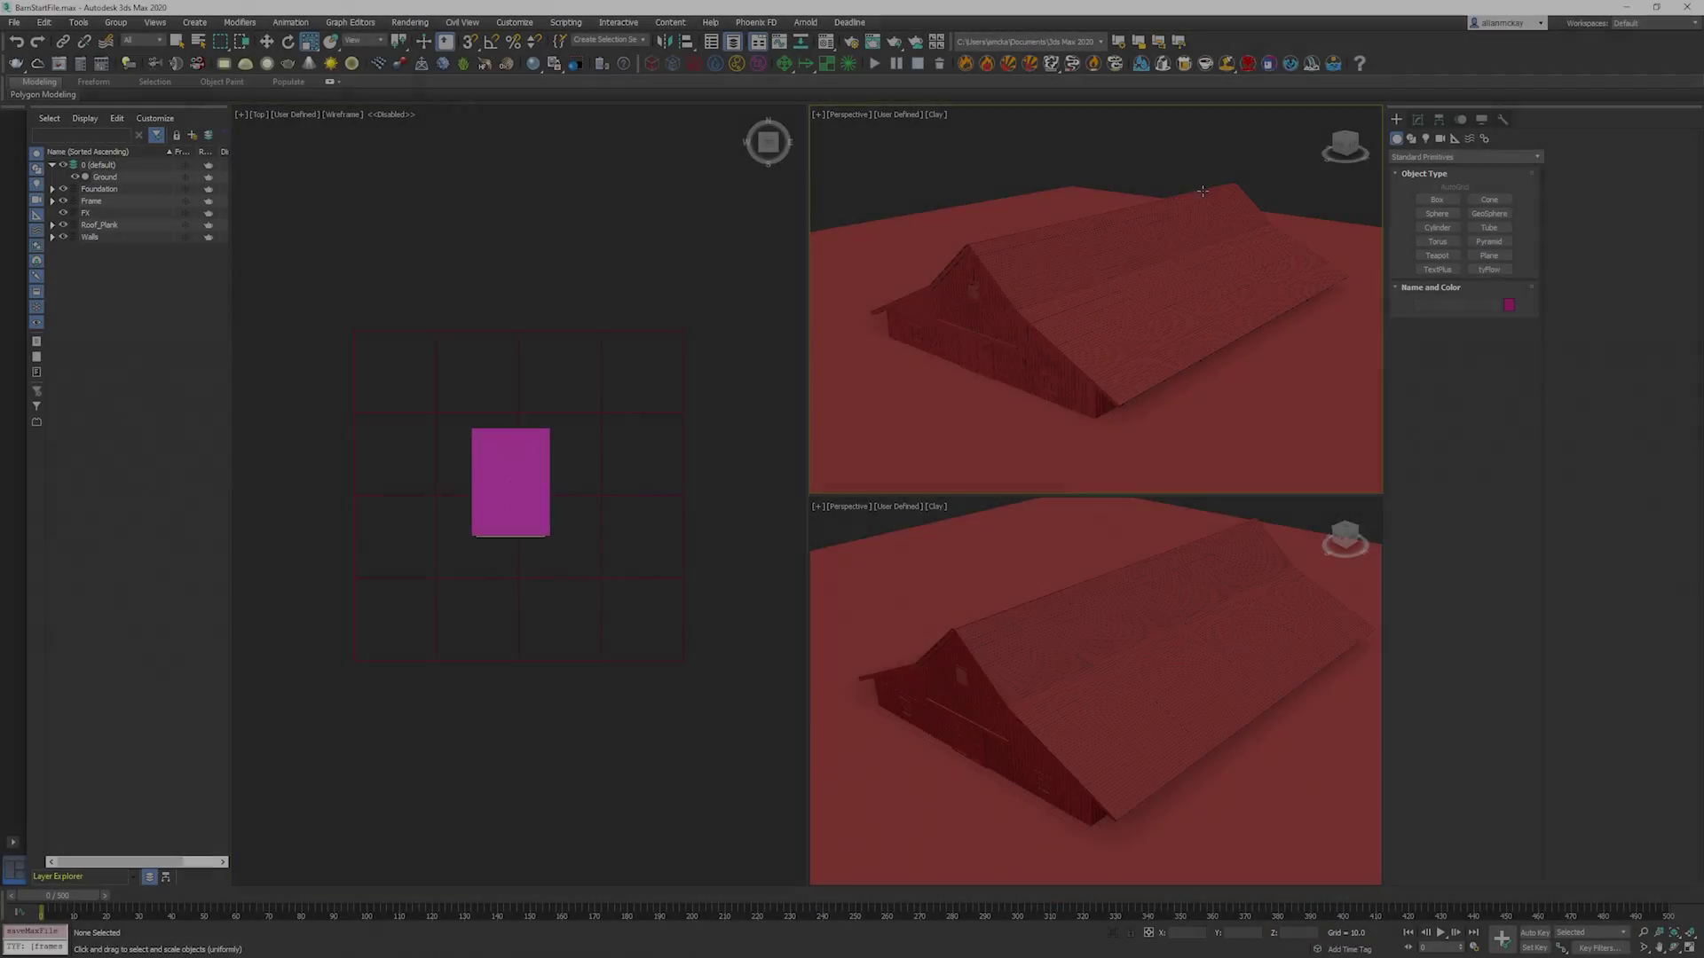
Maximize the perspective viewport and turn on edged faces for the barn model.
key(alt+w)
mouse_move(925, 382)
alt+middle_down()
mouse_move(969, 380)
mouse_move(884, 380)
mouse_move(933, 379)
mouse_move(892, 426)
mouse_move(822, 412)
mouse_move(821, 431)
alt+middle_up()
key(F4)
alt+middle_drag(773, 374, 962, 335)
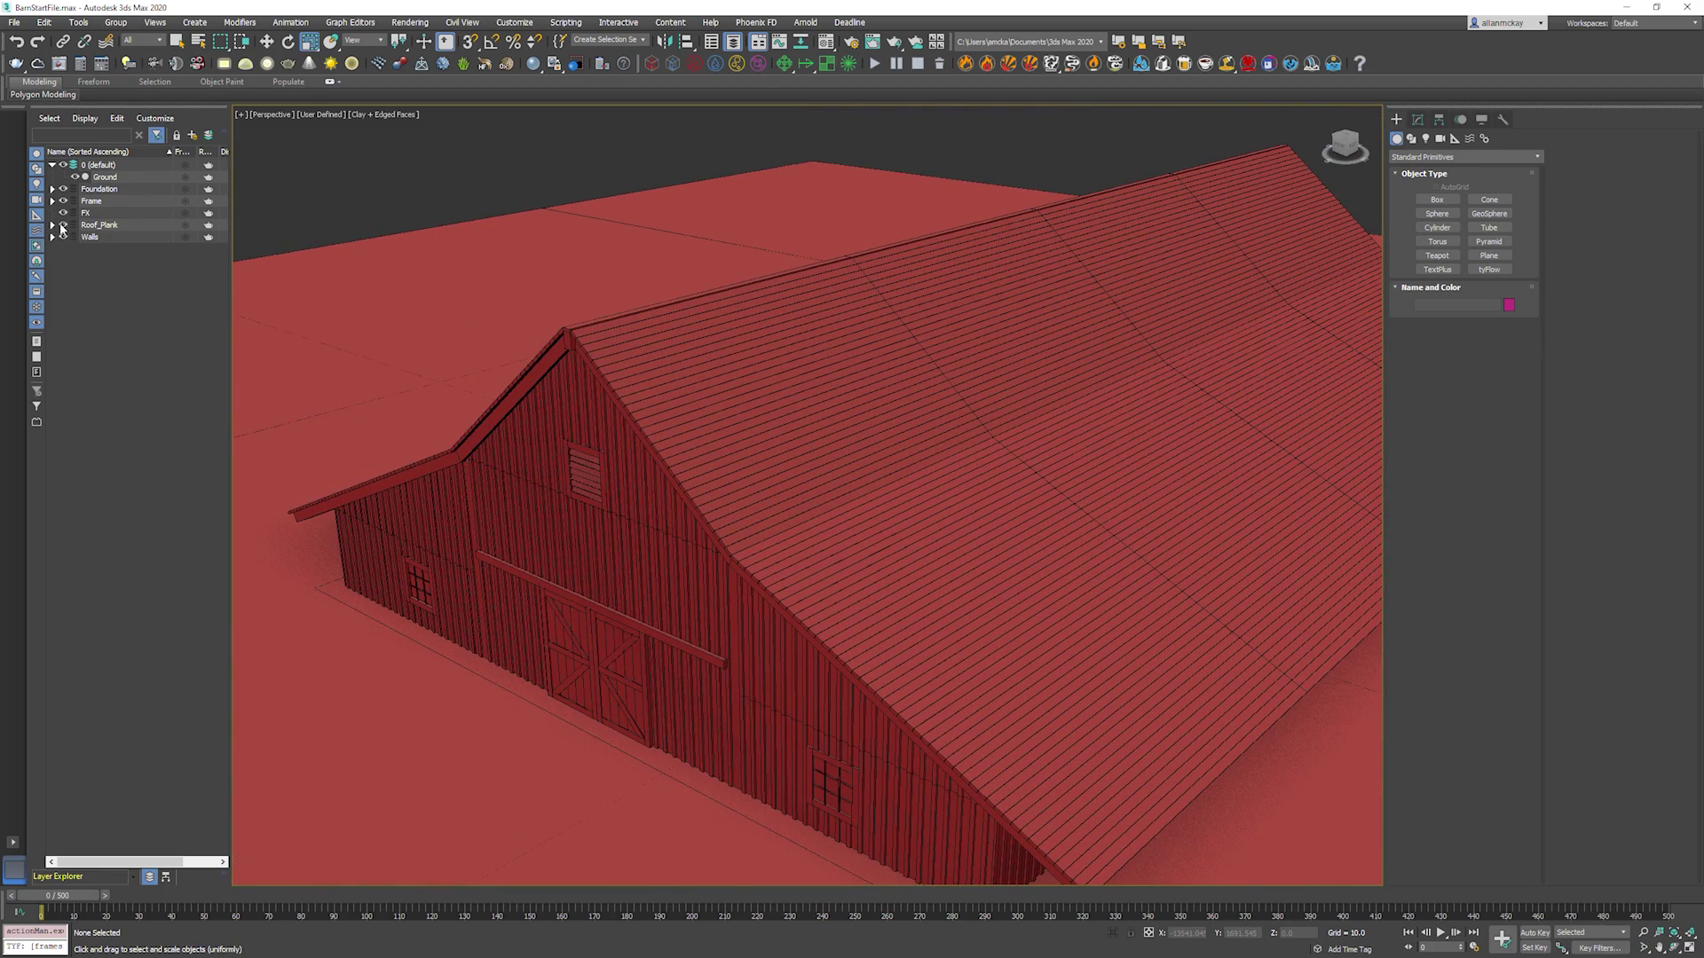
Hide the Roof_Plank and Frame layers and examine the barn's frame structure and separate wall sections.
click(63, 225)
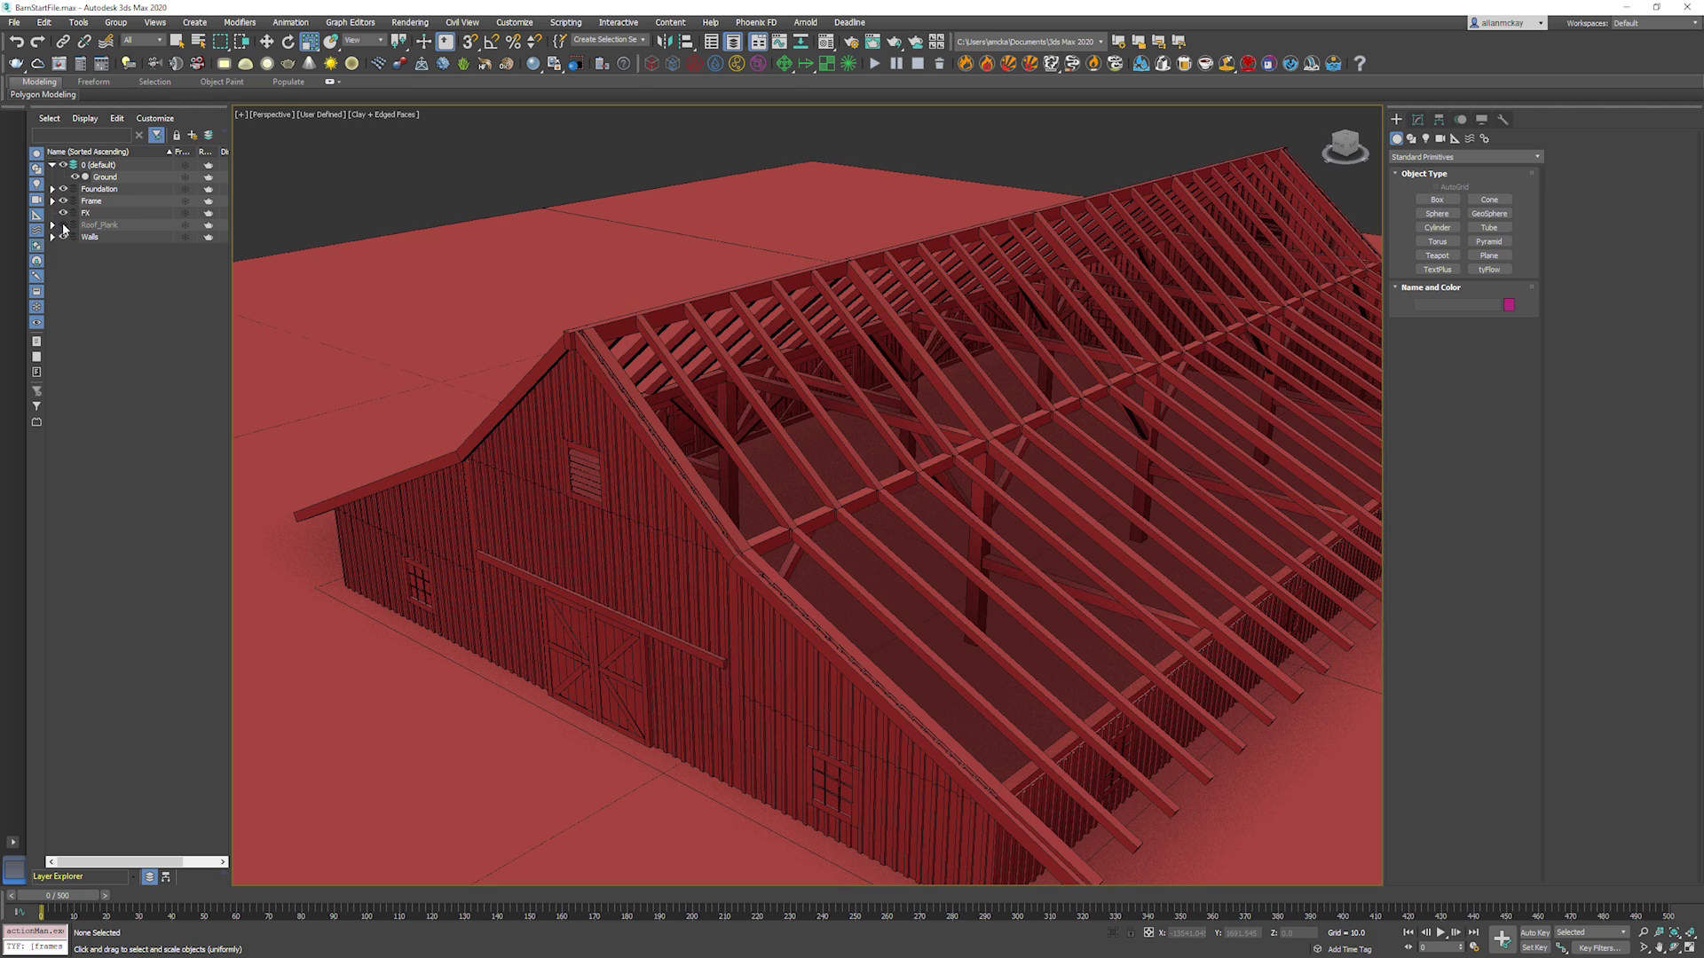
click(93, 202)
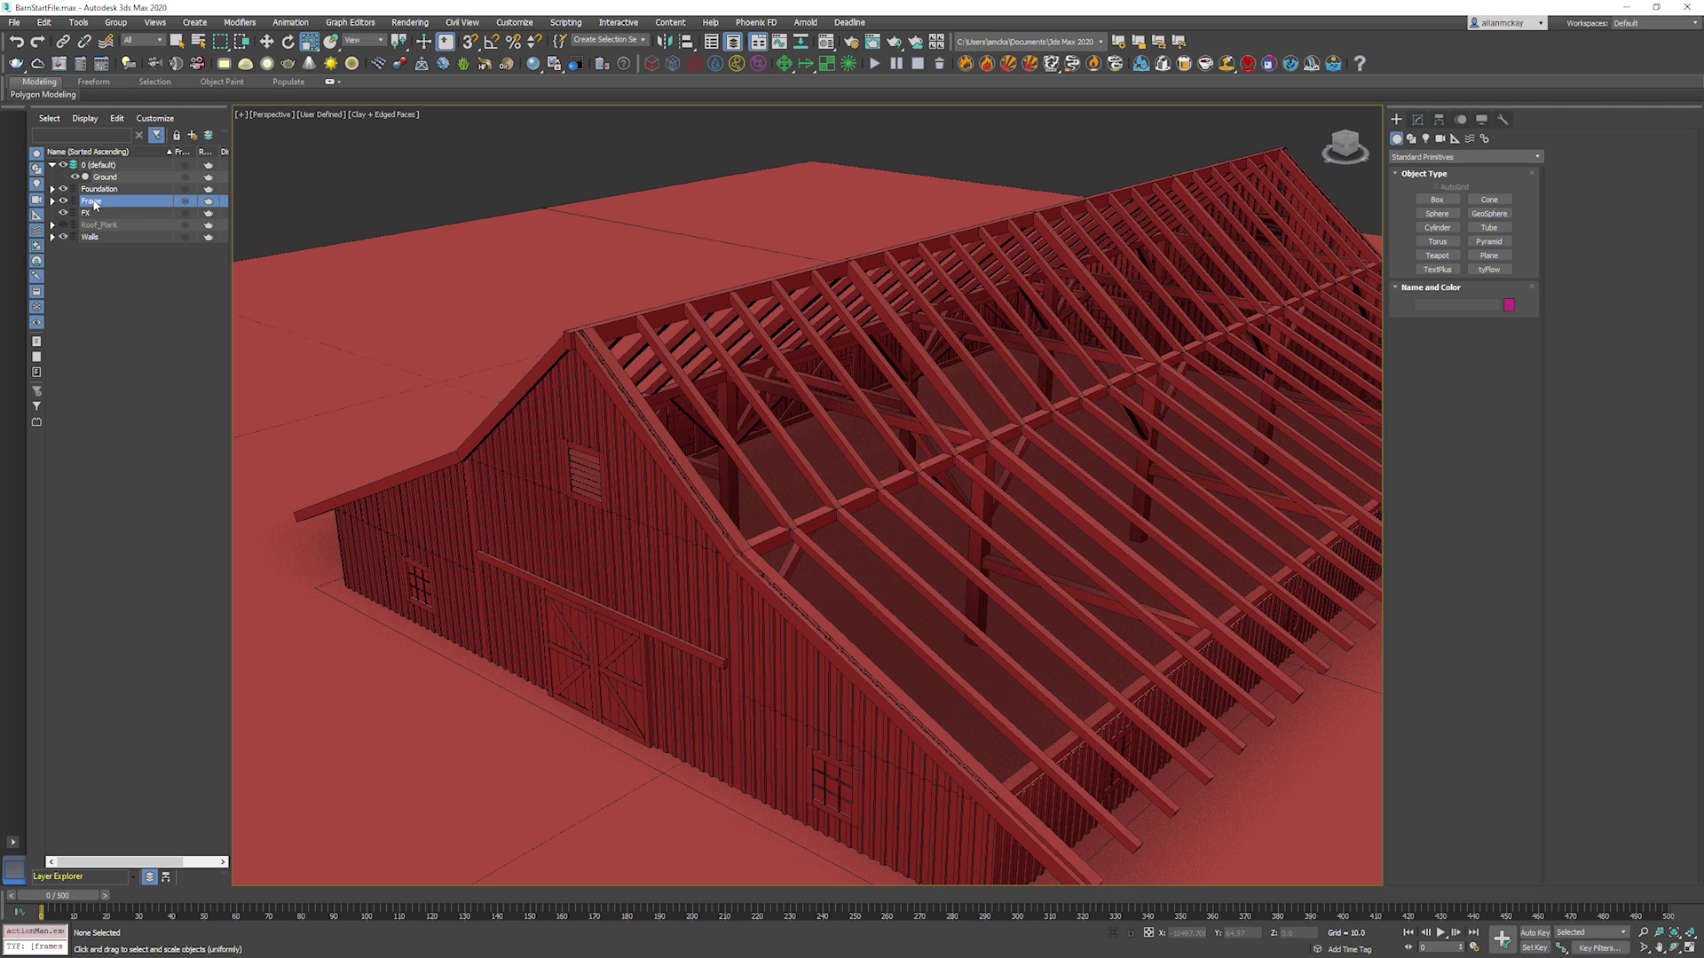
alt+middle_drag(751, 317, 737, 323)
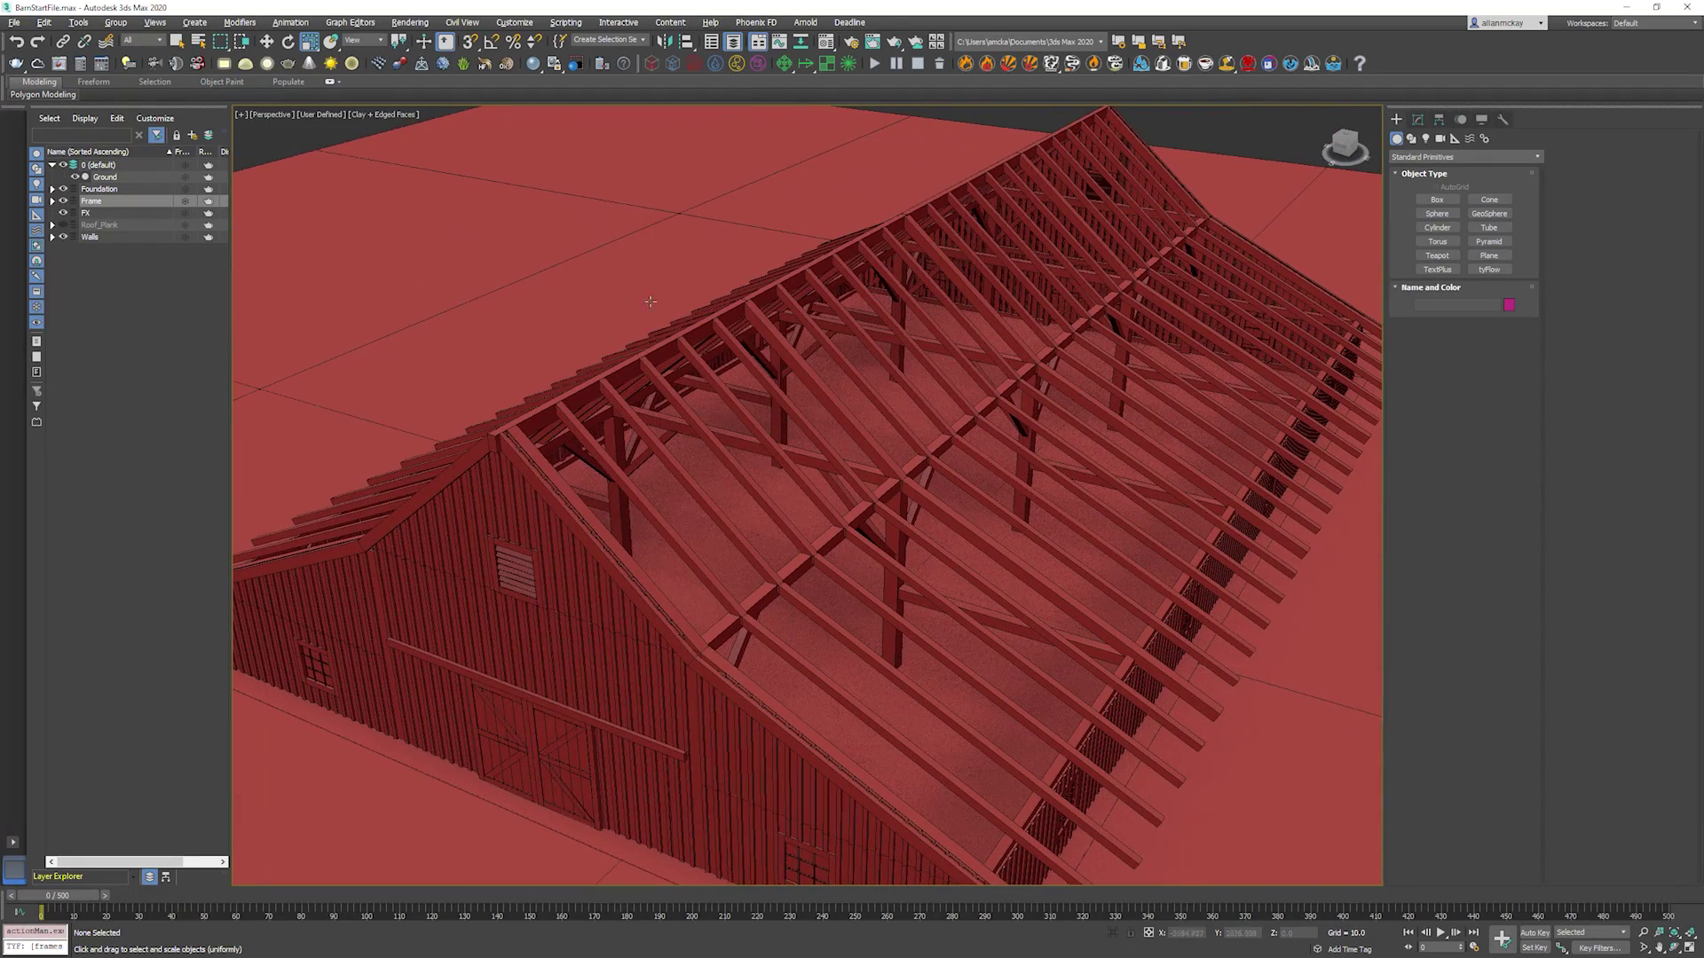
click(64, 203)
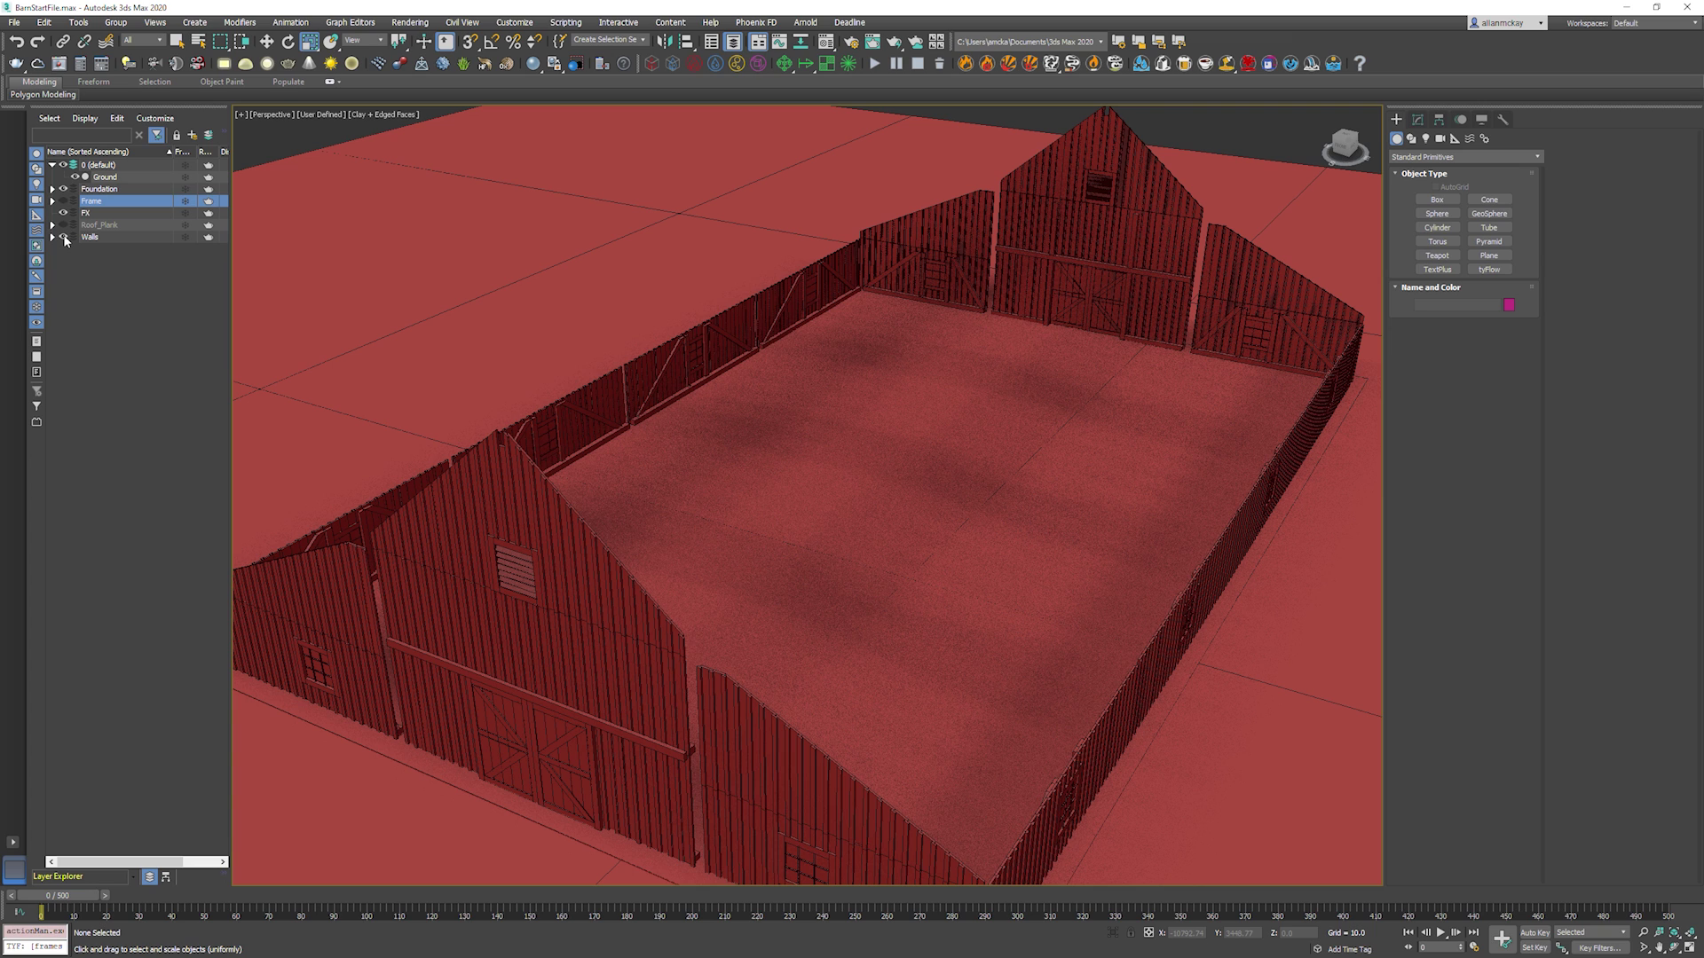
alt+middle_drag(532, 270, 625, 290)
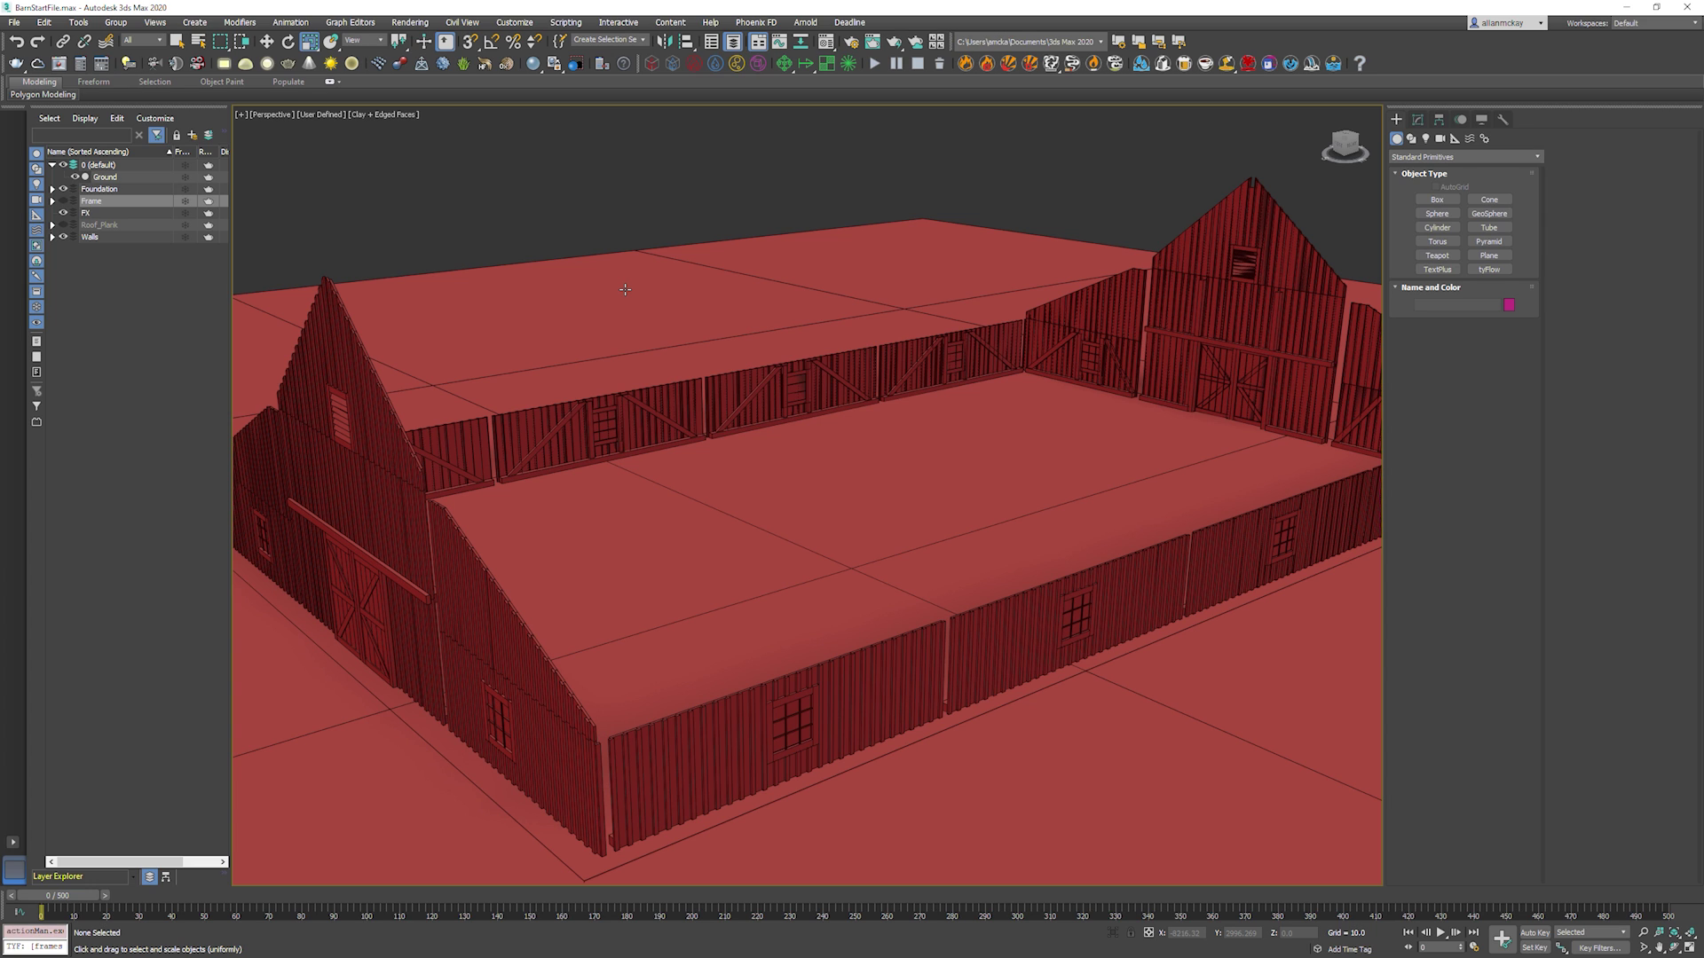
middle_drag(960, 329, 899, 323)
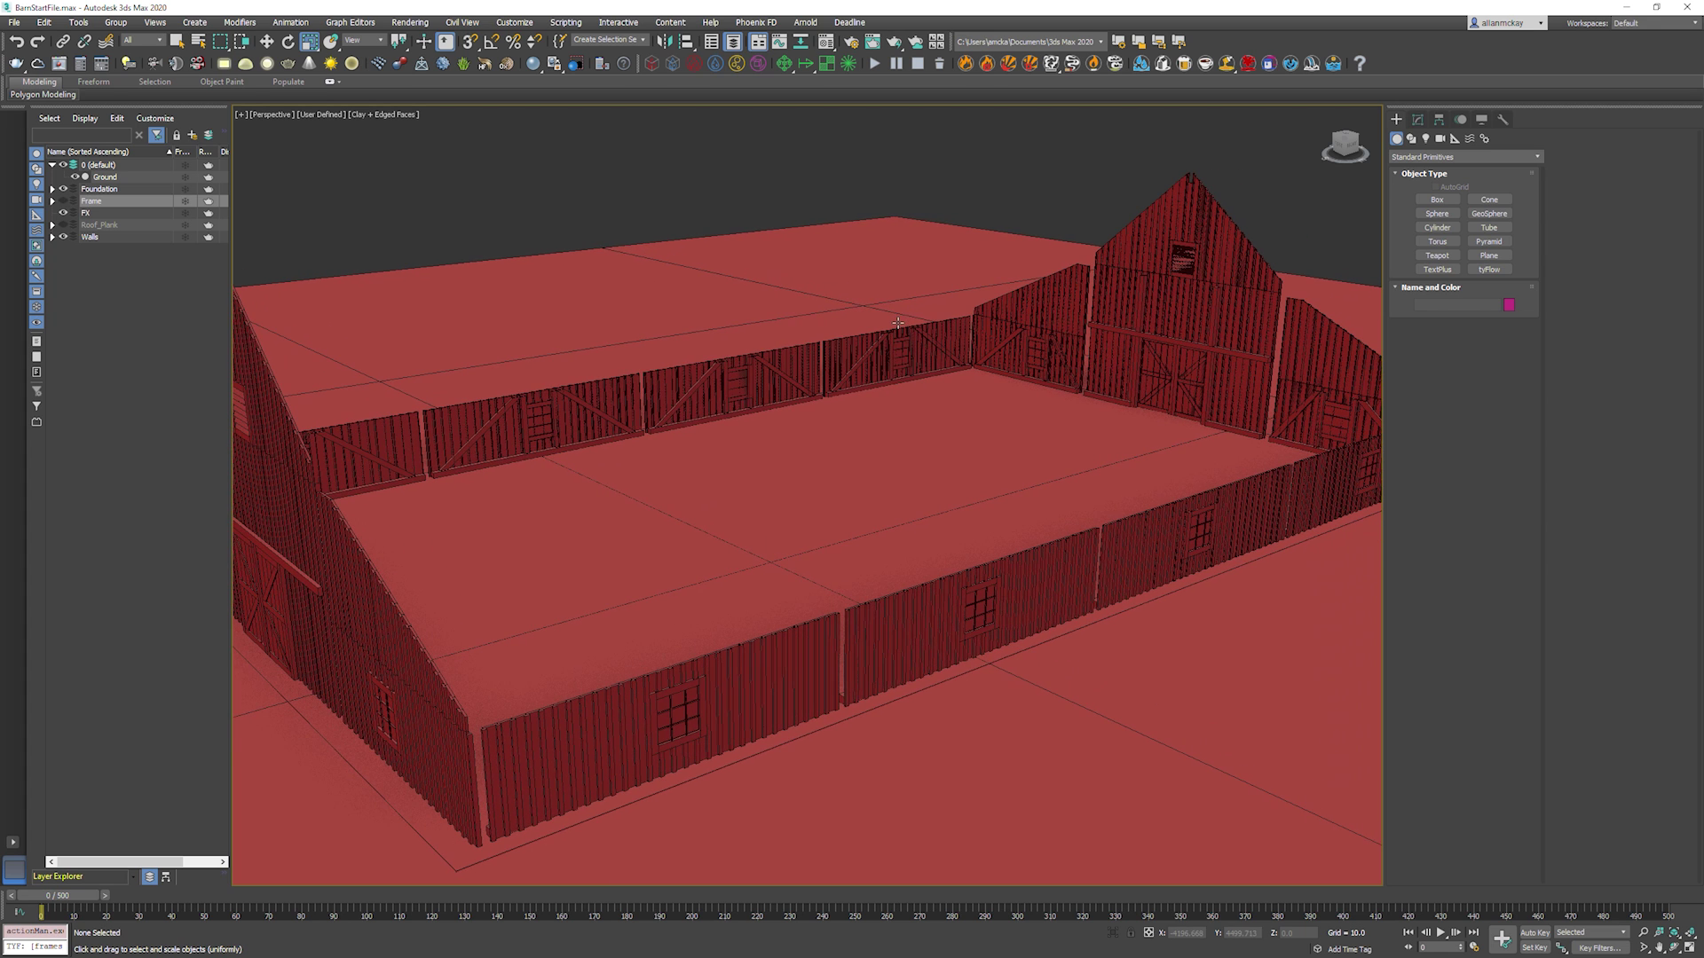
scroll(898, 323, down, 5)
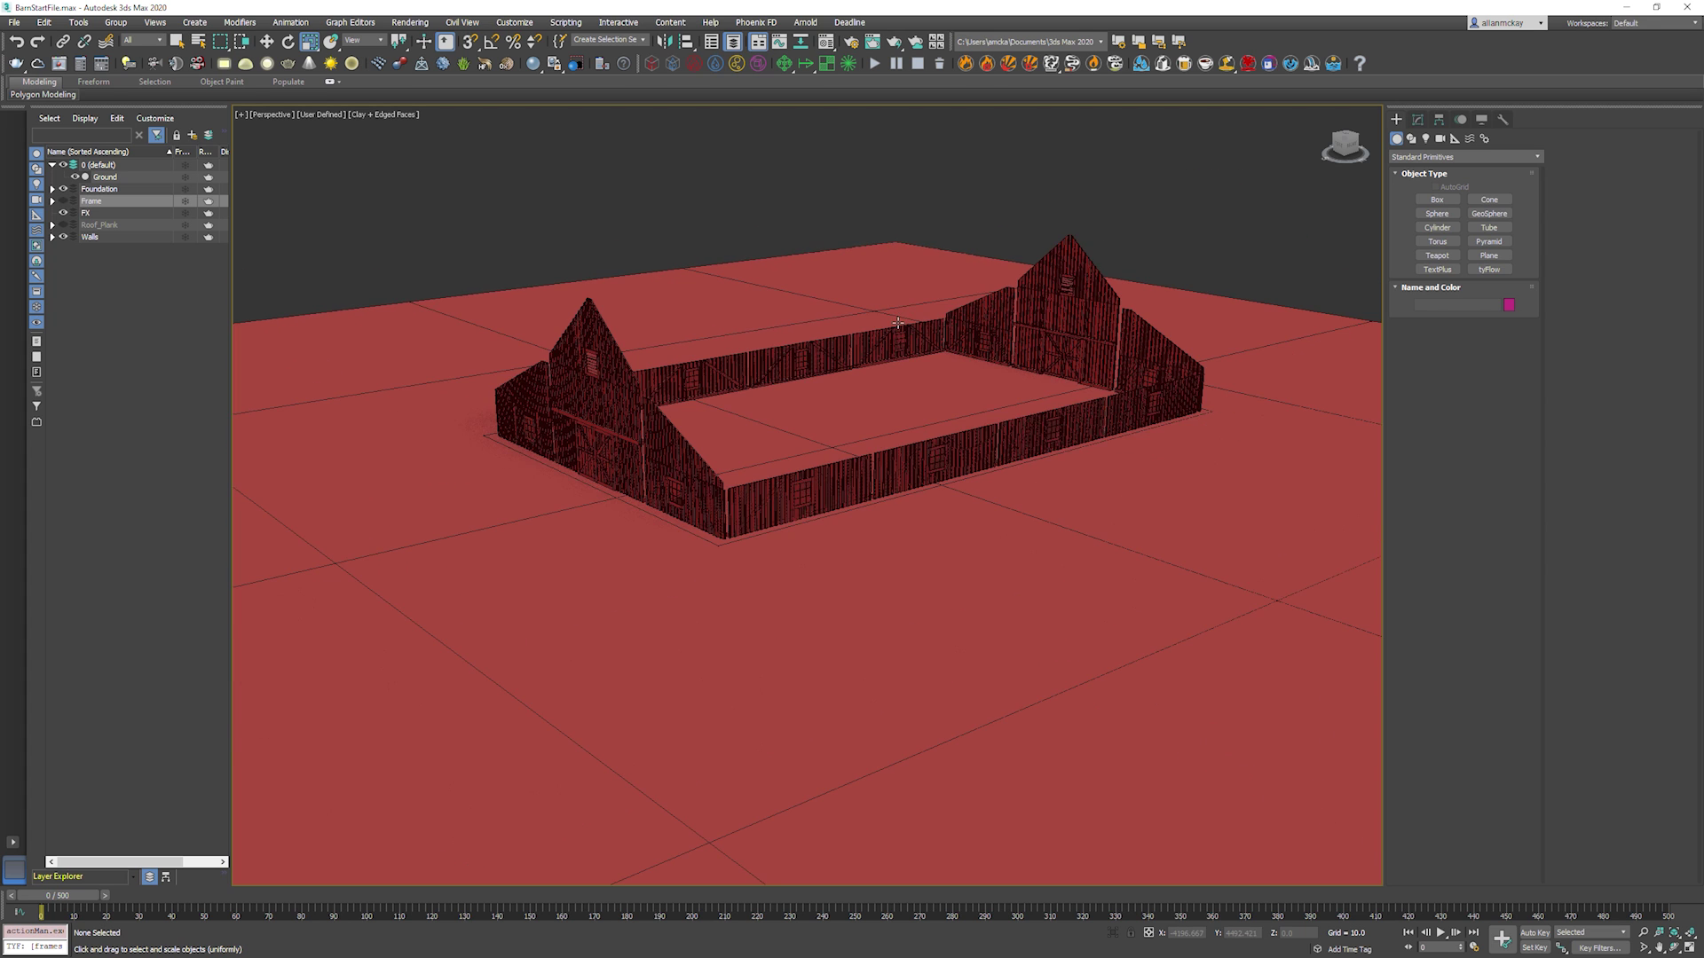
scroll(898, 323, up, 5)
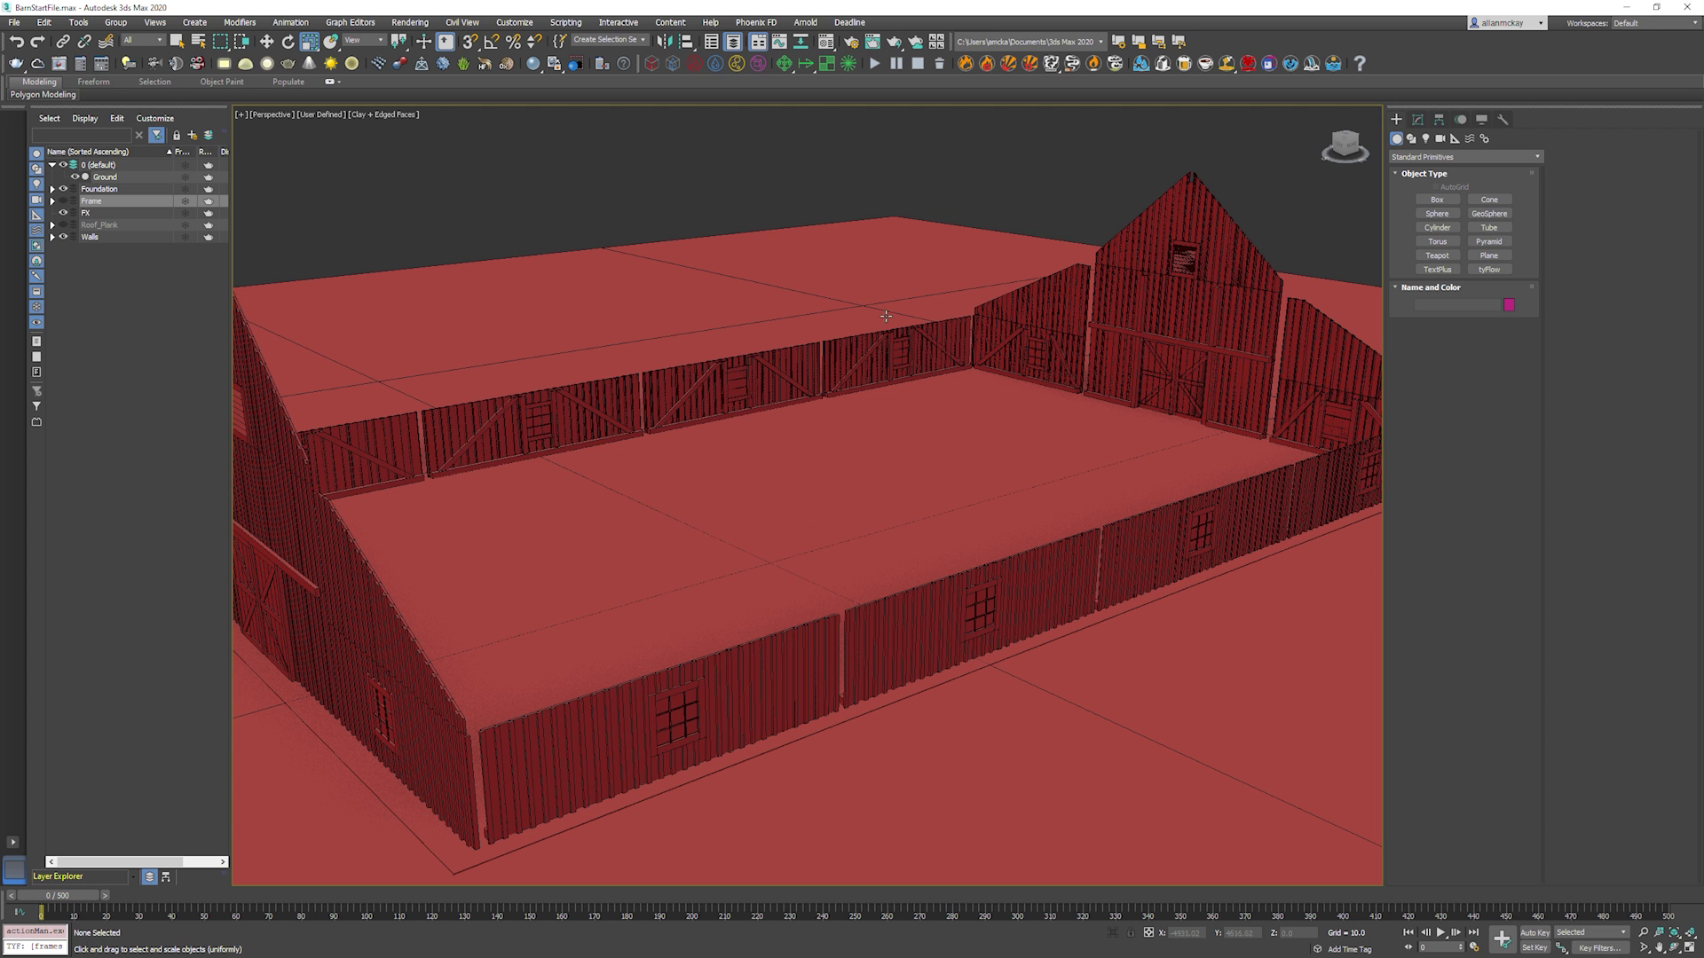
middle_drag(769, 305, 831, 308)
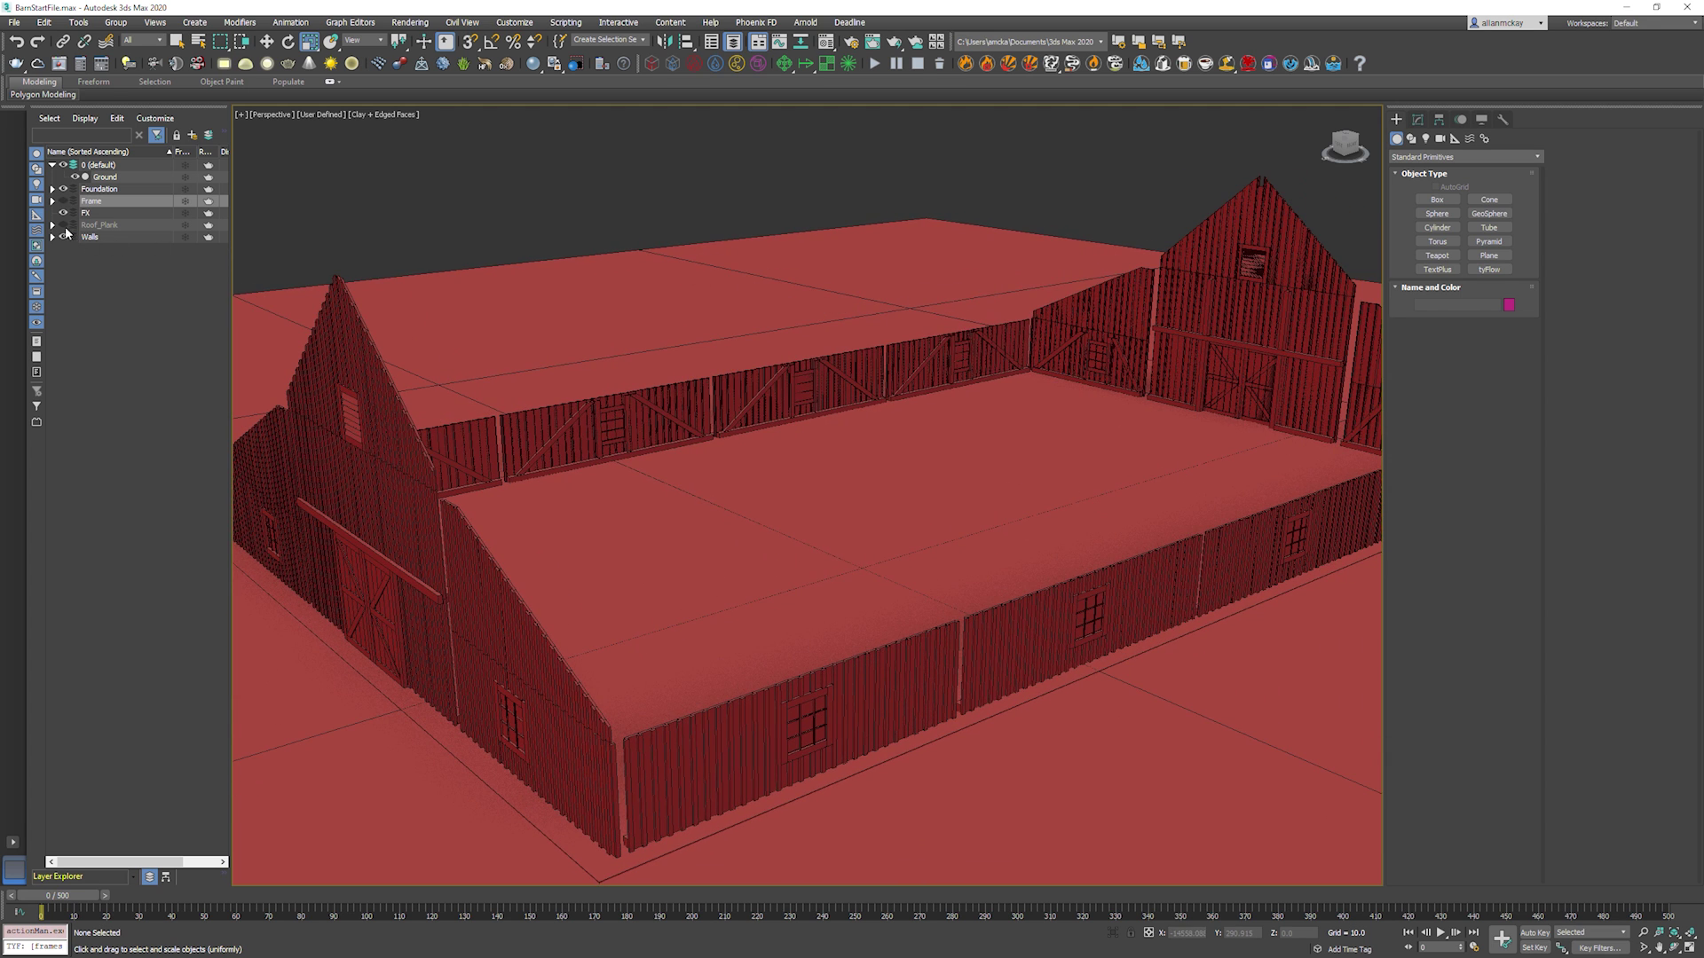
Show the Roof_Plank and Frame layers again, and toggle the Foundation layer off and on.
click(64, 227)
mouse_move(635, 330)
alt+middle_down()
mouse_move(635, 275)
mouse_move(634, 324)
mouse_move(664, 323)
alt+middle_up()
click(65, 201)
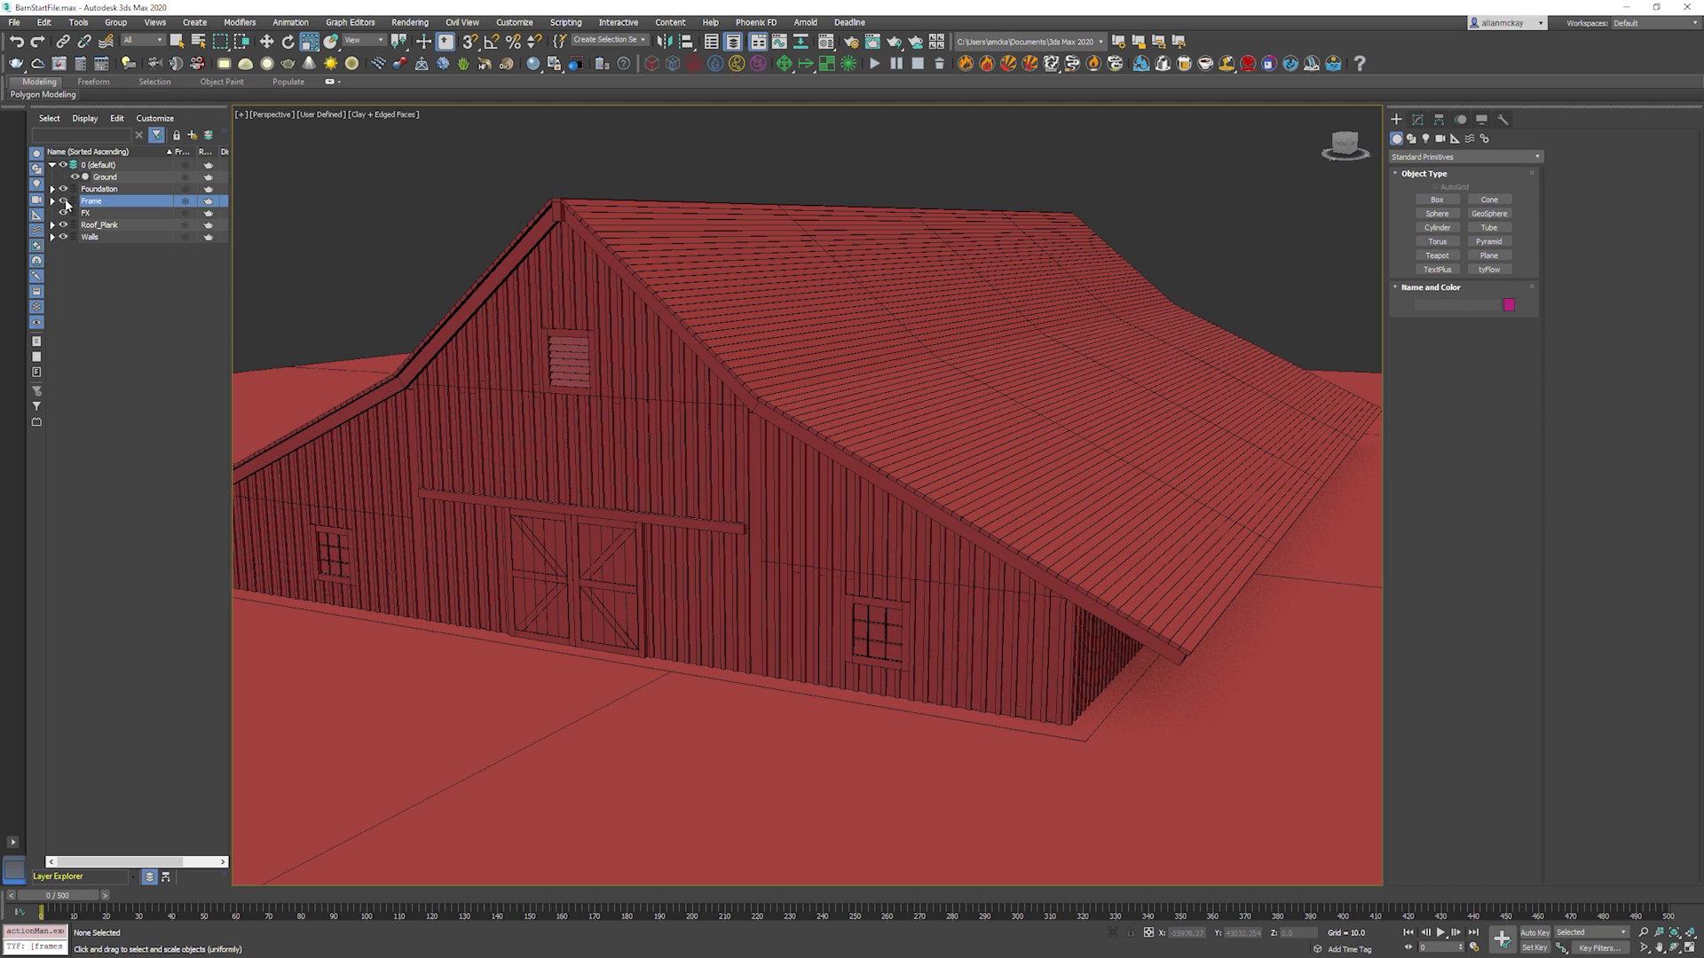
click(63, 189)
click(63, 189)
Hide the foundation slab beneath the barn and select the Ground plane.
mouse_move(989, 649)
alt+middle_down()
mouse_move(973, 615)
mouse_move(978, 633)
alt+middle_up()
click(982, 656)
key(alt+h)
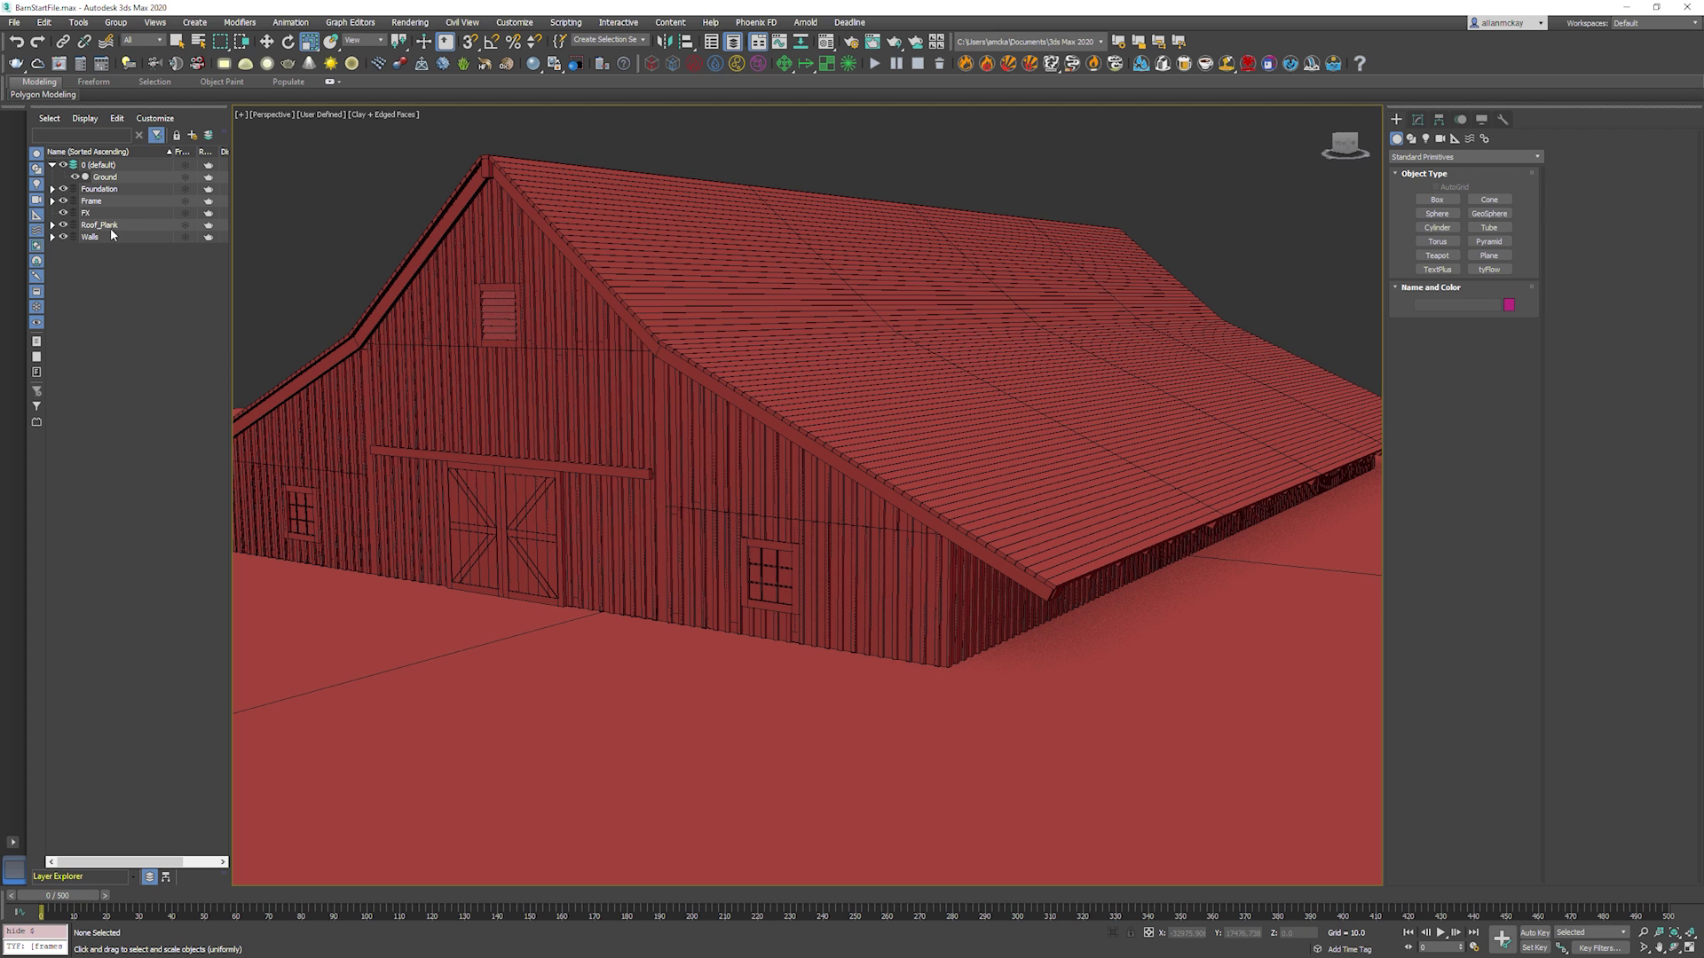
click(356, 748)
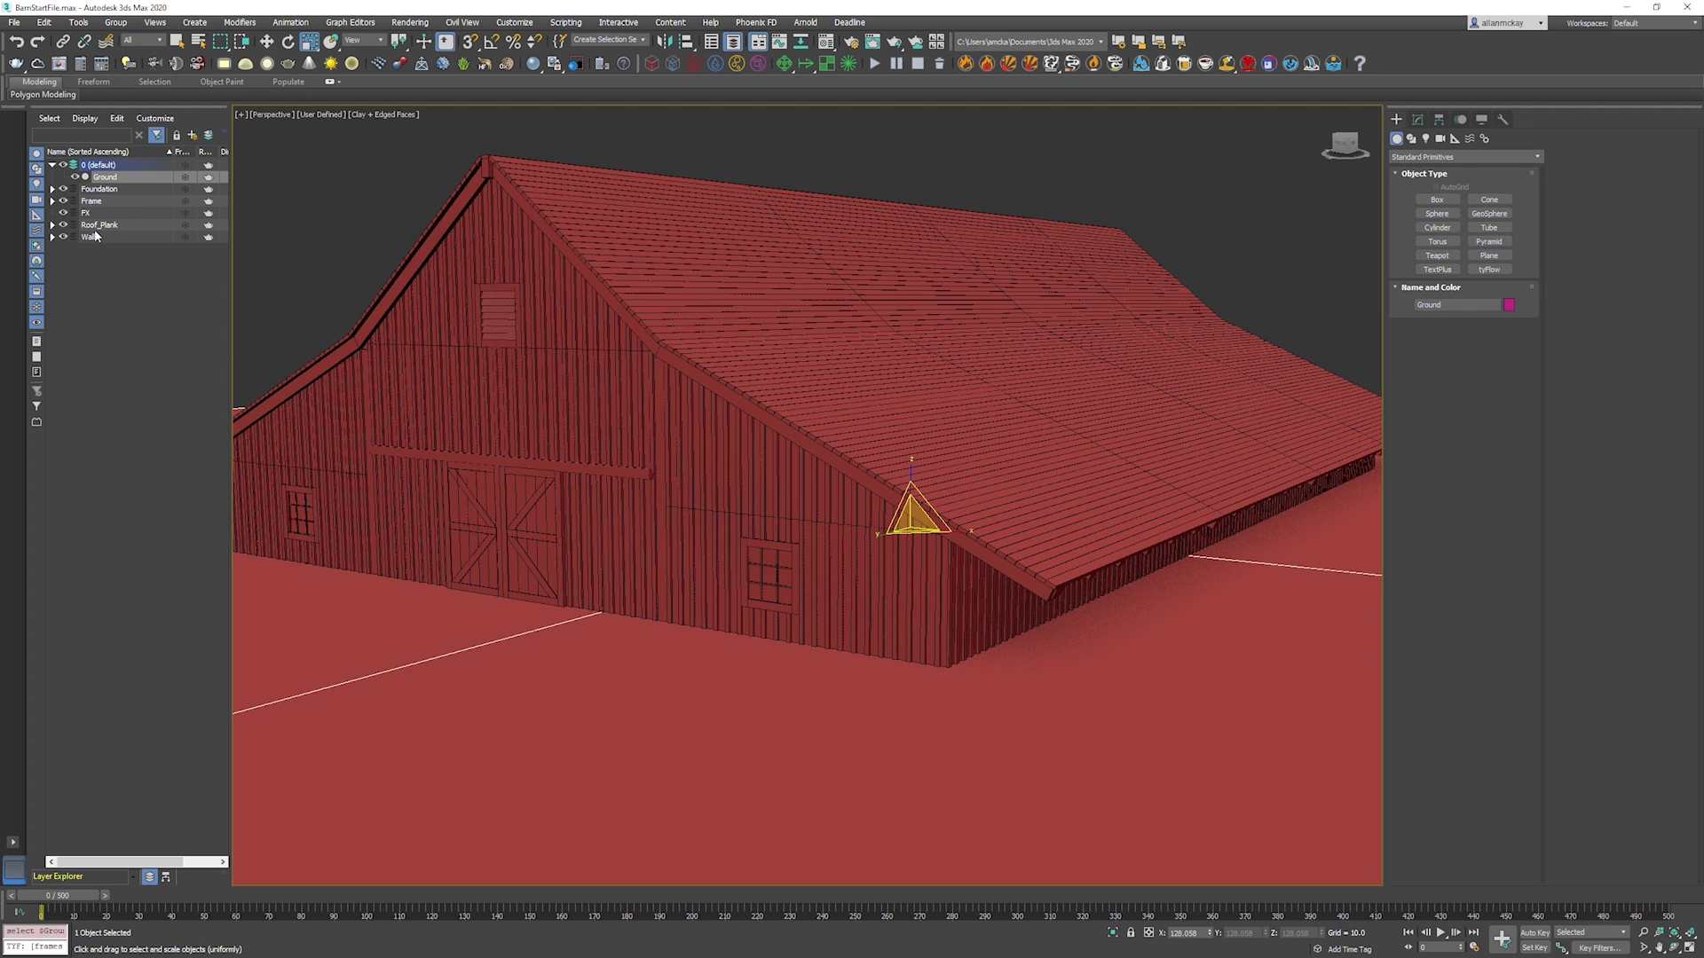
Make FX the active layer, create a tyFlow object on the ground beside the barn, and switch to the Move tool.
click(89, 213)
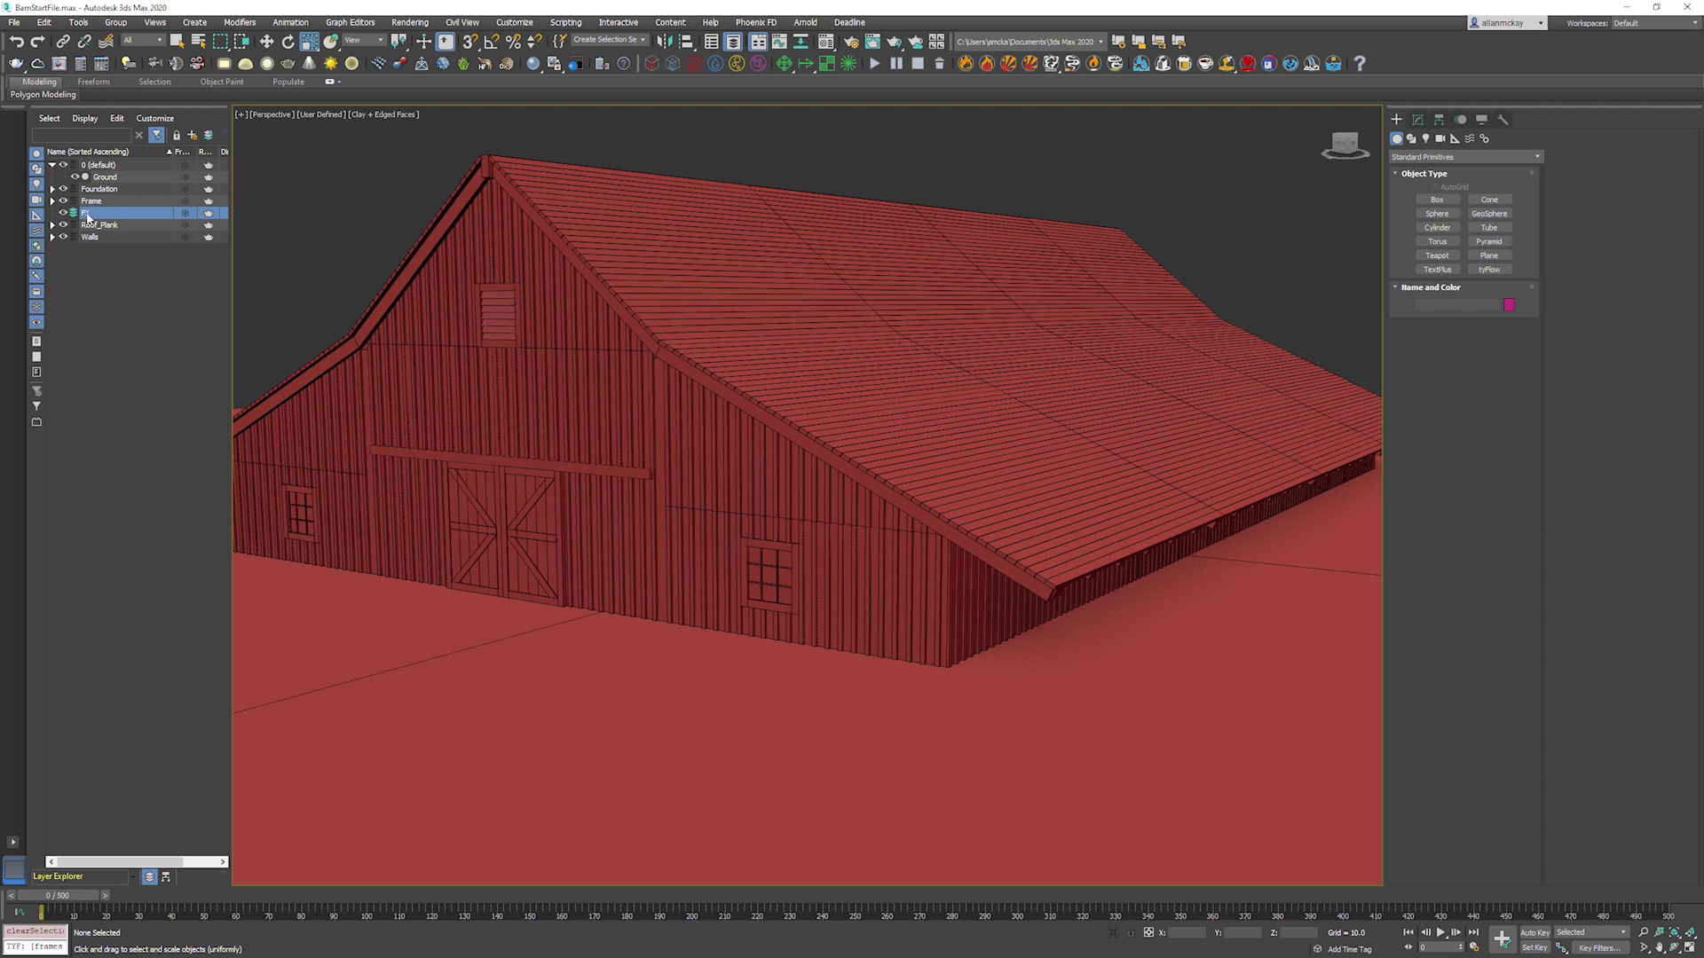
scroll(1196, 288, down, 5)
alt+middle_drag(1196, 287, 577, 211)
click(1487, 269)
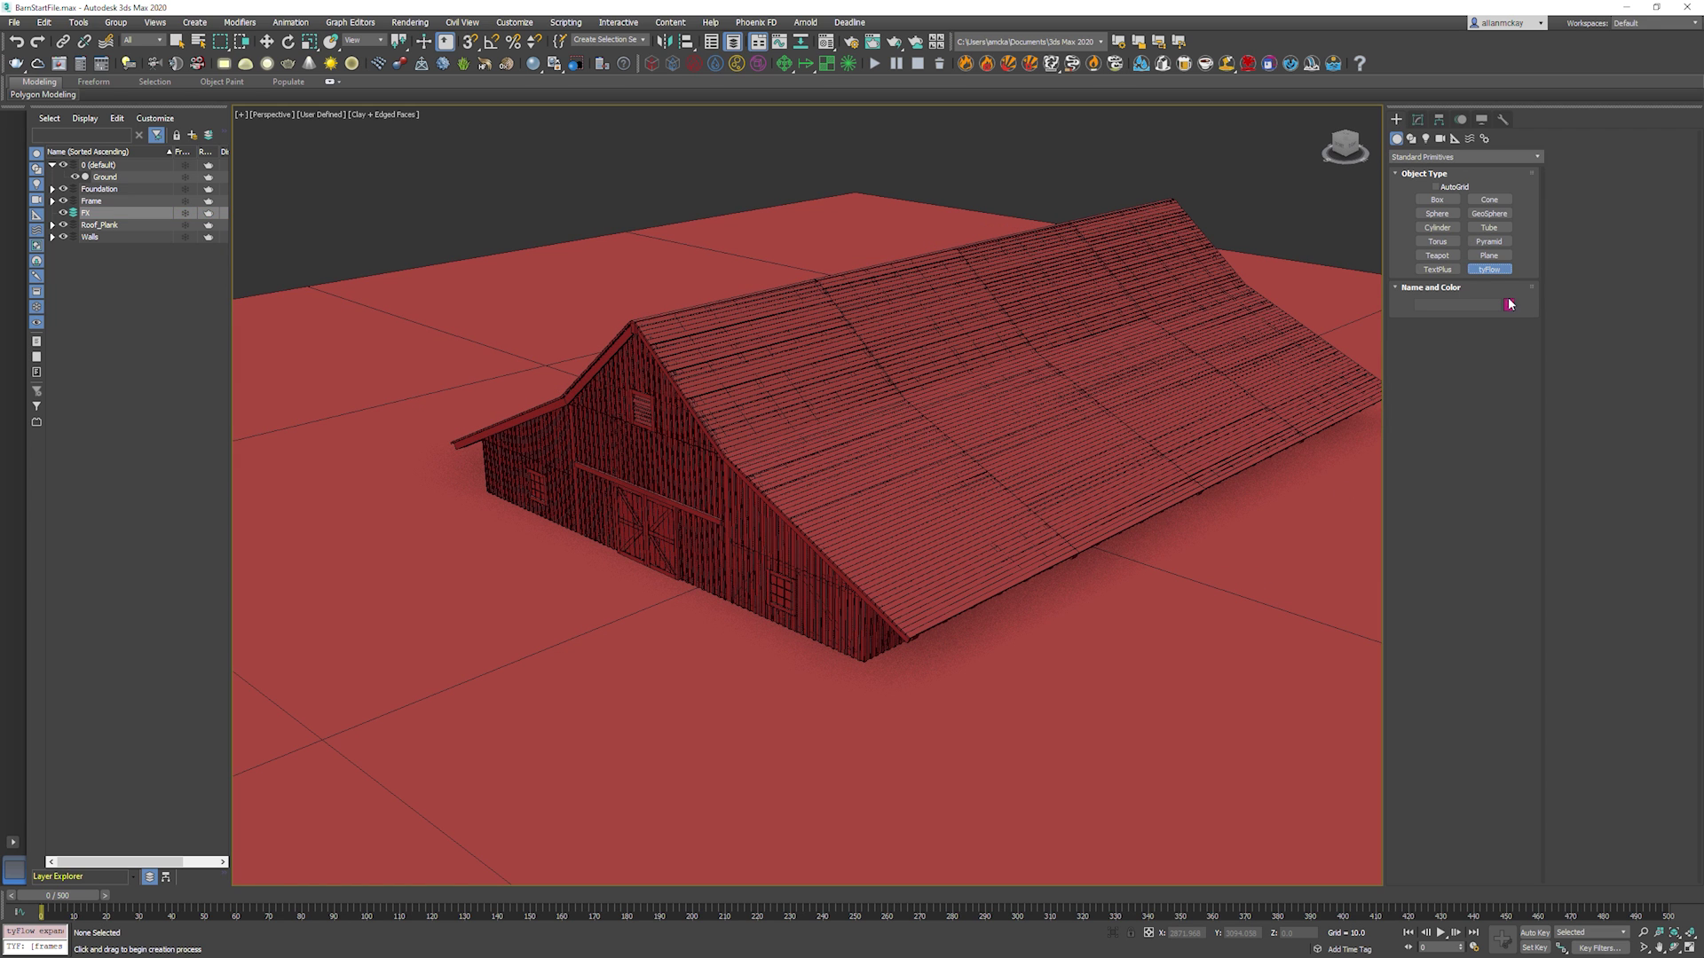
mouse_move(1202, 647)
mouse_down()
mouse_move(1233, 654)
mouse_move(1211, 642)
mouse_up()
right_click(1210, 642)
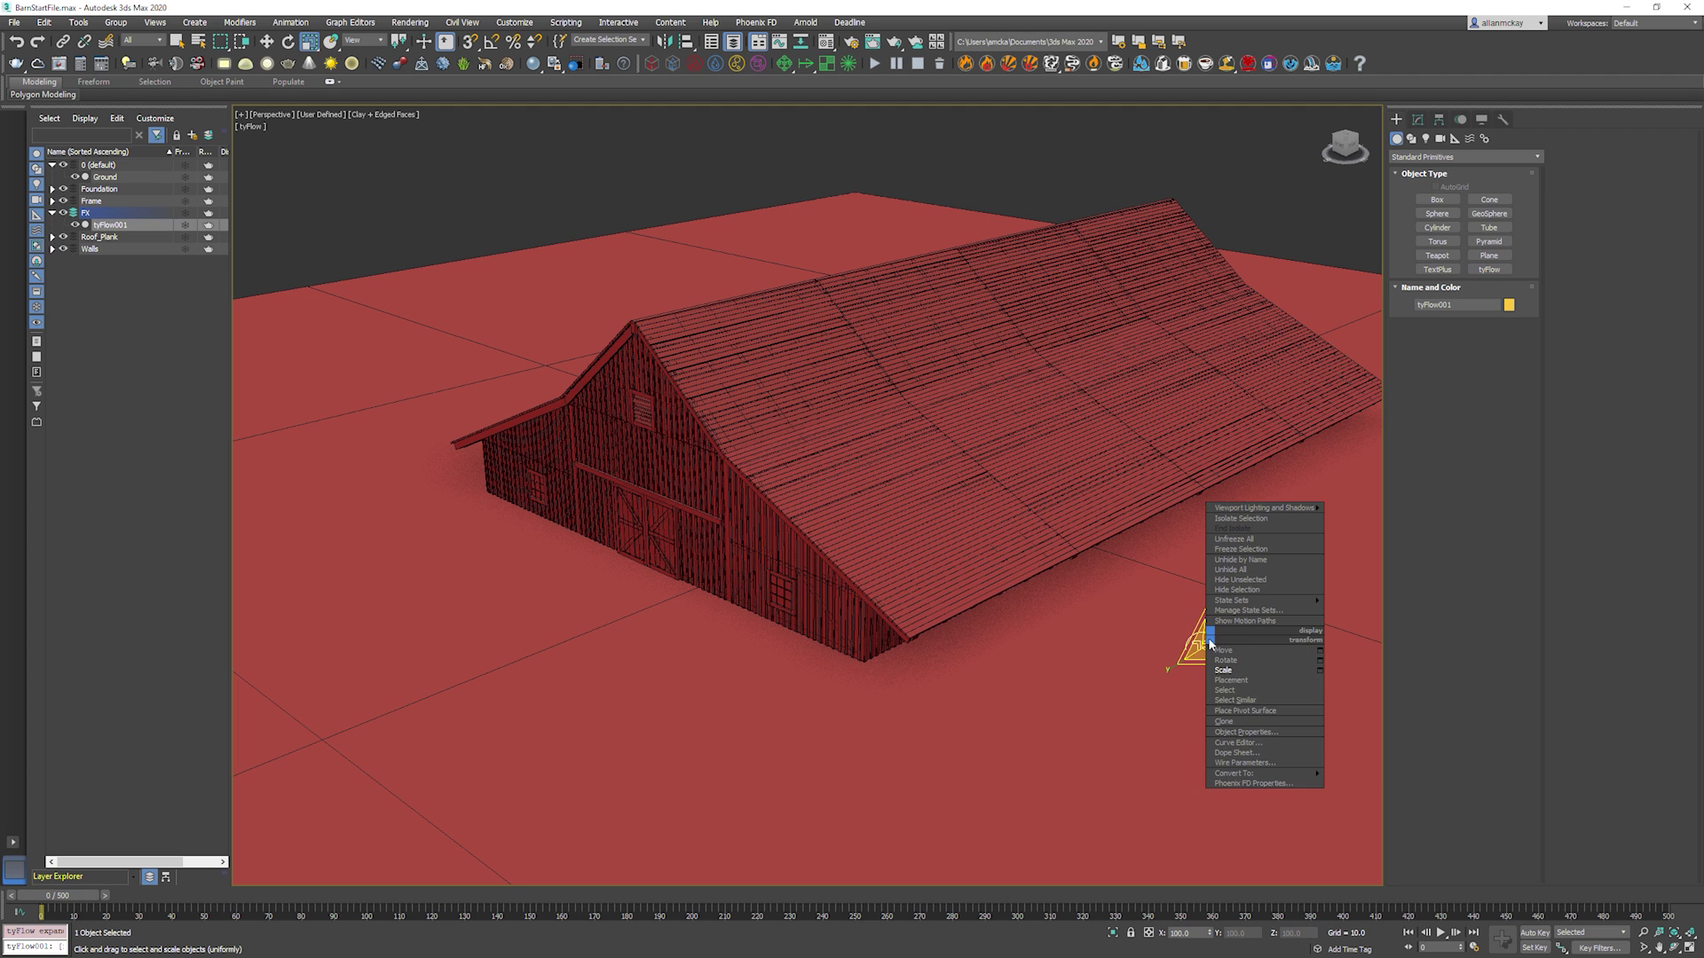
click(1216, 649)
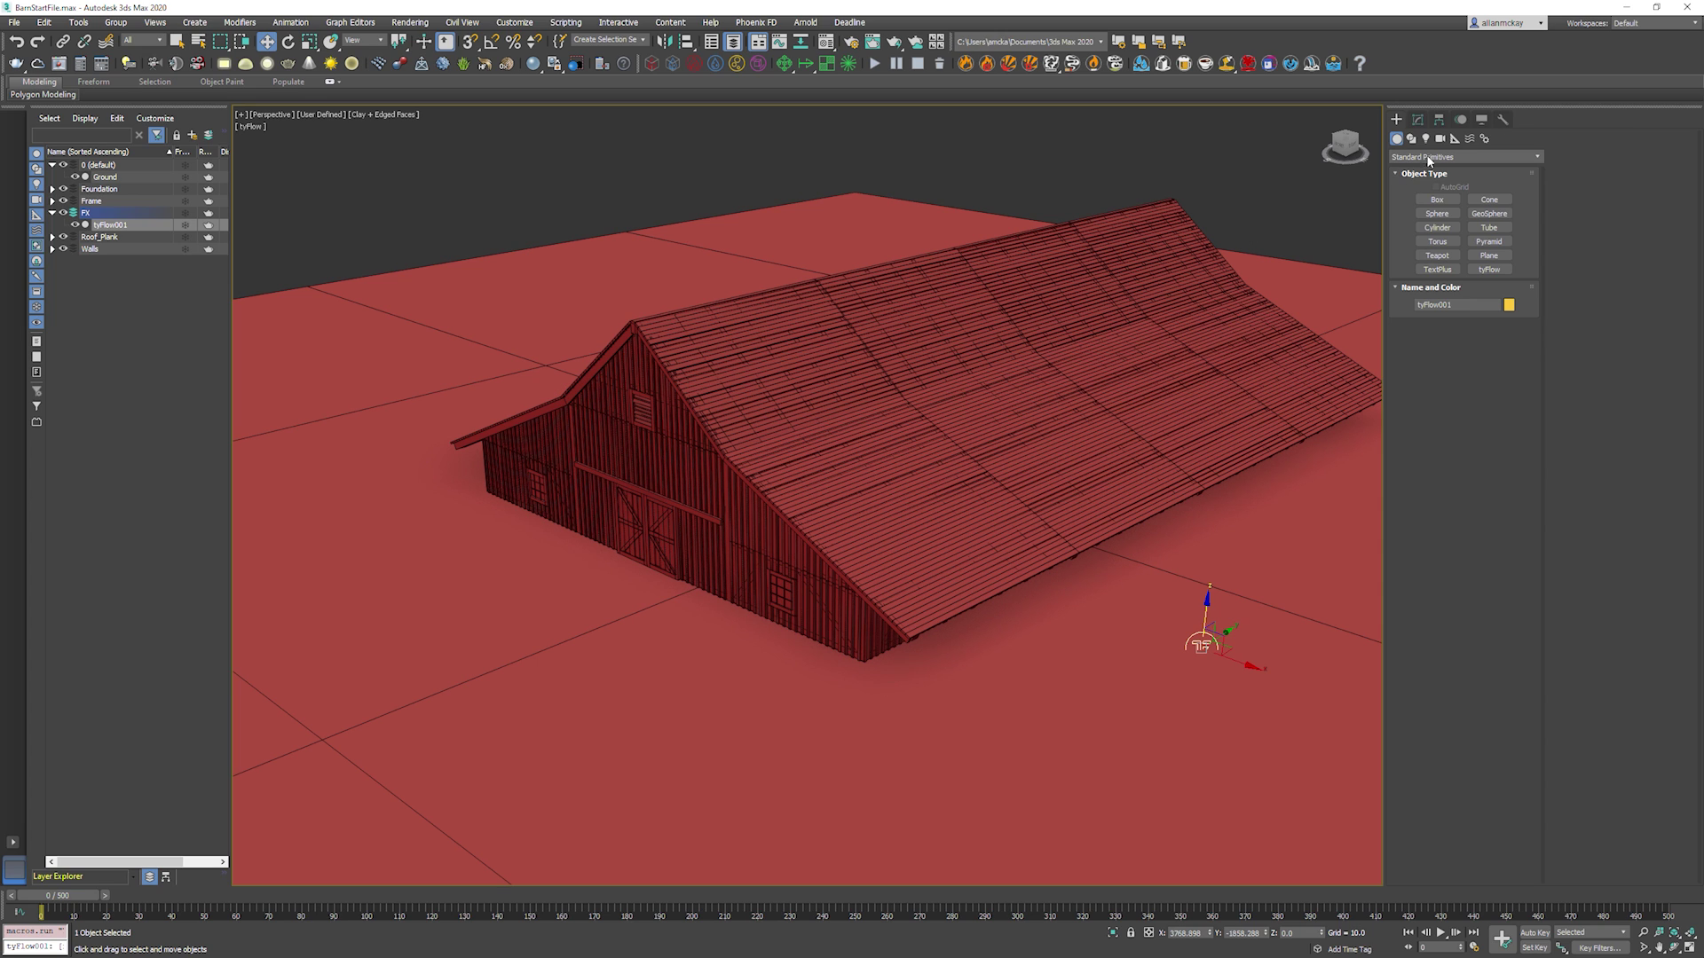
Open the tyFlow editor for the new tyFlow object.
click(1417, 119)
middle_drag(1050, 372, 989, 378)
scroll(1003, 399, down, 4)
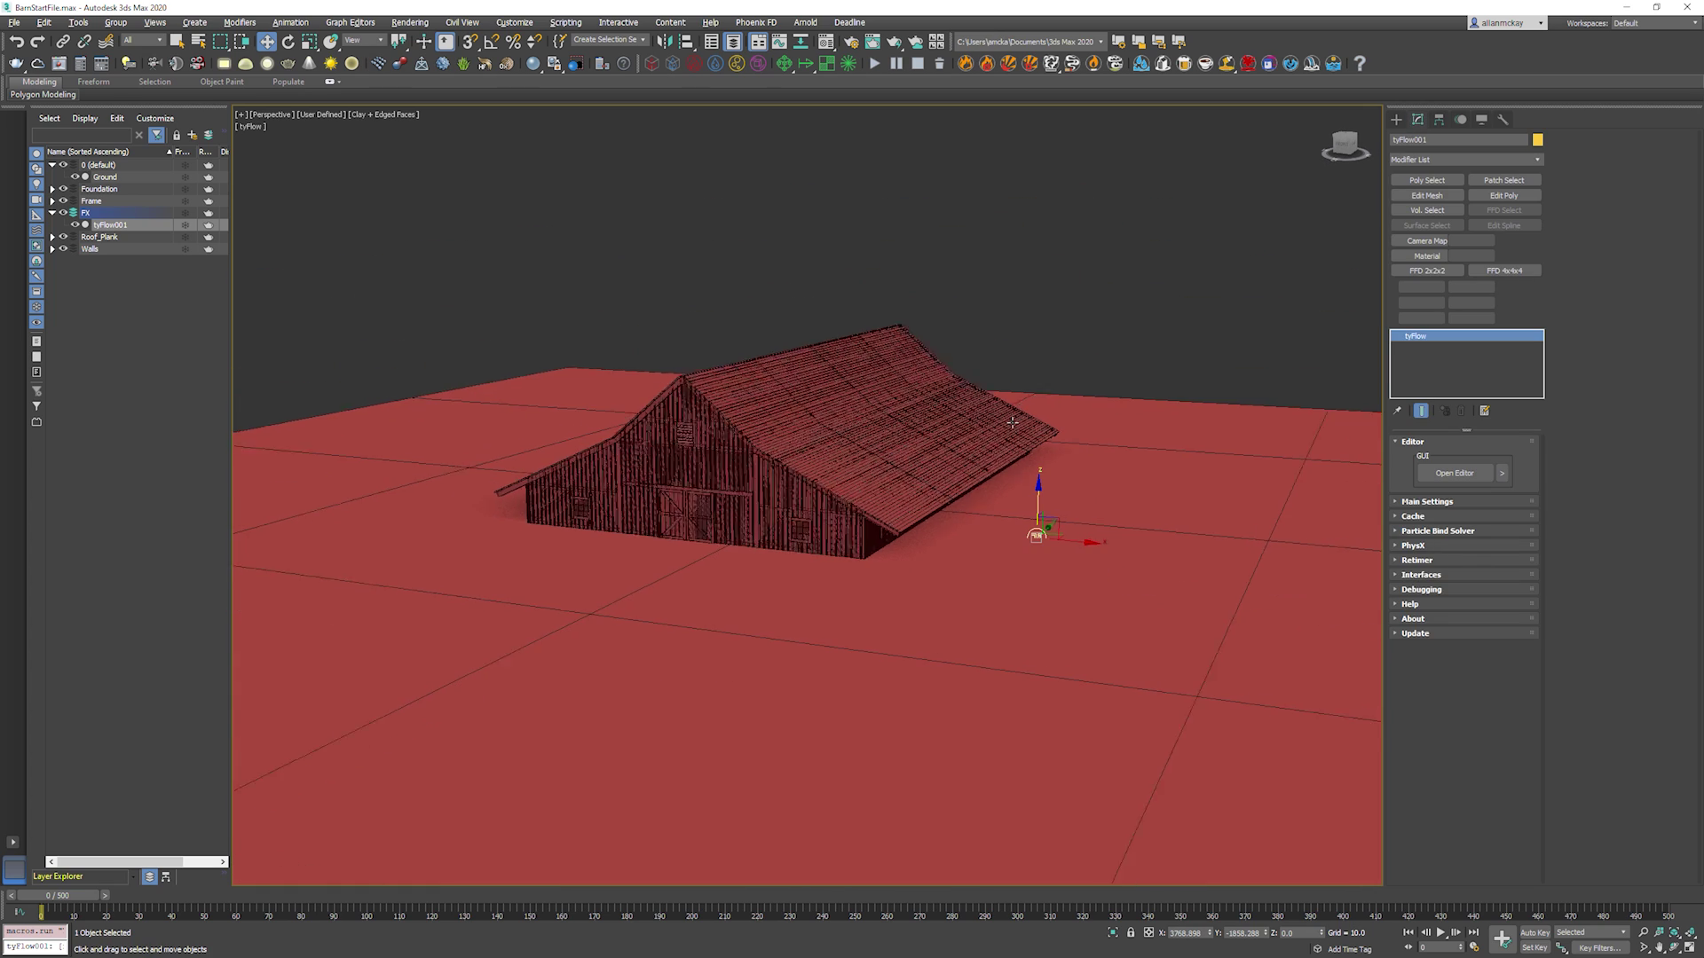
click(1455, 473)
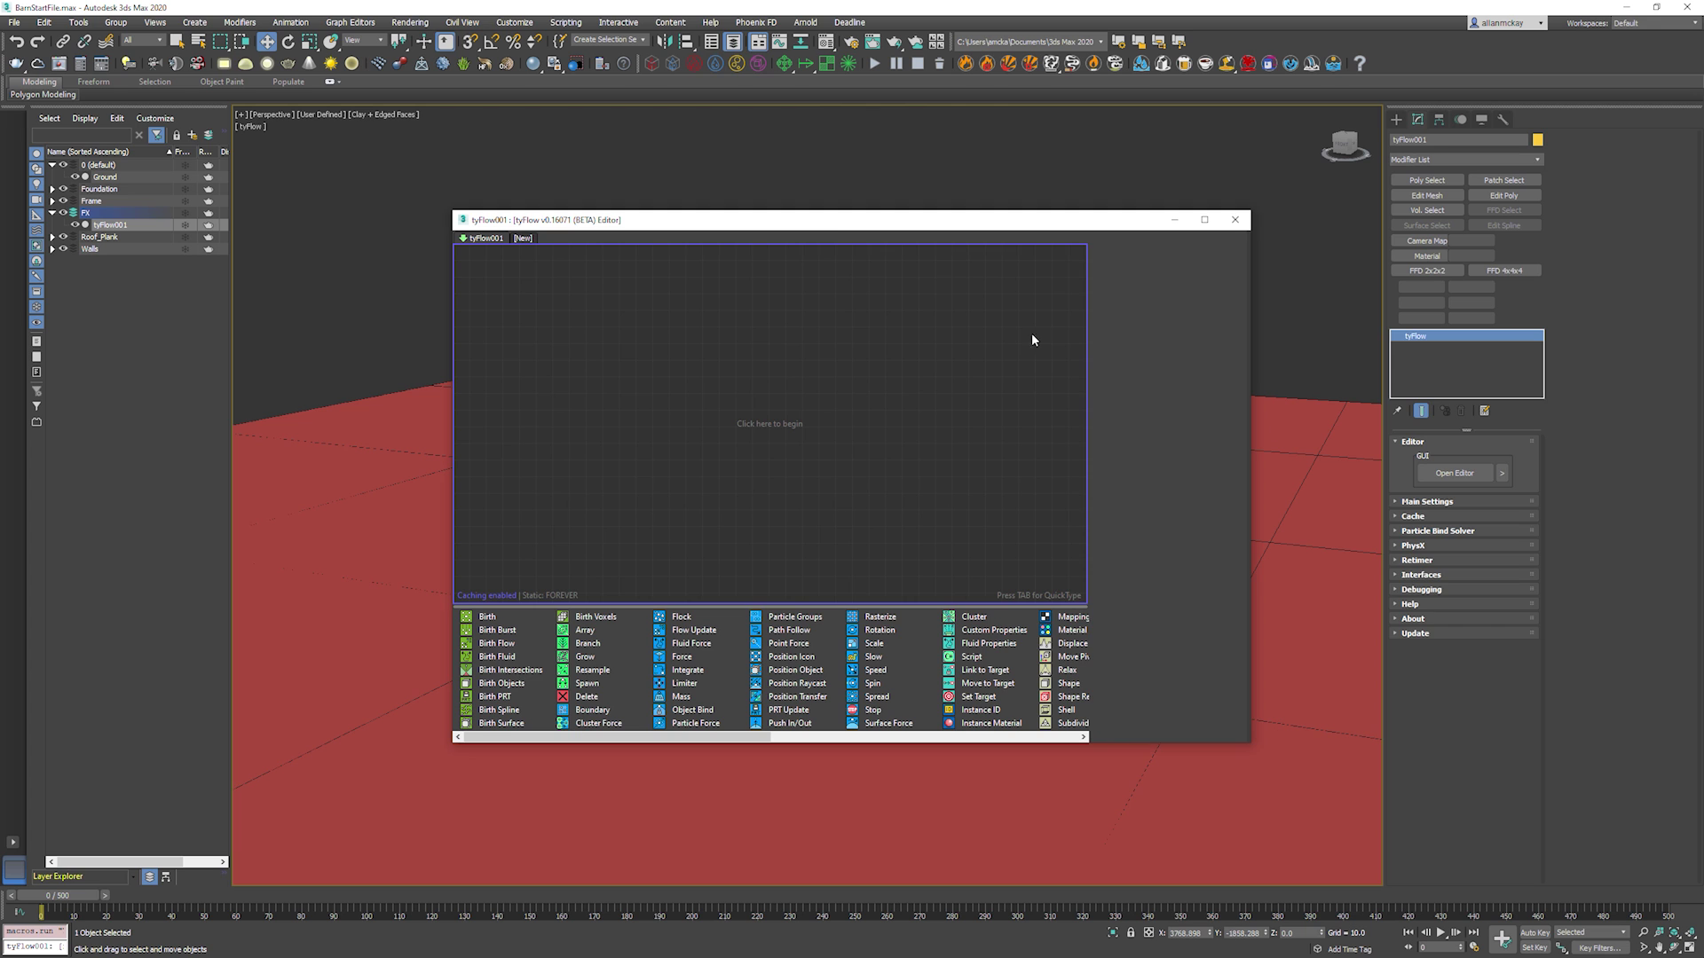
Restore the multi-viewport layout and move the tyFlow editor window over the Top view.
click(898, 193)
key(alt+w)
drag(913, 217, 691, 119)
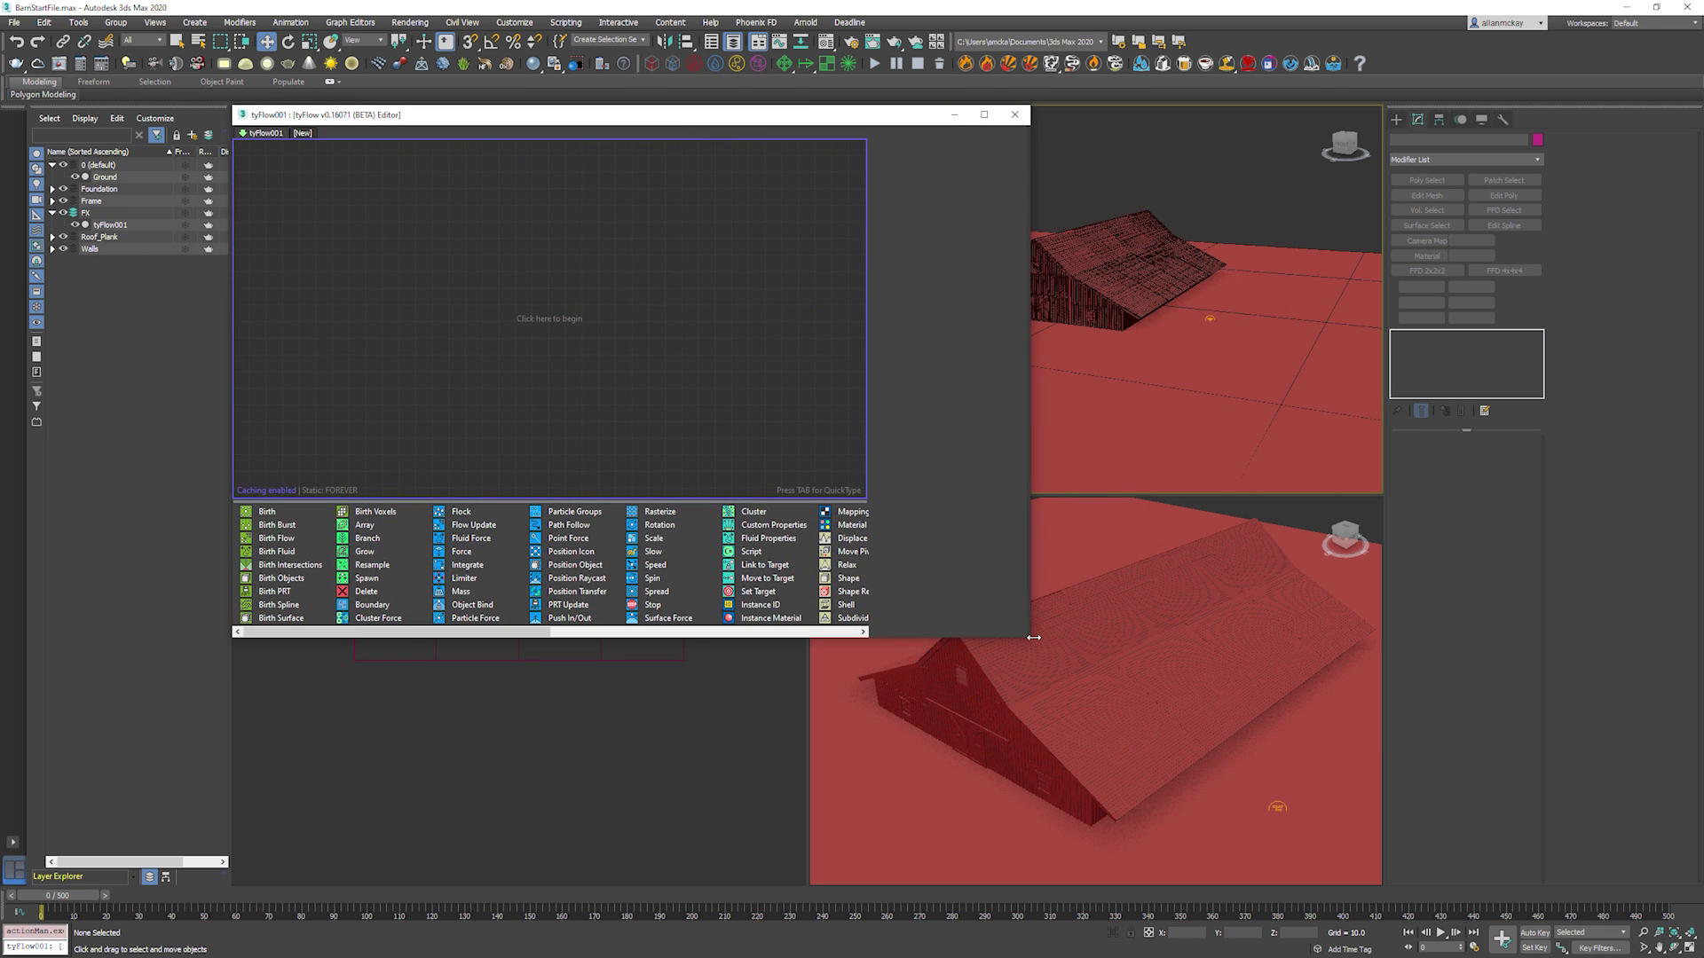
Resize the tyFlow editor window to fill the area beside the two Perspective viewports.
drag(1032, 639, 811, 885)
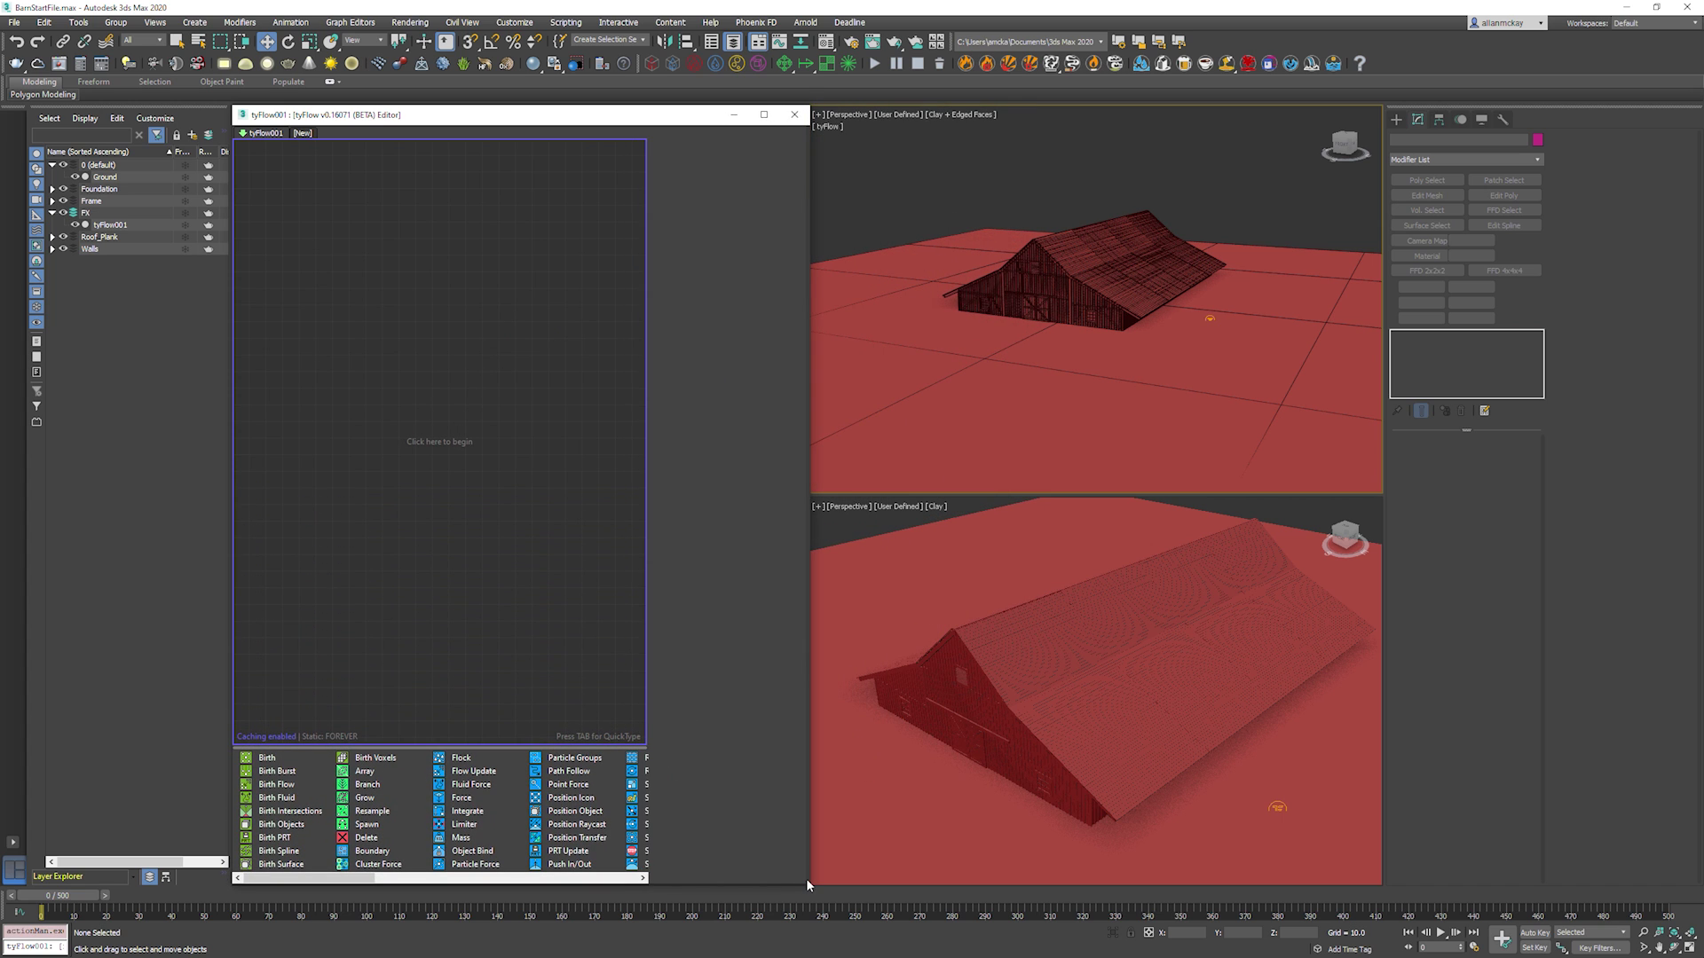
scroll(1061, 319, up, 10)
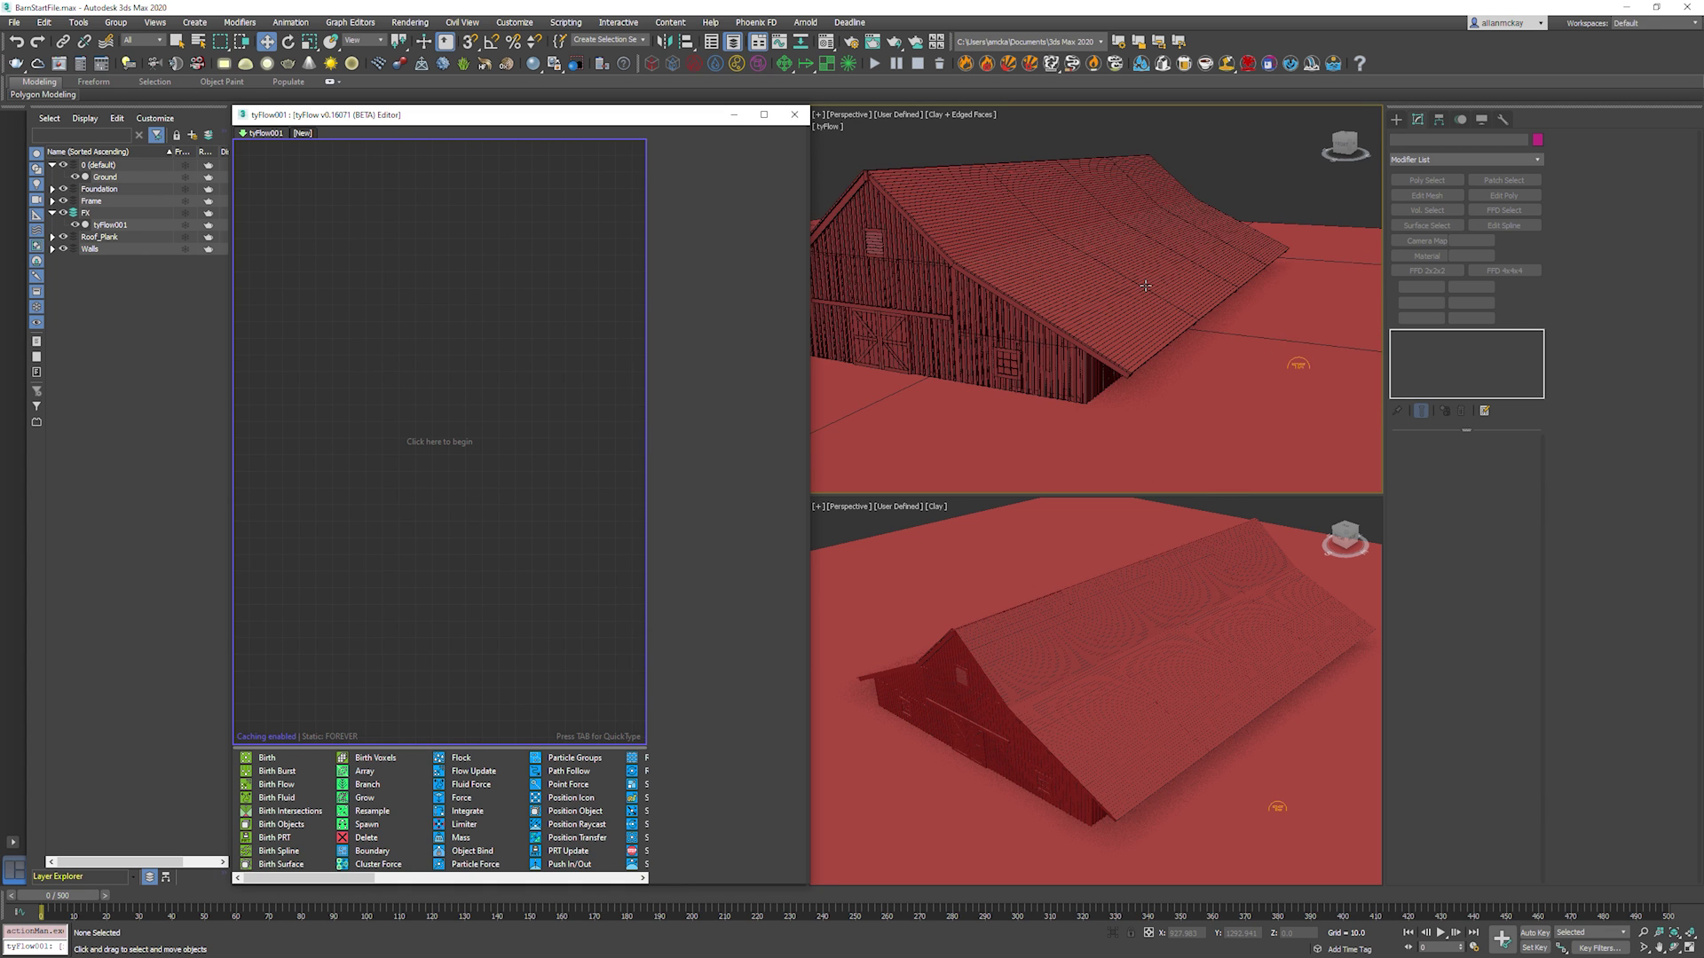
scroll(1147, 308, down, 5)
alt+middle_drag(1146, 309, 1226, 296)
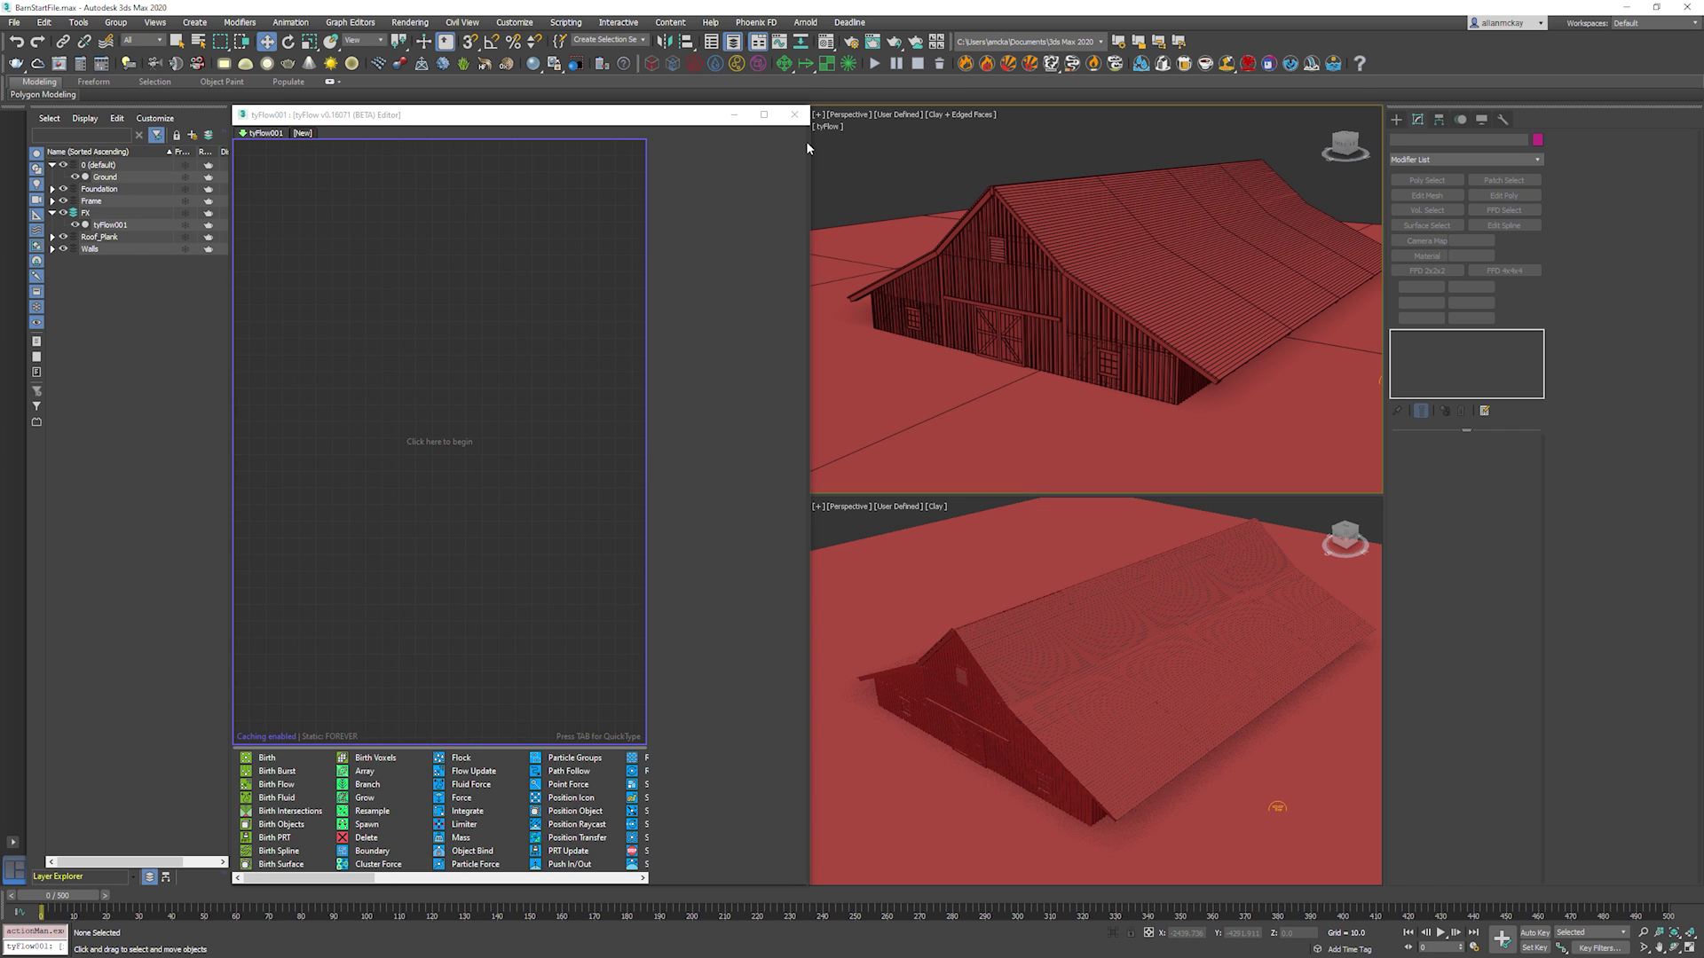
alt+middle_drag(1084, 194, 1037, 201)
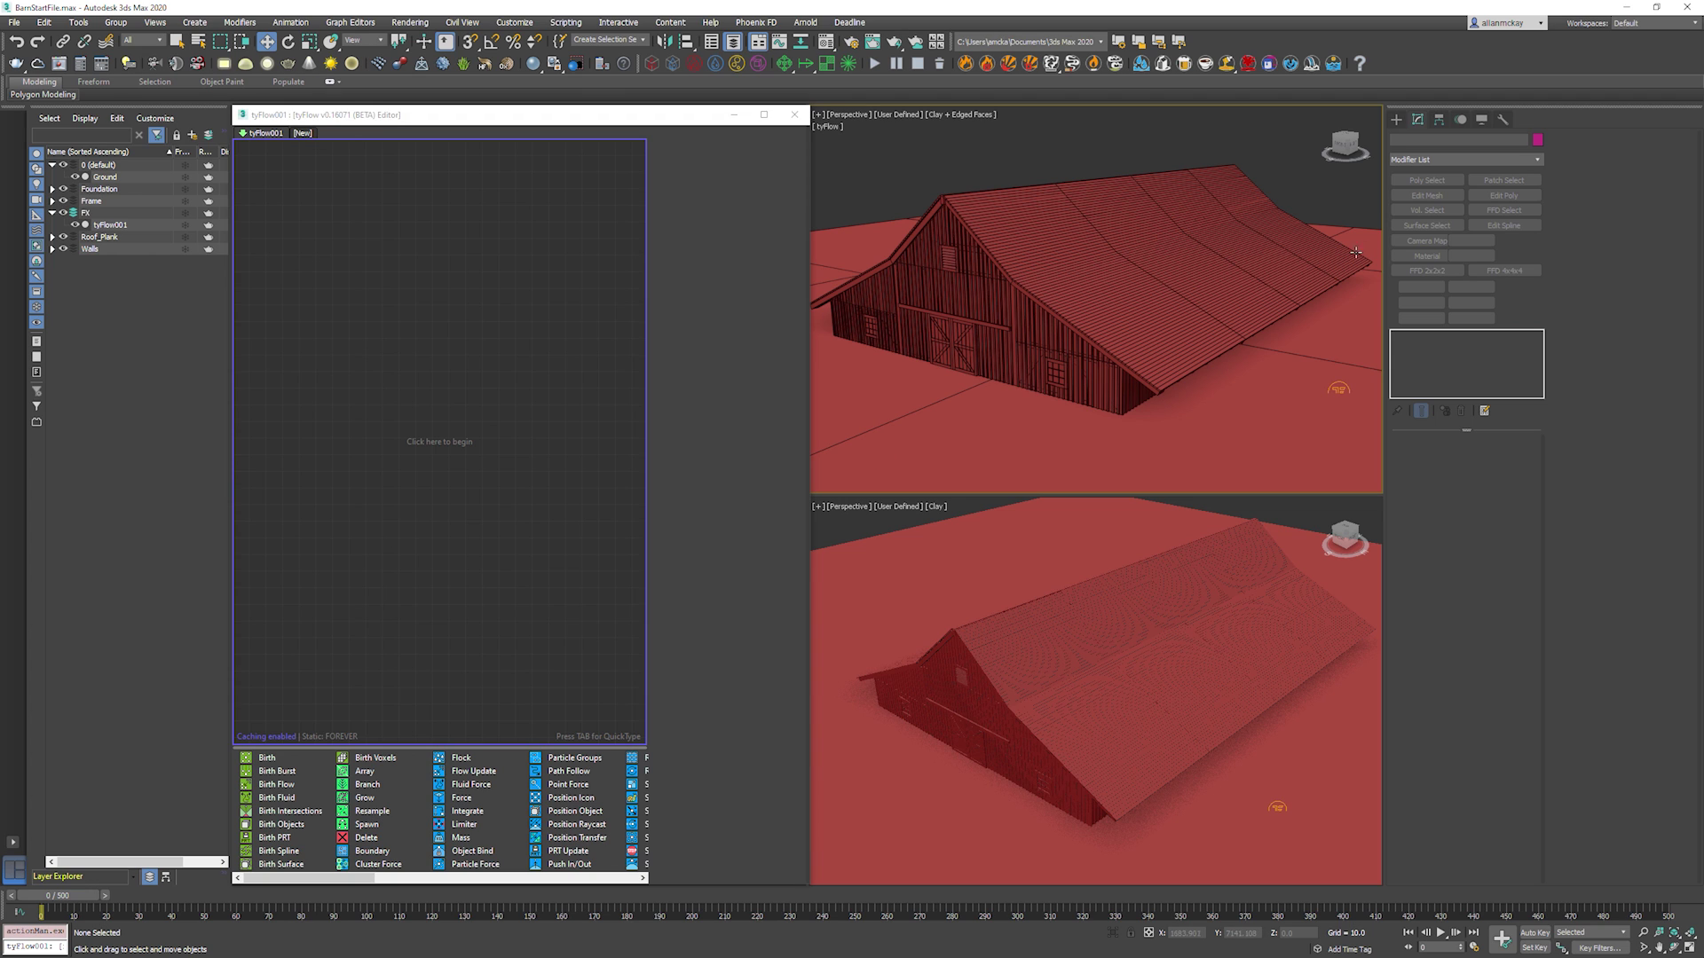
scroll(1070, 242, down, 3)
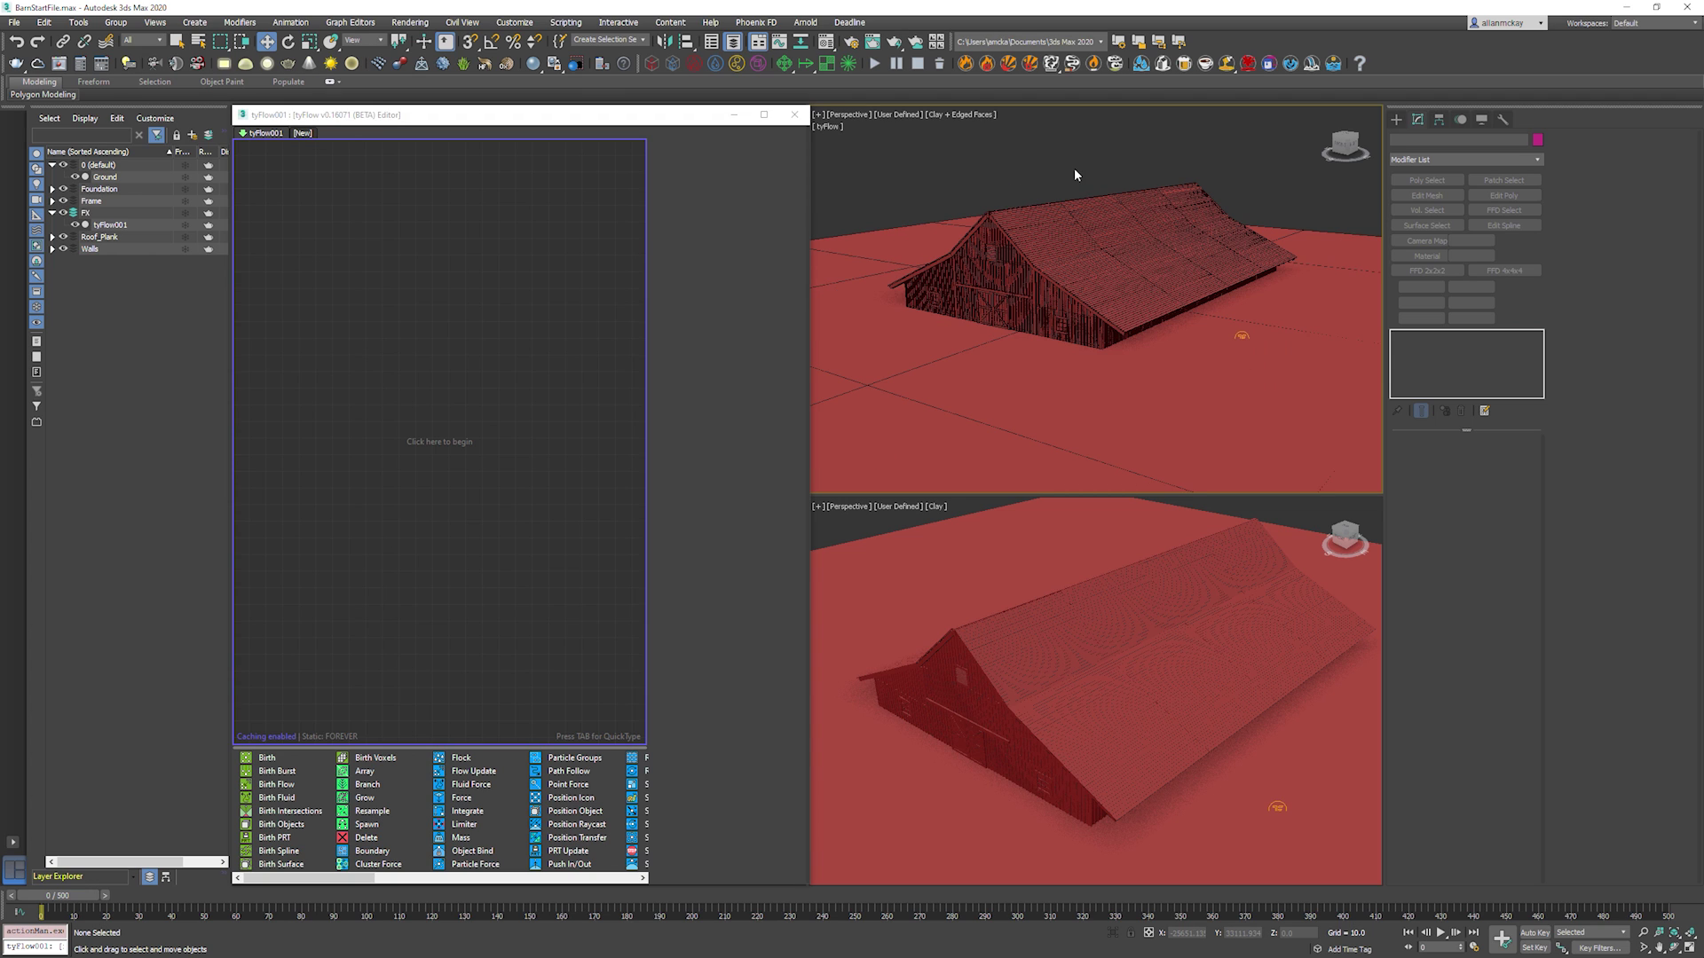
In the Front view, create a small box centered high above the barn's roof peak, at about X 66, Z 4326.
key(f)
scroll(1075, 176, down, 5)
key(F3)
key(ctrl+w)
drag(987, 184, 1178, 347)
key(alt+z)
key(w)
click(1396, 118)
click(1437, 201)
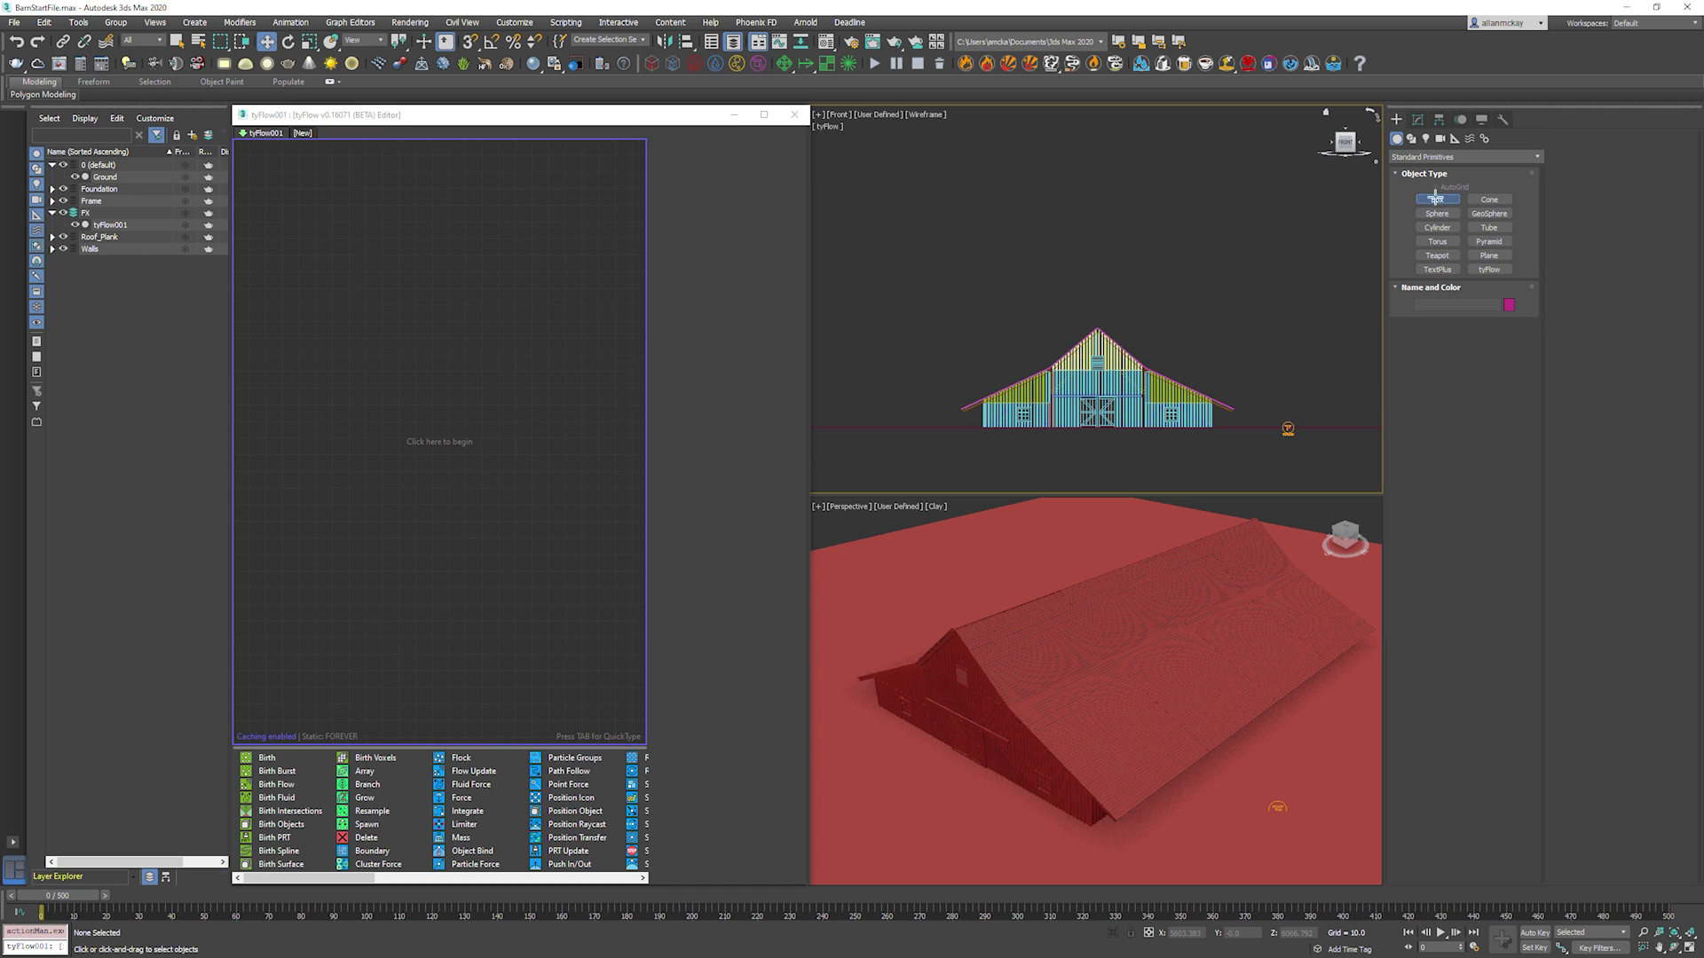
ctrl+drag(1101, 209, 1104, 209)
click(1105, 196)
key(w)
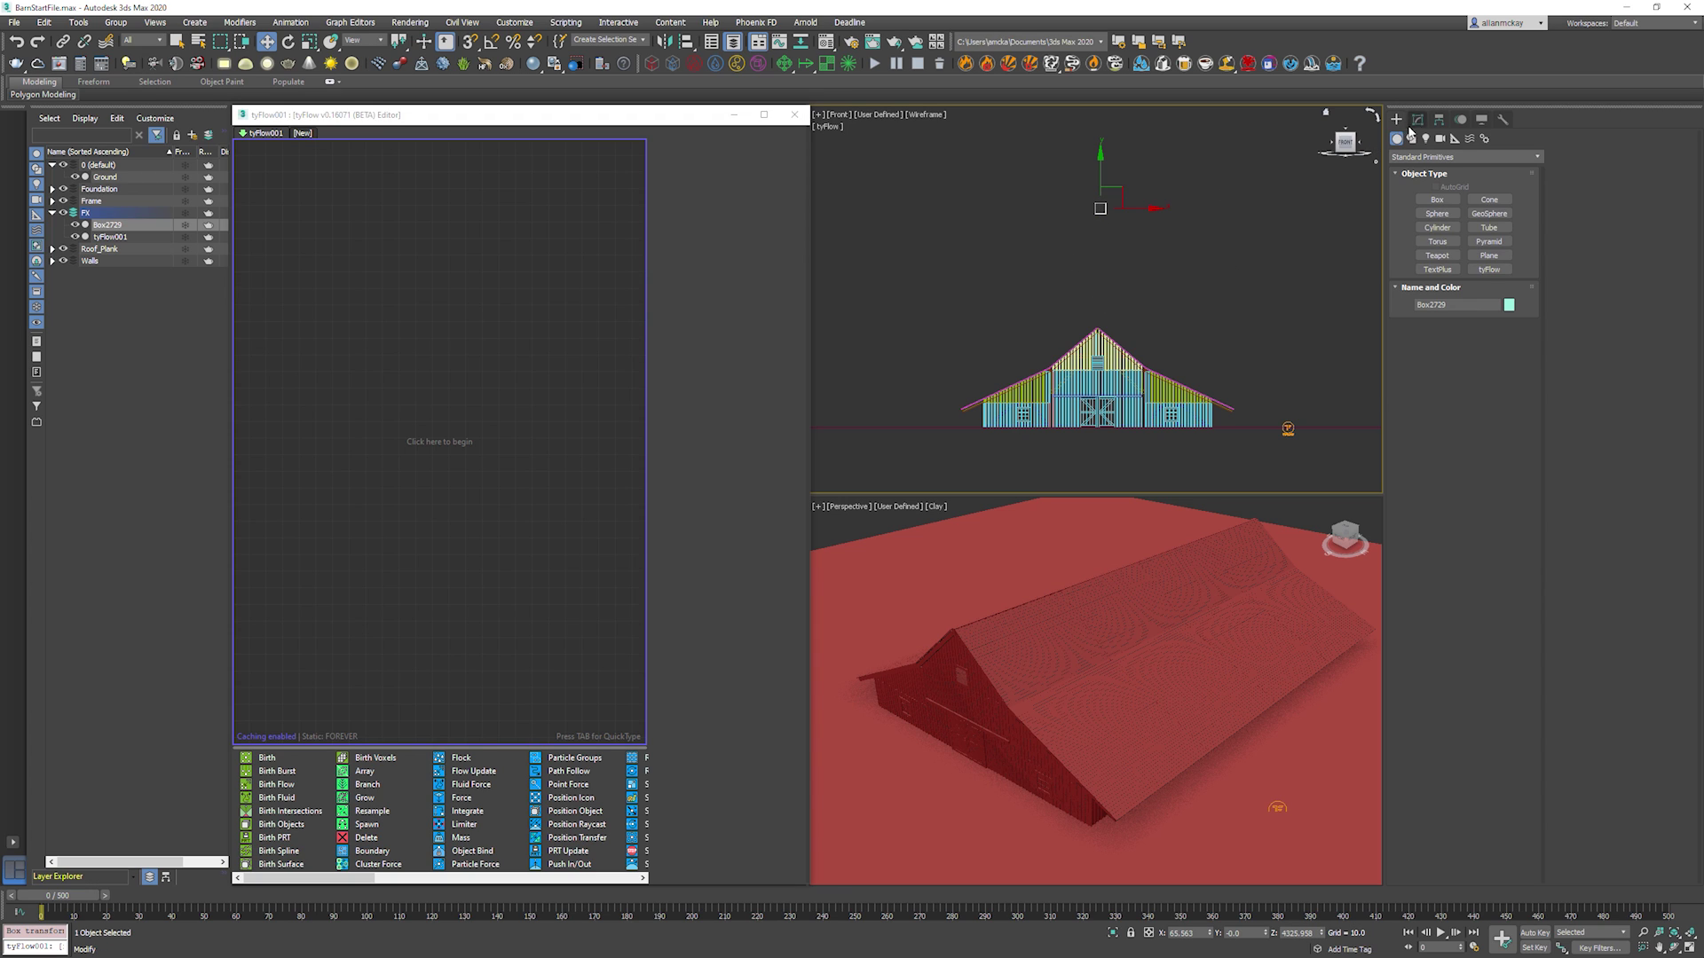
Set the box's length, width and height to 200 each.
click(1417, 119)
double_click(1480, 458)
text(200)
key(Tab)
text(200)
key(Tab)
text(200)
key(Return)
middle_click(1119, 249)
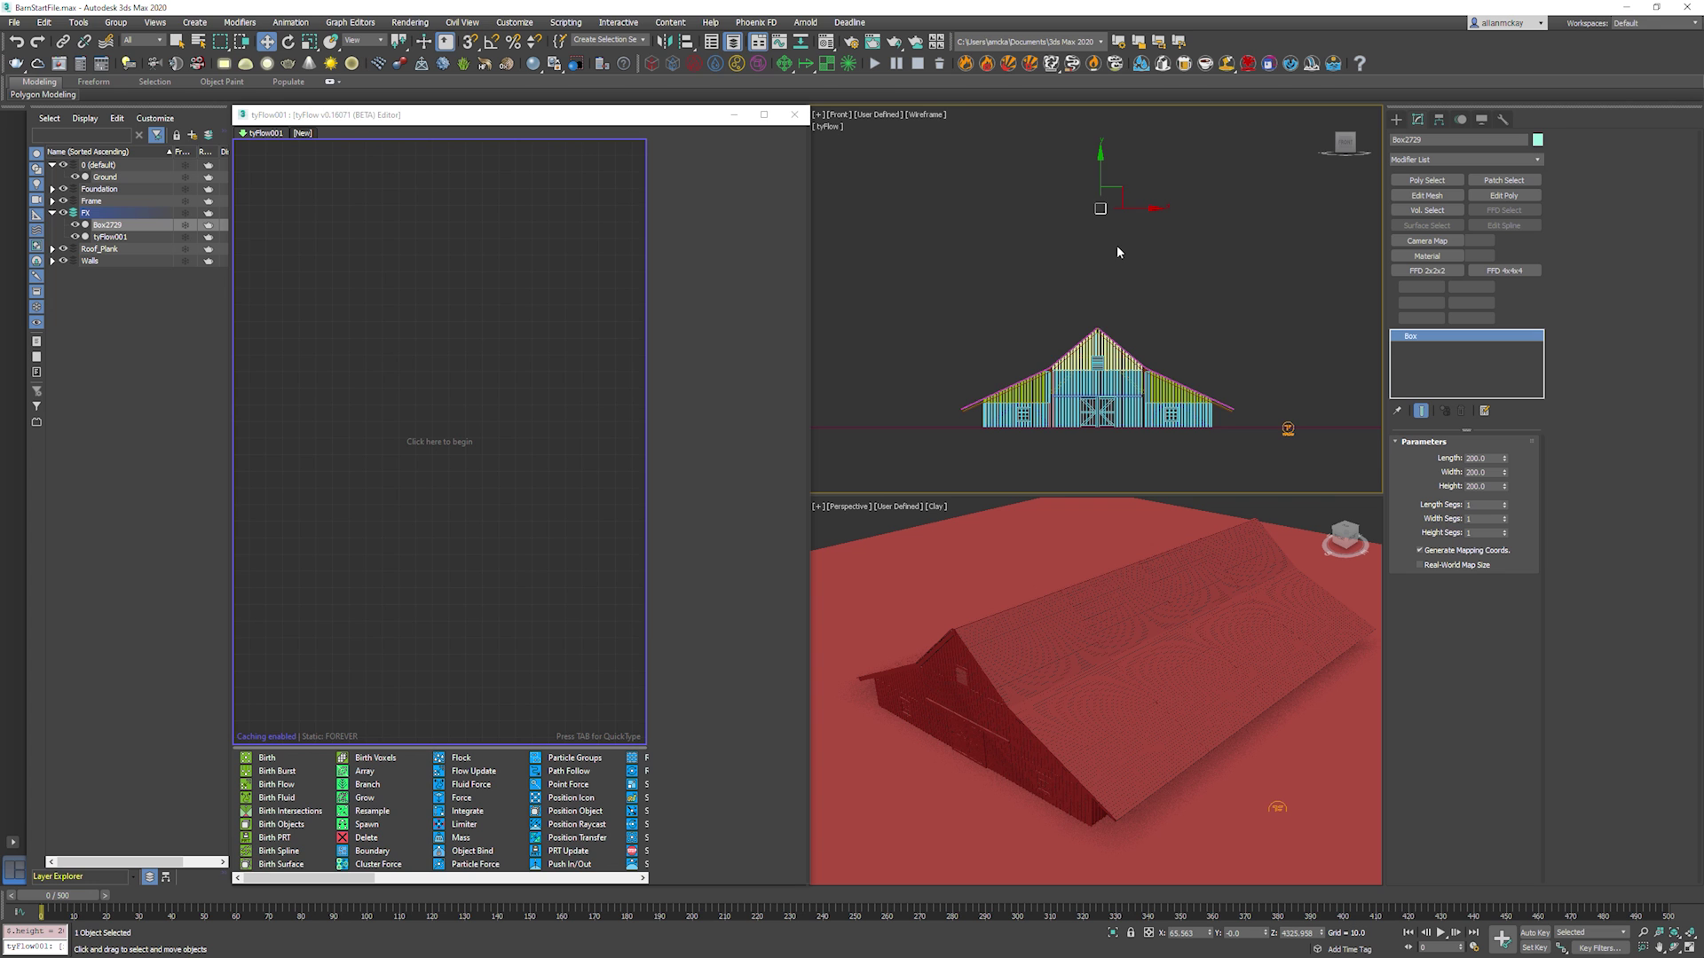
Center the box's pivot on the object using Affect Pivot Only.
key(p)
mouse_move(1133, 231)
alt+middle_down()
mouse_move(1054, 242)
mouse_move(1144, 258)
mouse_move(1154, 231)
alt+middle_up()
key(f)
click(1439, 119)
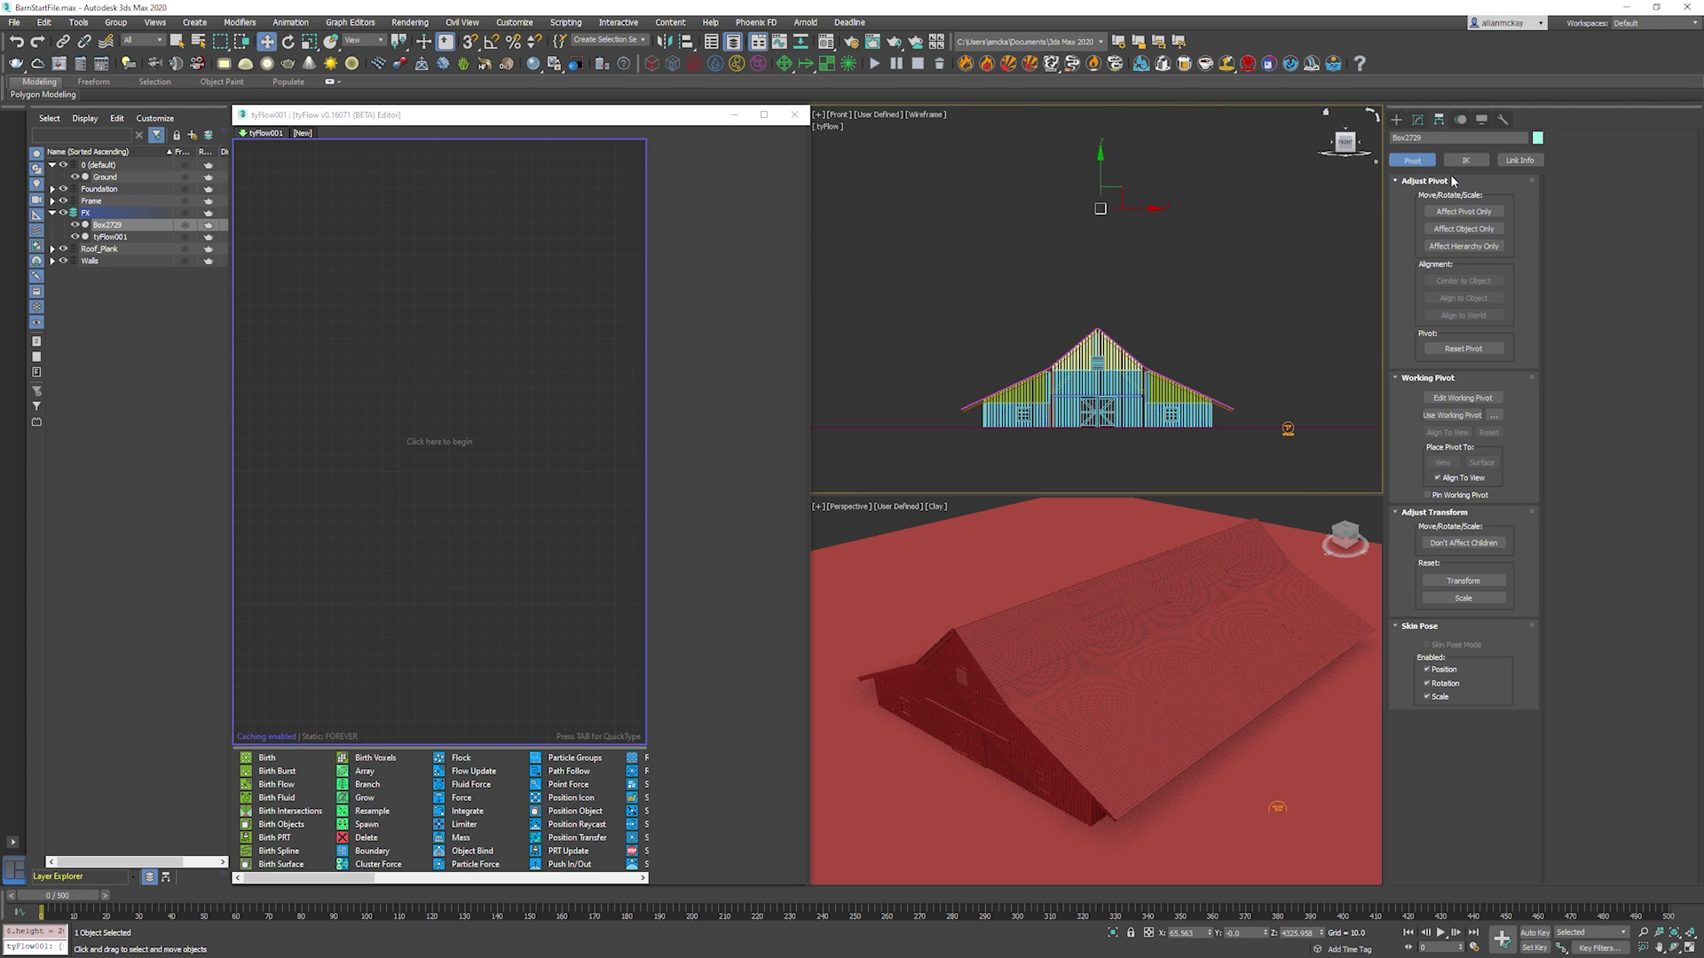
click(1465, 212)
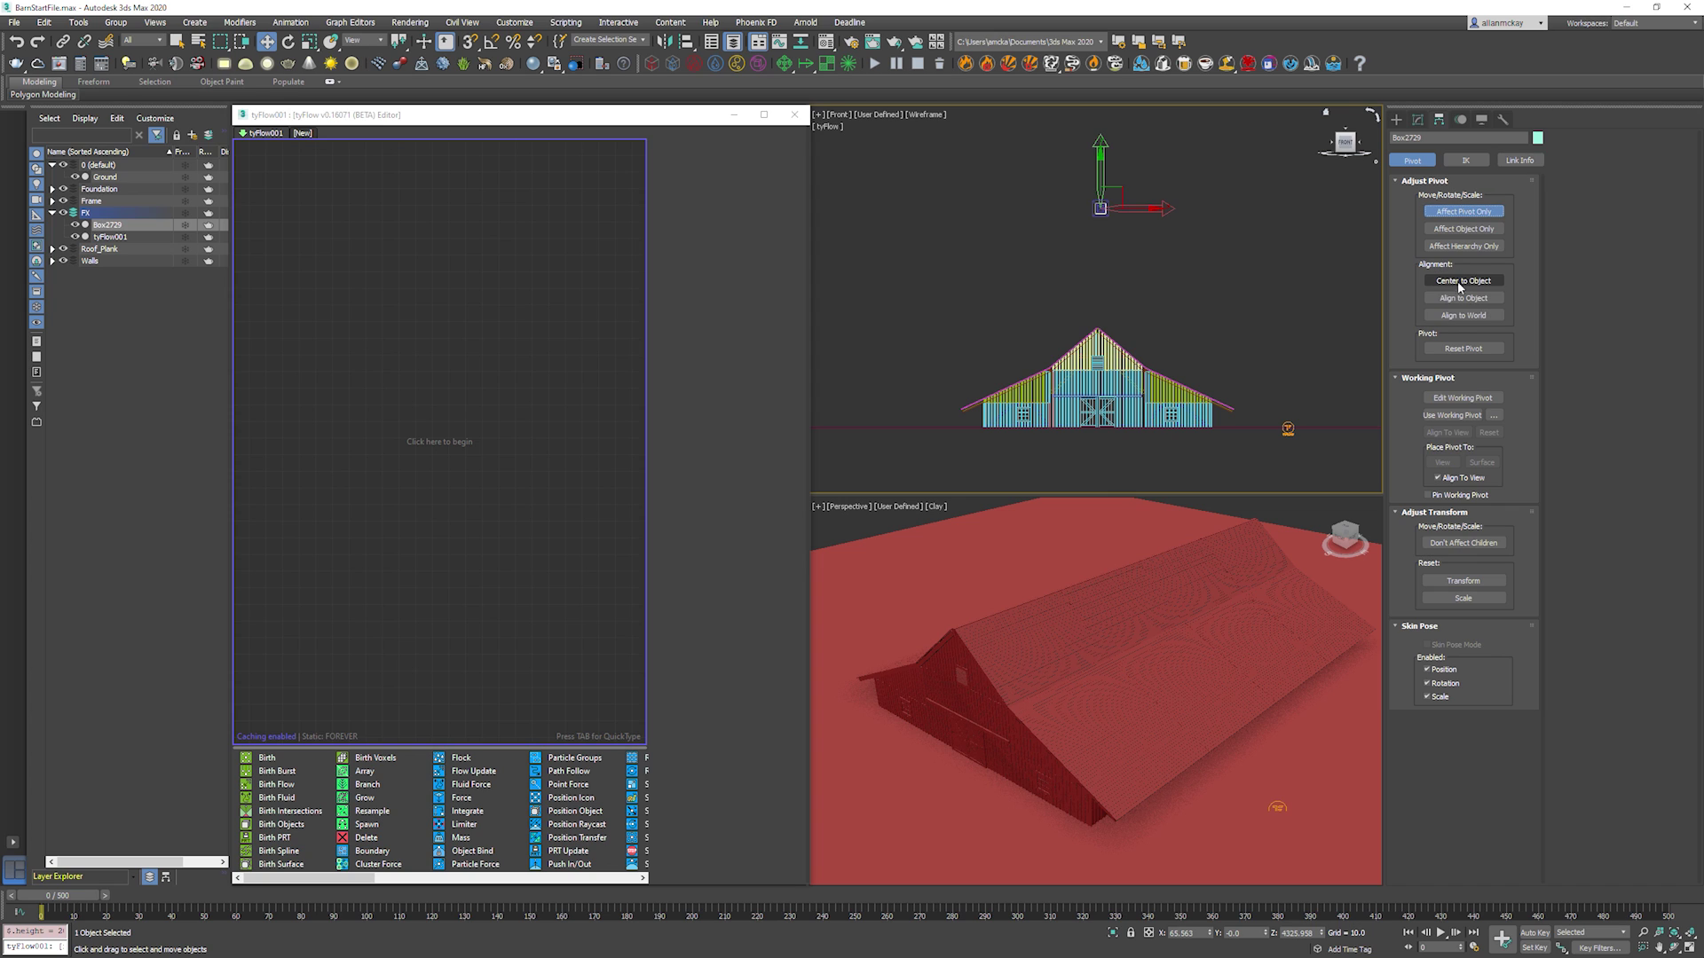
click(1397, 118)
Create a sphere in the Front view beside and above the barn, lower than the box, and move it to about X 2304, Z 2514.
scroll(1101, 208, up, 5)
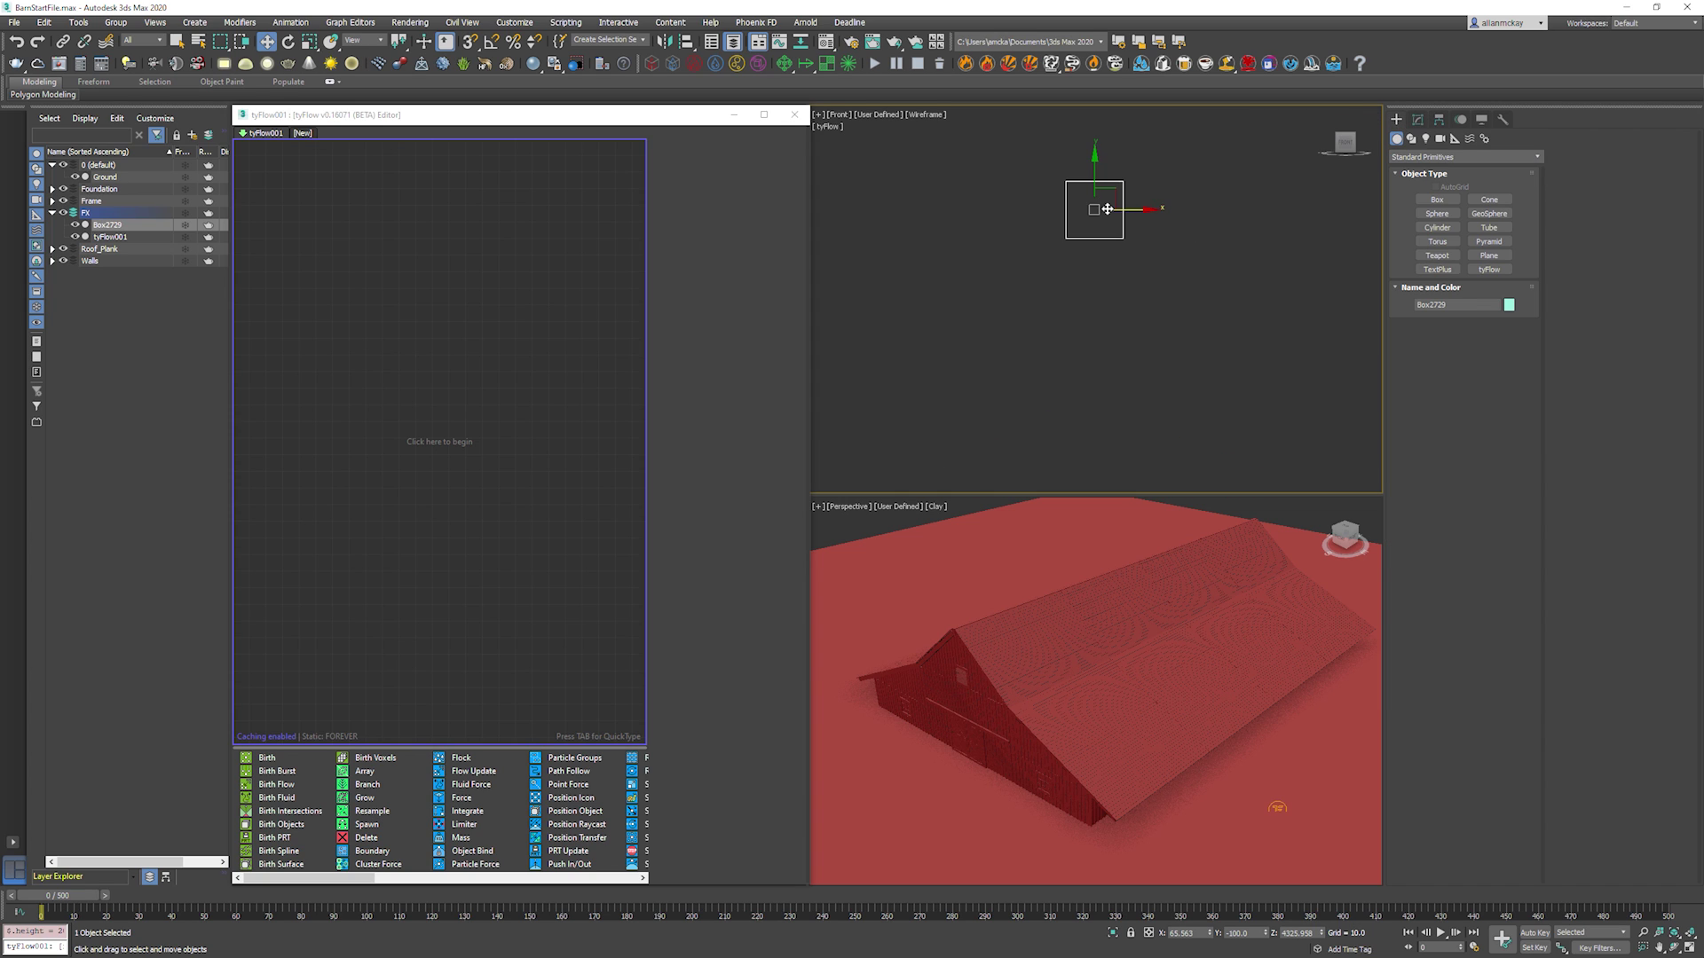
key(s)
scroll(1109, 237, down, 3)
key(s)
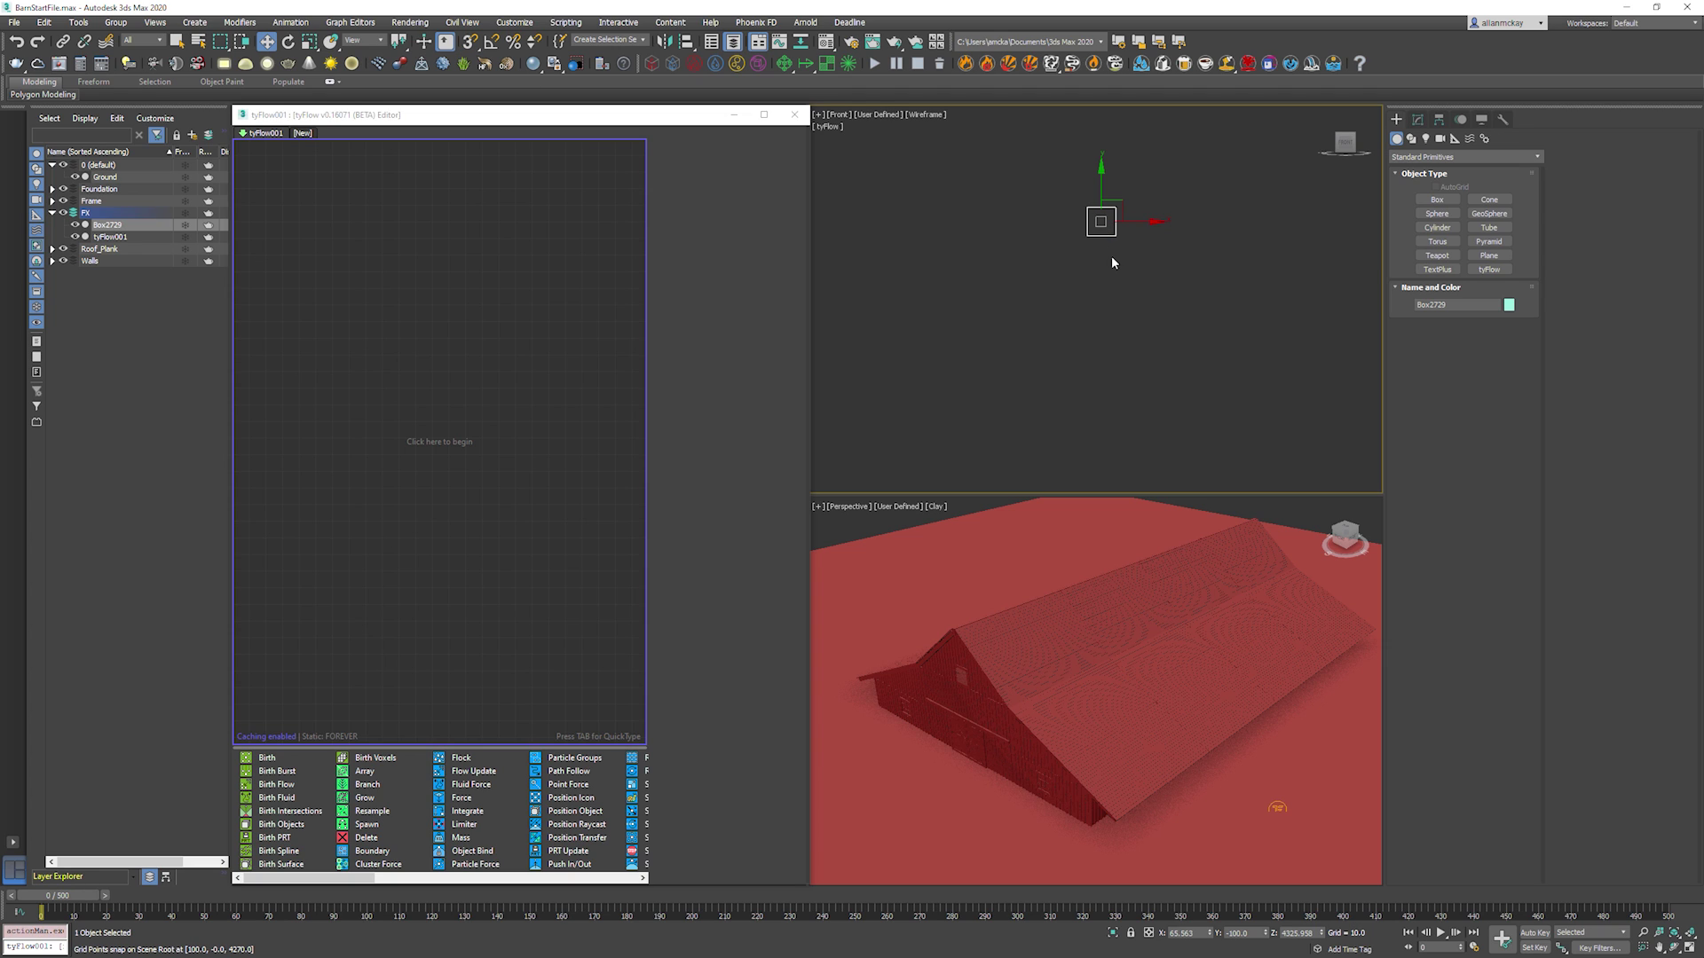
click(1106, 254)
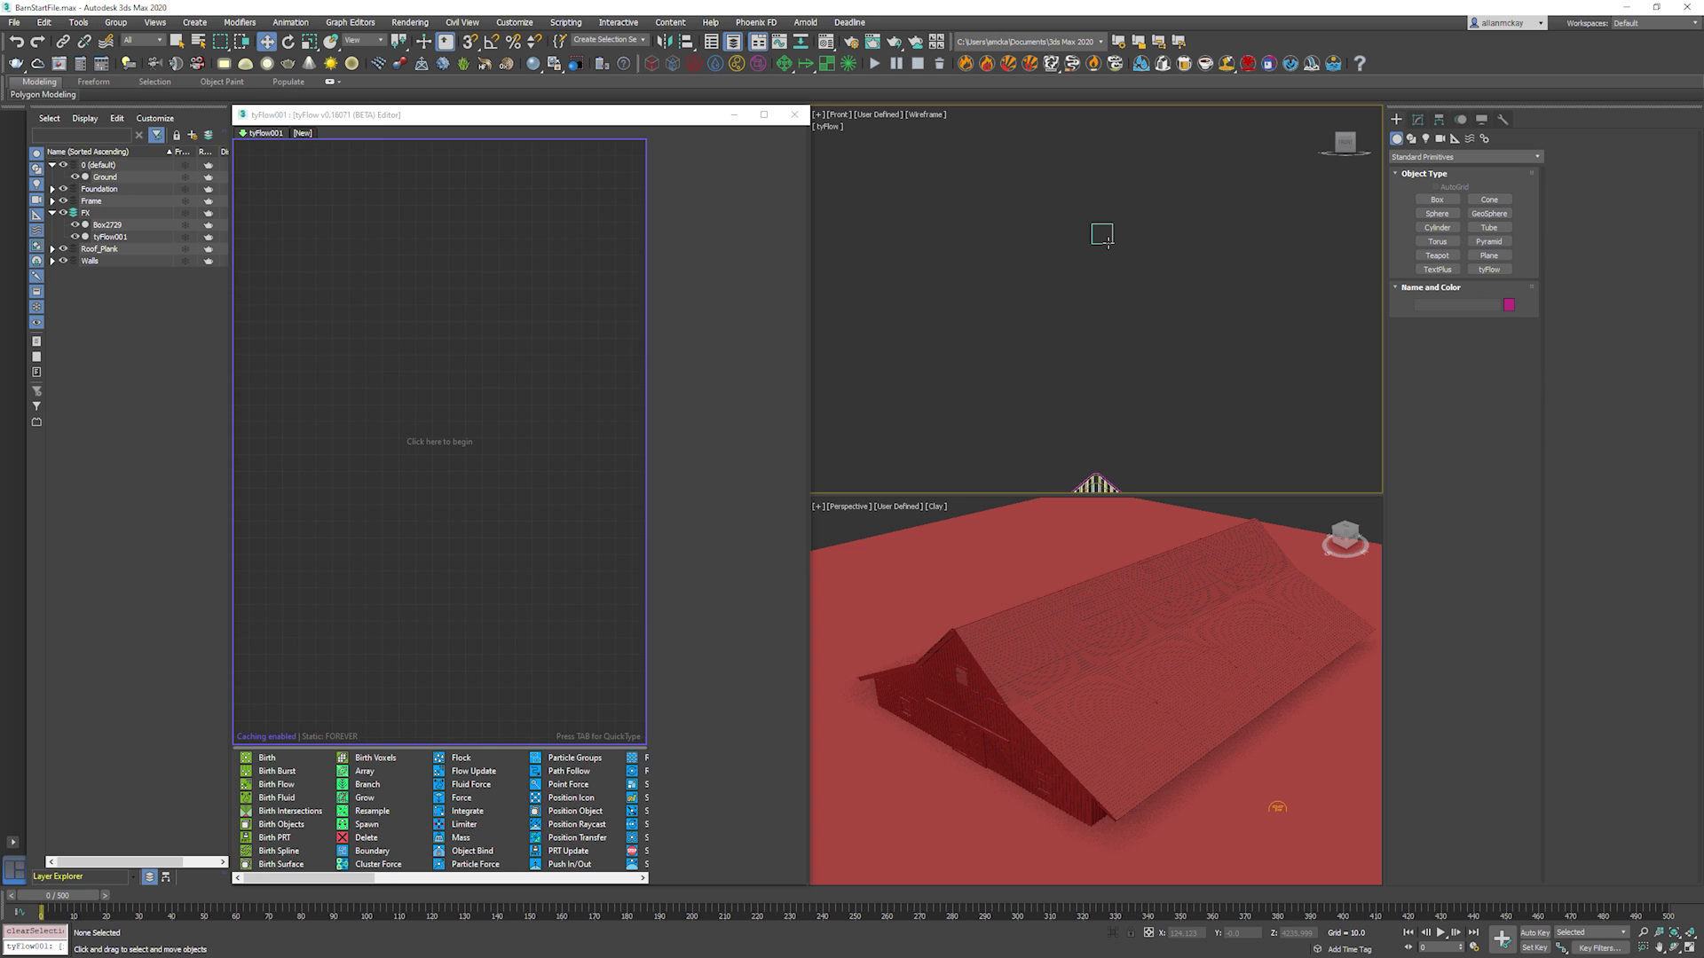
middle_drag(1109, 281, 1099, 215)
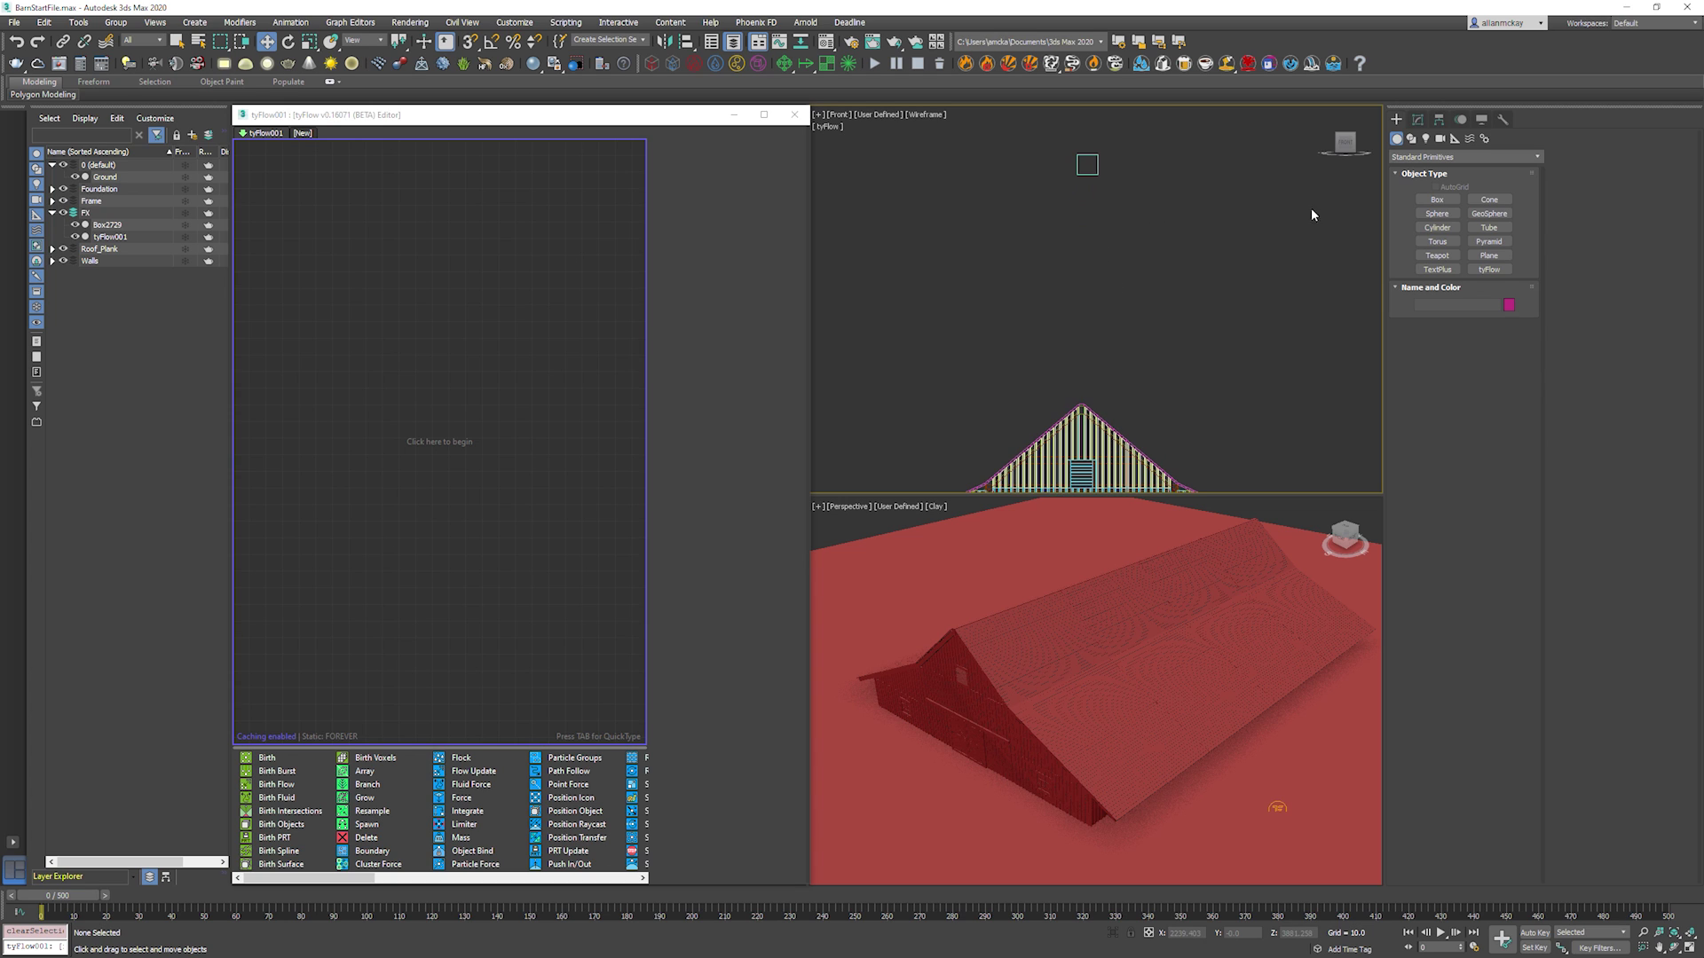
click(1428, 216)
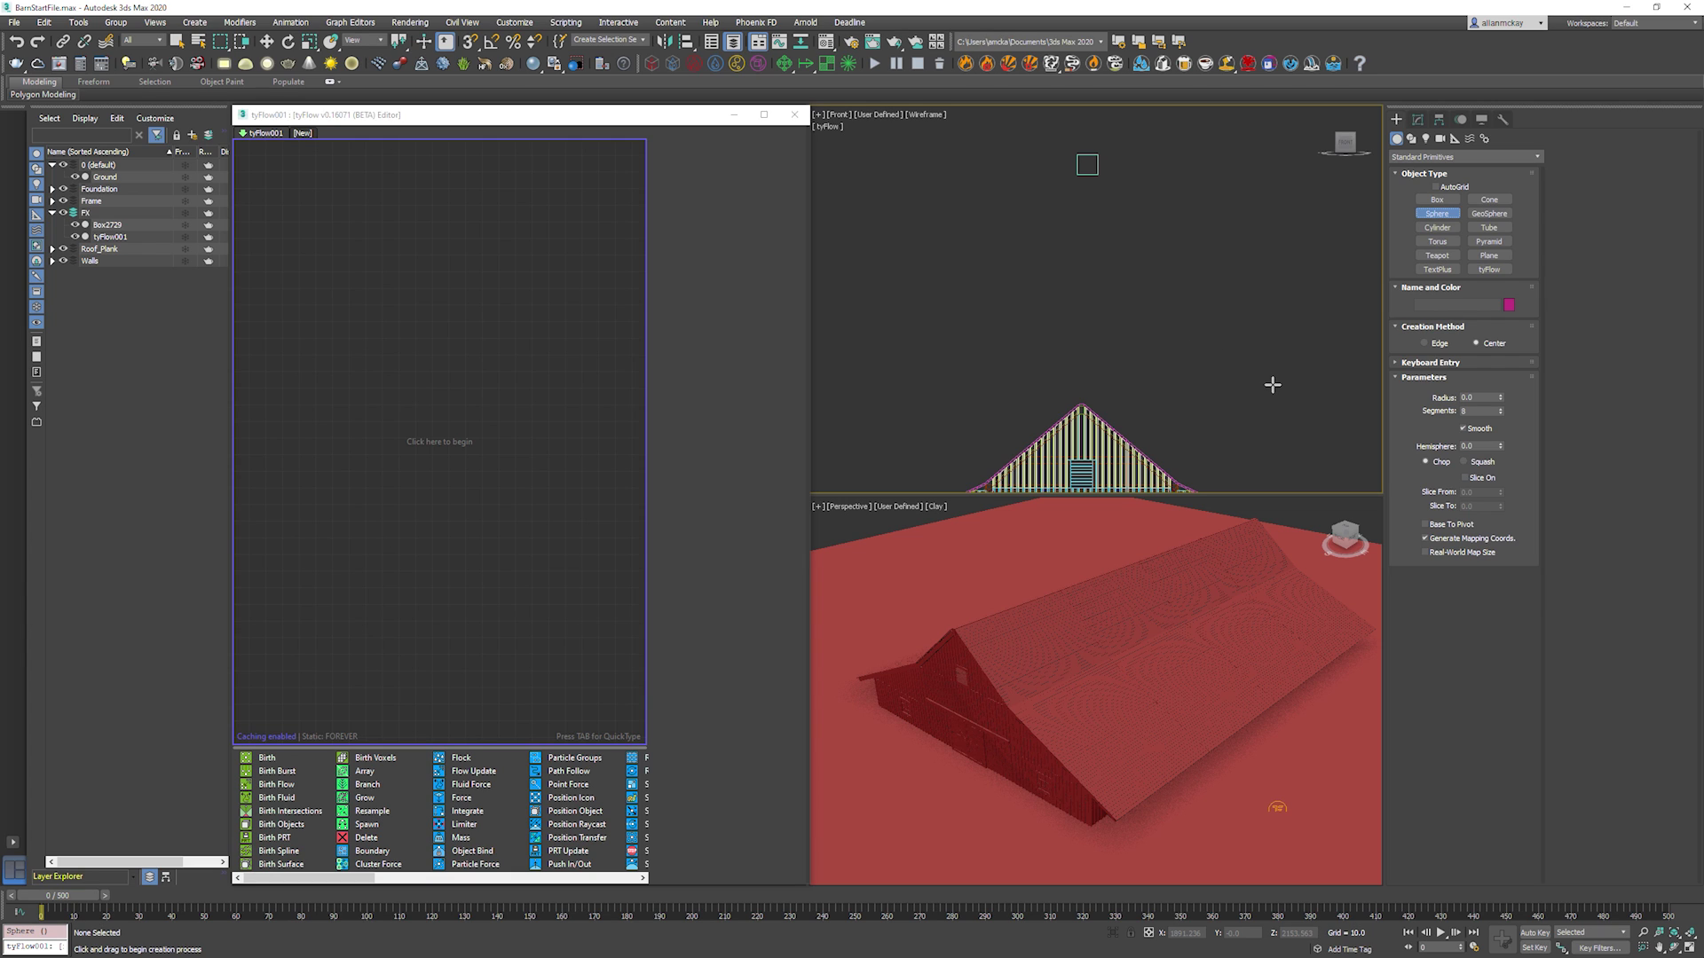
drag(1272, 384, 1342, 331)
key(w)
click(1313, 275)
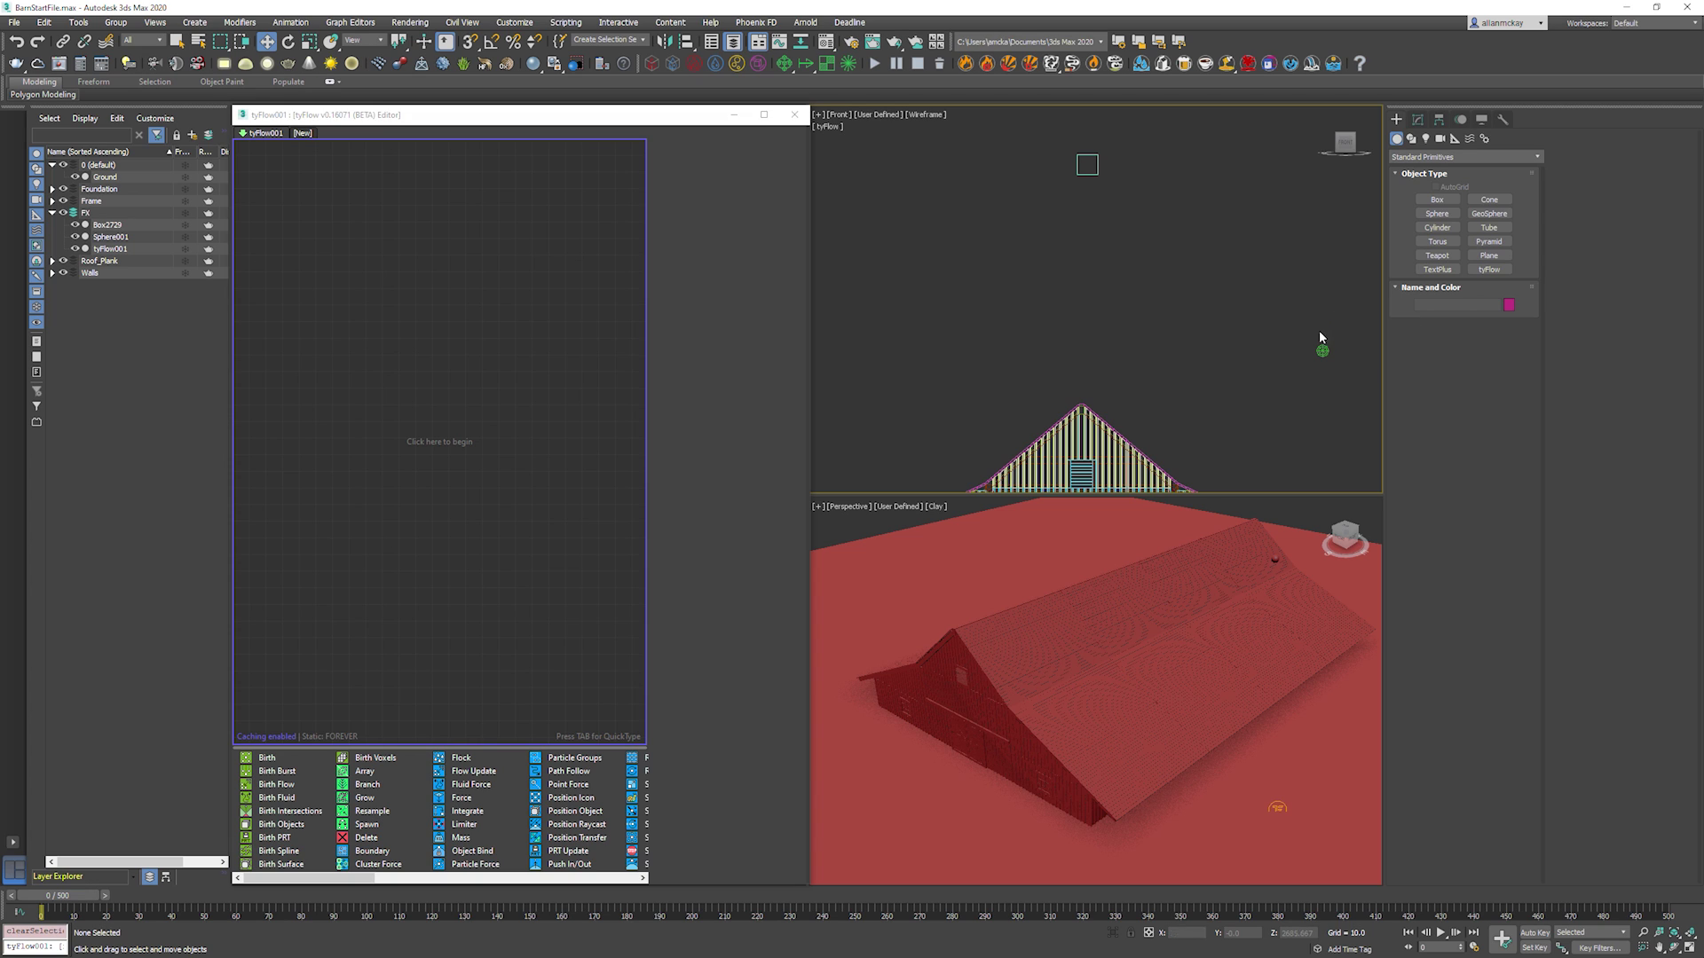
click(1323, 351)
mouse_move(1346, 333)
mouse_down()
mouse_move(1377, 304)
mouse_move(1338, 330)
mouse_up()
click(1320, 280)
Create a Birth Objects event in the tyFlow graph and rename the event WreckingBall.
right_click(303, 203)
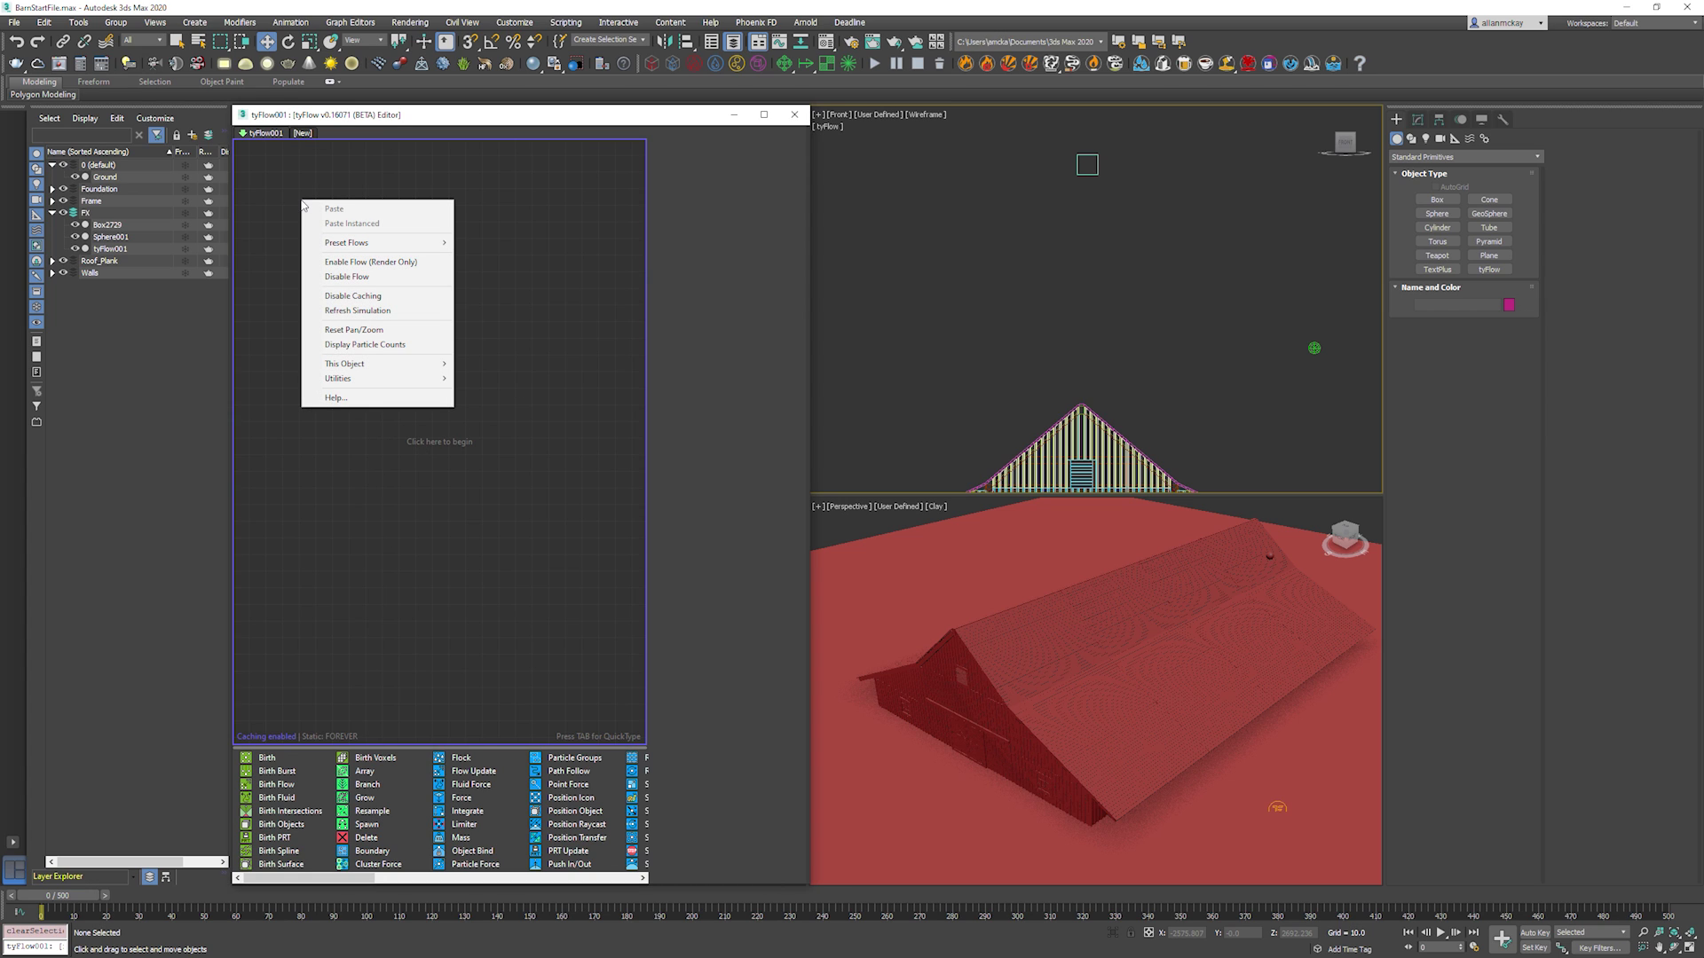
click(287, 198)
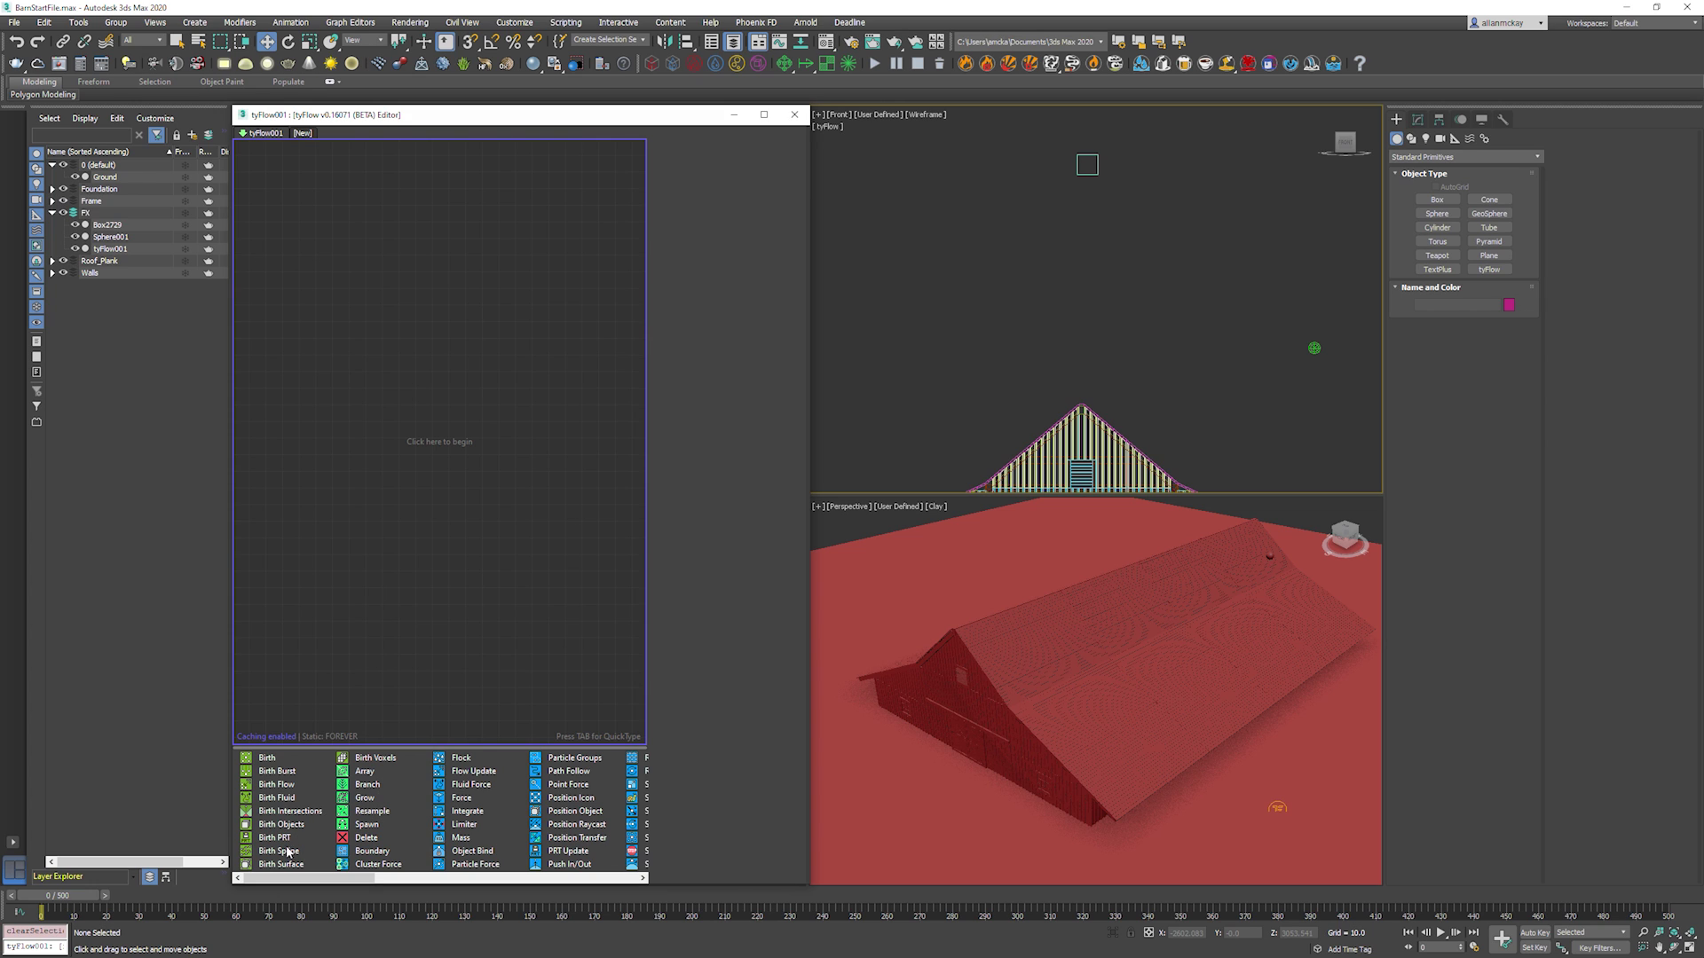
drag(283, 826, 325, 183)
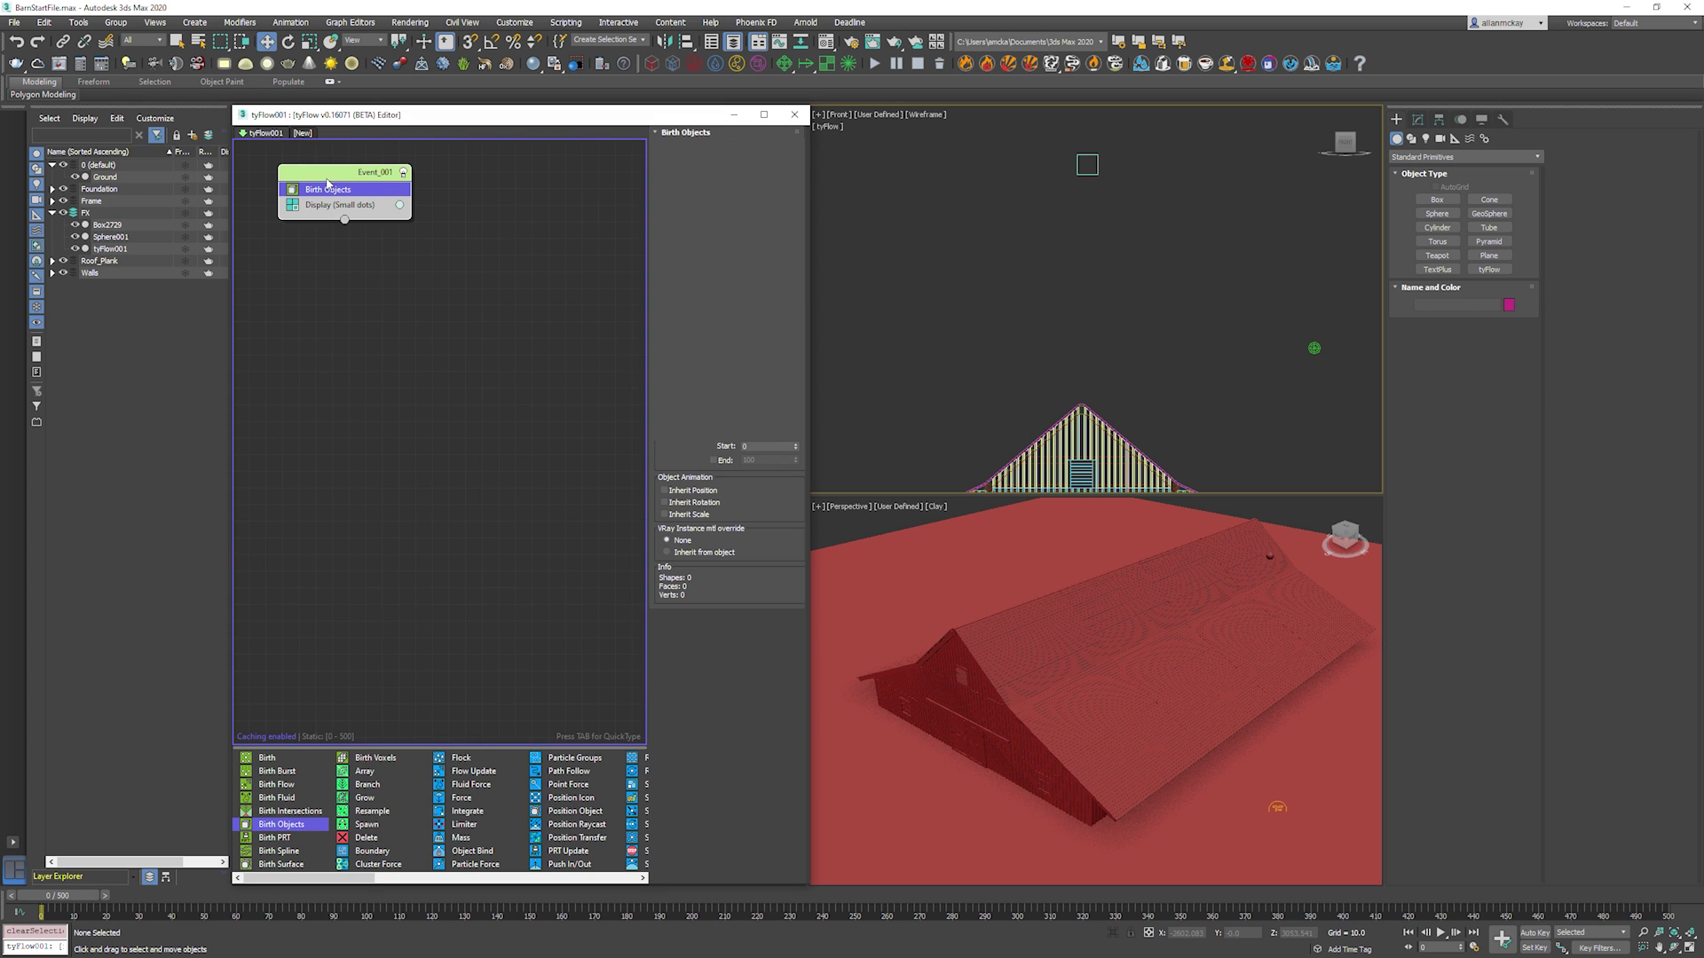
right_click(338, 174)
click(364, 233)
text(WreckingBall)
key(Return)
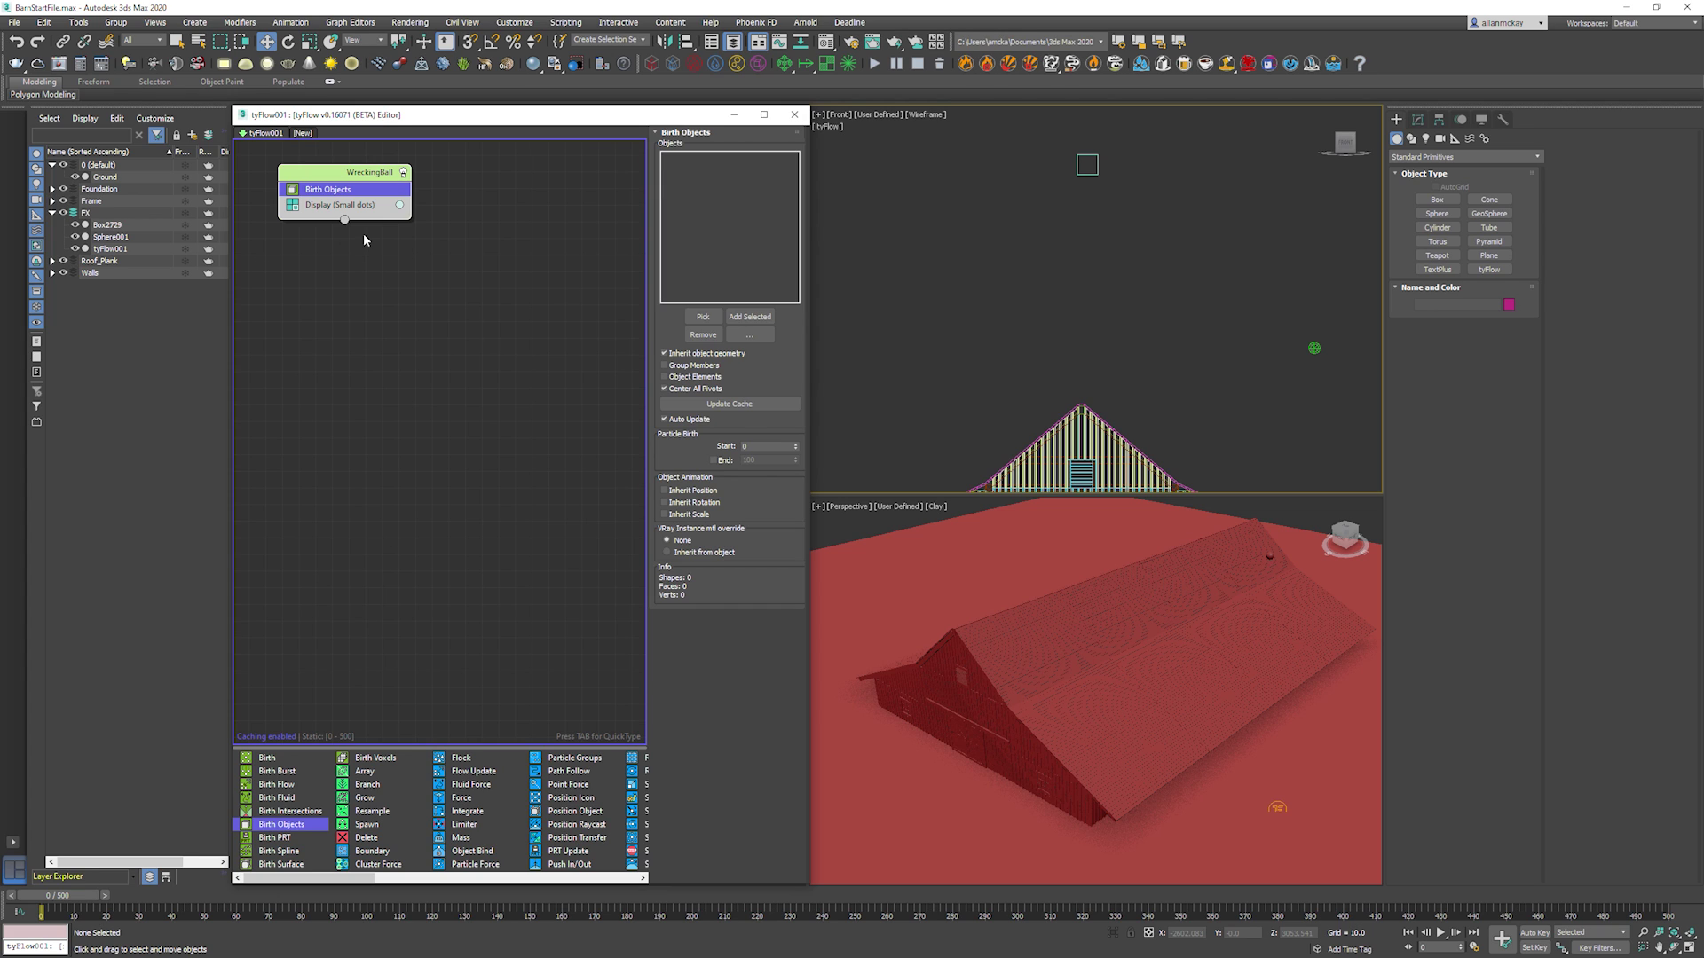
Add the box and the sphere to the Birth Objects operator's object list.
click(703, 317)
click(1080, 171)
click(709, 319)
click(1315, 349)
Rename the box WreckingBall_Origin and the sphere WreckingBall_BallPos, and check the names in the Birth Objects list.
click(1087, 164)
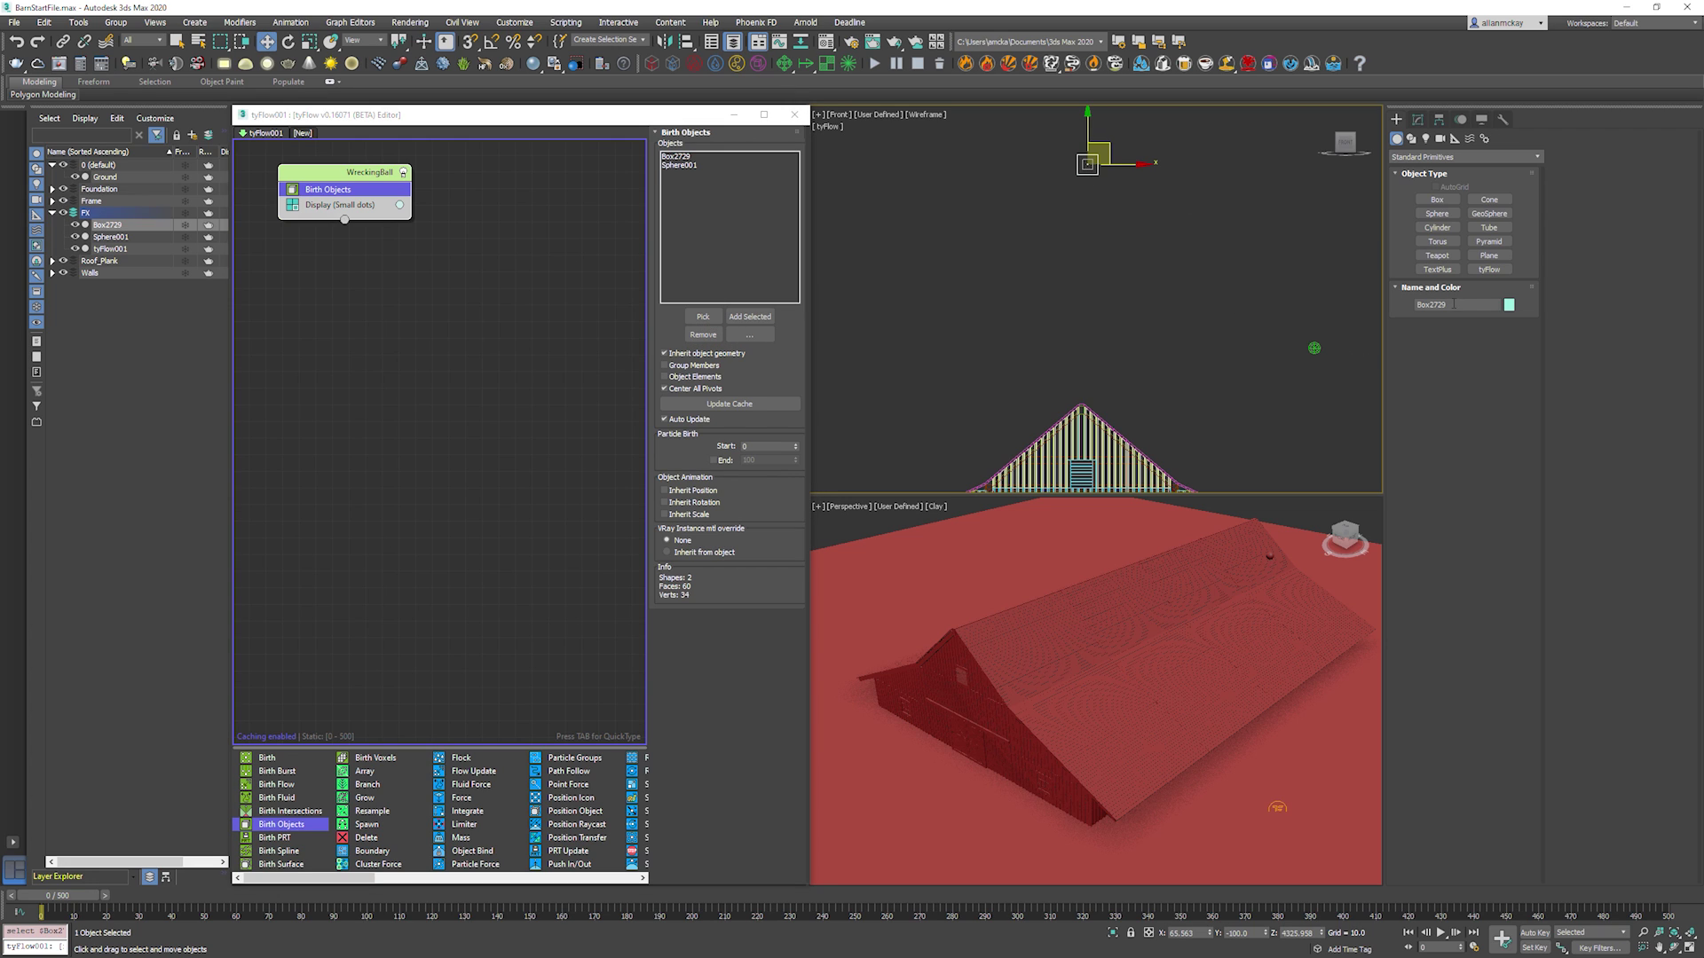
text(WreckingBall_Origin)
key(Return)
click(1315, 348)
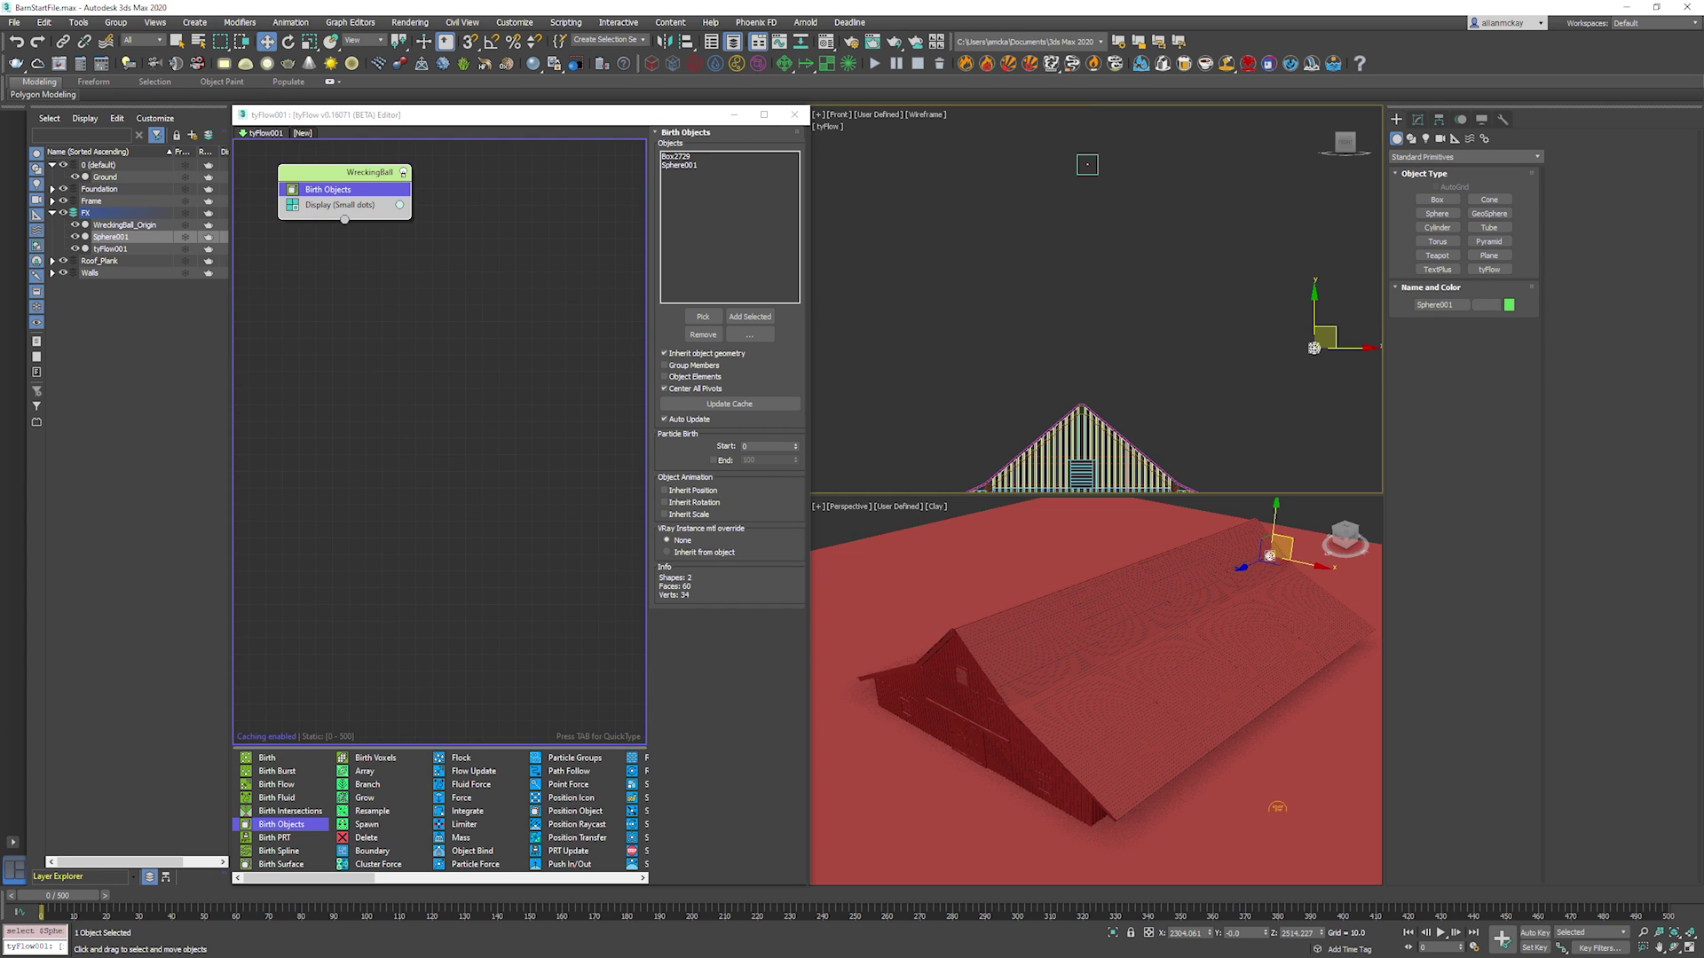
text(W)
key(Return)
click(1183, 354)
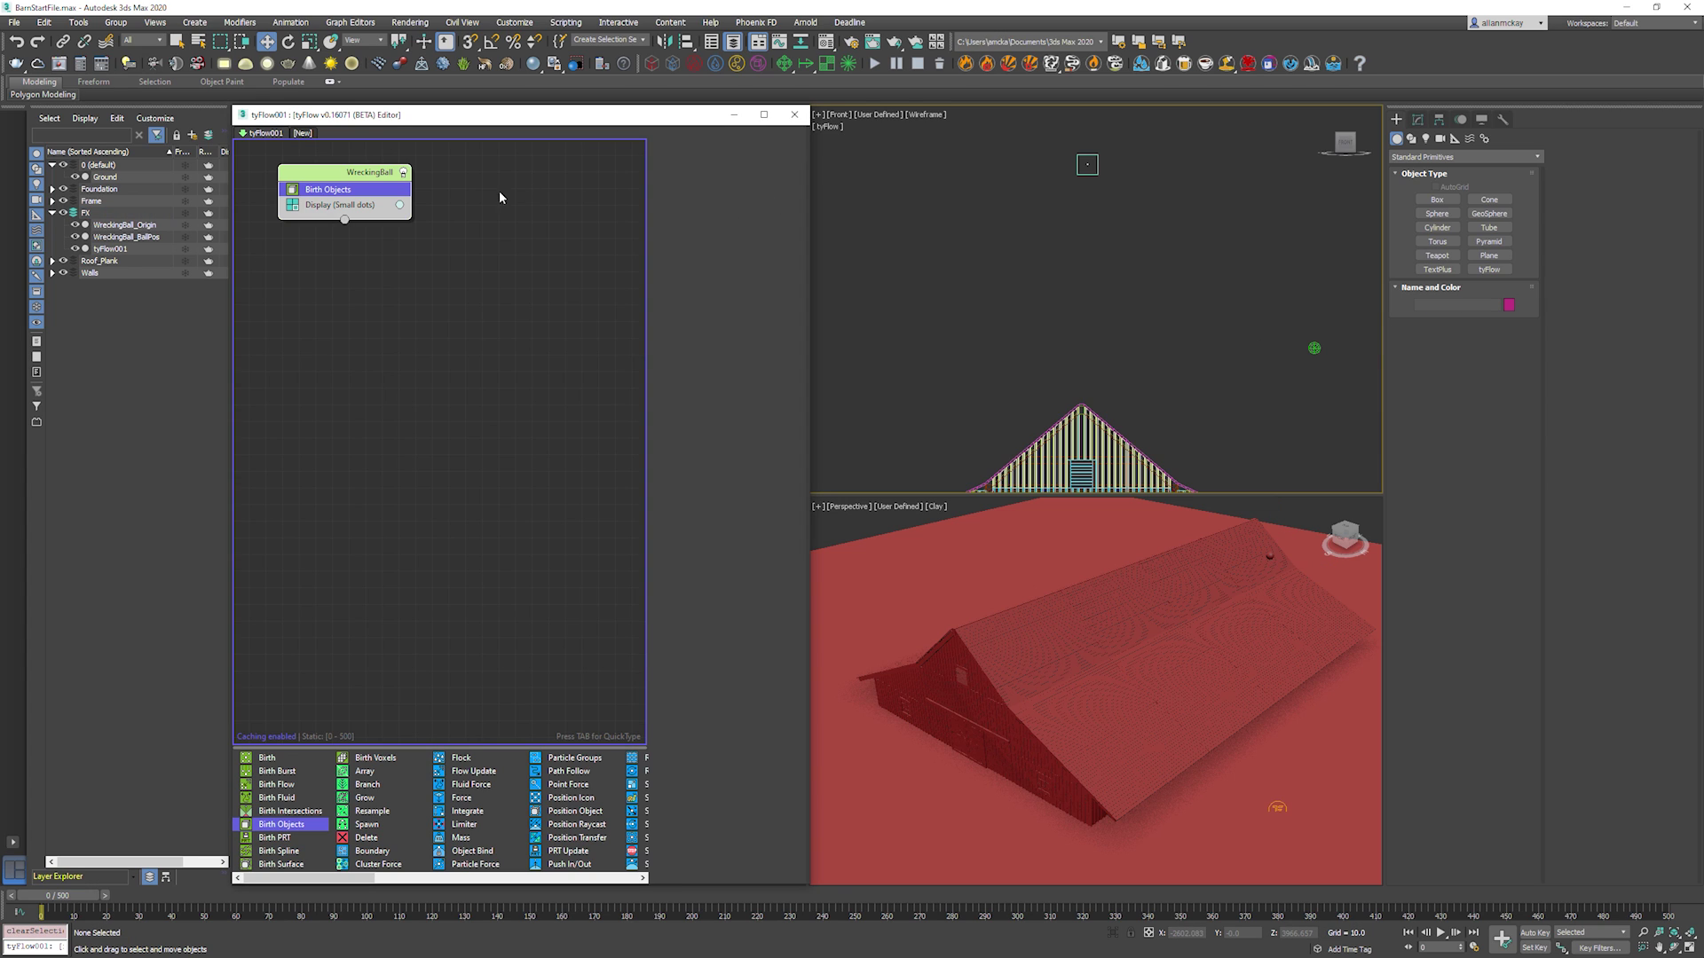
click(500, 197)
click(372, 191)
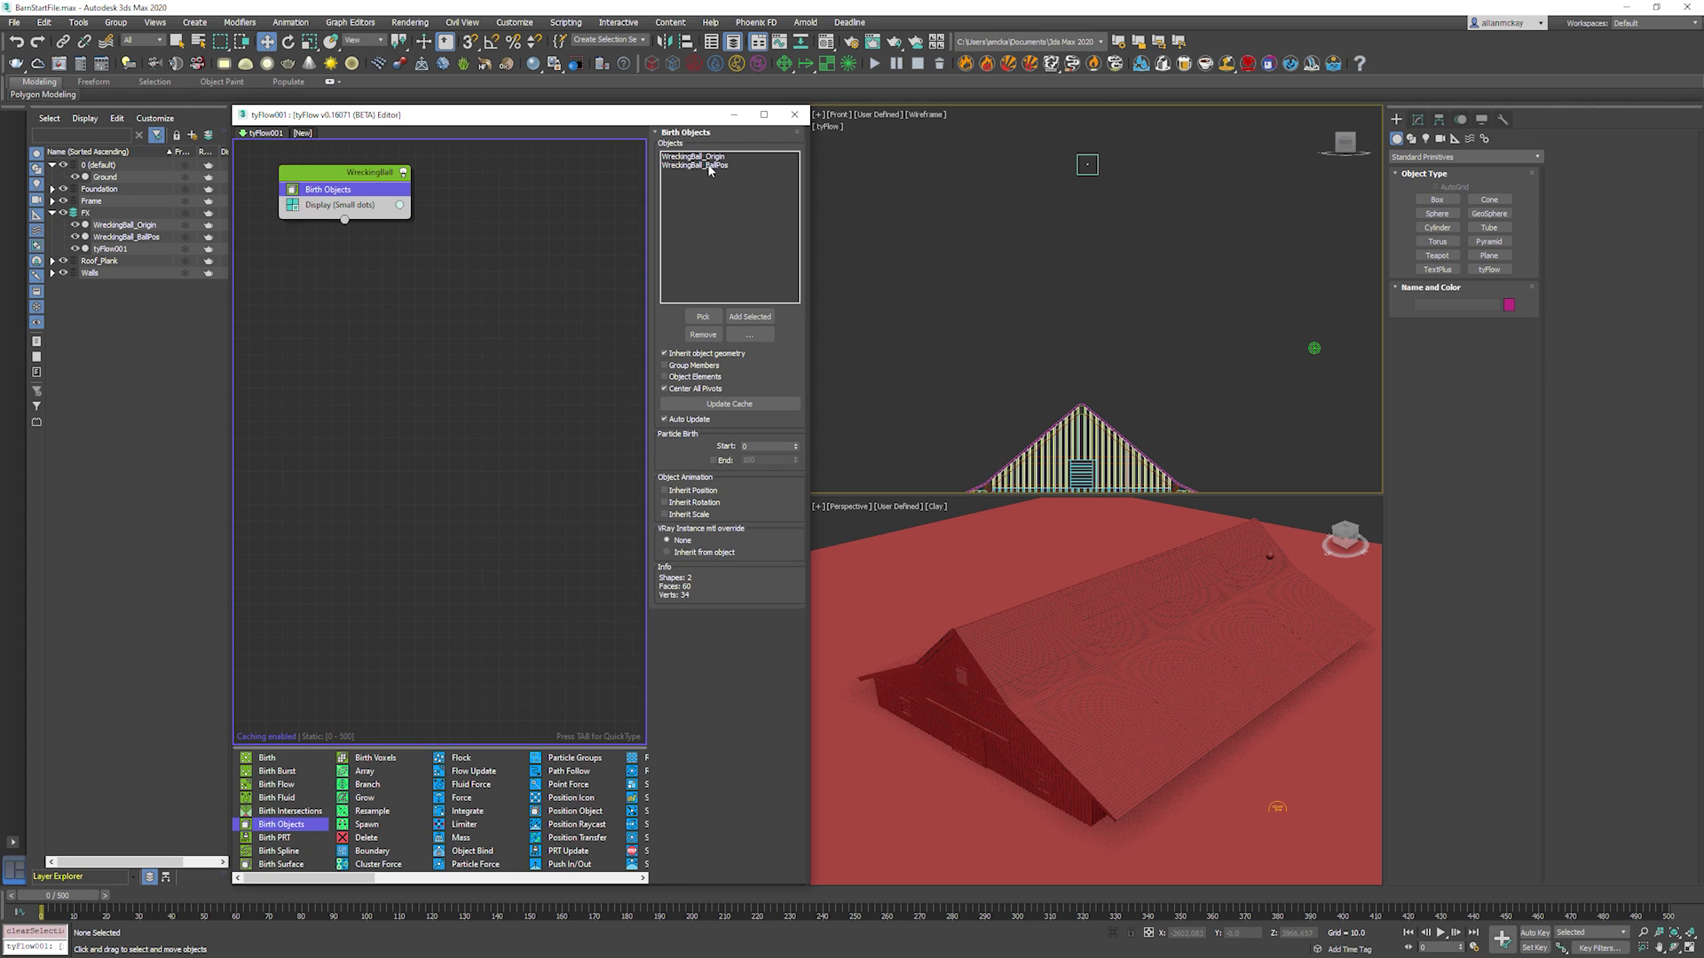
click(378, 262)
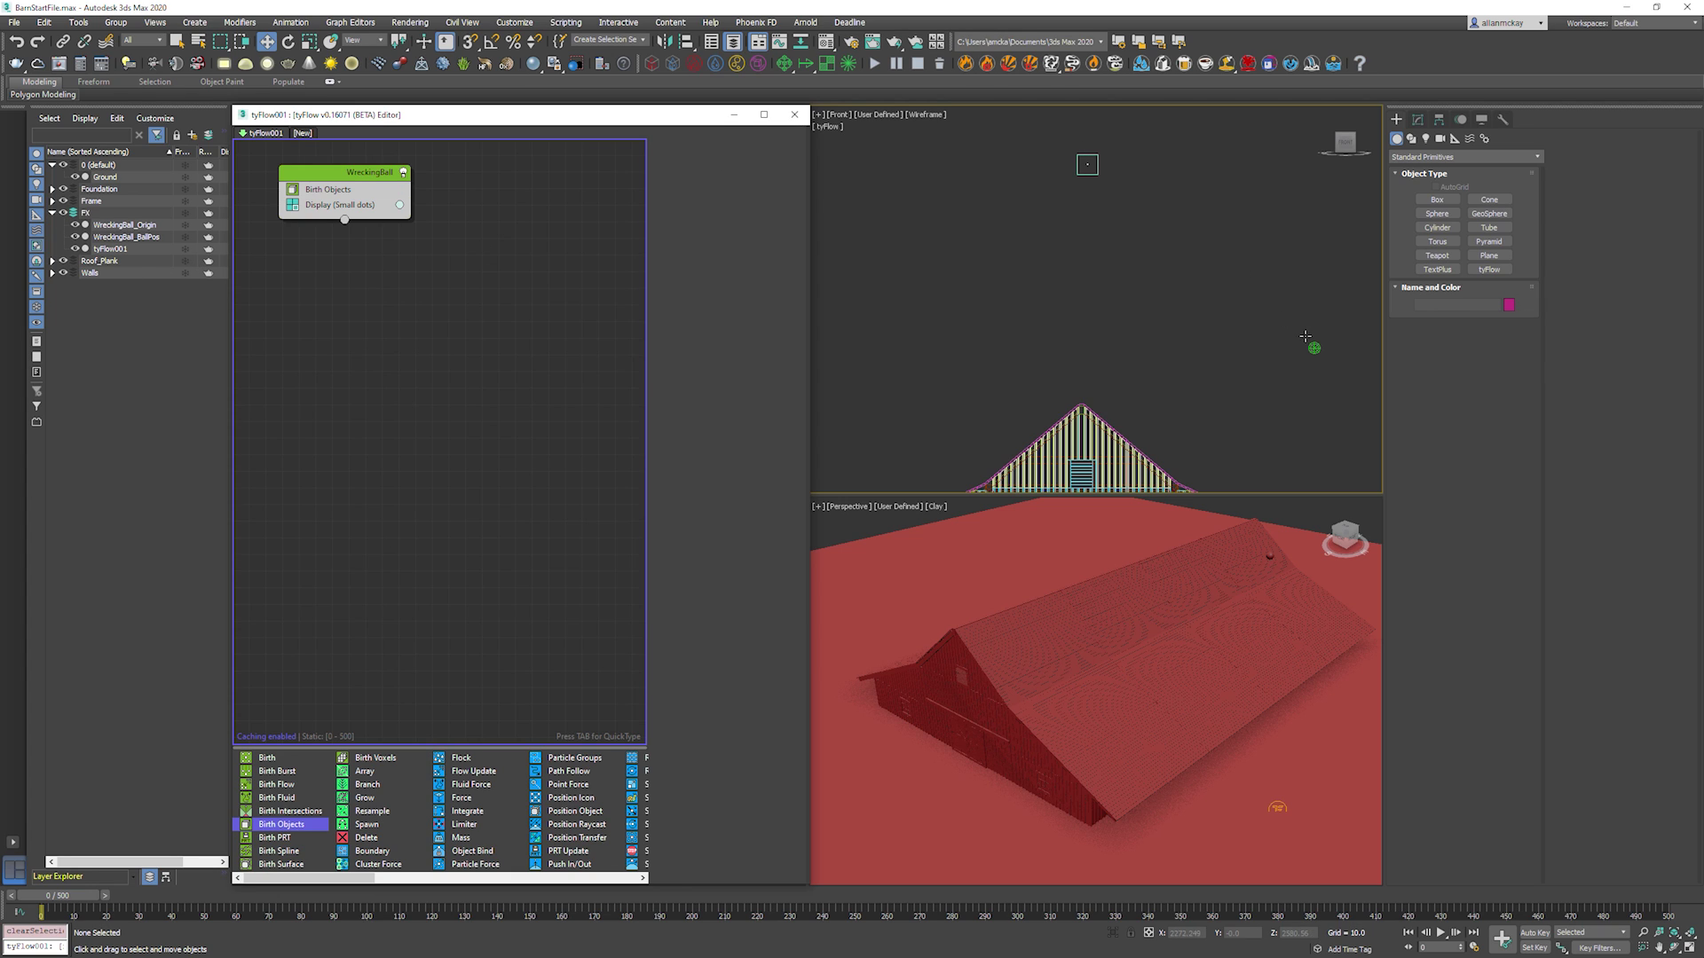
Add a Set Target operator to the WreckingBall event.
click(345, 172)
key(Tab)
text(set)
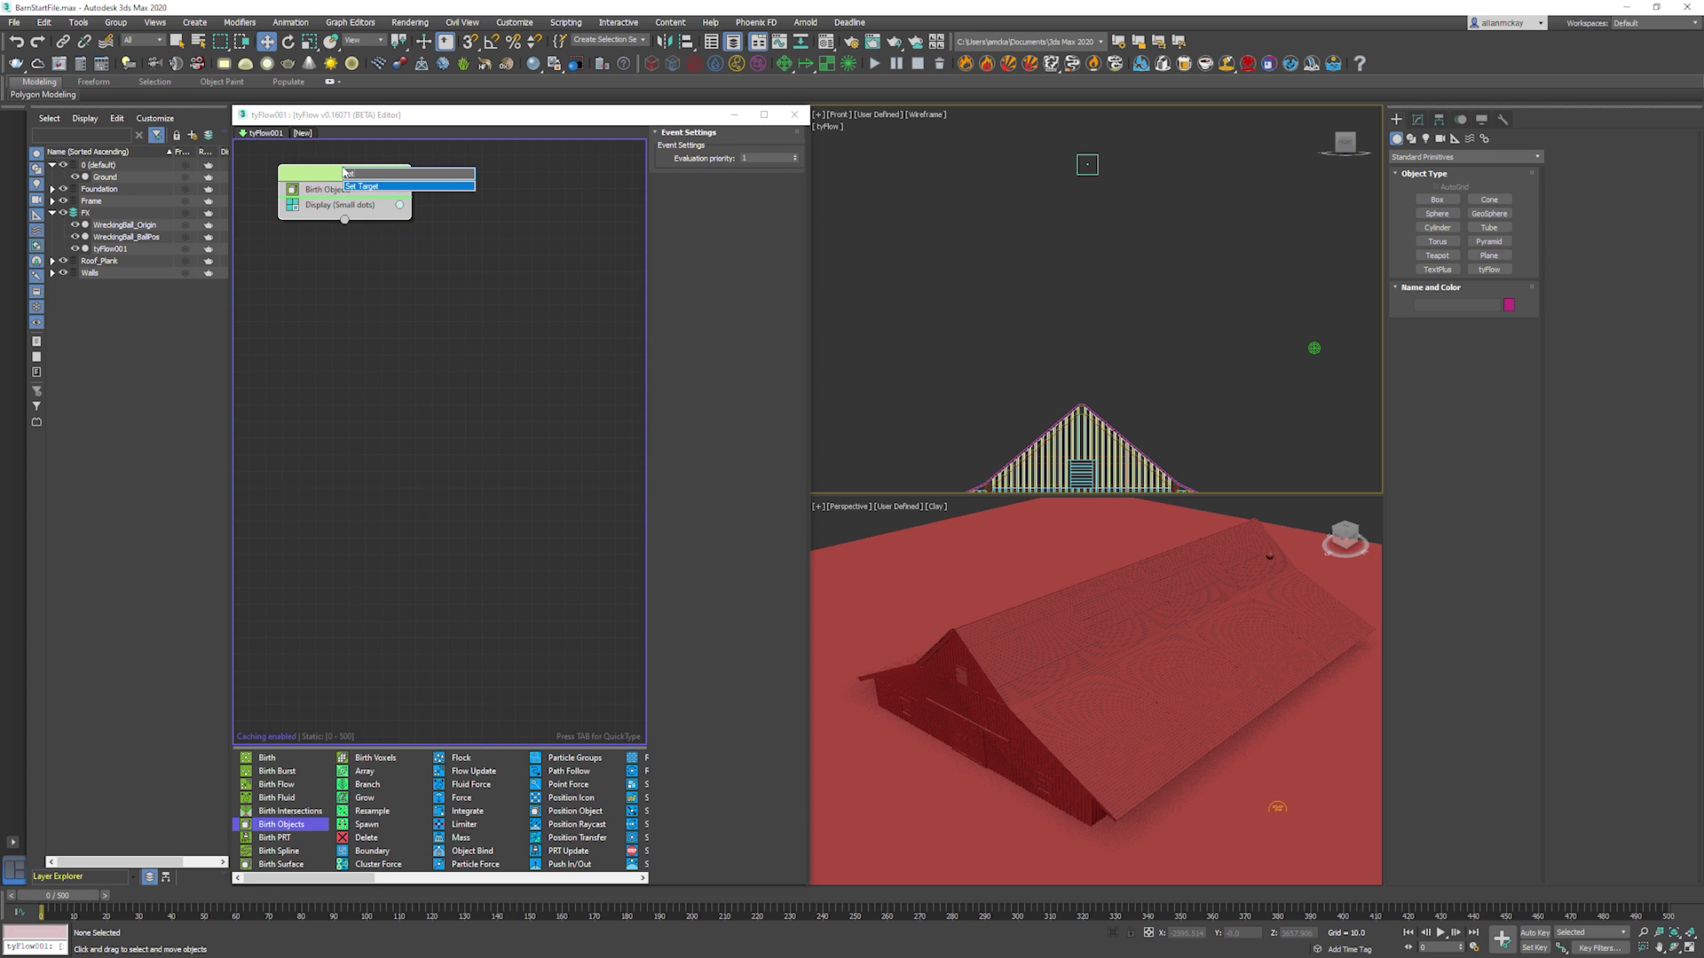
click(434, 187)
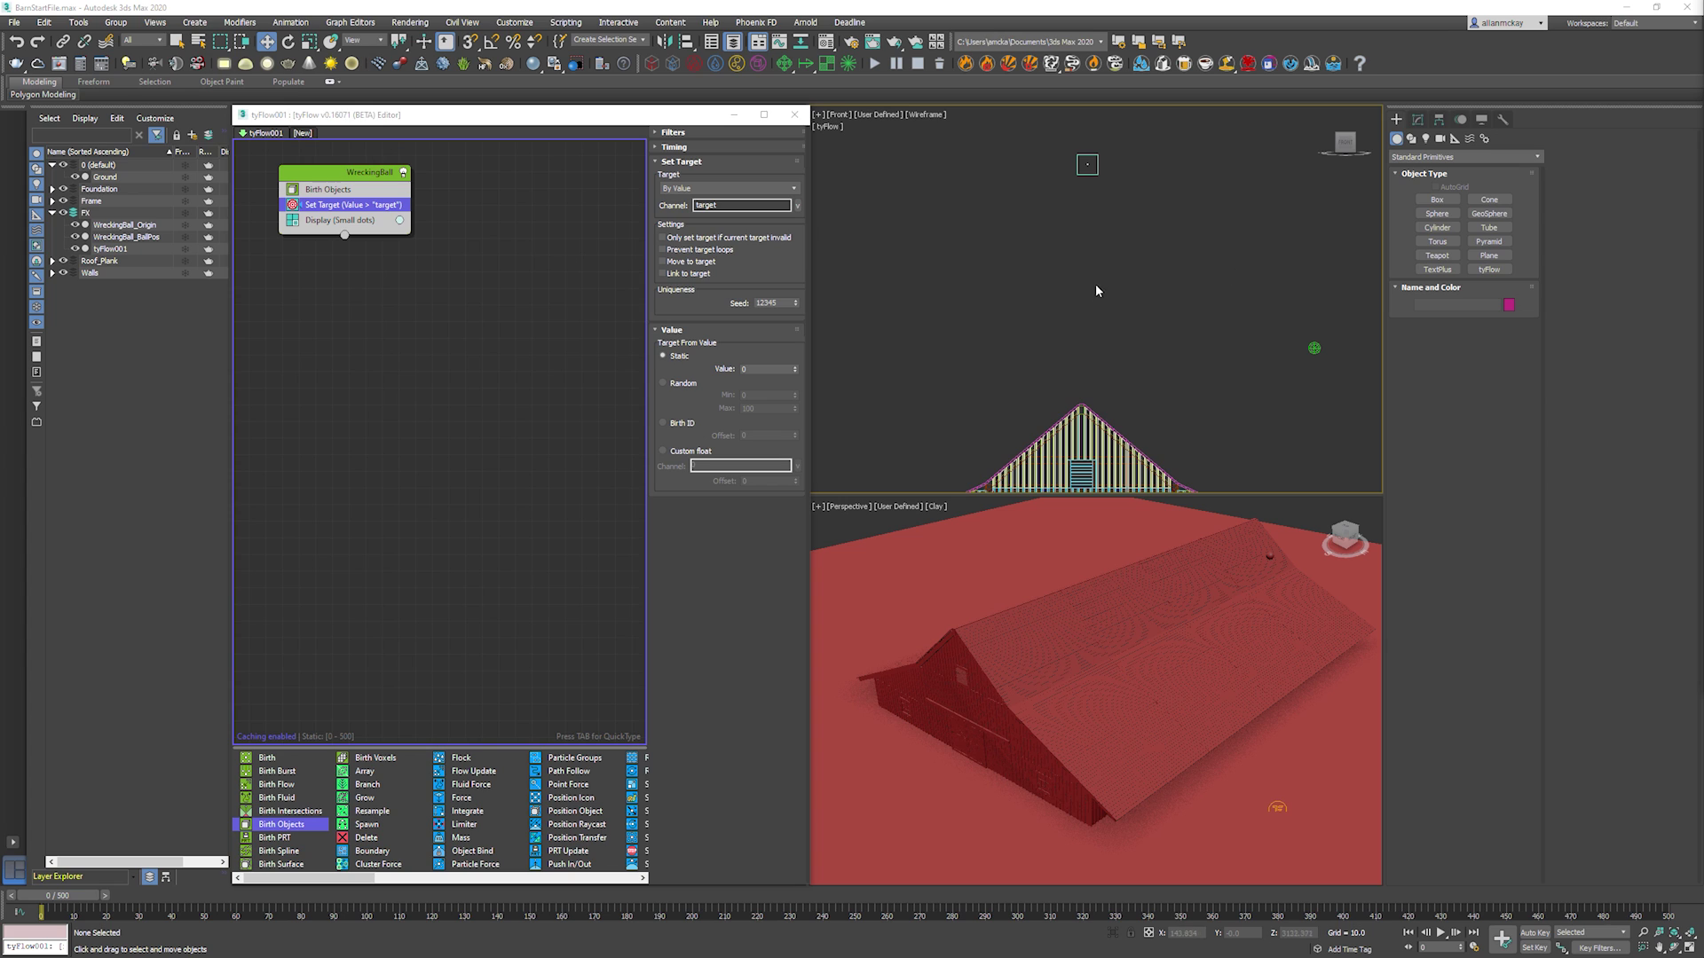
Set the Set Target operator's target mode to Random and limit its target filter to This event only.
scroll(1335, 337, up, 5)
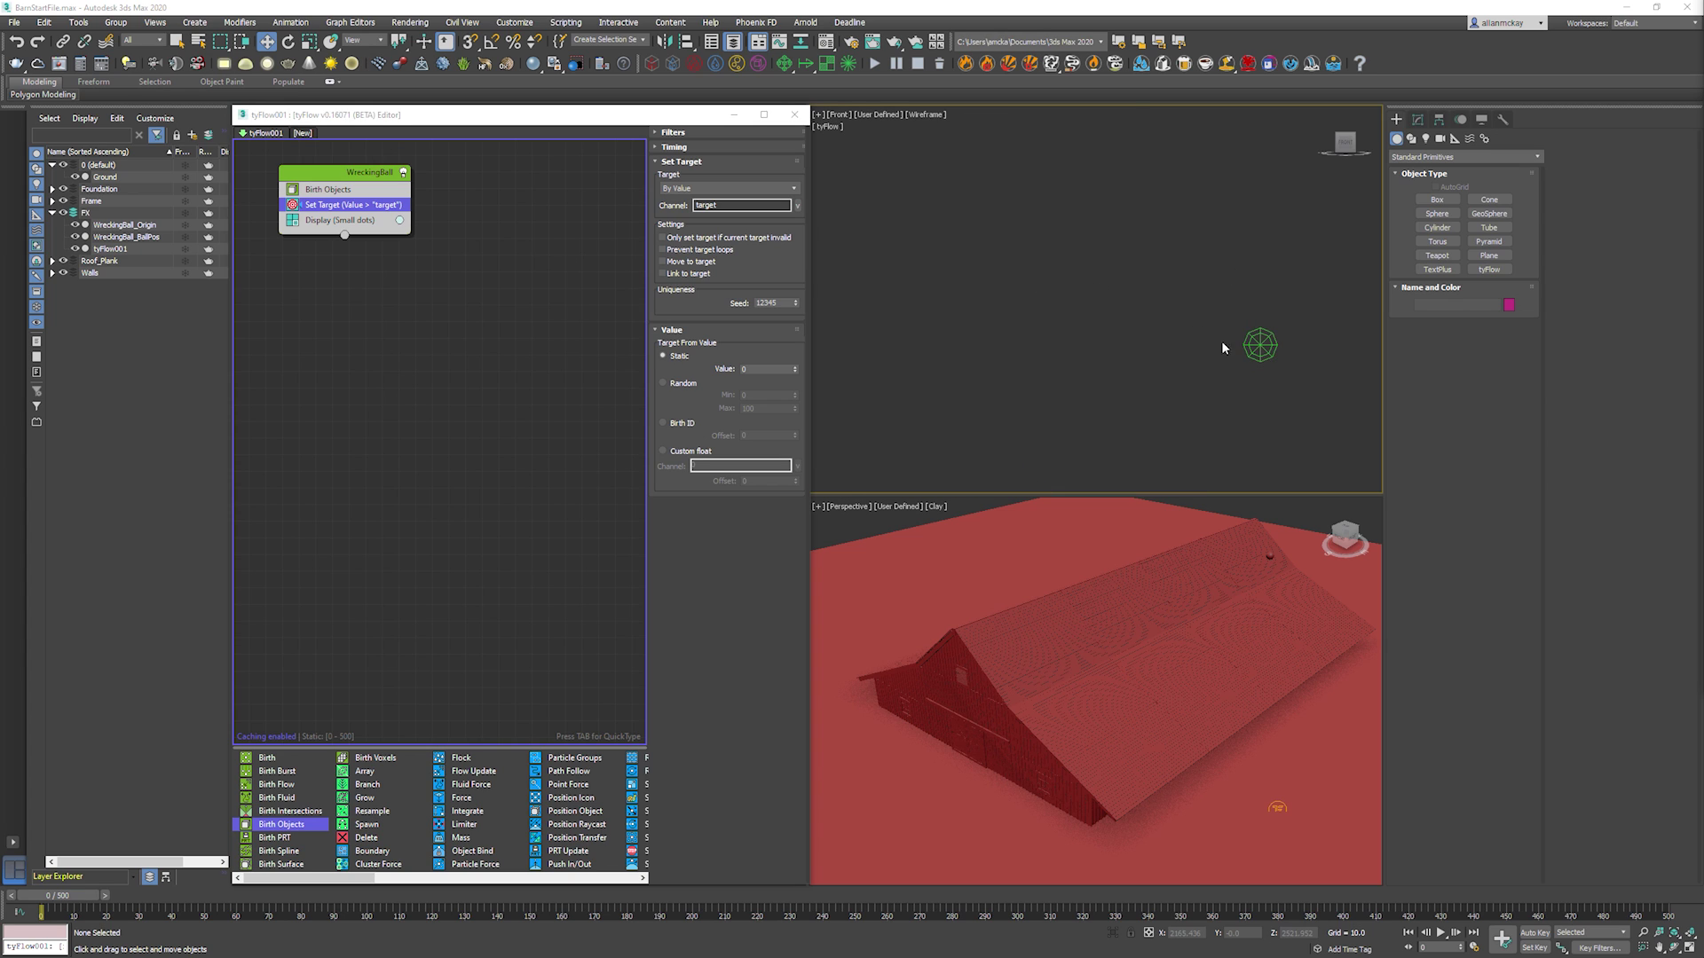
scroll(1046, 285, down, 5)
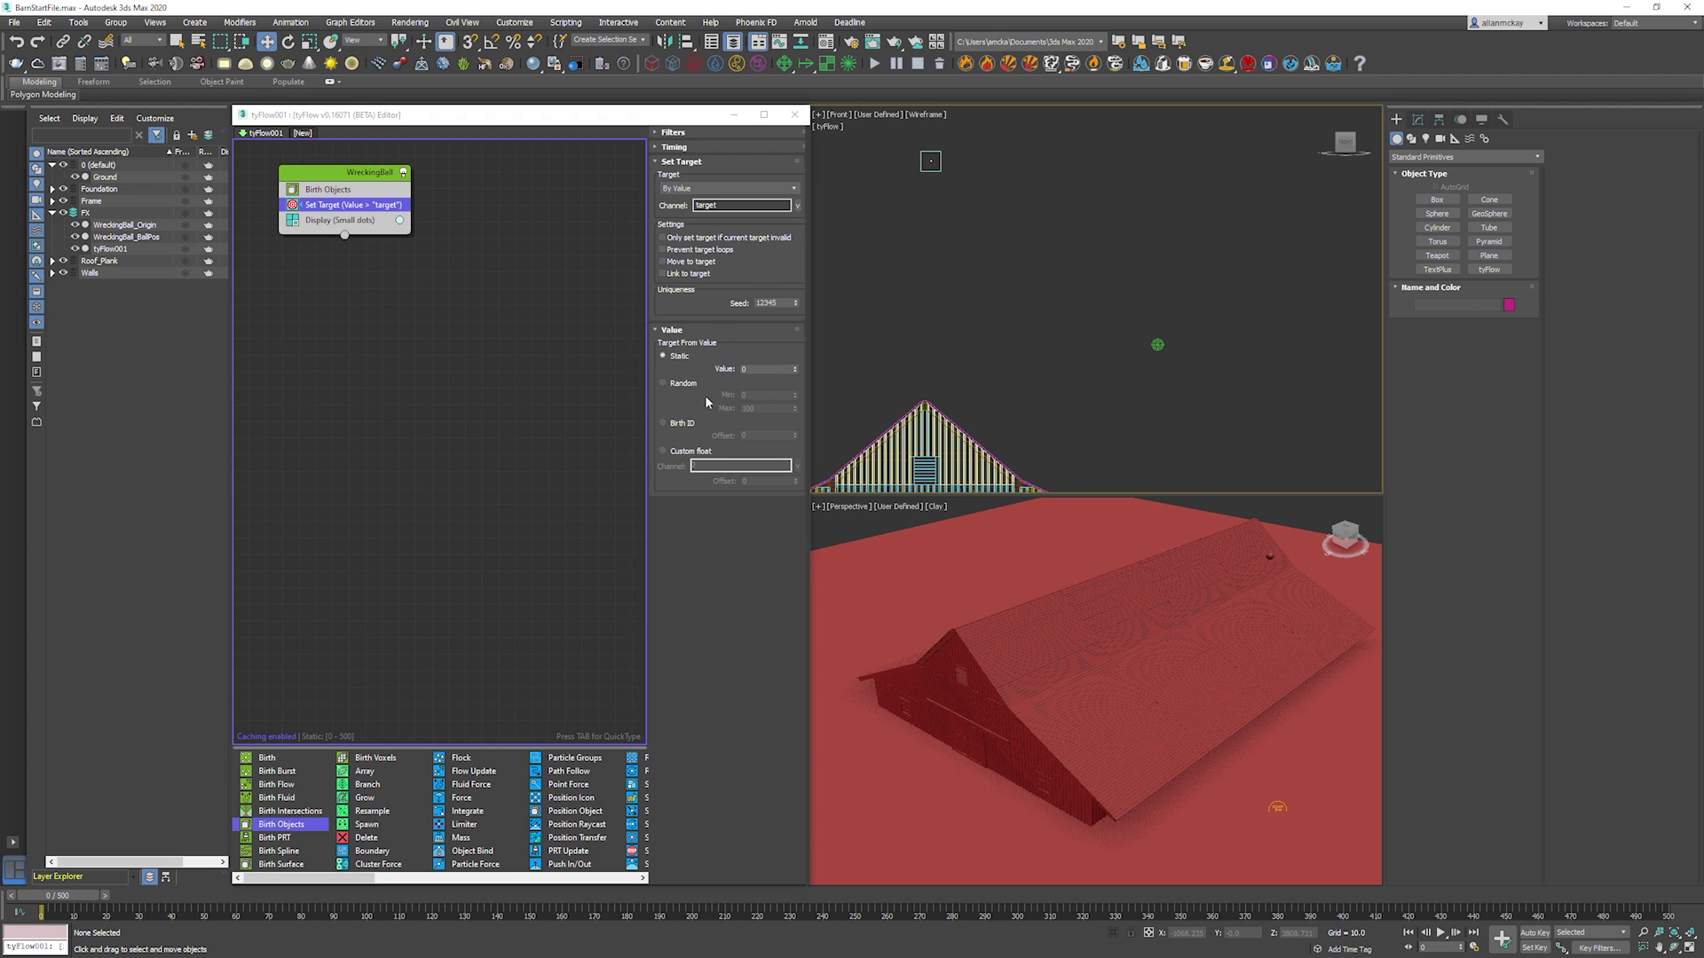
click(701, 188)
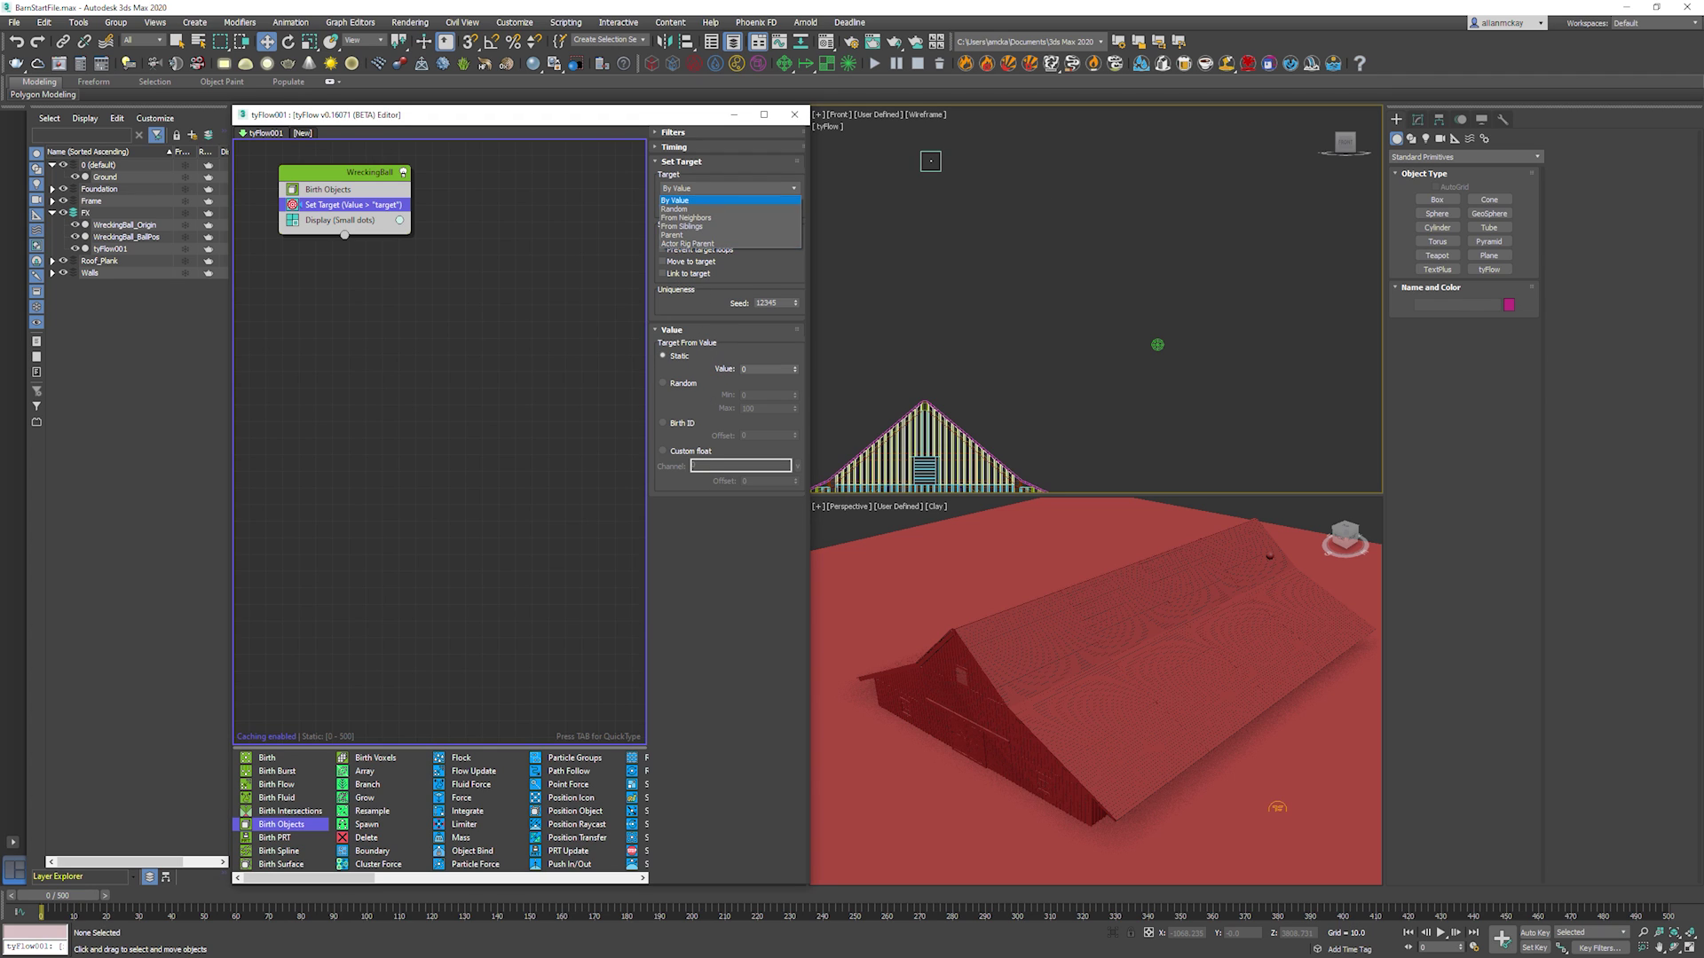
click(684, 200)
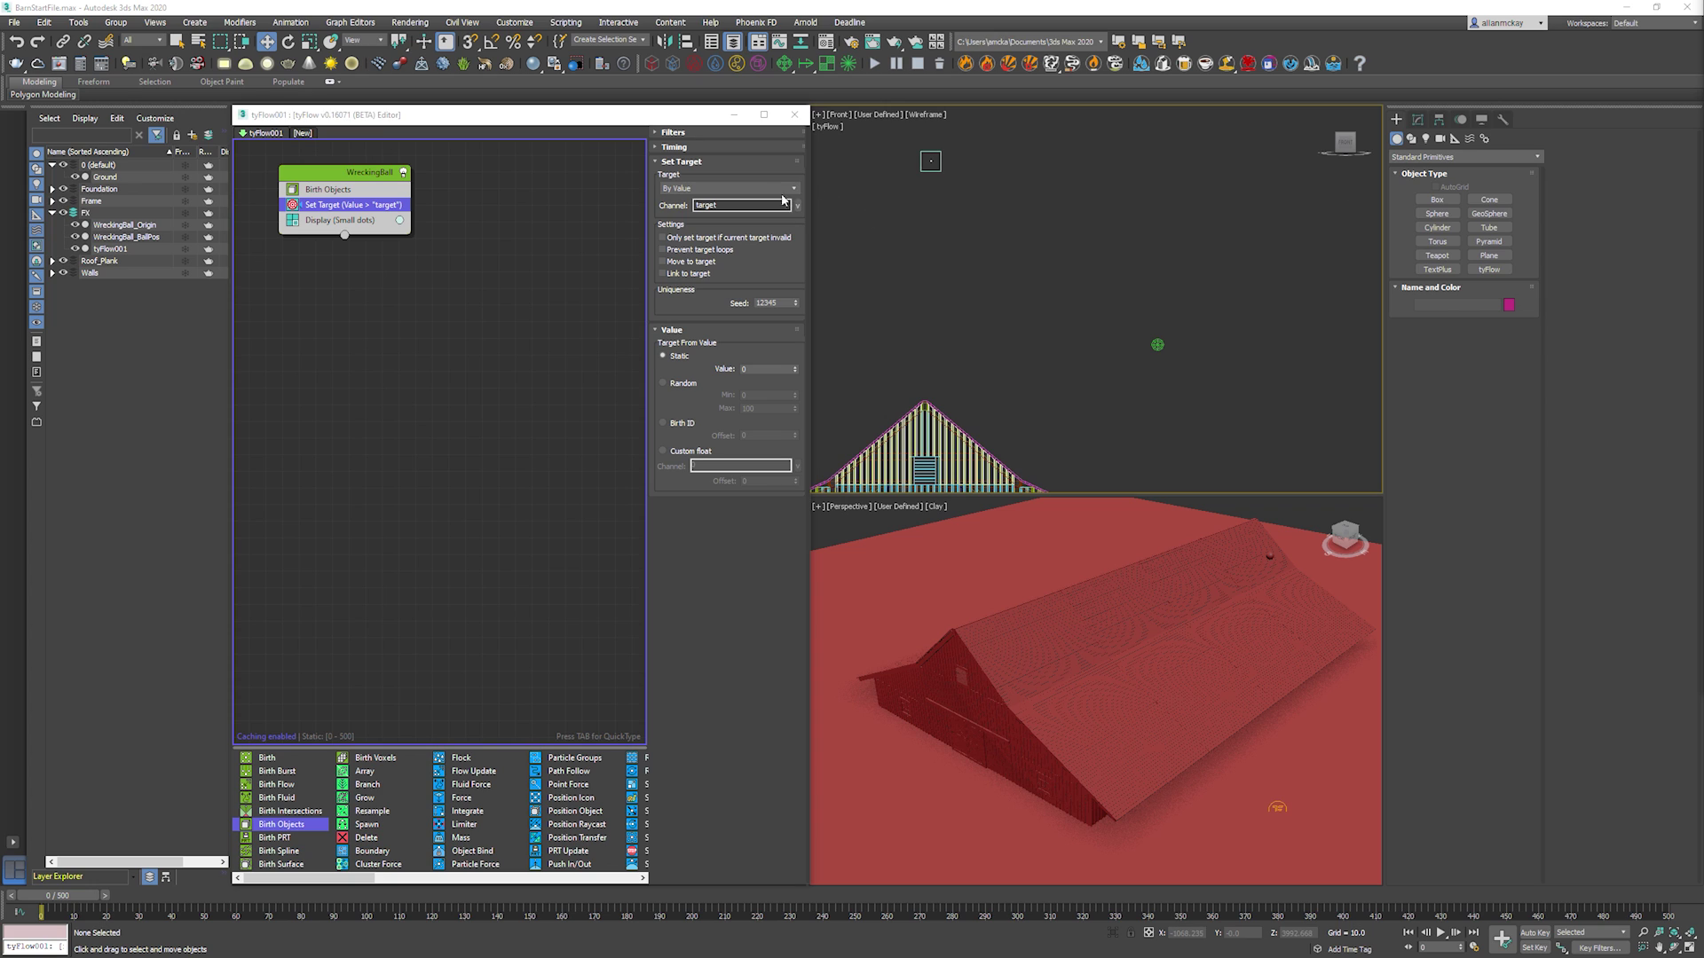
click(765, 188)
click(754, 215)
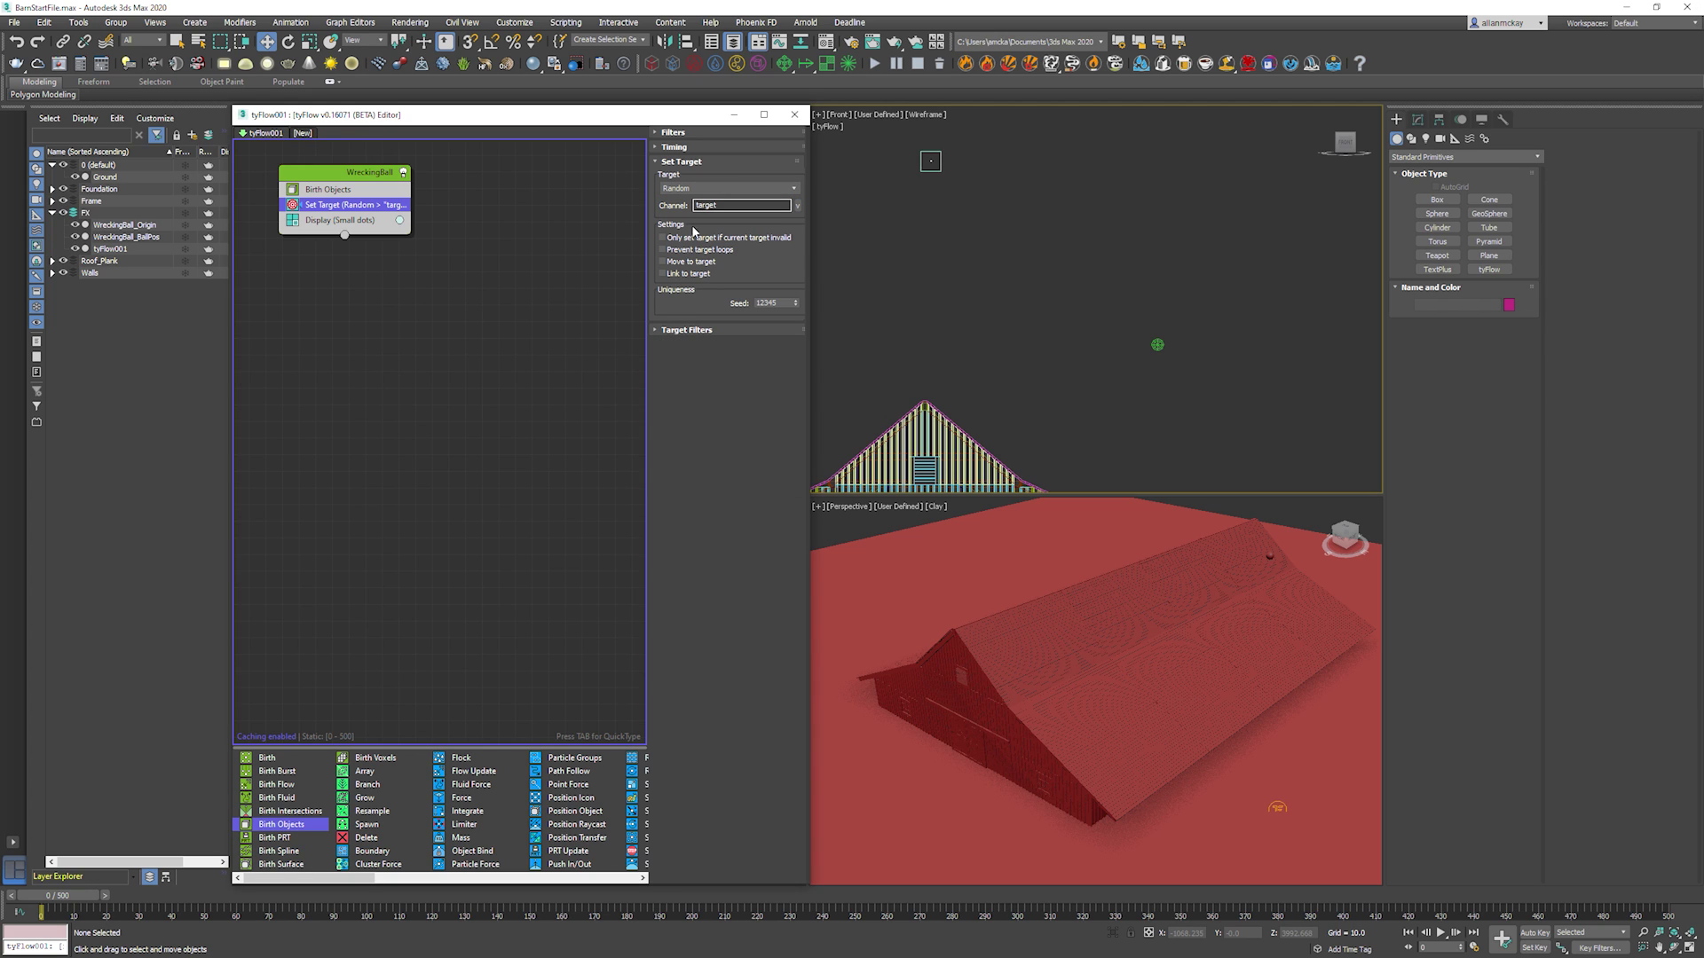
click(705, 329)
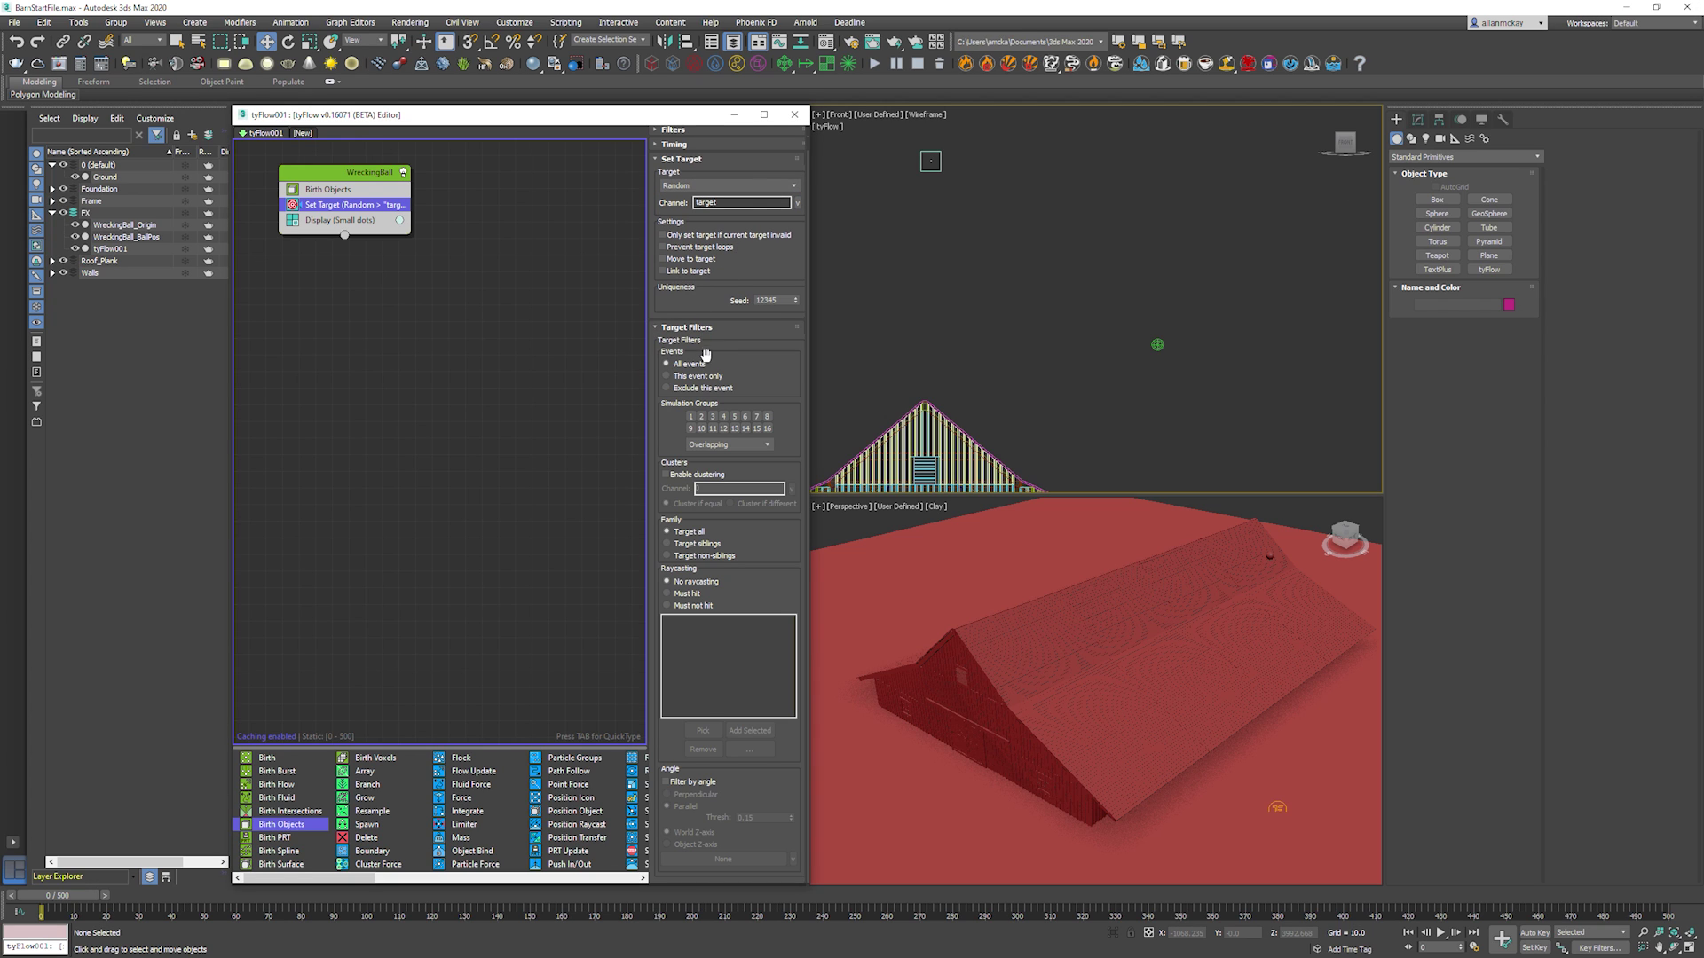
click(700, 376)
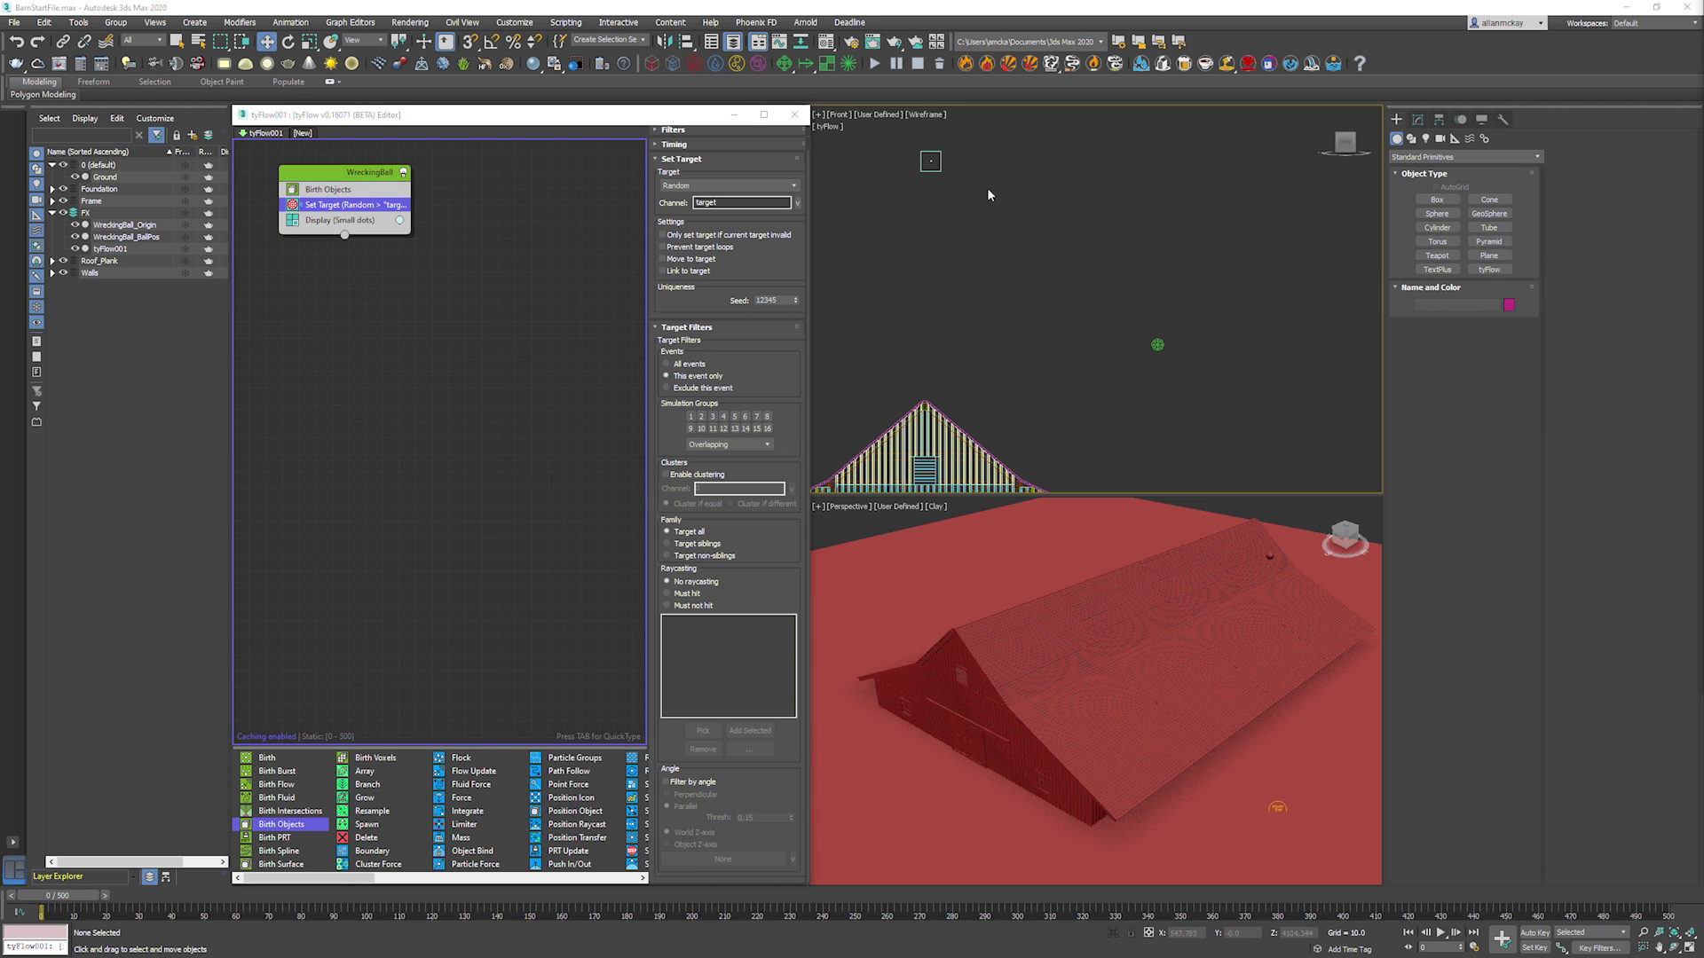
click(348, 182)
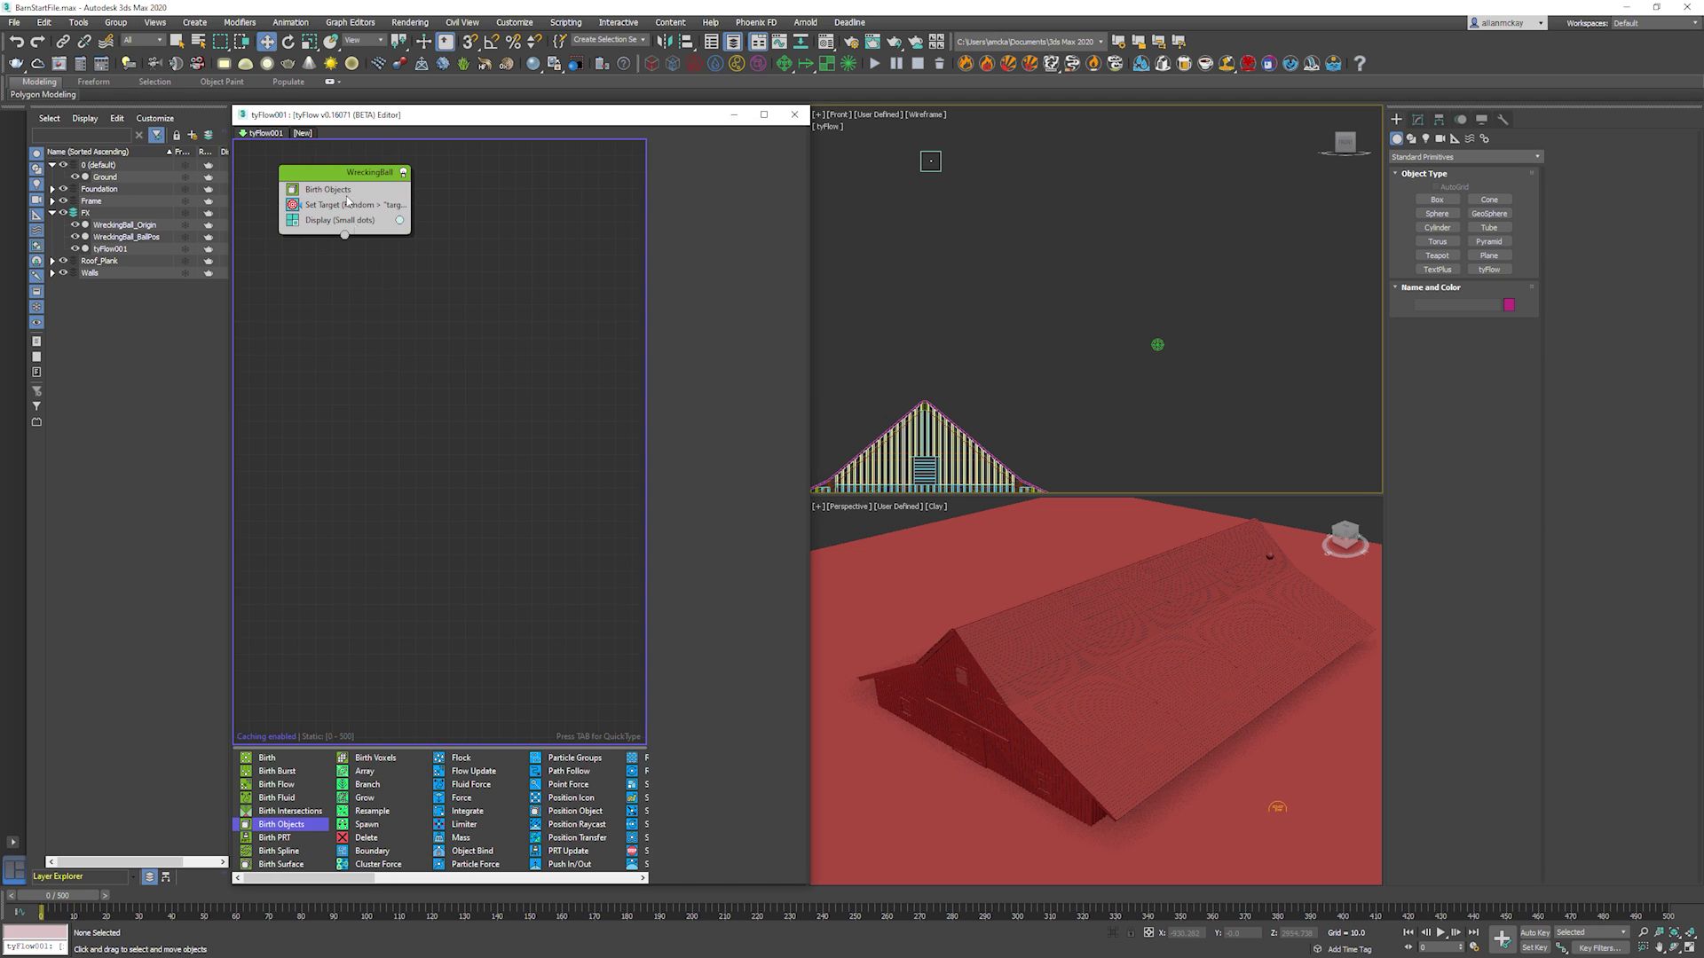
Add a Resample operator to the WreckingBall event directly below Set Target.
key(Tab)
text(sam)
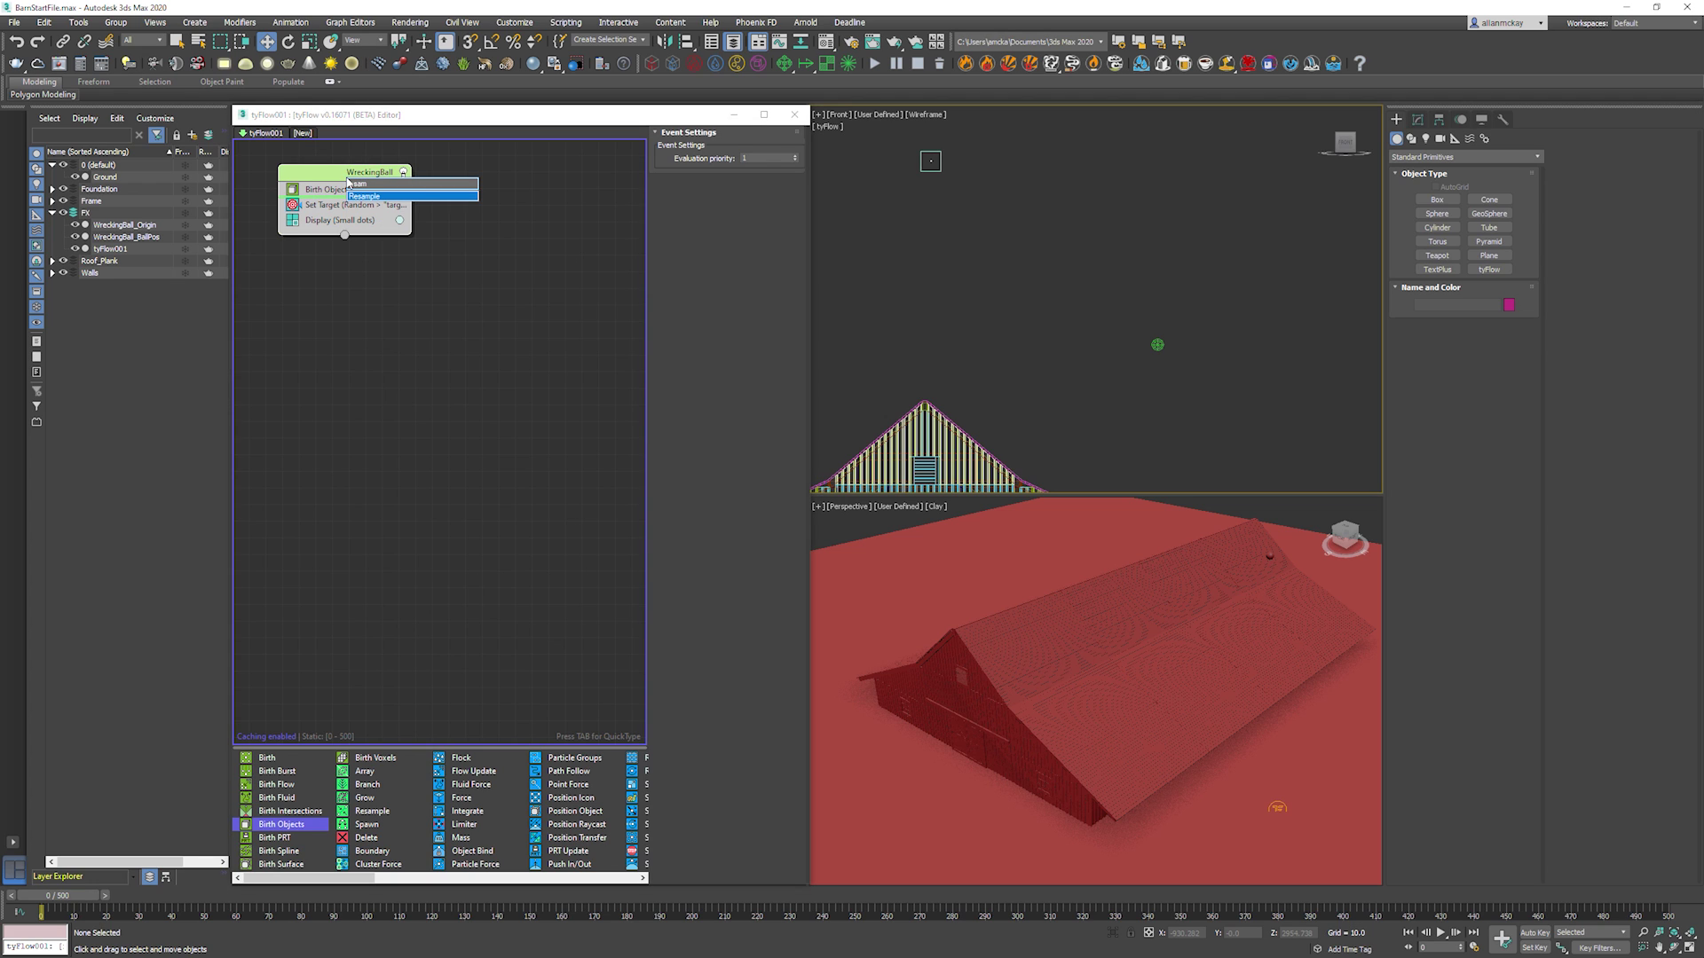
click(424, 197)
drag(380, 219, 381, 224)
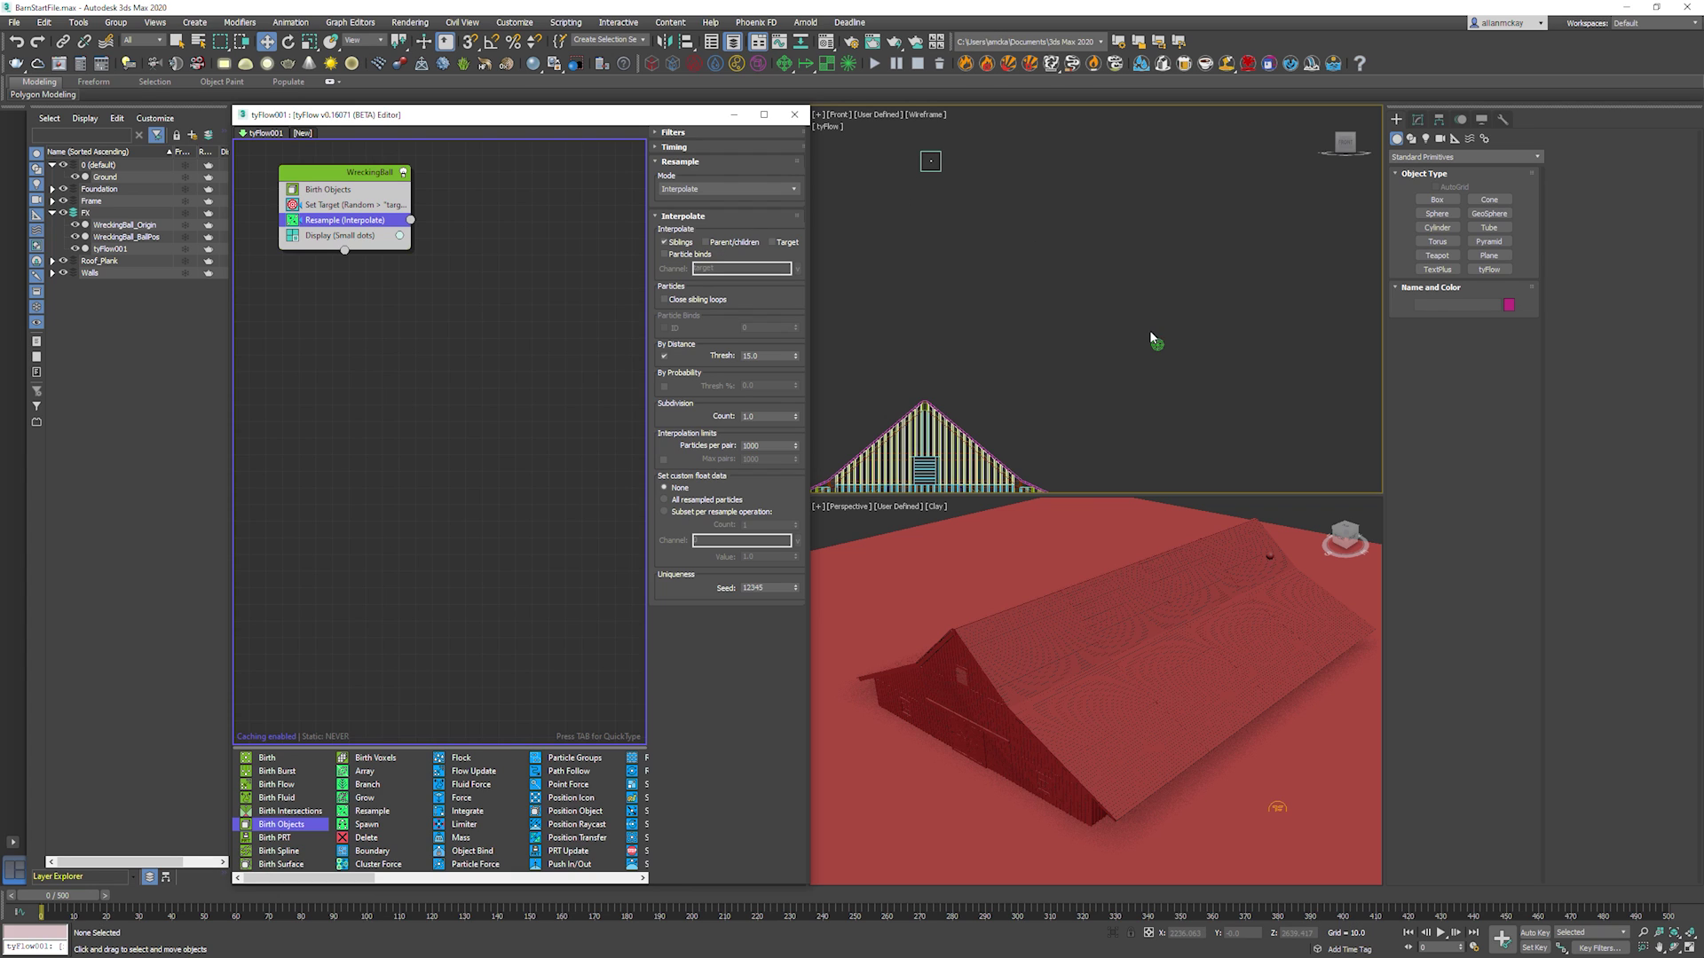
Create a new event containing a Display operator and connect the Resample operator's output to it.
click(487, 271)
key(Tab)
text(displ)
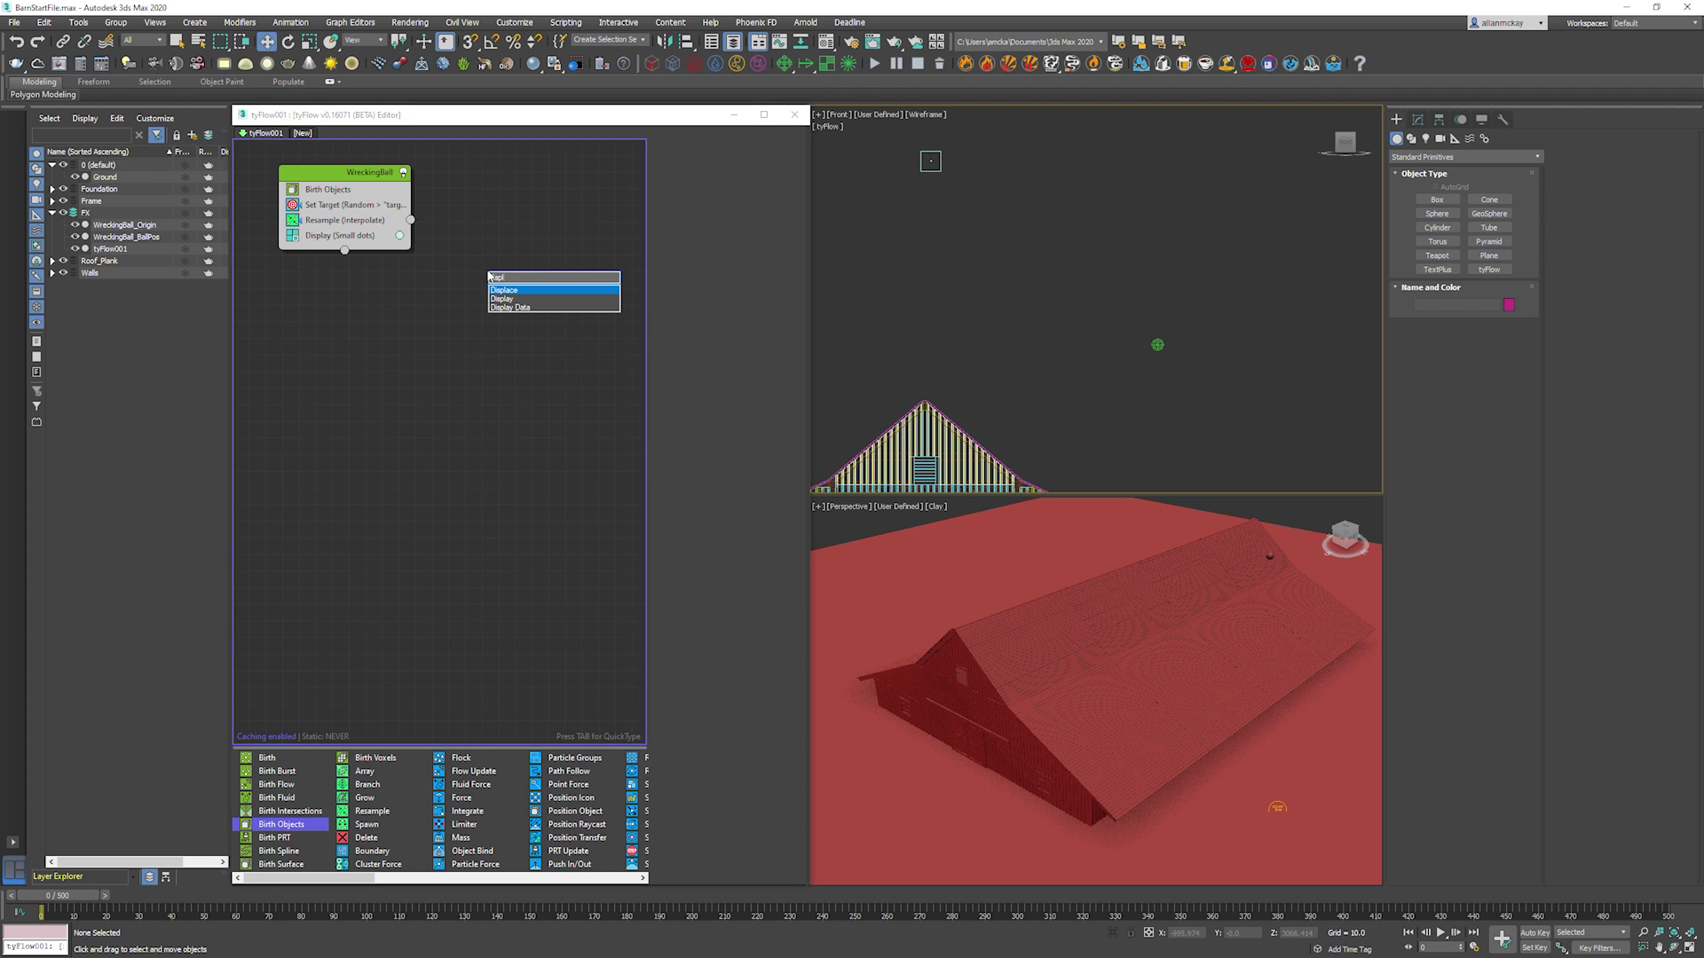
click(503, 299)
drag(506, 271, 476, 303)
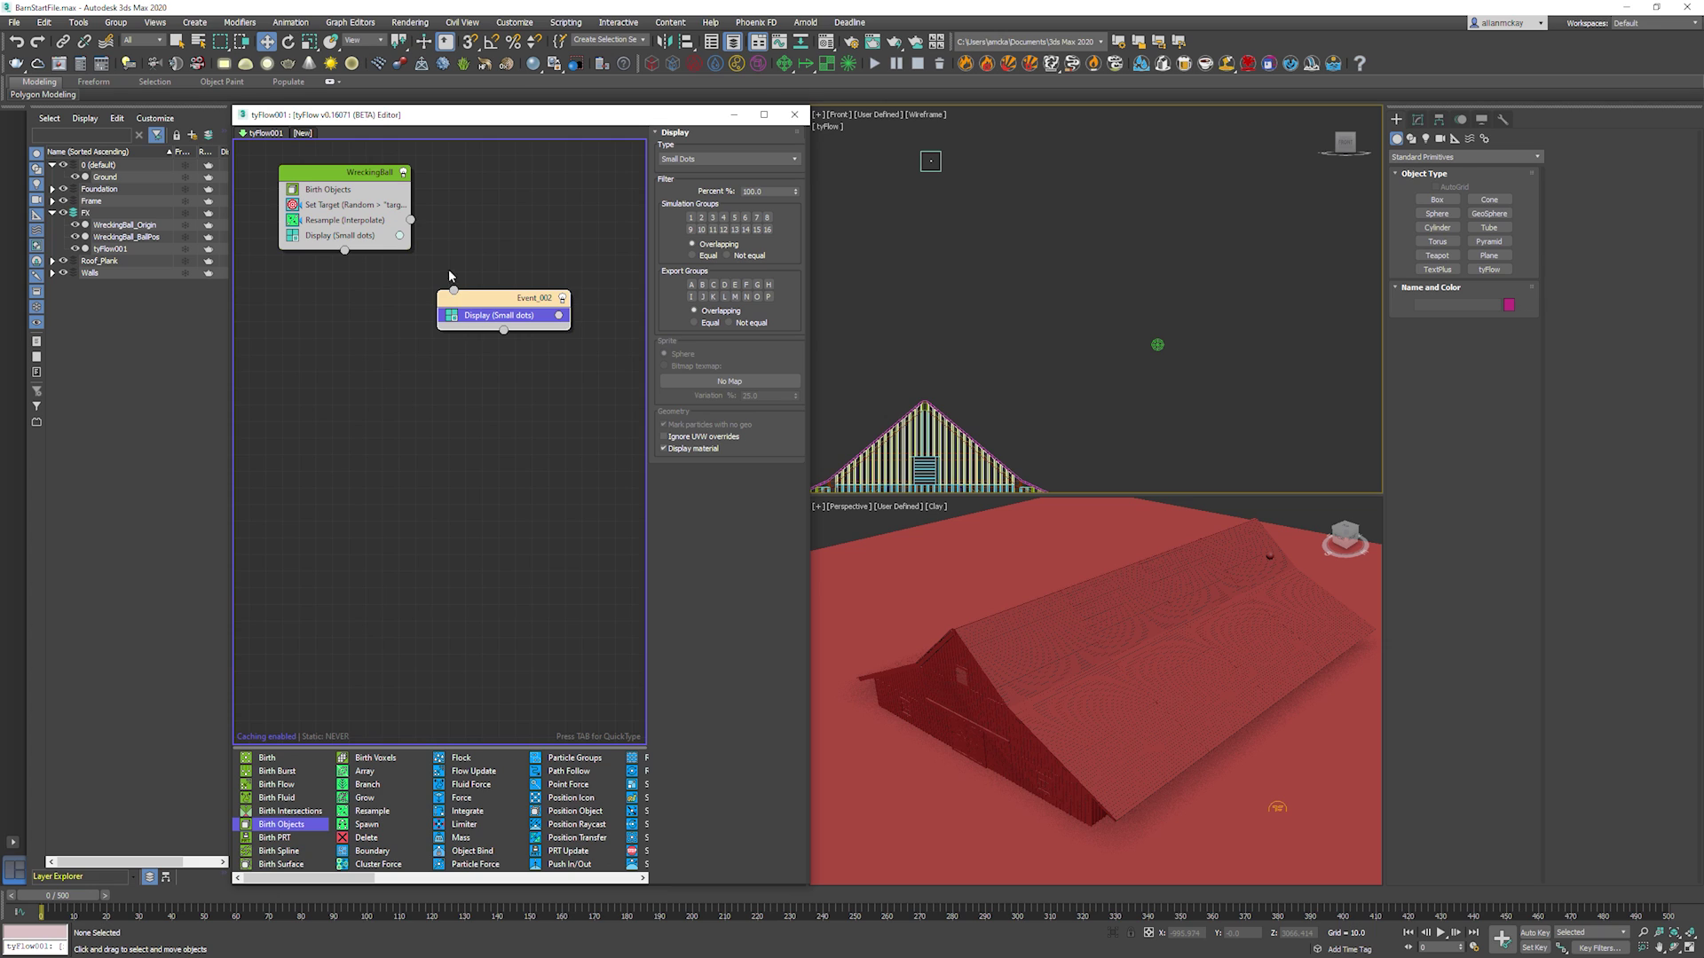
drag(411, 220, 453, 291)
right_click(527, 300)
click(580, 378)
key(ctrl+z)
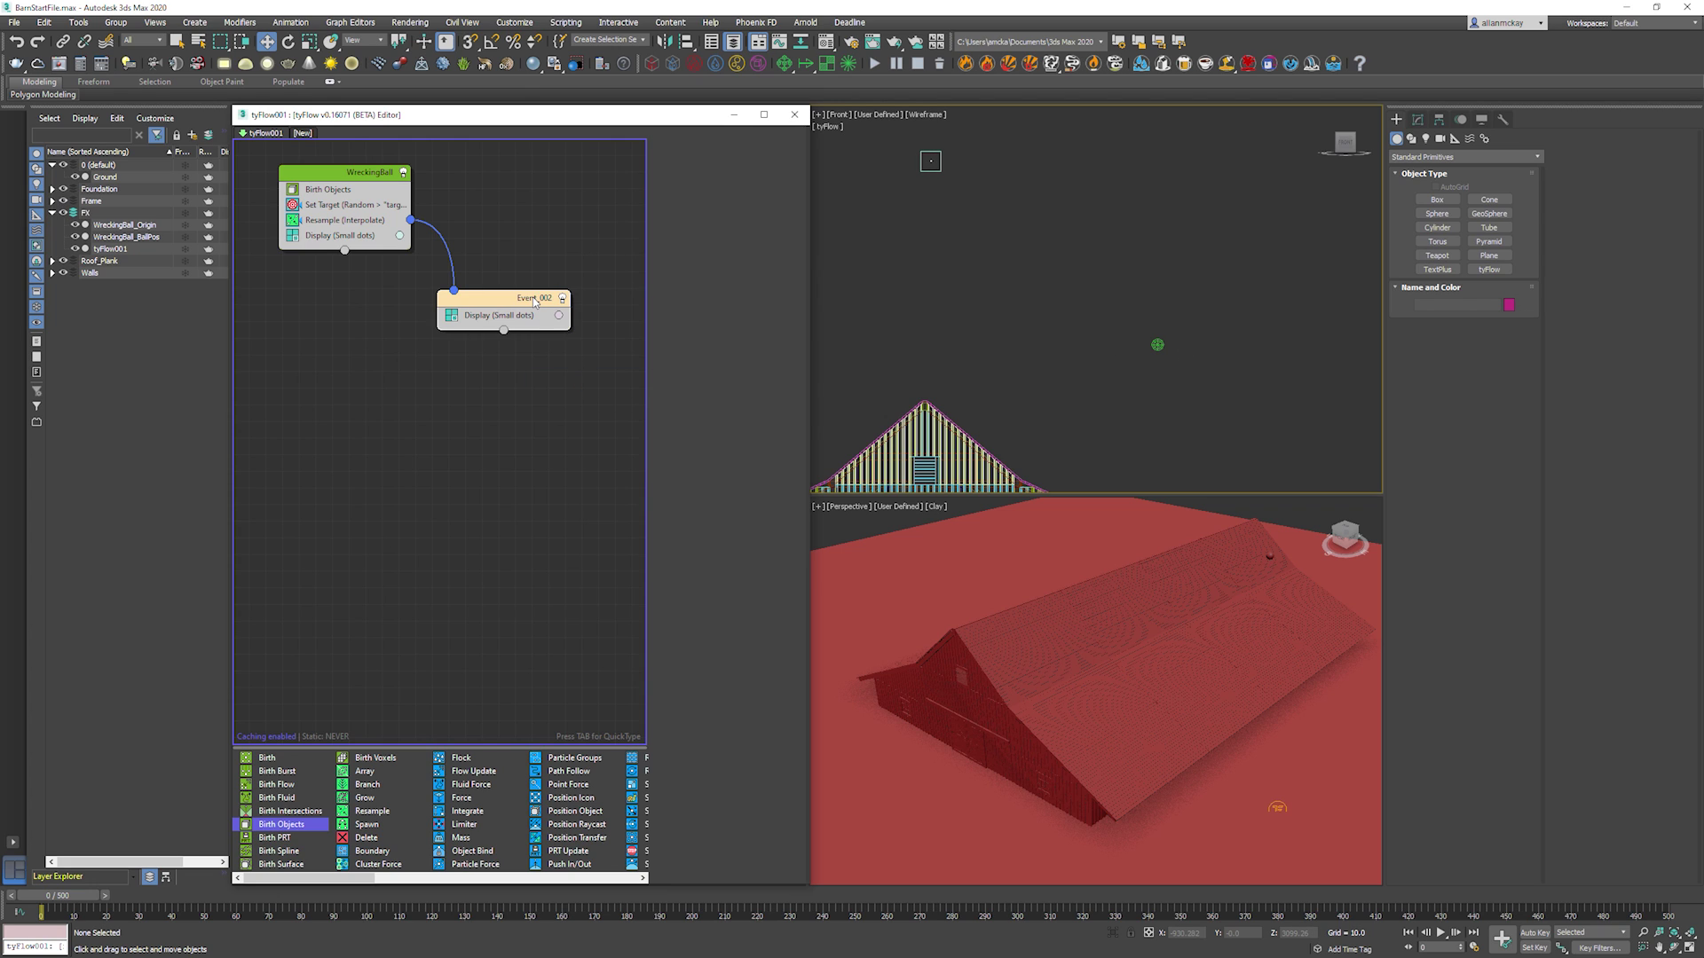
Rename the new event Rope and place it just below and beside the WreckingBall event.
right_click(530, 298)
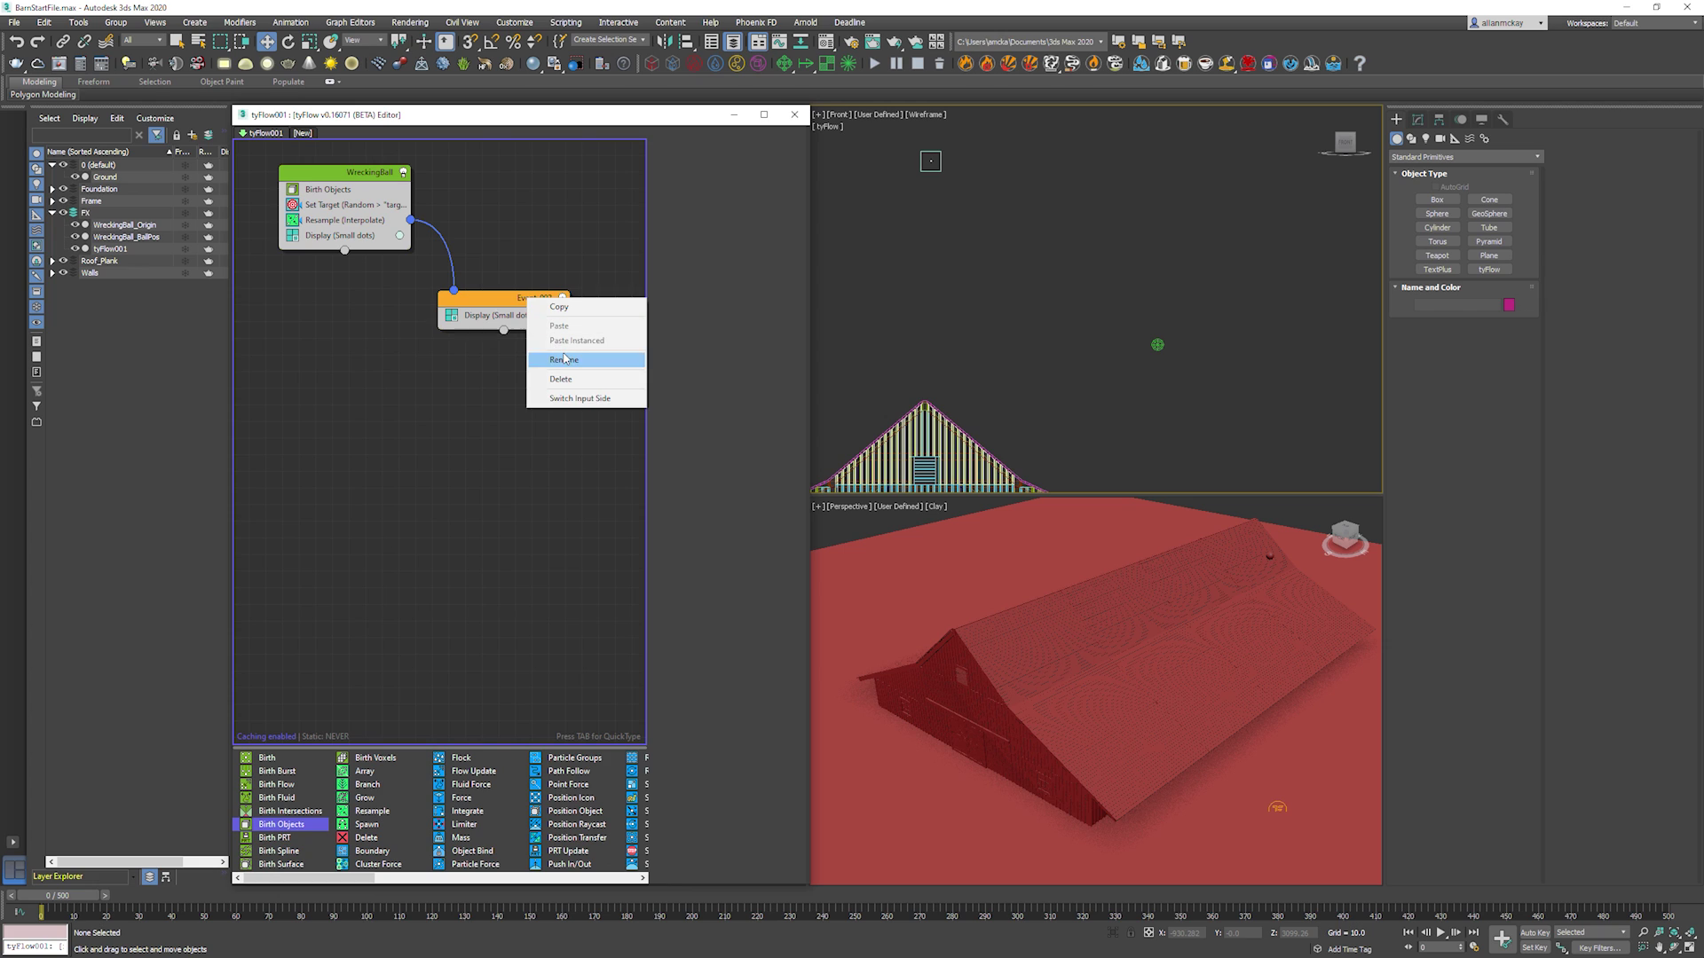
click(567, 353)
text(Rope)
key(Return)
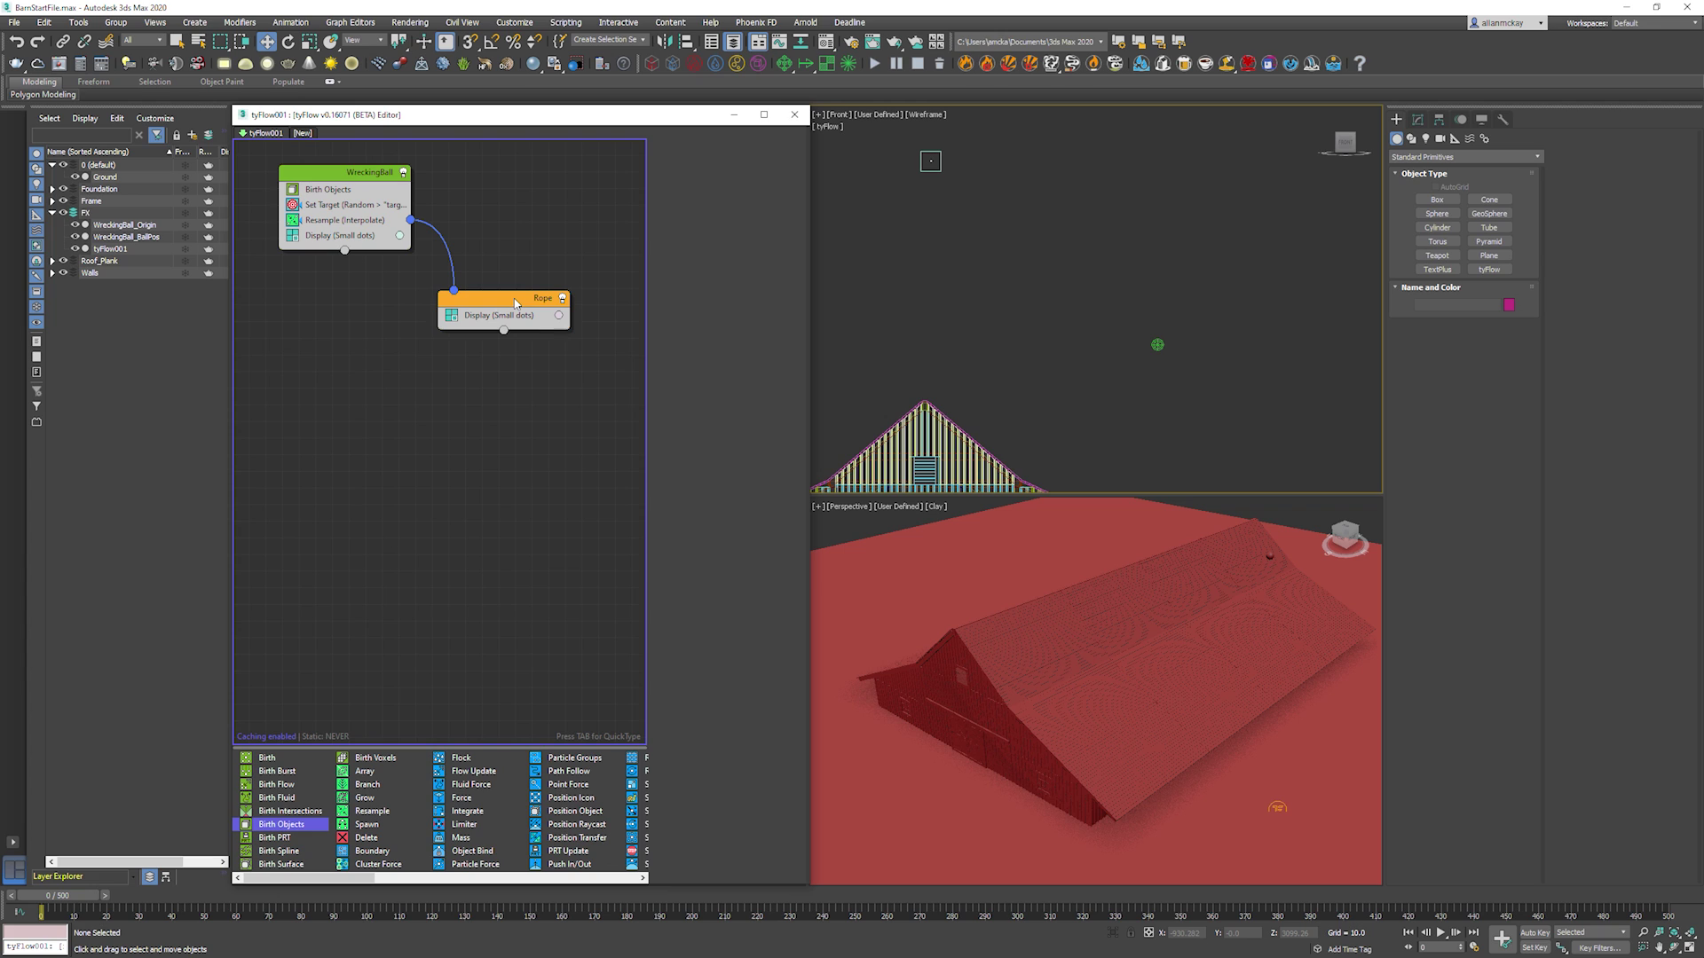
drag(515, 302, 500, 278)
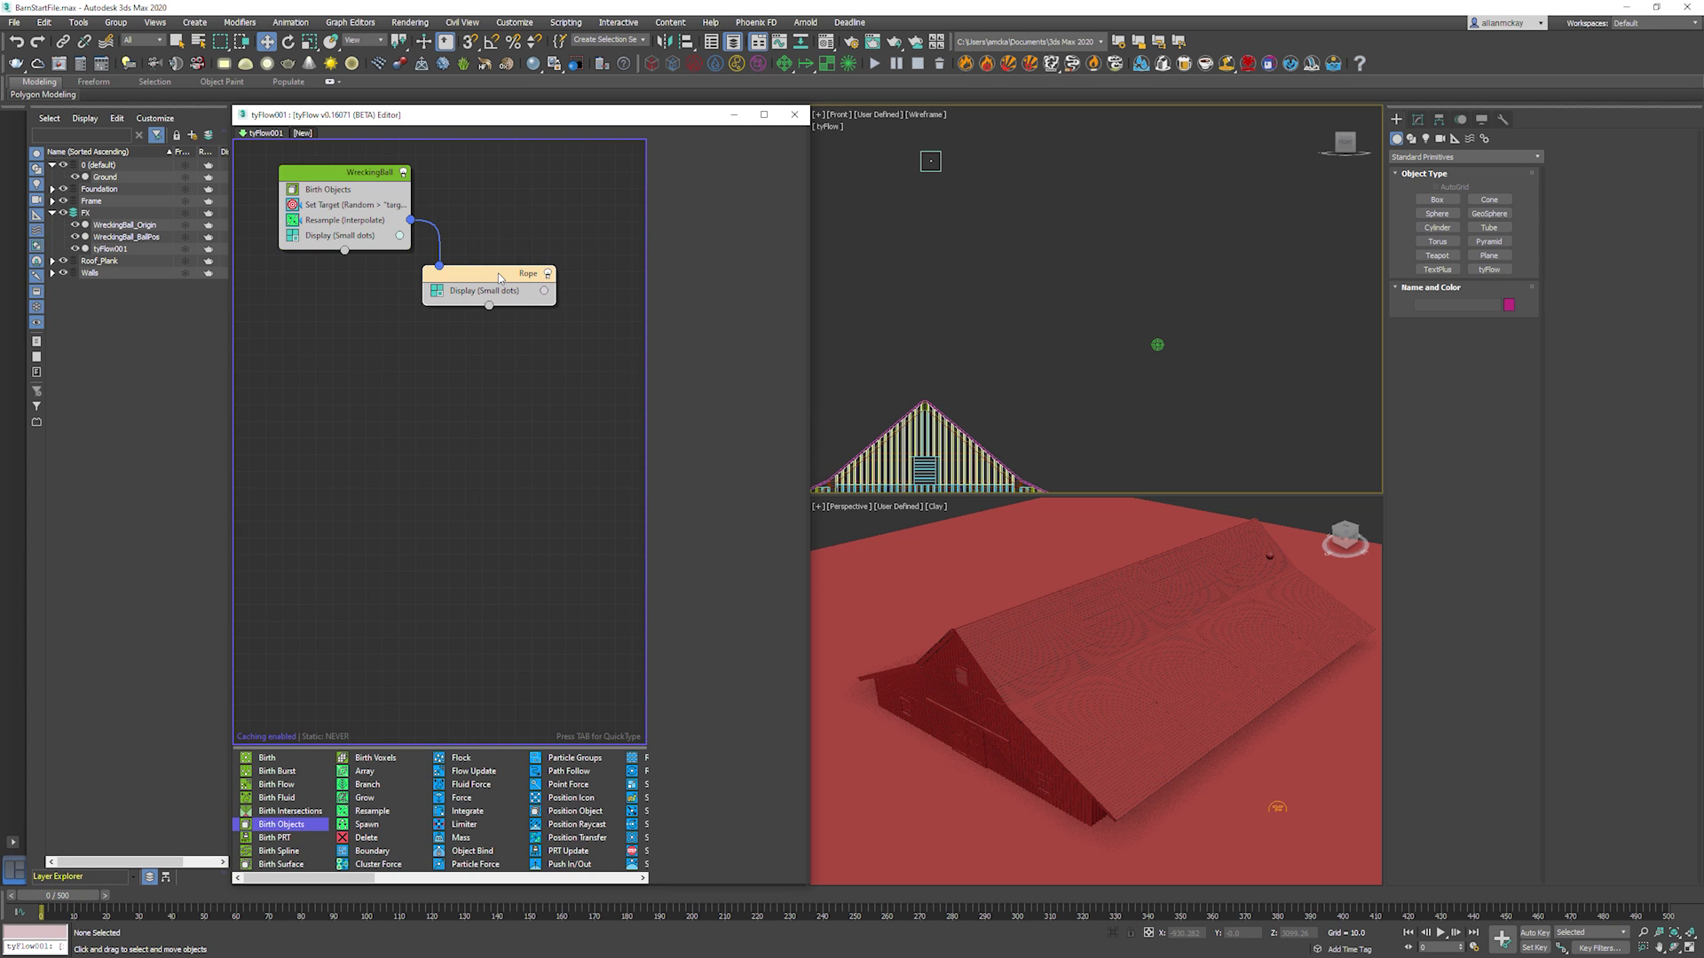
drag(477, 275, 476, 291)
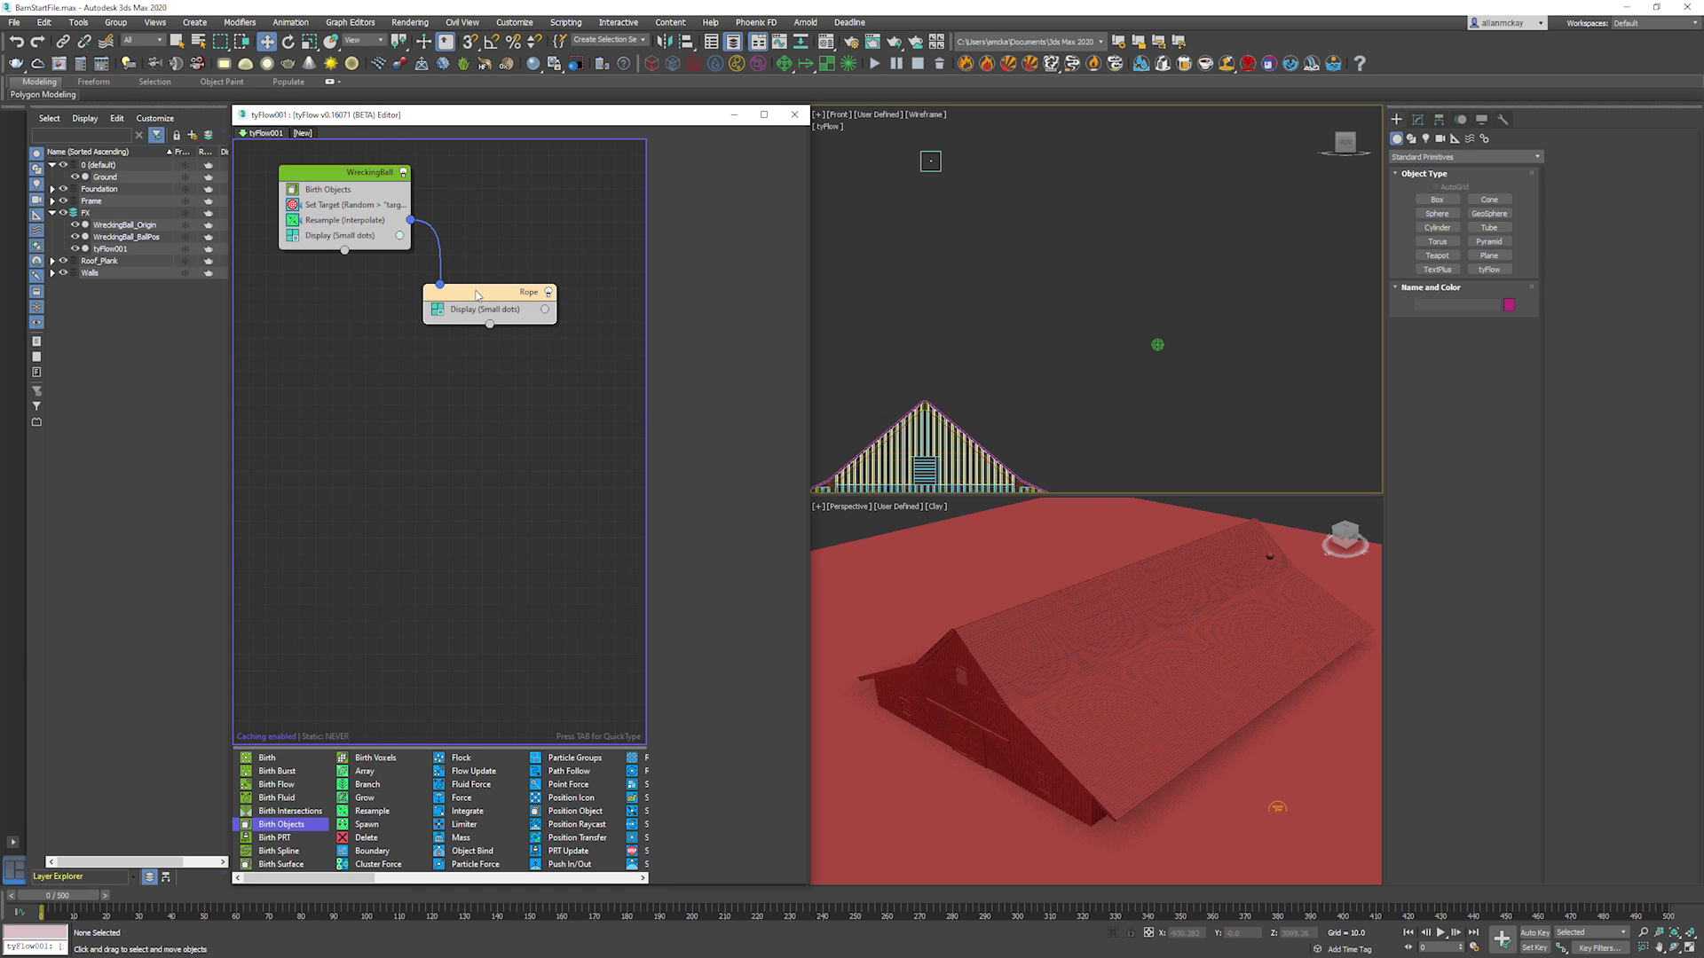
Make the Resample operator interpolate by Target instead of Siblings.
click(391, 223)
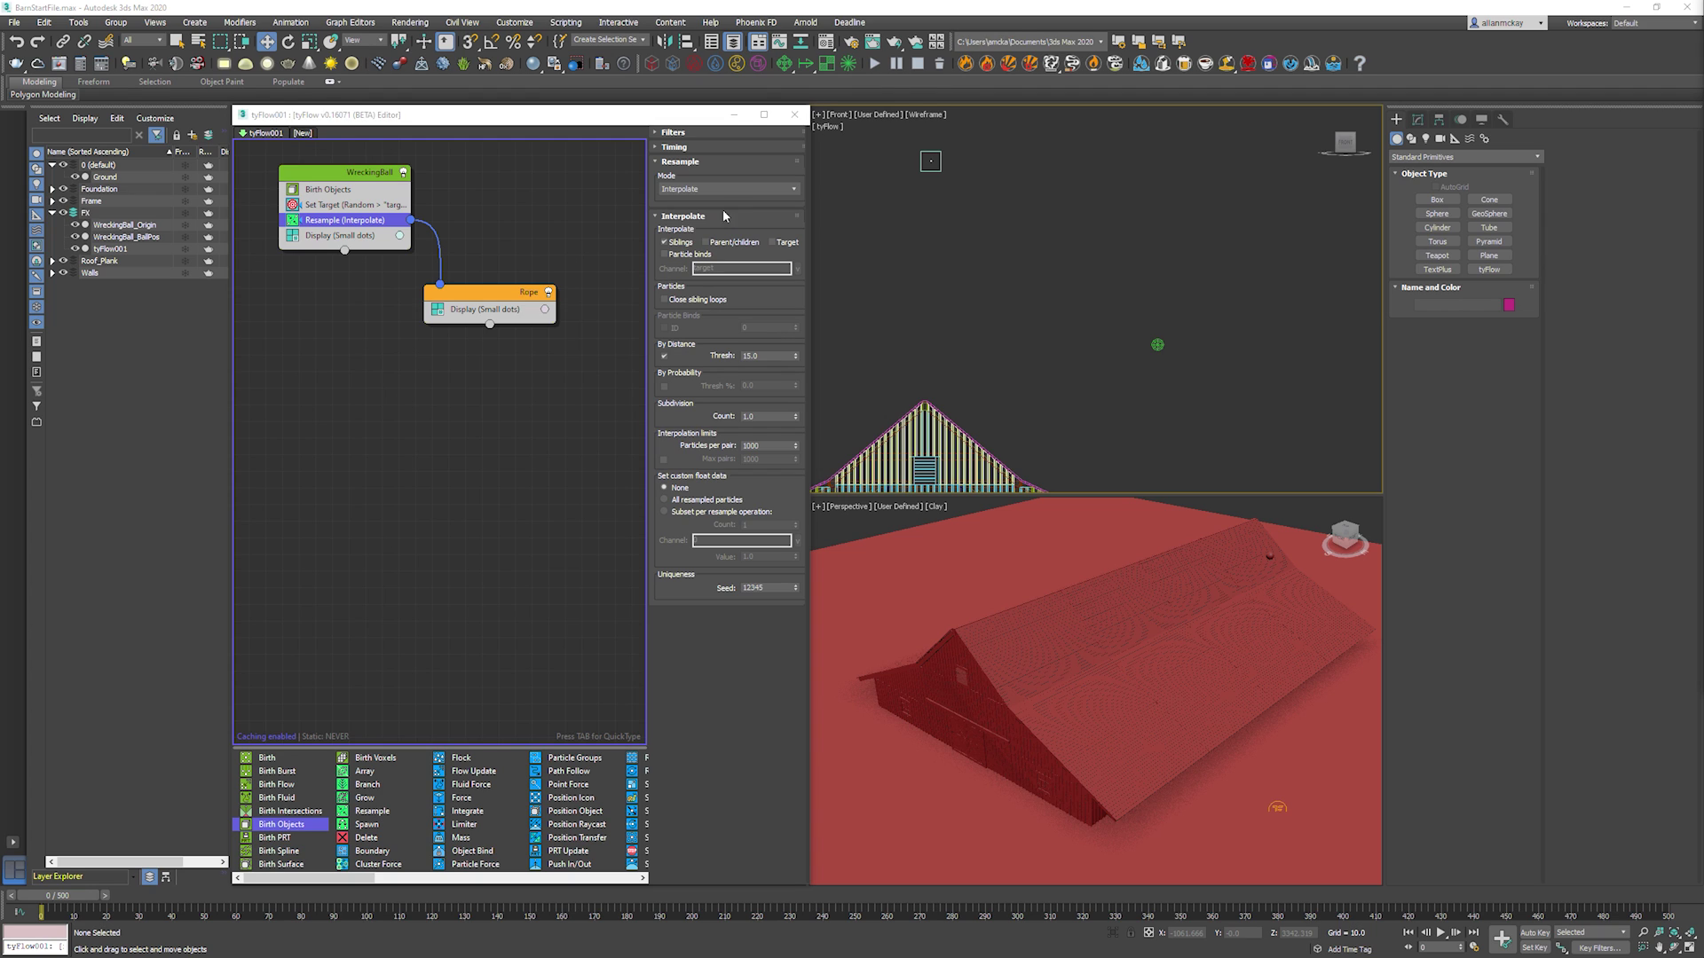
click(679, 243)
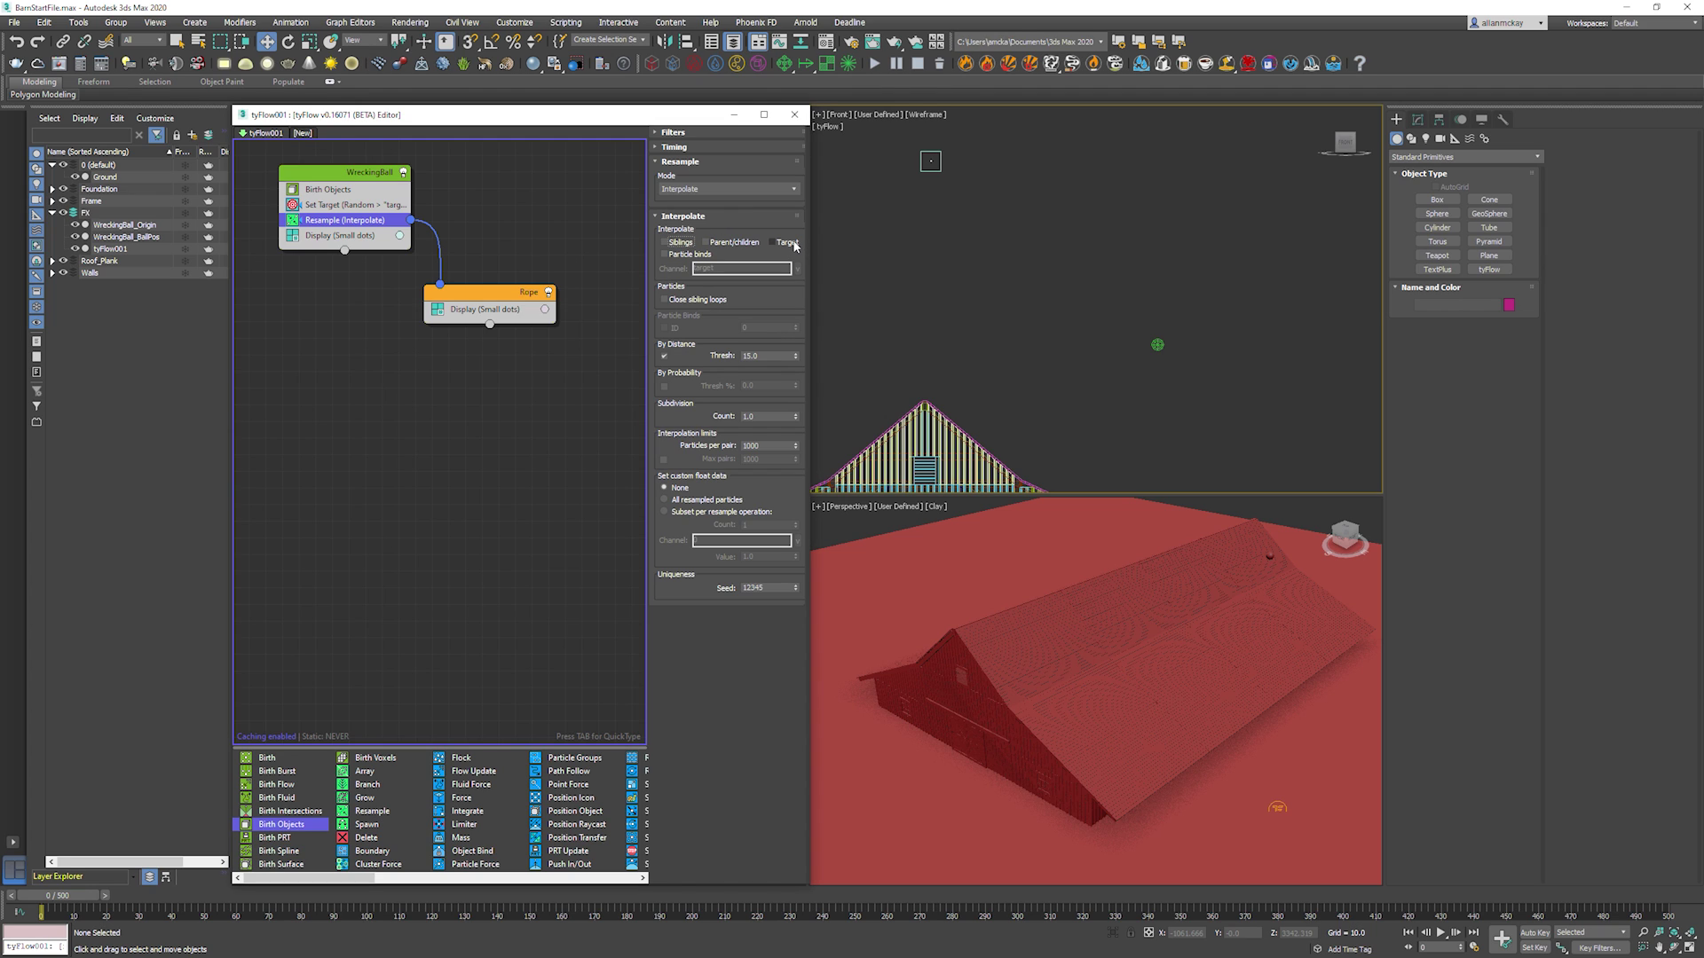
click(787, 242)
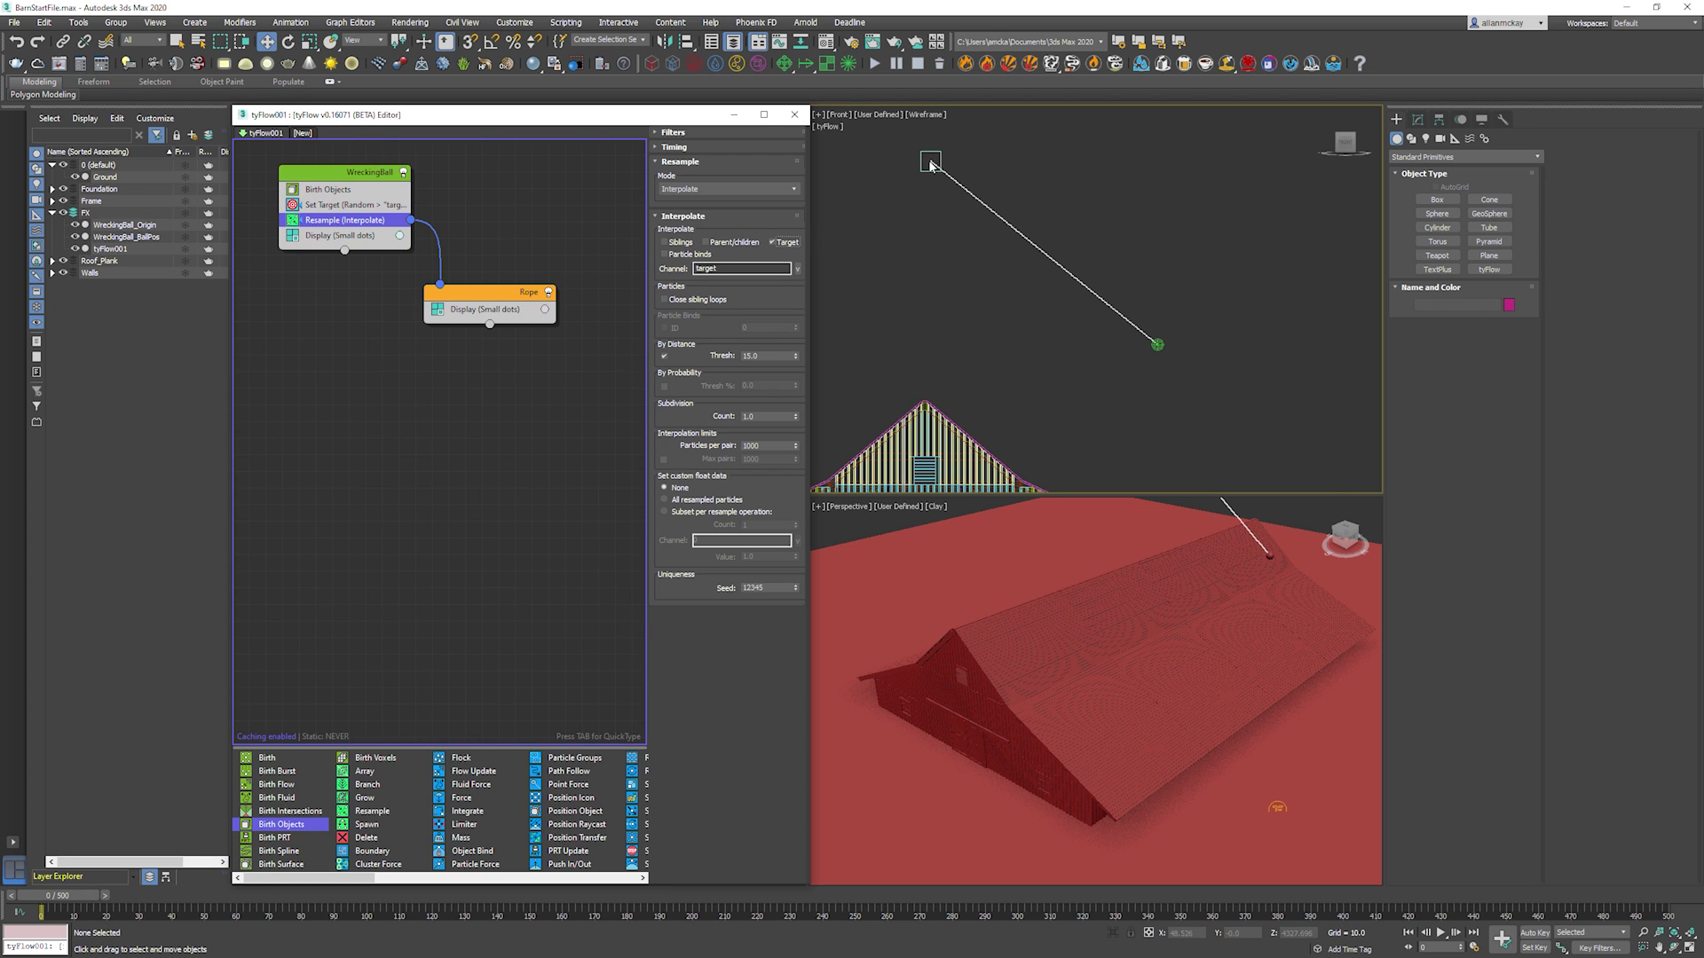
Examine the interpolated particles between the origin box and the ball in the front view.
scroll(931, 166, up, 3)
scroll(930, 166, up, 2)
scroll(930, 166, down, 6)
scroll(1023, 265, up, 3)
scroll(1088, 250, up, 3)
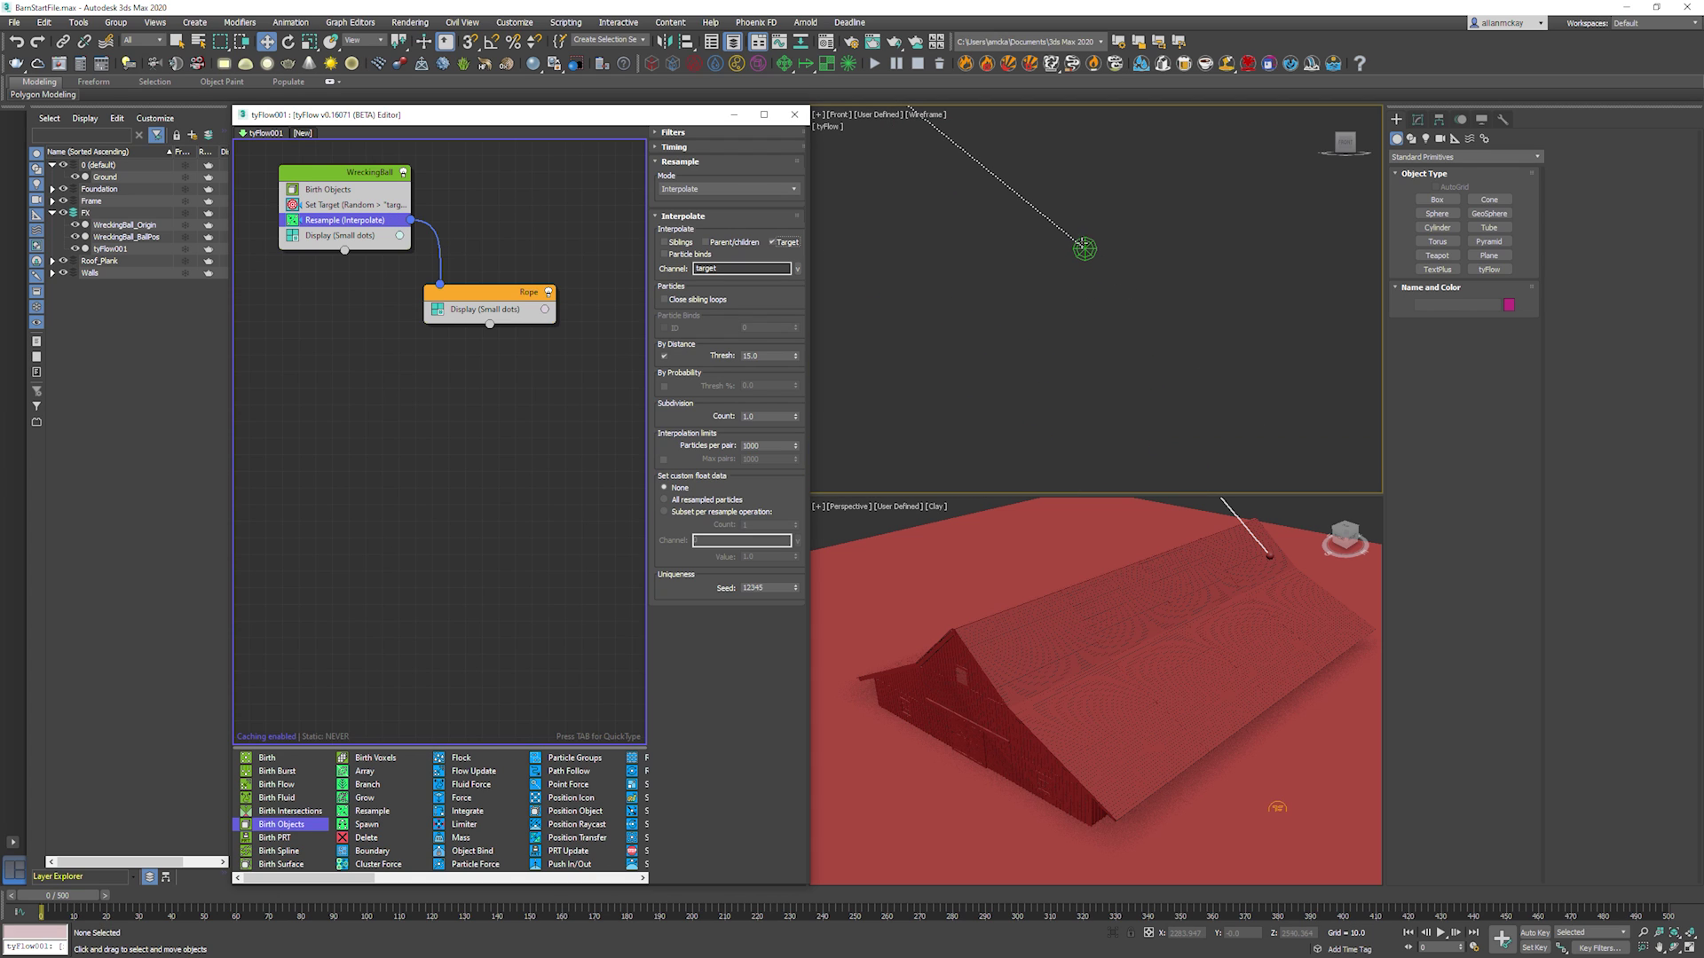
middle_drag(1032, 202, 1120, 304)
scroll(992, 229, down, 3)
middle_drag(992, 229, 1040, 291)
drag(497, 296, 513, 275)
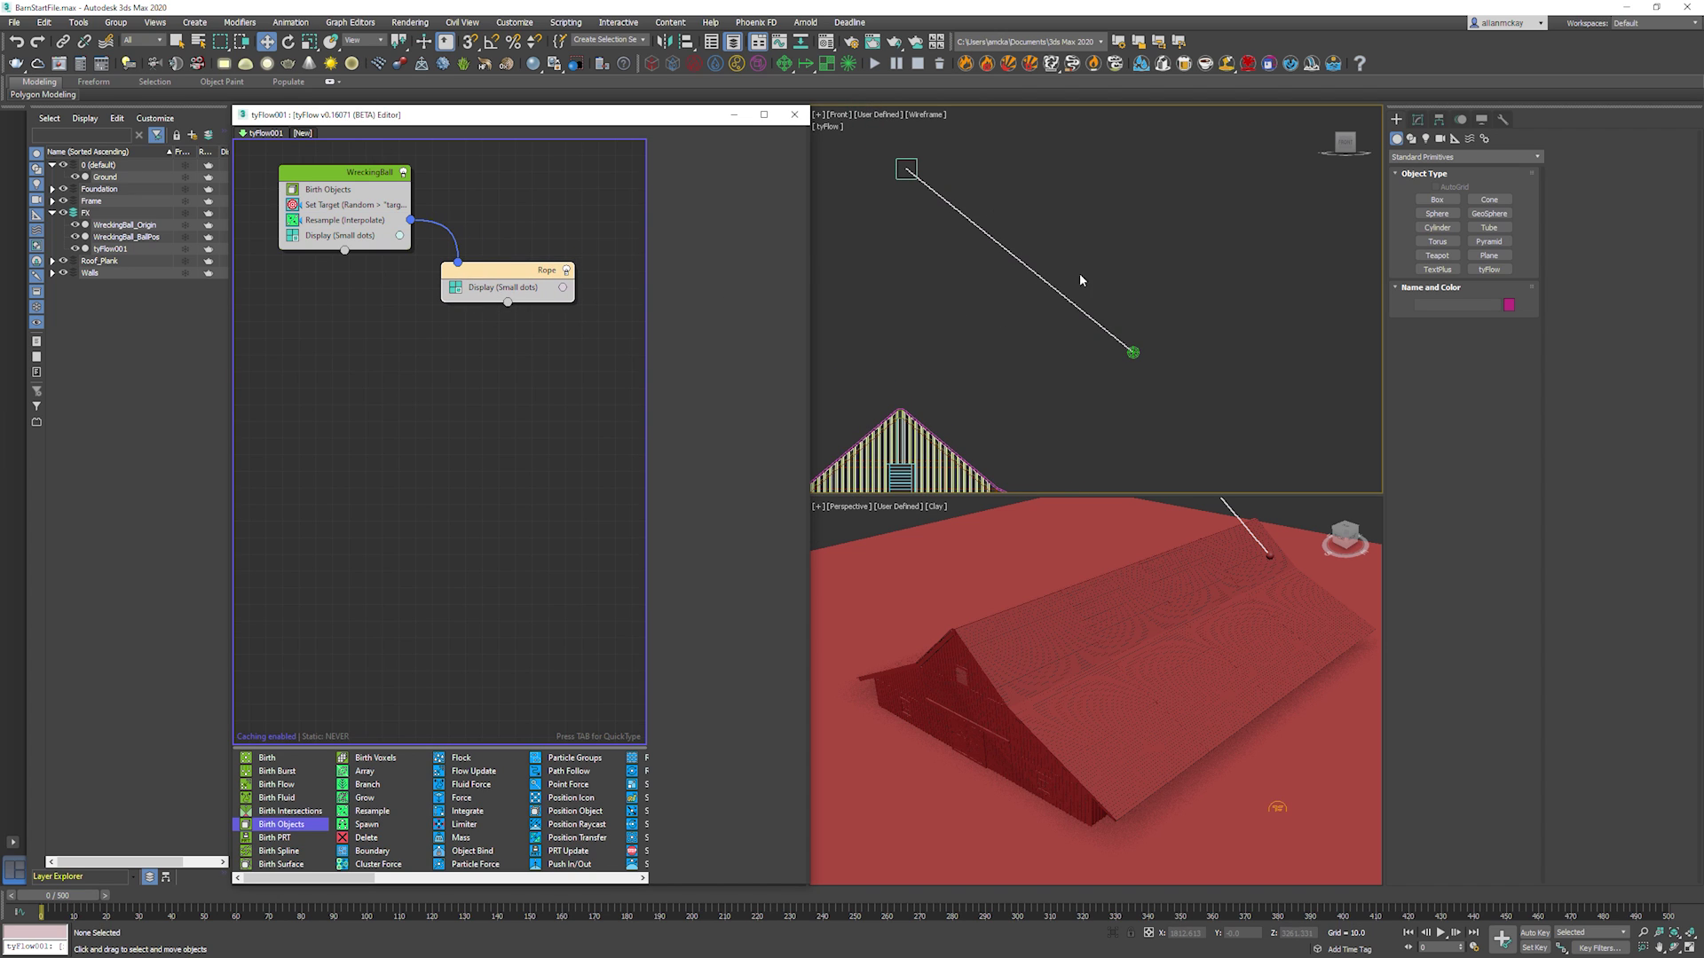
scroll(1126, 354, up, 5)
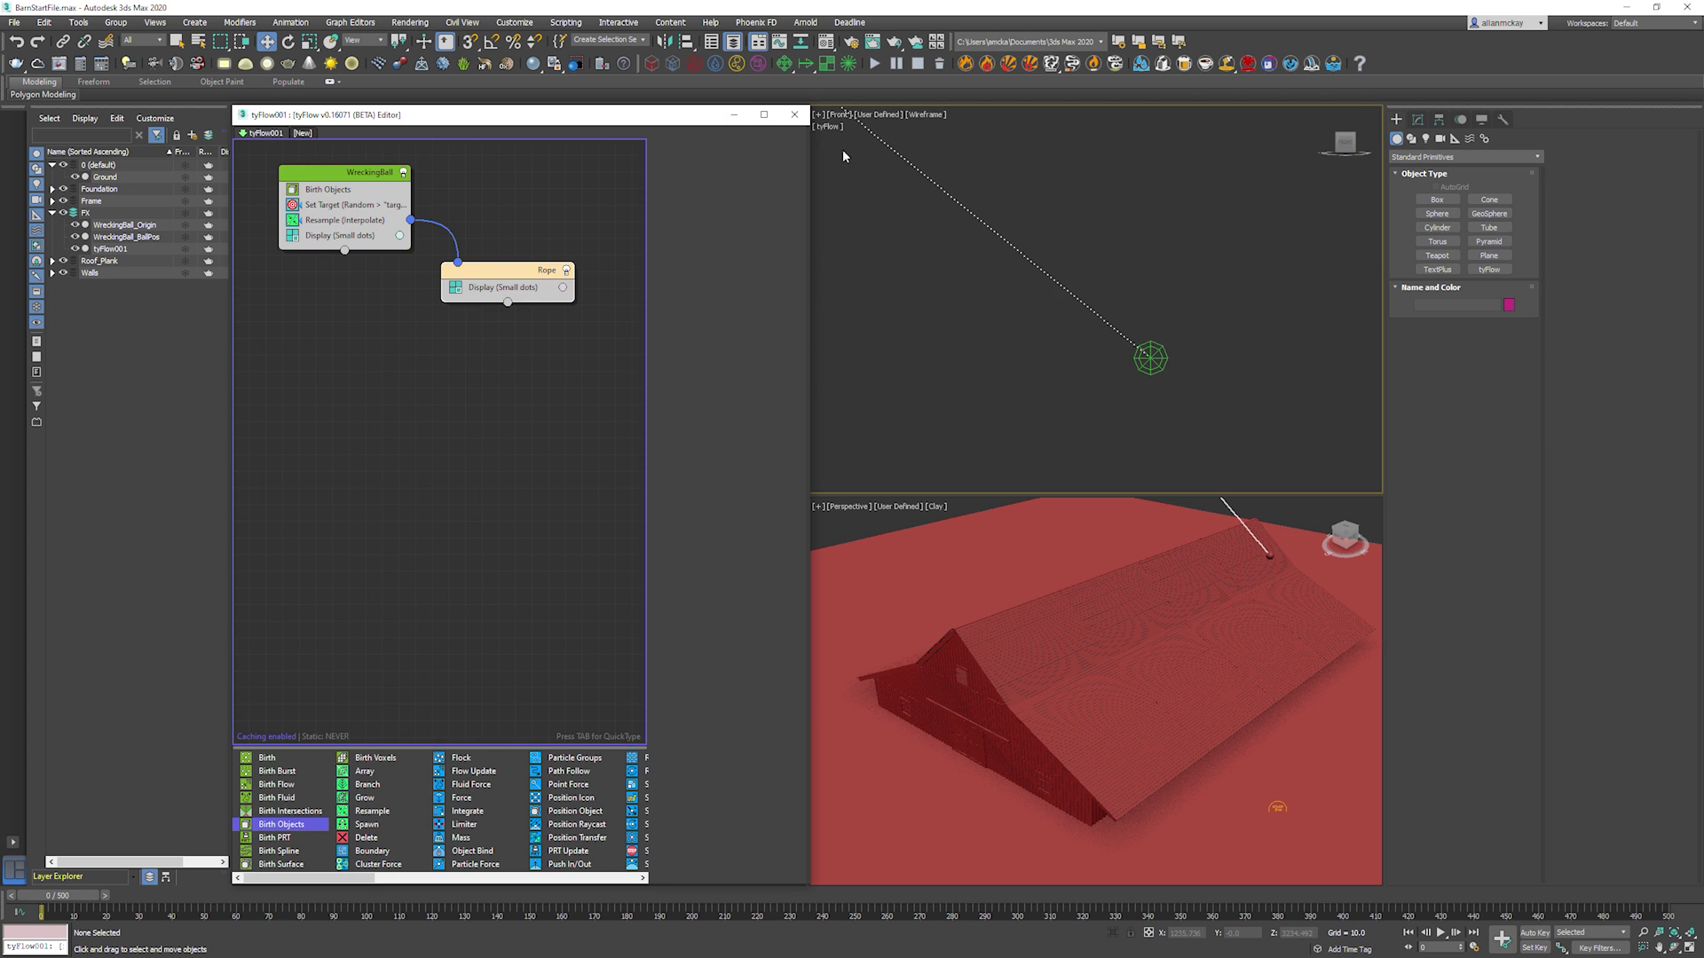
Set the Resample operator's distance threshold to 1, comparing it with a value of 100.
click(375, 221)
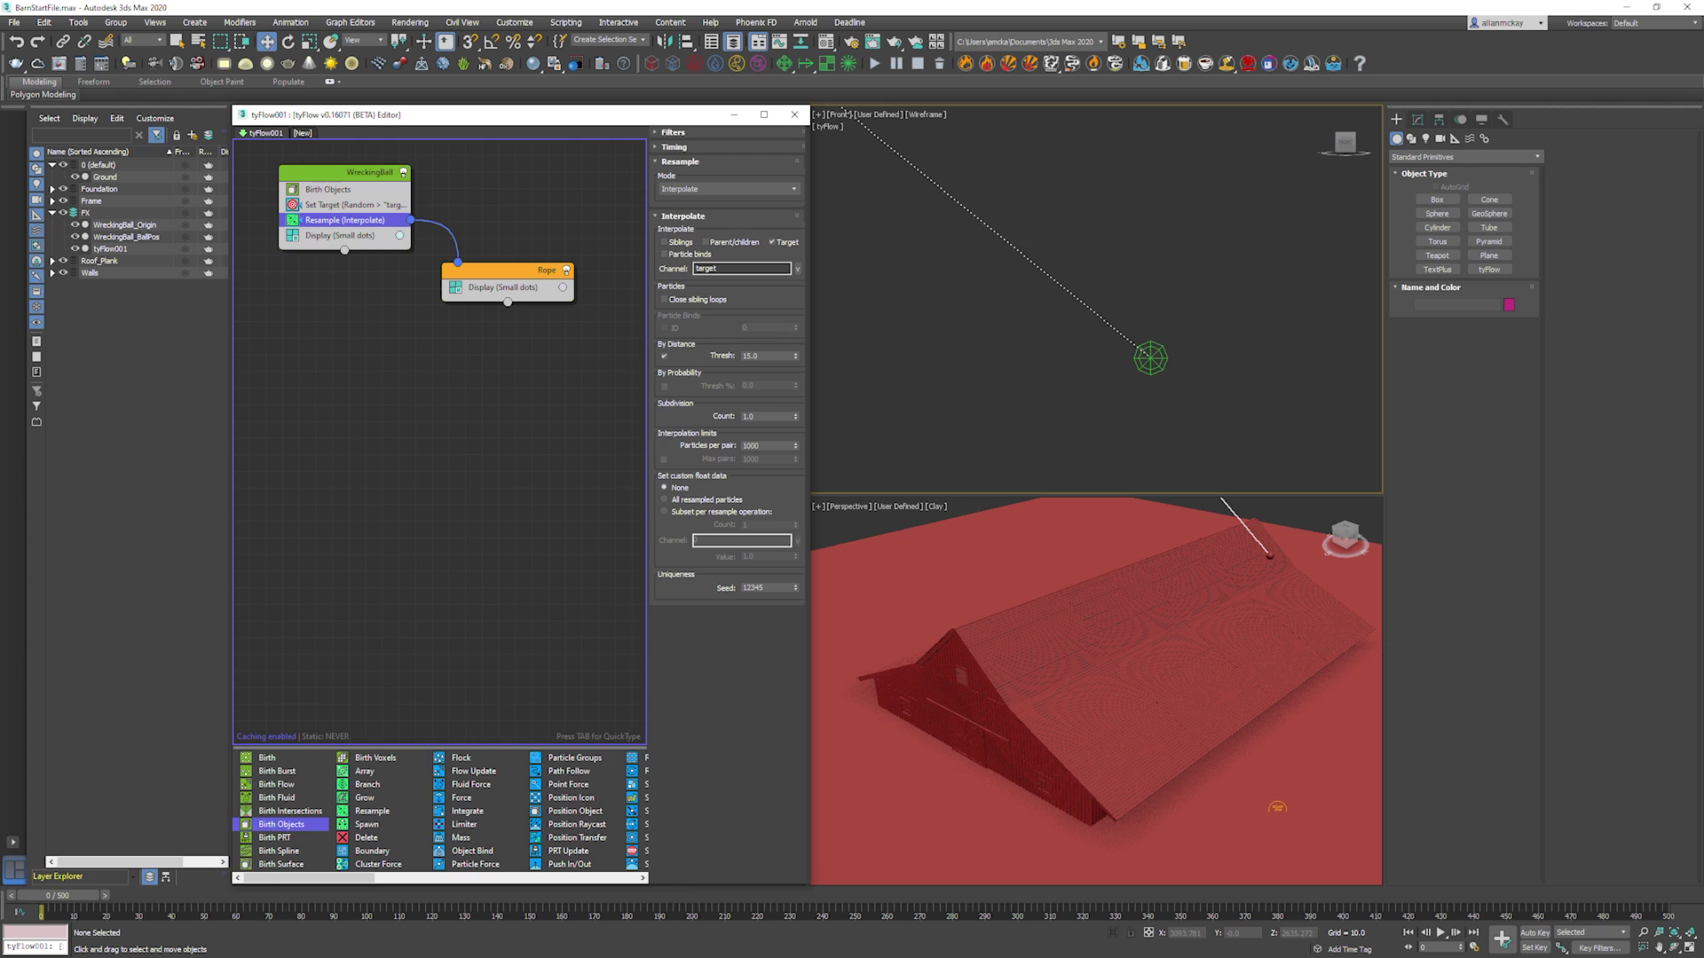
double_click(768, 355)
text(1)
key(Return)
text(100)
key(Return)
text(1)
key(Return)
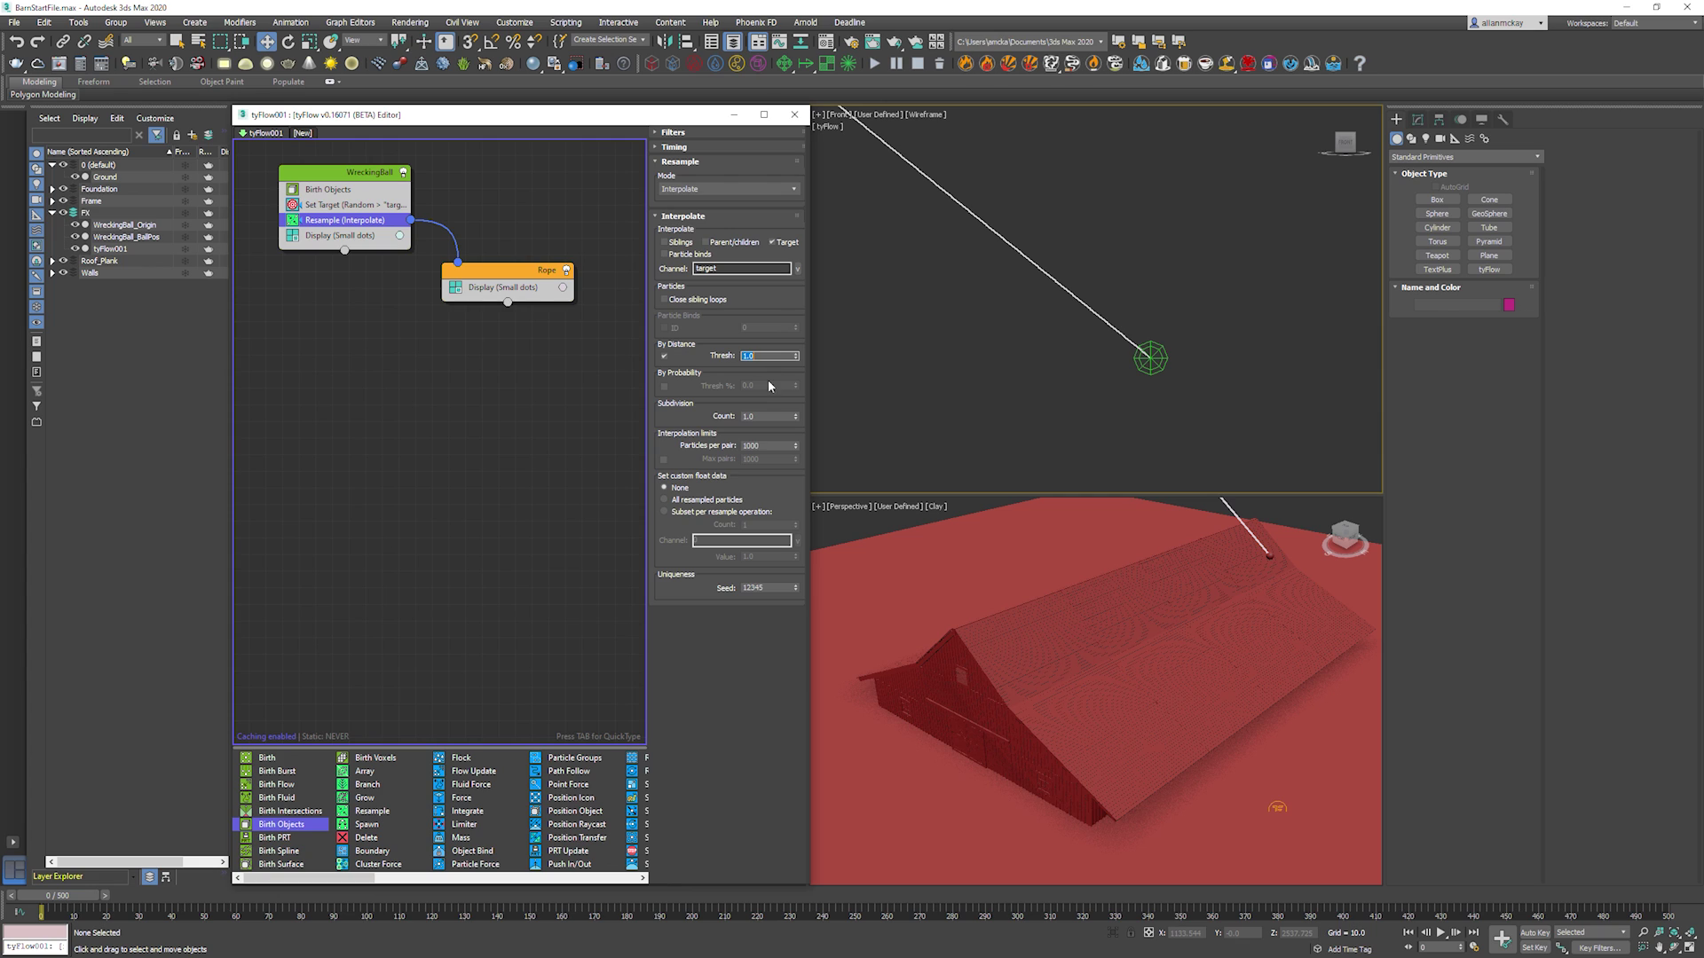
Try an interpolation limit of 50 particles per pair, settle on 100, and check the particle spacing in the front view.
double_click(768, 445)
text(50)
key(Return)
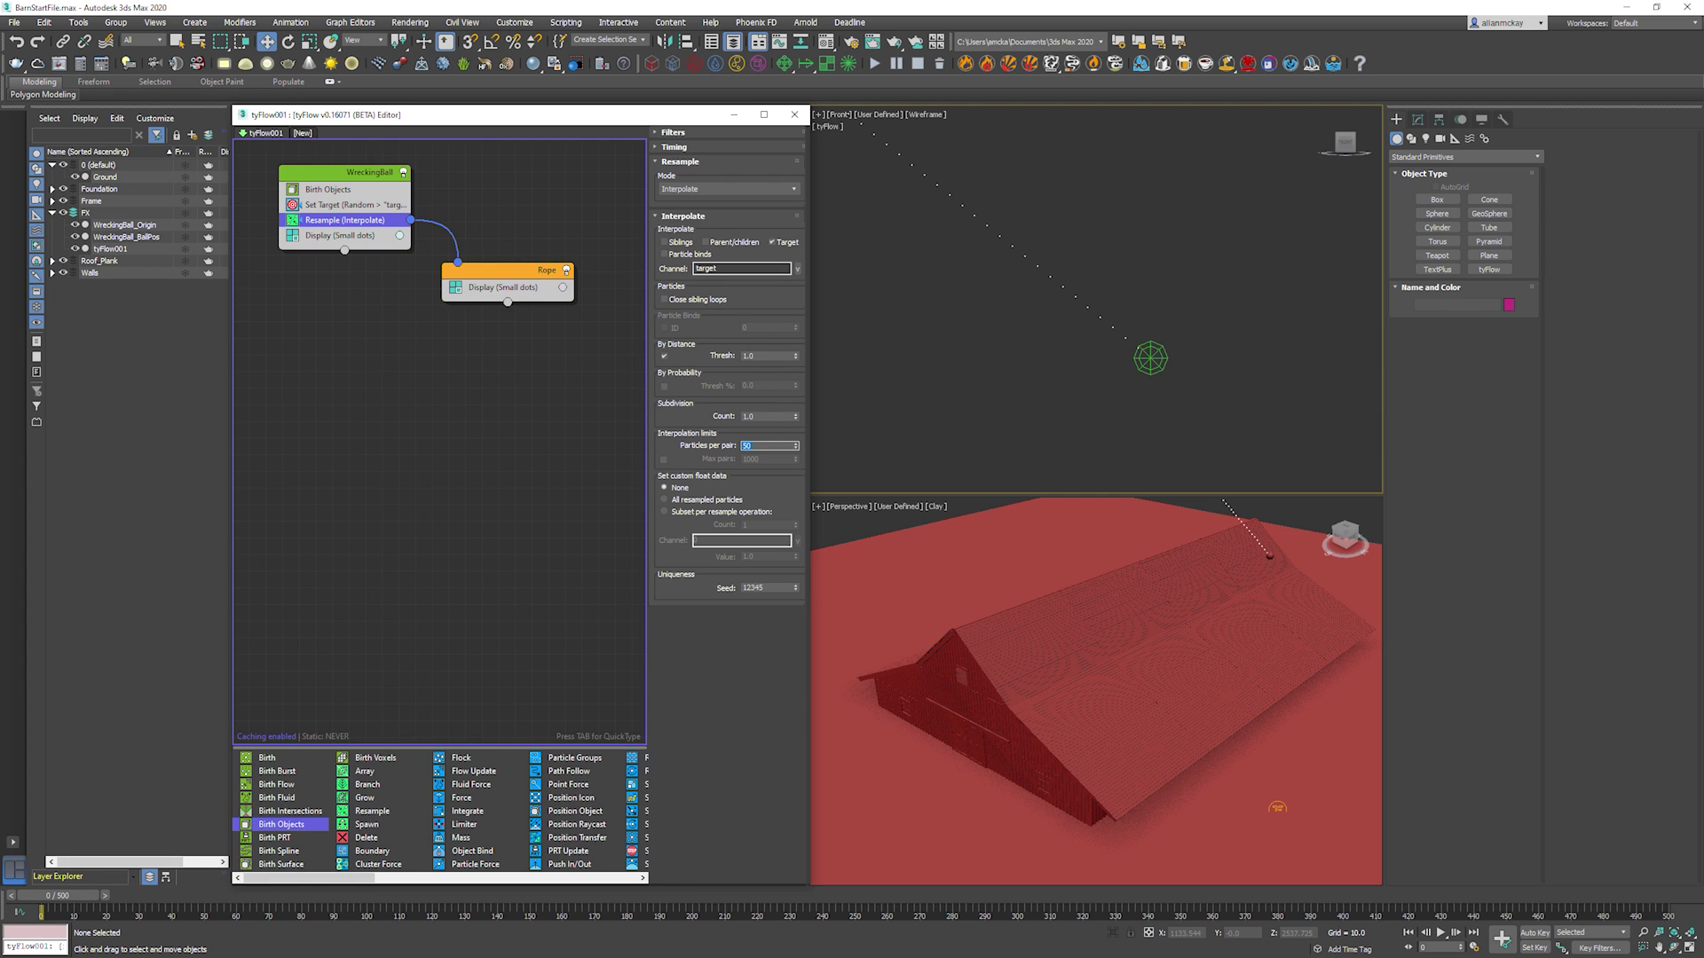
text(100)
key(Return)
drag(761, 356, 636, 350)
middle_drag(943, 240, 979, 315)
scroll(974, 274, down, 4)
middle_drag(932, 233, 1000, 252)
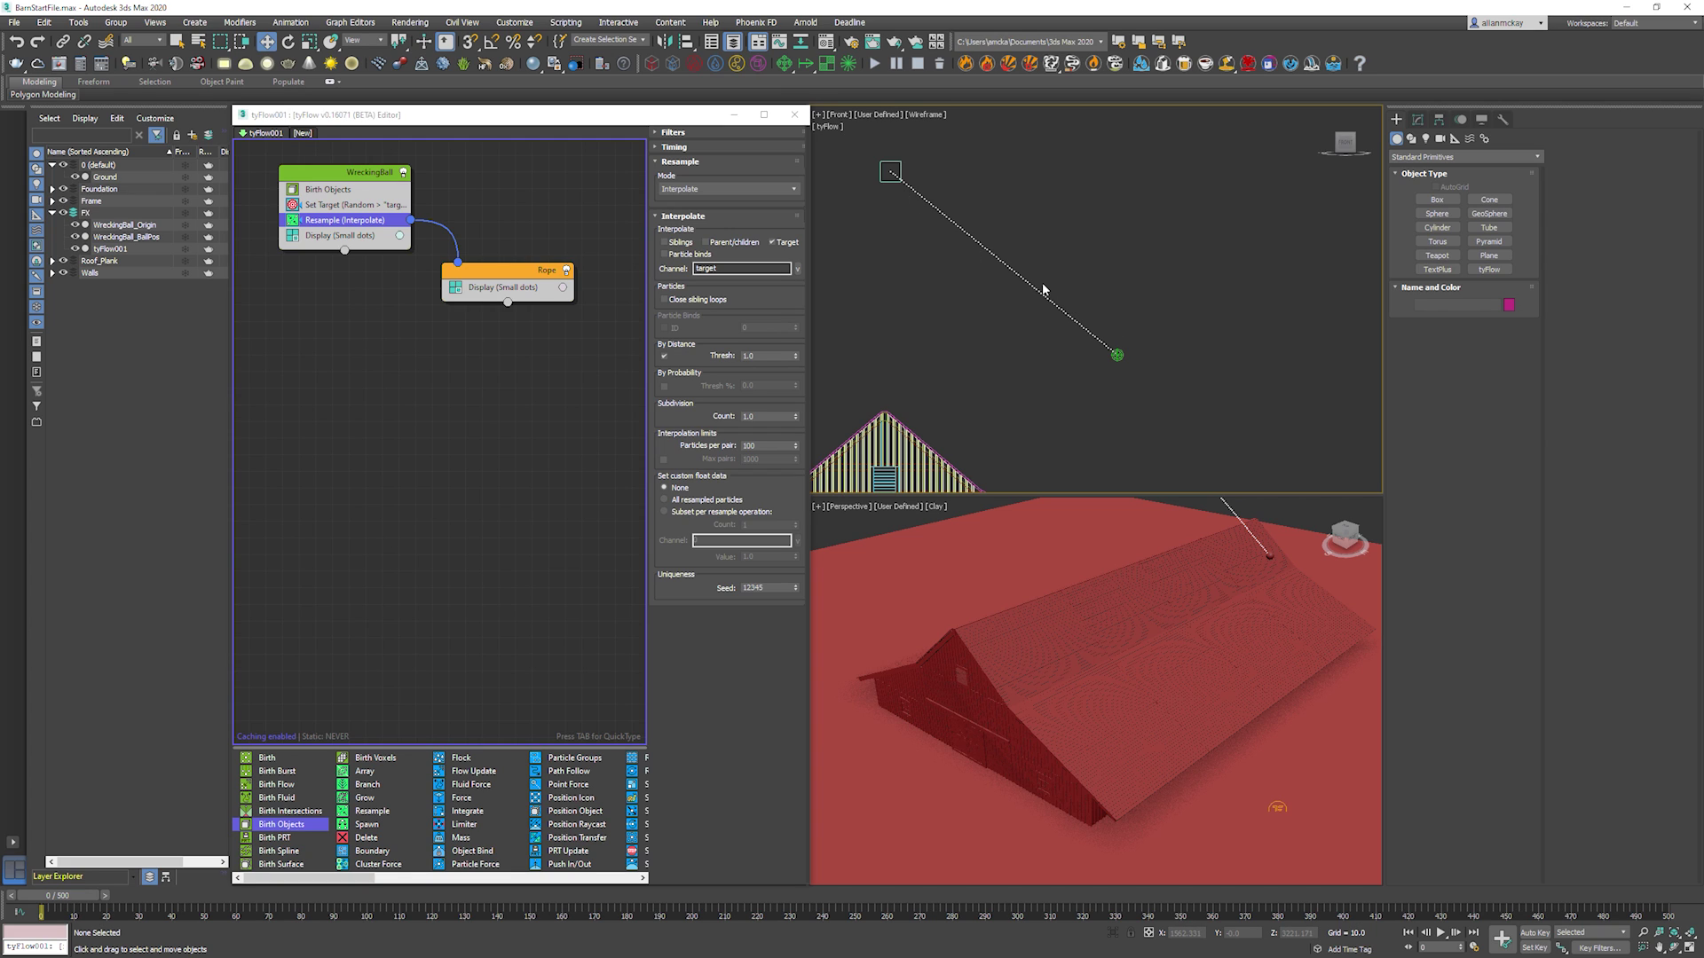
Add a Send Out operator at the end of the WreckingBall event and connect it to the Rope event.
mouse_move(504, 276)
mouse_down()
mouse_move(543, 281)
mouse_move(532, 269)
mouse_up()
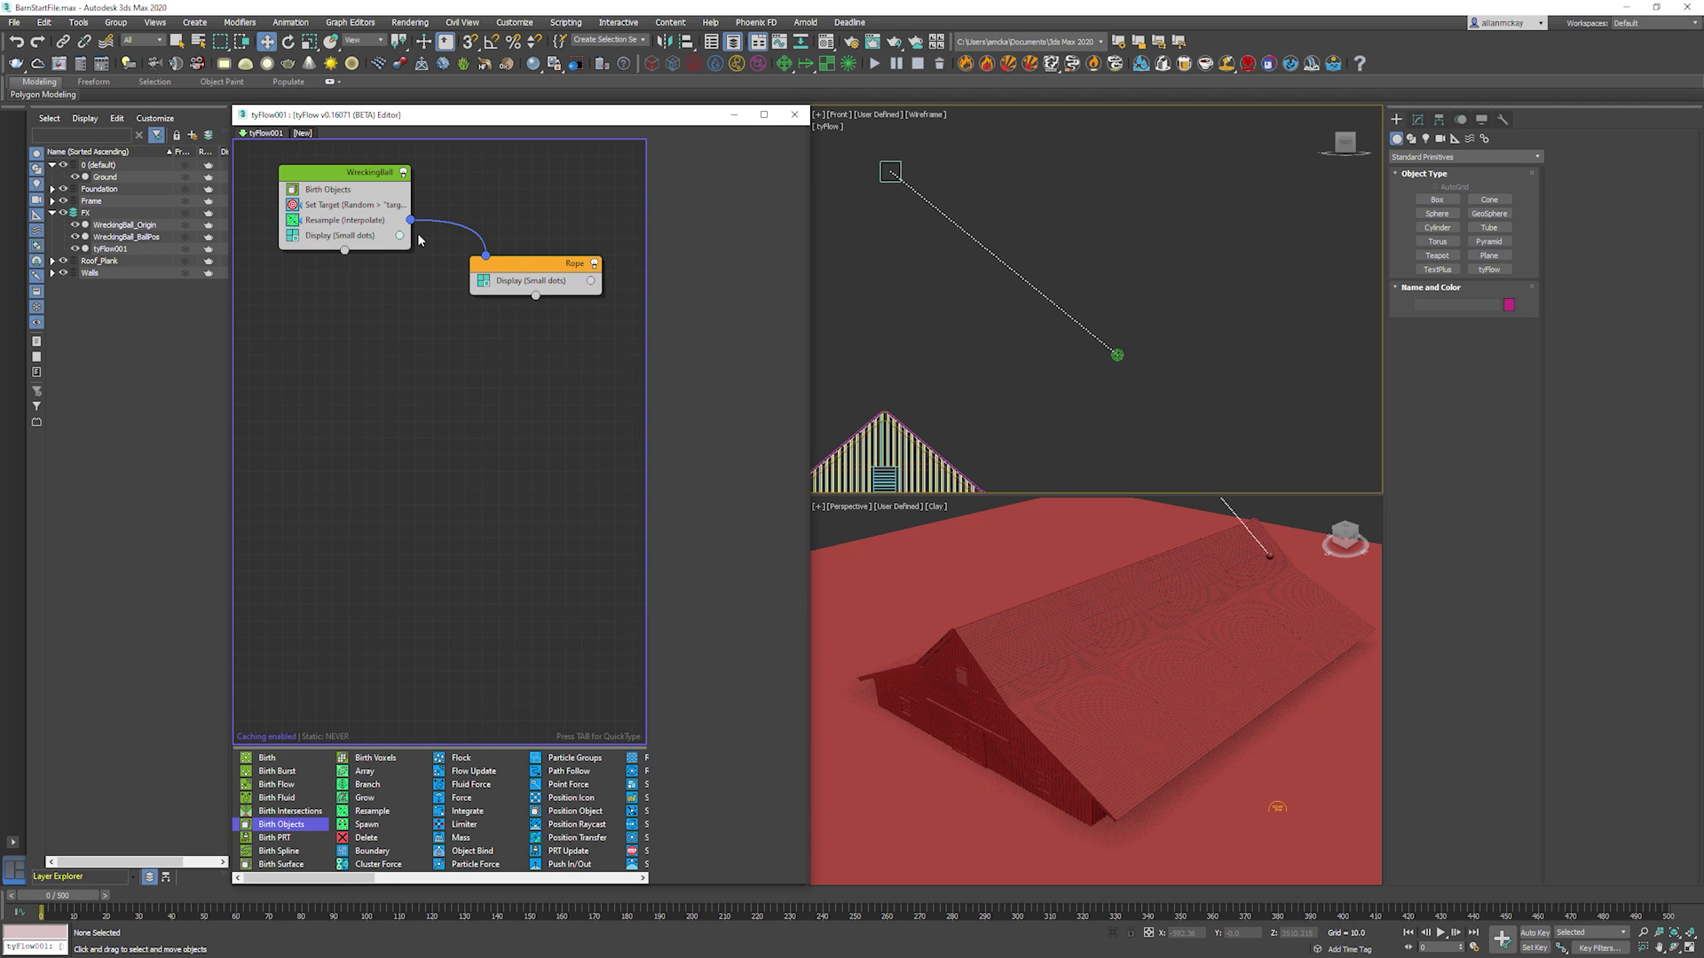
click(380, 237)
click(387, 285)
double_click(353, 175)
text(send)
key(Return)
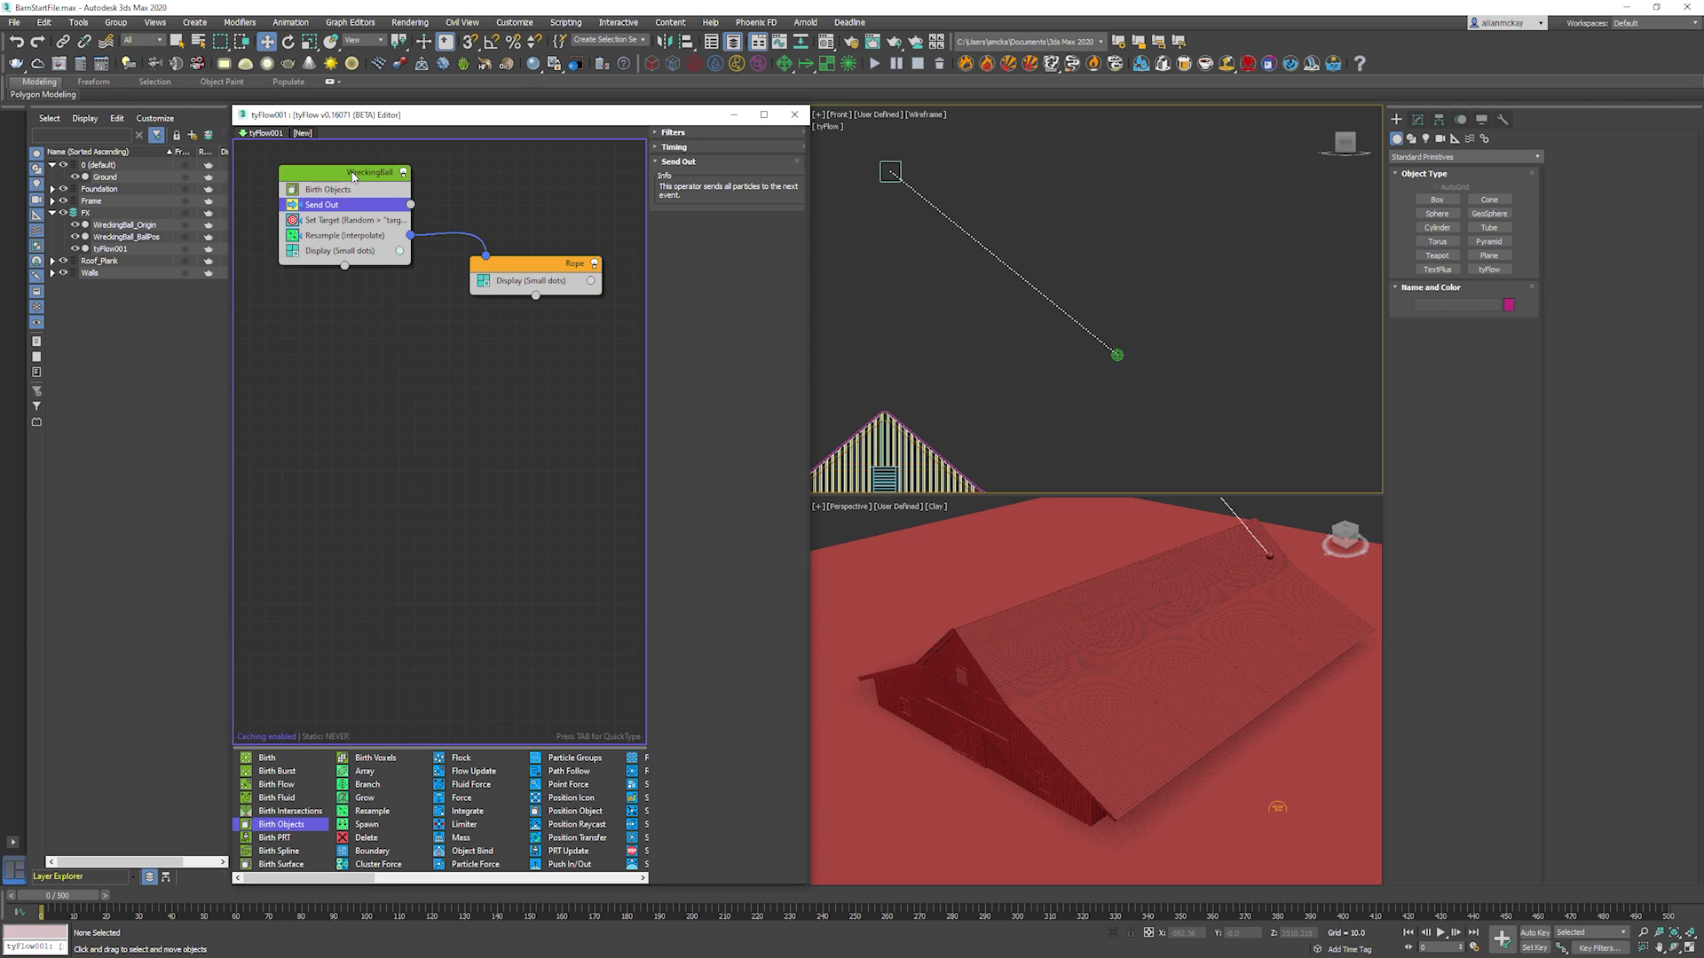
drag(350, 210, 487, 279)
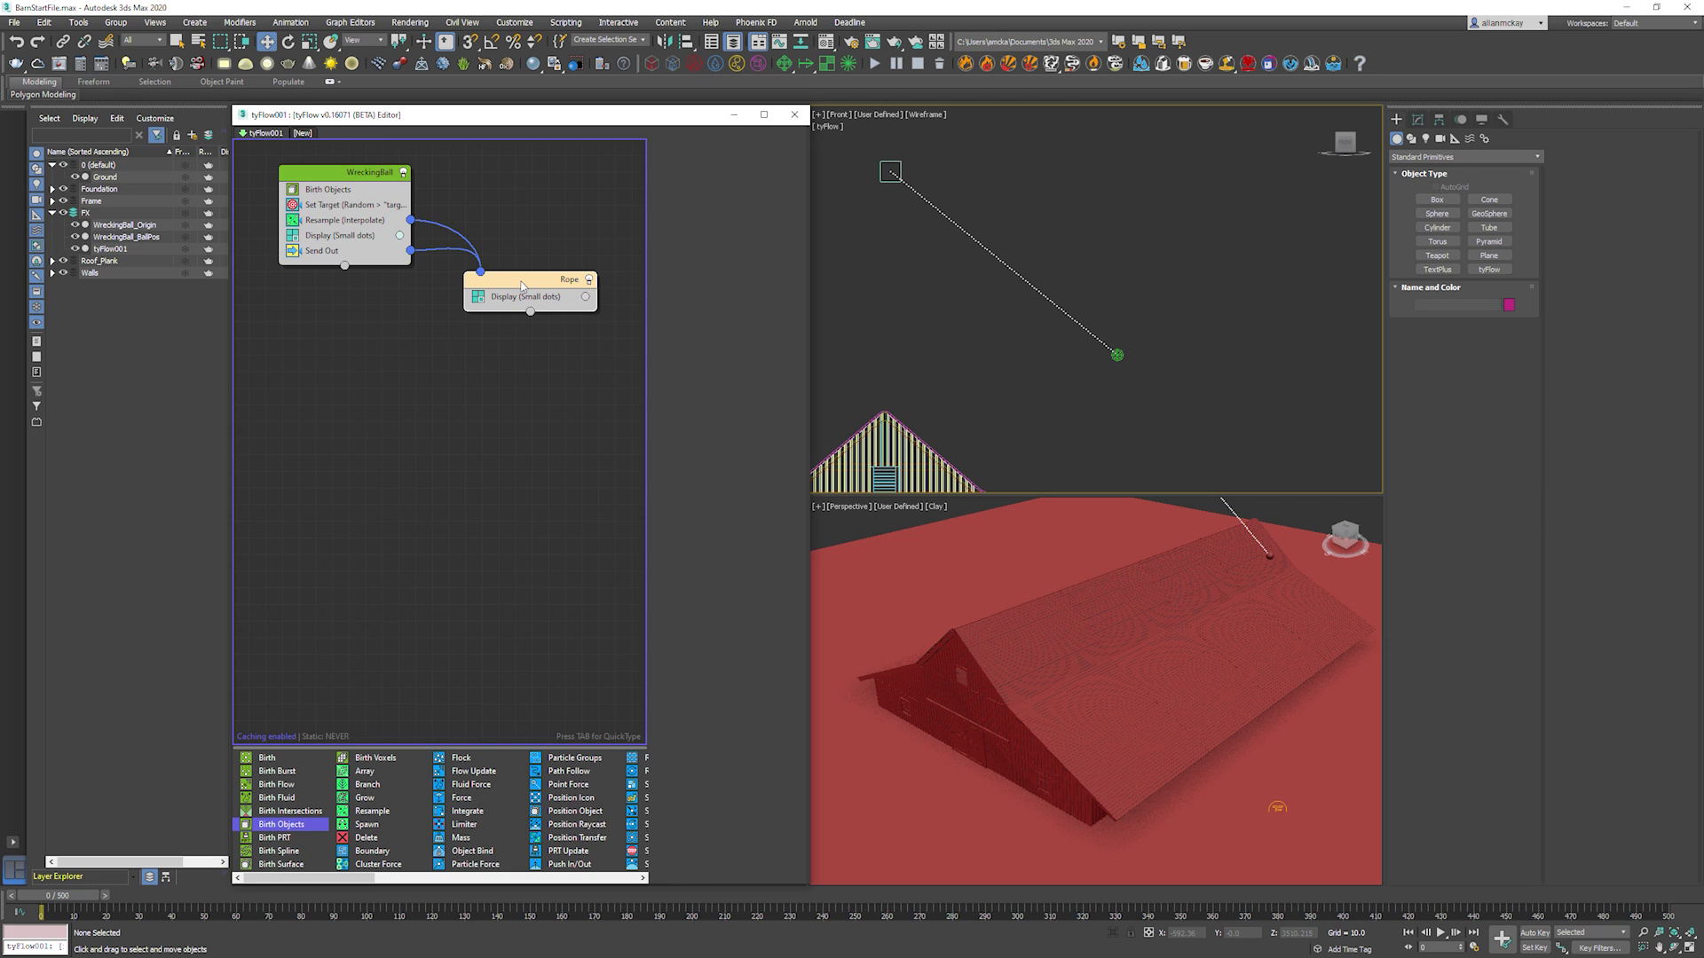
drag(523, 285, 523, 301)
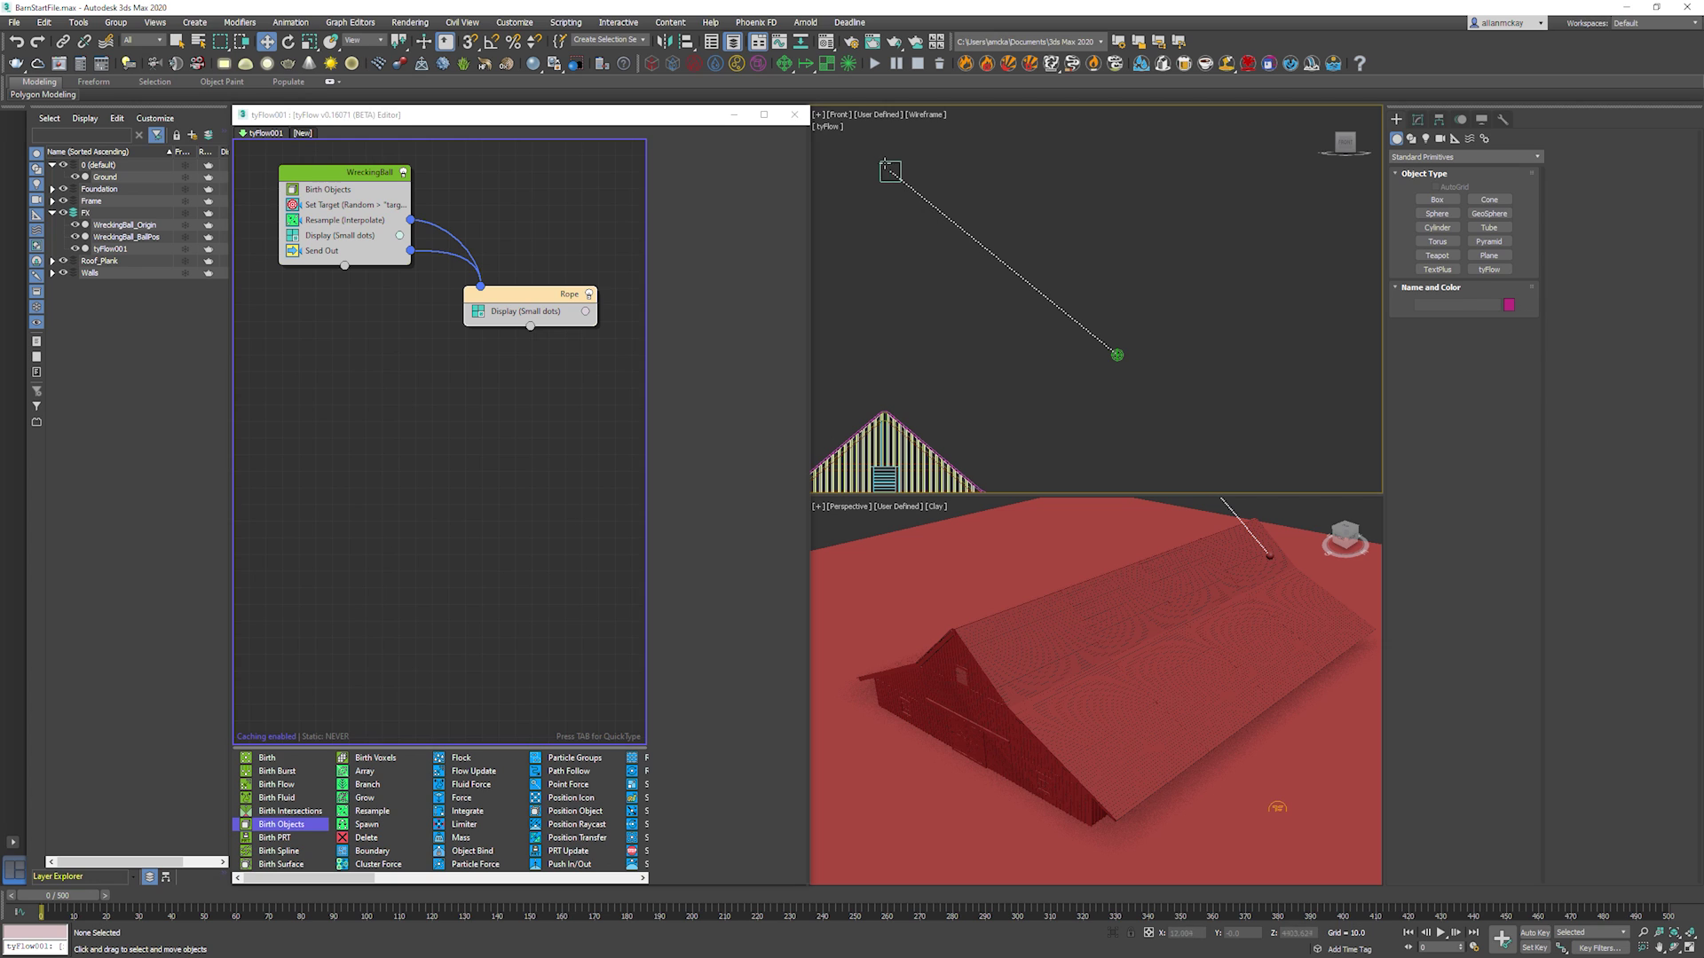
click(1119, 356)
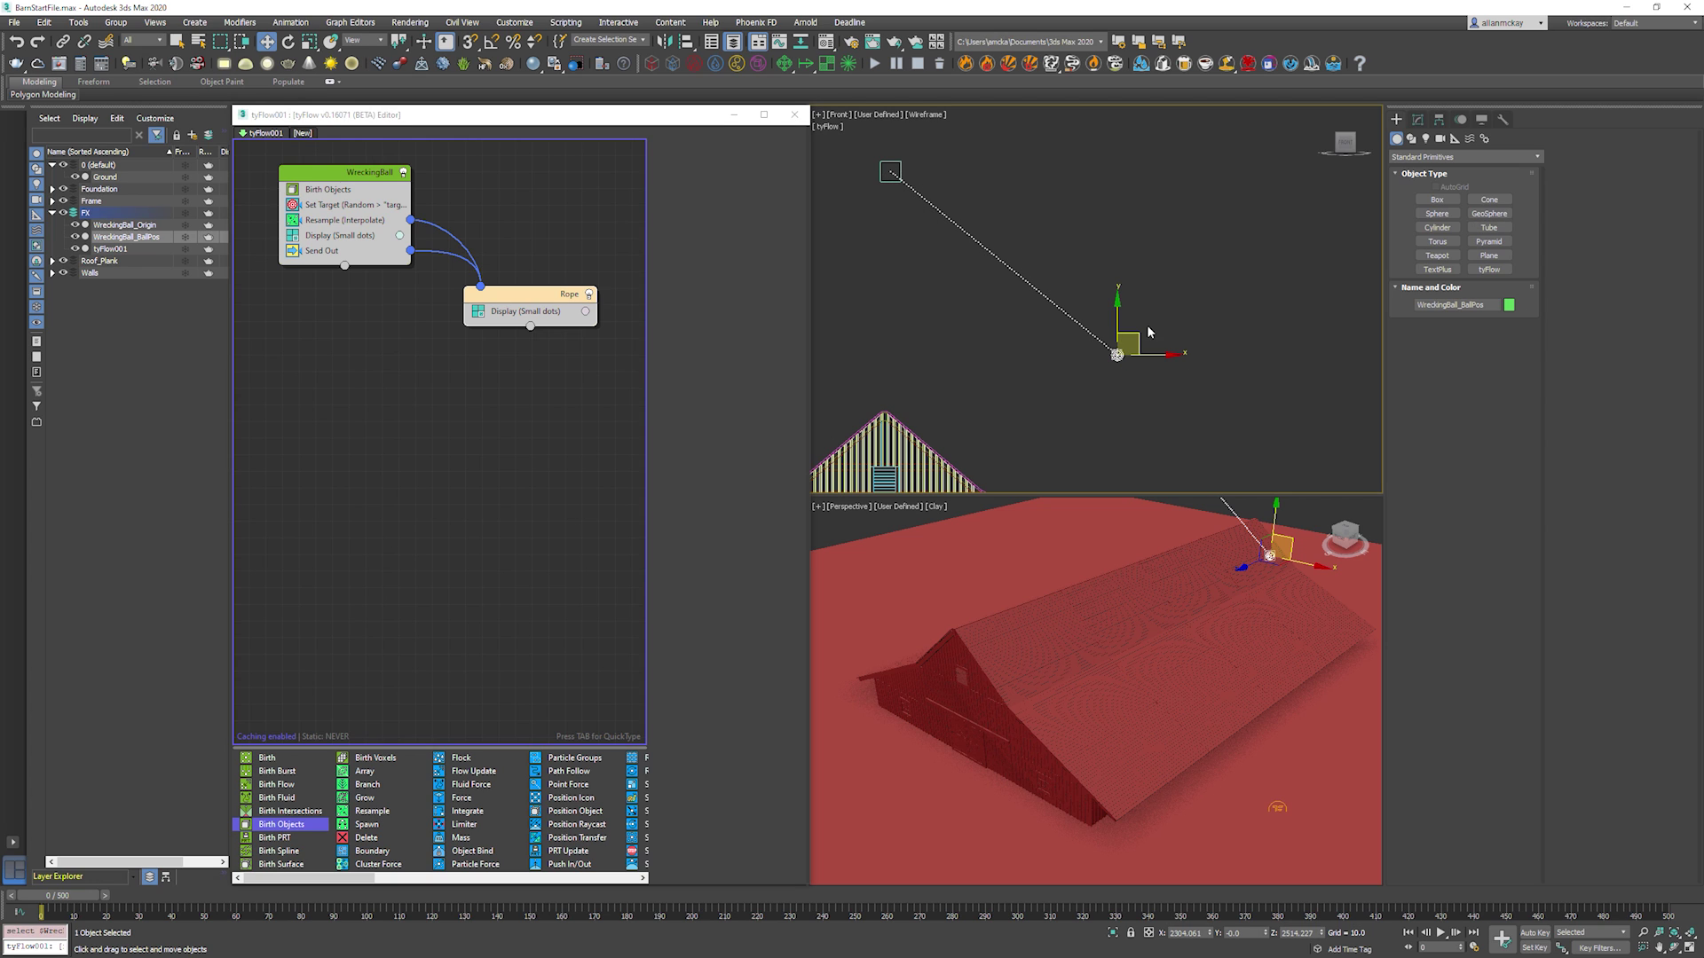
drag(1100, 348, 963, 342)
right_click(963, 341)
click(890, 168)
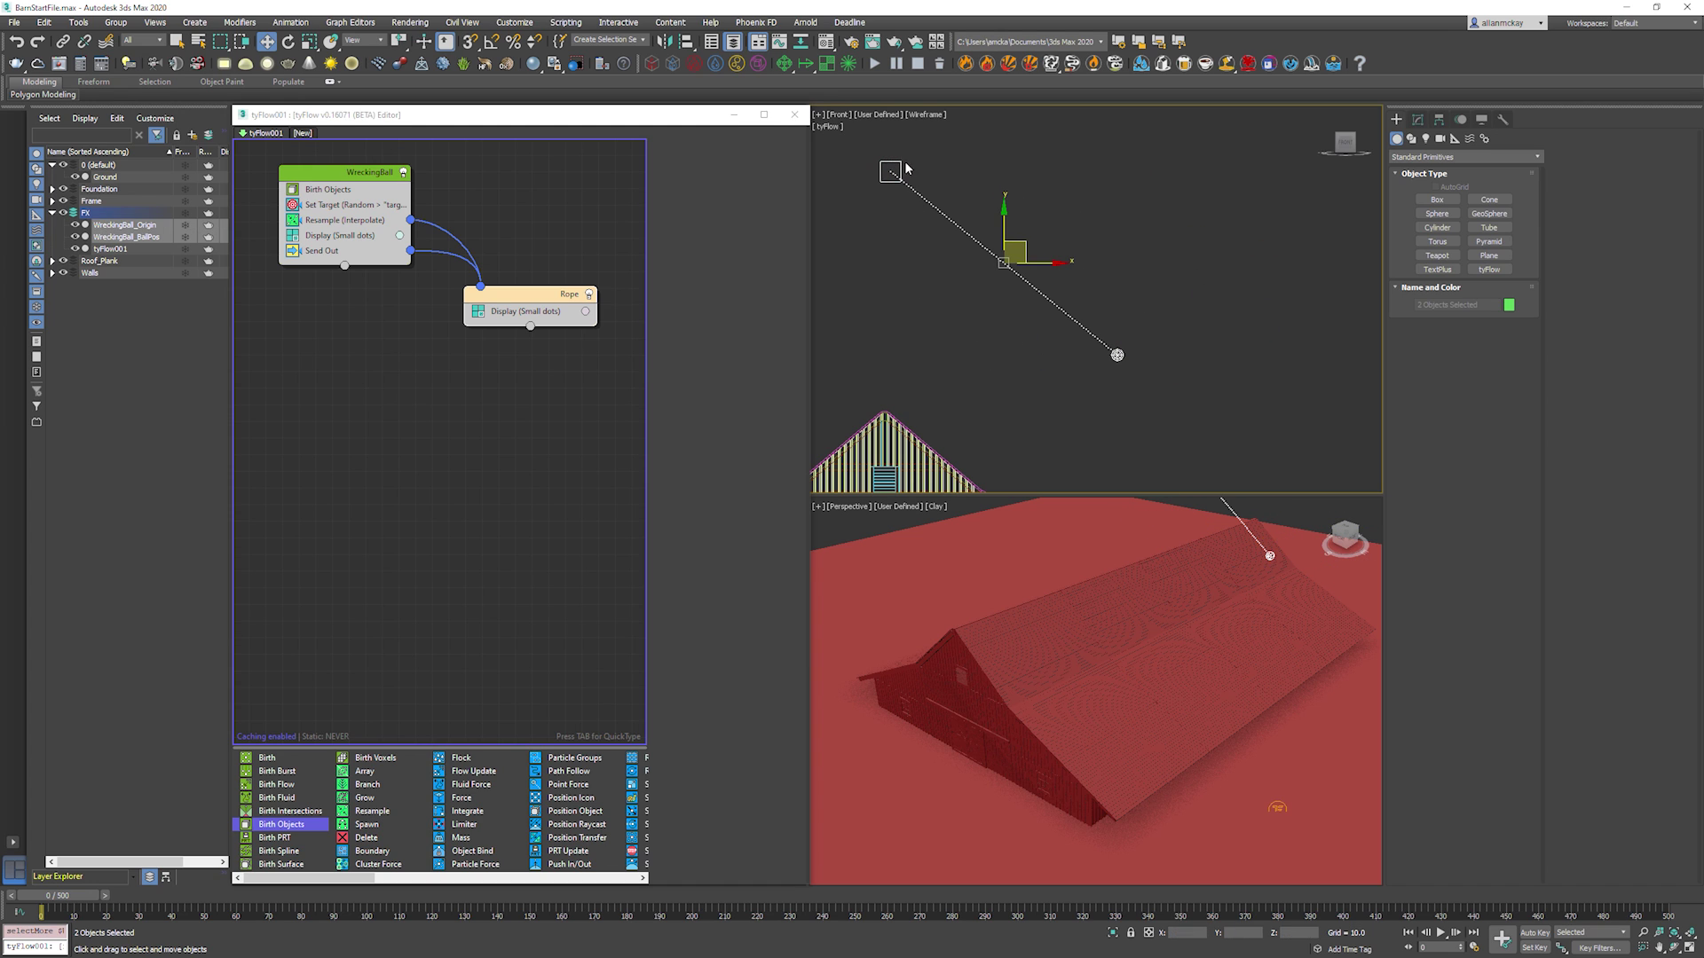
drag(890, 168, 1278, 221)
right_click(1049, 235)
ctrl+click(1119, 355)
right_click(1104, 239)
click(1114, 231)
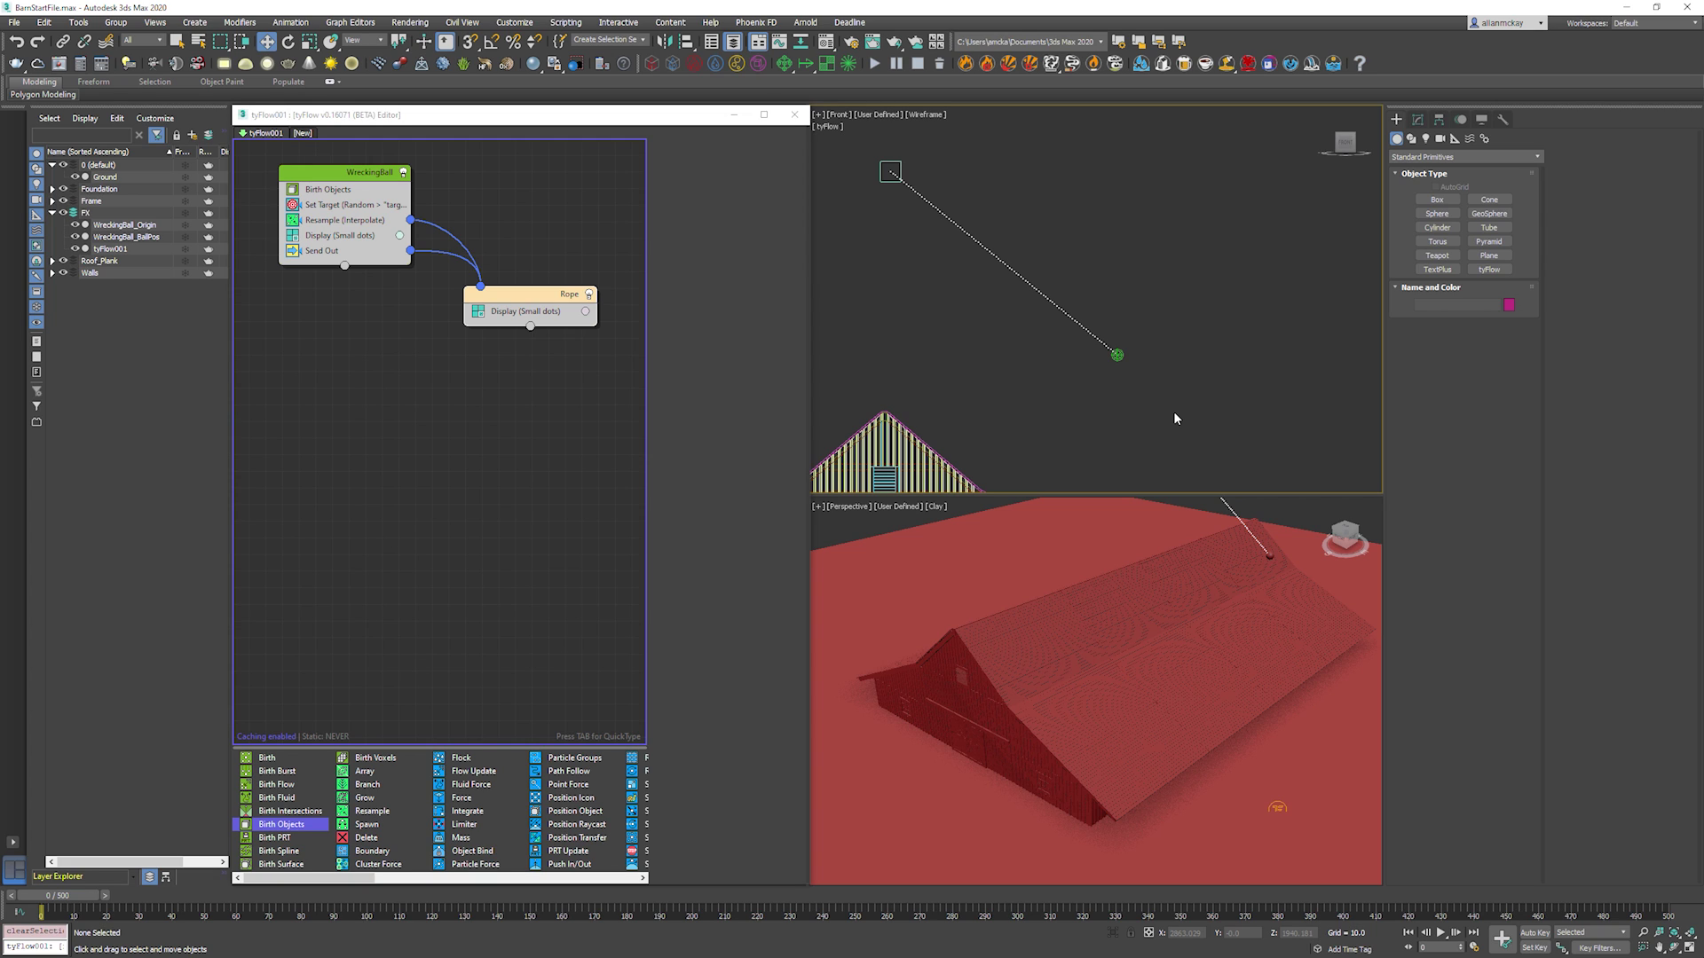
middle_drag(1186, 573, 1120, 613)
click(1054, 440)
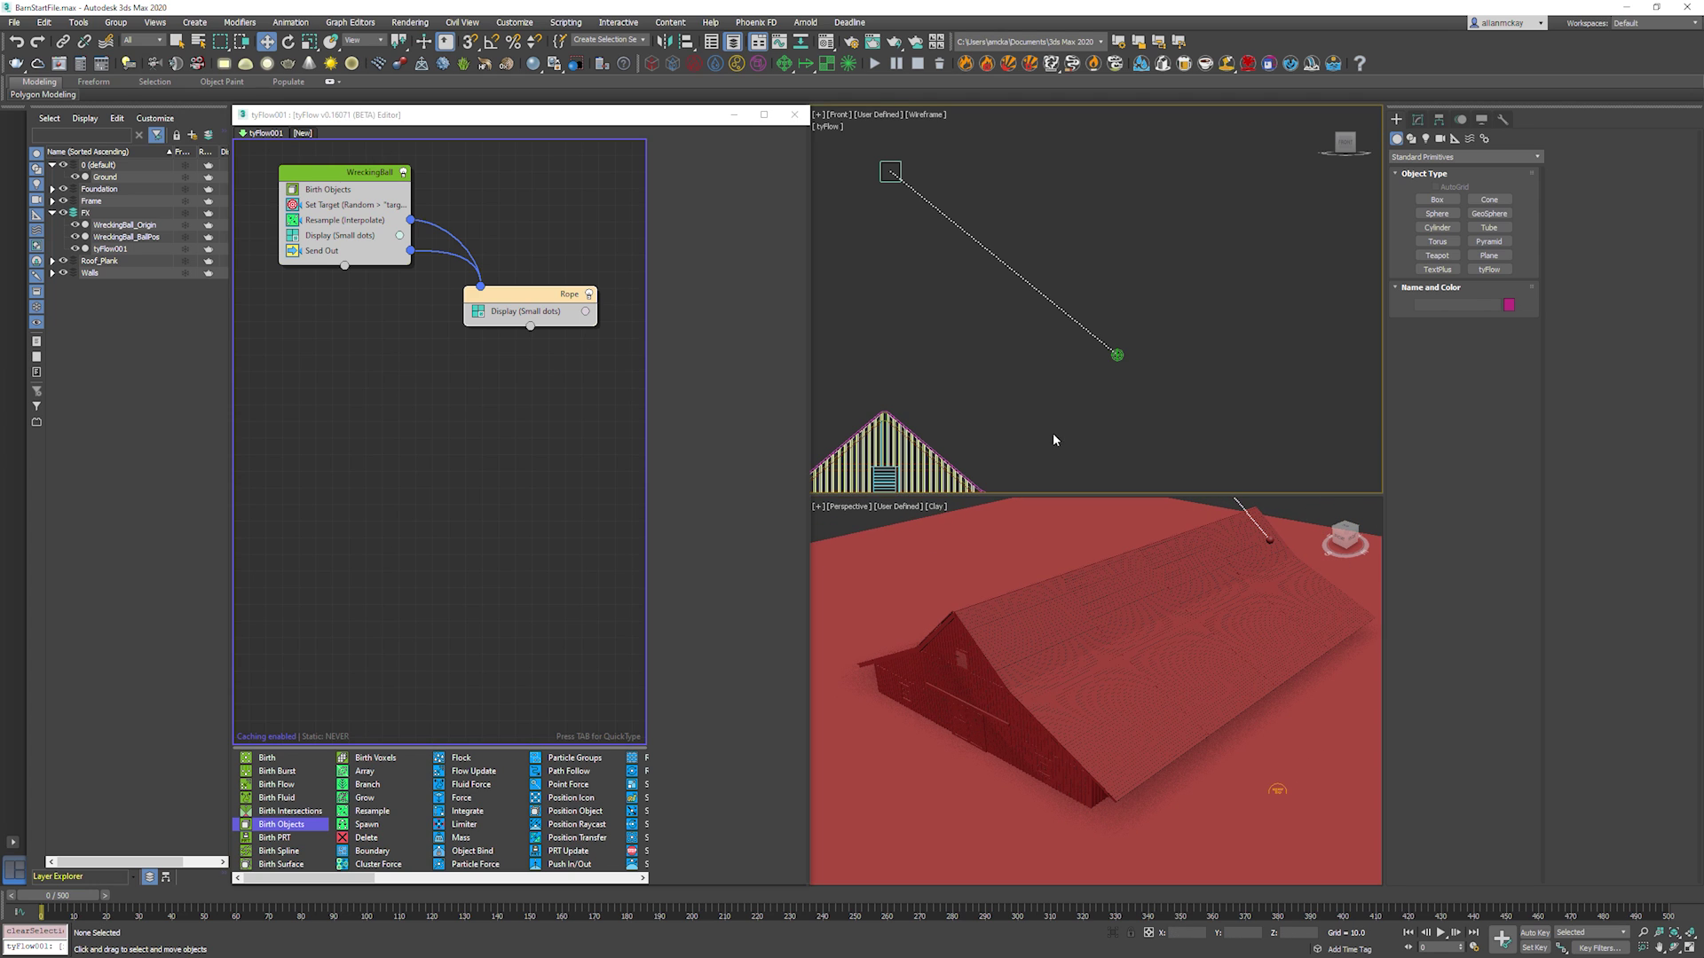
Add a Shape operator to the Rope event above its Display operator.
drag(530, 298, 508, 307)
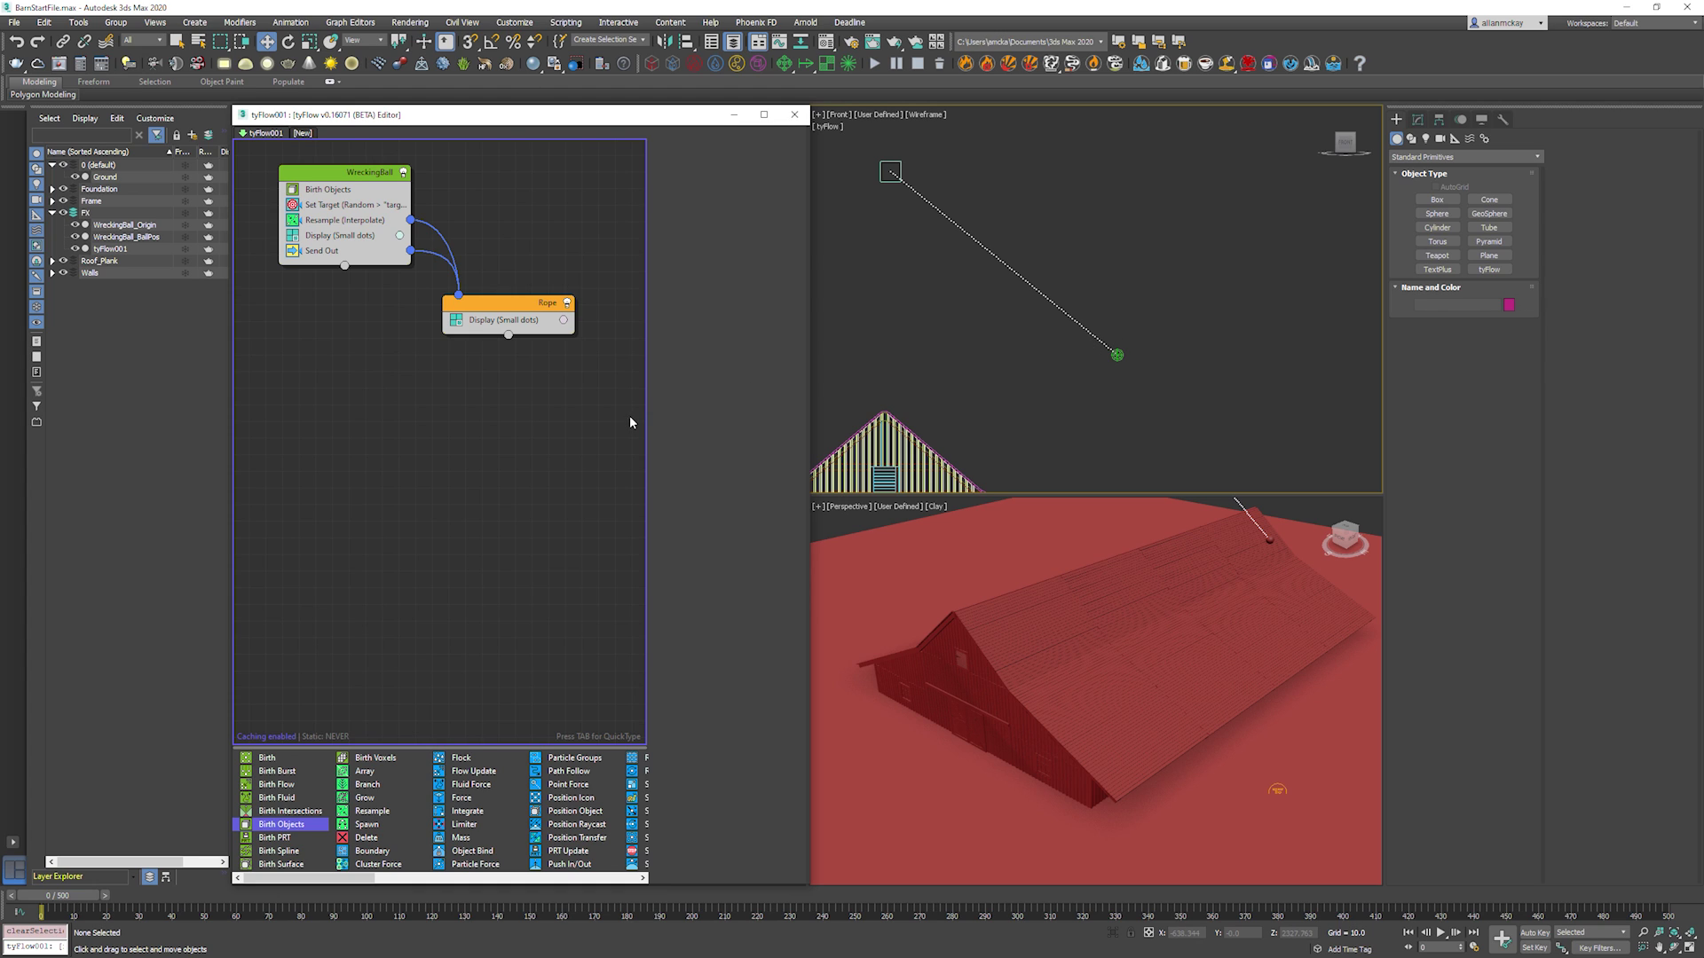
click(502, 320)
click(514, 303)
key(Tab)
text(shap)
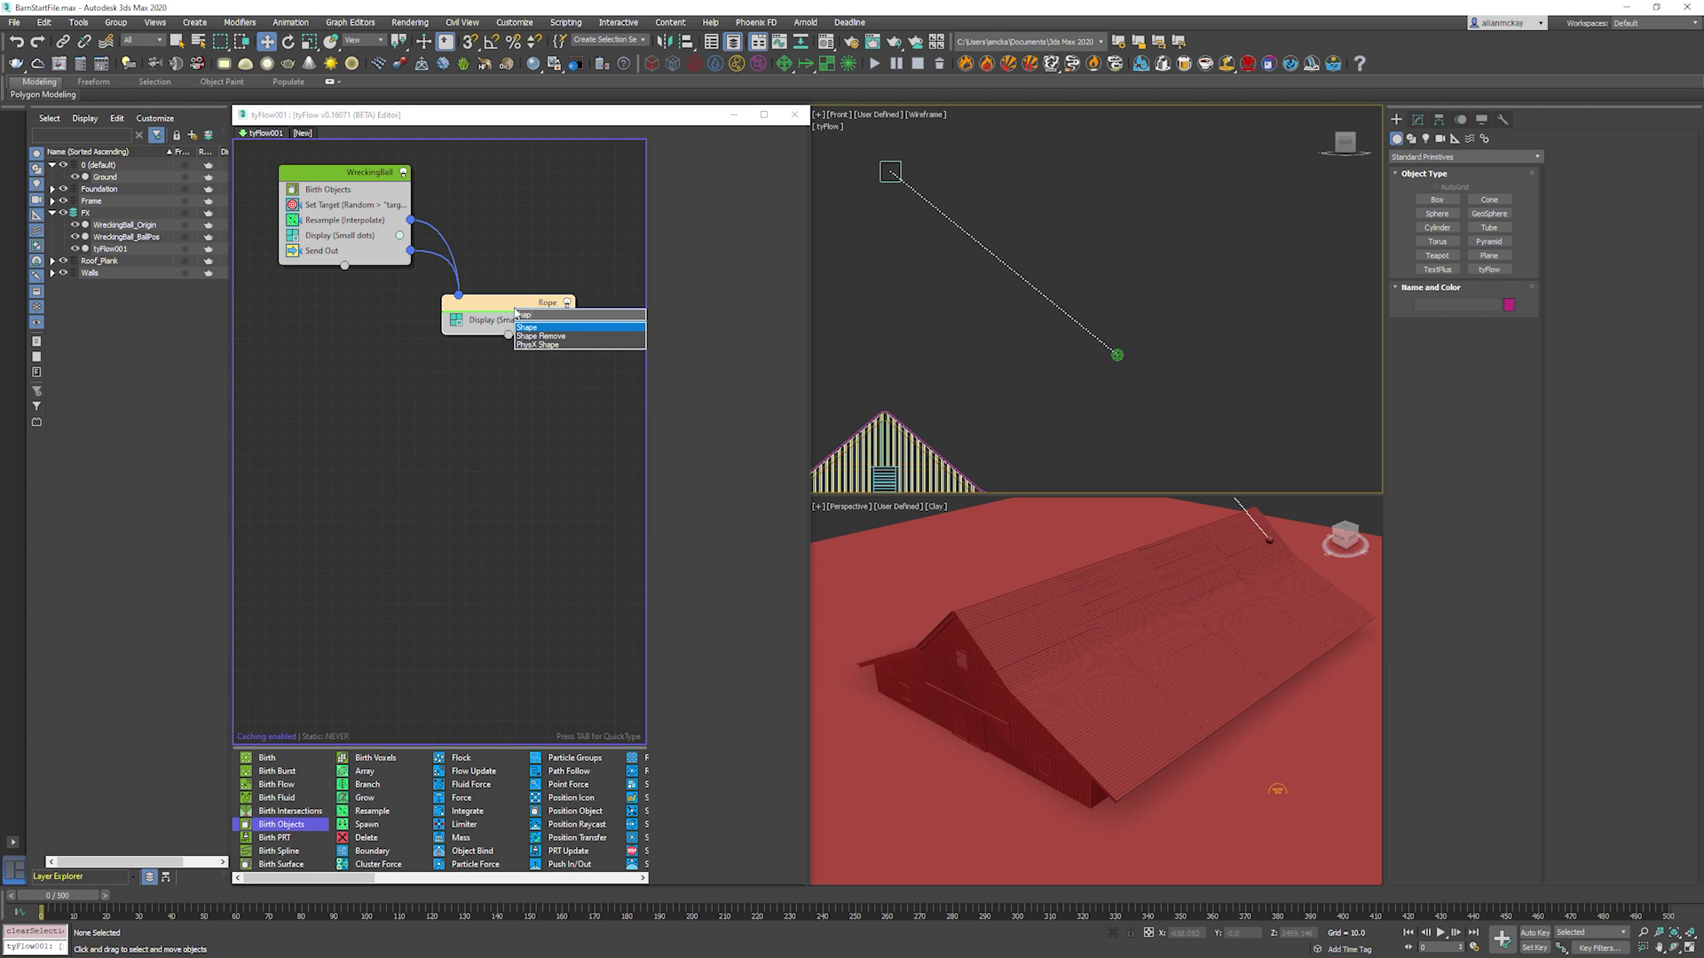
key(Return)
Set the Shape operator's 3D mesh type to Geosphere (LowRes) and enable scaling at 150000%.
click(666, 485)
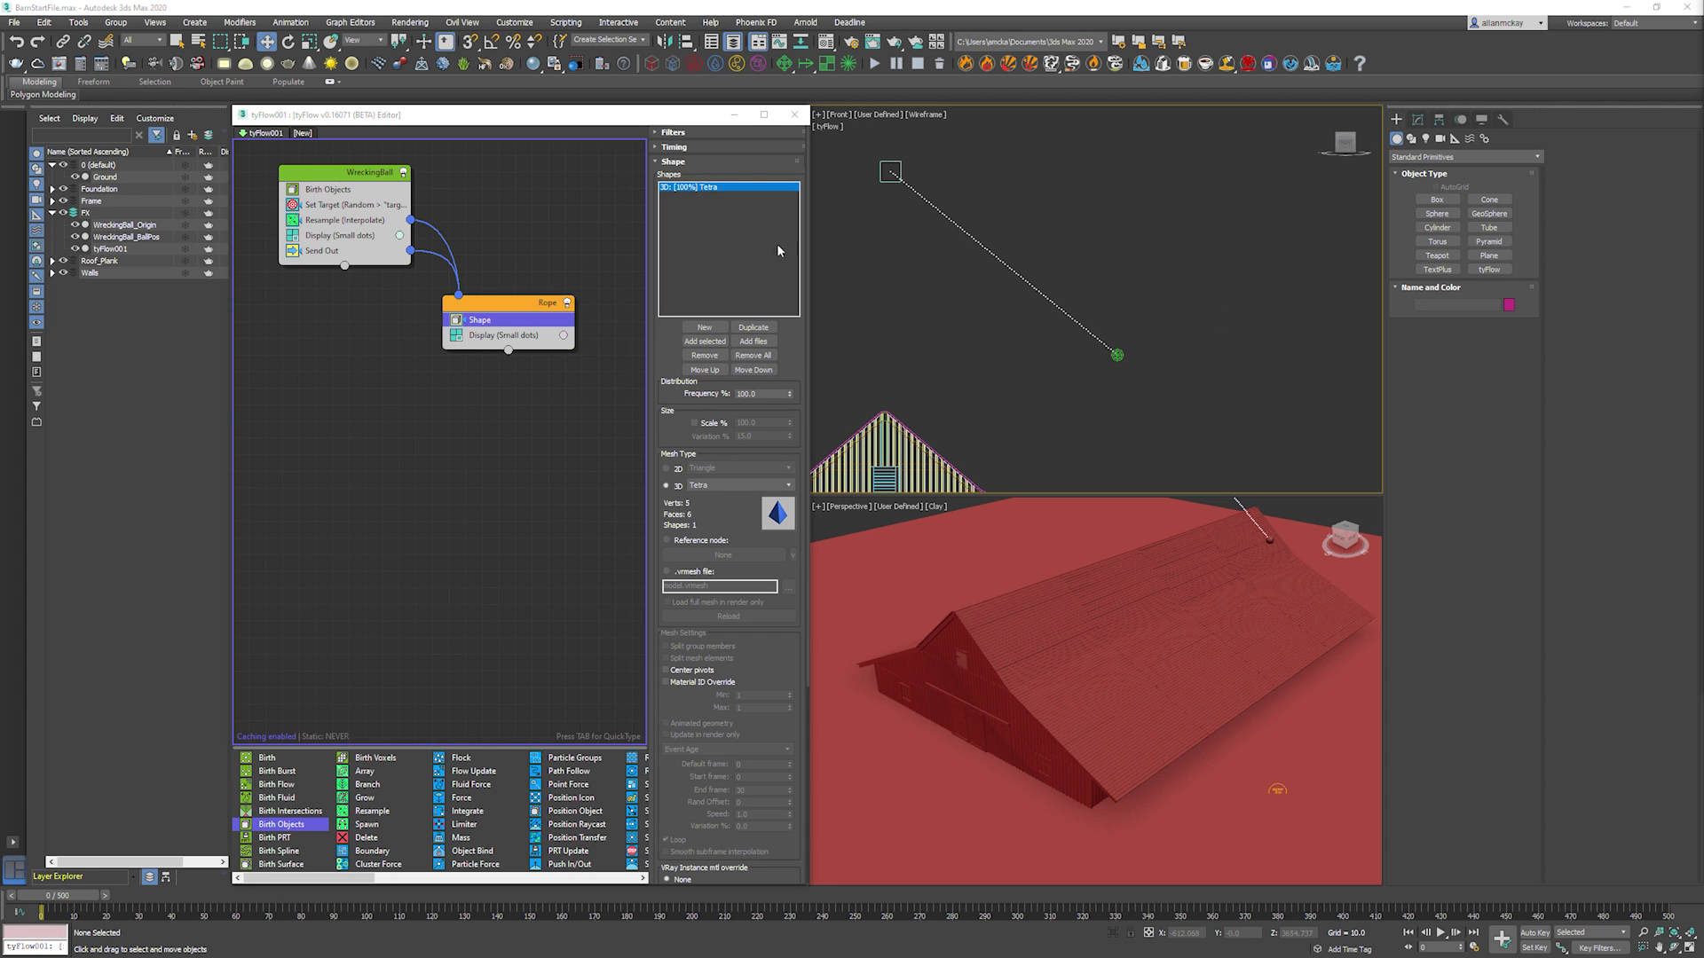
click(726, 486)
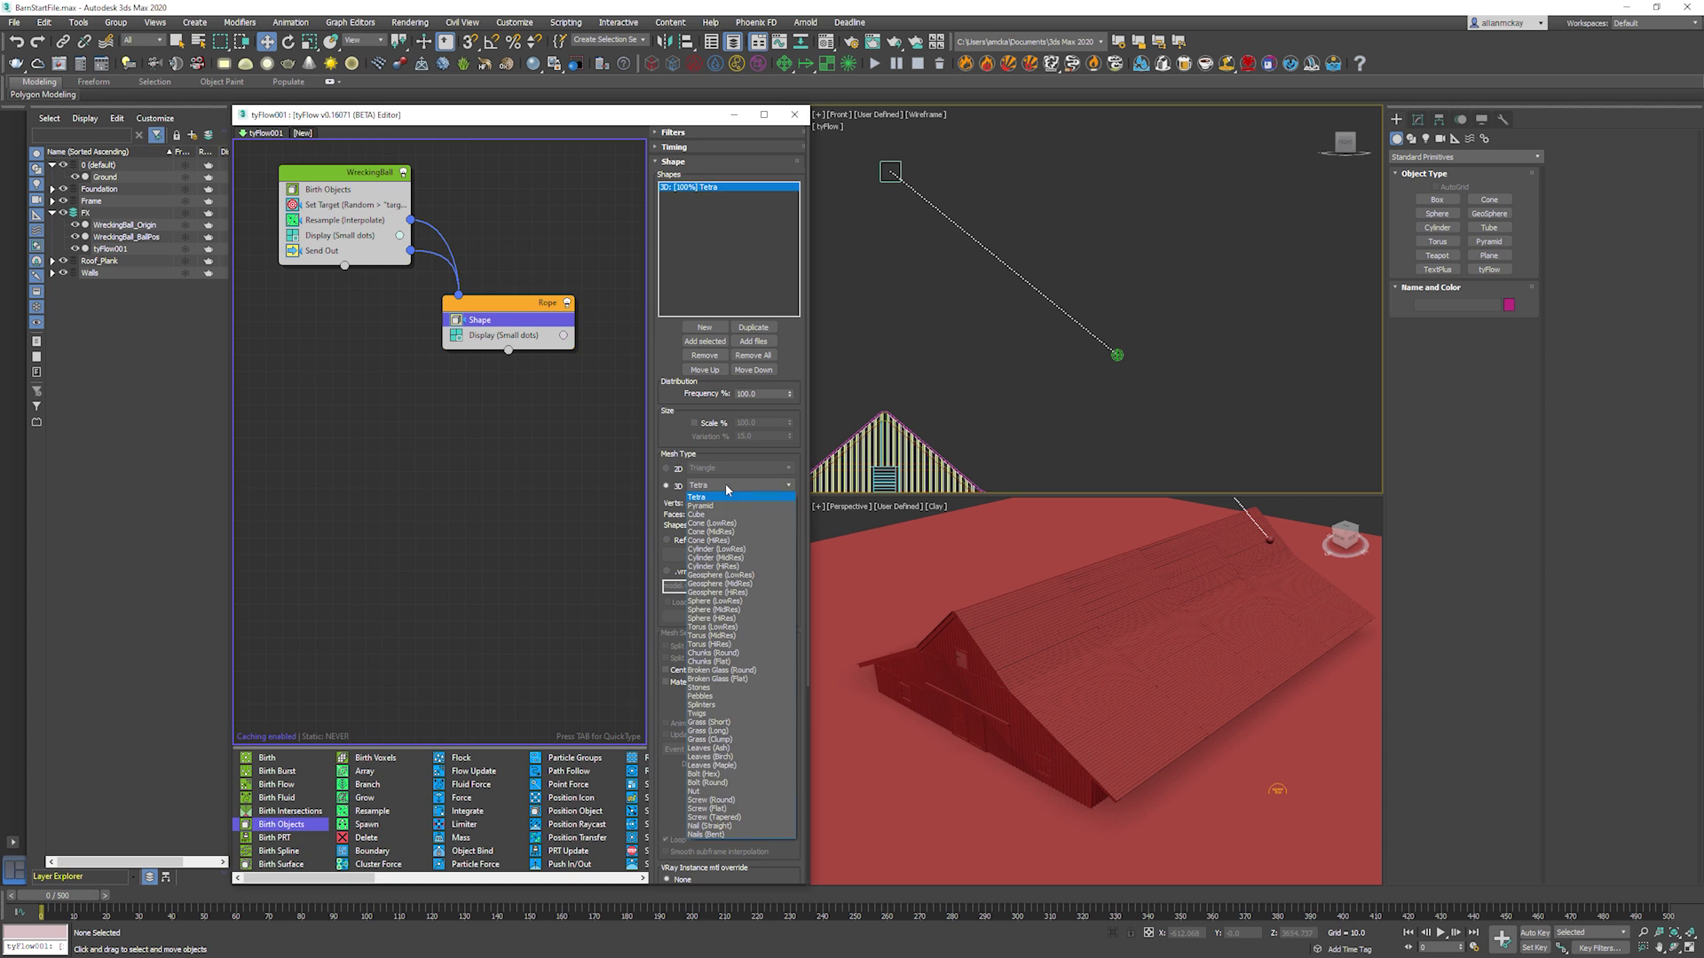
click(735, 575)
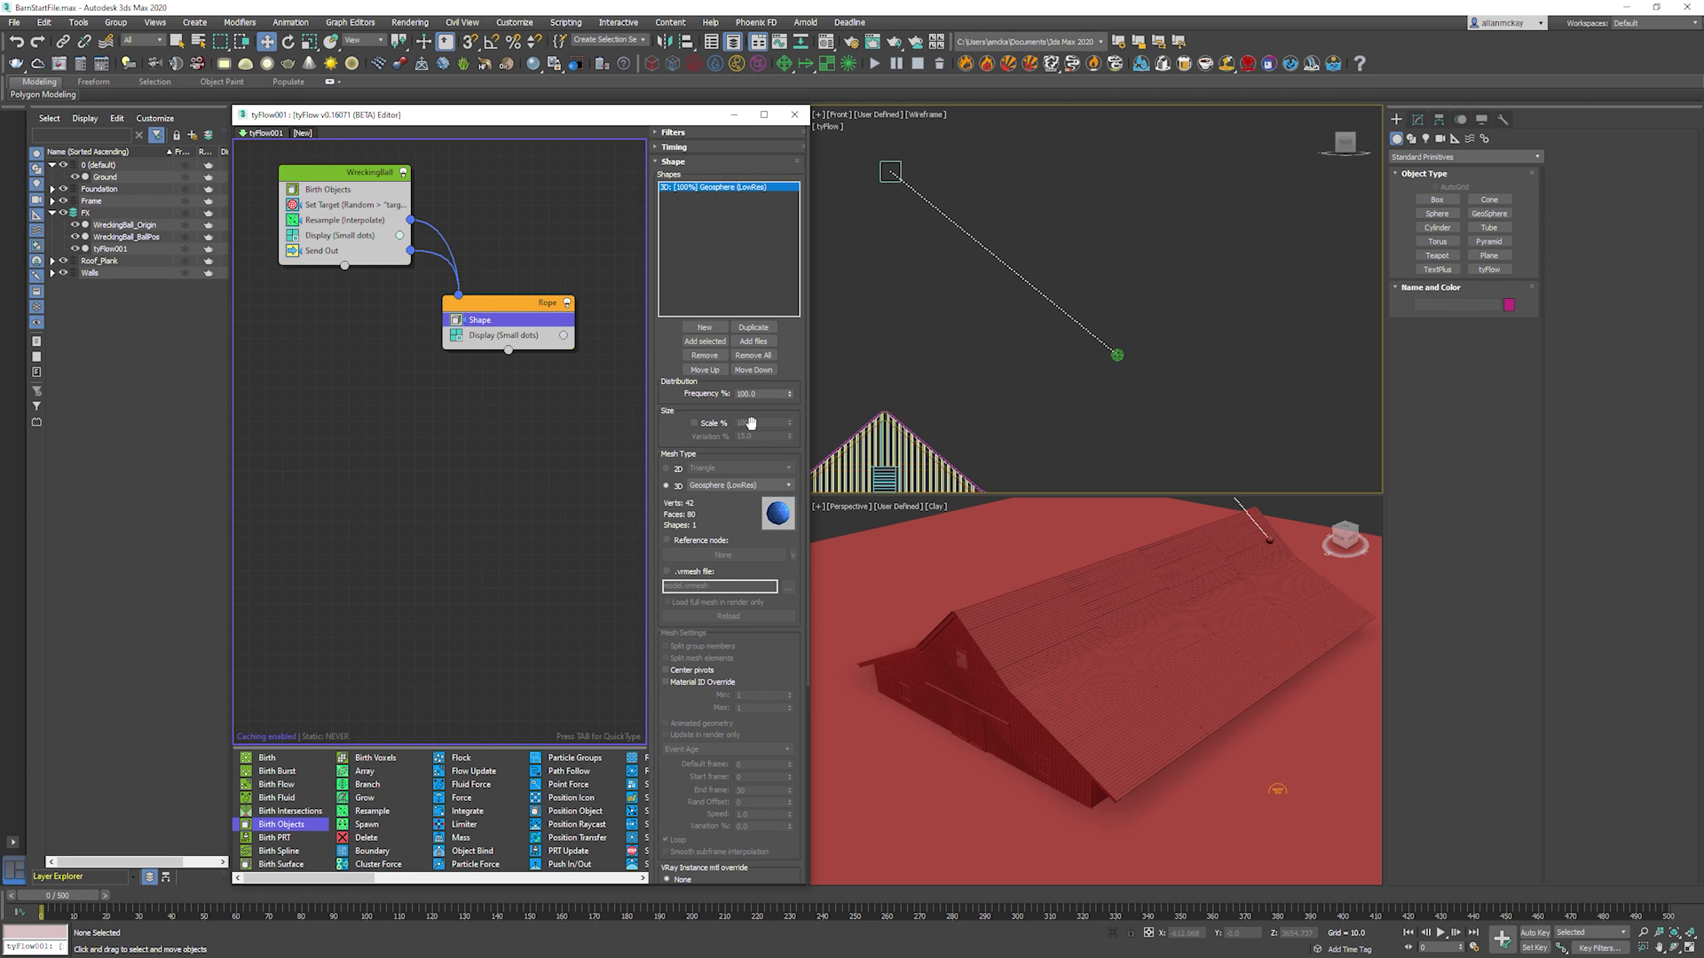
click(710, 423)
double_click(764, 423)
text(150000)
key(Return)
click(946, 367)
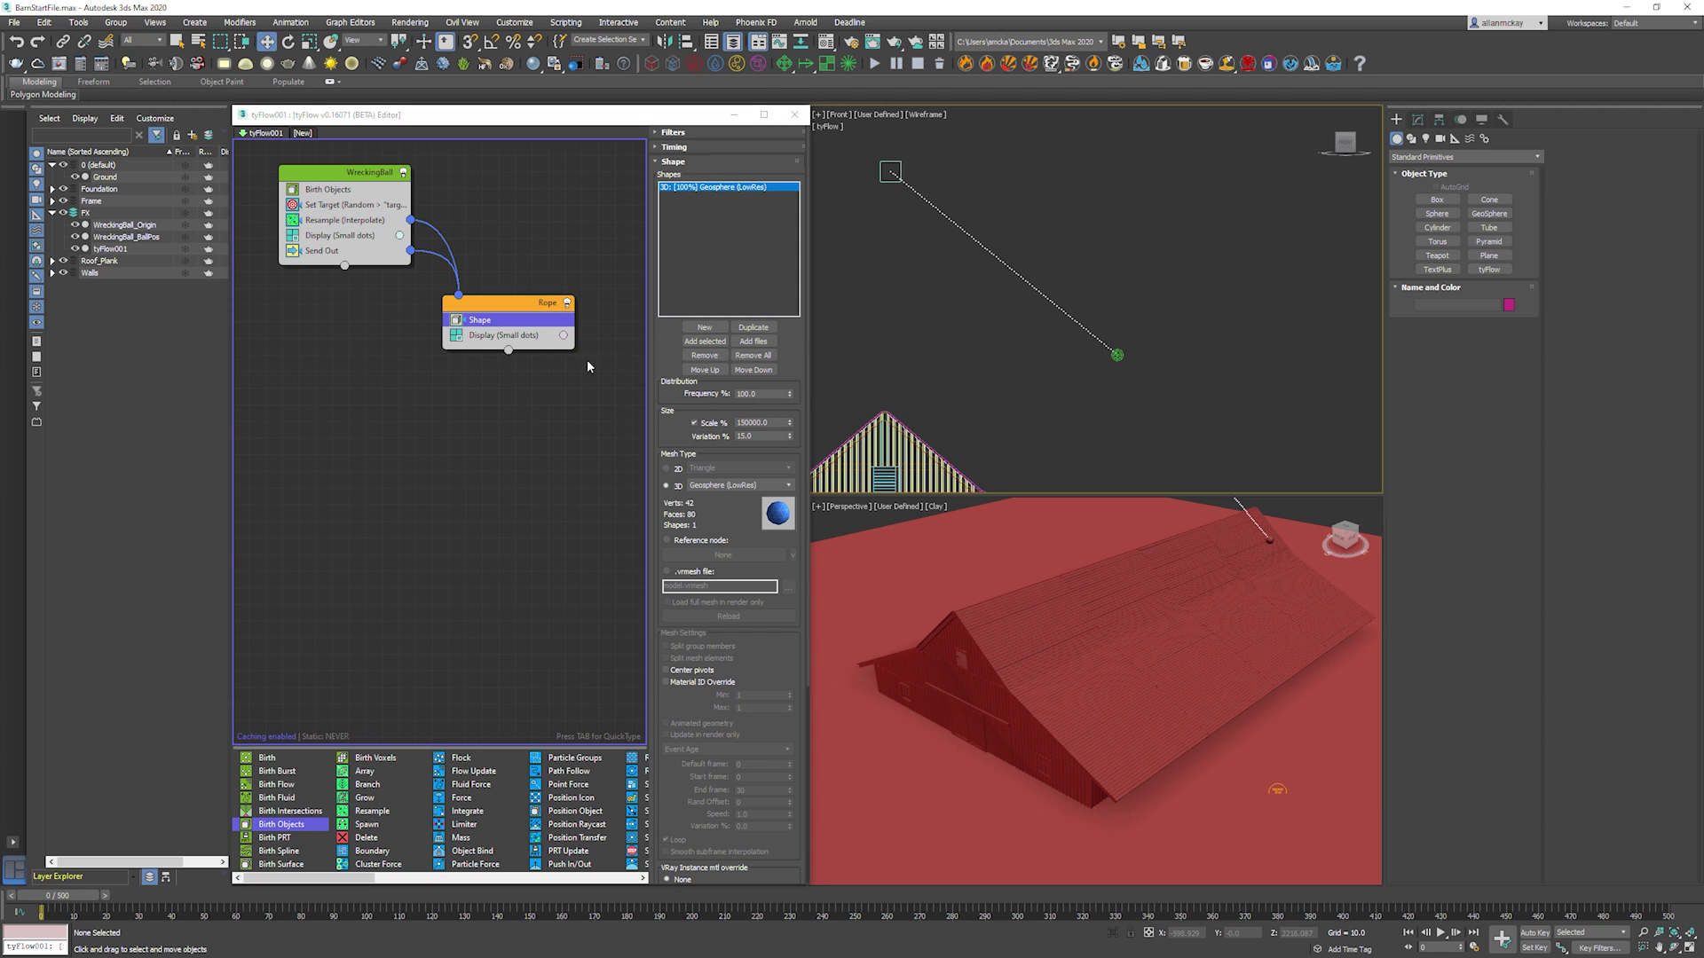
Set the Rope event's Display type to Geometry.
click(493, 339)
click(728, 159)
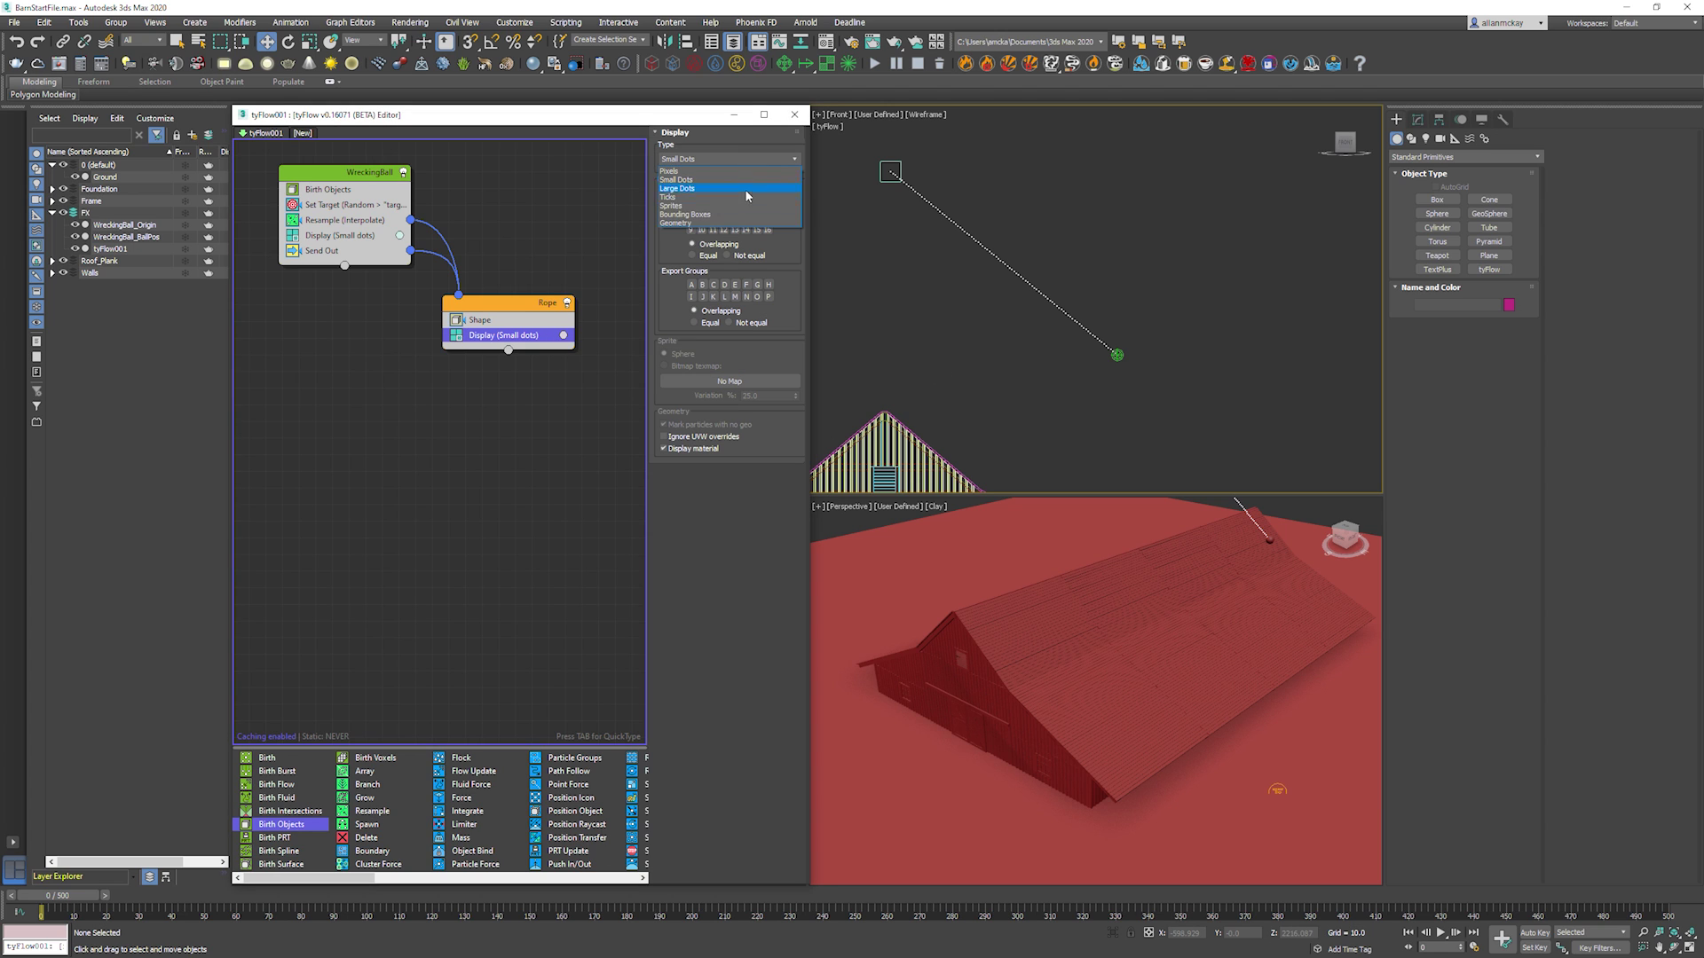
click(683, 223)
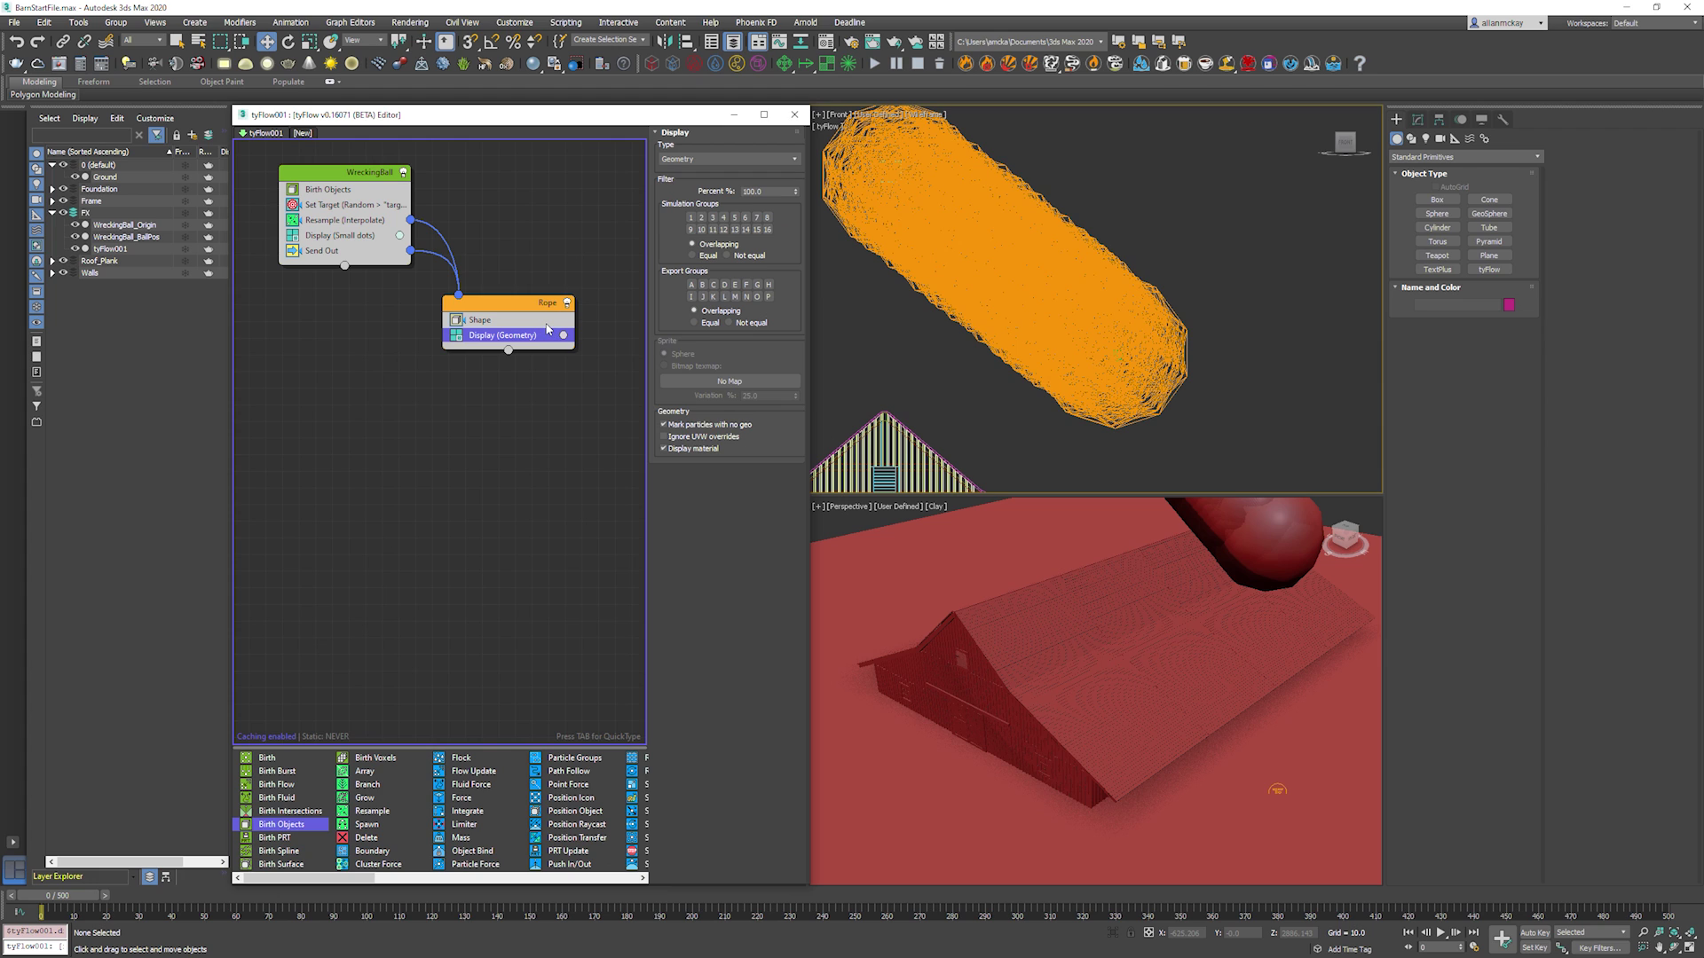
Reduce the scale of the Rope event's Shape operator to 15000% and finally to 5000%.
click(547, 321)
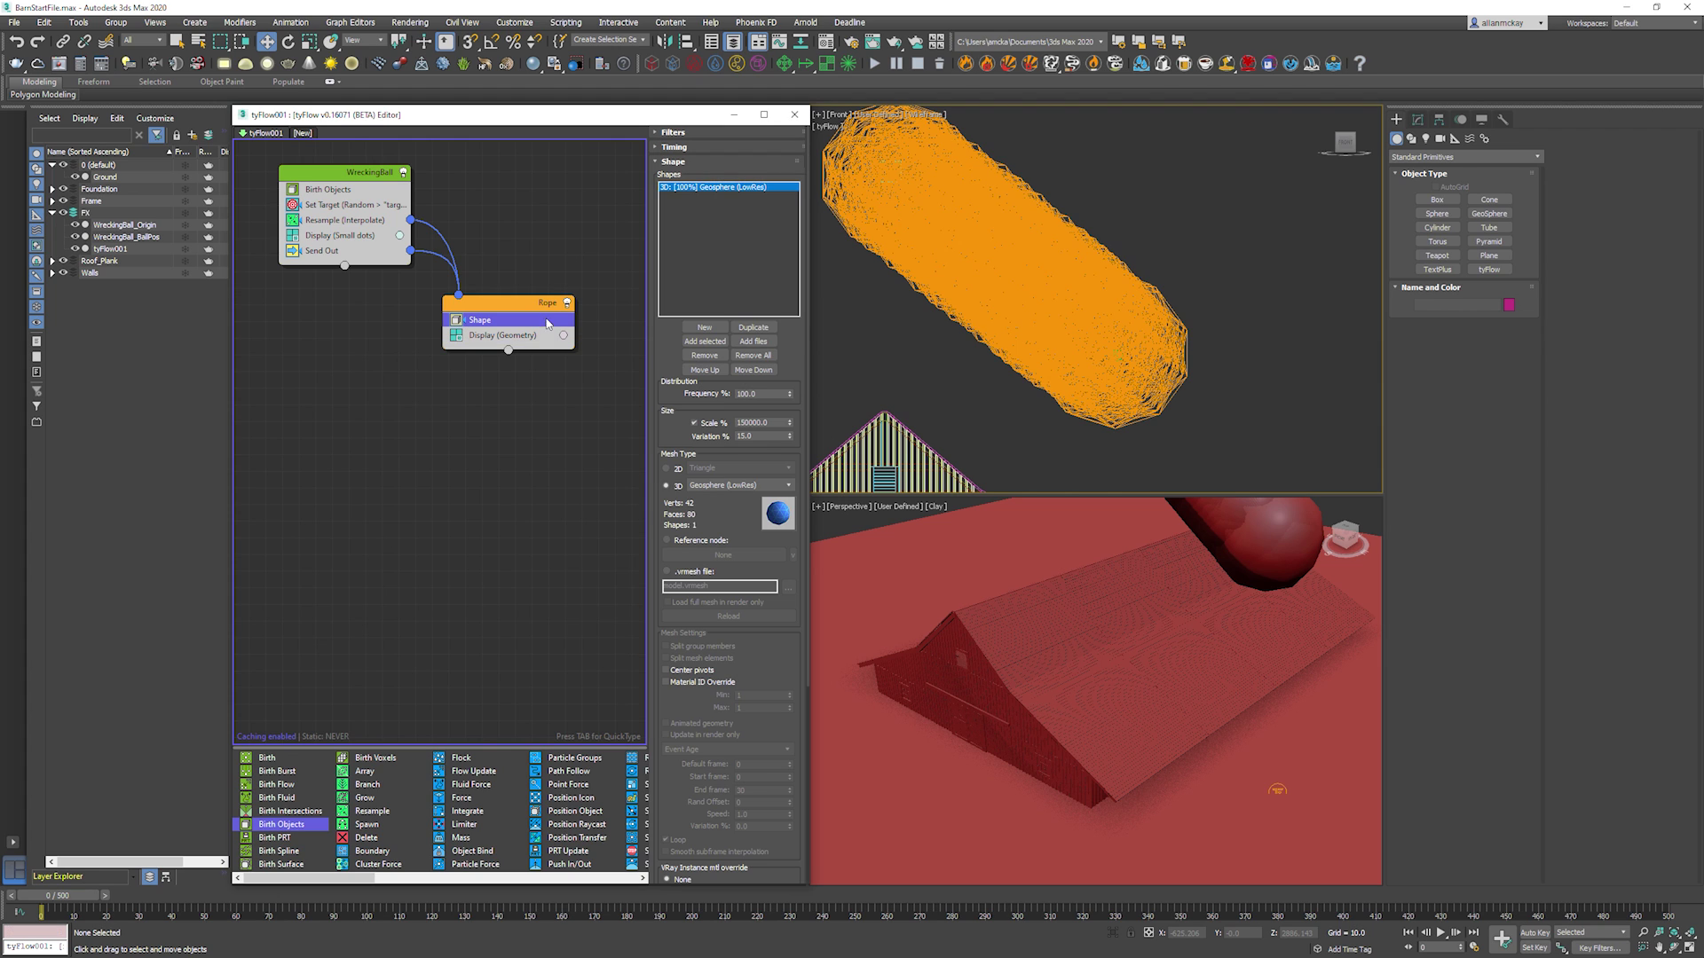
click(755, 423)
key(BackSpace)
key(Return)
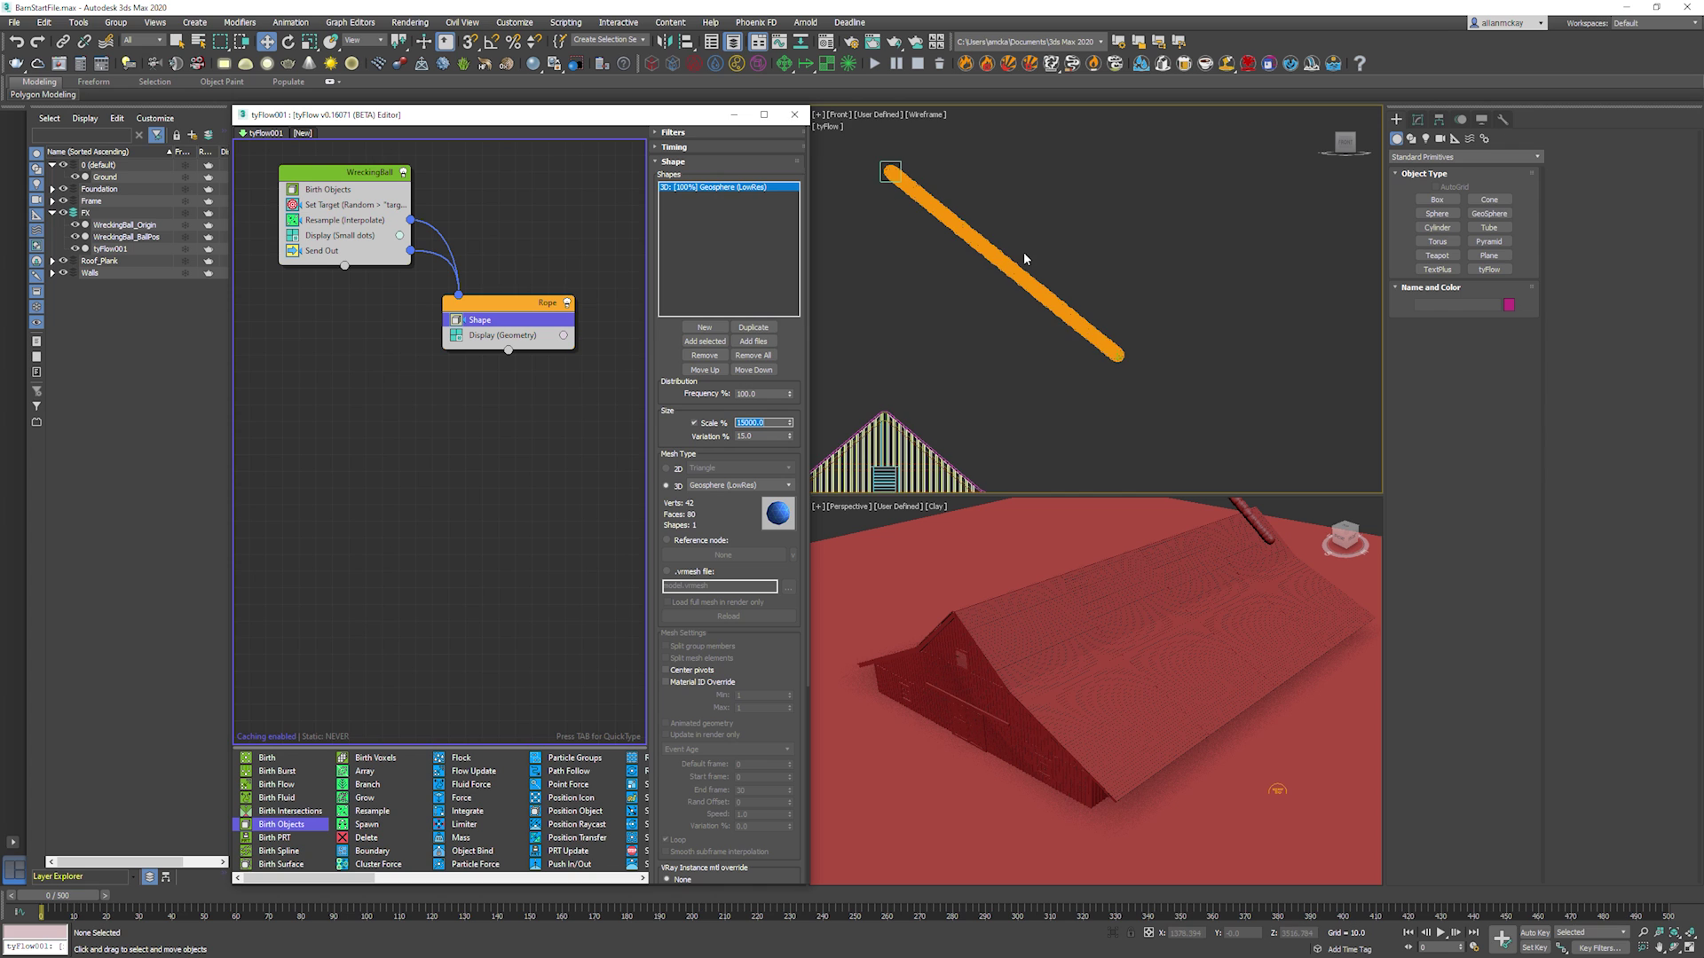
scroll(1027, 259, up, 5)
click(777, 422)
key(Return)
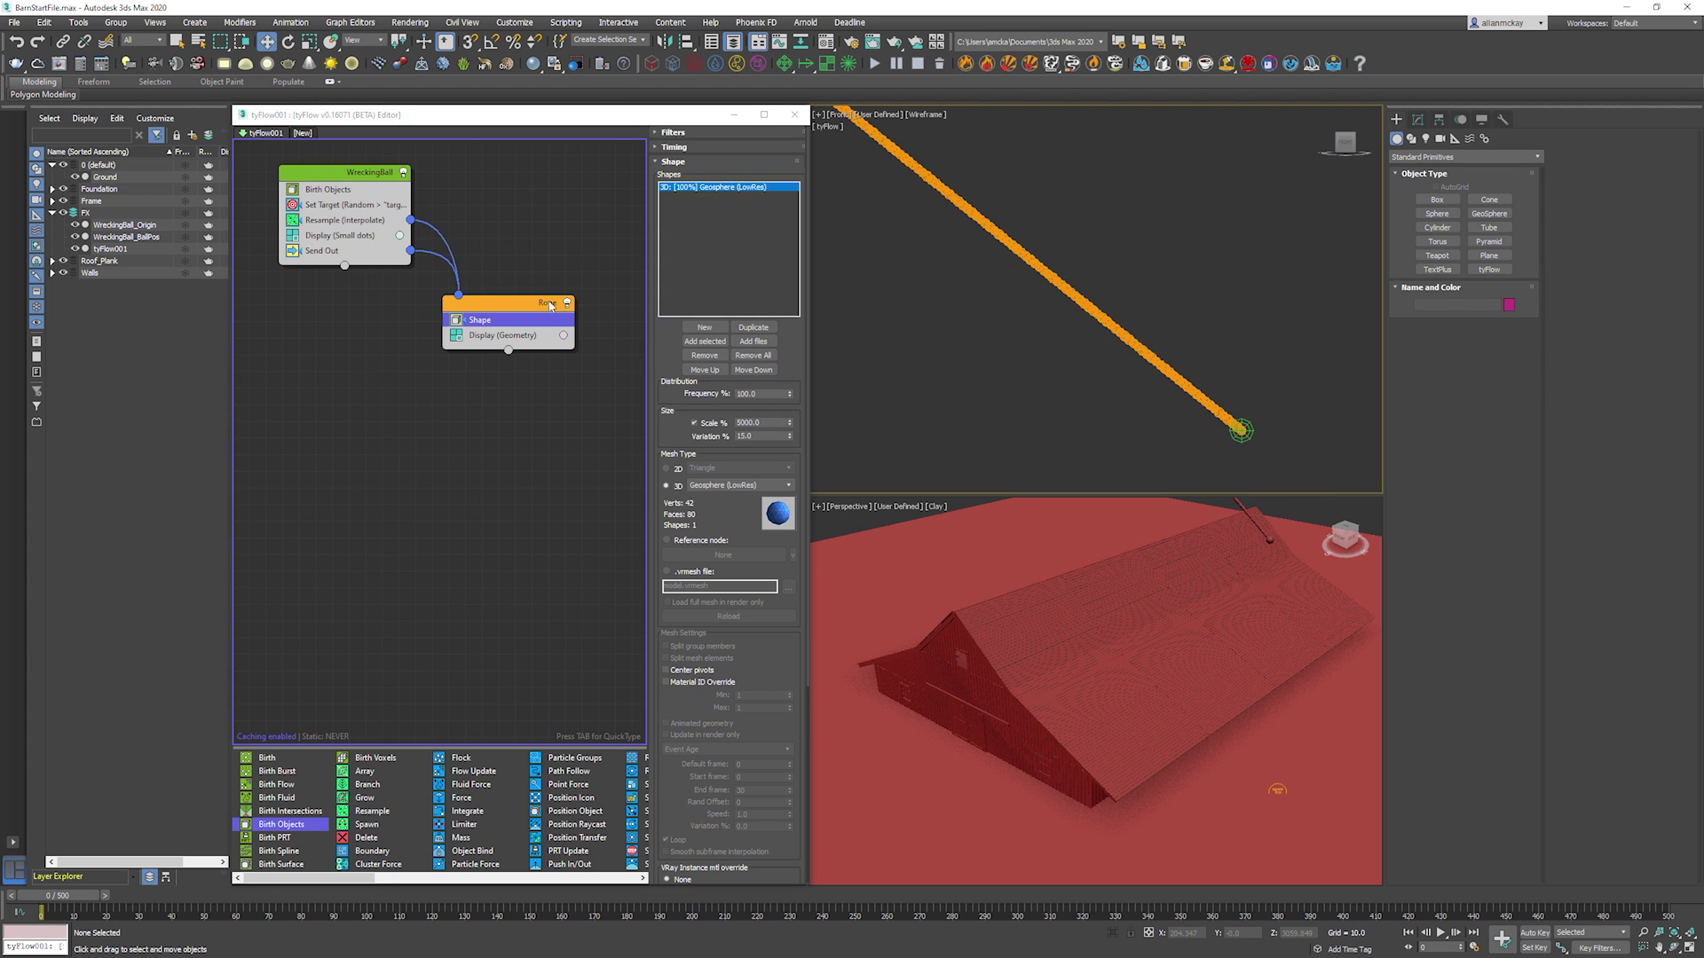
Set the WreckingBall Resample operator to 50 particles per pair, then play the animation and return to the first frame.
click(346, 220)
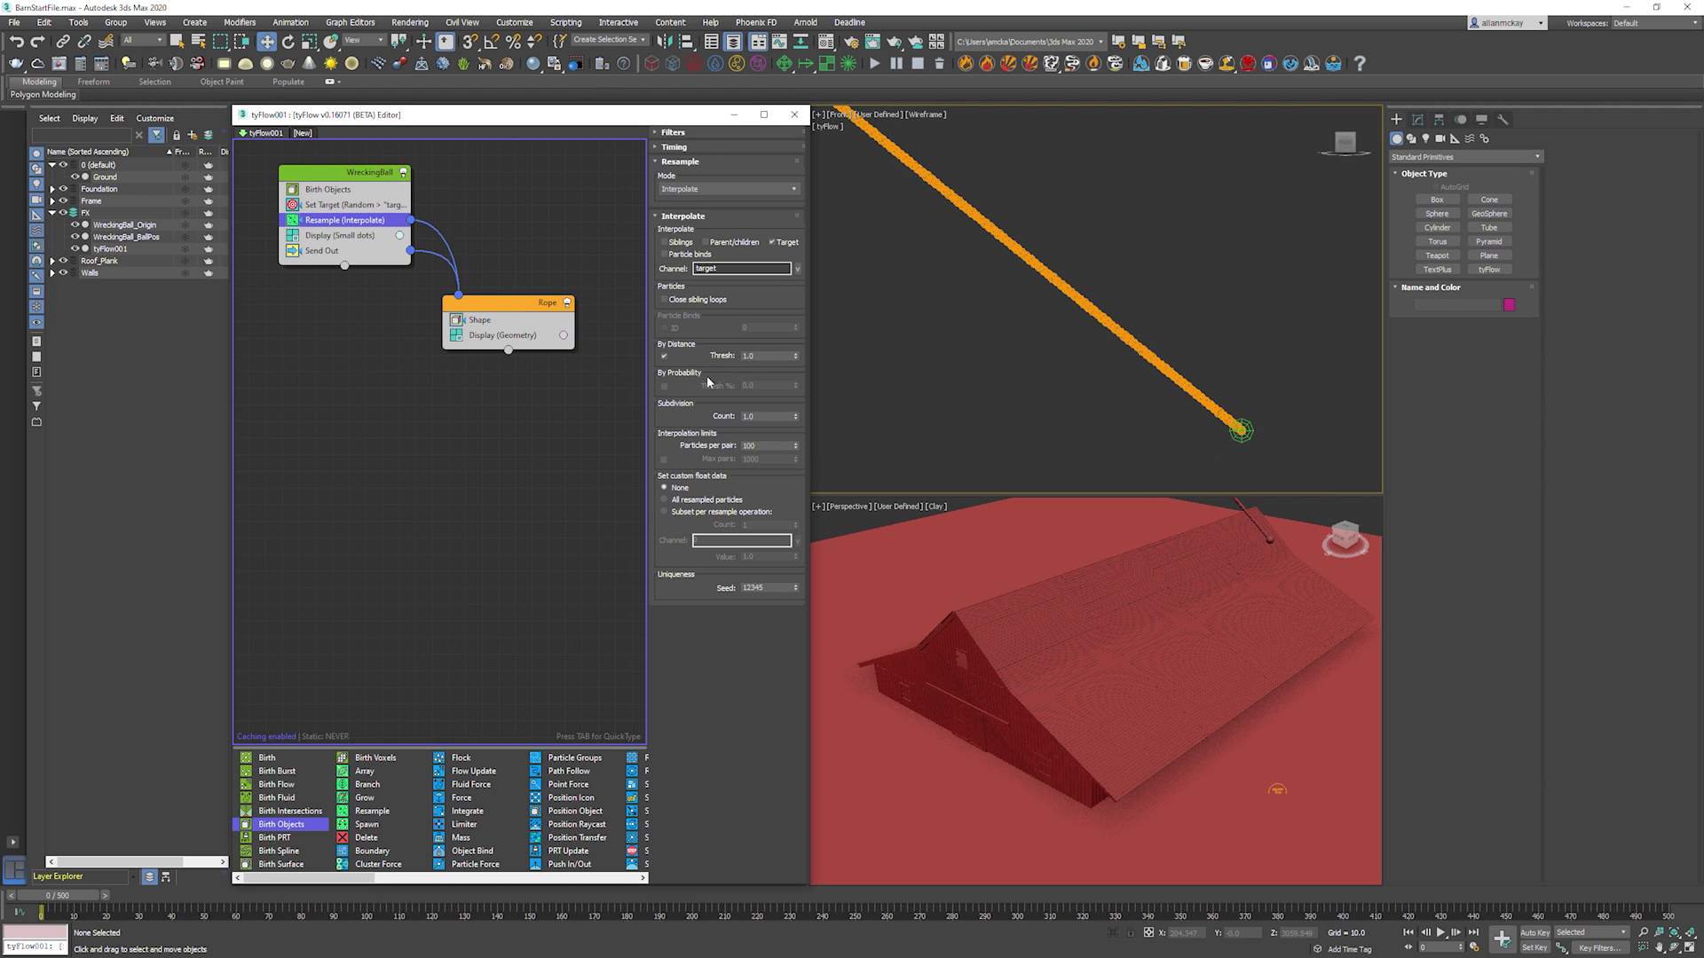
double_click(754, 446)
text(50)
key(Return)
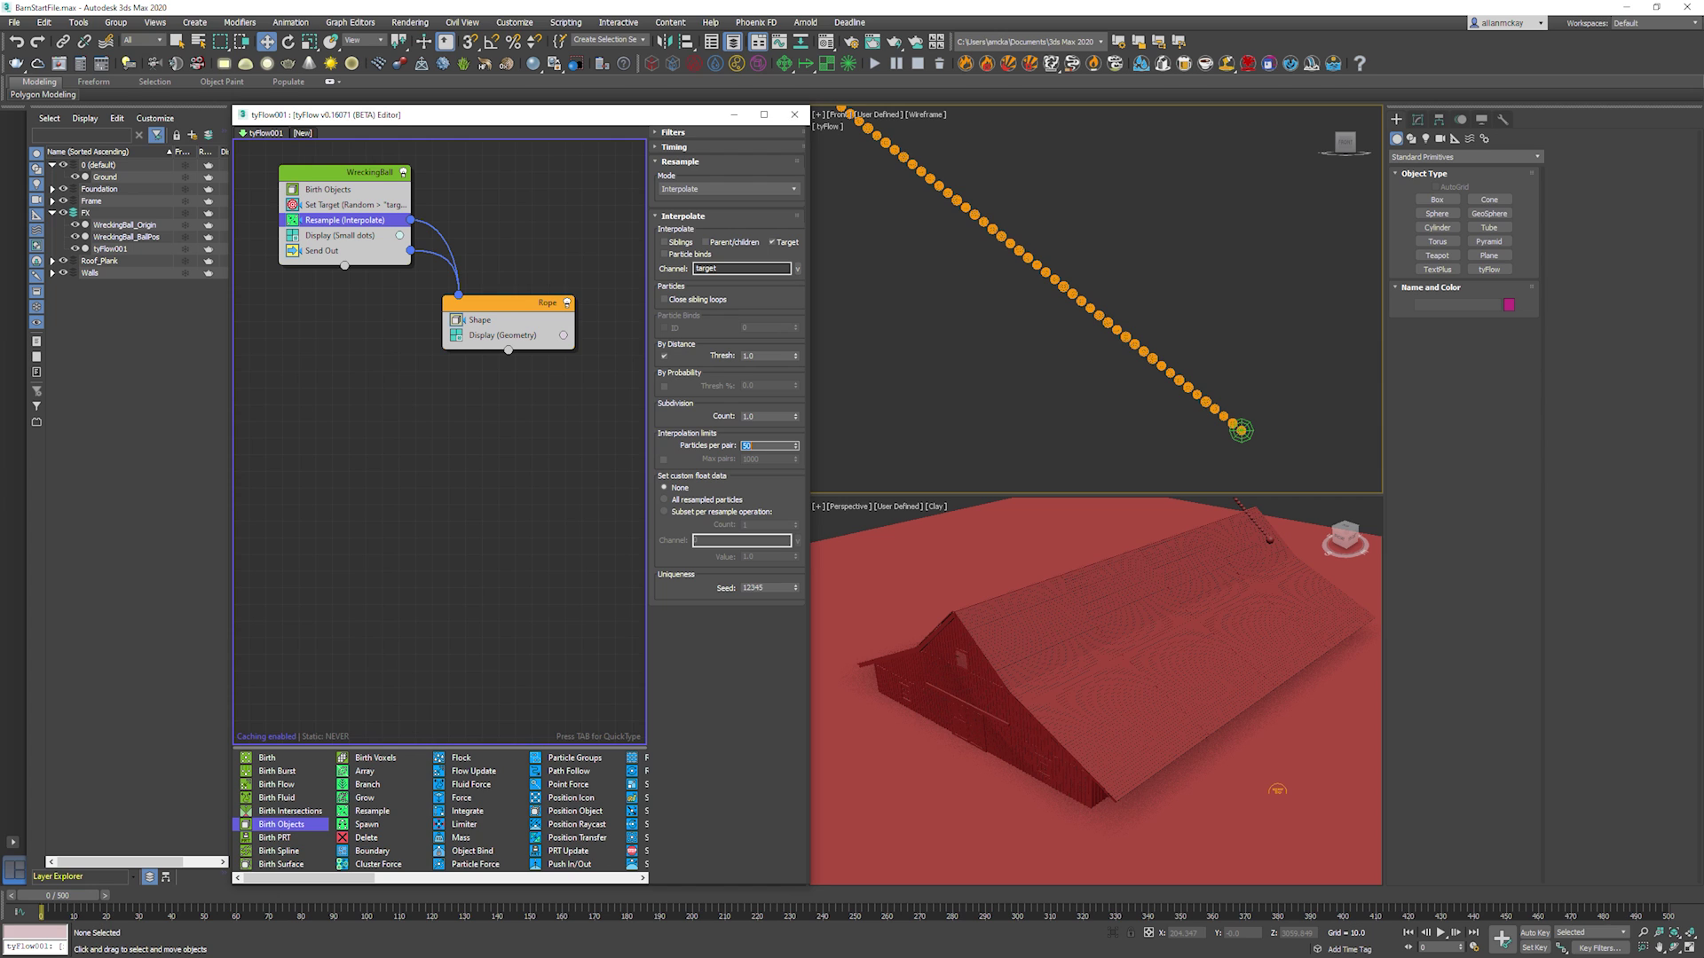
key(slash)
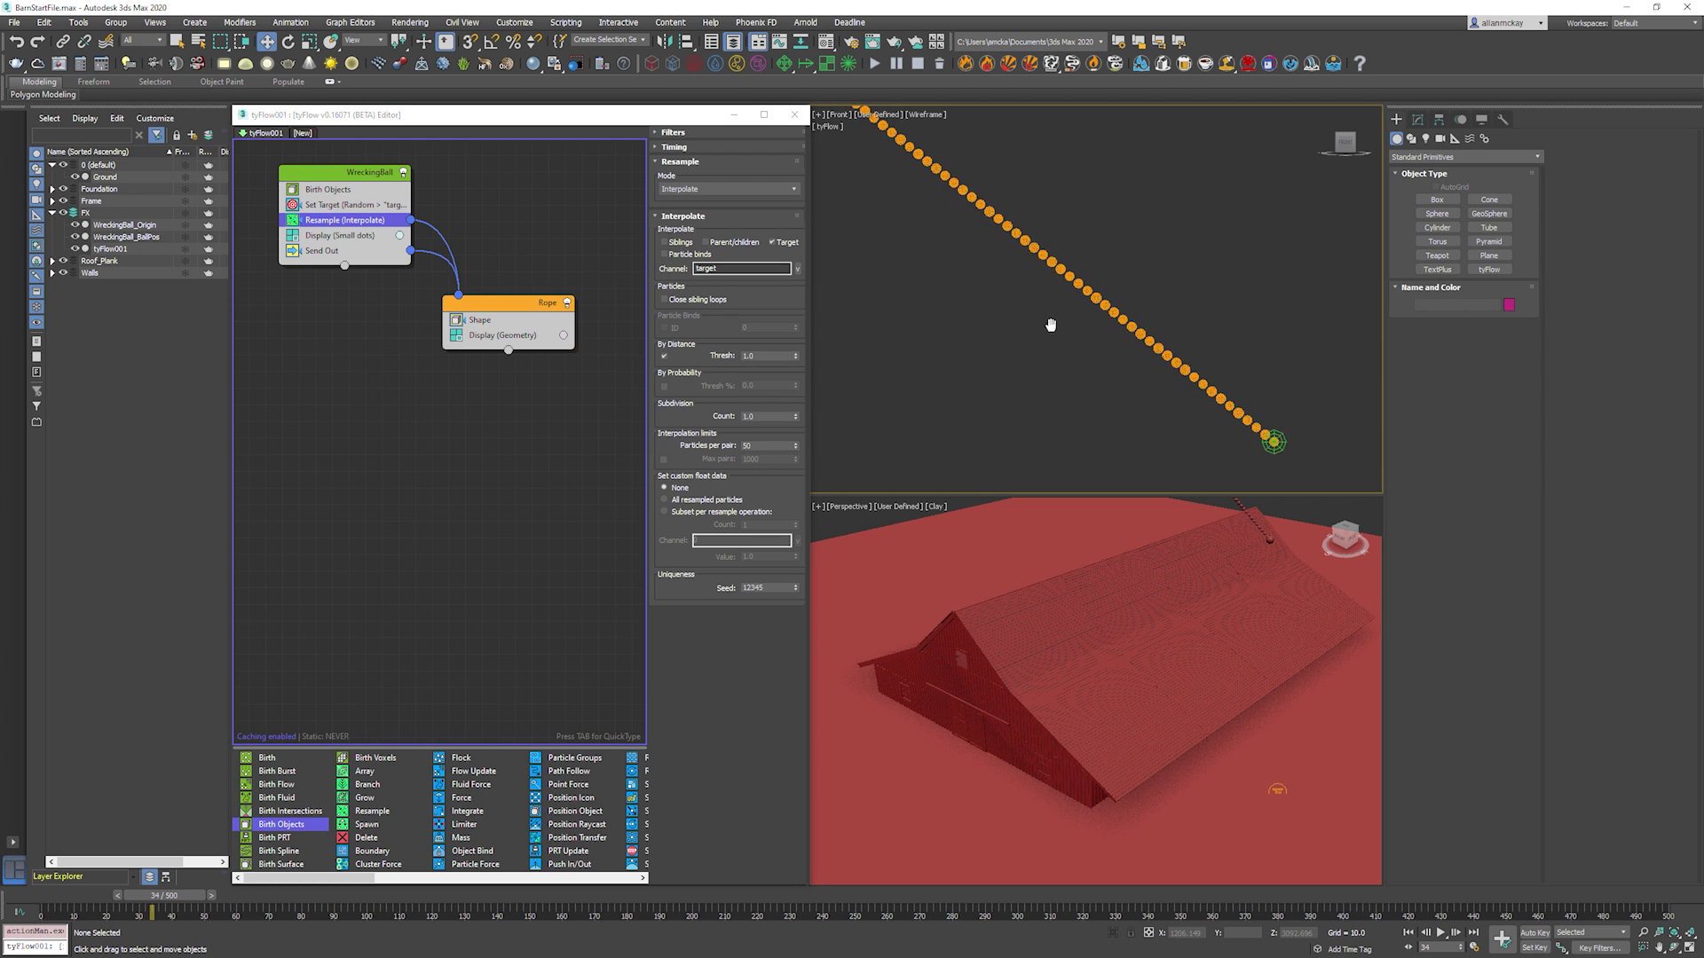
key(Home)
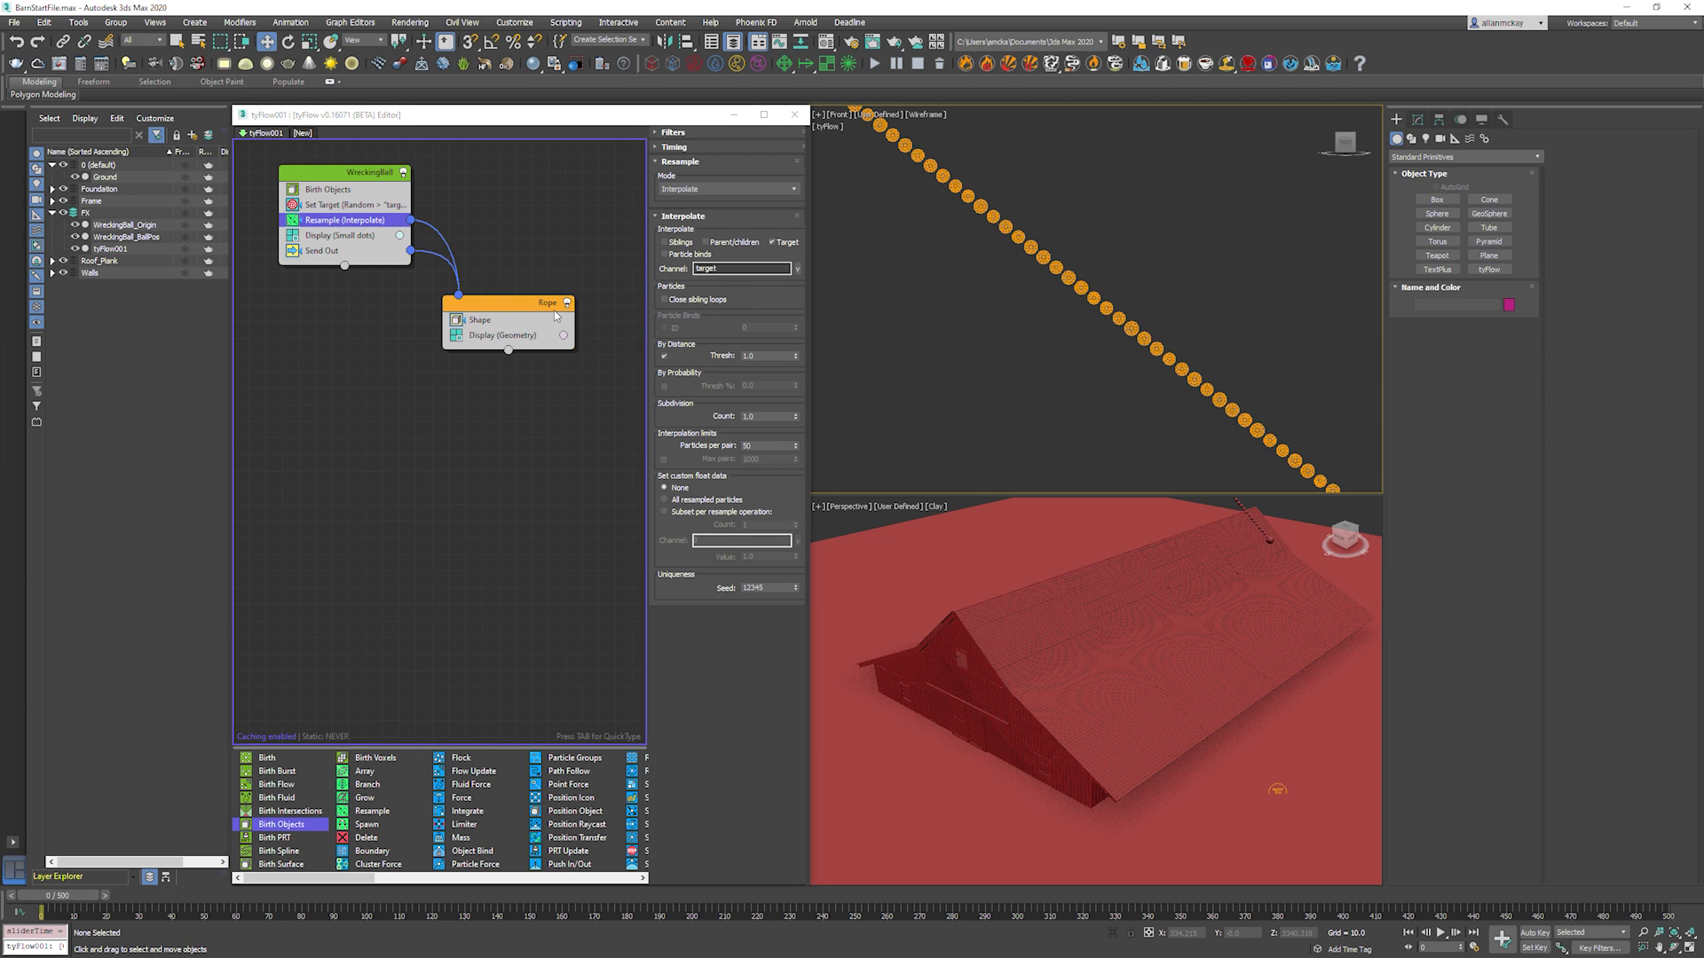
Add a PhysX Shape operator between Shape and Display in the Rope event, then preview the simulation and rewind it.
click(530, 325)
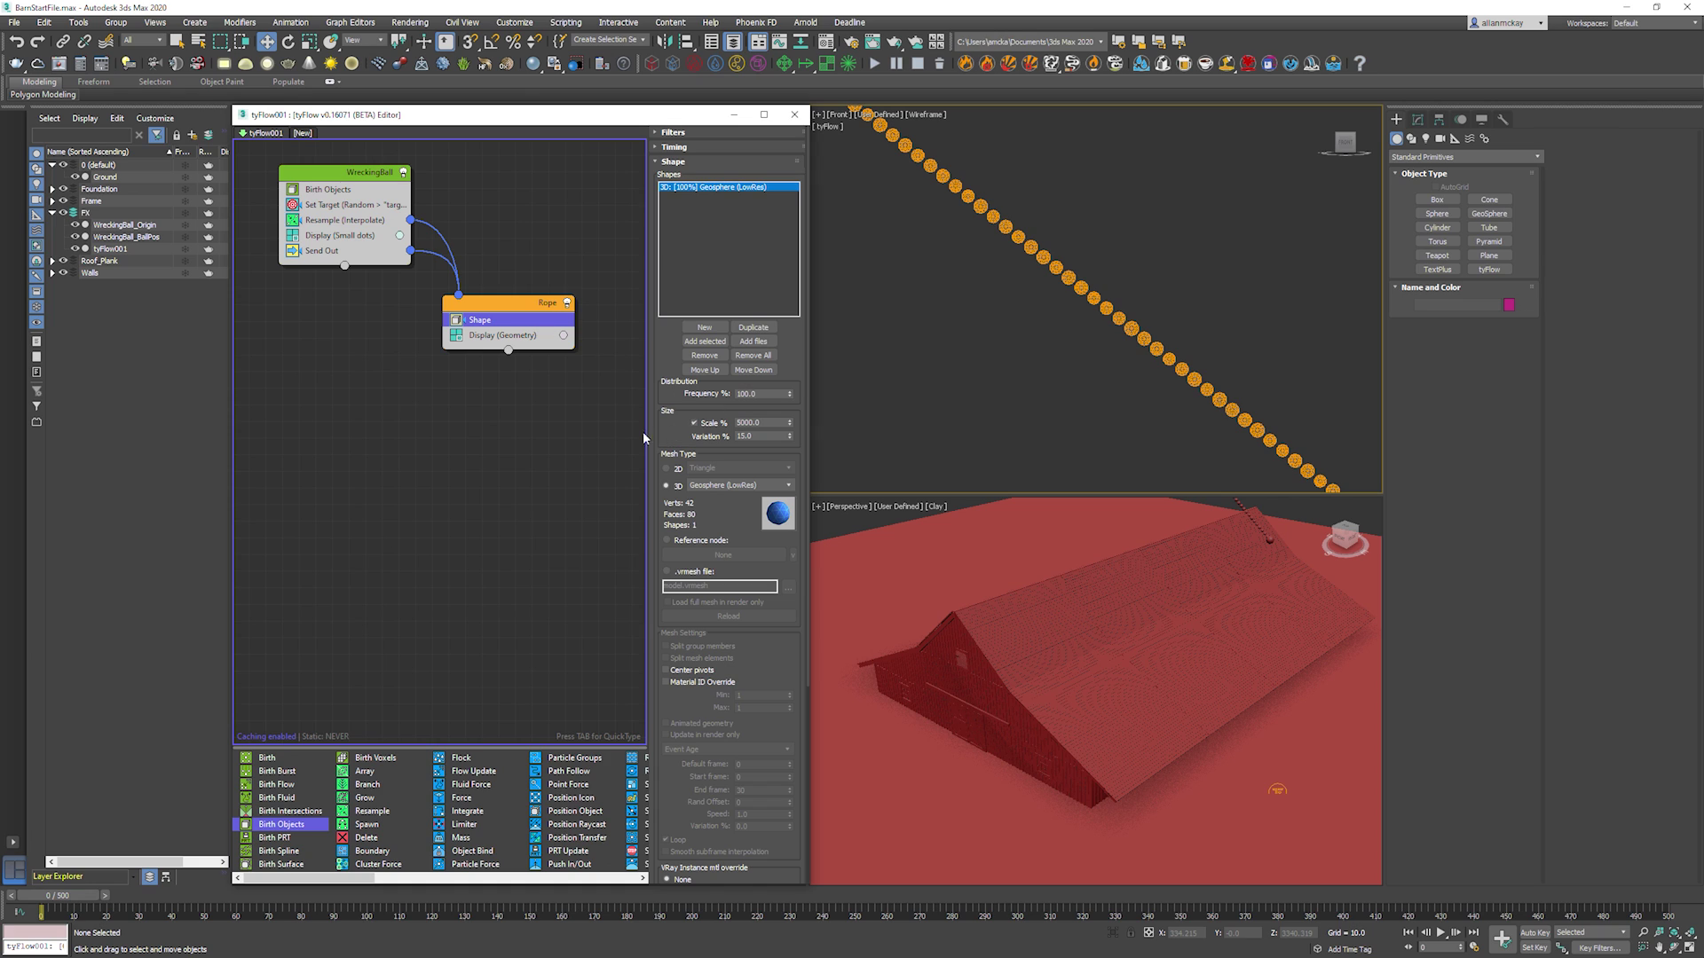
click(459, 386)
key(Tab)
text(phy)
key(Down)
key(Down)
key(Down)
key(Down)
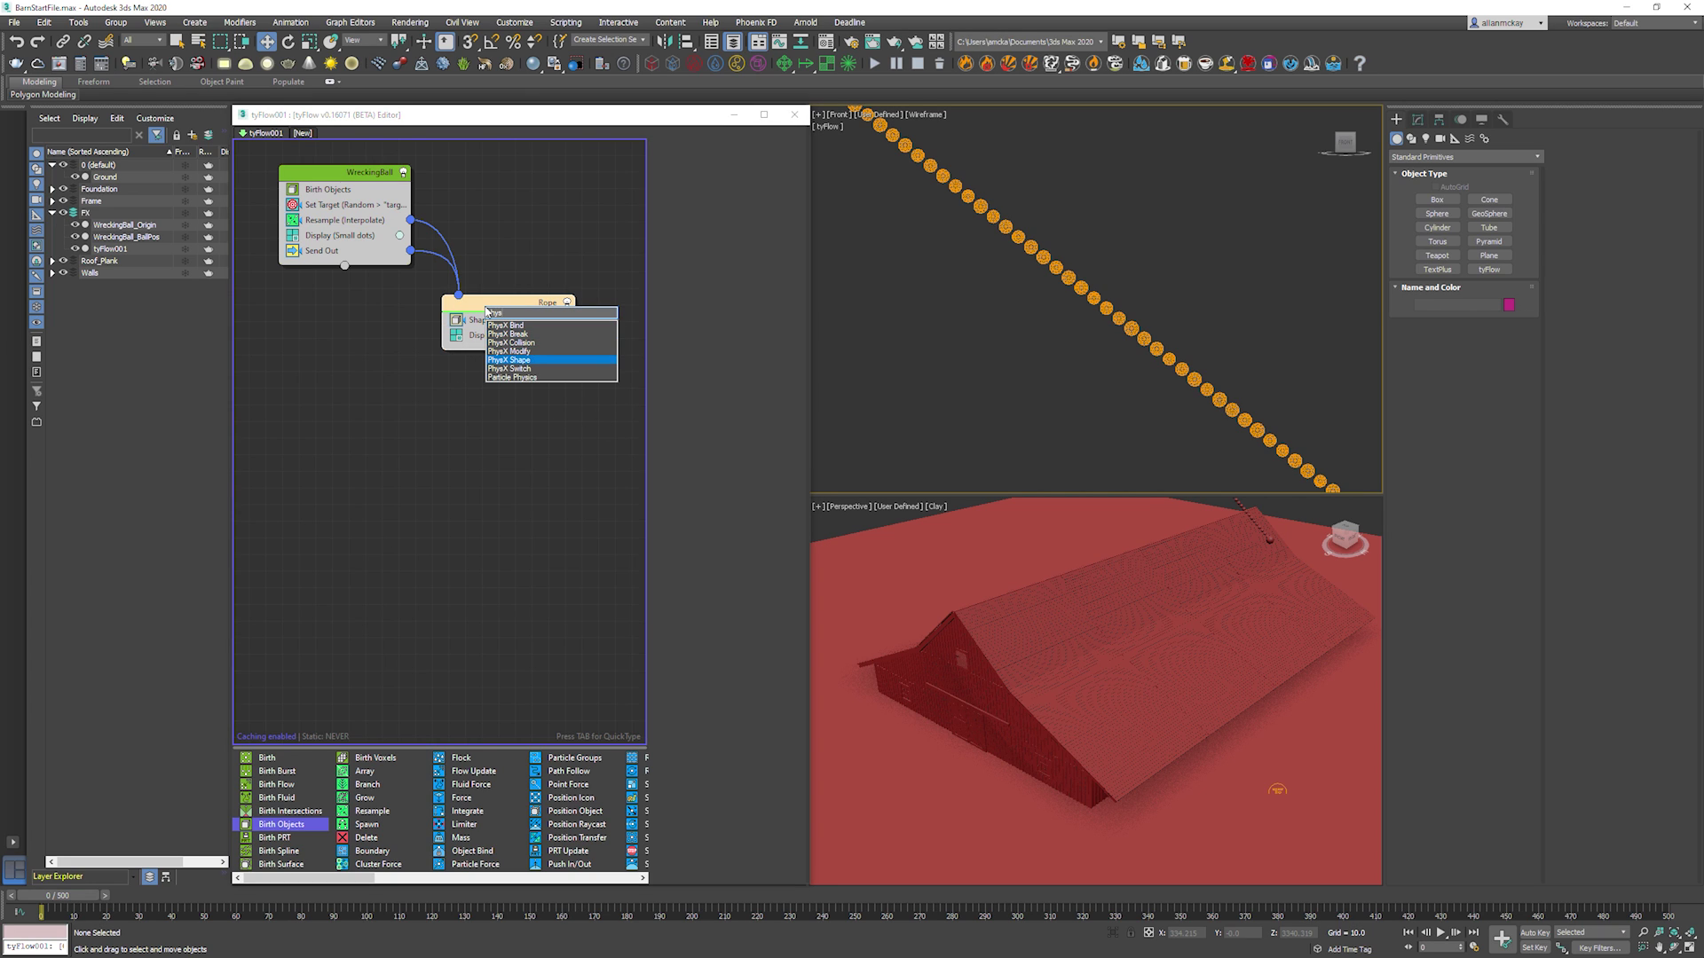
key(Return)
drag(516, 329, 546, 343)
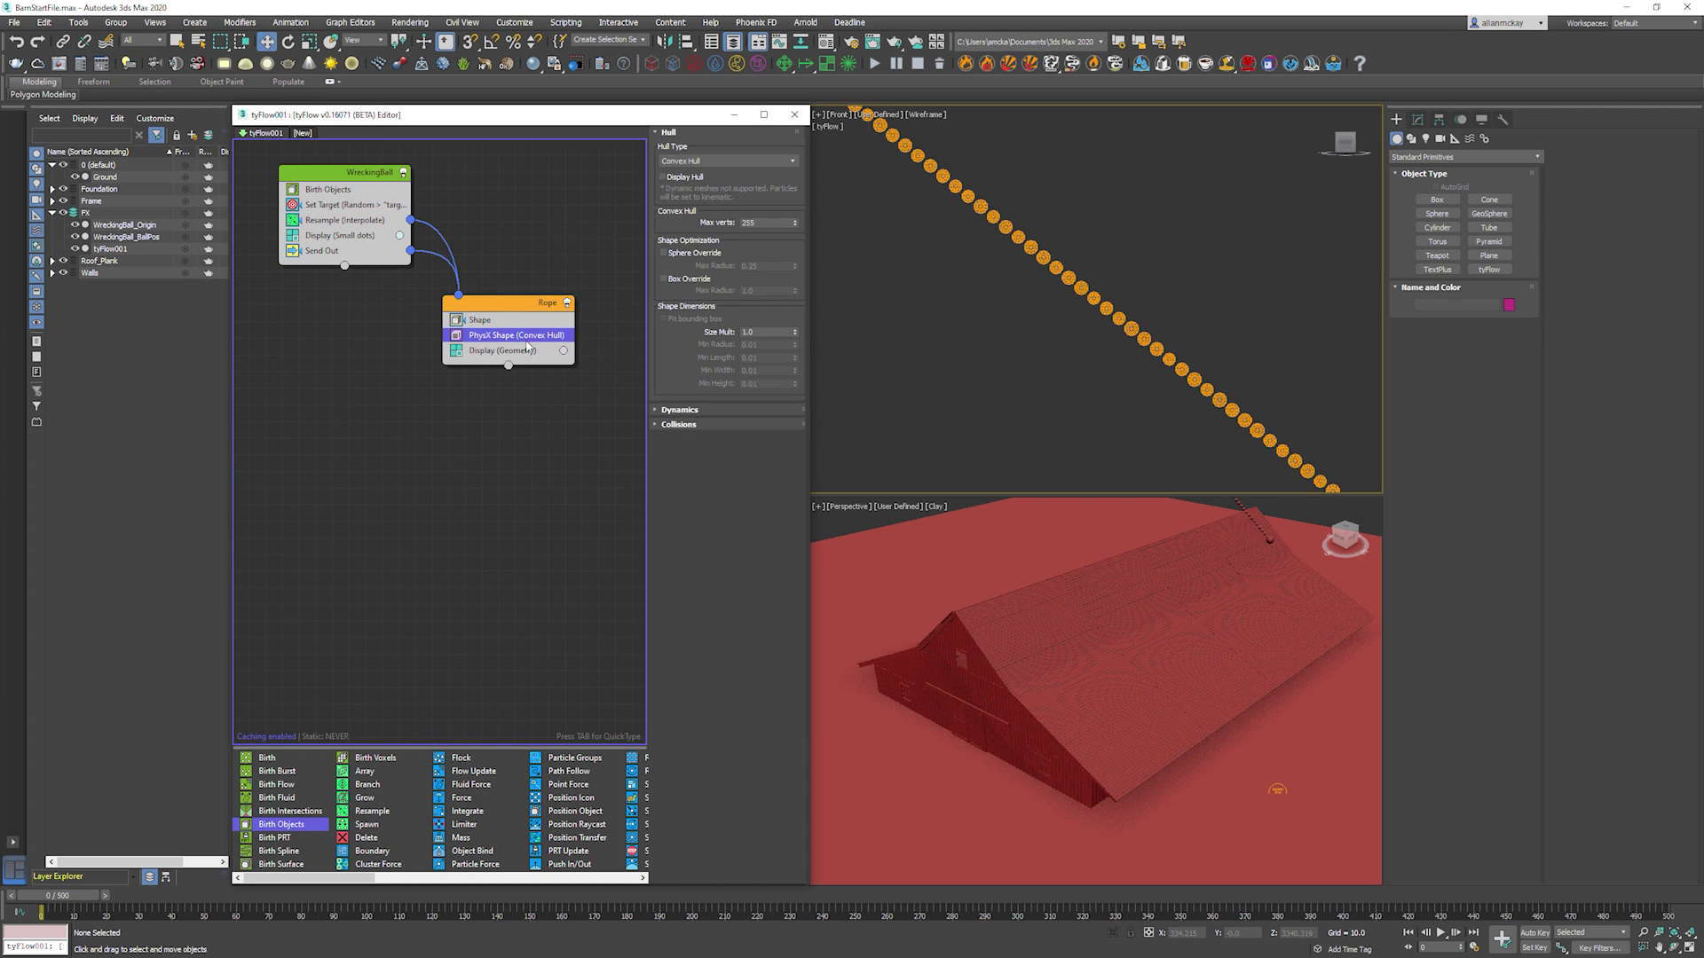
key(/)
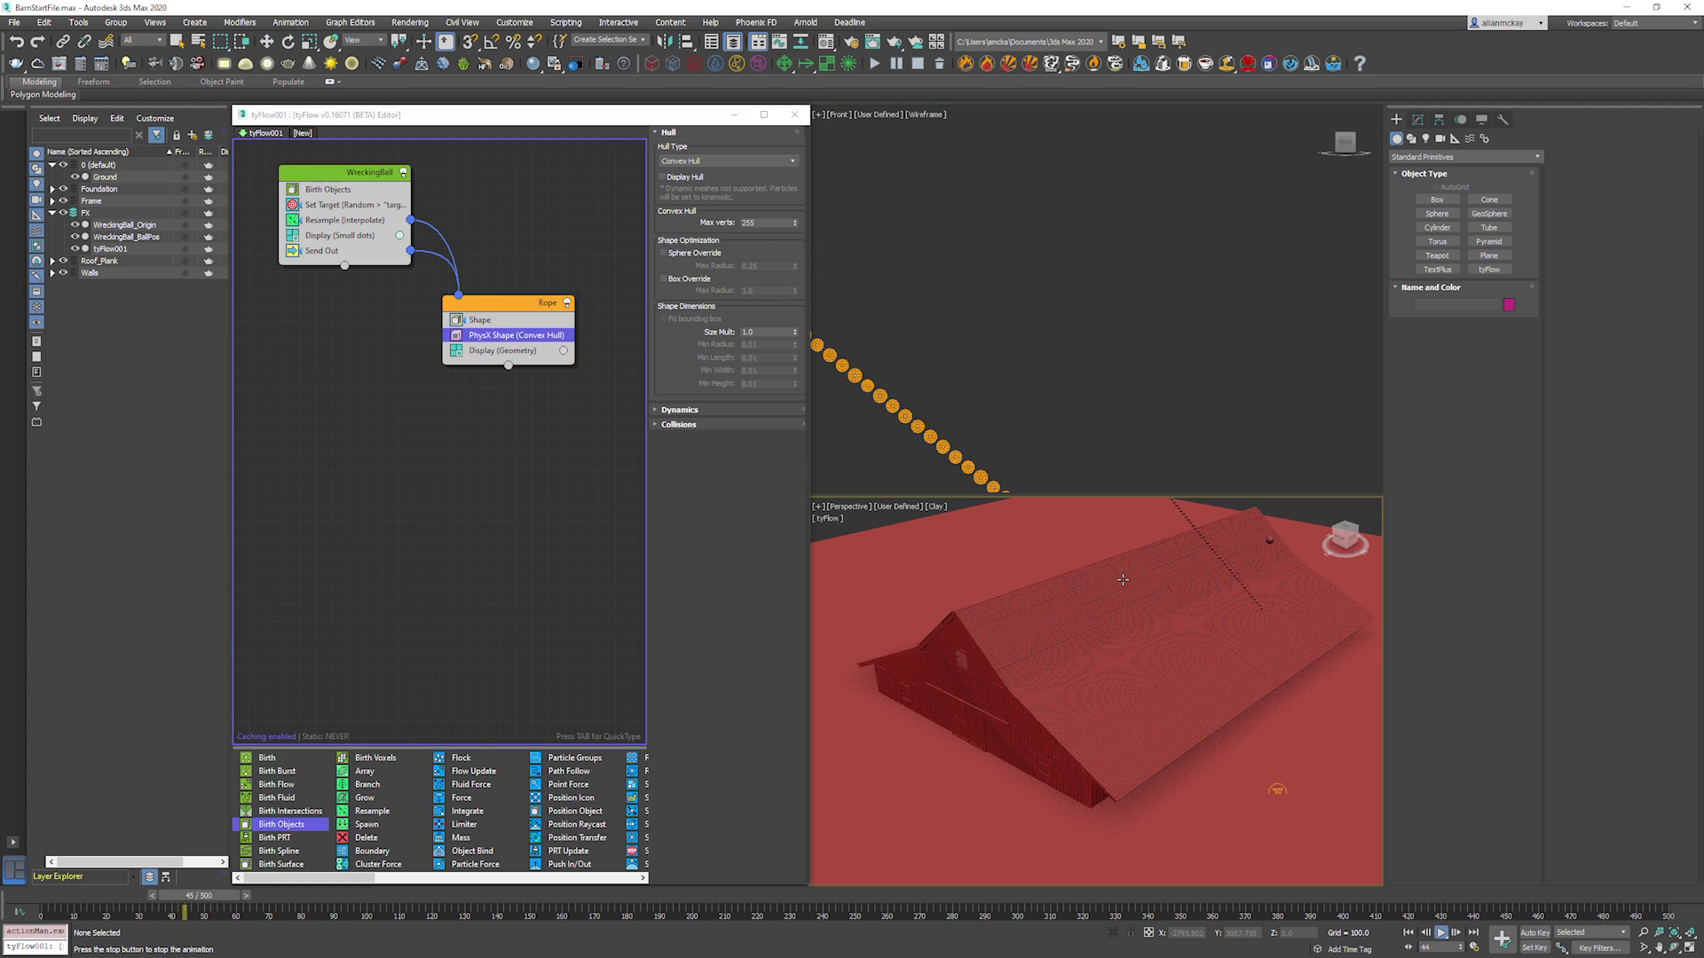
key(Home)
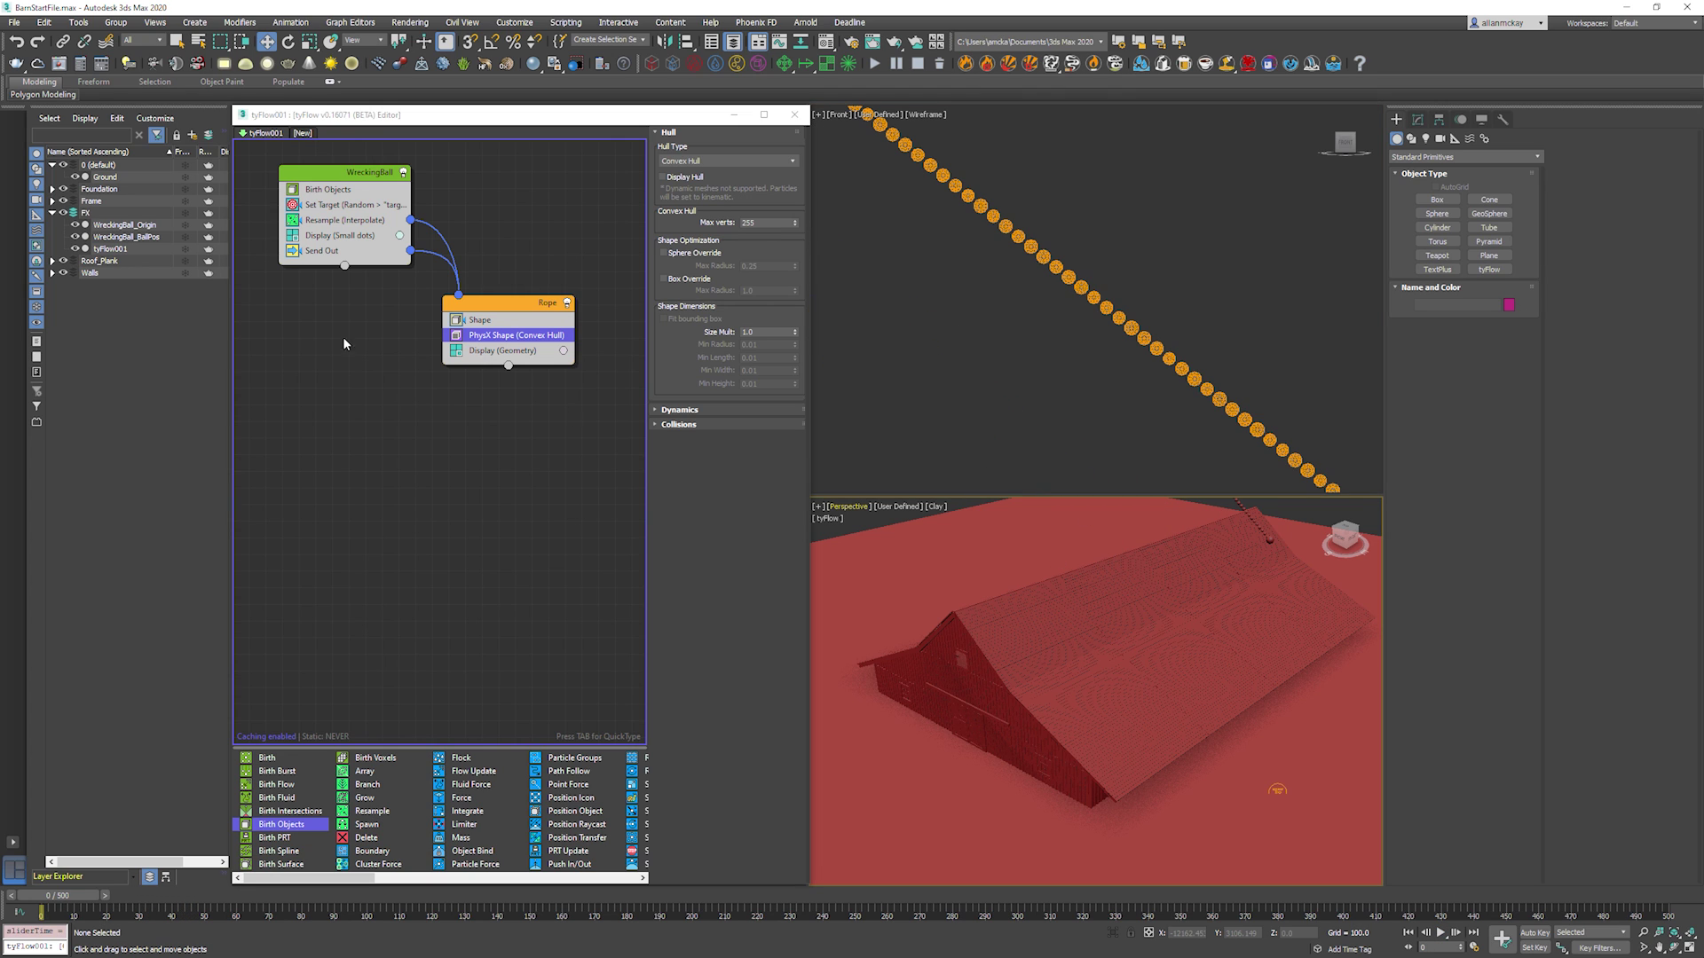
Disable Default Gravity and Ground Collider in tyFlow001's PhysX settings, then test the playback and rewind.
click(111, 250)
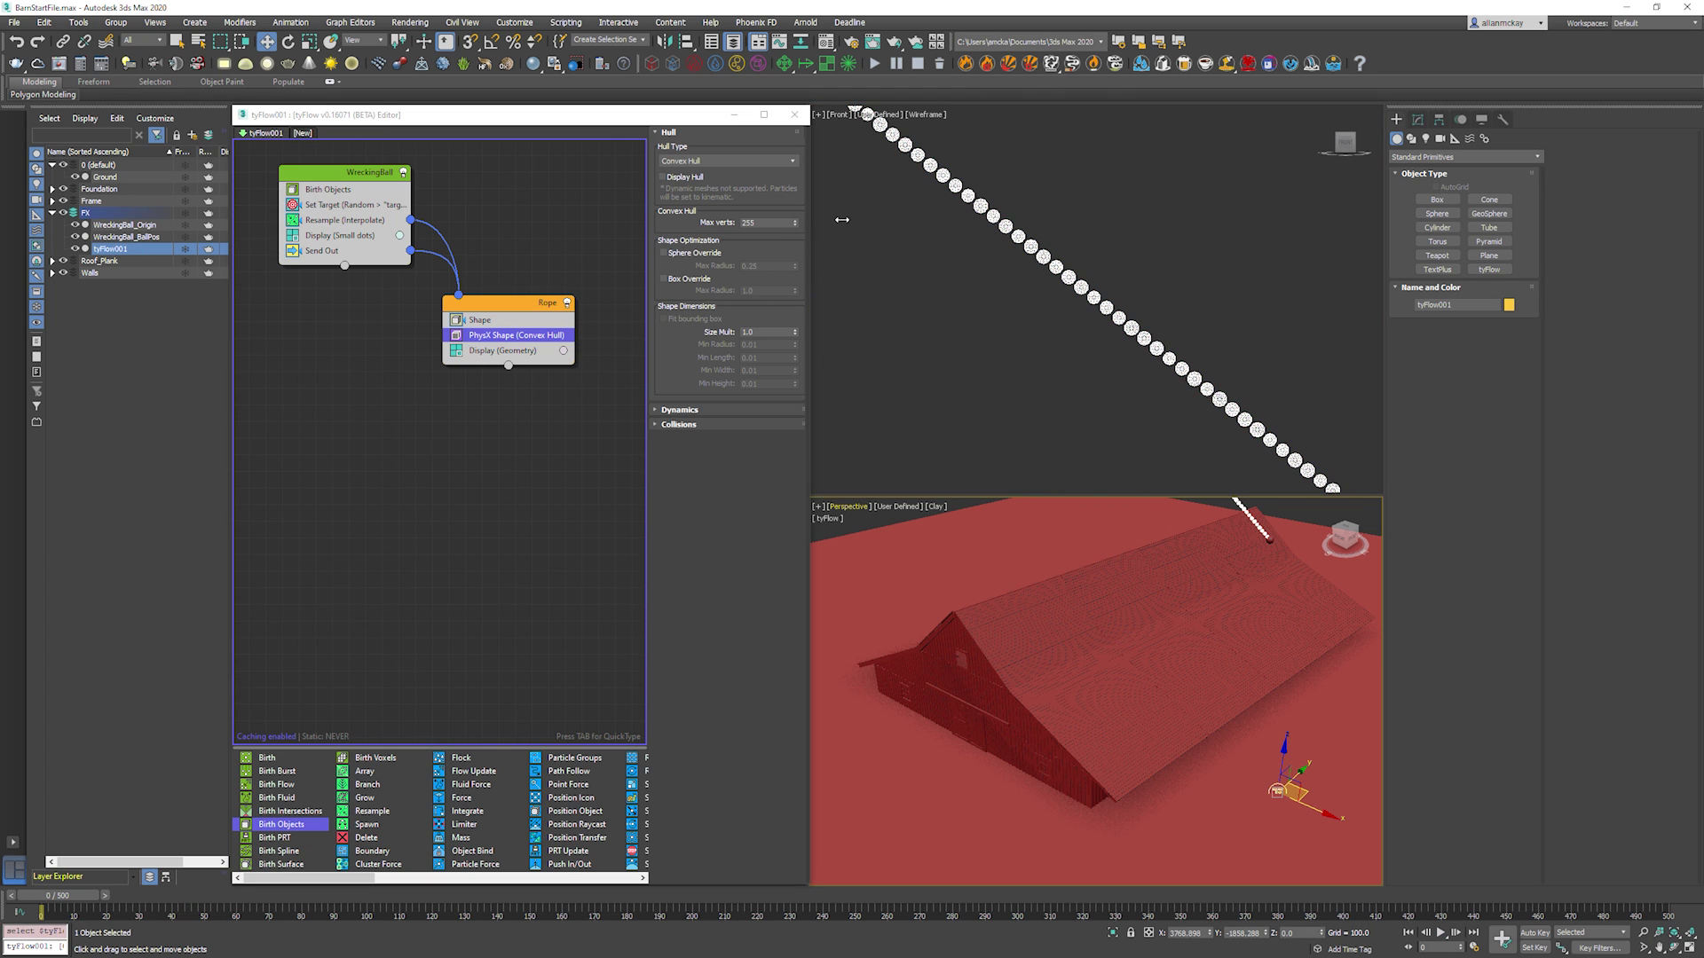
click(1417, 120)
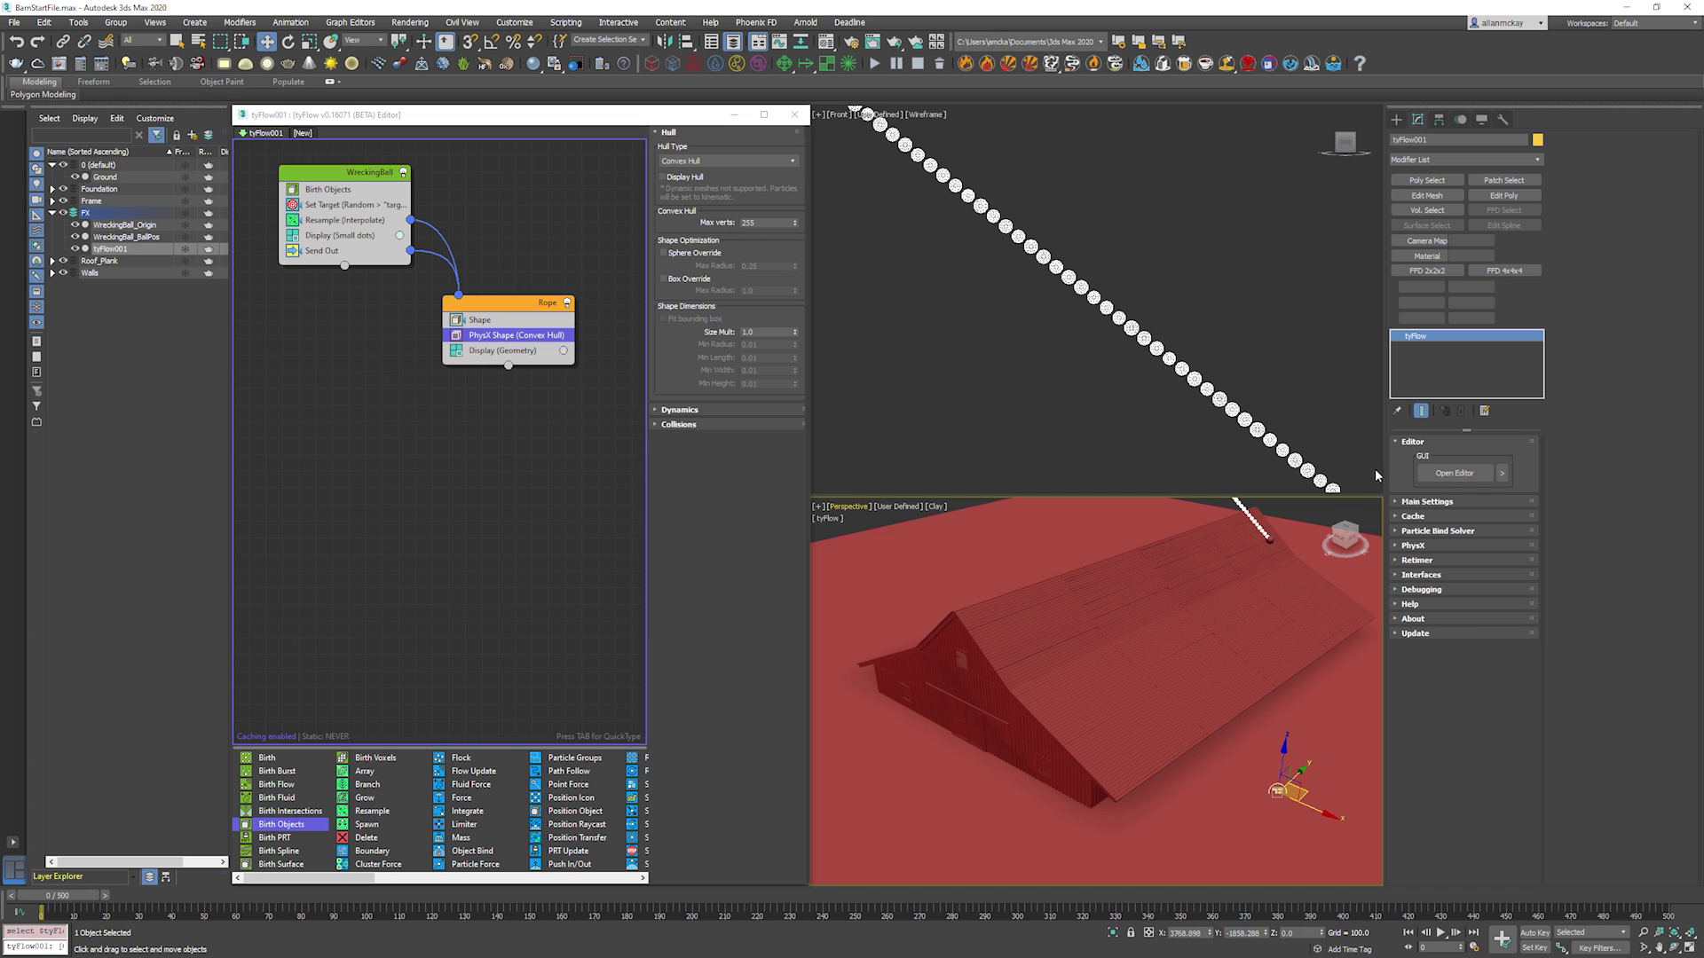
click(1414, 546)
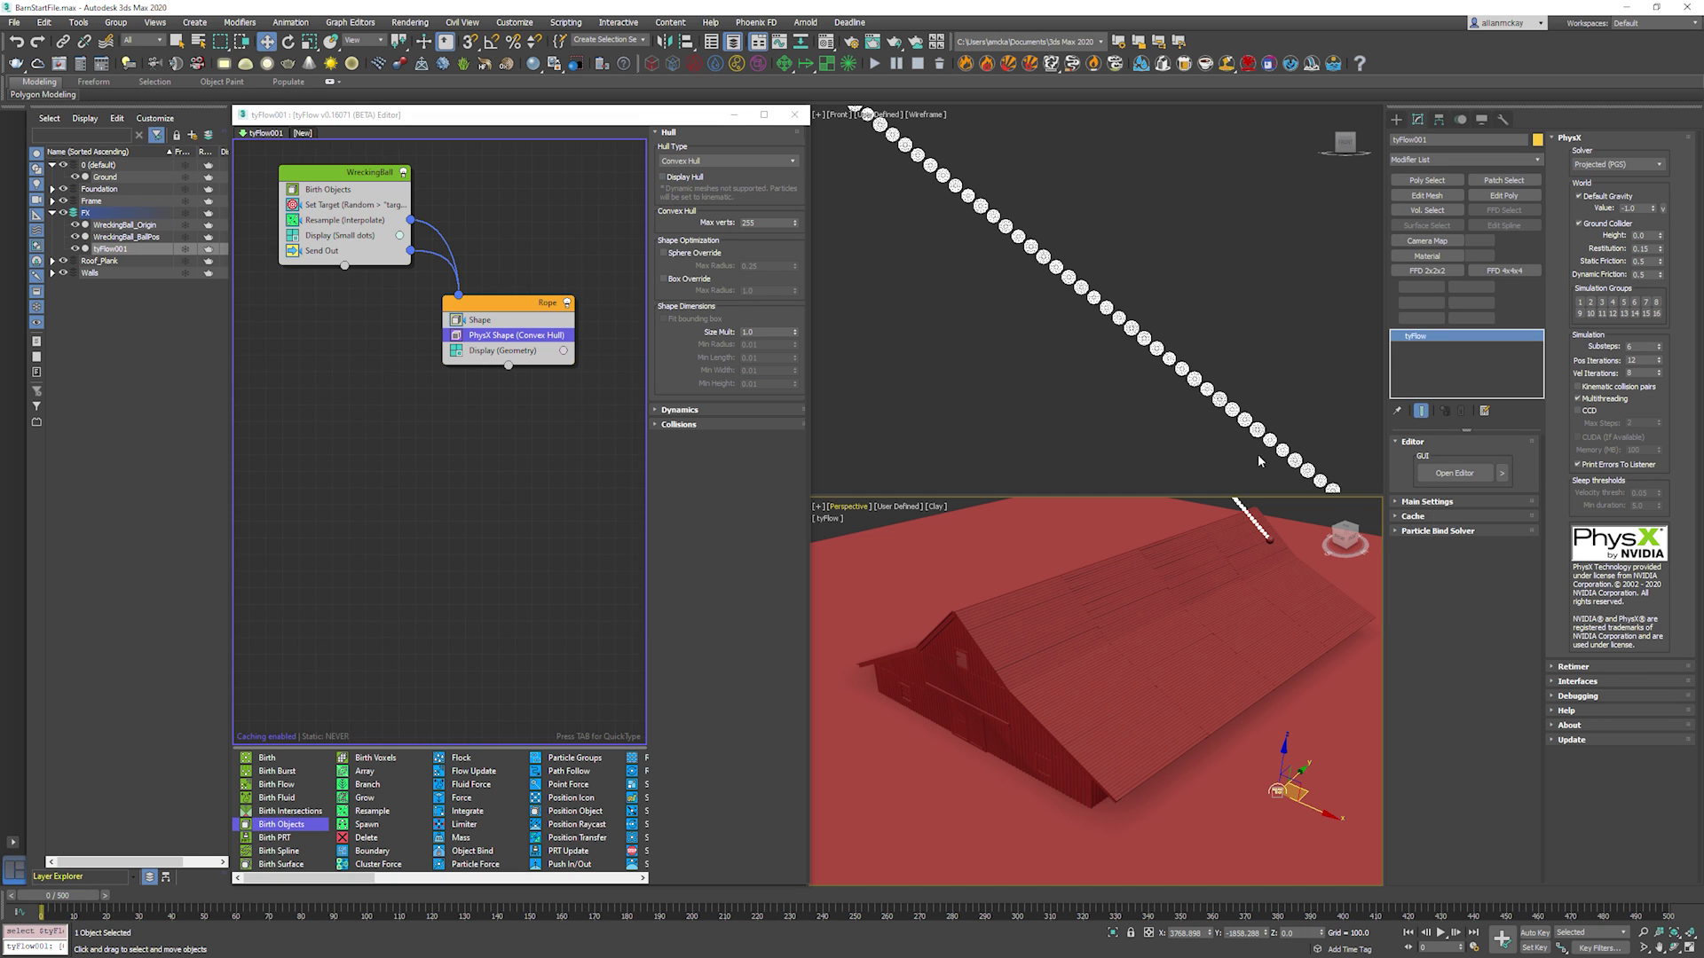
click(1608, 197)
click(1606, 226)
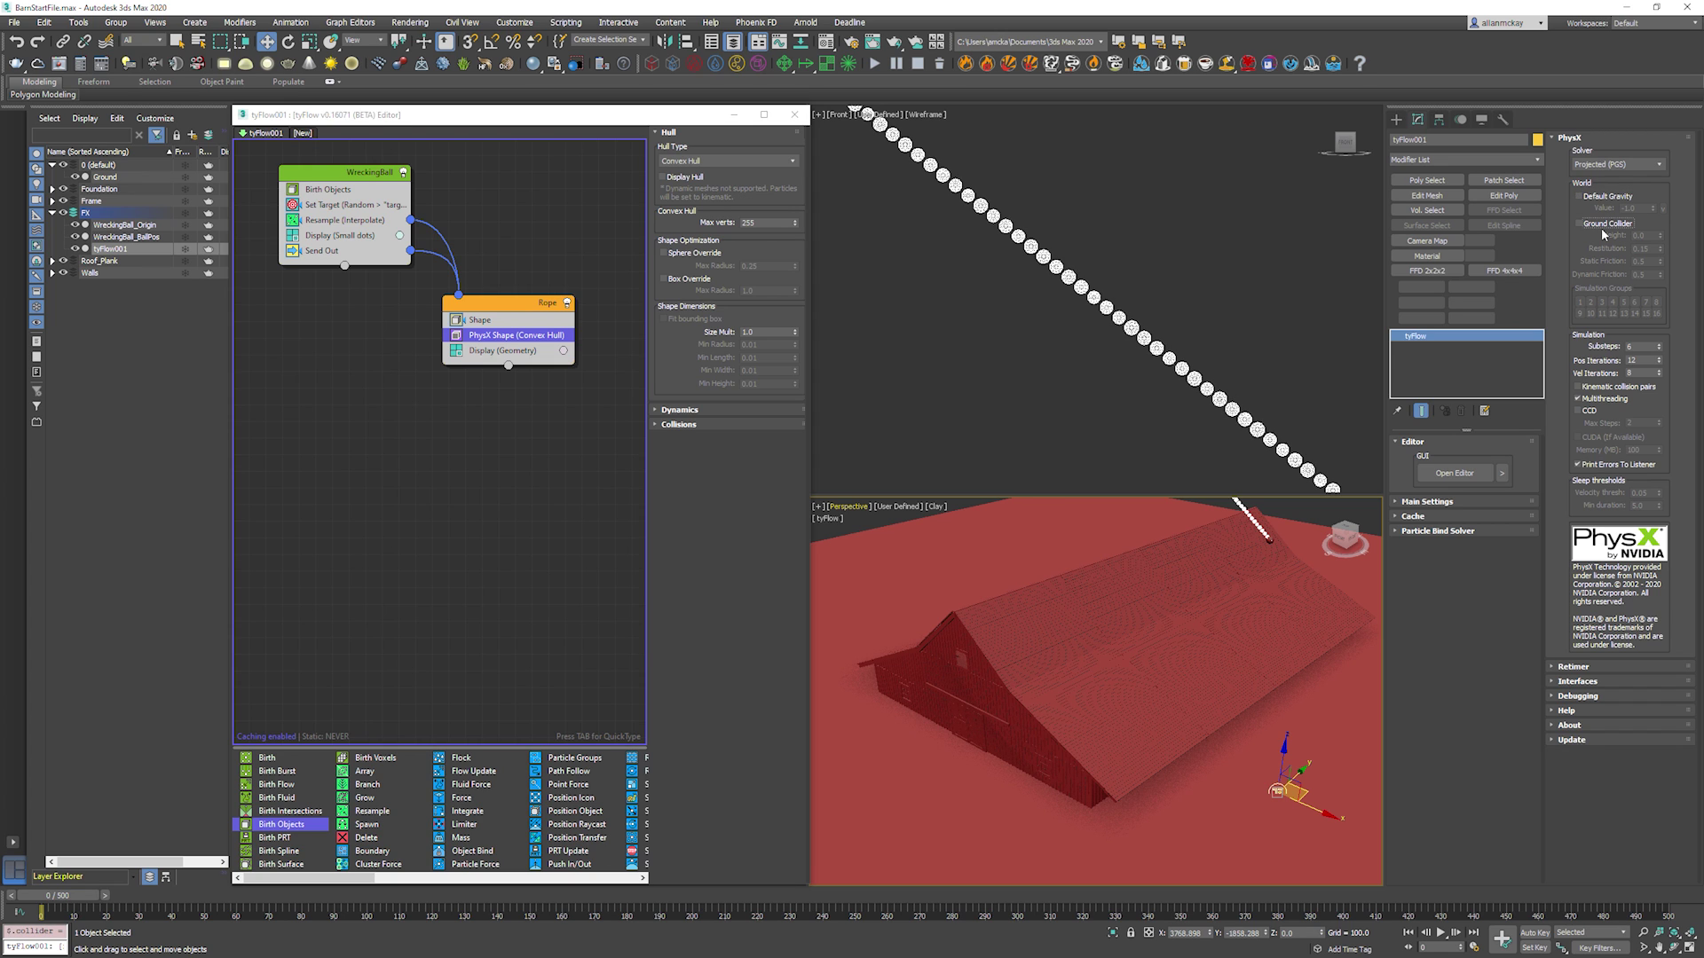
click(1196, 268)
key(/)
key(Home)
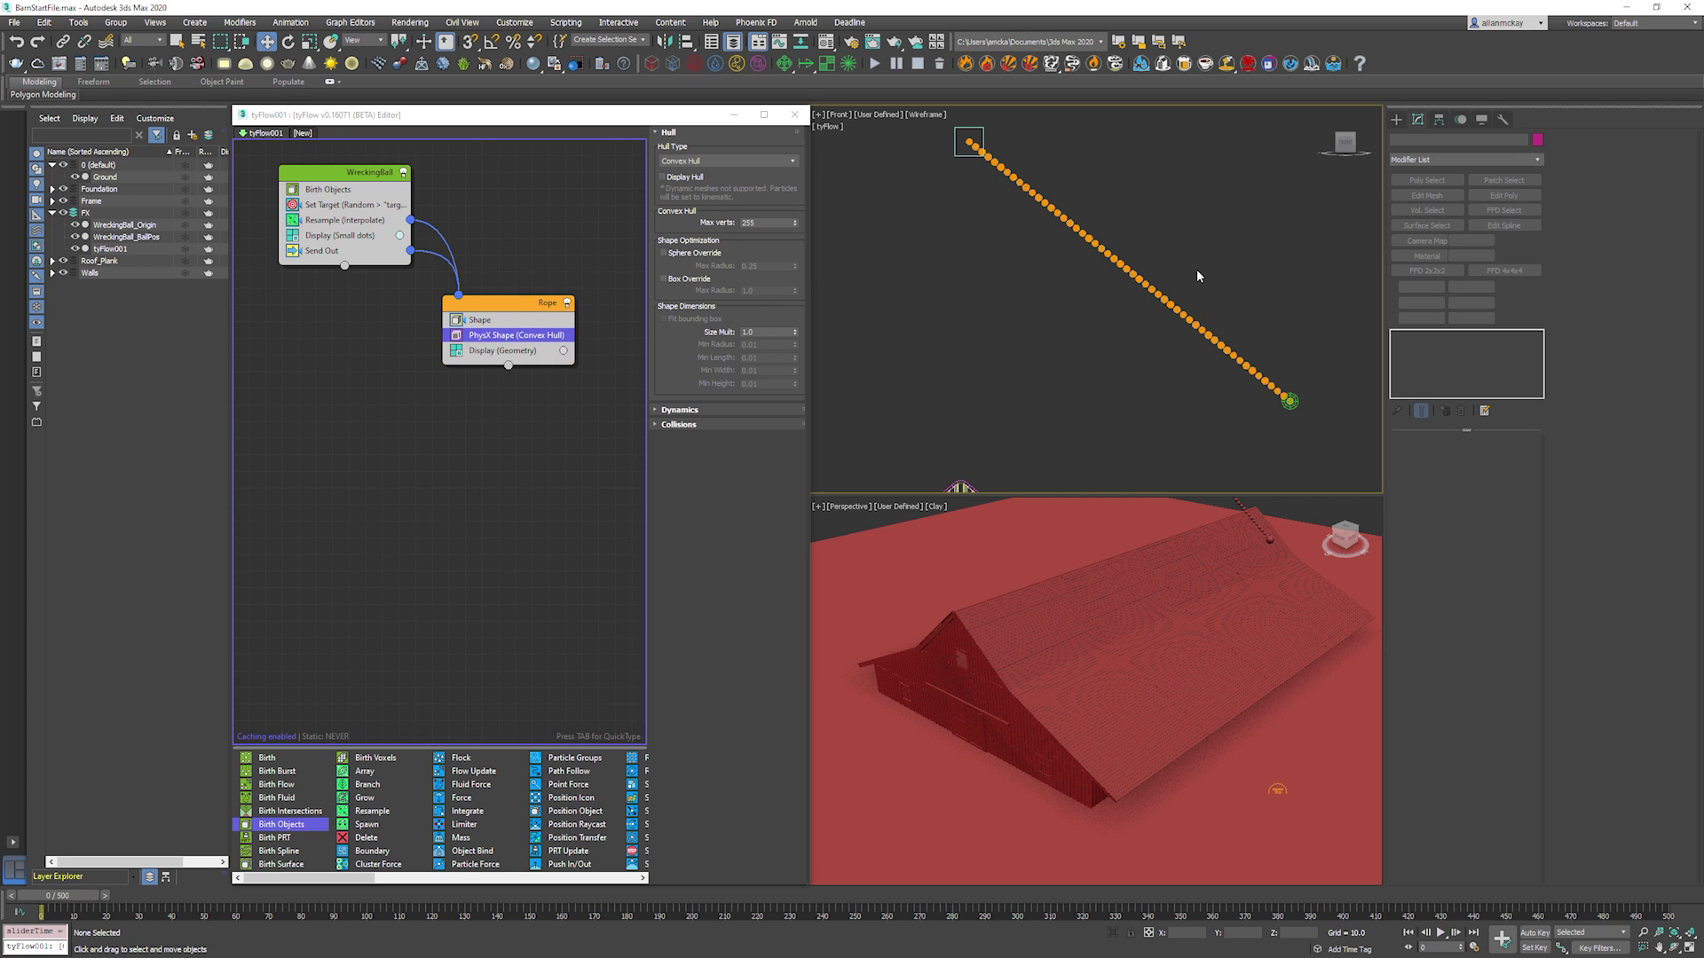
Add a Force operator above the Shape operator in the Rope event.
click(586, 462)
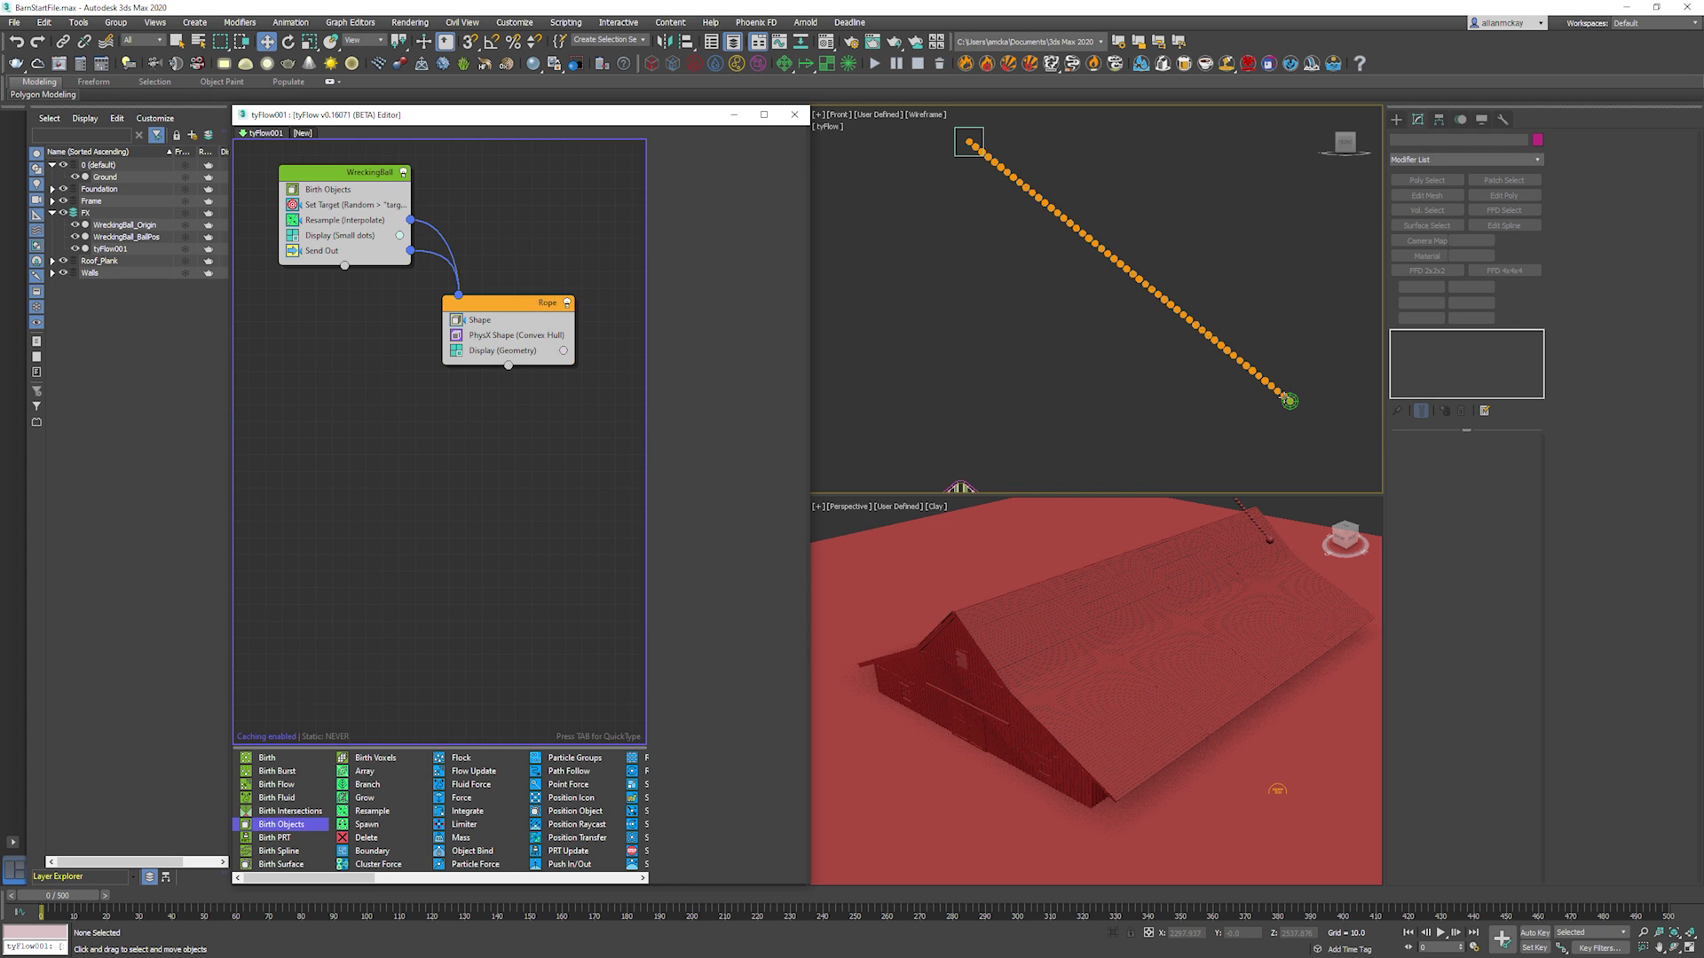
key(Tab)
text(for)
key(Down)
key(Up)
key(Return)
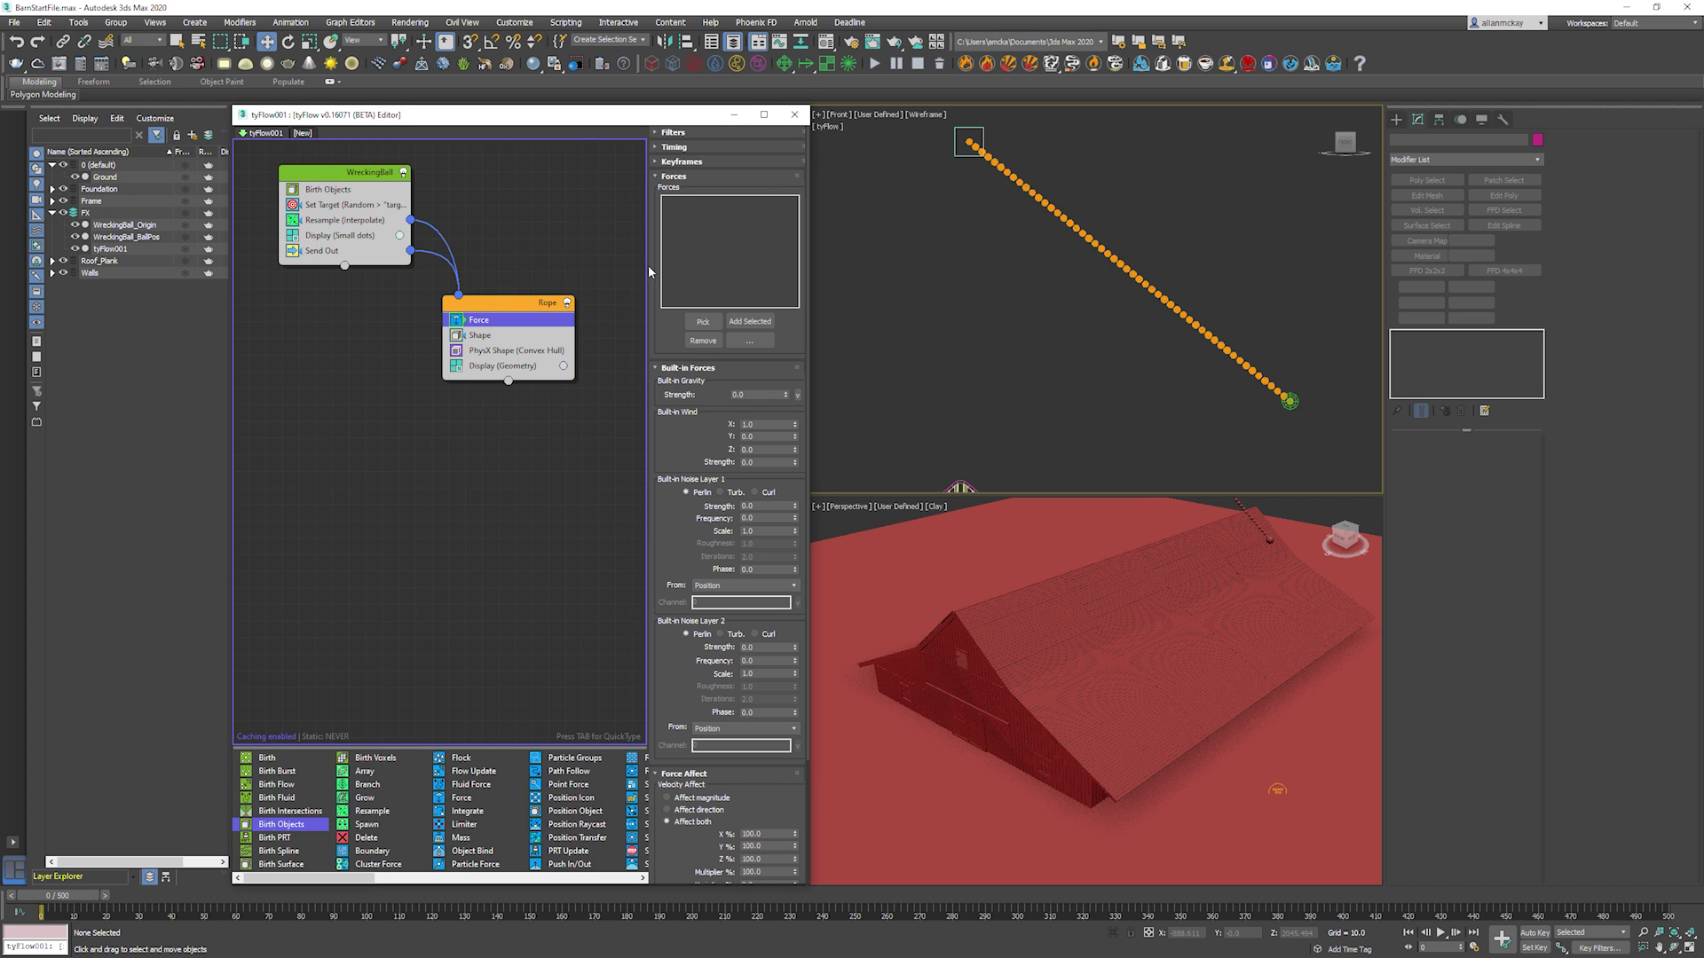
Set the Force operator's built-in gravity strength to -1.0, then play the simulation and rewind it.
double_click(754, 396)
text(-1)
key(Return)
key(slash)
key(Home)
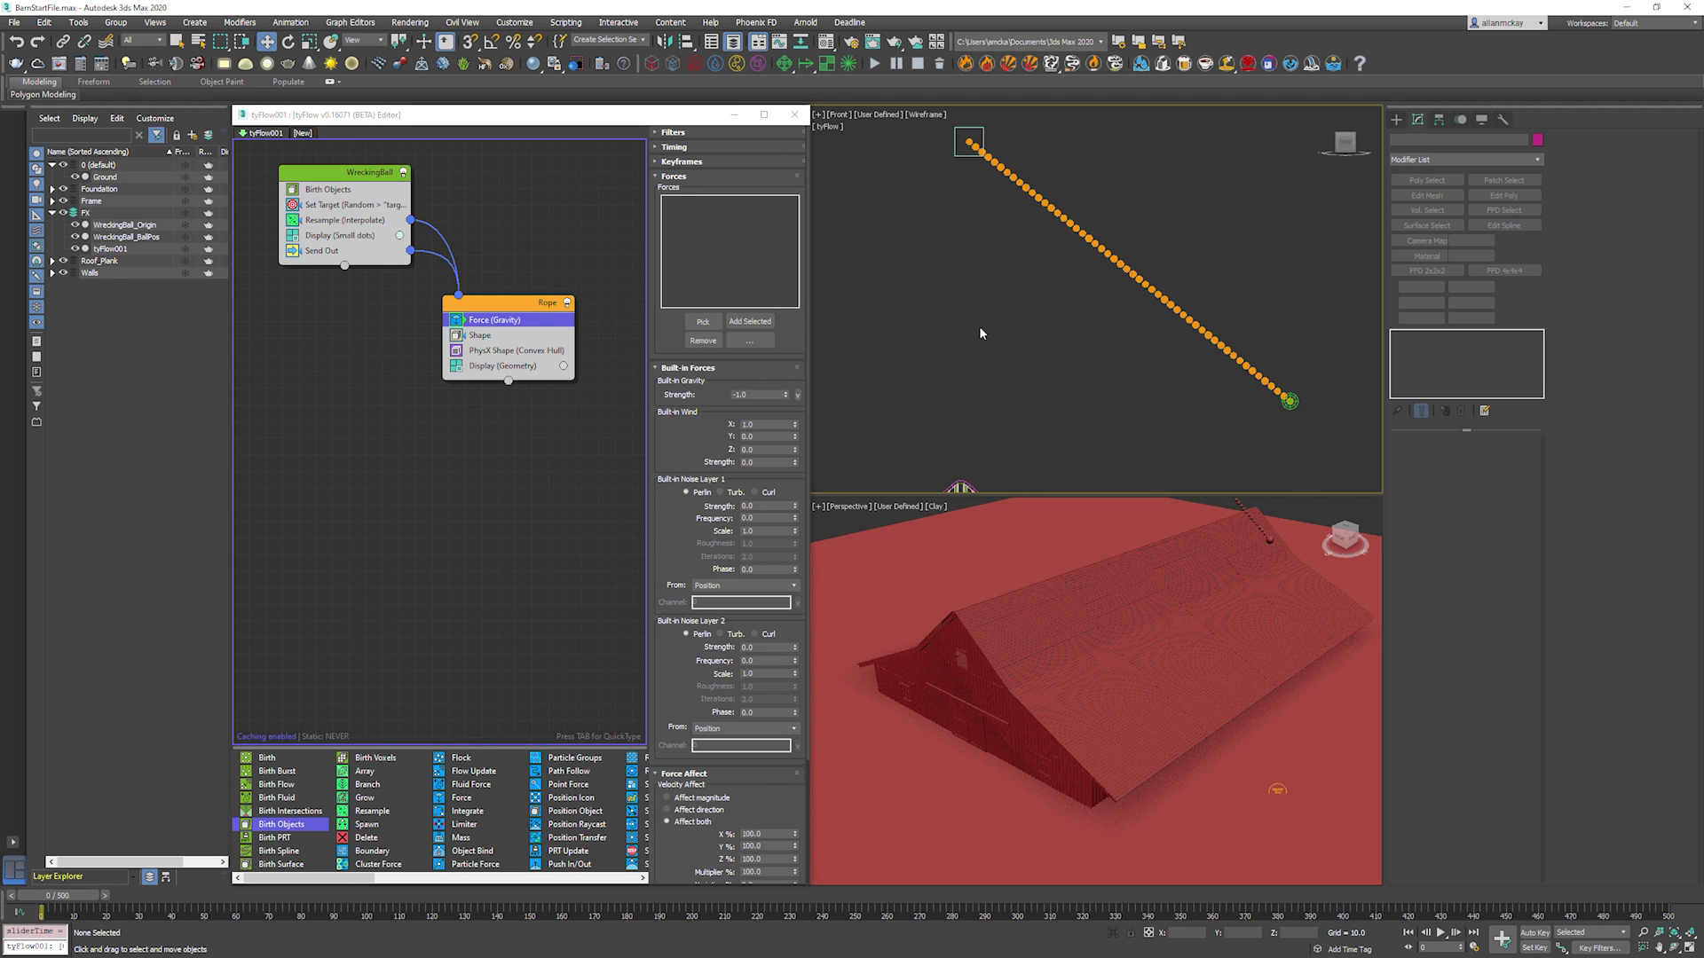
Add a PhysX Bind operator below PhysX Shape in the Rope event, then preview the simulation and rewind.
click(547, 434)
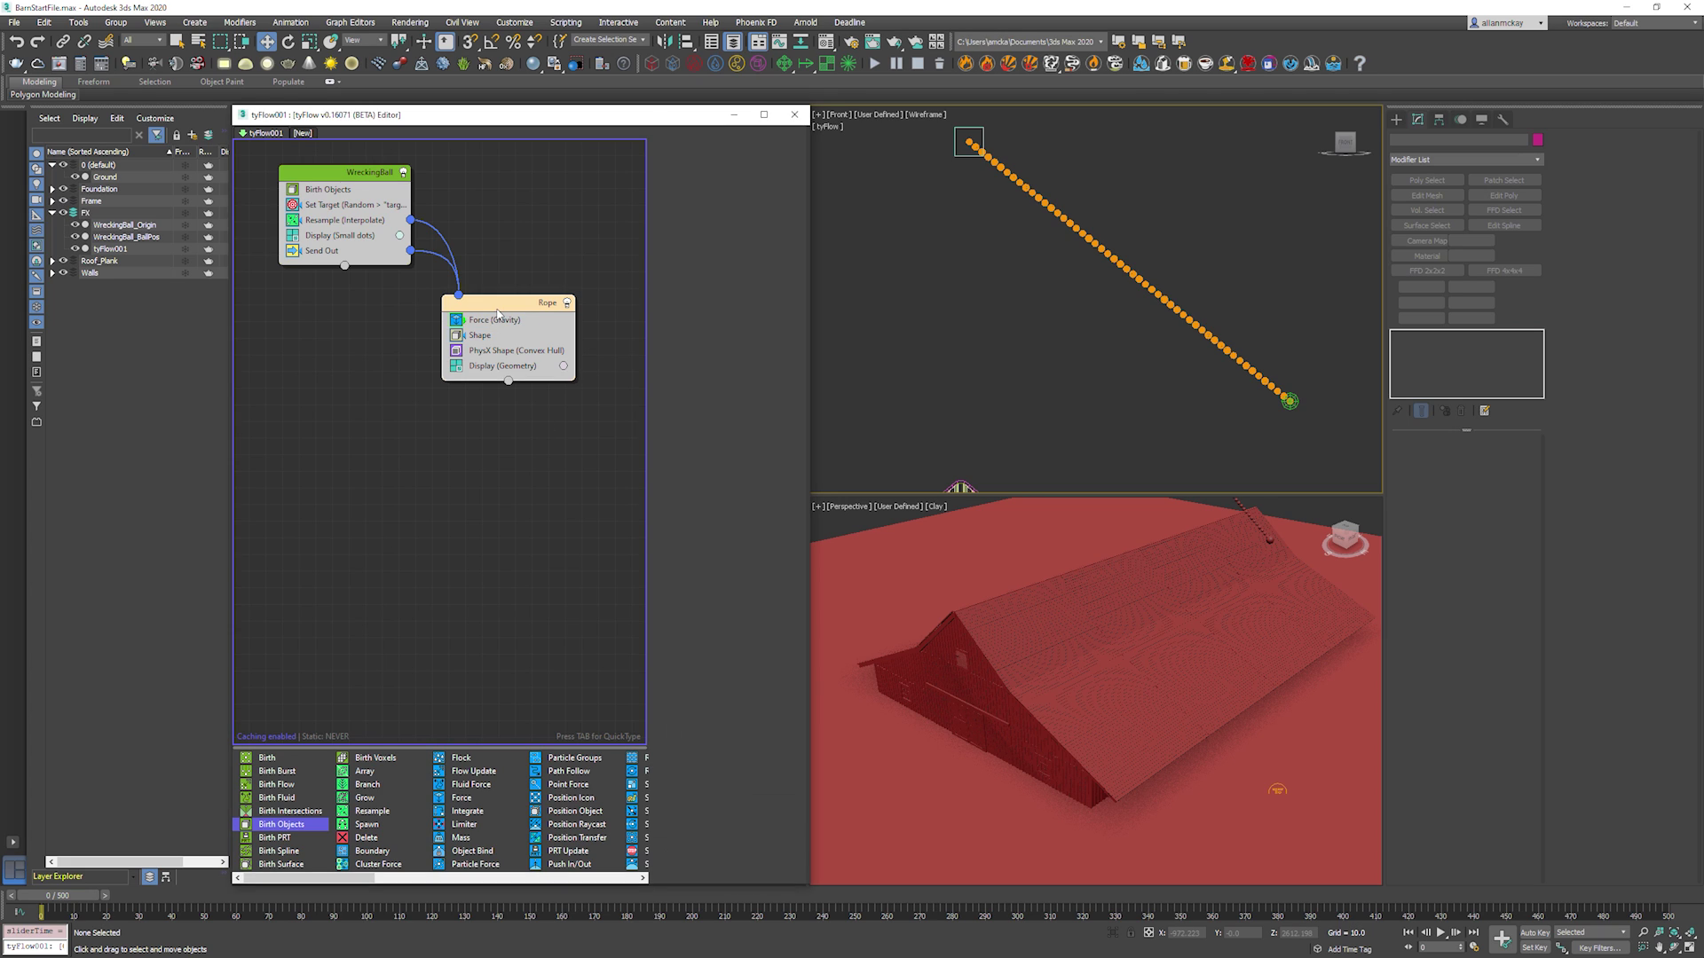
key(Tab)
text(bind)
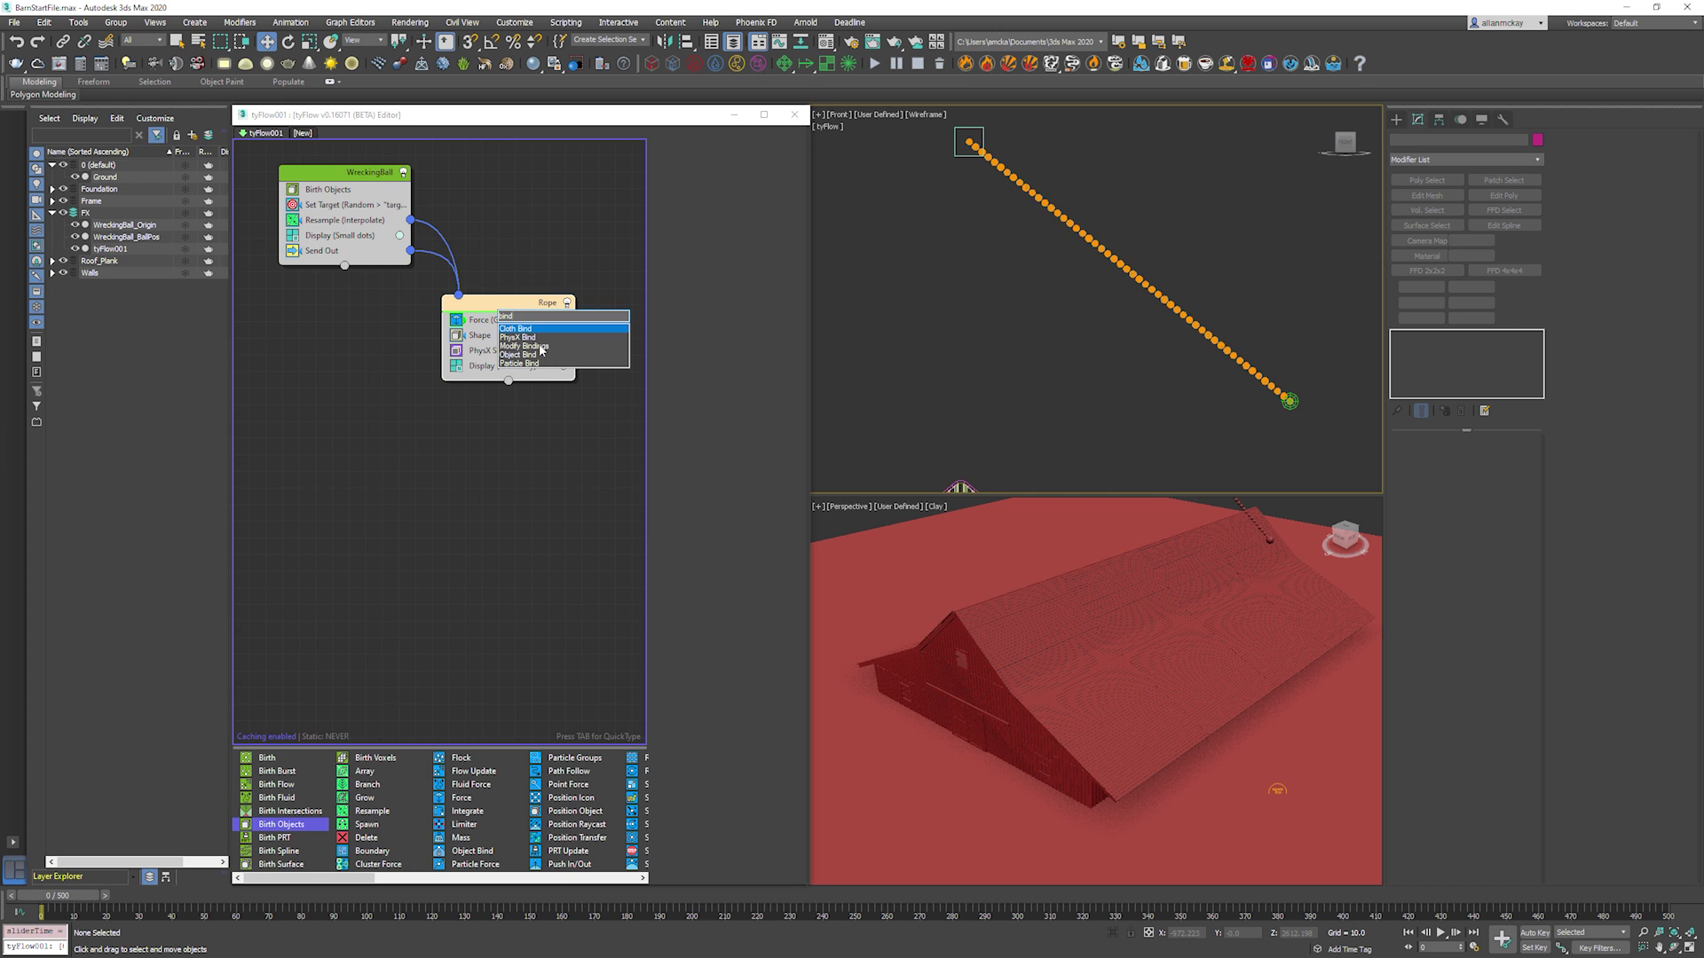
click(511, 337)
drag(510, 320, 525, 375)
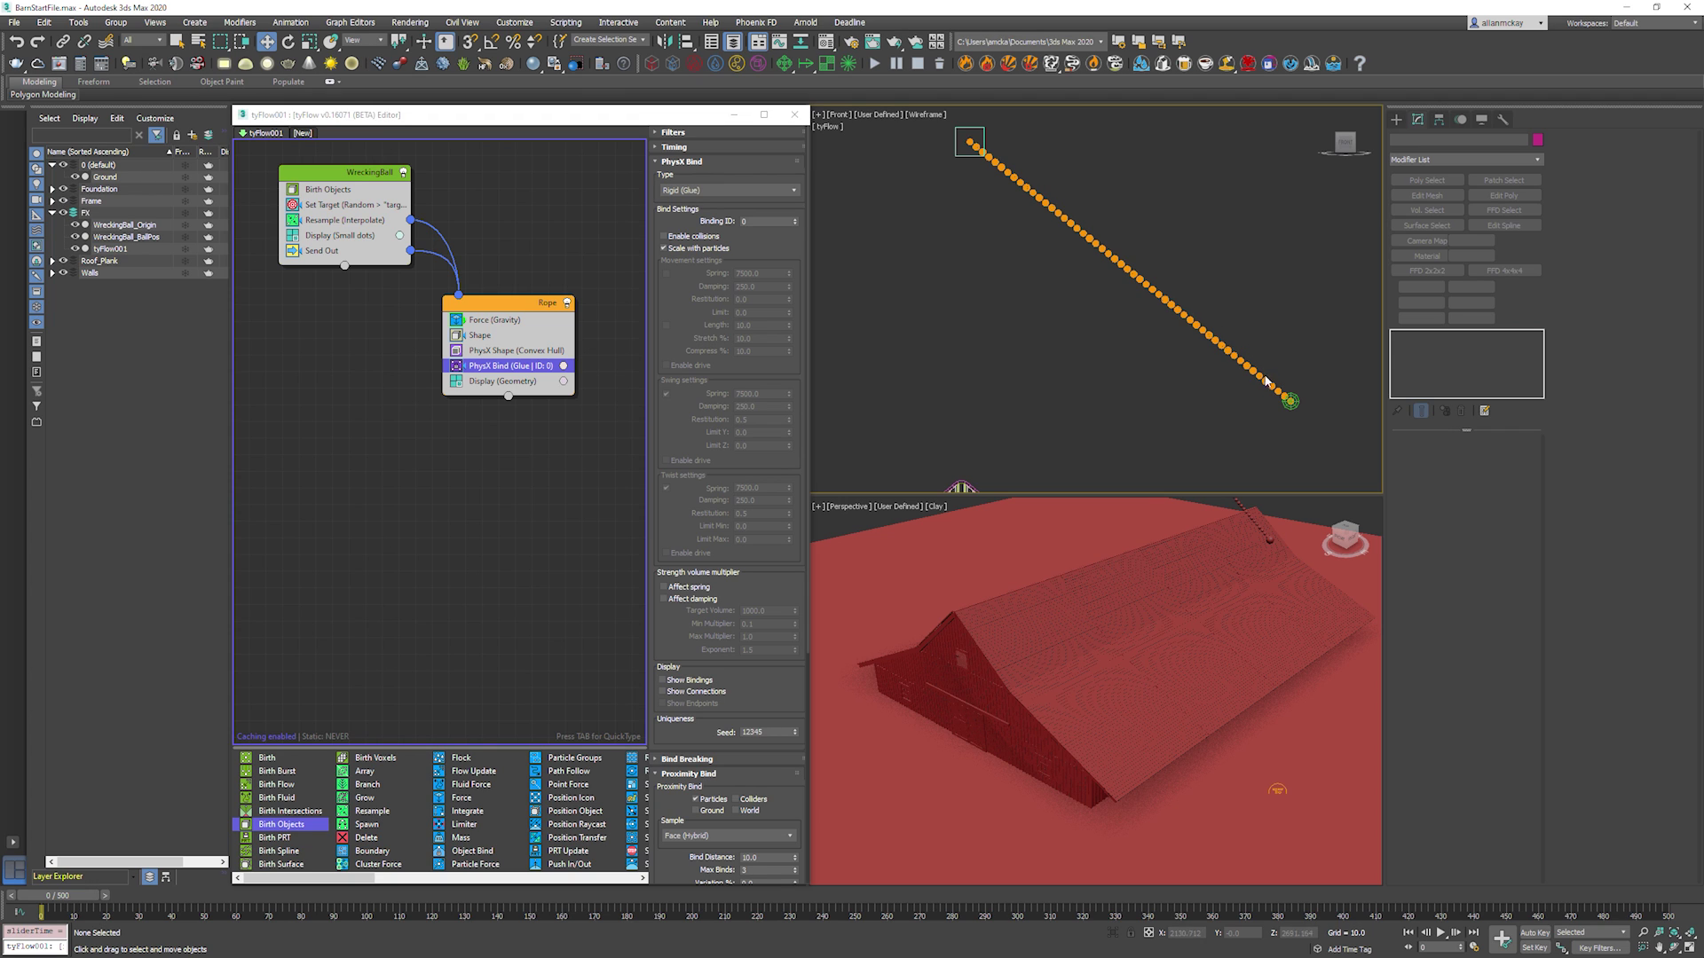
key(/)
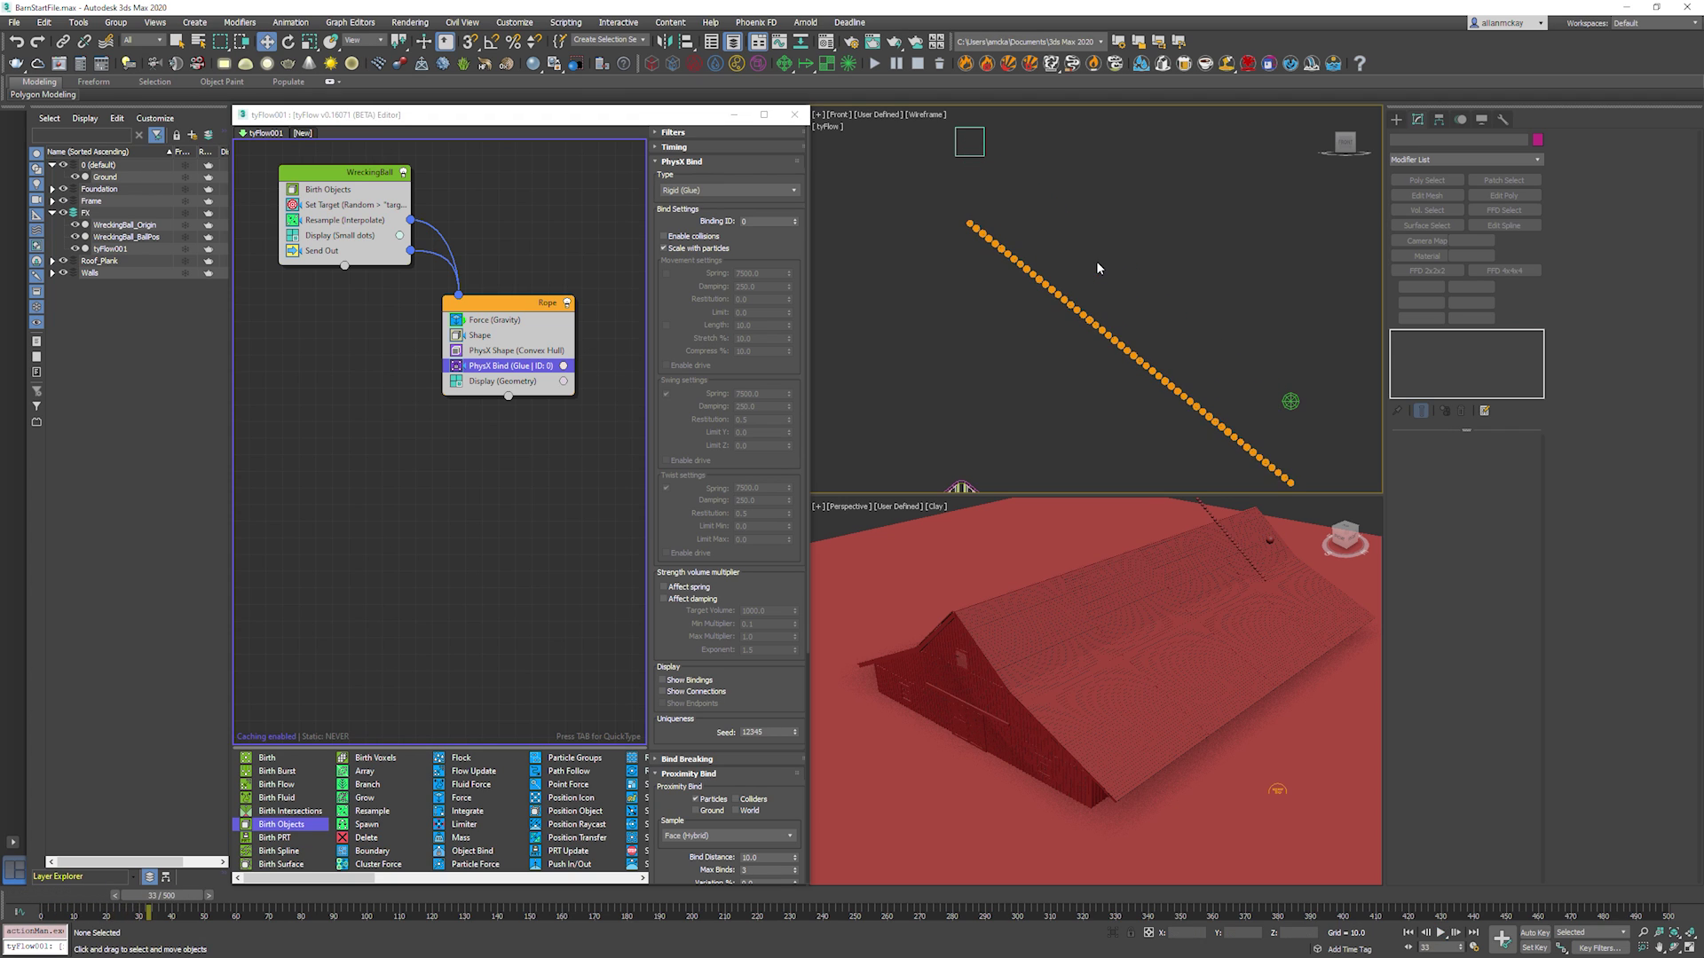
key(Home)
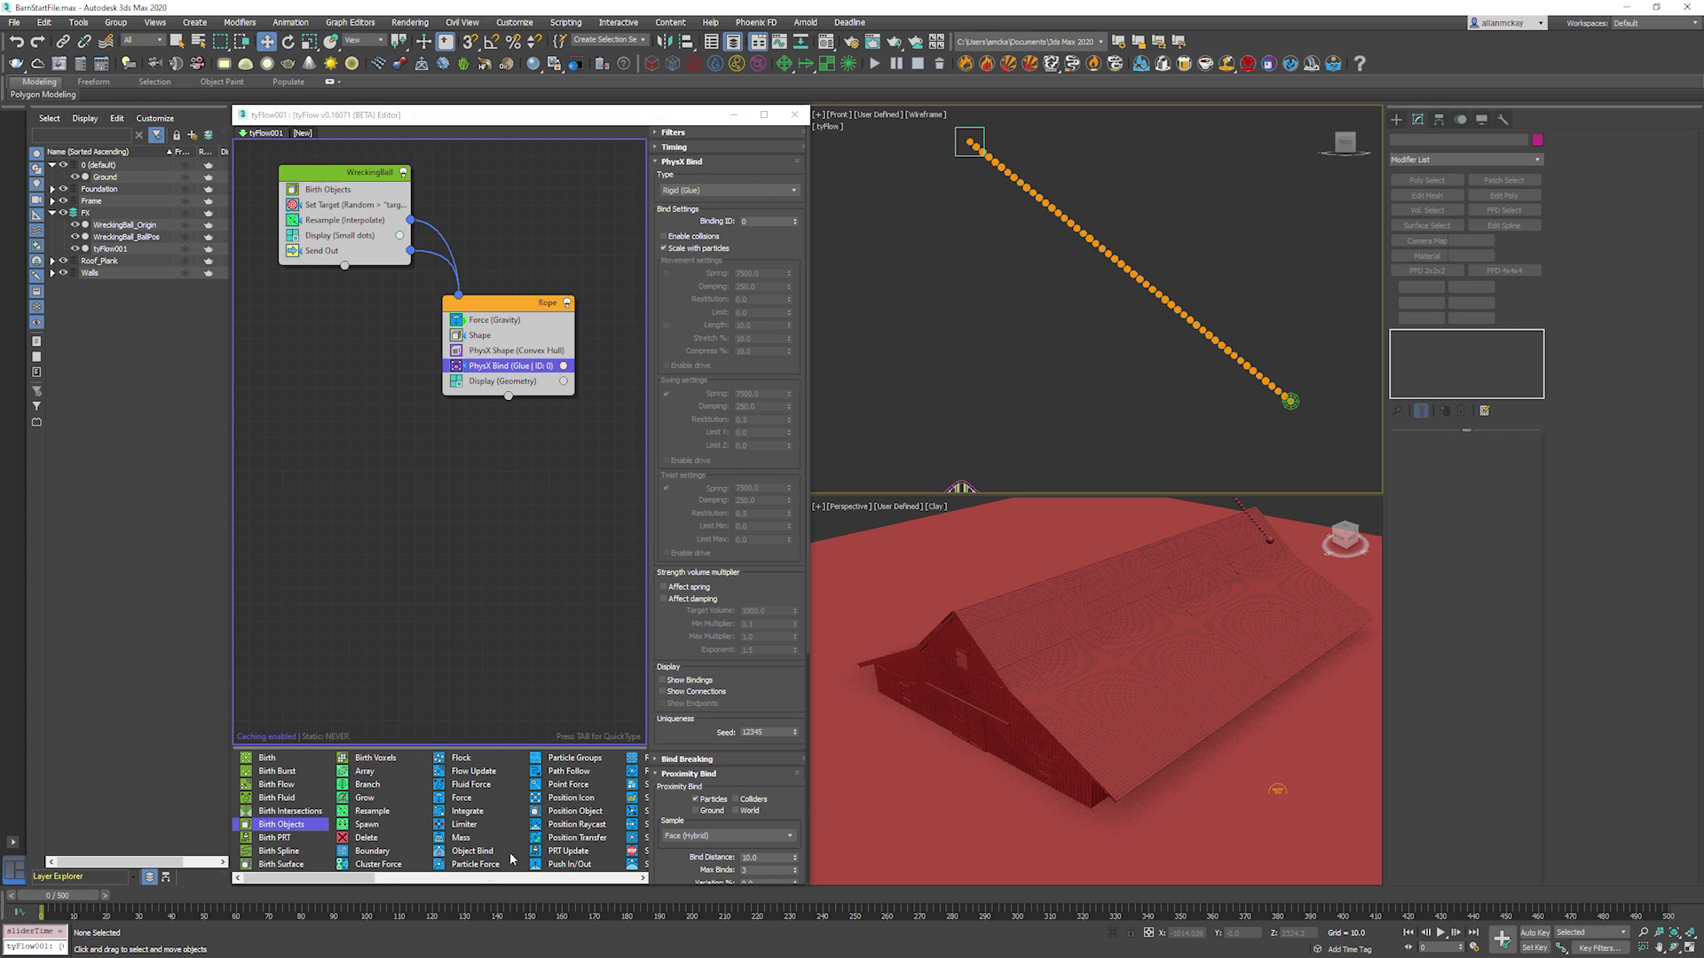
drag(376, 880, 389, 793)
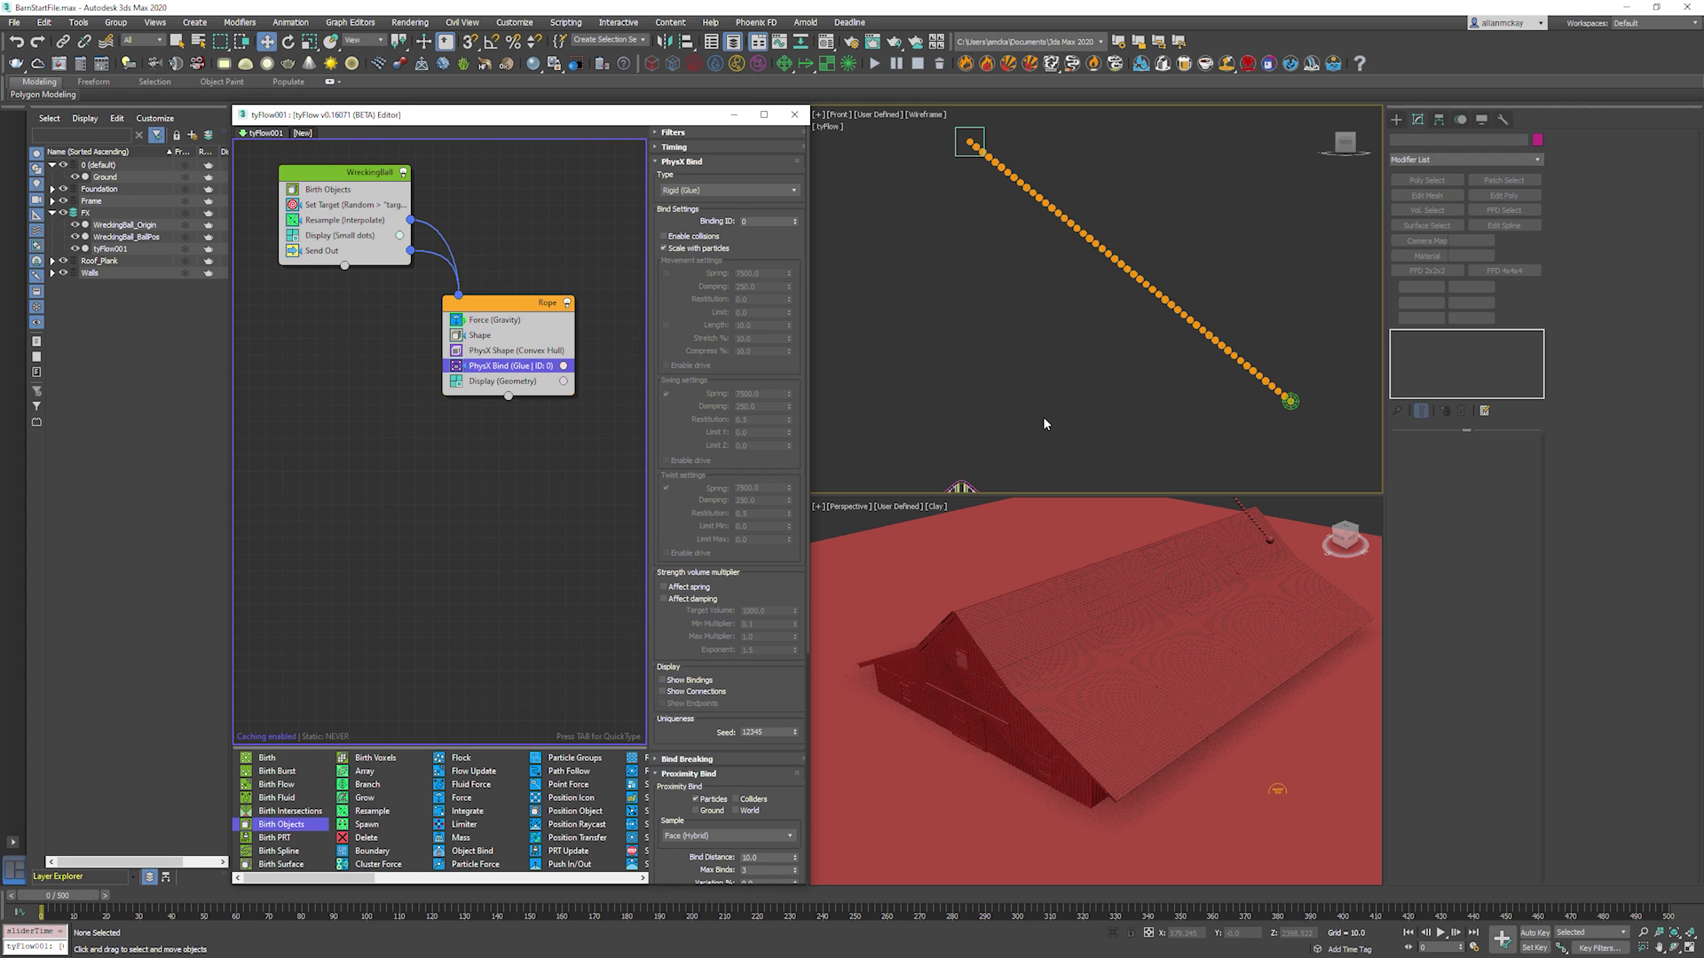
Add a Surface Test below PhysX Bind in the Rope event and pick the WreckingBall_Origin box as its test object.
click(527, 413)
key(Tab)
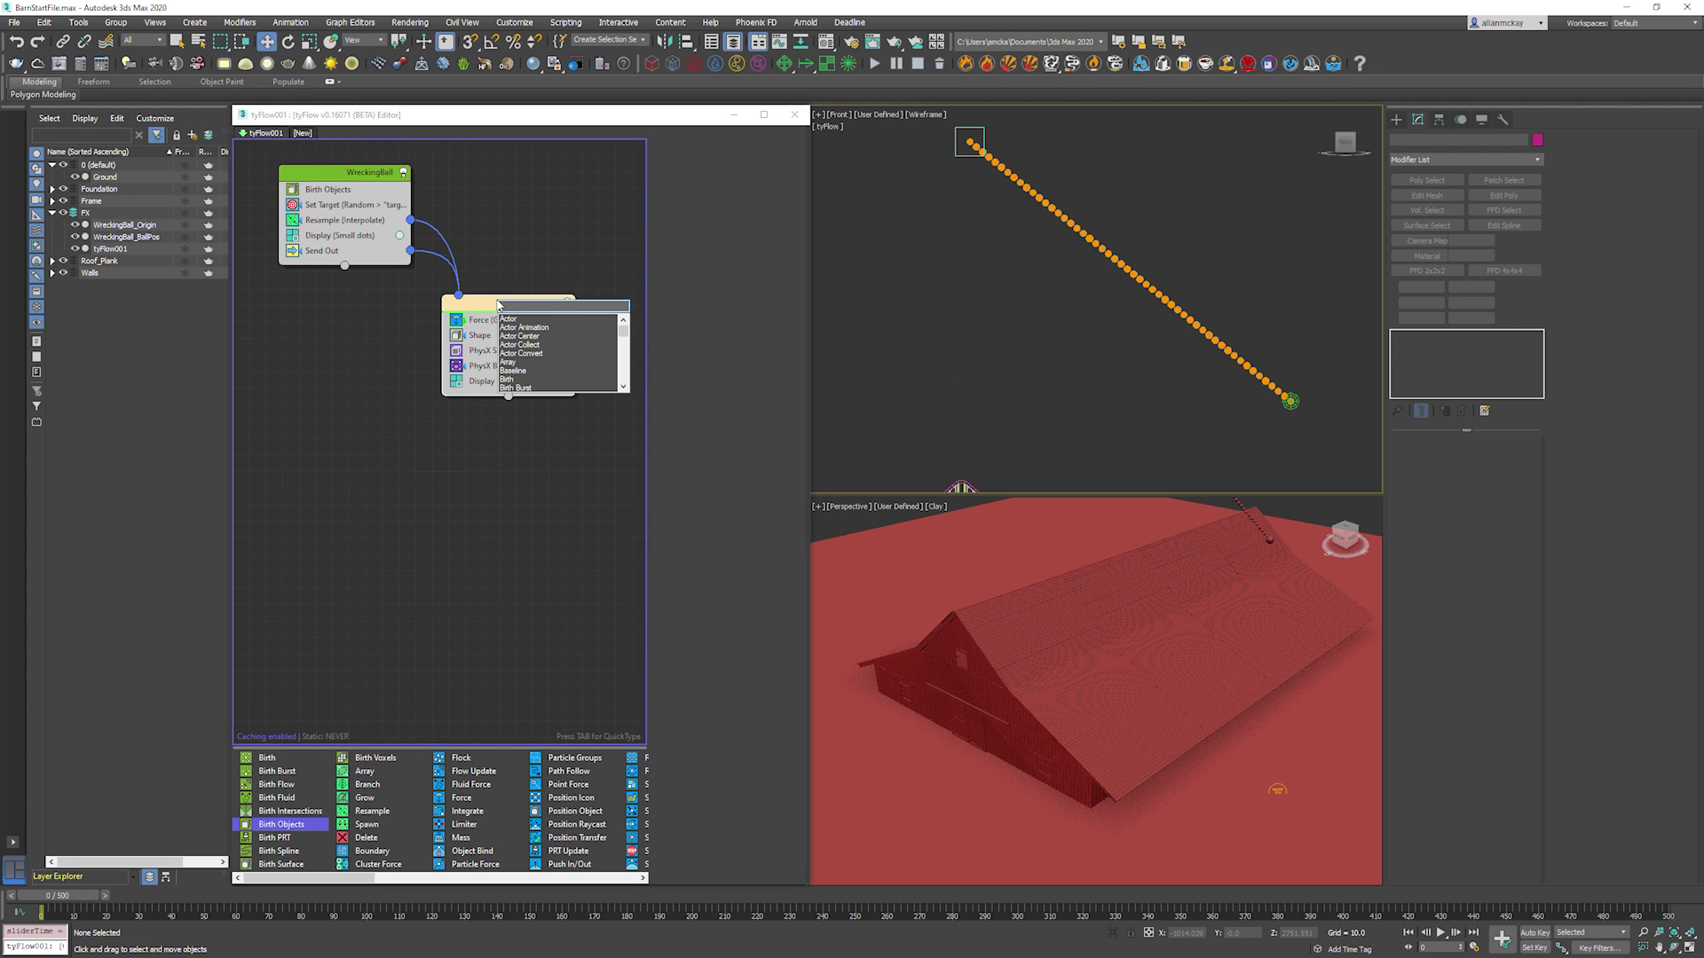
text(surf)
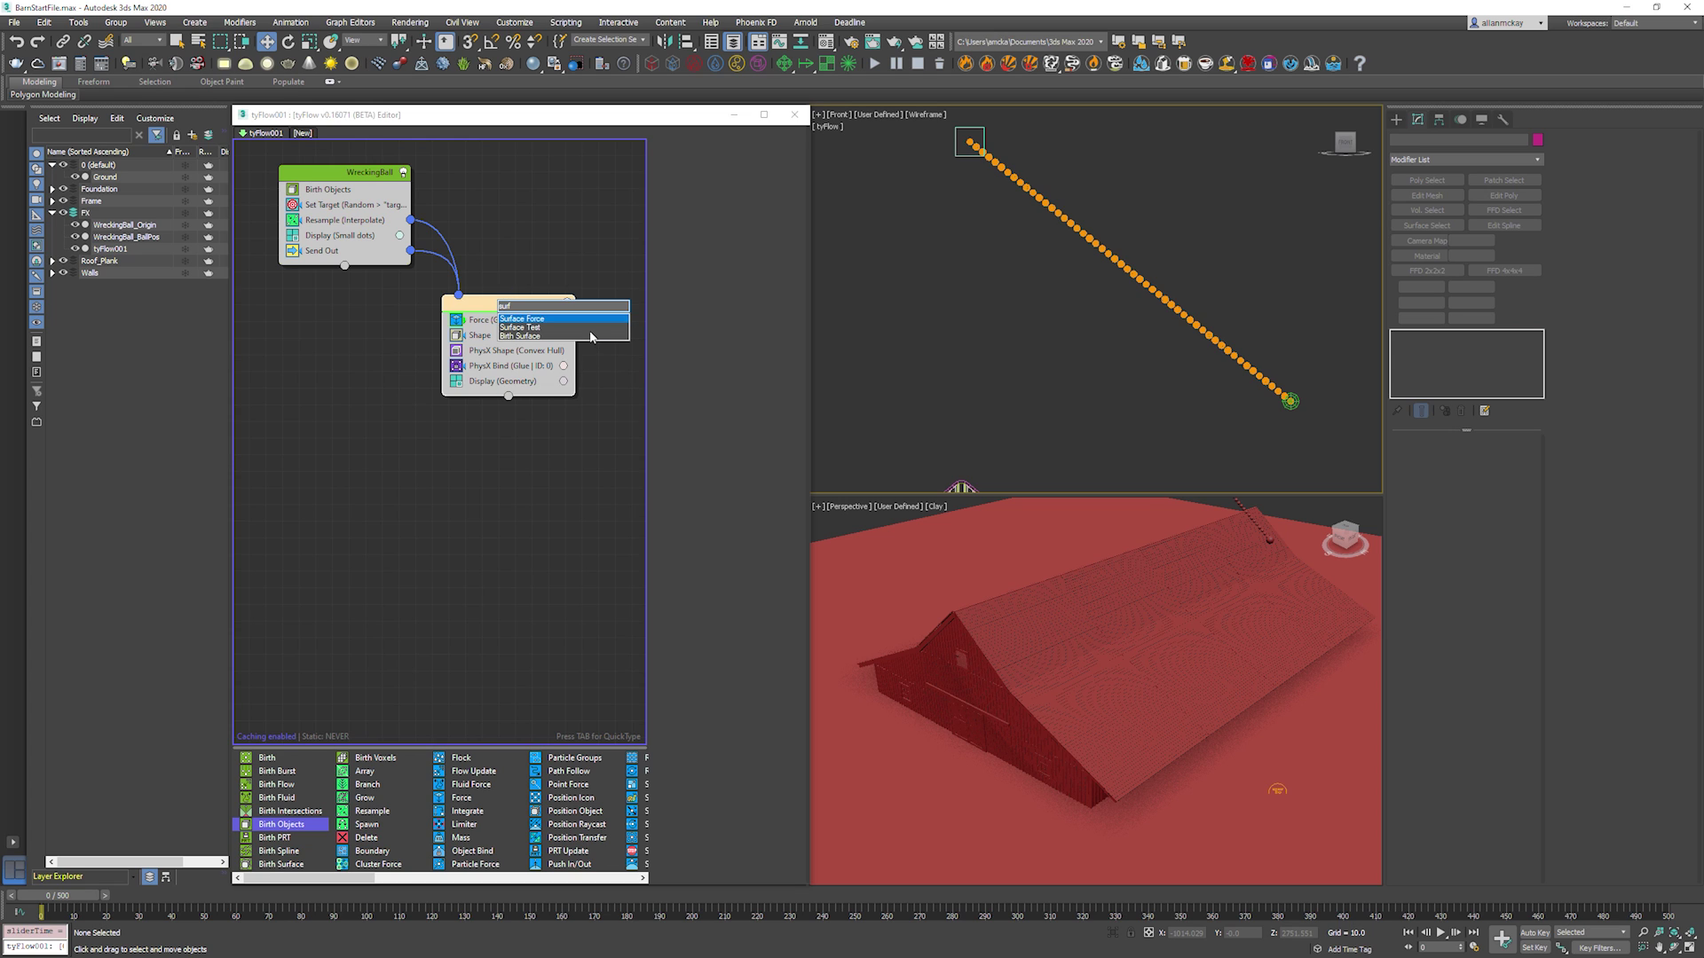
click(591, 333)
drag(538, 323, 533, 393)
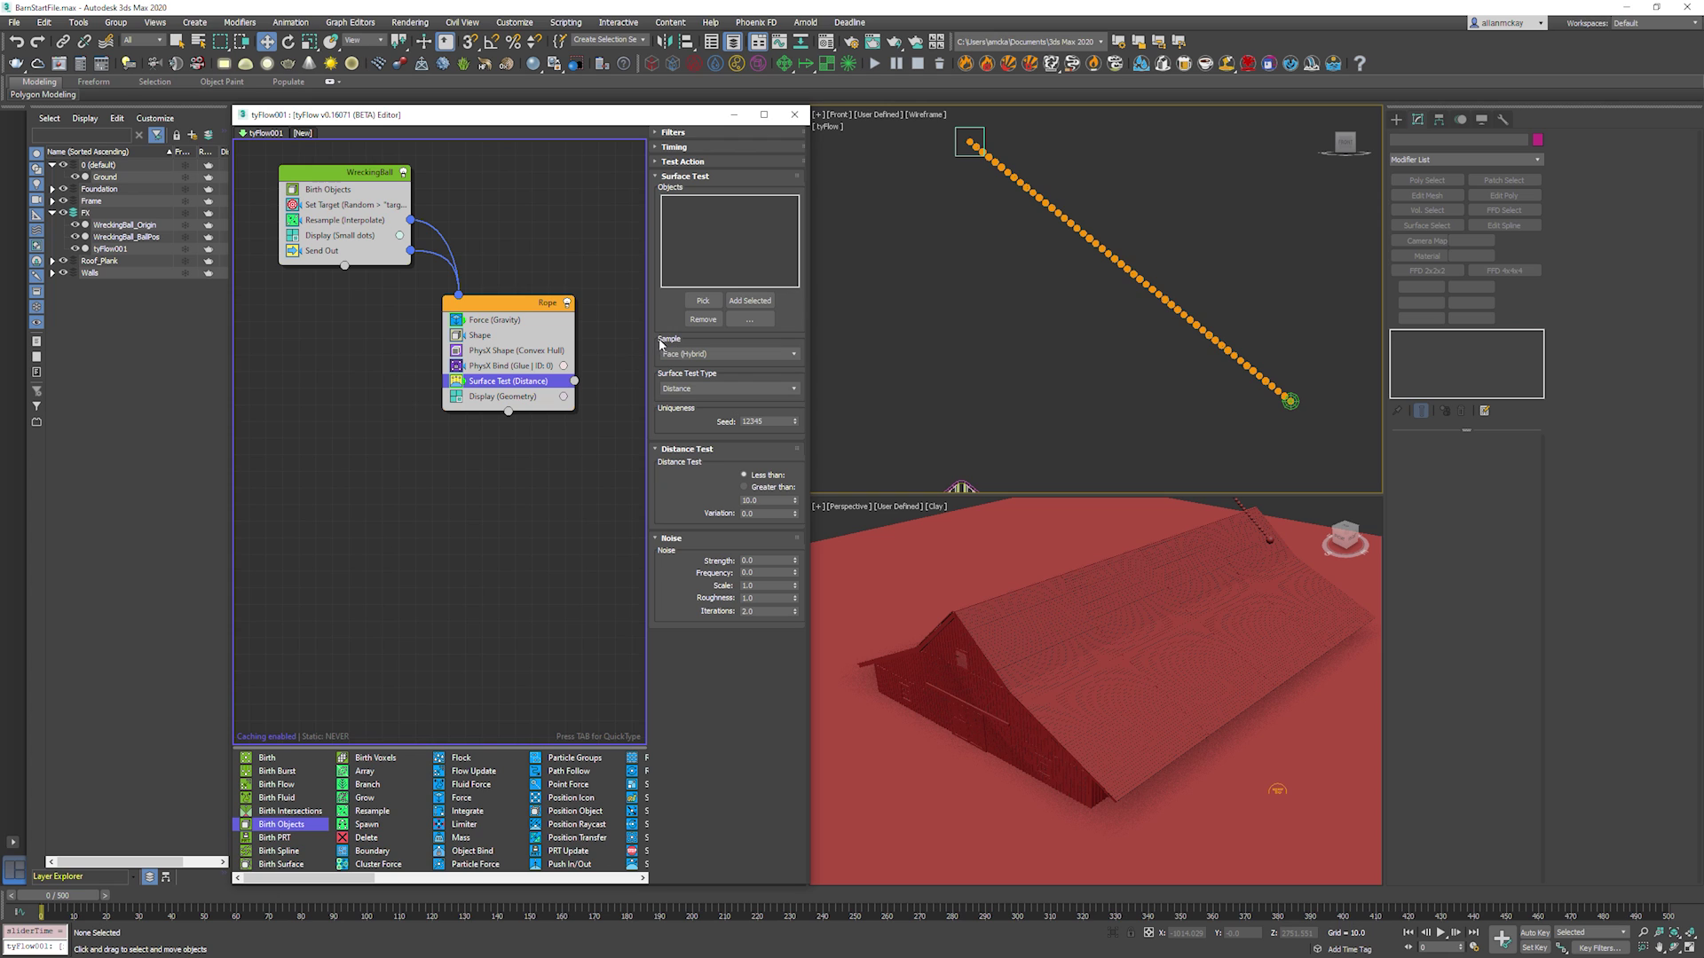
click(703, 300)
click(956, 155)
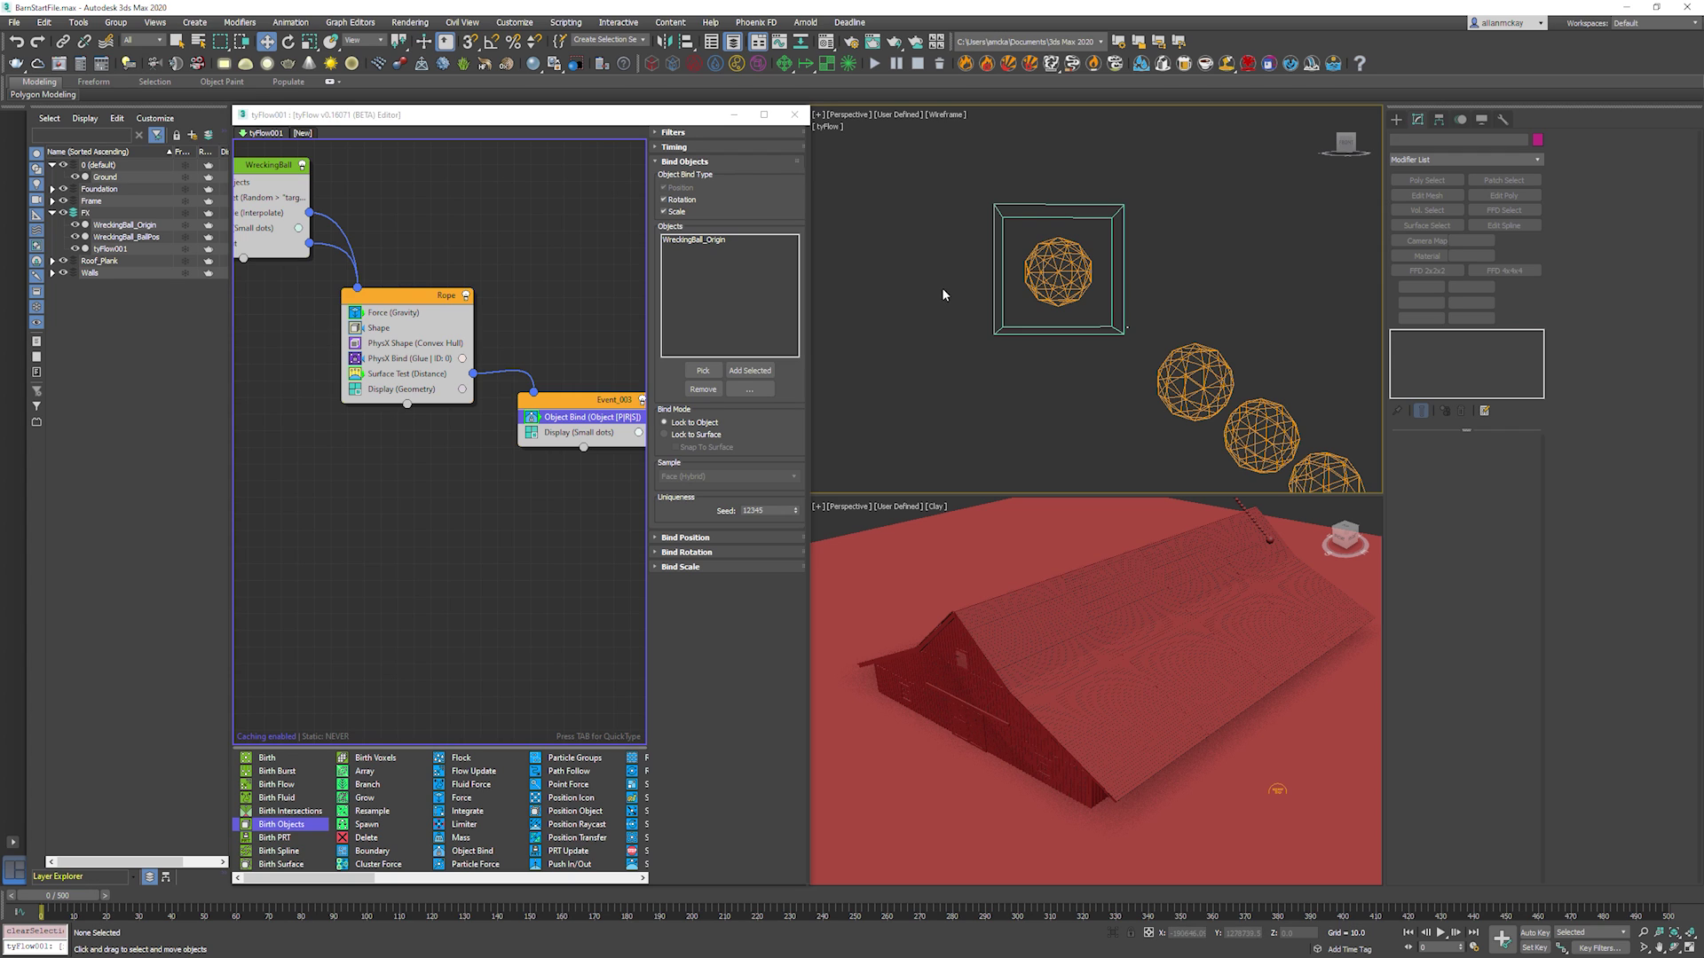
Set the Rope event's Surface Test type to Volume (Inside) and play the simulation.
click(1030, 326)
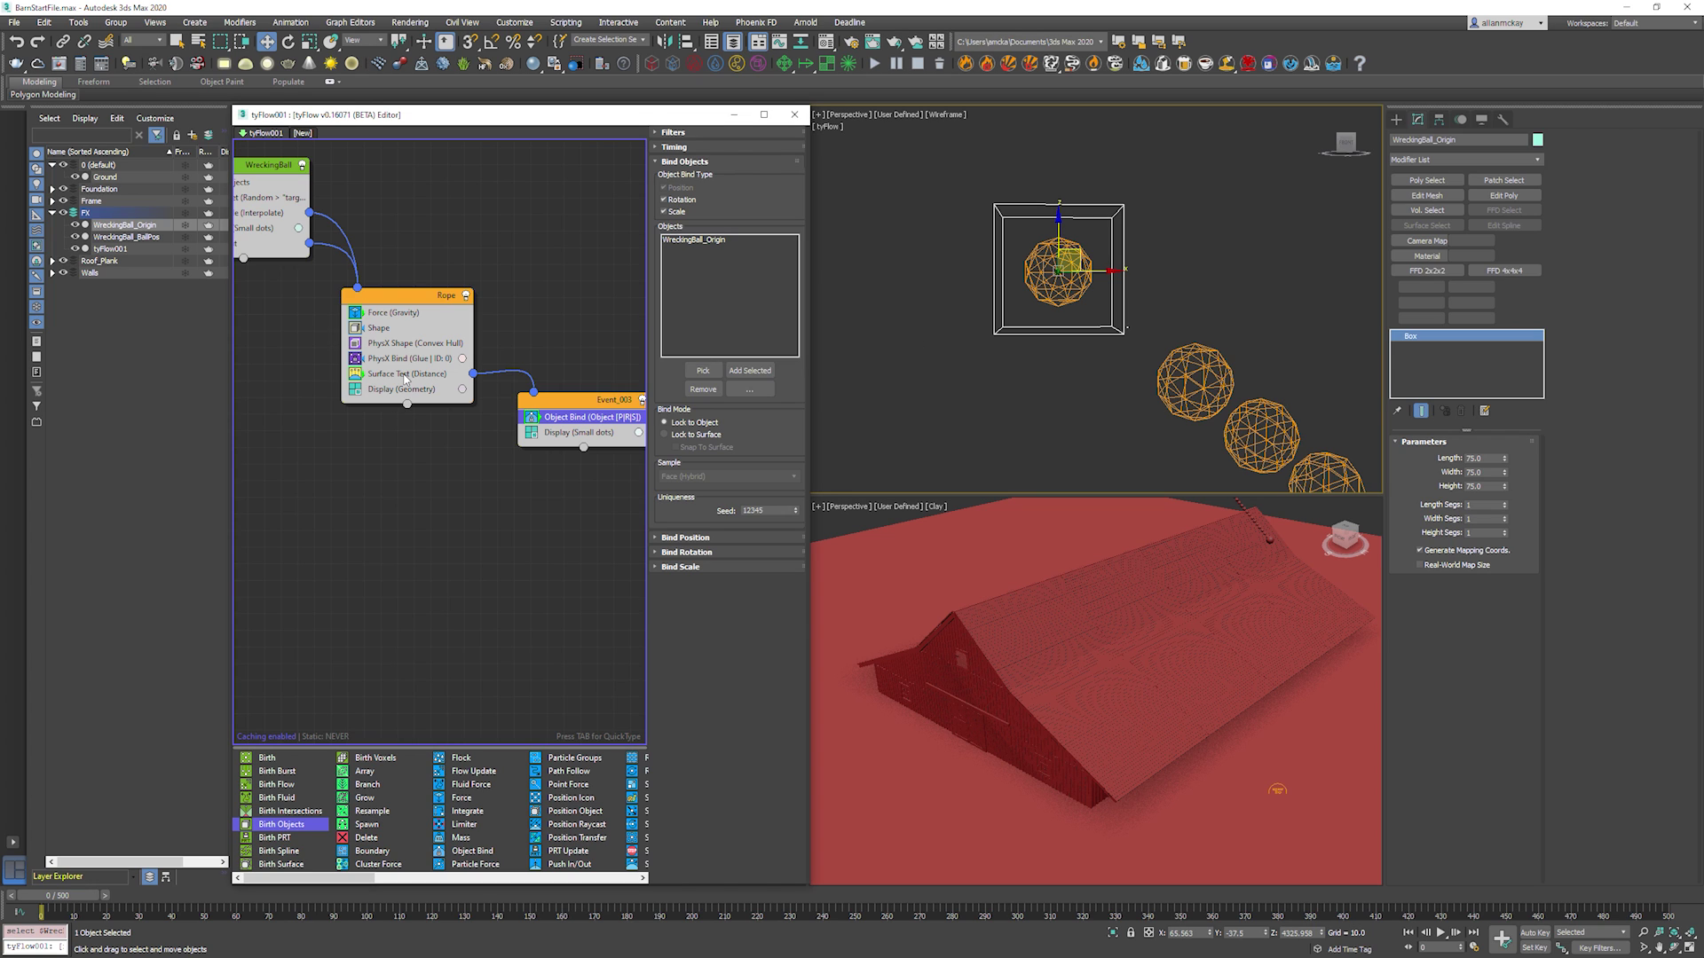
click(408, 375)
click(717, 389)
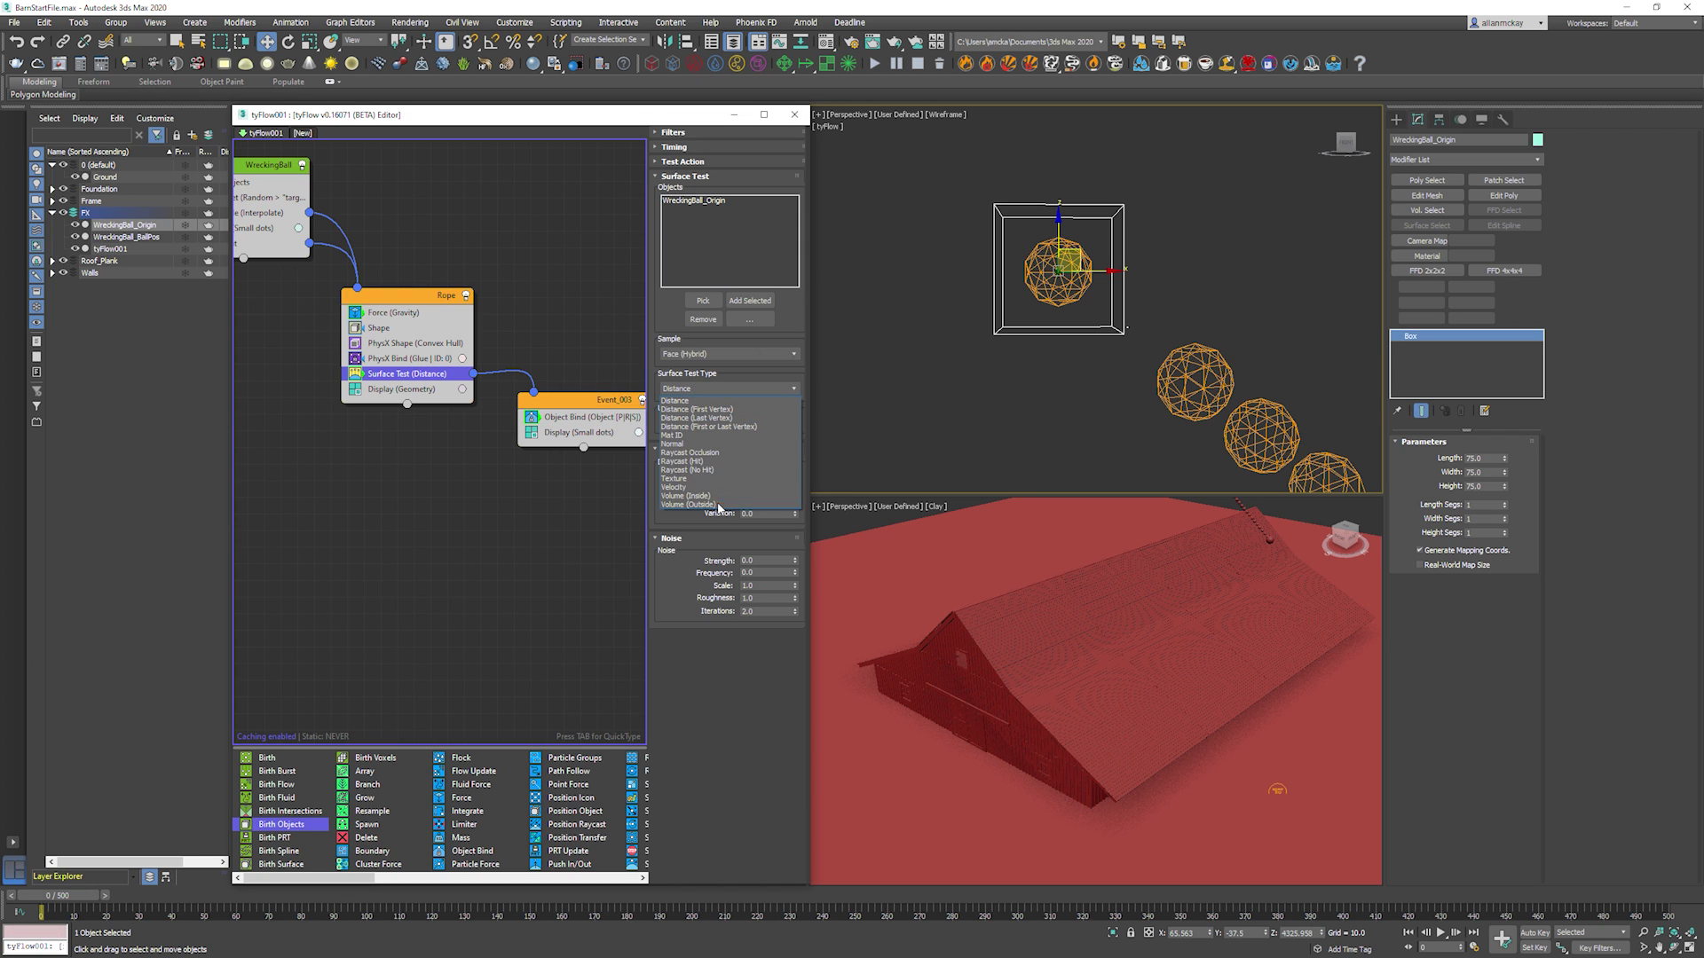
click(717, 498)
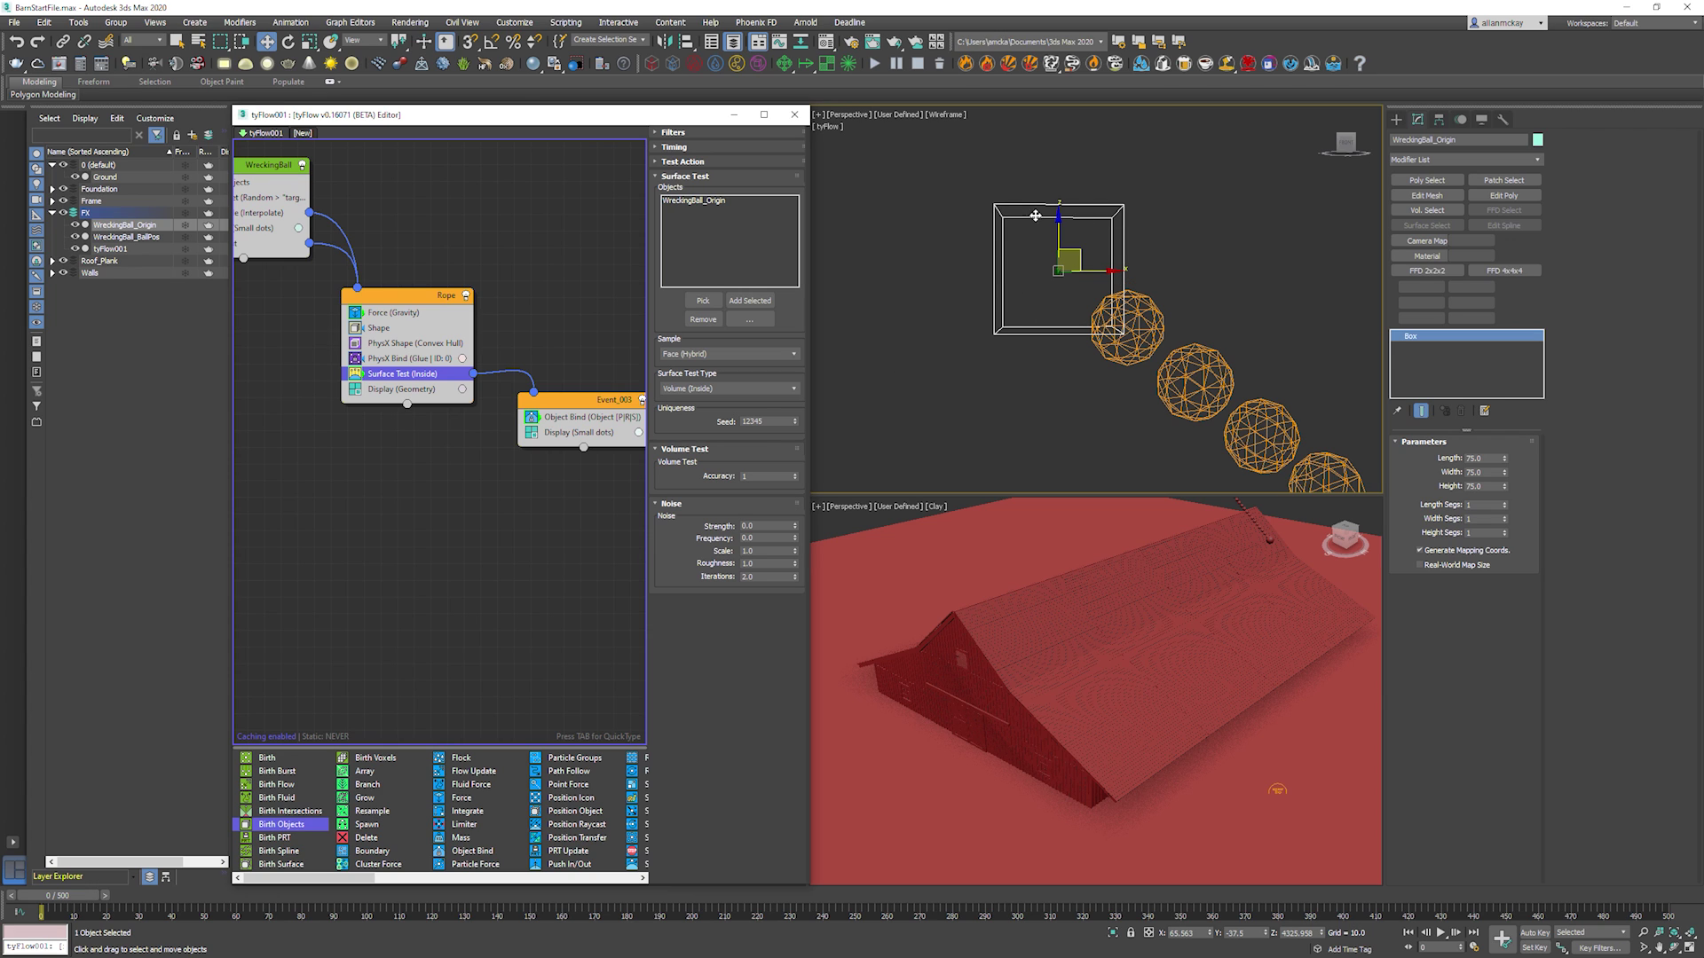
click(1105, 265)
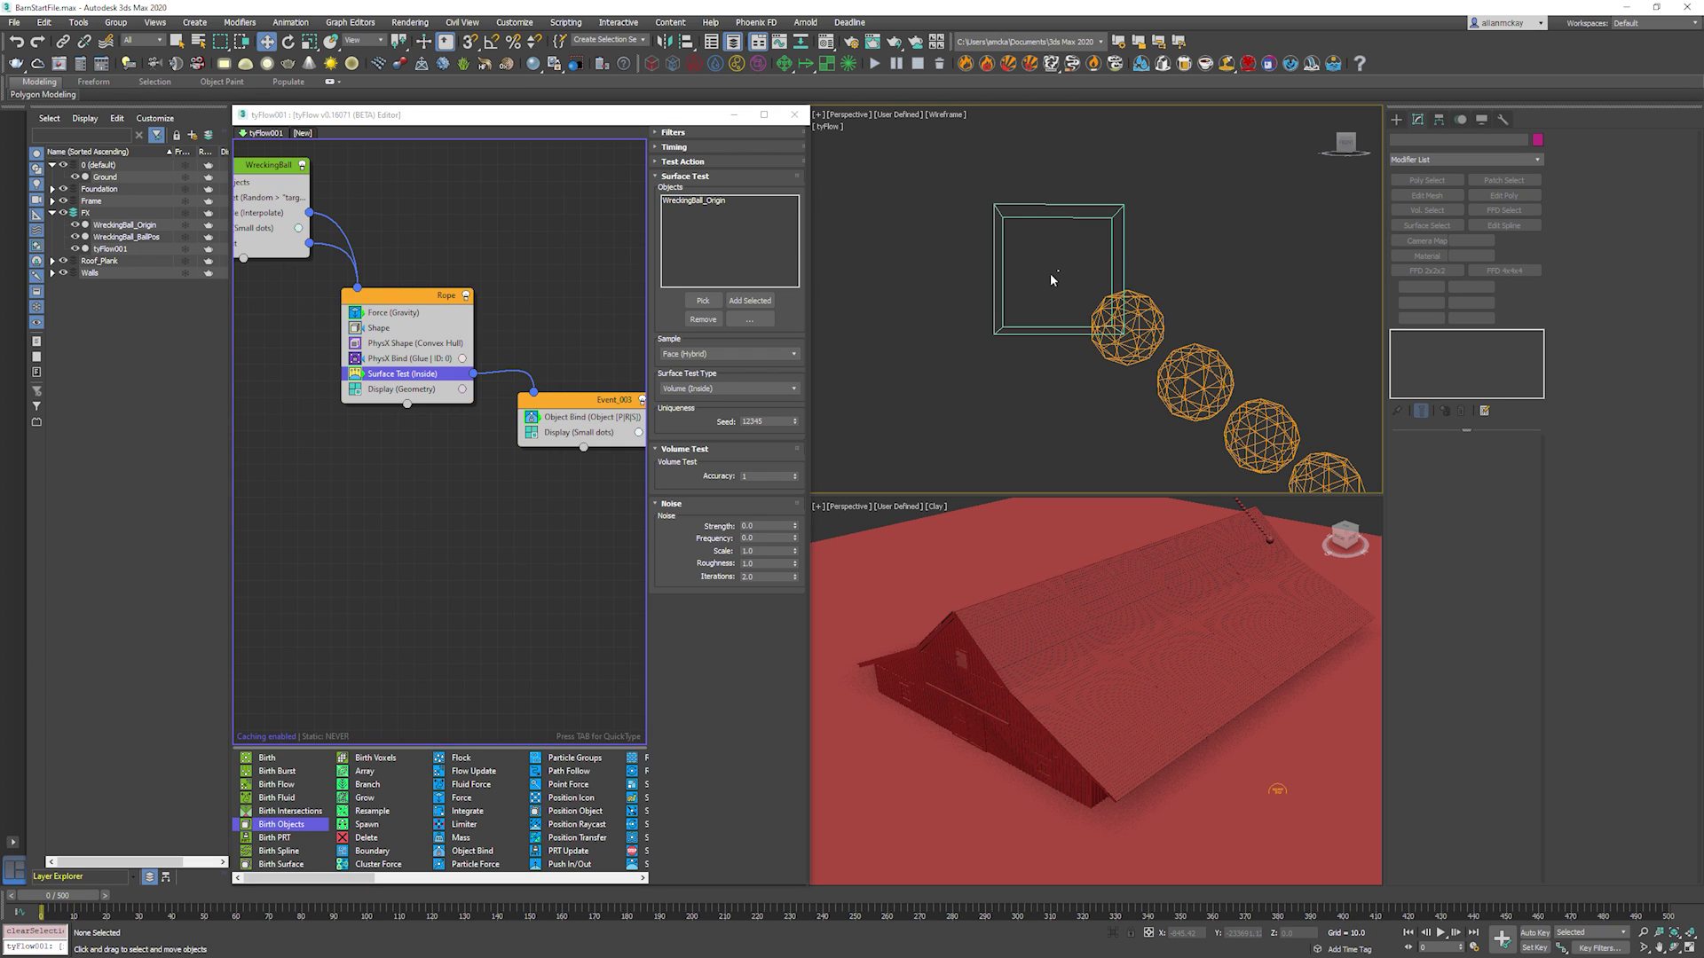
key(slash)
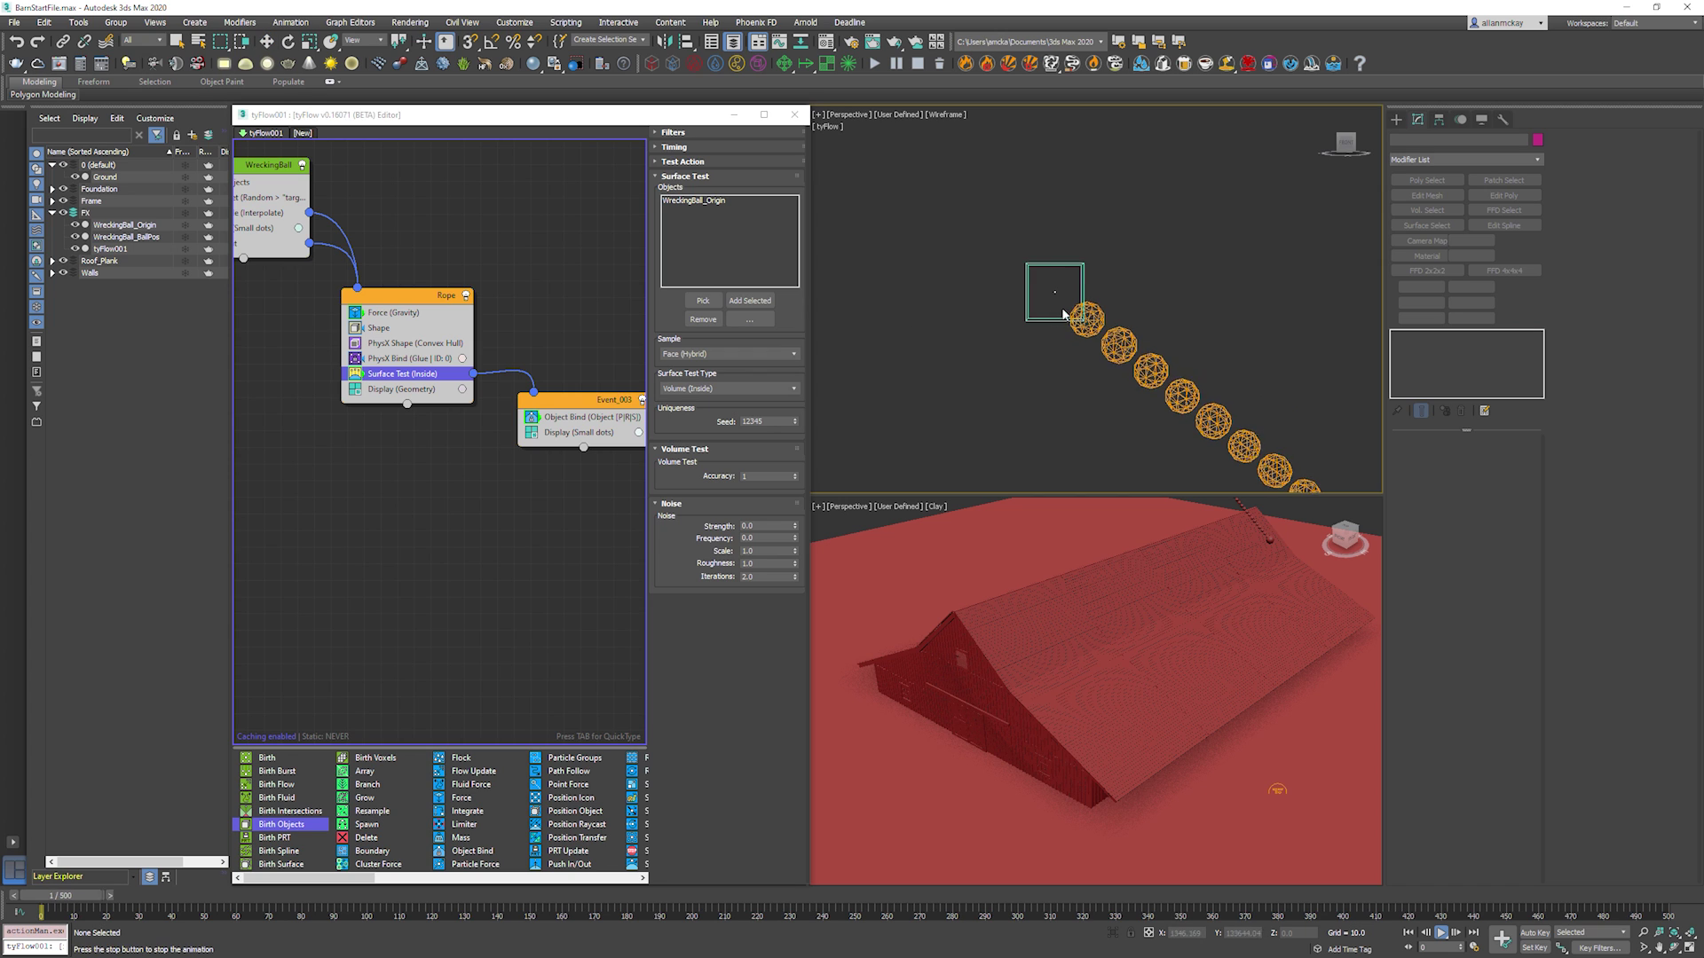
Play the simulation, rewind to the start, and inspect the Object Bind settings in Event_003.
key(slash)
scroll(1083, 312, up, 4)
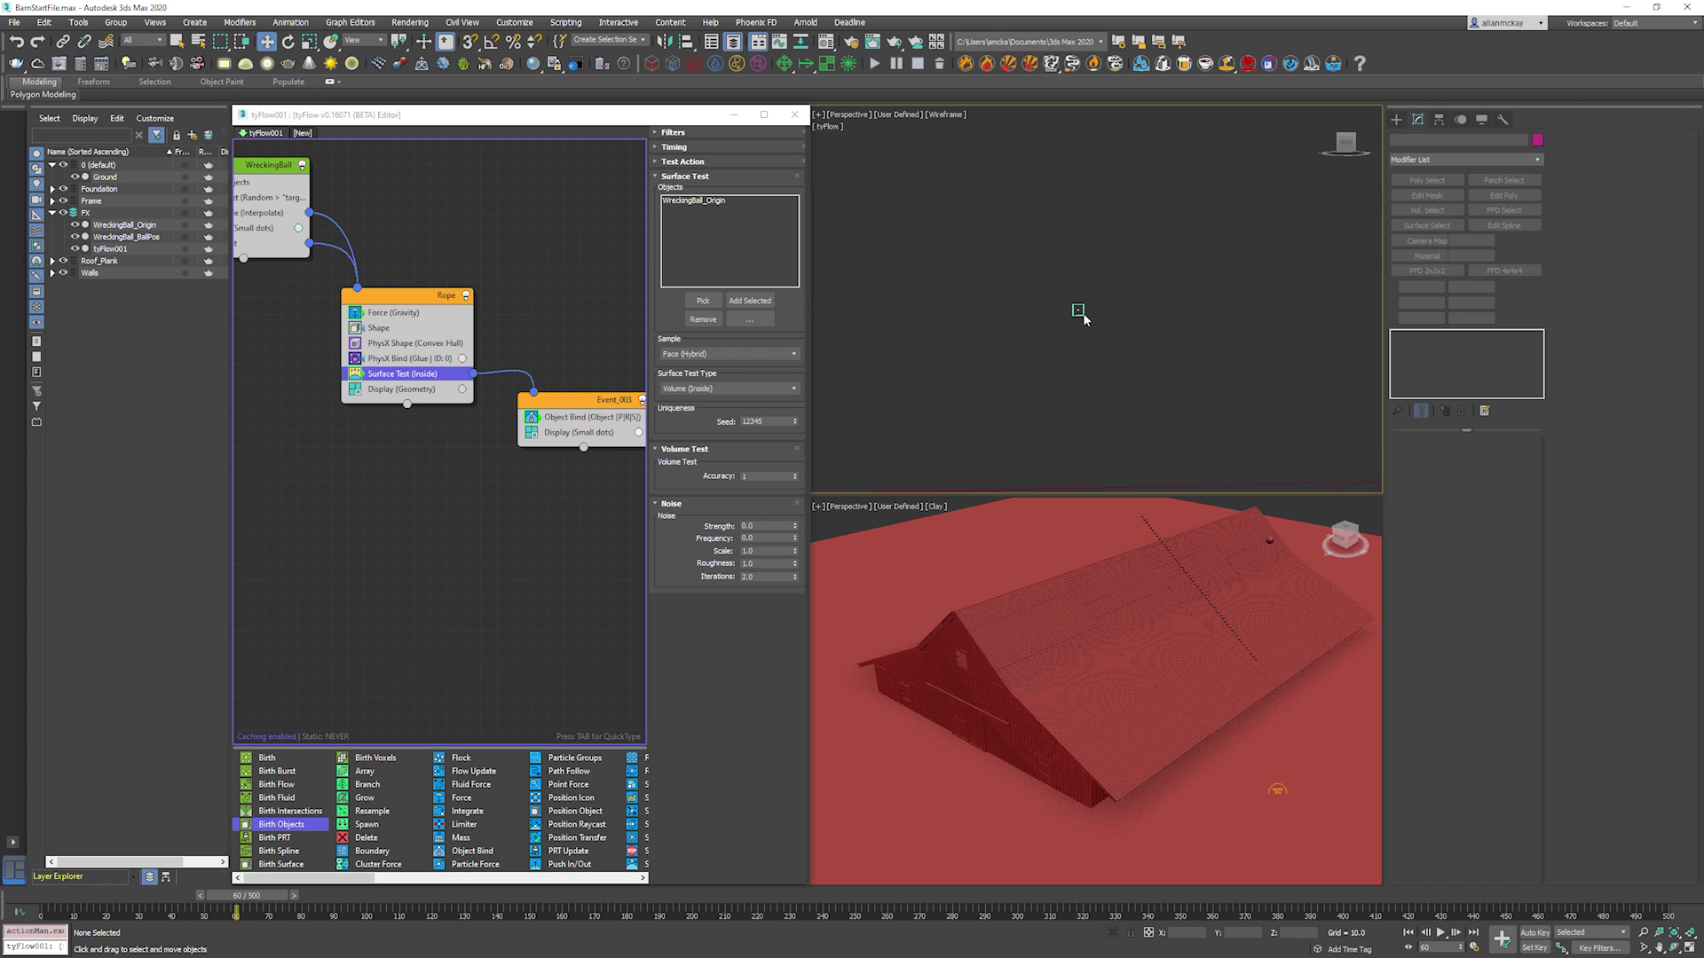
key(Home)
key(w)
click(567, 418)
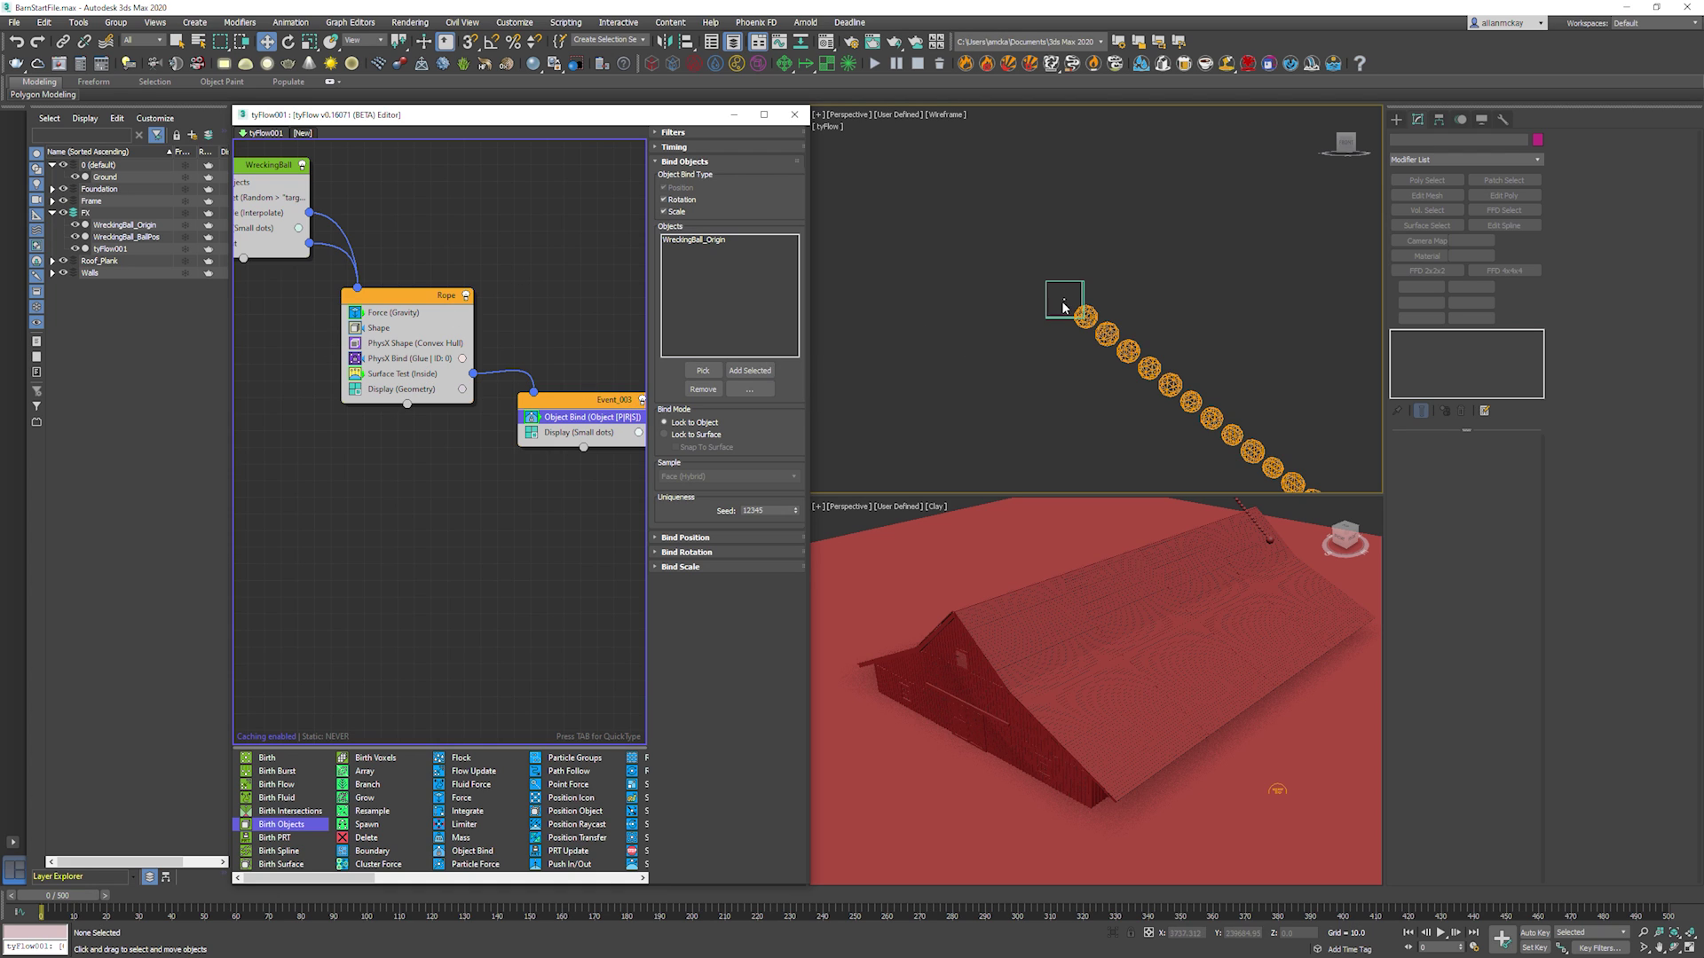
Enable Bind to siblings and Bind to parent in the Rope event's PhysX Bind, then preview the simulation and rewind.
click(425, 358)
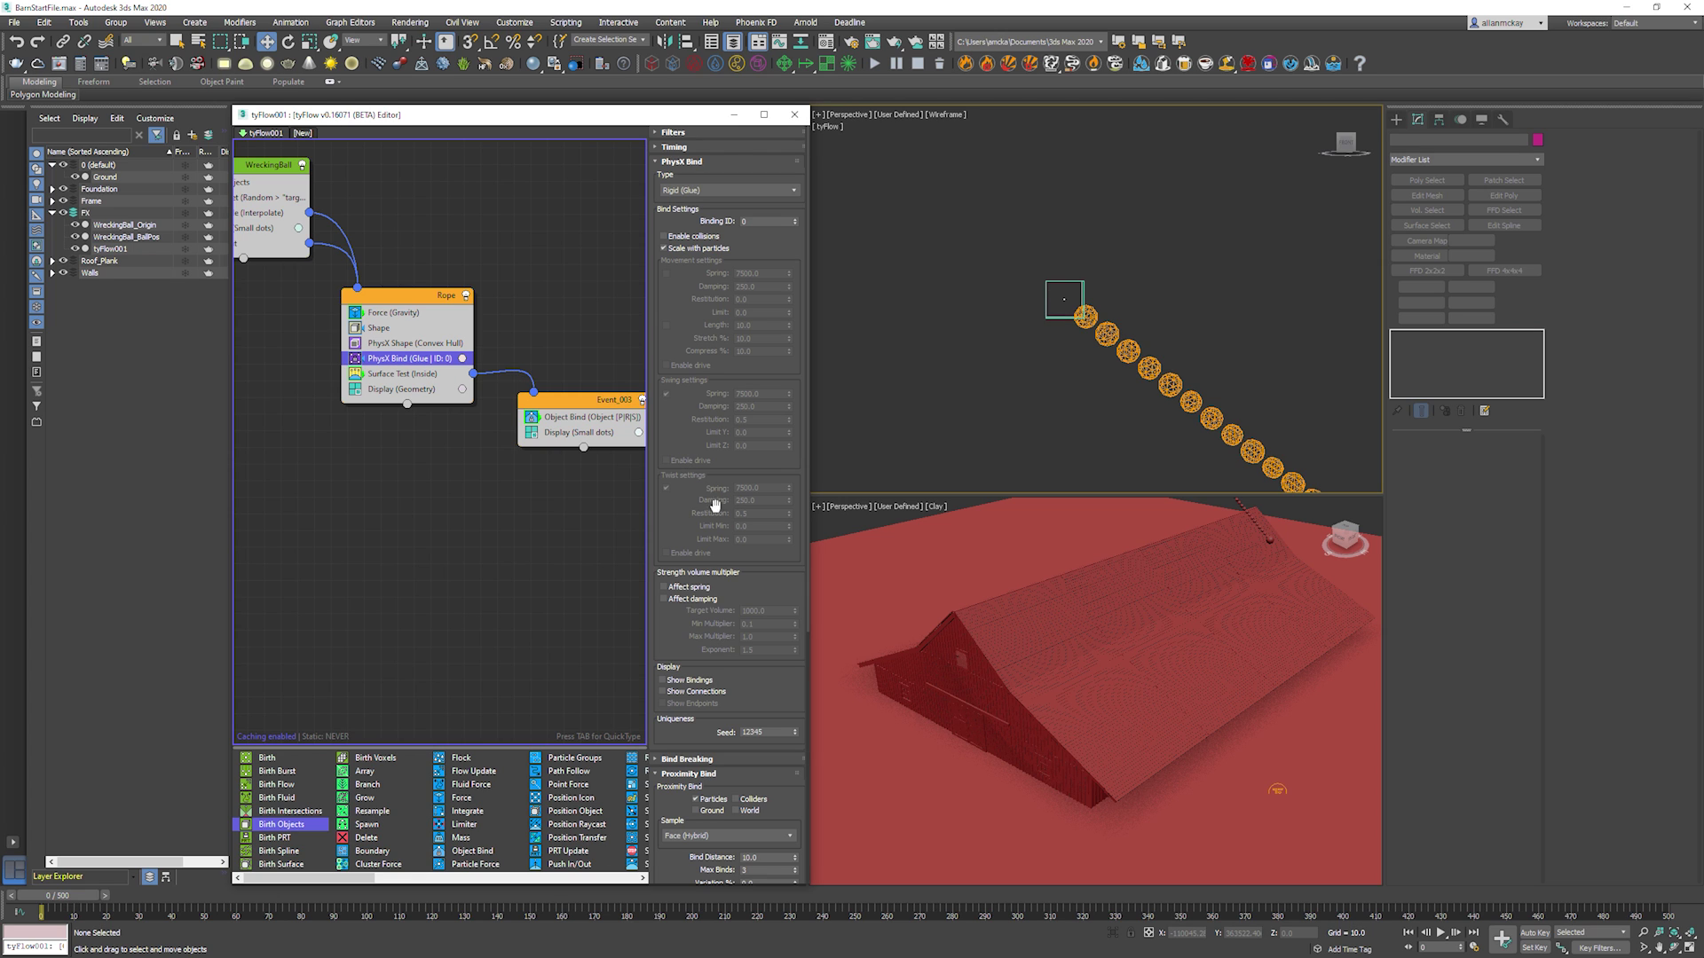
scroll(710, 497, down, 5)
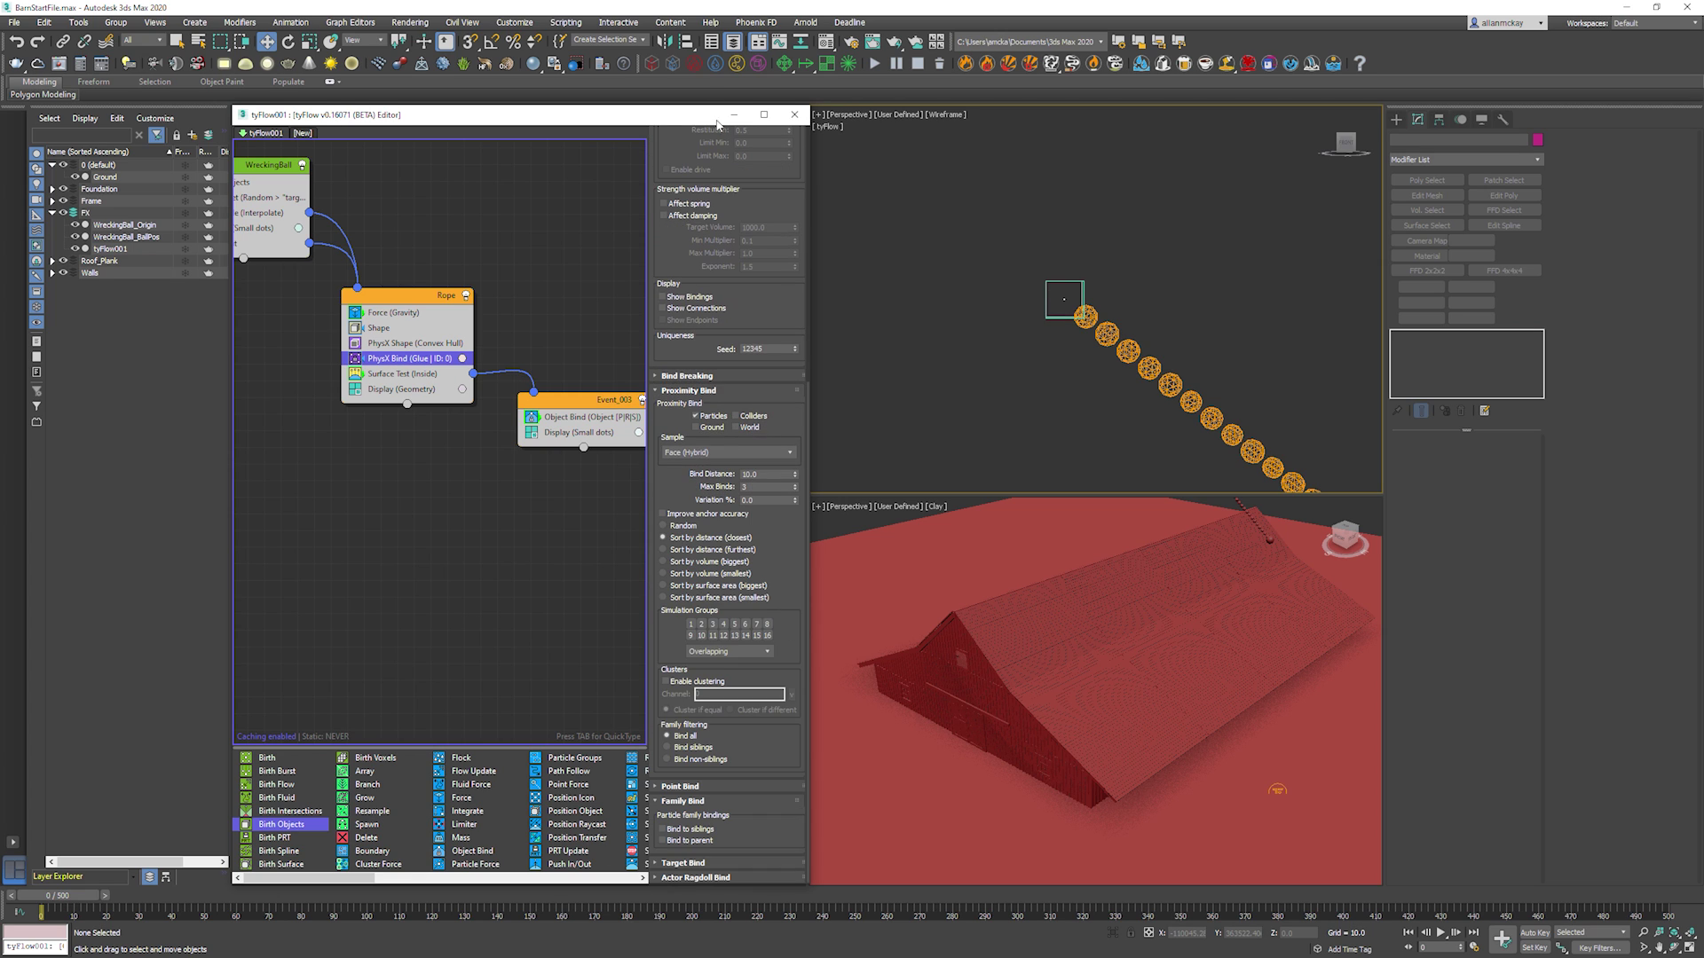
click(710, 802)
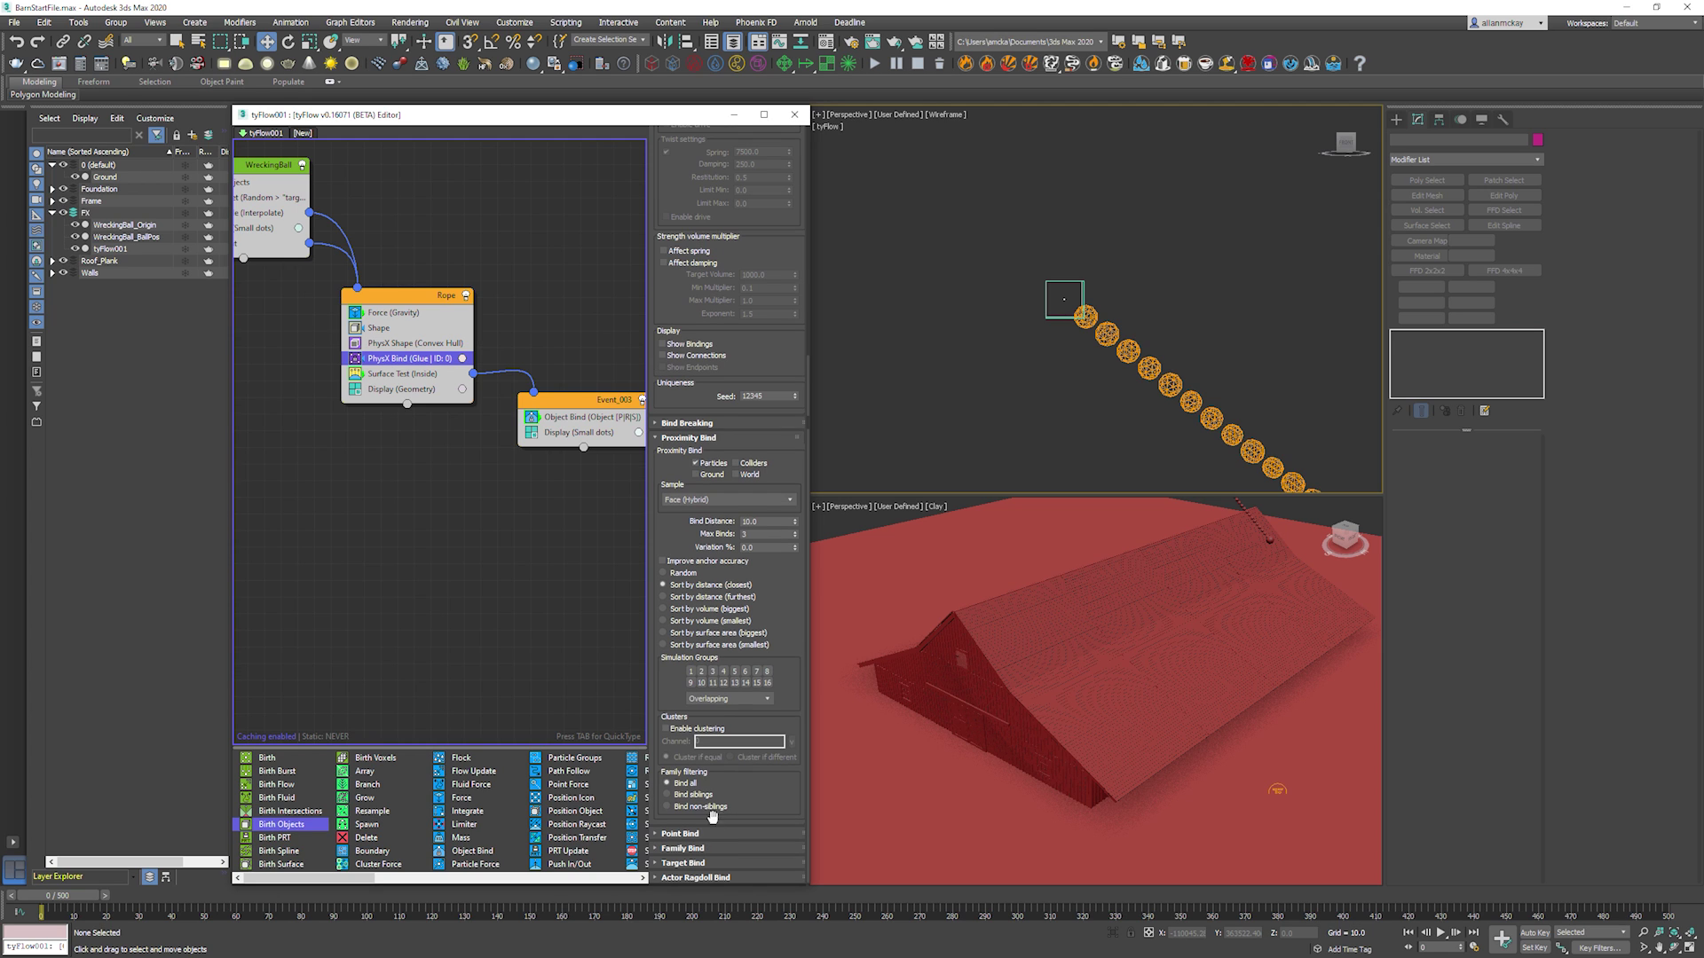
click(709, 849)
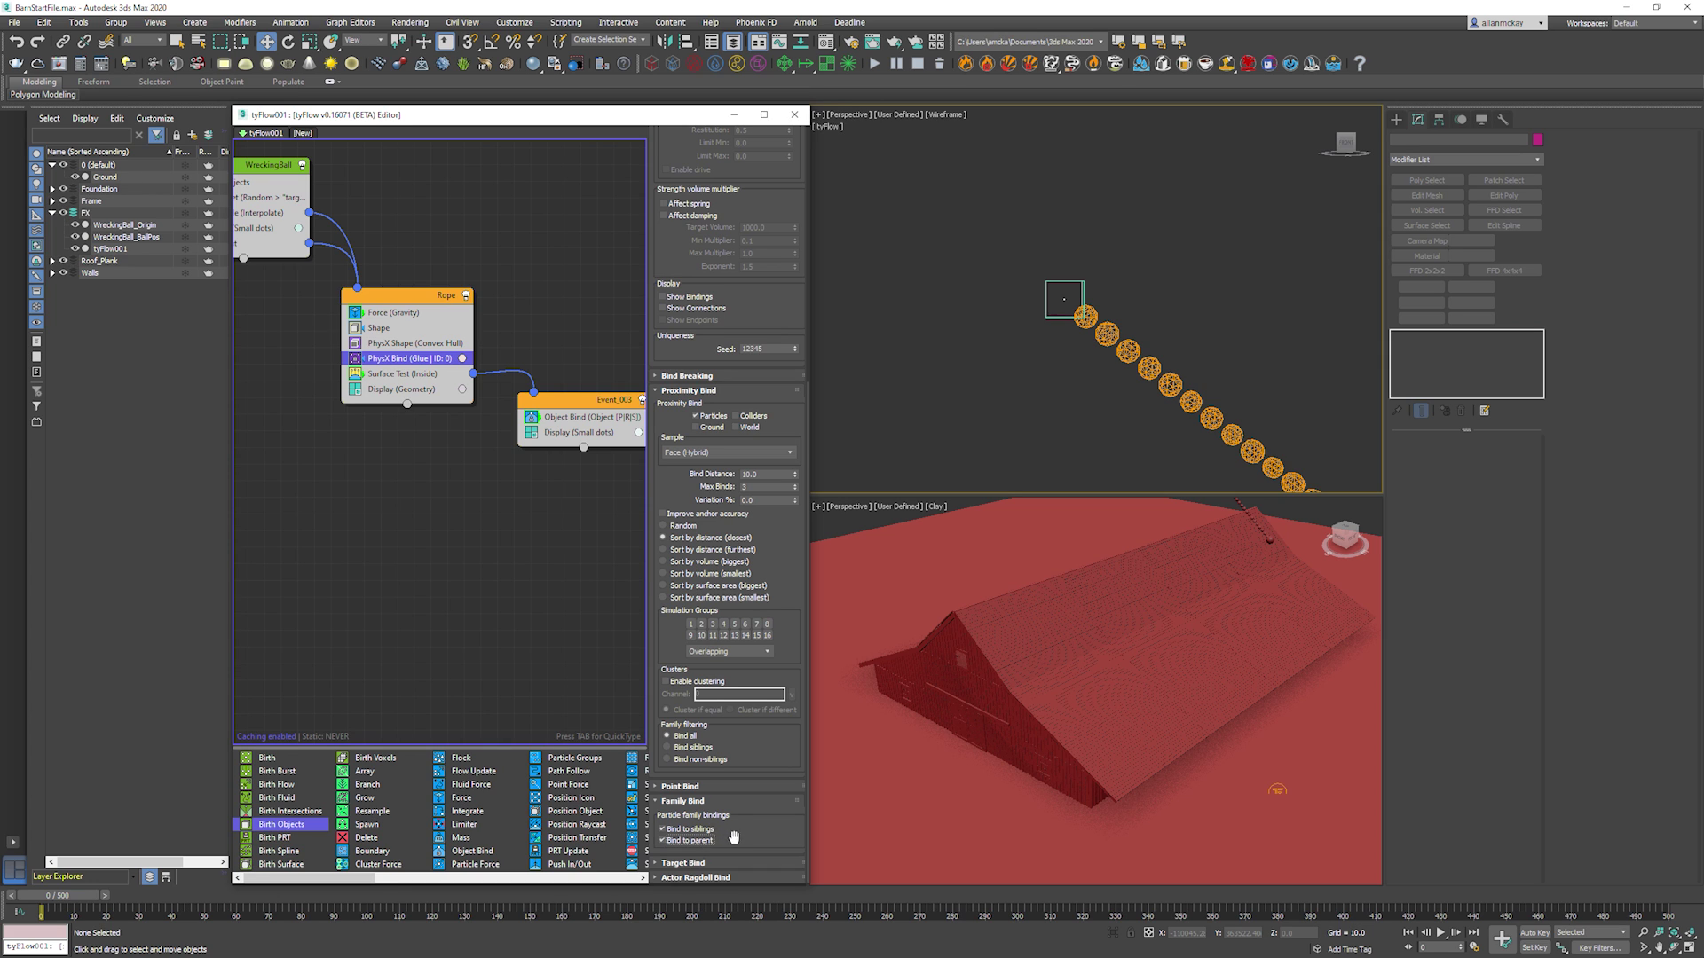
key(slash)
key(slash)
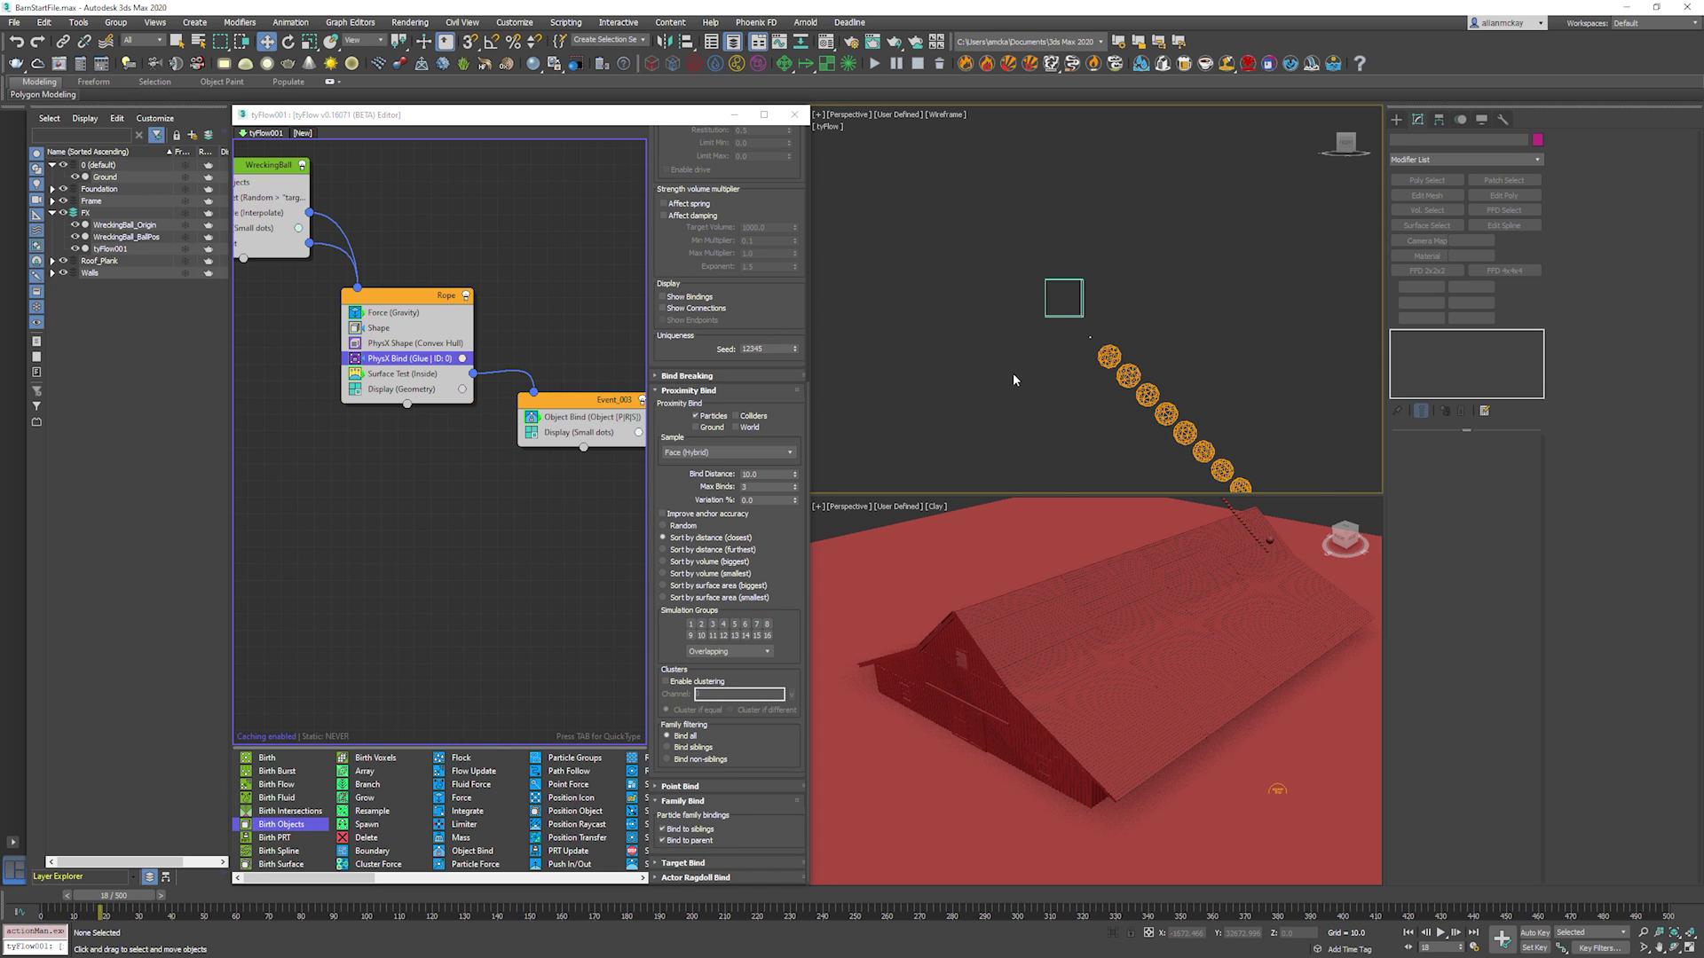
key(Home)
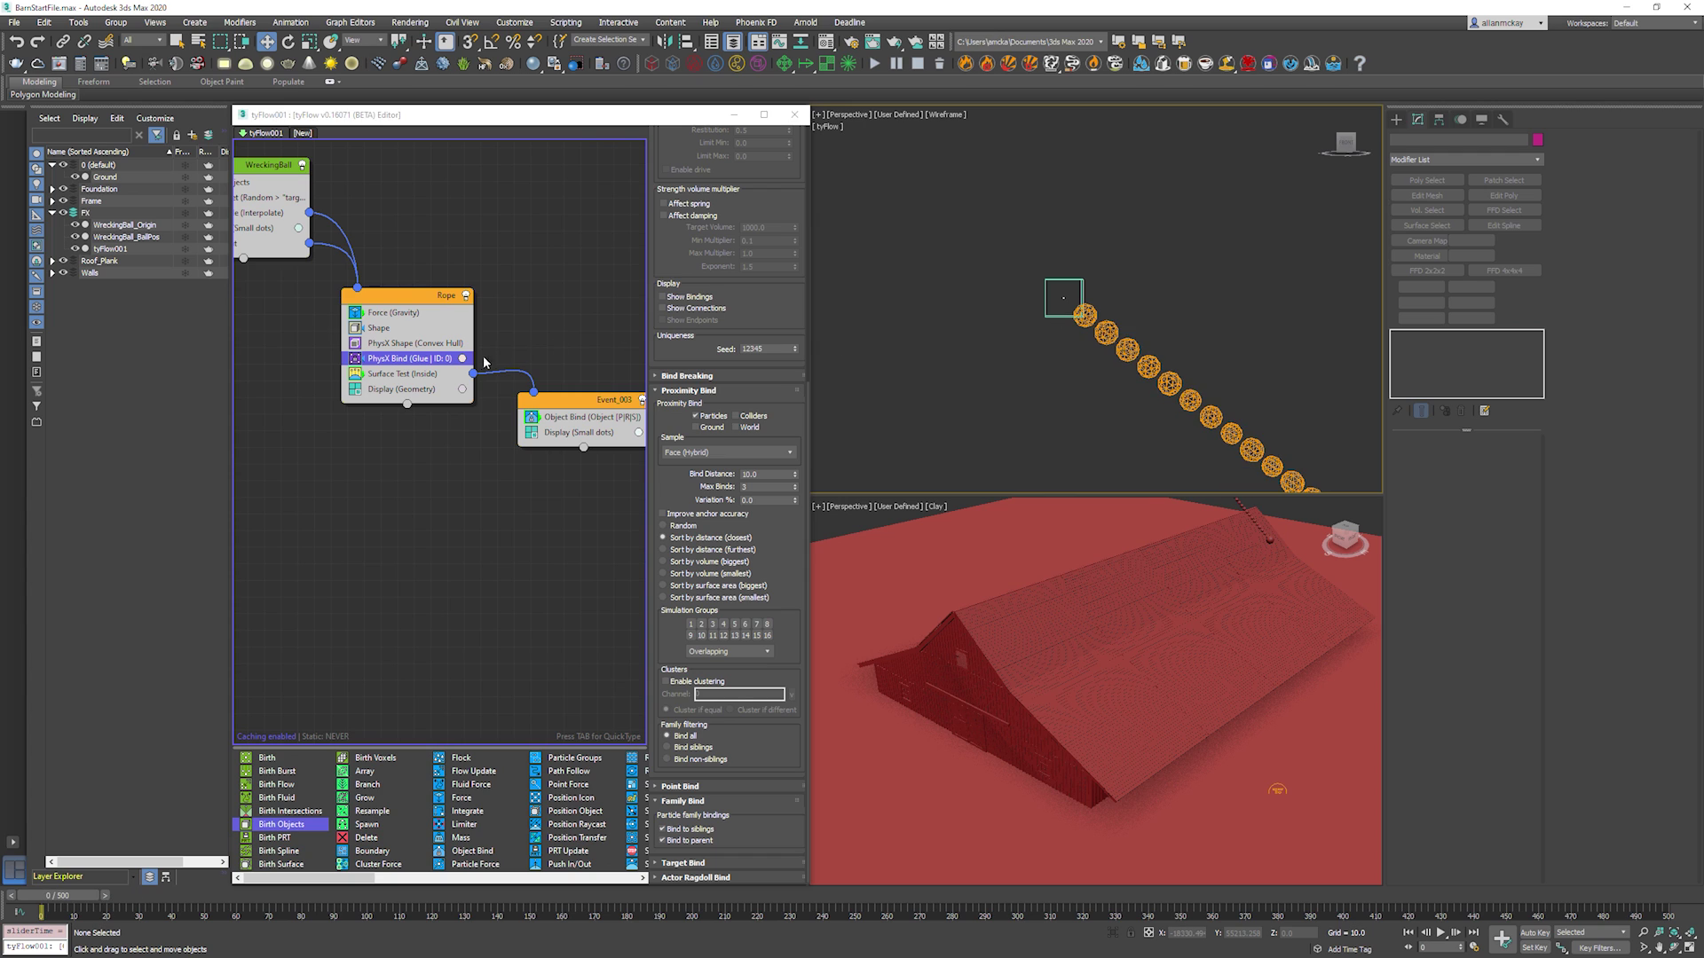
Play the simulation to watch the whole rope swing, rewind it, and review Event_003's Object Bind settings.
click(443, 378)
click(582, 404)
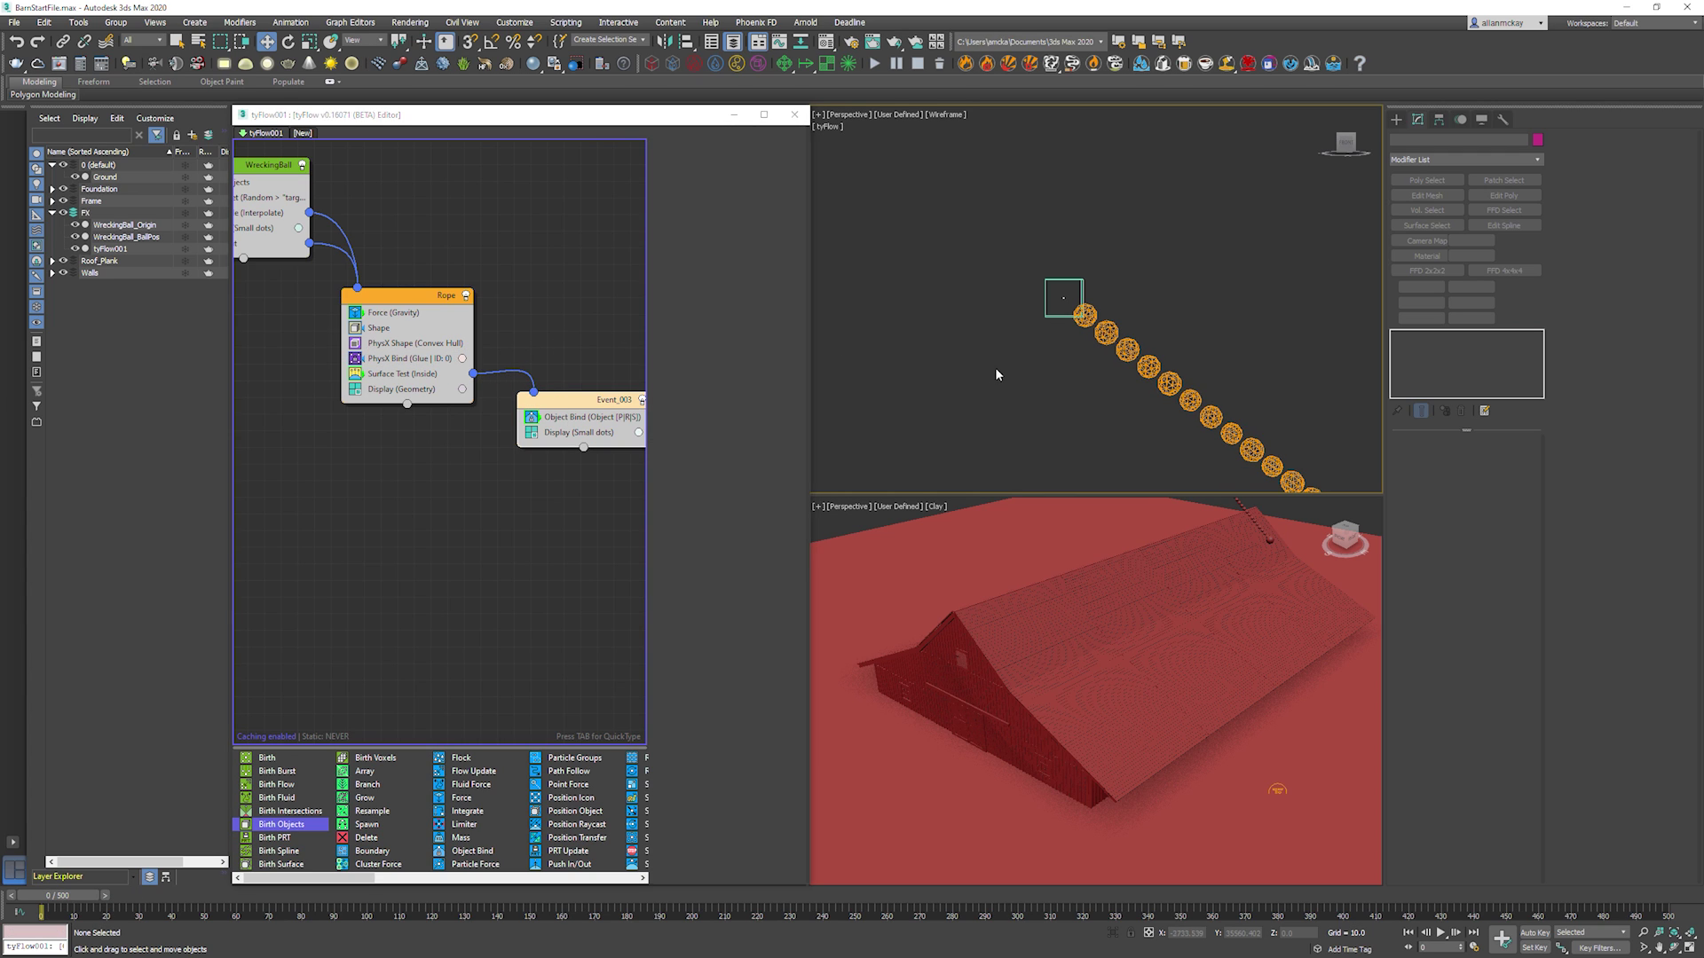
key(slash)
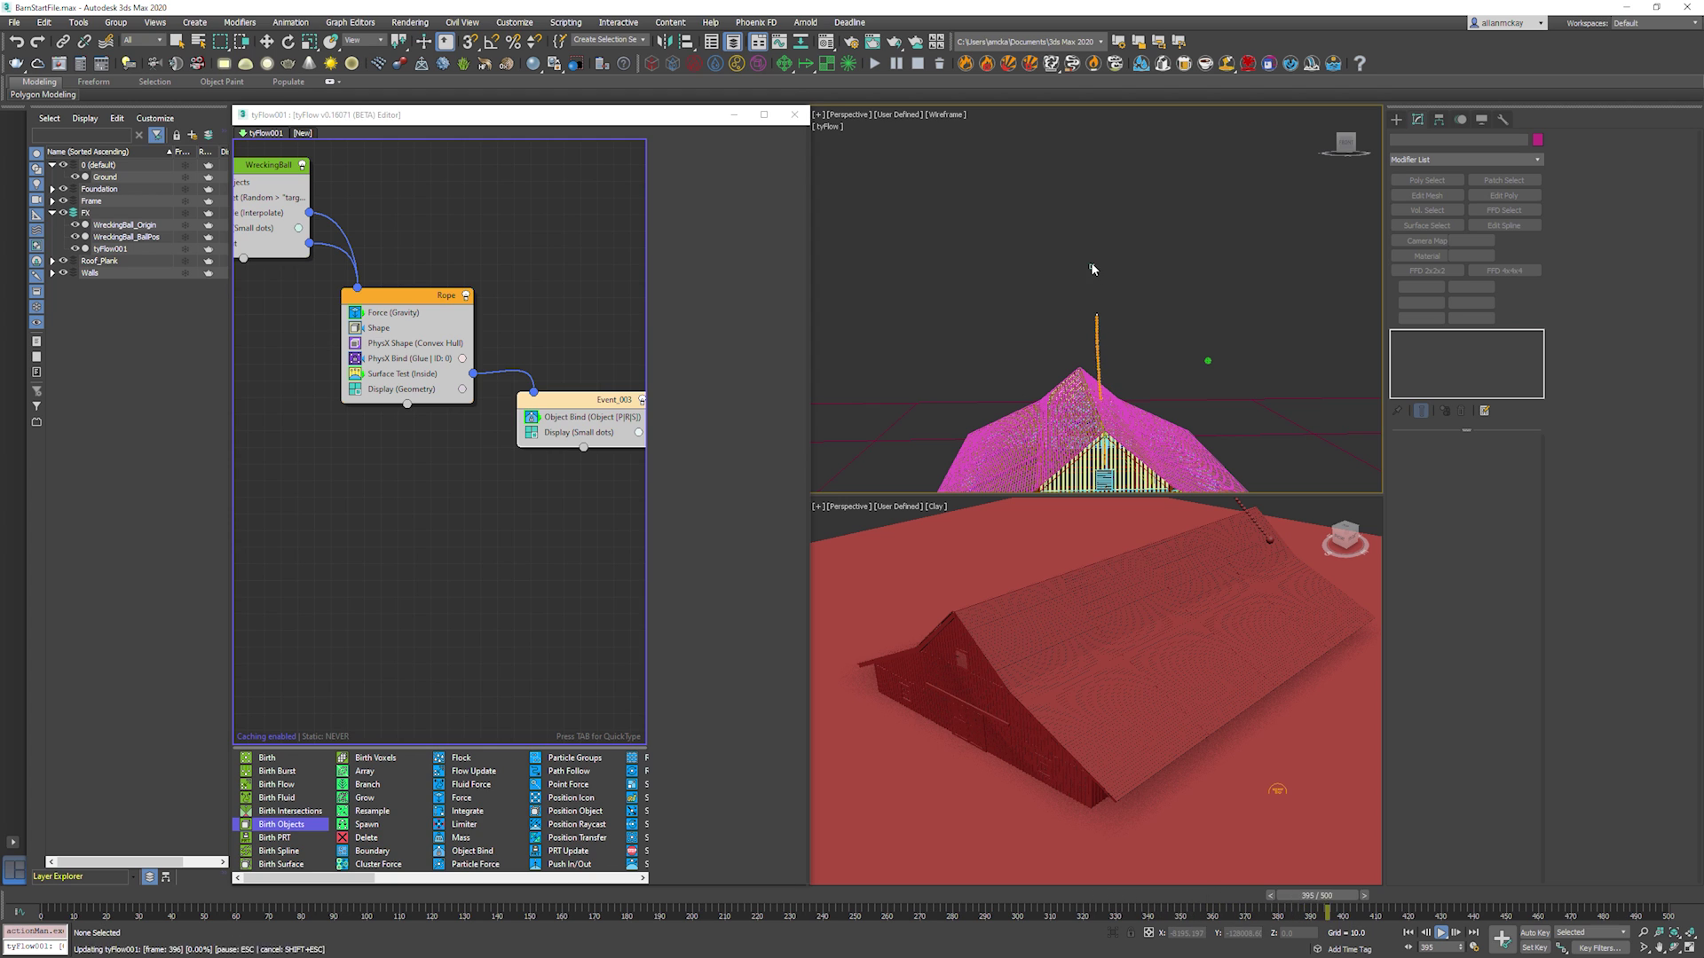
key(Home)
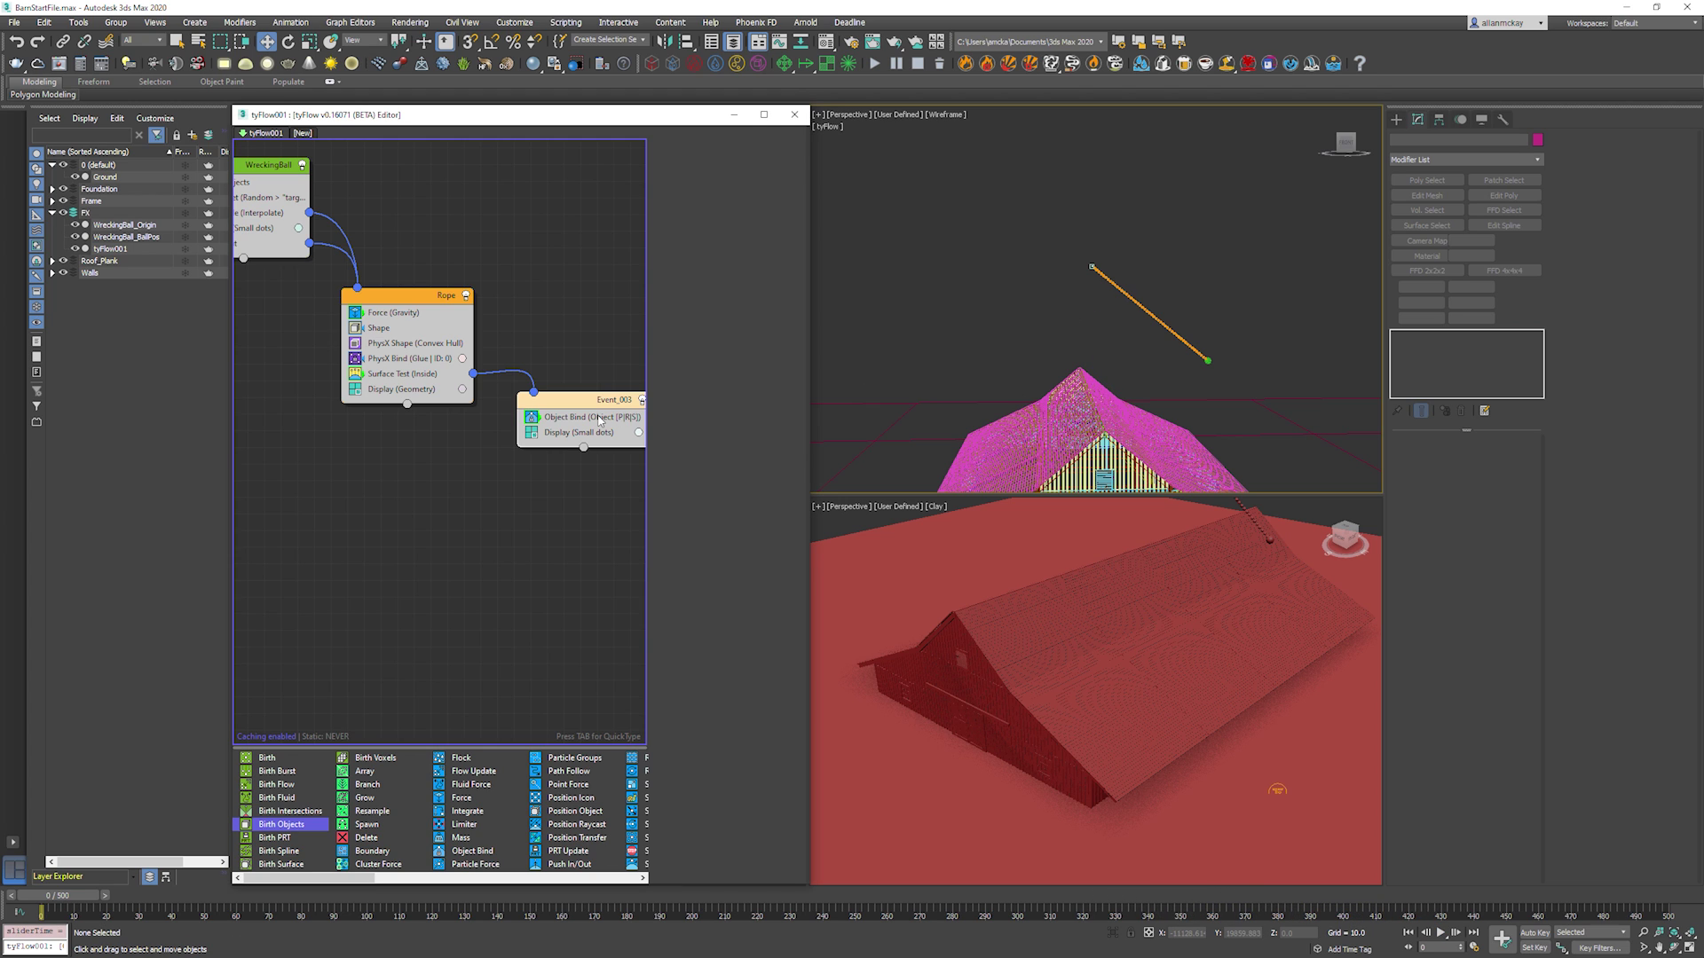
click(586, 417)
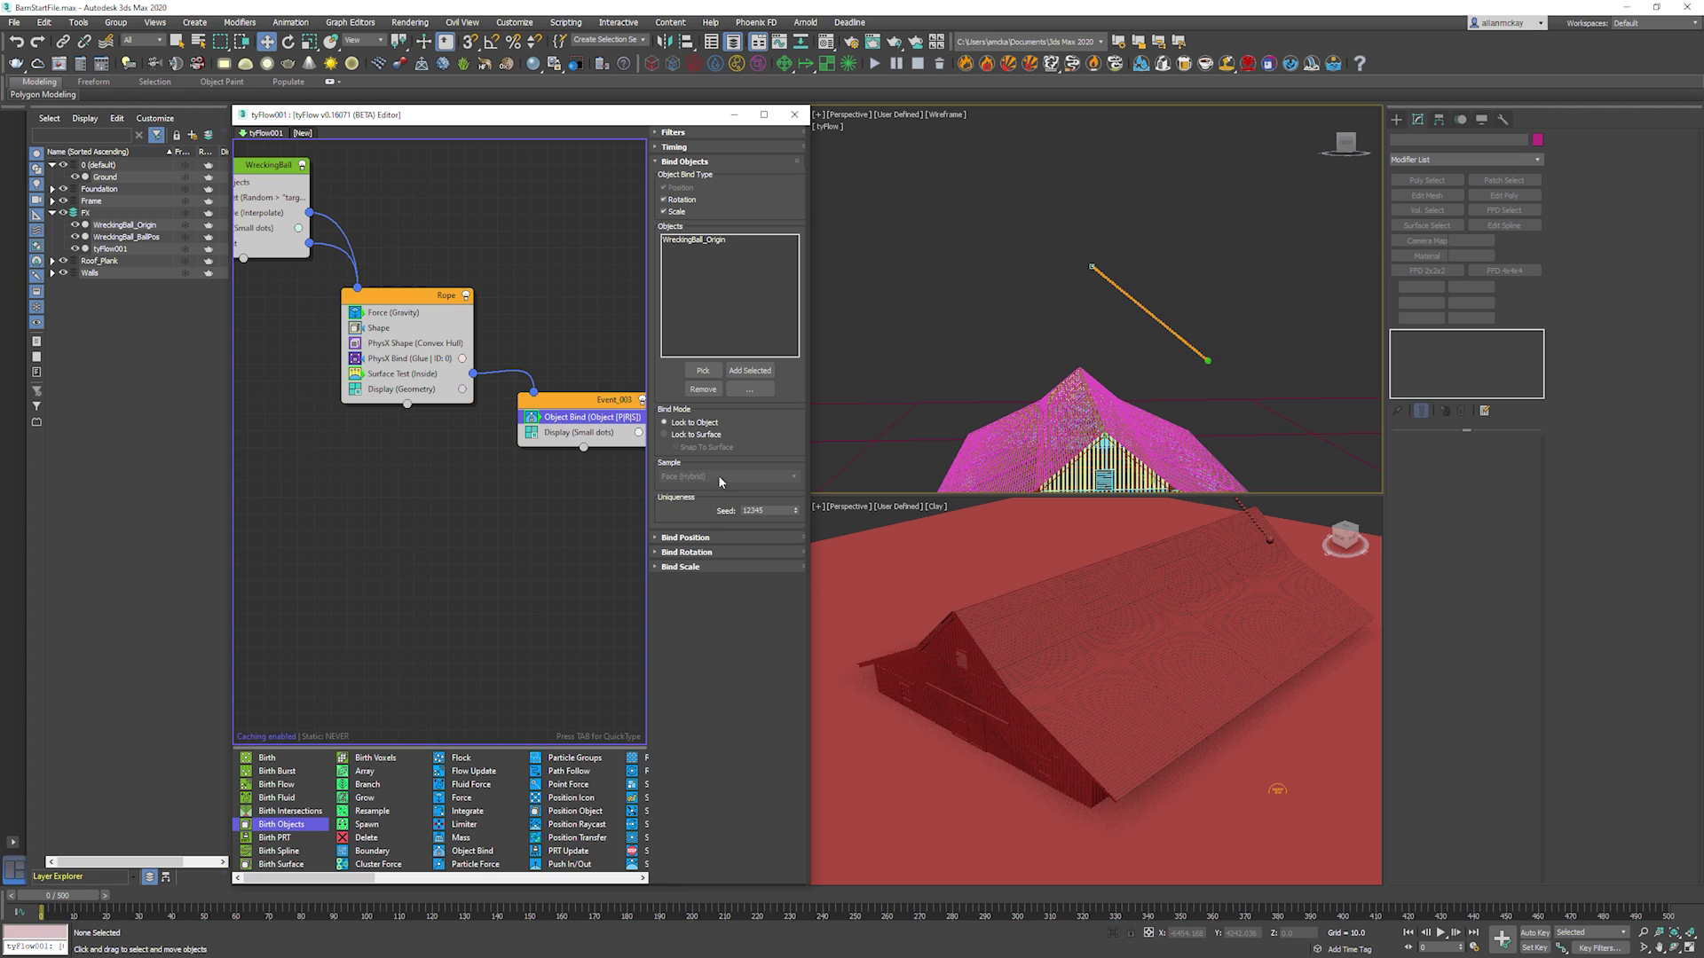
click(502, 392)
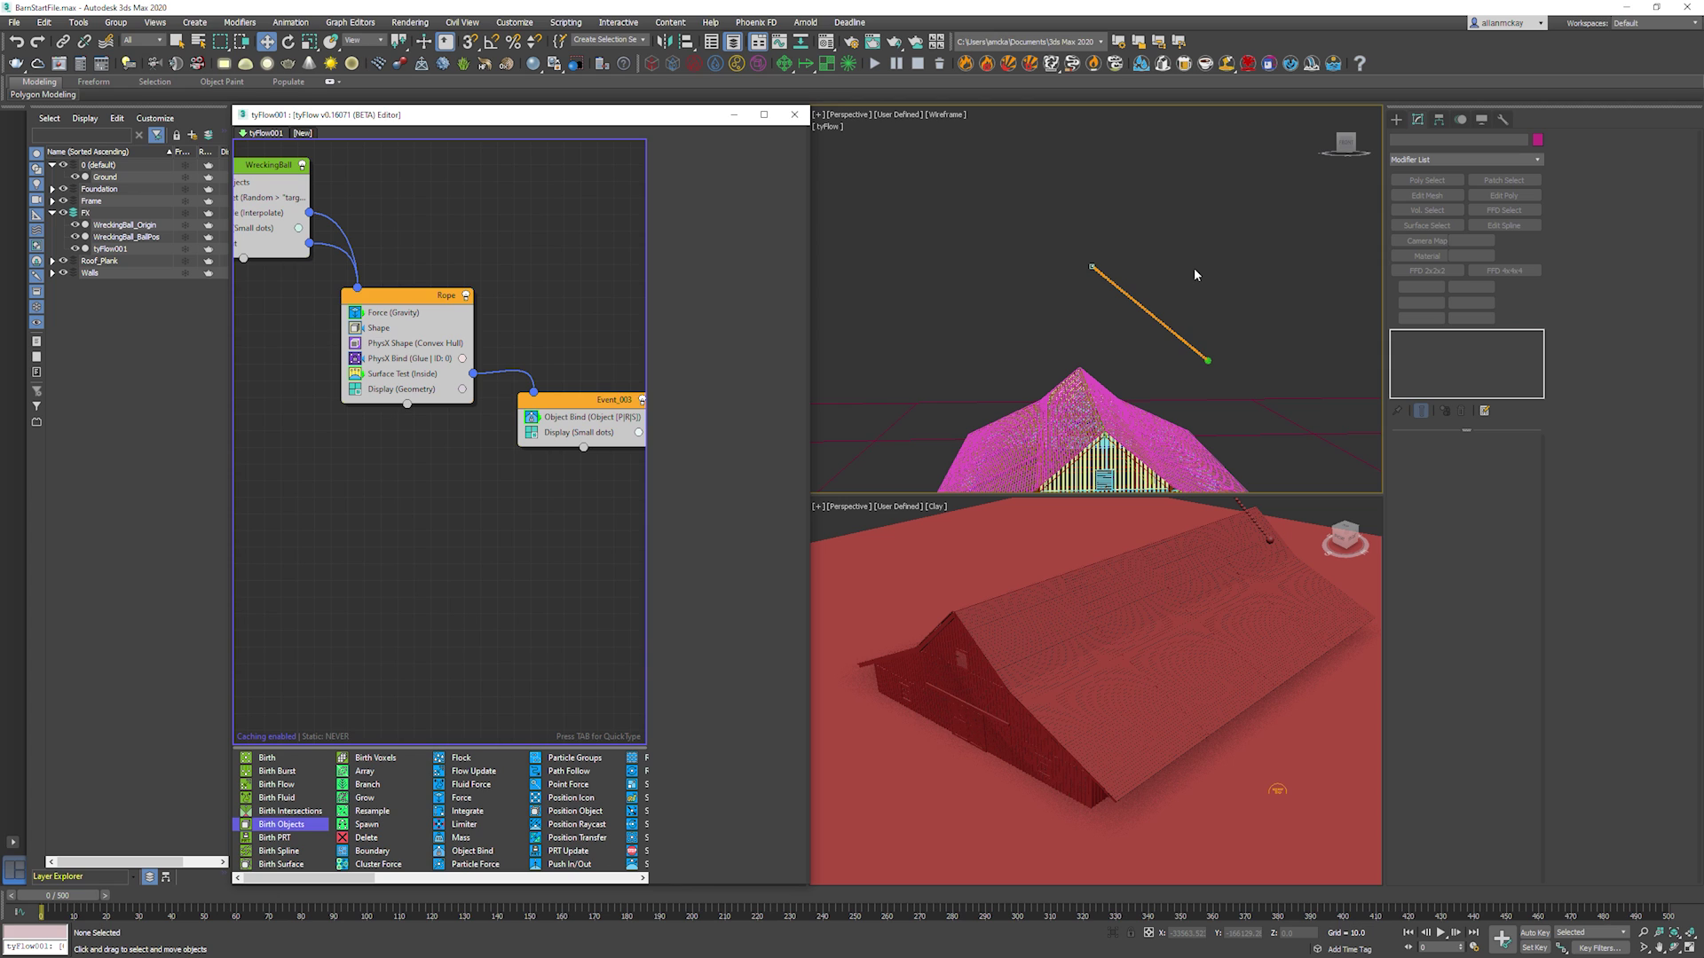
Reduce the radius of the WreckingBall_BallPos sphere so it fits closely around the last rope particle.
click(1207, 362)
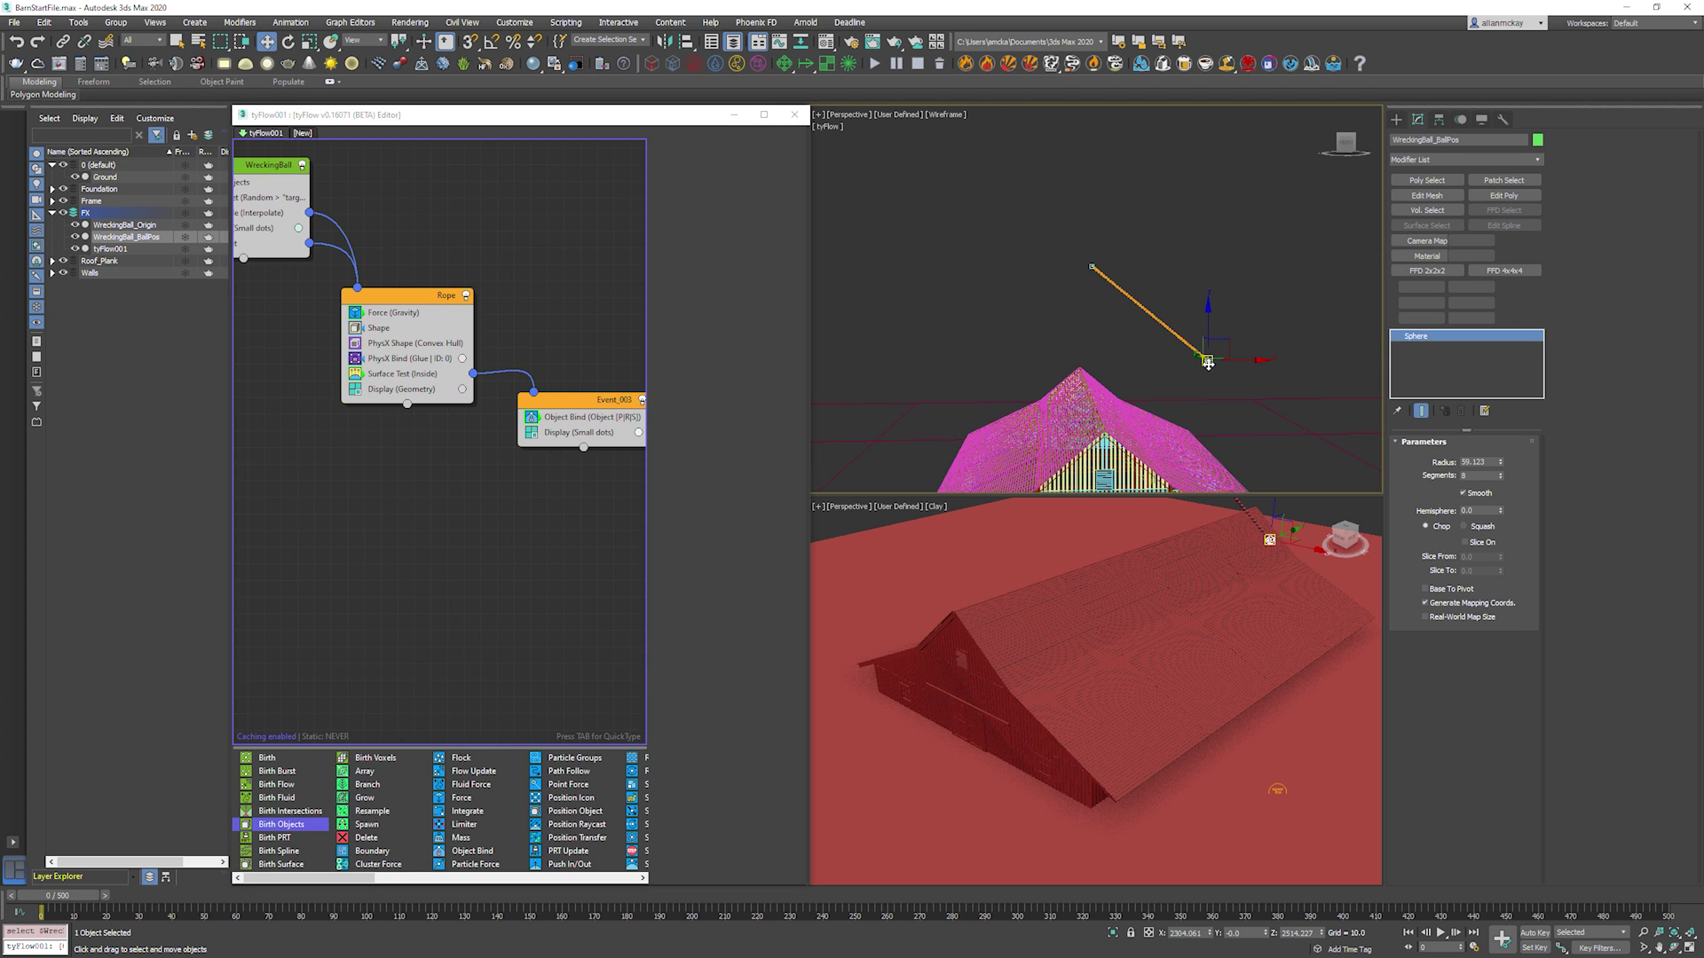
scroll(1216, 364, up, 6)
scroll(1181, 339, up, 1)
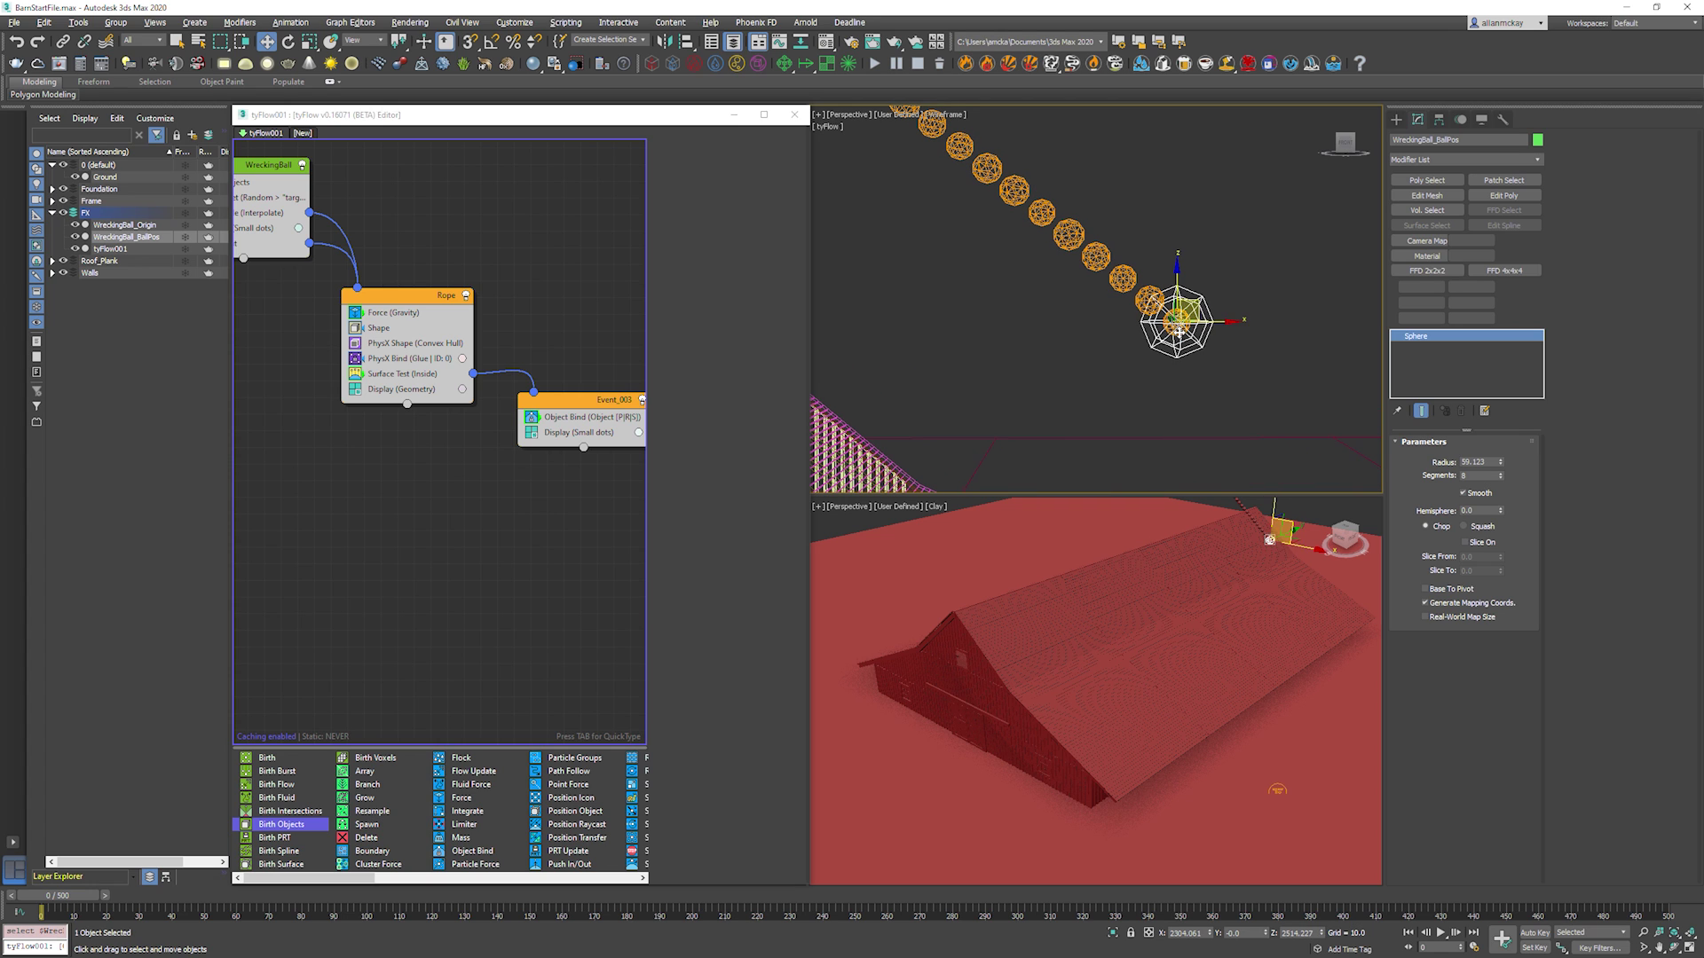
drag(1500, 468, 1504, 493)
Duplicate the Rope event's Surface Test below its Display operator and replace its test object with WreckingBall_BallPos.
right_click(420, 373)
click(431, 385)
right_click(422, 391)
click(433, 420)
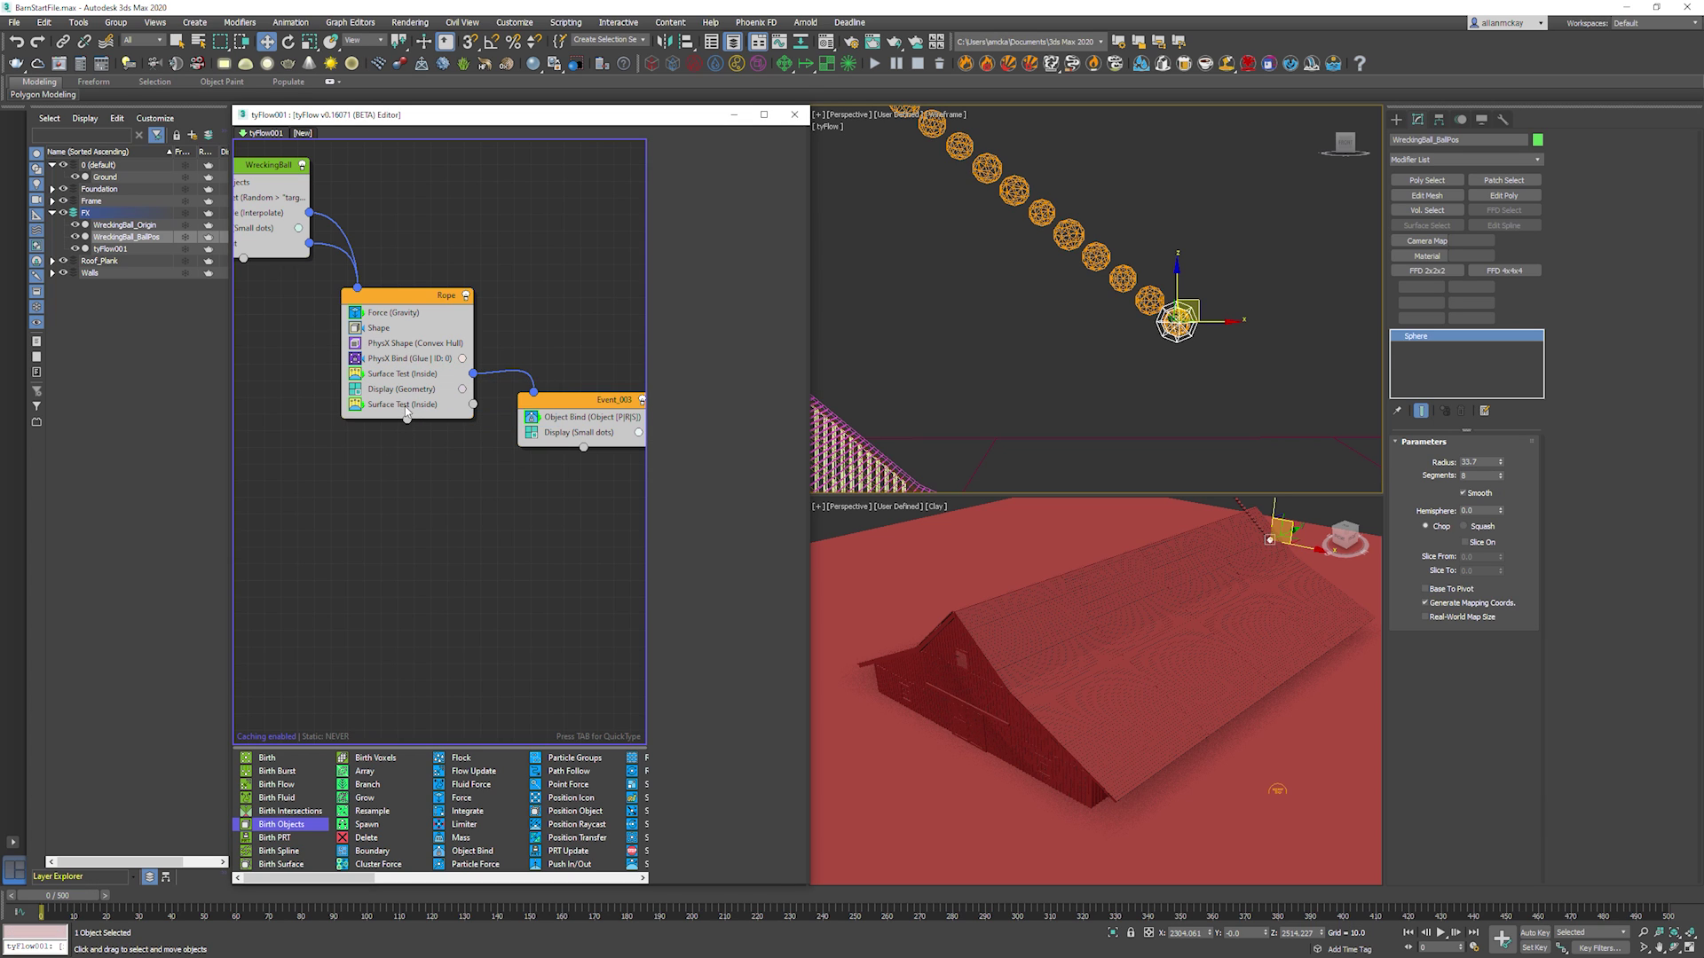
click(701, 201)
click(703, 320)
click(702, 301)
click(1173, 330)
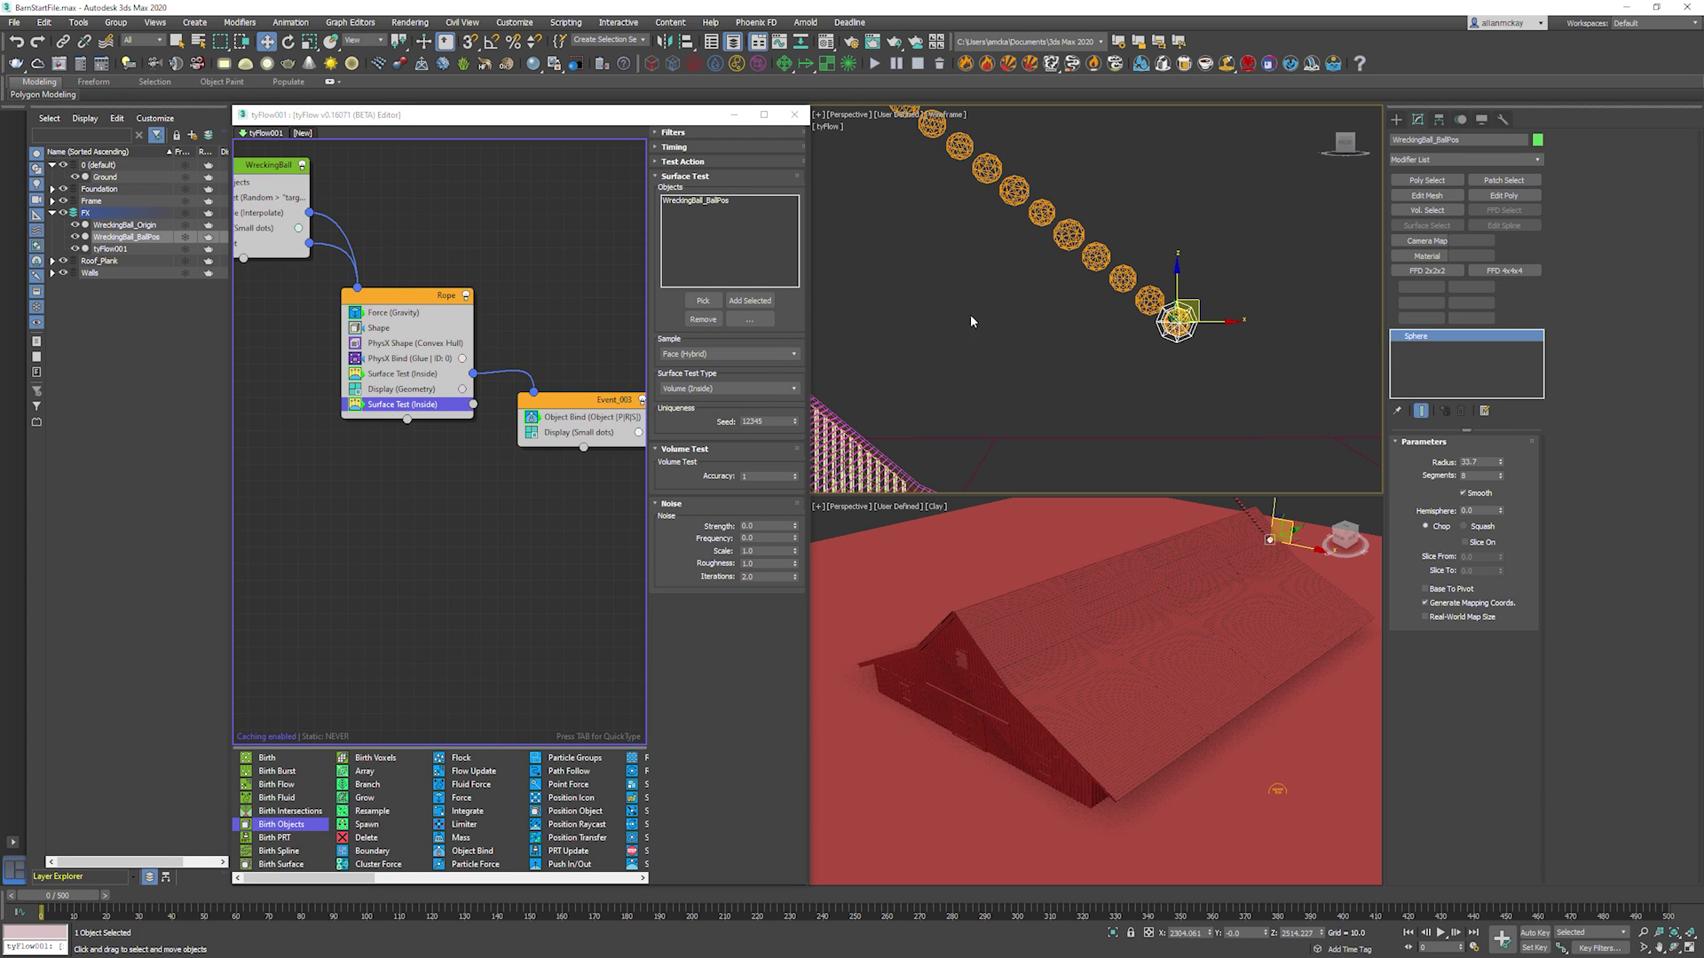
Rename the duplicated Surface Test in the Rope event to WRECKING_BALL.
right_click(432, 406)
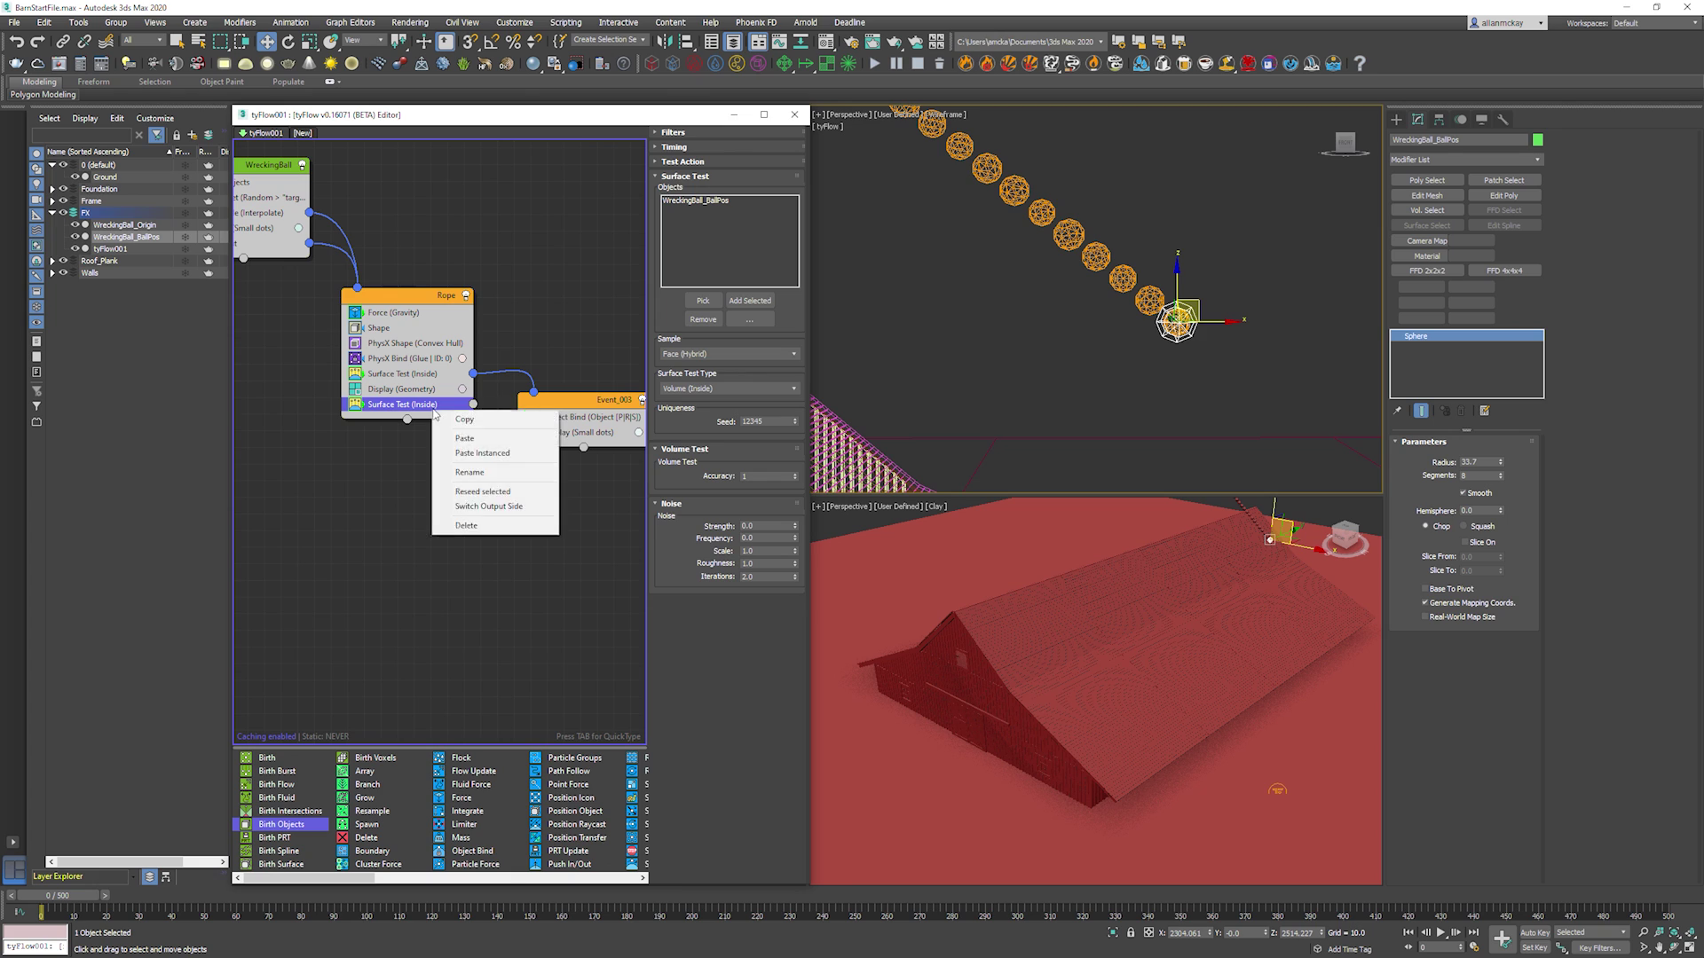
click(478, 463)
right_click(432, 406)
click(465, 466)
text(WREC)
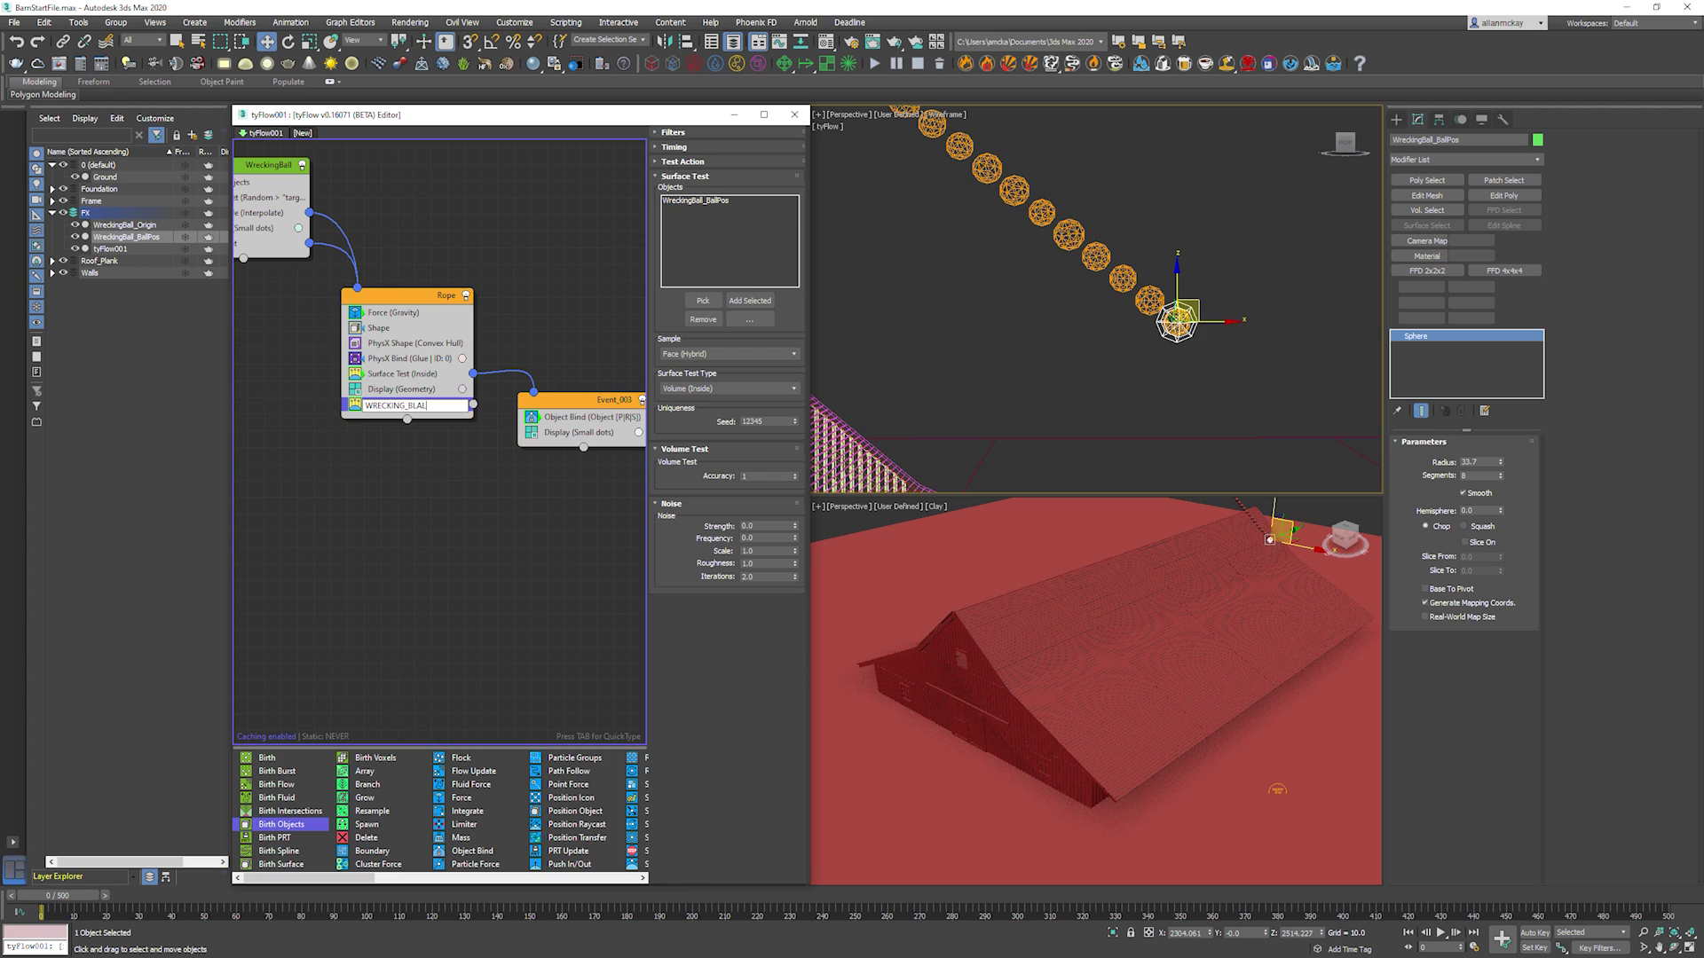
text(KING_BALL)
key(Return)
Rename the Rope event's first Surface Test to ORIGIN and deselect the sphere.
right_click(400, 373)
click(448, 434)
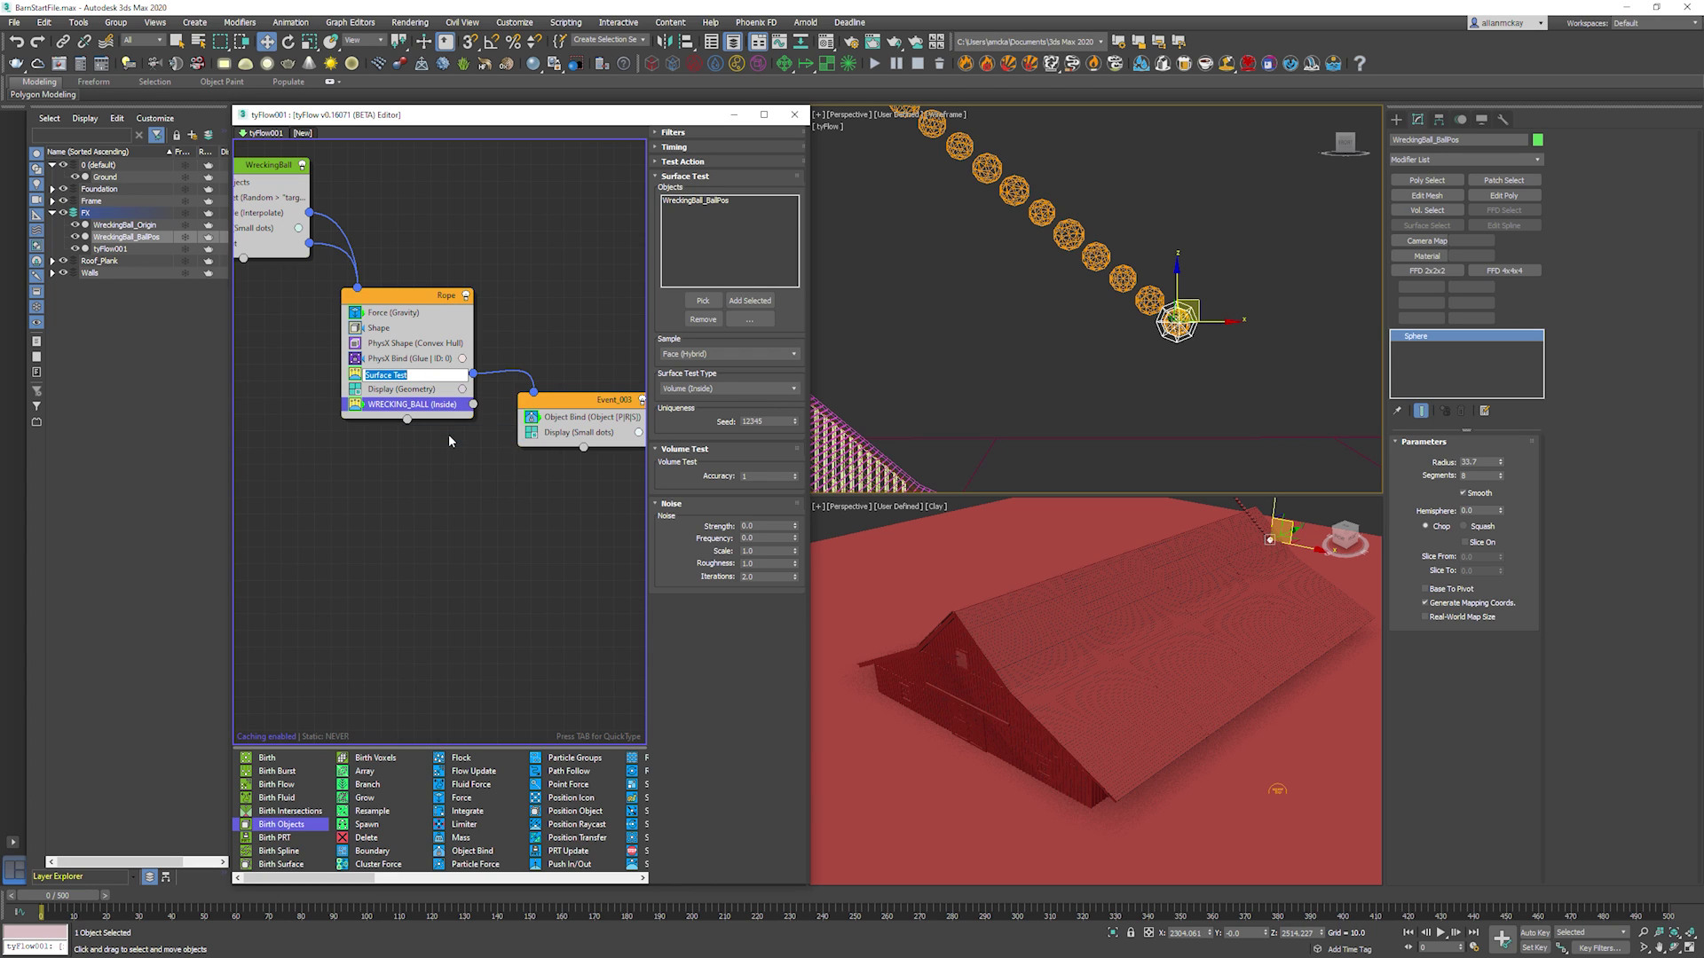
text(origin)
key(ctrl+a)
text(RRIGIN)
key(Return)
click(980, 354)
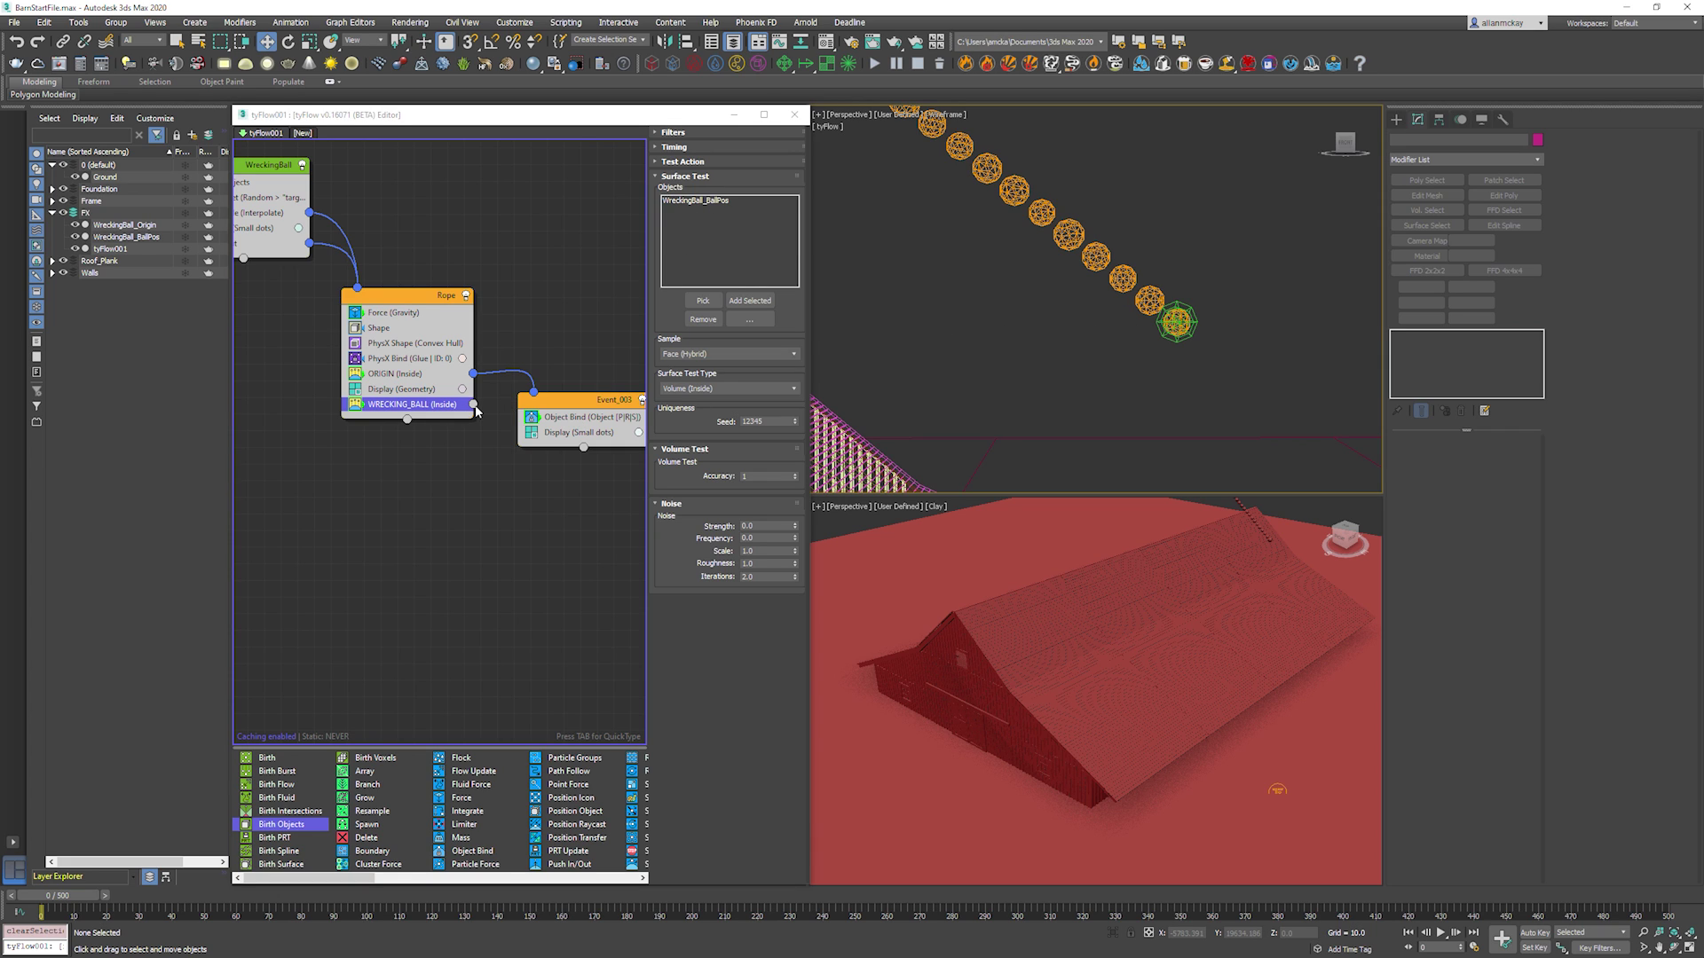
Create a new event with a Shape operator set to Sphere (LowRes) and connect the WRECKING_BALL test's output to it.
click(511, 495)
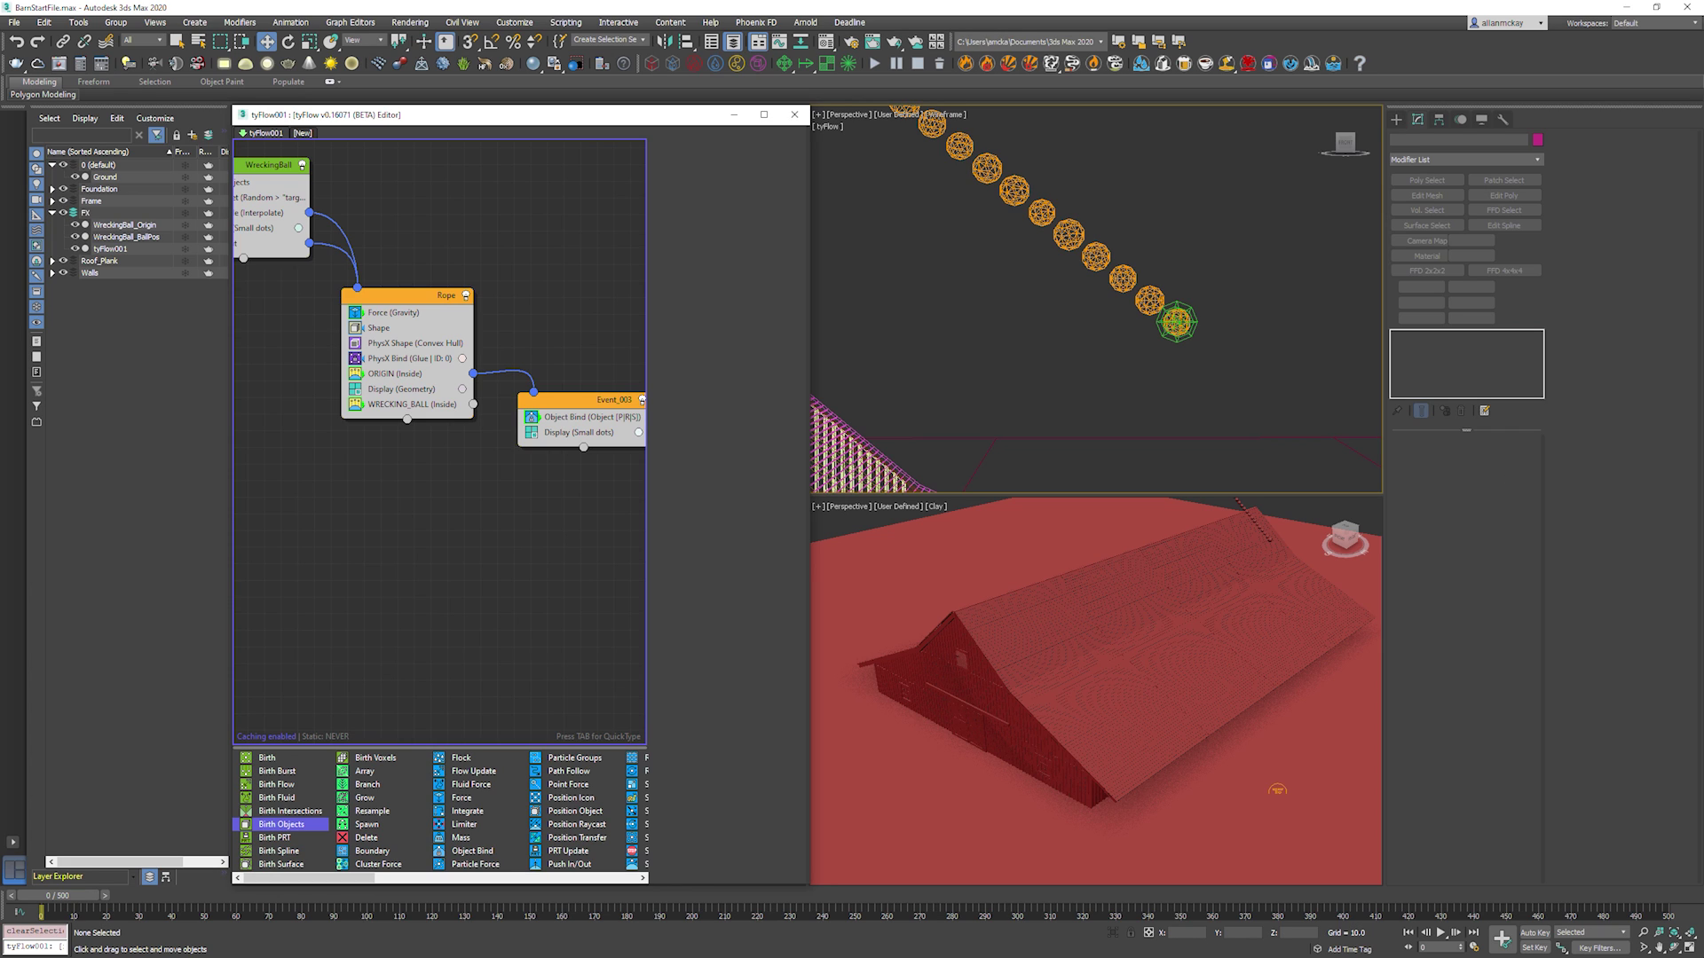
click(541, 539)
key(Tab)
text(shap)
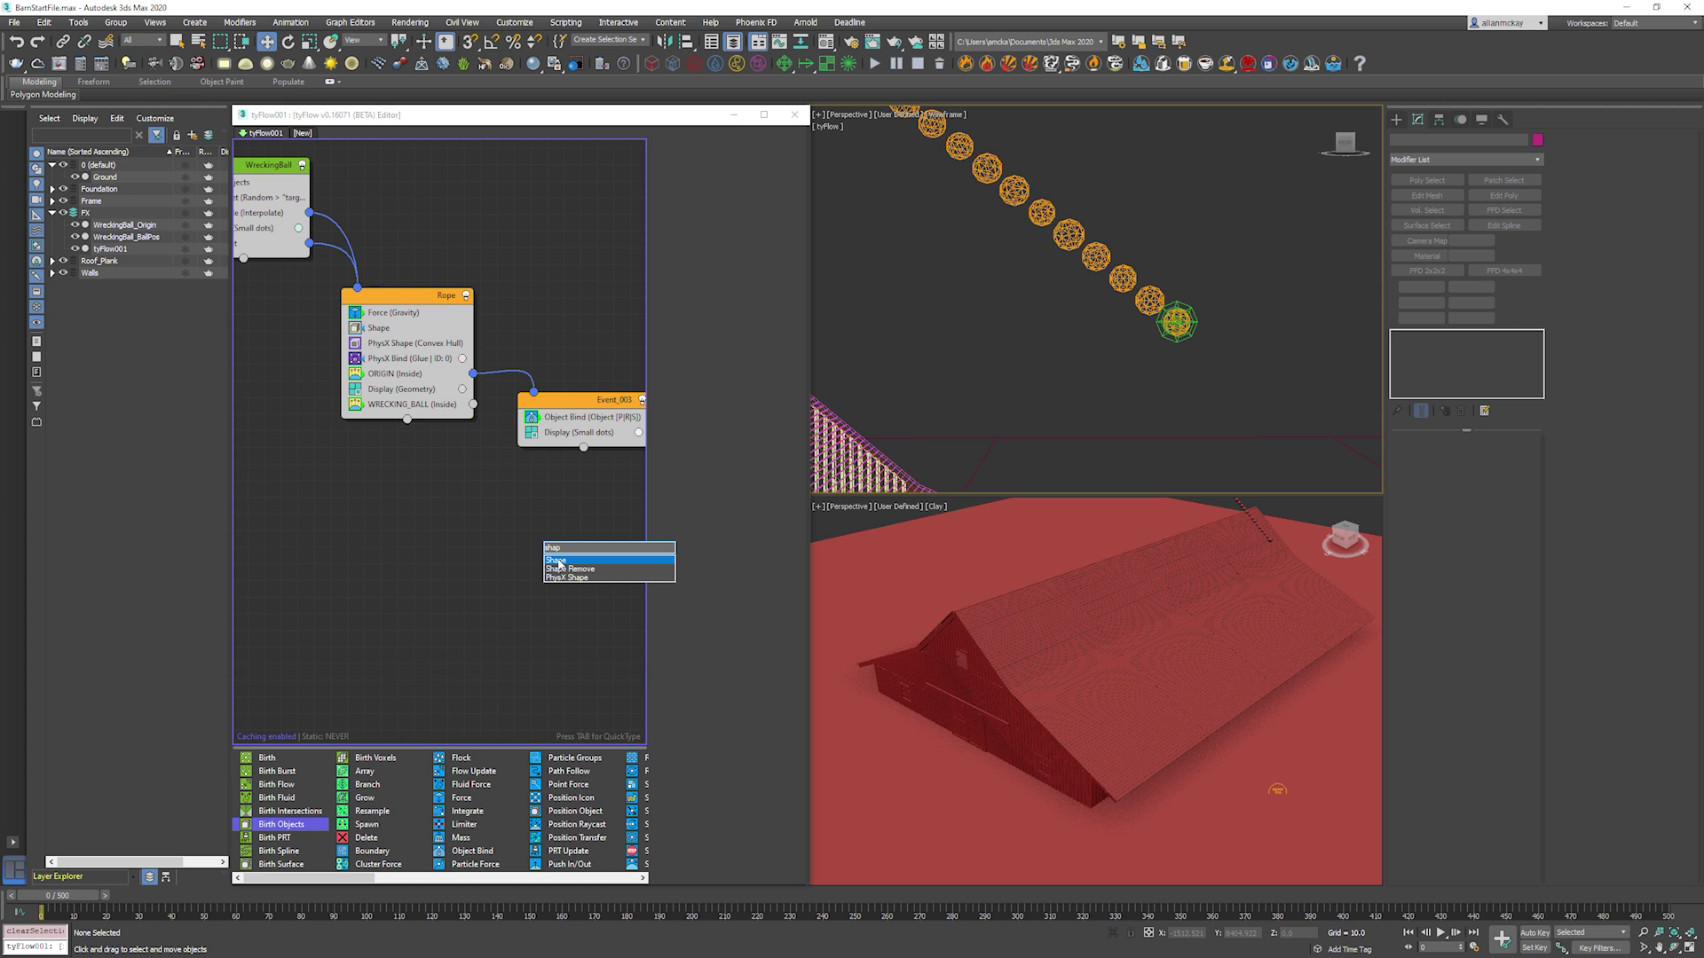
click(560, 562)
click(677, 486)
click(733, 485)
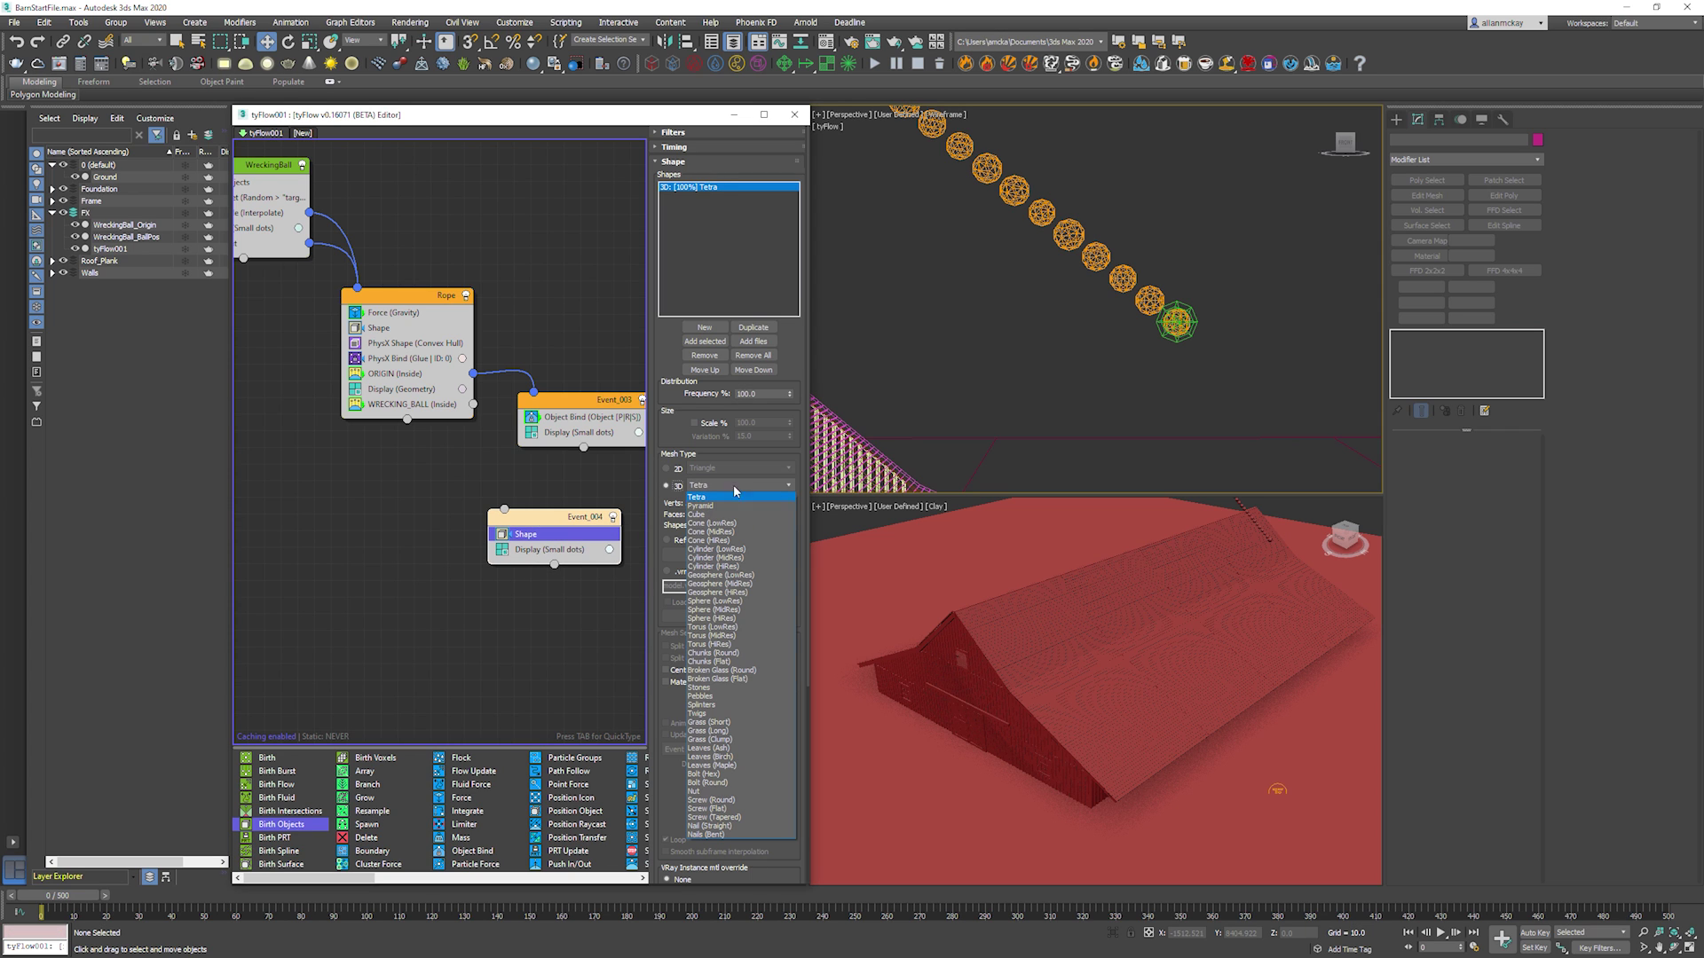
click(753, 603)
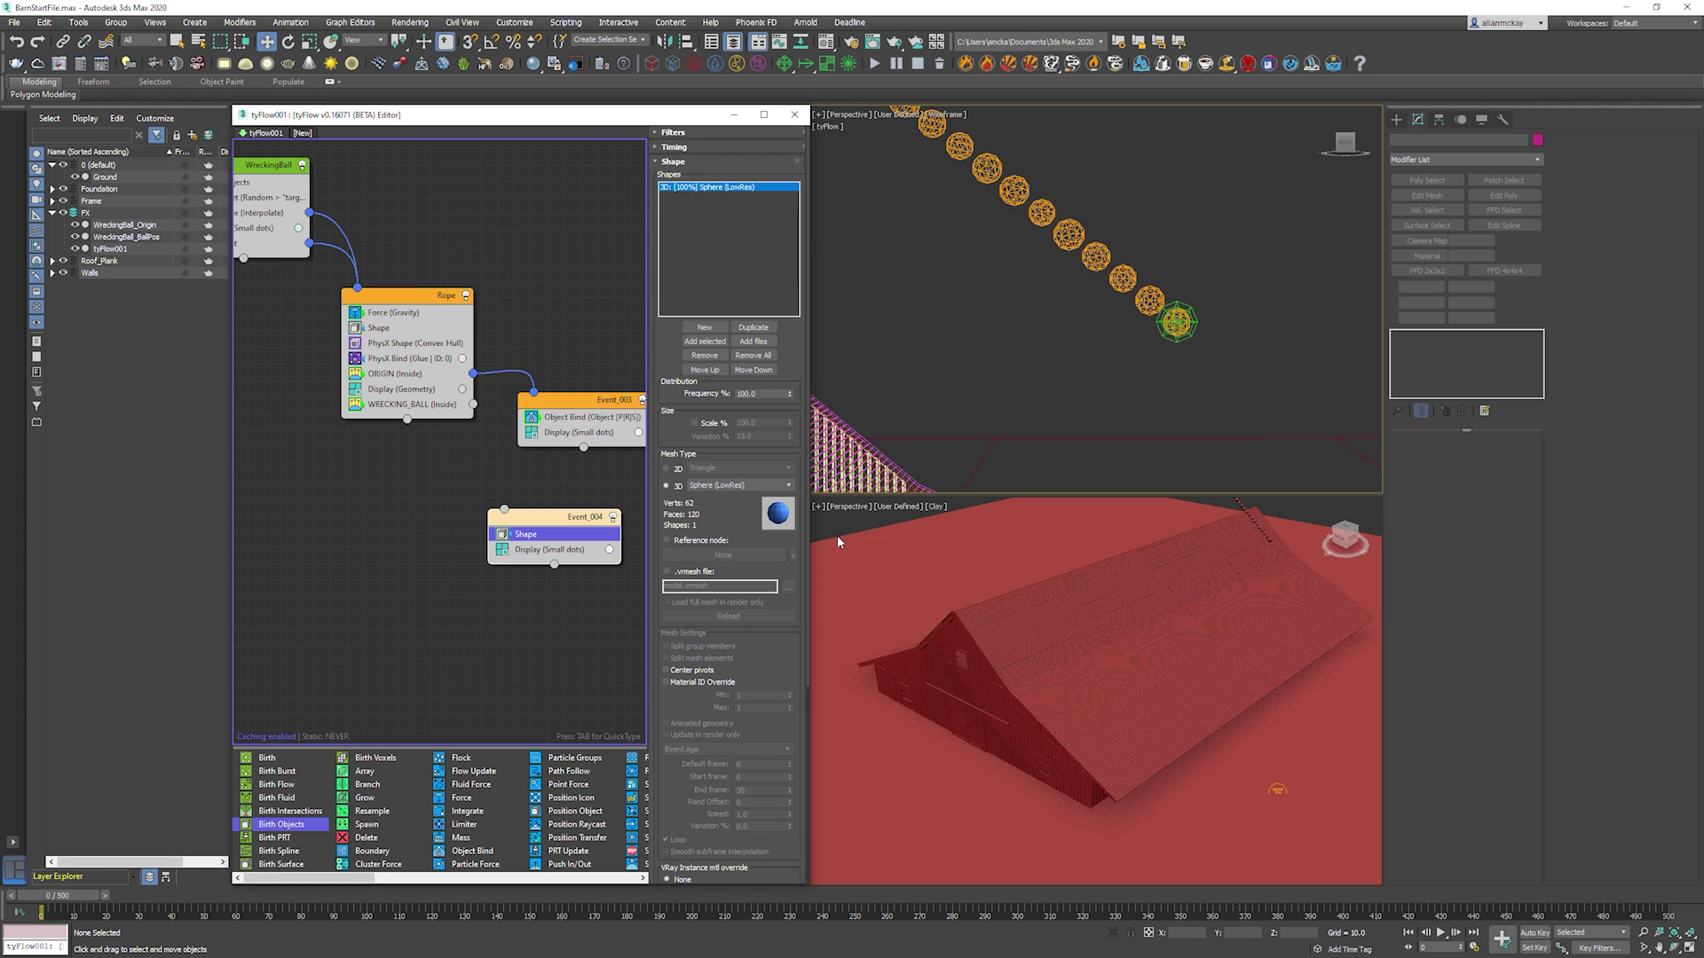
drag(505, 510, 473, 405)
click(534, 476)
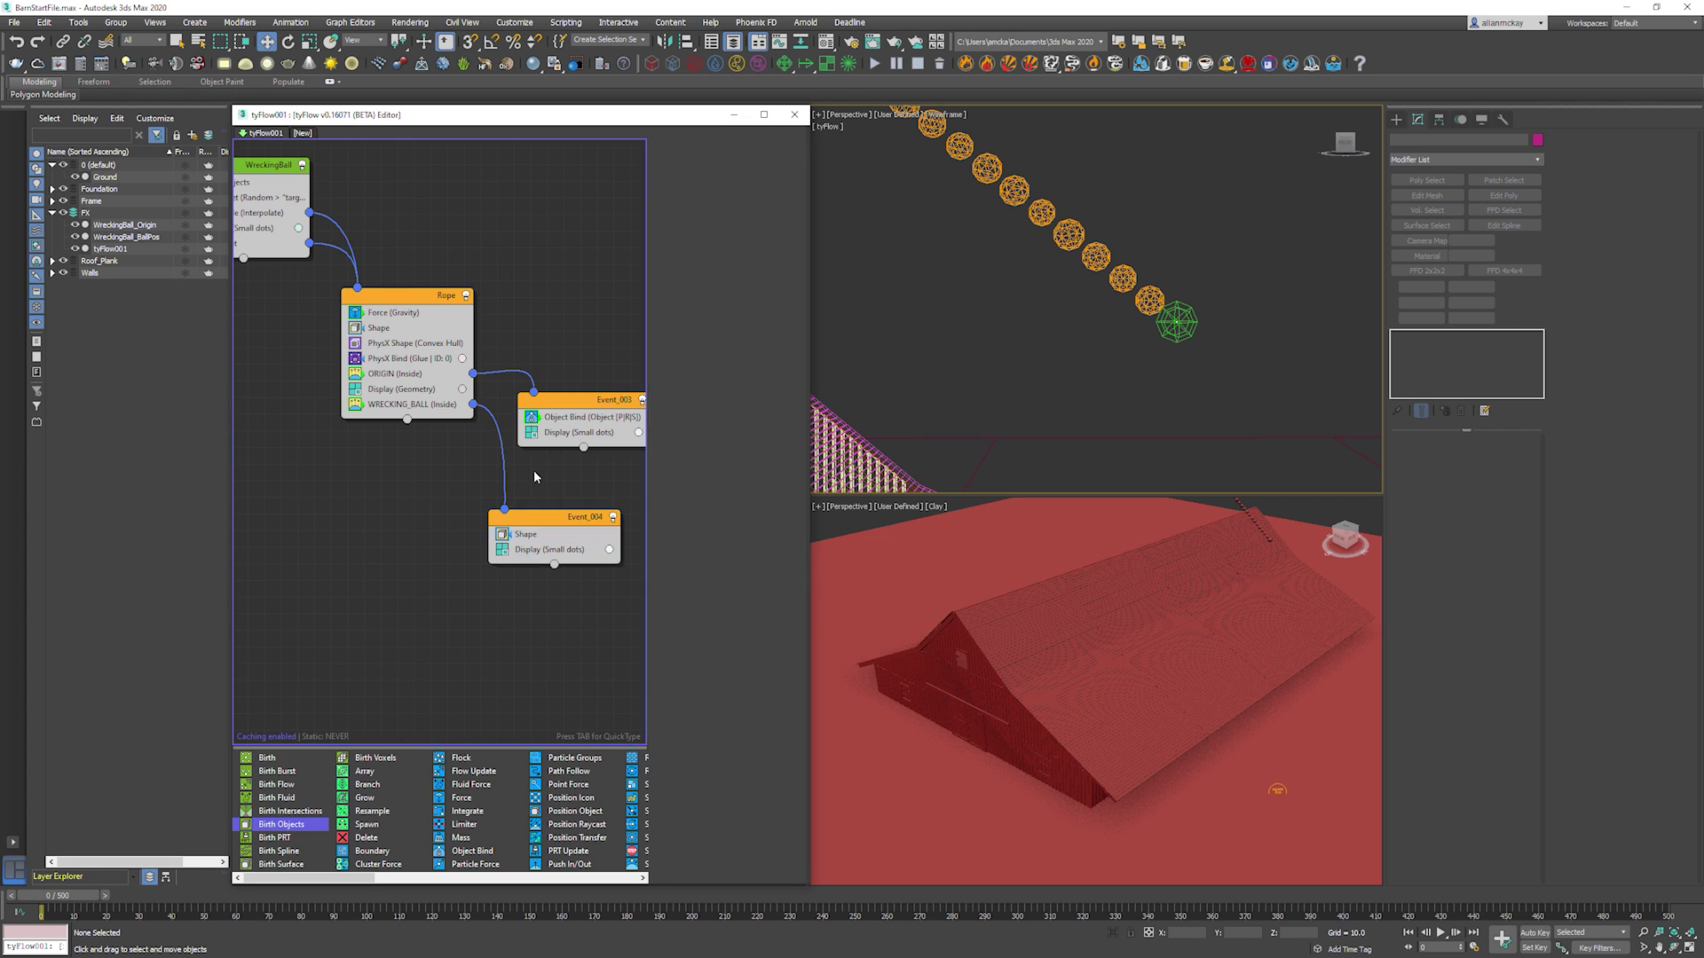
Enable scaling on Event_004's Shape operator and set Scale % to 150000.
click(536, 536)
double_click(748, 423)
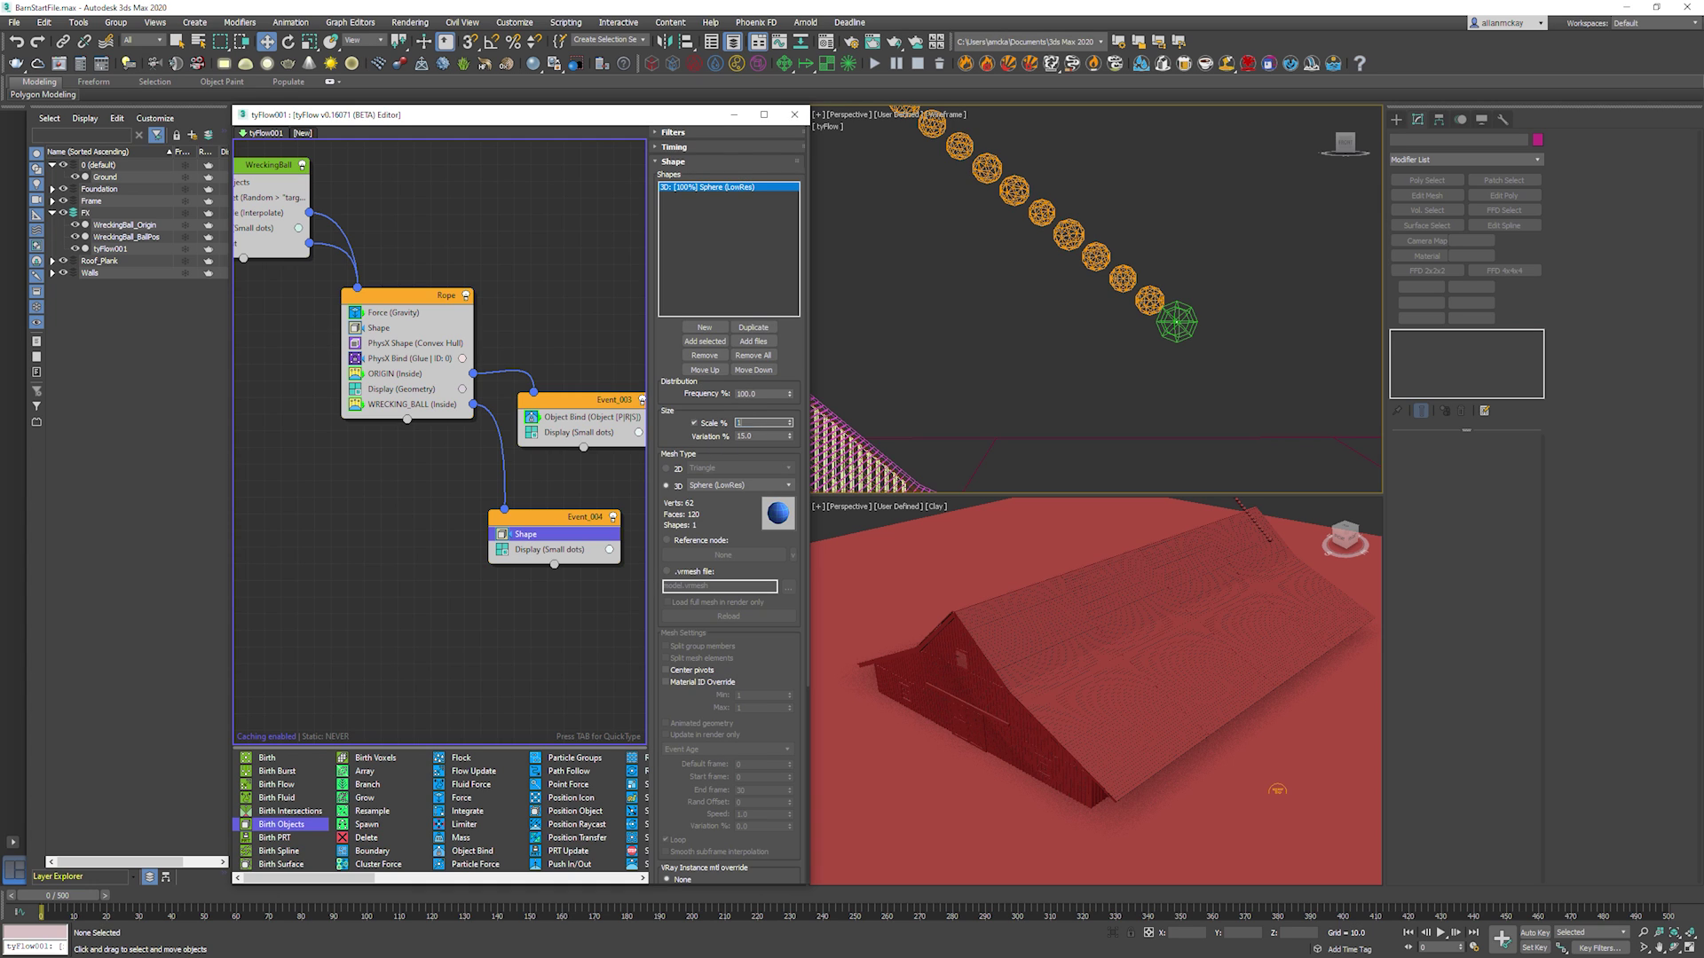
text(150000)
key(Return)
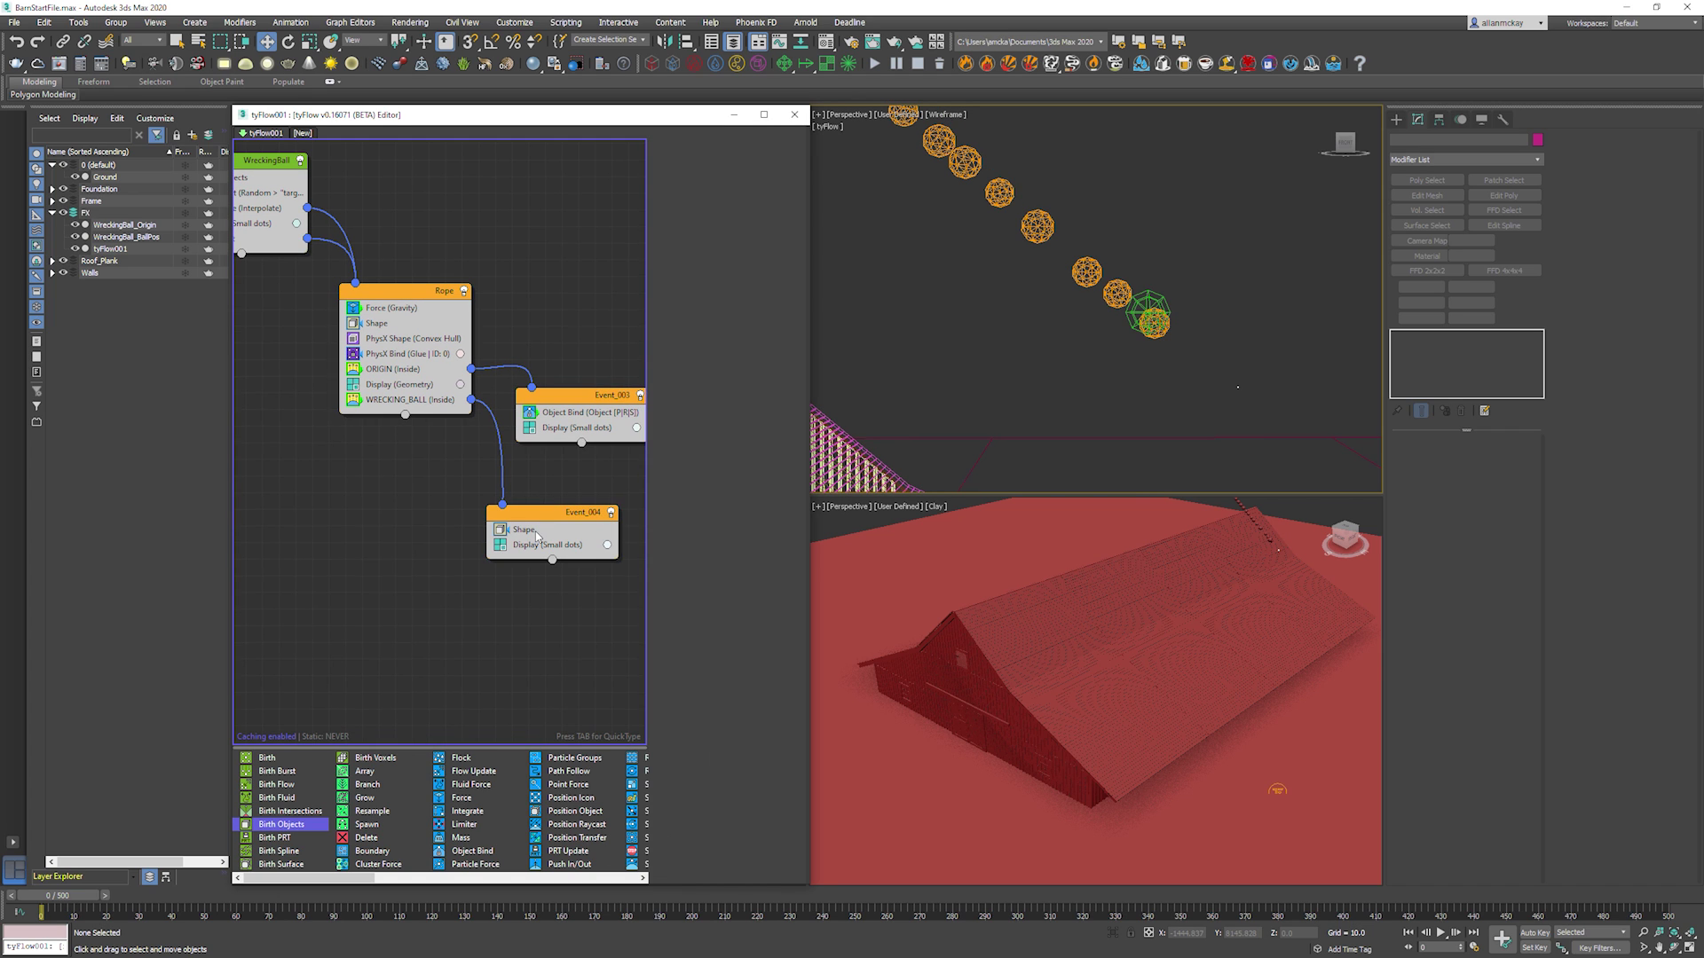
Change the Display type in Event_004 to Geometry.
click(537, 531)
click(541, 545)
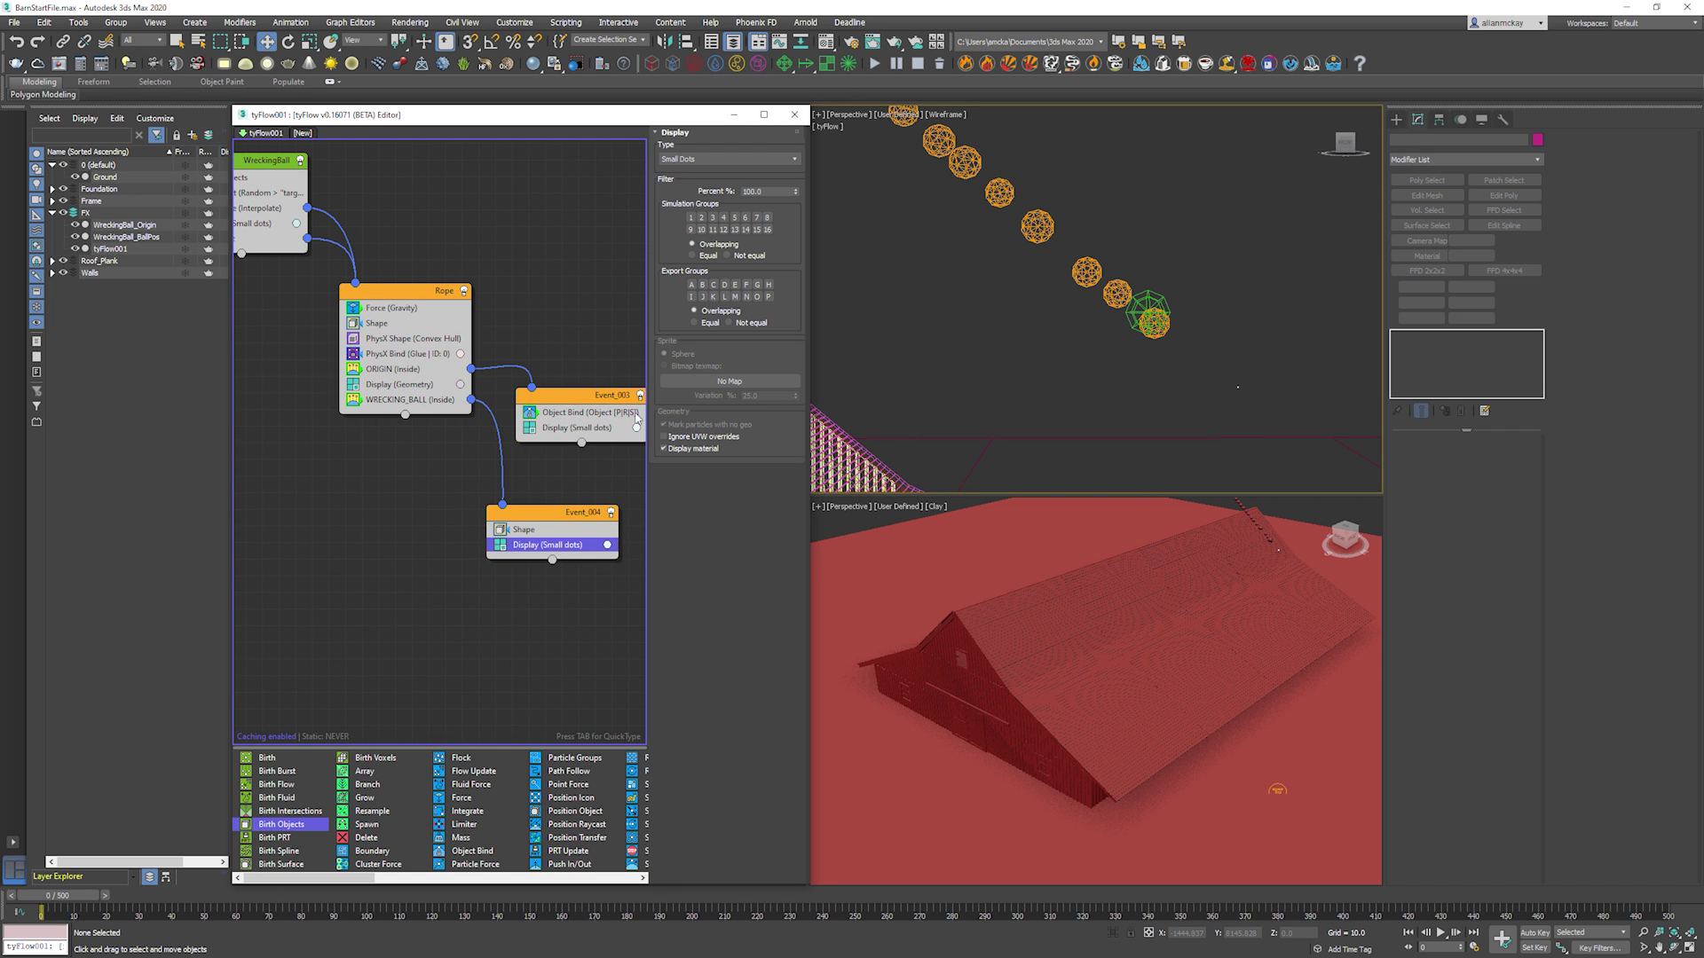
click(736, 161)
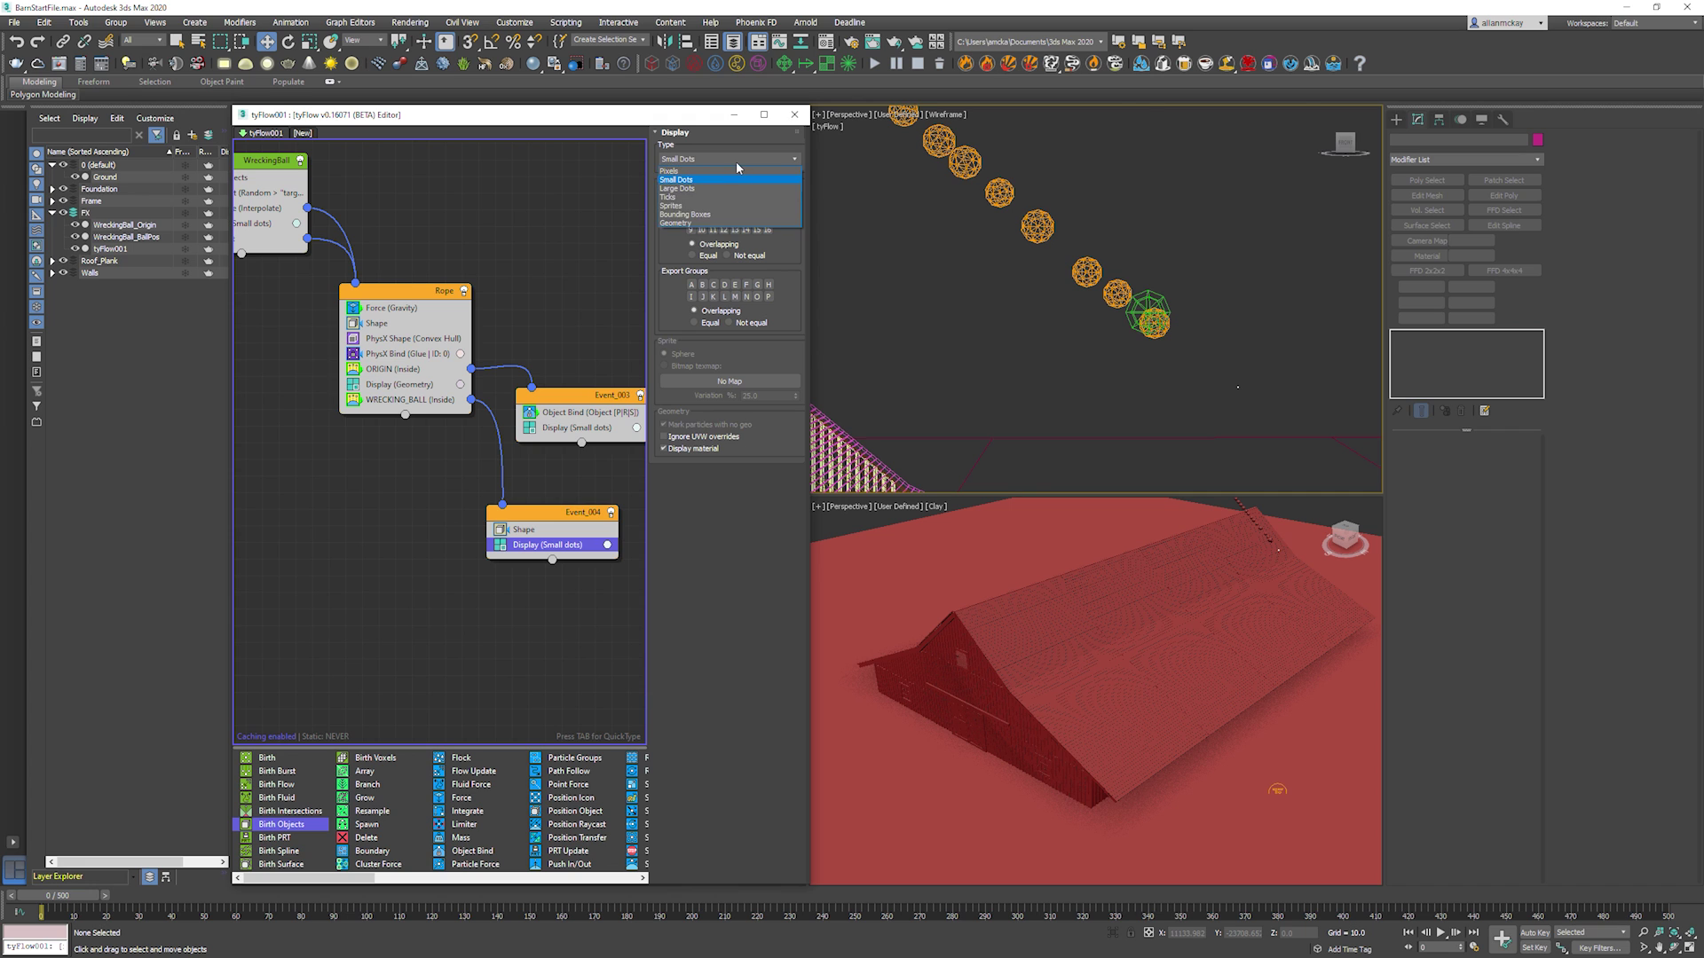
click(715, 224)
scroll(1045, 282, up, 5)
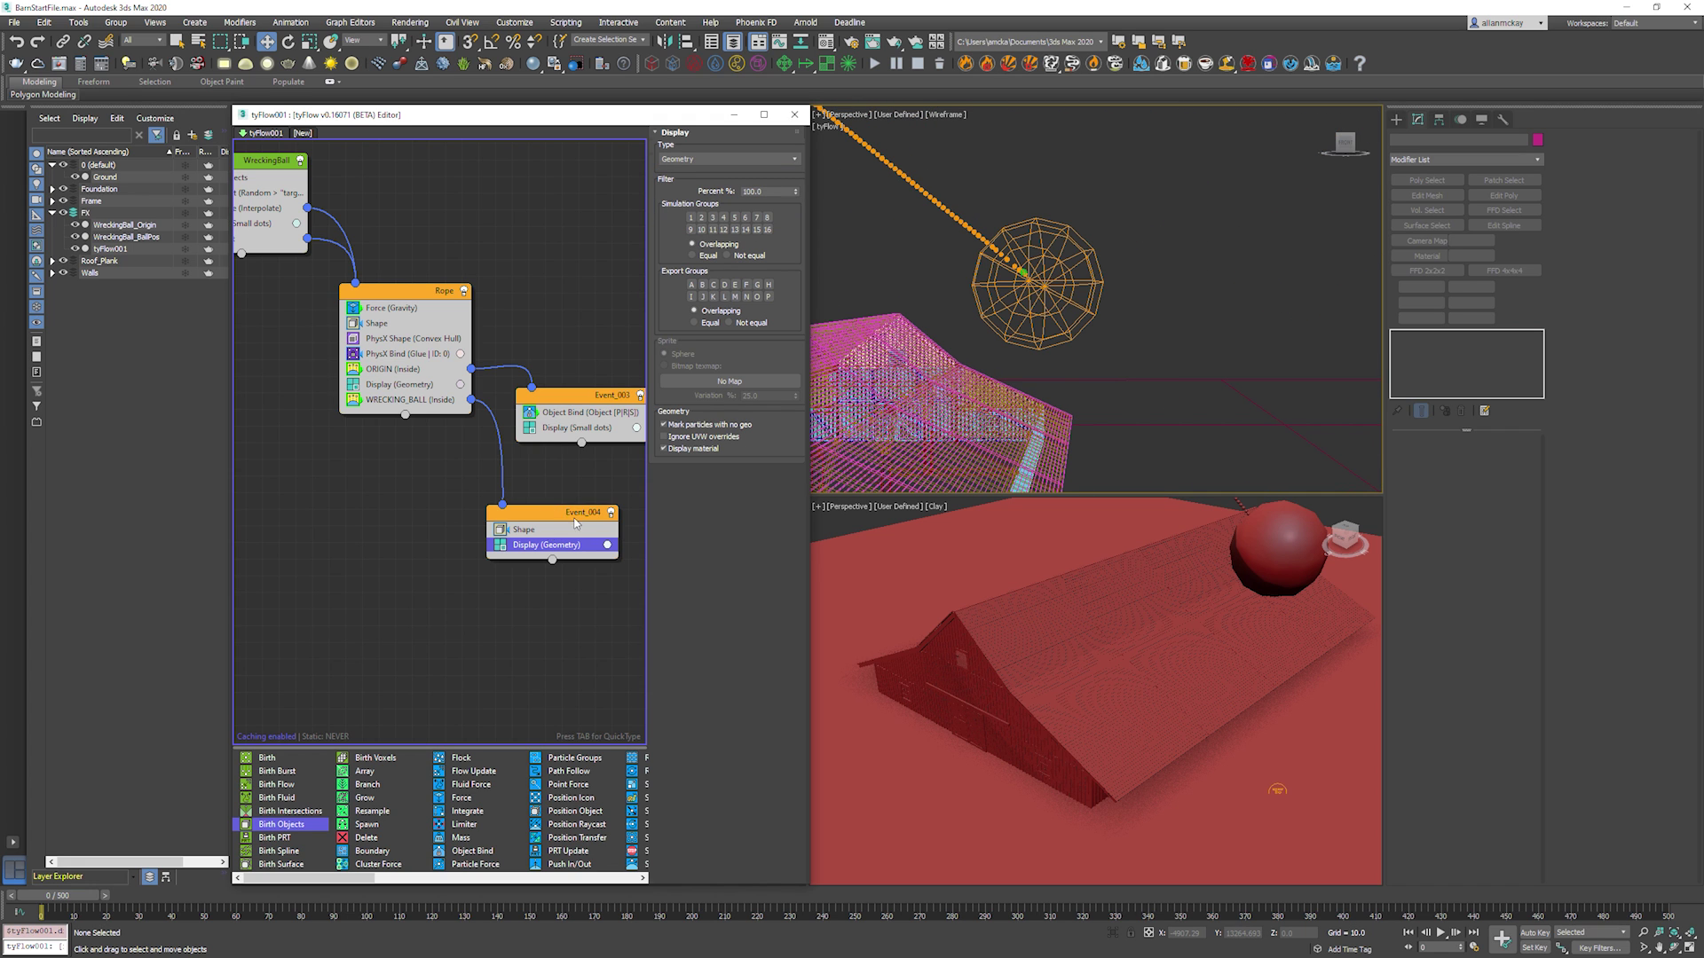
Review the ball's Shape settings and examine where the rope meets the wrecking ball in the wireframe view.
click(558, 529)
scroll(1023, 362, down, 5)
alt+middle_drag(1042, 337, 1016, 323)
scroll(1019, 319, up, 8)
scroll(1019, 323, down, 8)
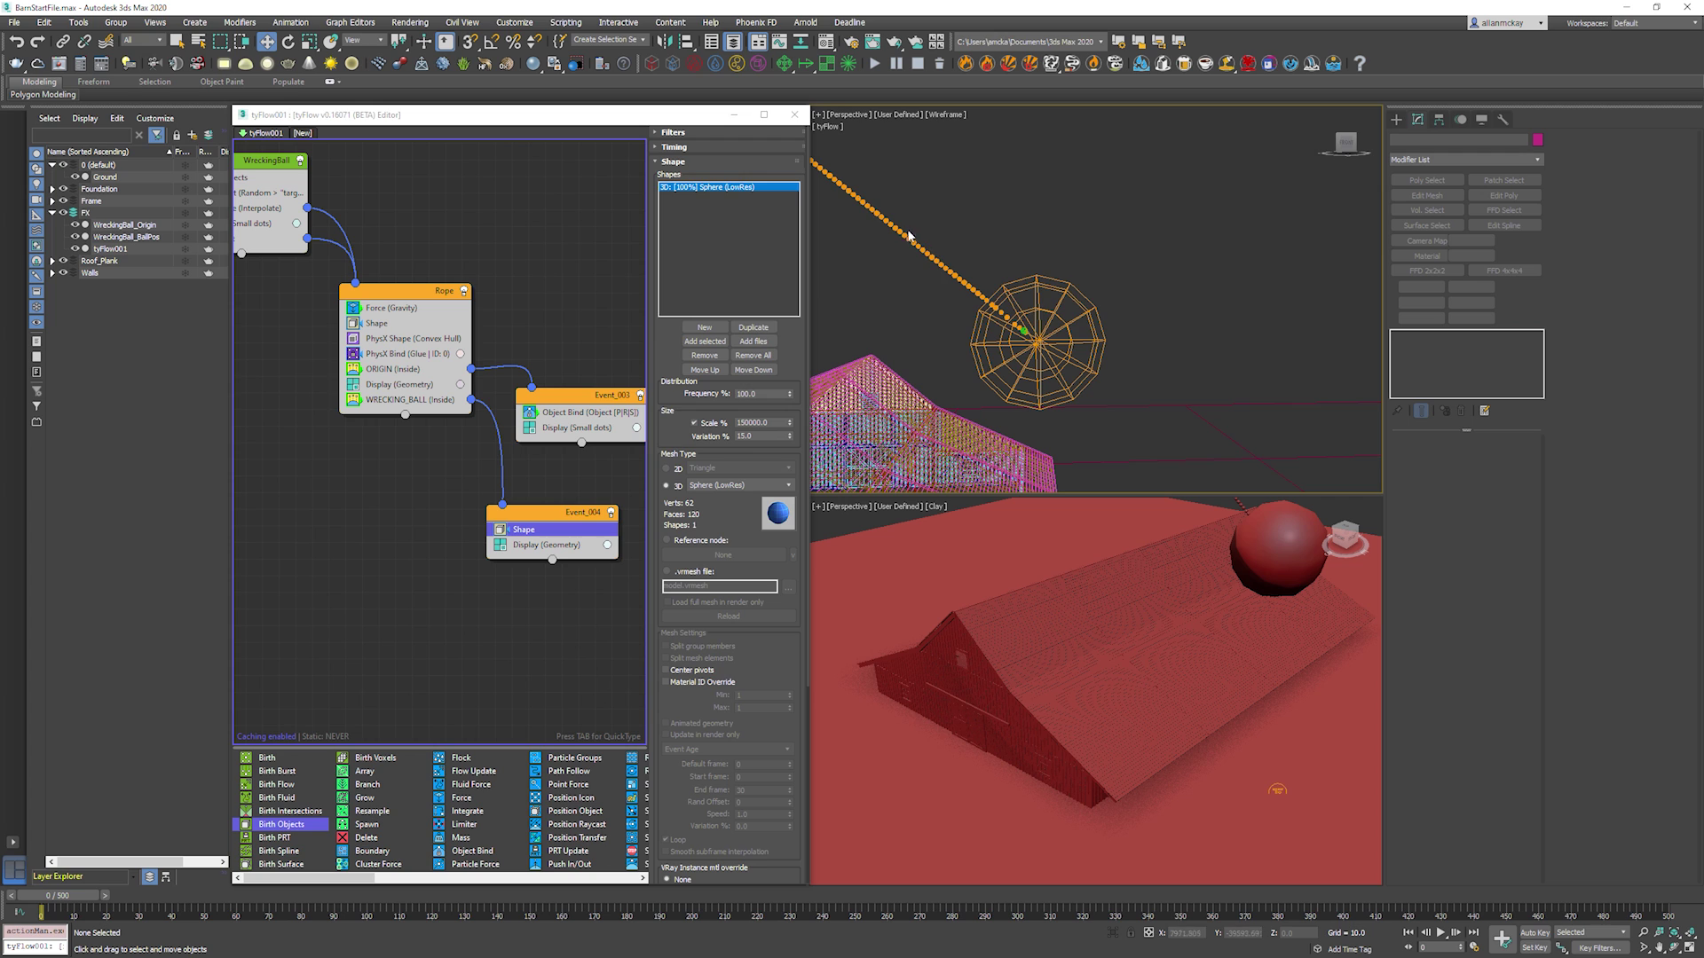
scroll(998, 325, up, 8)
scroll(999, 326, down, 8)
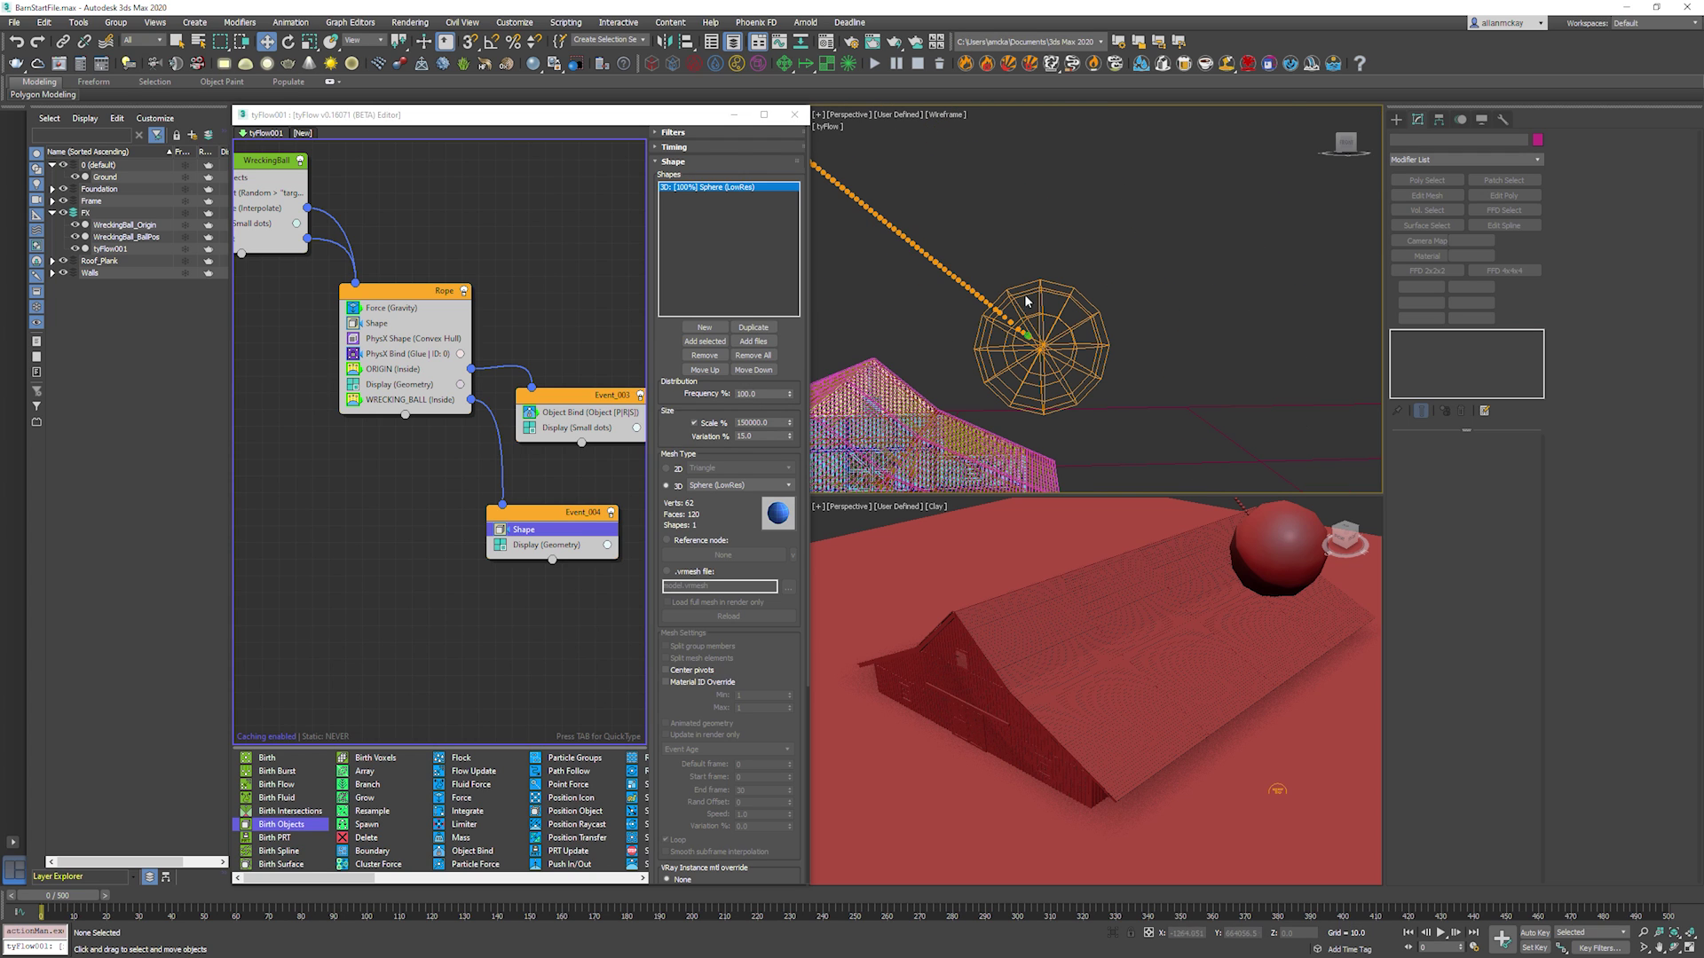
Add a PhysX Shape operator to Event_004 for the wrecking ball.
click(540, 485)
key(Tab)
text(phy)
key(Down)
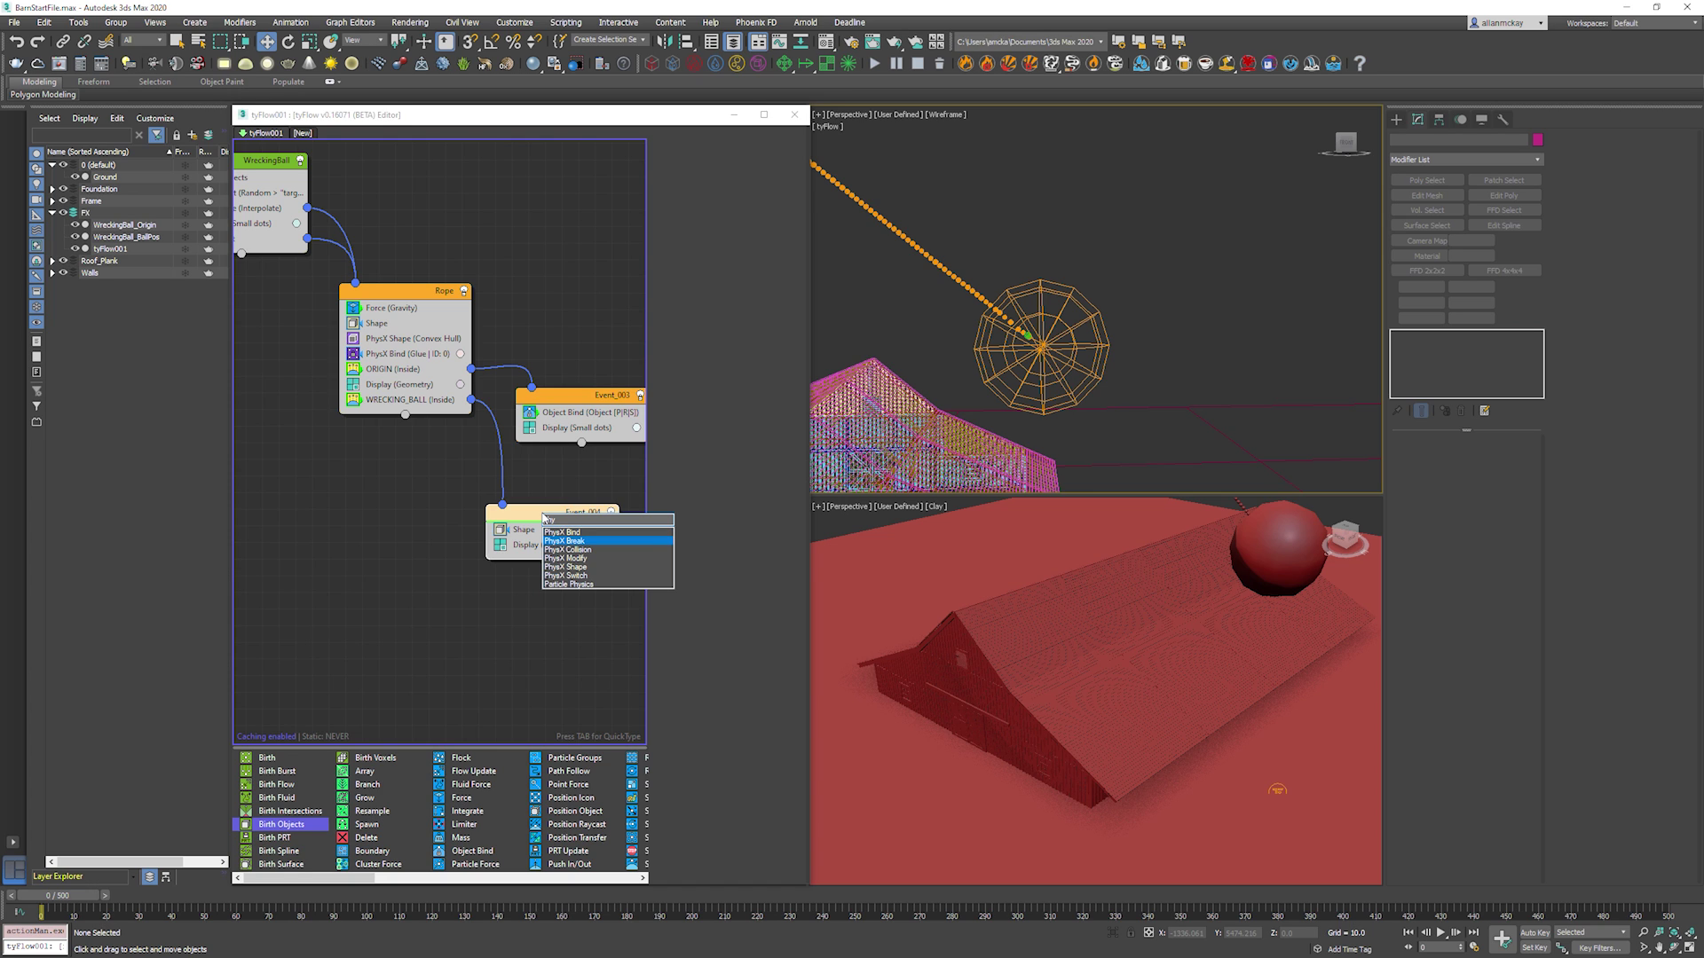
key(Down)
key(Down)
key(Down)
key(Return)
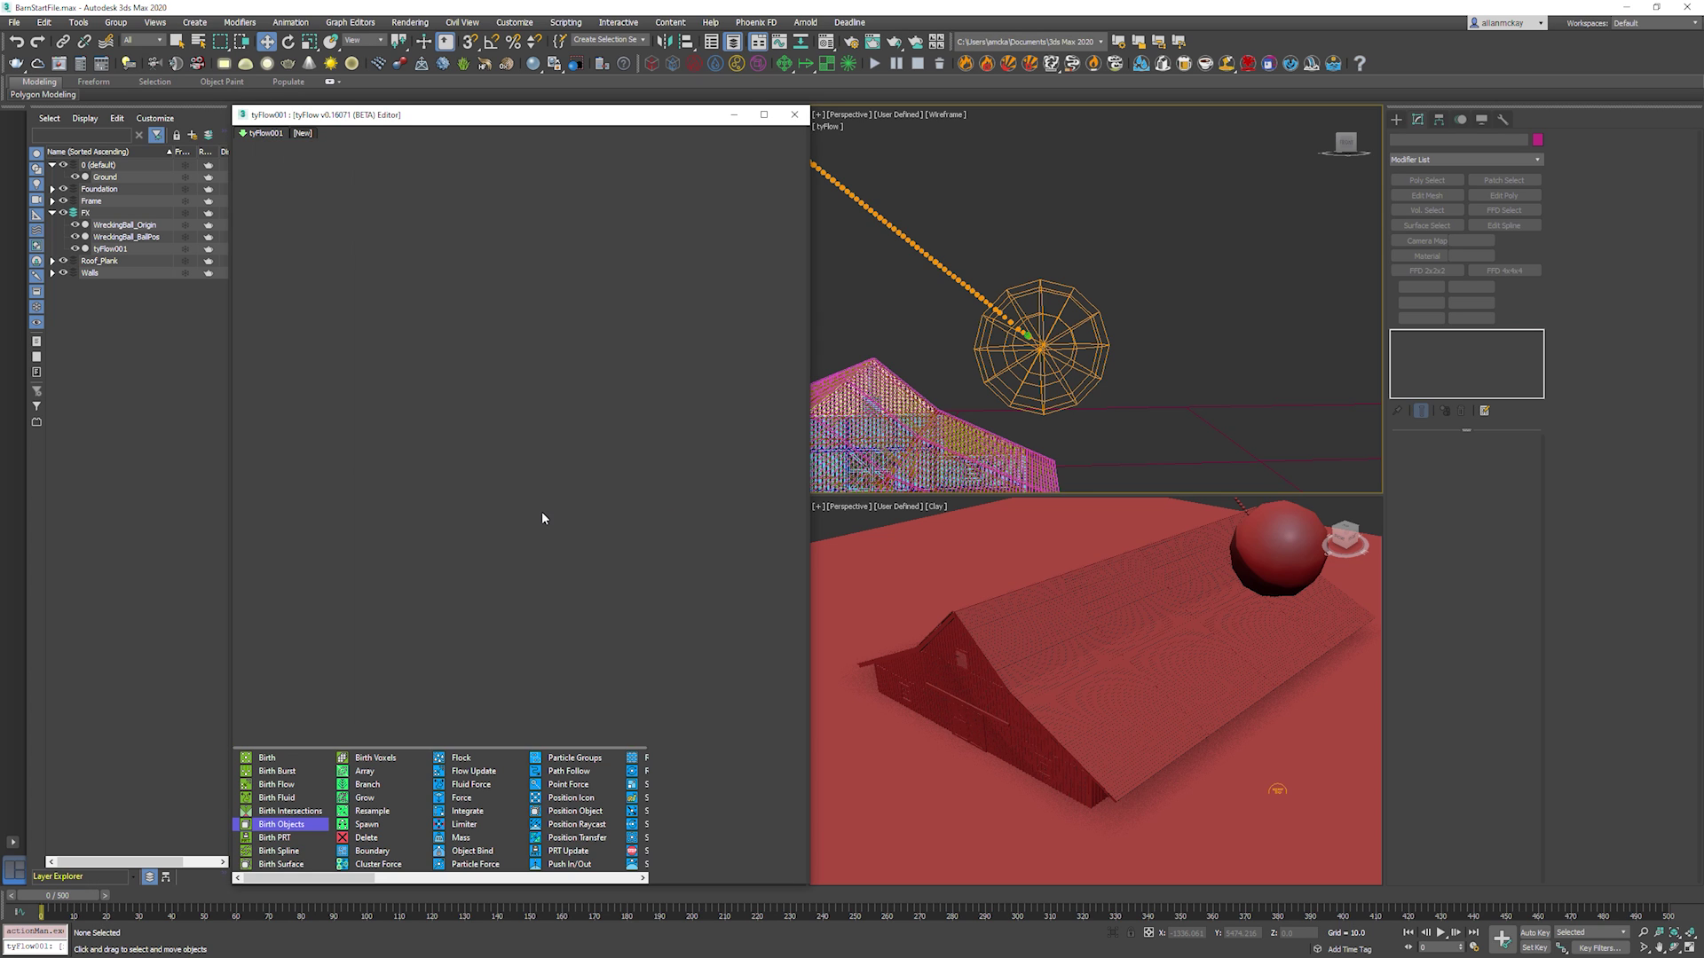
Enable Ignore start penetrations in the collision settings of Event_004's PhysX Shape operator.
drag(547, 529, 553, 555)
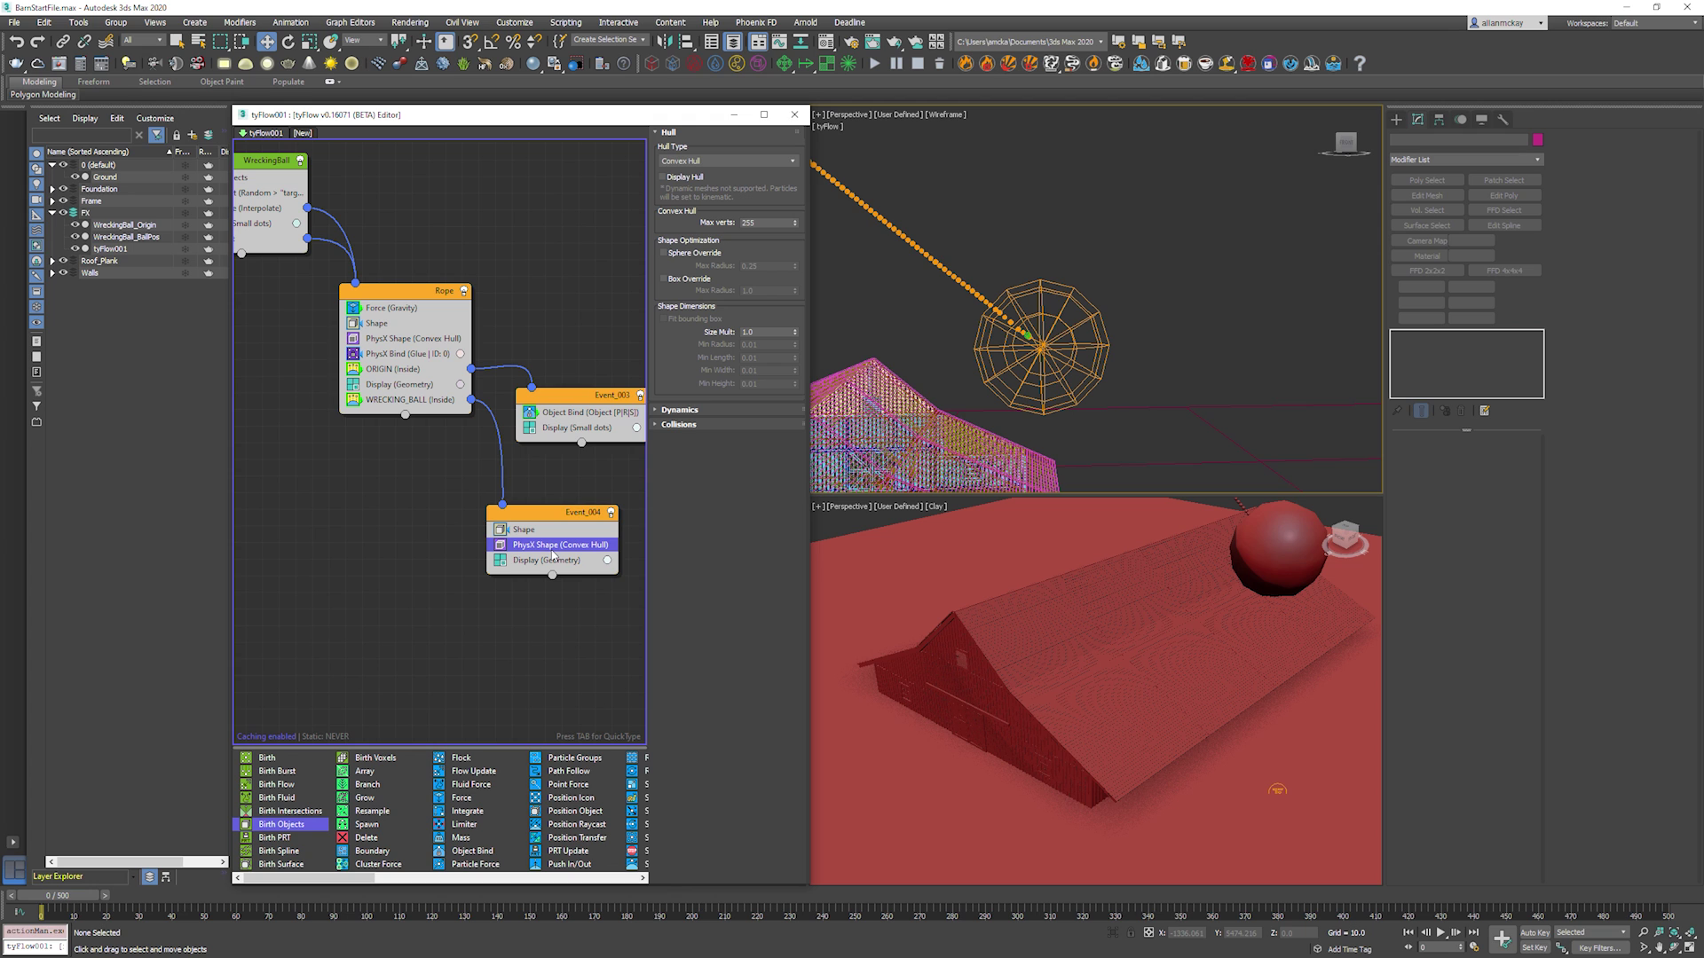
click(697, 425)
click(708, 425)
key(/)
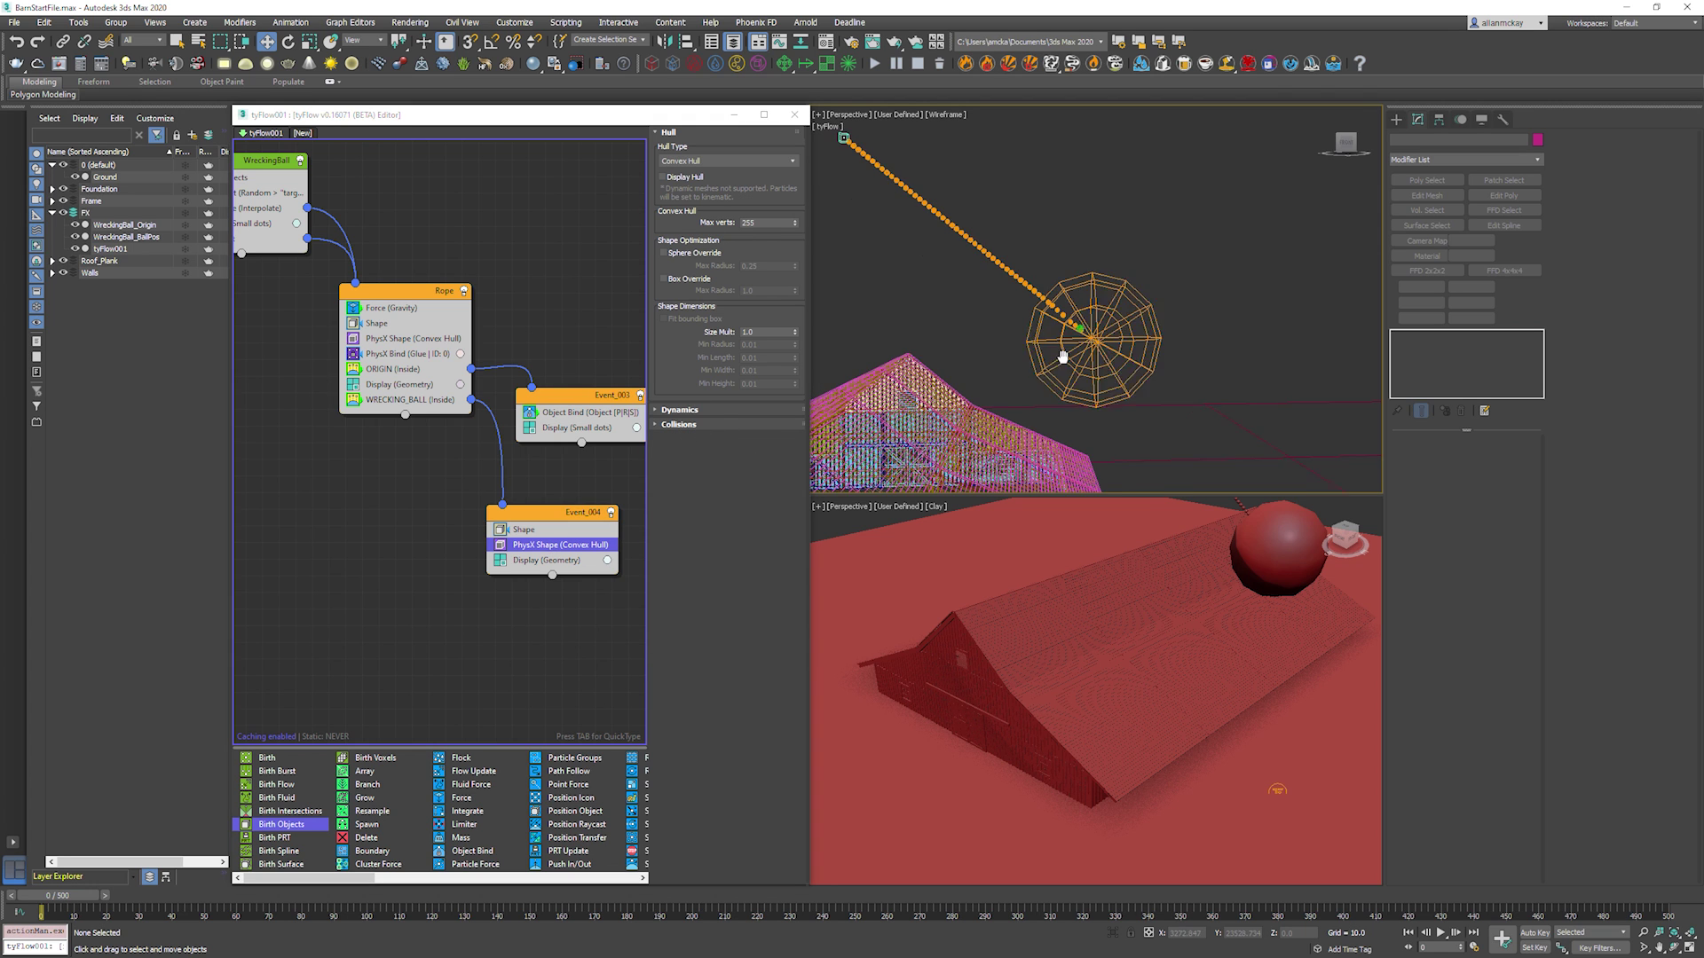
key(Home)
key(/)
key(/)
key(Home)
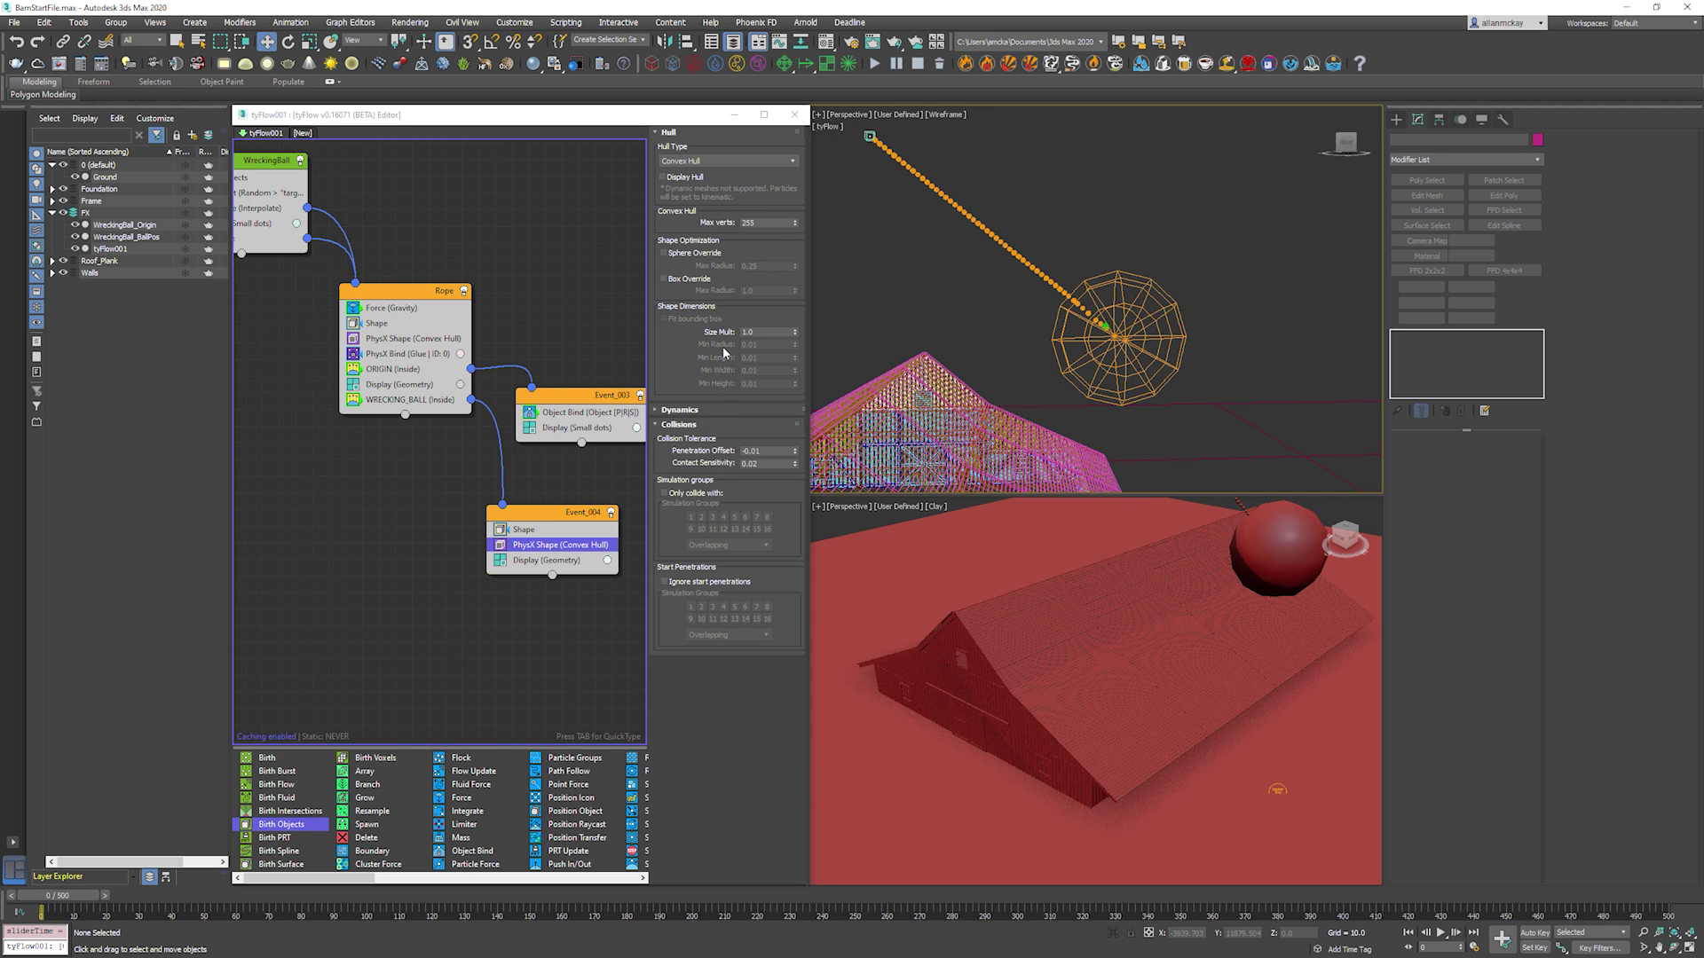
click(664, 581)
Play back the simulation and examine how the rope and ball swing toward the barn in the wireframe view.
key(/)
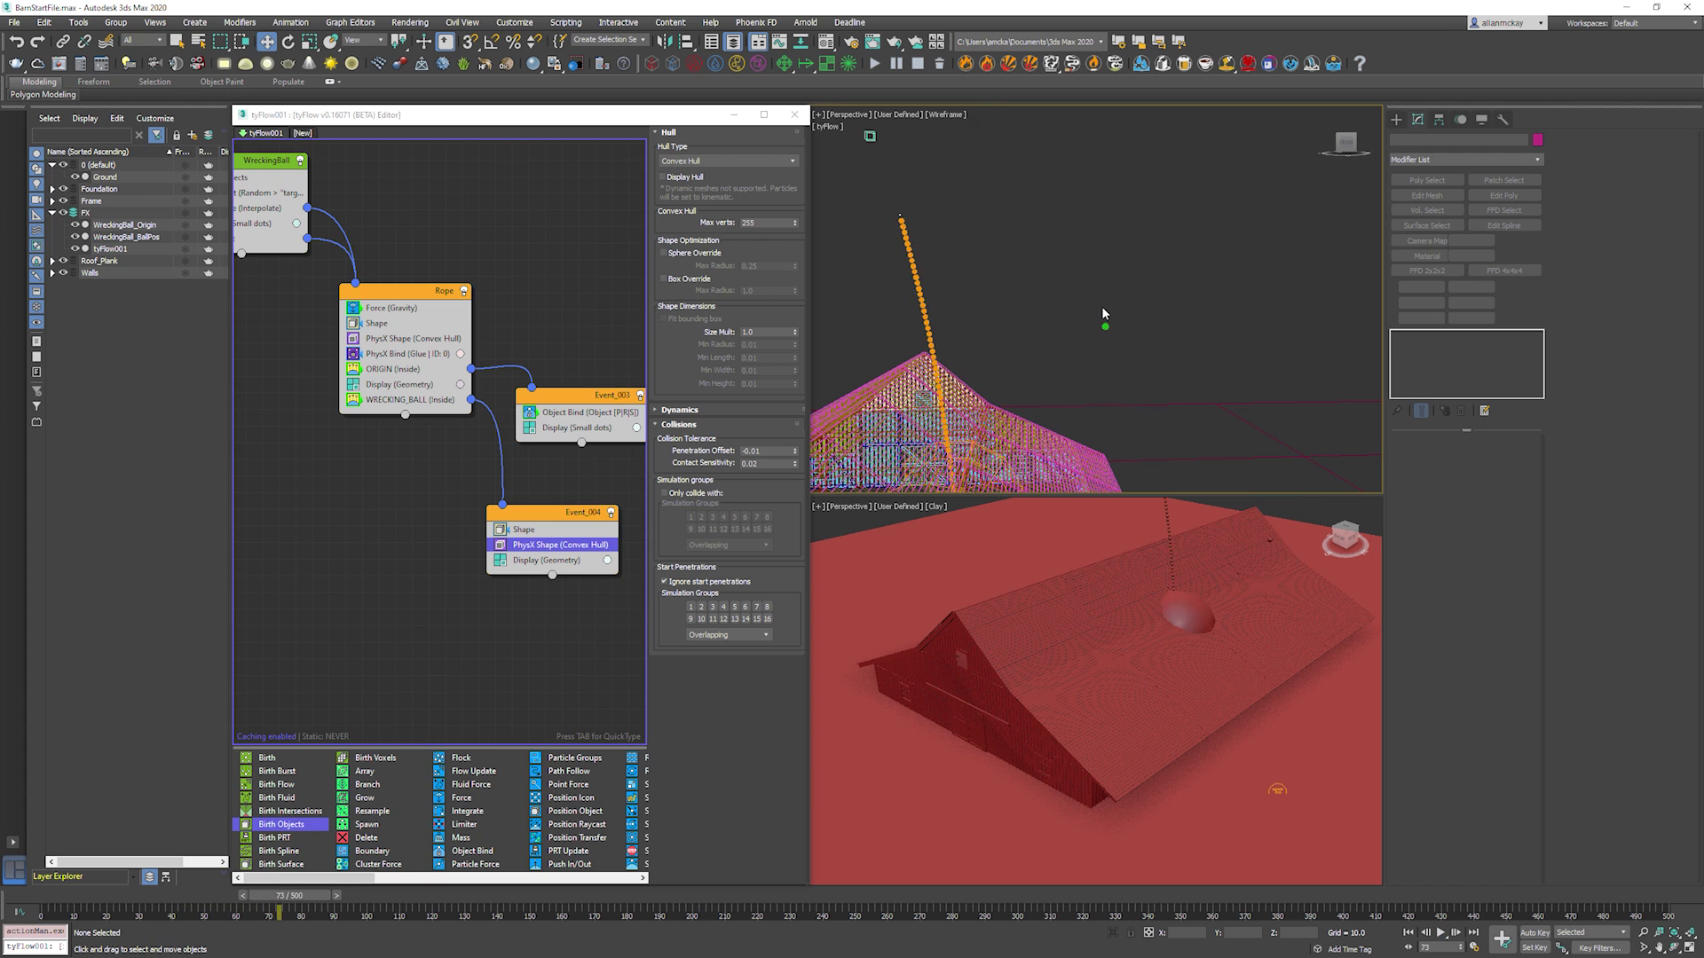
key(Escape)
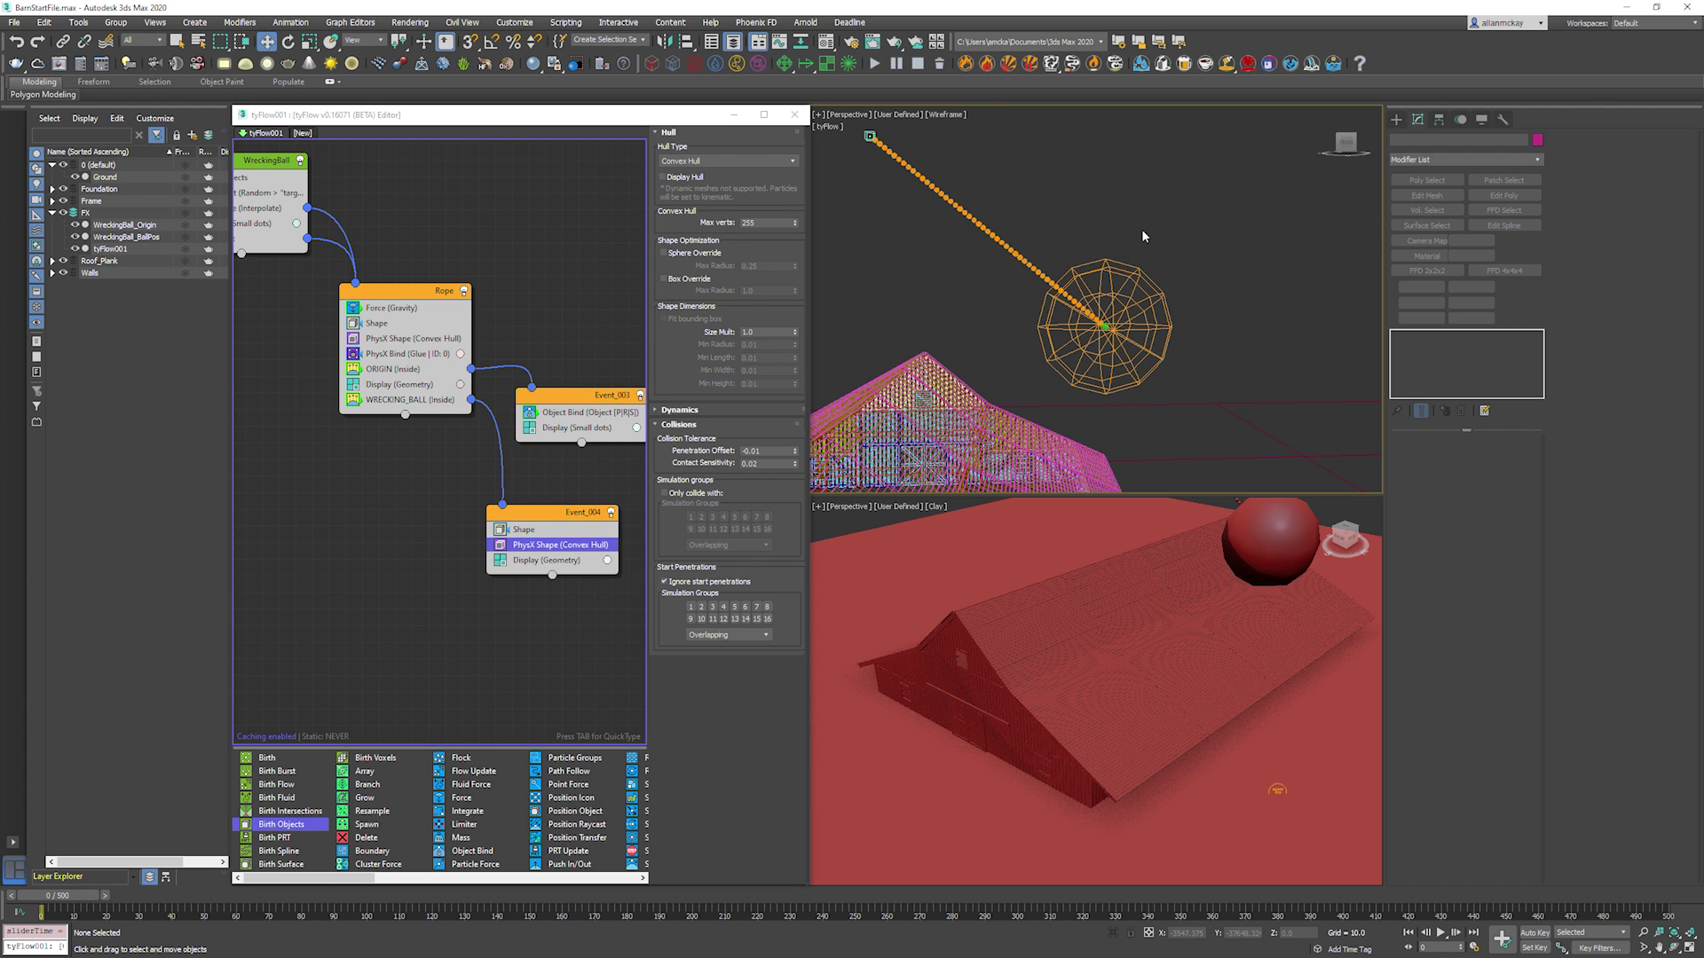
key(/)
scroll(1141, 229, up, 5)
scroll(1124, 154, down, 5)
middle_drag(1119, 178, 1085, 243)
key(/)
key(Home)
key(/)
key(/)
alt+middle_drag(1195, 158, 1165, 204)
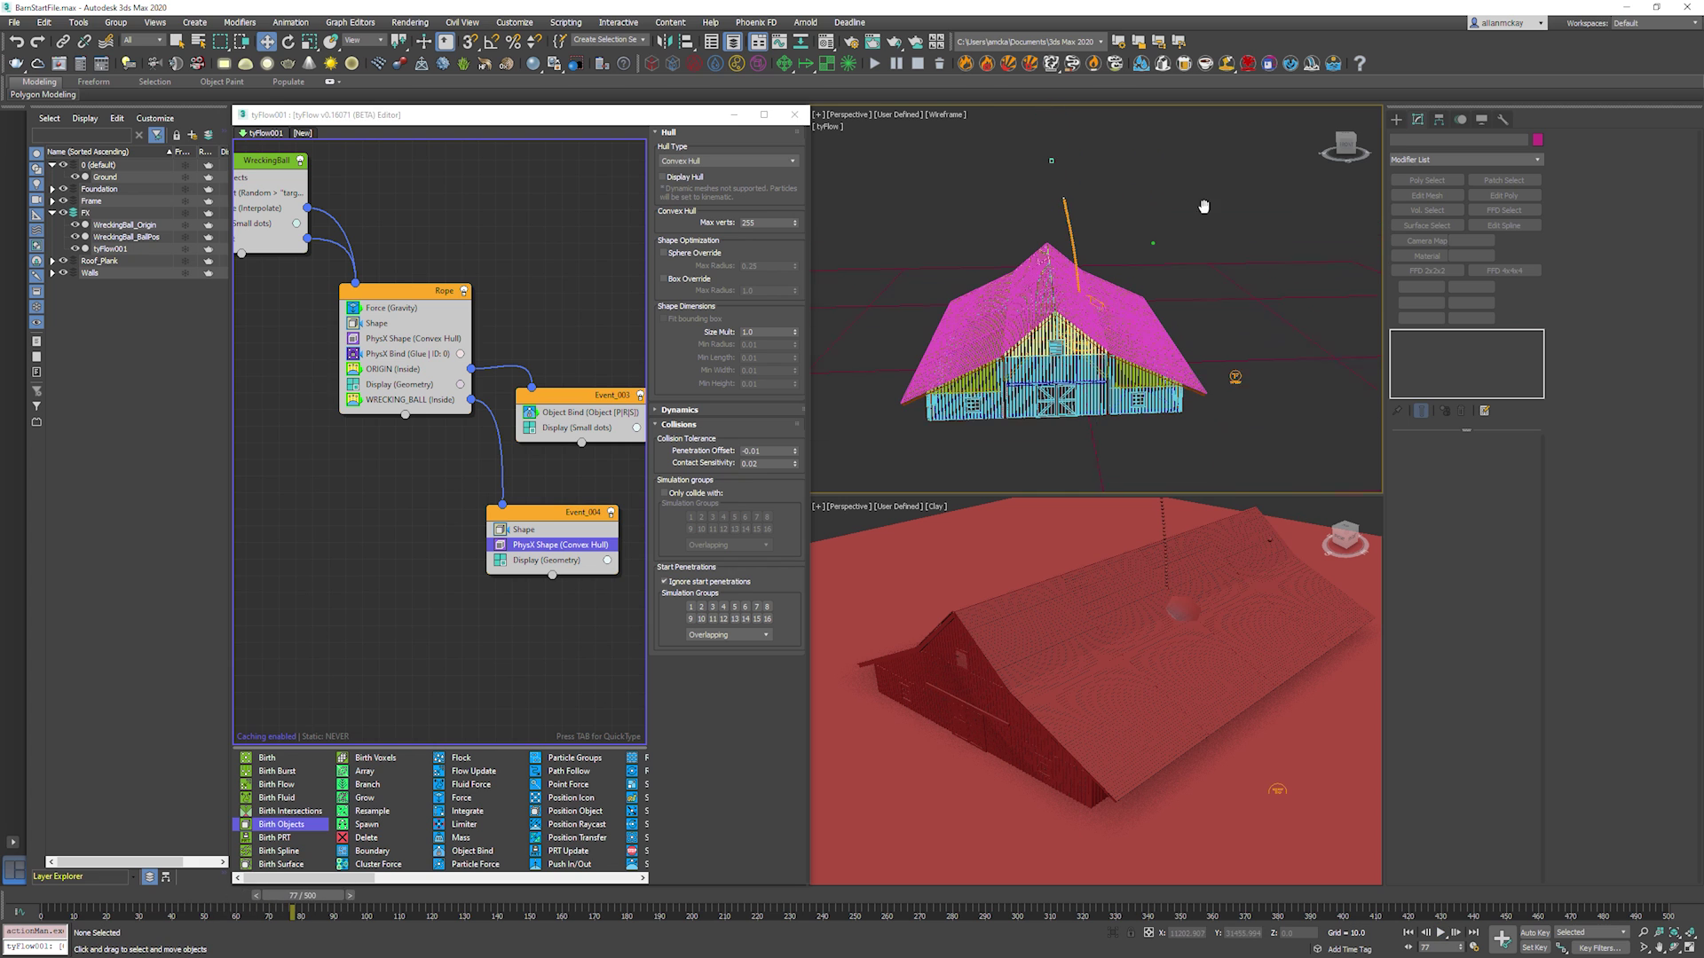
key(Home)
Maximize the wireframe view, close the flow editor, and move WreckingBall_BallPos farther out and higher beside the barn.
key(w)
click(1052, 165)
alt+middle_drag(1051, 165, 1096, 173)
key(alt+w)
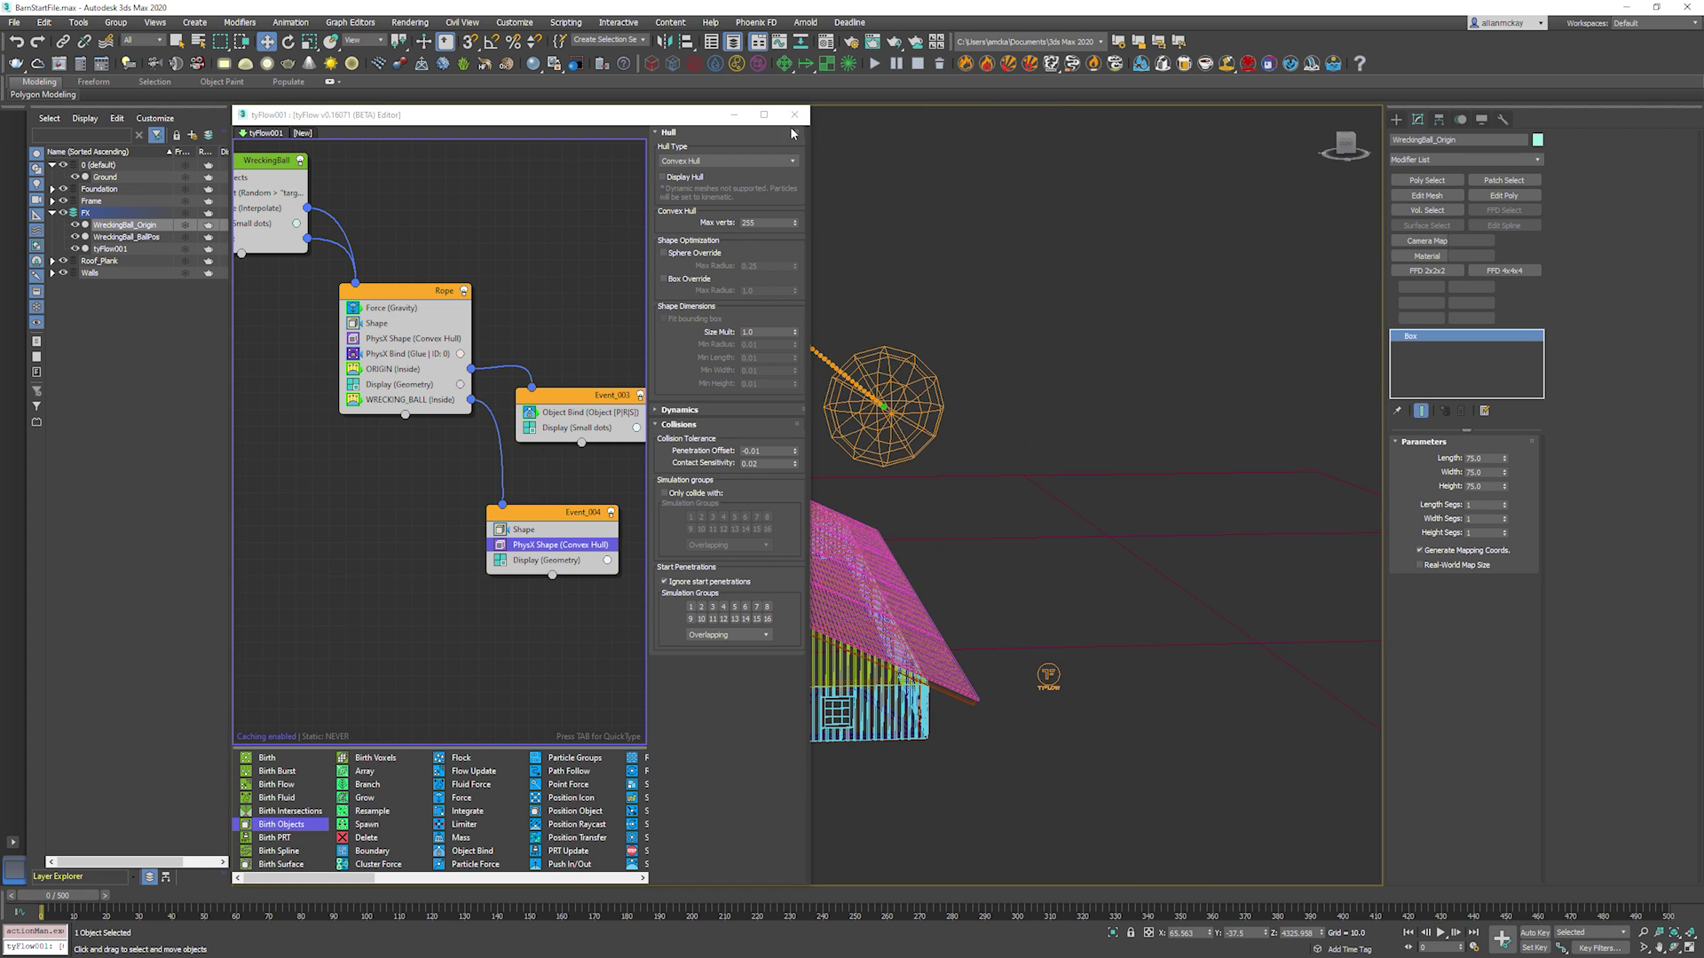
click(794, 115)
click(939, 392)
alt+middle_drag(939, 392, 884, 401)
click(896, 410)
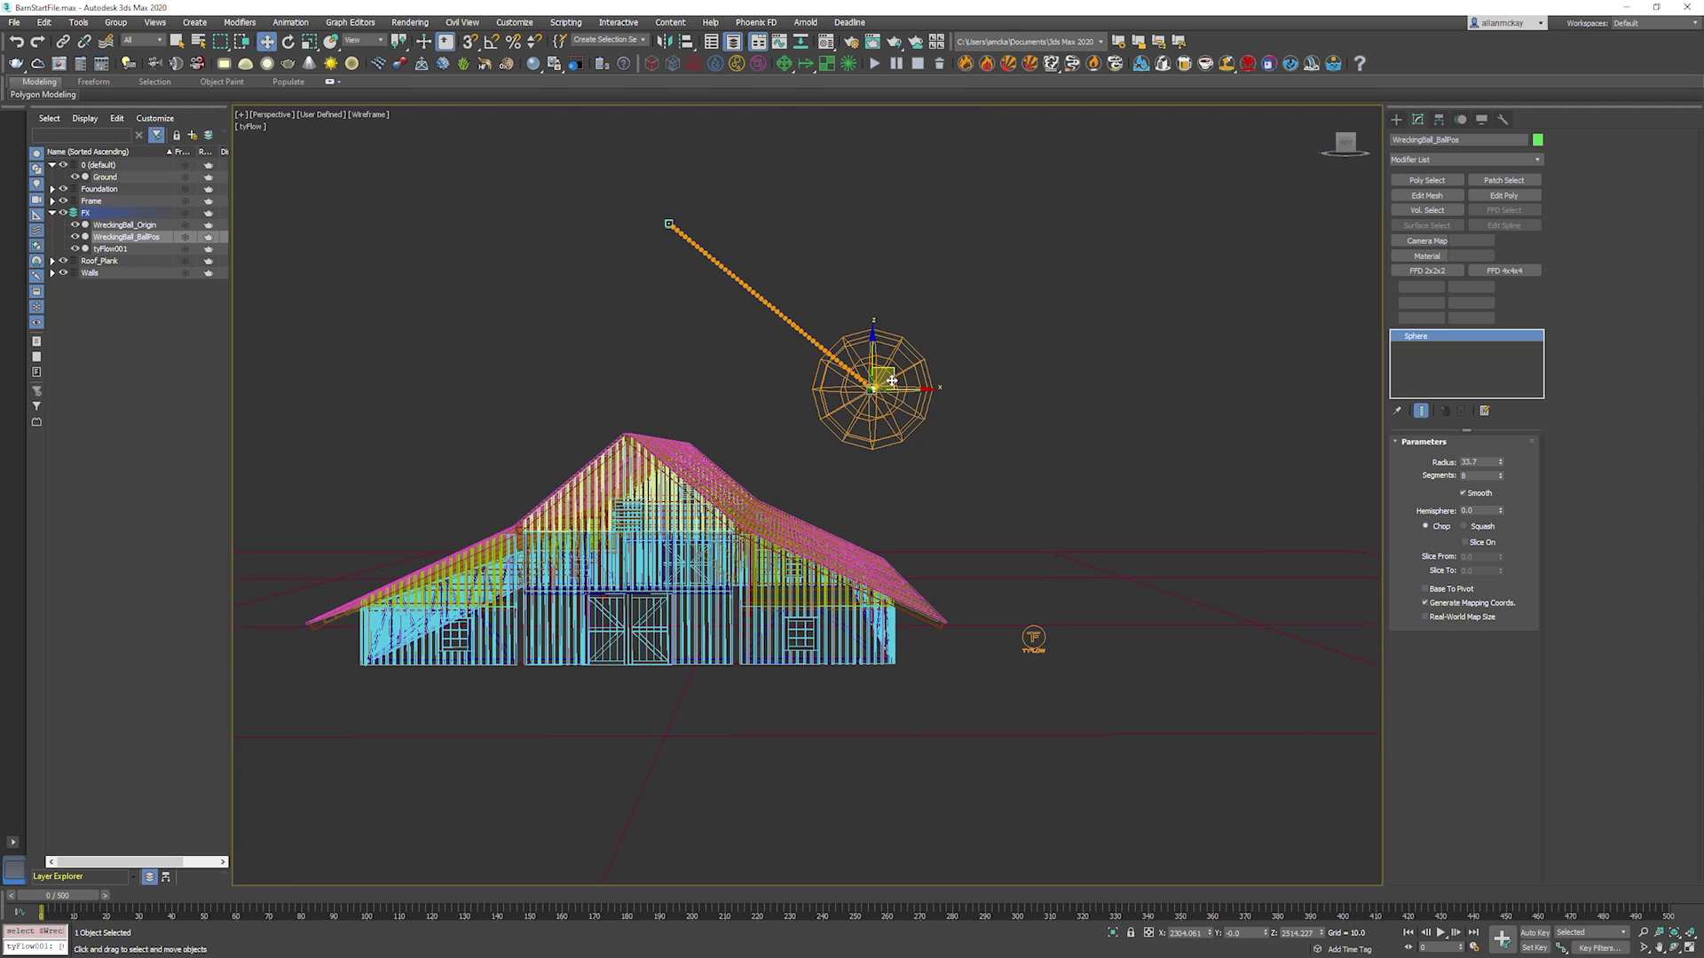
drag(890, 380, 1311, 272)
Raise WreckingBall_Origin high above the barn to a Z of about 7406, previewing the swing between moves.
alt+middle_drag(1049, 291, 717, 293)
drag(710, 285, 755, 109)
mouse_move(870, 273)
alt+middle_down()
mouse_move(878, 361)
mouse_move(932, 384)
mouse_move(867, 369)
mouse_move(844, 338)
mouse_move(870, 305)
alt+middle_up()
alt+middle_drag(1079, 348, 1051, 346)
key(/)
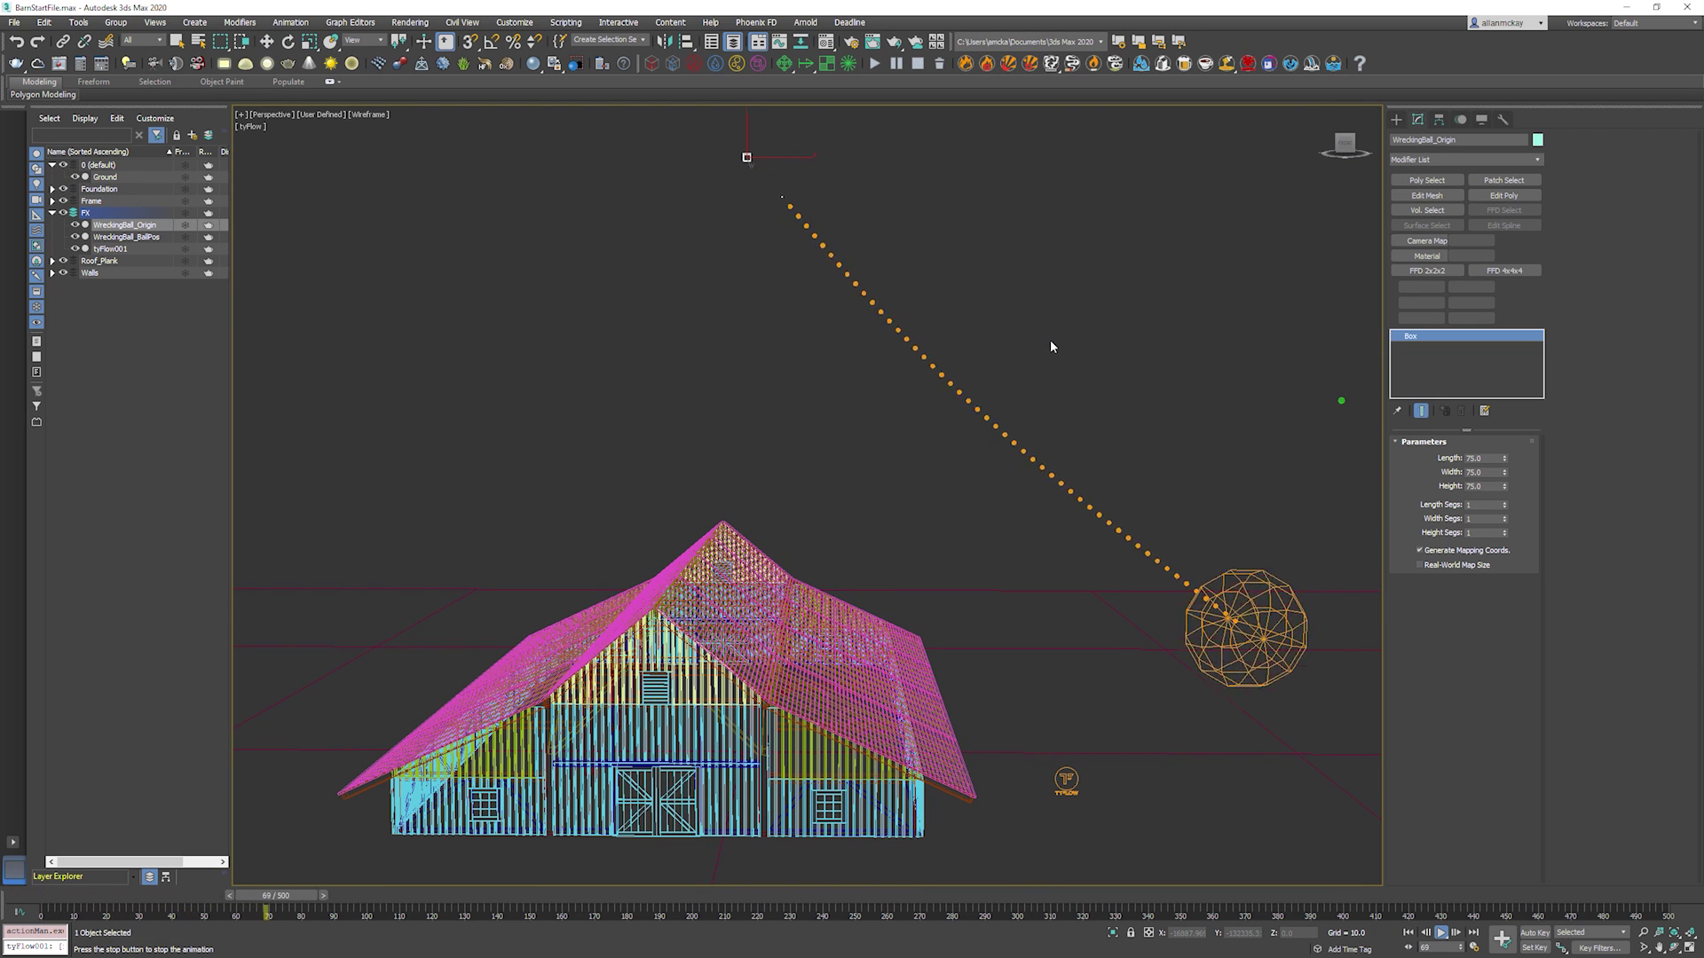
key(/)
key(Home)
alt+middle_drag(1051, 353, 752, 184)
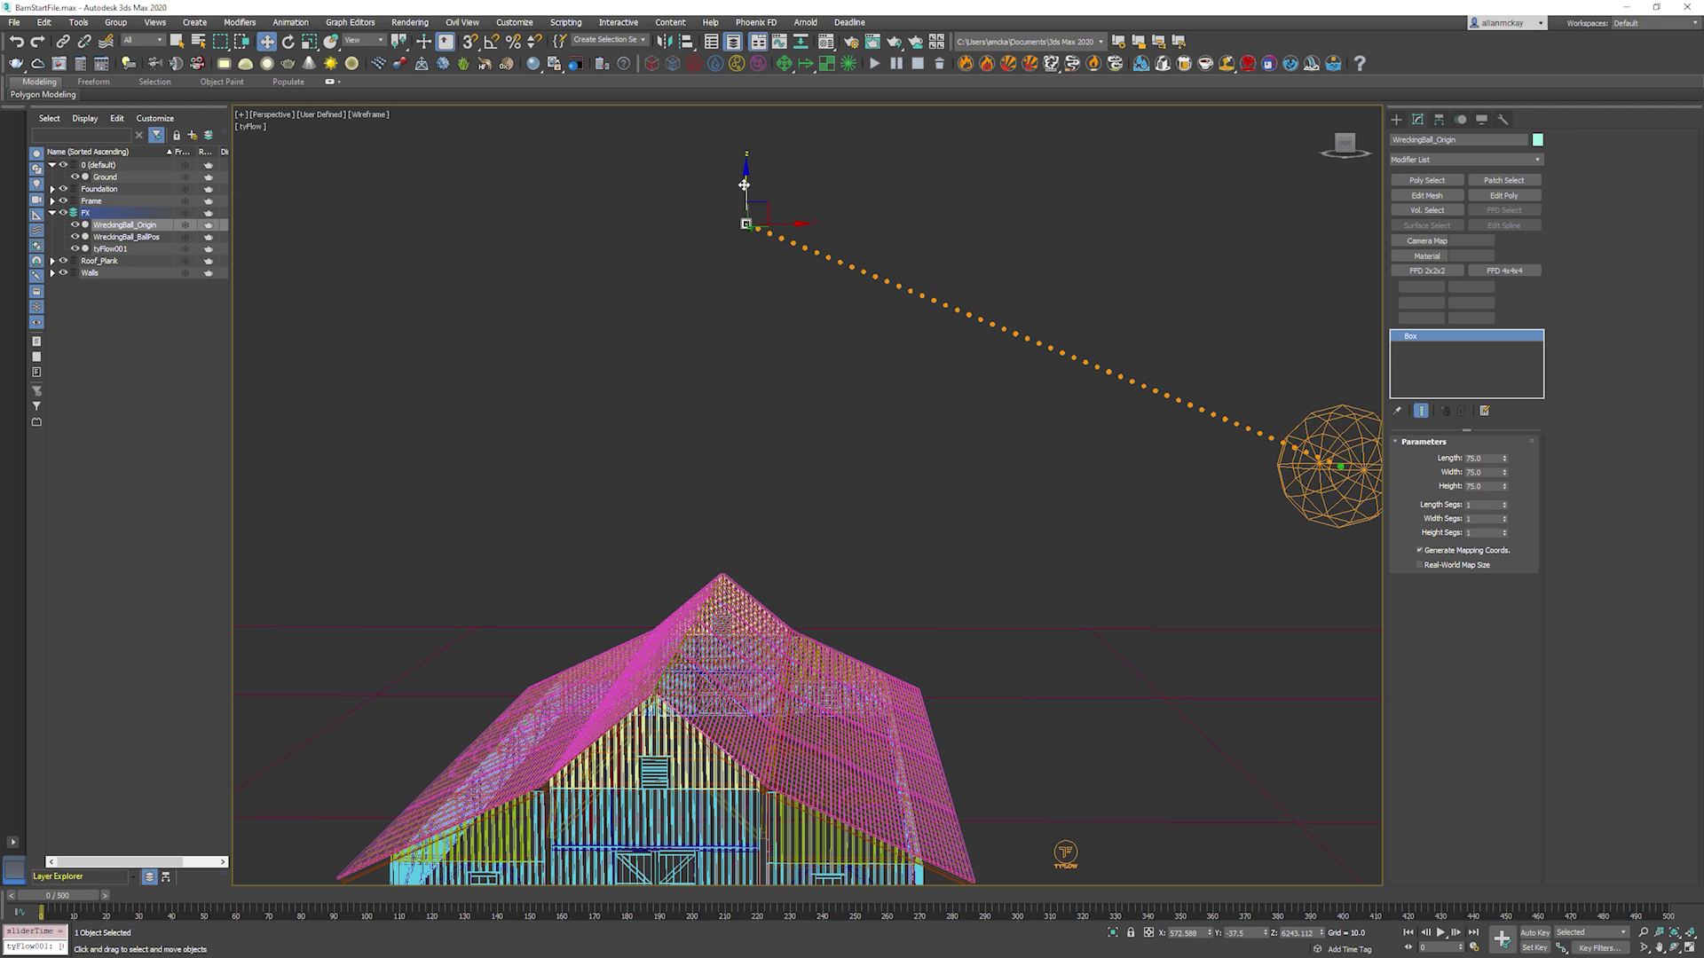
drag(752, 200, 749, 74)
Play back the simulation to examine the ball's swing and the rope's attachment at the raised origin.
key(/)
scroll(932, 288, down, 4)
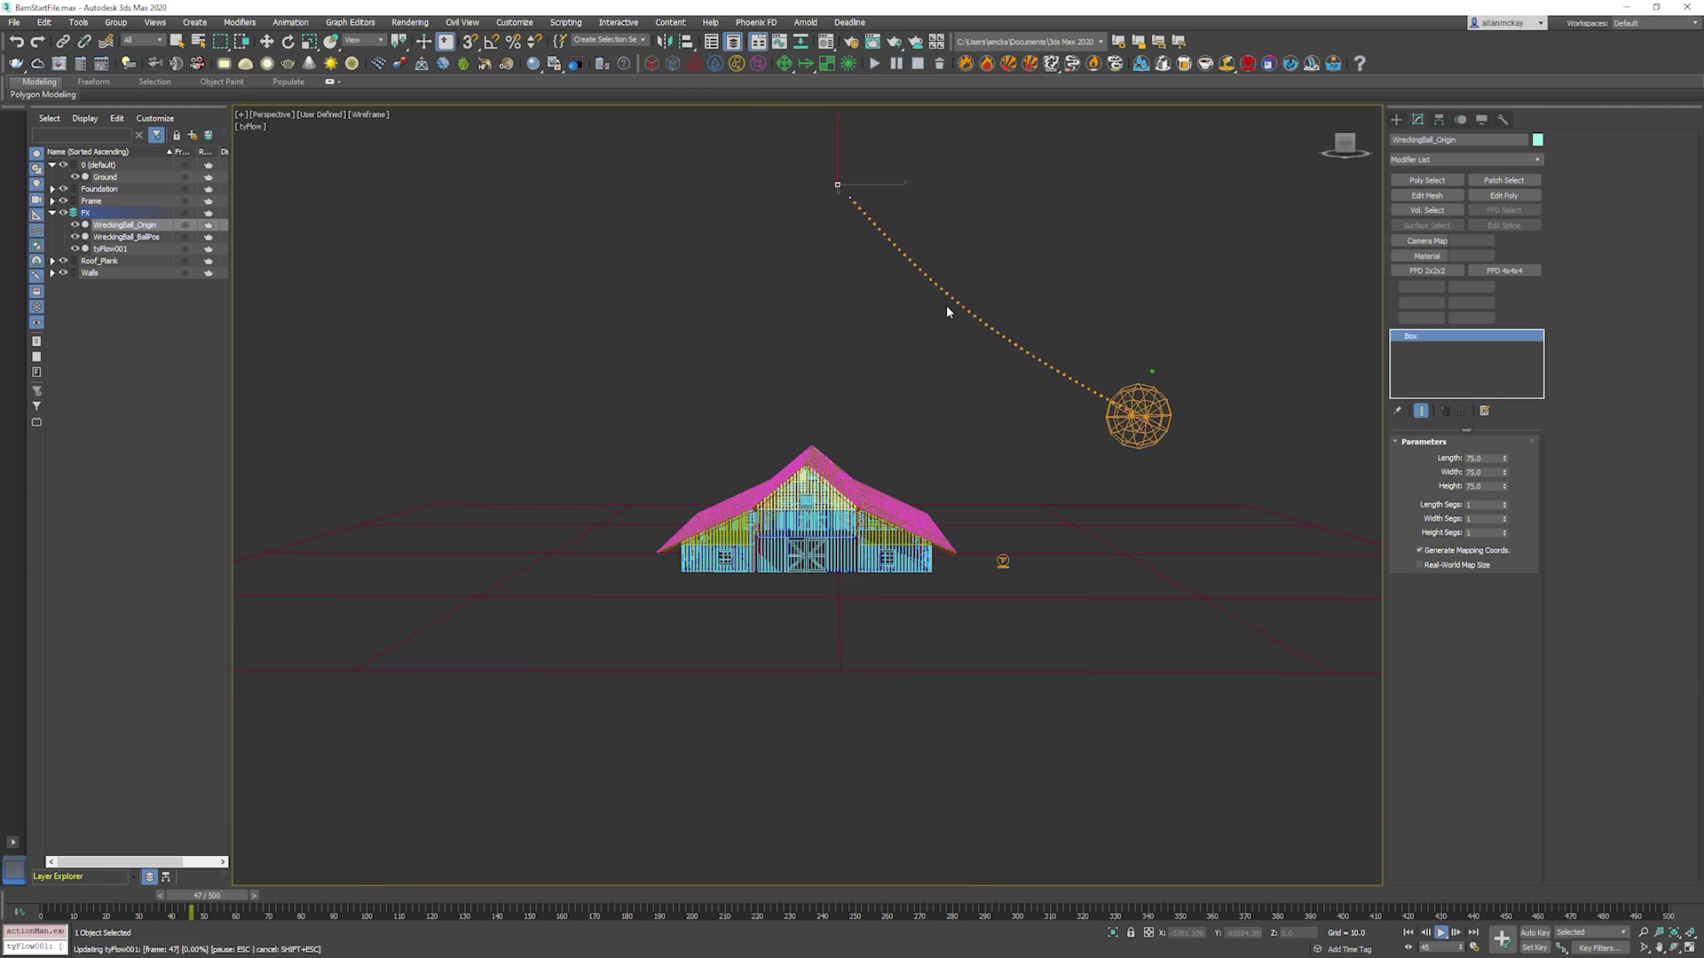
key(/)
key(w)
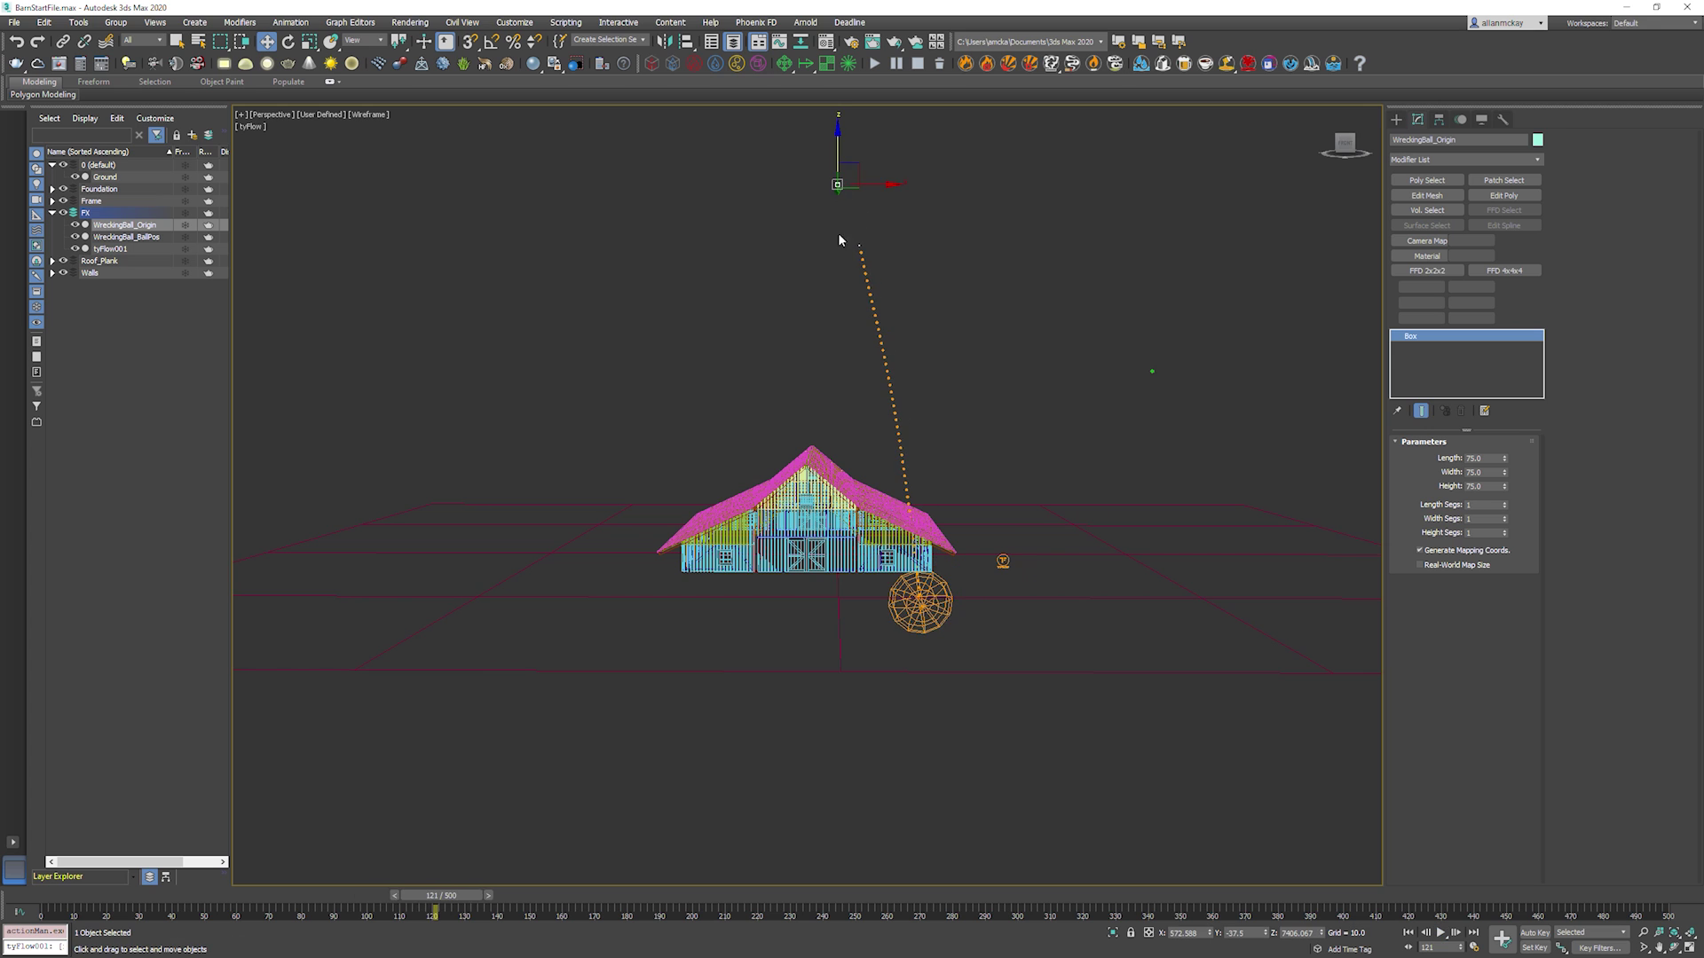
key(Home)
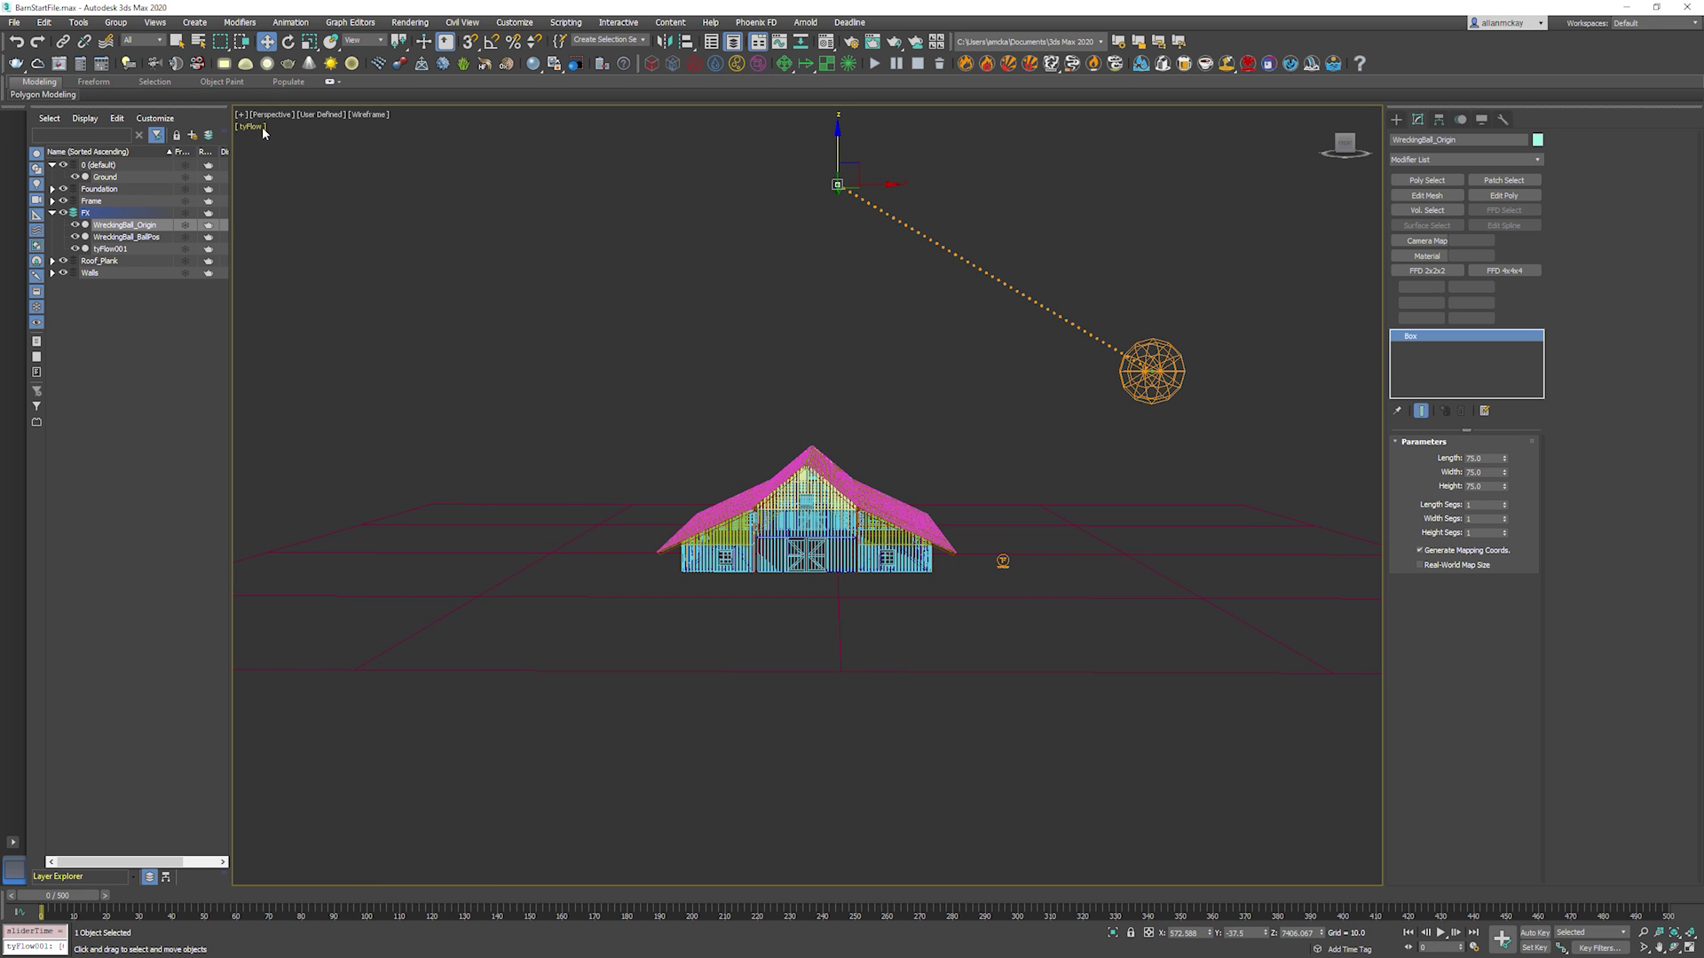
click(721, 337)
key(/)
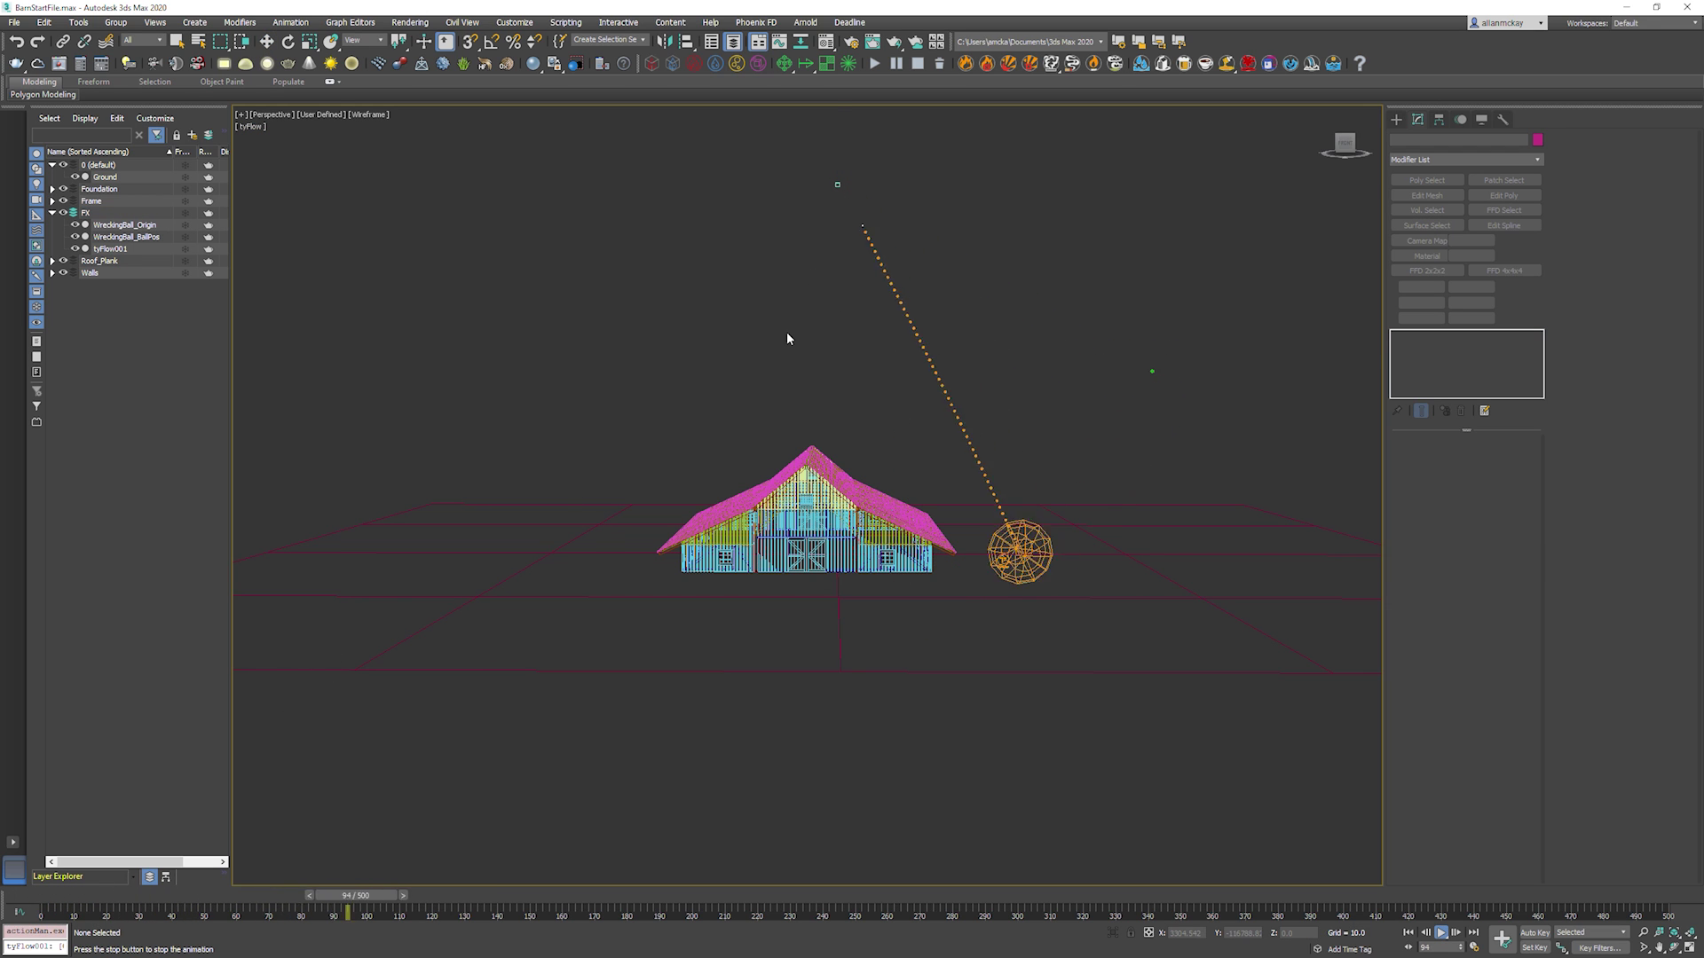
key(w)
key(Home)
Reopen the tyFlow001 editor and restore the split viewport layout with the barn and rope in view.
click(263, 126)
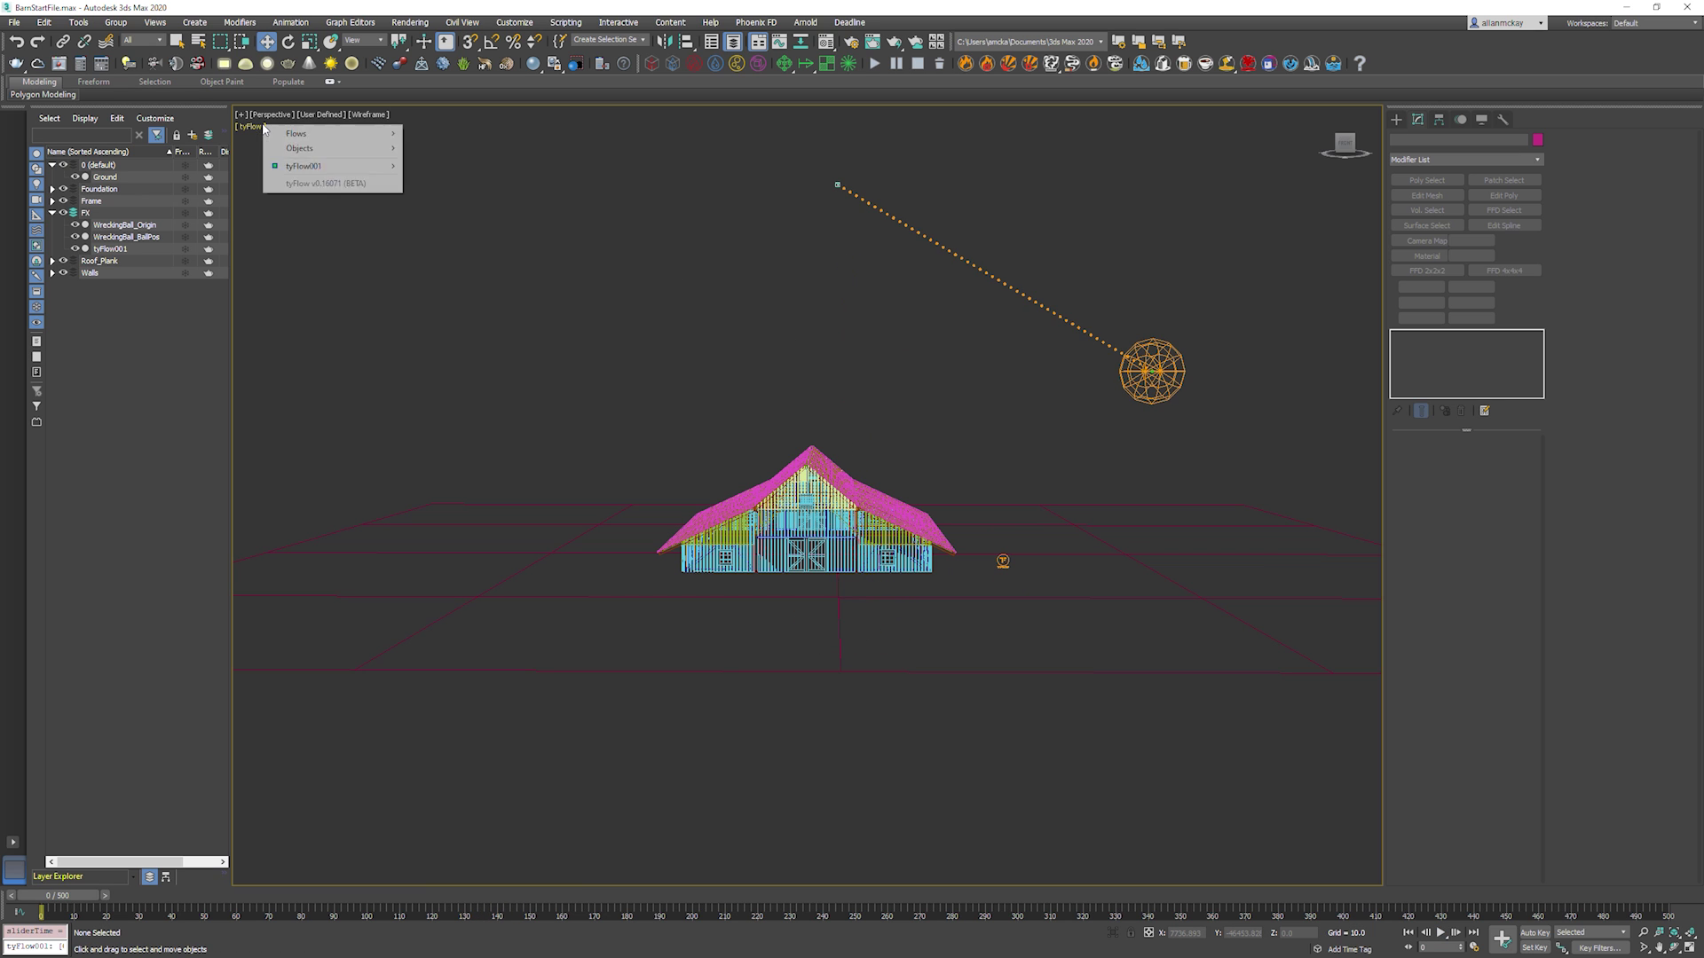
mouse_move(337, 166)
click(453, 302)
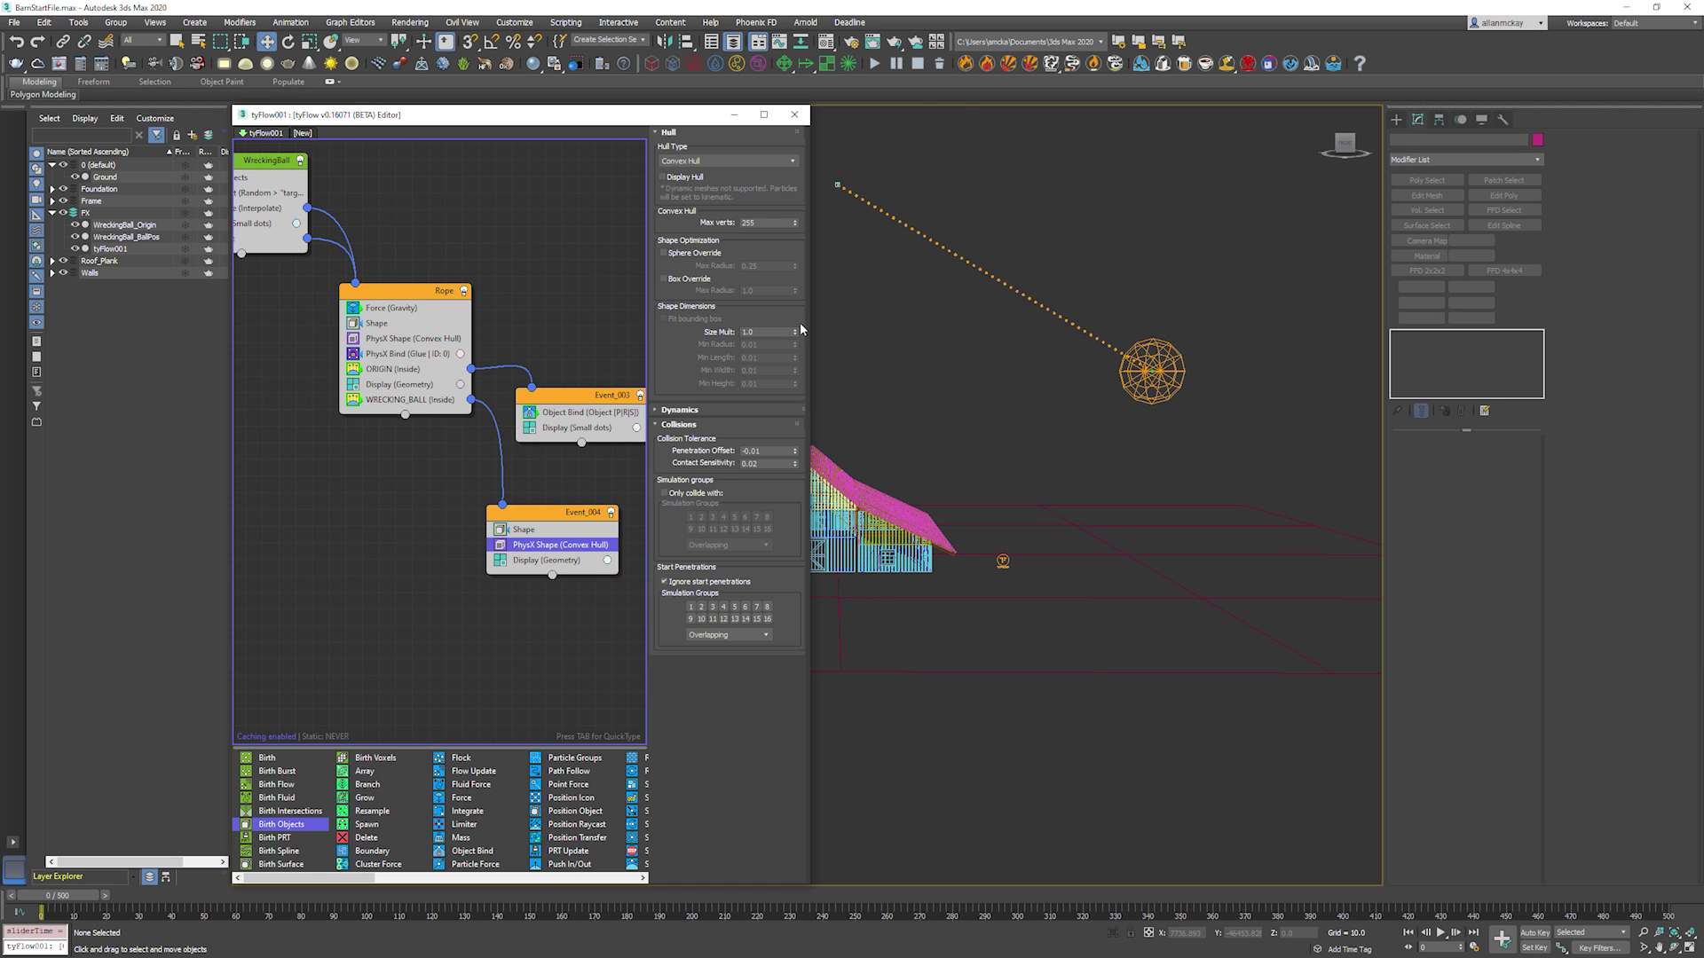
click(898, 310)
key(alt+w)
middle_drag(1105, 305, 1055, 374)
scroll(1106, 315, up, 3)
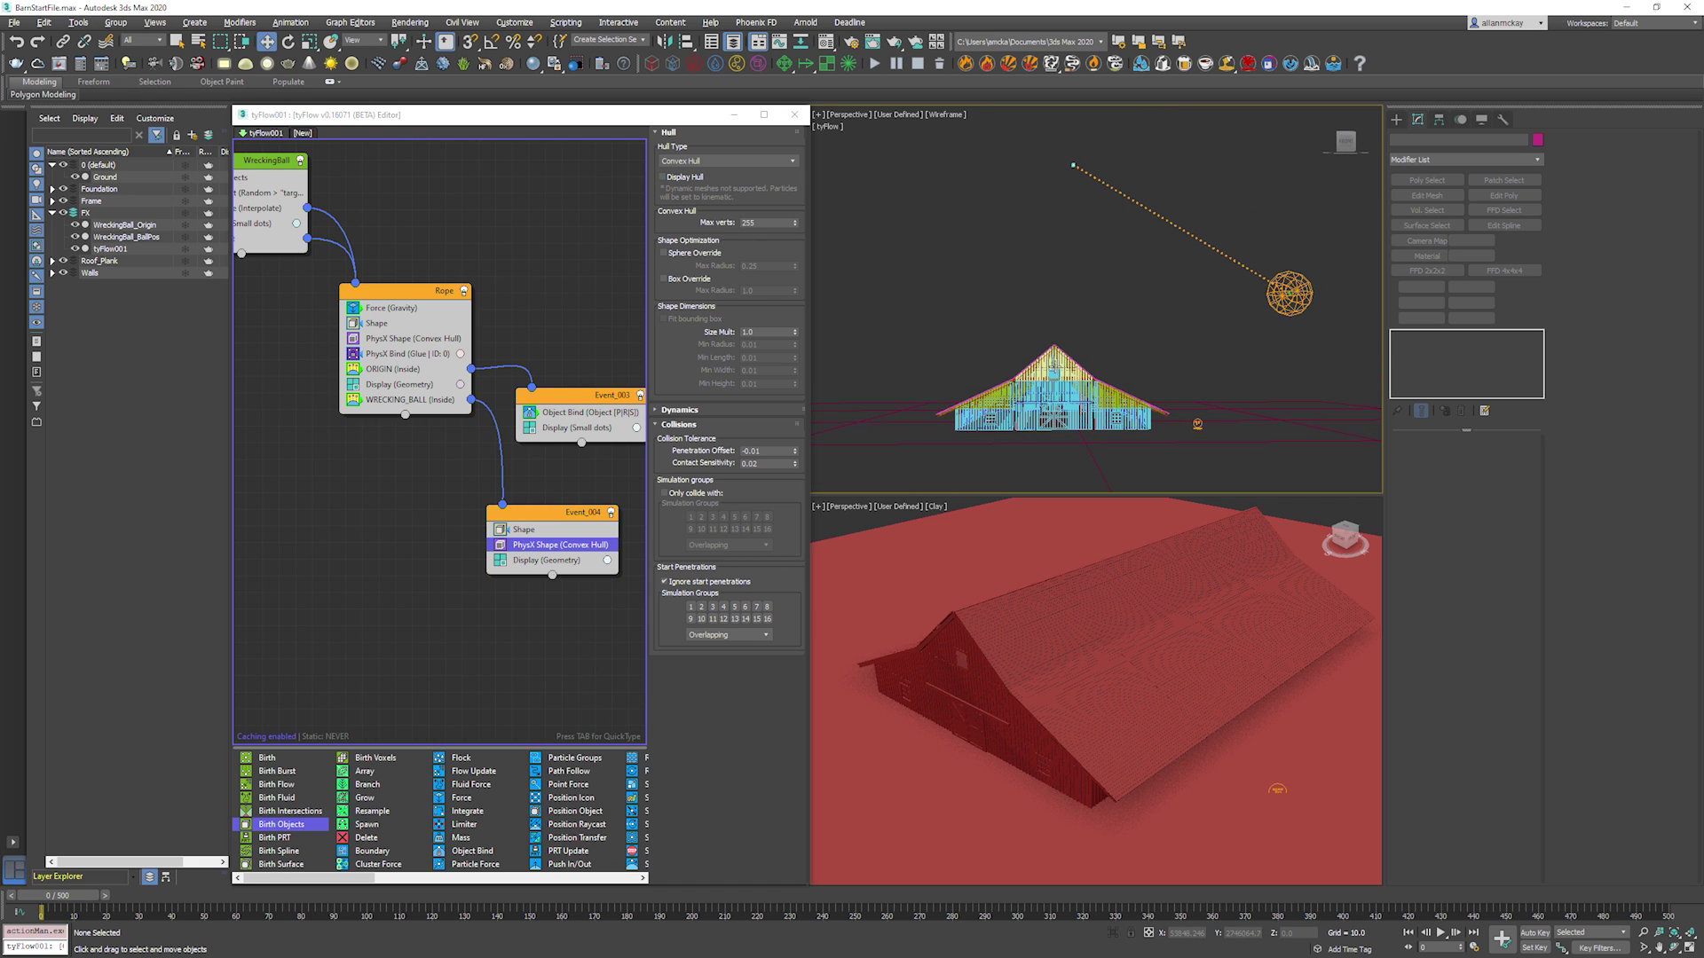
middle_drag(526, 242, 588, 251)
middle_drag(547, 322, 460, 294)
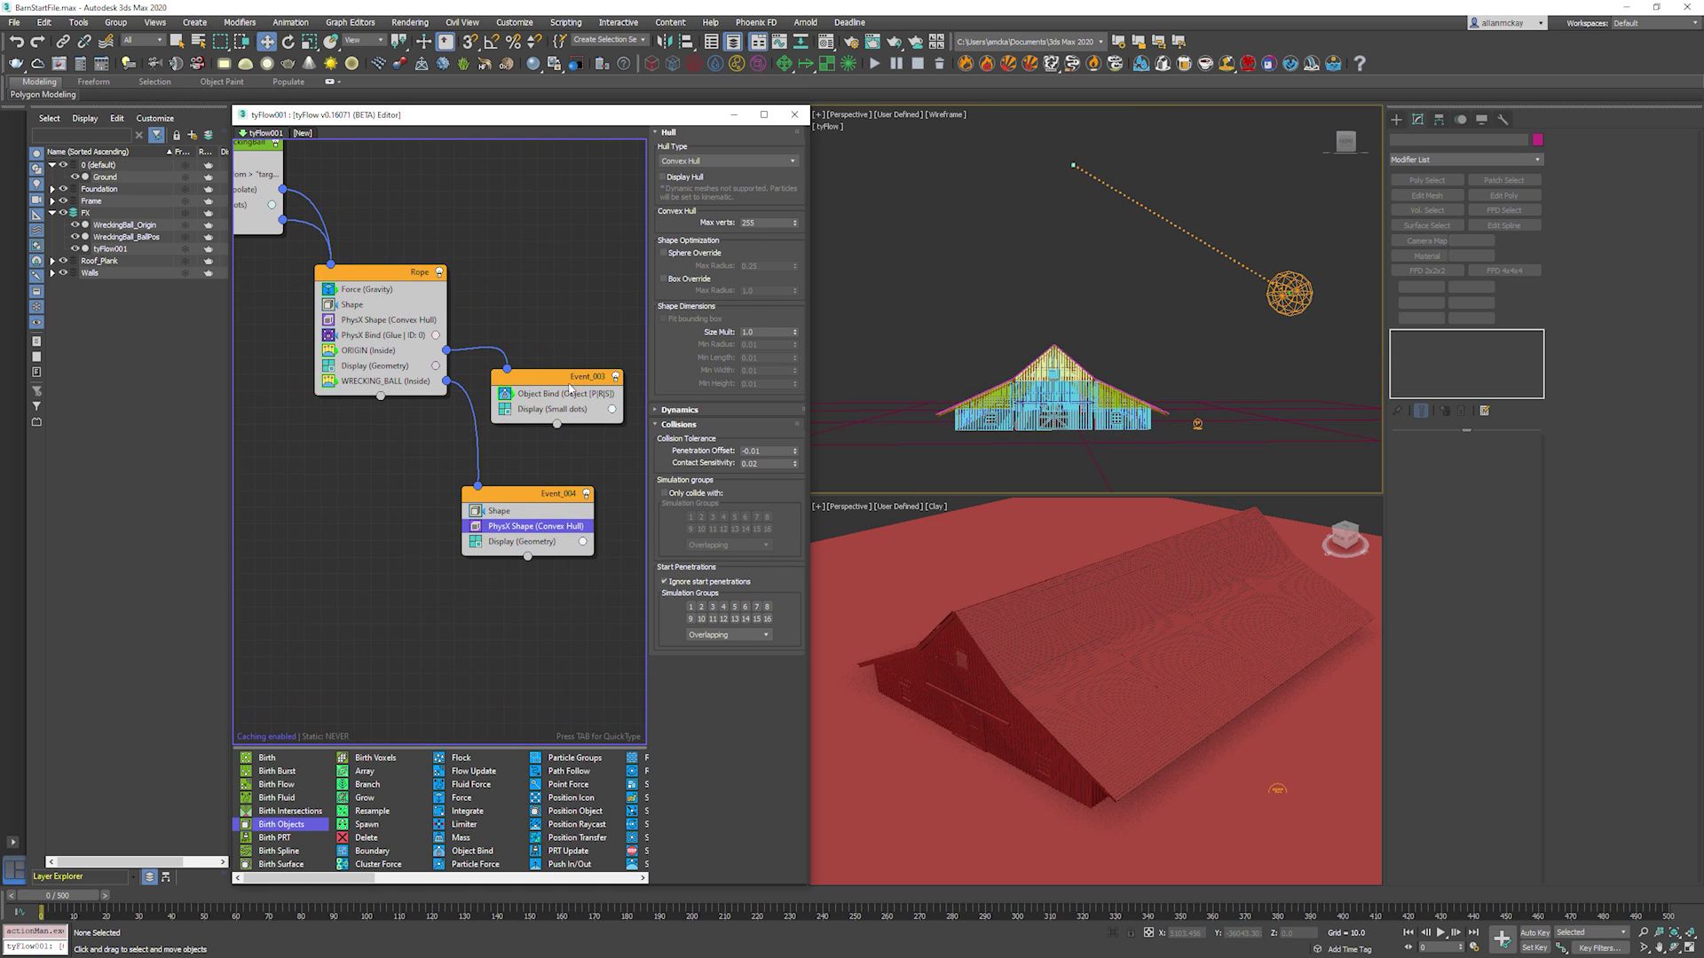
Review Event_003's Object Bind operator and preview the rope's motion, returning to the first frame.
click(570, 394)
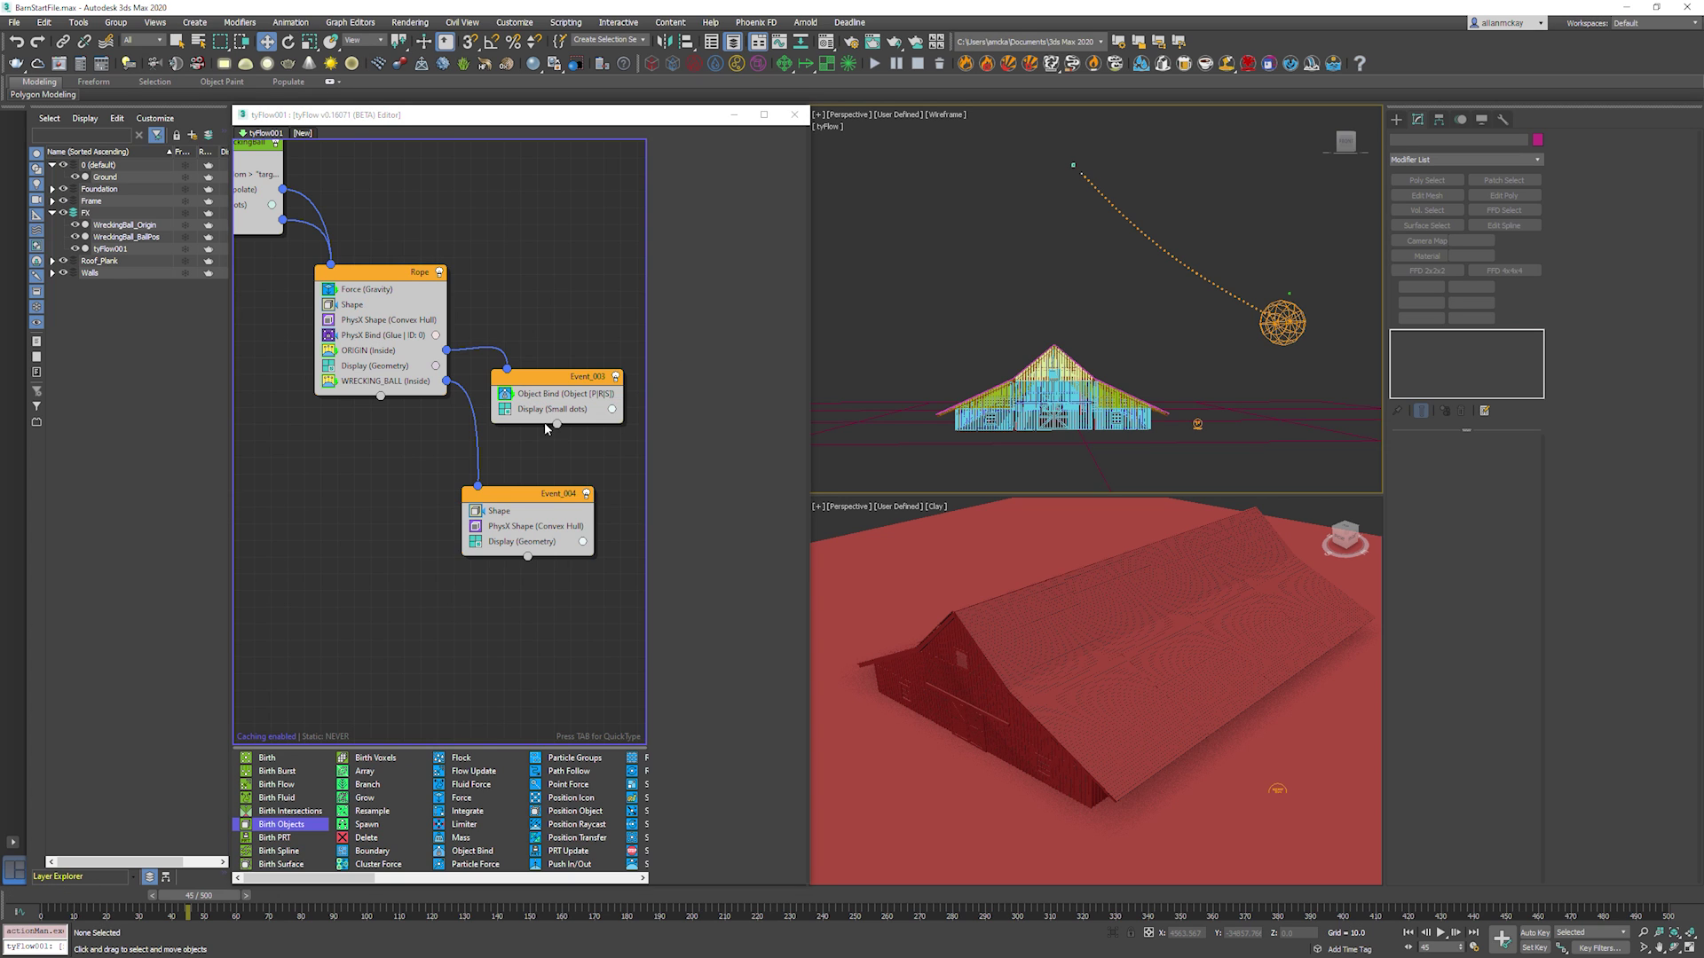
click(590, 394)
click(955, 273)
click(592, 326)
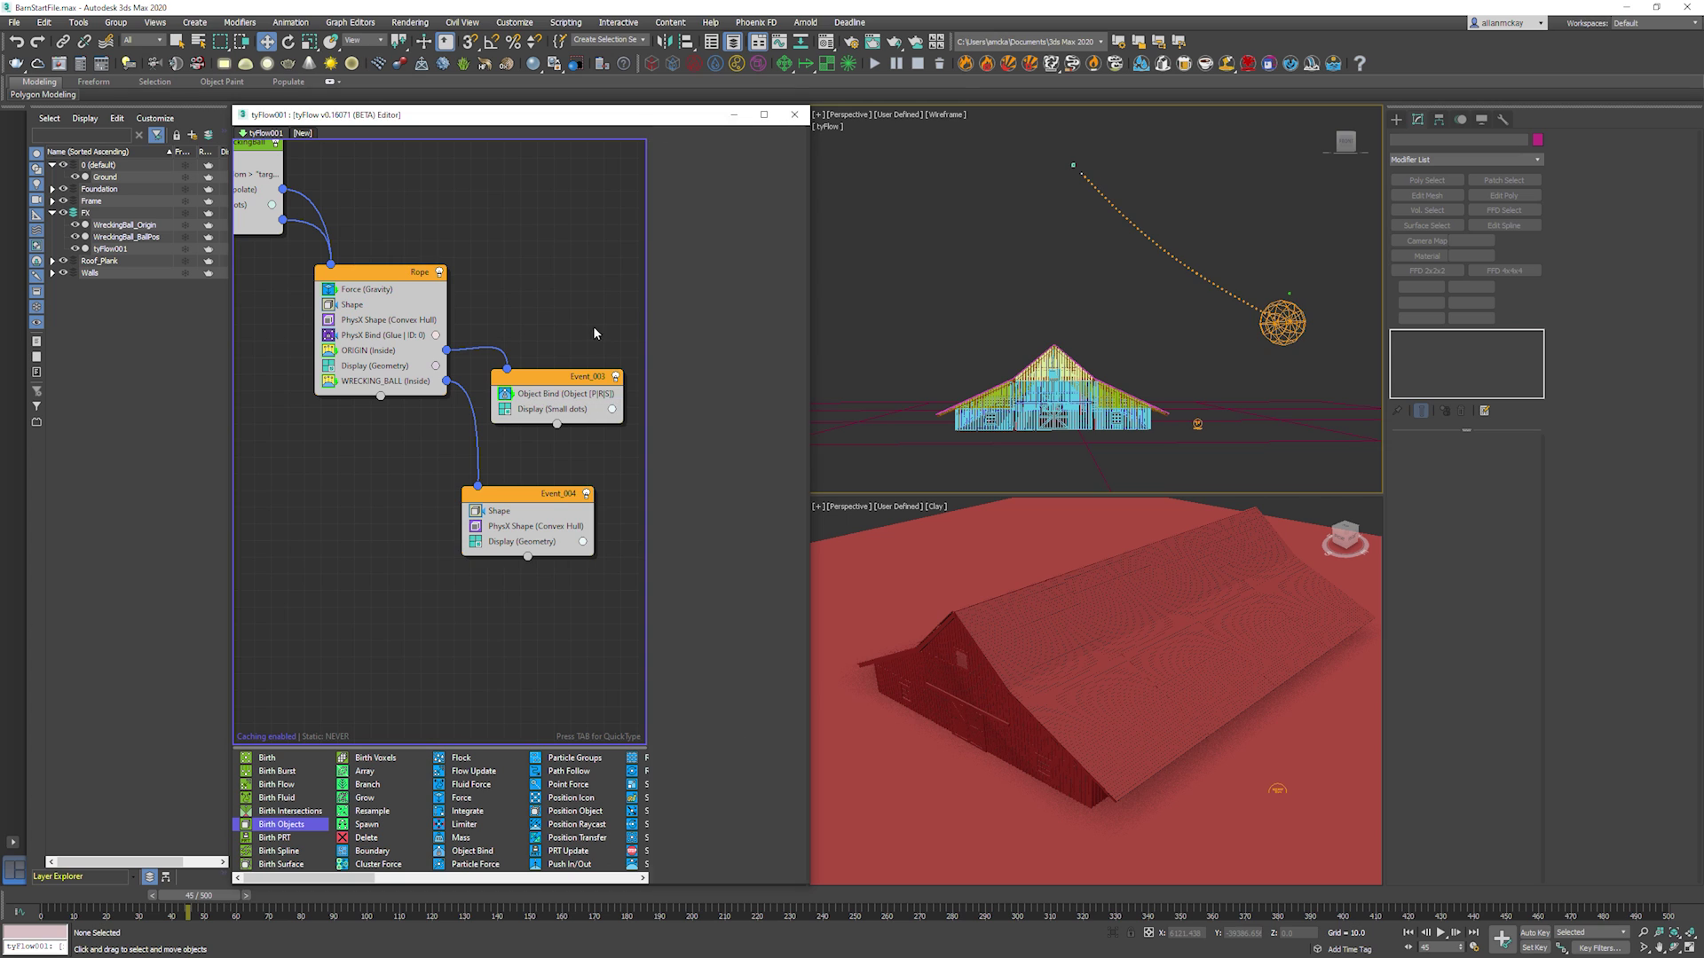
click(852, 312)
key(Home)
Copy the Rope event's PhysX Shape operator into Event_003.
click(568, 322)
click(398, 320)
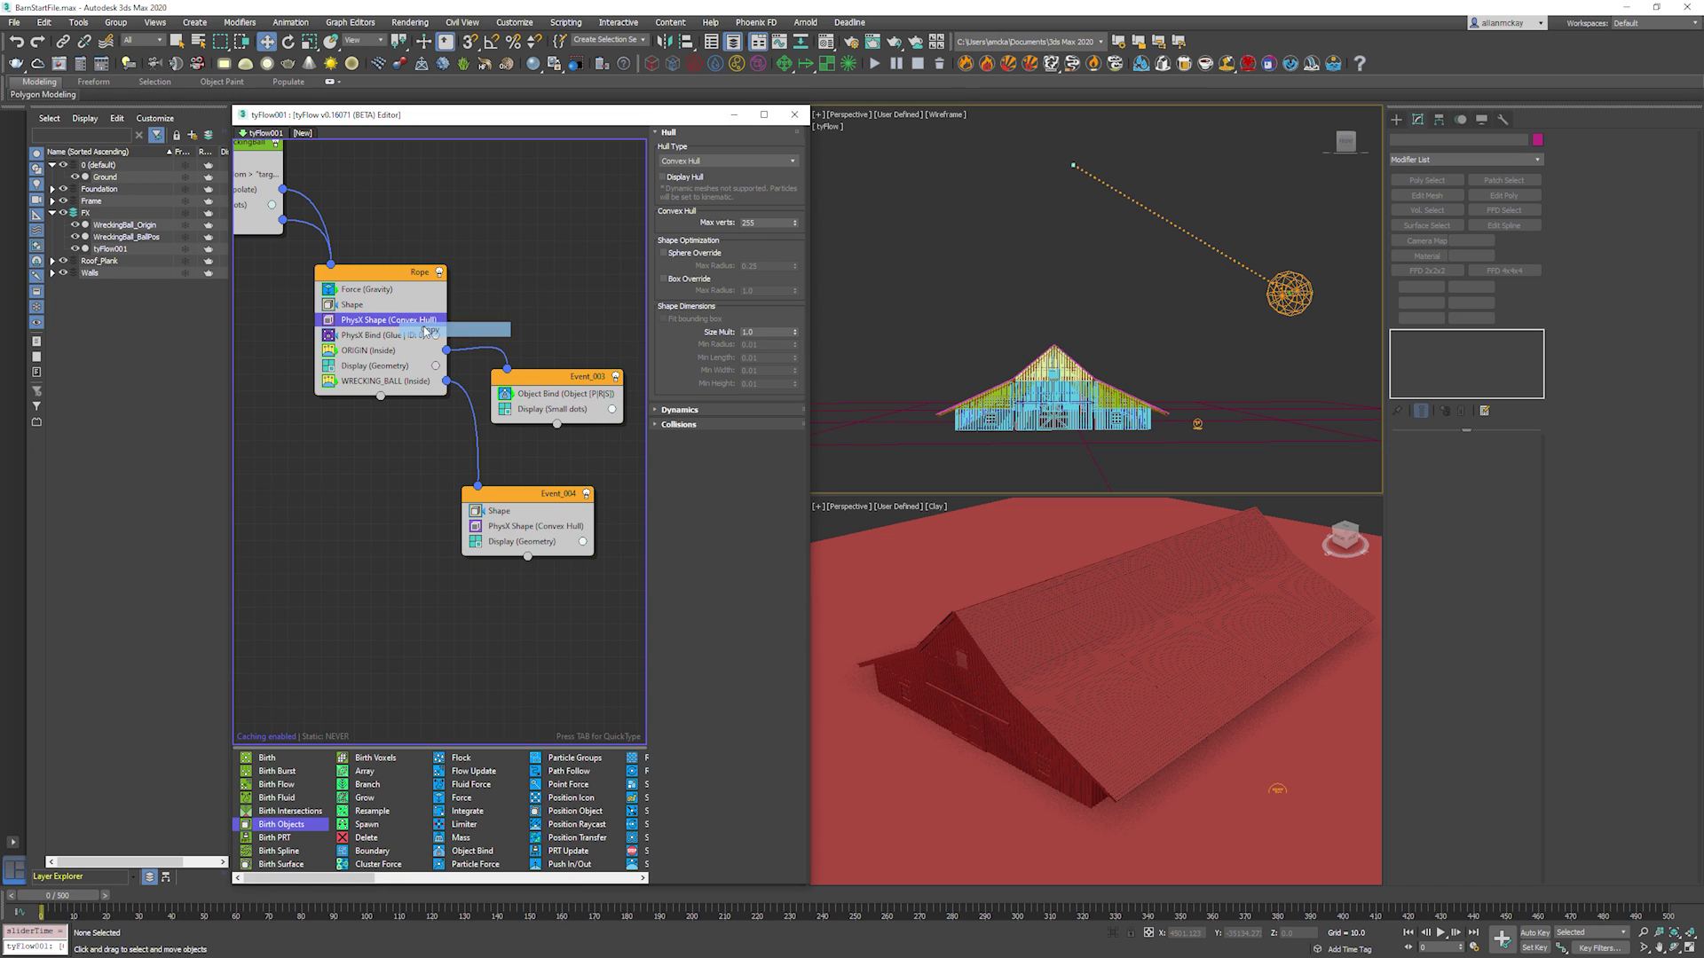
right_click(531, 391)
click(561, 417)
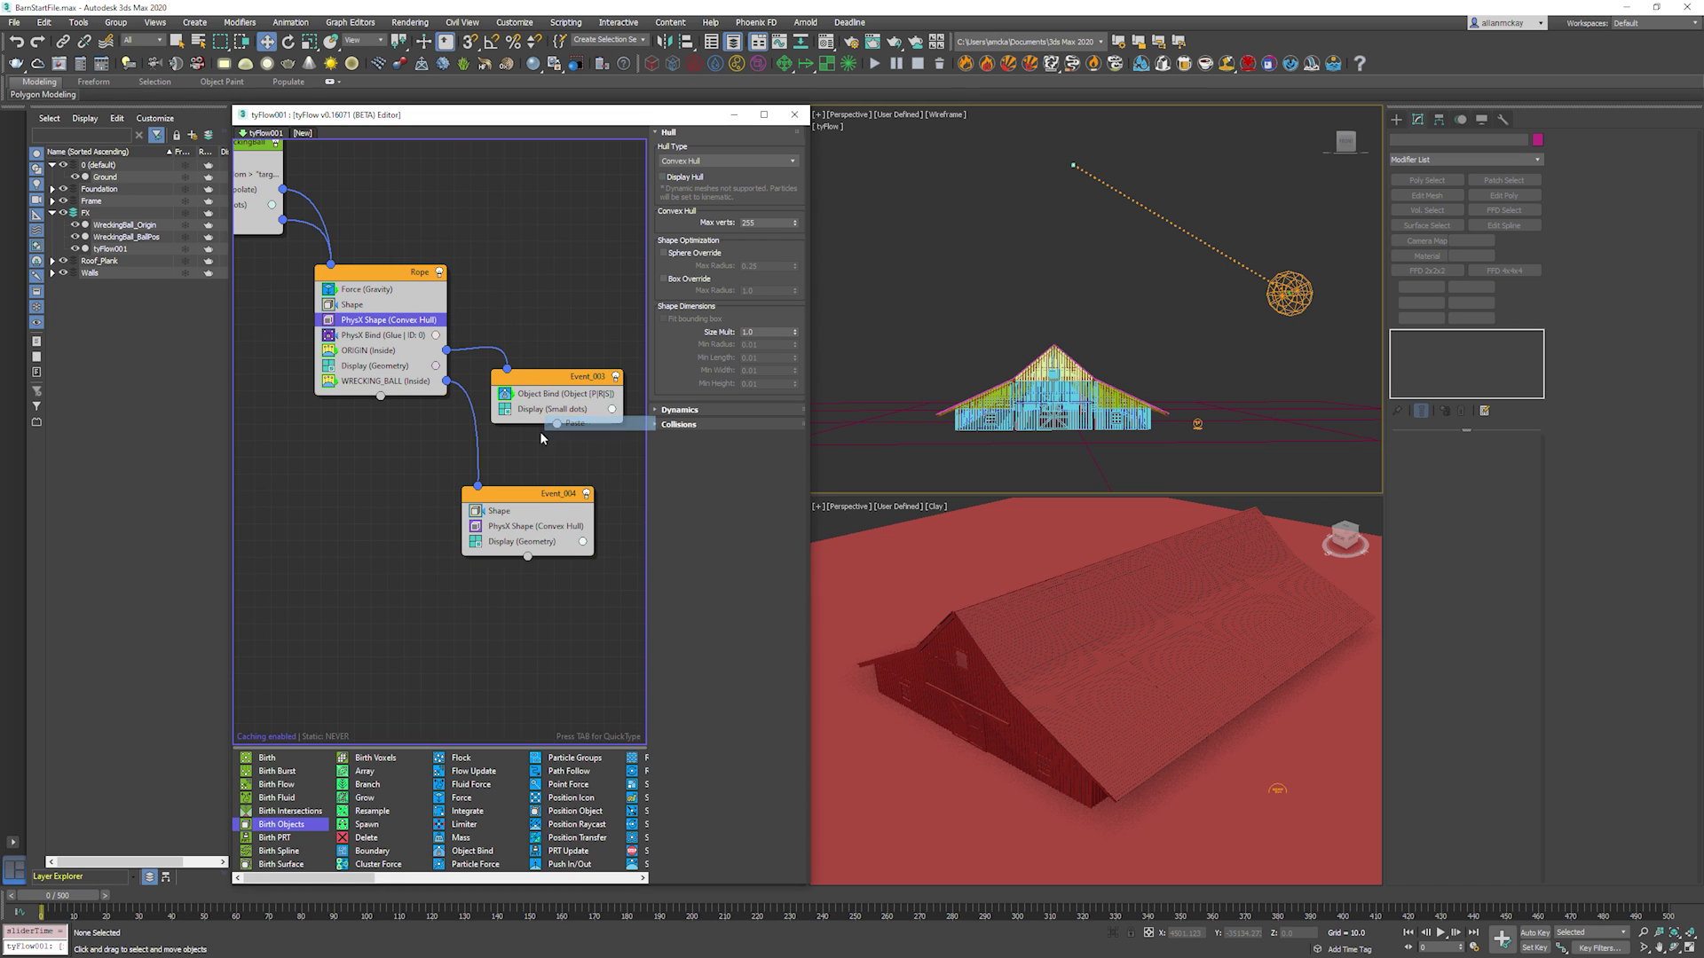
click(547, 412)
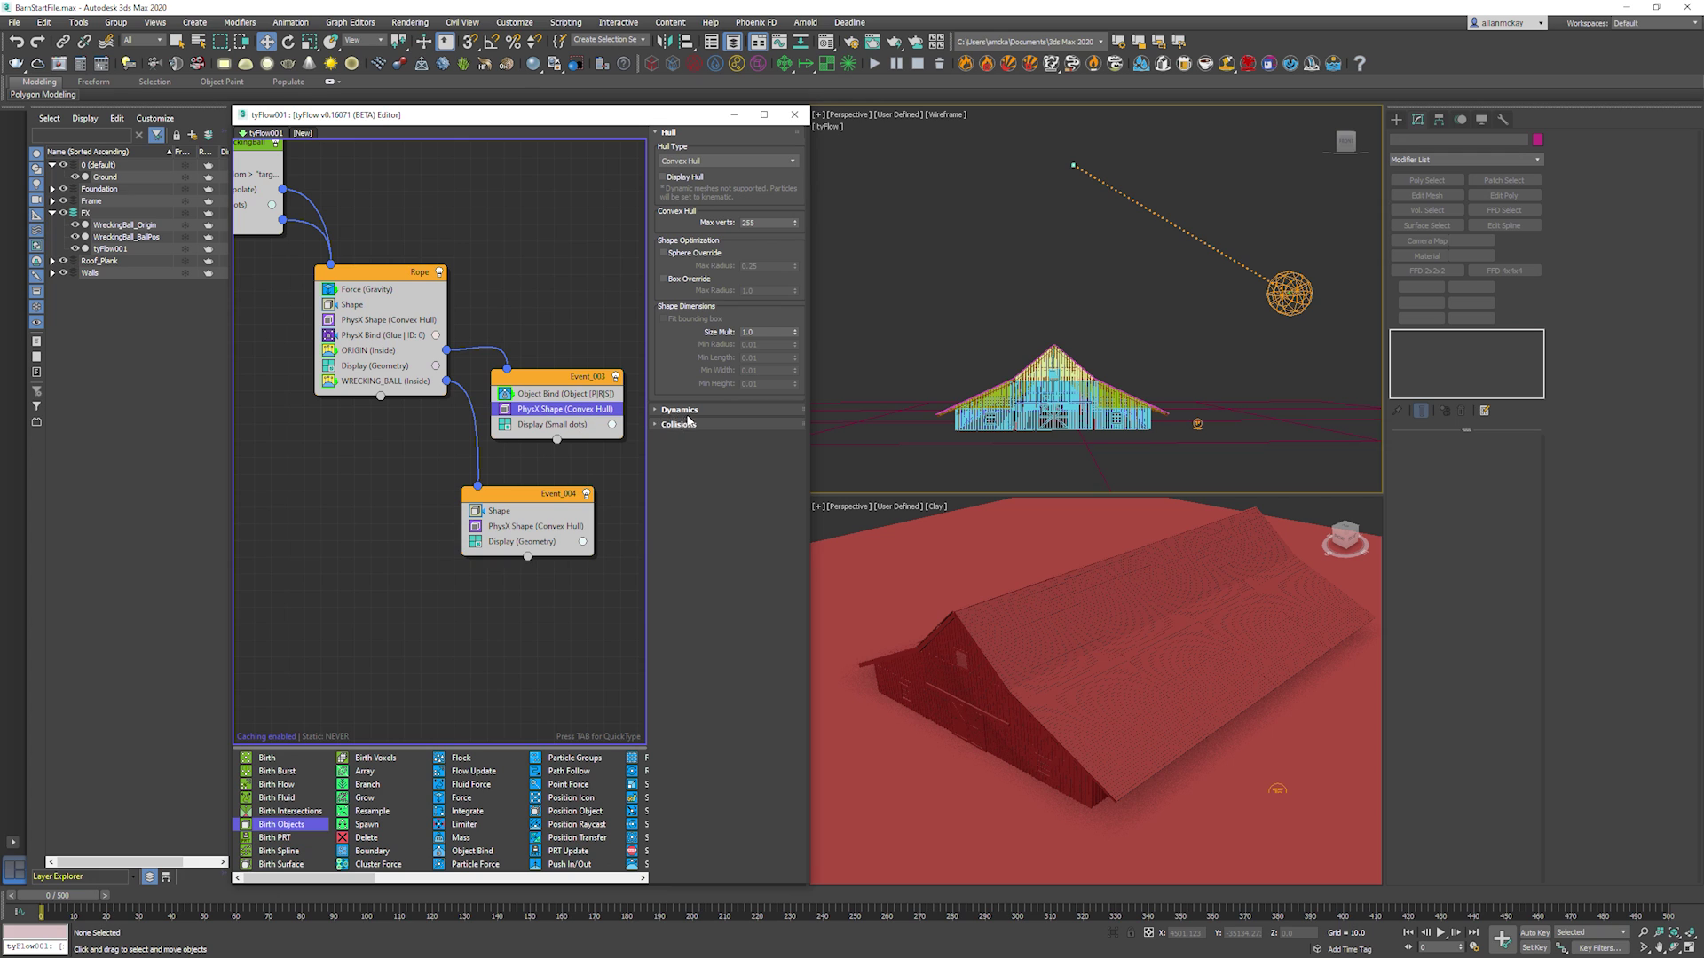
Lock the X, Y and Z position in the dynamics settings of Event_003's PhysX Shape.
click(680, 410)
click(744, 694)
click(764, 694)
click(785, 694)
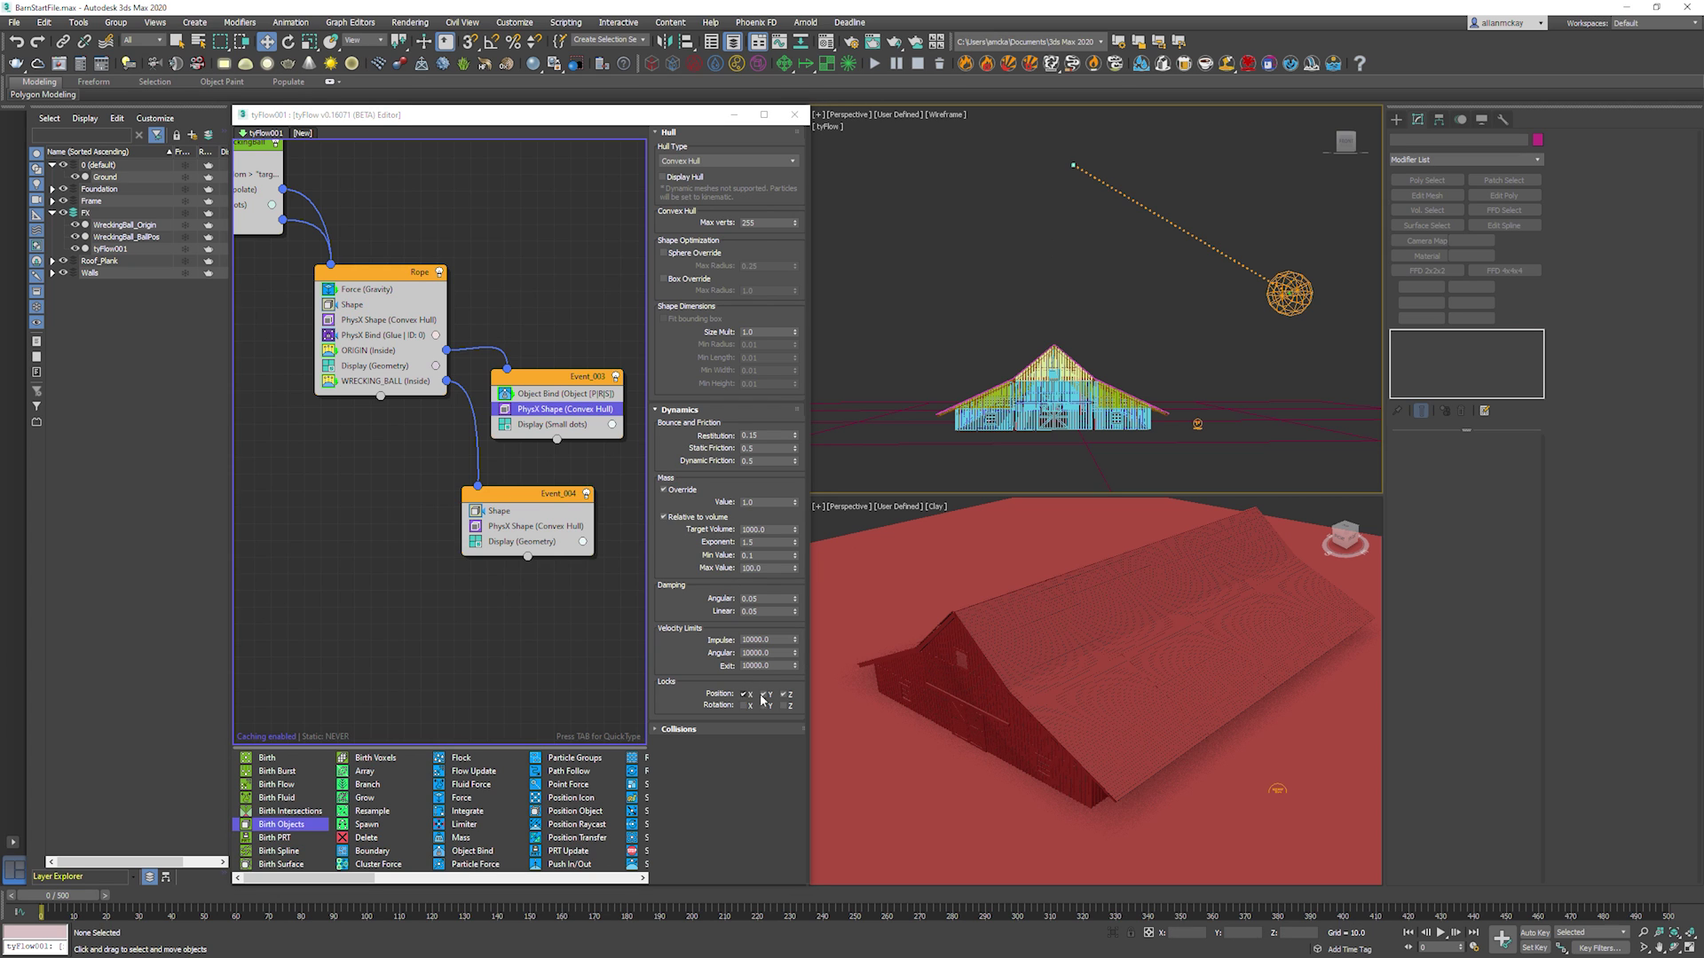
Play back the simulation, examine the rope's attachment at the origin, and return to the first frame.
key(/)
scroll(1094, 190, up, 5)
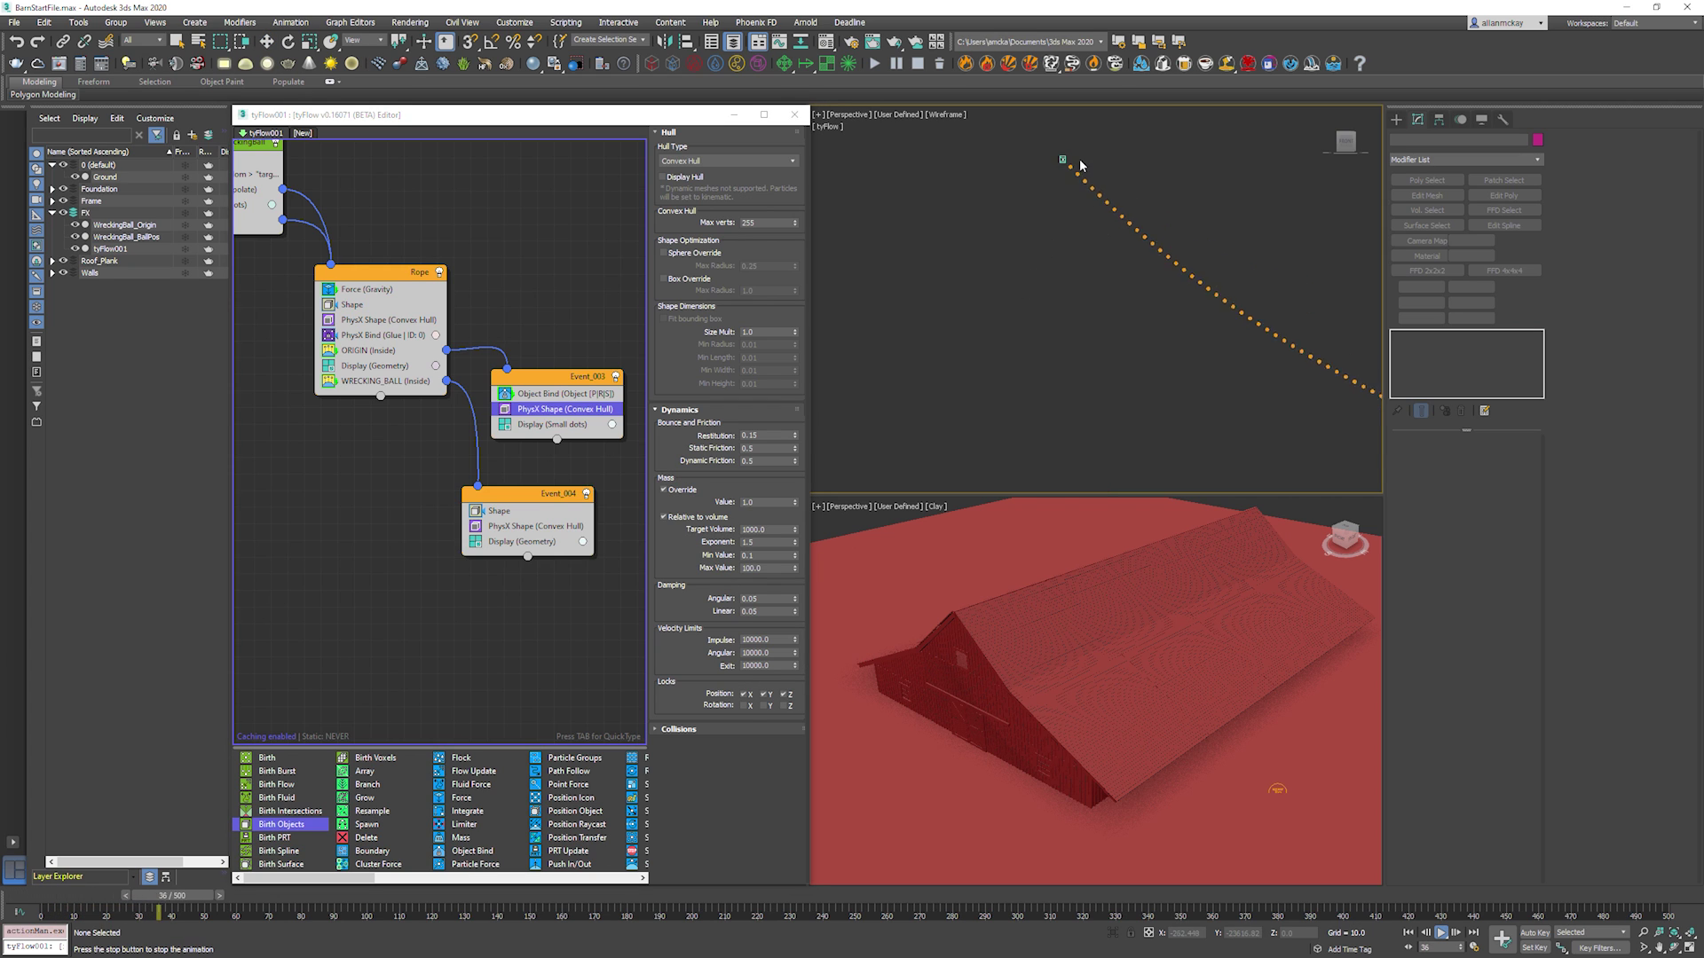
scroll(1063, 222, down, 5)
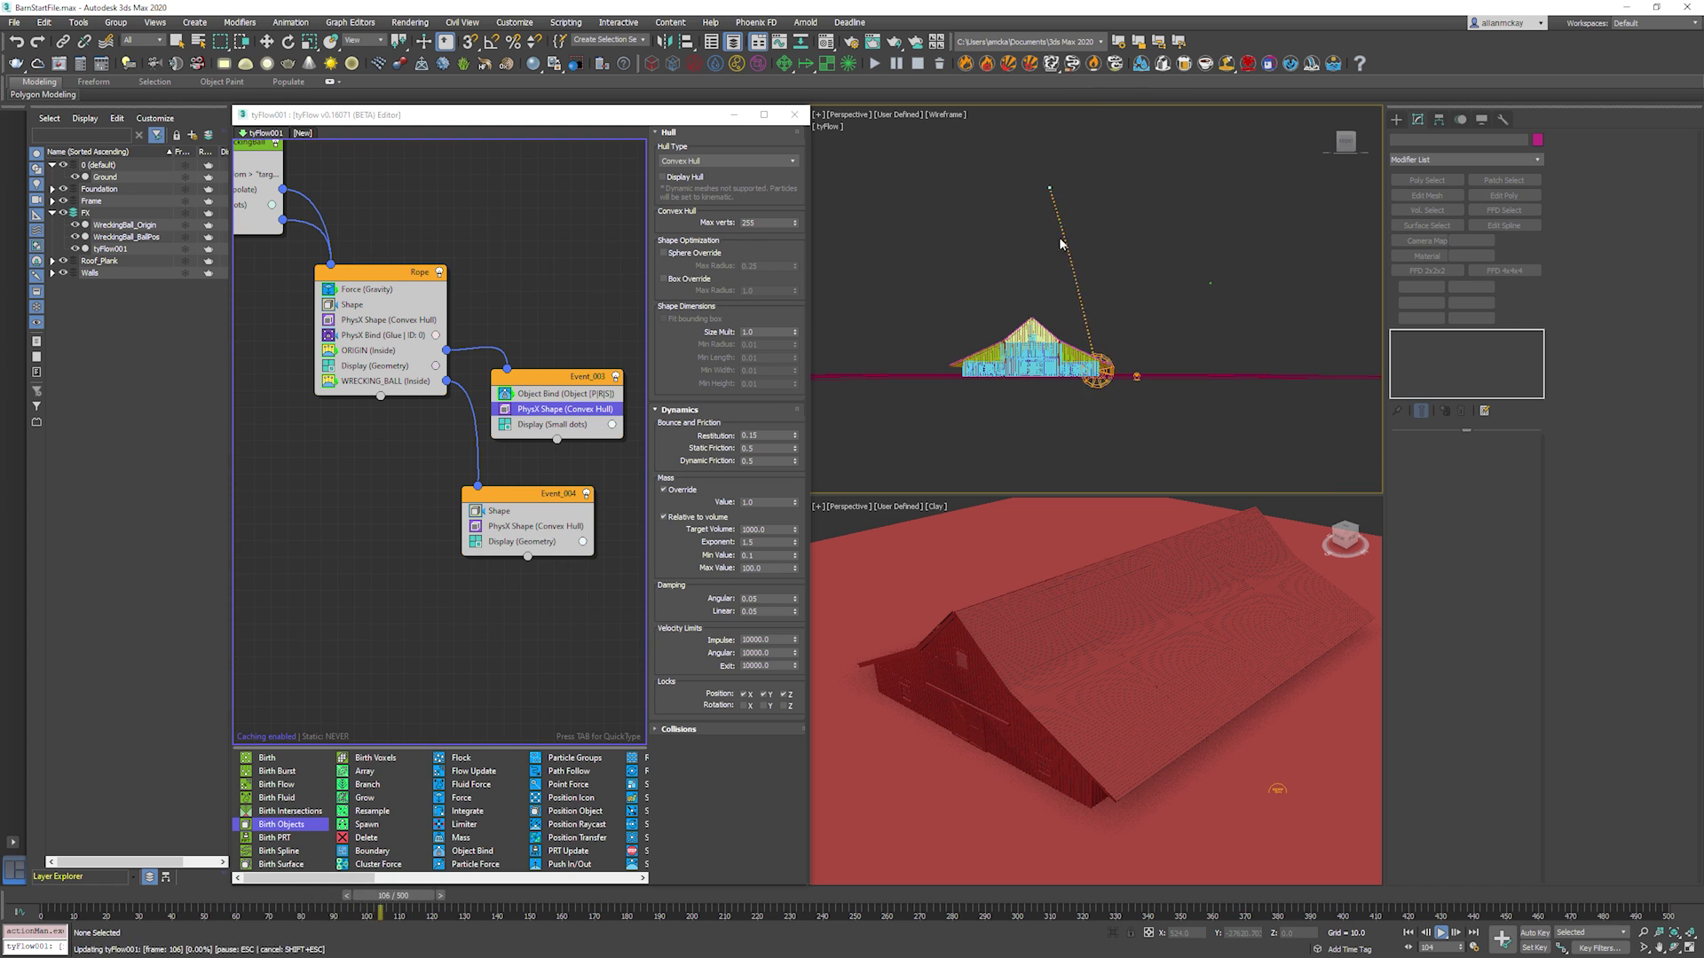
key(/)
key(Home)
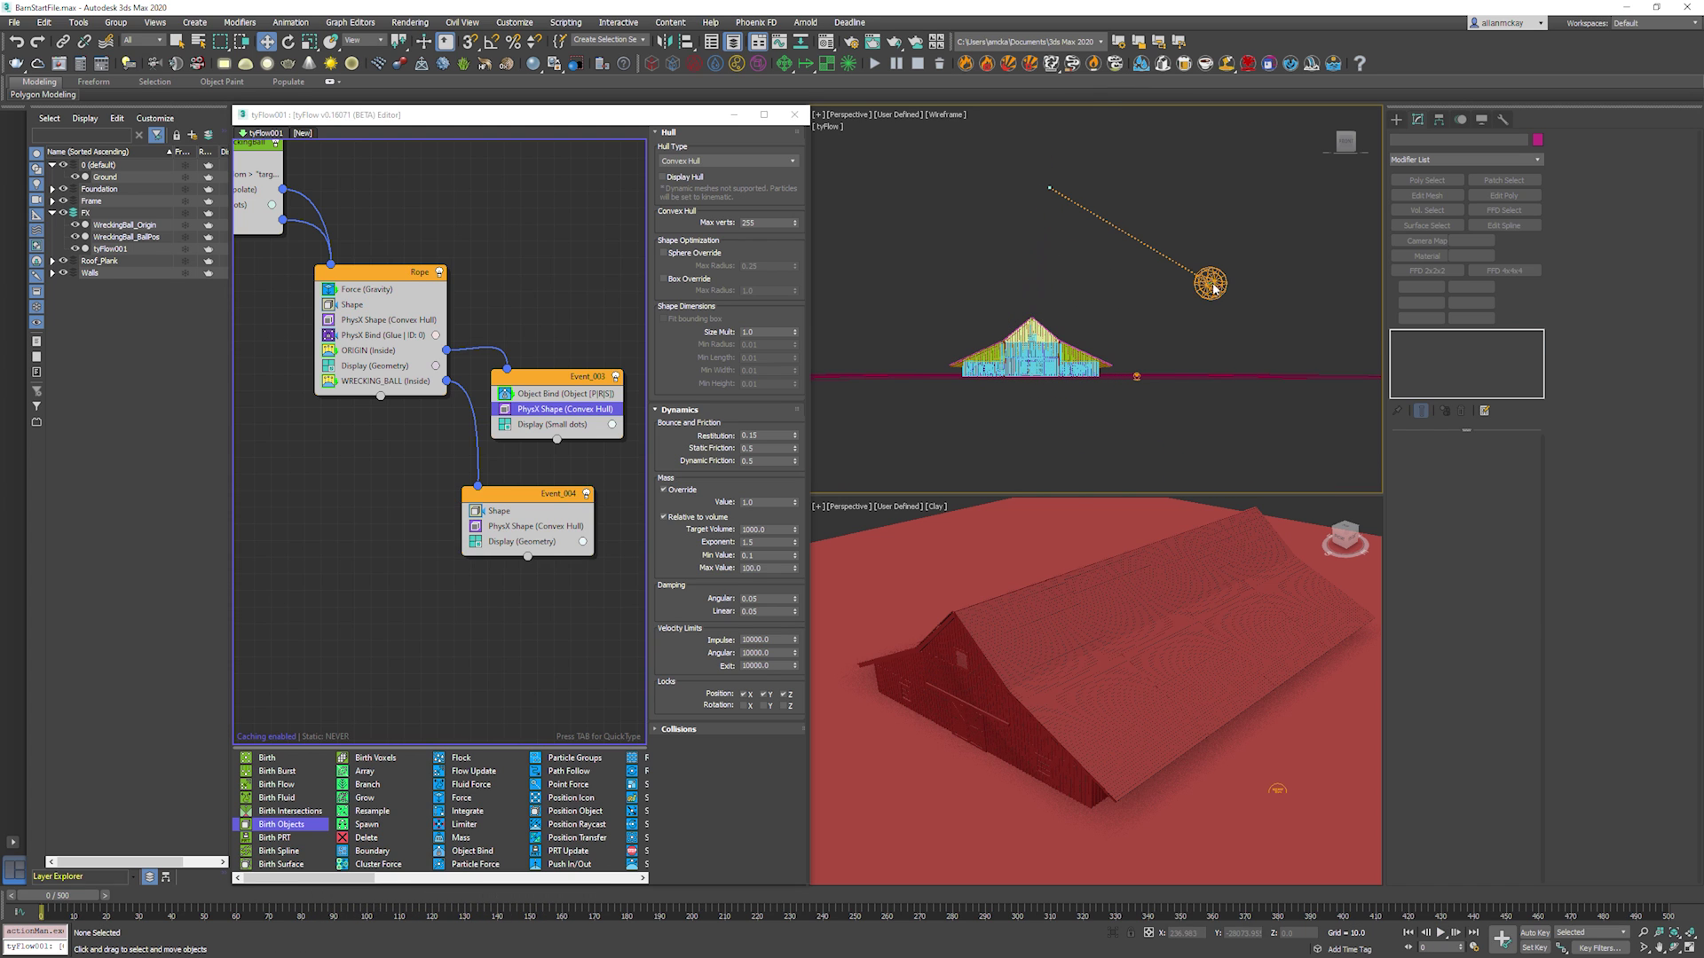
Raise WreckingBall_BallPos in the wireframe view and preview the resulting swing.
key(w)
click(1211, 282)
drag(1213, 284, 1230, 230)
click(1250, 190)
key(/)
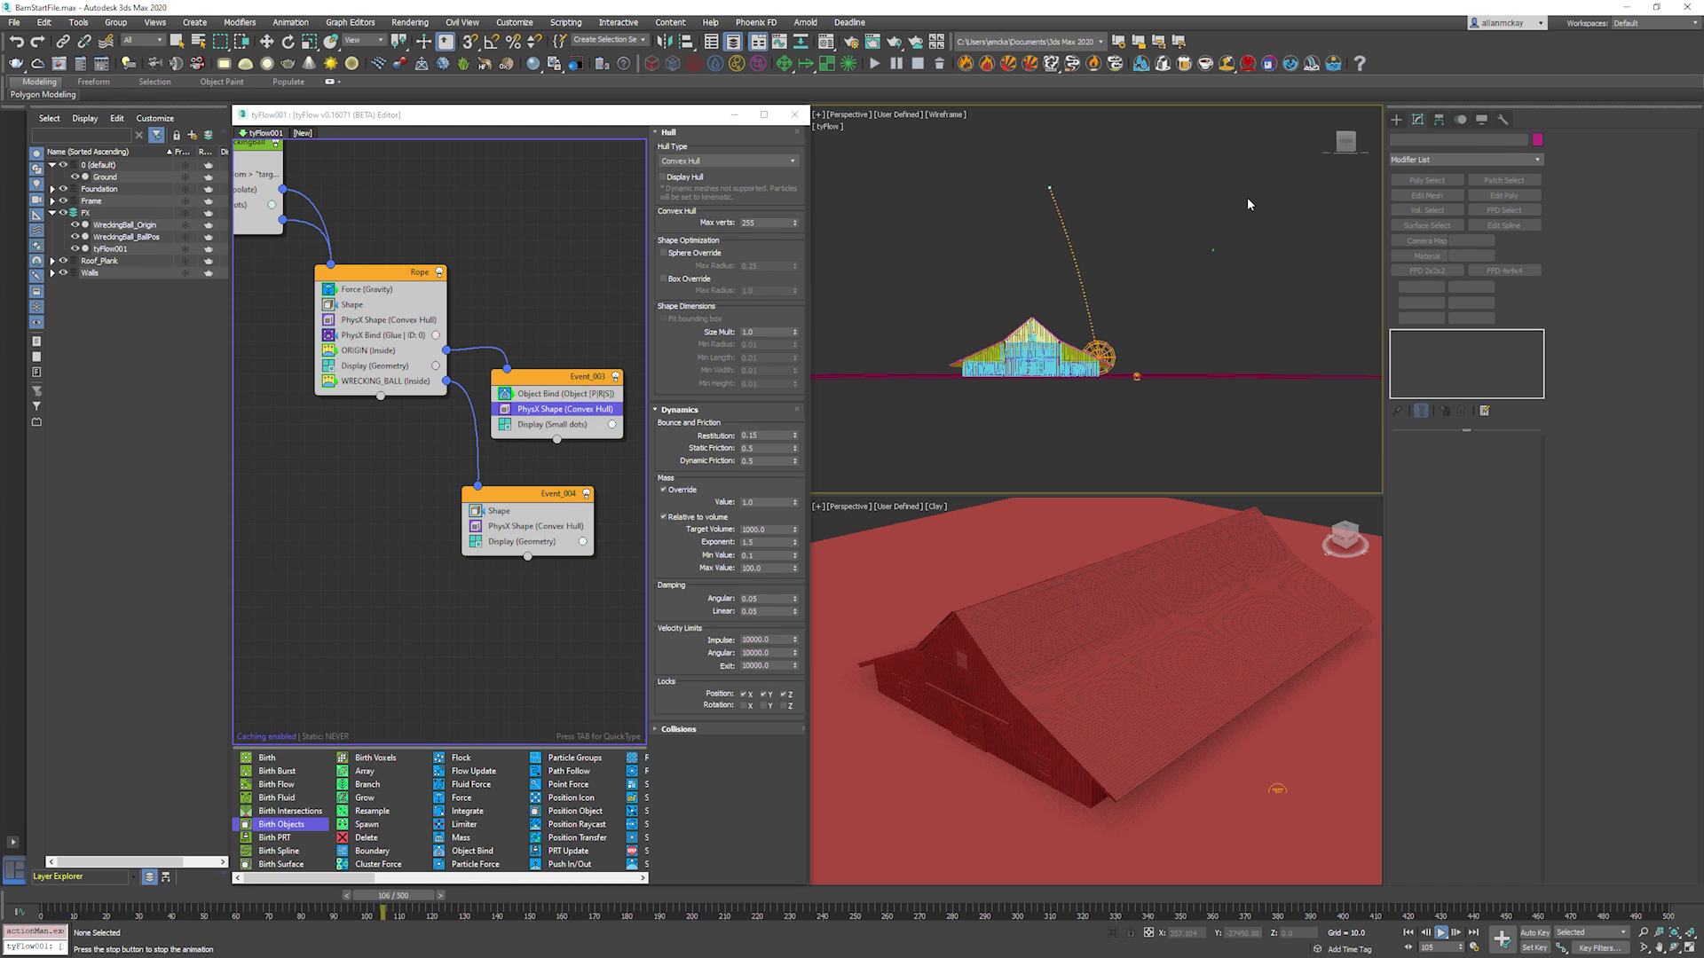
key(/)
Raise WreckingBall_BallPos further to a Z of about 5911 and replay the swing into the barn.
key(w)
click(1214, 249)
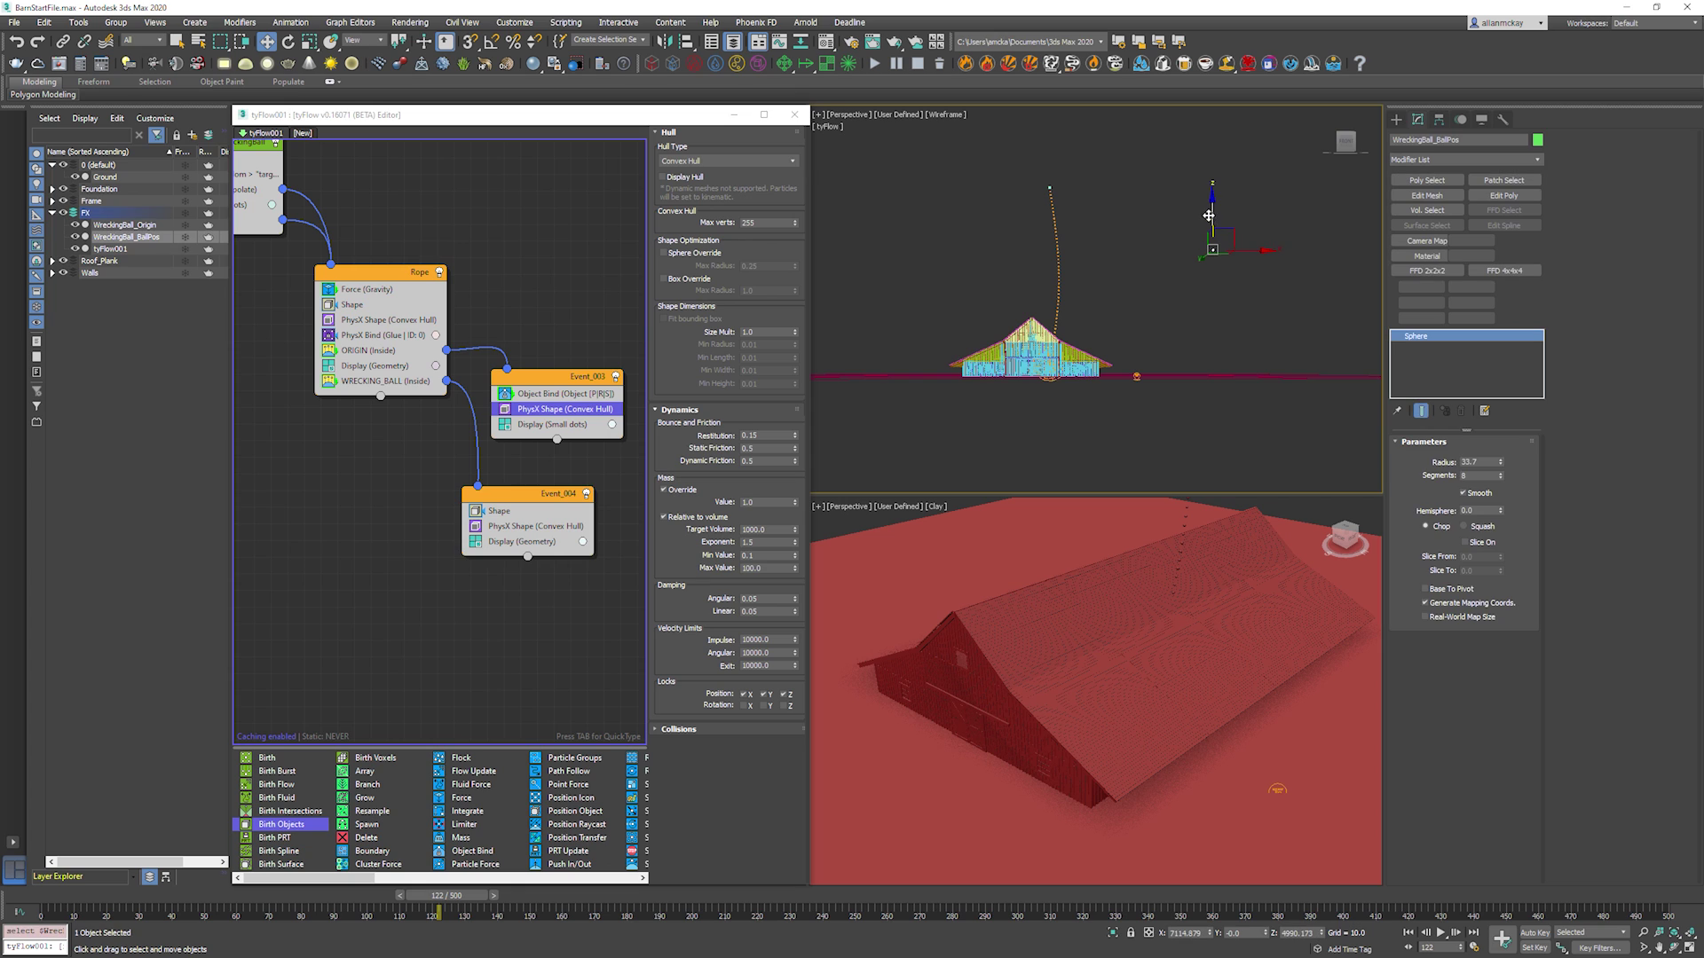
drag(1209, 209, 1209, 189)
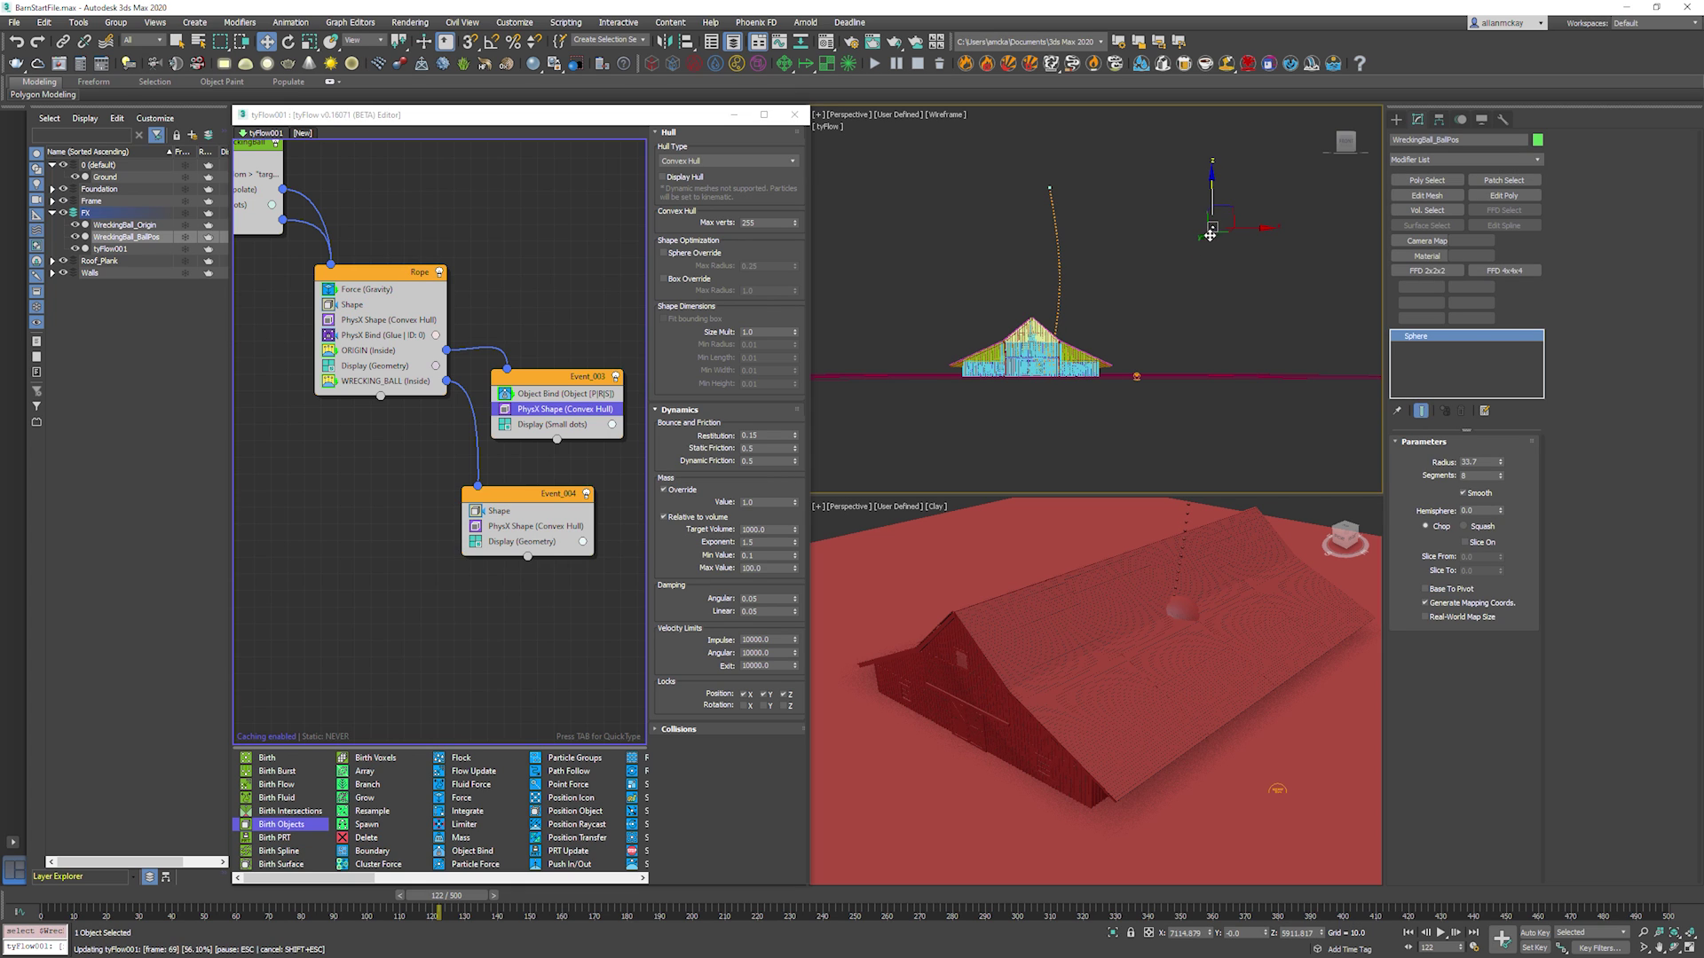
alt+middle_drag(1210, 231, 1199, 268)
drag(1248, 228, 1142, 266)
click(1141, 265)
key(/)
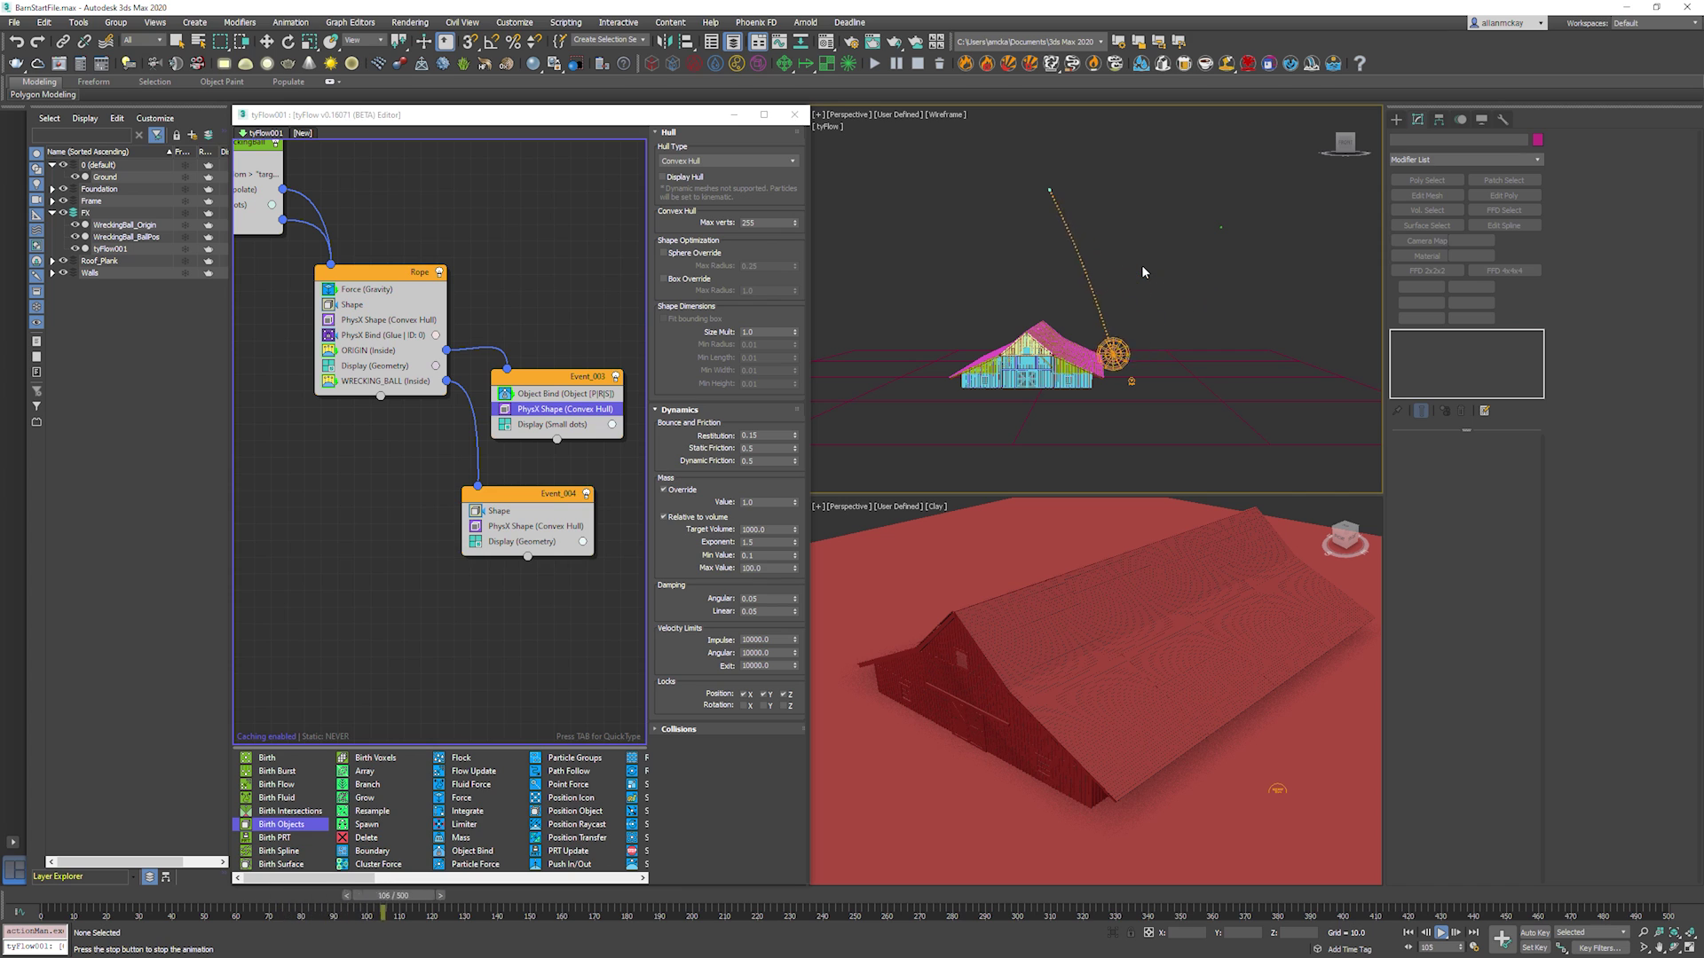
key(/)
key(Home)
Rename Event_004 as WreckingBall.
click(470, 585)
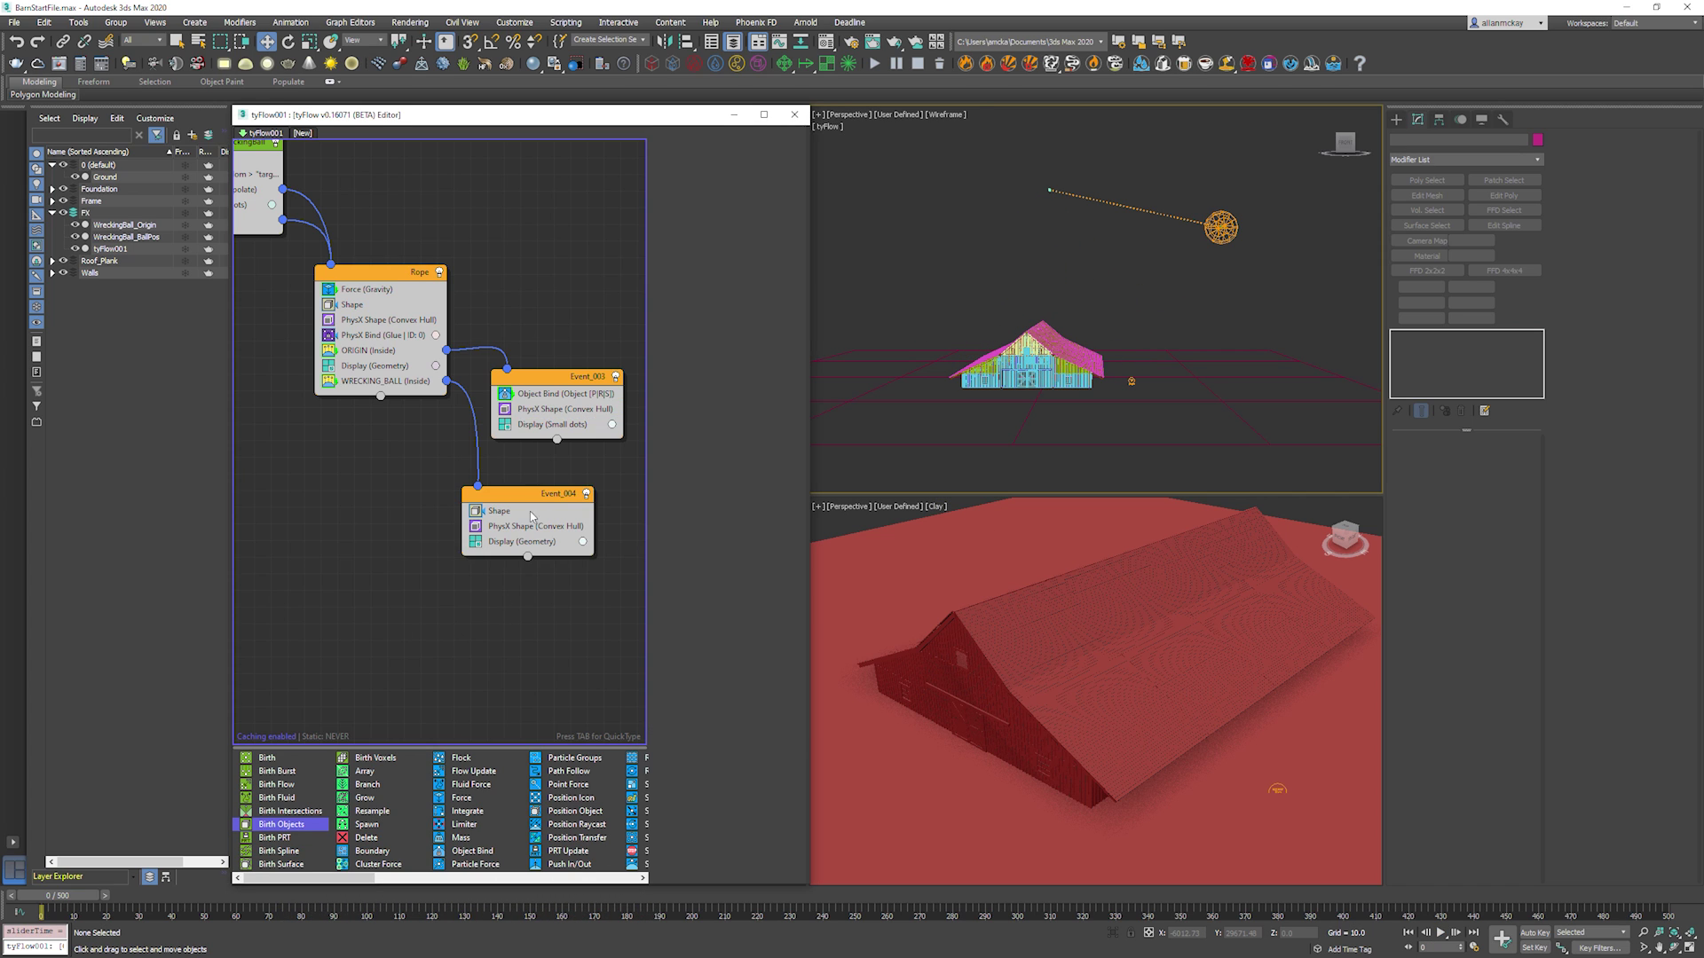
right_click(536, 500)
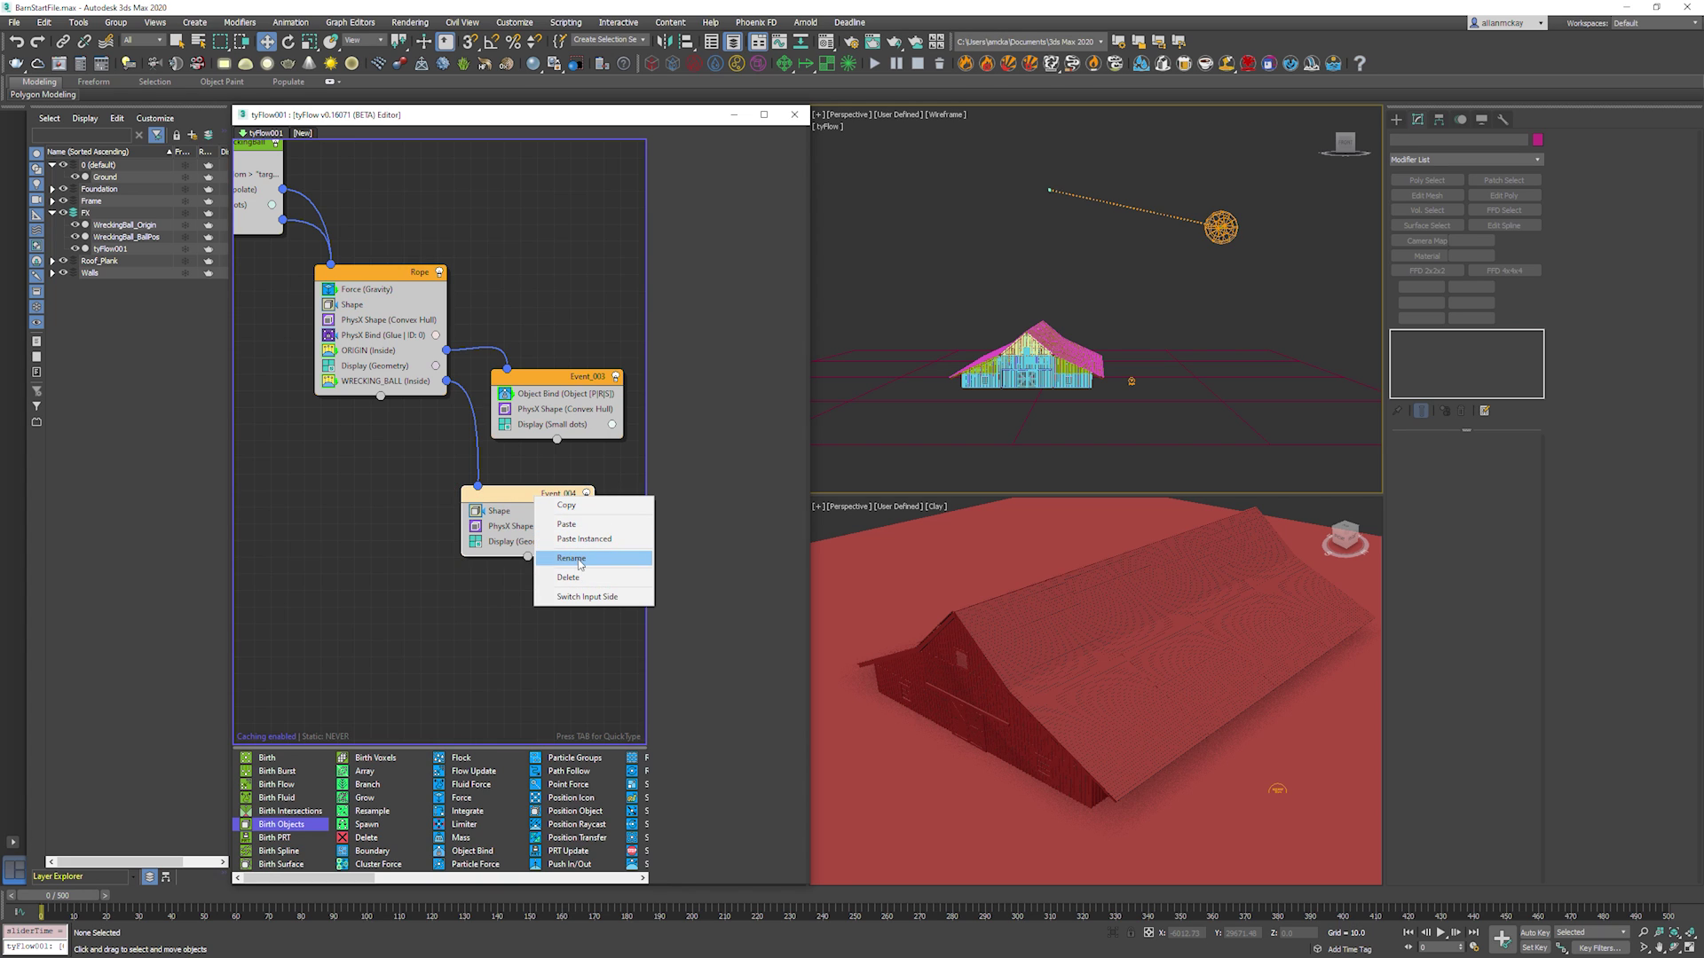
click(572, 558)
text(WreckingBall)
key(Return)
Rename Event_003 as Origin.
right_click(580, 383)
click(619, 441)
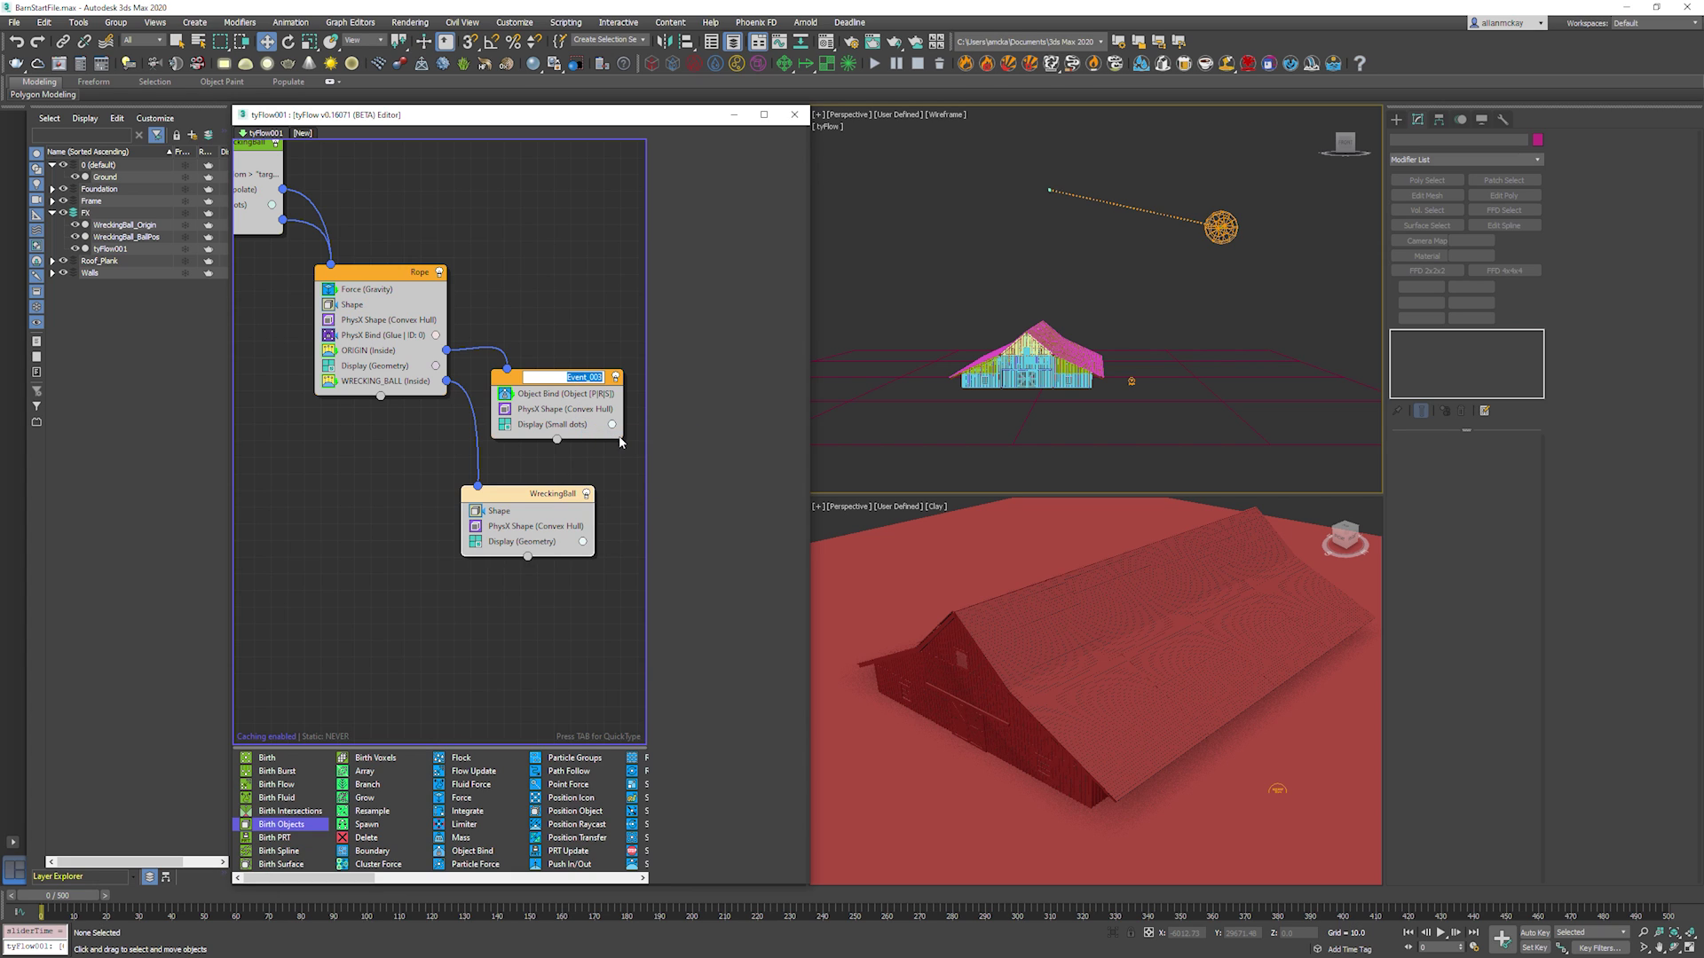
text(Origin)
key(Return)
Add a Spline Paths operator to the WreckingBall event.
key(Tab)
text(spline)
key(Return)
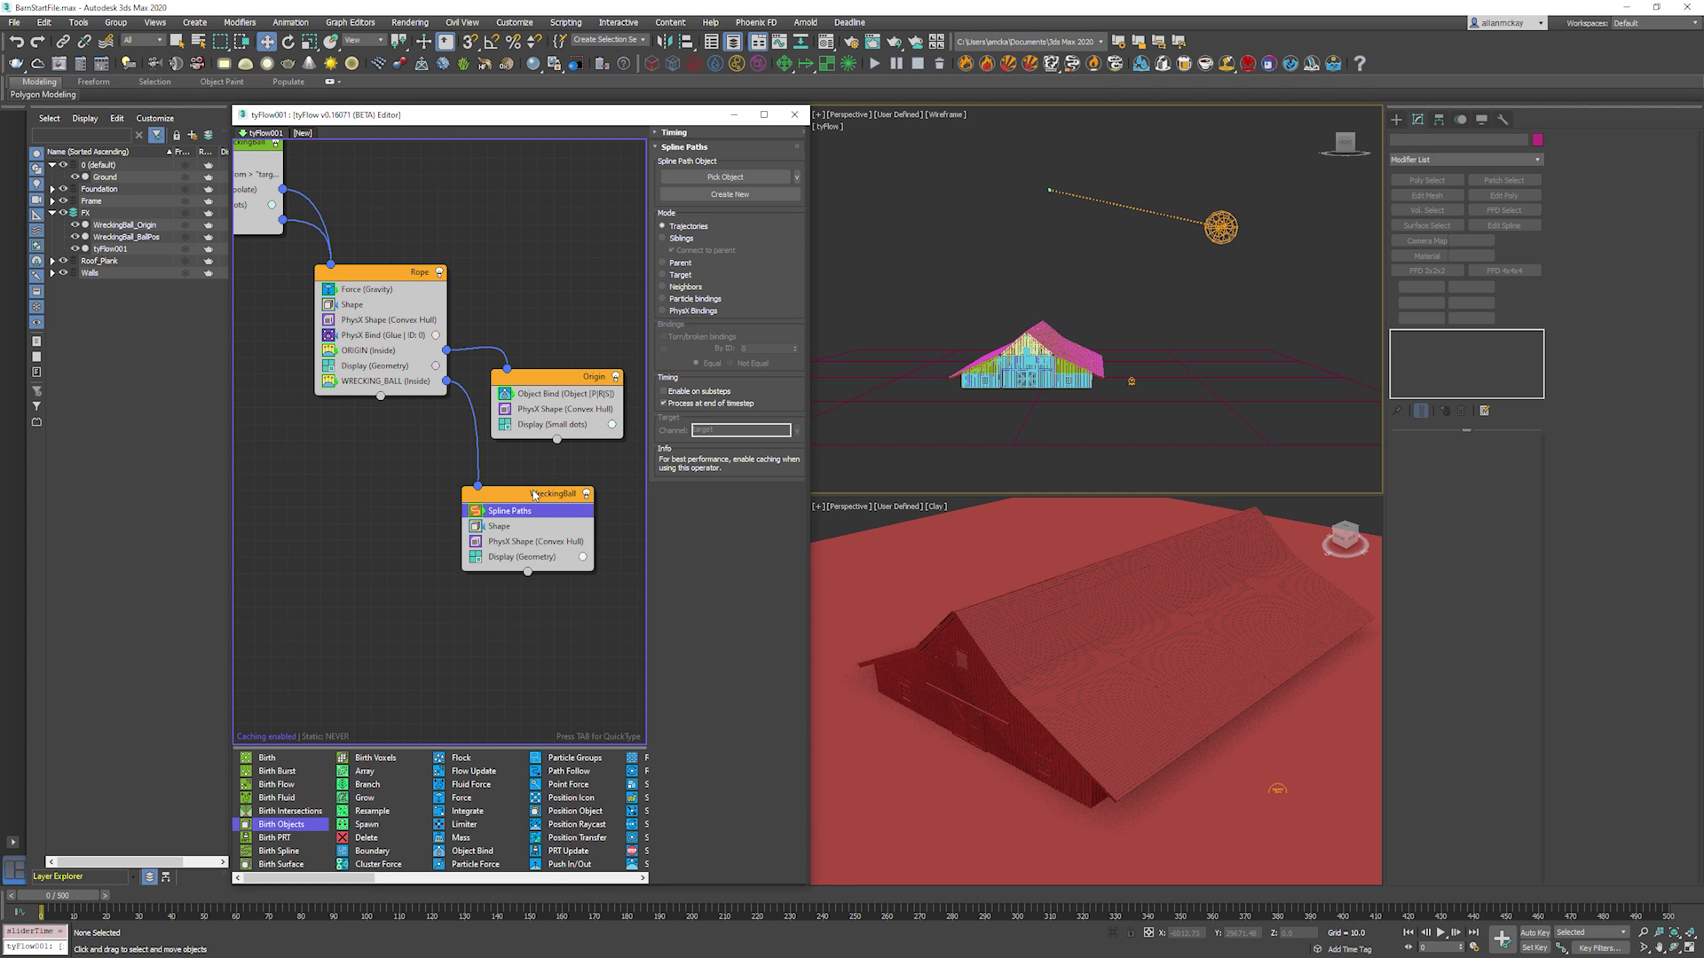
Move Spline Paths below PhysX Shape in the WreckingBall event and give it a new spline object named WreckingBall_Trajectory.
drag(531, 513, 535, 549)
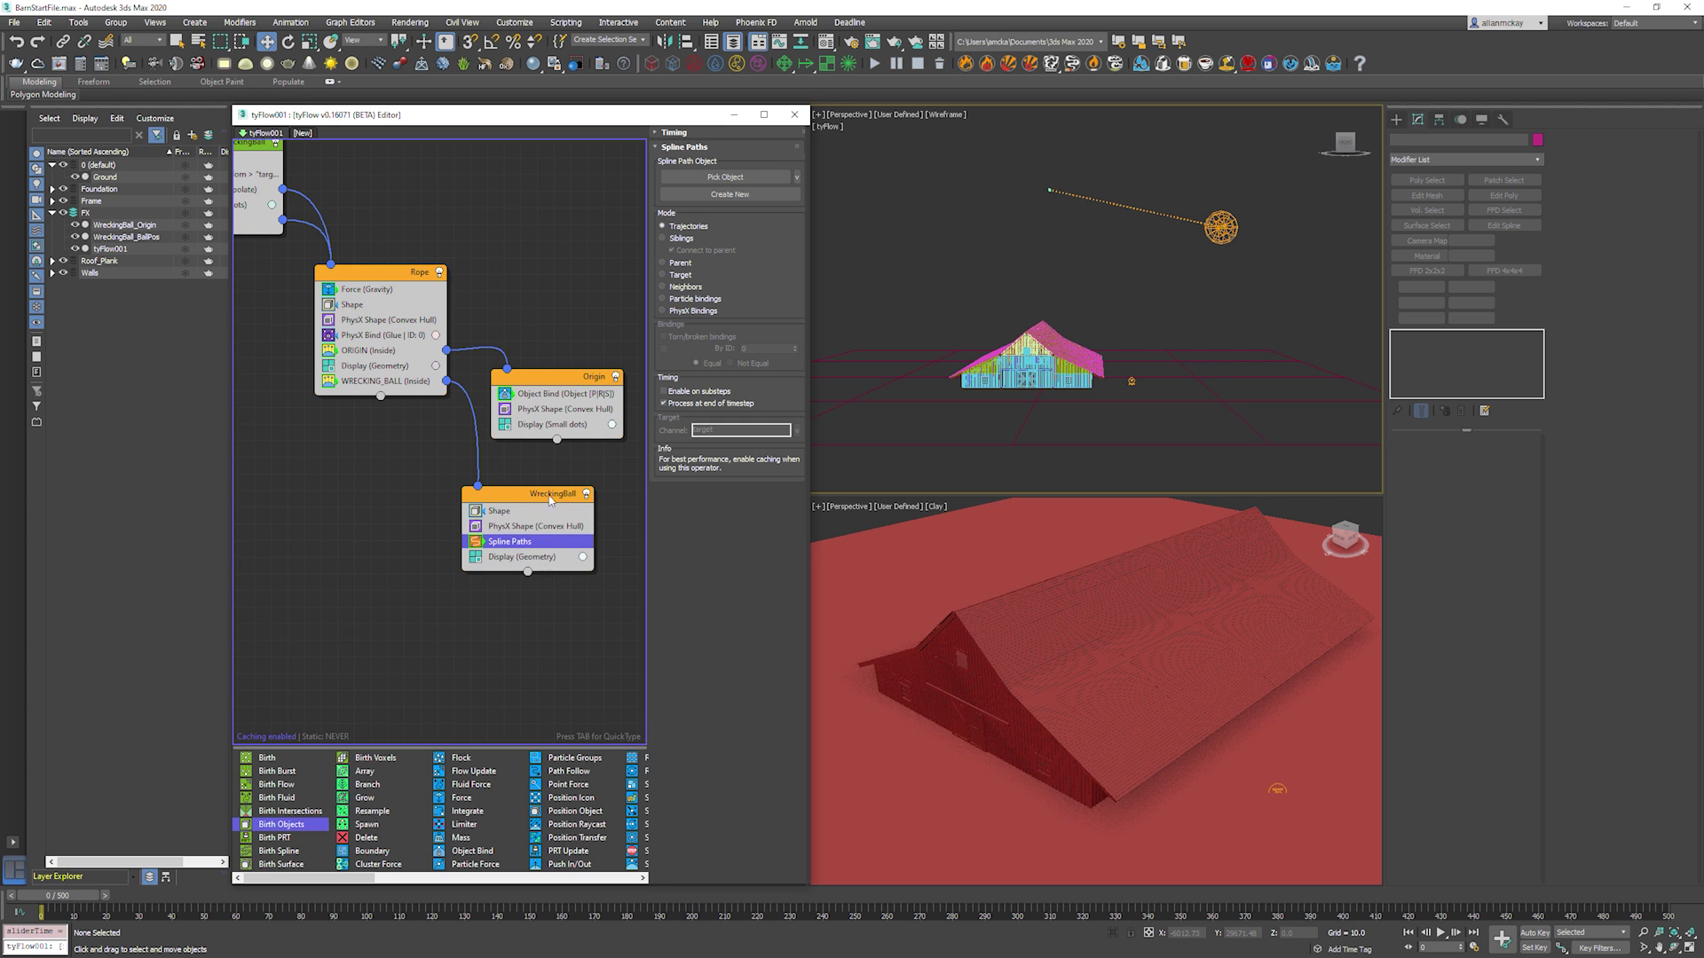
click(738, 196)
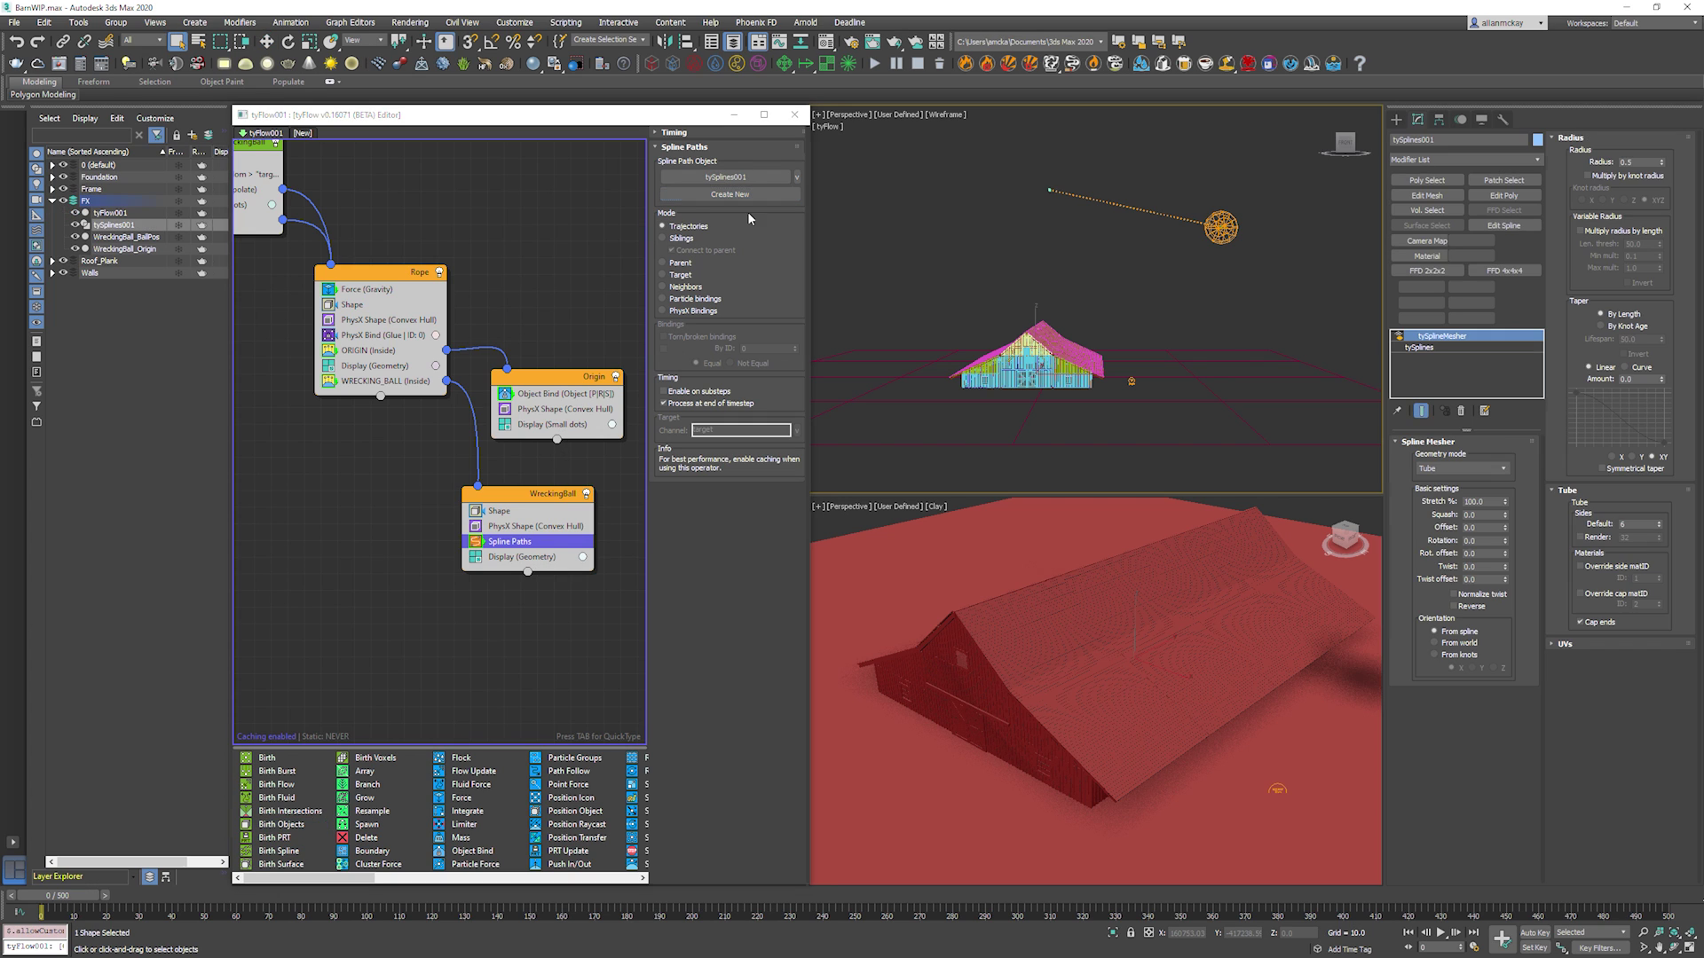
click(120, 229)
click(1448, 139)
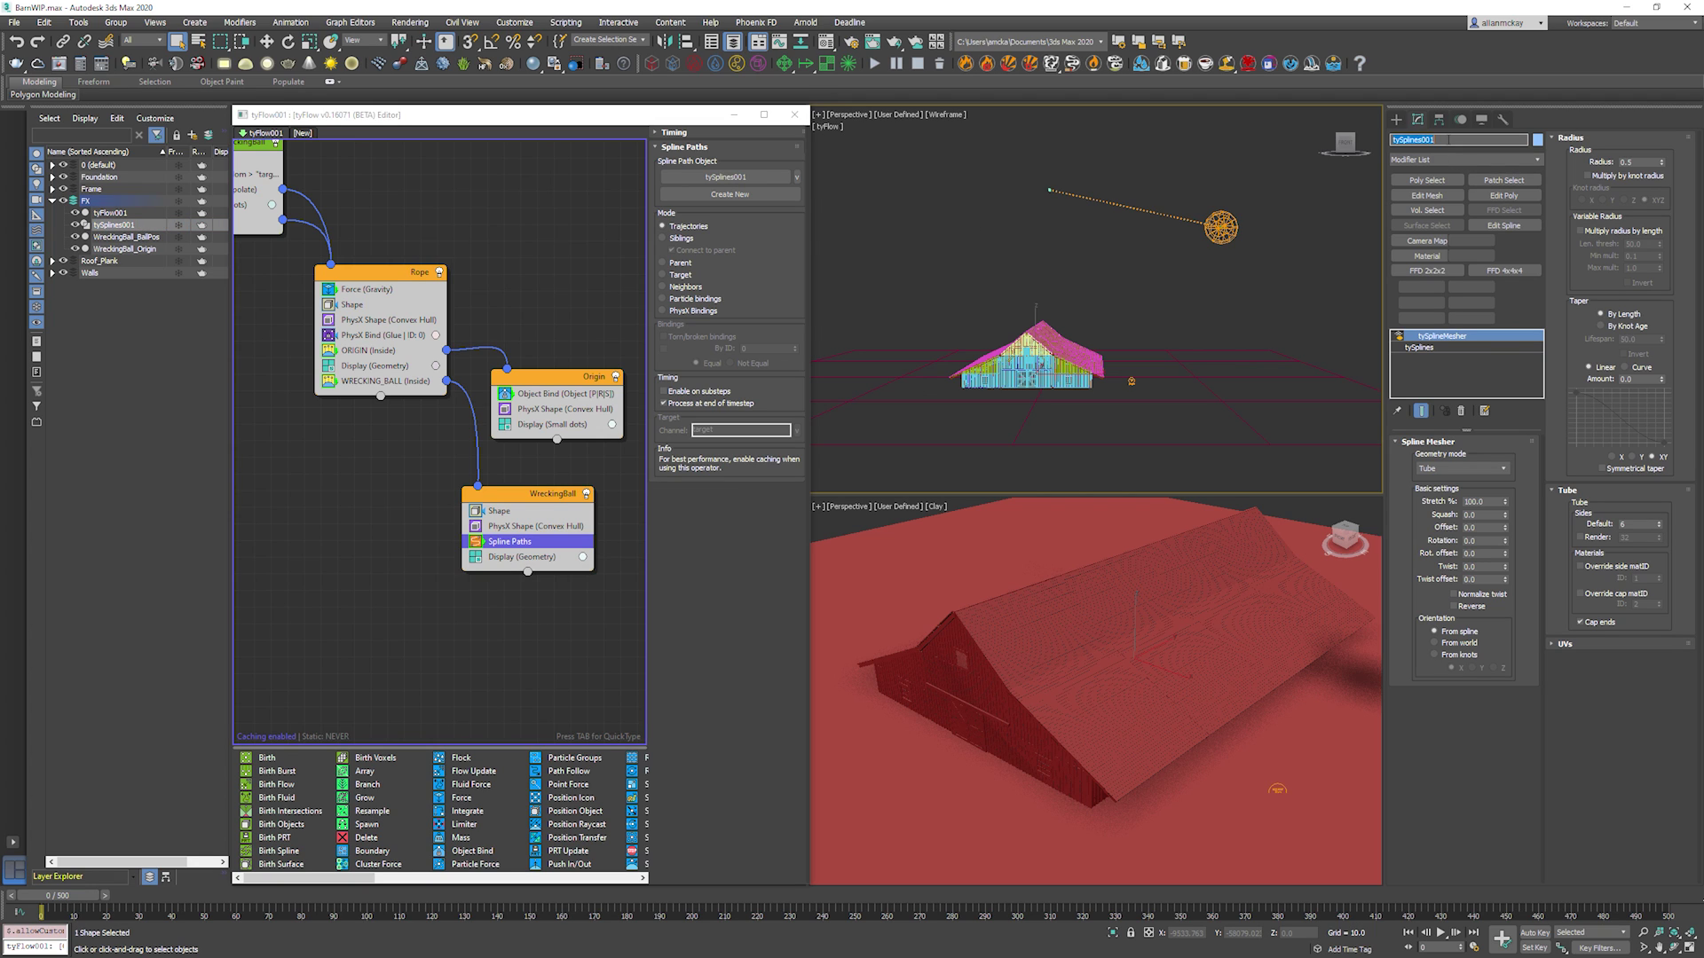
text(WreckingBall_Trajectory)
key(Return)
Play the simulation and examine the trajectory spline that the wrecking ball traces across the barn.
click(1259, 243)
key(/)
key(/)
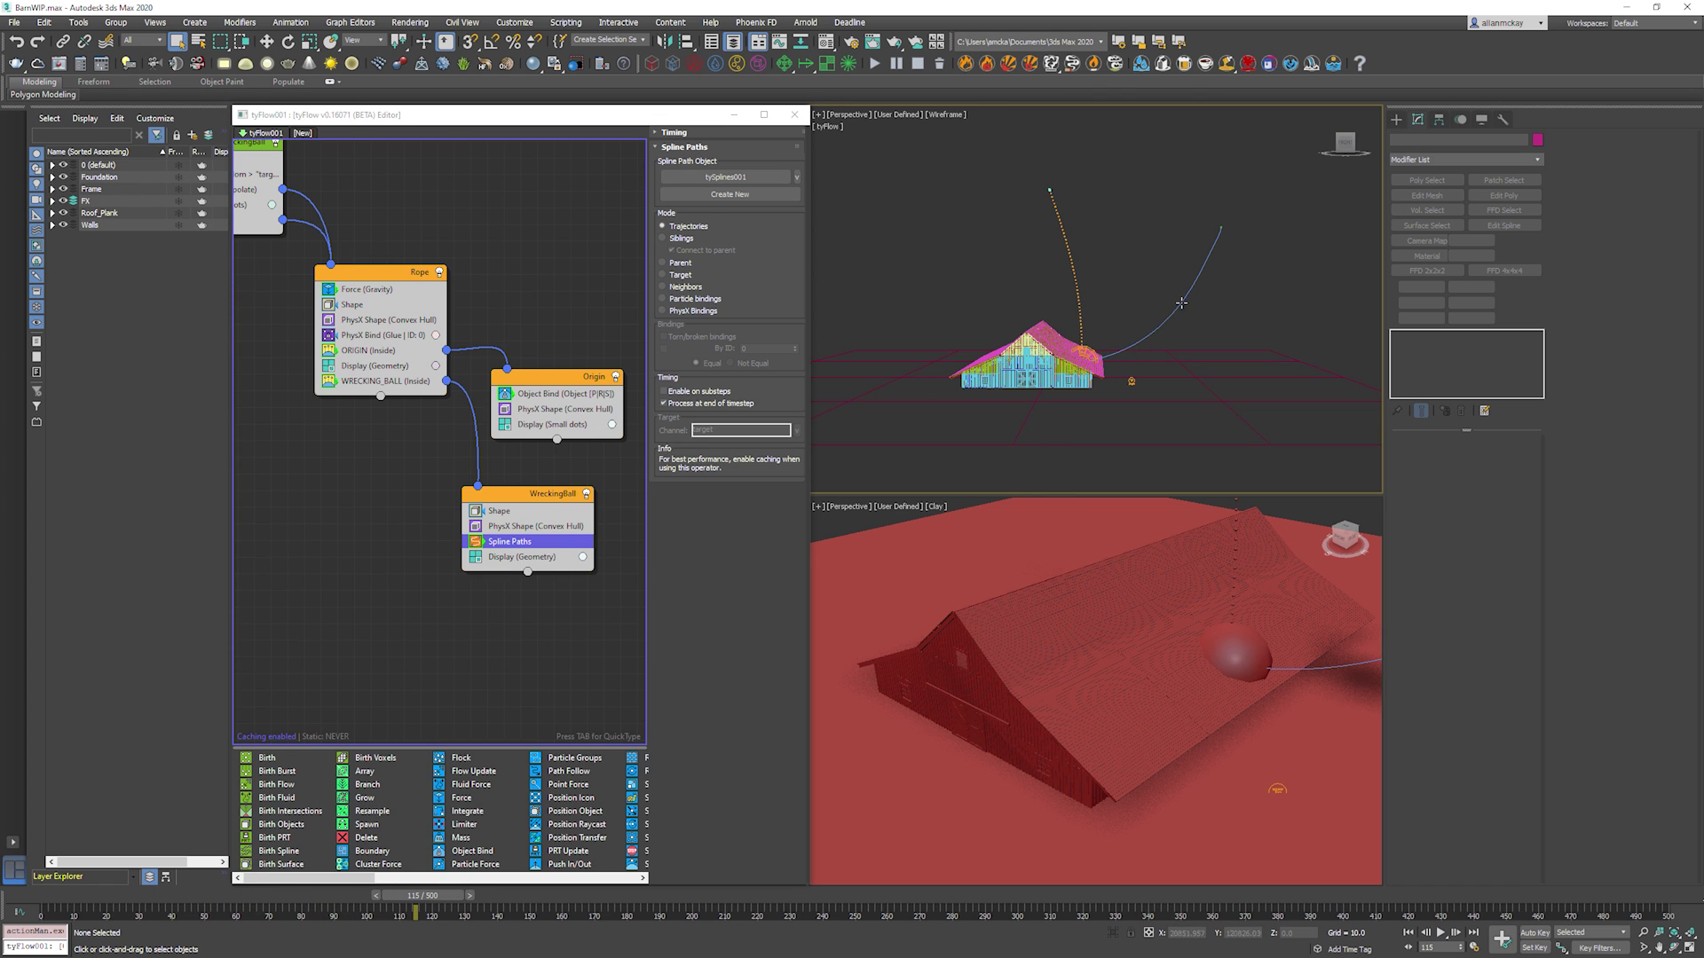
scroll(1233, 237, up, 5)
scroll(1252, 182, down, 6)
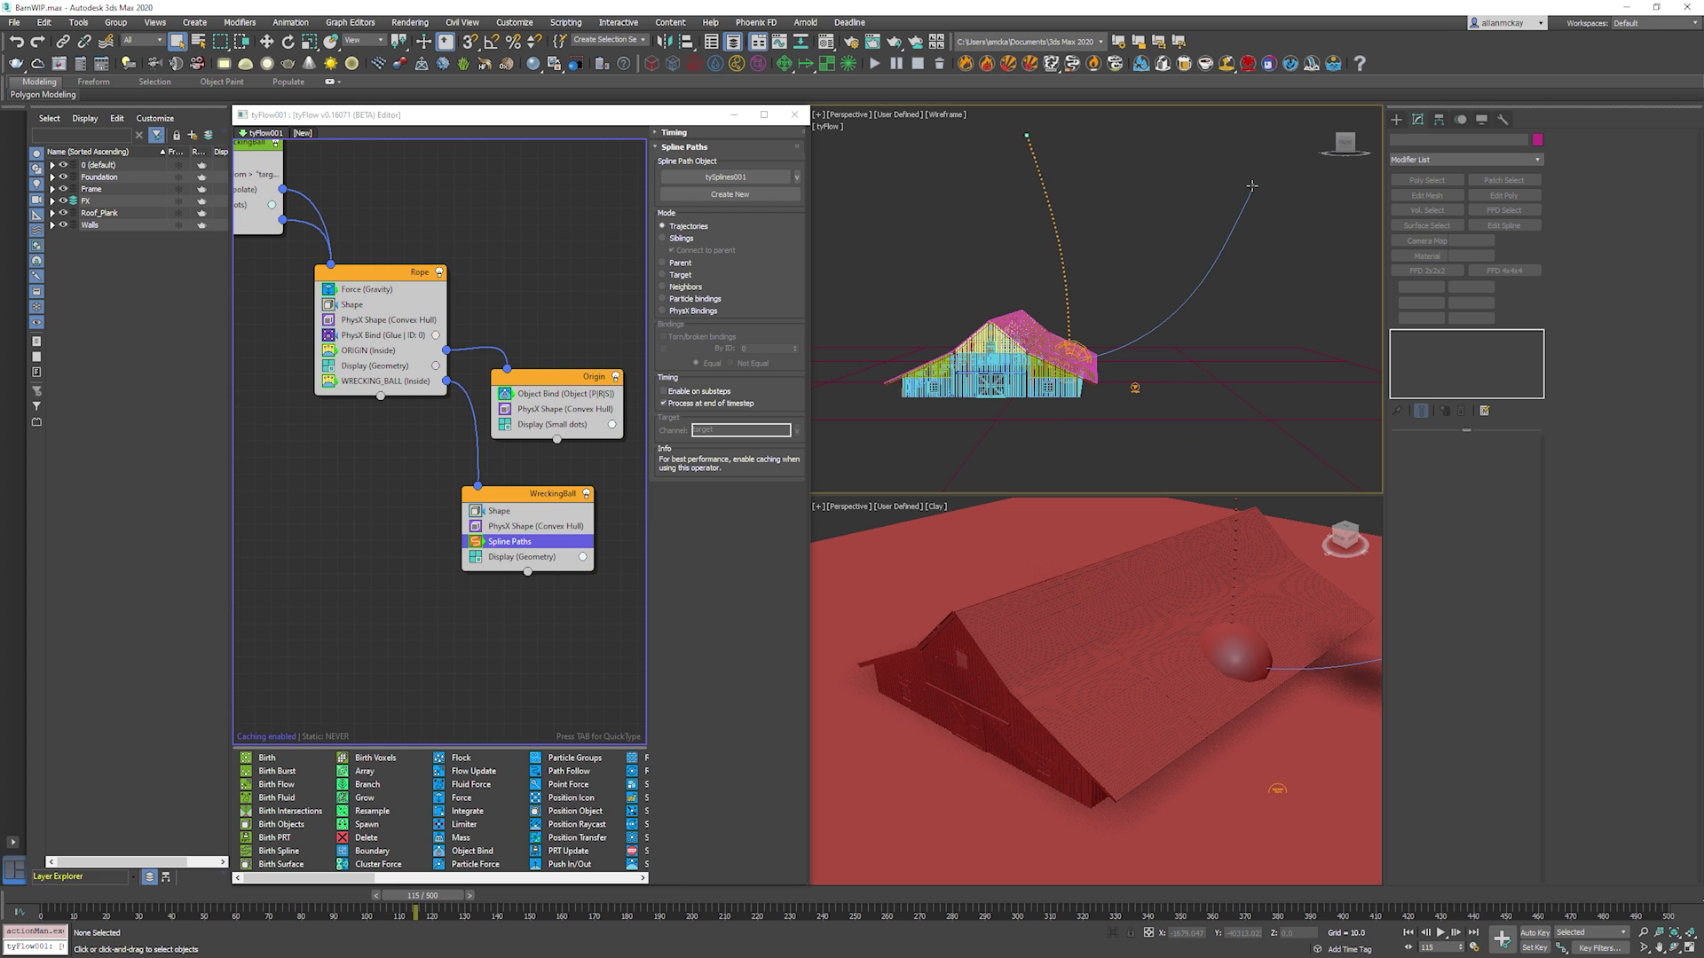
key(/)
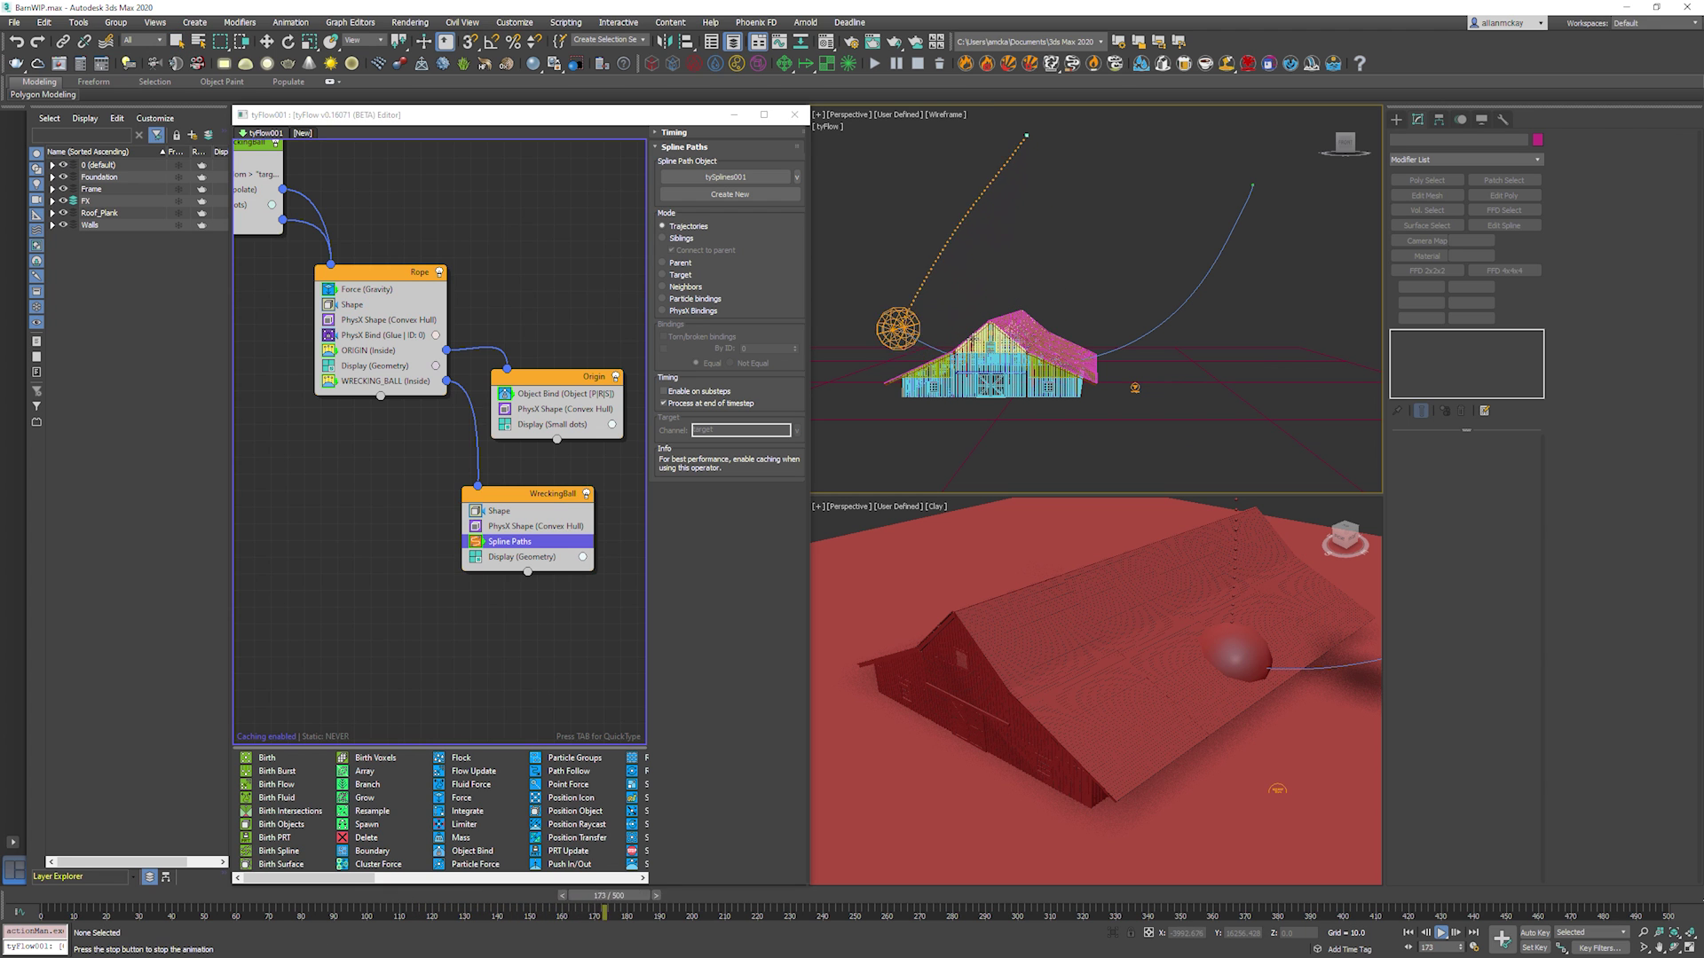
key(/)
key(q)
alt+middle_drag(1008, 277, 1045, 282)
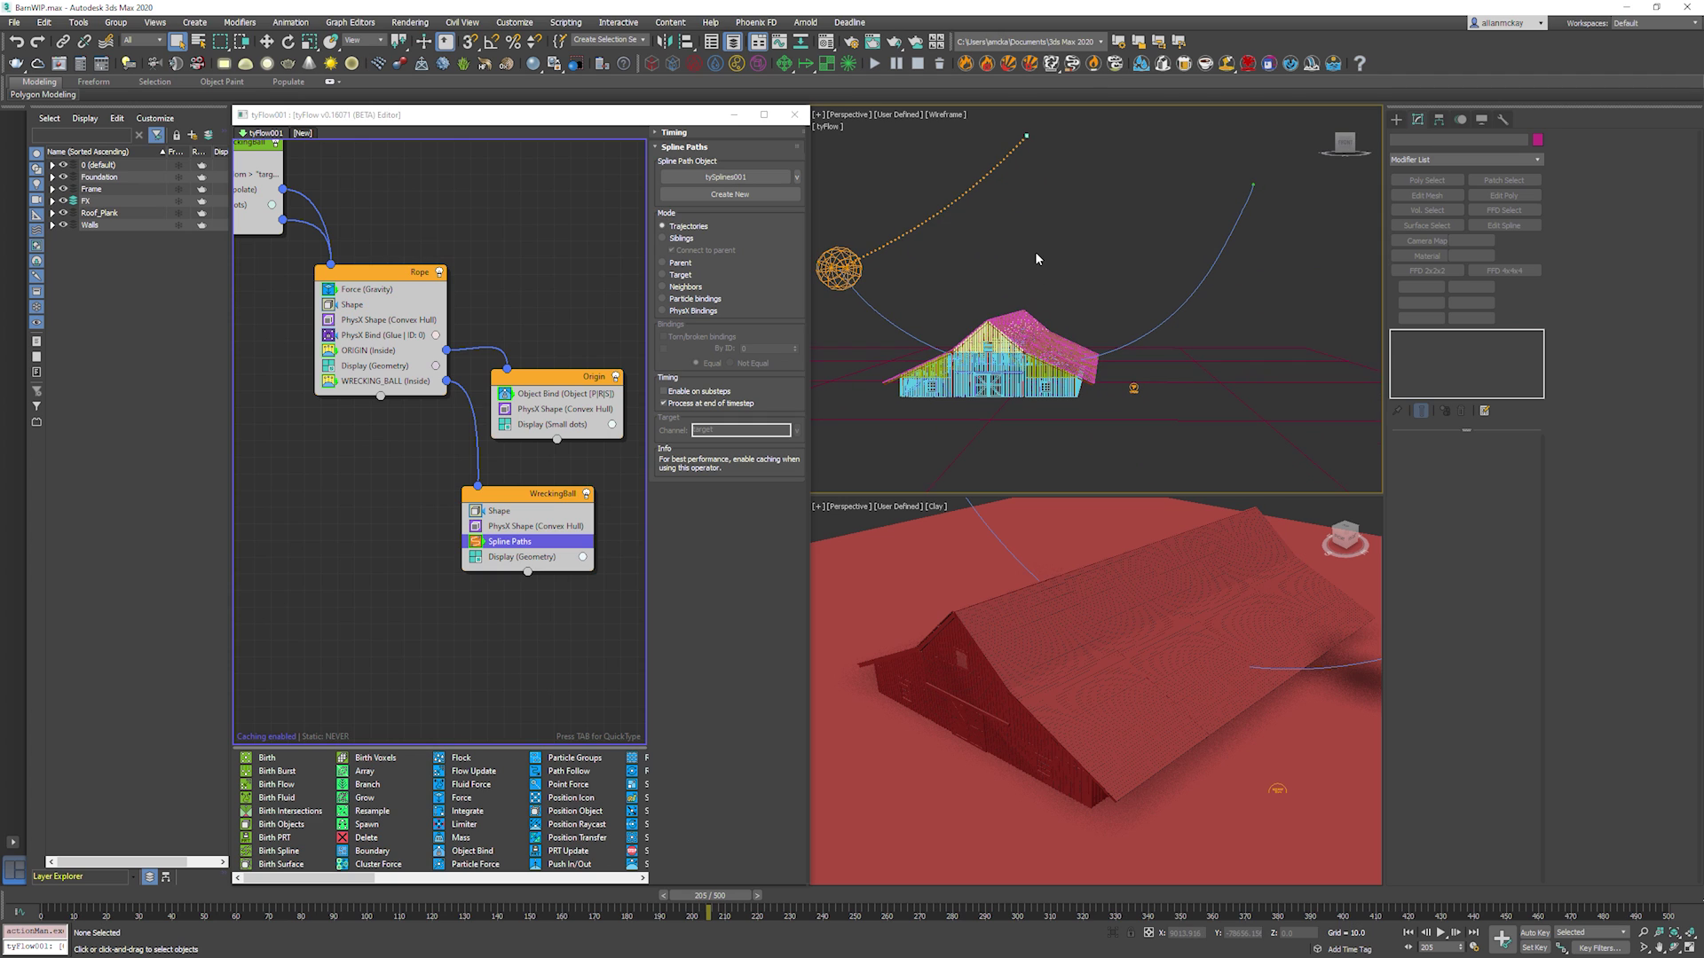
Raise WreckingBall_Origin and WreckingBall_BallPos together so the swing path clears the barn roof.
click(1029, 137)
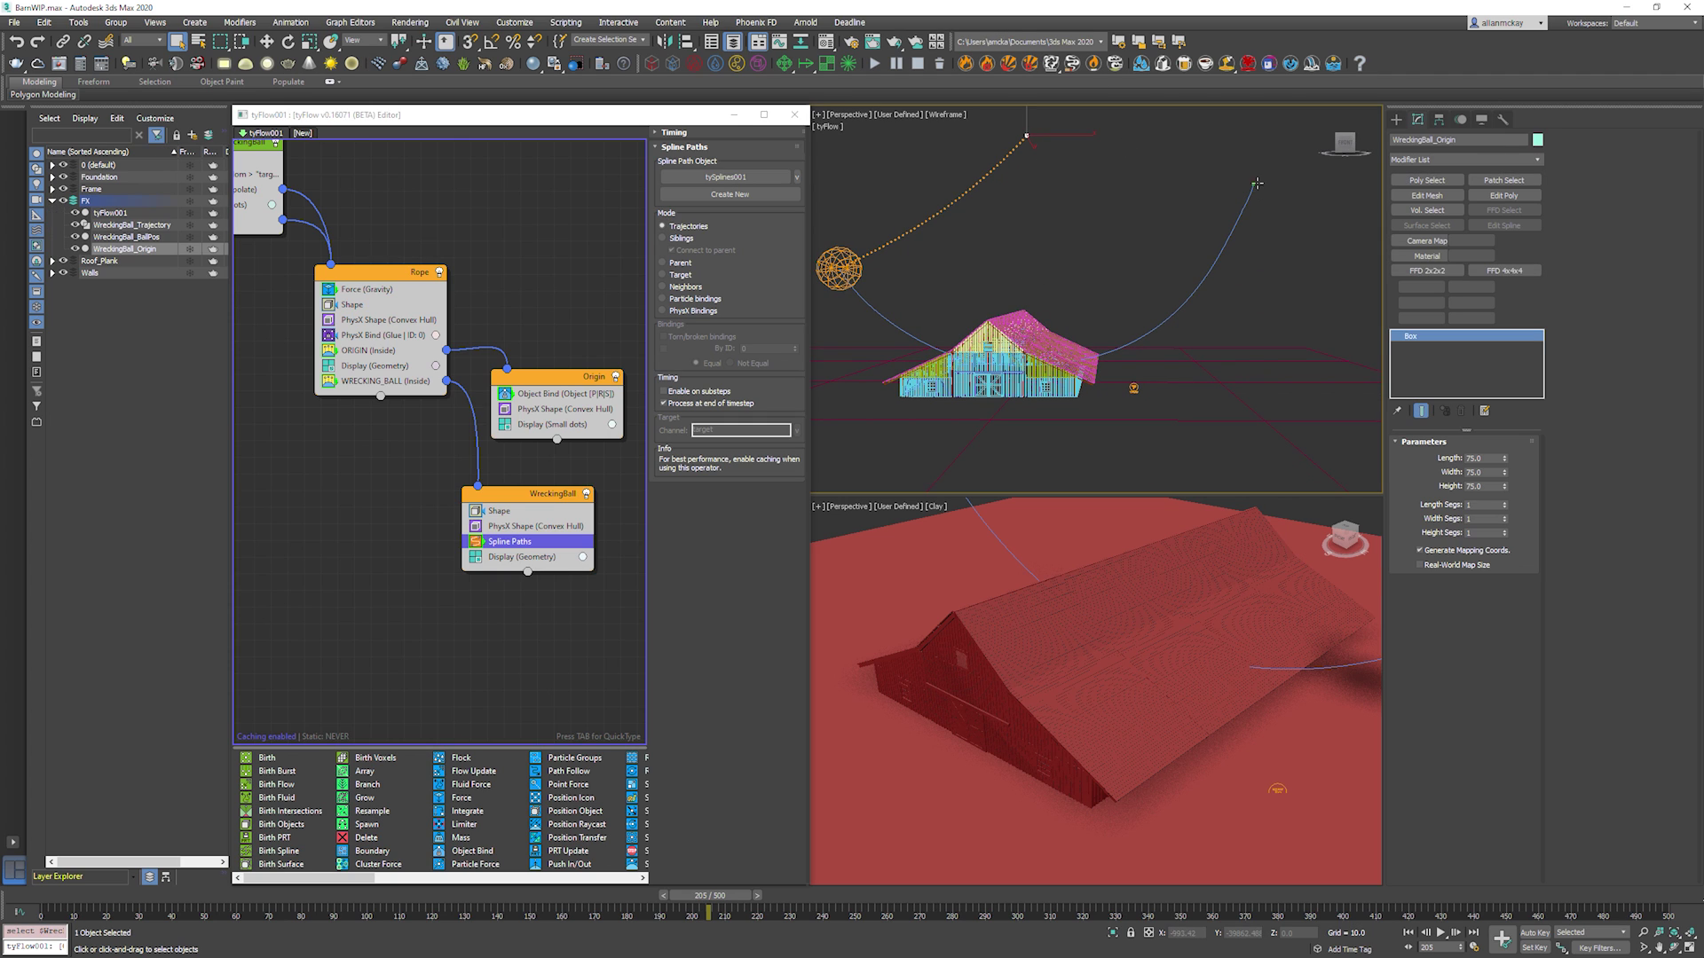
ctrl+click(1256, 182)
alt+middle_drag(1124, 247, 1025, 330)
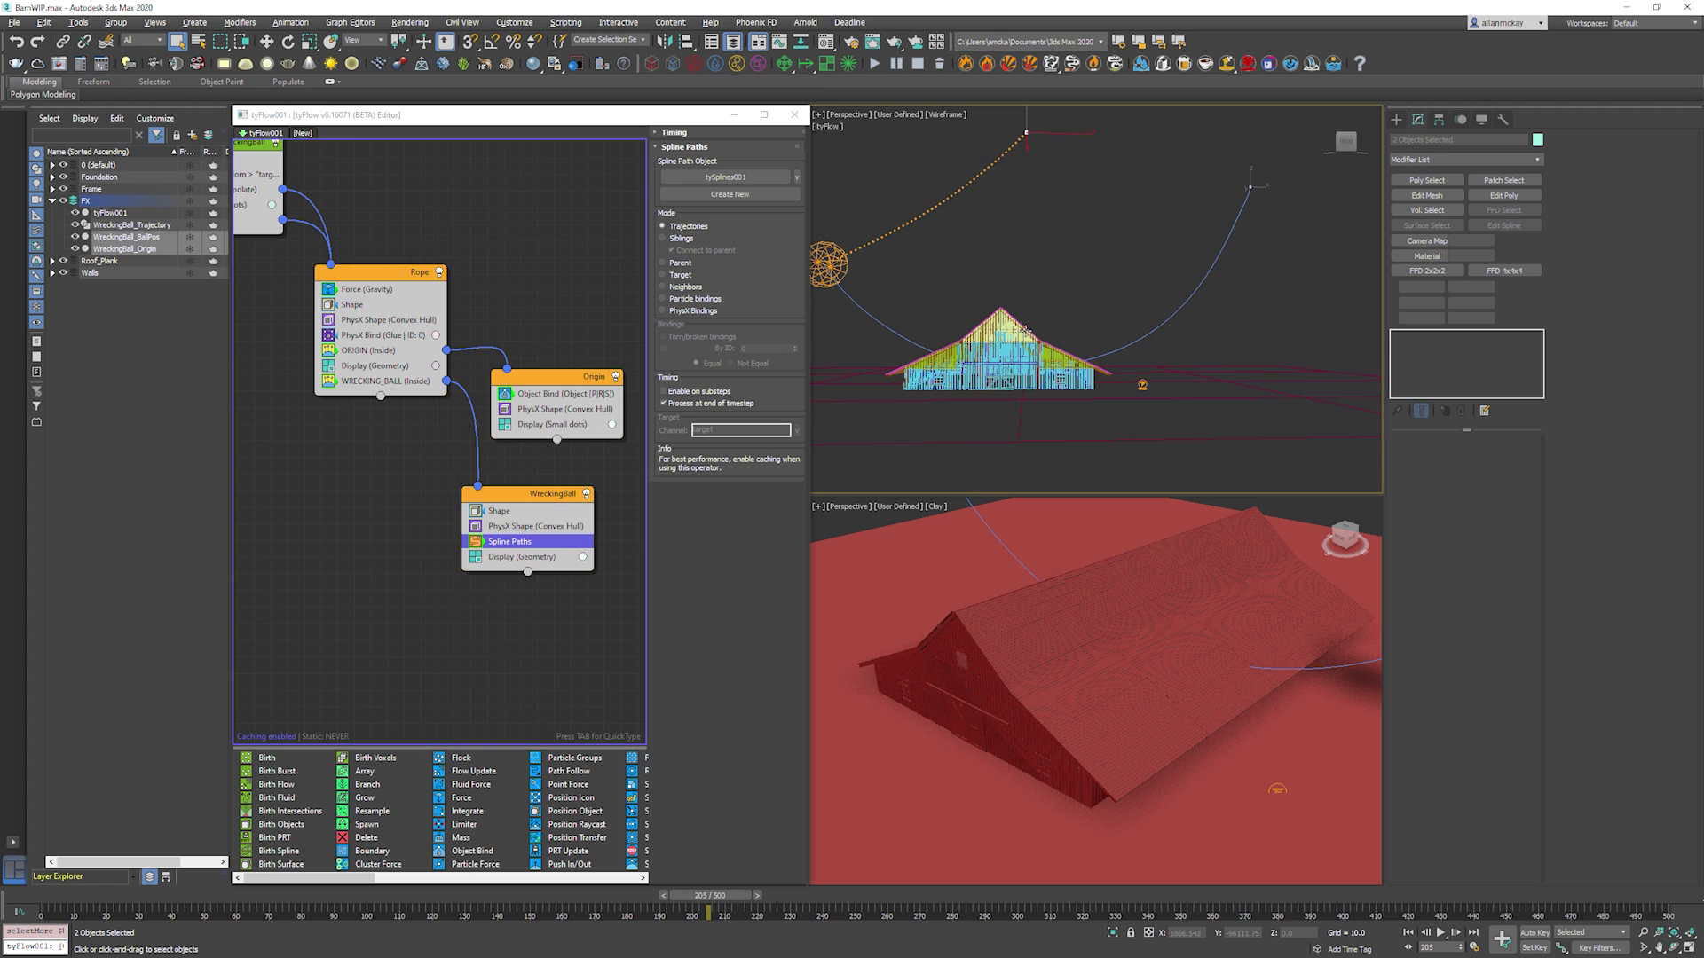
right_click(1027, 327)
click(1057, 335)
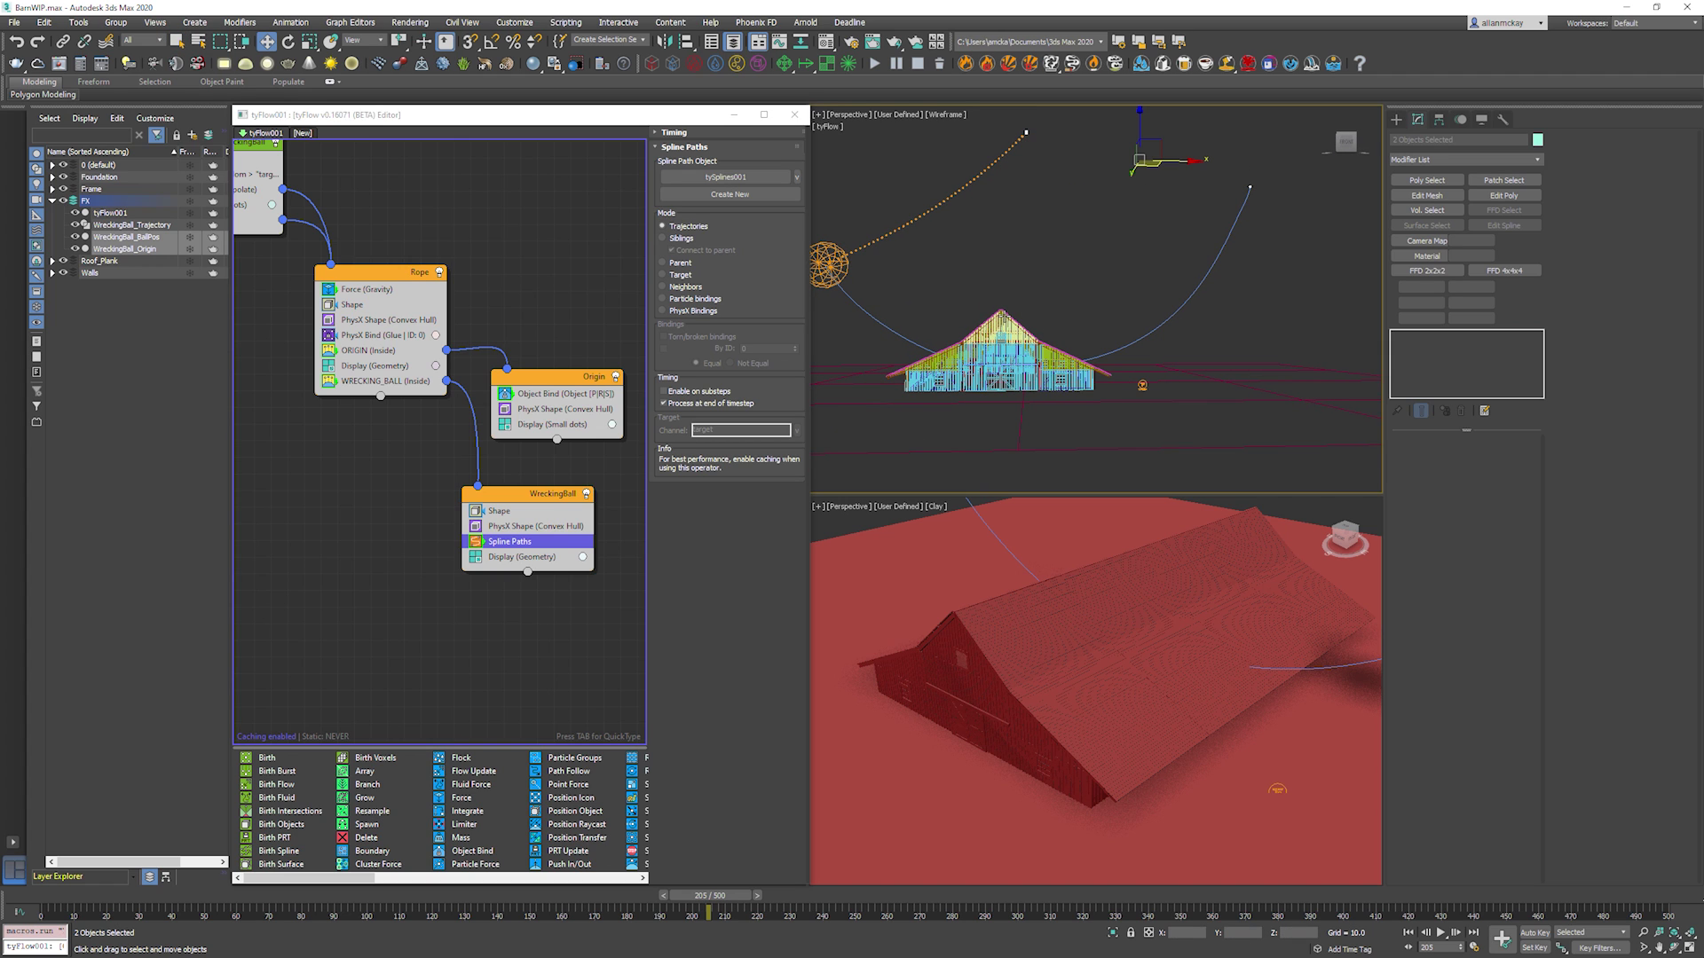
middle_drag(1113, 150, 1108, 197)
drag(1135, 168, 1142, 117)
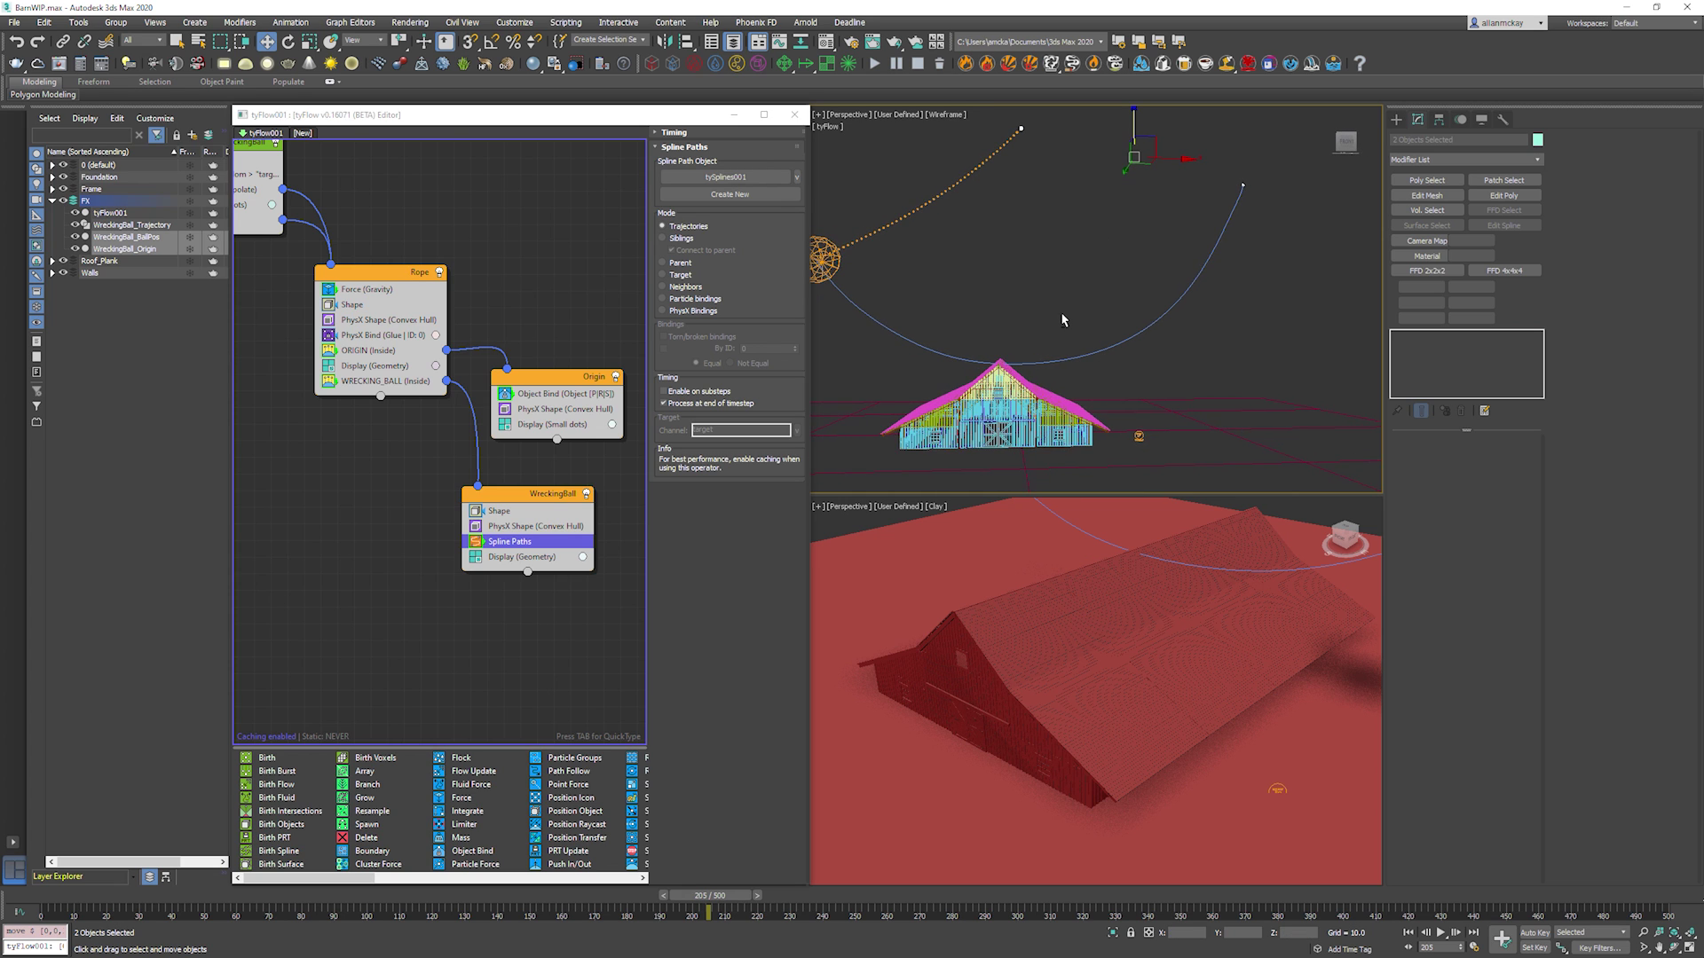
Replay the swing to check the ball's path over the barn roof, and return to frame 0.
drag(56, 898, 530, 881)
alt+middle_drag(1120, 336, 1096, 312)
click(1095, 311)
key(/)
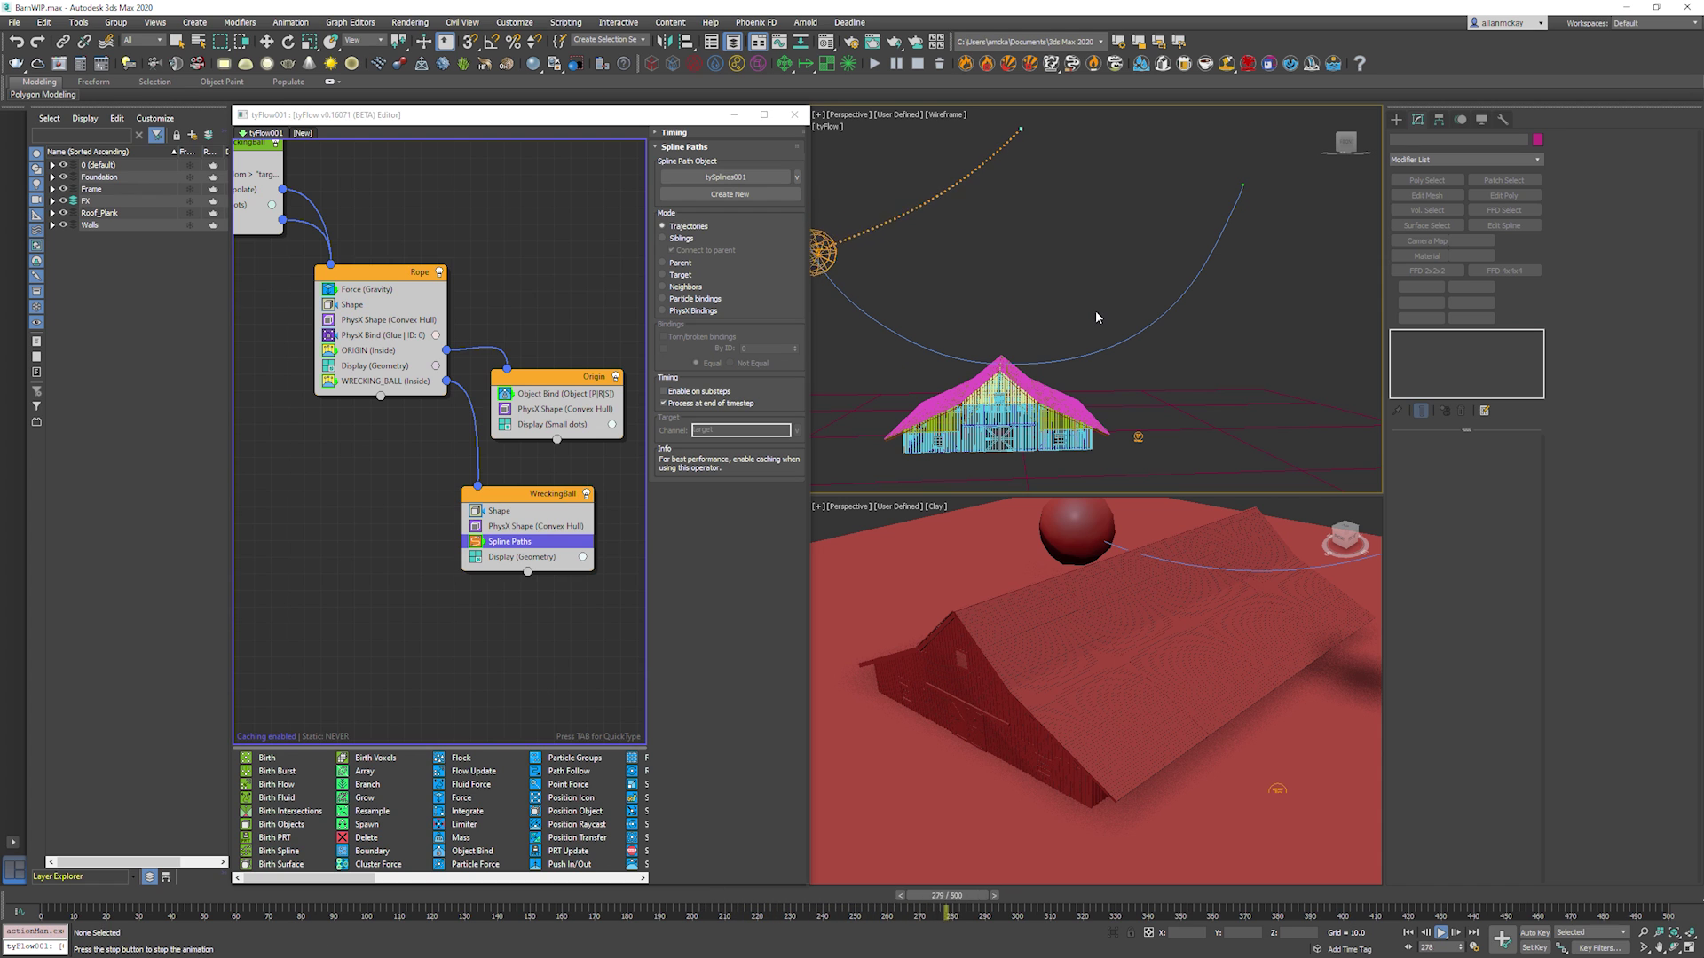
key(/)
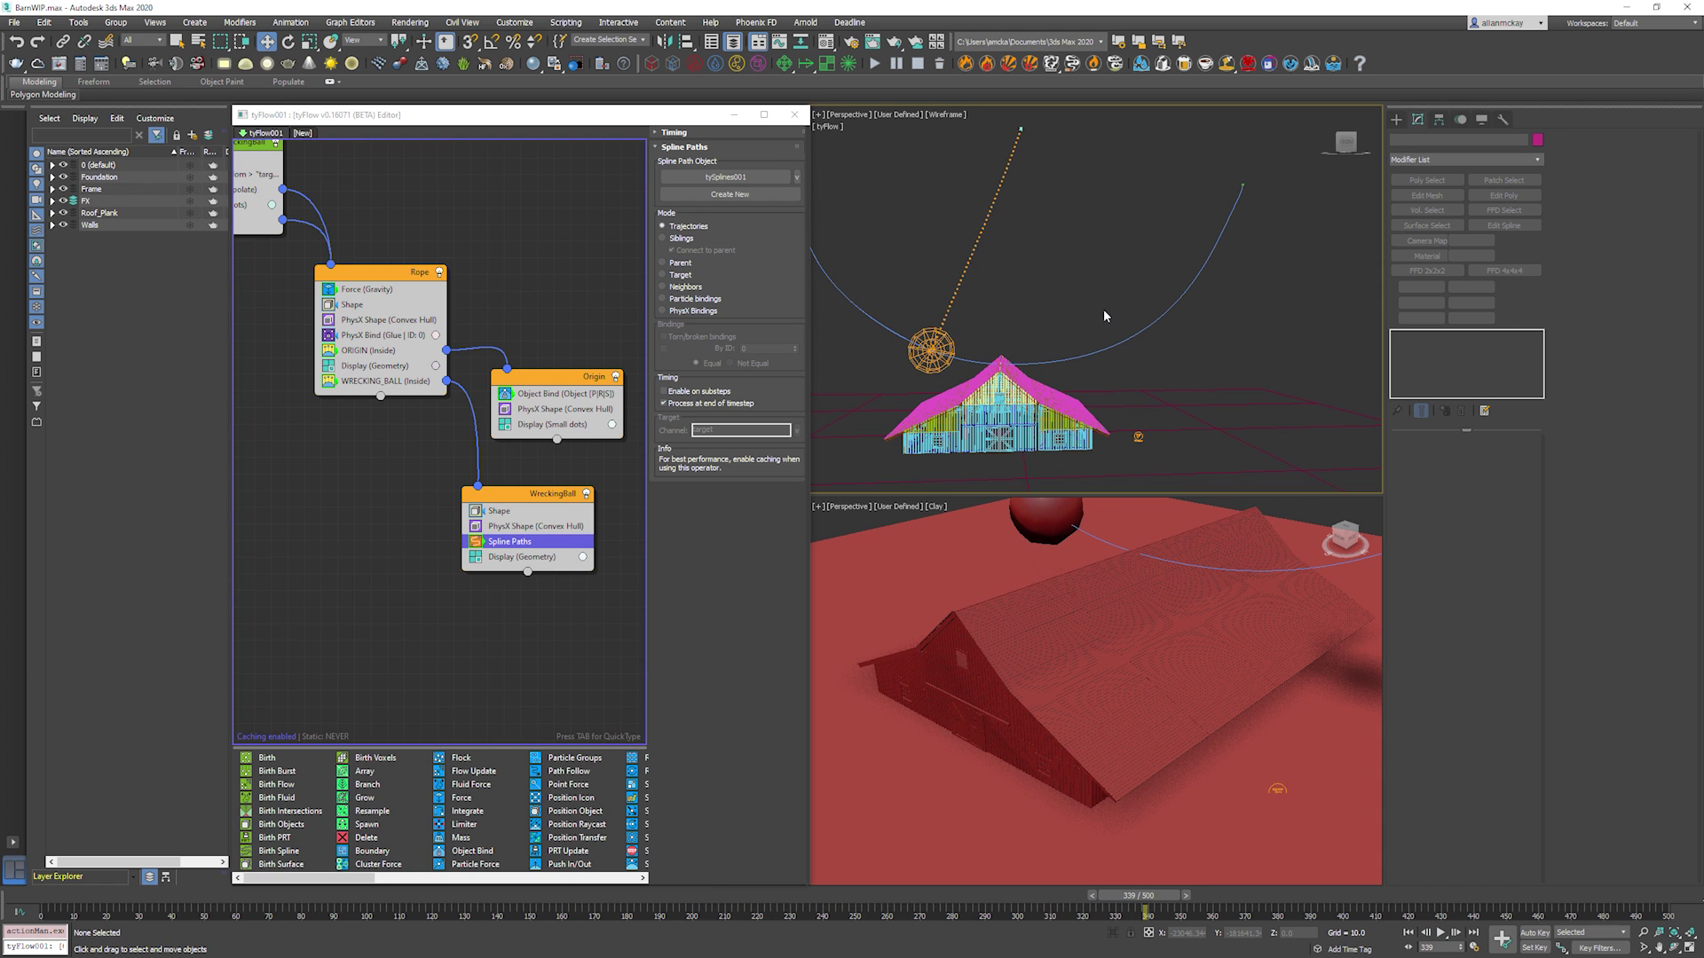
key(Home)
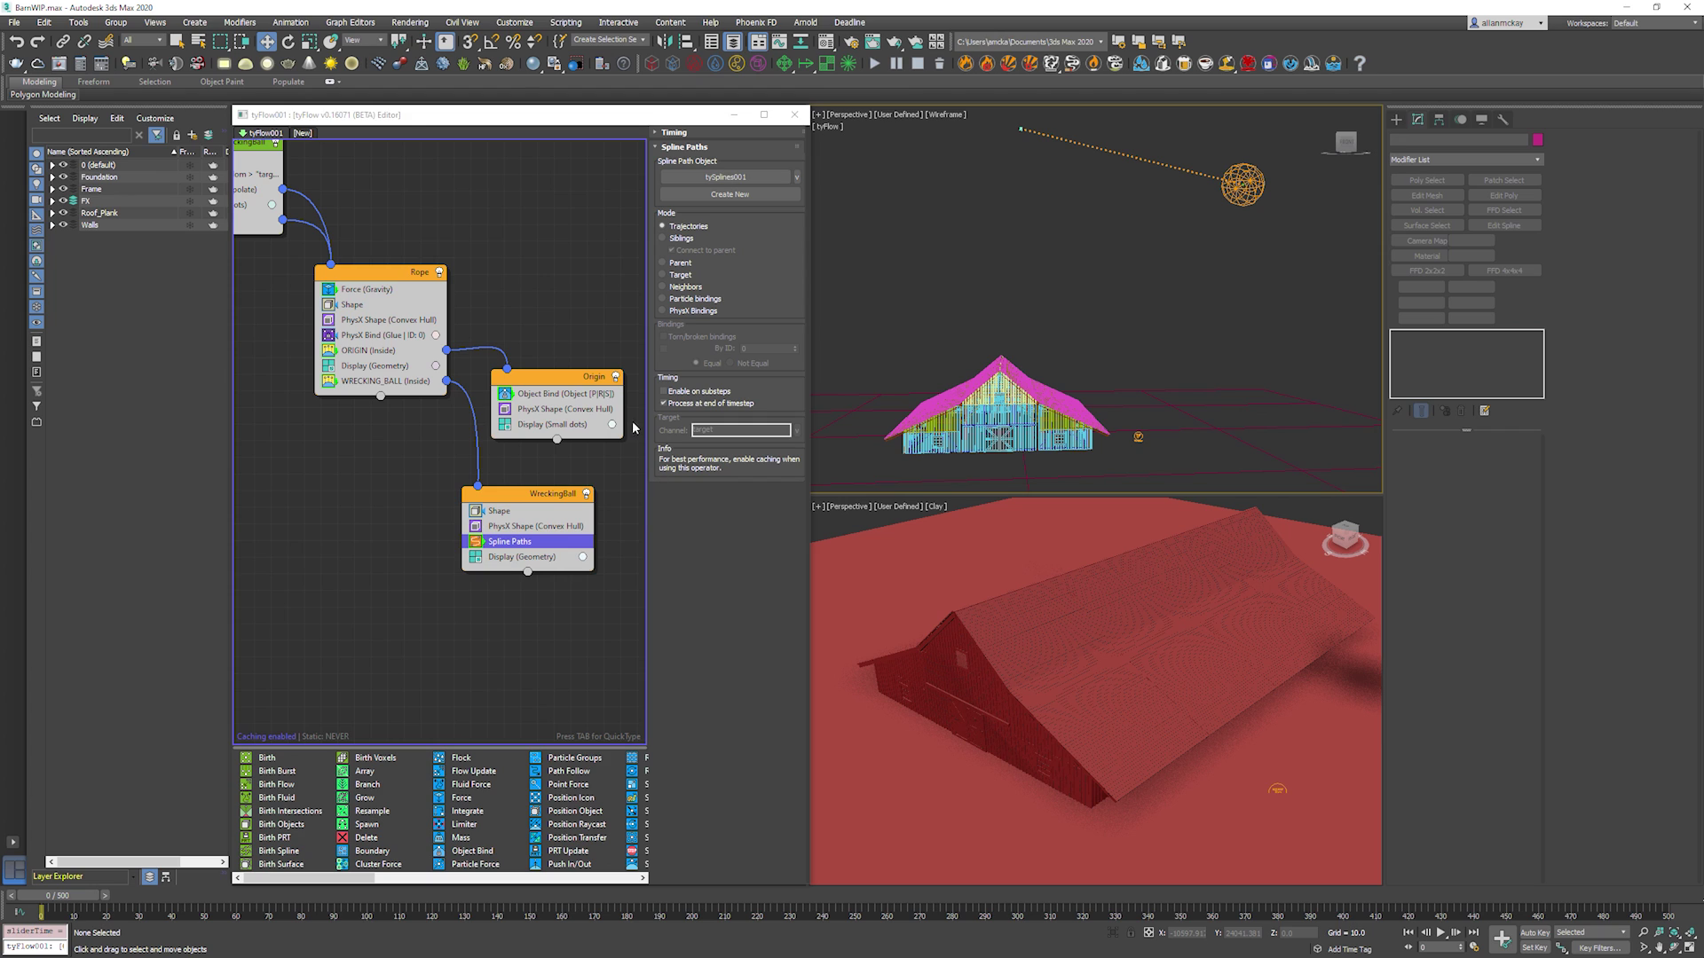
Rename the WreckingBall event's Spline Paths operator as TRAJECTORY.
right_click(516, 542)
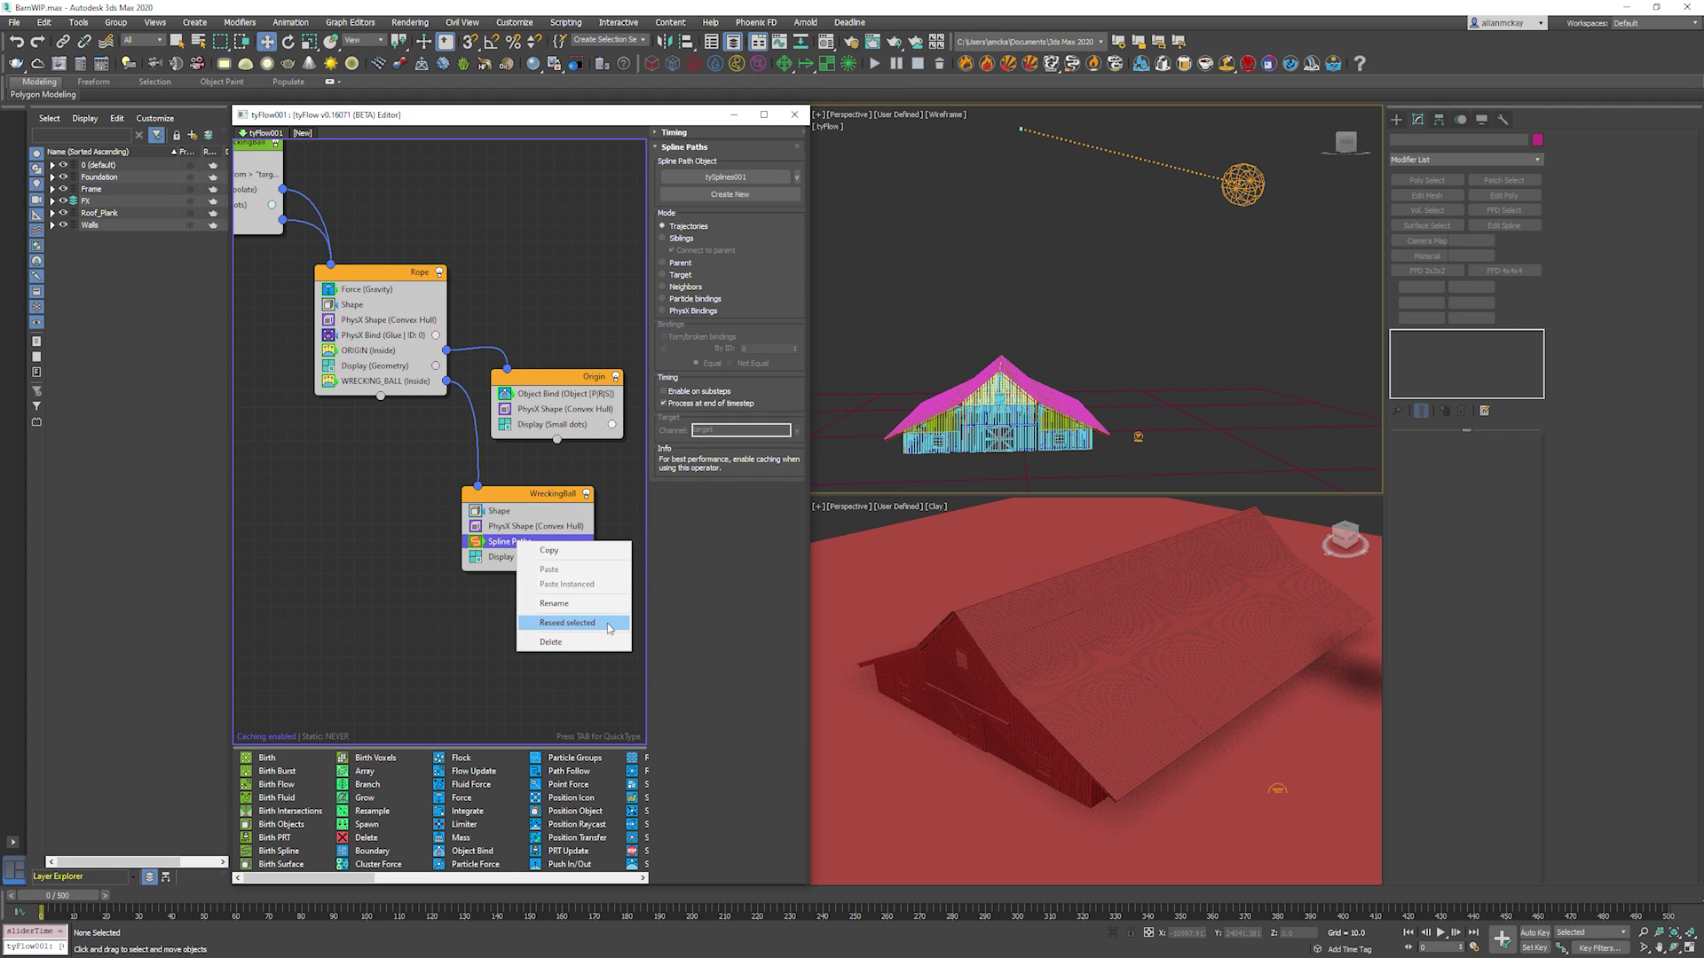
click(609, 604)
text(TRAC)
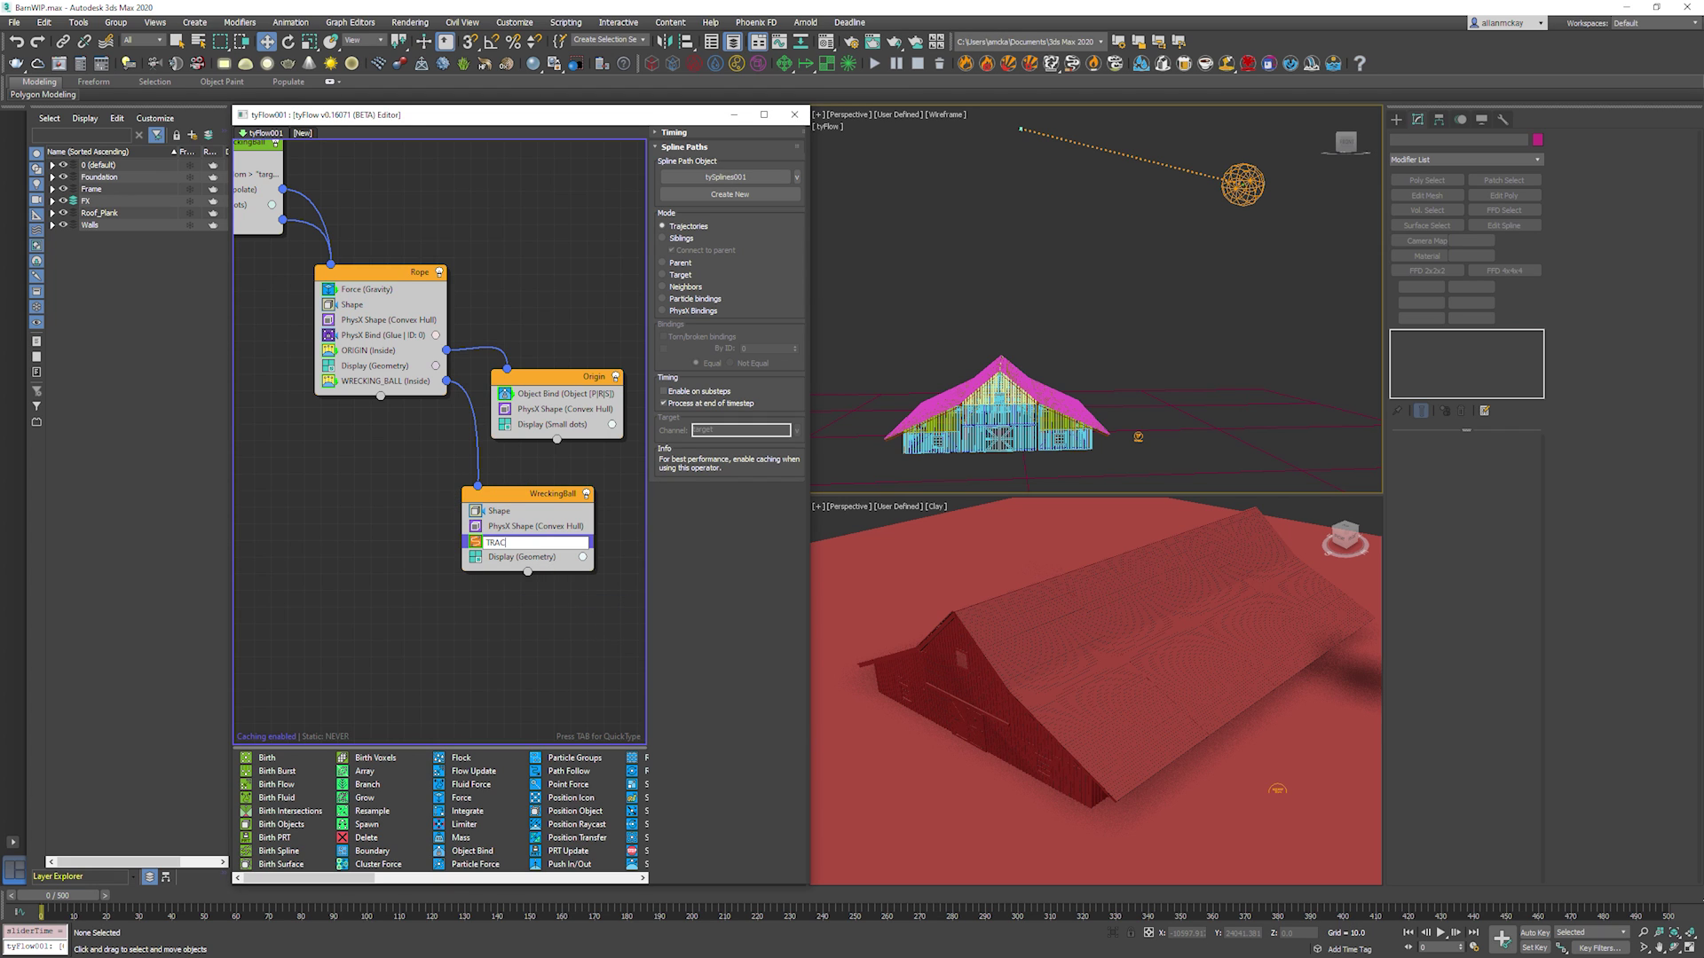
key(Return)
click(605, 600)
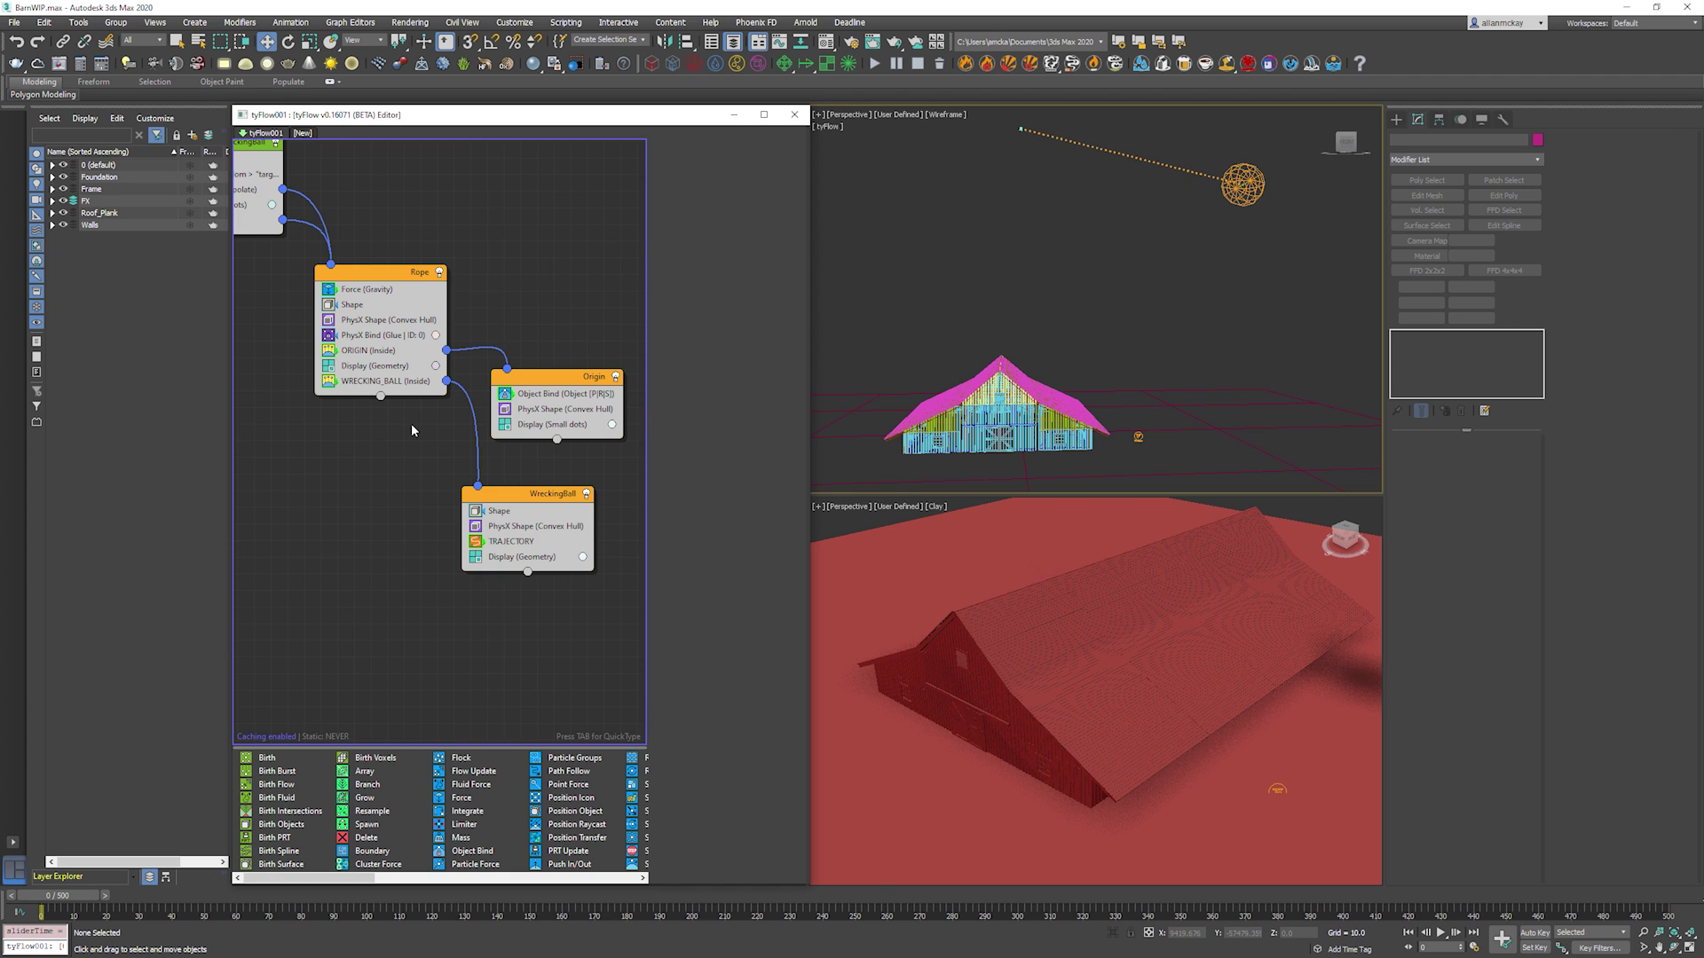
Add a Spline Paths operator to the Rope event and place it at the end of the operator list.
click(387, 267)
key(Tab)
text(spline)
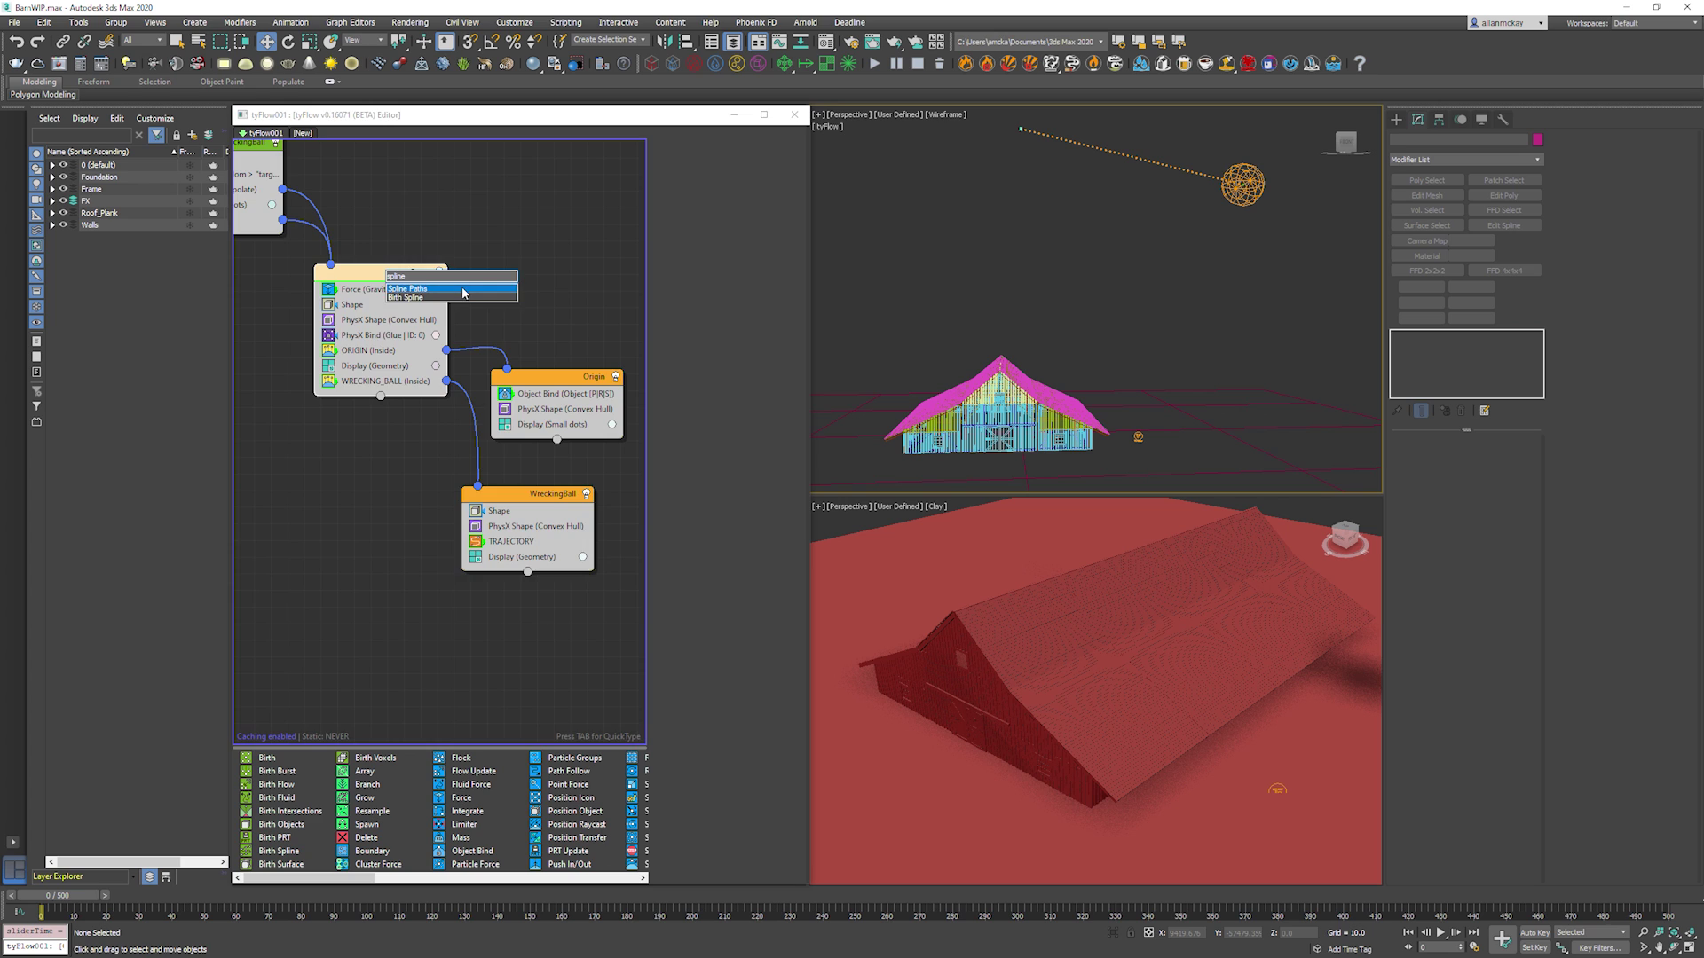
click(462, 293)
drag(382, 290, 377, 407)
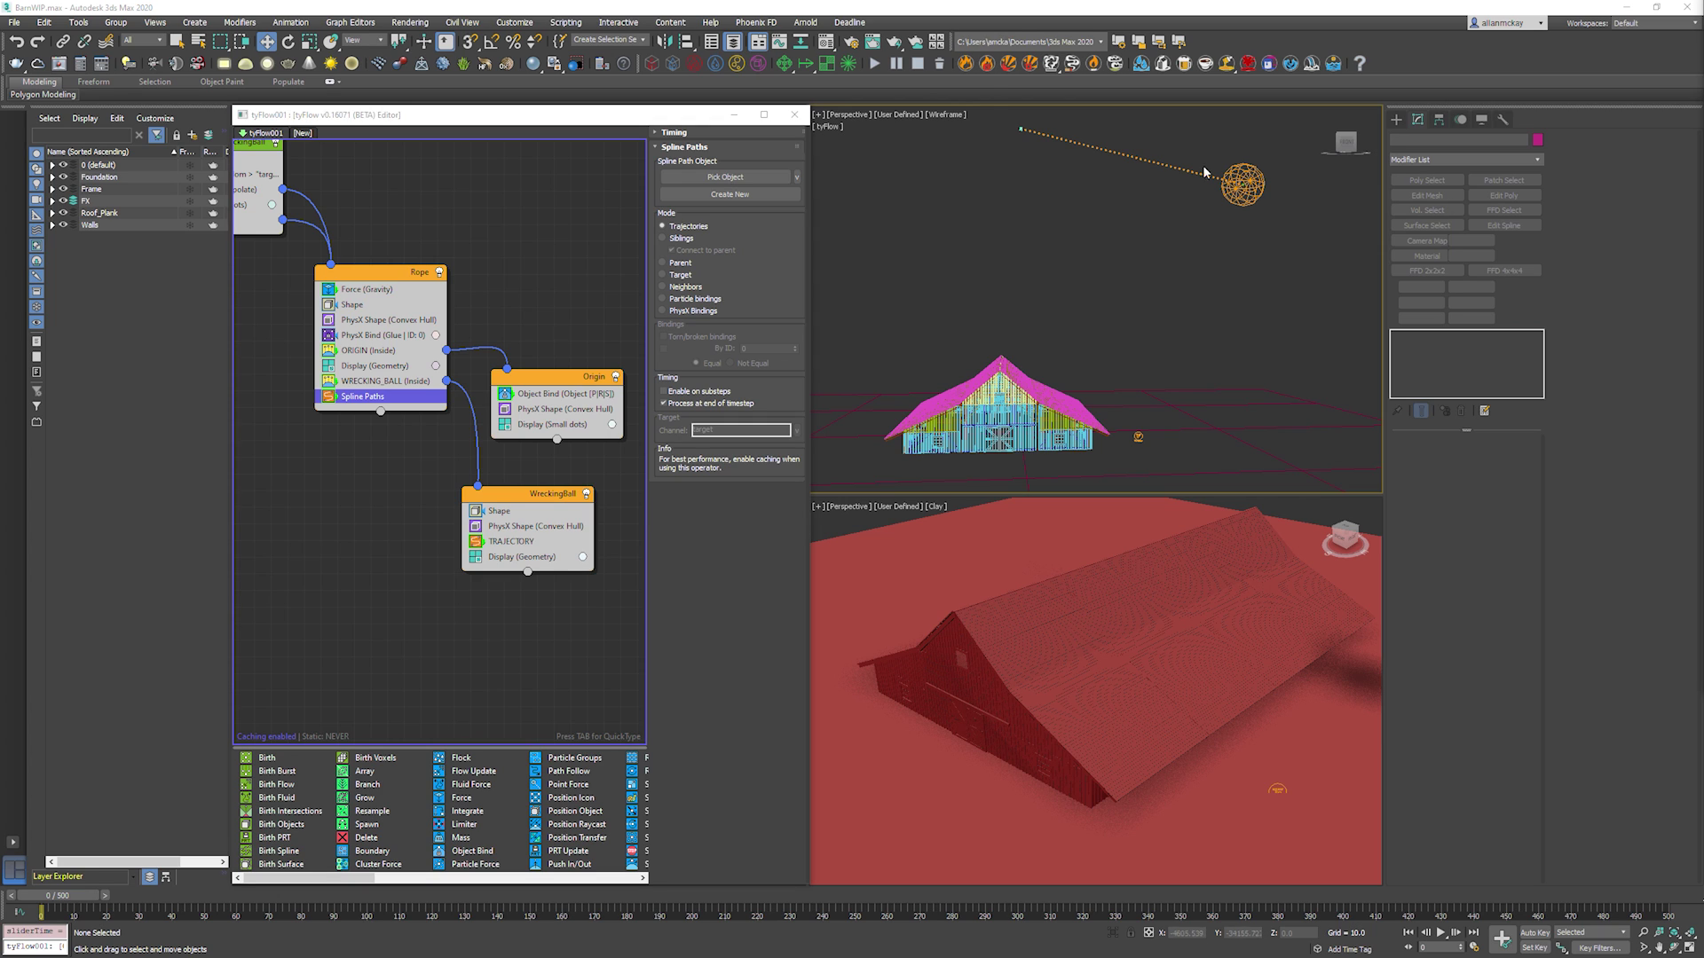
Set the Rope event's Spline Paths mode to Siblings and create its spline object with the name ROPE_Spline.
click(682, 239)
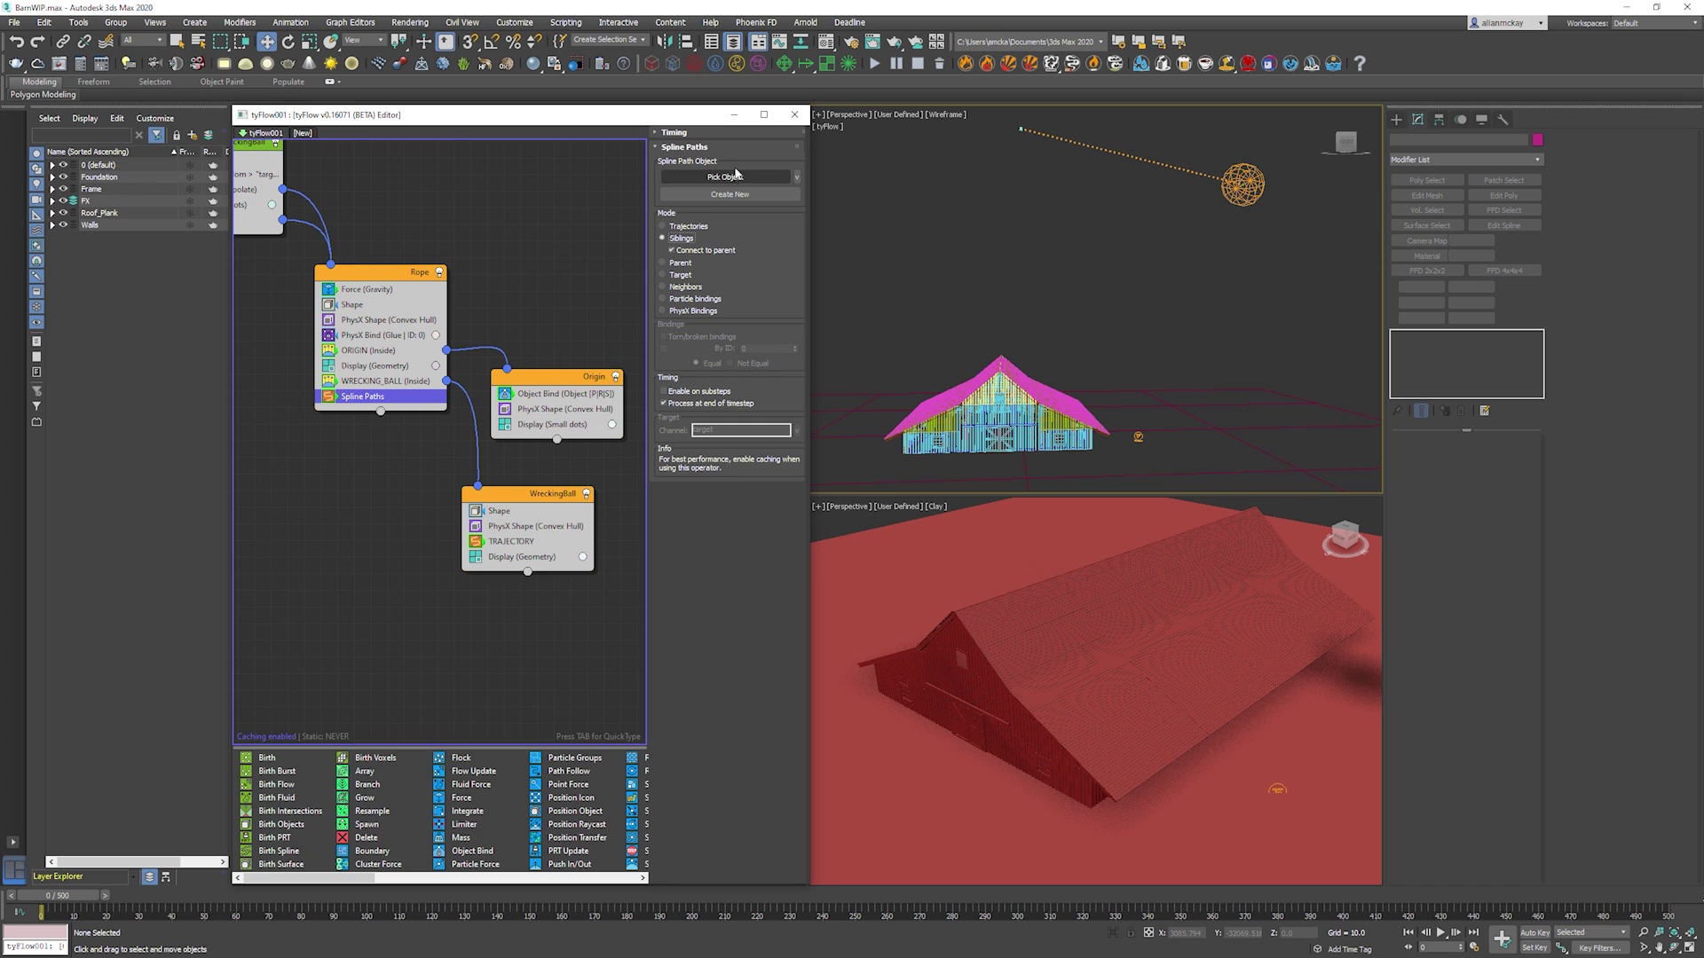
click(732, 194)
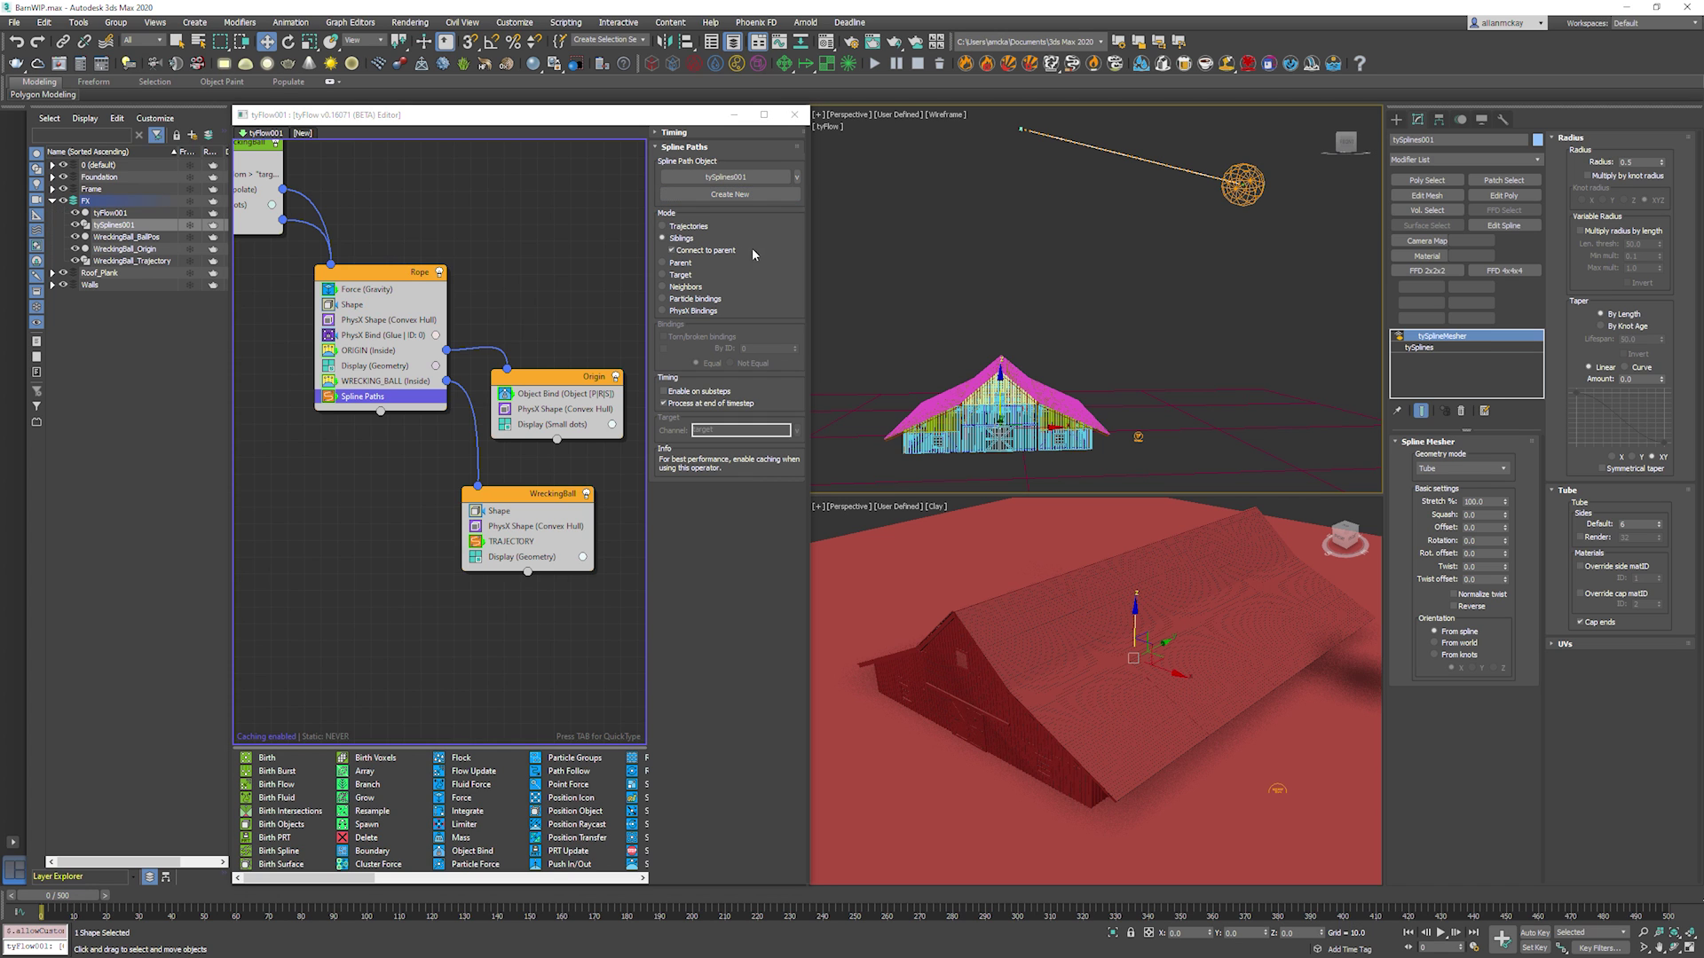
double_click(1437, 142)
text(ROPE_S)
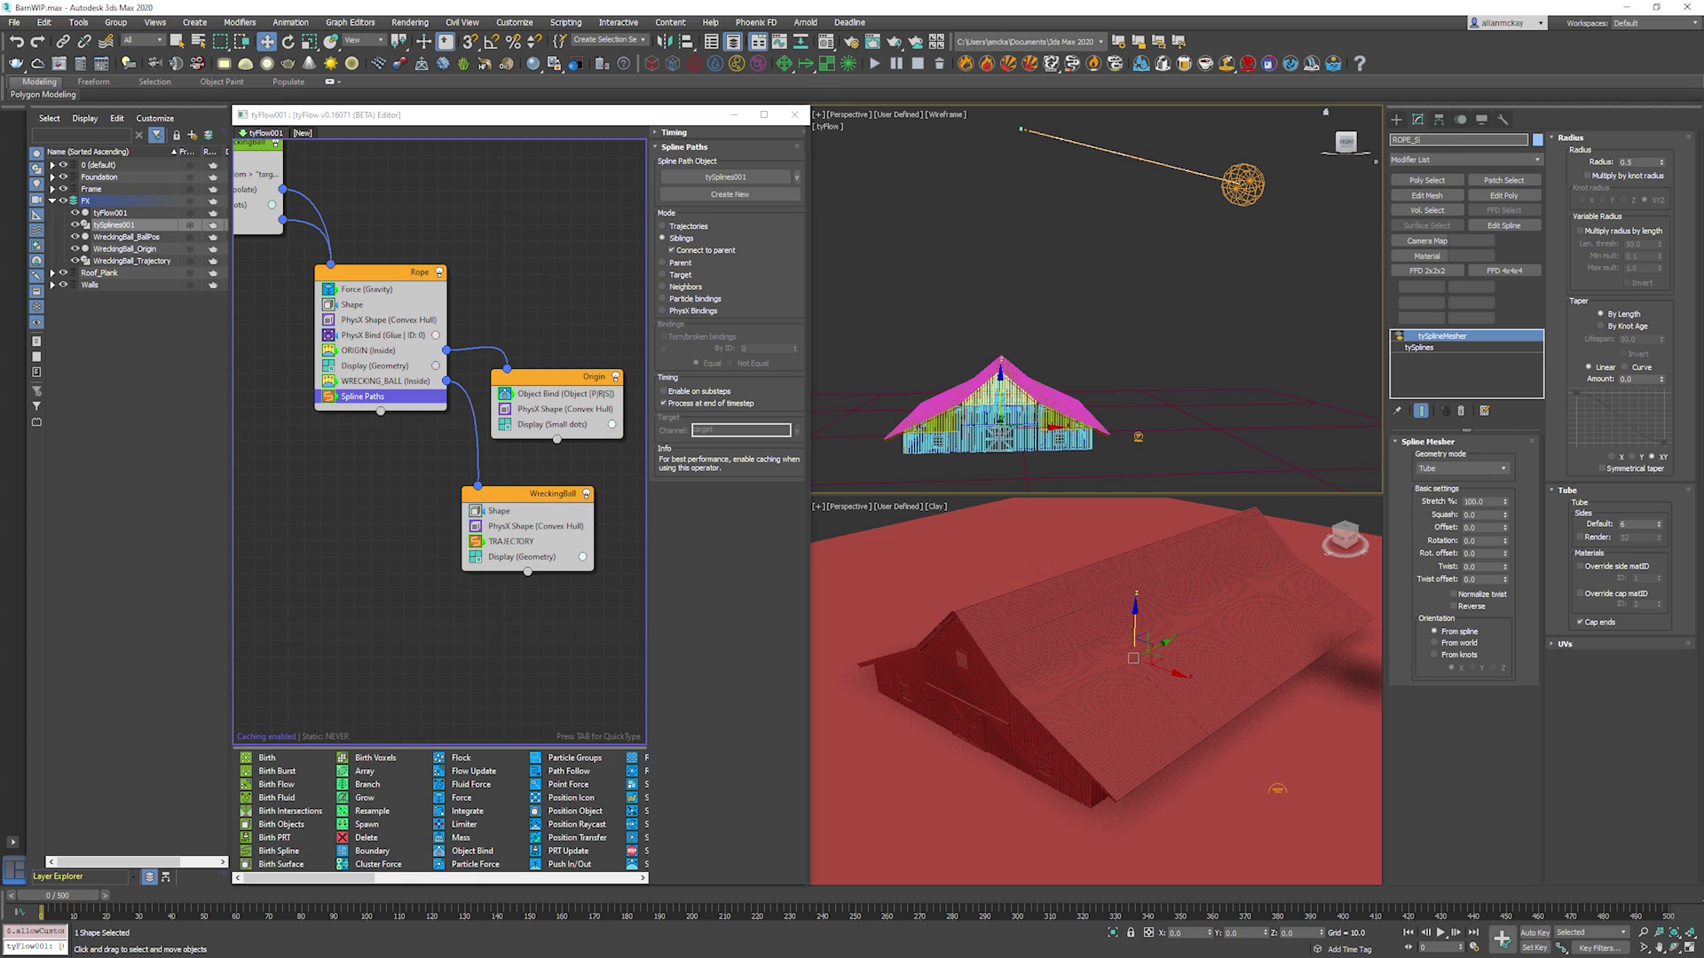
key(Return)
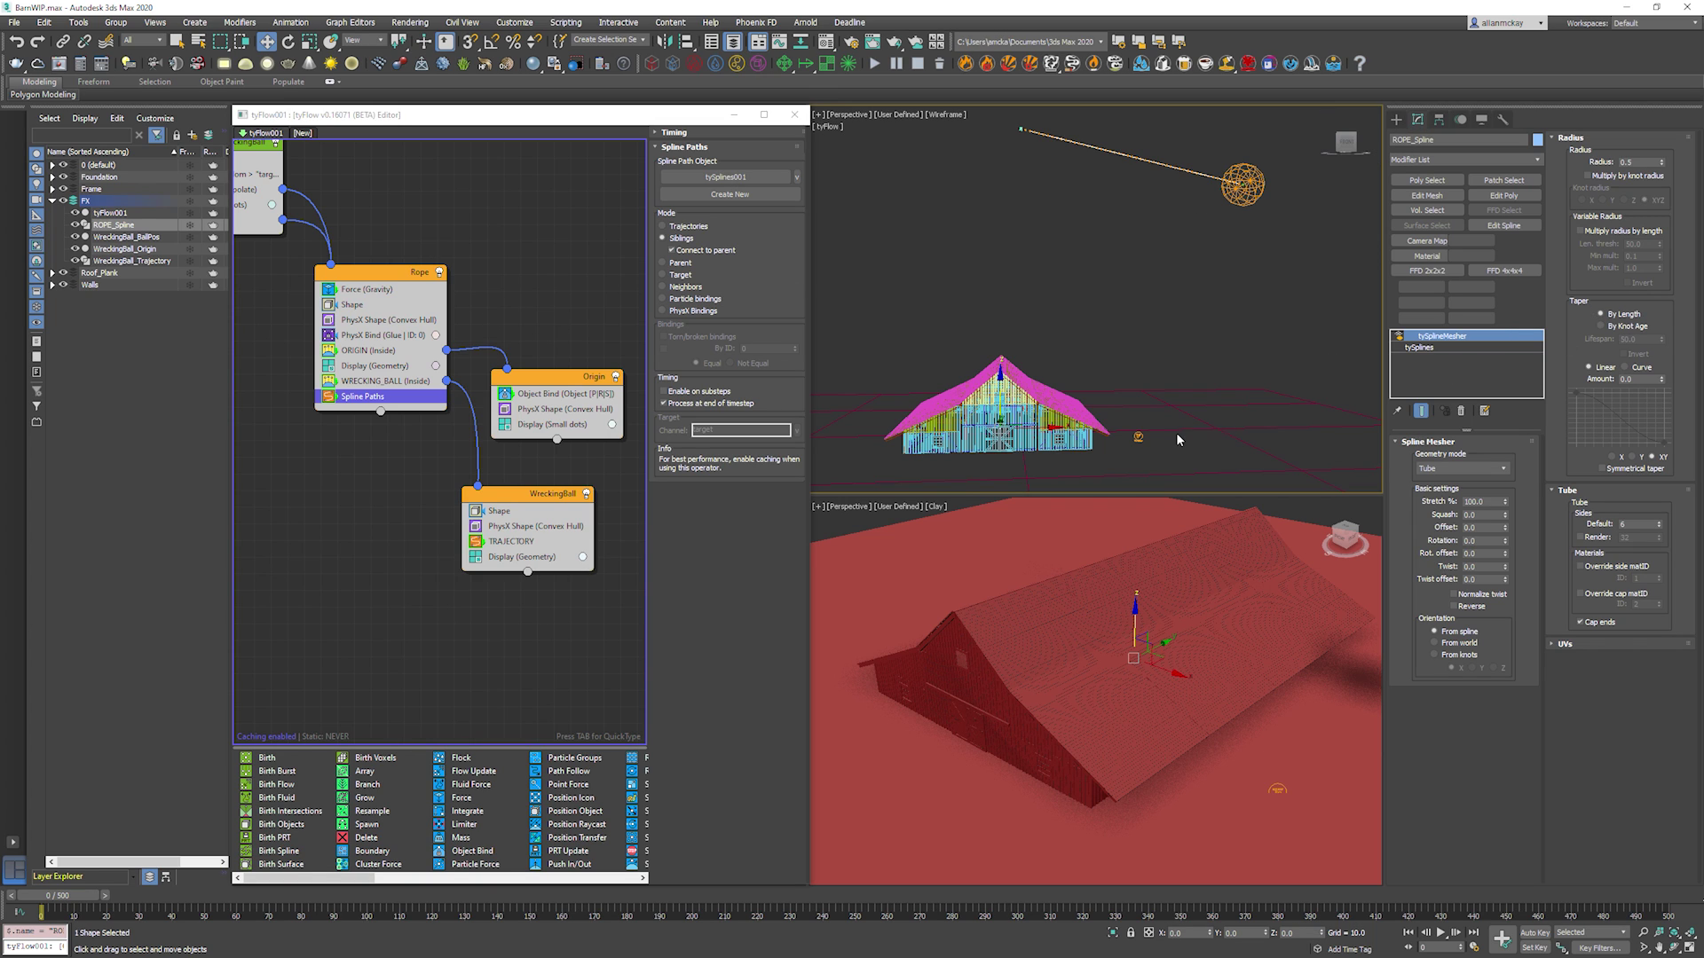
Disable the Rope event's Display (Geometry) operator and play the swing to check the rope spline on its own.
scroll(1094, 346, up, 5)
key(/)
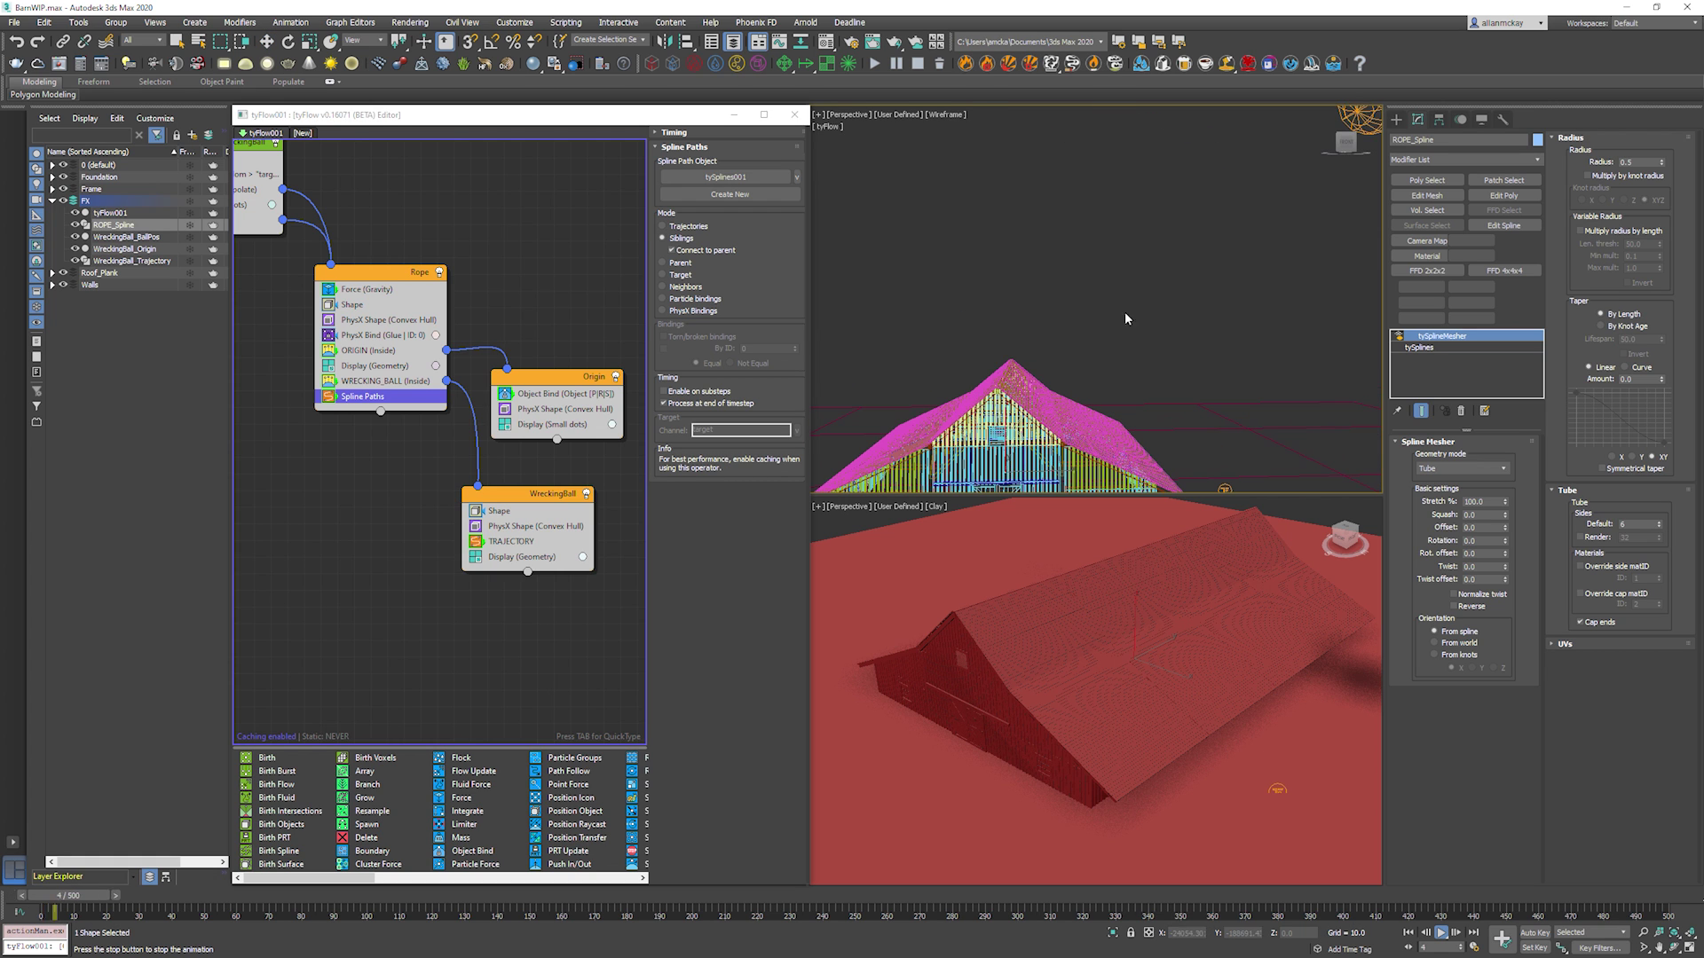
key(w)
key(/)
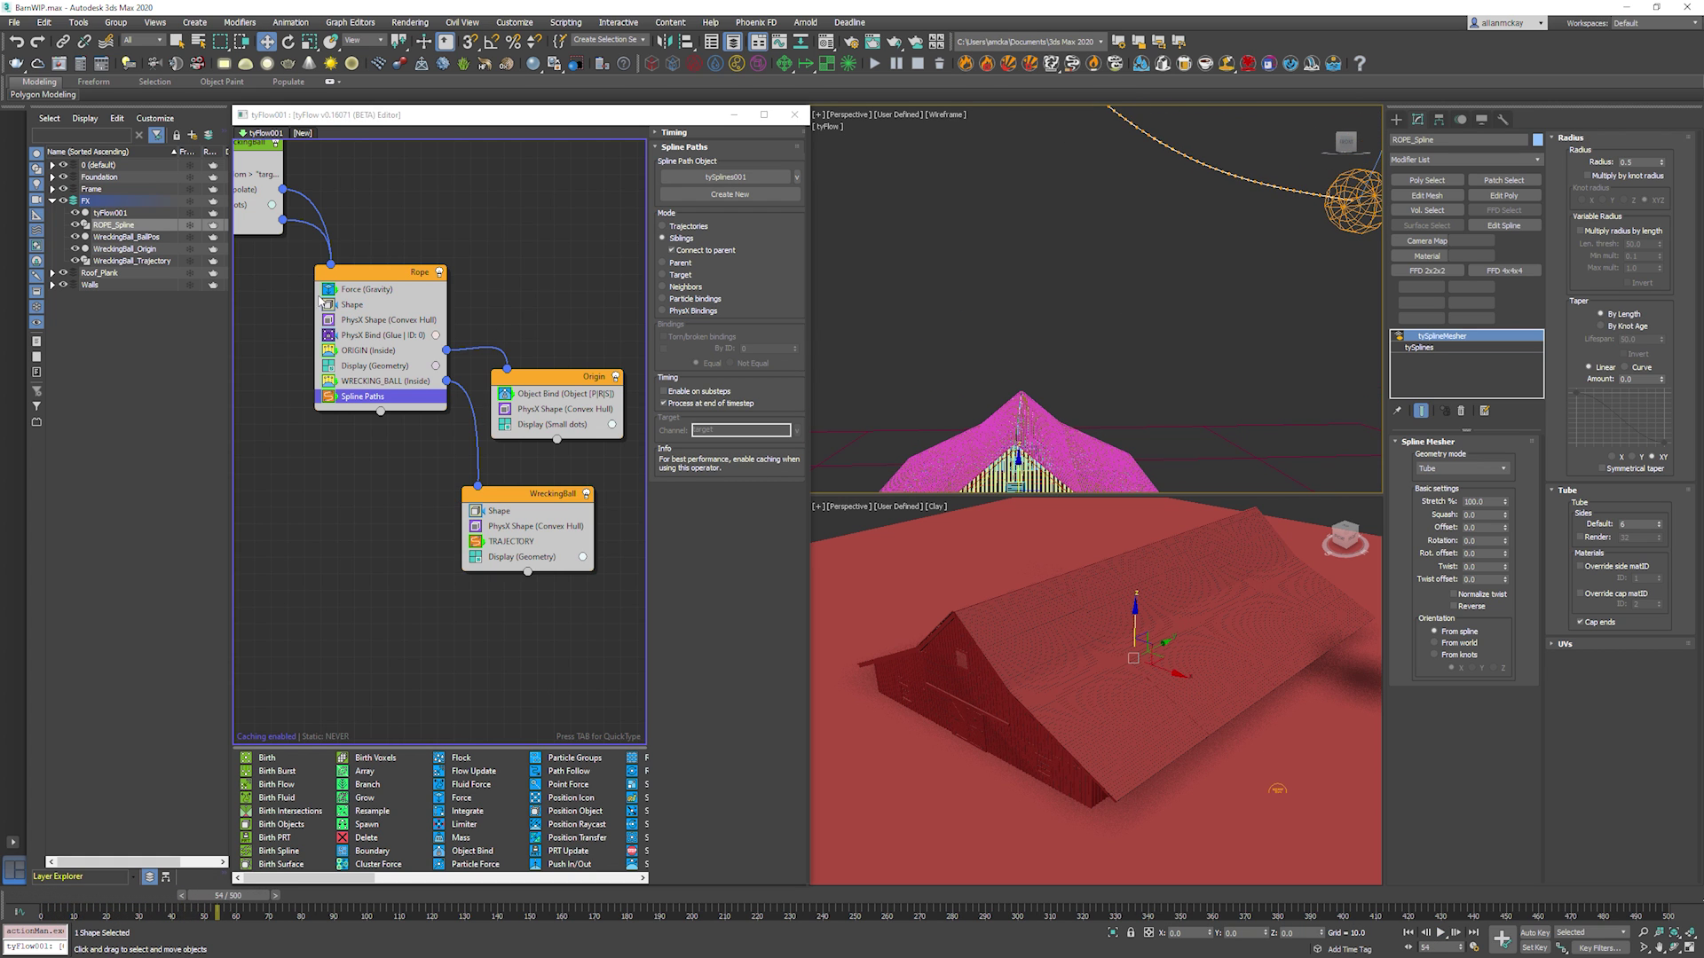
click(329, 366)
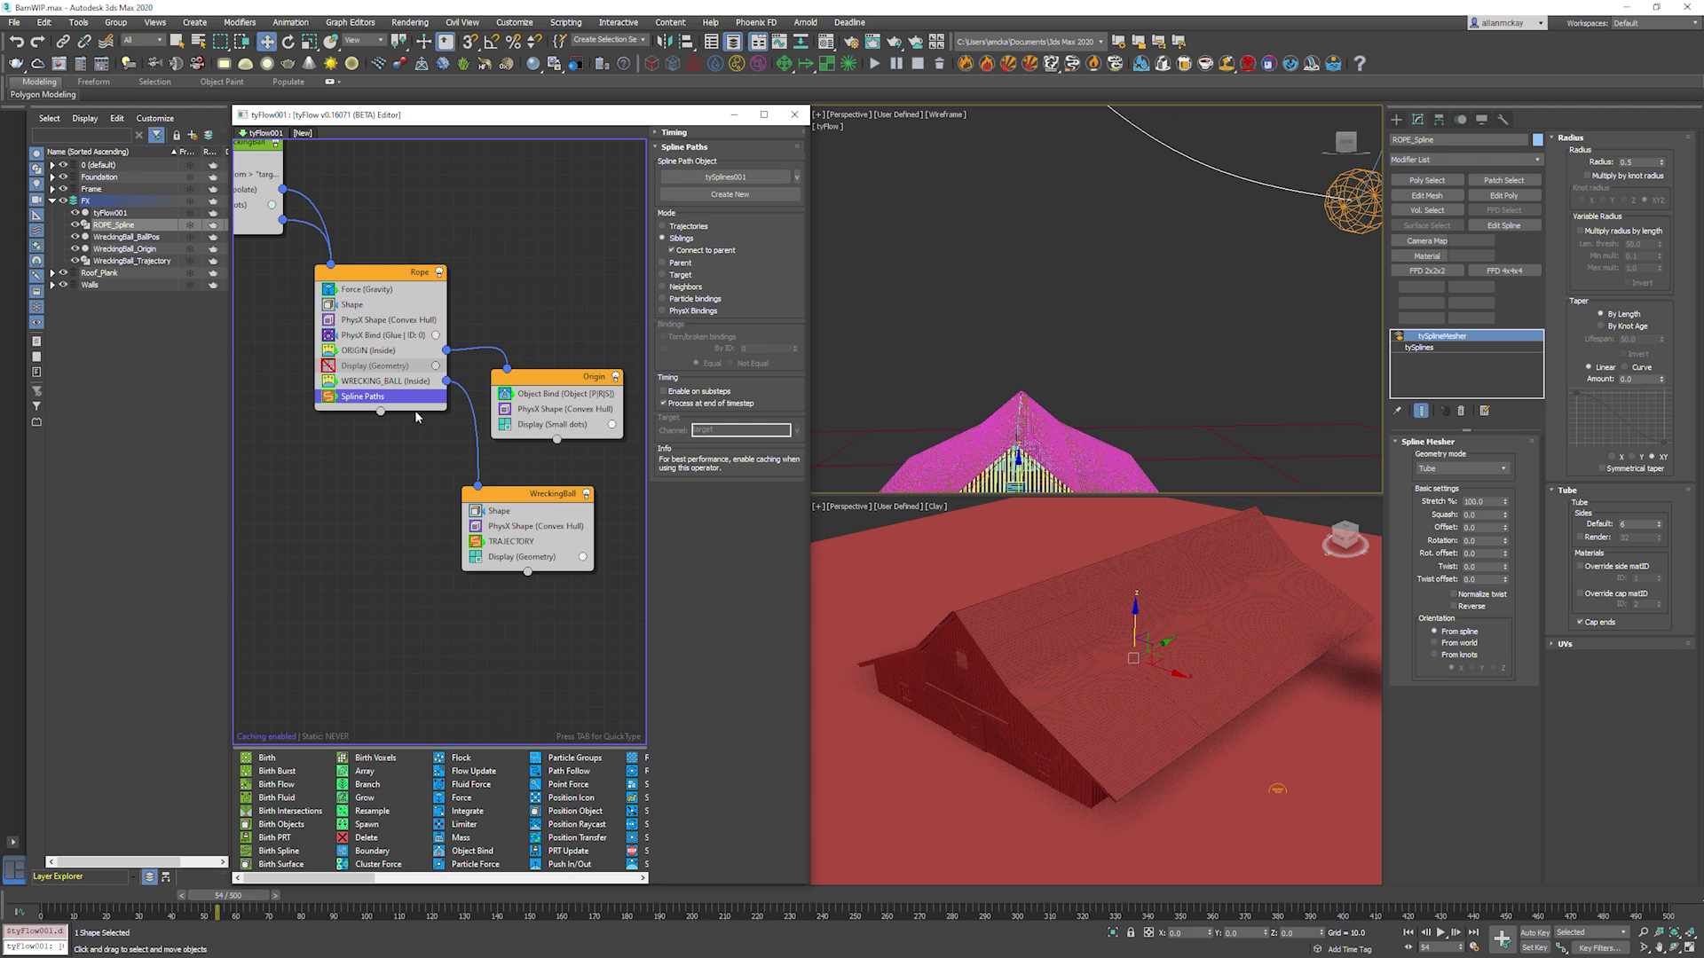
click(332, 367)
click(330, 366)
key(/)
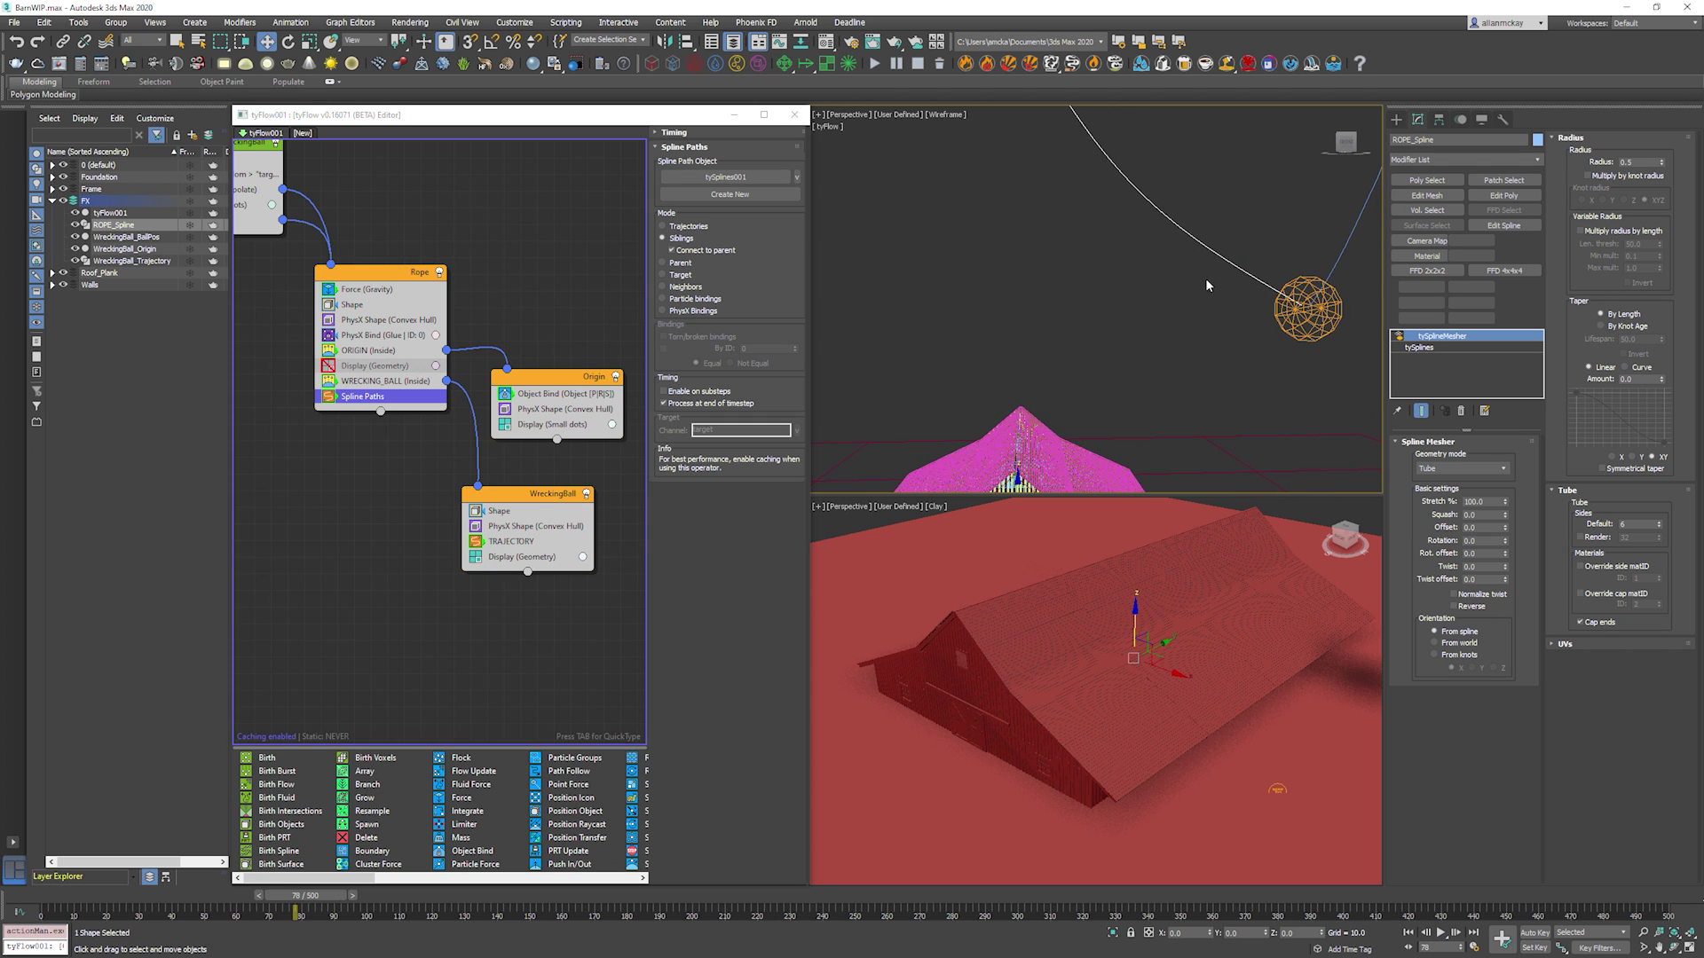
Enable ROPE_Spline's tySplineMesher modifier with Multiply by knot radius, and adjust the tube radius in the shaded view.
click(1398, 337)
click(1614, 178)
middle_drag(1118, 286, 1088, 310)
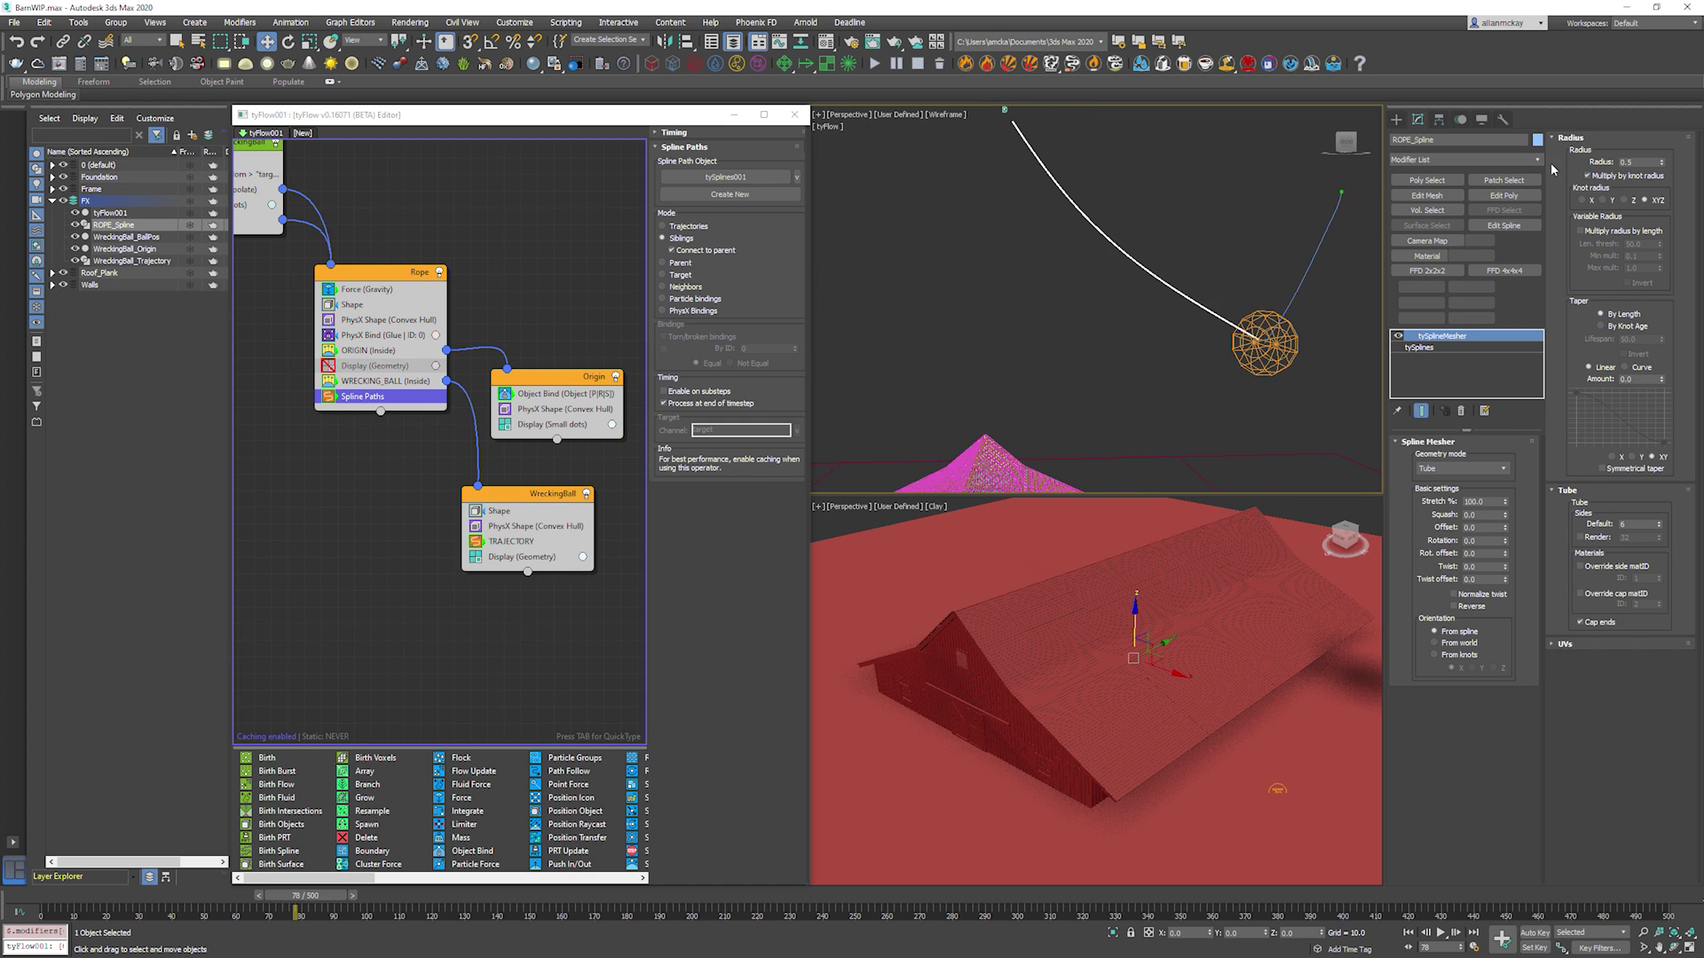
mouse_move(1128, 252)
middle_down()
mouse_move(1103, 263)
mouse_move(1133, 248)
mouse_move(1139, 206)
mouse_move(1159, 216)
middle_up()
key(F3)
key(w)
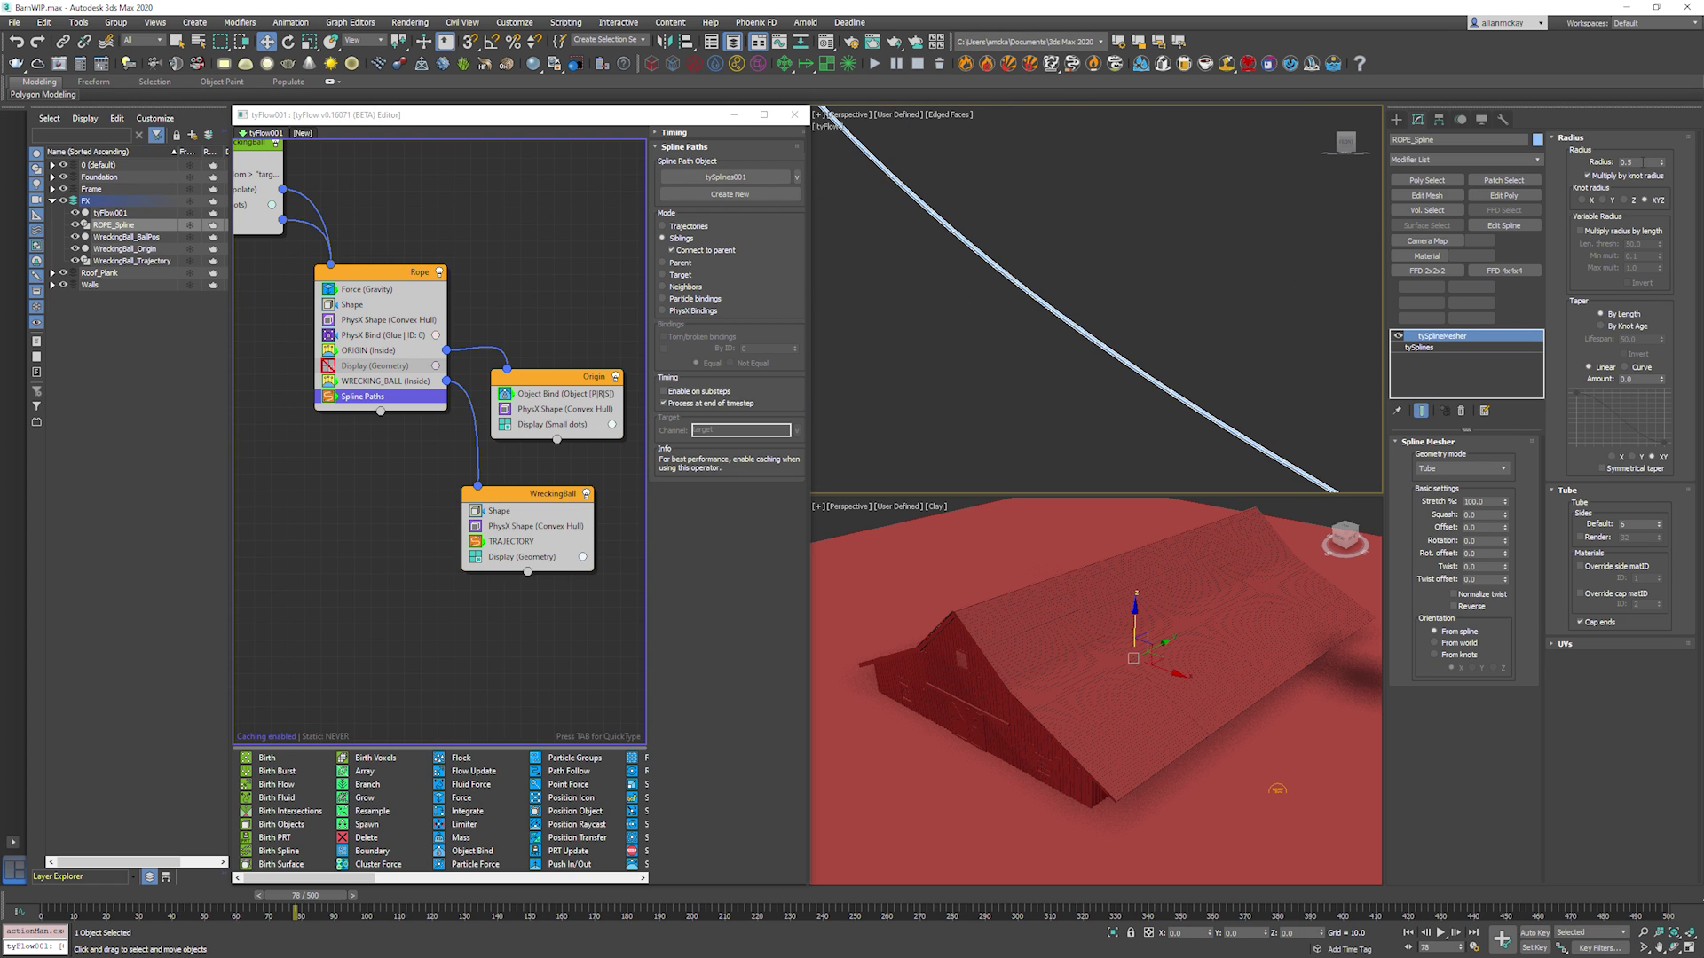
mouse_move(1662, 167)
mouse_down()
mouse_move(1663, 120)
mouse_move(1662, 167)
mouse_up()
Play the simulation to examine the meshed rope as the ball swings over the barn.
click(1186, 322)
key(/)
scroll(1186, 325, down, 4)
scroll(1168, 330, up, 3)
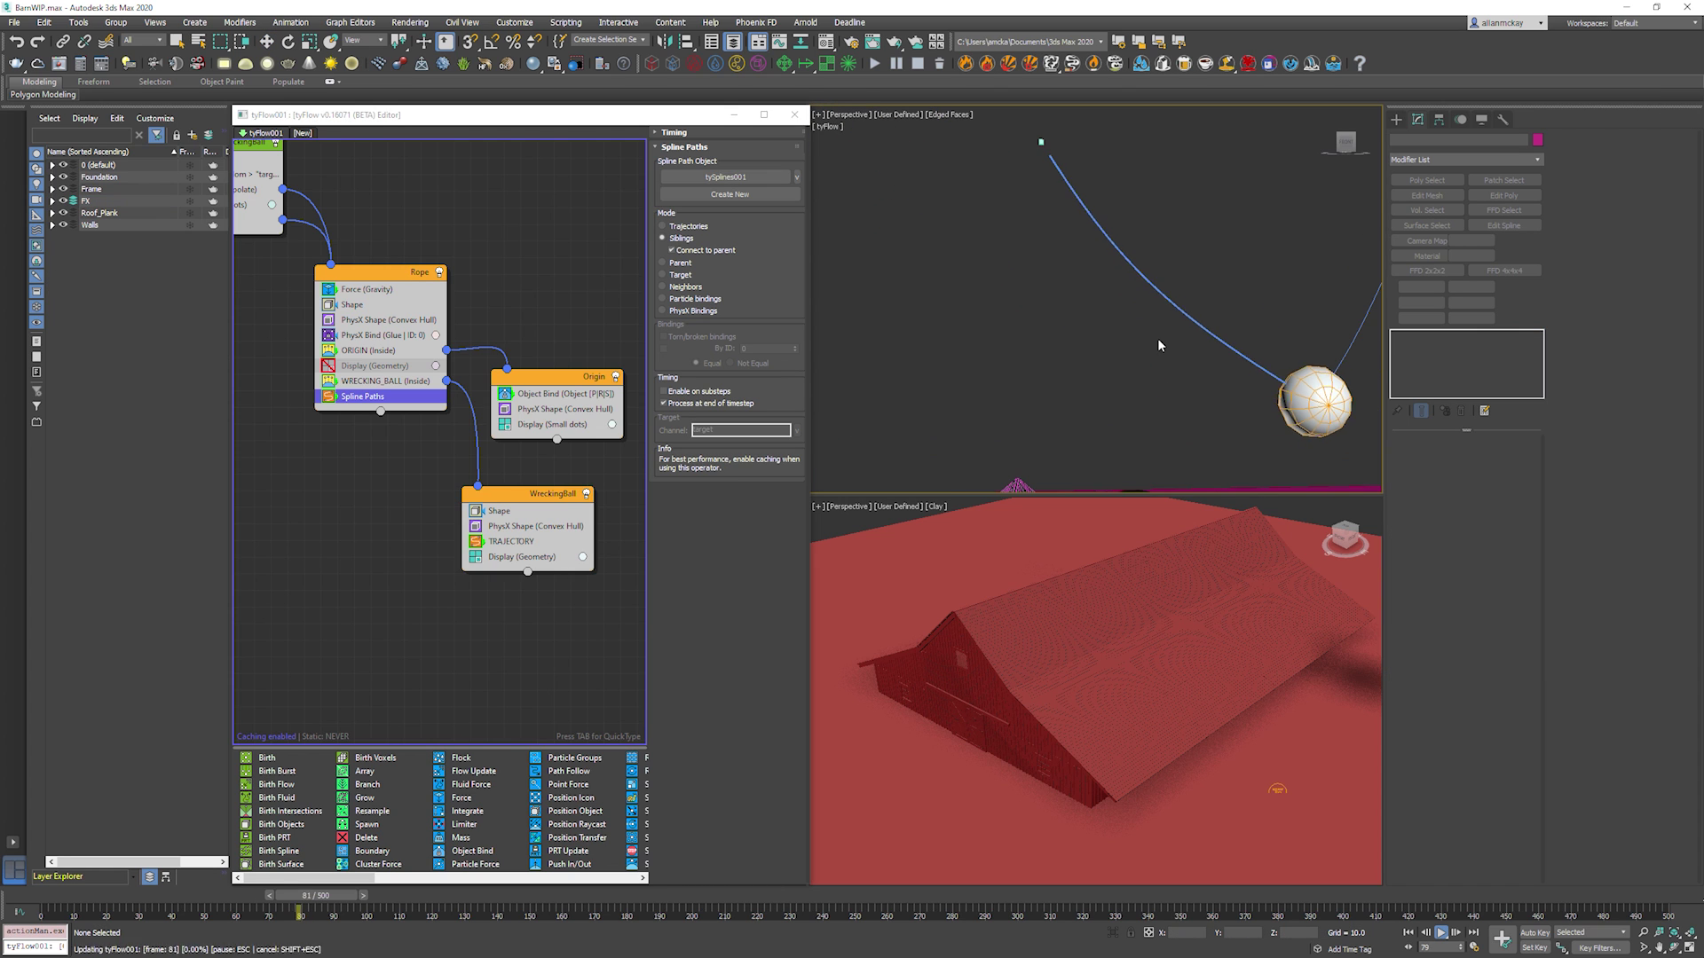
middle_drag(1157, 337, 1143, 264)
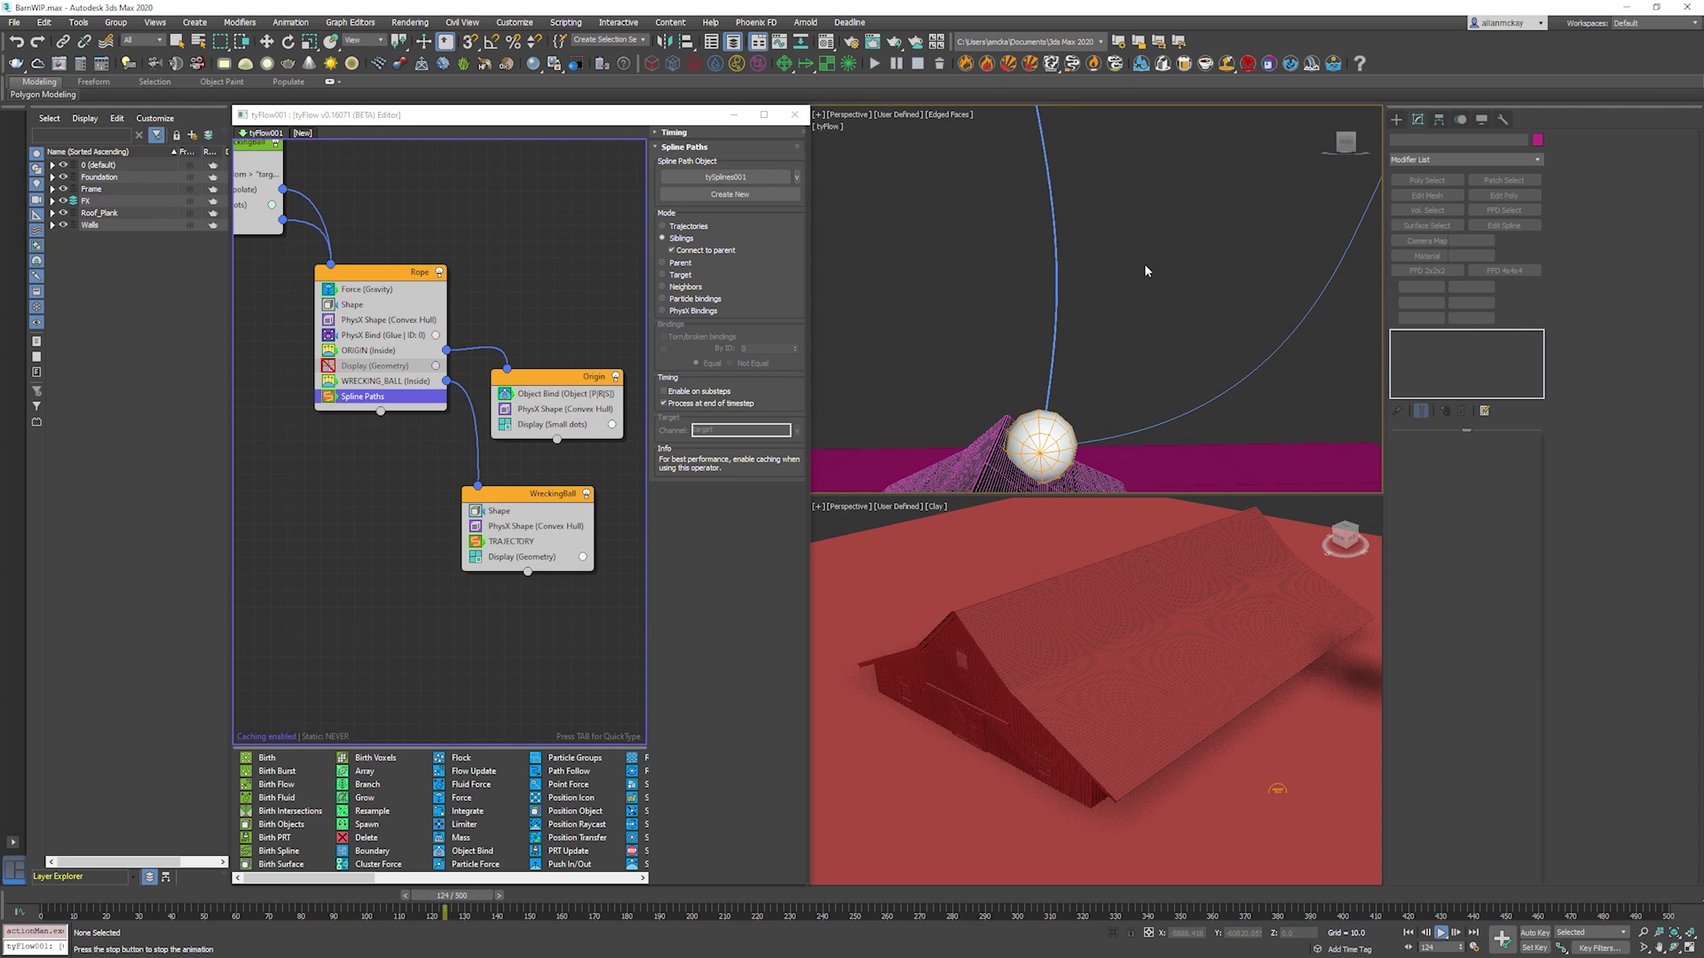
key(/)
Set the upper viewport's shading to Clay and replay the swing from the first frame.
key(w)
click(946, 114)
click(1020, 193)
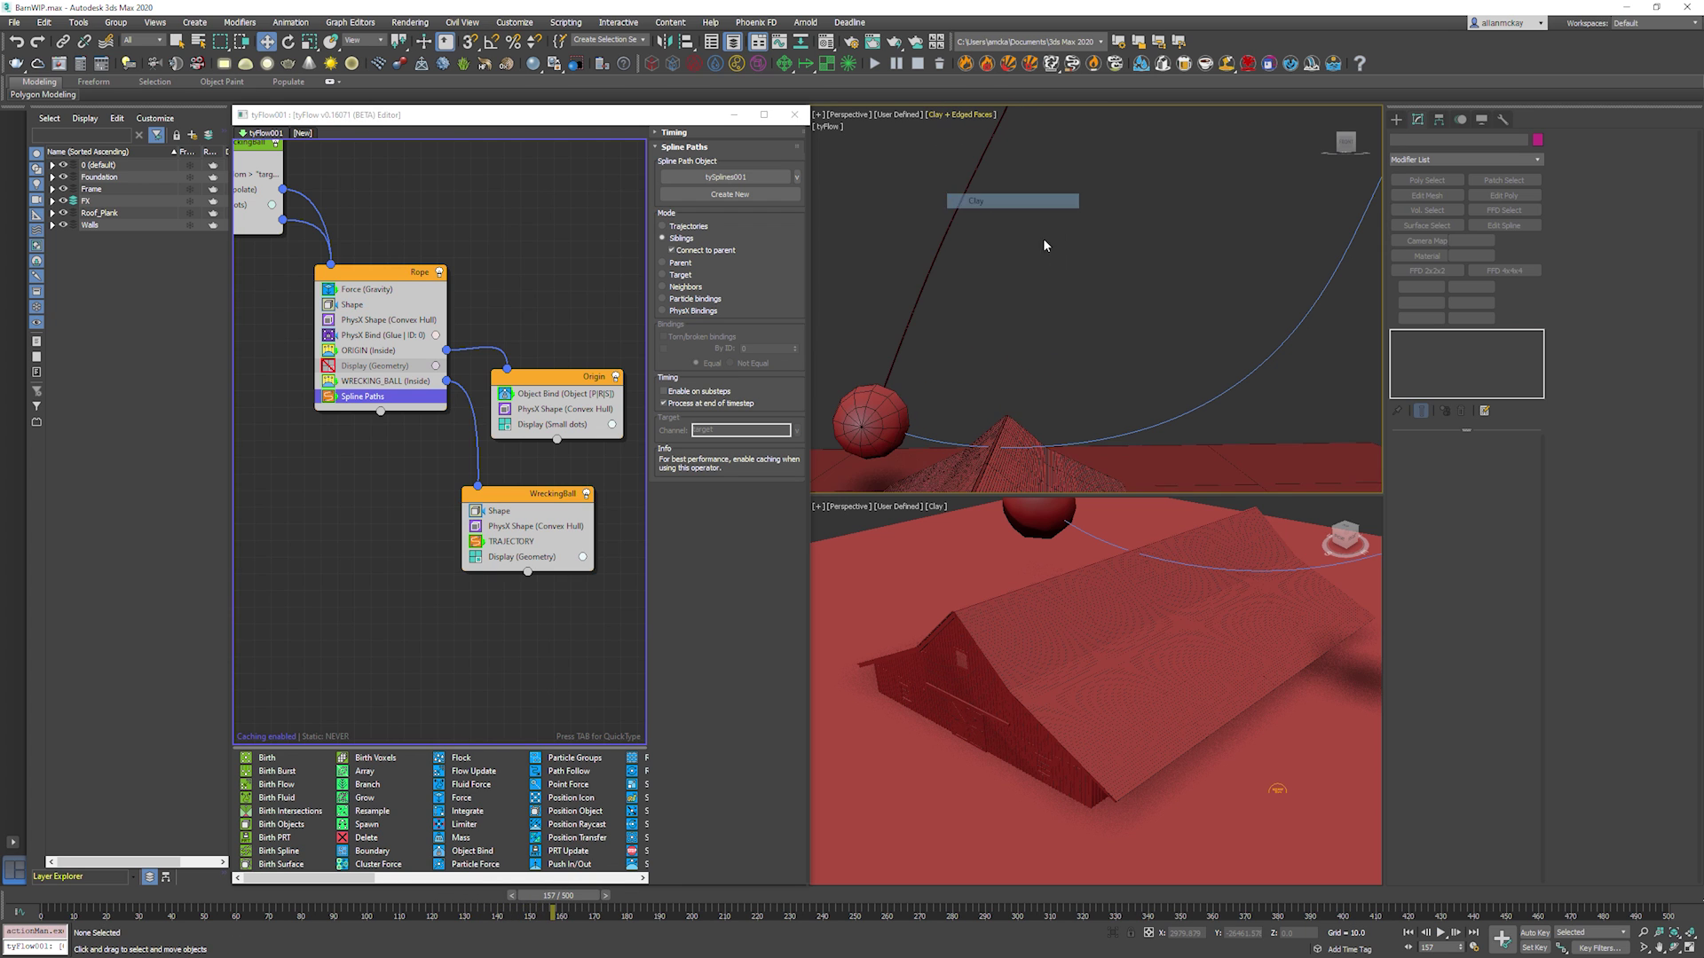
scroll(1048, 232, up, 2)
alt+middle_drag(1069, 251, 1051, 221)
key(Home)
key(/)
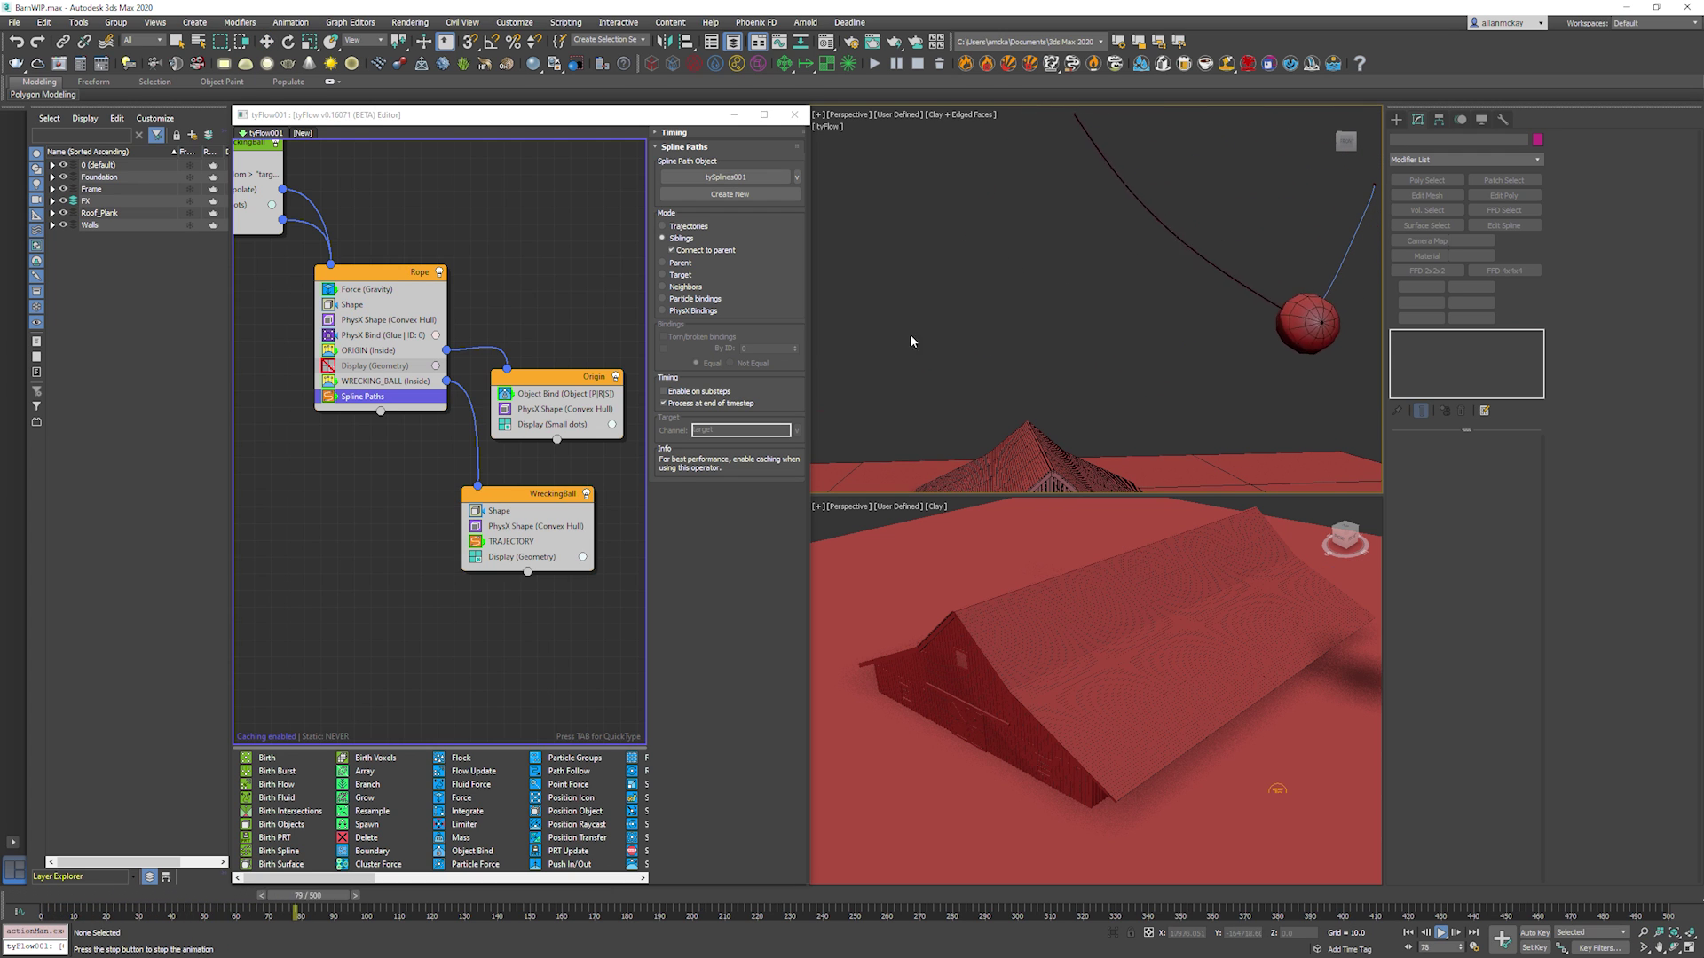
Return to the first frame and create a Point helper near the wrecking ball in the front view.
key(Home)
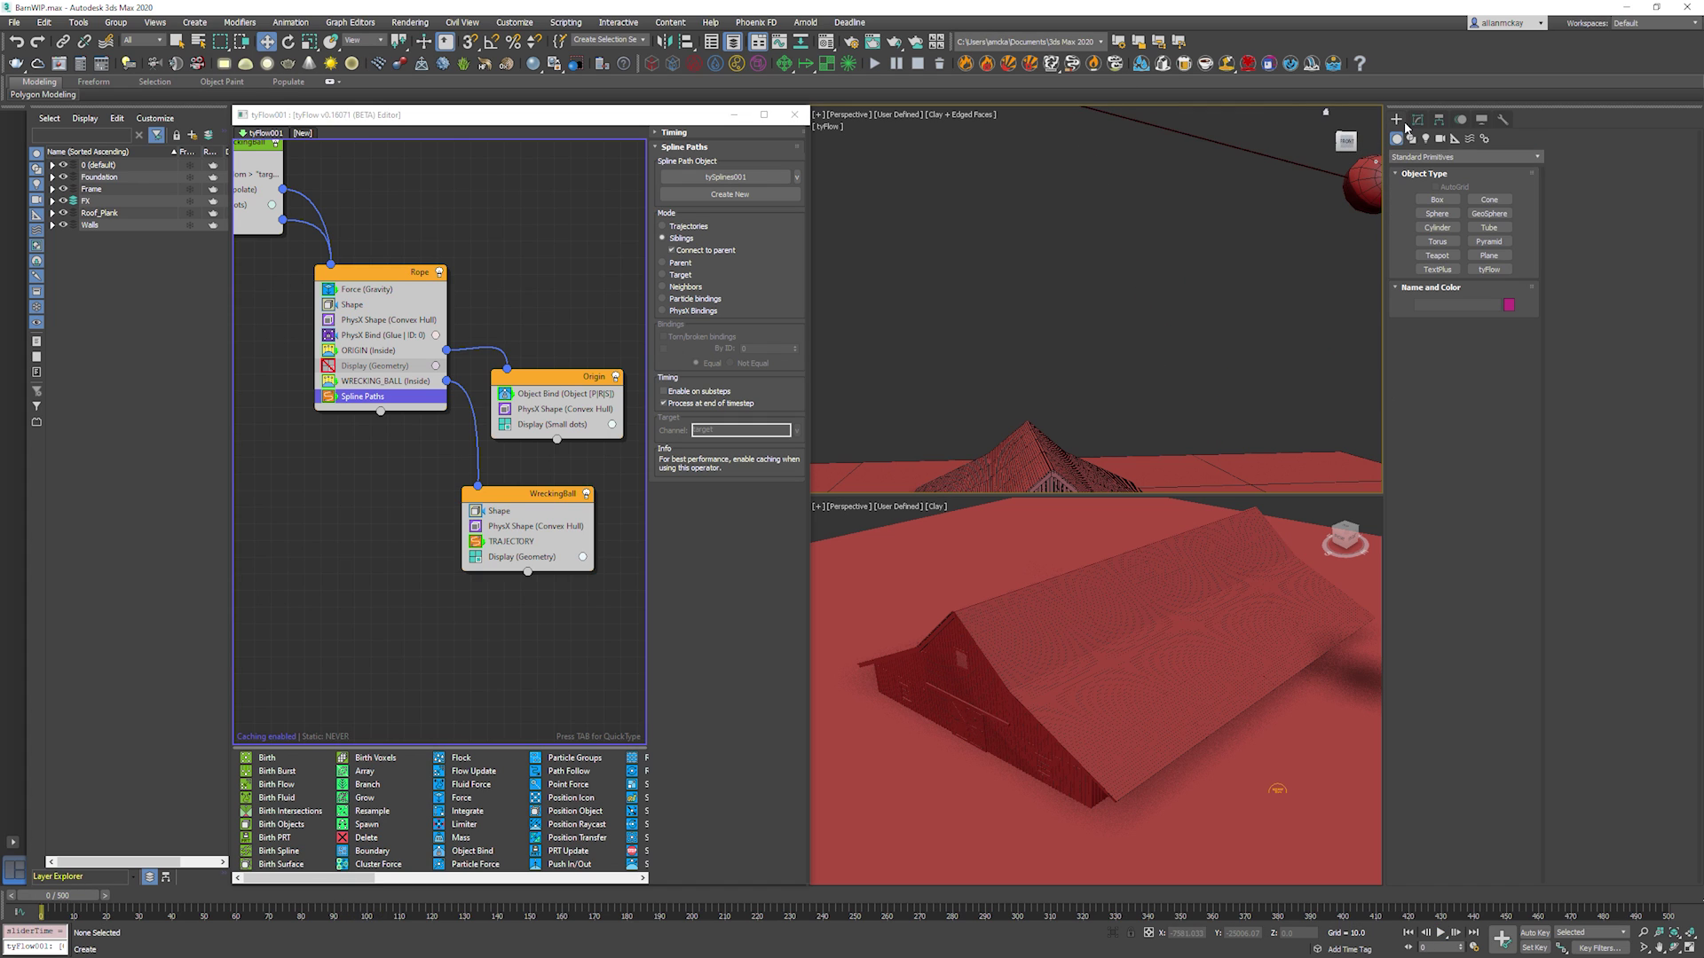
key(f)
key(z)
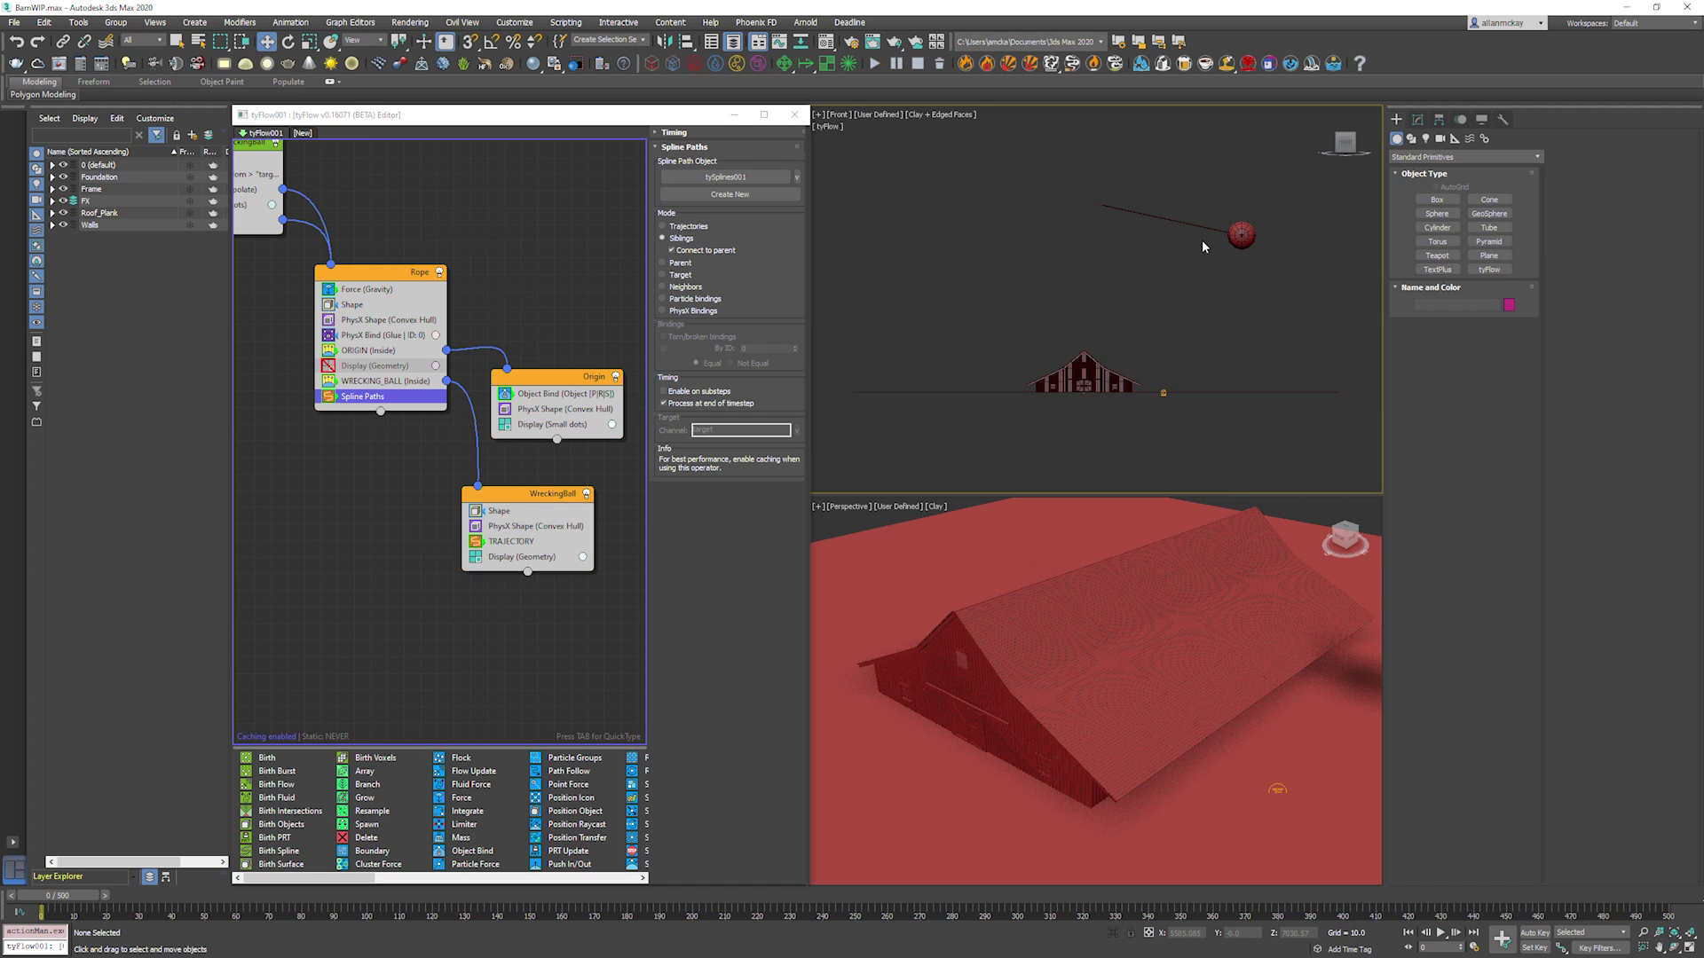
key(ctrl+w)
drag(1066, 193, 1285, 255)
right_click(1296, 262)
click(1455, 139)
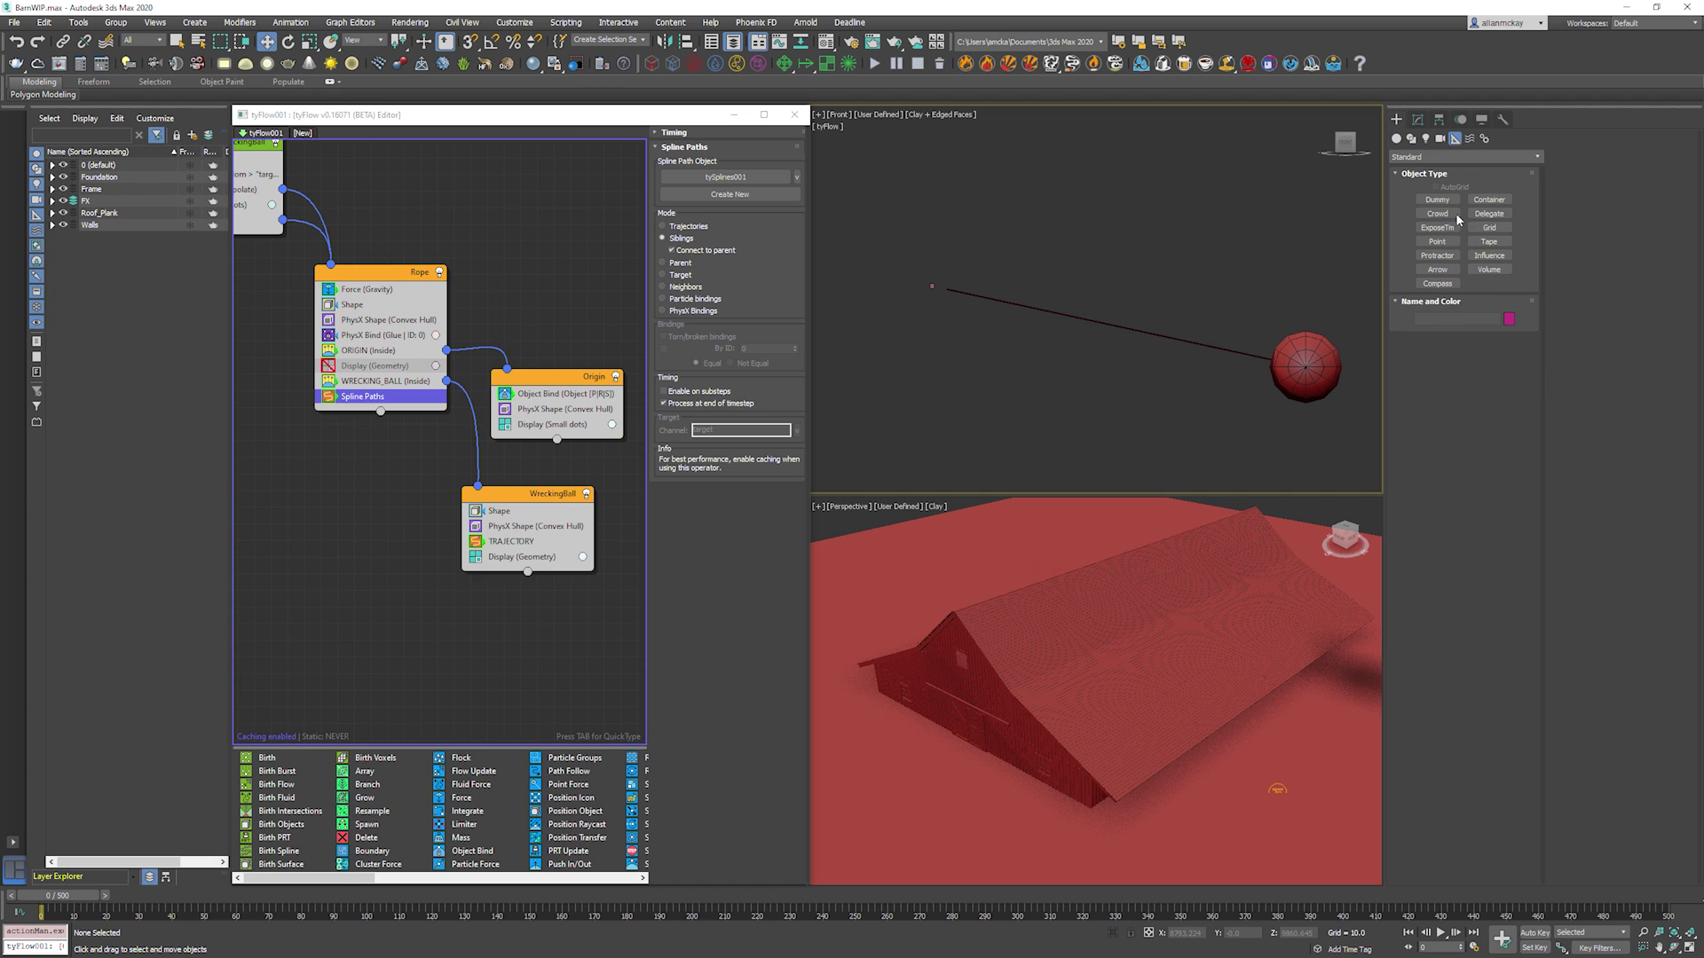
click(1439, 243)
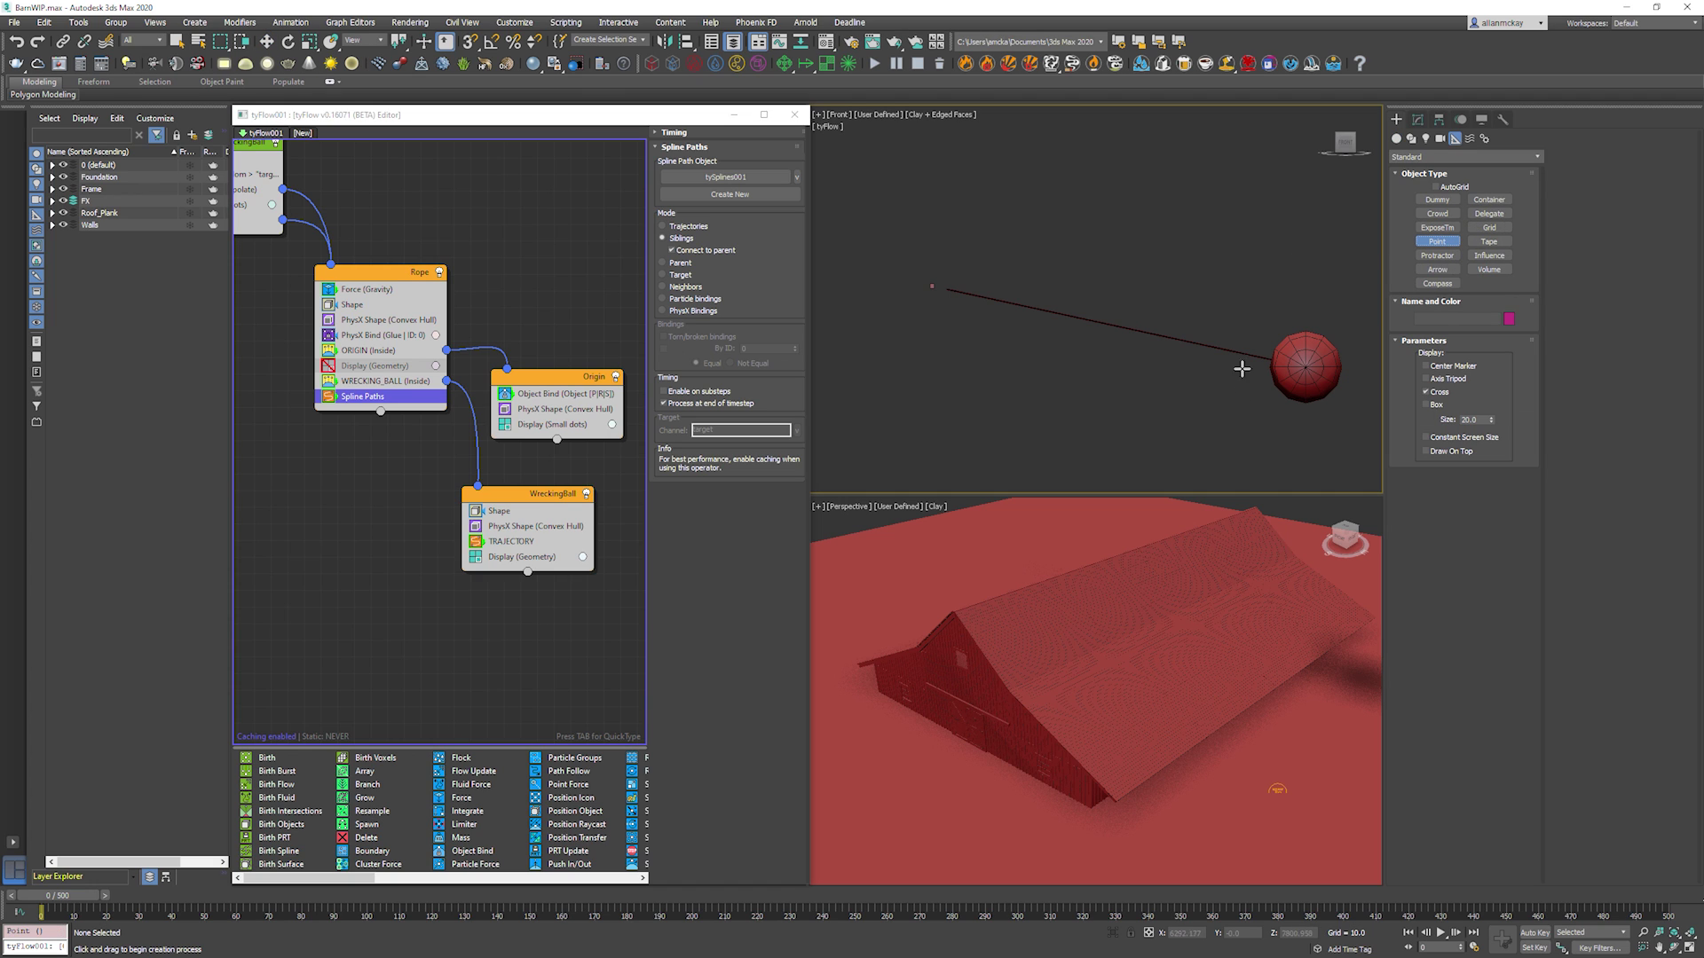
click(1306, 367)
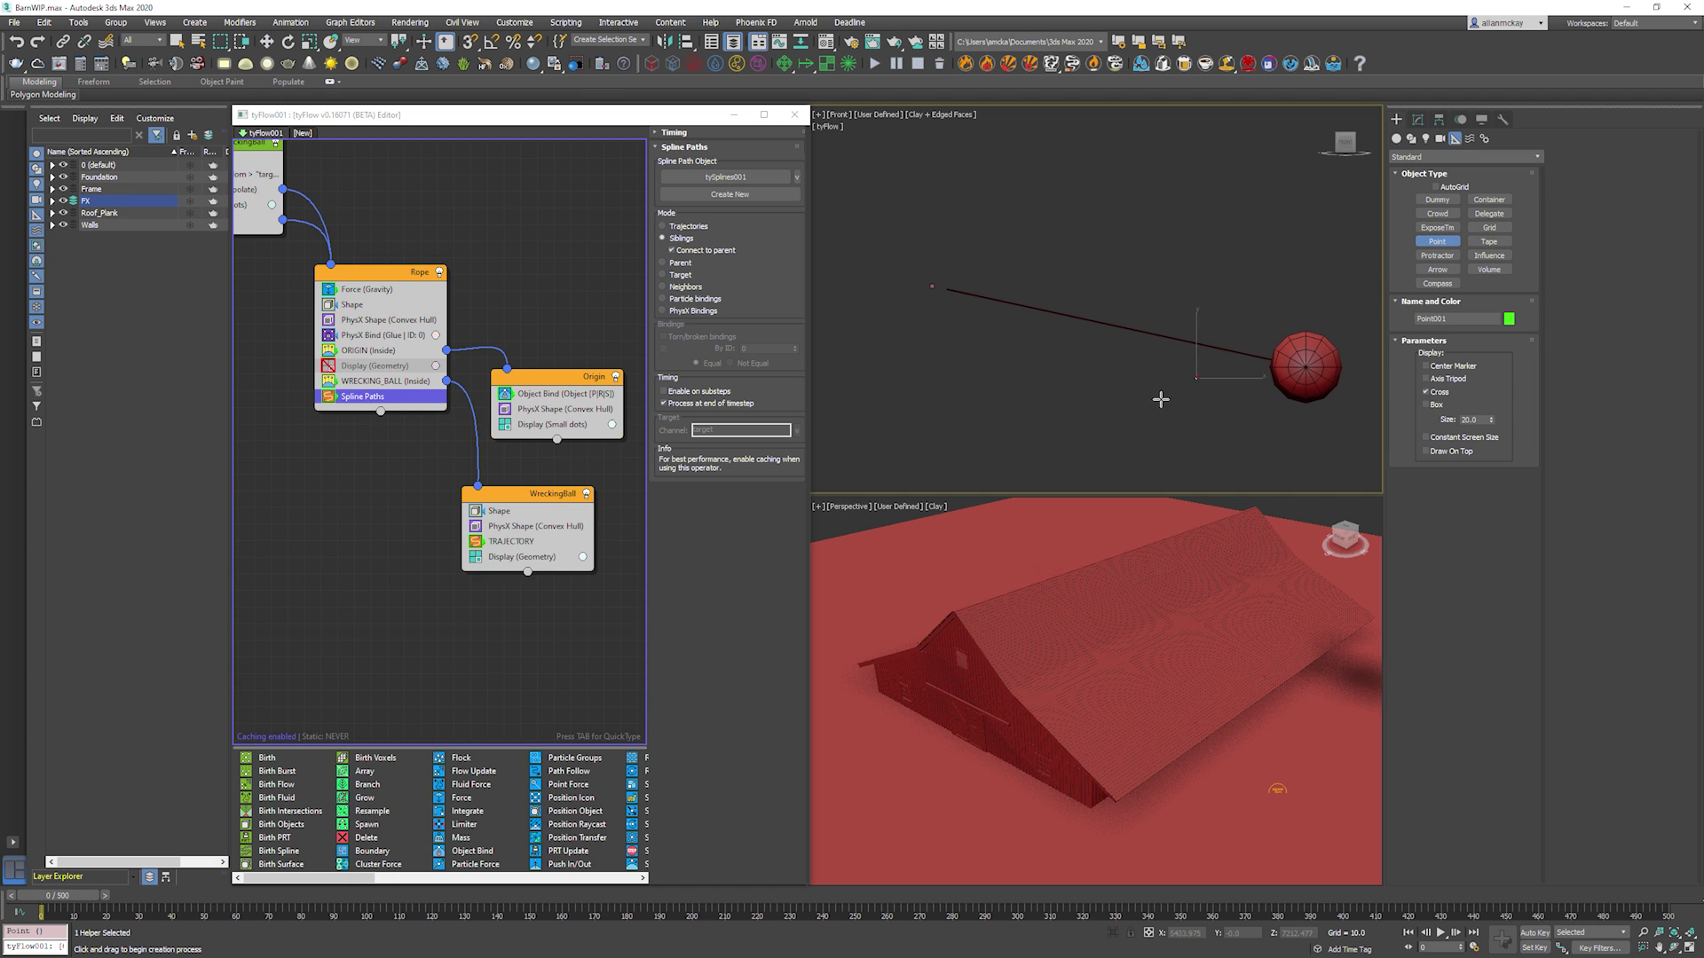
Set the Point helper's size to 1000 with Box display enabled, and clone it beside the original.
double_click(1471, 420)
key(Return)
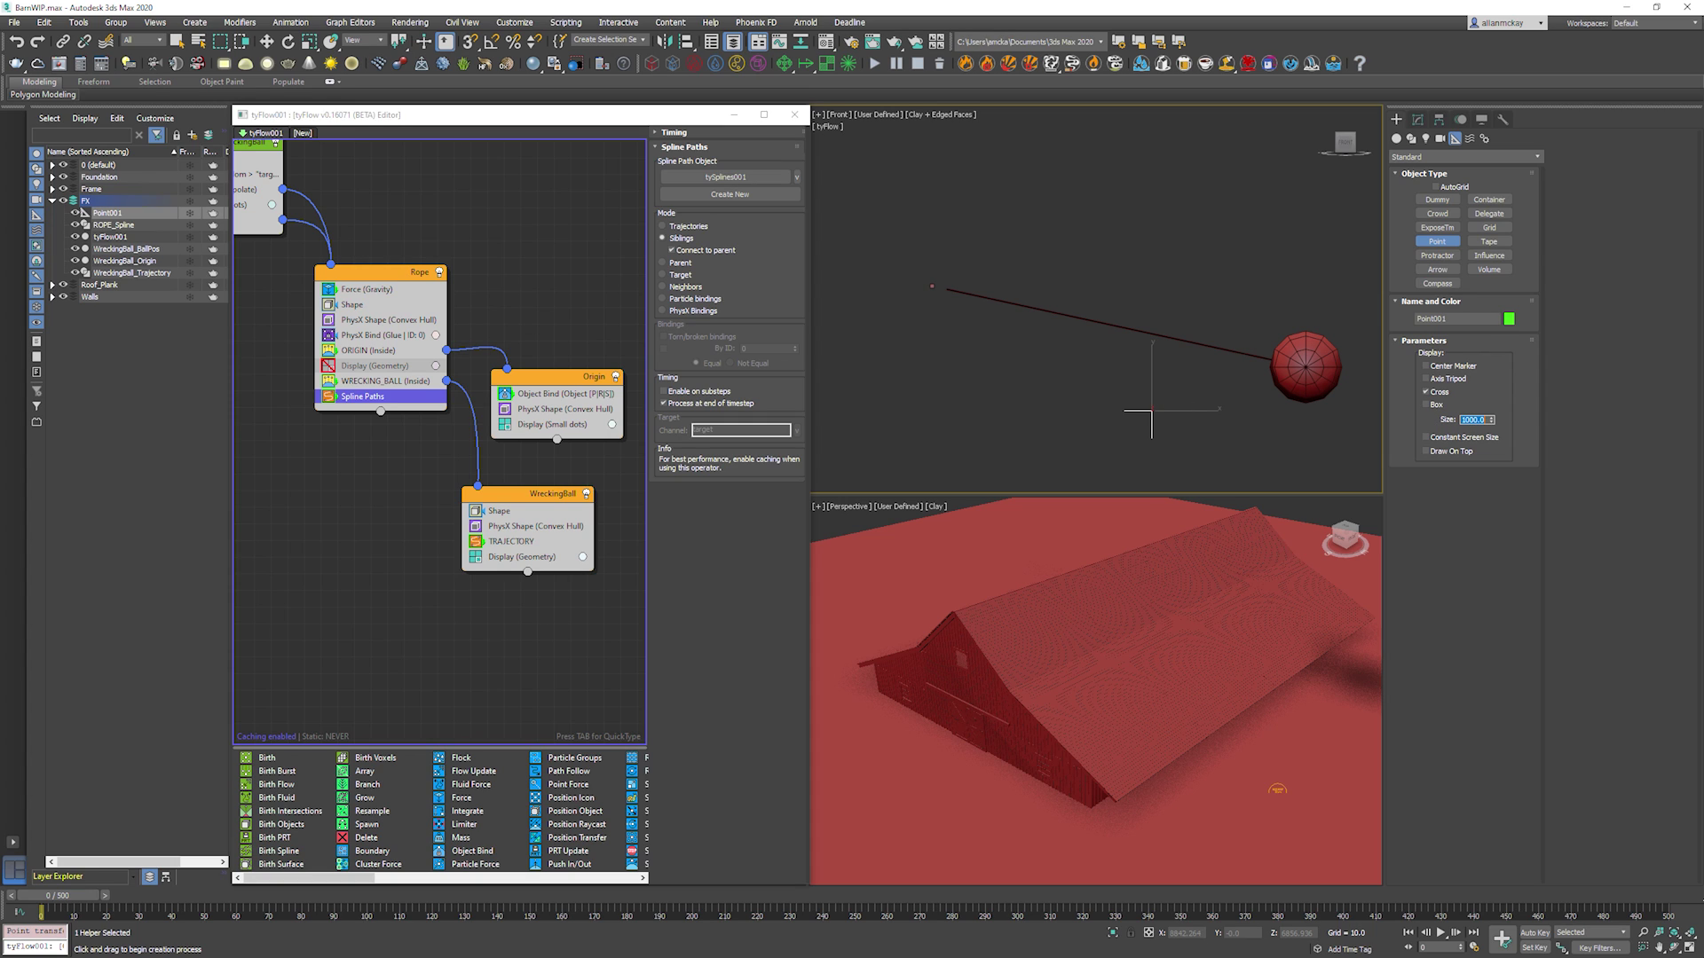
click(1427, 404)
key(w)
shift+drag(1165, 388, 1105, 370)
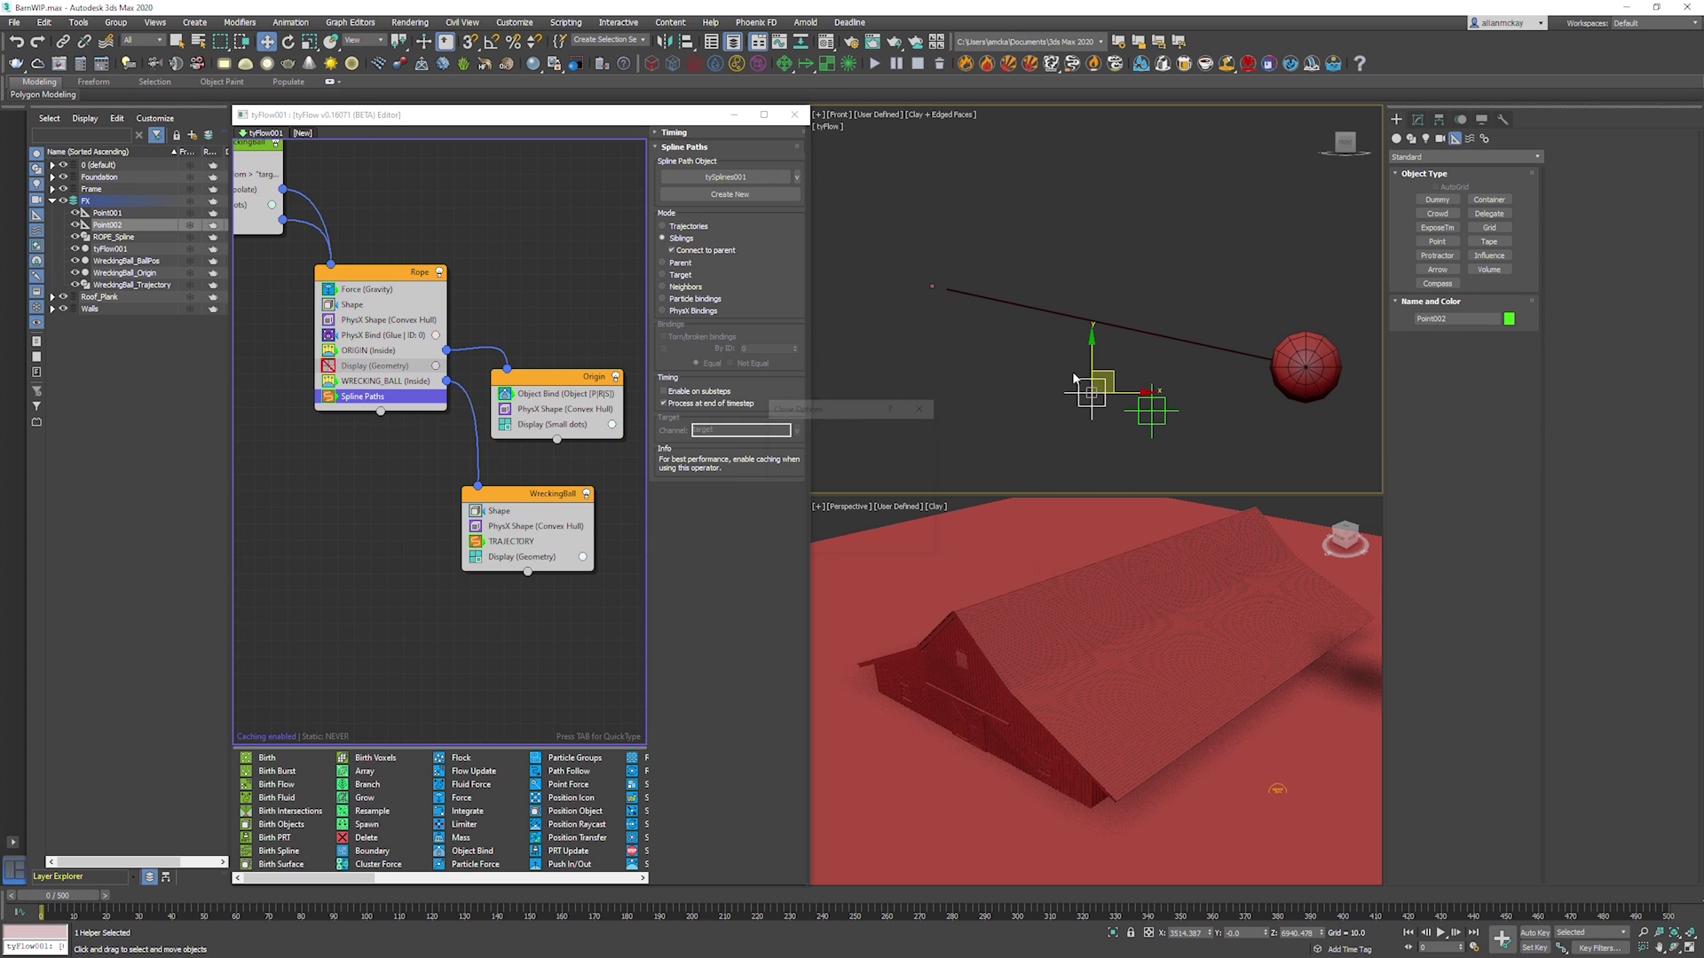
Rename the cloned helper WreckingBall_RIG and the original helper WreckingBall_POS.
click(1089, 404)
click(1090, 401)
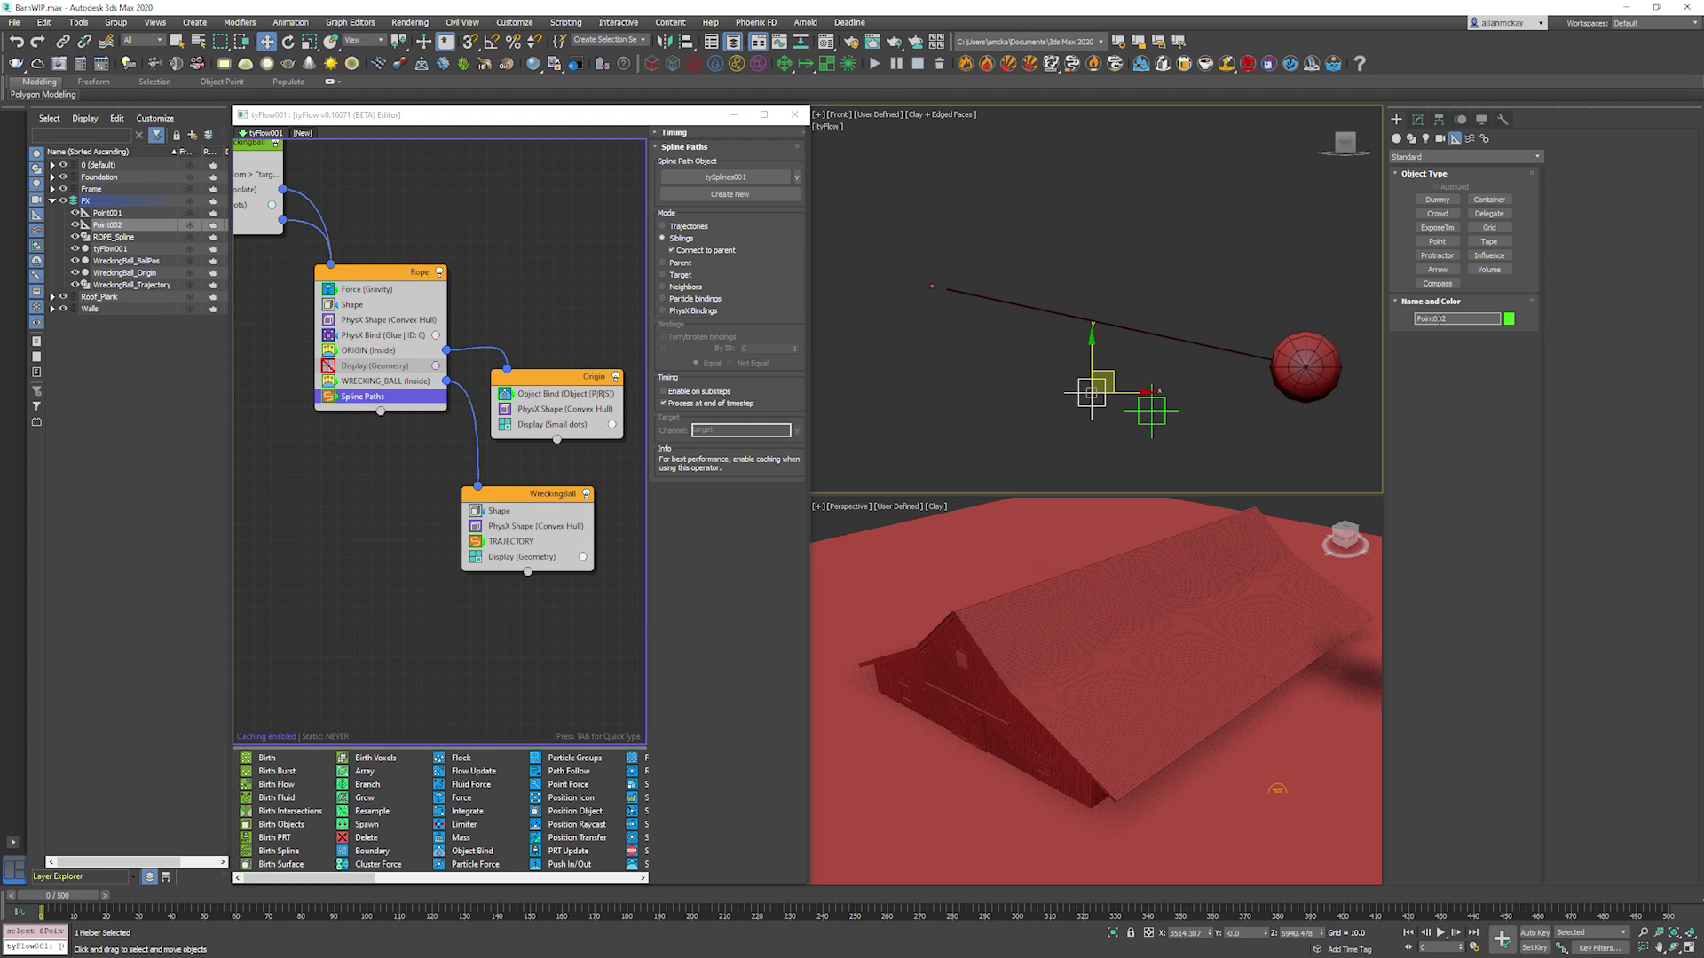
text(WreckingBall_POS)
key(Return)
click(1151, 410)
click(1443, 320)
text(W)
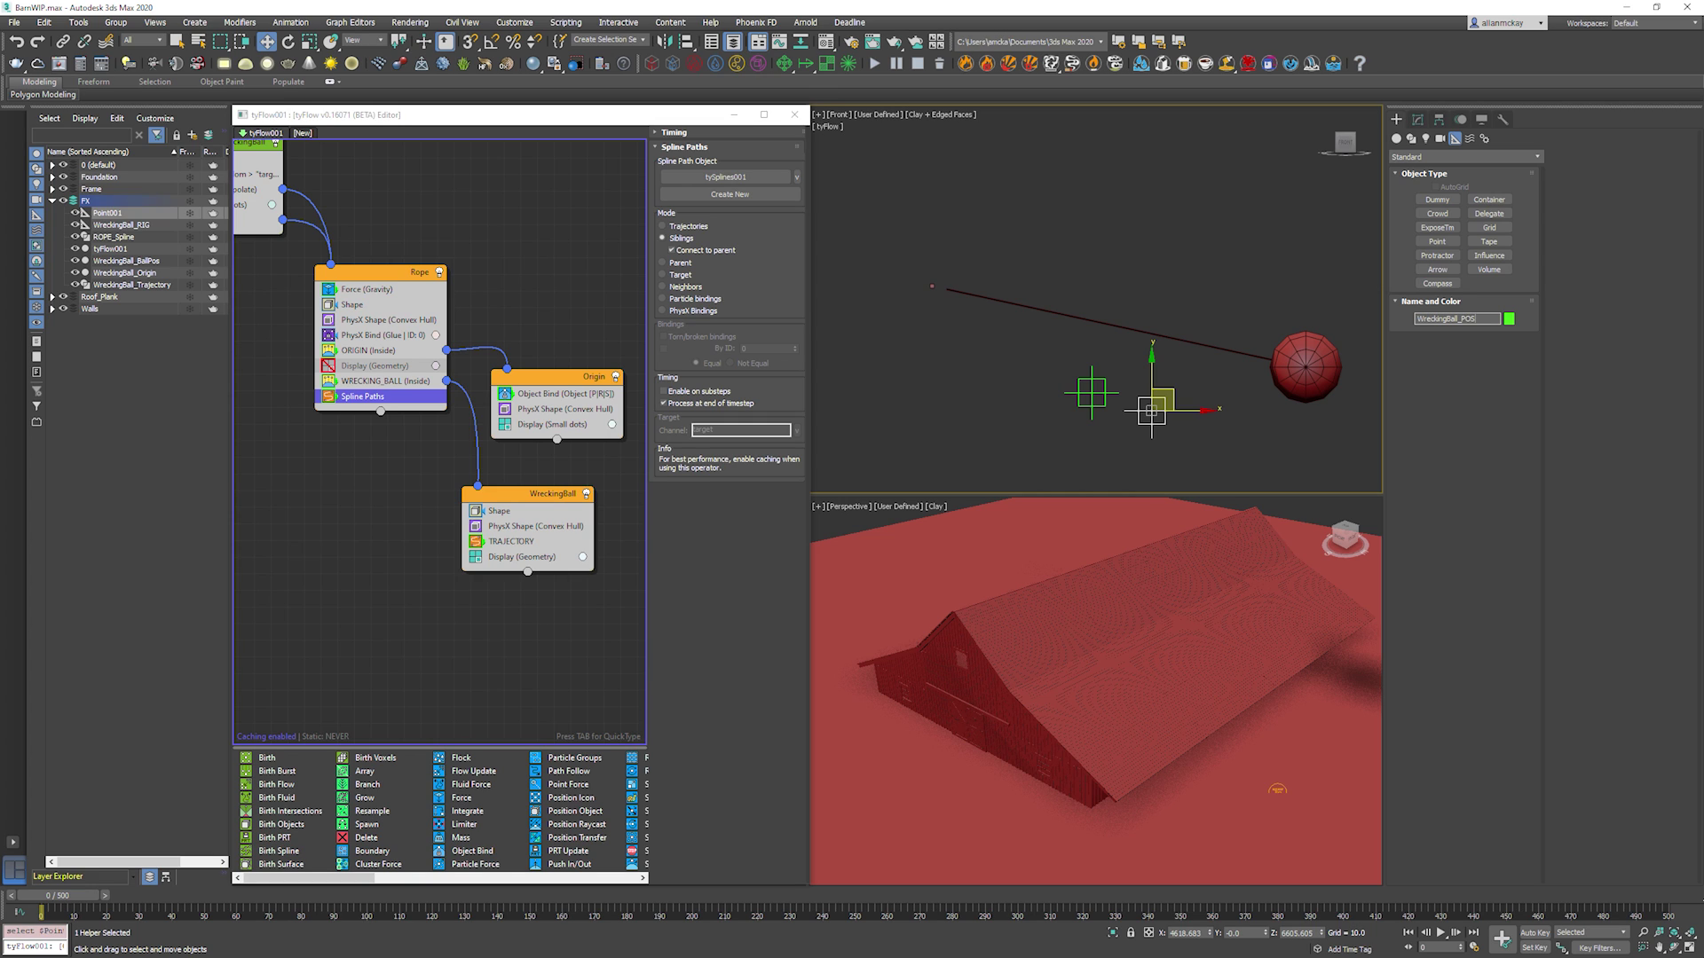
key(Return)
Show the front view in wireframe and quick-align WreckingBall_POS to the wrecking ball.
key(F3)
middle_drag(1244, 391, 1218, 375)
key(shift+a)
click(1282, 362)
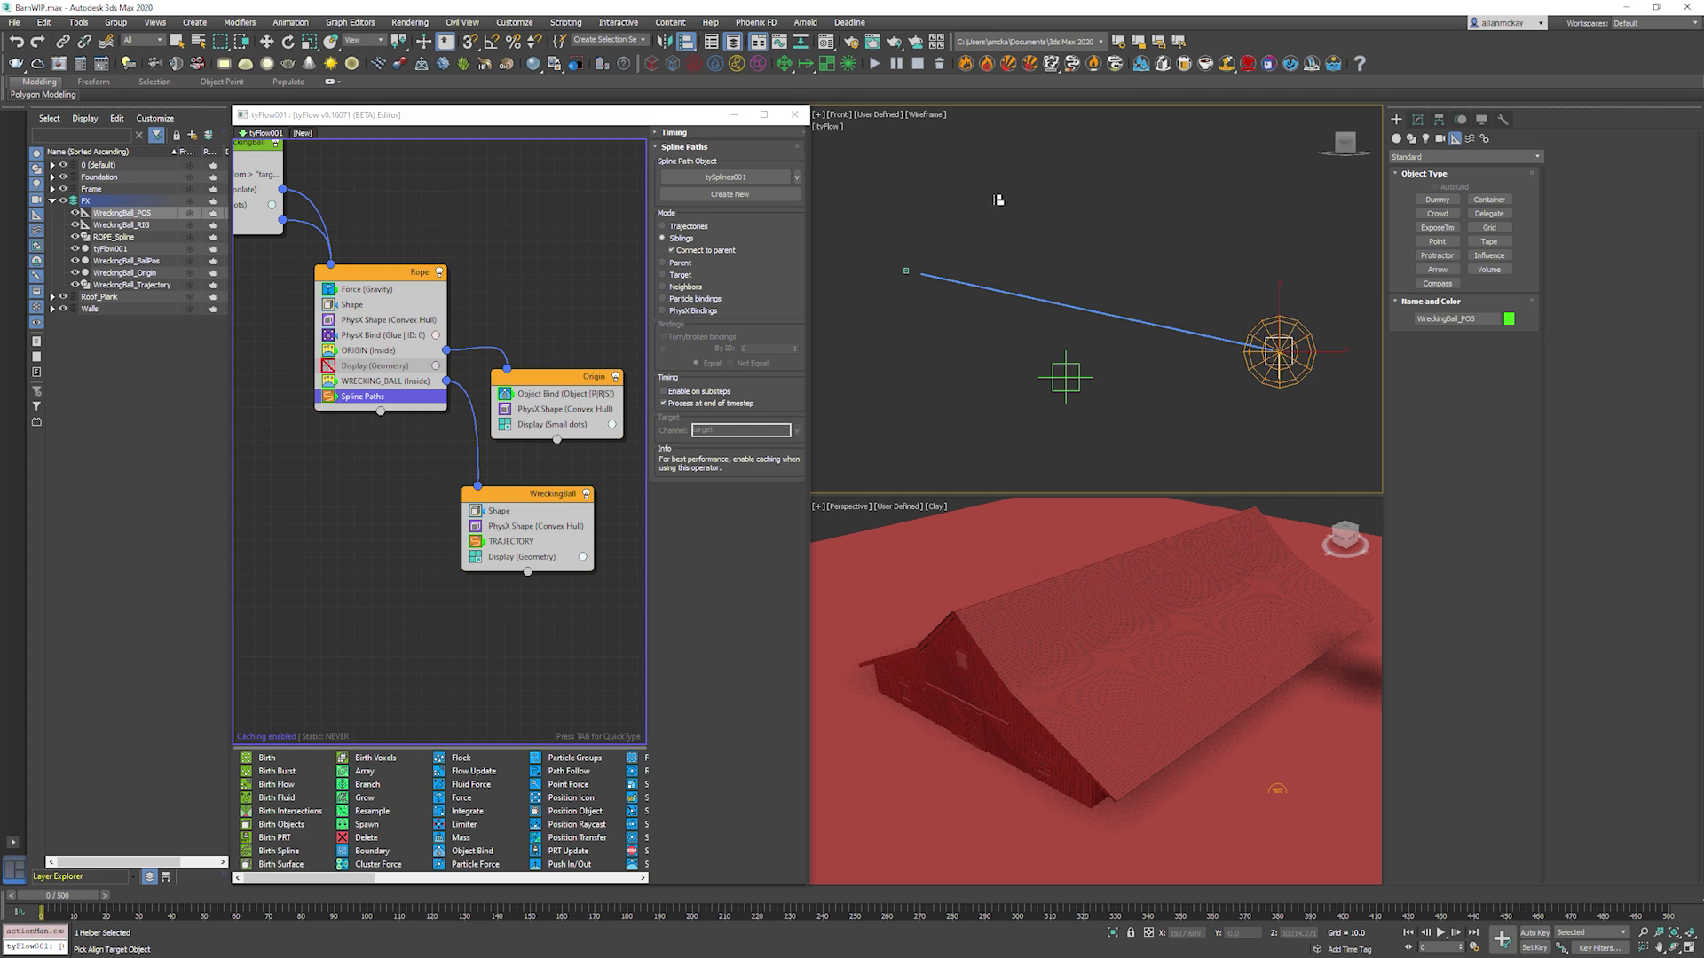
Align WreckingBall_POS to the small WreckingBall_BallPos sphere on X, Y and Z, pivot point to pivot point.
click(687, 43)
scroll(1280, 351, up, 6)
click(1235, 326)
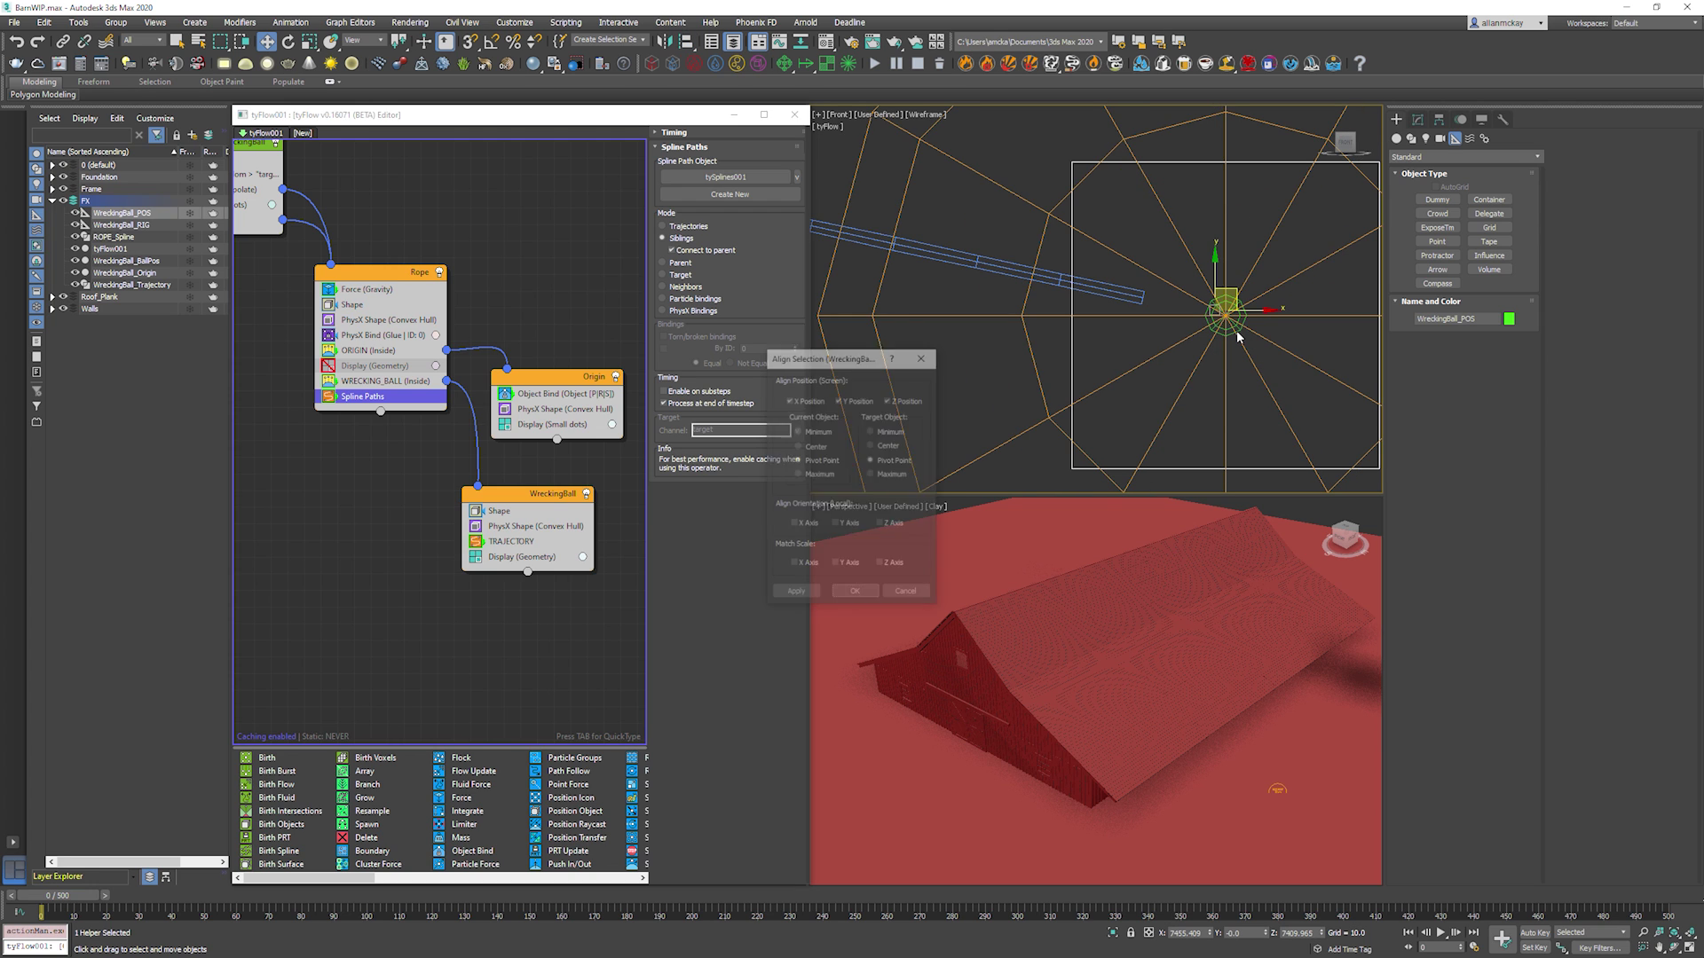
key(Return)
scroll(1237, 331, up, 5)
key(alt+a)
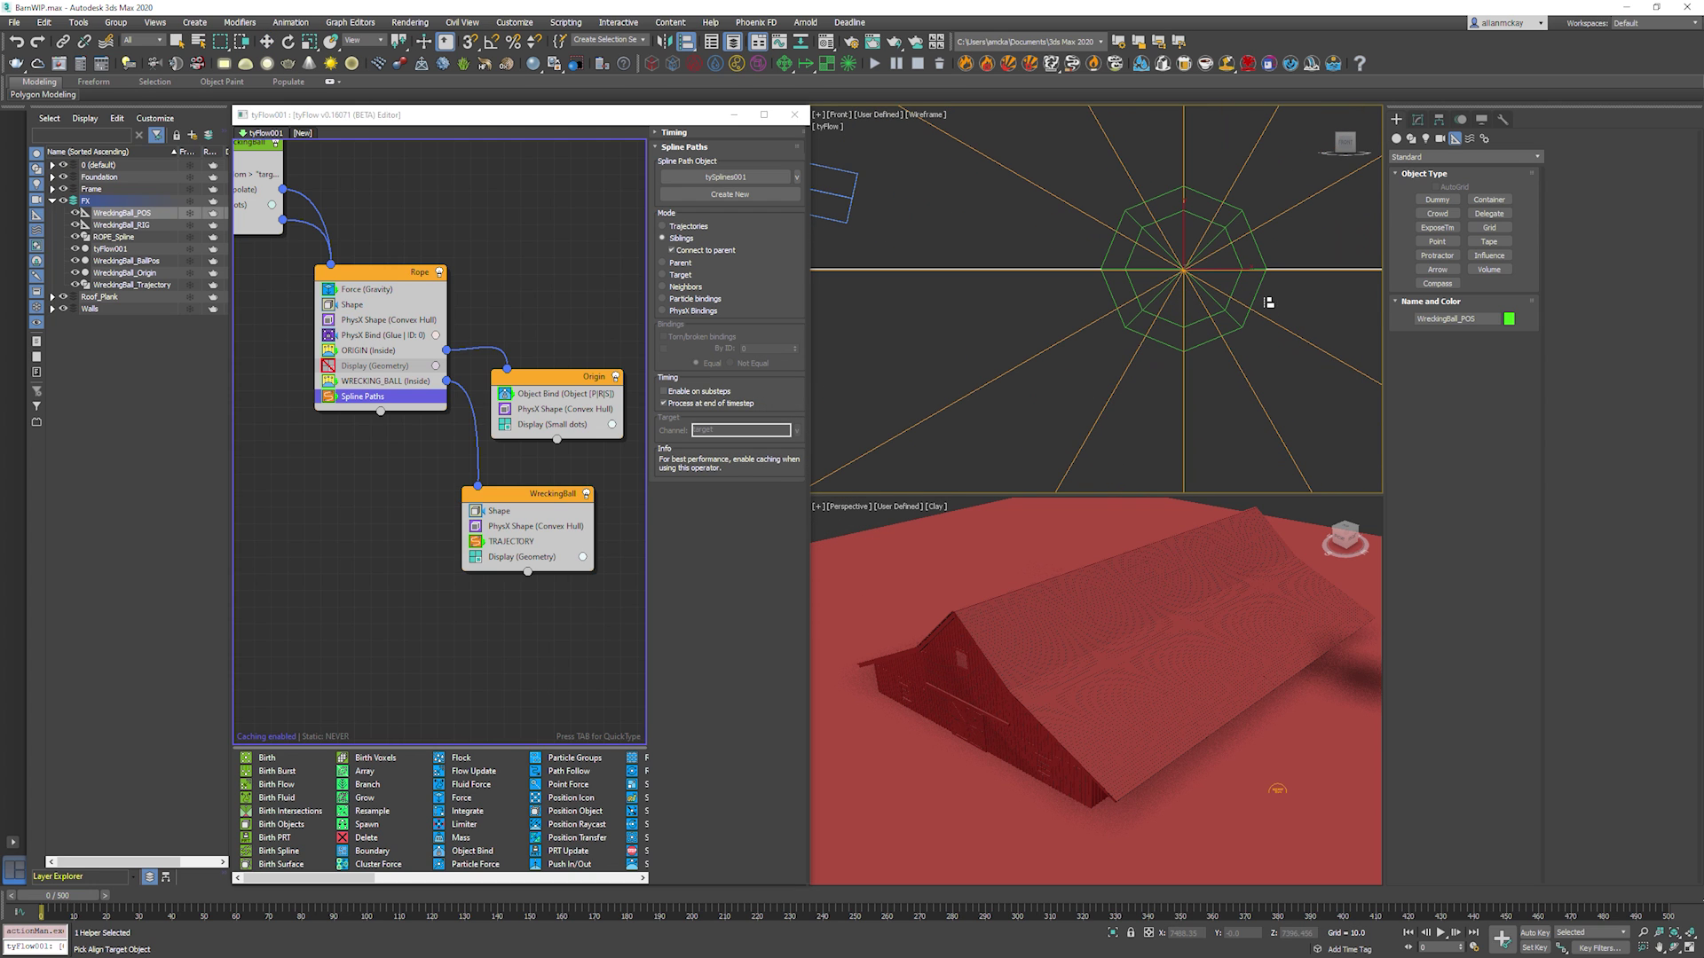
click(1256, 289)
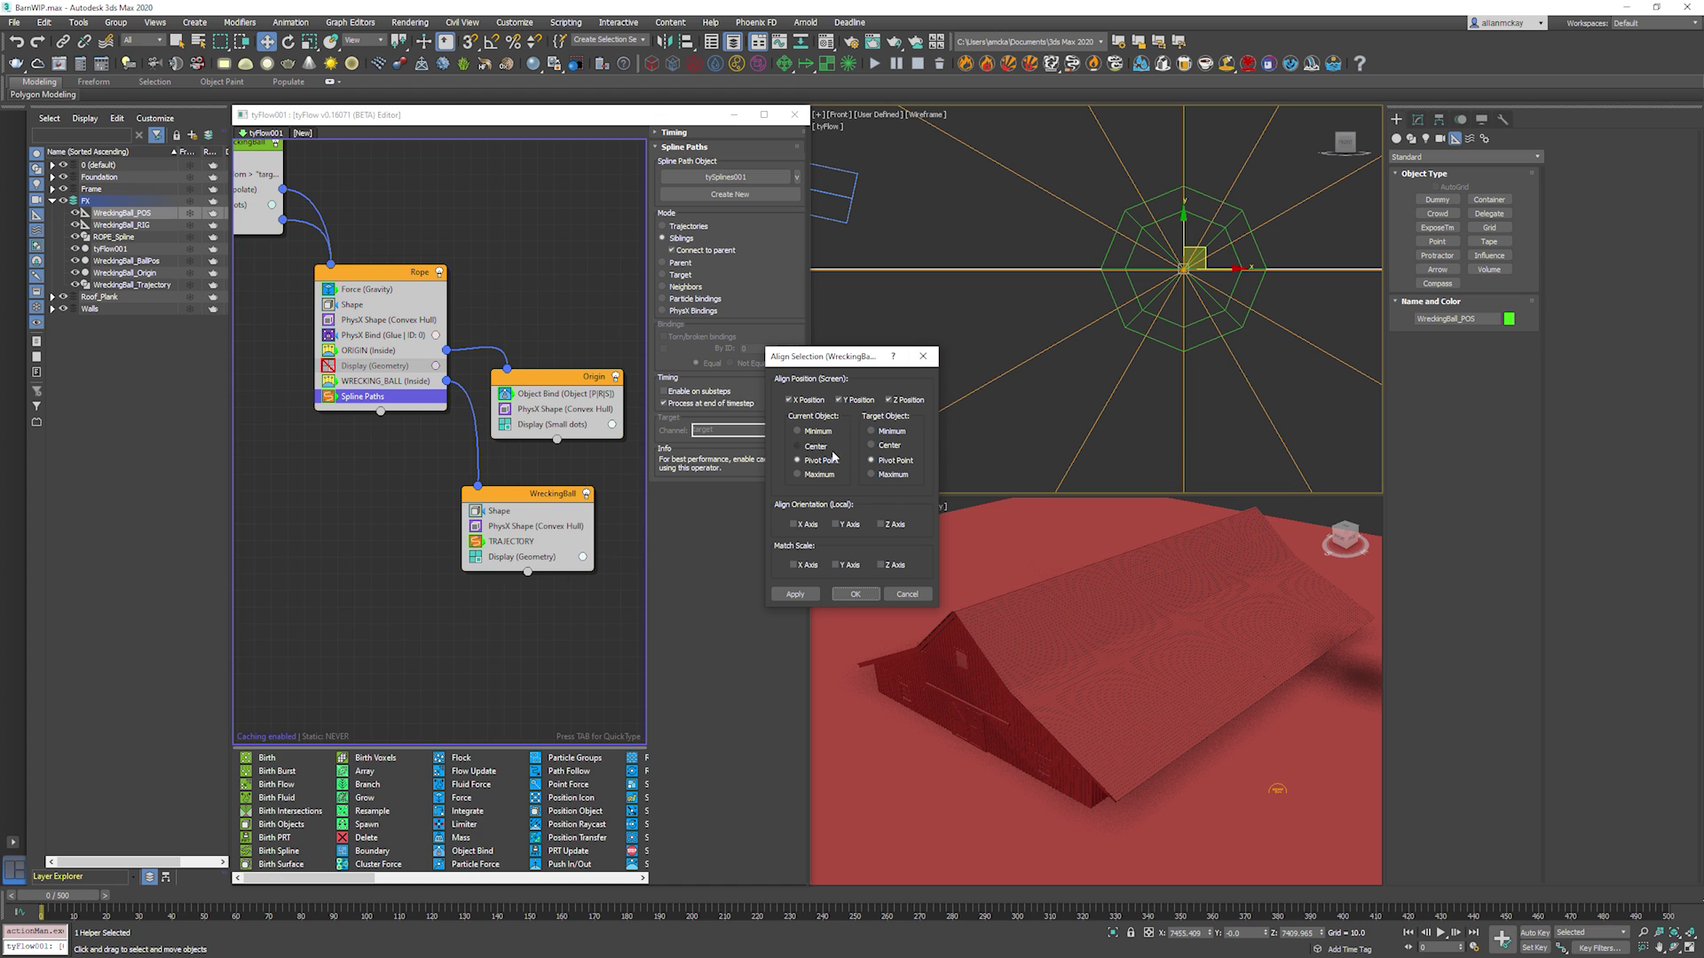
key(Return)
scroll(1264, 278, down, 10)
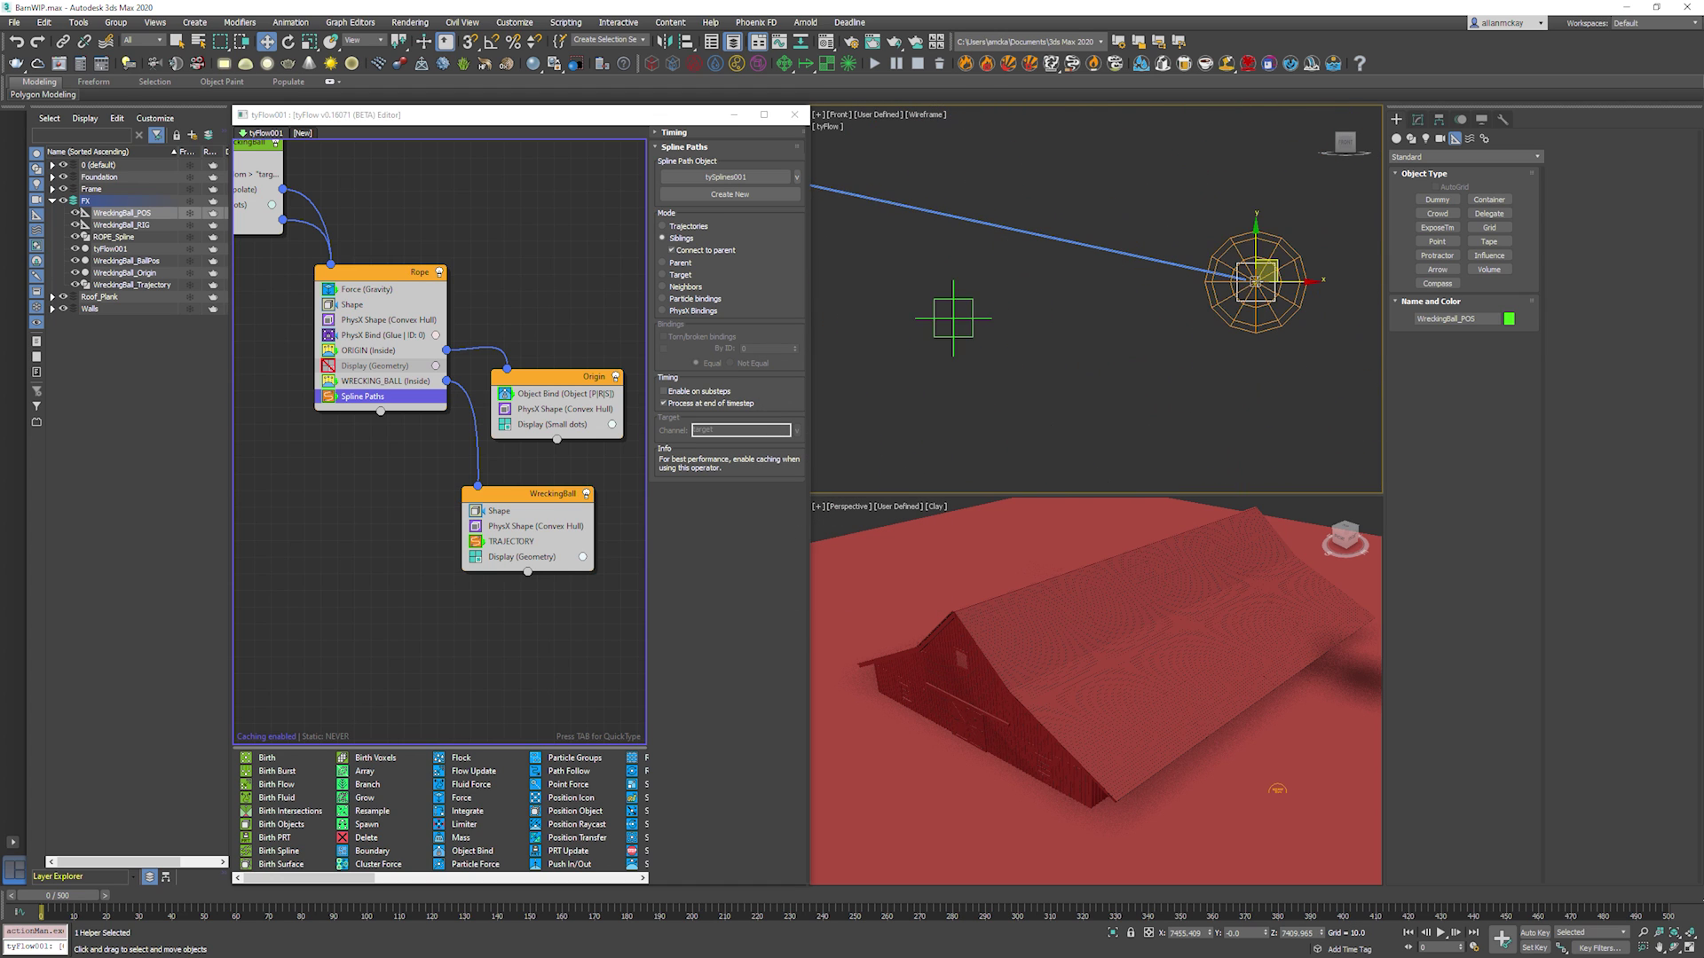
Enlarge the WreckingBall_POS helper to a size of 3000.
click(1417, 120)
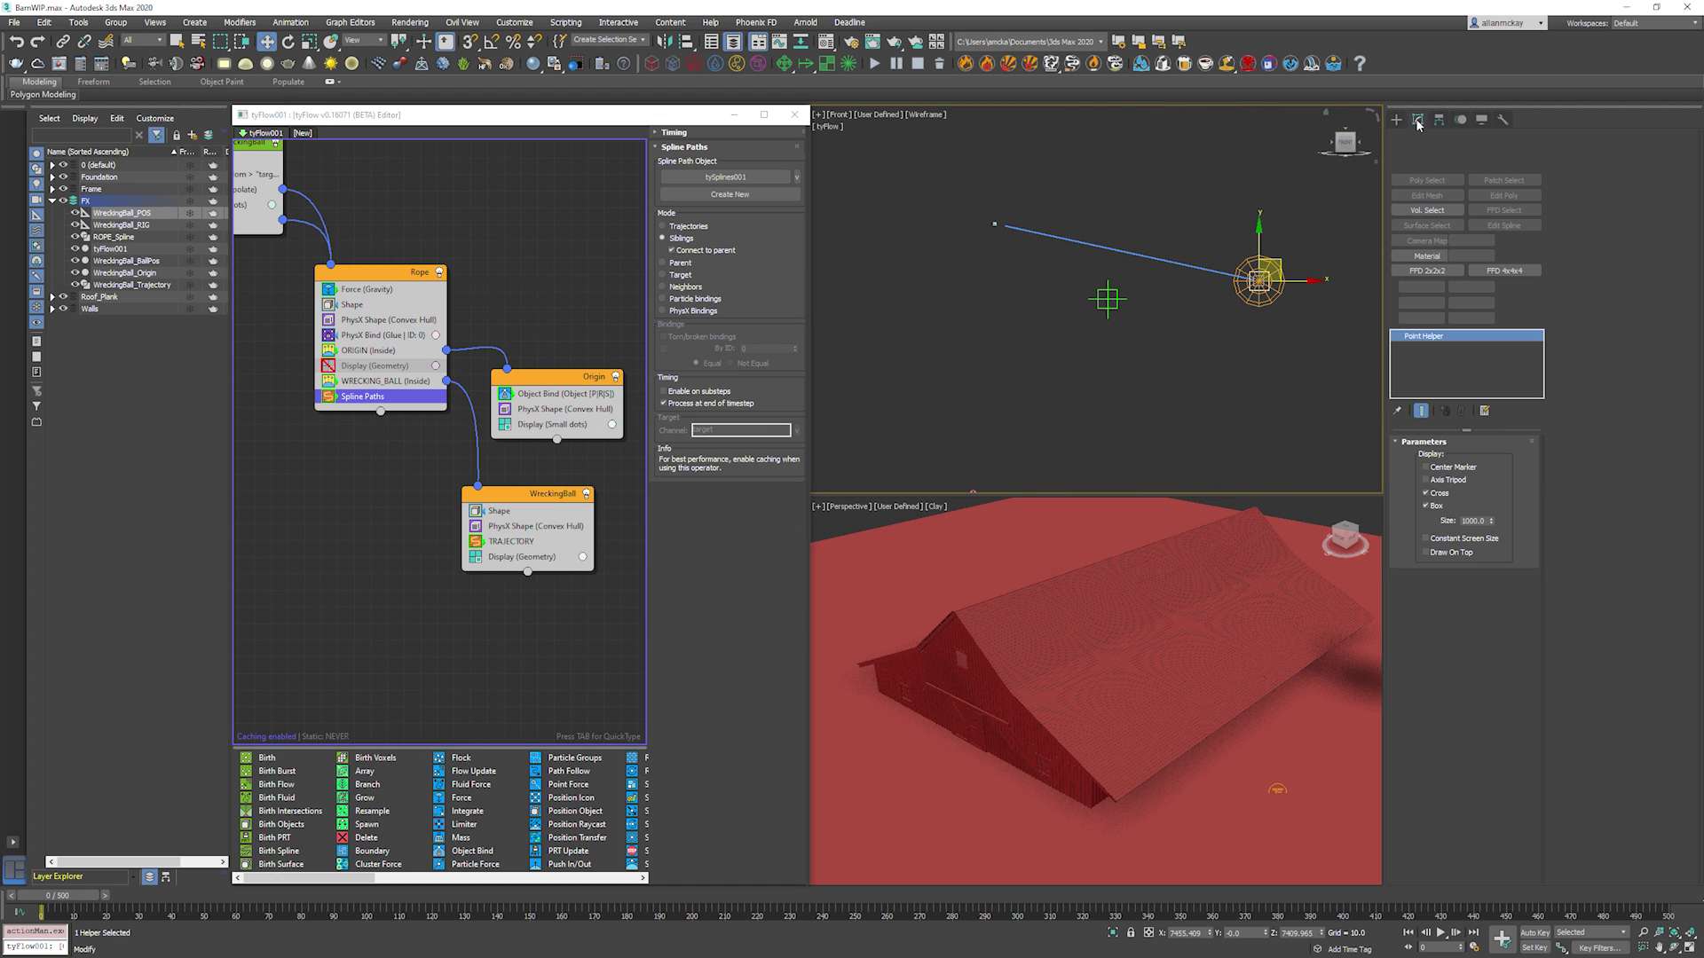
click(1280, 240)
scroll(1276, 282, up, 4)
scroll(1276, 283, up, 2)
click(1258, 302)
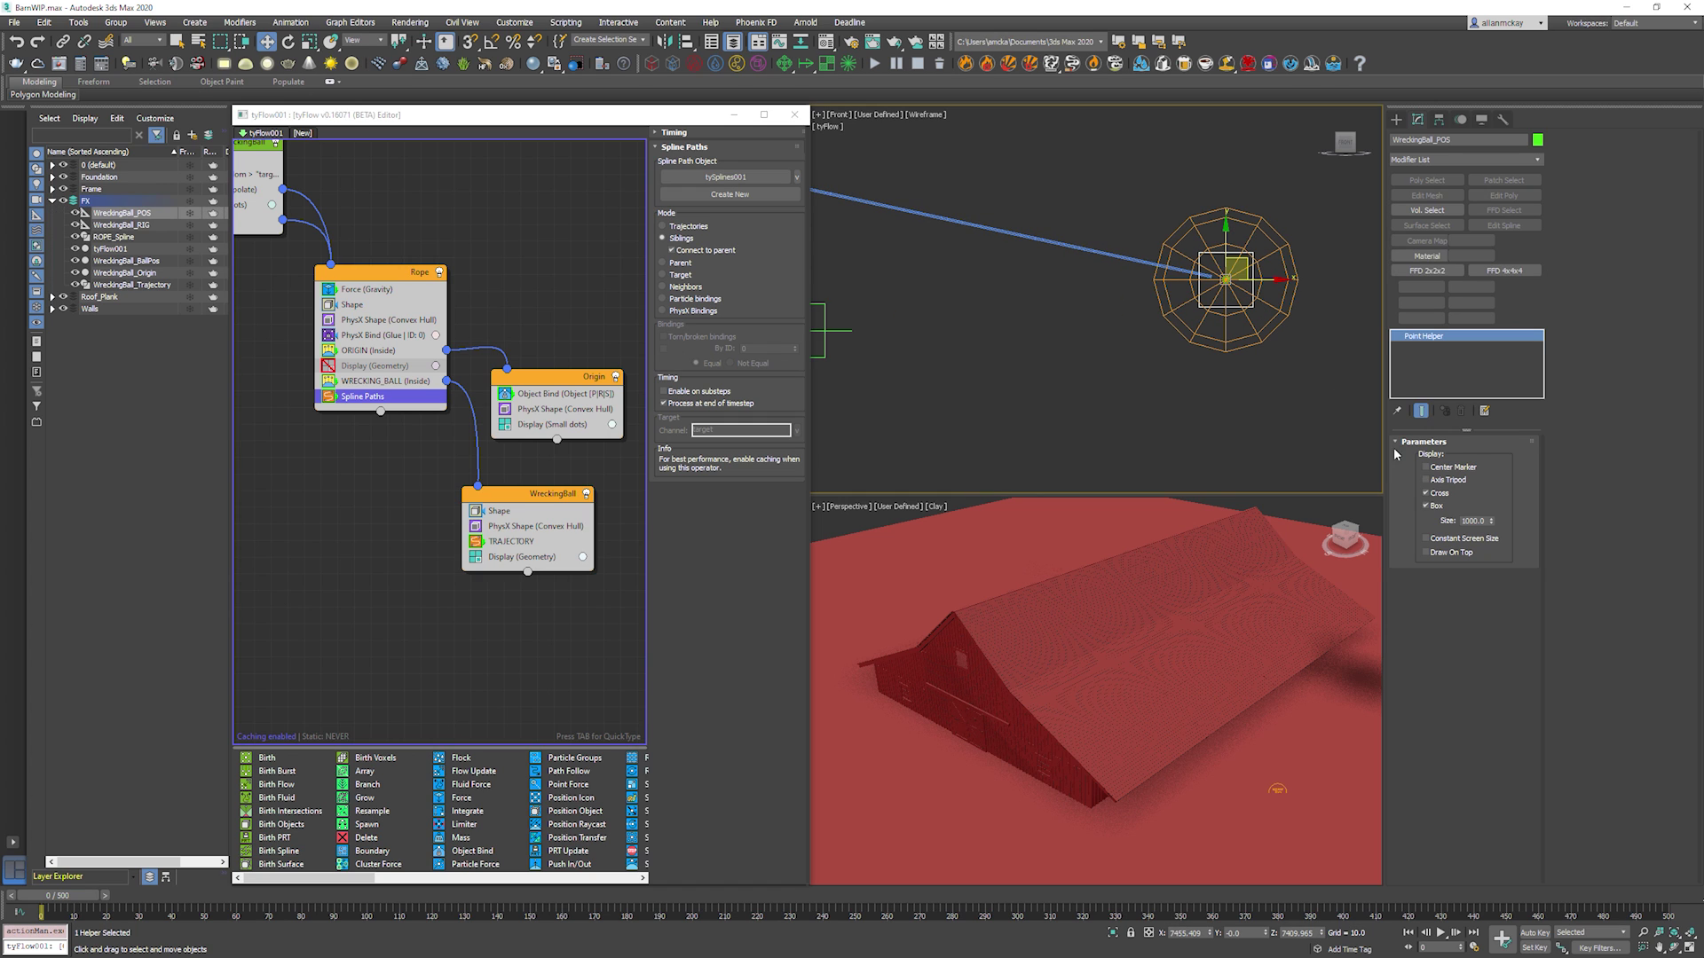
double_click(1475, 523)
text(2000.0)
key(Return)
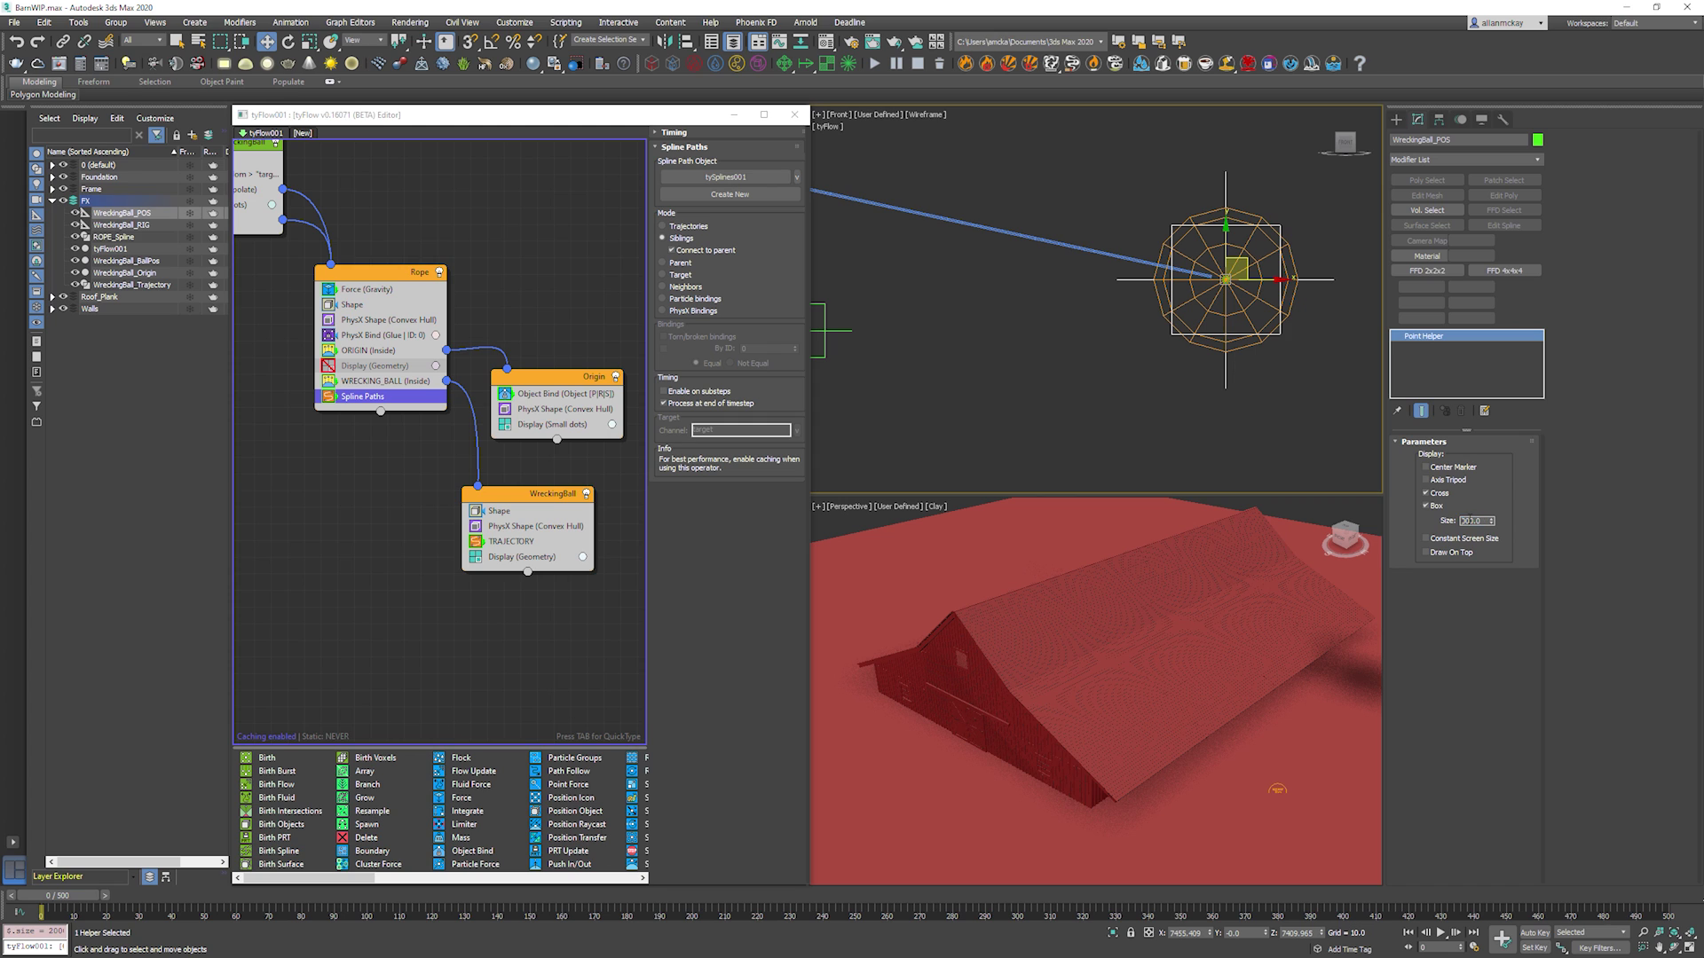
click(1048, 405)
scroll(1047, 405, down, 3)
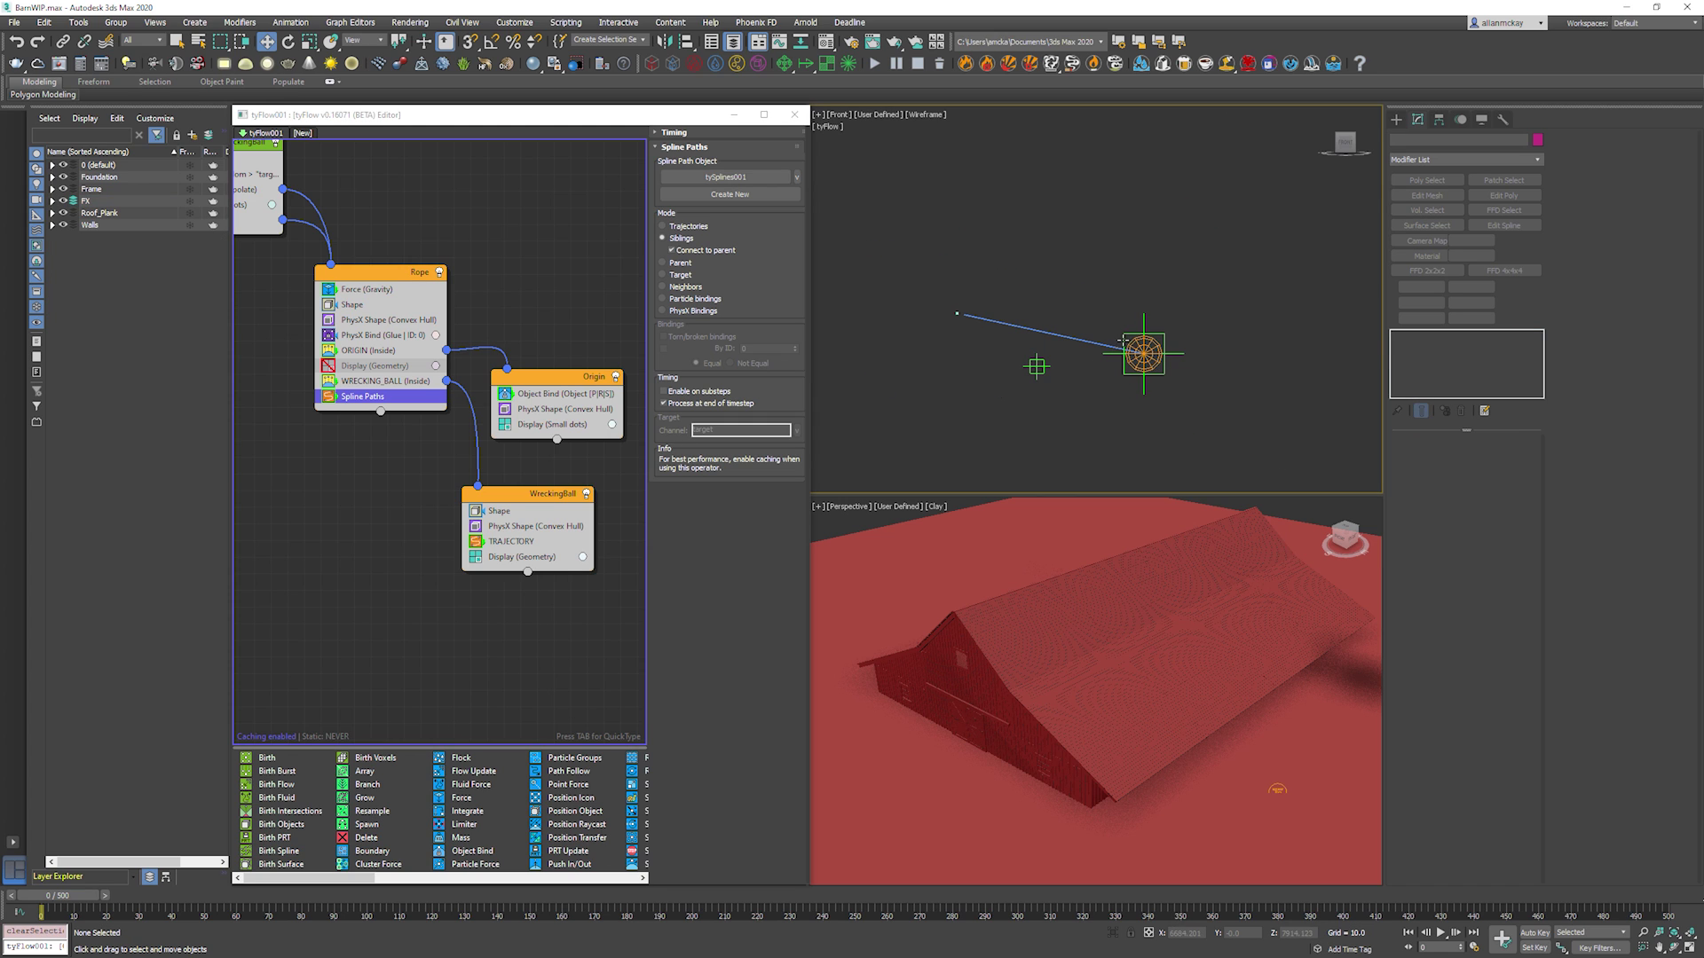
click(1144, 380)
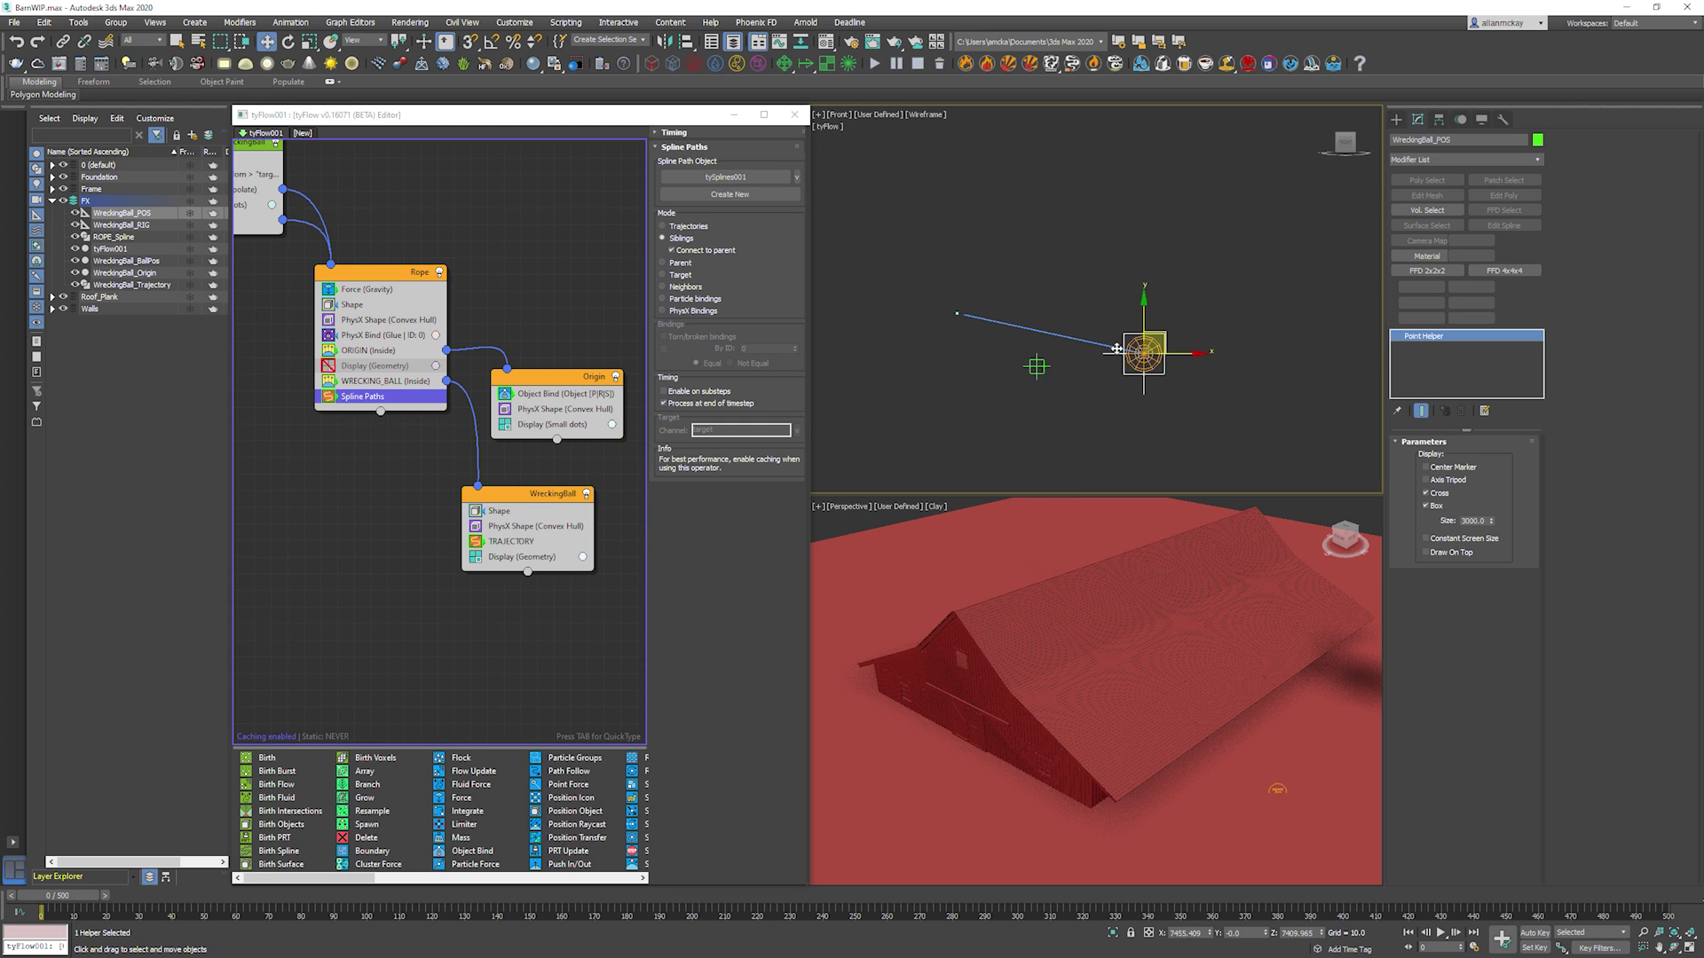
Align WreckingBall_RIG to the WreckingBall_Origin box at the rope's anchor on X, Y and Z, pivot point to pivot point.
click(1037, 367)
scroll(979, 335, up, 3)
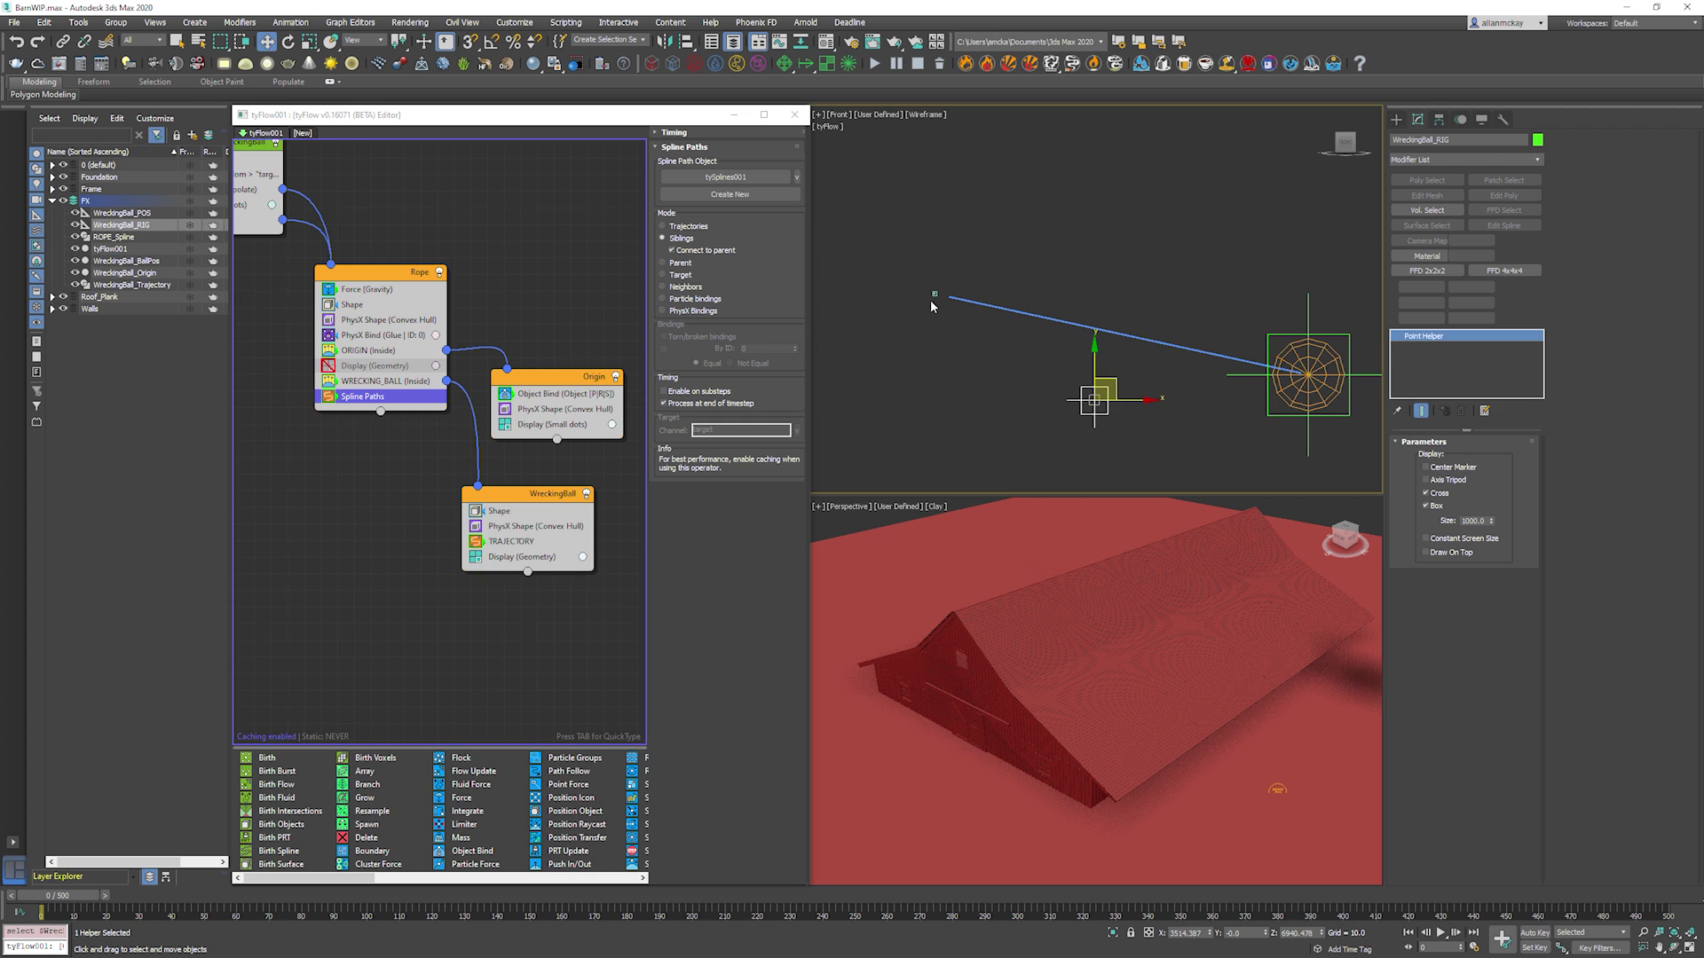
key(alt+a)
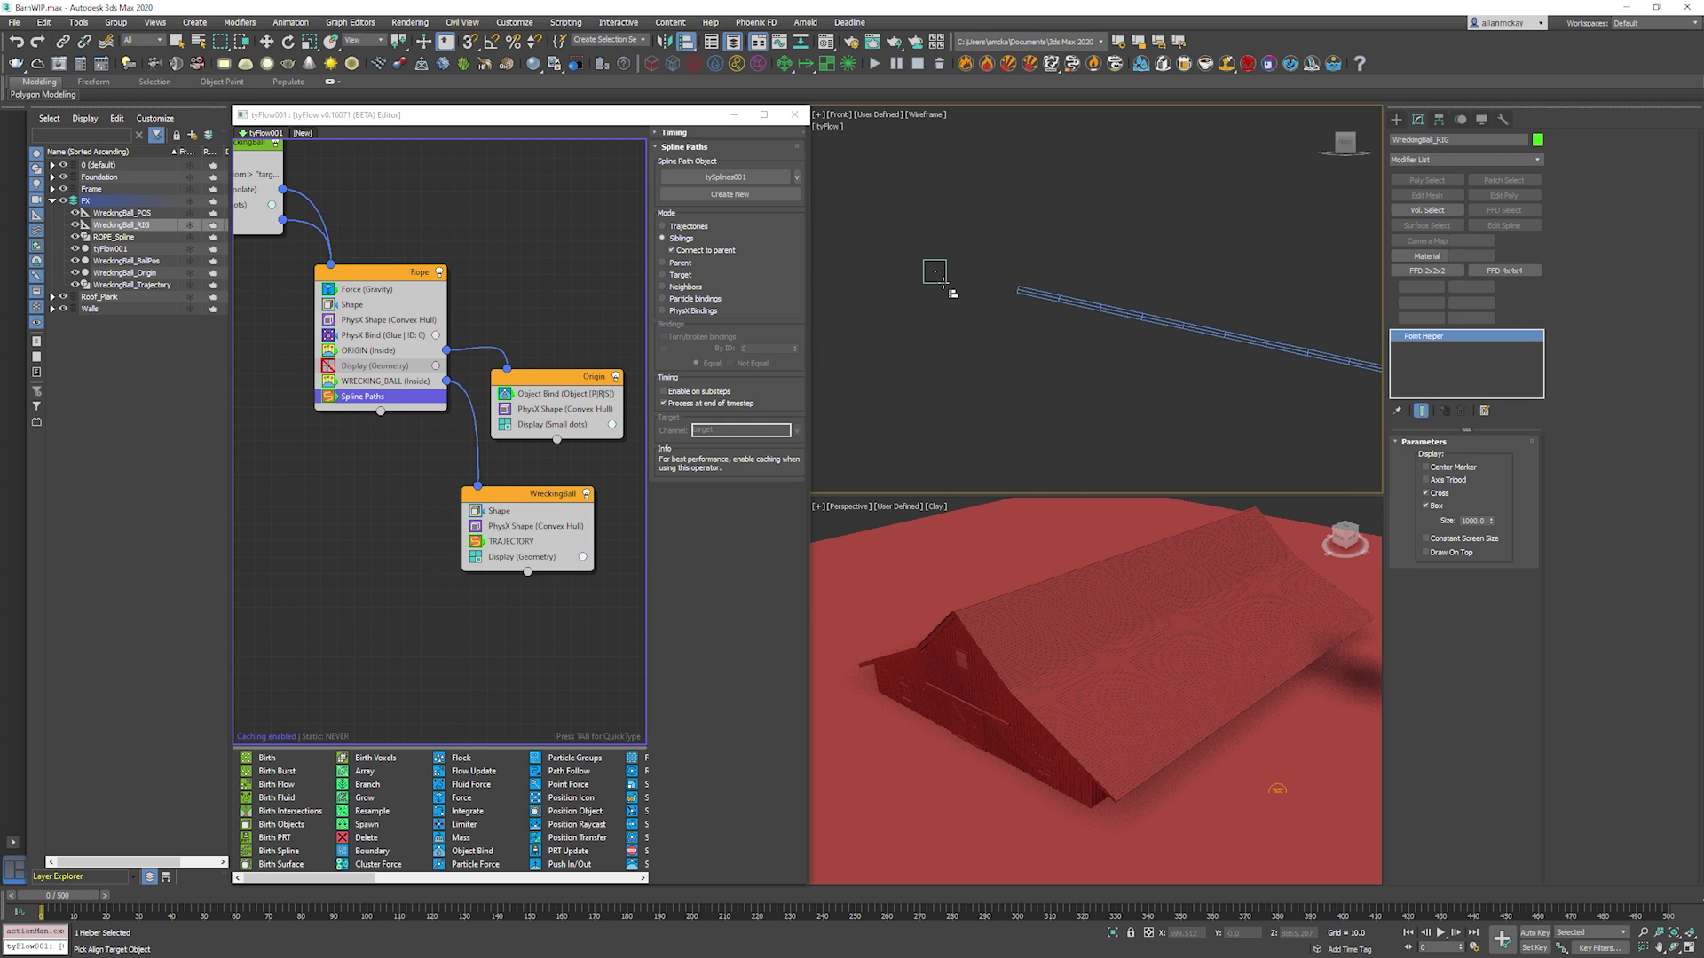
click(943, 284)
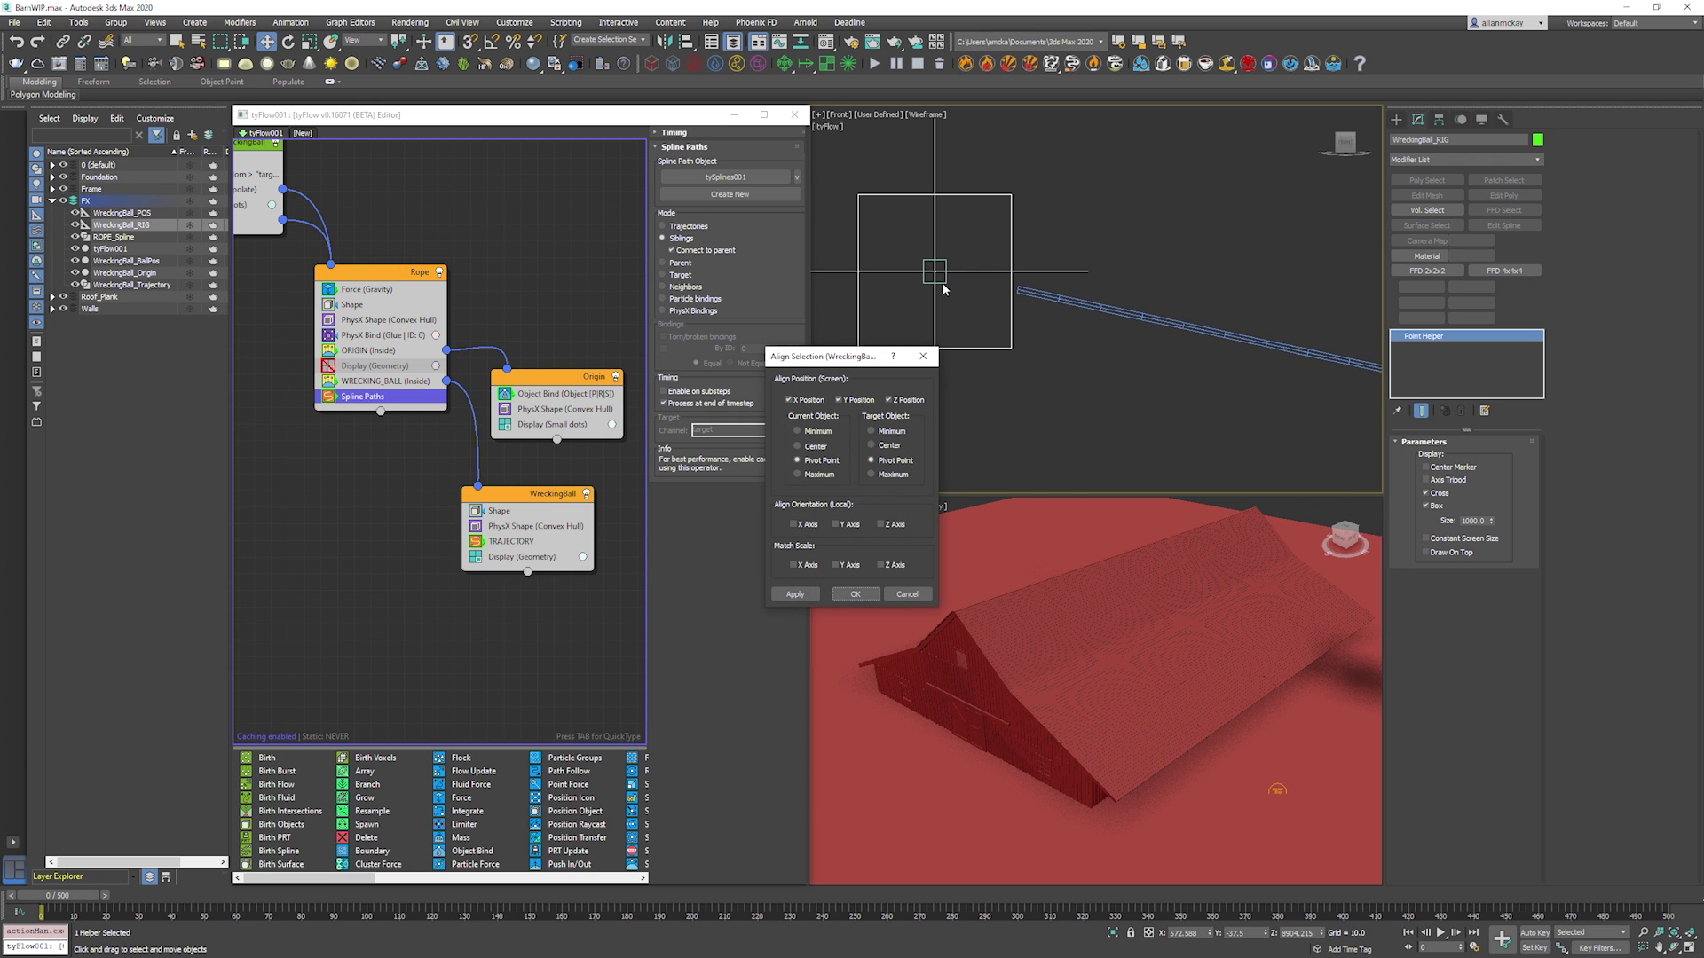
key(Return)
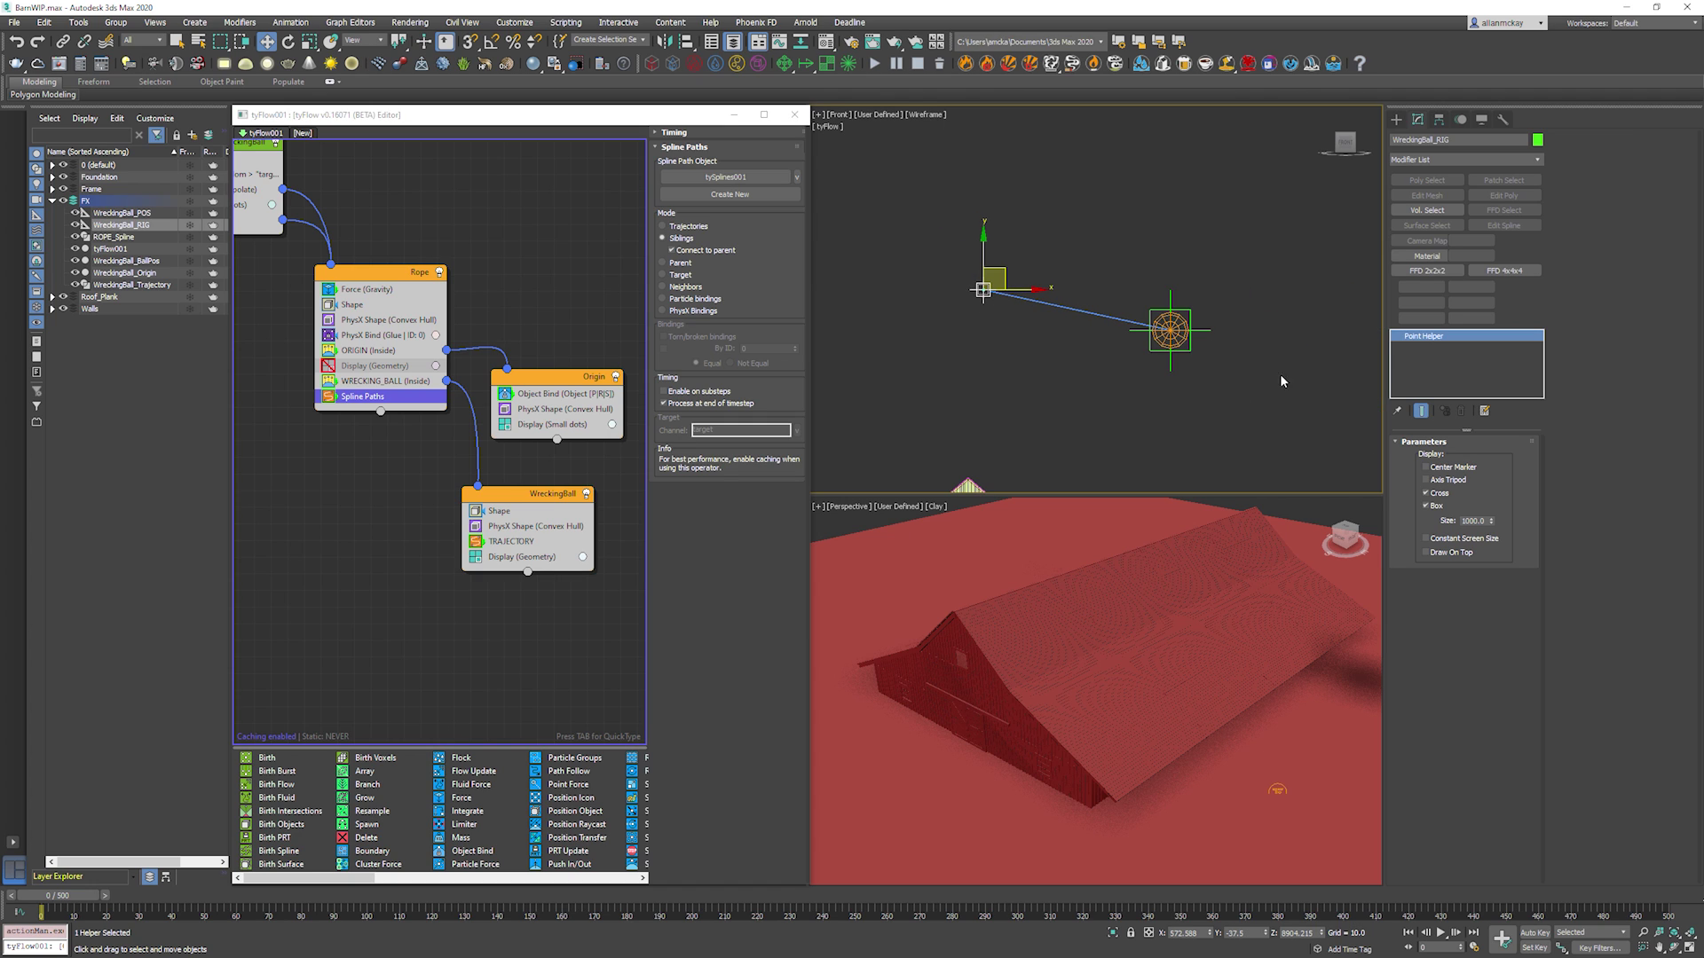
Enlarge the WreckingBall_RIG helper, trying a size of 5000 and settling on 3000.
double_click(1470, 521)
key(Return)
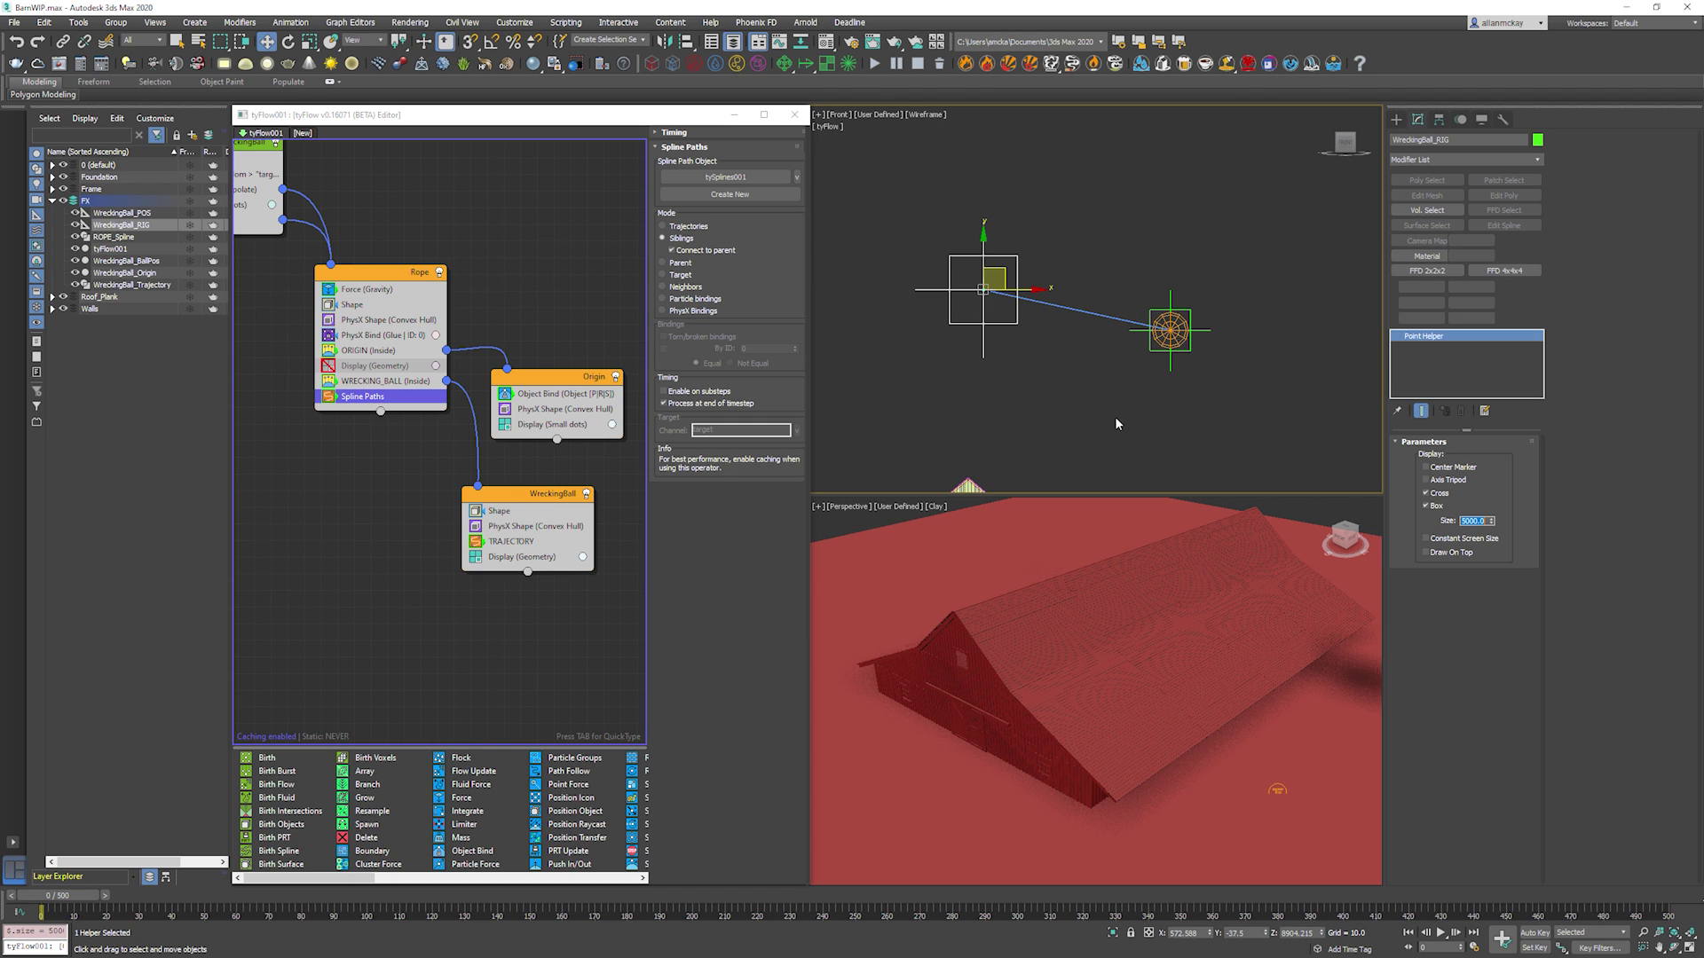
click(1136, 423)
click(1021, 324)
double_click(1473, 521)
text(3)
key(Return)
click(1115, 392)
scroll(1152, 377, down, 3)
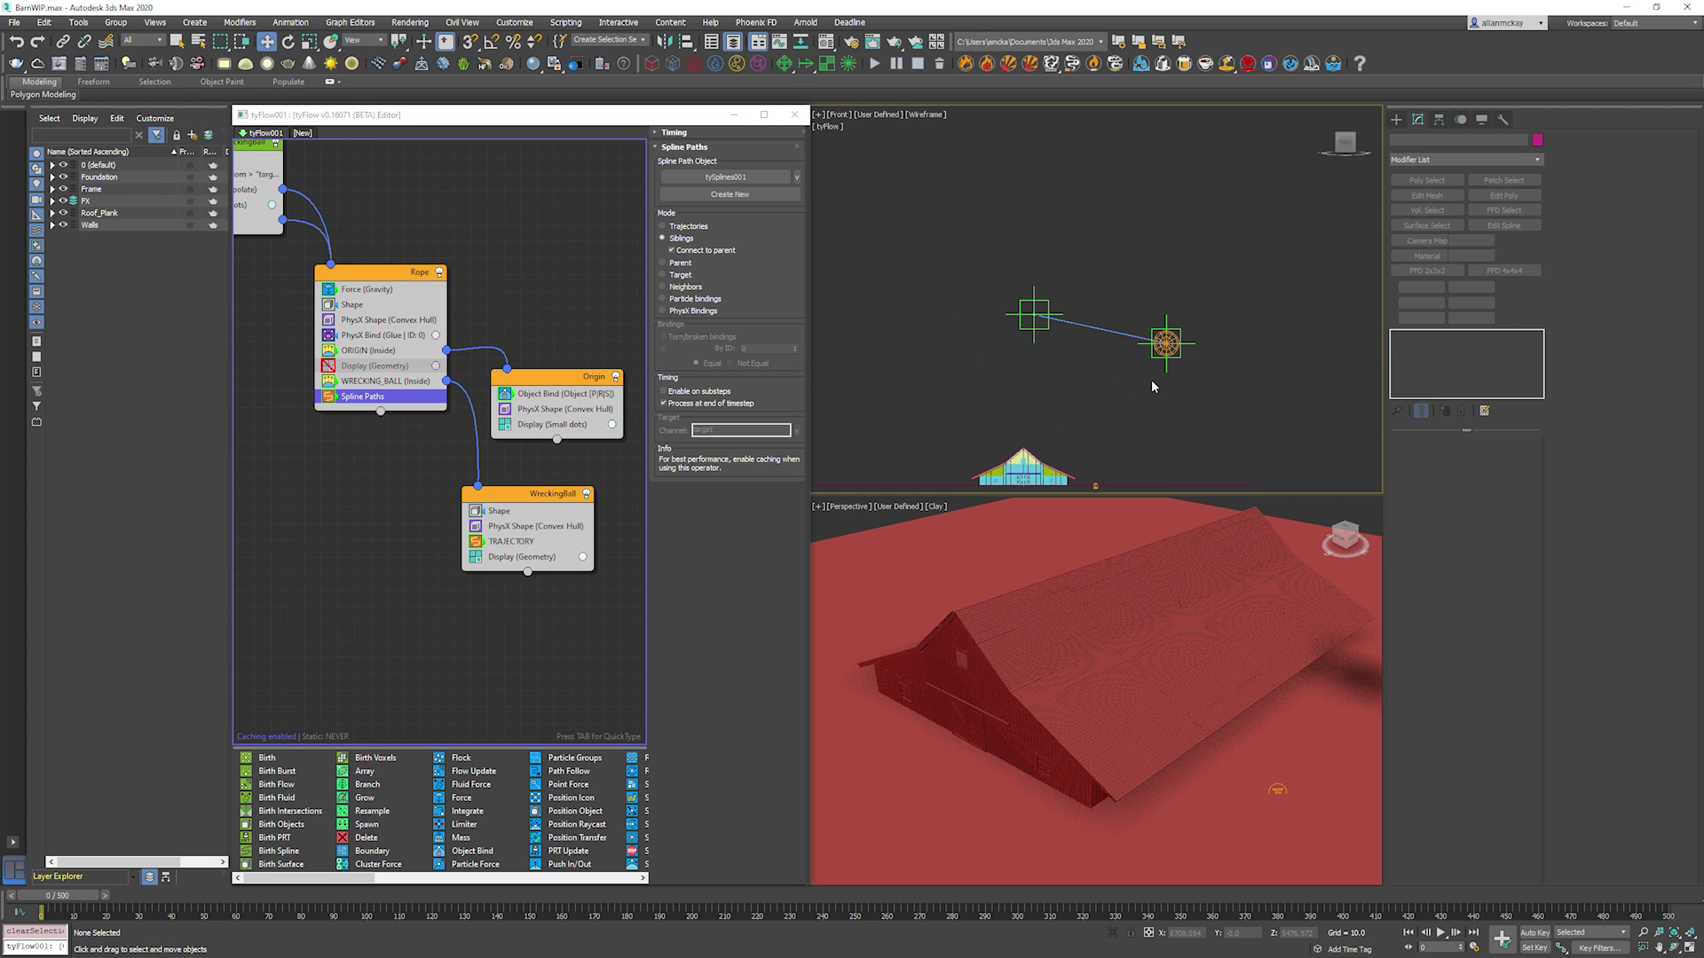
Link the WreckingBall_Origin box to the WreckingBall_RIG helper as its parent.
scroll(1092, 346, up, 5)
click(1033, 260)
key(space)
key(l)
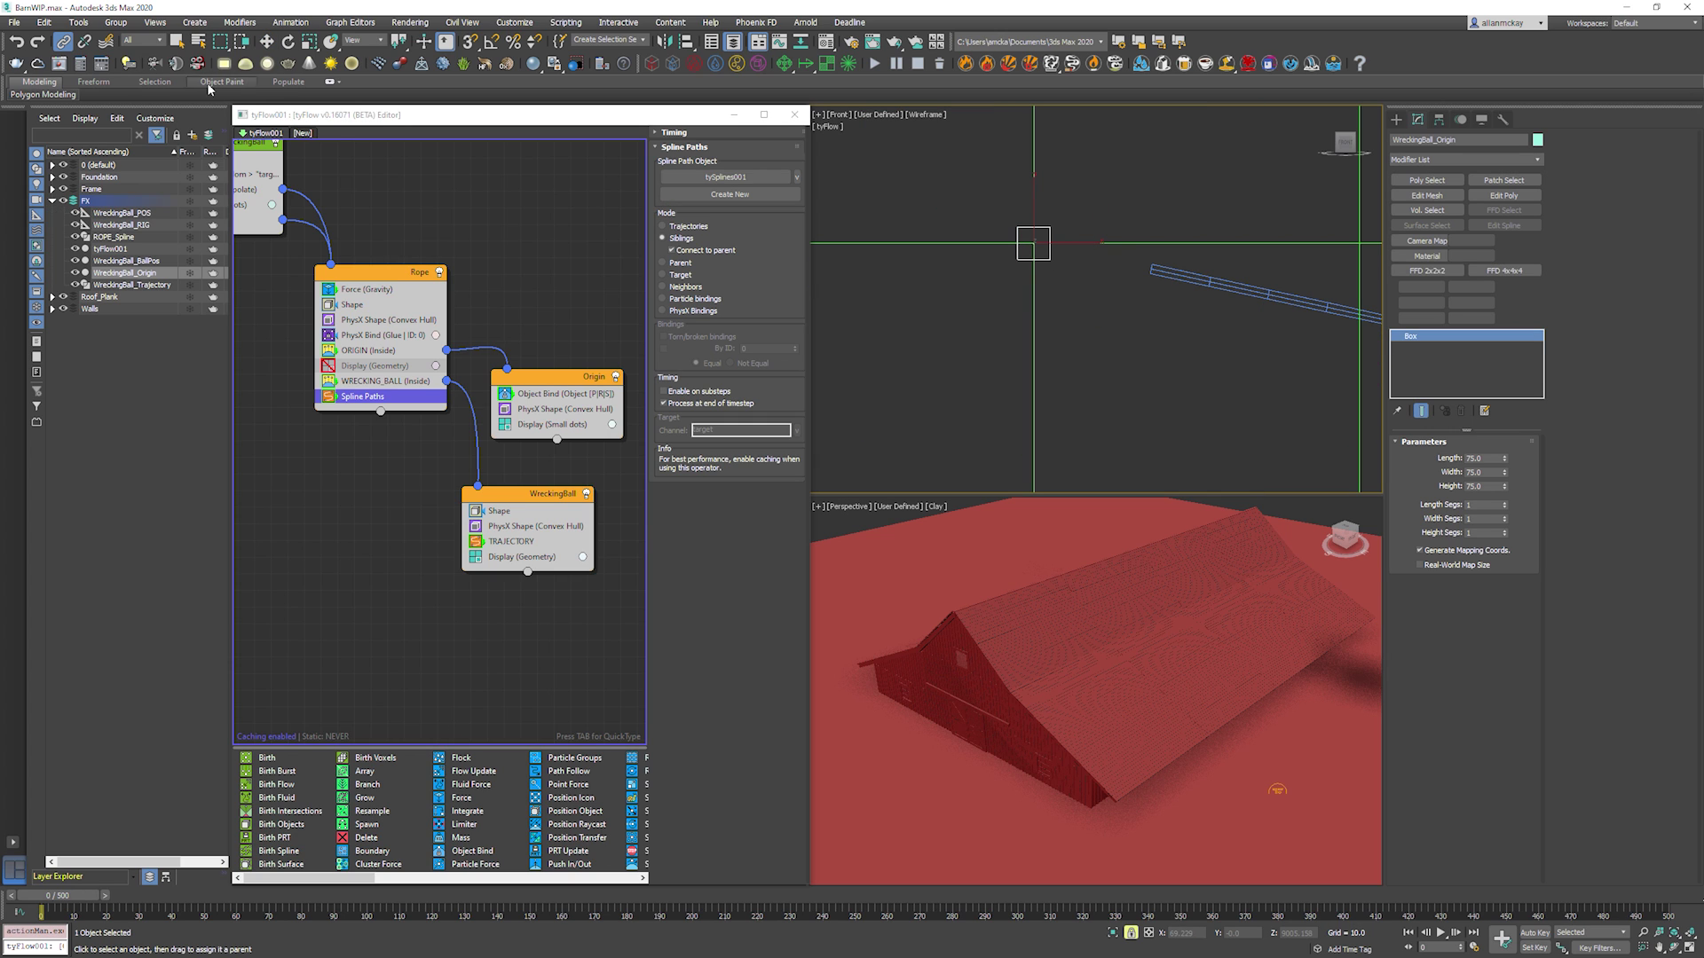
scroll(1111, 325, up, 4)
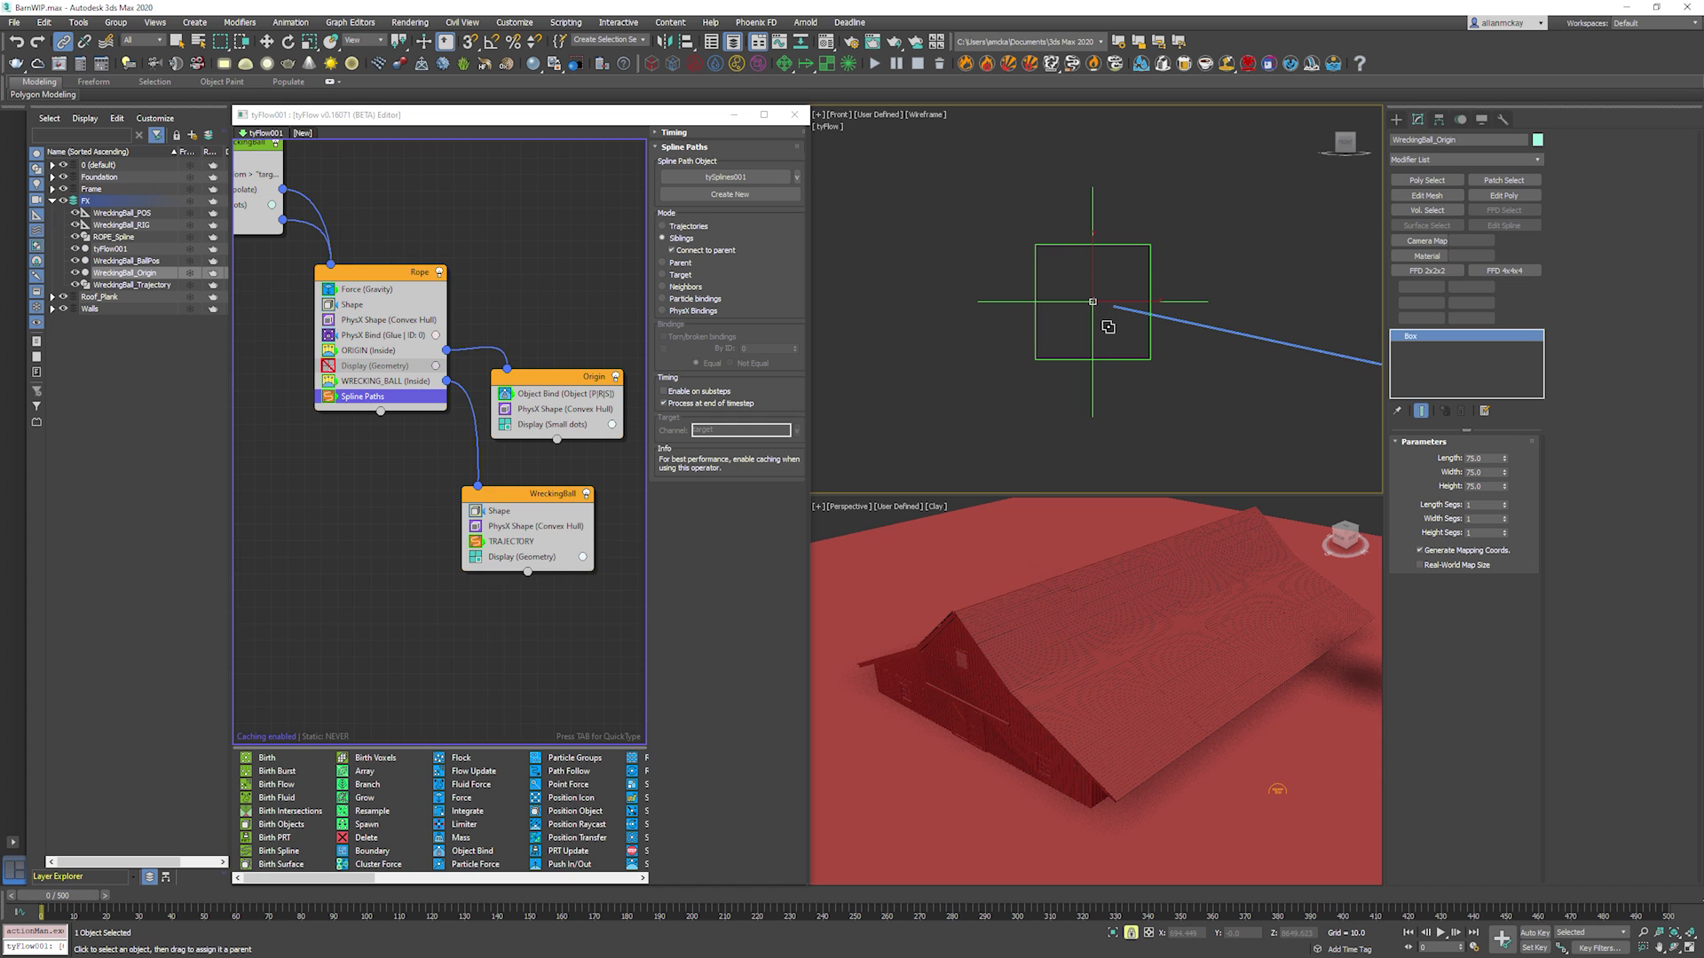
drag(1107, 250, 1212, 332)
middle_drag(1233, 335, 1052, 294)
key(space)
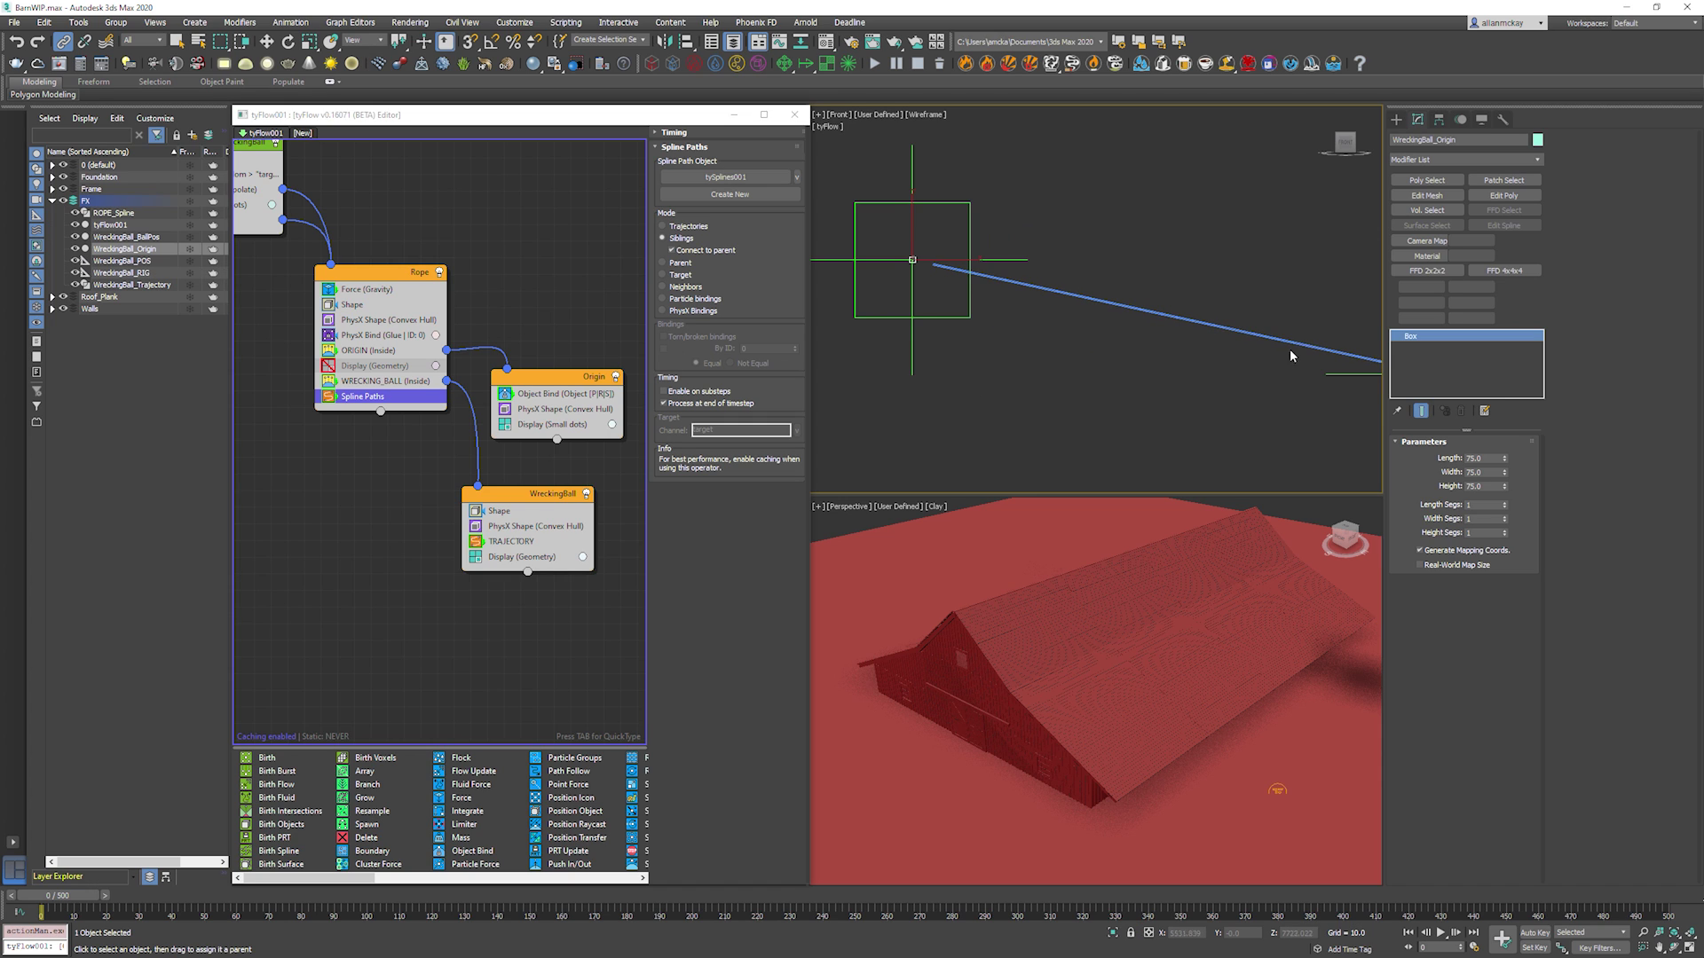
Link the WreckingBall_BallPos sphere to the WreckingBall_POS helper as its parent.
middle_drag(1300, 353, 1129, 328)
scroll(1276, 357, up, 5)
click(1224, 326)
scroll(1229, 336, down, 7)
key(space)
scroll(1231, 362, up, 4)
drag(1216, 359, 1208, 364)
key(space)
scroll(1209, 358, down, 2)
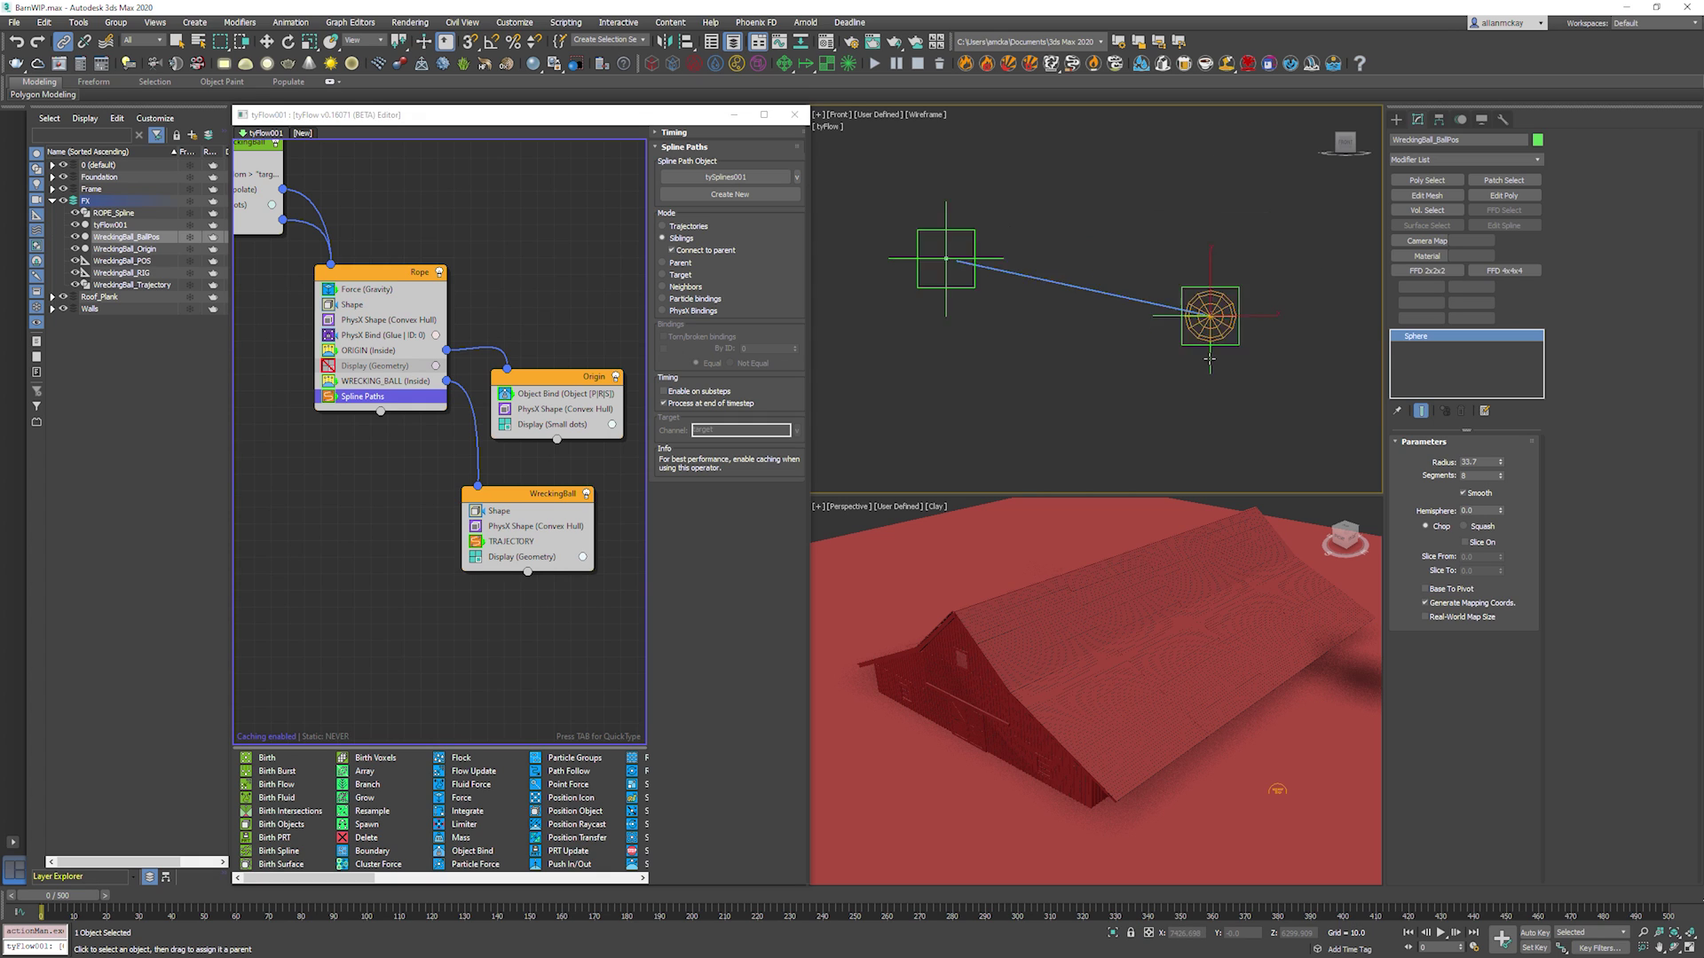
scroll(1209, 359, down, 3)
click(1128, 361)
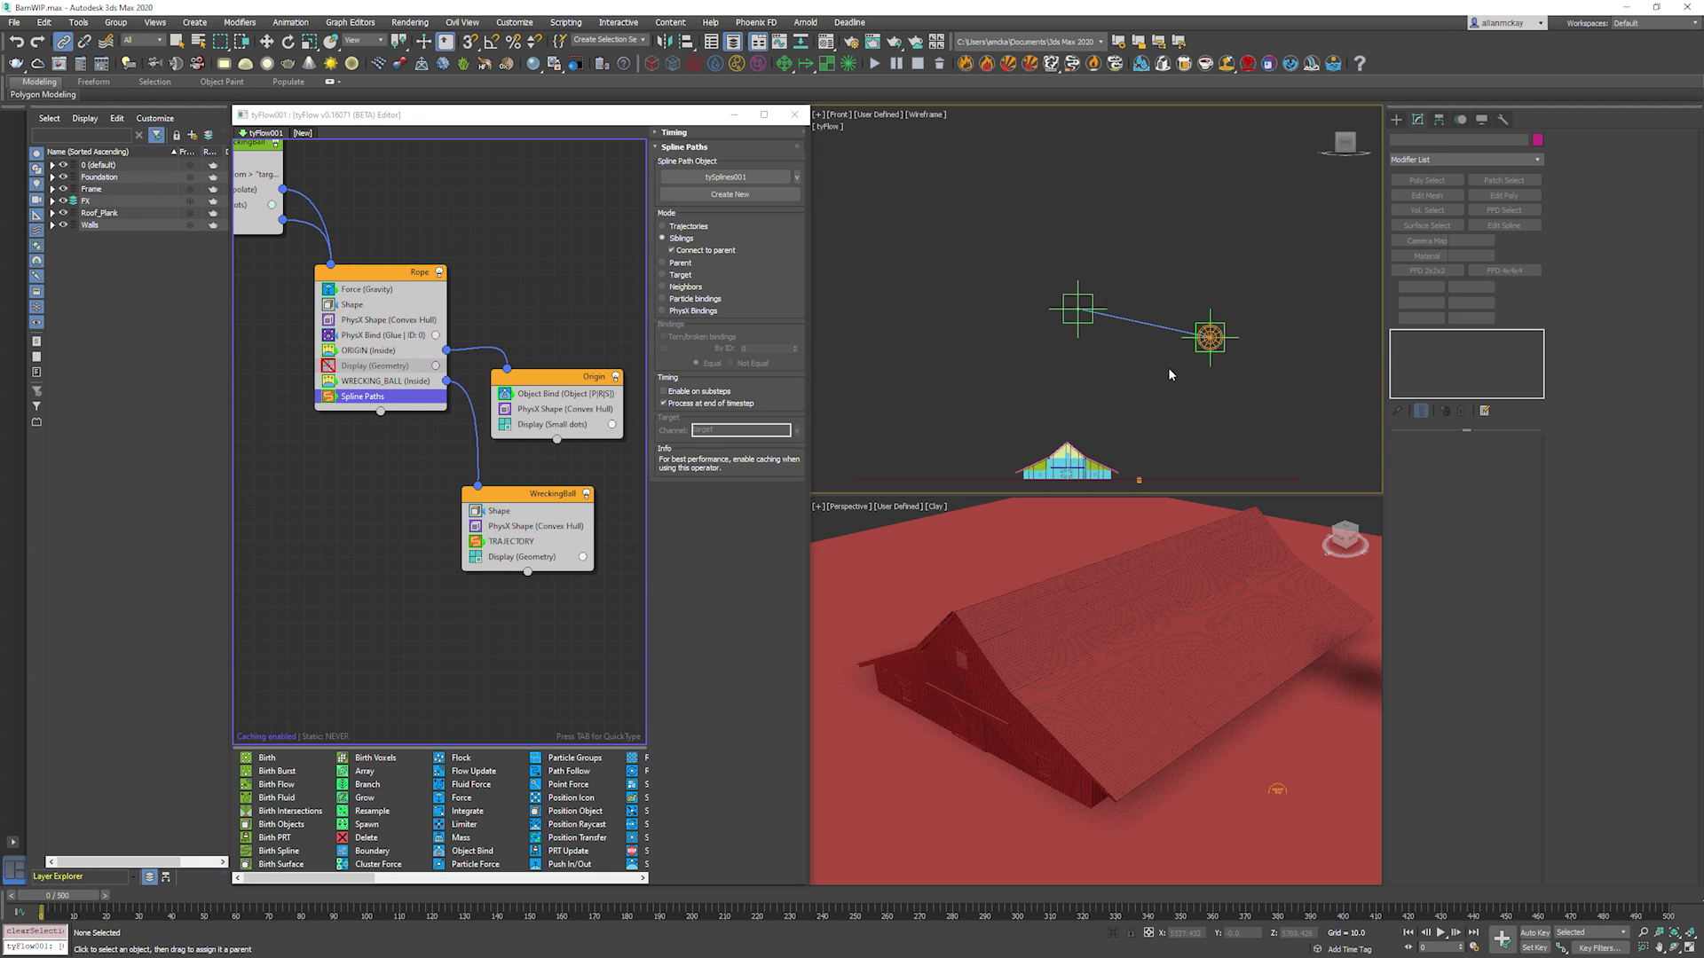
Add a Speed operator at the start of the Rope event and set its direction to Along Icon Arrow.
click(489, 290)
key(Tab)
text(Spee)
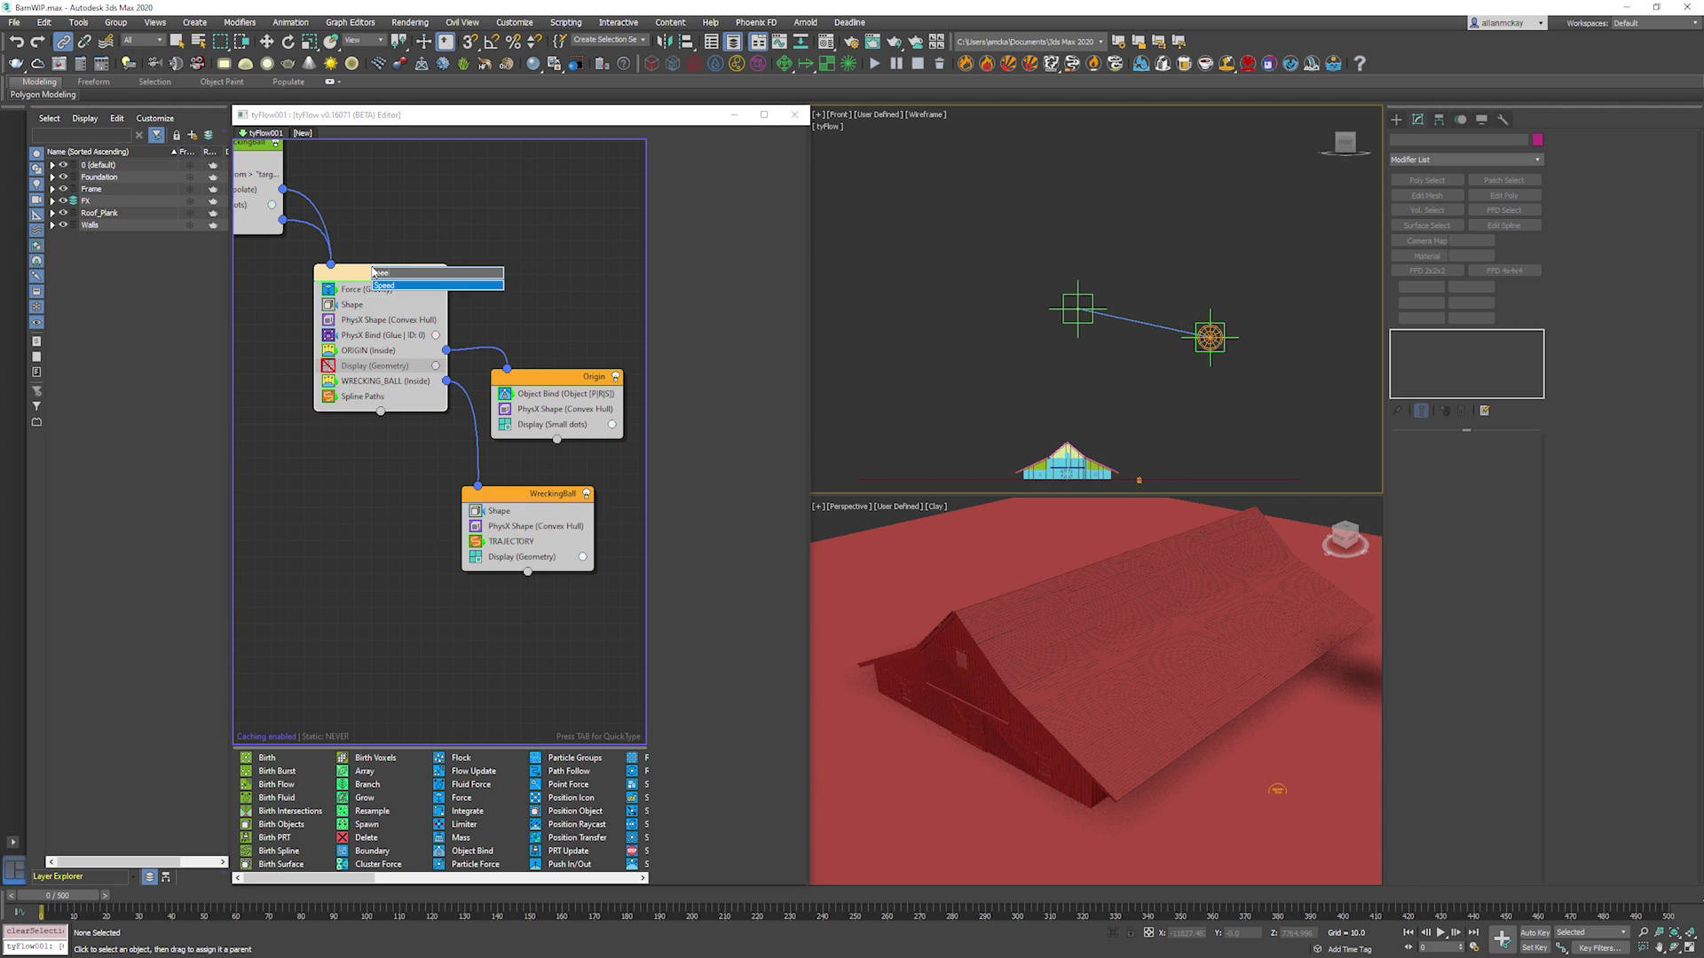
key(Return)
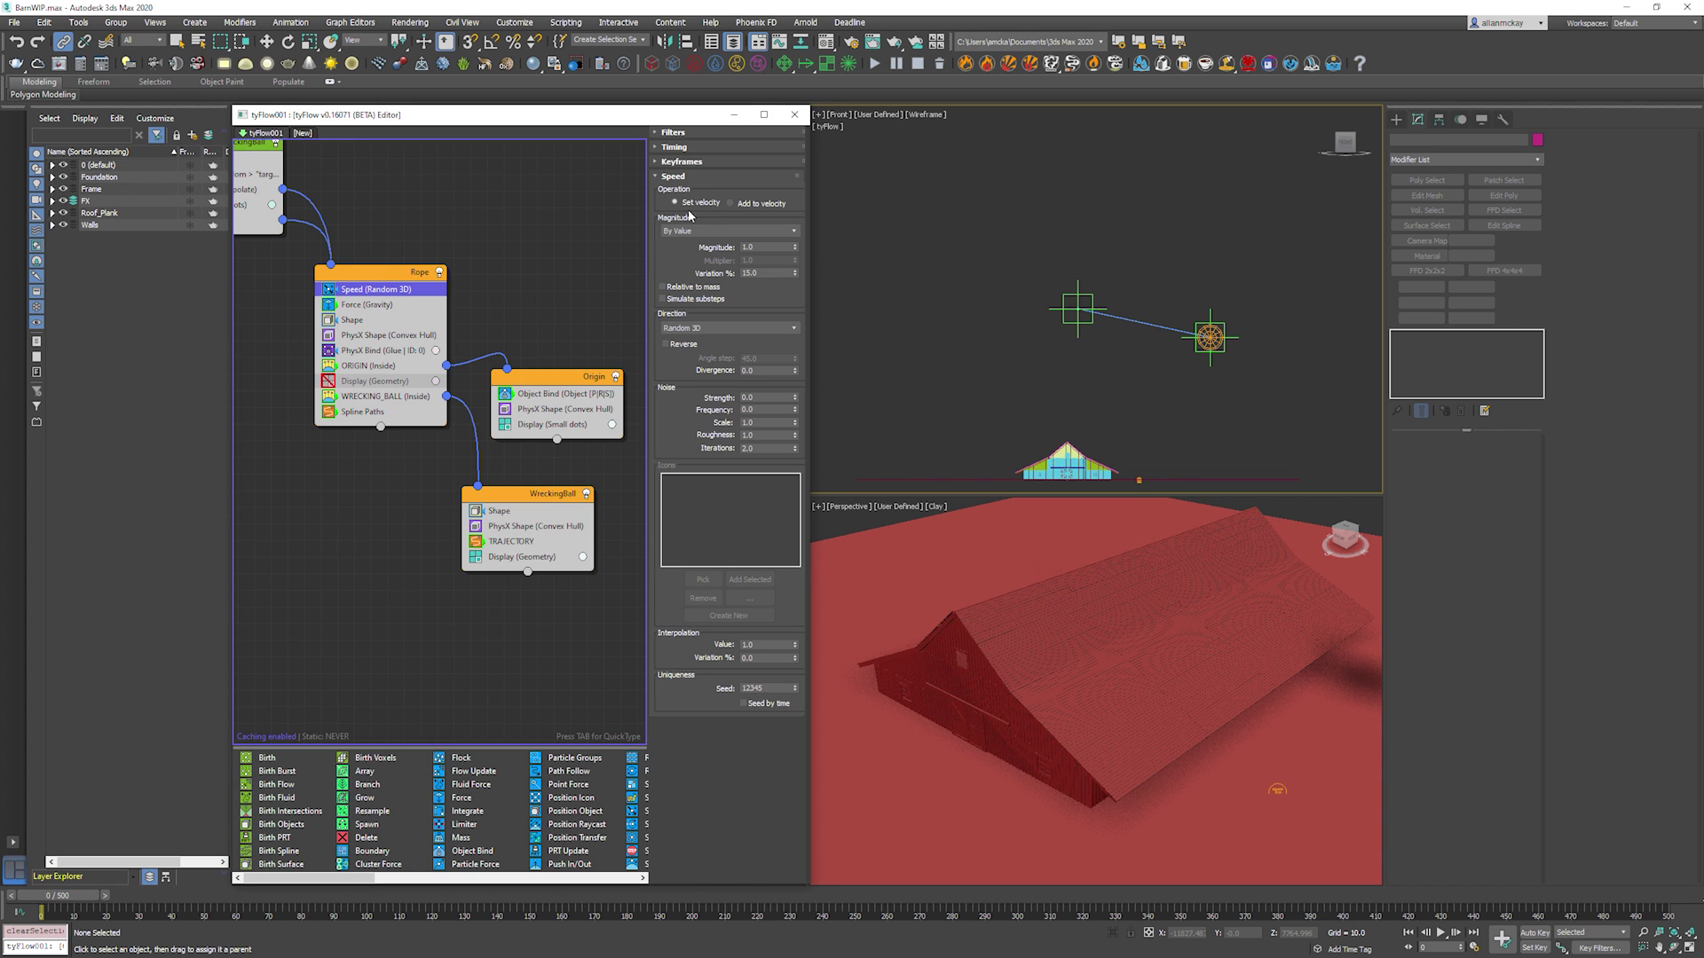
click(728, 328)
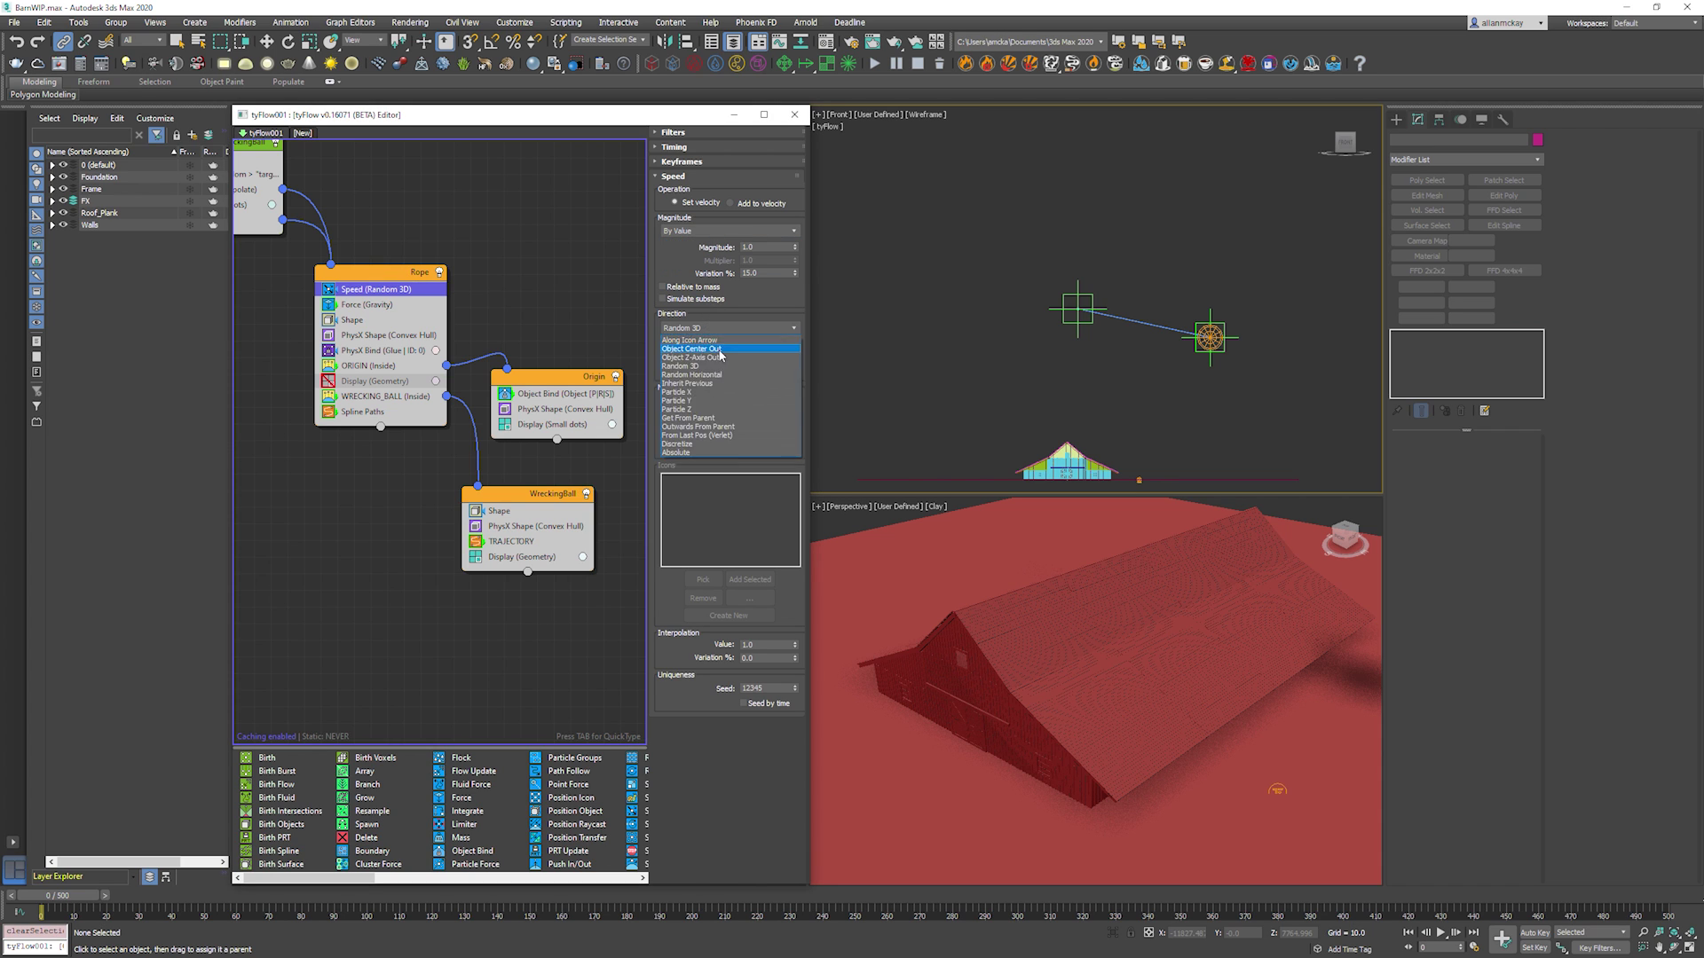
click(720, 340)
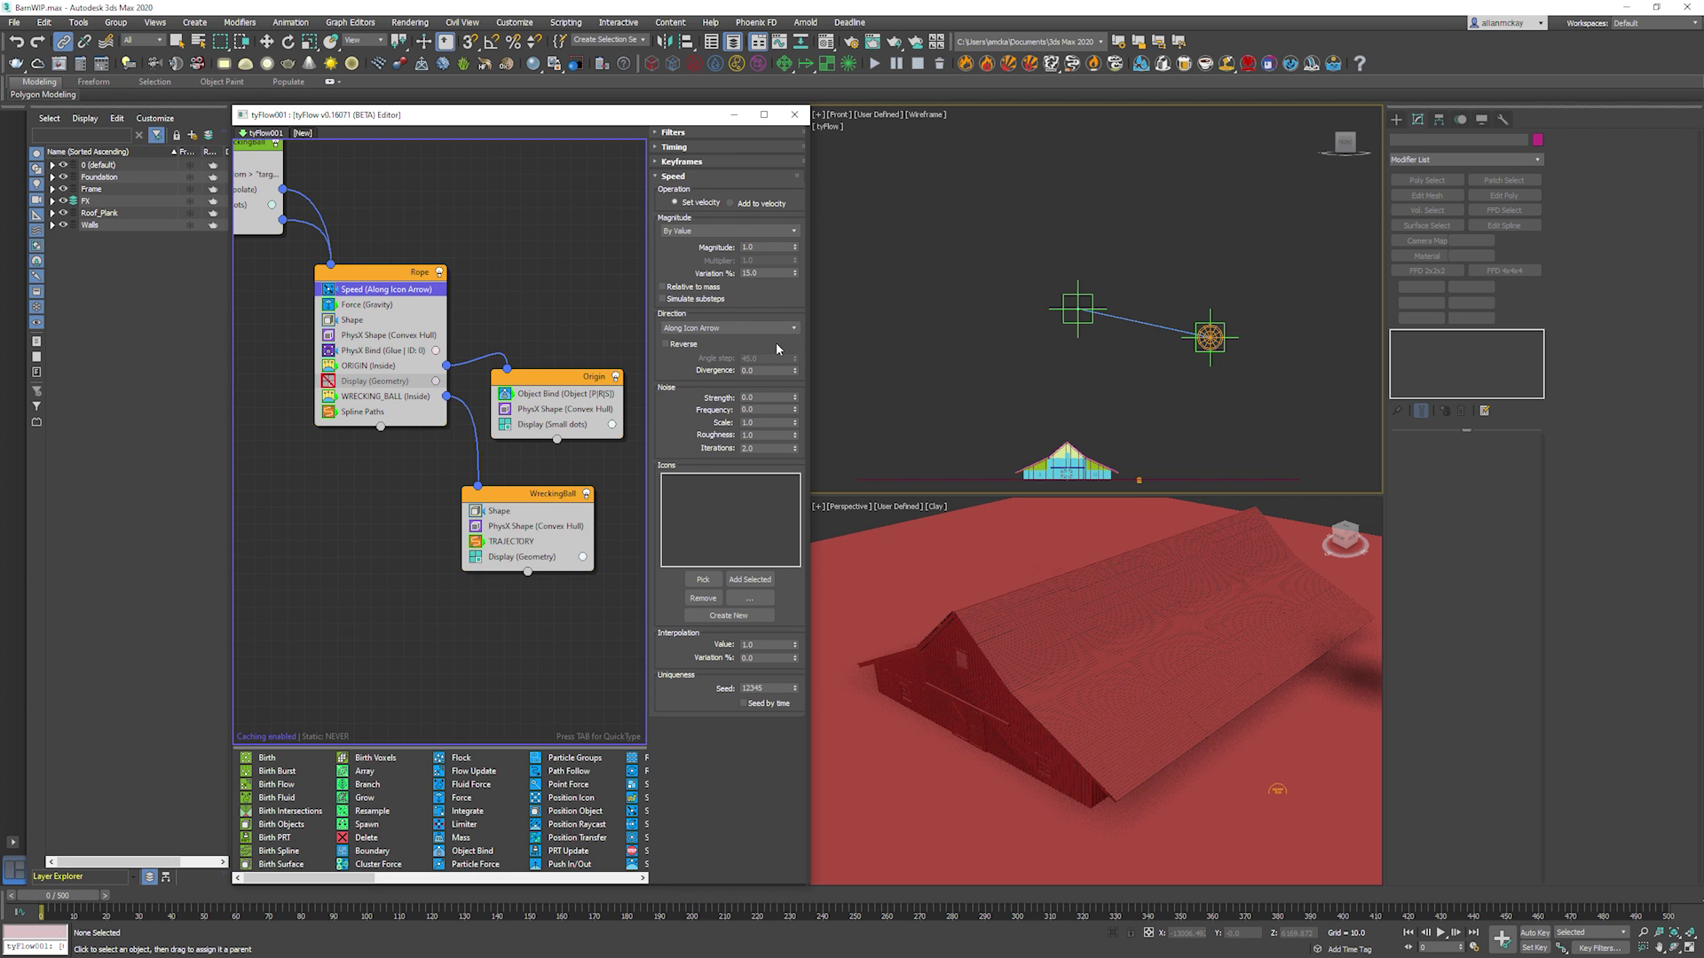
Play the simulation briefly to check the swing and return to the first frame.
key(slash)
key(slash)
key(Home)
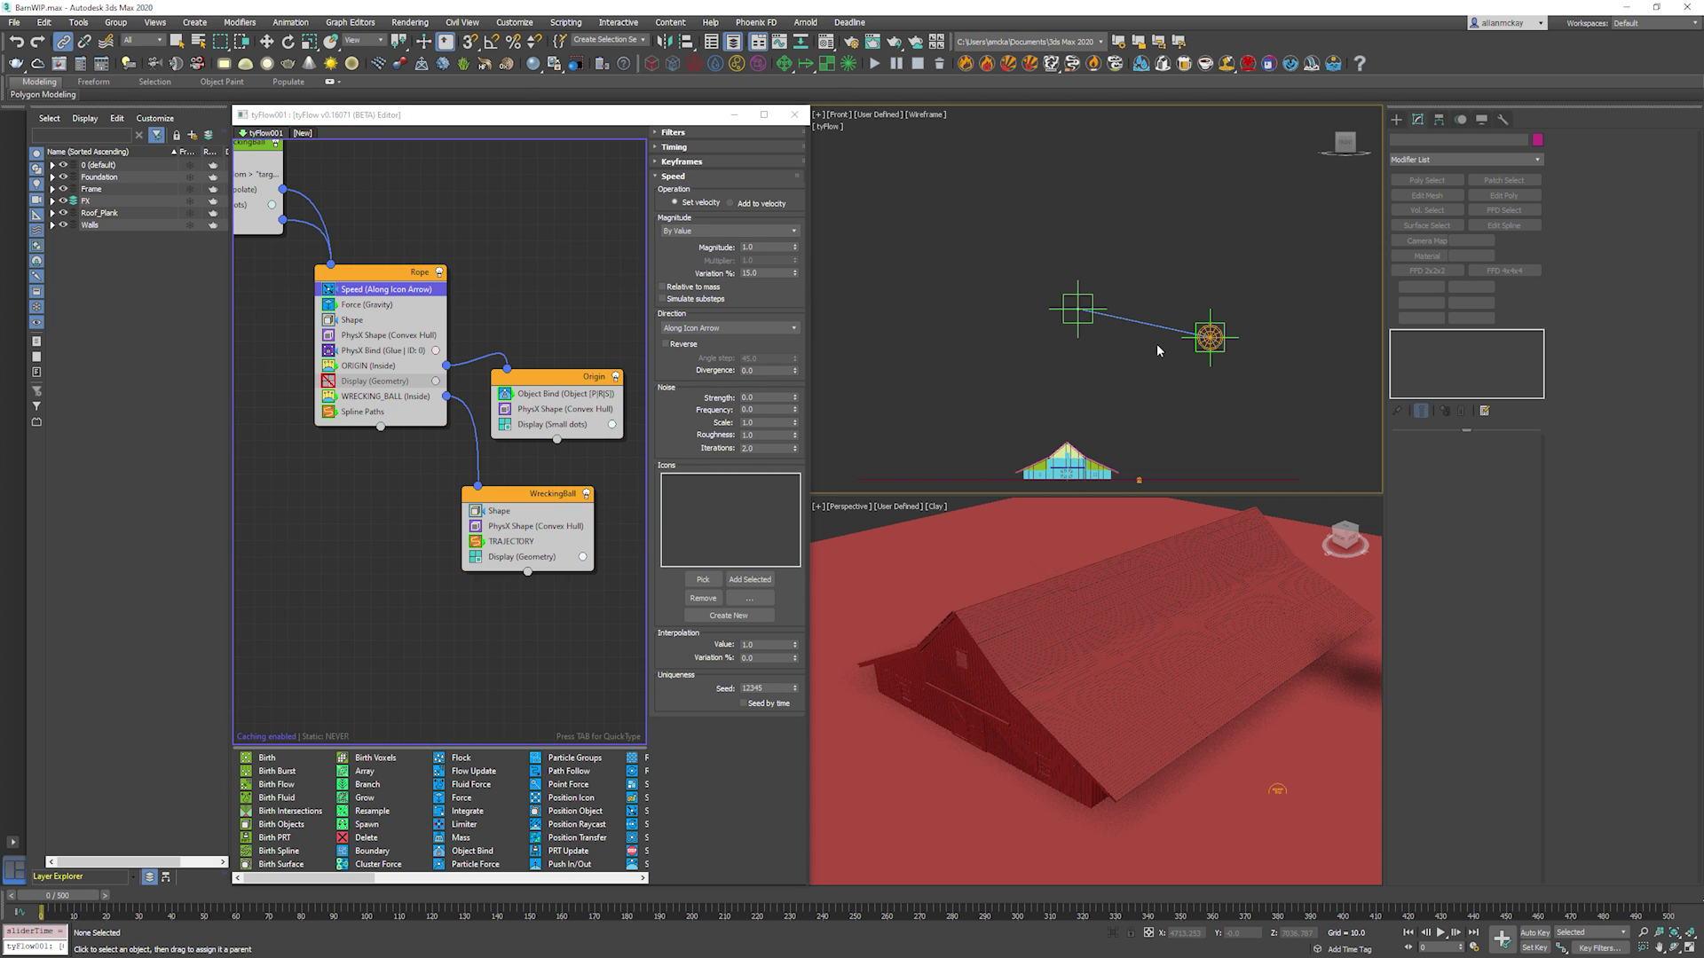
Create a new direction icon for the Speed operator and rename it WreckingBall_Speed.
click(715, 615)
click(701, 479)
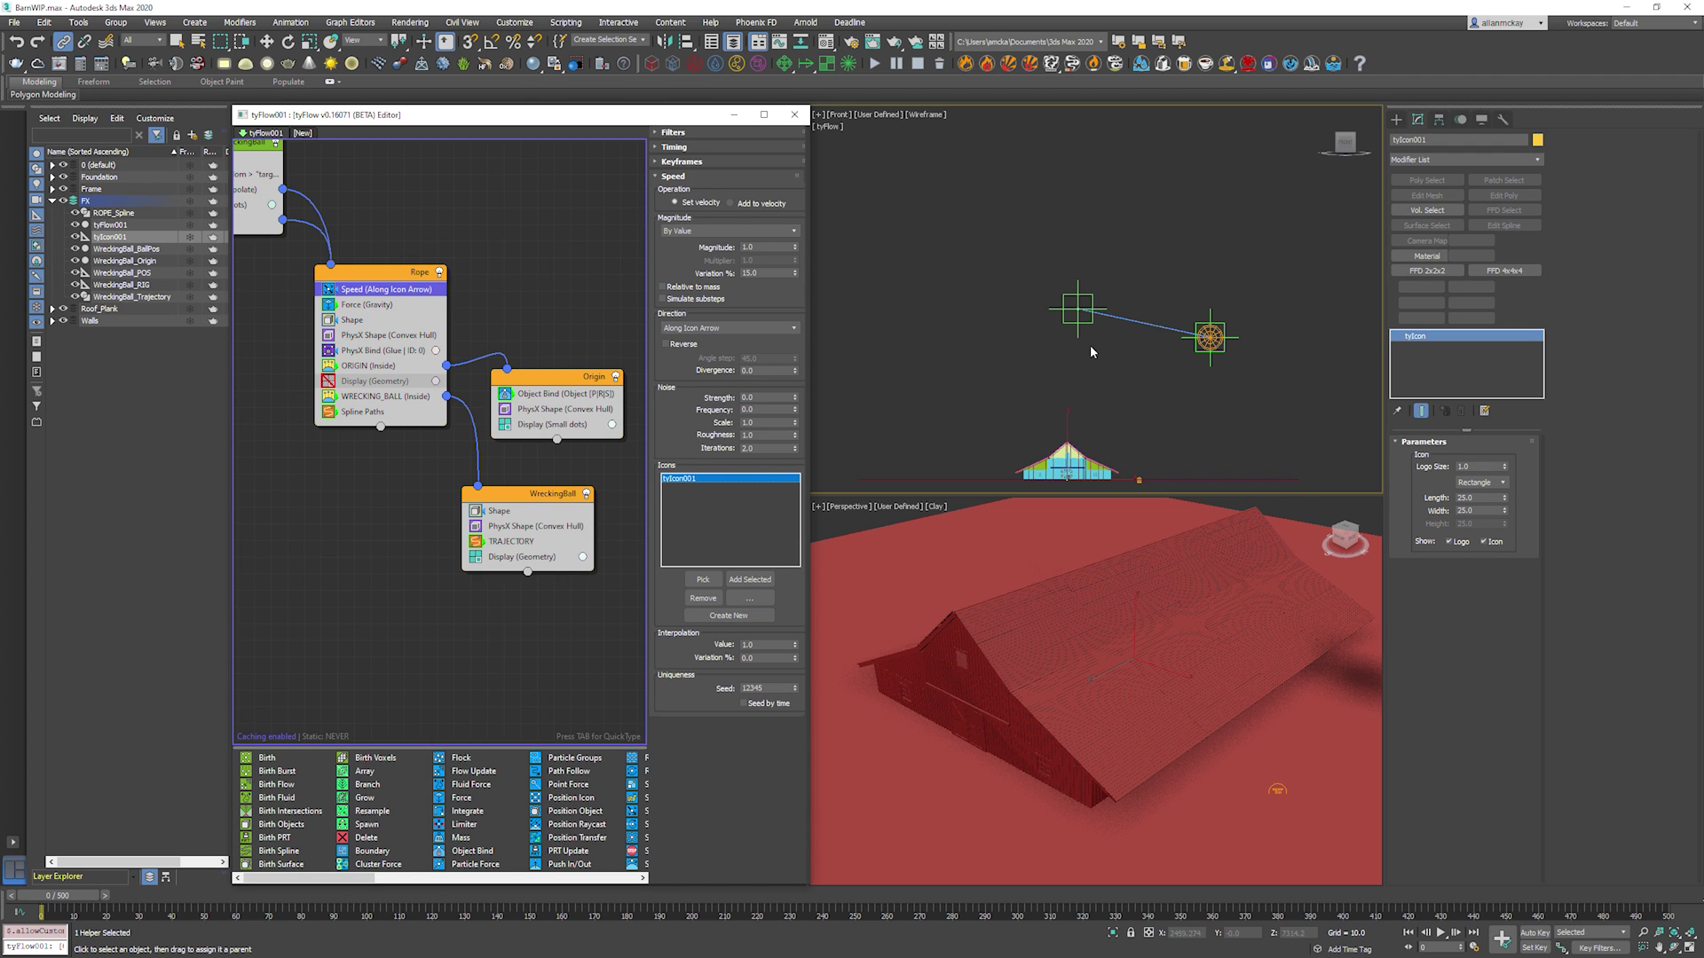
double_click(1420, 139)
text(Wreck)
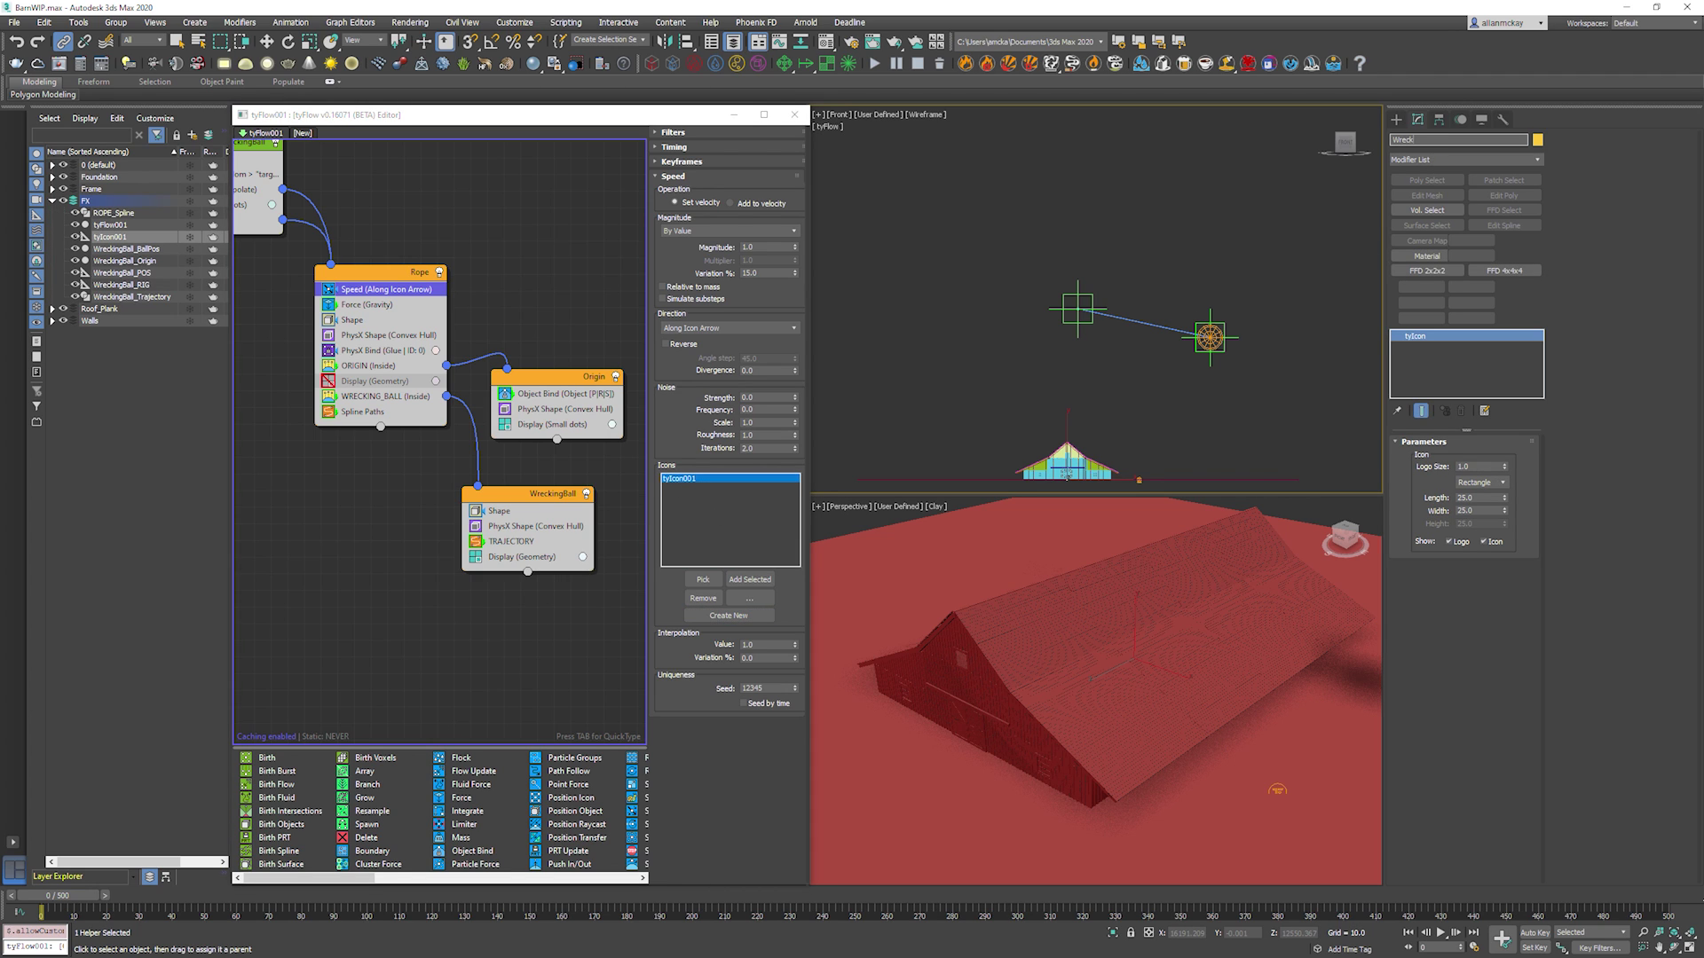
text(ingBall_Speed)
key(Return)
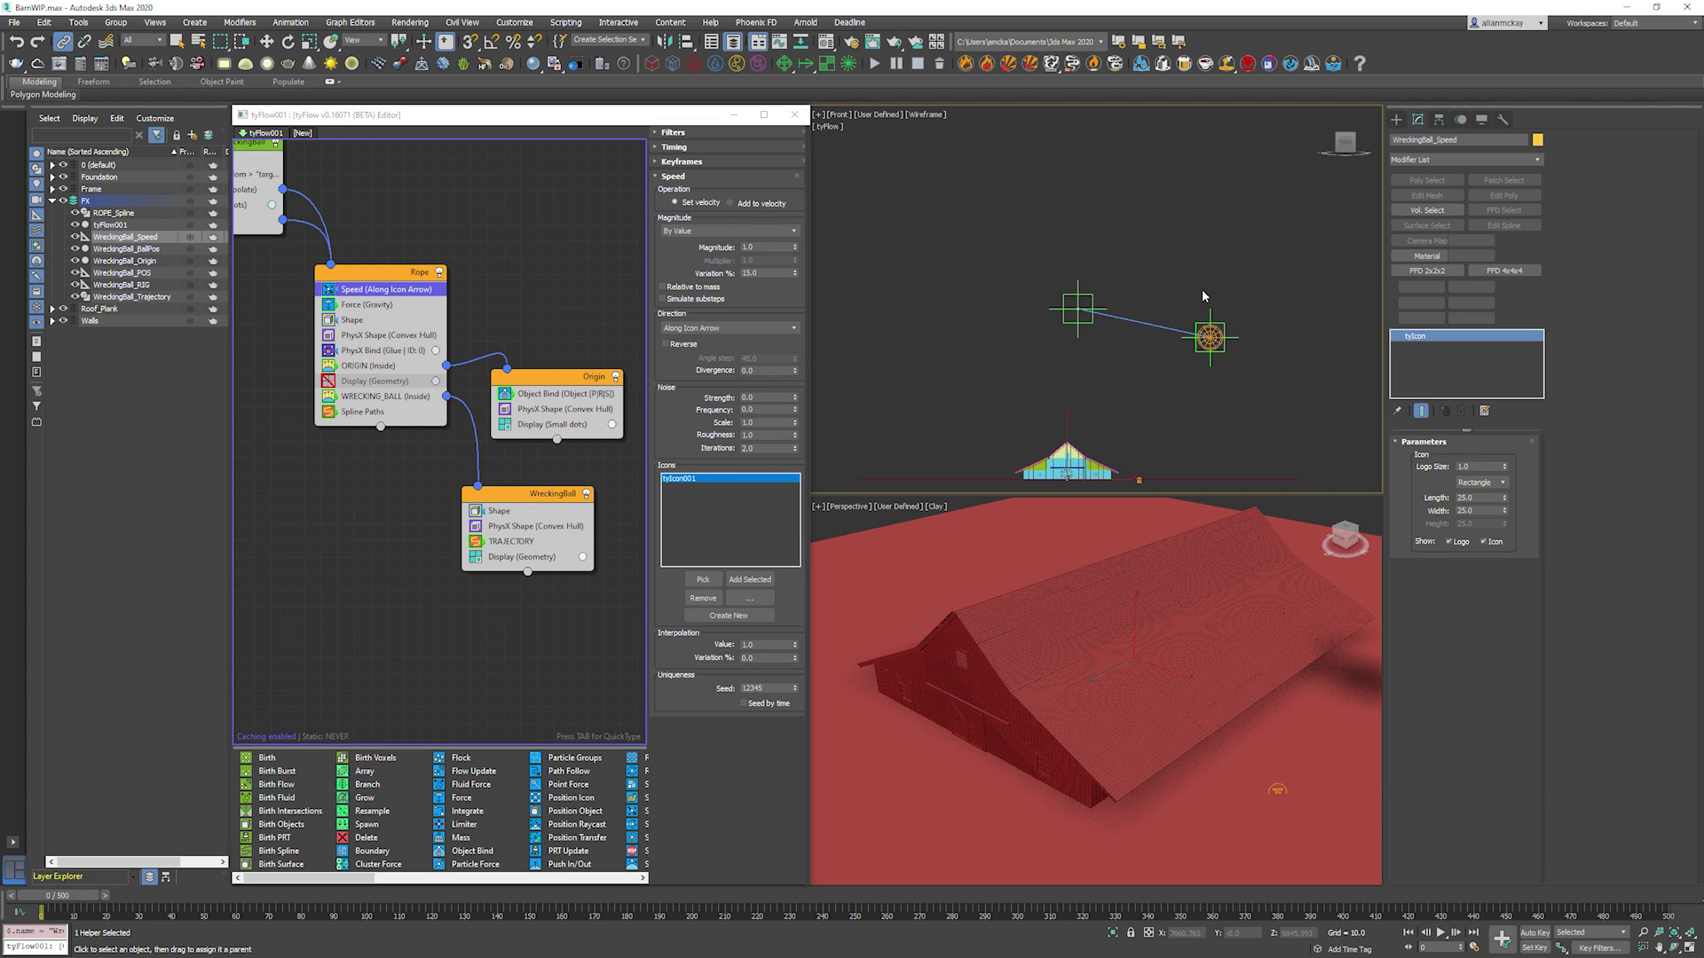
Align the WreckingBall_Speed icon to the WreckingBall_POS helper on X, Y and Z, matching center to center.
scroll(1223, 333, up, 3)
key(alt+a)
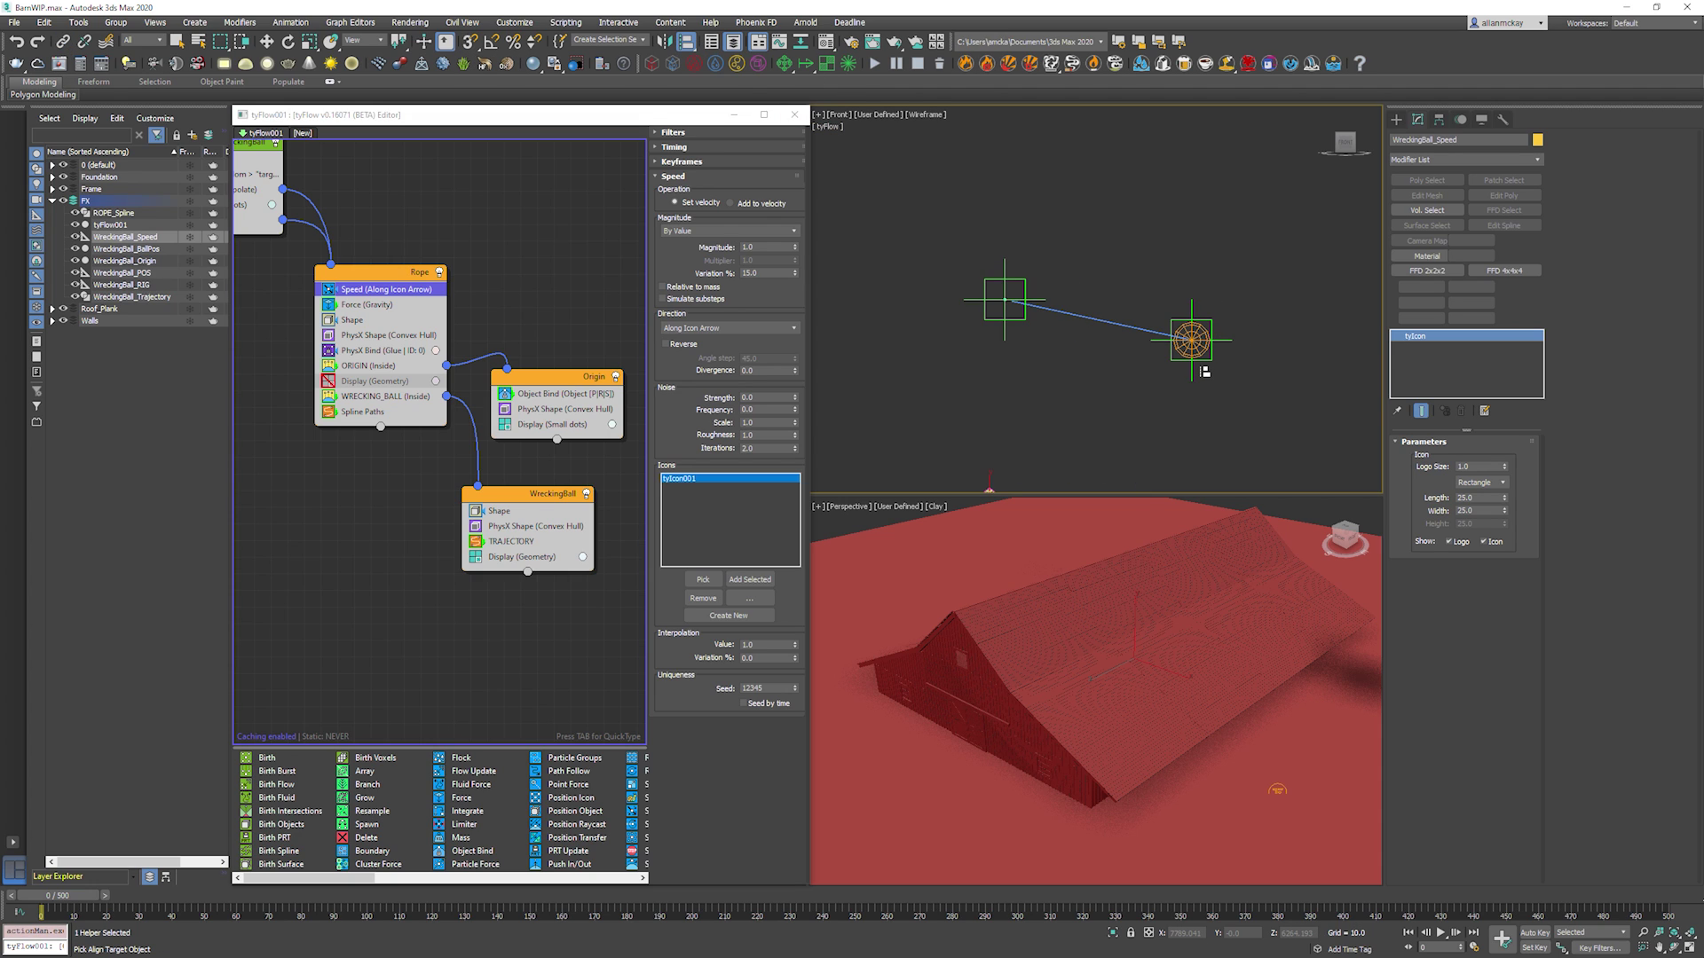
scroll(1204, 372, up, 3)
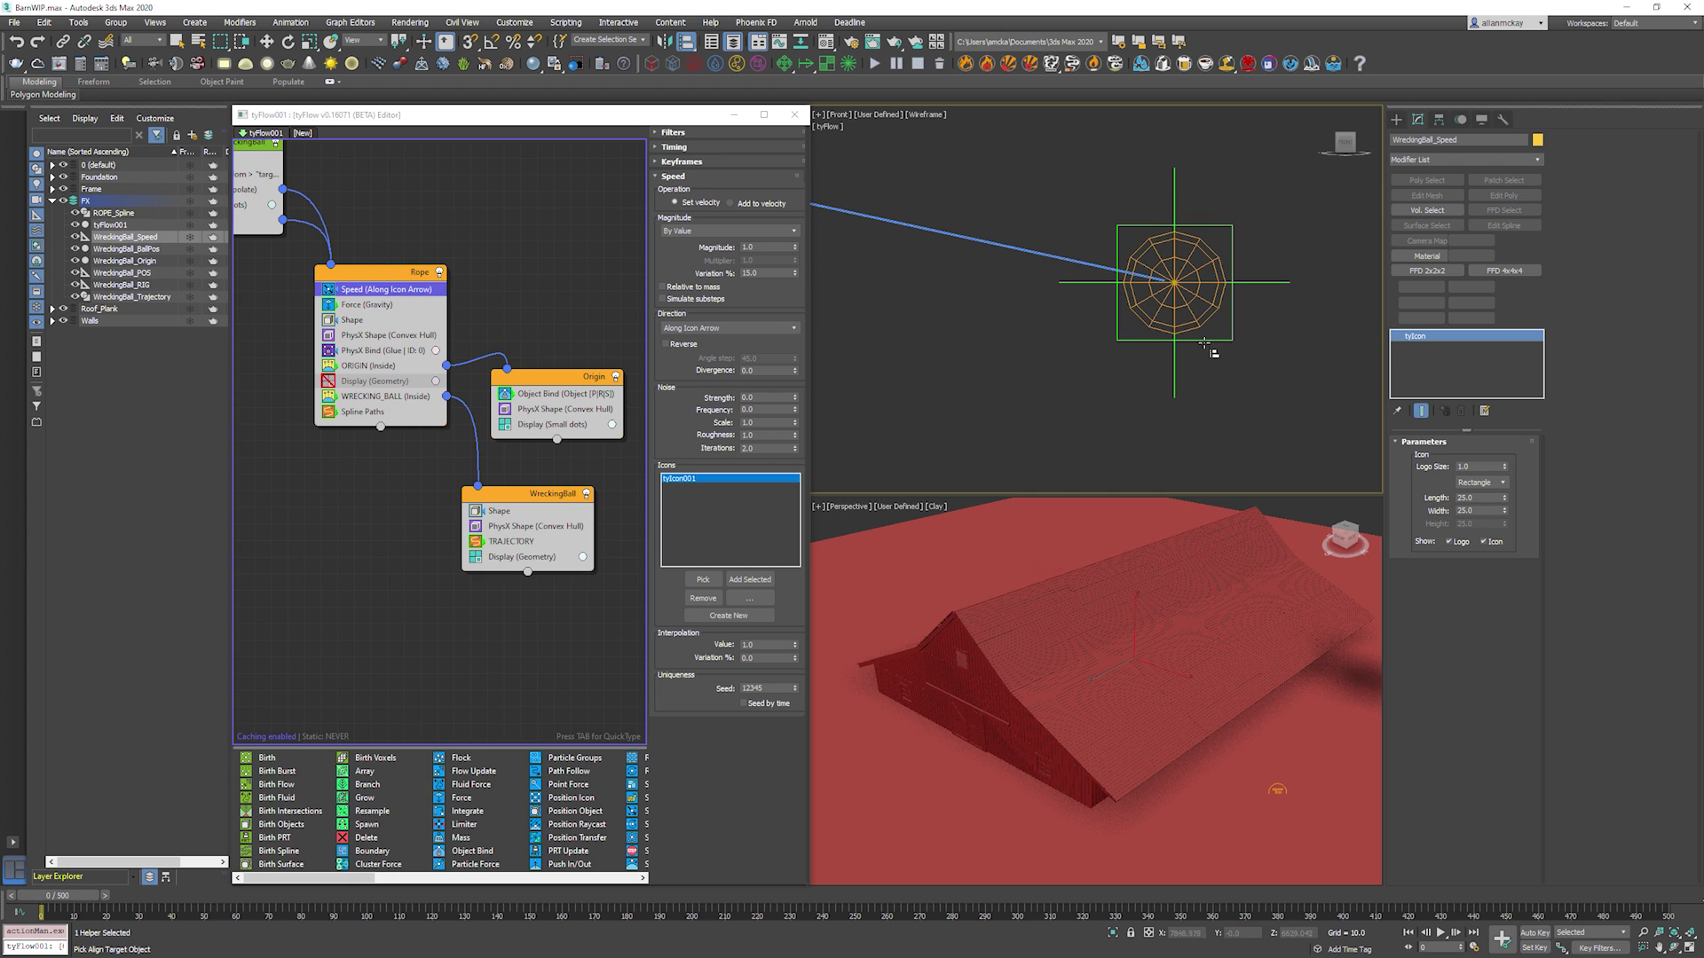
click(1232, 340)
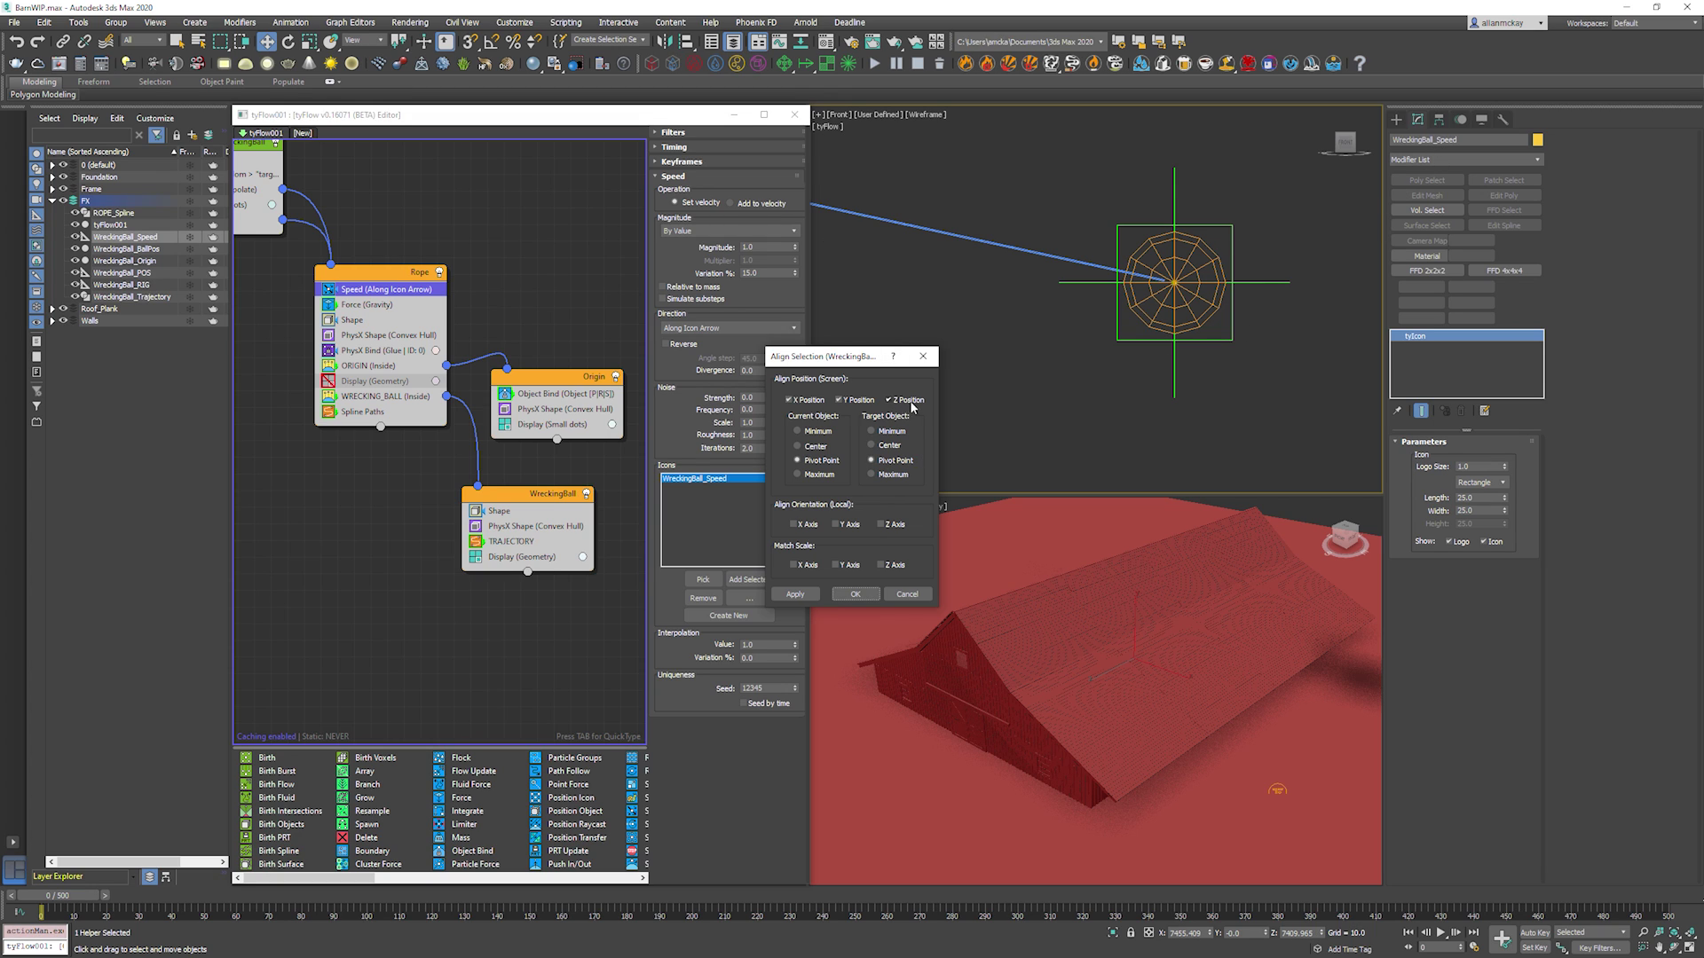
click(812, 447)
click(883, 446)
key(Return)
Set the icon's length and width to 1000 and rotate it in the front view so its arrow points diagonally down towards the barn.
scroll(1168, 275, up, 10)
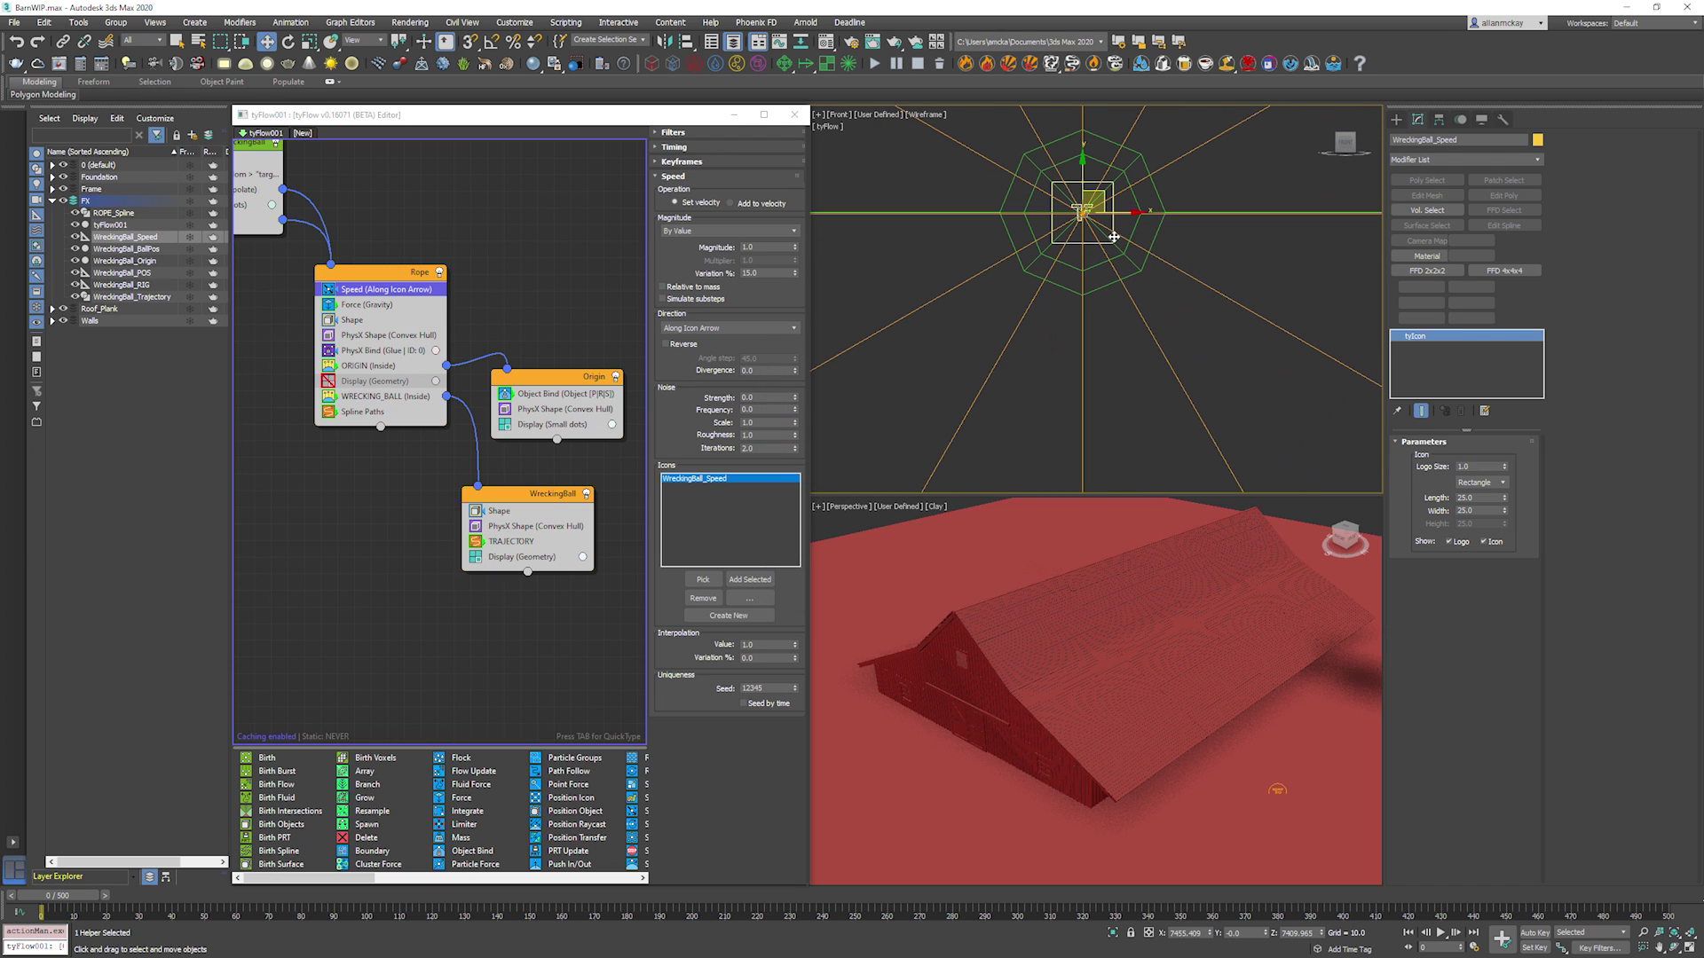
double_click(1477, 498)
double_click(1479, 510)
text(1000)
key(Return)
scroll(1198, 366, down, 6)
right_click(1200, 362)
click(1213, 381)
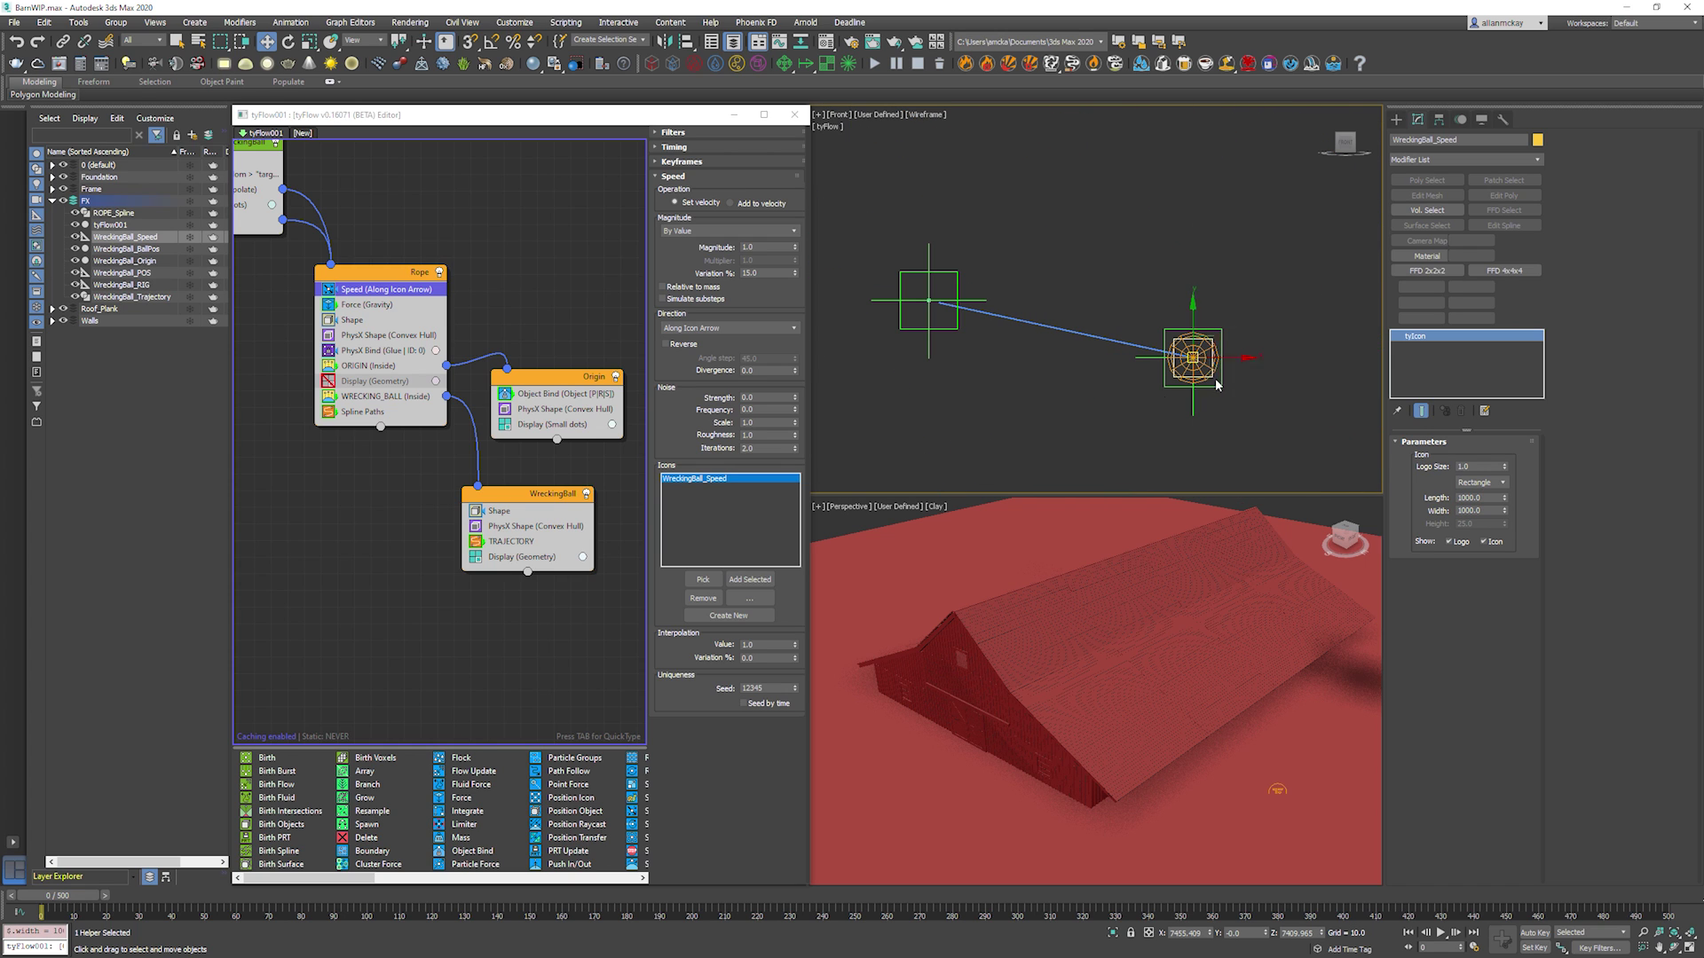
drag(1218, 372, 1255, 340)
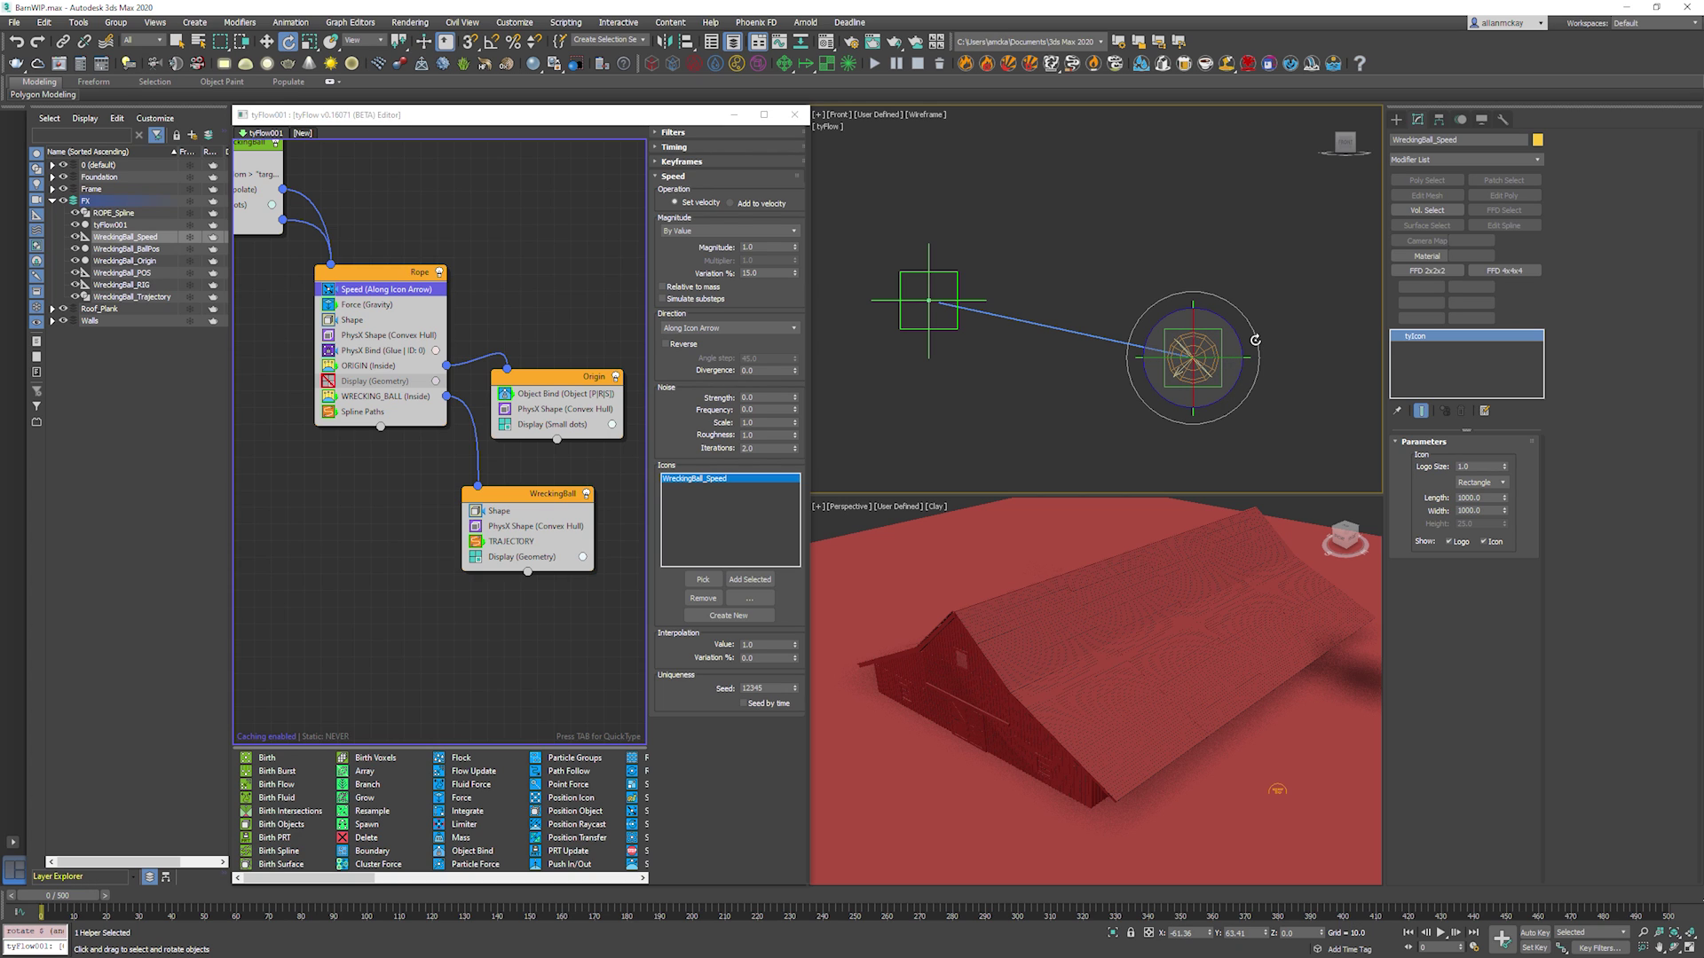
Set the WreckingBall_Speed icon's length and width to 5000 and turn off its logo display.
click(1471, 498)
text(5000)
key(Tab)
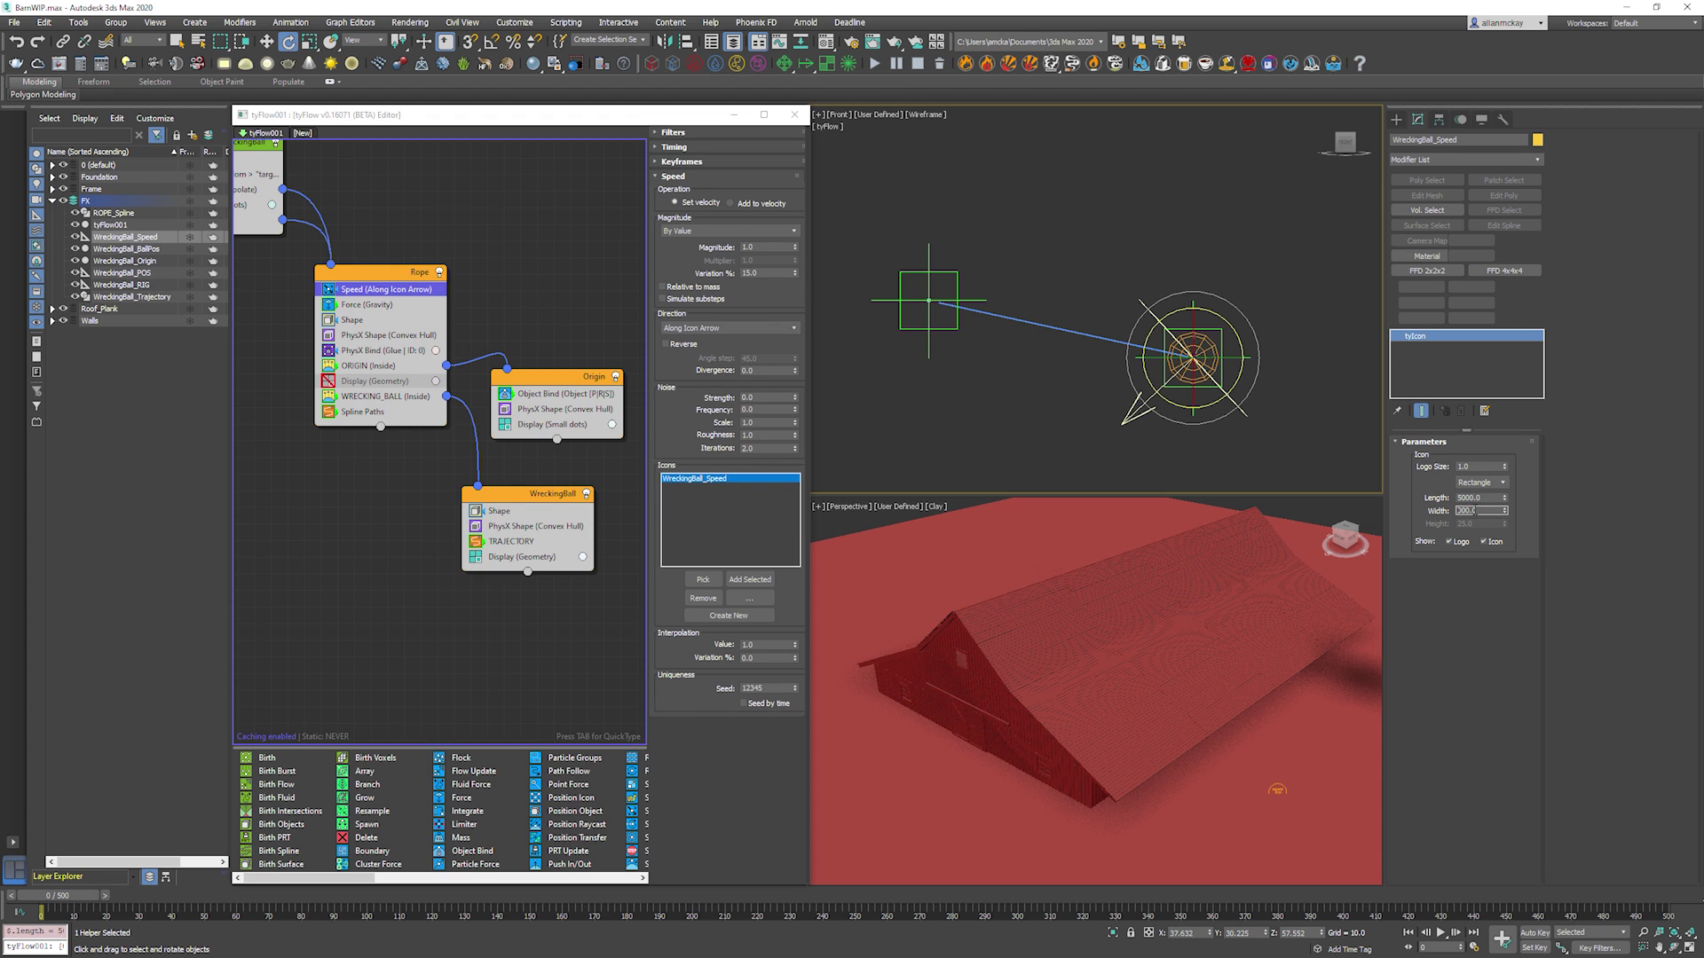
text(5000)
key(Return)
click(1450, 541)
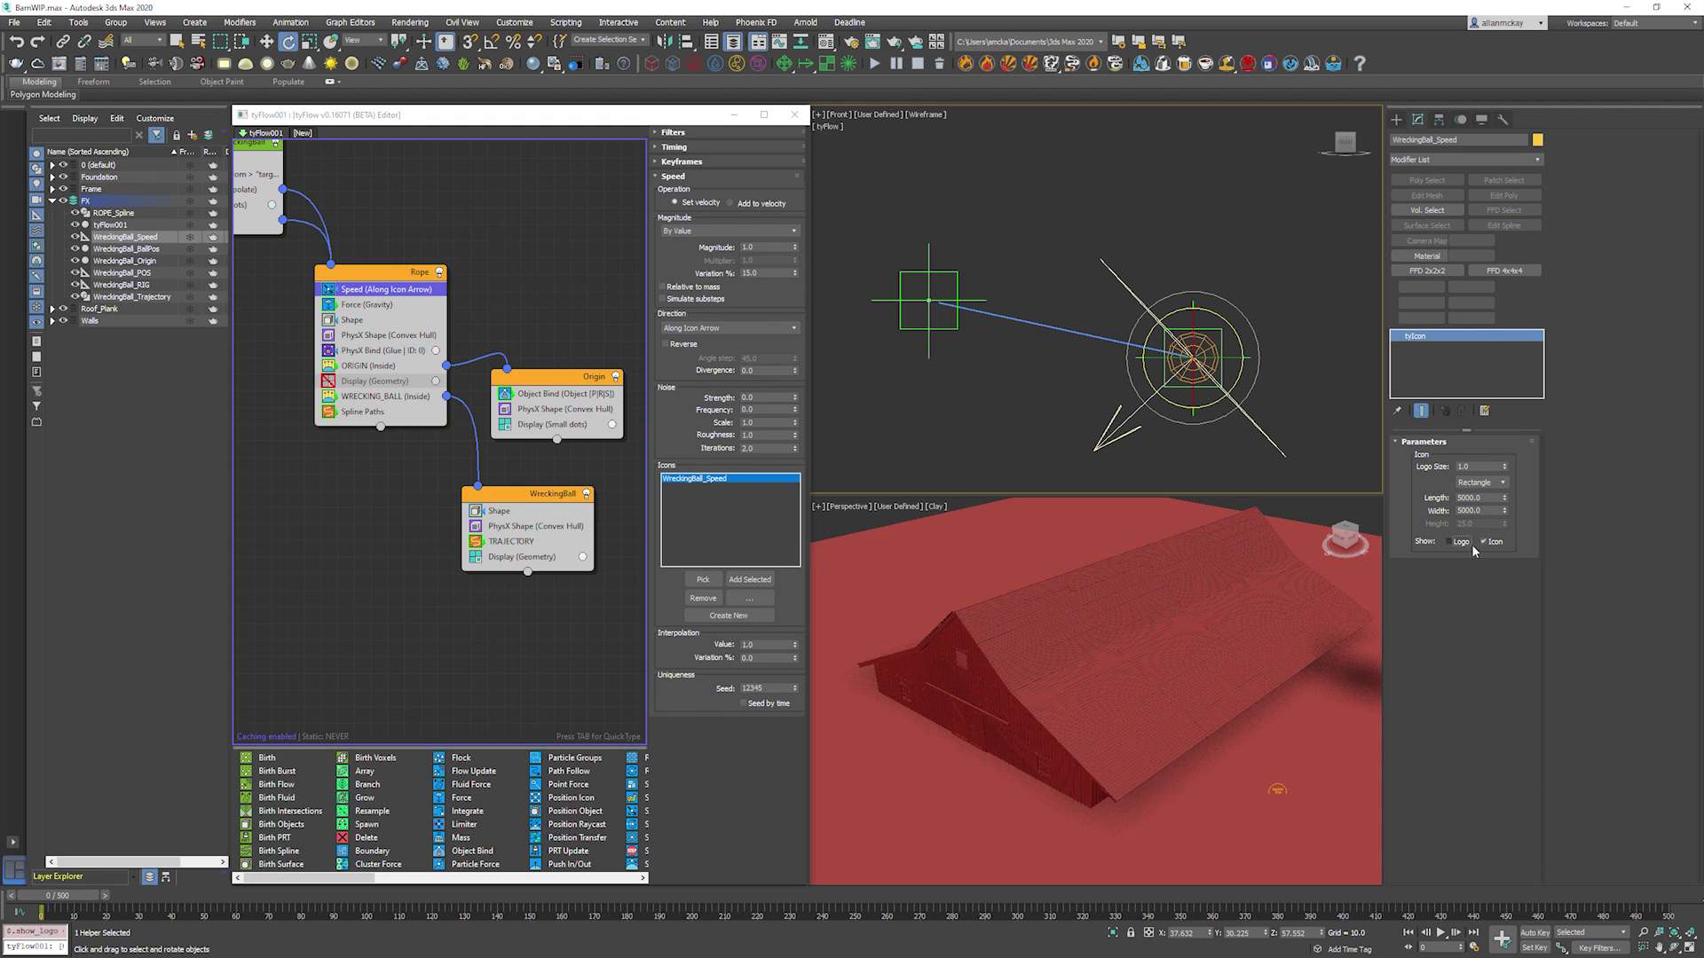
click(1492, 542)
Reselect the WreckingBall_Speed icon and set its length and width to 2000.
scroll(1260, 402, down, 3)
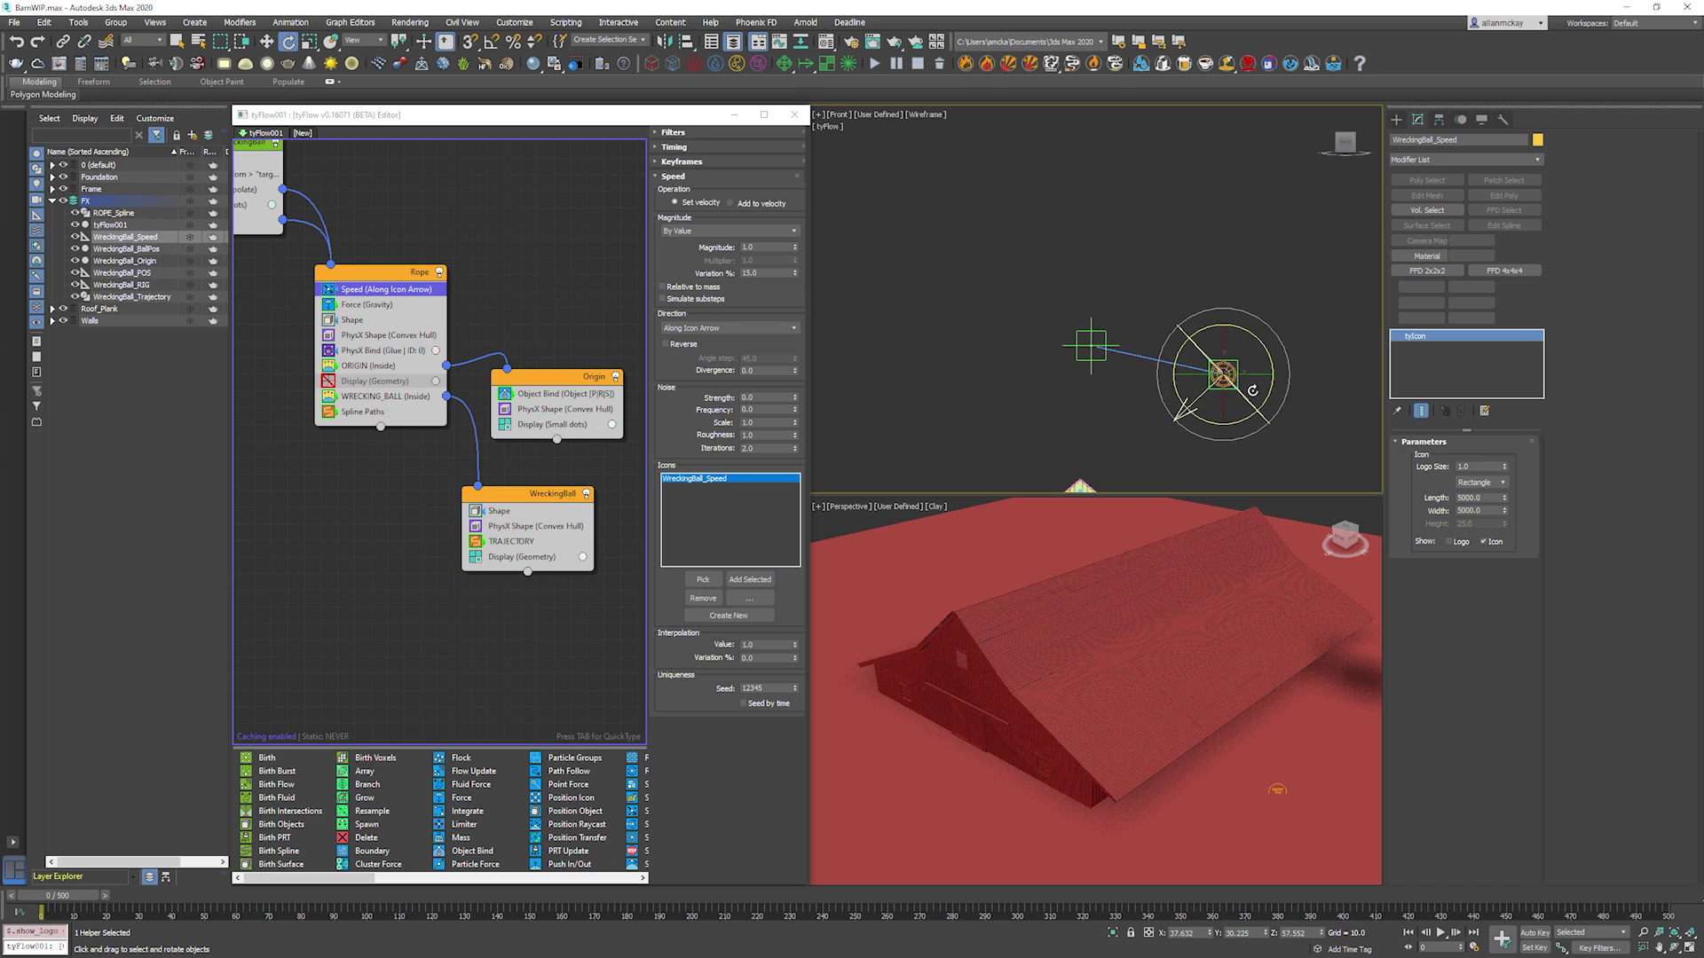
click(1270, 284)
middle_drag(1225, 391, 1253, 279)
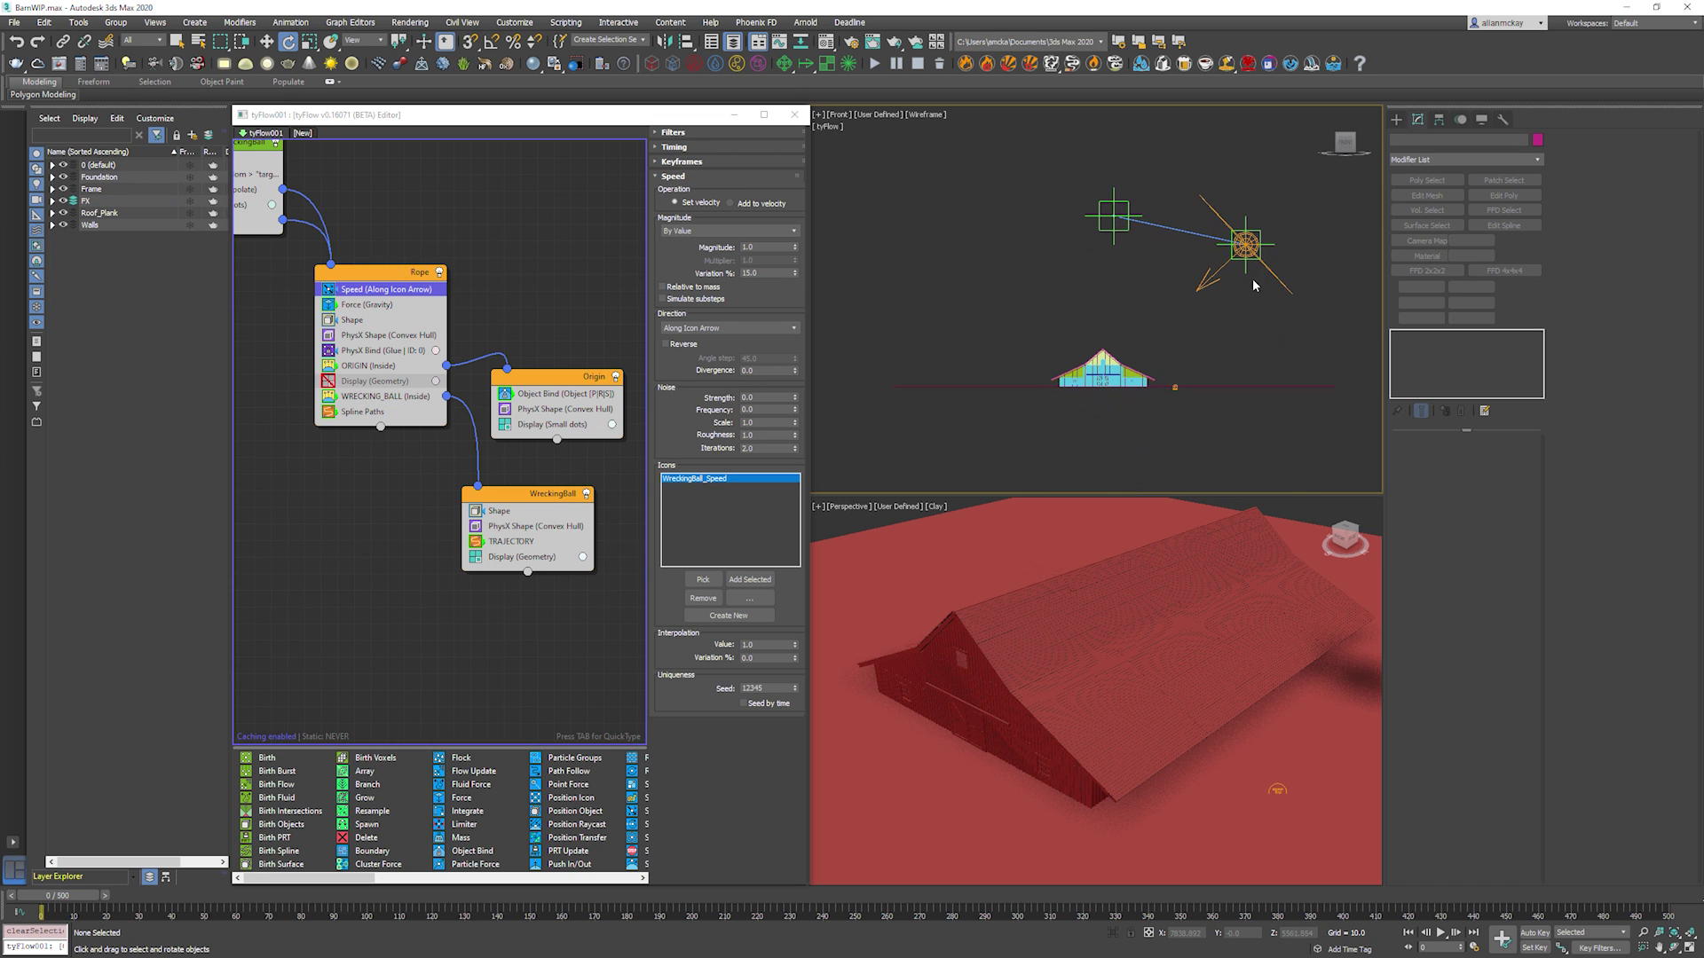
scroll(1253, 279, up, 4)
click(1147, 282)
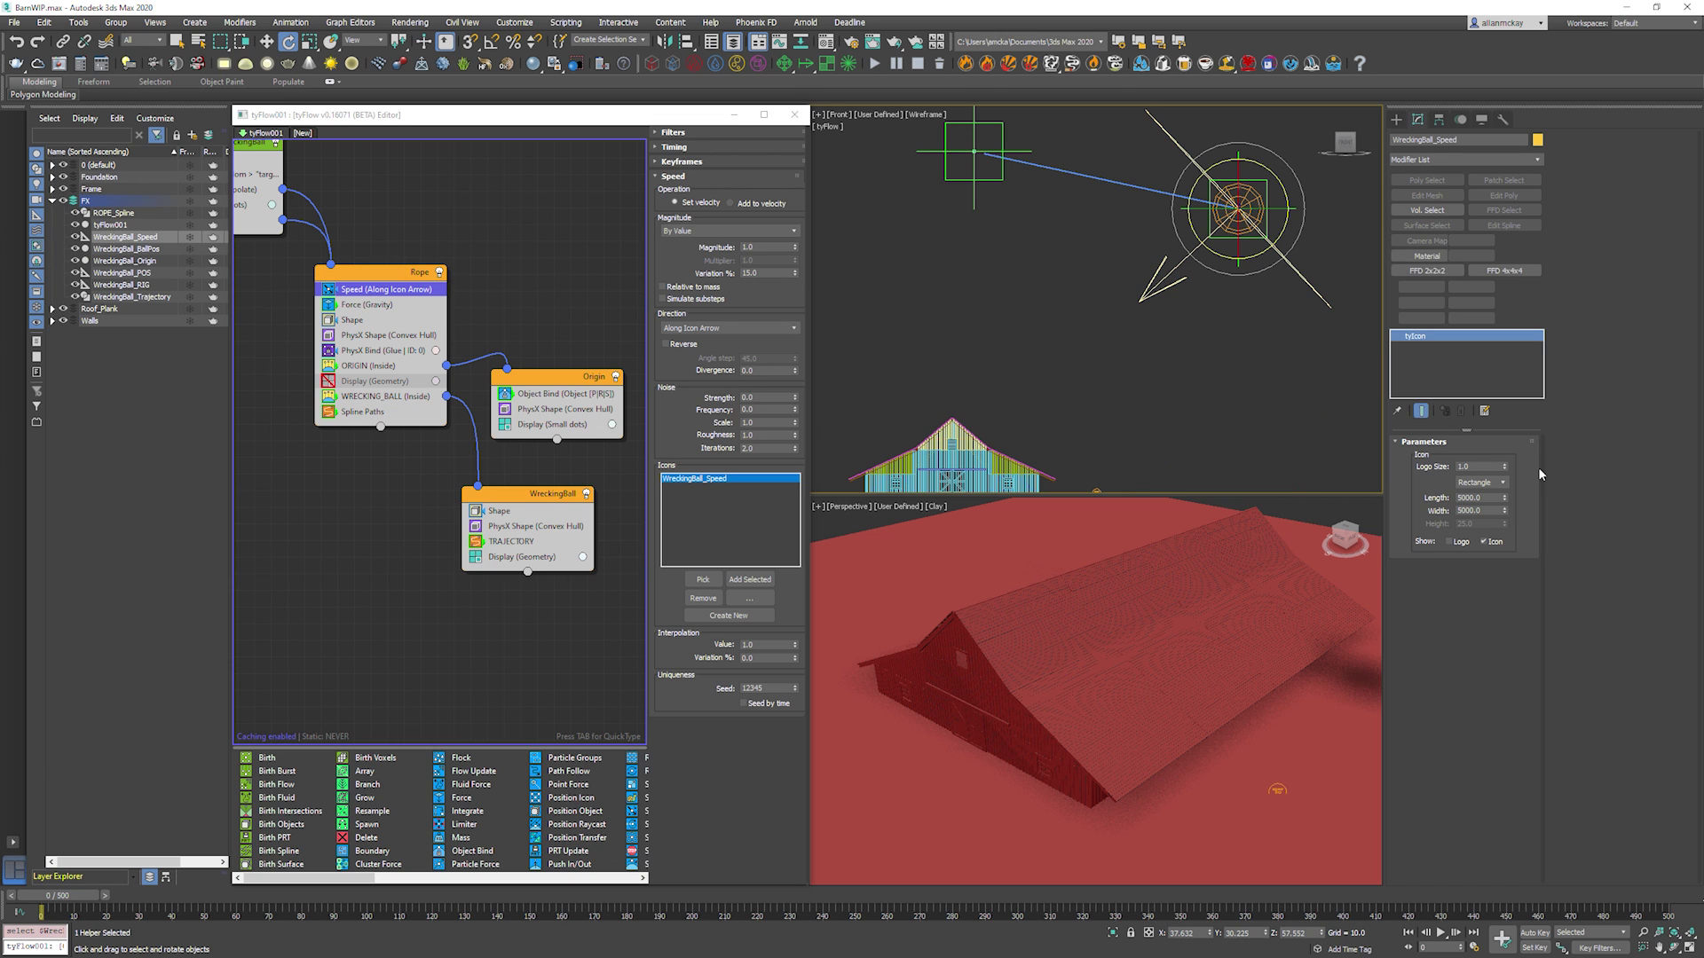
click(1486, 498)
text(2000)
key(Tab)
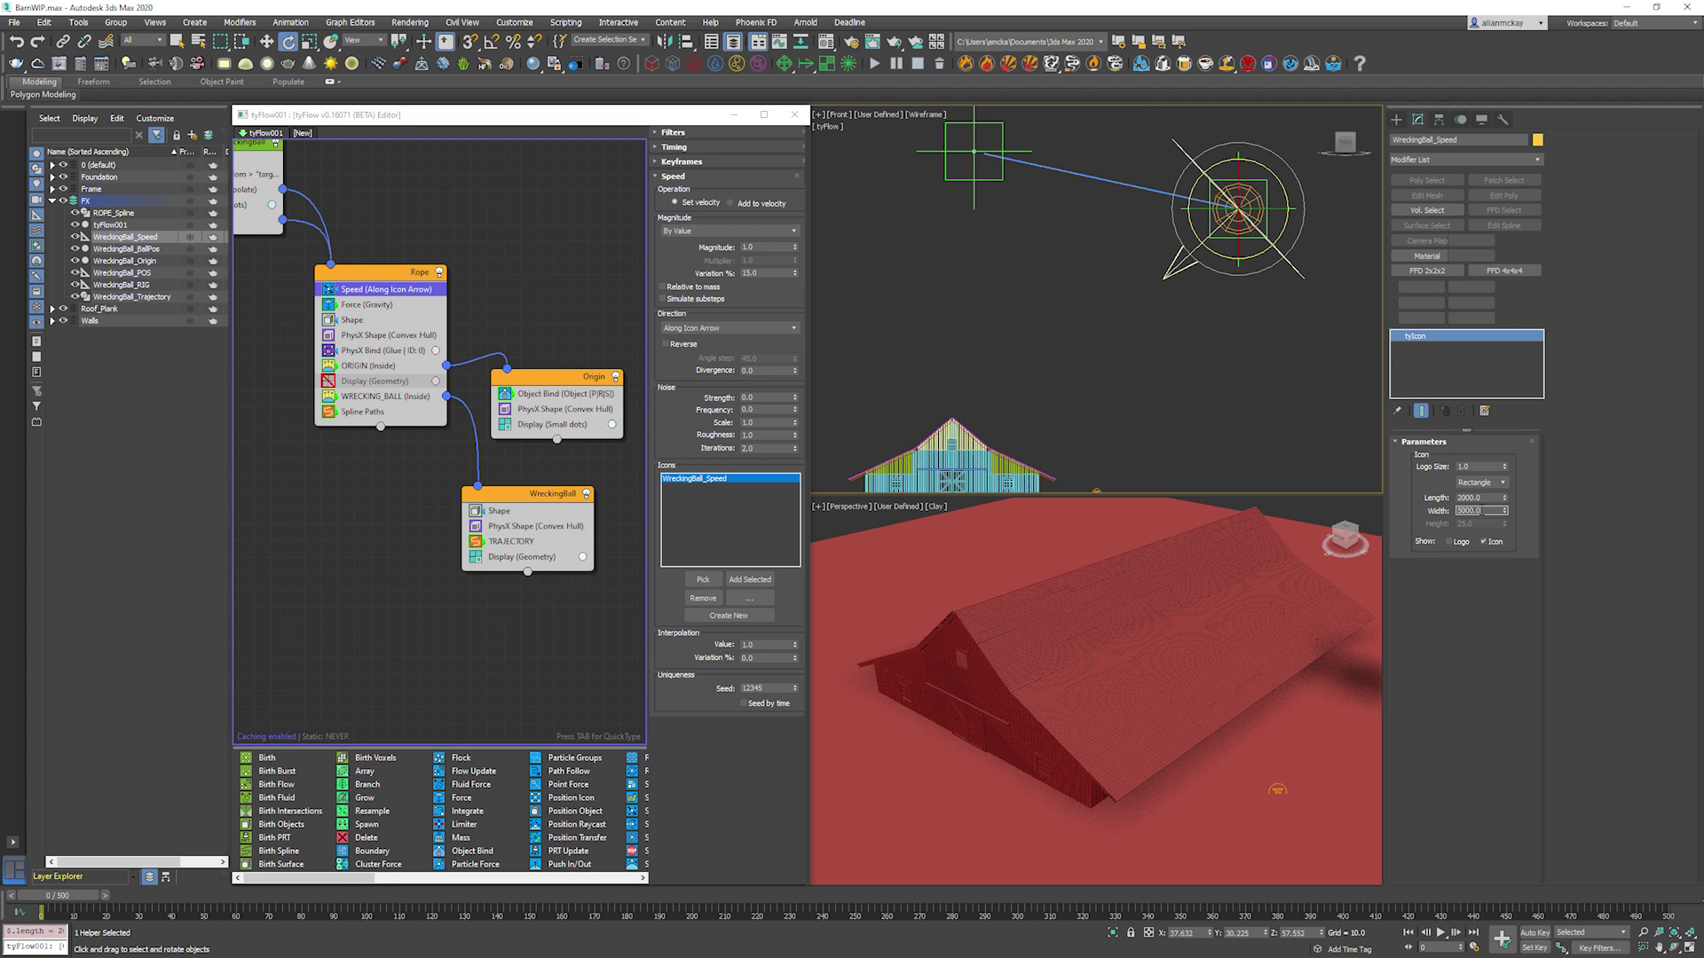
key(Return)
click(1163, 337)
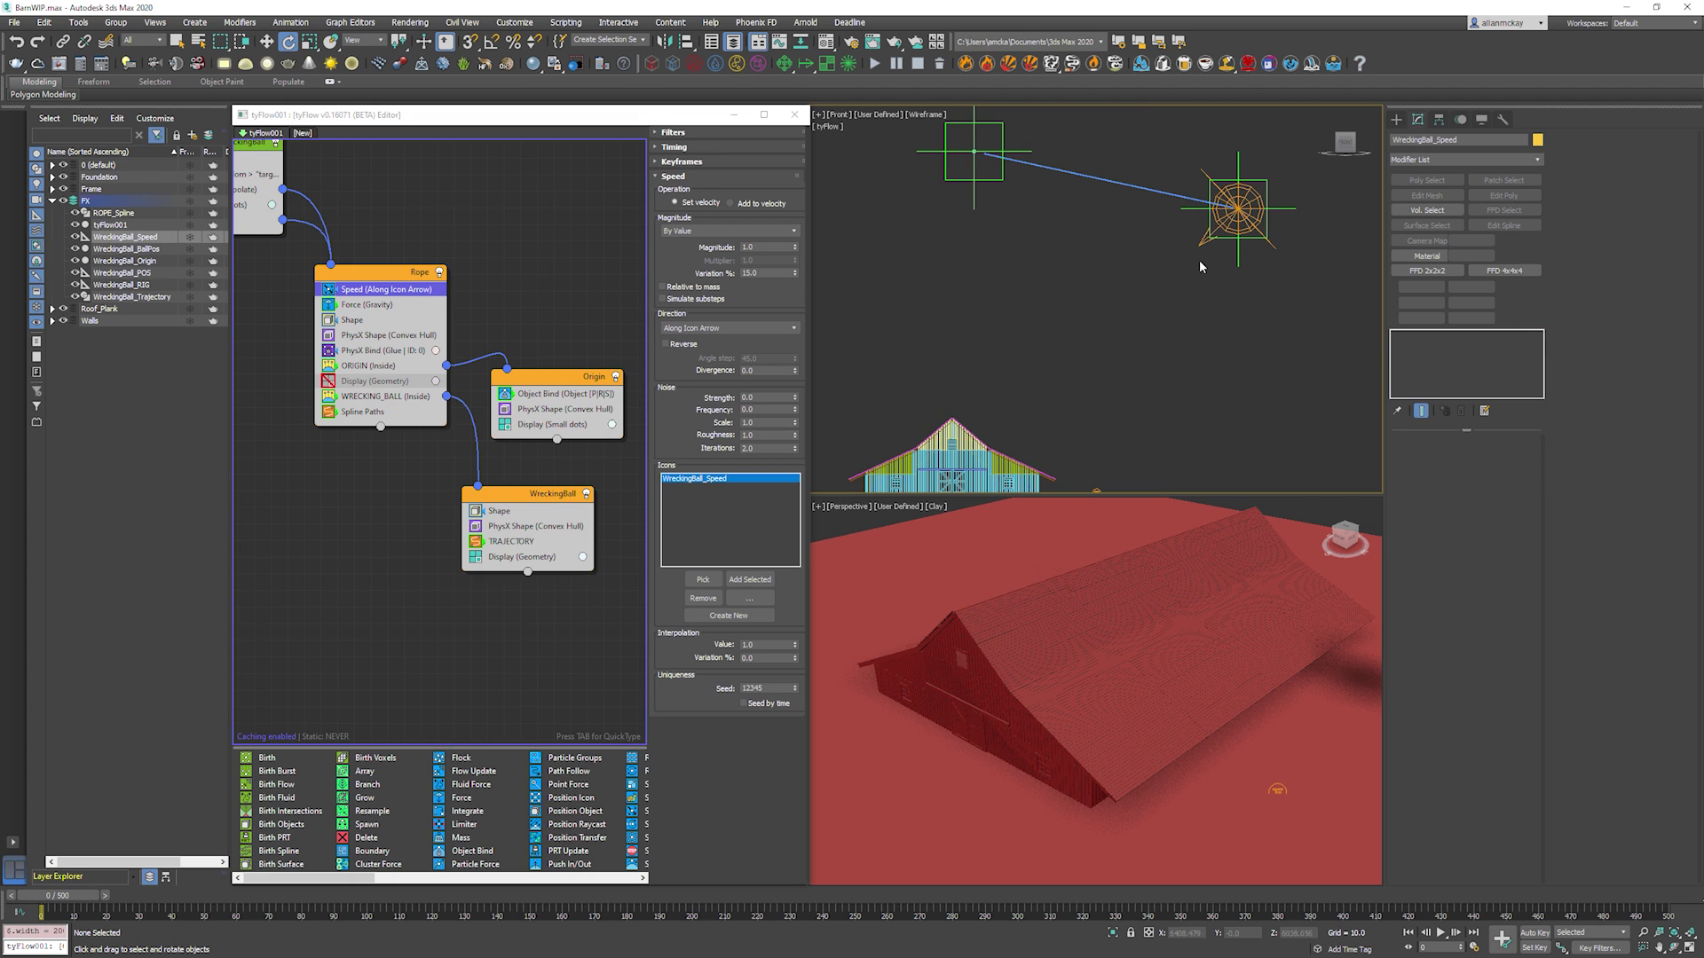
click(1200, 245)
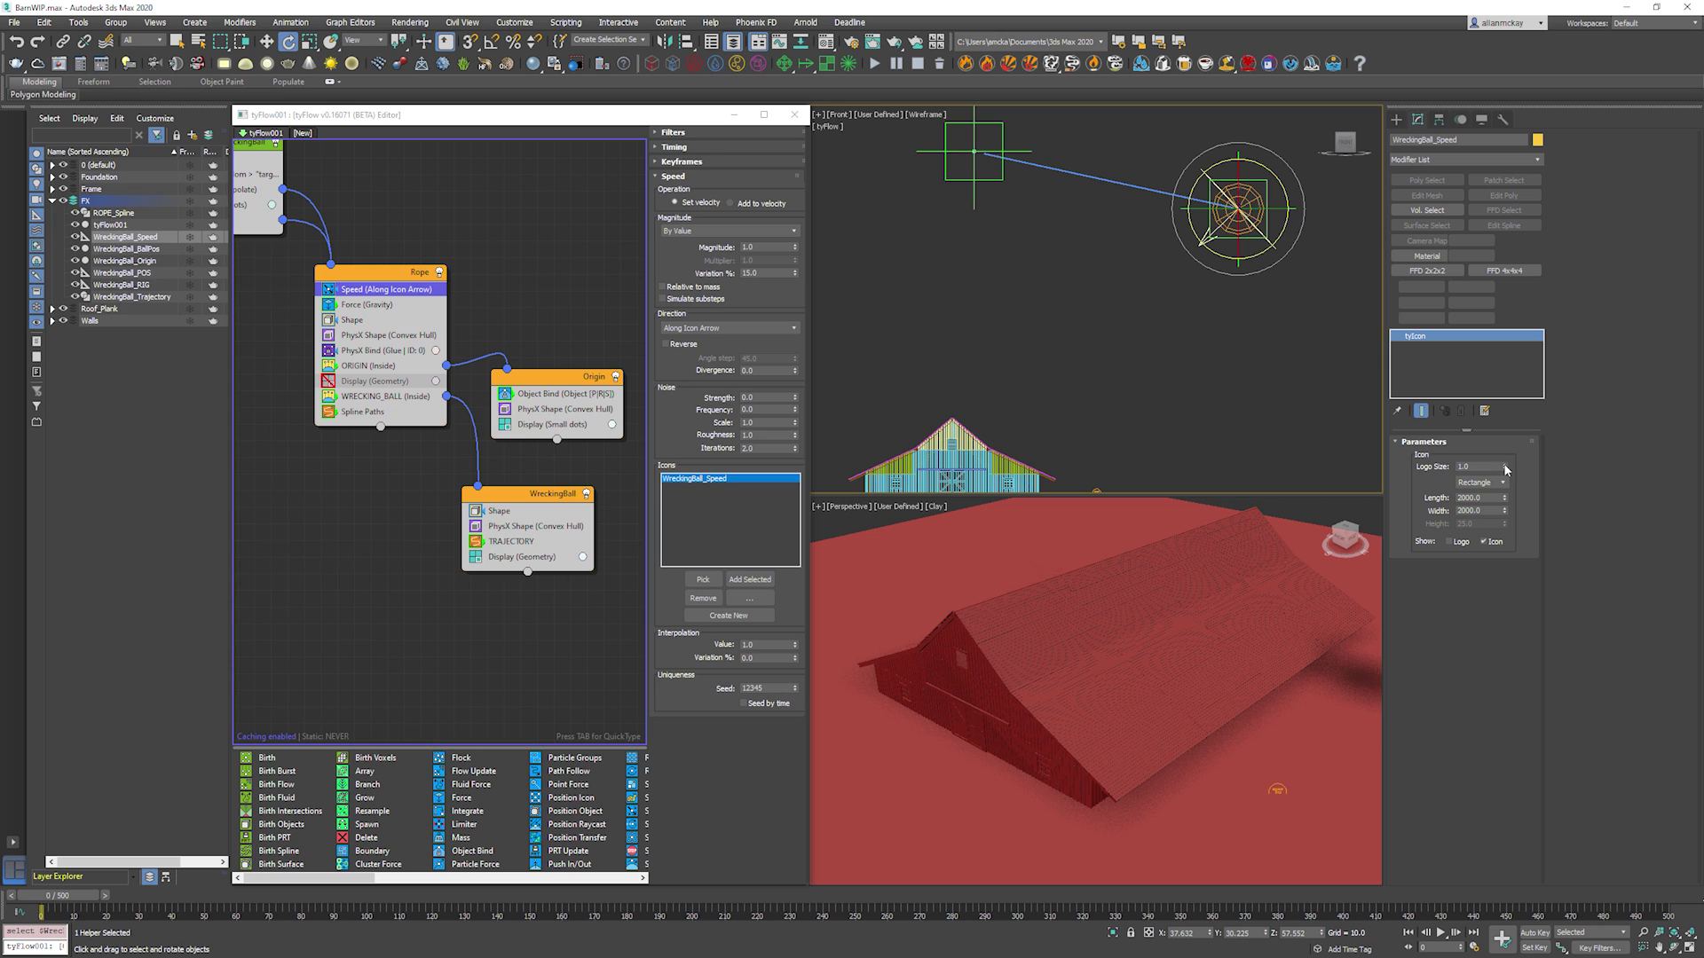
drag(1506, 467, 1502, 429)
key(ctrl+z)
Rotate the WreckingBall_Speed icon in the front view so its arrow points more steeply downwards.
middle_drag(1185, 322, 1241, 233)
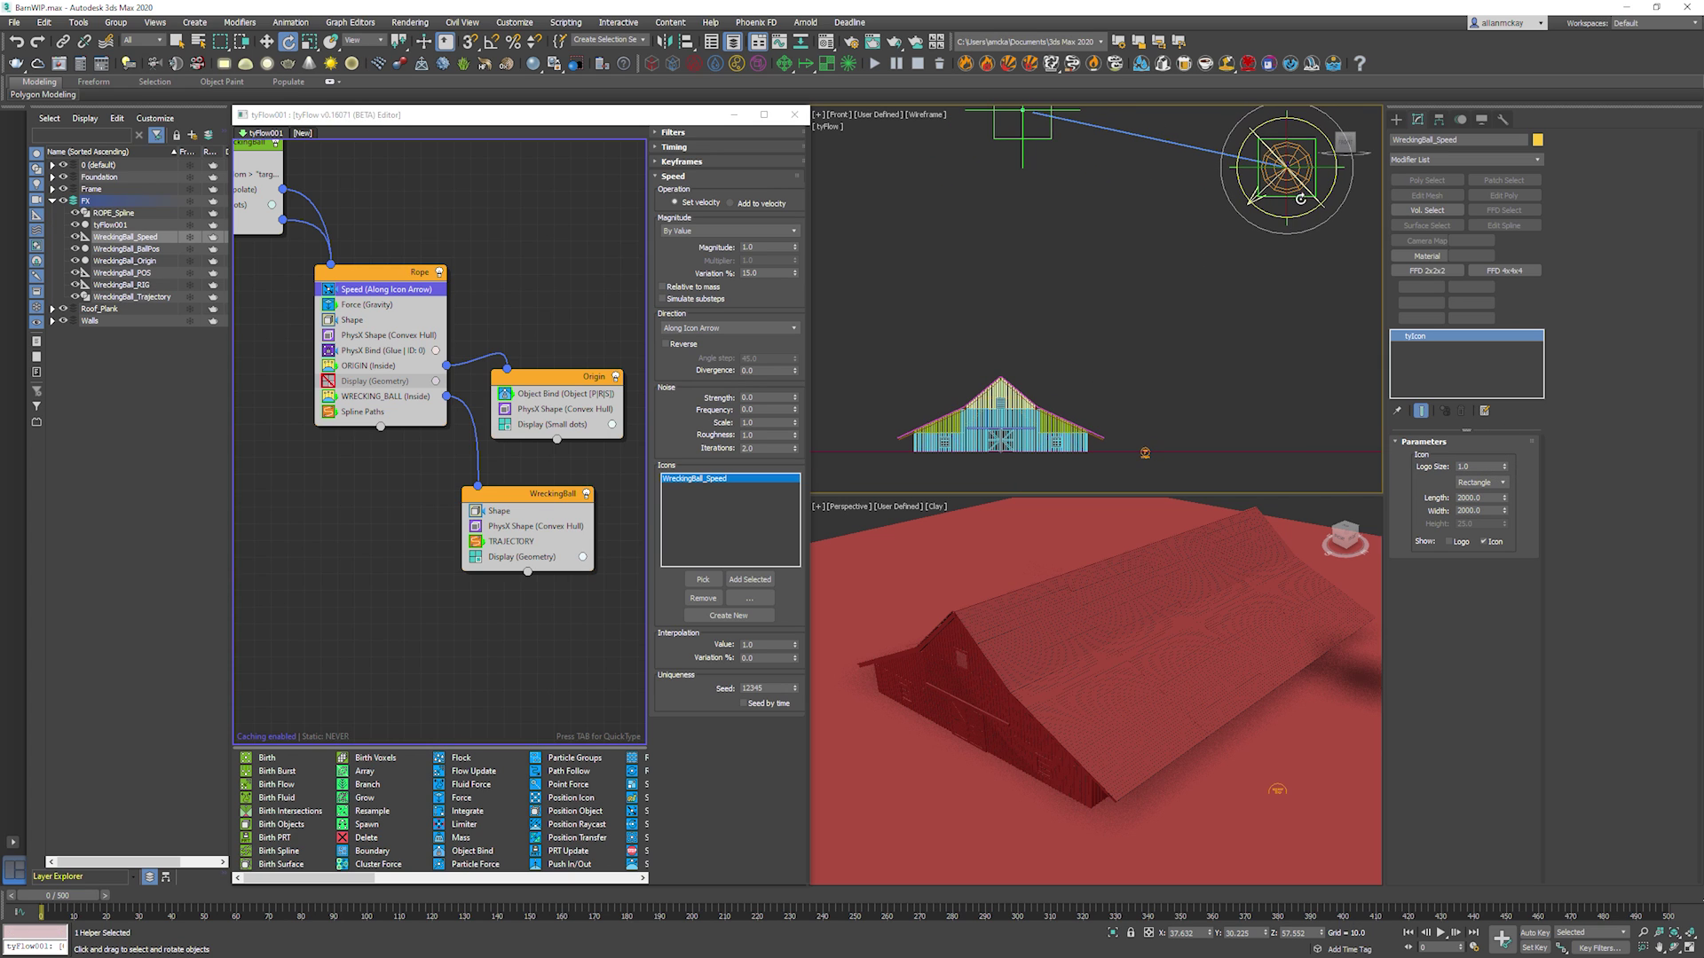
drag(1308, 210, 1332, 204)
middle_drag(1290, 169, 1257, 196)
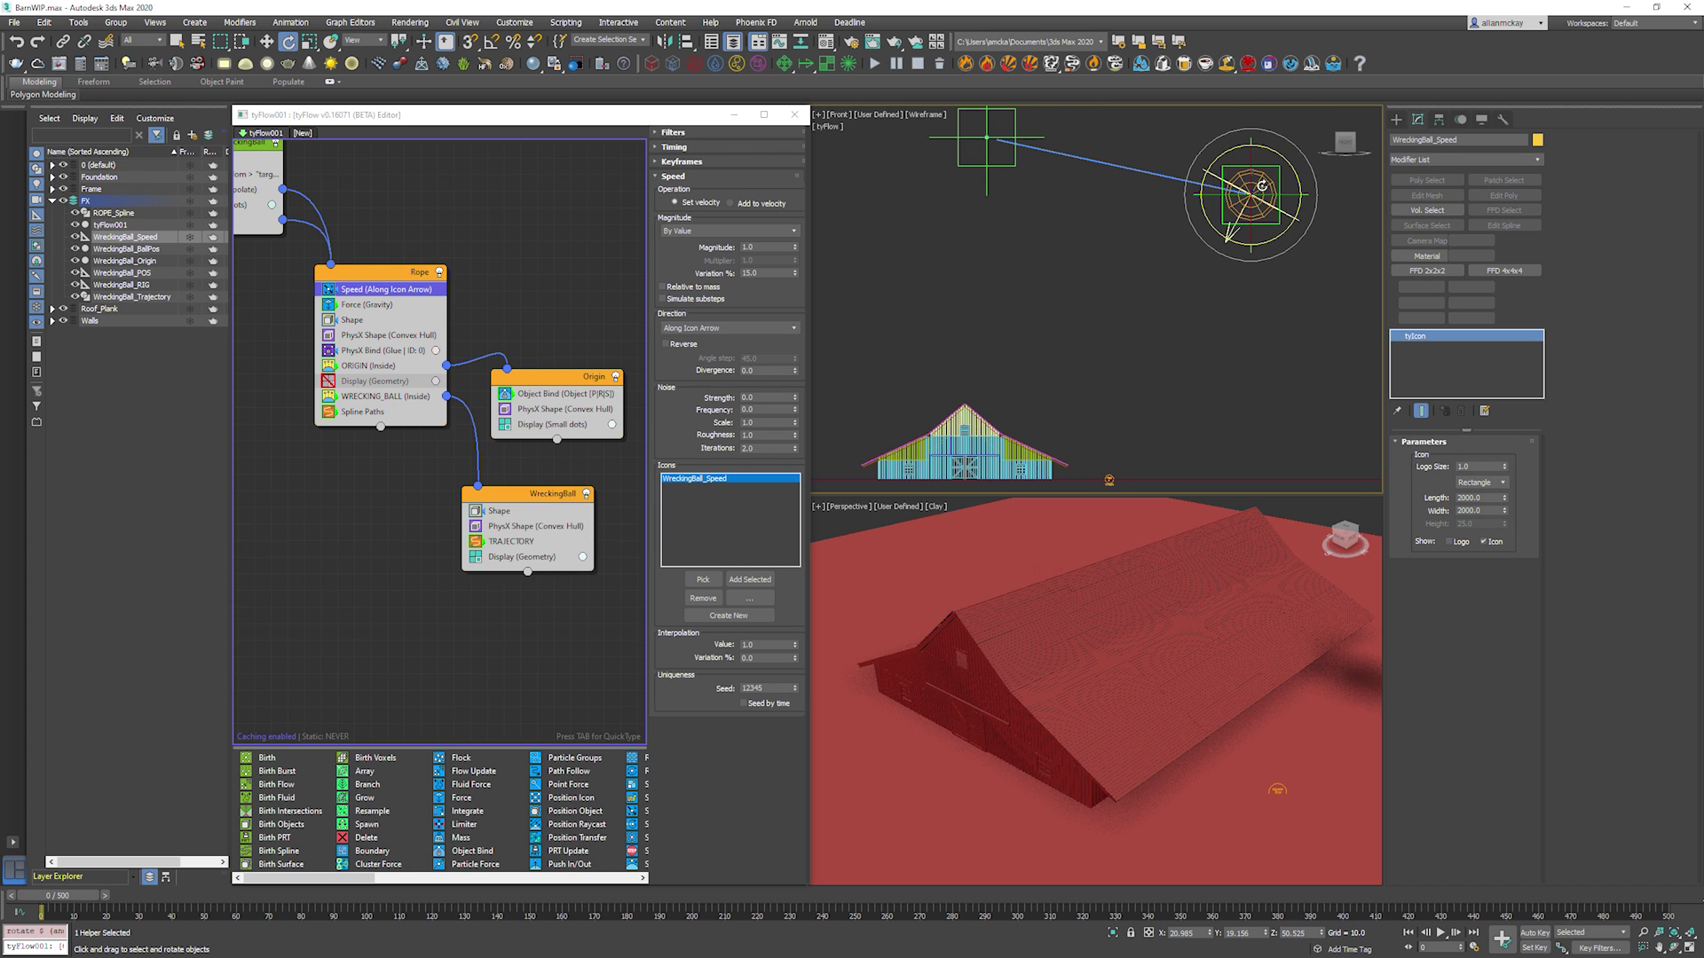
Link the WreckingBall_Speed icon to the WreckingBall_POS helper as its parent.
click(62, 41)
scroll(1318, 213, up, 5)
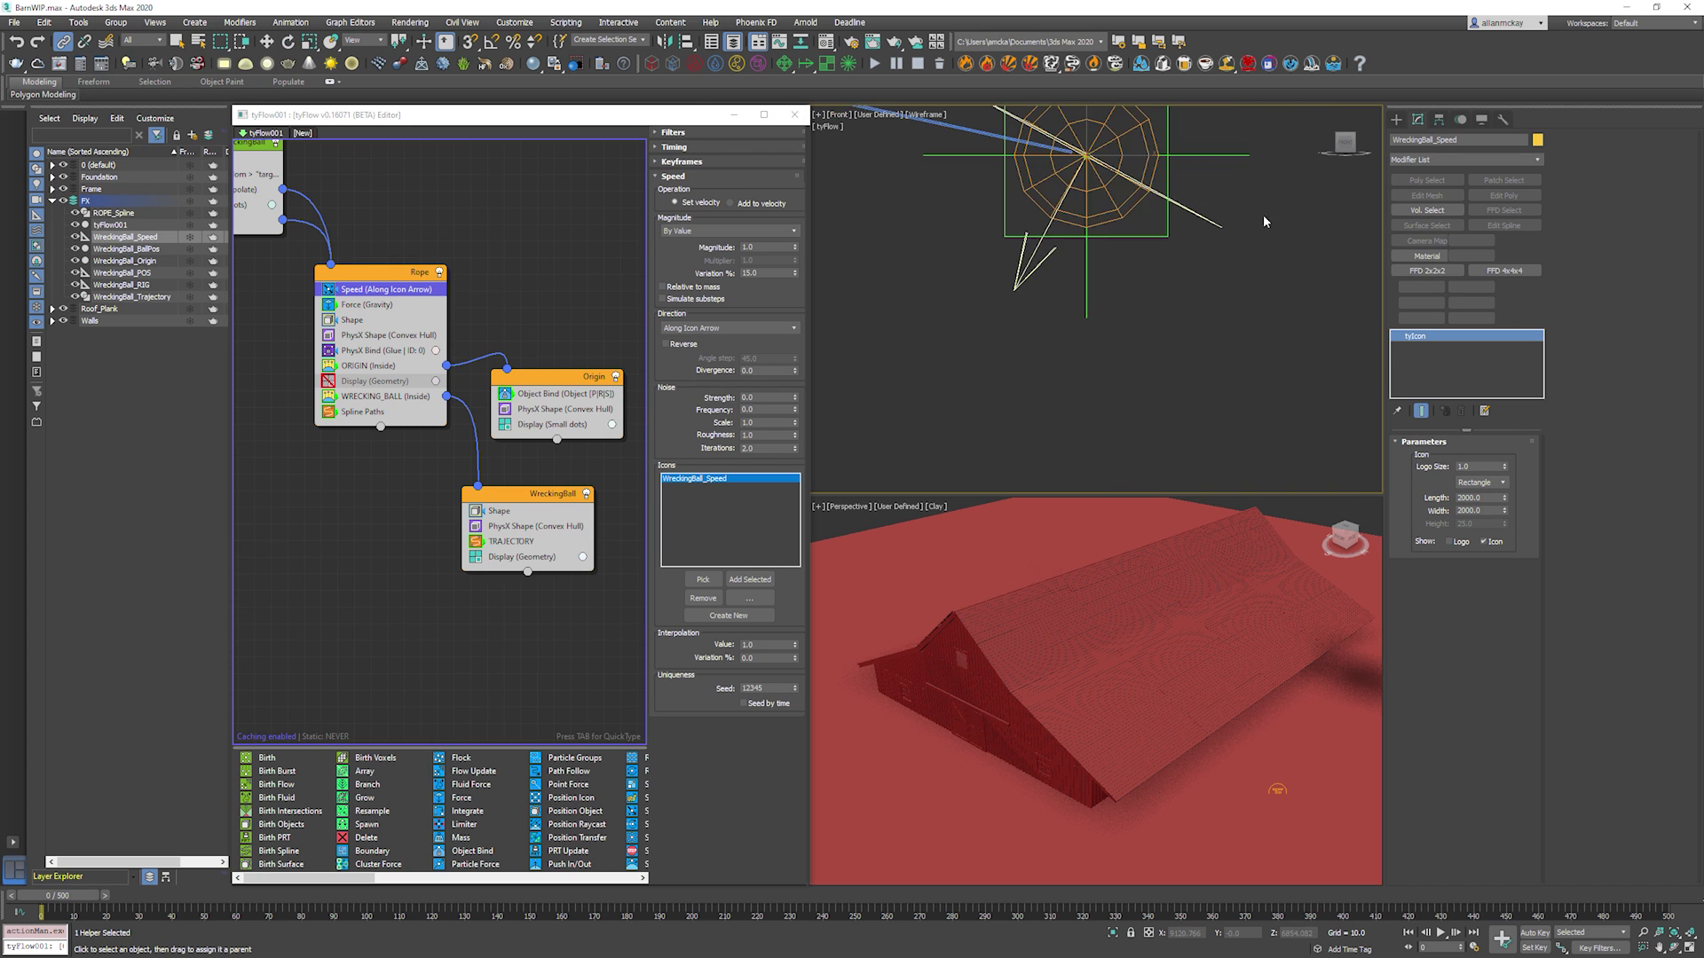
drag(1152, 237, 1153, 237)
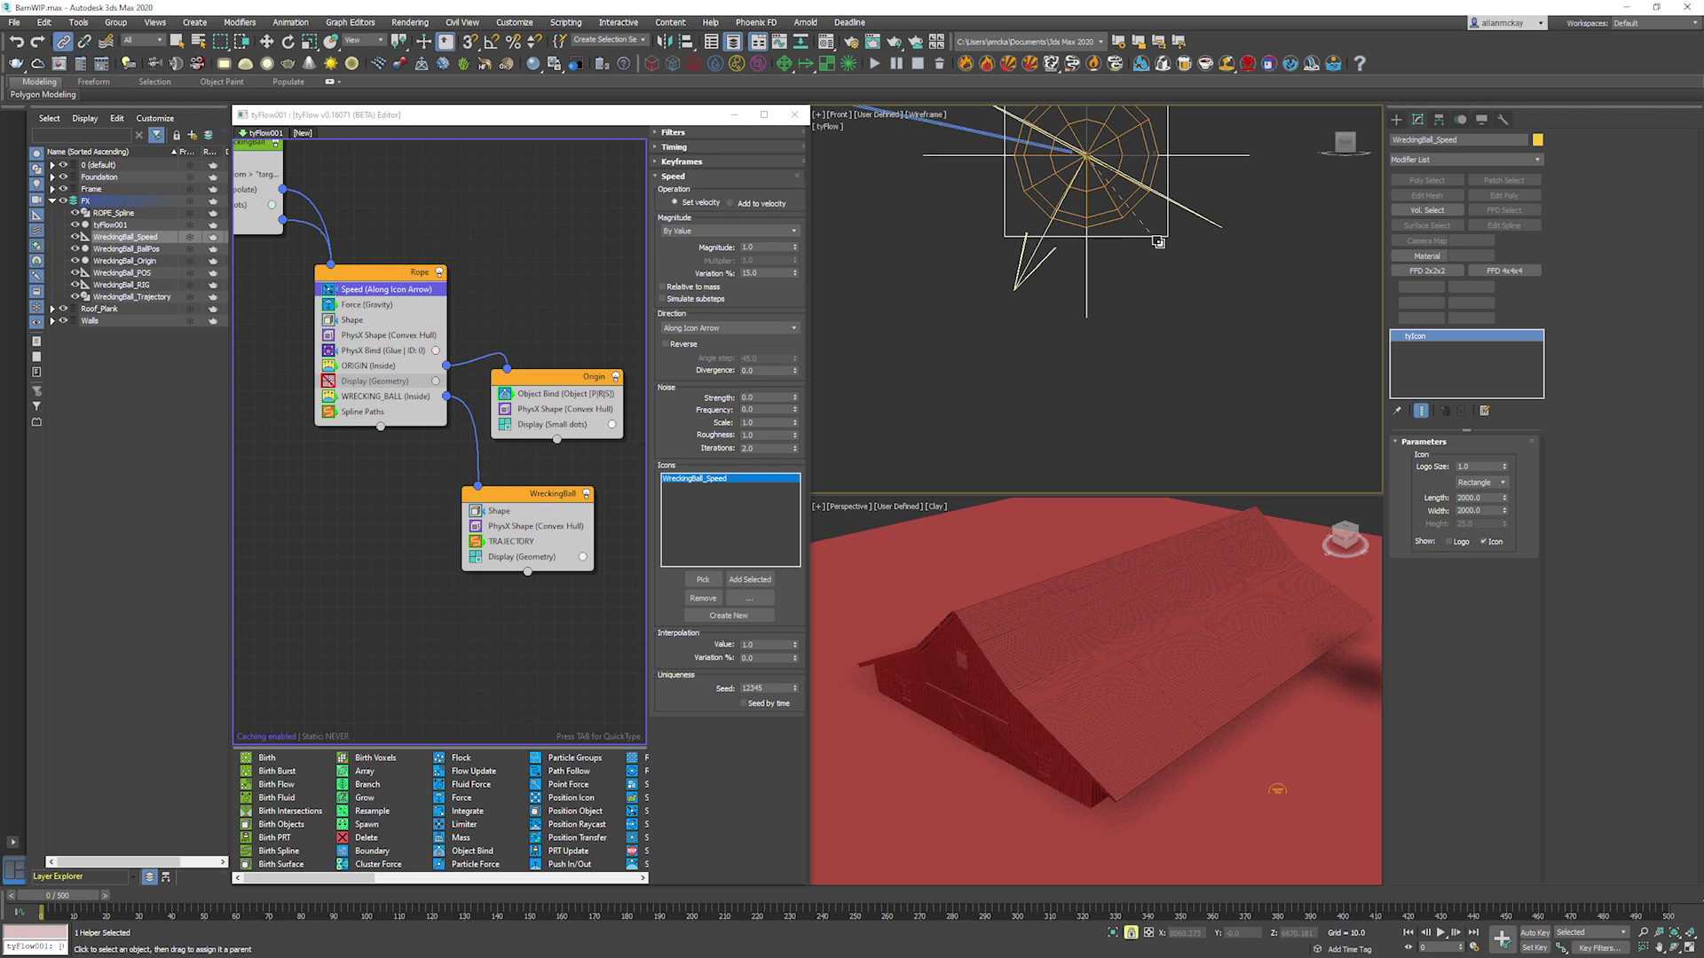
scroll(1152, 236, down, 5)
key(space)
Select the WreckingBall_POS helper and test the link by moving the helper briefly.
click(1147, 235)
key(w)
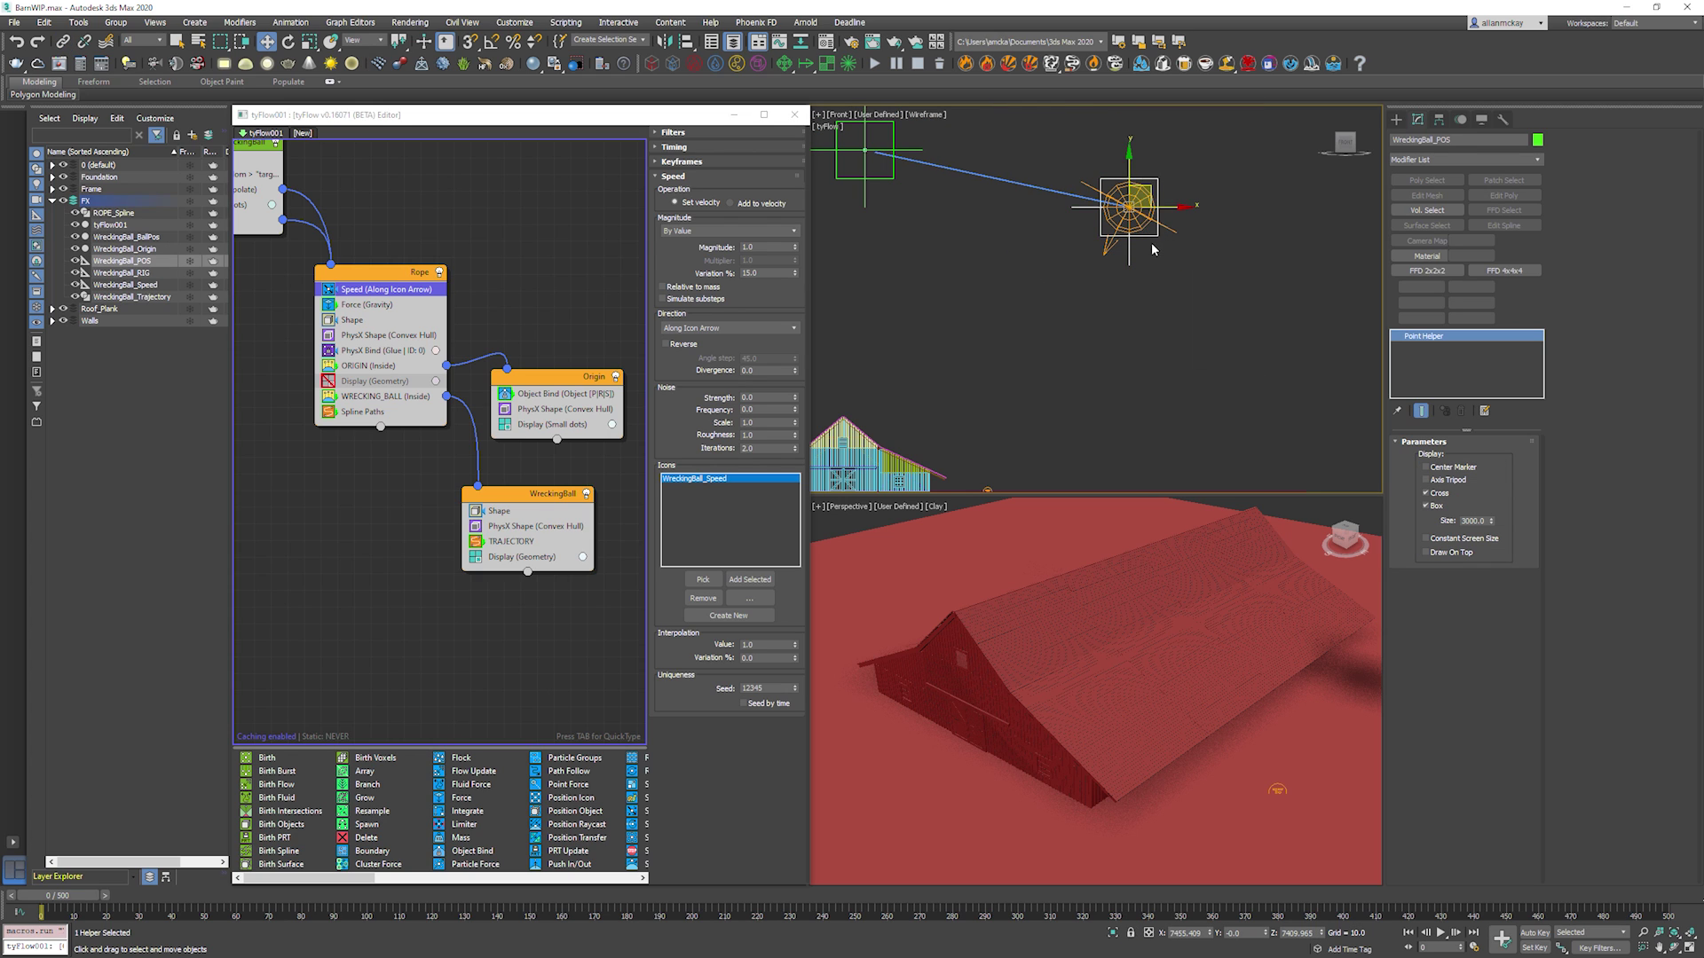
scroll(1143, 217, down, 4)
mouse_move(1140, 217)
mouse_down()
mouse_move(1074, 256)
mouse_move(1148, 238)
mouse_up()
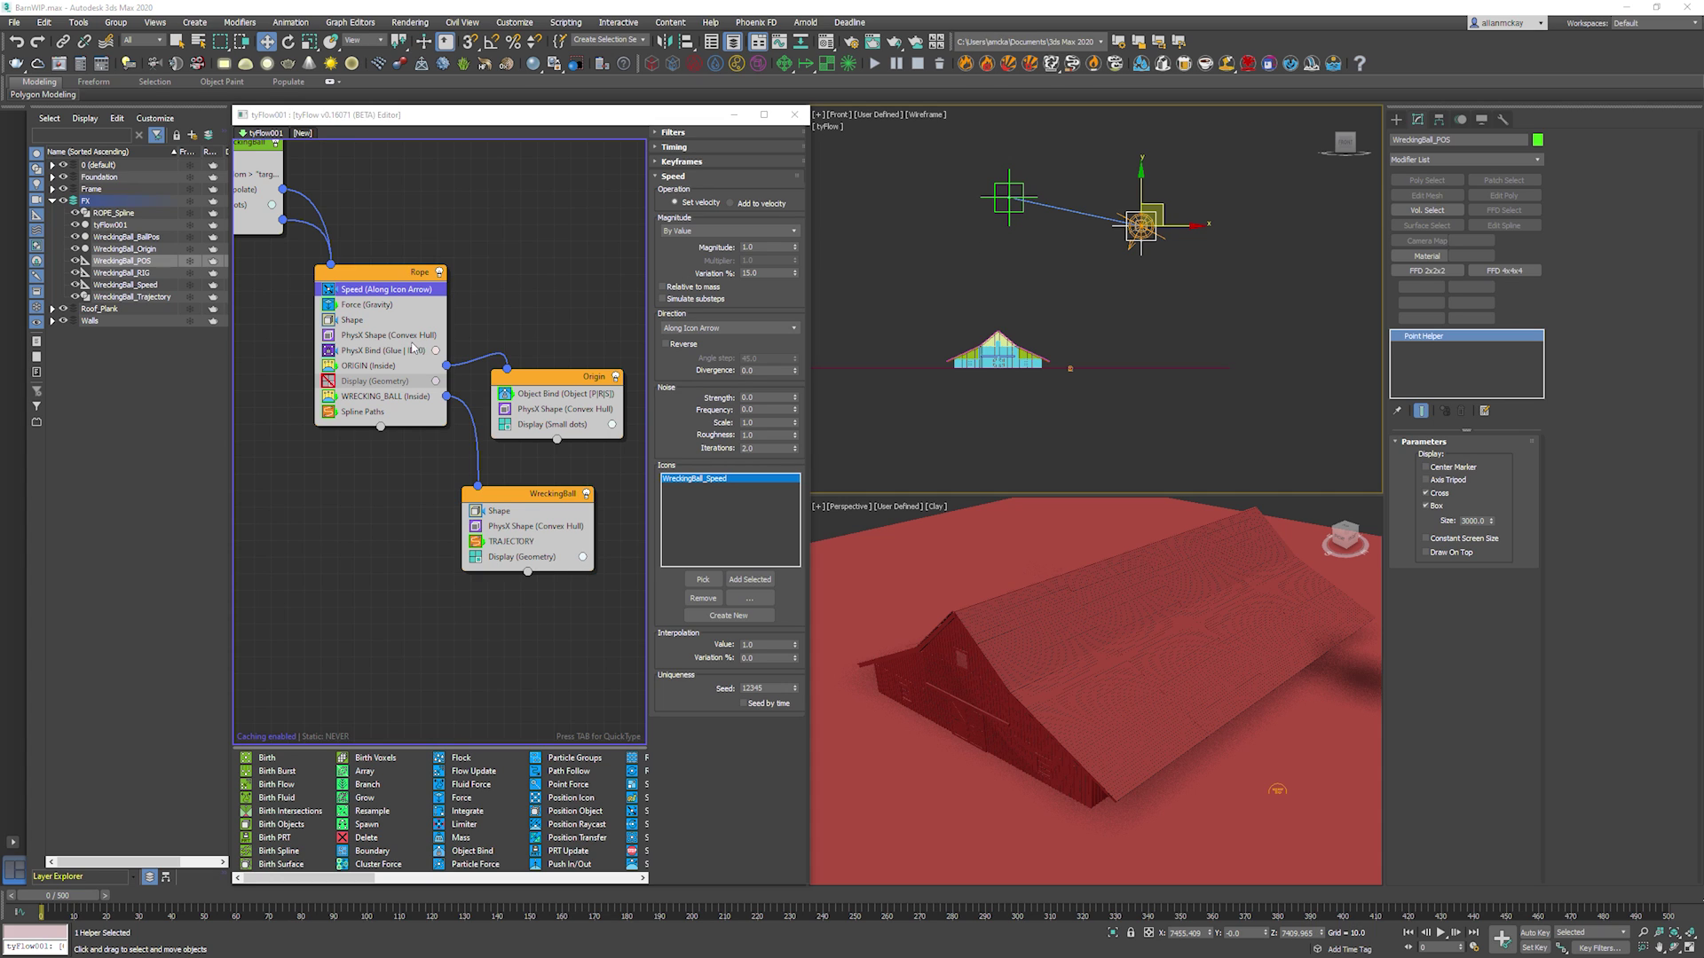
Move the Speed operator from the Rope event into the WreckingBall event and set its magnitude to 250.
drag(395, 291, 537, 552)
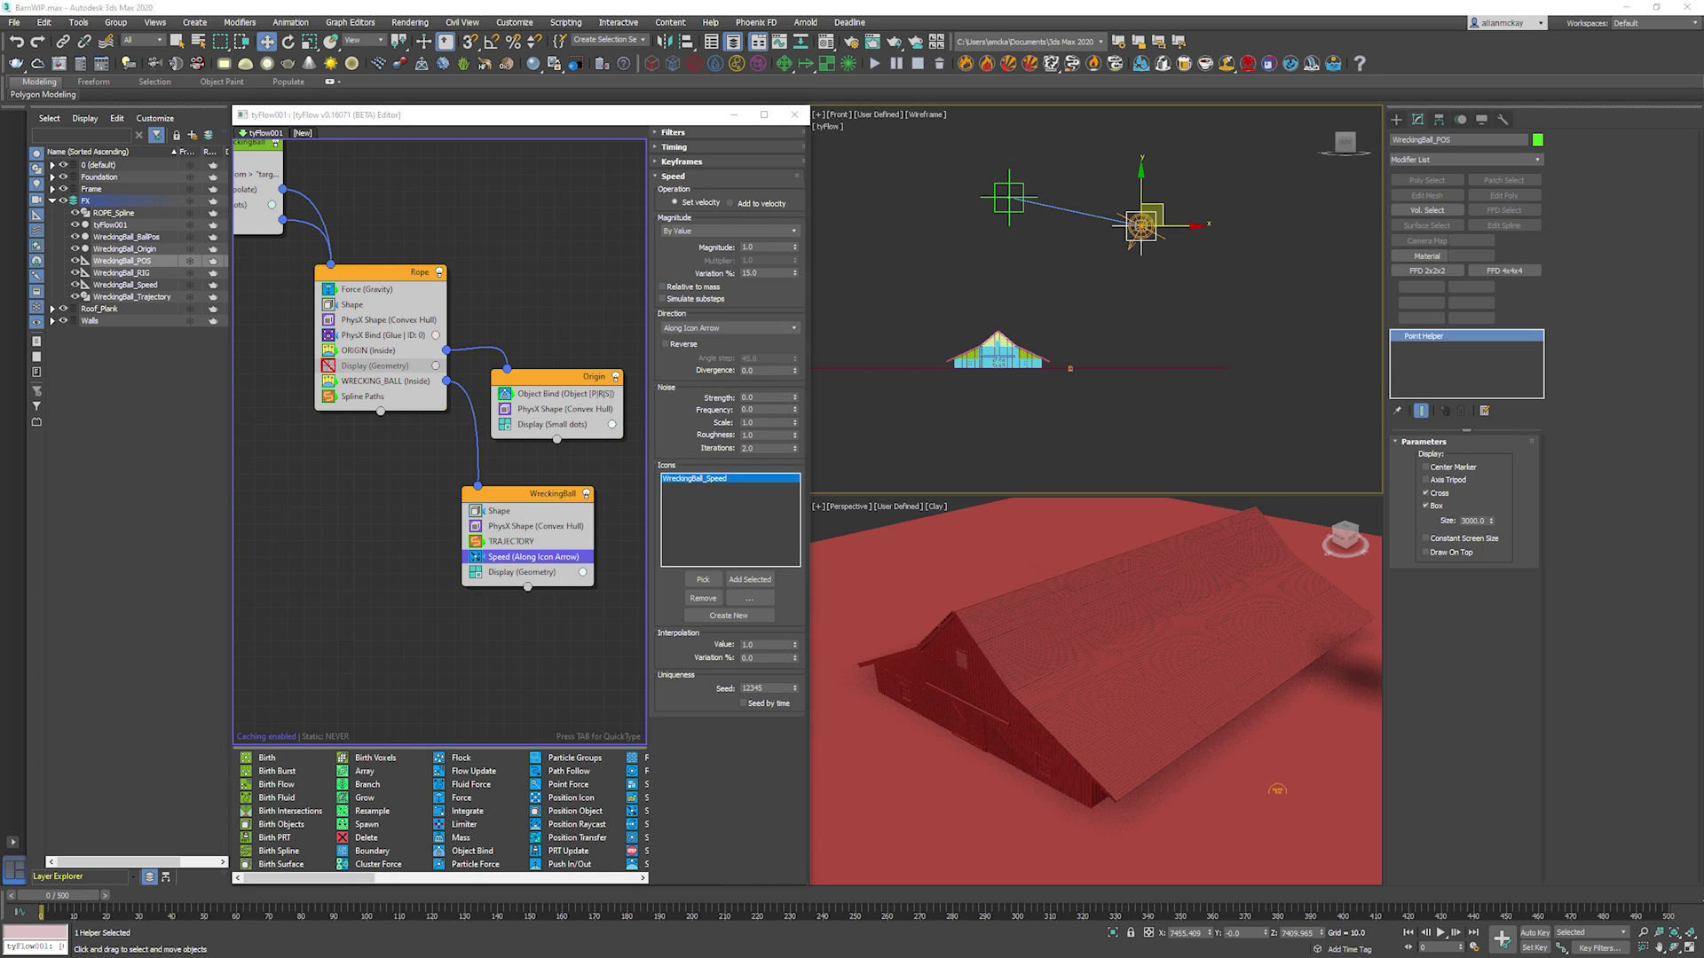
click(759, 247)
text(250)
key(Return)
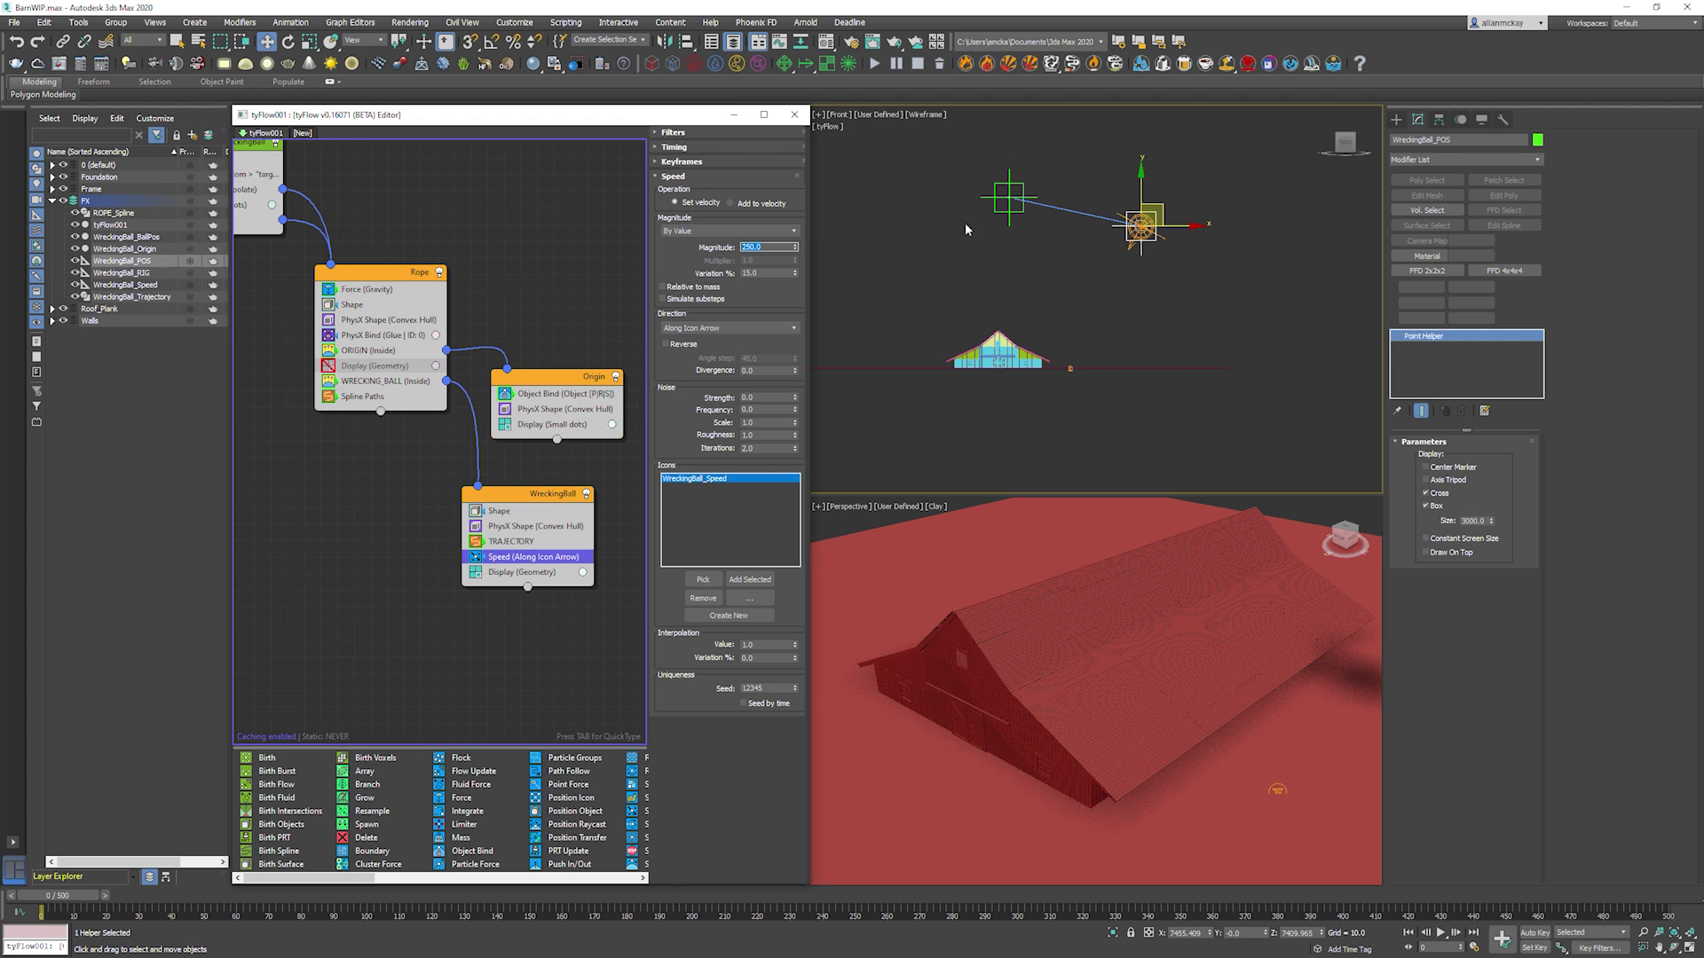
Play the simulation to check the ball's motion and move the Speed operator to the top of the WreckingBall event.
click(1047, 274)
key(/)
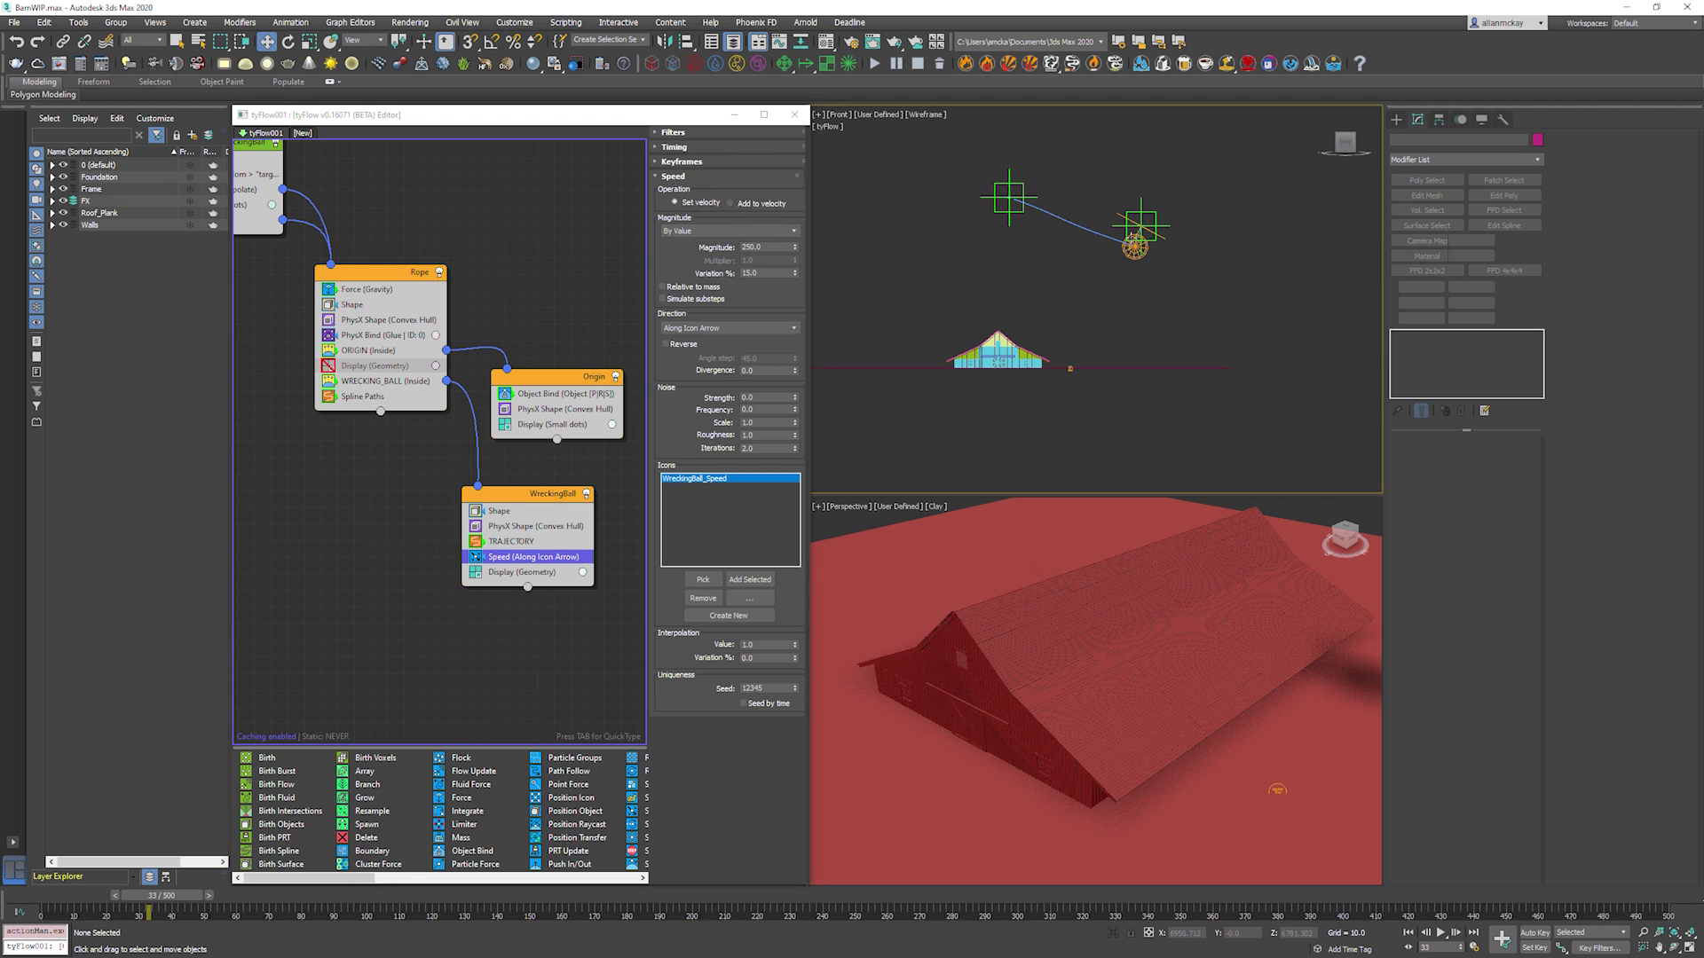
drag(556, 558, 555, 511)
scroll(1143, 232, up, 4)
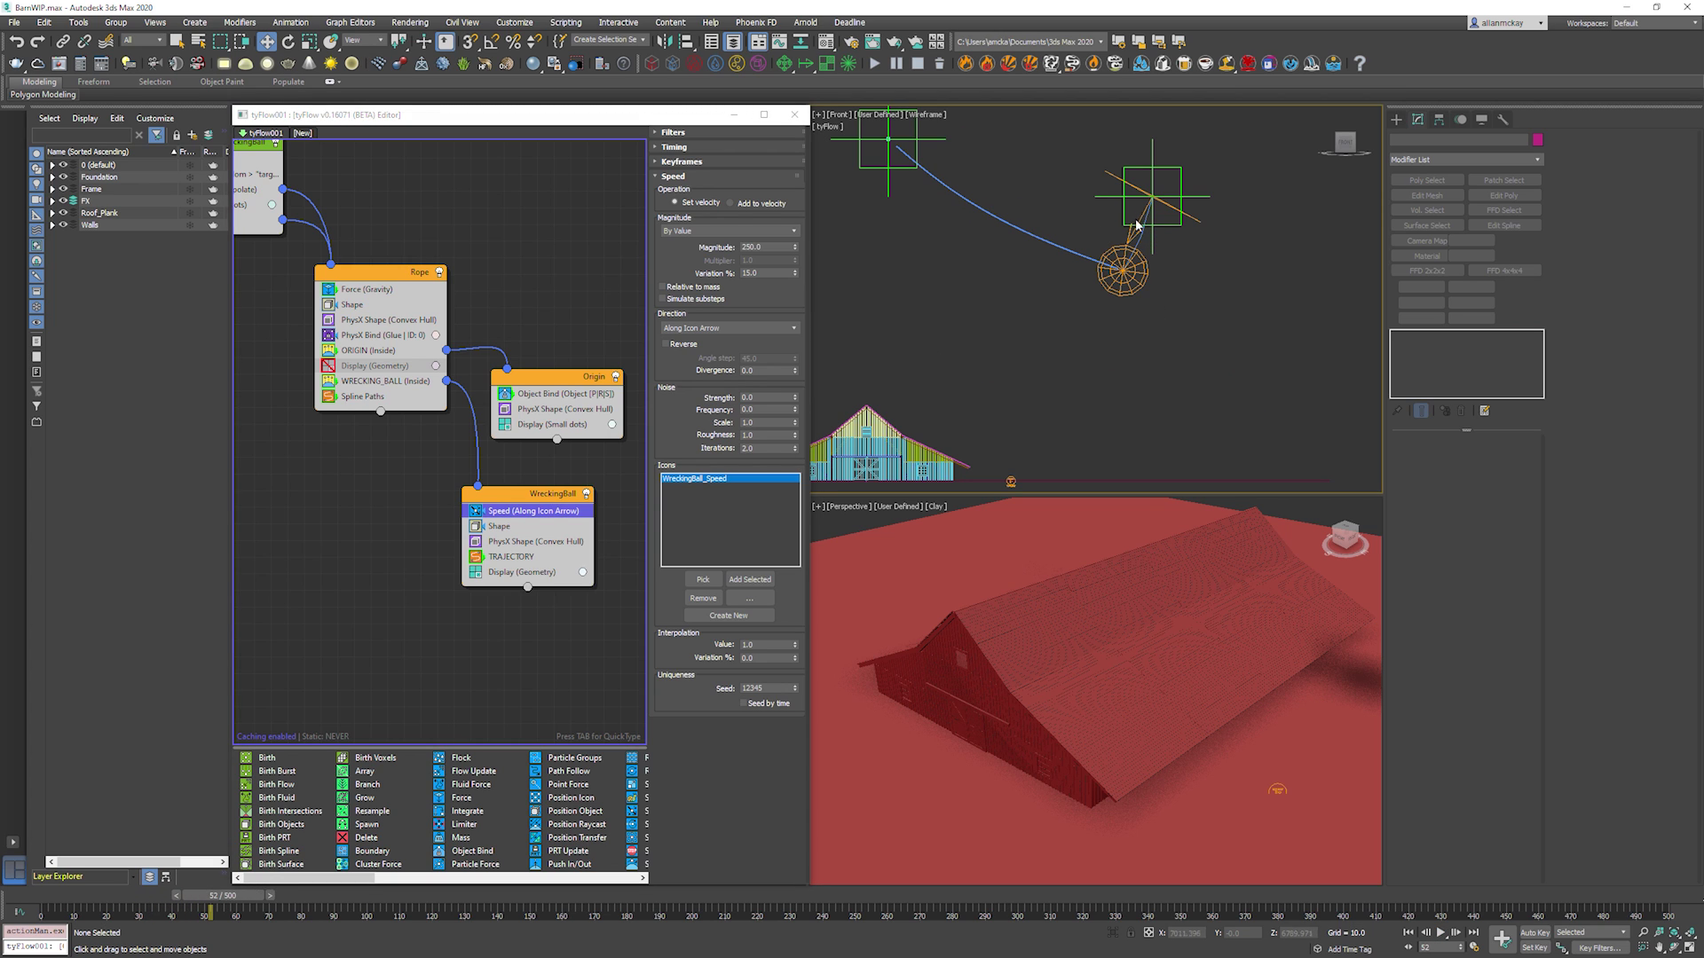
Select the WreckingBall_Speed icon and rotate it slightly further so its arrow points closer to straight down.
click(1145, 232)
right_click(1152, 231)
click(1168, 249)
mouse_move(1207, 191)
mouse_down()
mouse_move(1212, 219)
mouse_move(1209, 167)
mouse_up()
Set the Speed magnitude to 1000, play the simulation and return to the first frame.
click(767, 248)
text(1000)
key(Return)
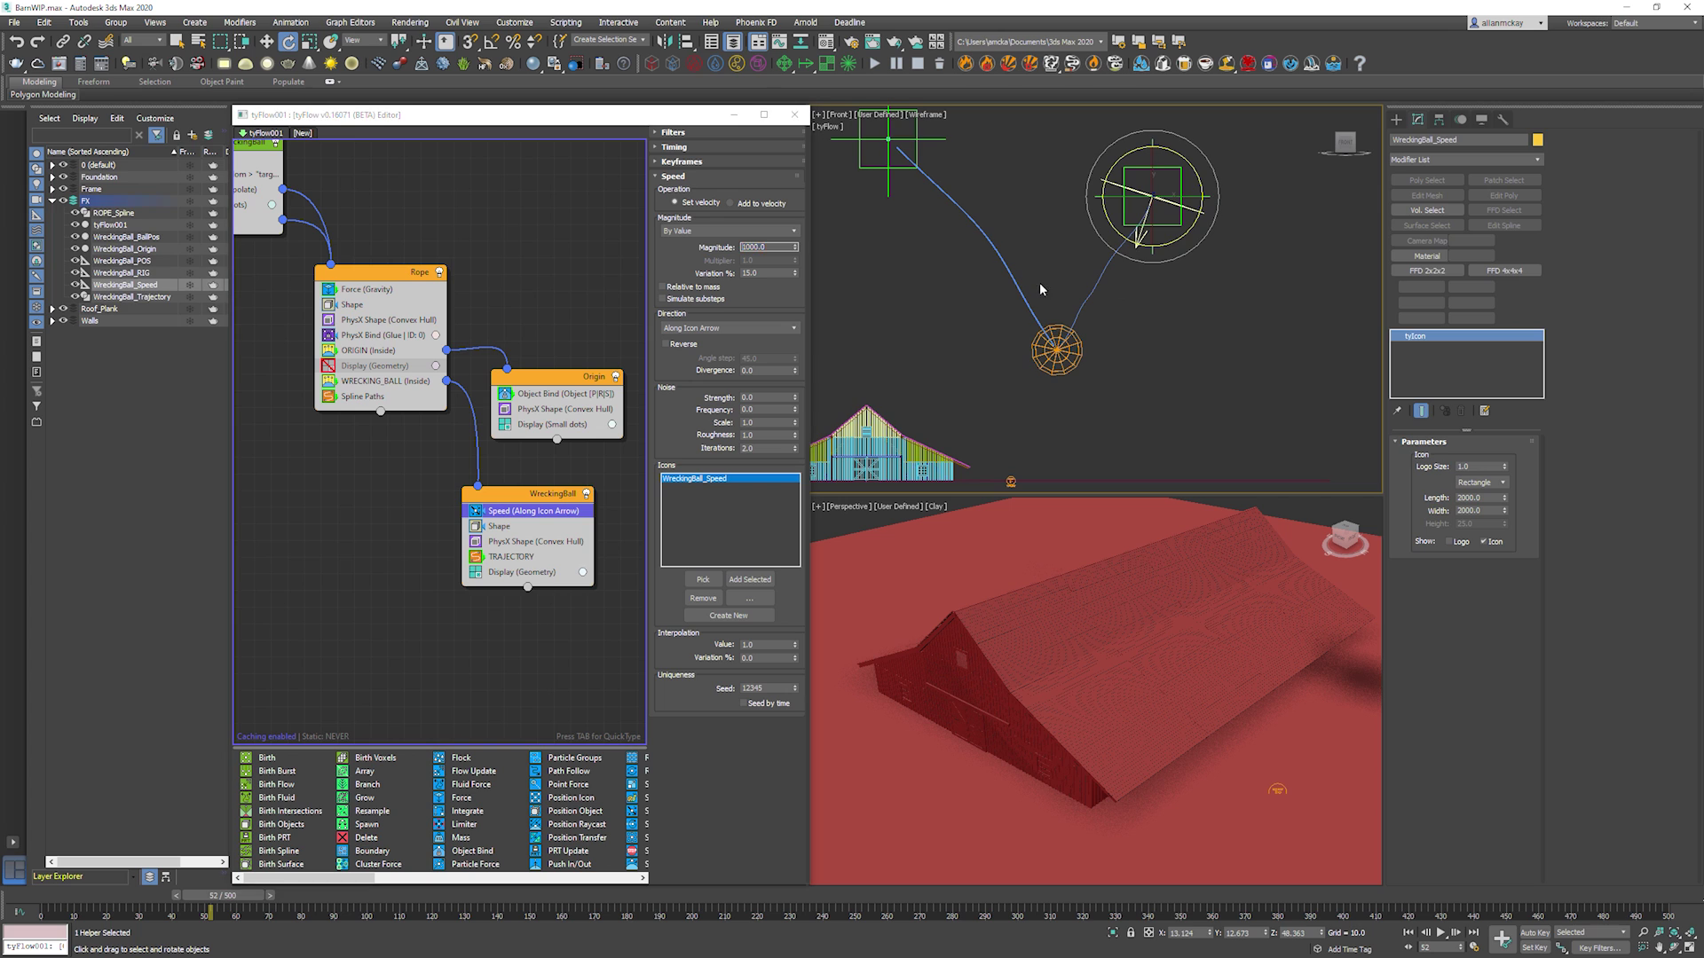
click(1152, 315)
key(/)
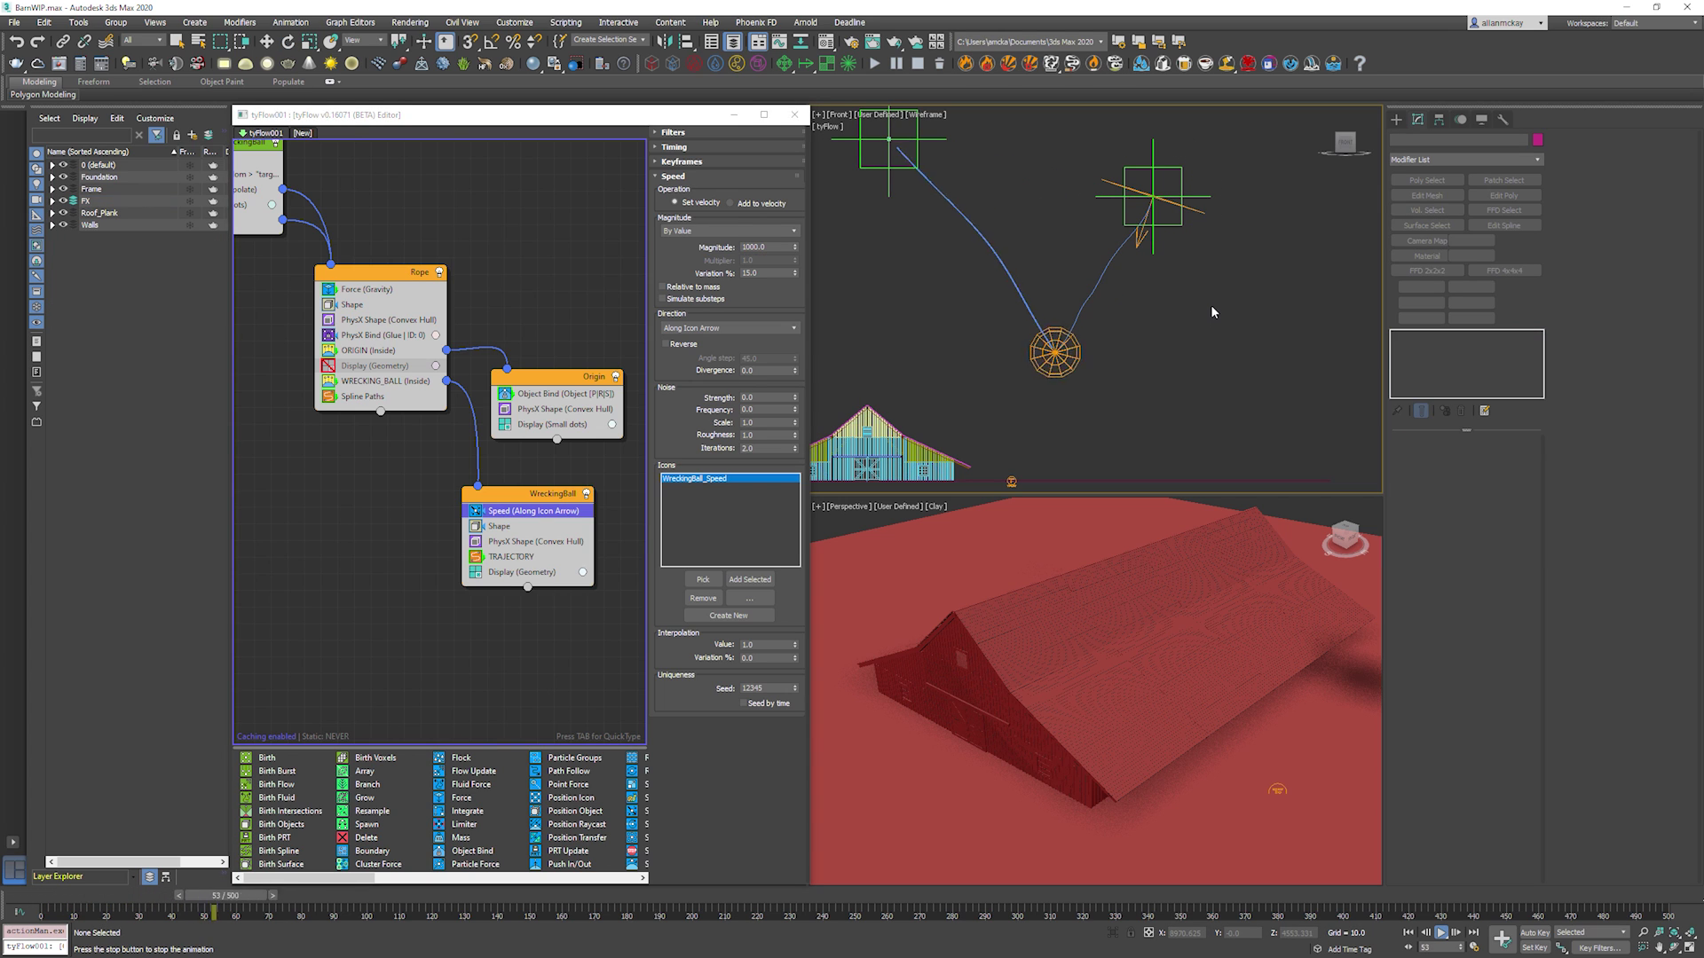
key(Home)
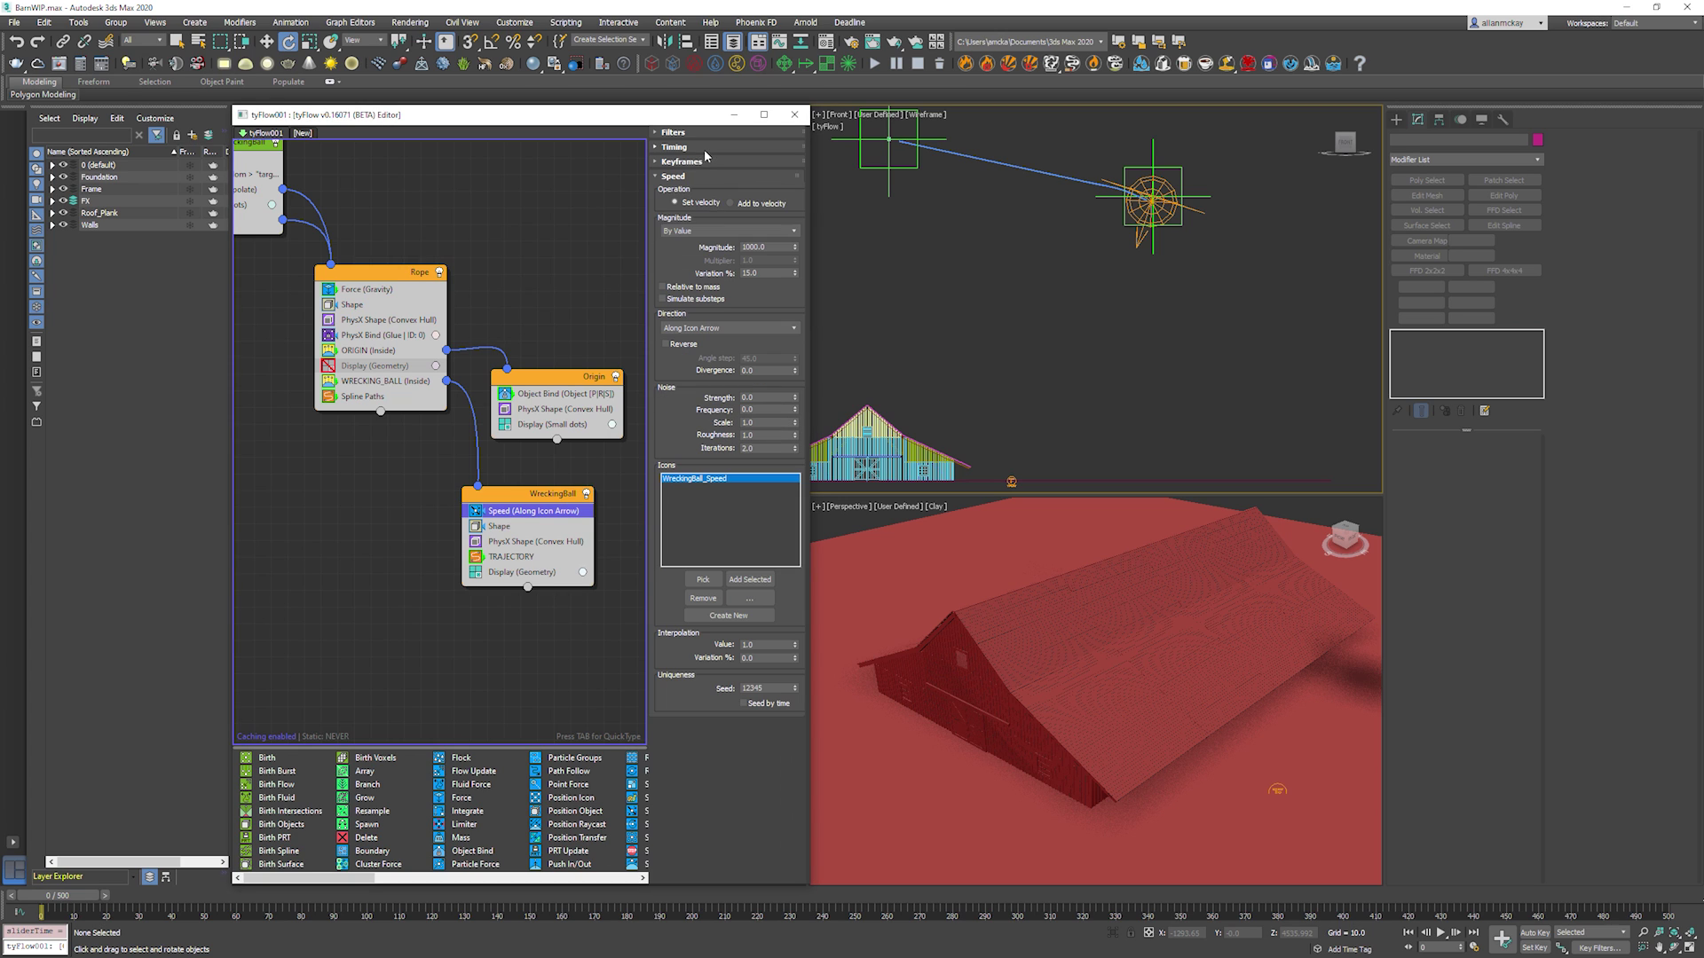
Set the Speed magnitude to 250 and replay the simulation.
click(762, 247)
text(250)
key(Return)
key(/)
key(e)
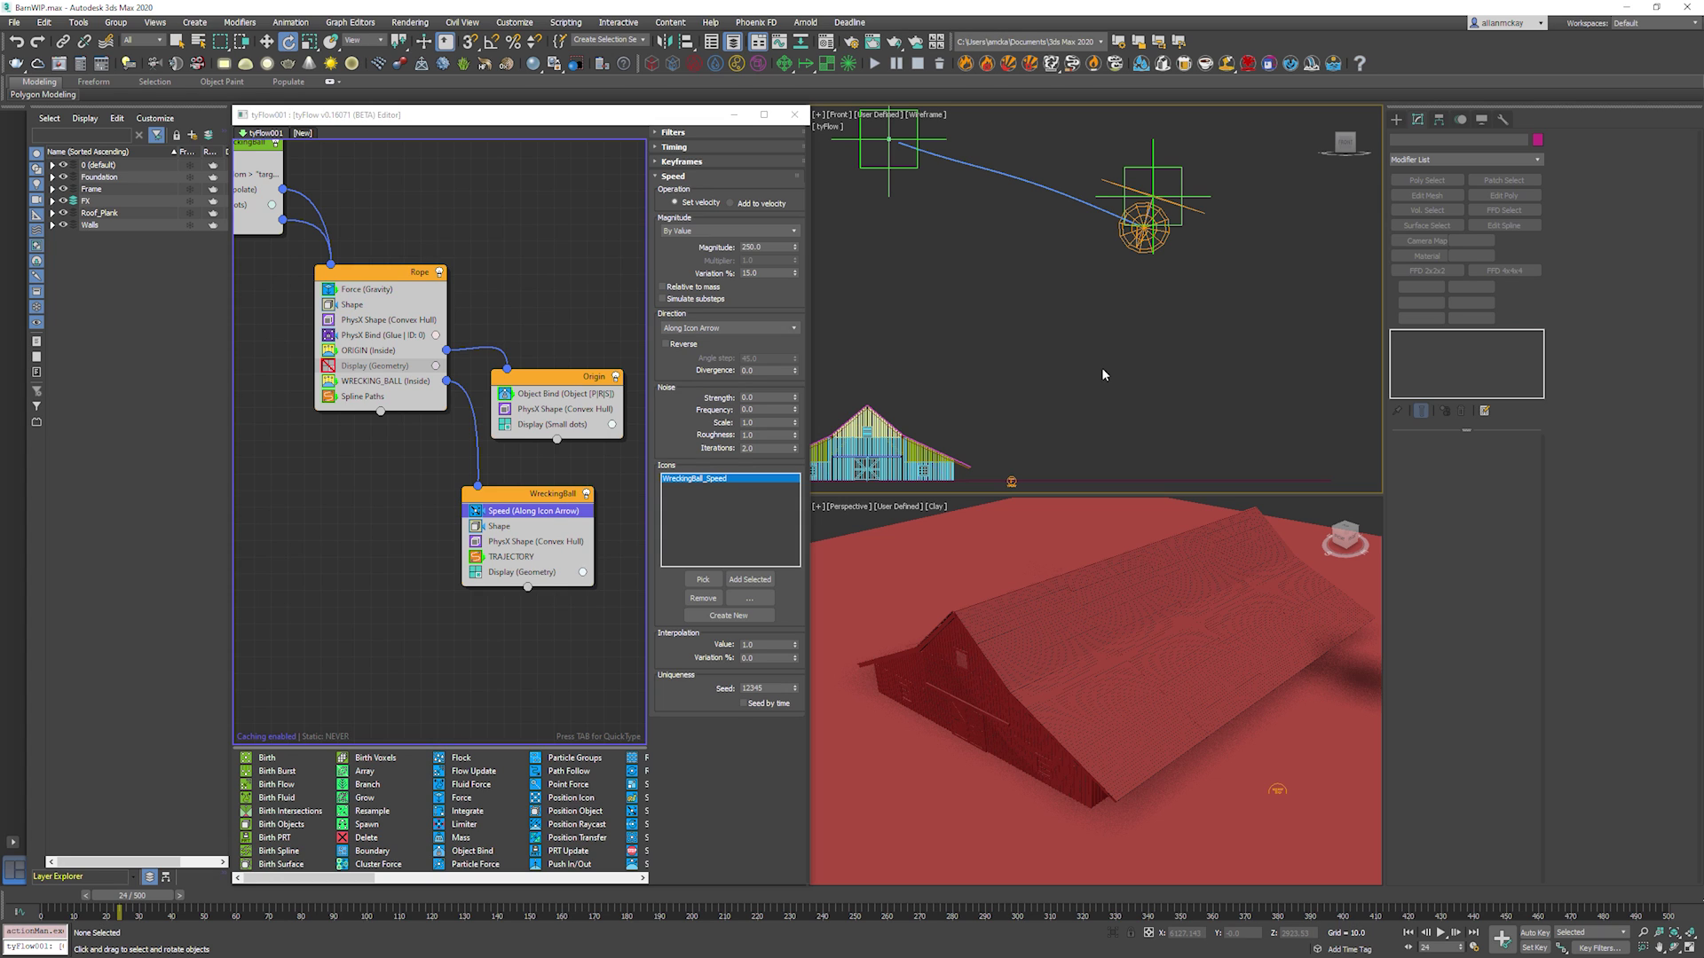
Rearrange the Origin, Rope and WreckingBall event nodes into a tidier layout in the tyFlow editor.
drag(523, 492, 503, 480)
drag(517, 384, 492, 389)
middle_drag(471, 311, 556, 377)
drag(324, 211, 355, 233)
middle_drag(575, 339, 531, 300)
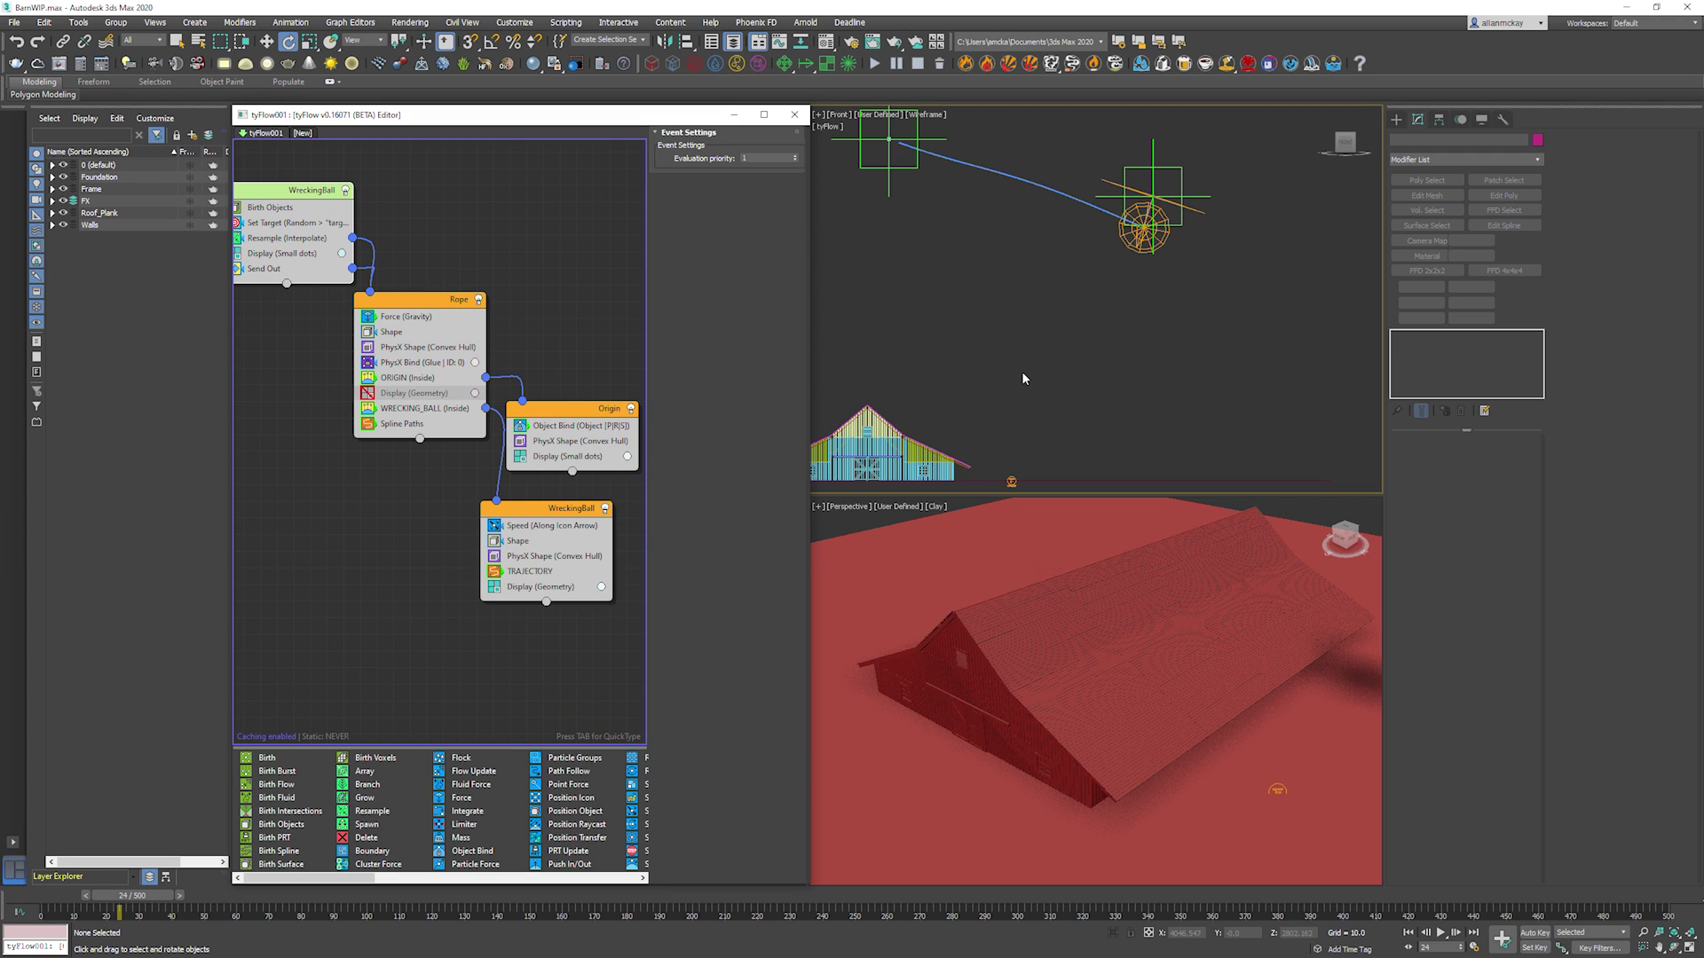
Hide the Roof_Plank and Walls layers and switch the front viewport to a perspective view.
click(63, 214)
click(63, 226)
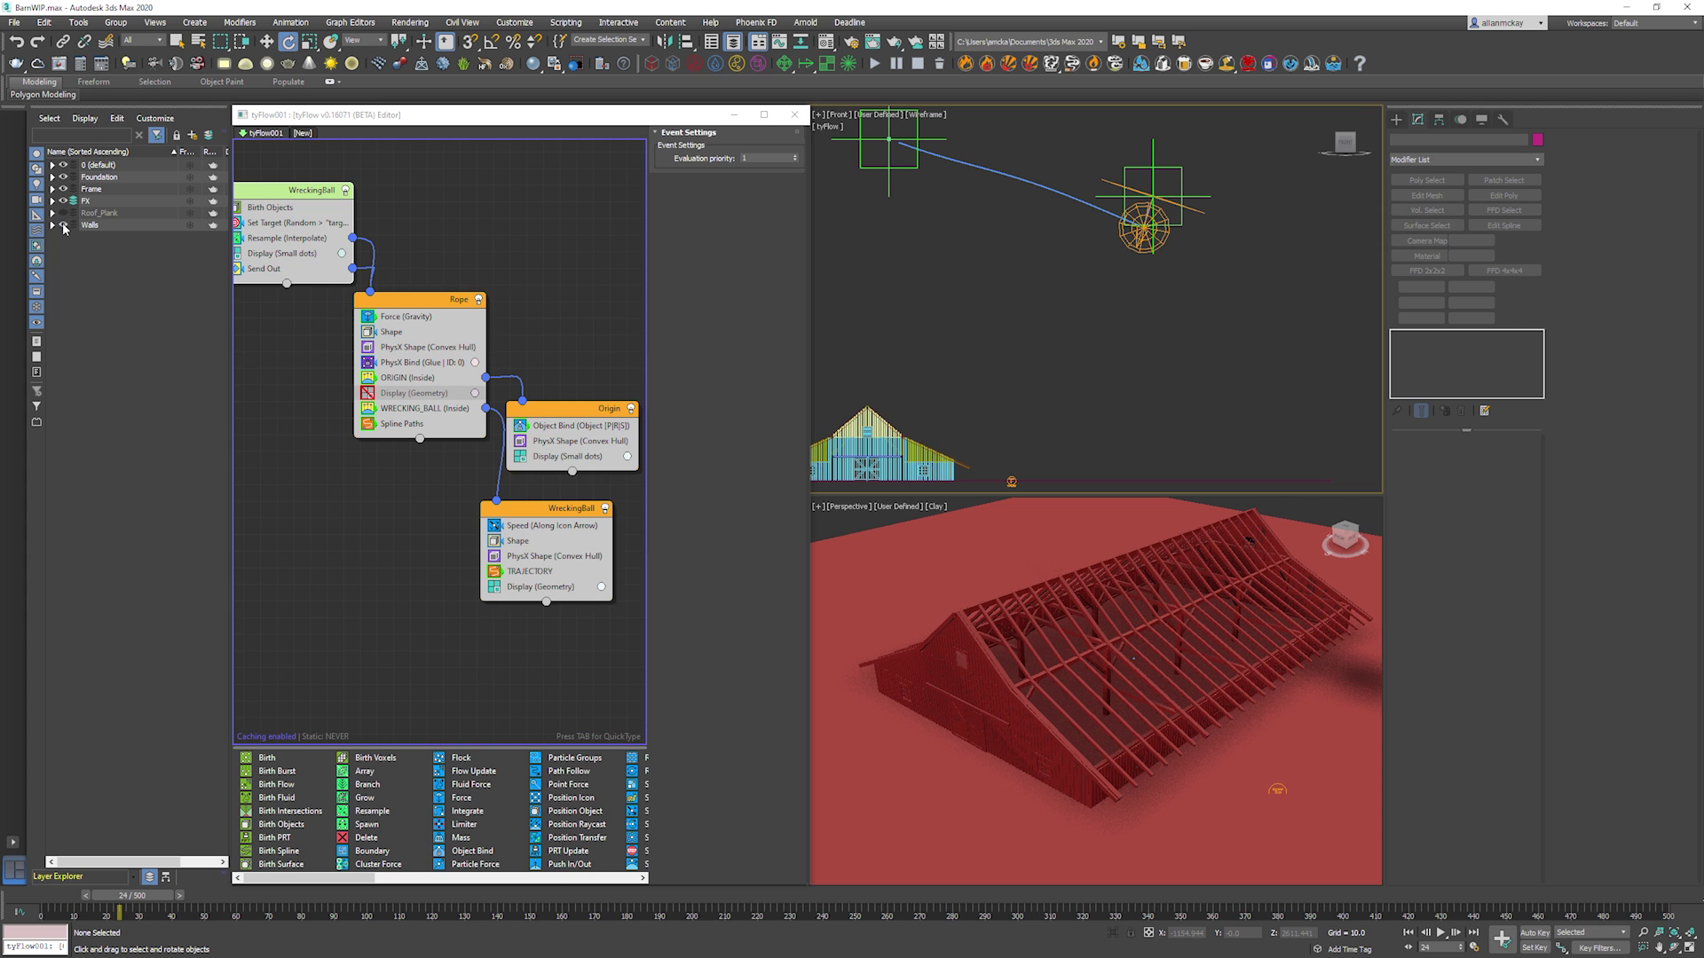
middle_drag(962, 414, 1218, 301)
click(1049, 380)
key(p)
Select the WreckingBall_Trajectory object beneath the barn frame in the wireframe perspective viewport.
click(1330, 311)
key(6)
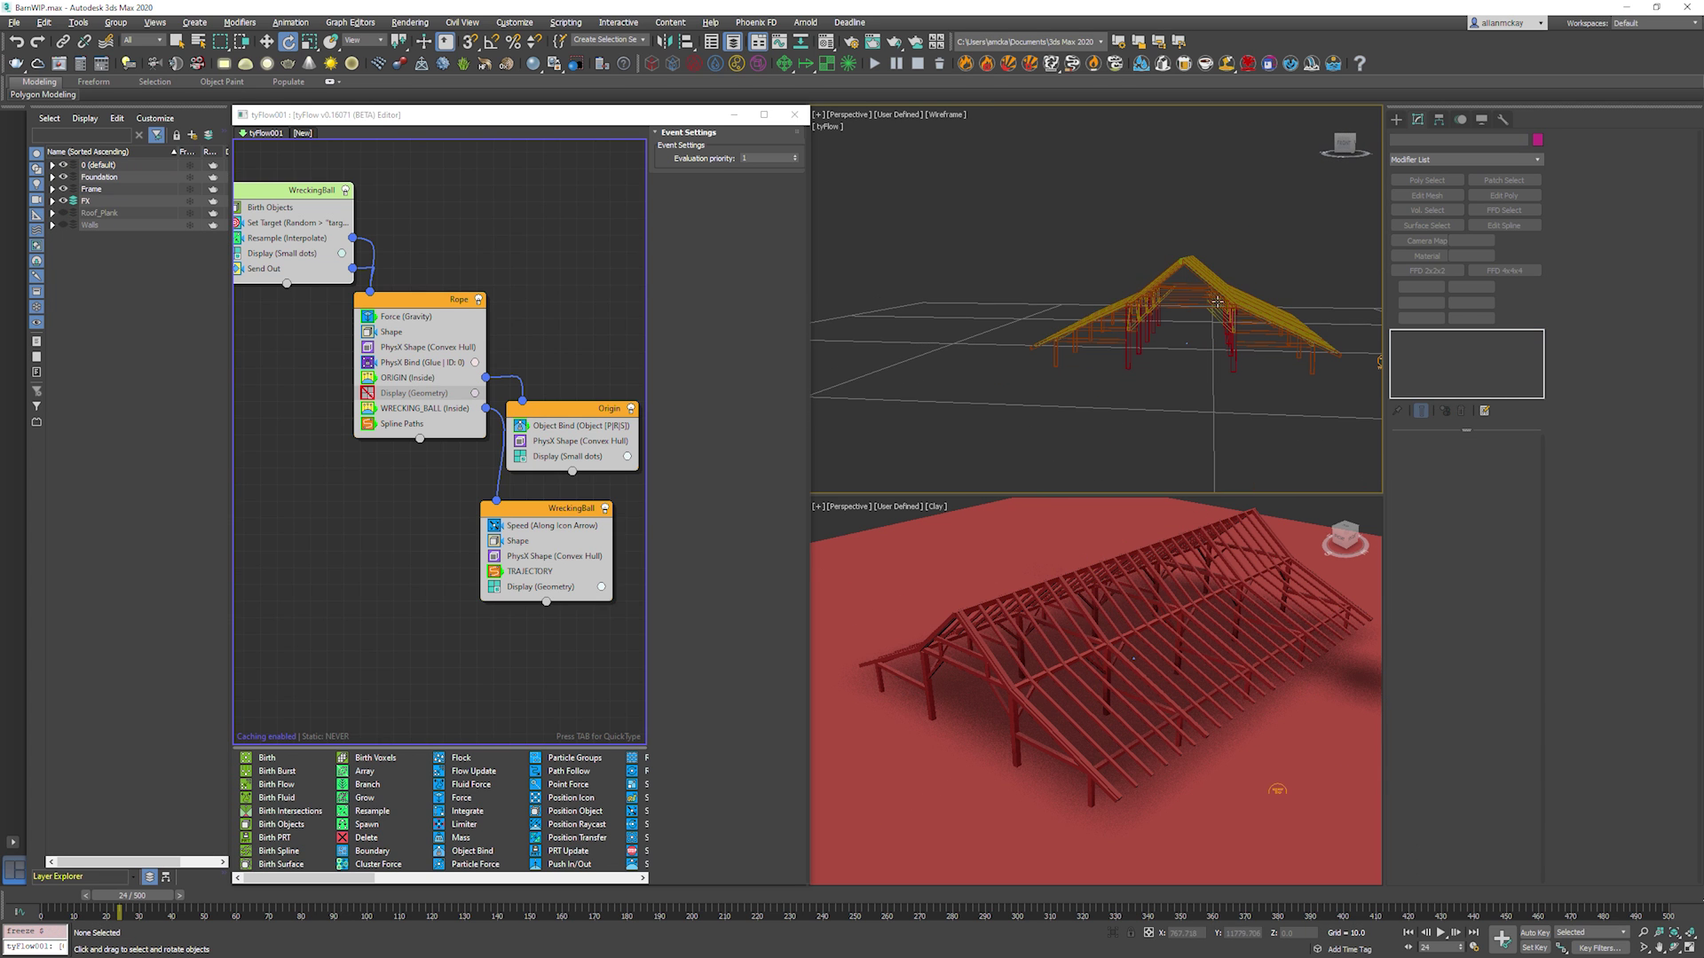
scroll(1193, 341, up, 3)
click(1189, 350)
scroll(1221, 361, up, 3)
scroll(1218, 361, down, 5)
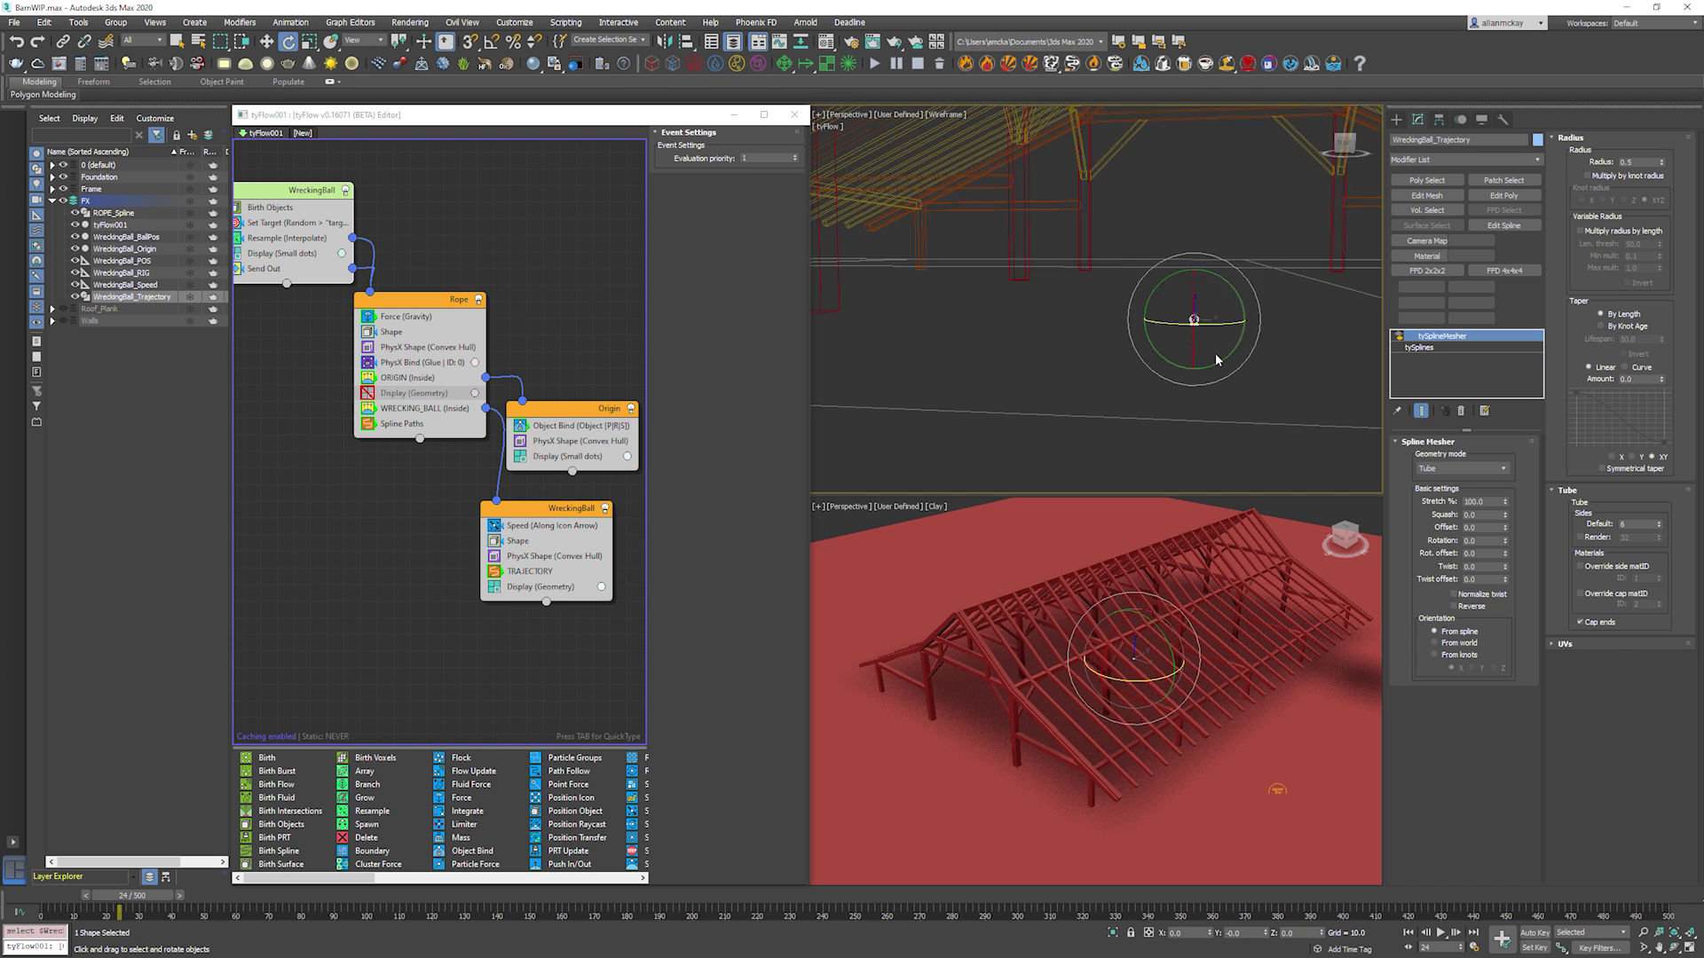
Review the tySplines settings of the WreckingBall_Trajectory object, then clear the selection.
alt+middle_drag(1216, 362, 1208, 369)
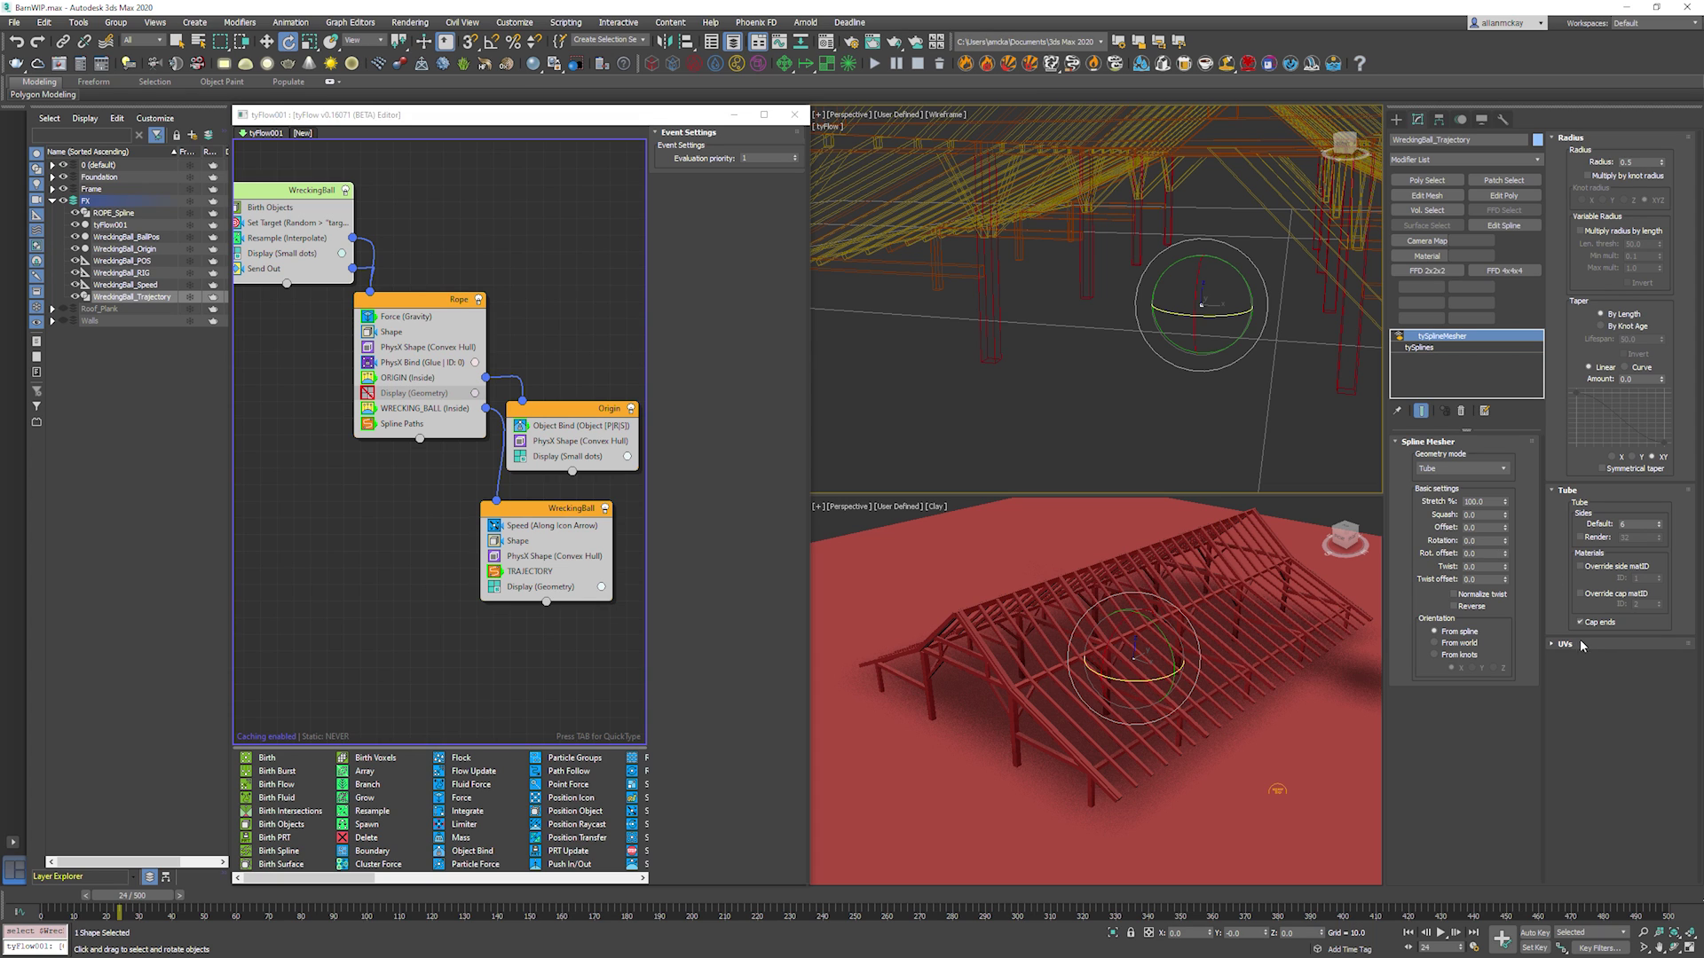
click(1466, 348)
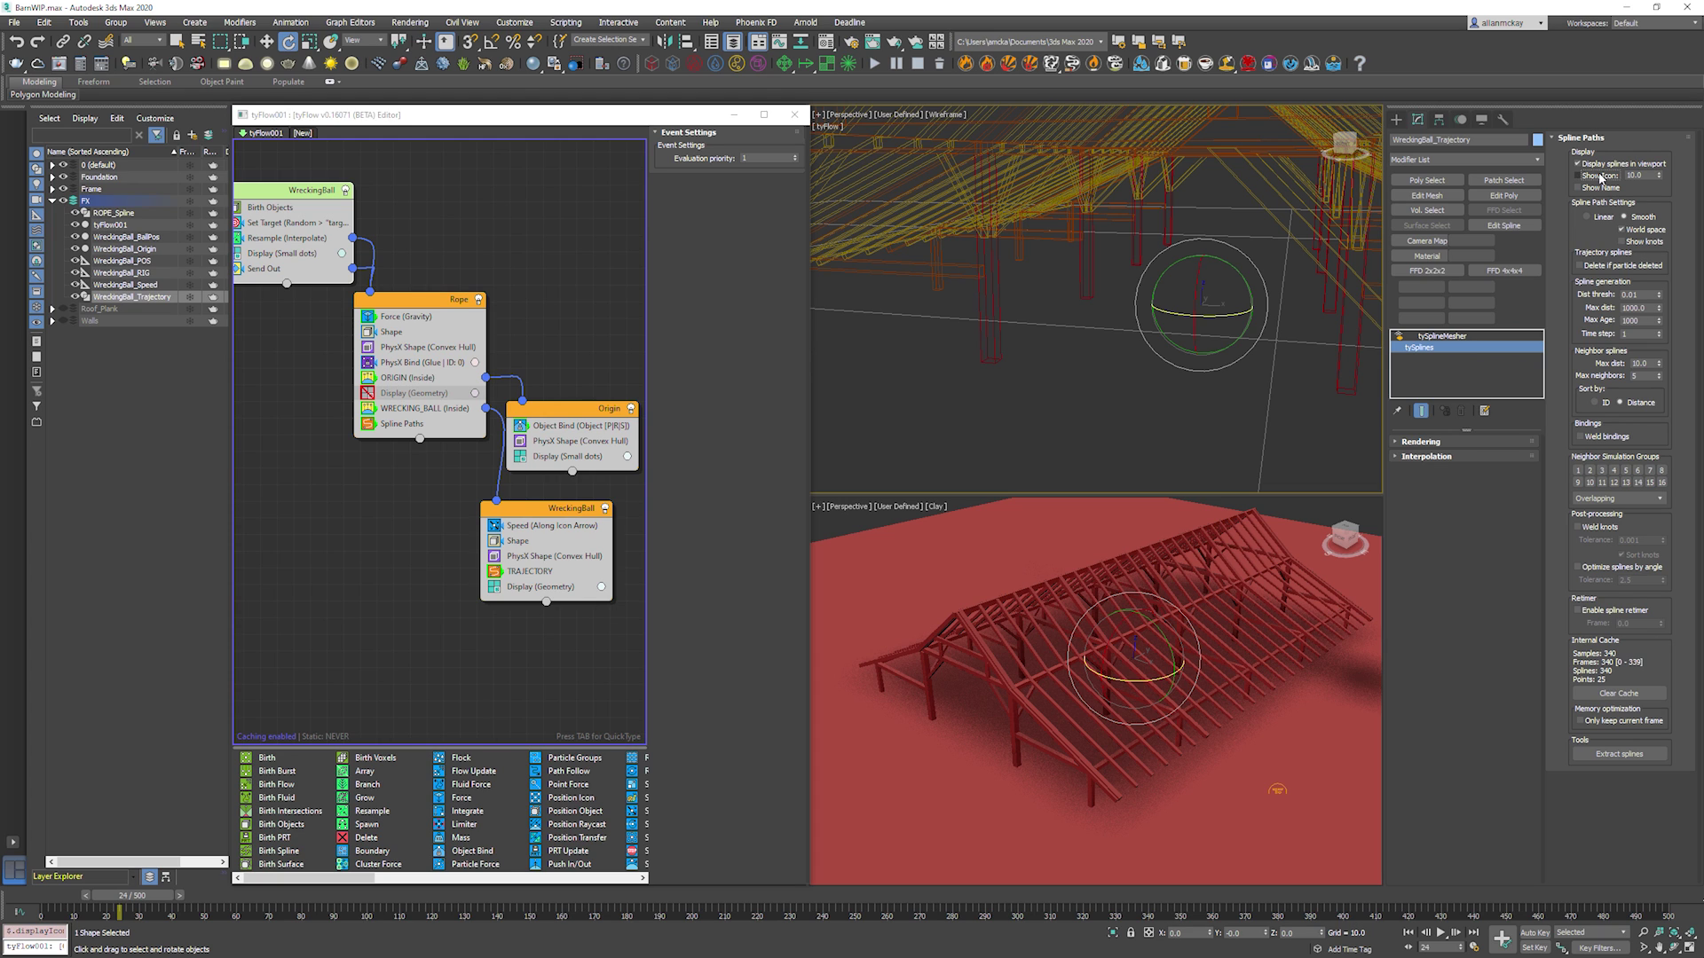
click(1245, 451)
Select all beam objects in the Frame layer of the barn.
scroll(1222, 327, down, 5)
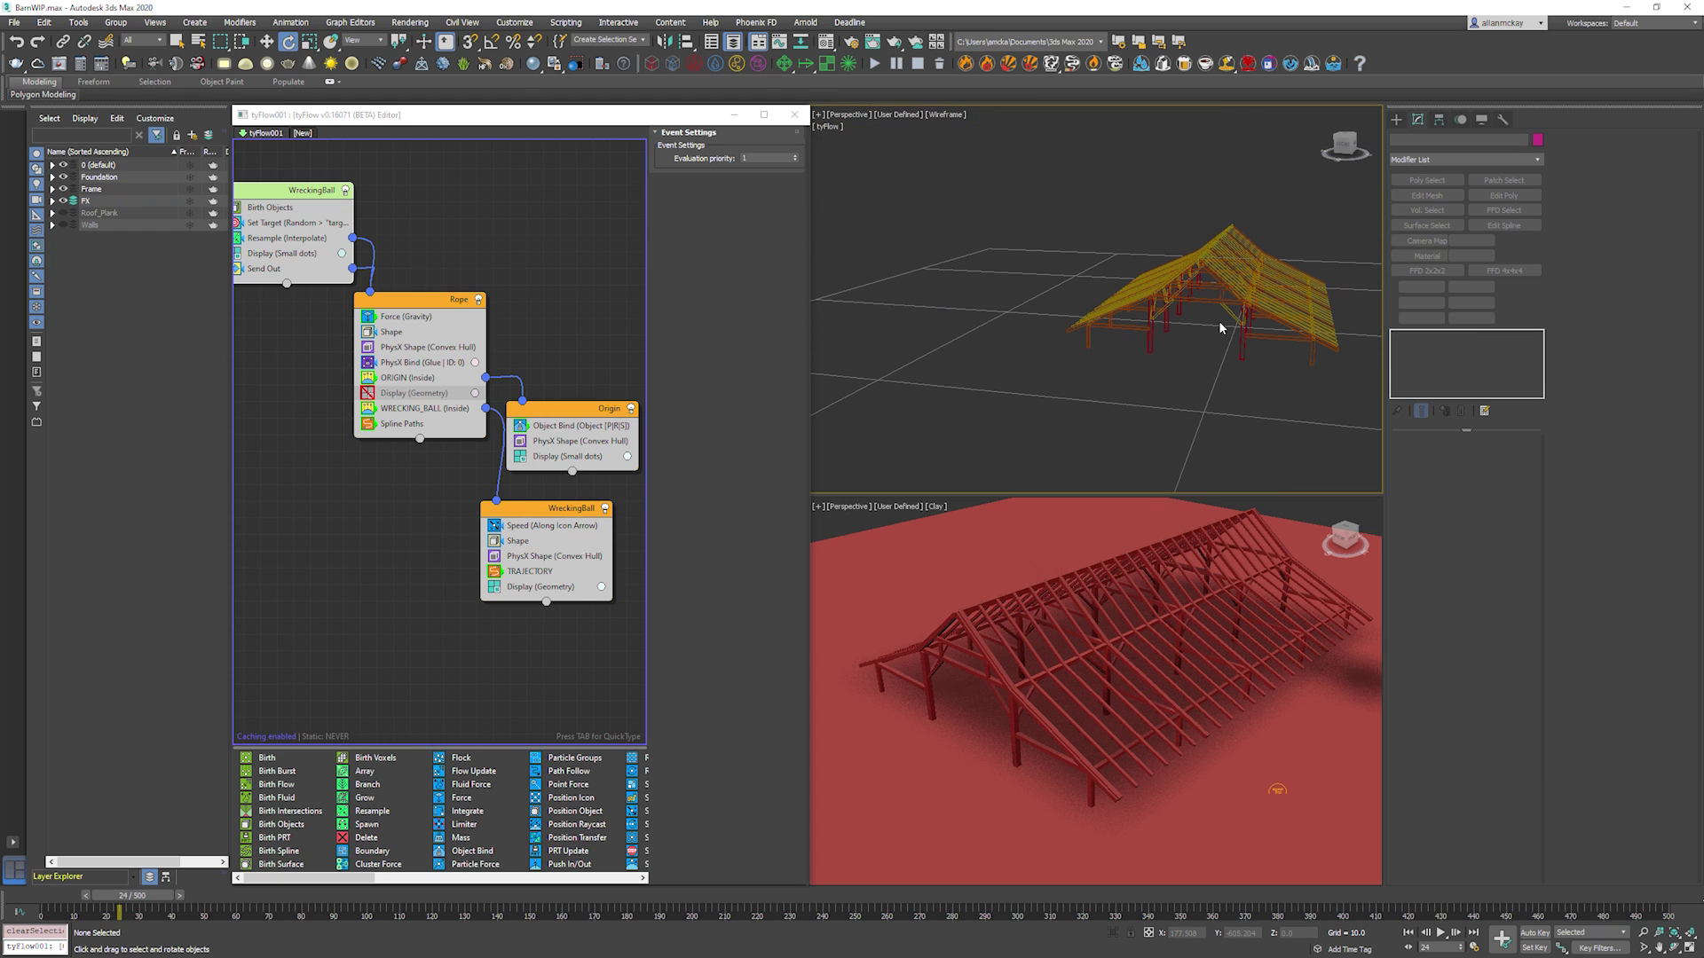
click(1314, 377)
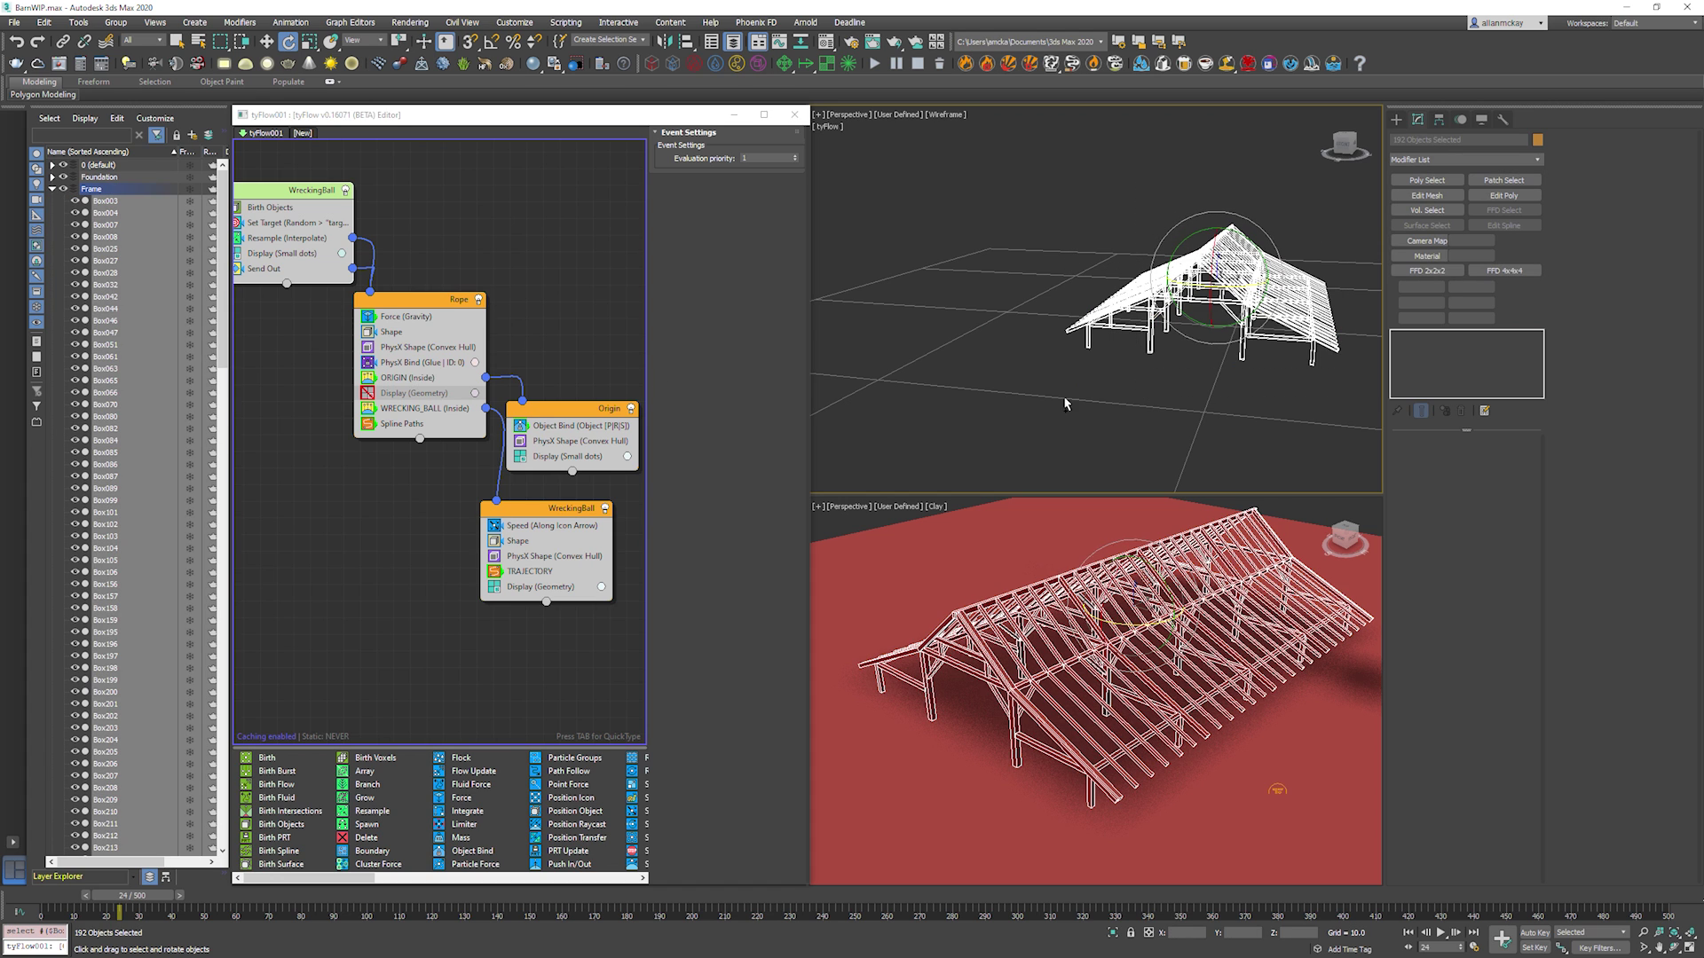
mouse_move(223, 189)
mouse_down()
mouse_move(186, 671)
mouse_move(199, 185)
mouse_up()
click(307, 619)
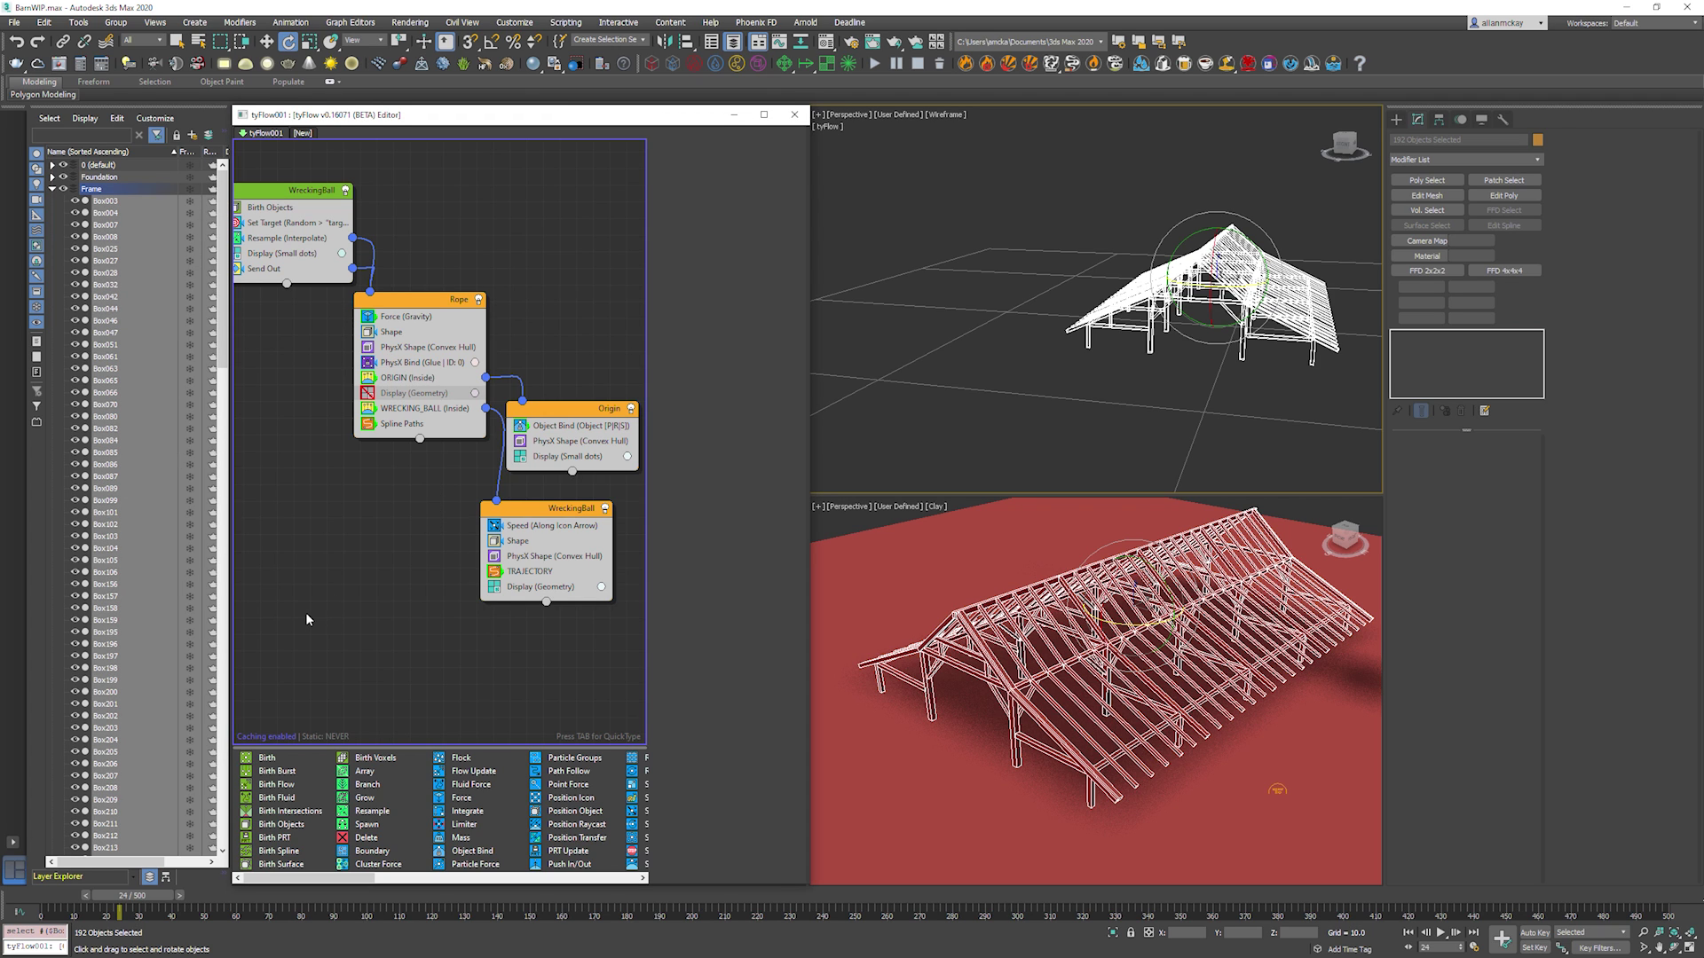
key(Tab)
text(Barn_Frame)
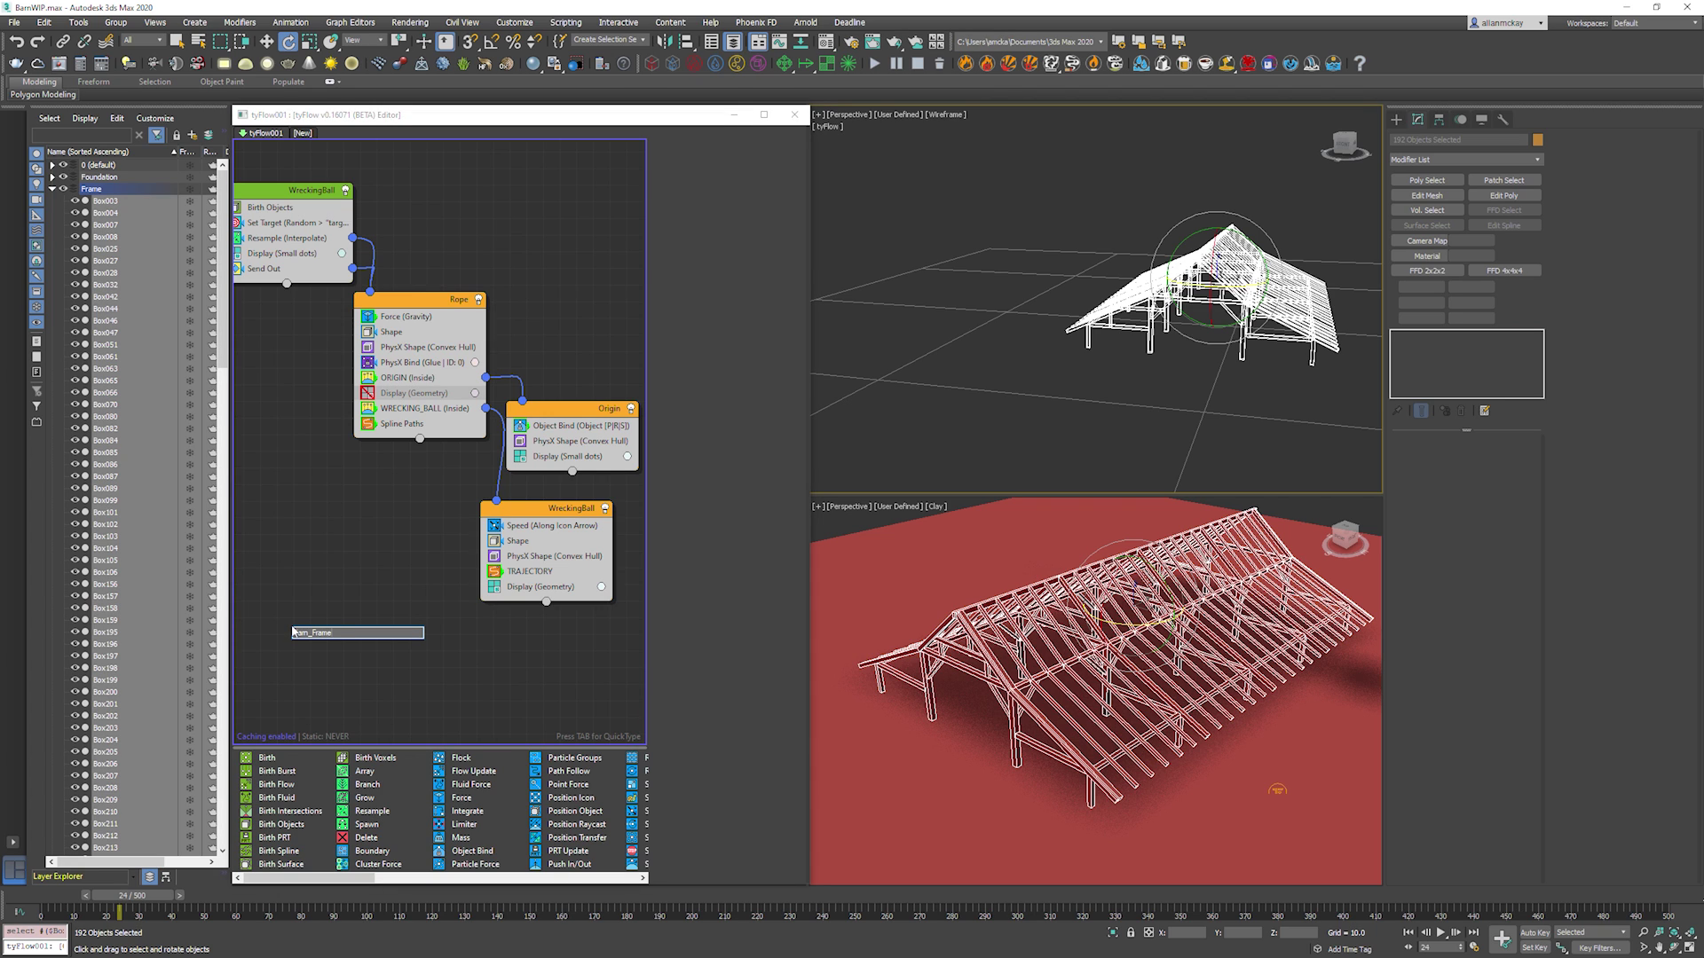
click(303, 613)
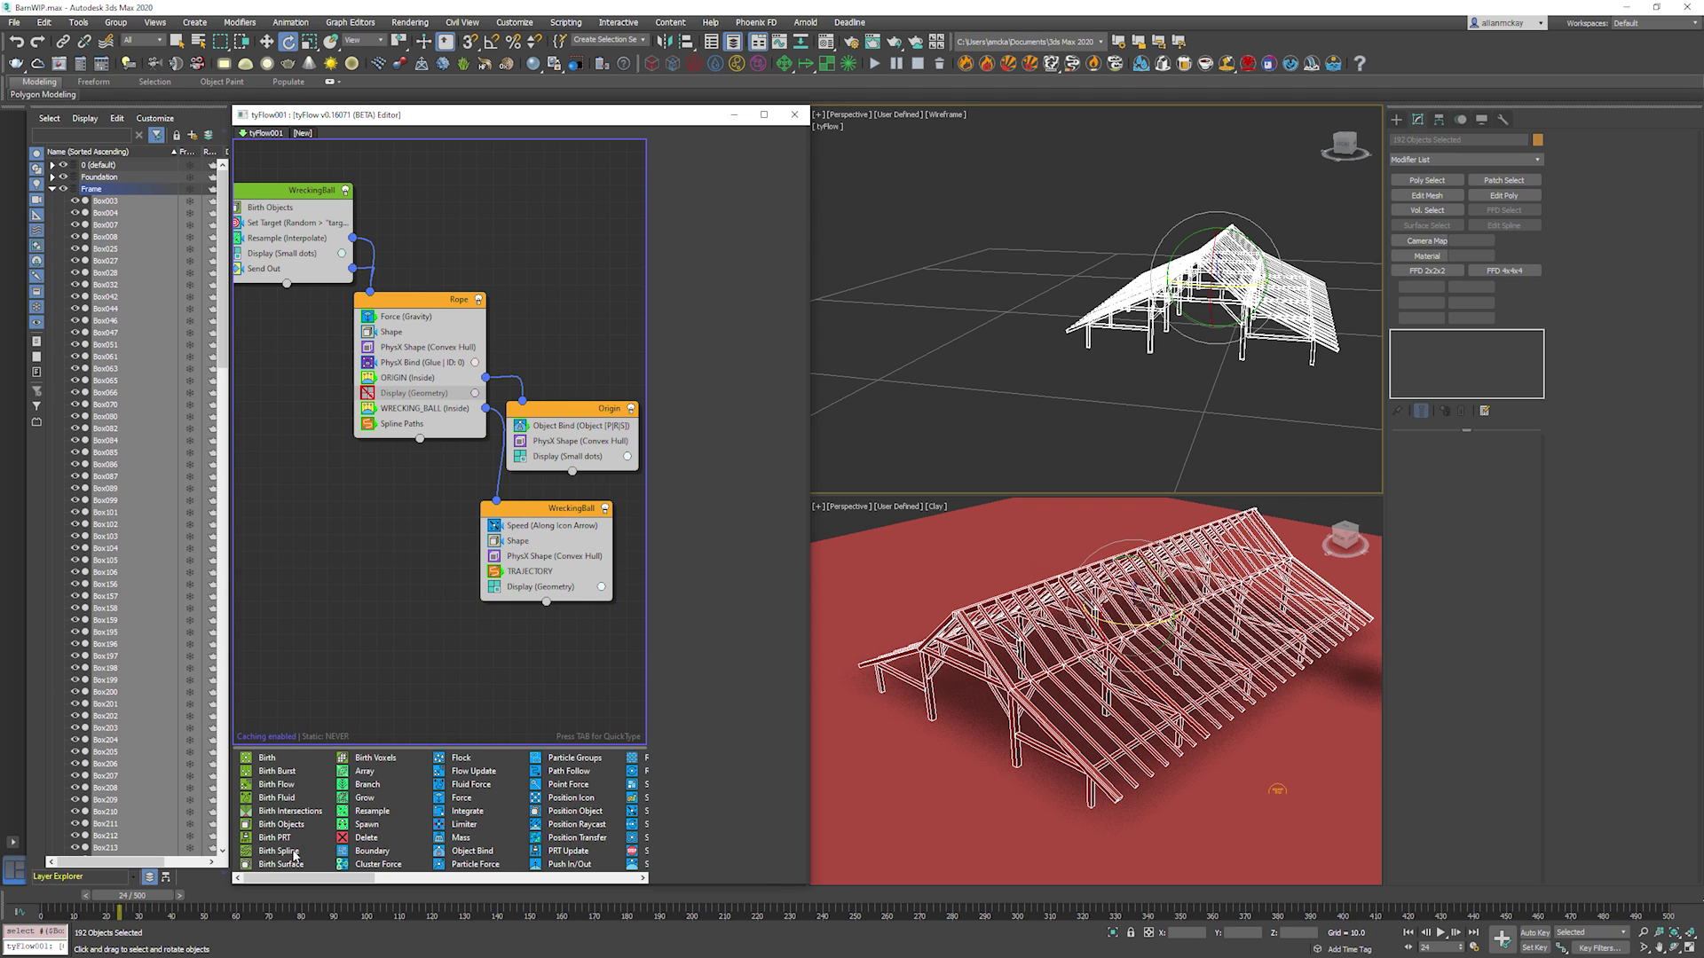
Create a Birth Objects event named Barn_Frame in the tyFlow editor and add the selected frame objects to it.
drag(282, 826, 288, 623)
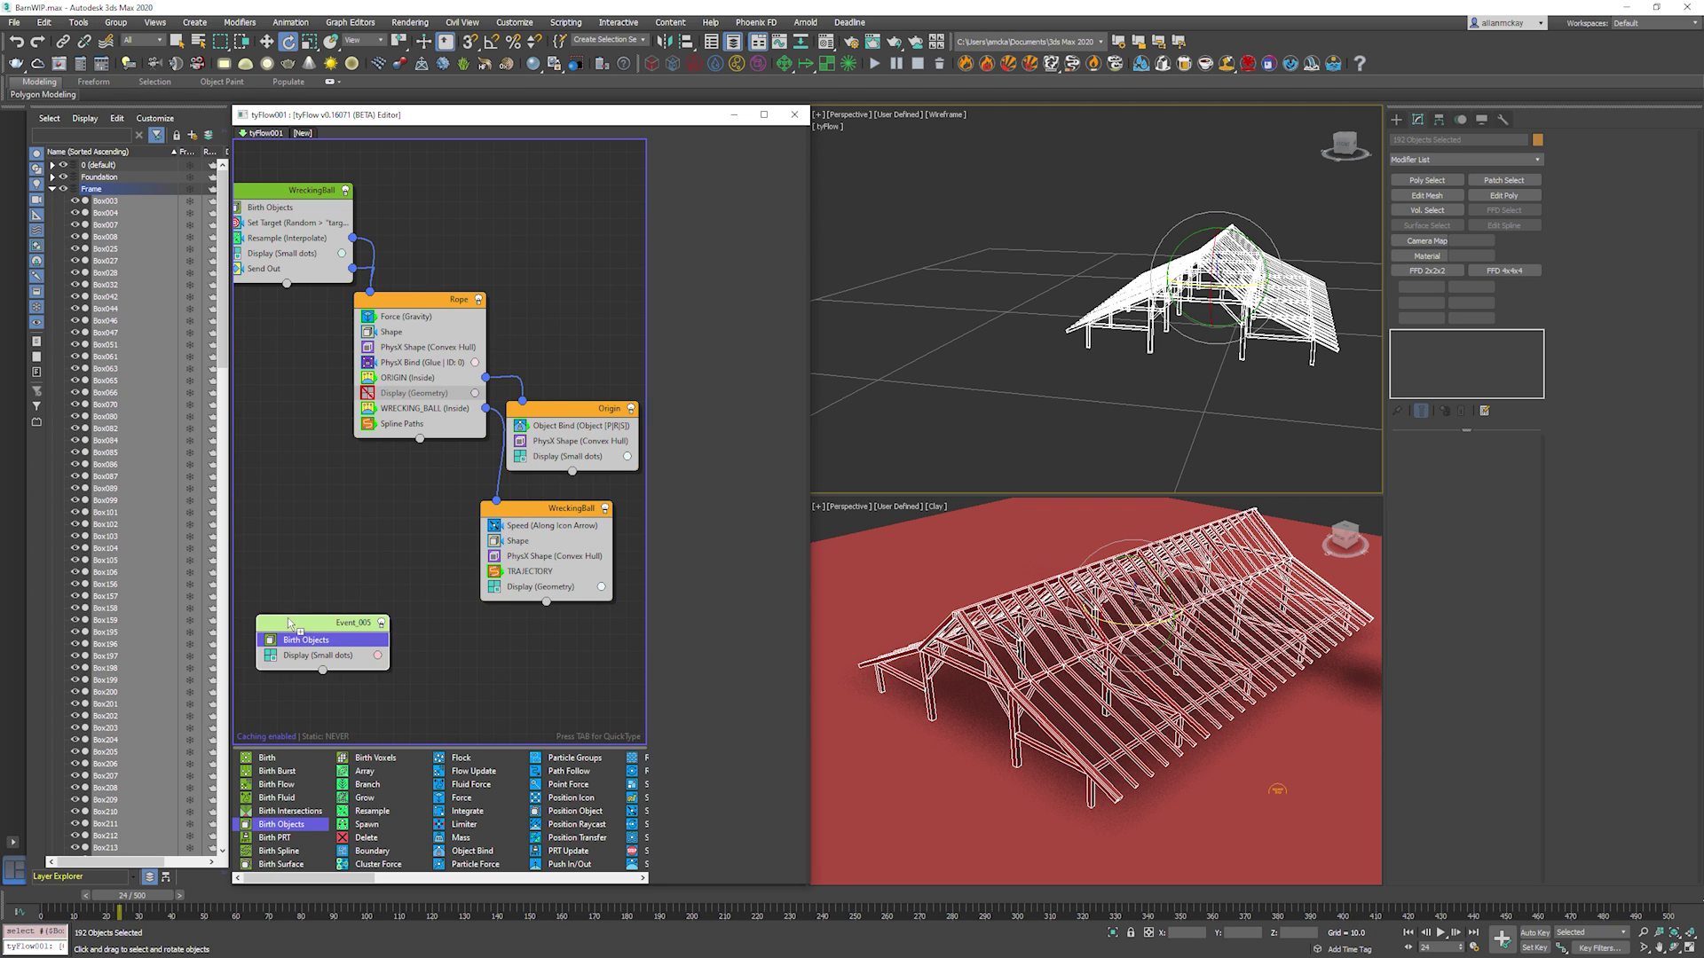
right_click(287, 623)
click(319, 682)
text(Barn_Frame)
key(Return)
click(750, 316)
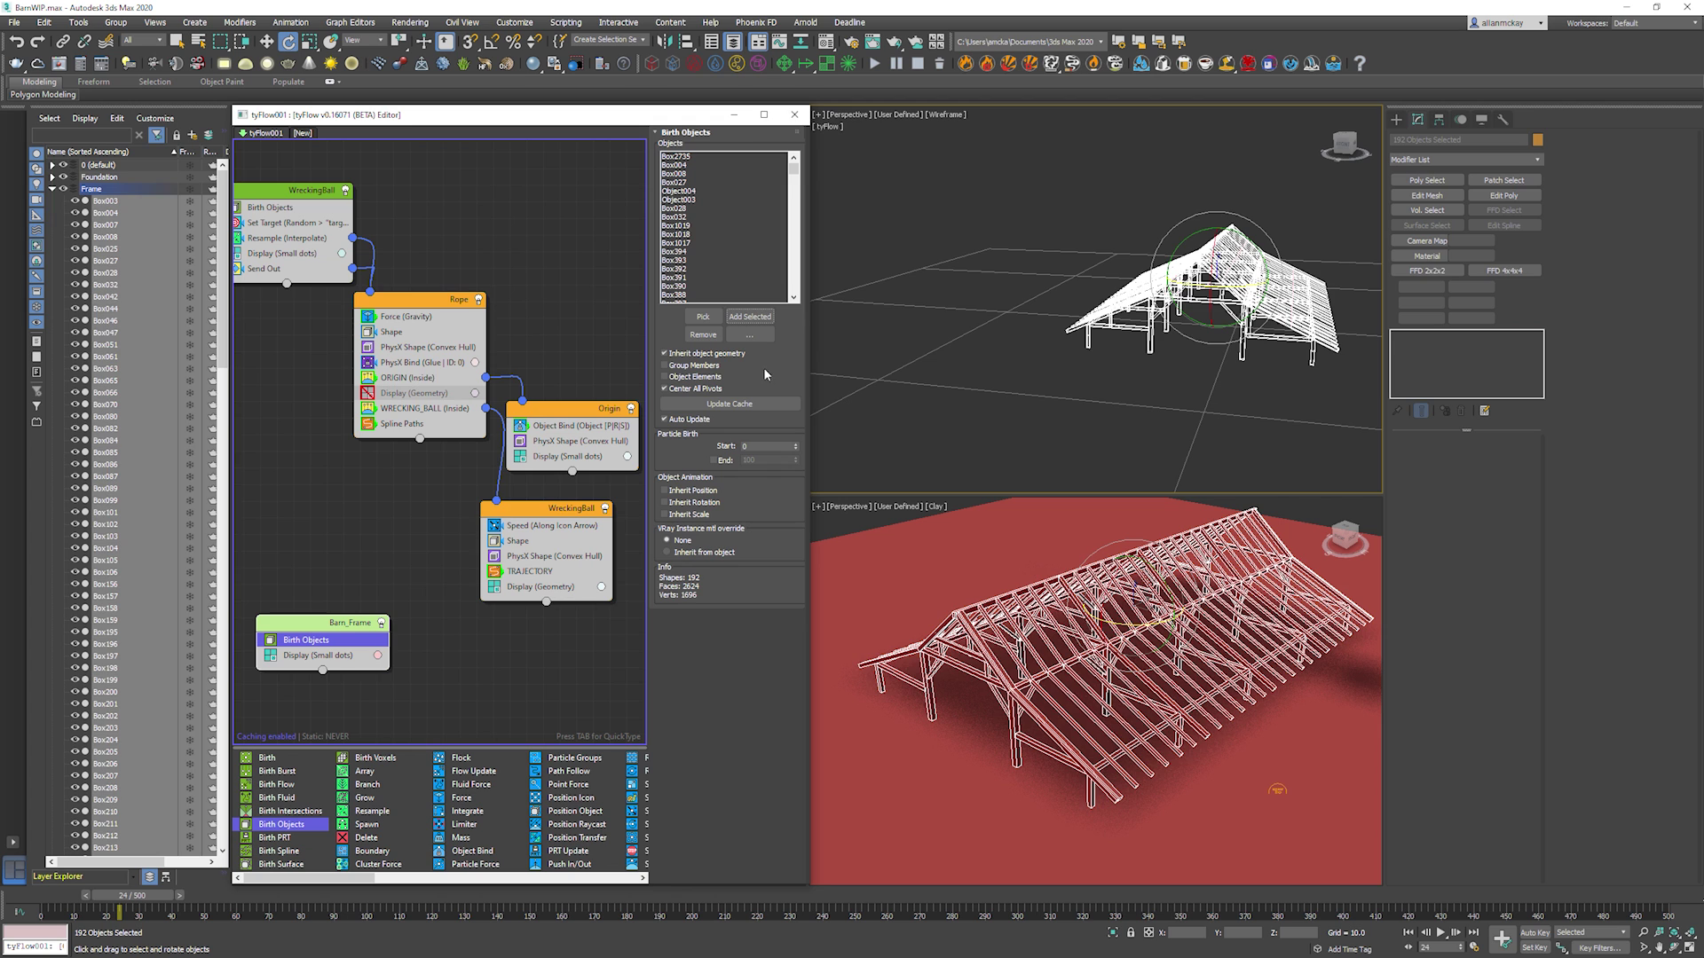
Set the Barn_Frame event's Display operator type to Geometry.
click(1287, 244)
alt+middle_drag(1286, 244, 1183, 335)
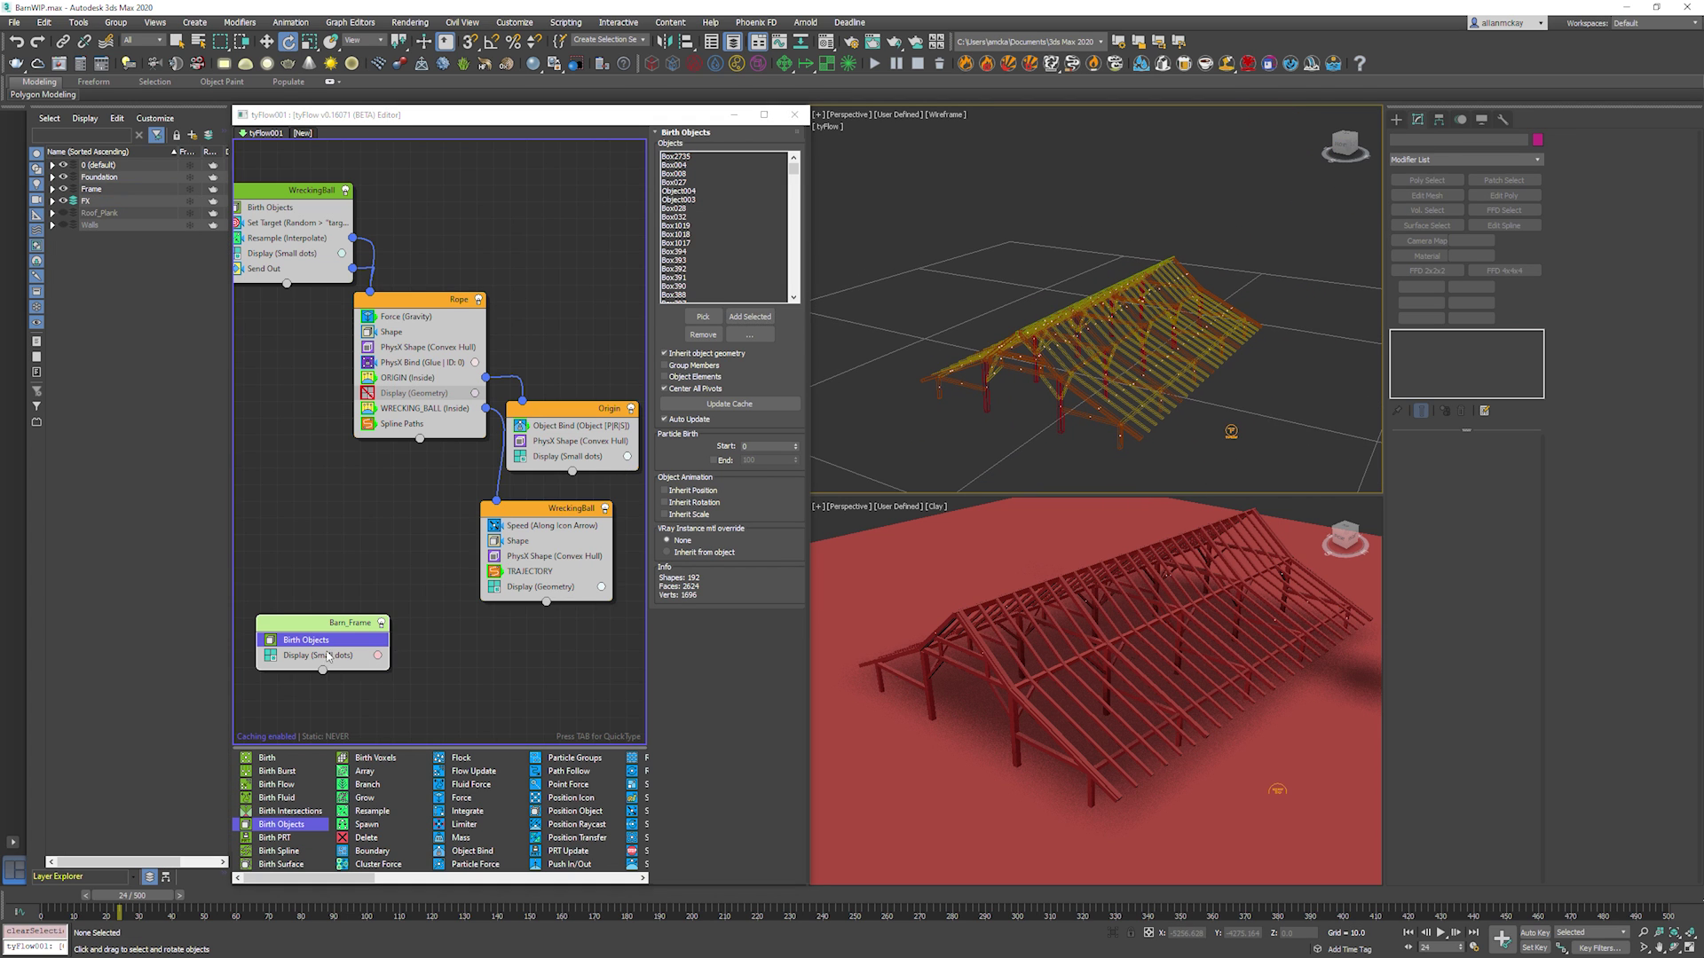
click(328, 655)
click(692, 159)
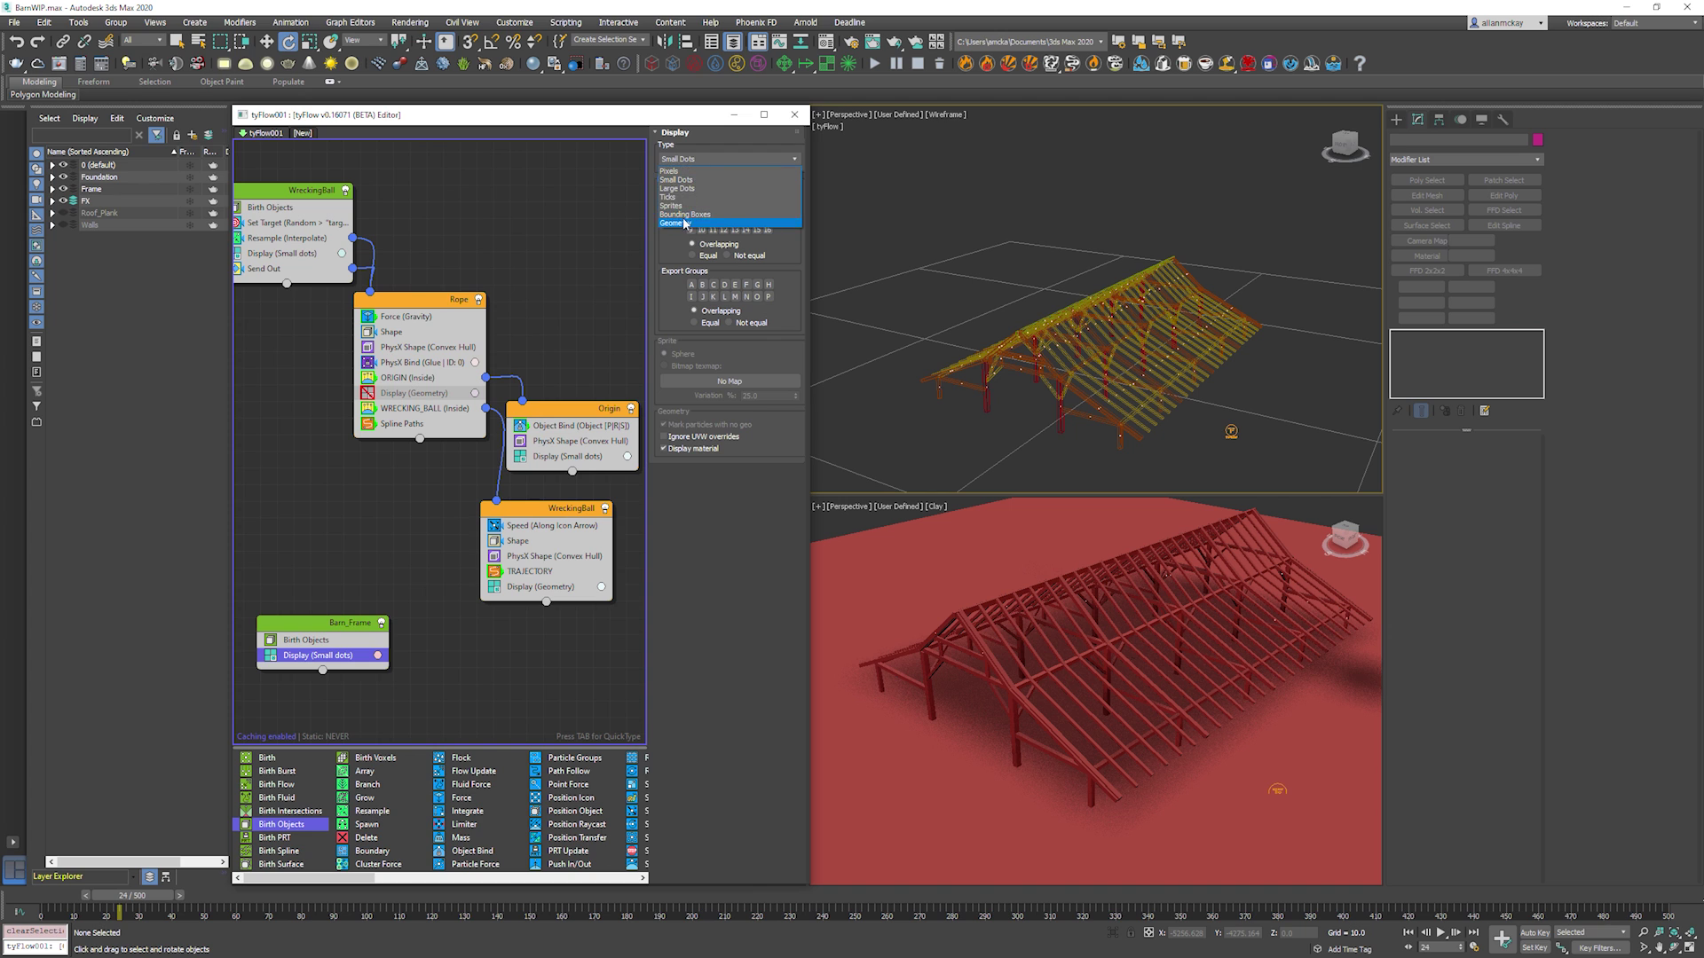
click(679, 223)
Hide the original Frame layer and switch the upper perspective viewport from wireframe to shaded display.
click(63, 189)
middle_drag(1019, 281, 1039, 266)
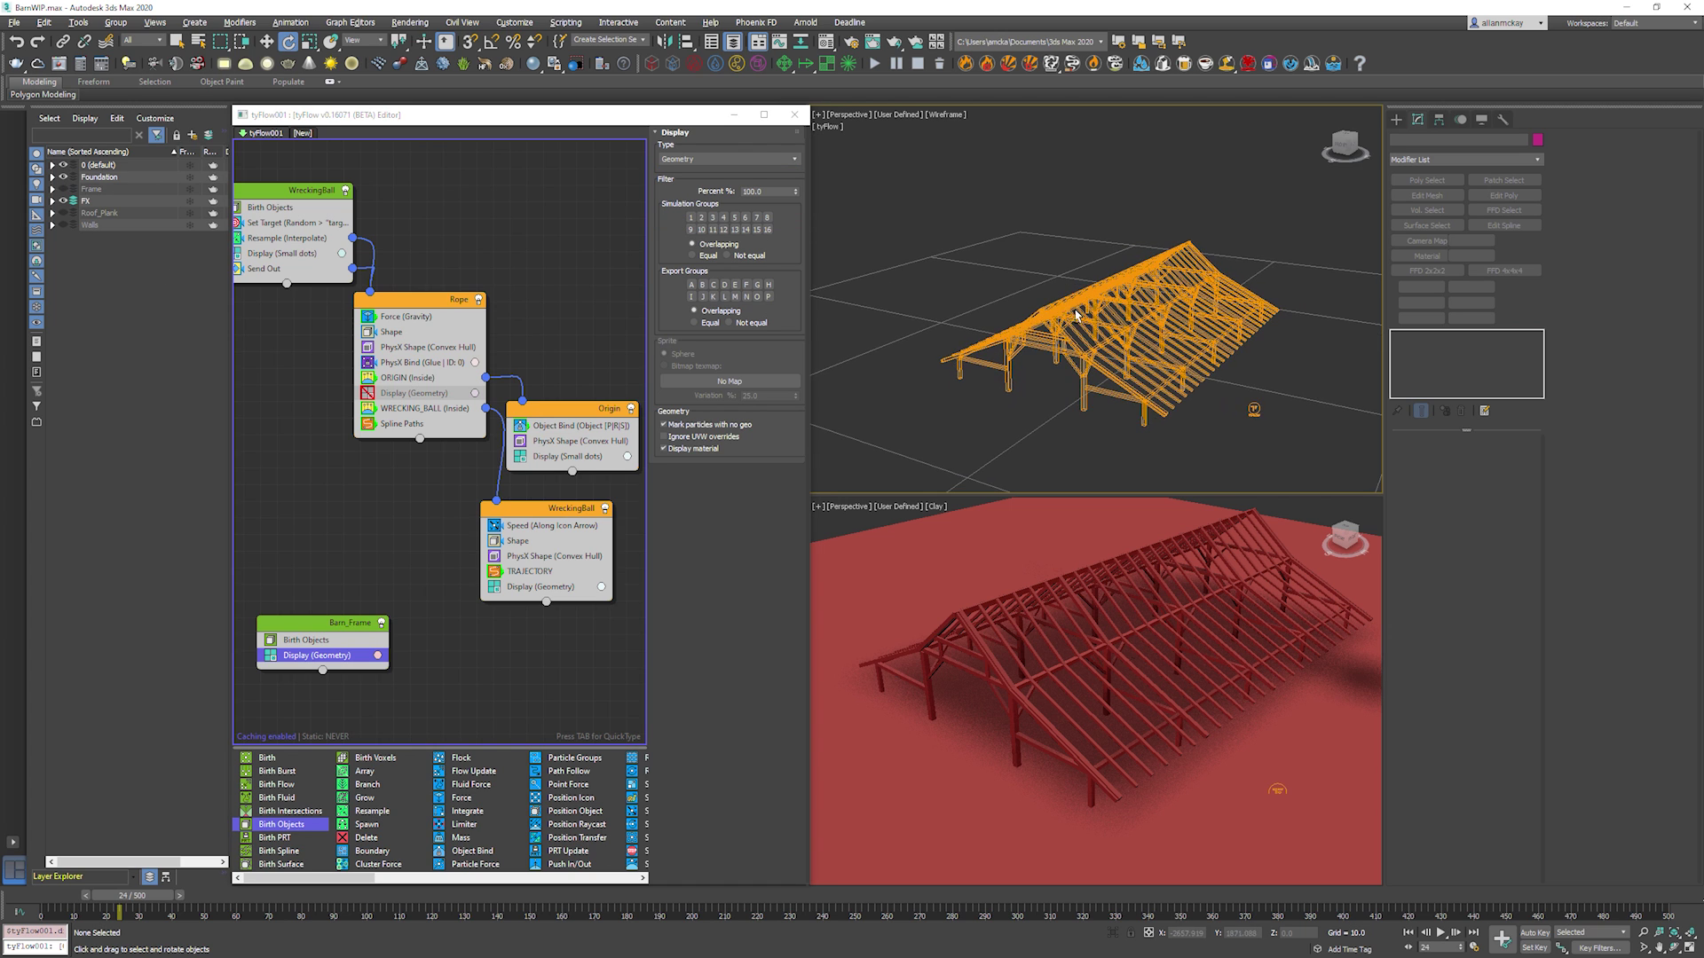
key(F3)
middle_drag(1096, 317, 1158, 307)
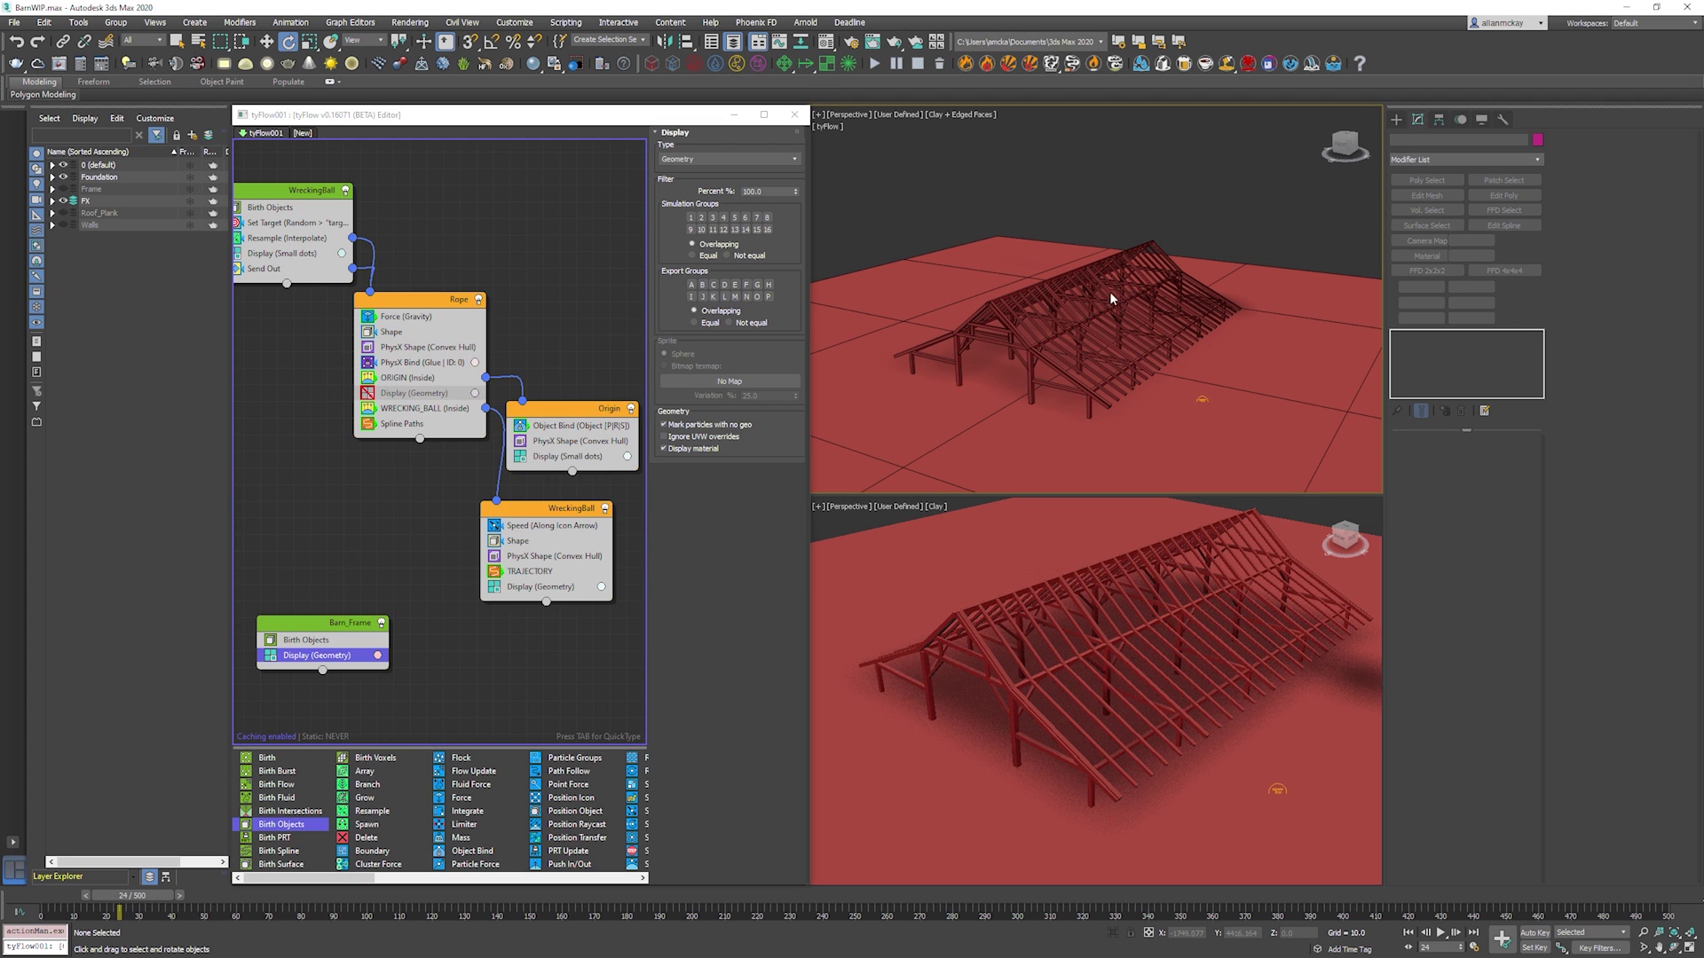
Add a PhysX Shape operator to the Barn_Frame event.
click(429, 655)
click(321, 625)
key(Tab)
text(phys)
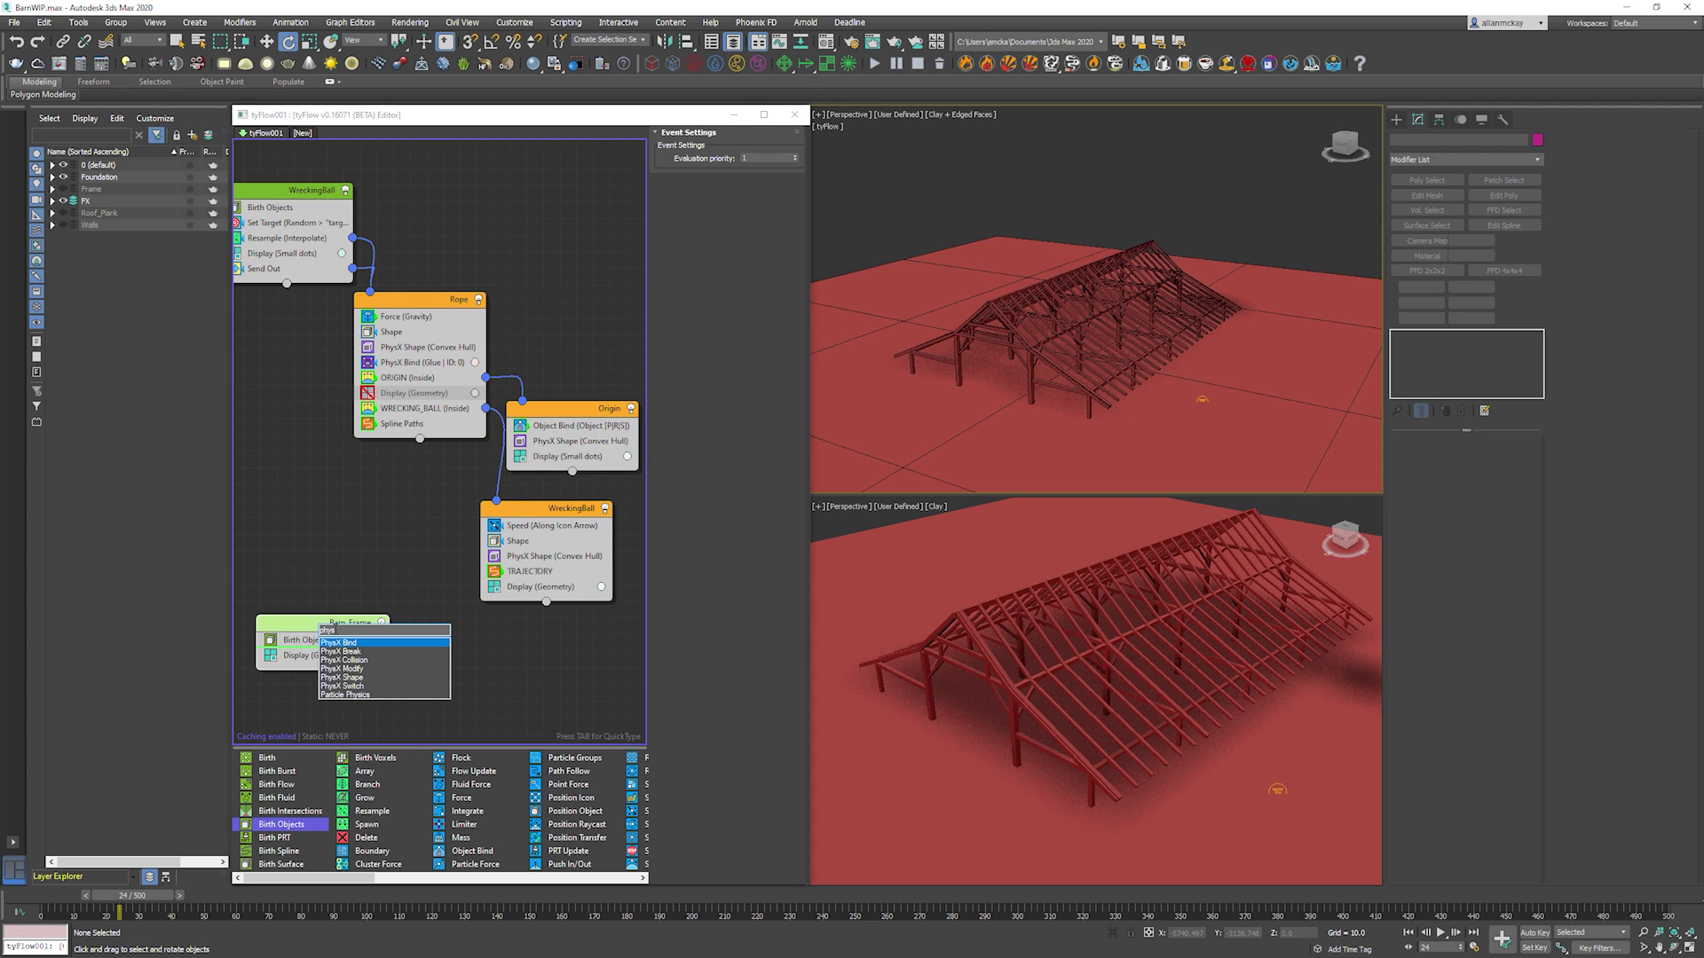
click(364, 677)
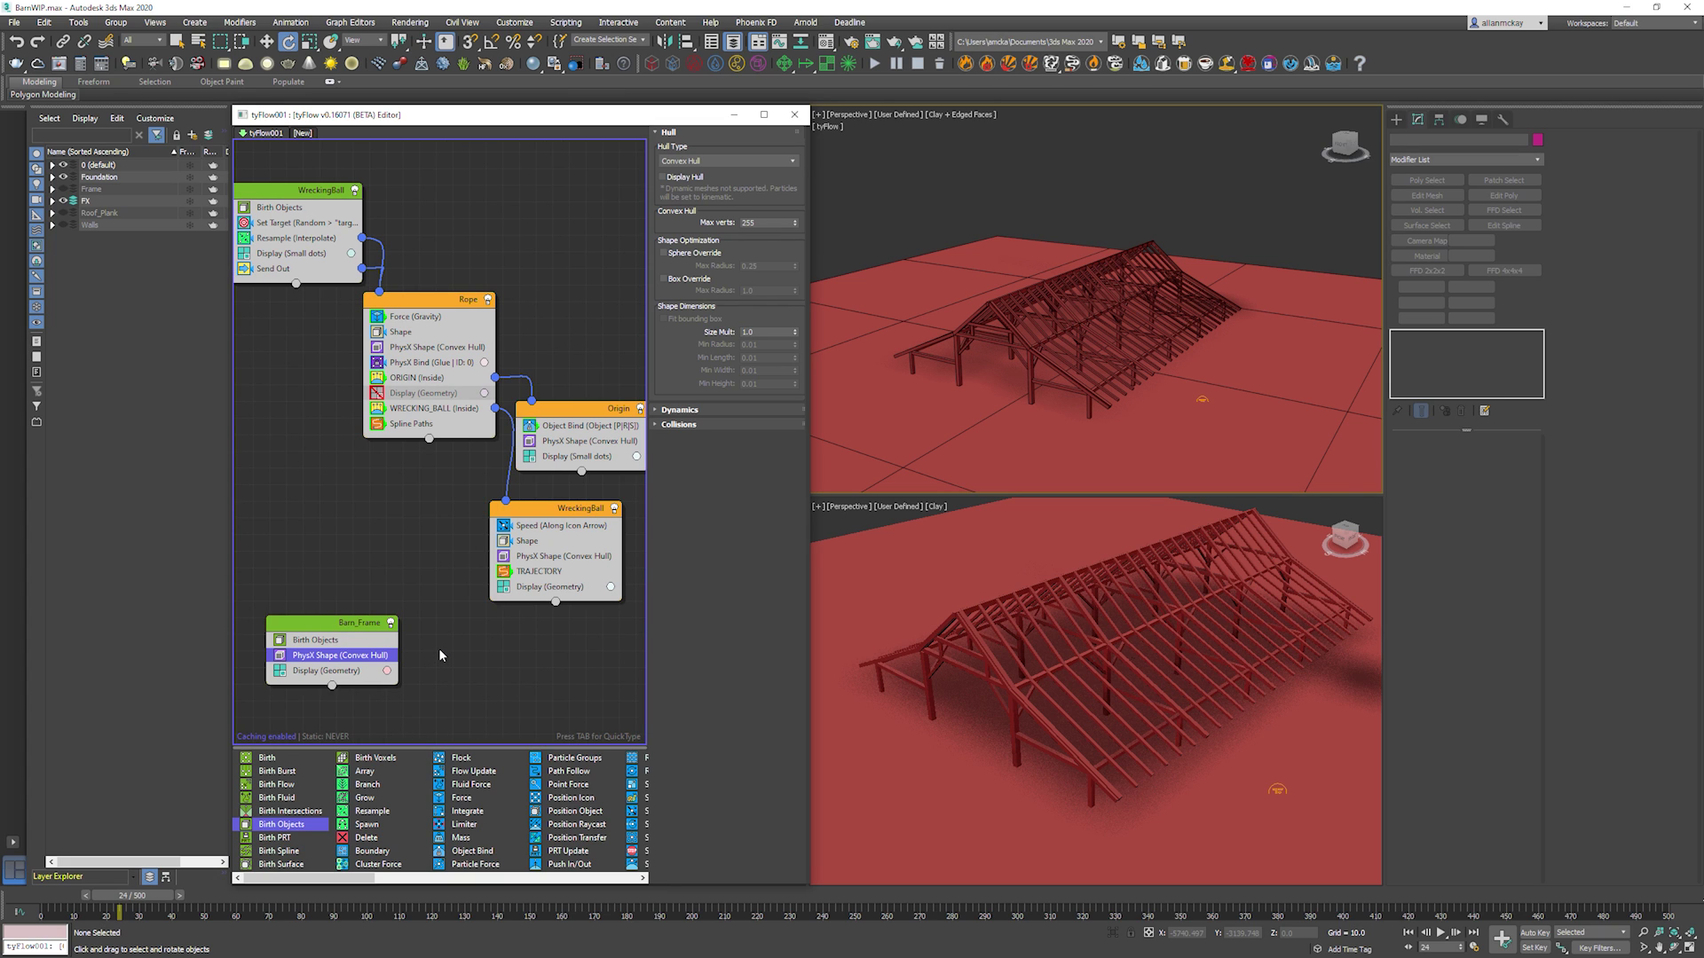
Play the simulation to watch the wrecking ball strike the barn frame, then rewind to frame 0.
key(slash)
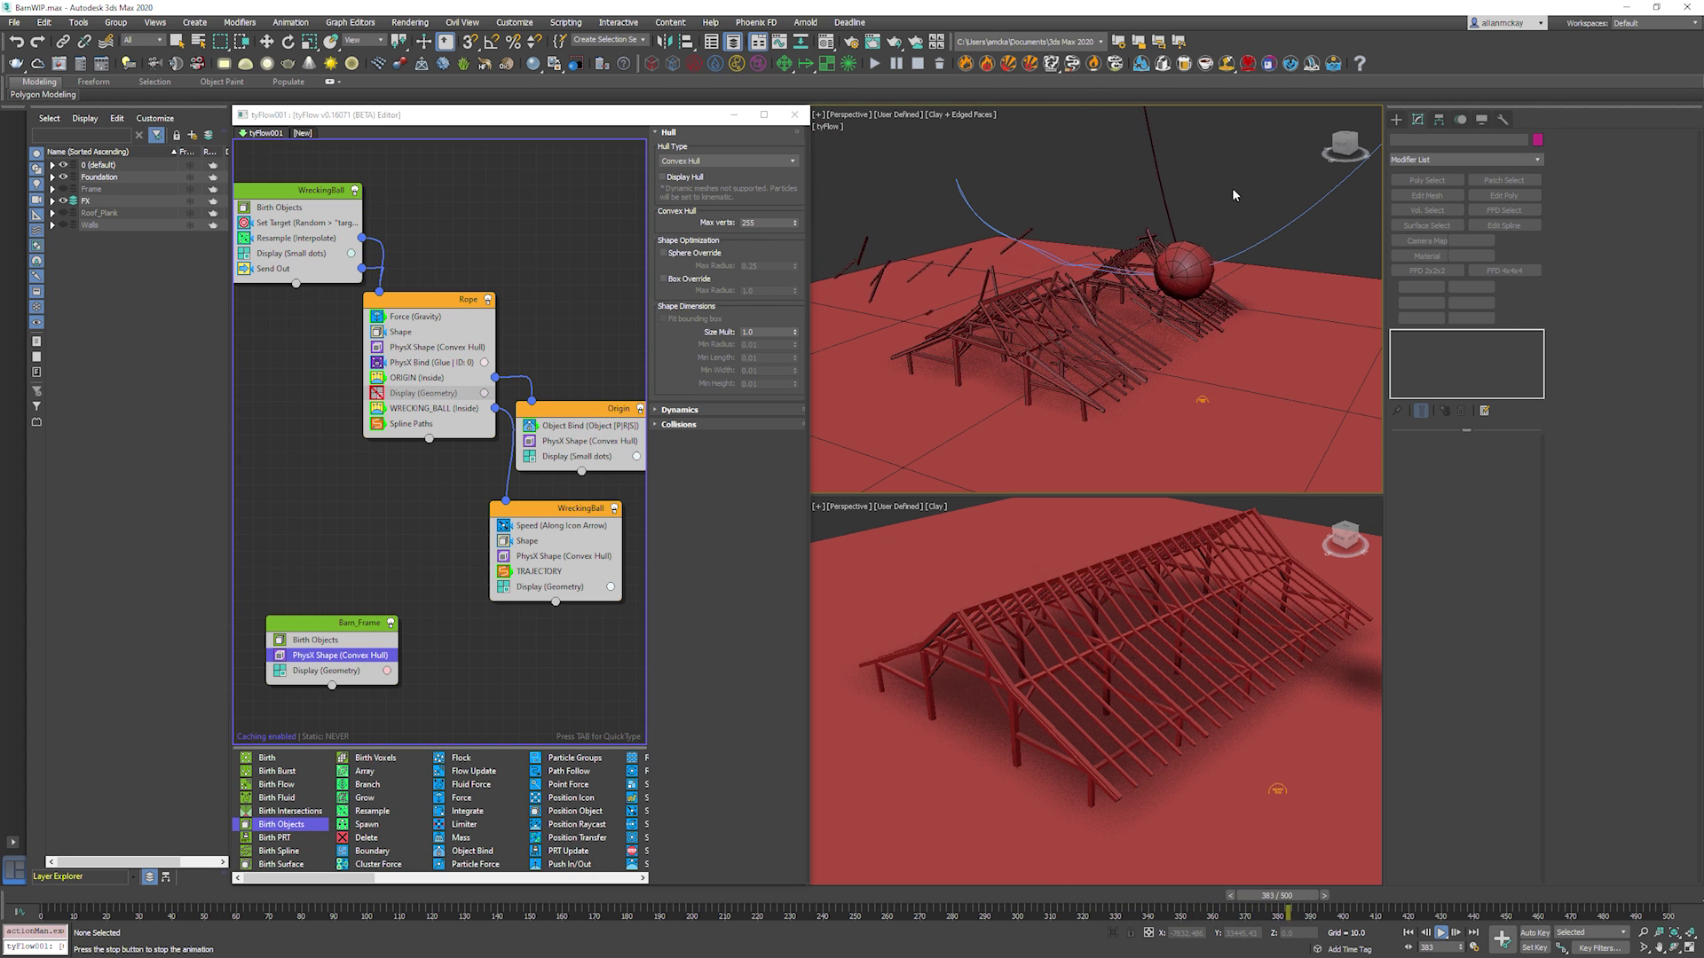
key(Home)
key(slash)
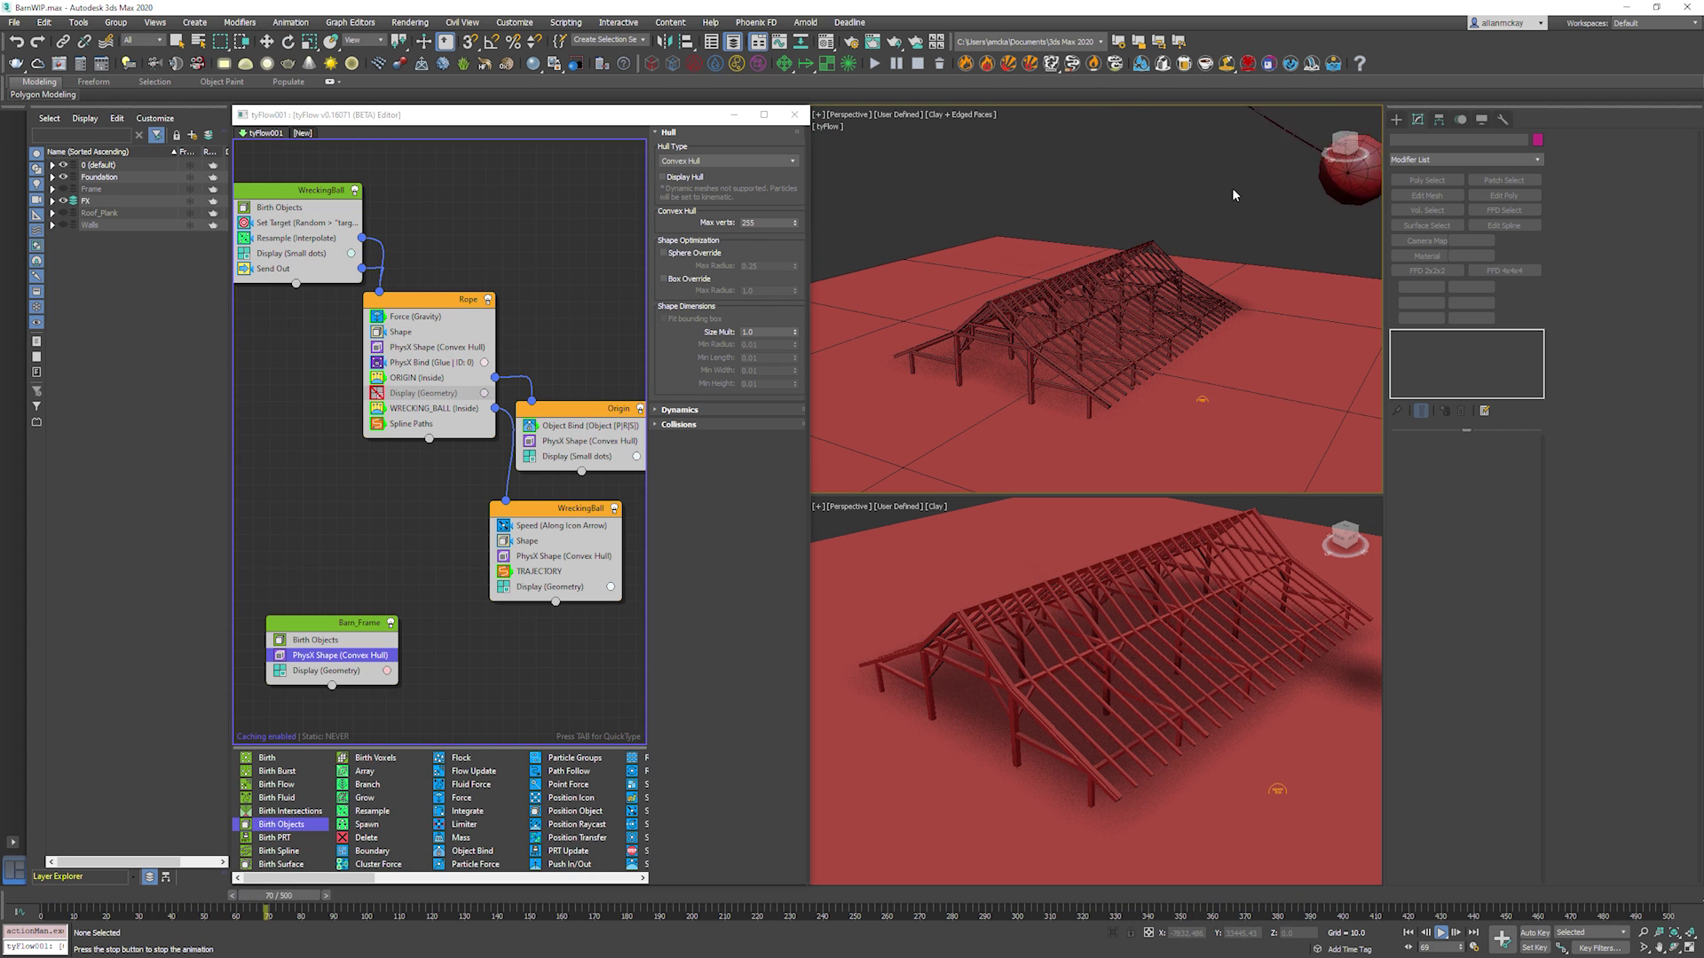
key(slash)
key(e)
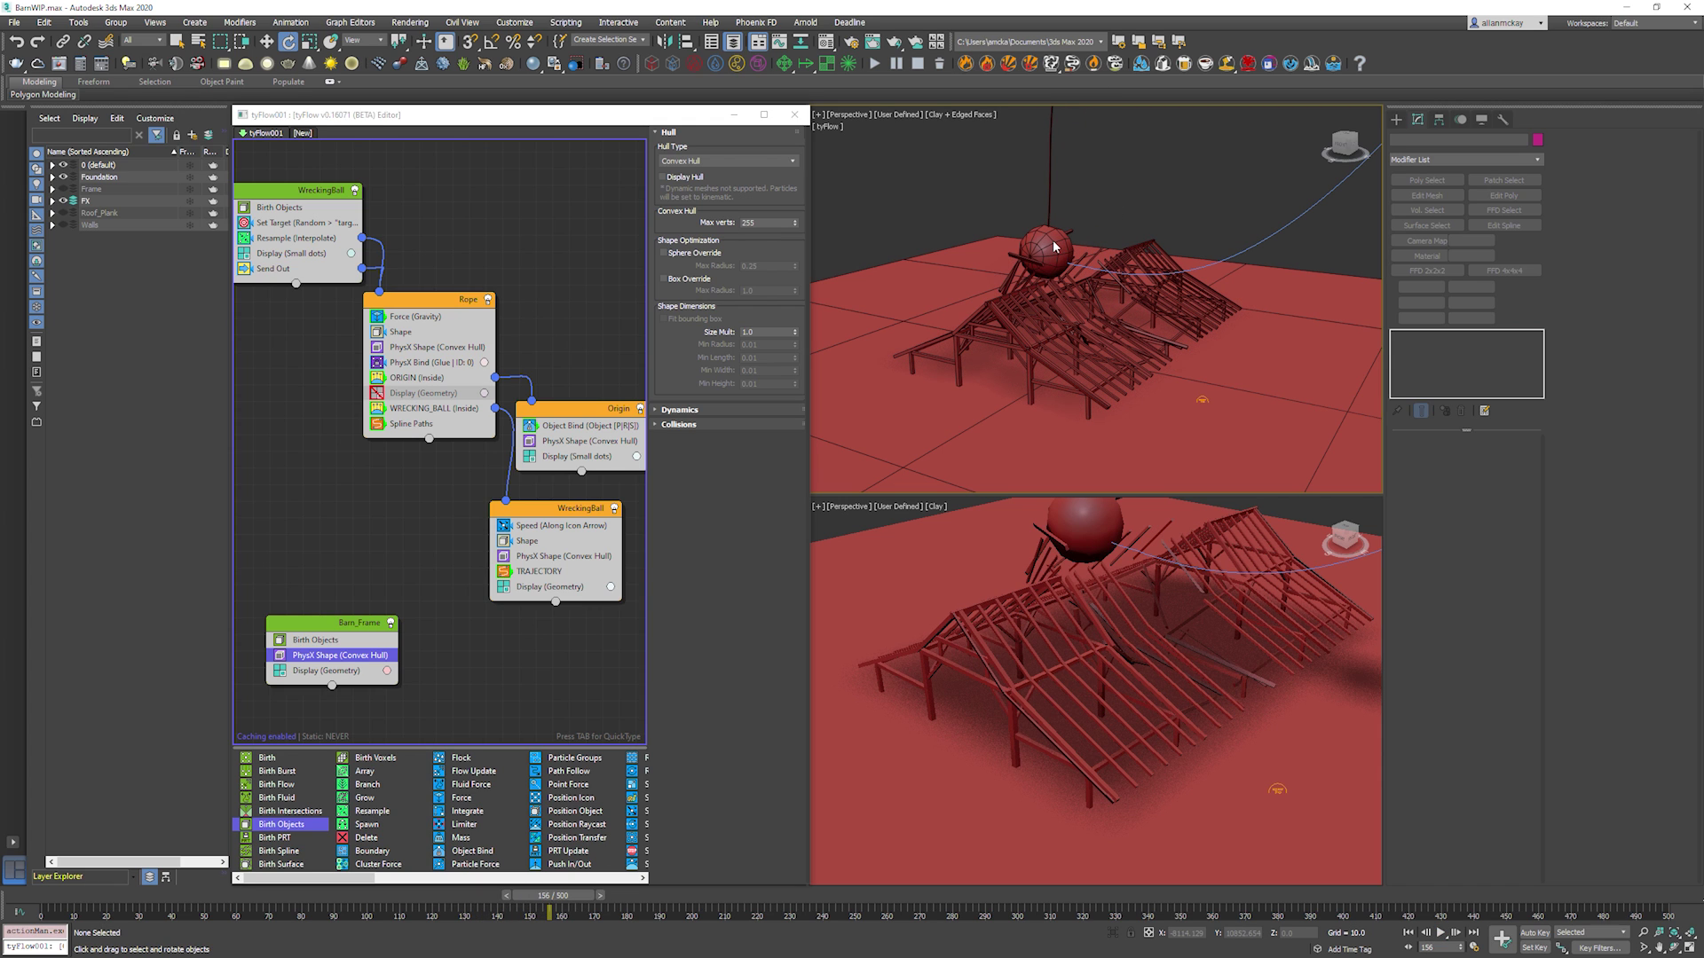
key(Home)
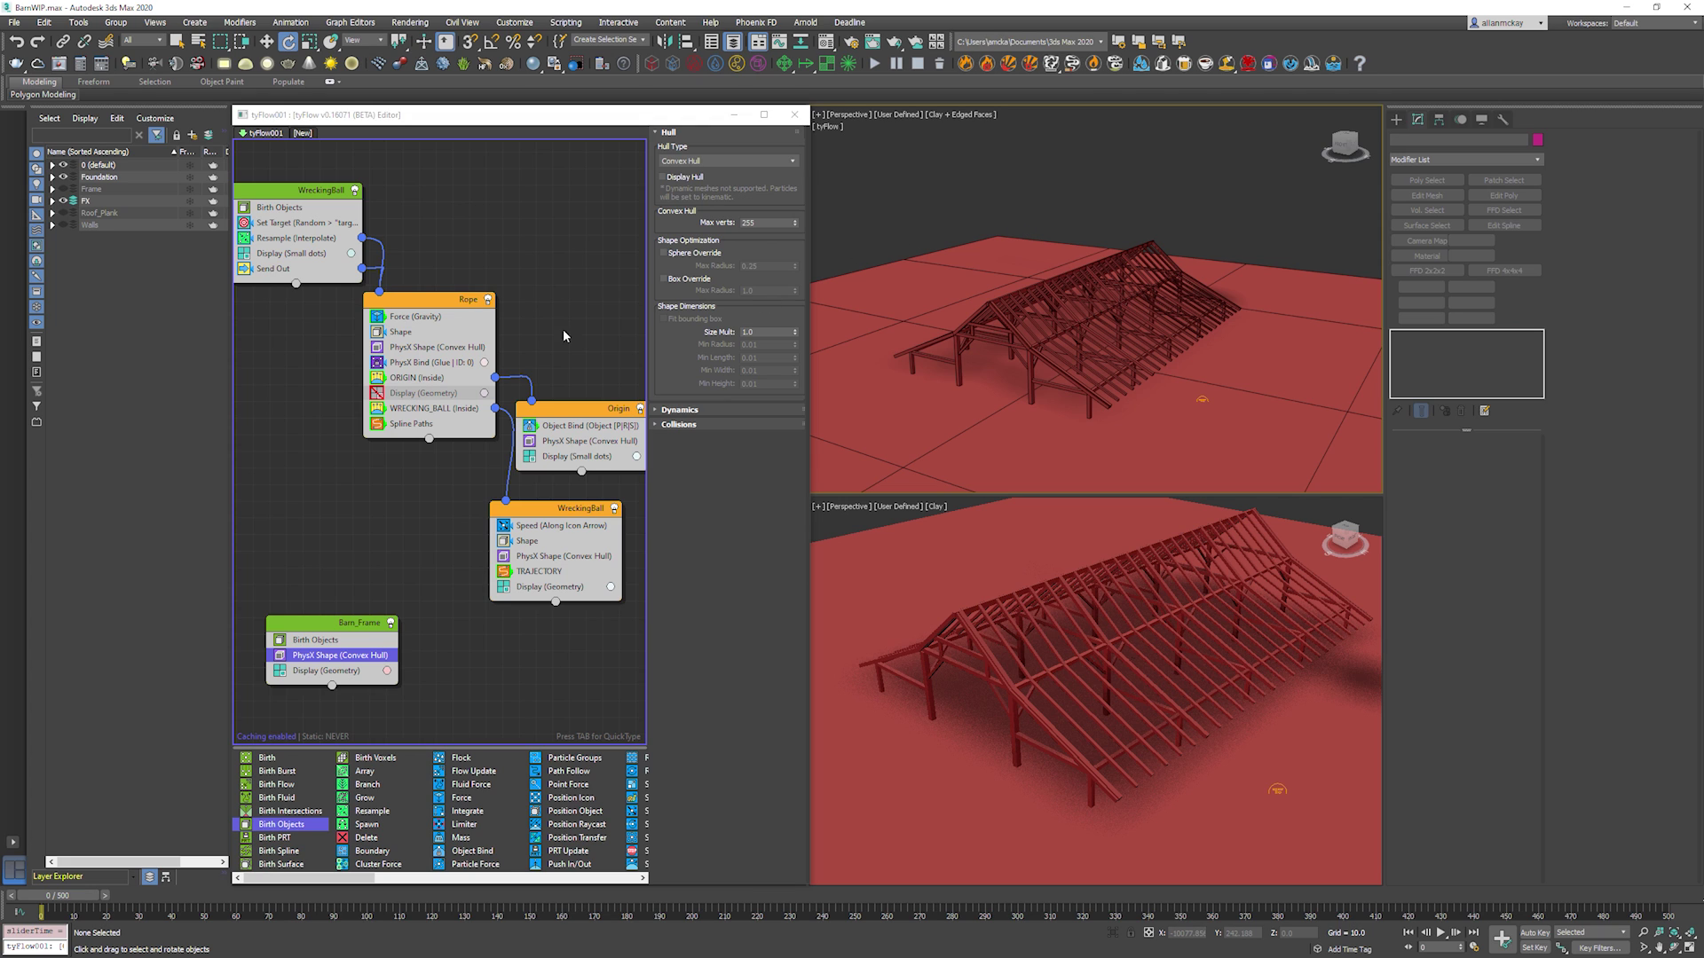
Override the mass in the WreckingBall event's PhysX Shape with a value of 10000.
click(449, 486)
click(545, 556)
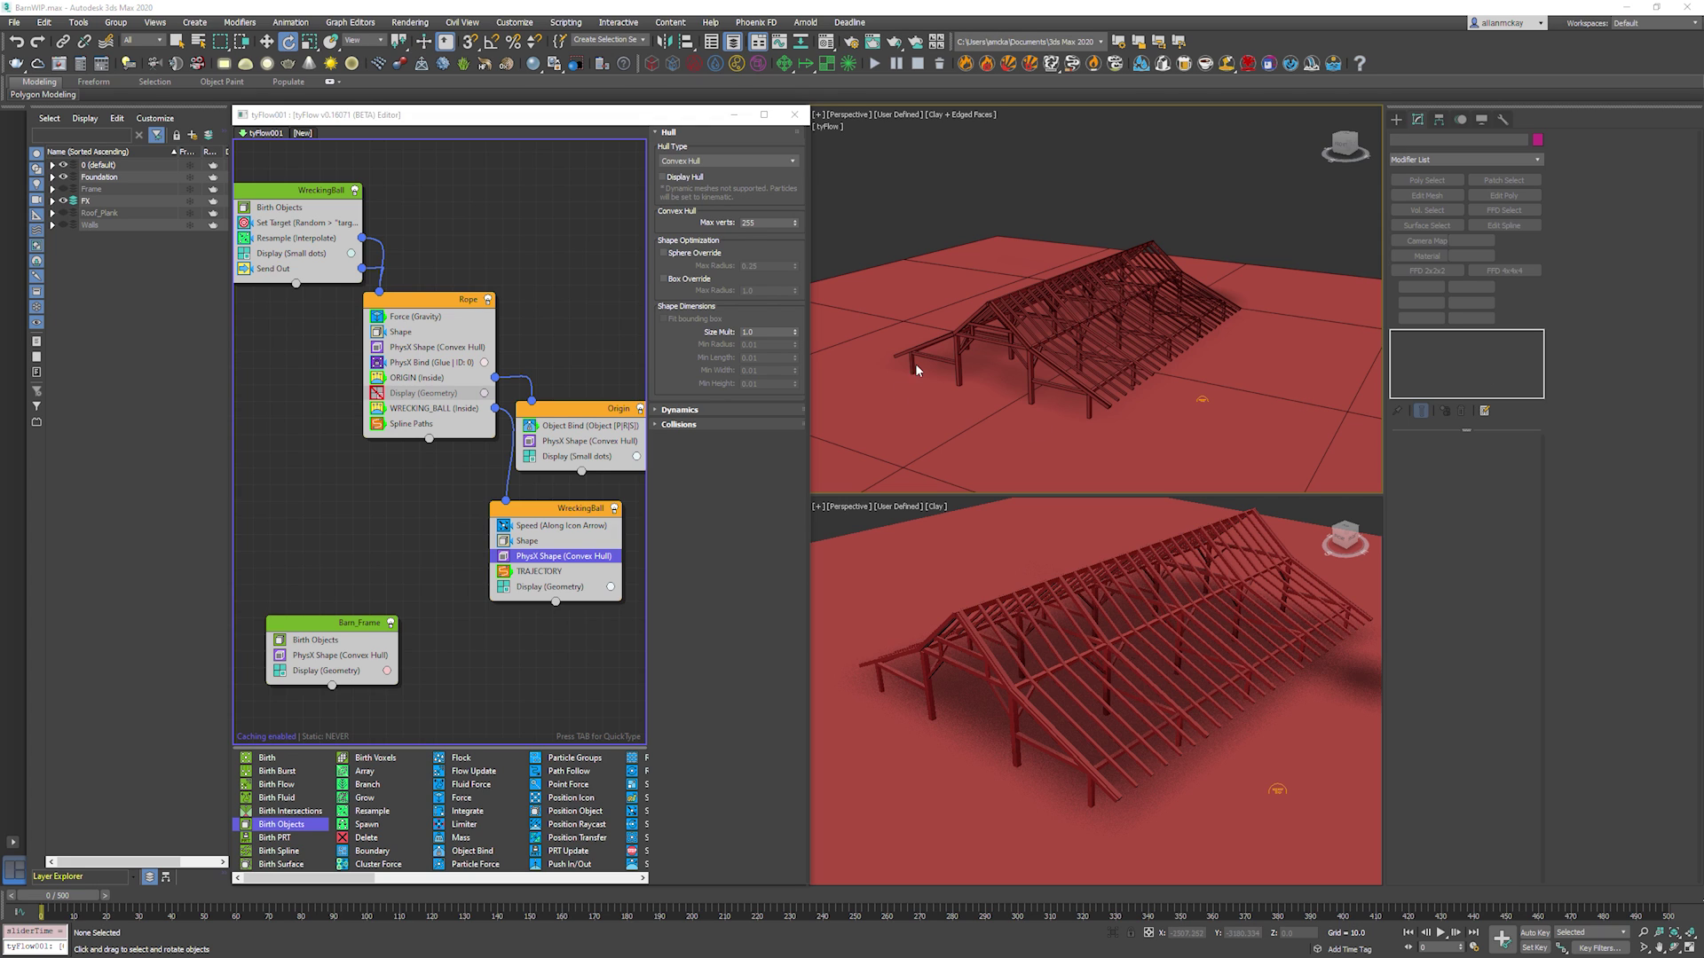
click(710, 409)
drag(758, 504, 717, 502)
text(10000)
key(Return)
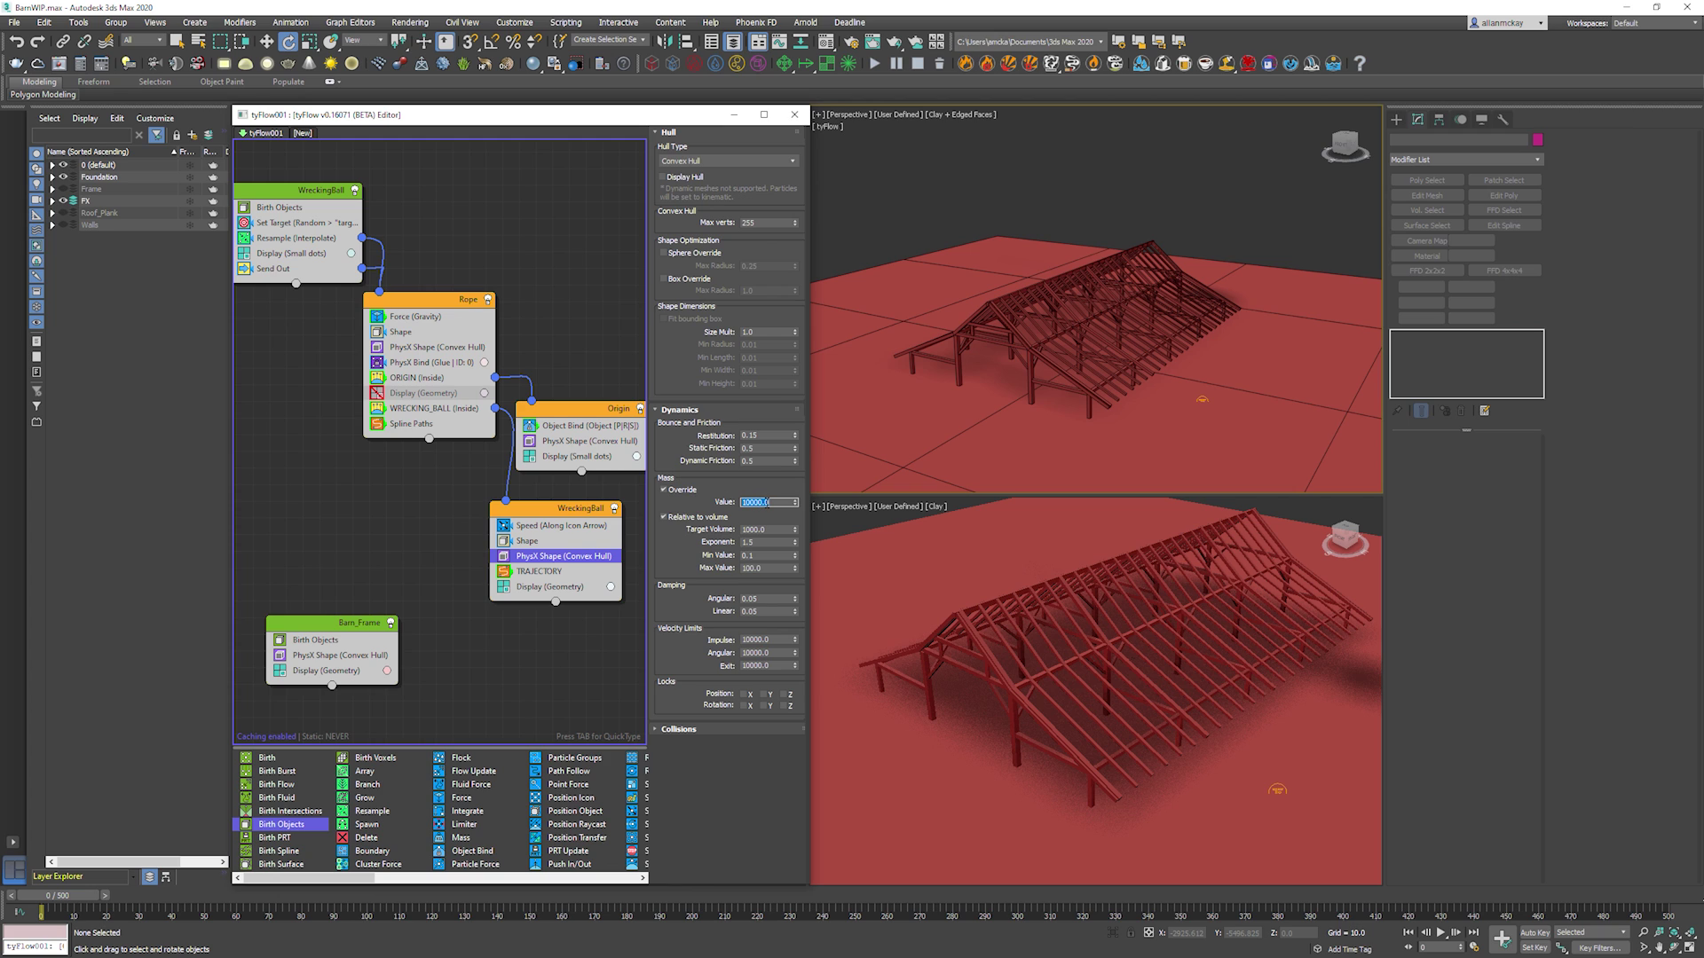
Replay the simulation with the heavier wrecking ball and return to the first frame.
click(1164, 213)
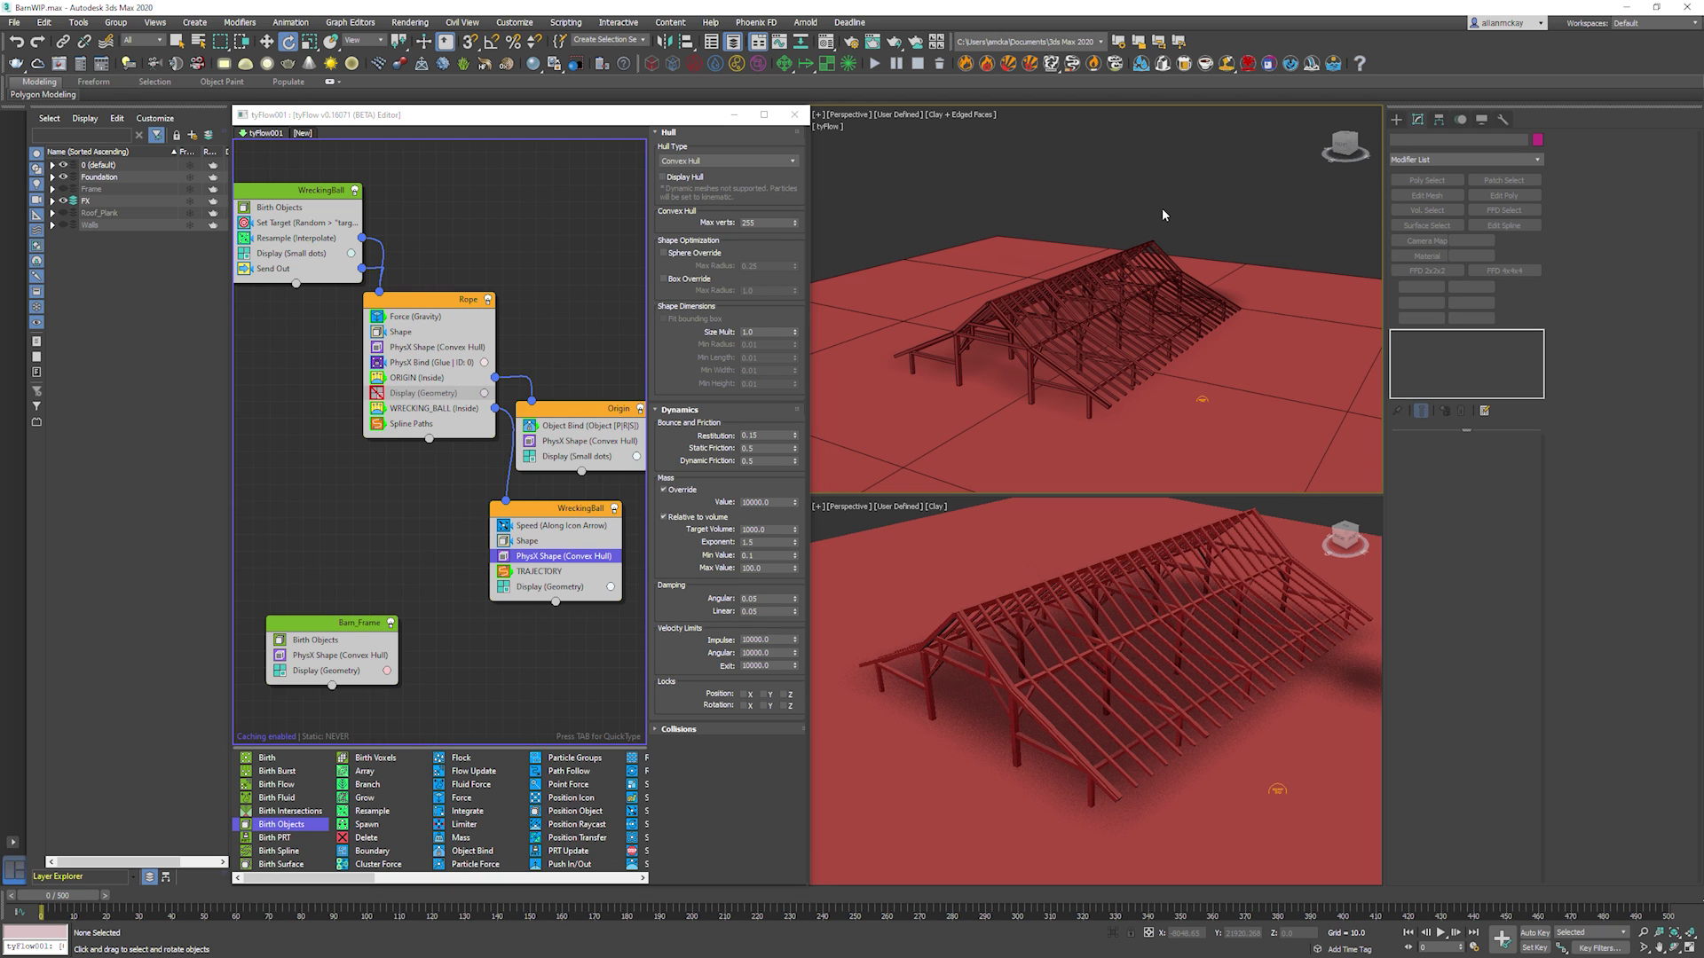
key(slash)
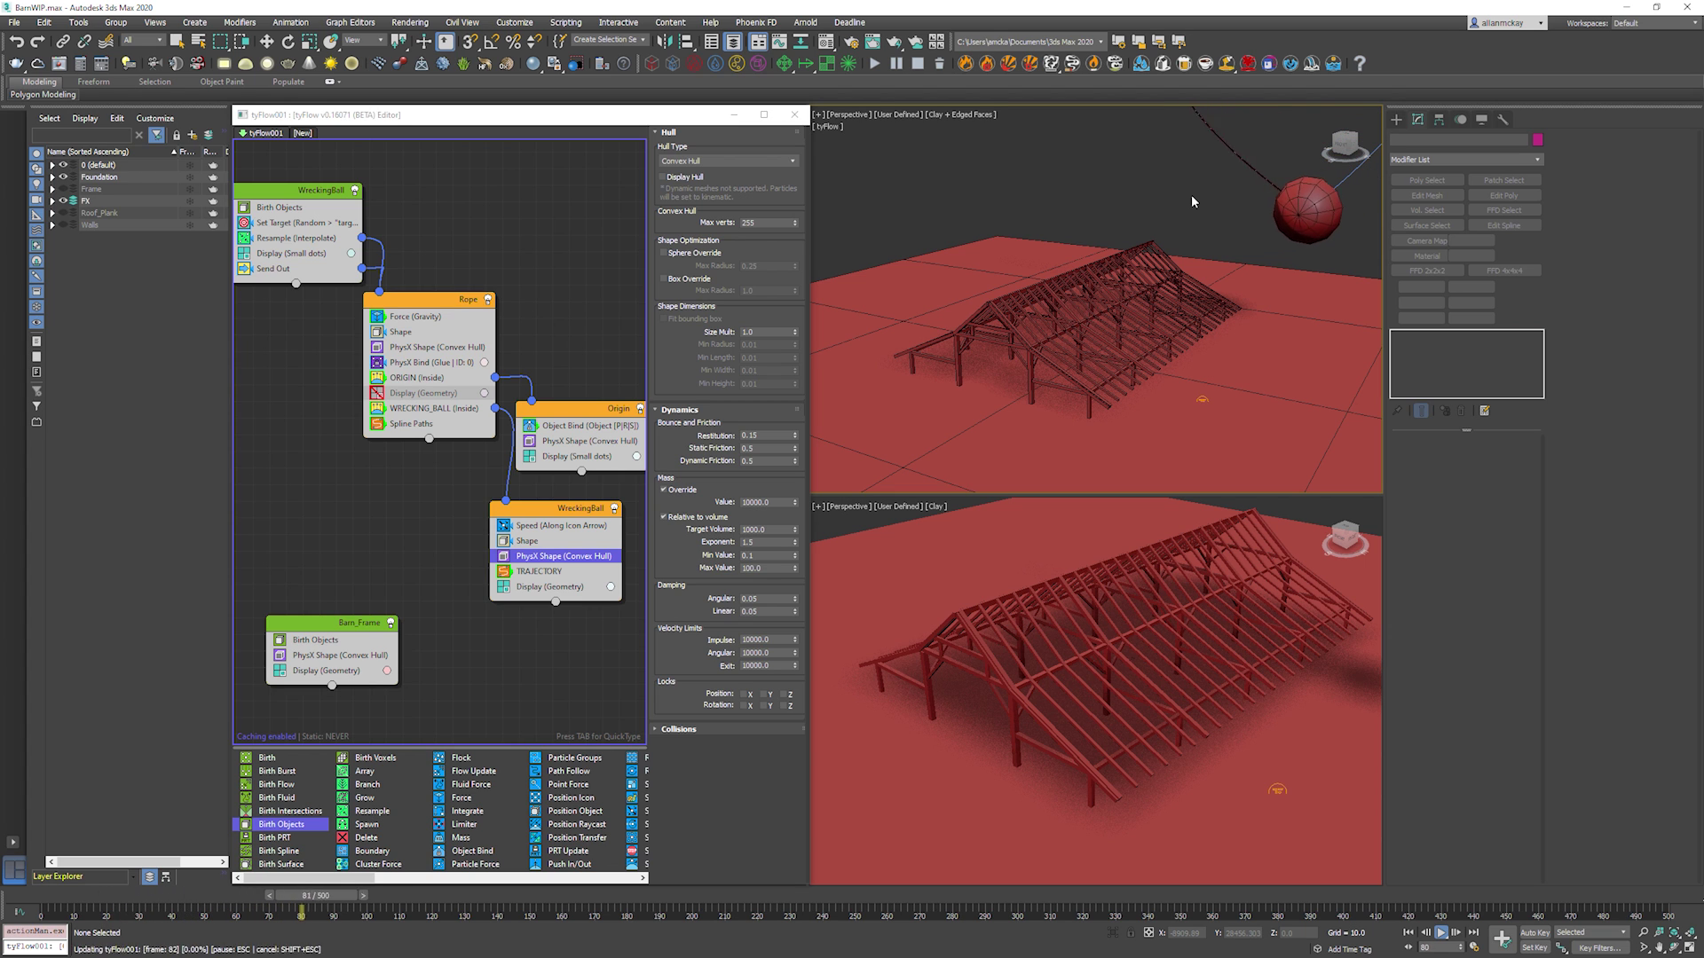
key(slash)
key(Home)
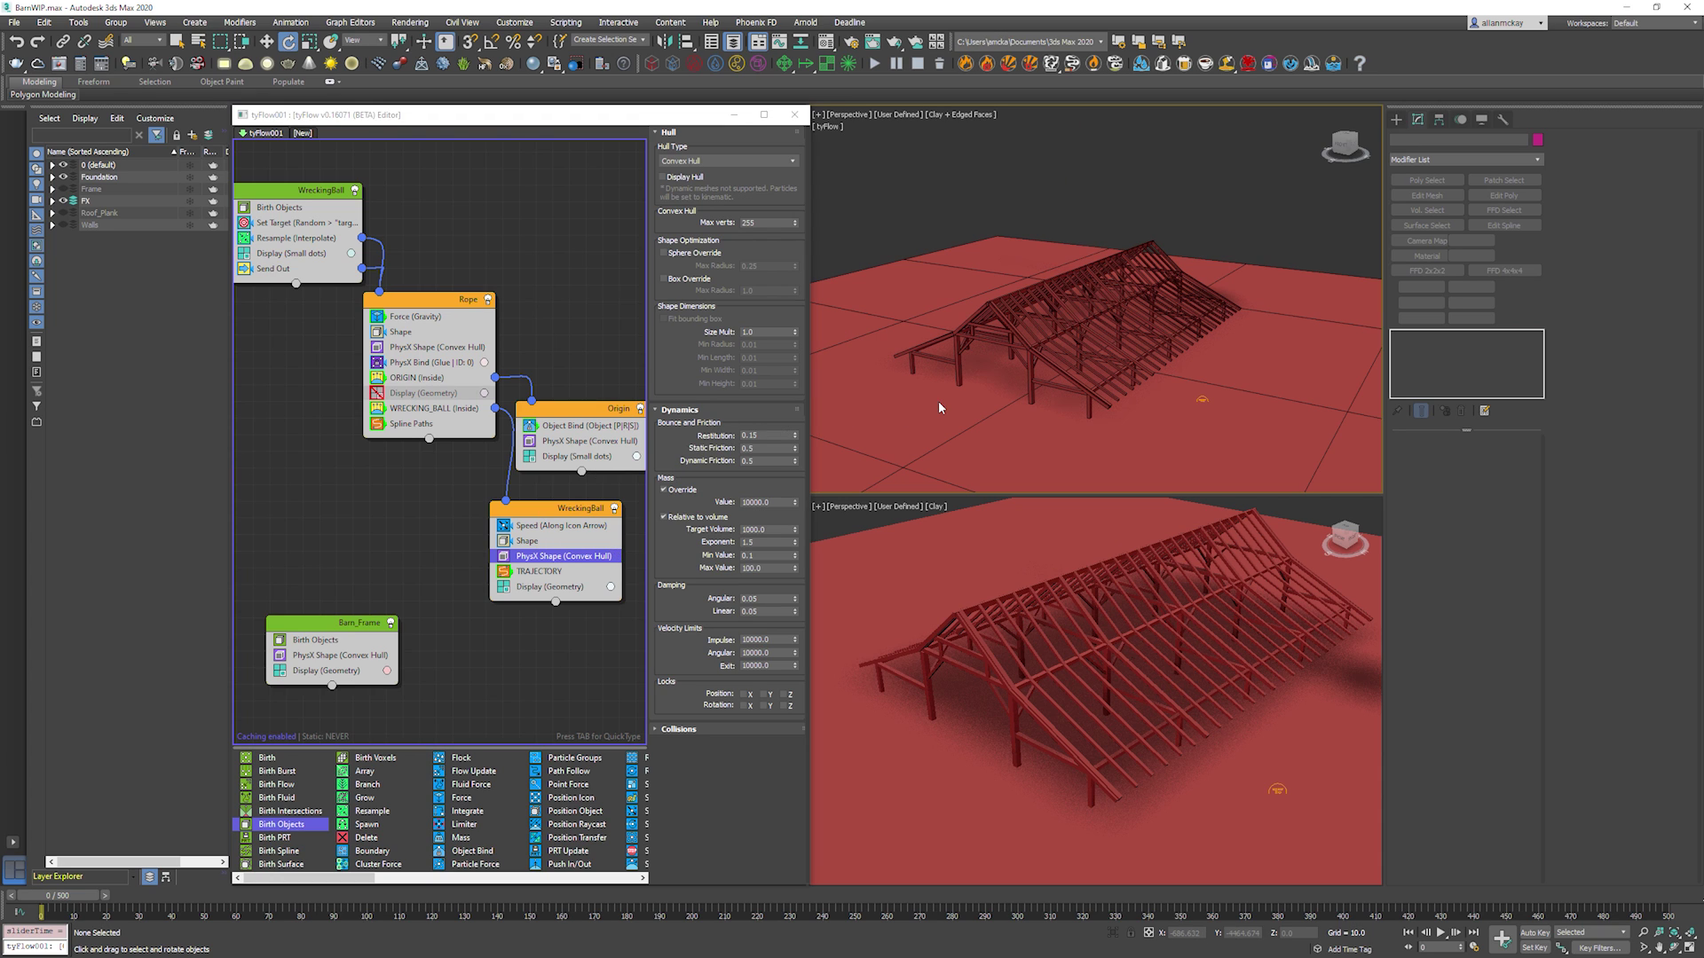
Override the mass in the Rope event's PhysX Shape with a value of 100.
click(434, 363)
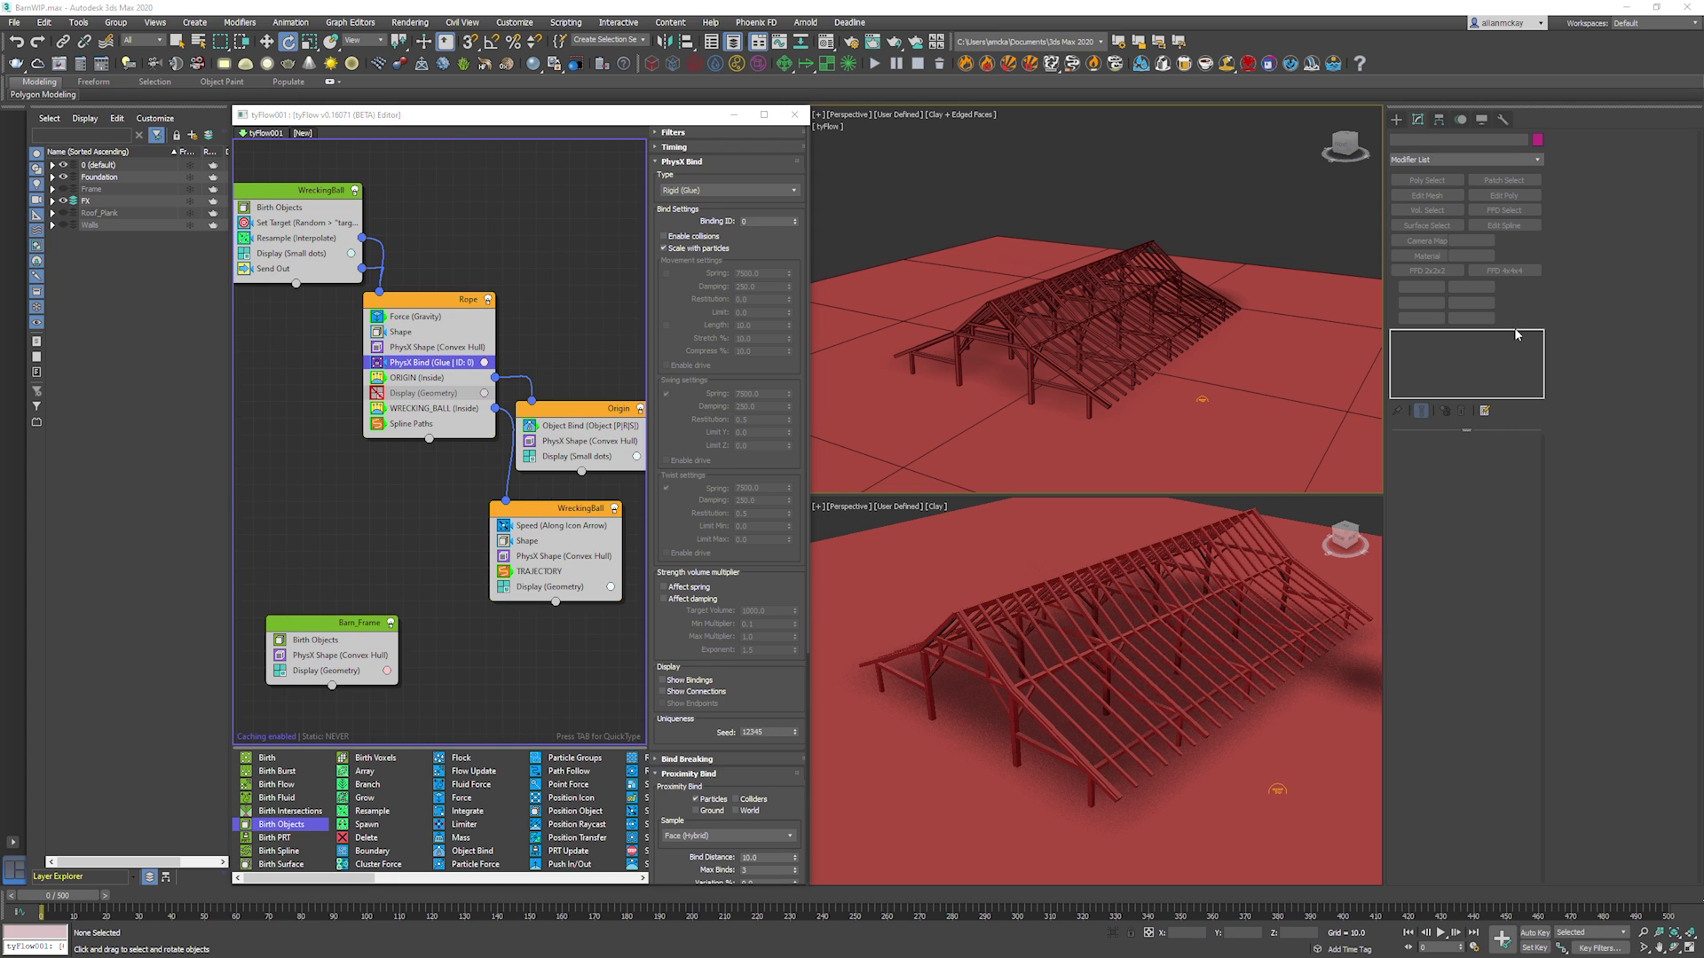
click(450, 349)
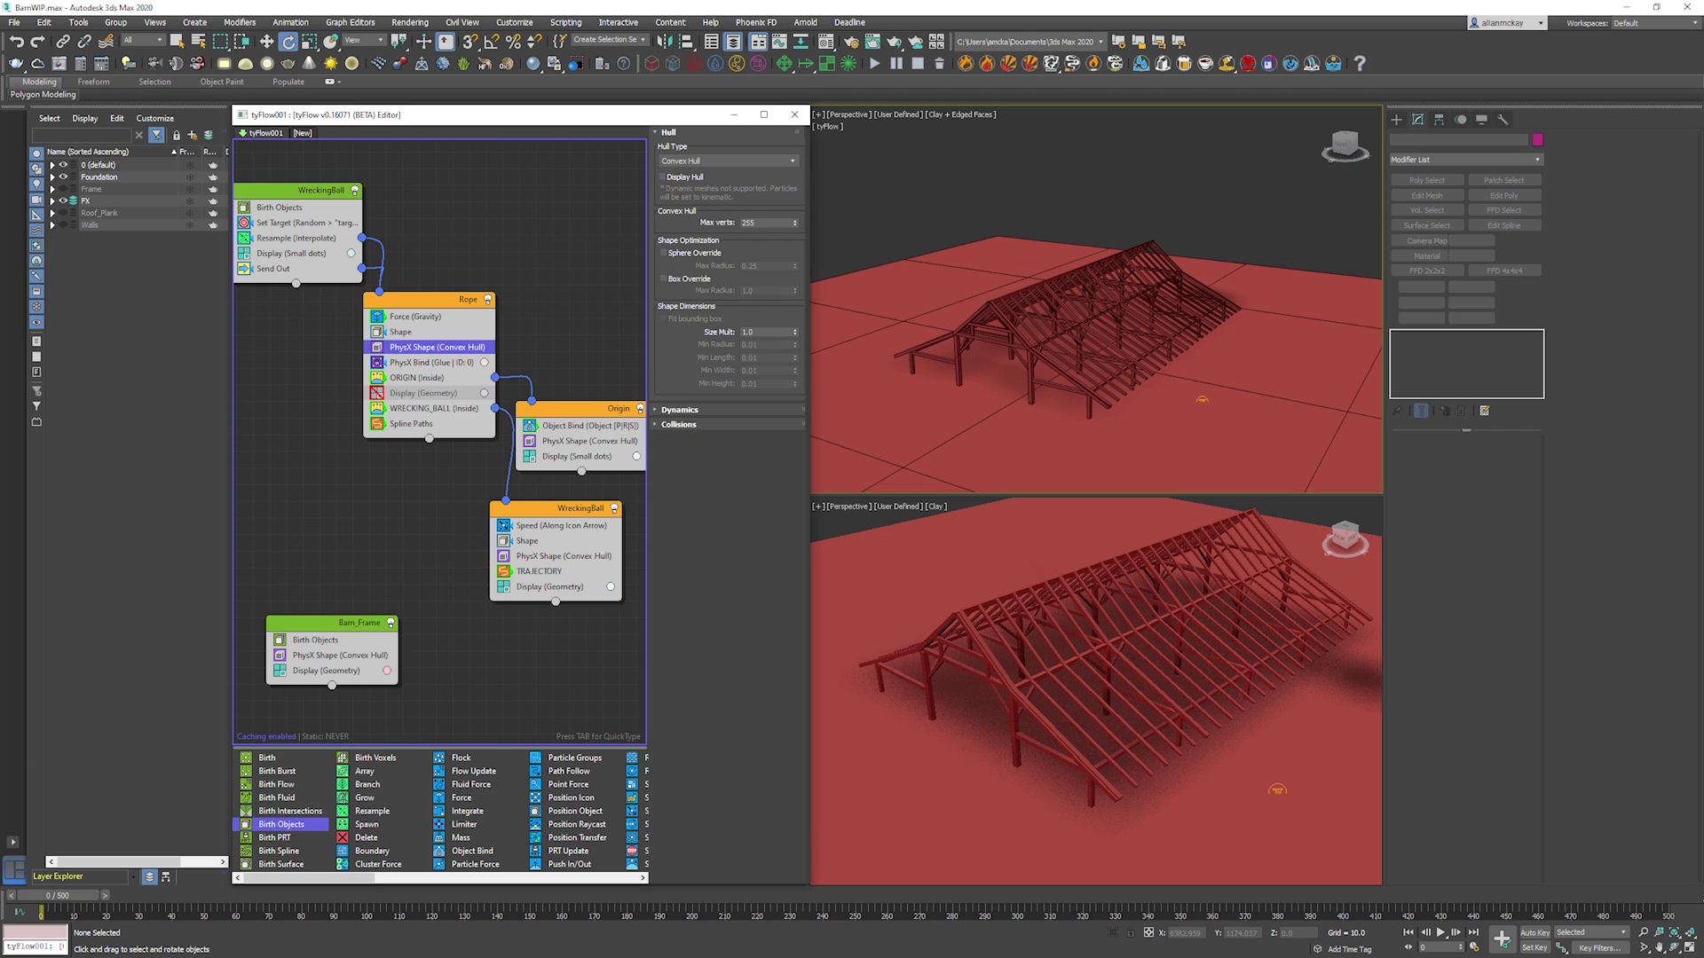
click(682, 411)
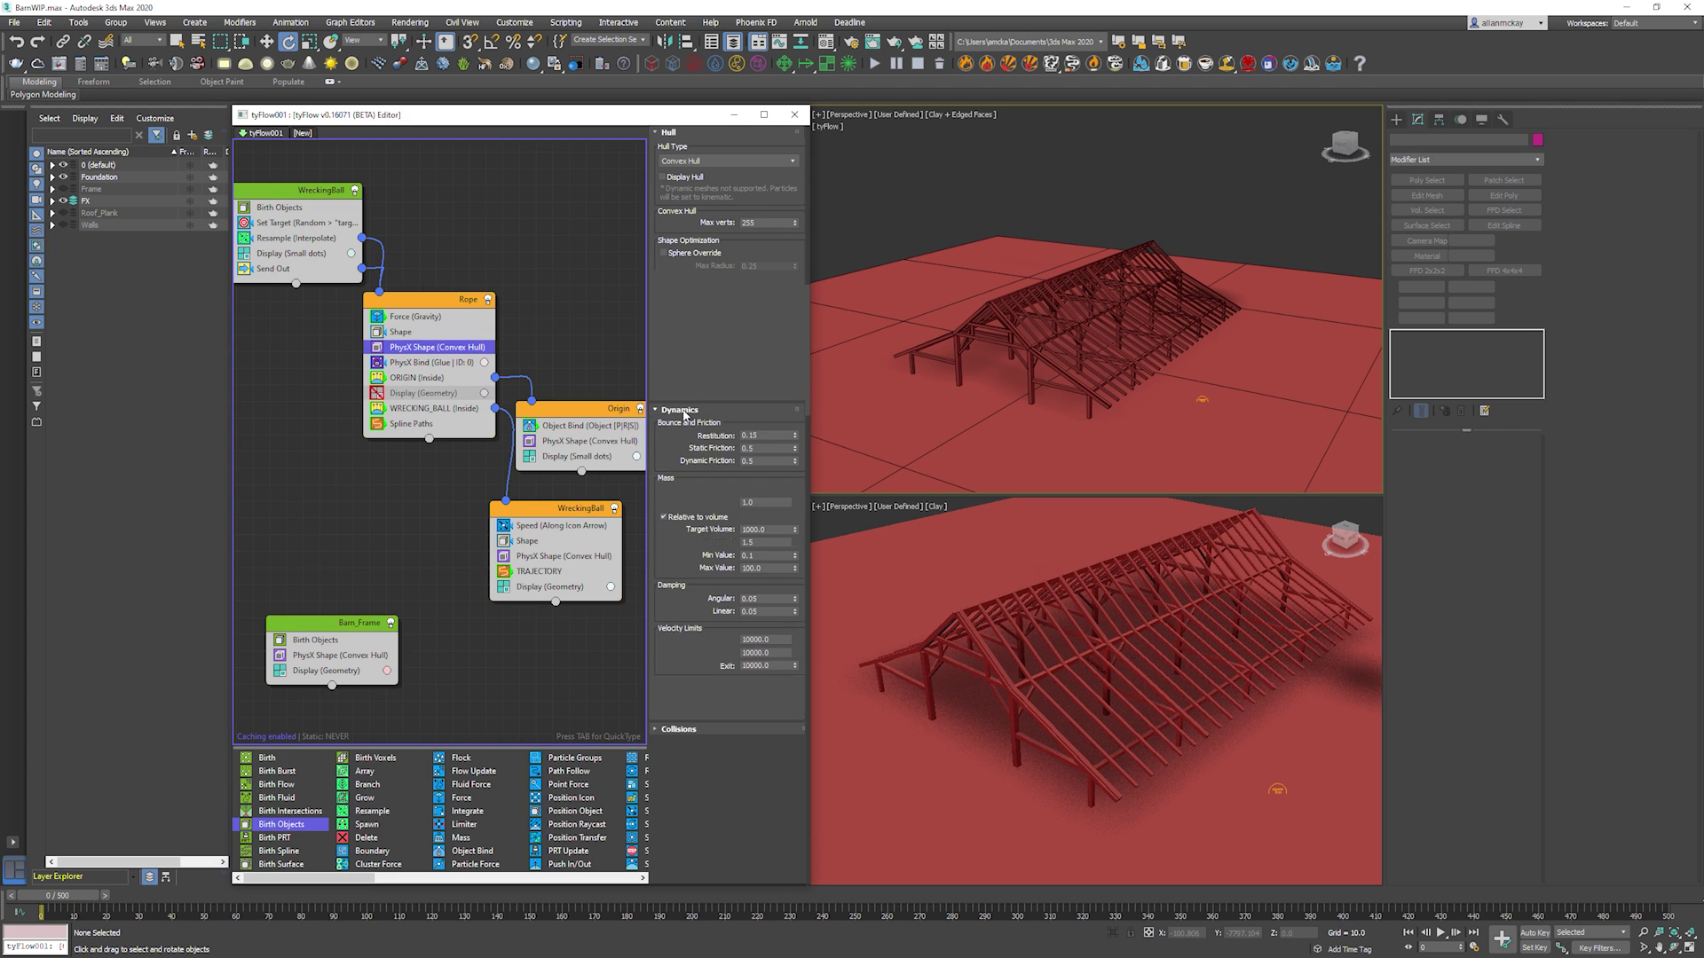
drag(762, 502, 676, 508)
text(100)
key(Return)
Run the simulation twice from the start to check the ball's impact with the heavier rope, then rewind.
click(1228, 273)
key(slash)
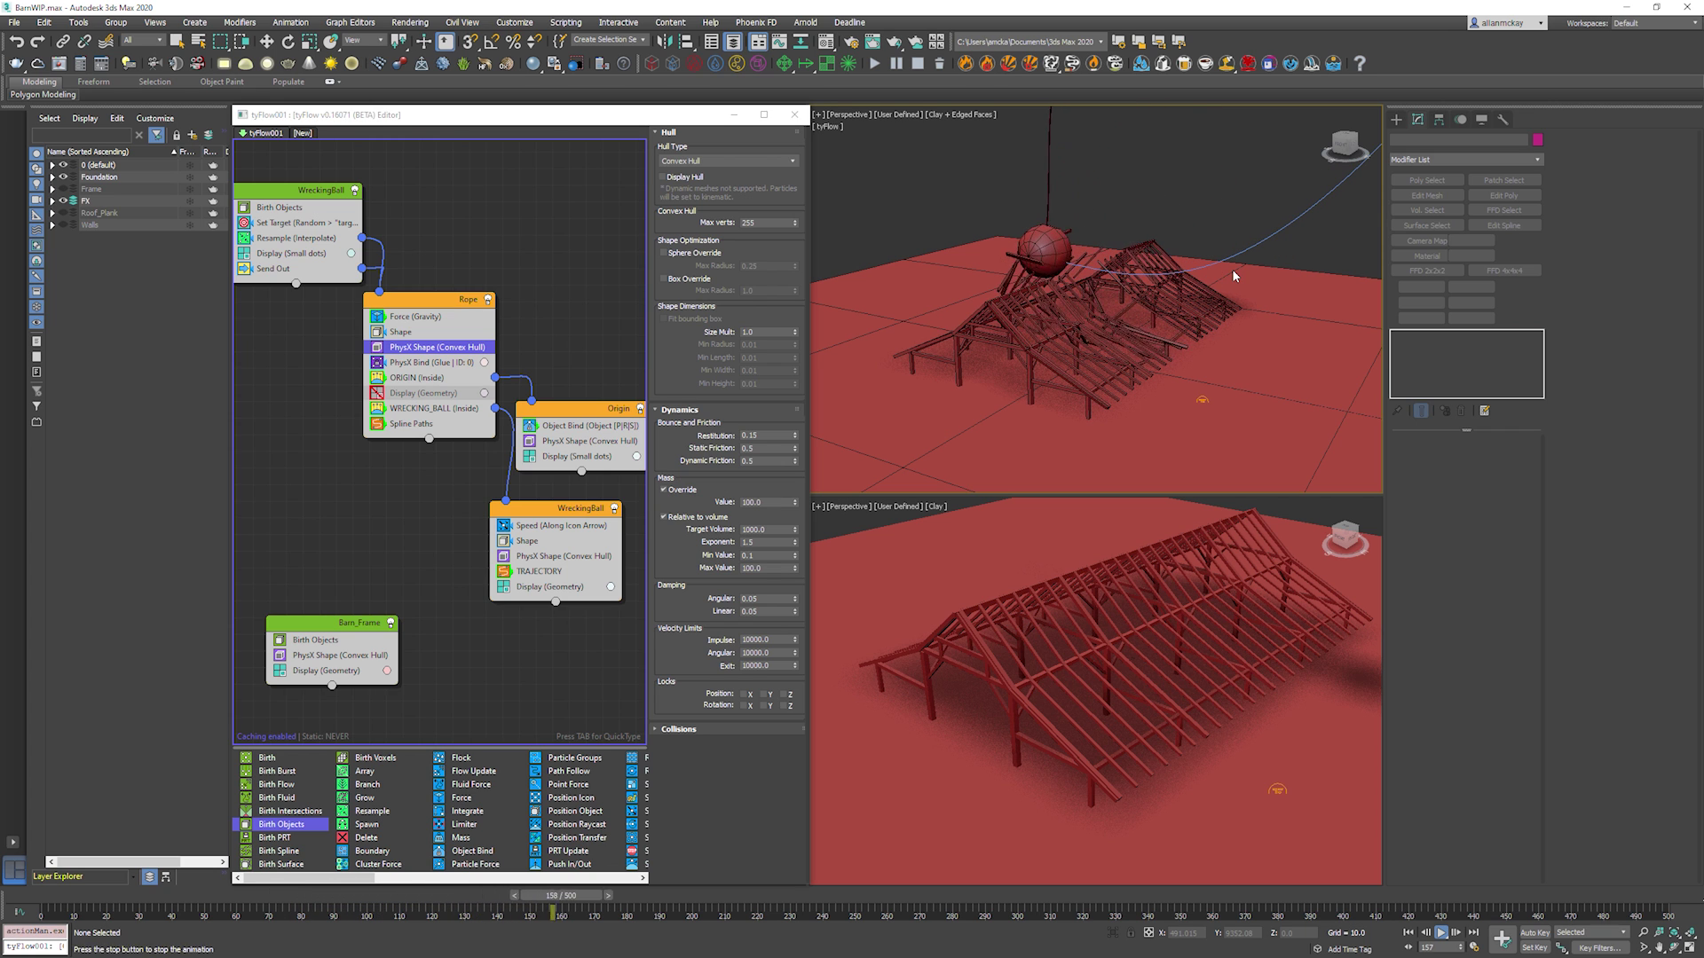
key(slash)
key(Home)
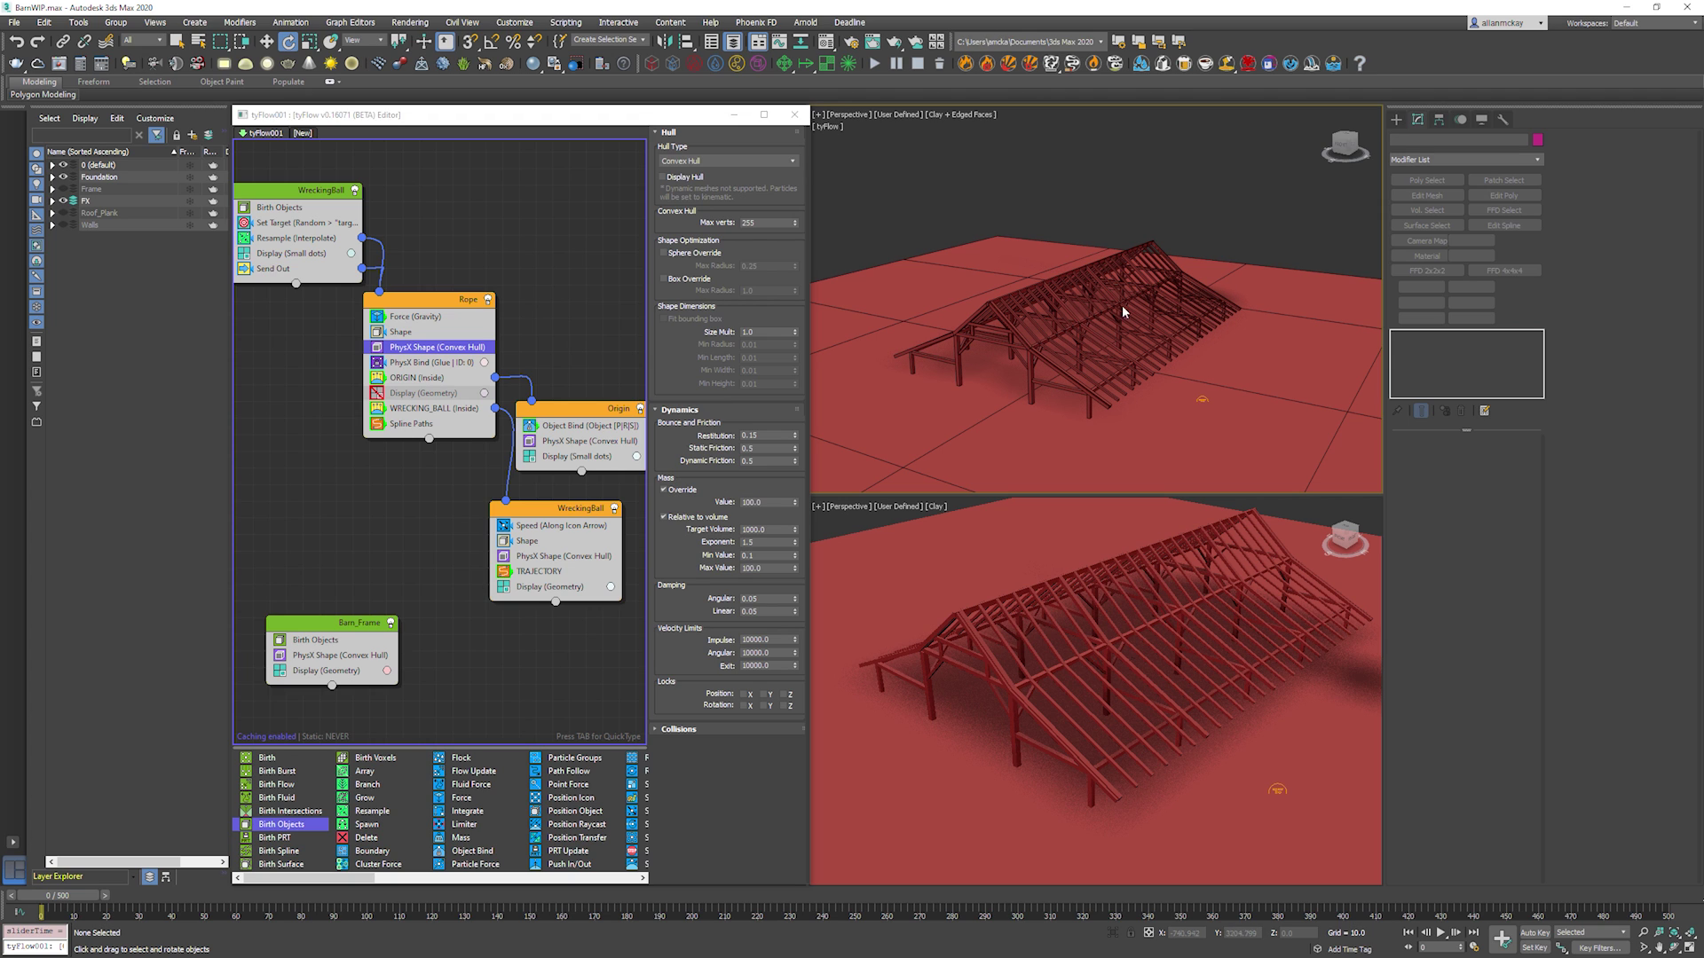
key(slash)
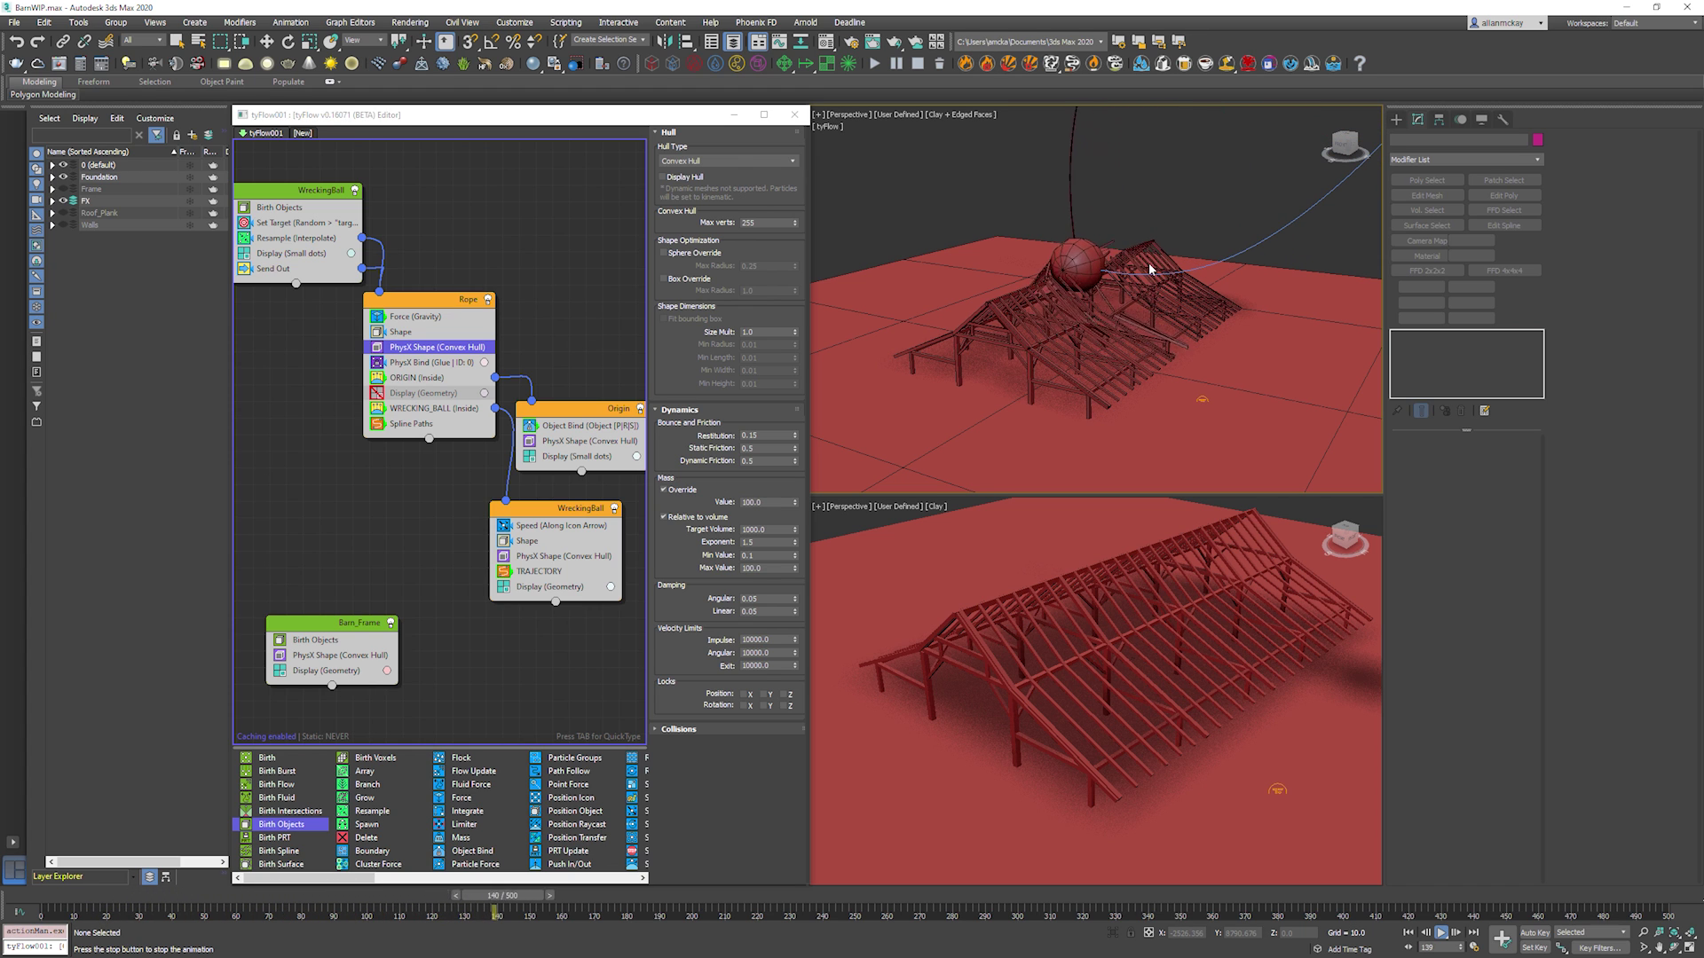
key(Home)
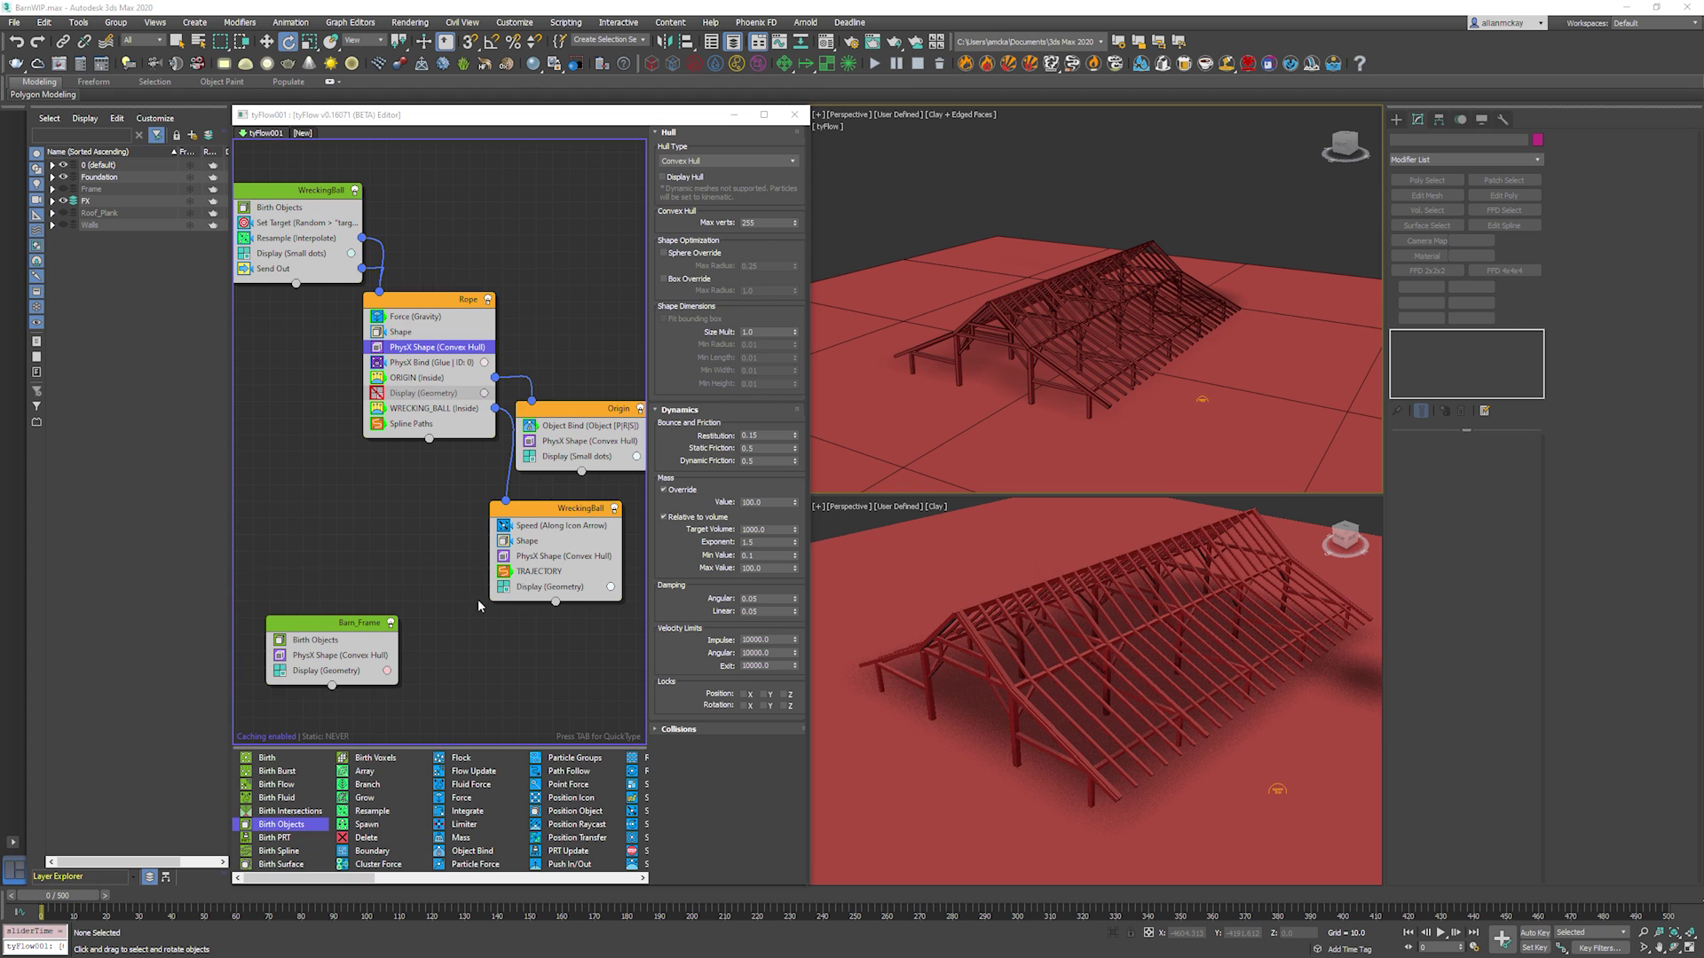
Override the mass in the Barn_Frame event's PhysX Shape with a value of 0.001.
click(340, 655)
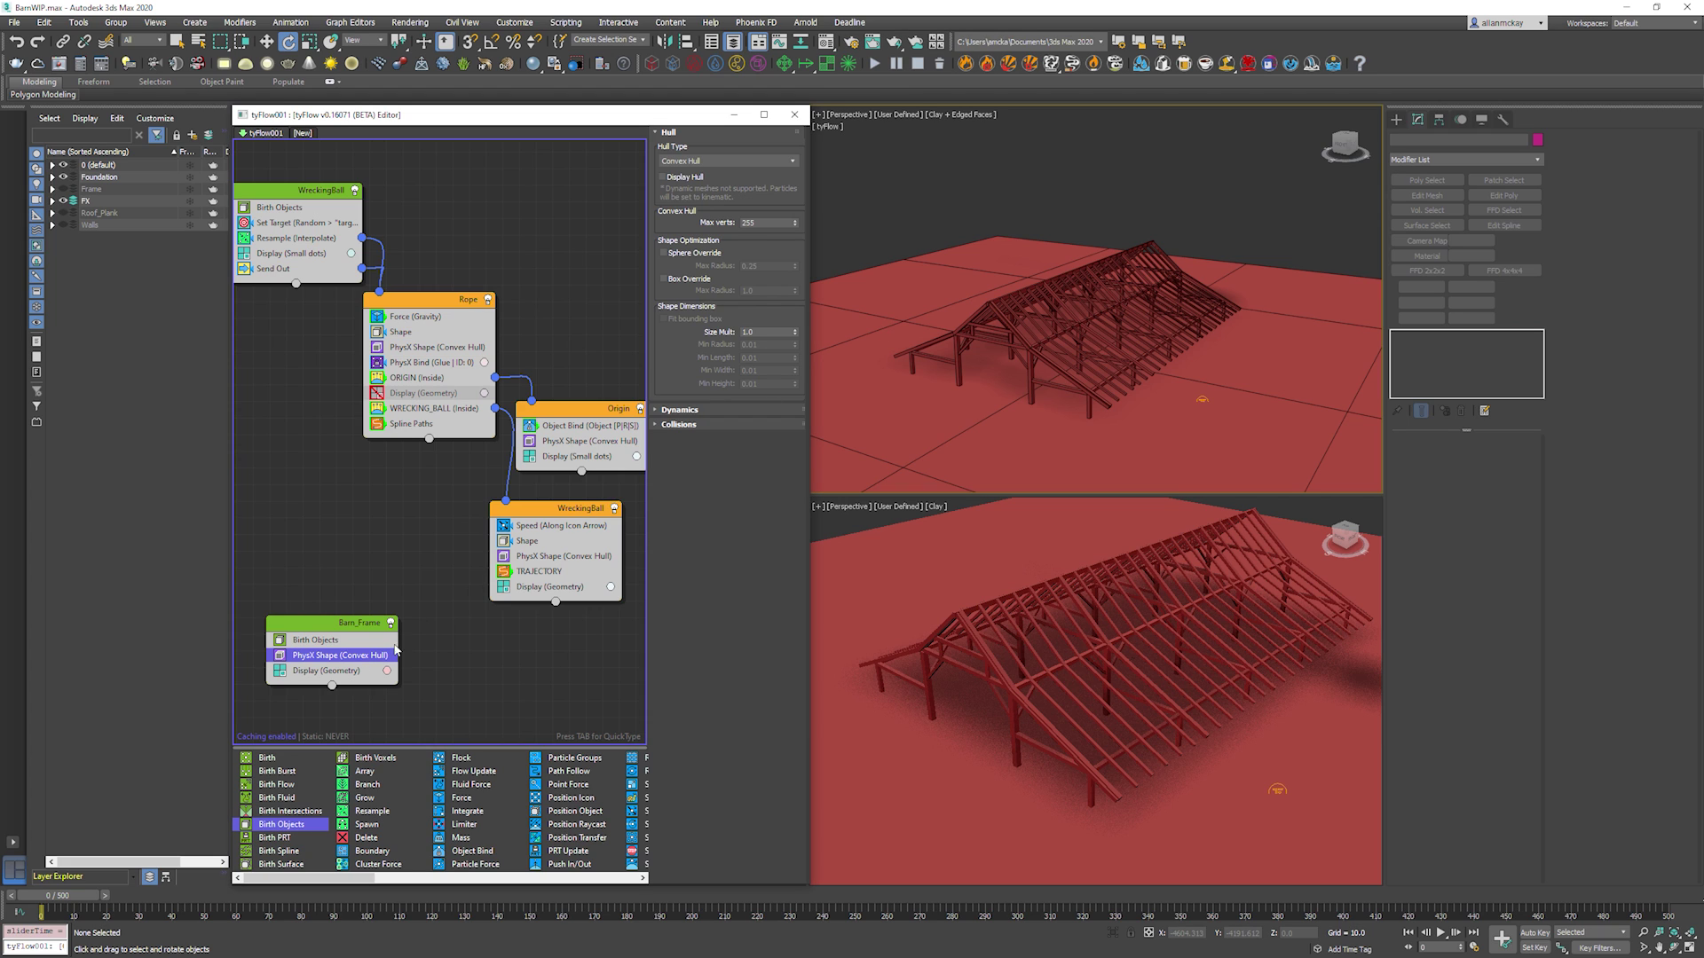
click(680, 410)
click(759, 502)
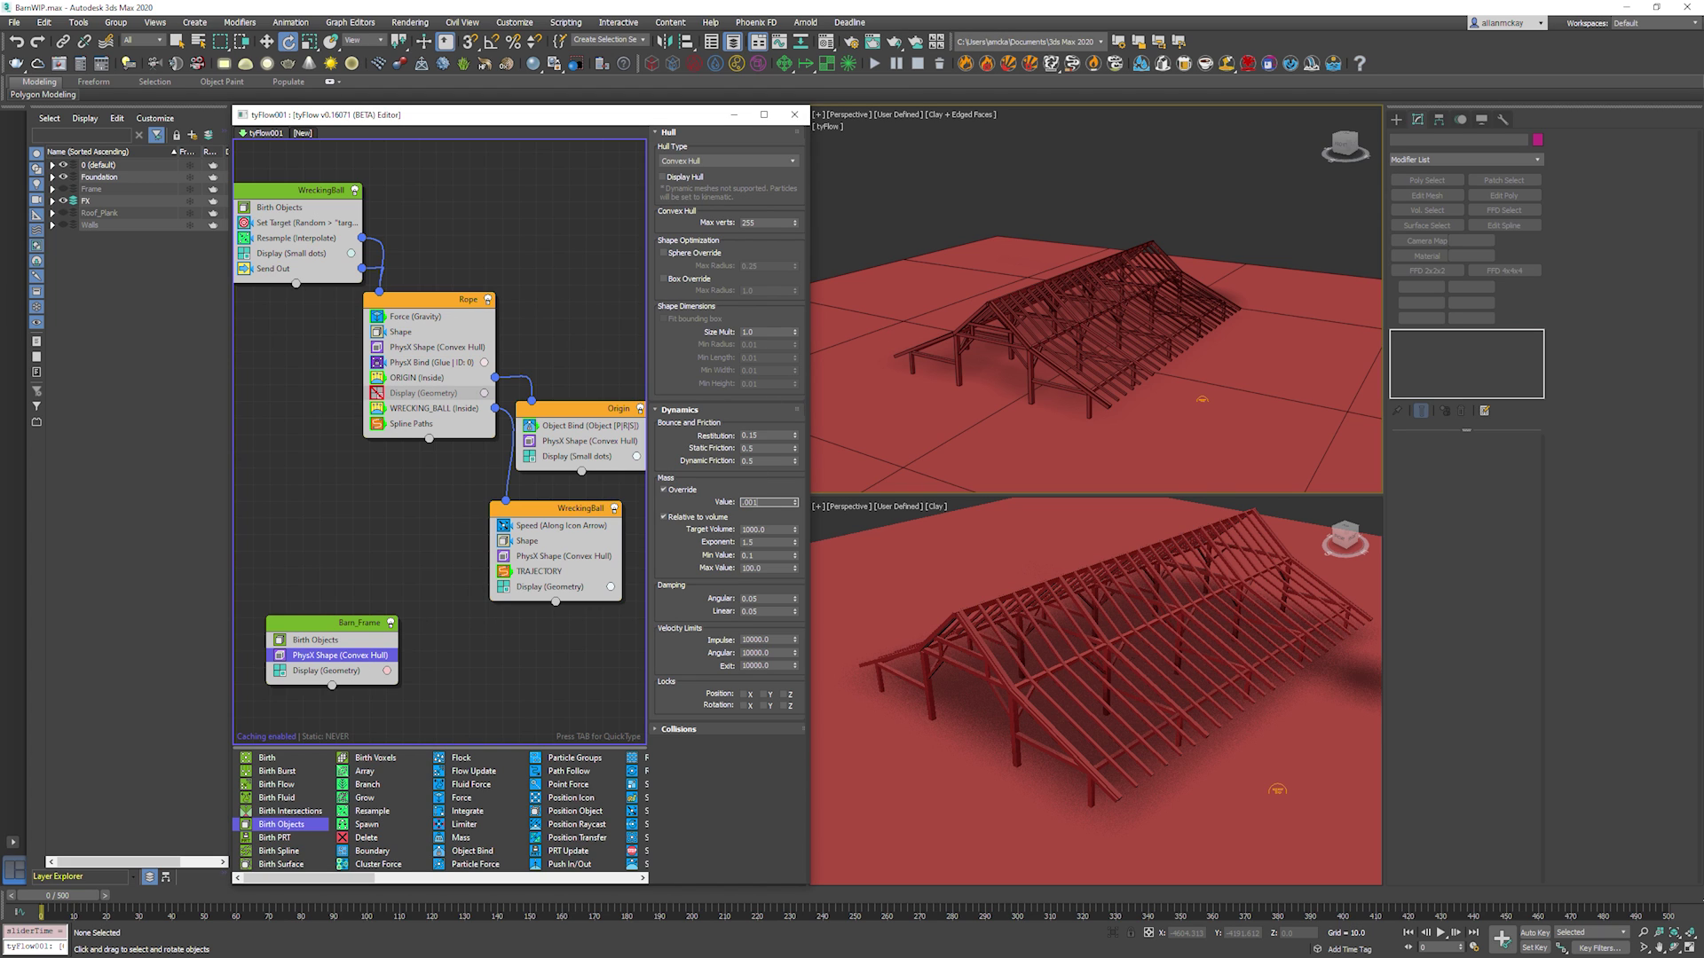
key(Return)
Preview the simulation with the lightened barn frame and return to frame 0.
middle_click(997, 364)
key(slash)
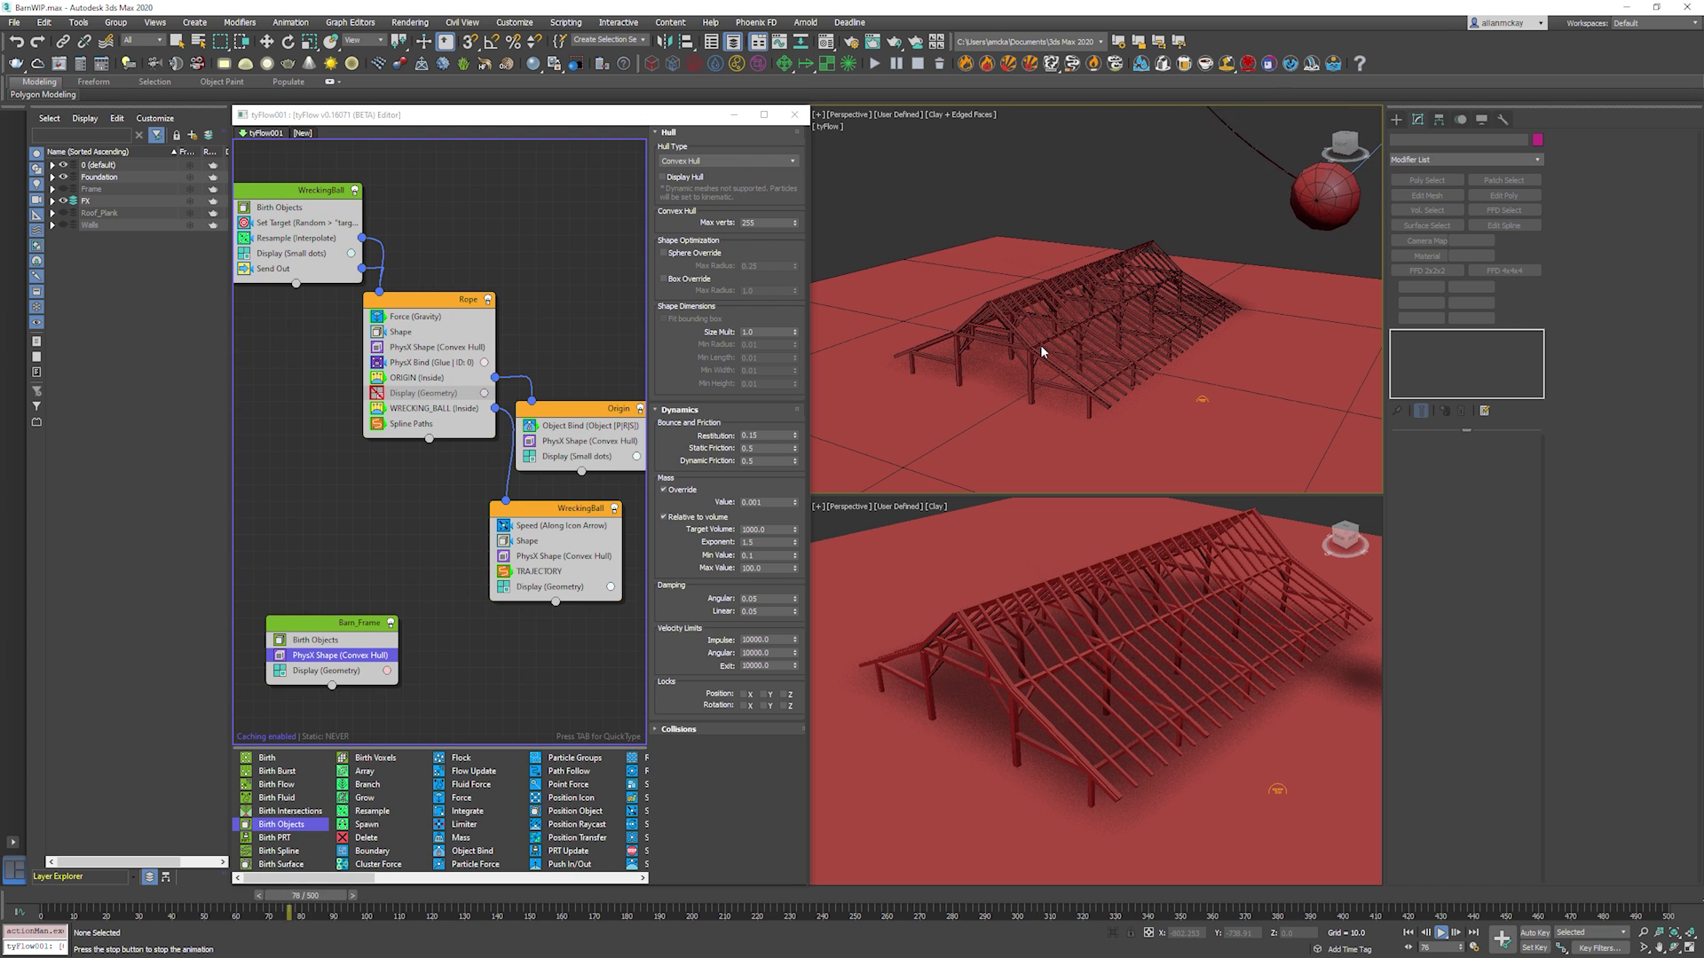
key(slash)
key(Home)
key(e)
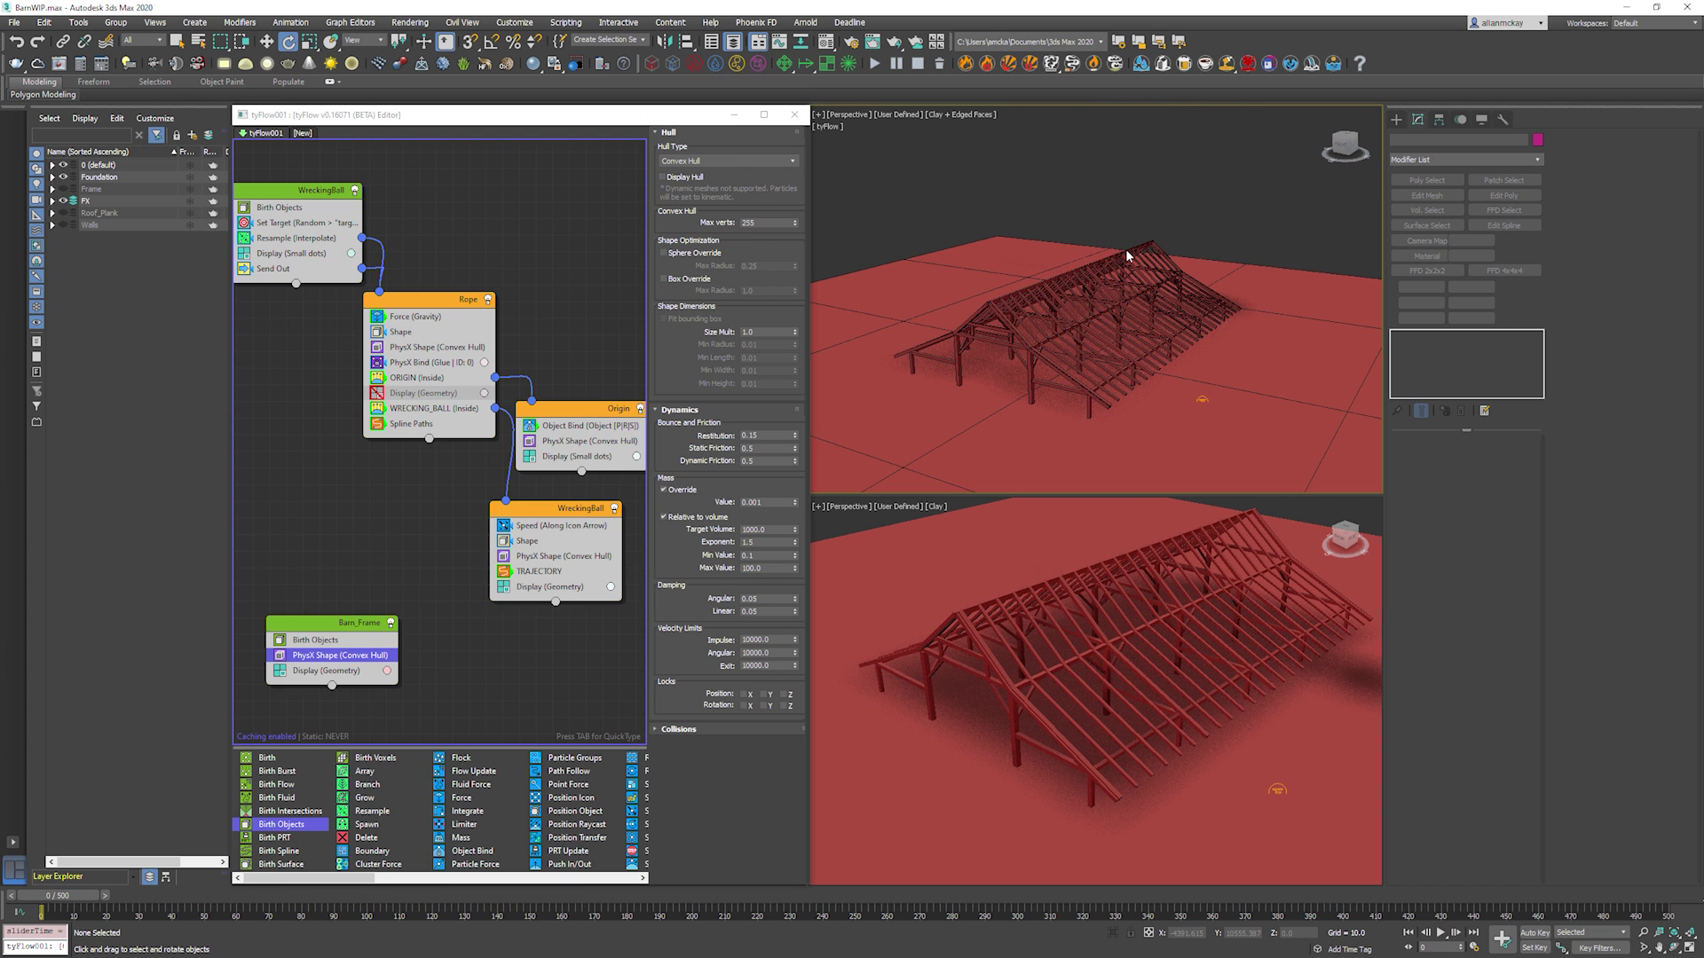
Replay from another angle, stop at frame 126 and examine the ball's contact with the roof beams up close.
middle_drag(1077, 261, 1115, 238)
key(slash)
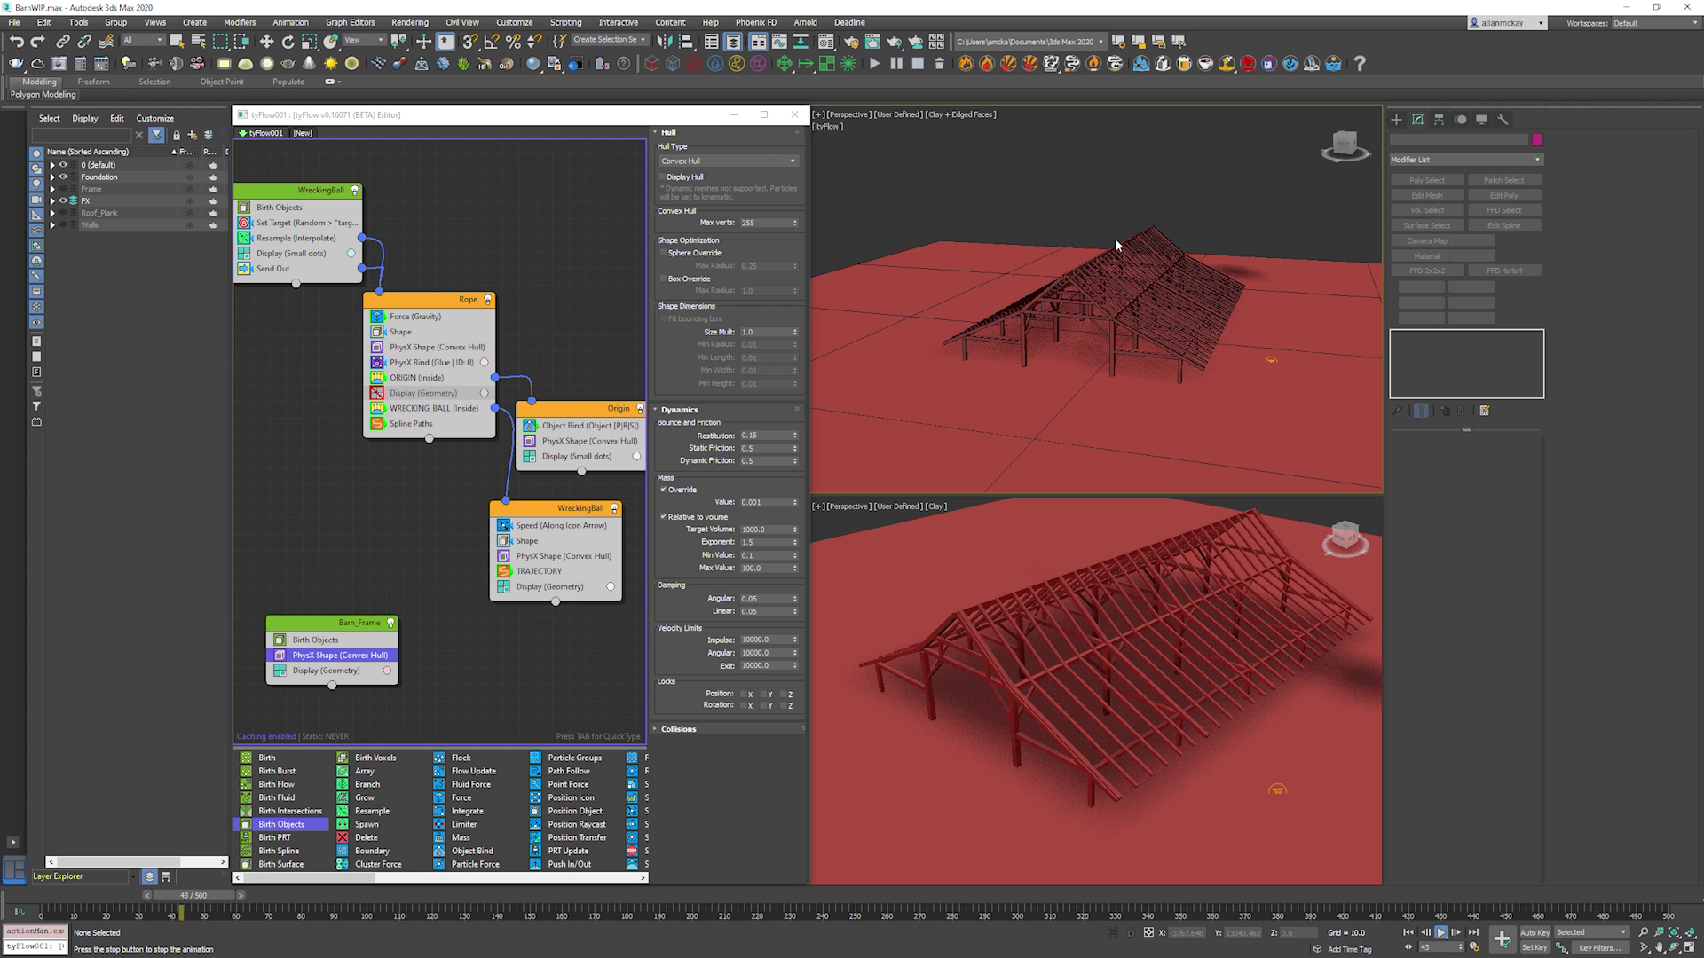
key(slash)
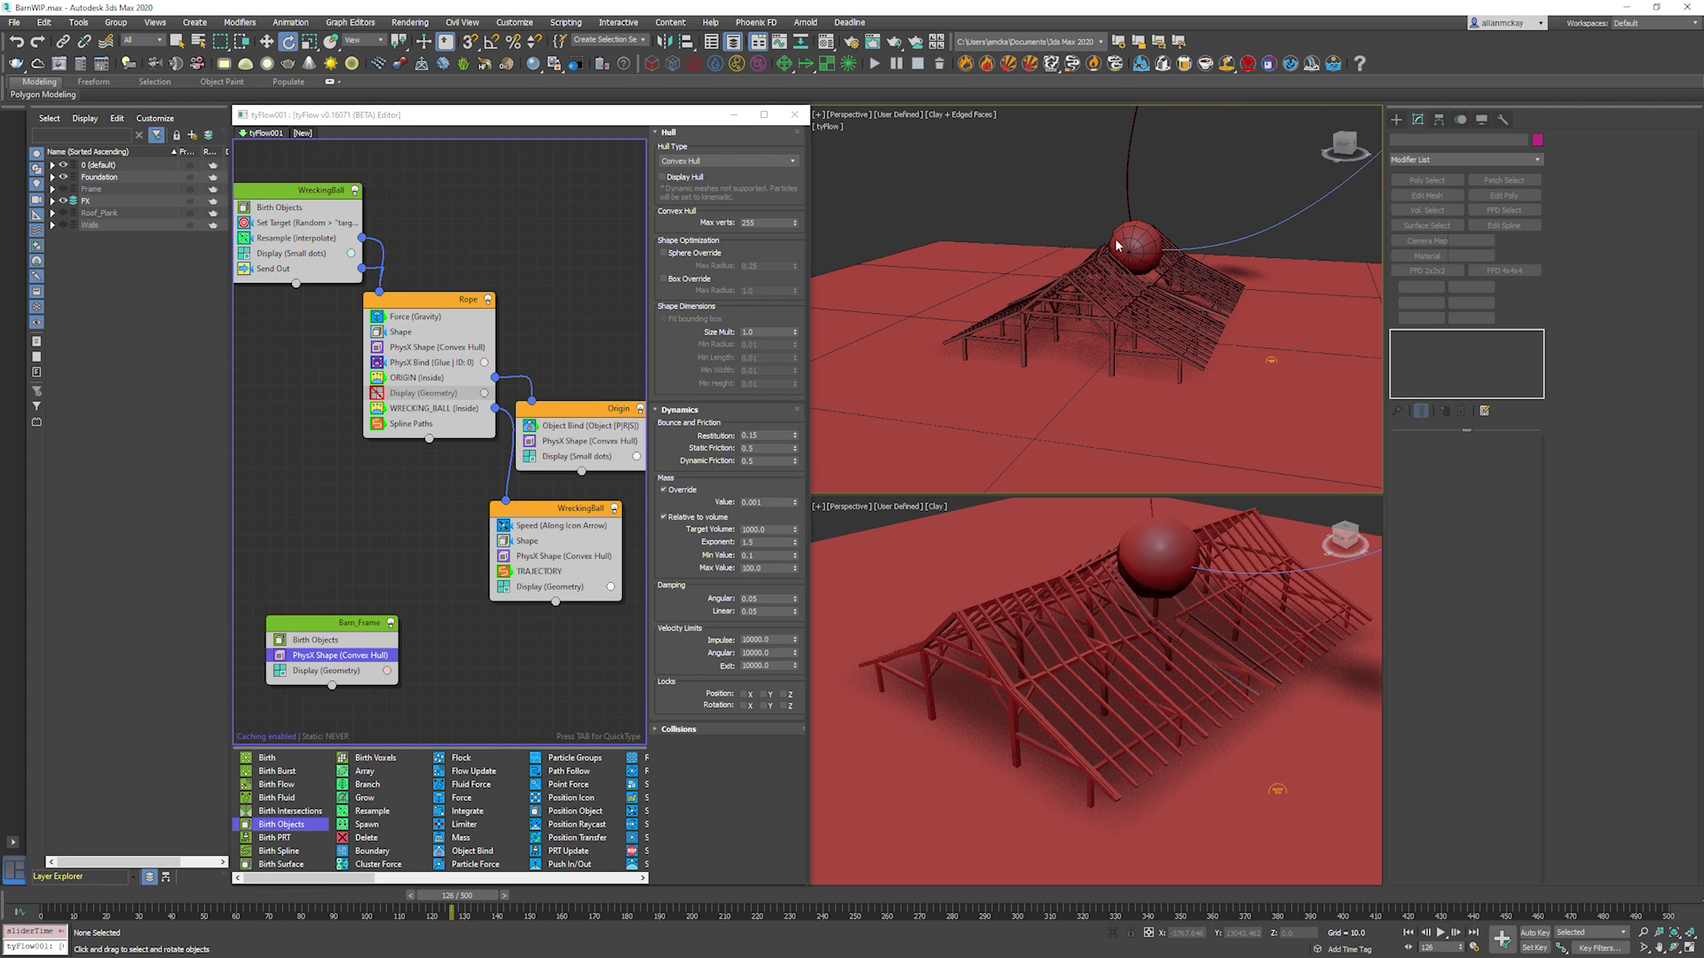
alt+middle_drag(1146, 279, 1115, 310)
scroll(1104, 311, up, 6)
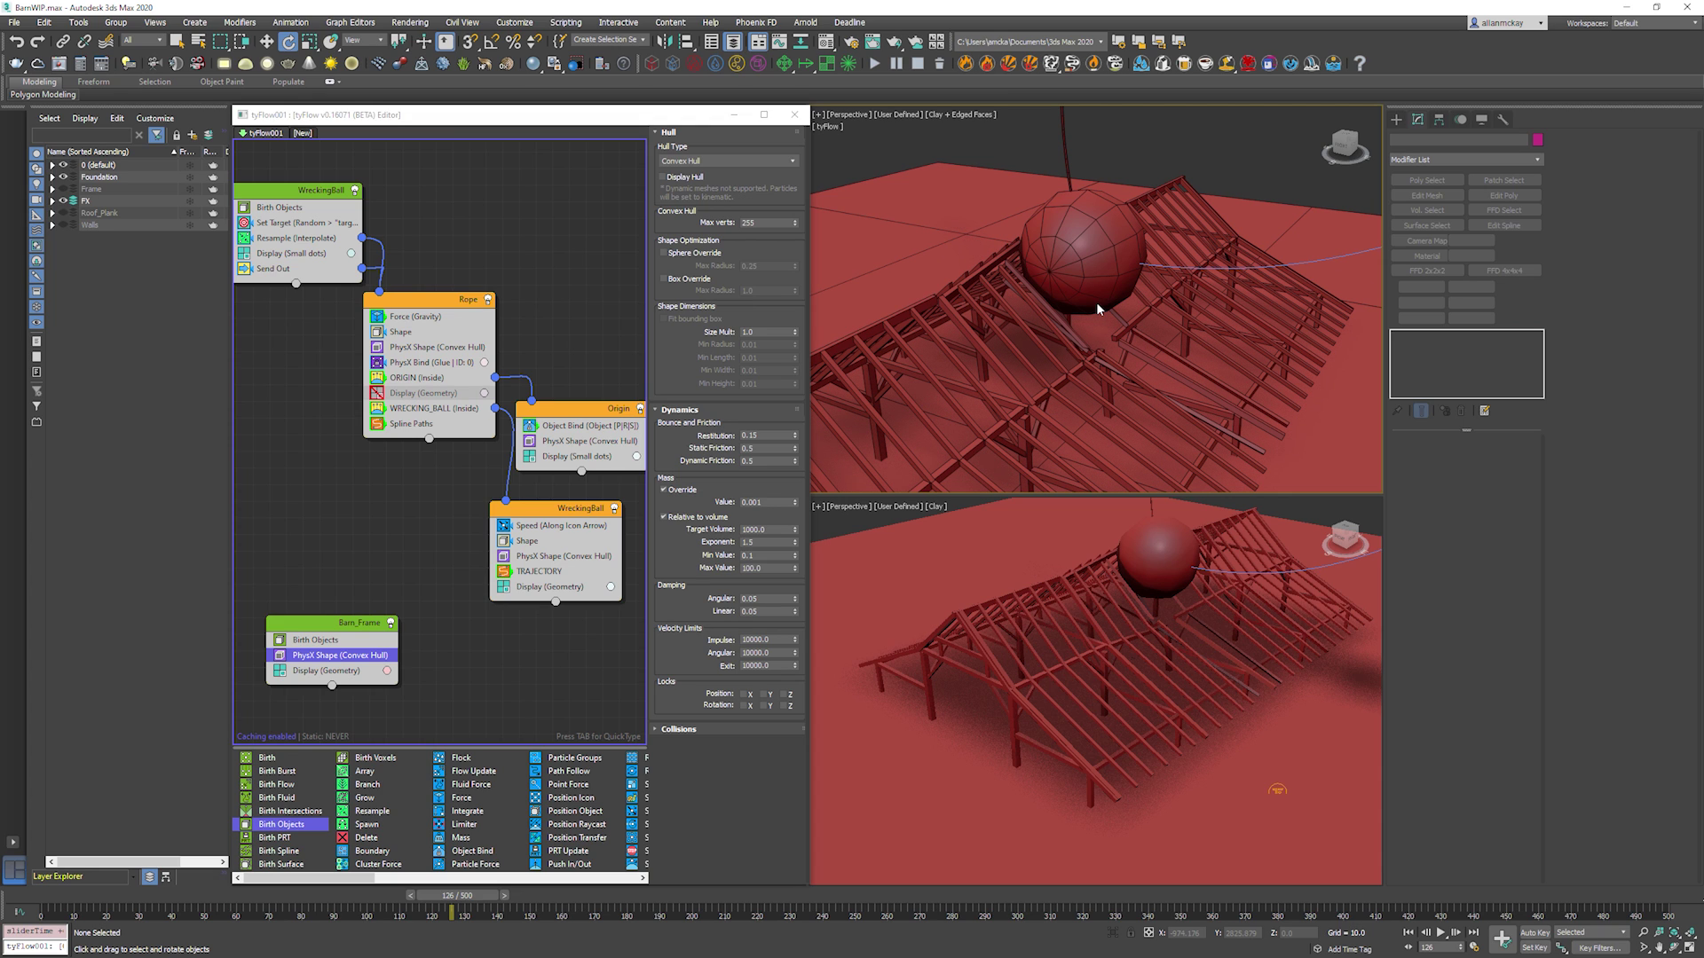
Add a Voronoi Fracture operator to the Barn_Frame event, above its PhysX Shape.
click(327, 565)
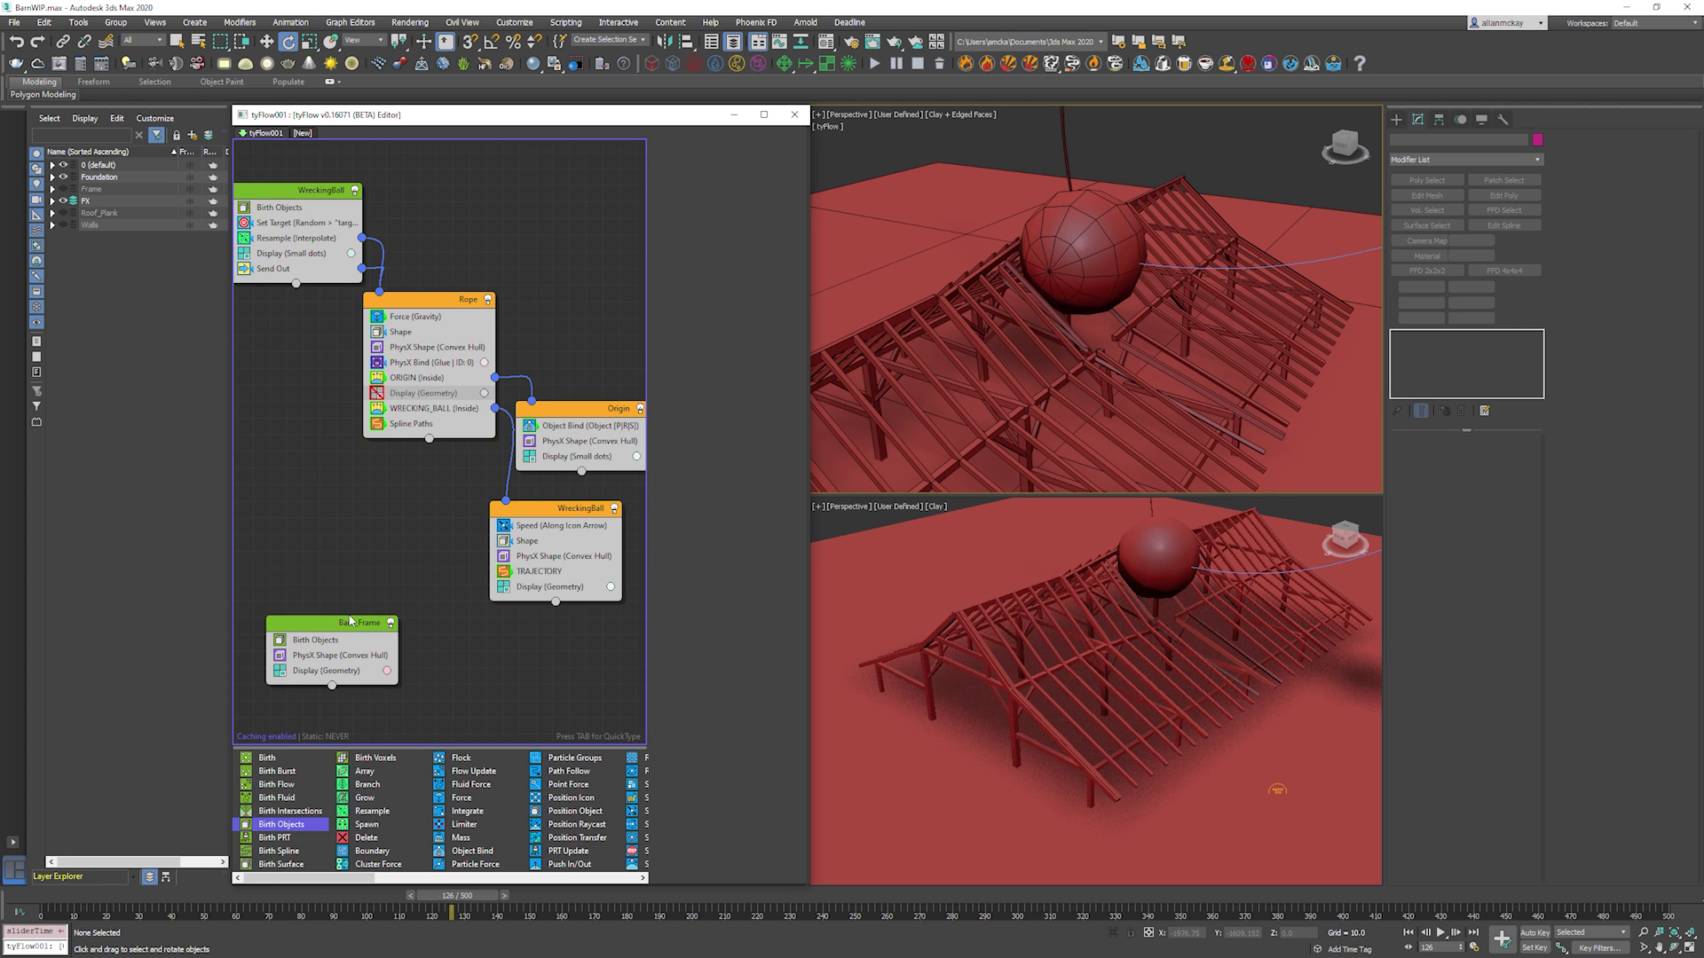
middle_drag(353, 621, 420, 513)
click(420, 514)
key(Tab)
text(voro)
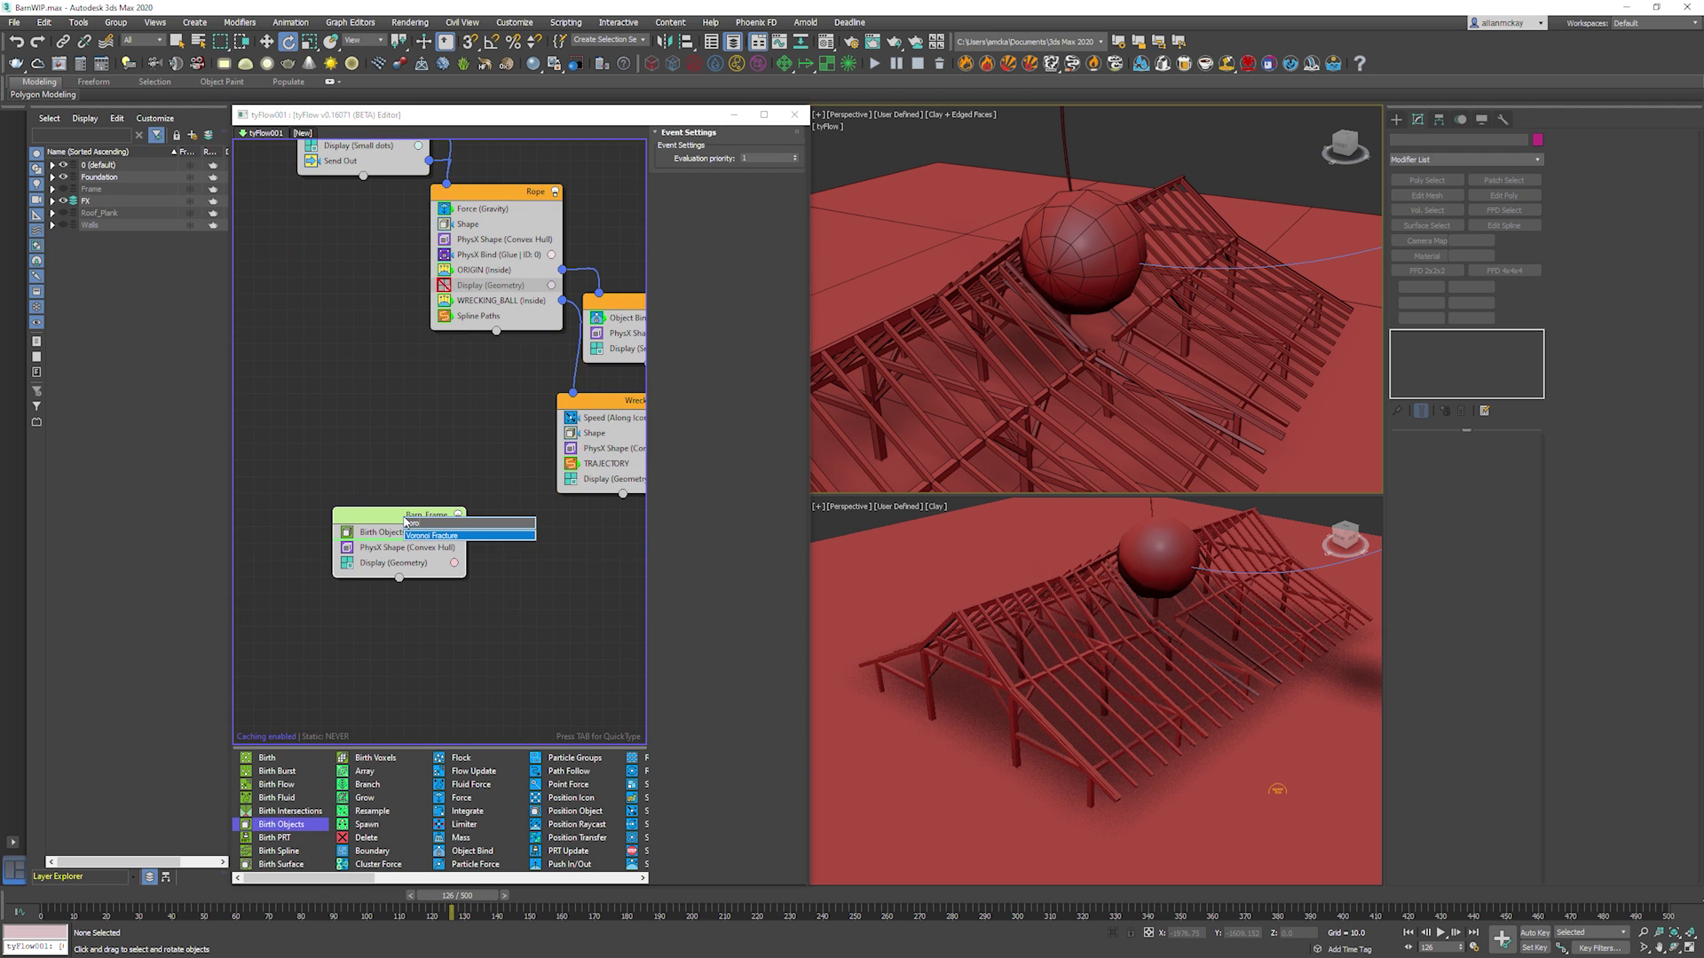
key(Return)
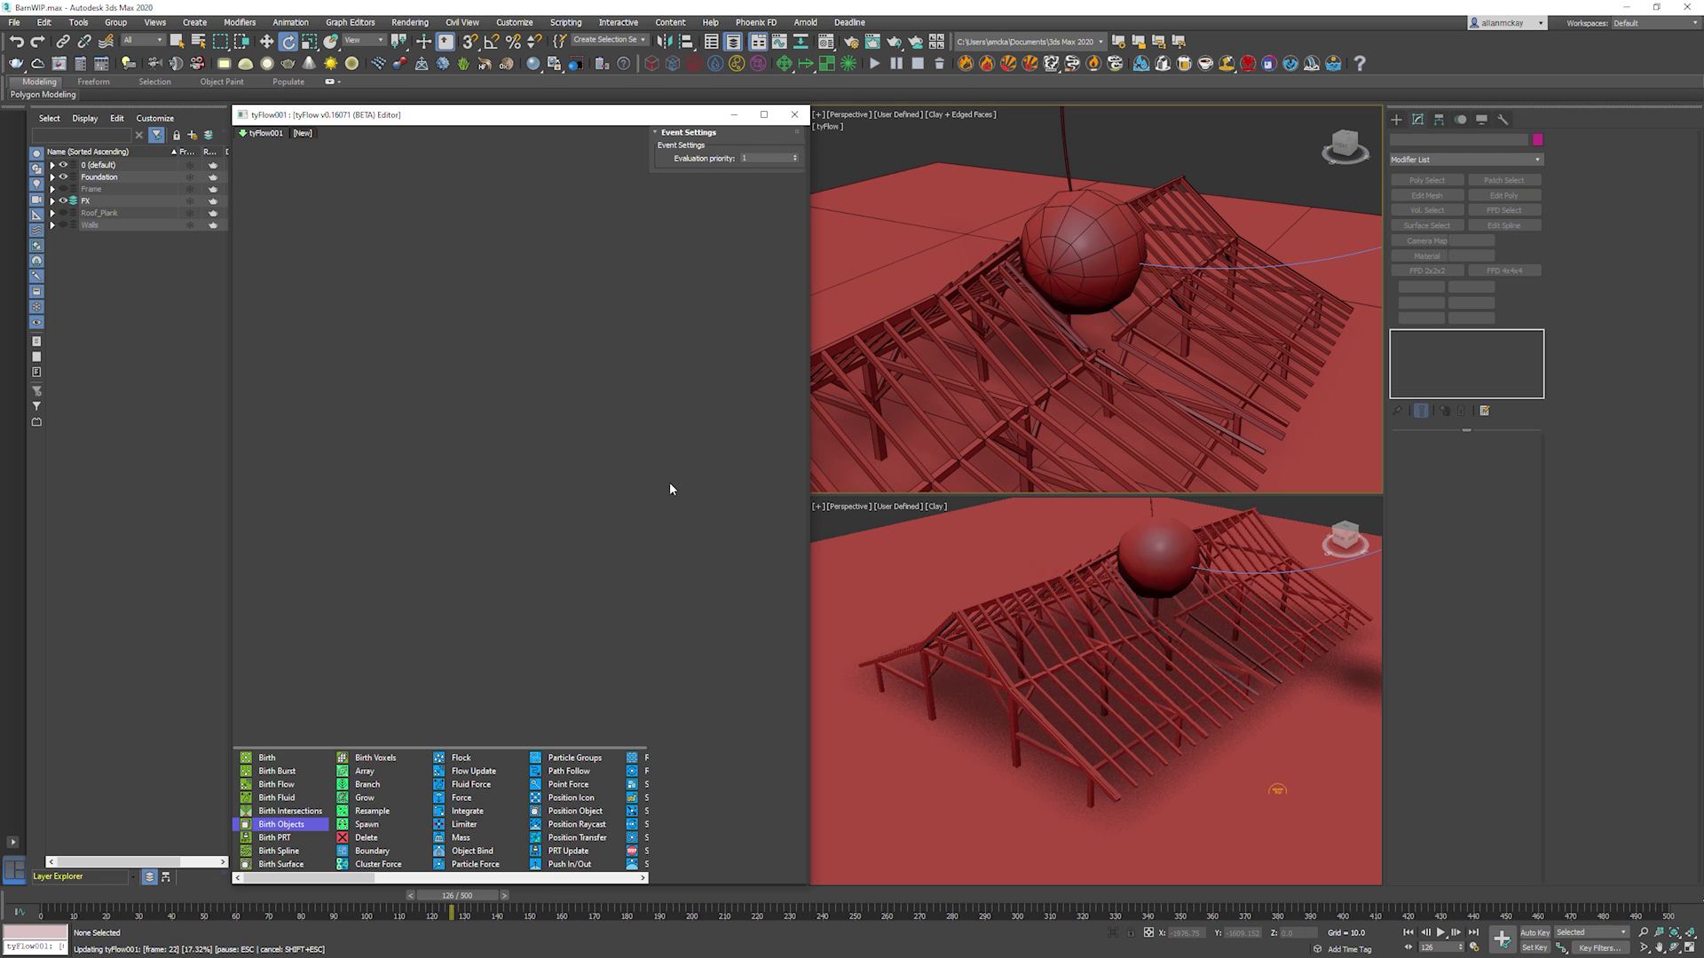
key(Escape)
middle_drag(1112, 342, 1116, 299)
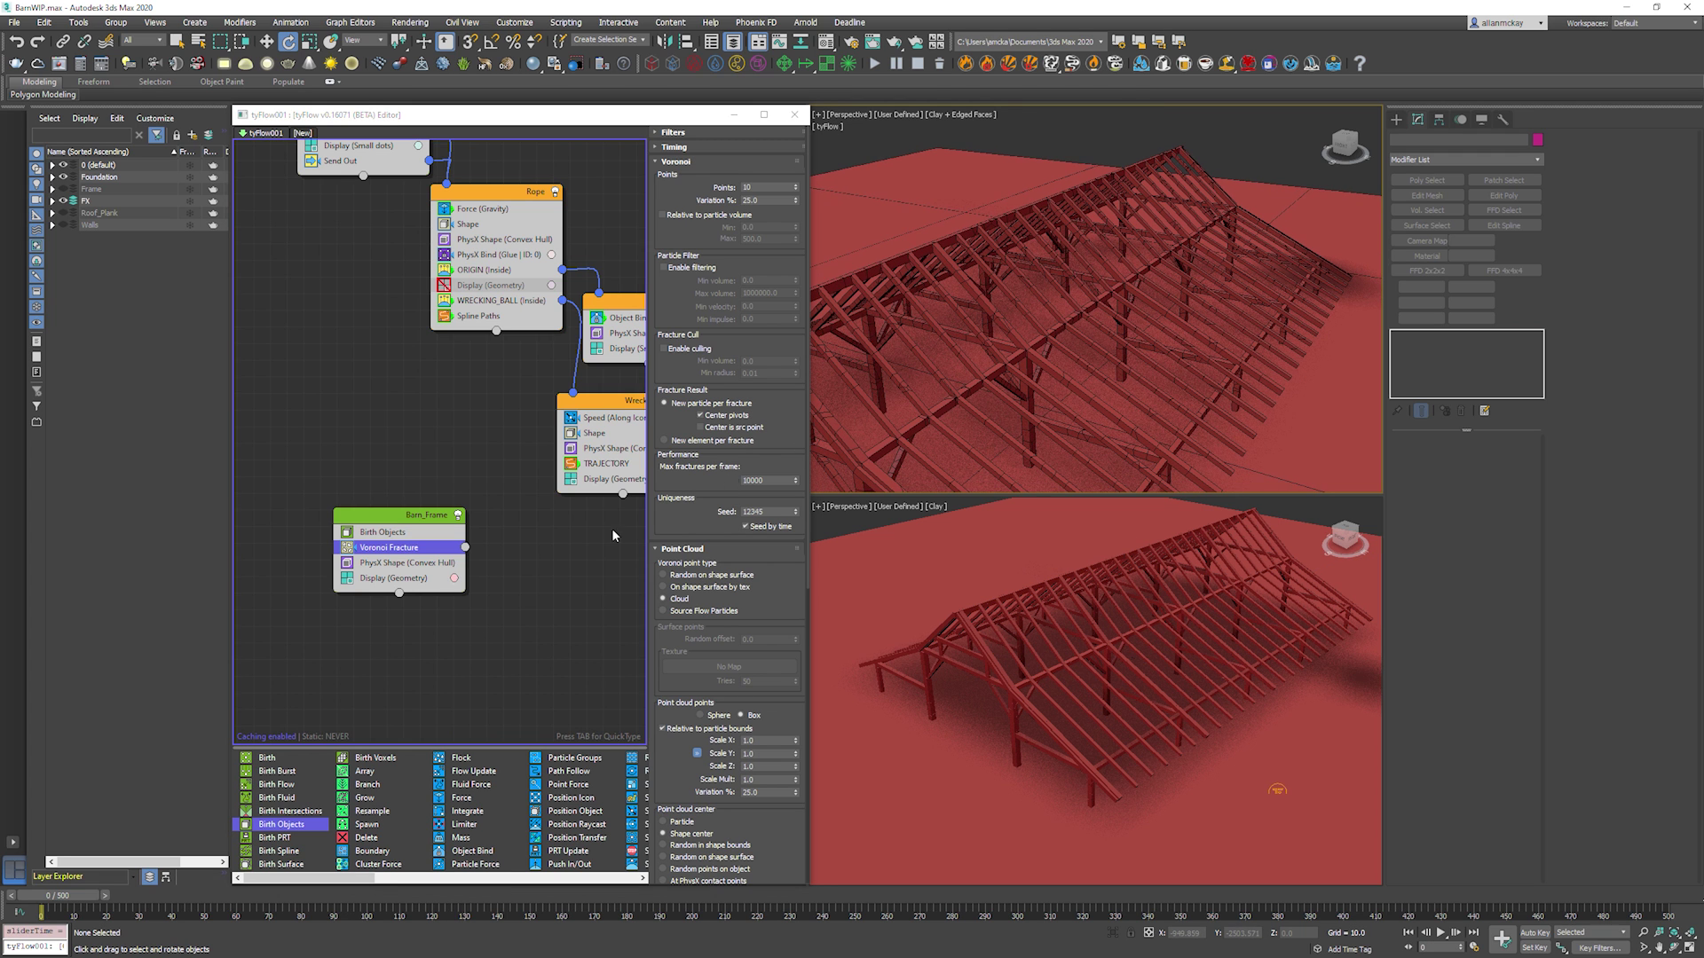
Set the Voronoi point type of the Voronoi Fracture operator to Random on shape surface.
click(400, 565)
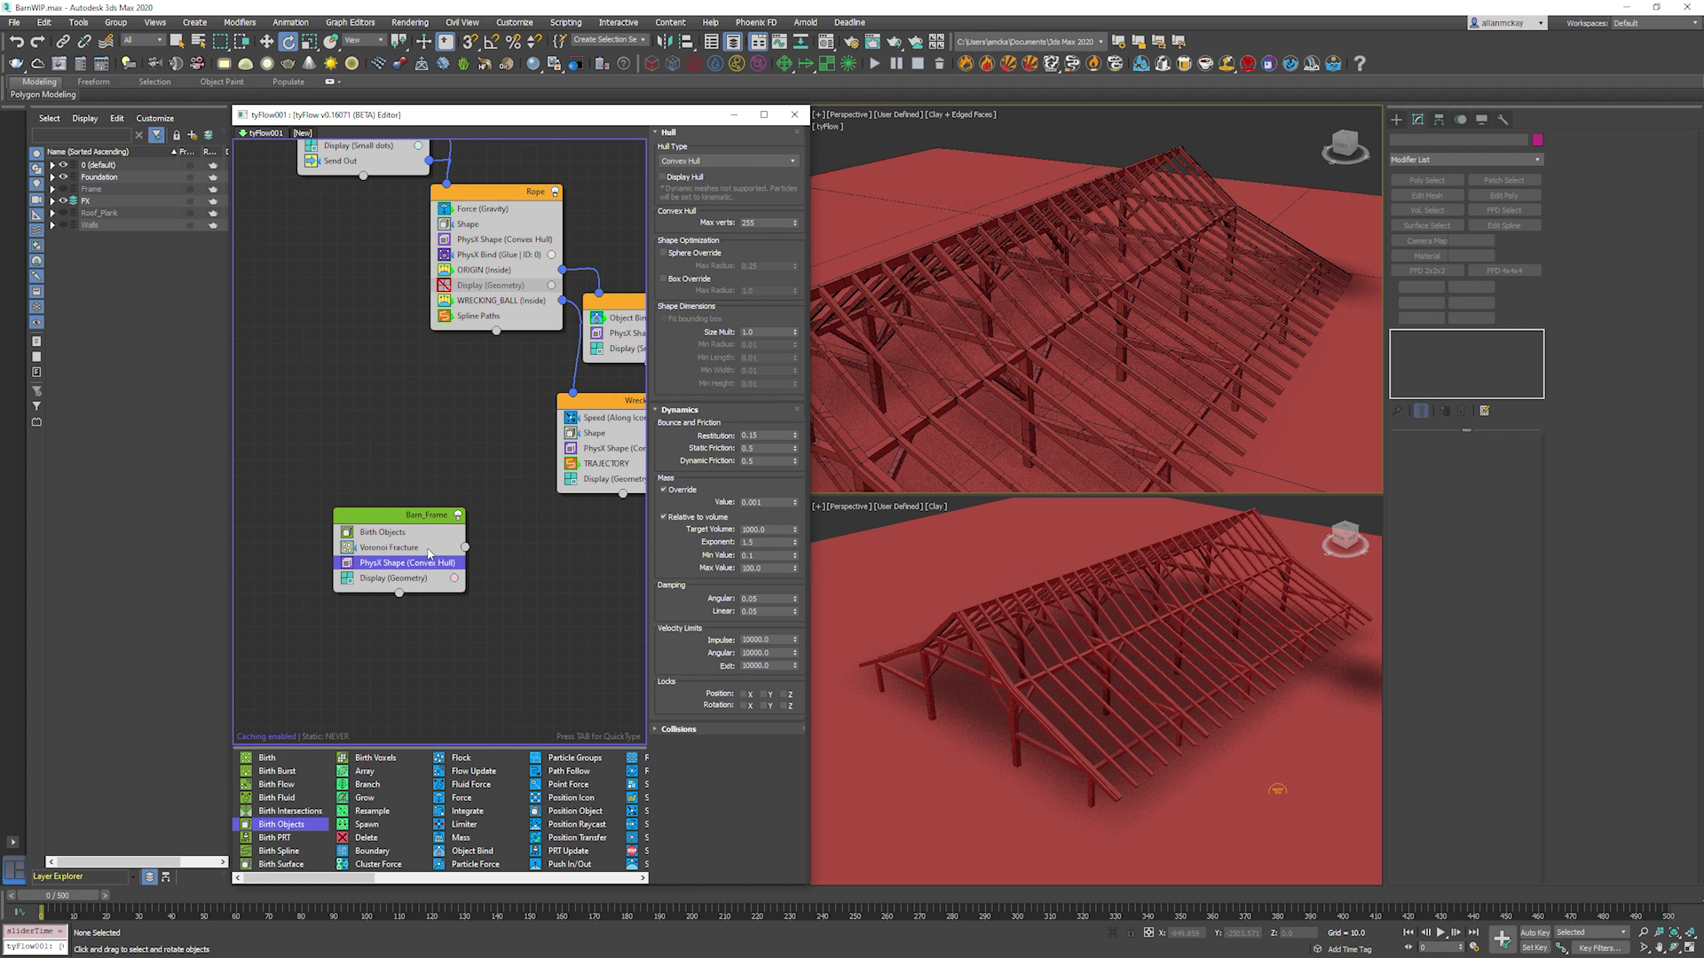
click(428, 550)
click(425, 563)
click(400, 549)
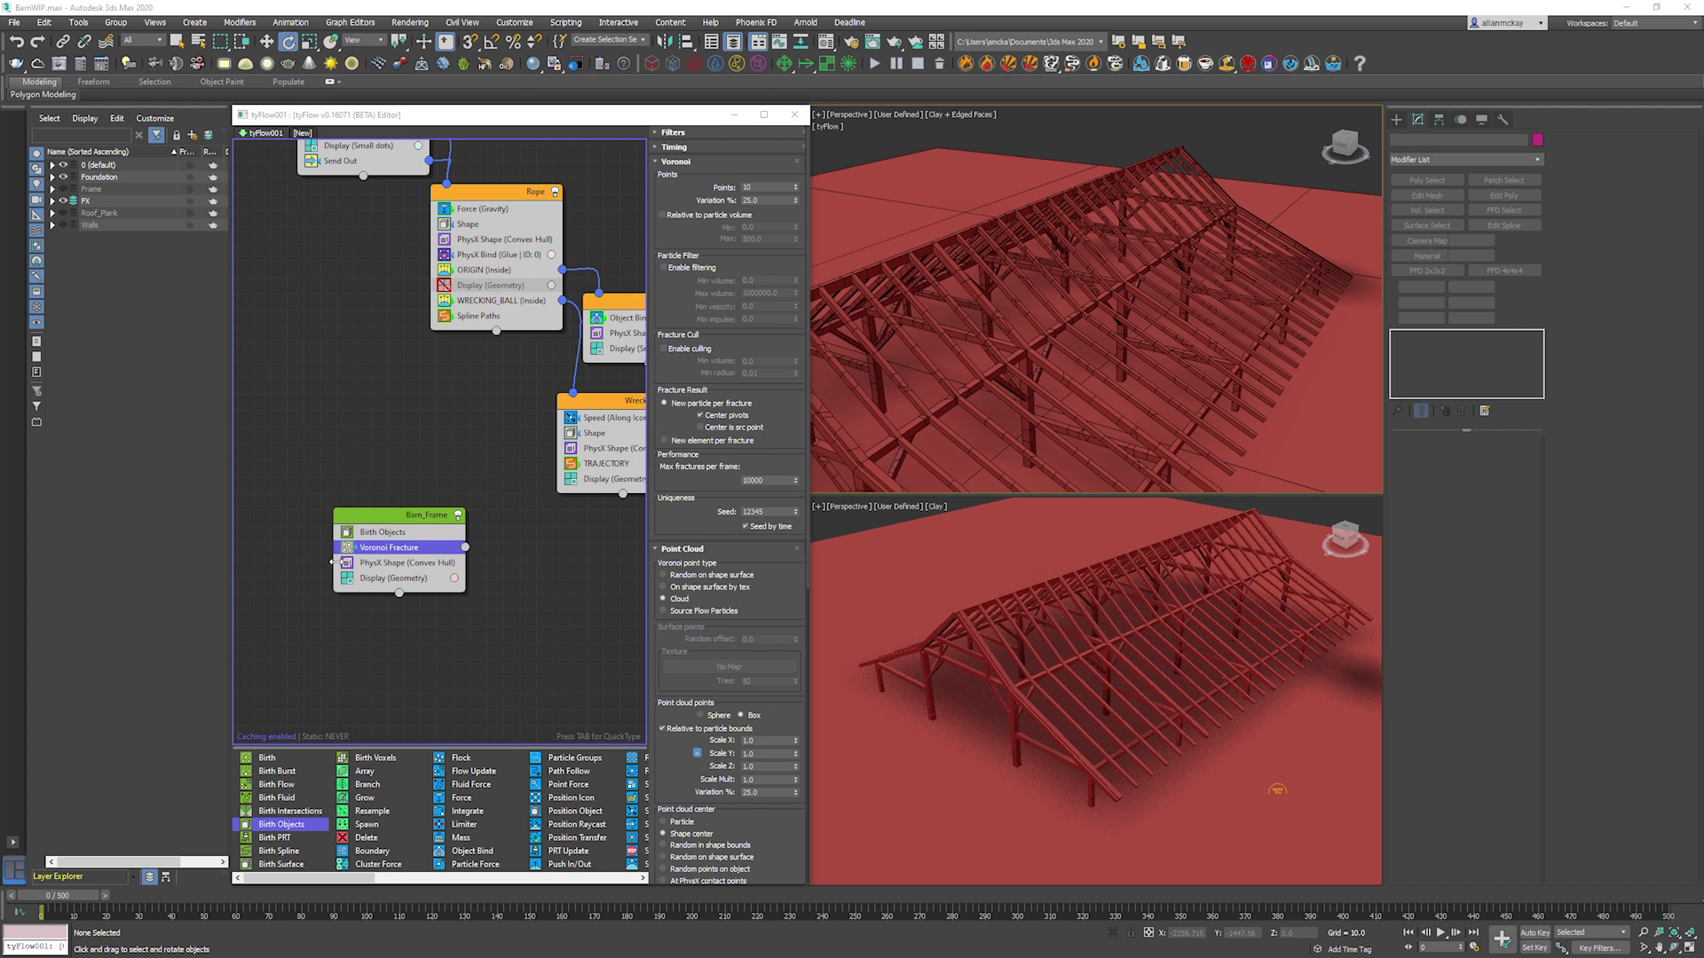
click(663, 575)
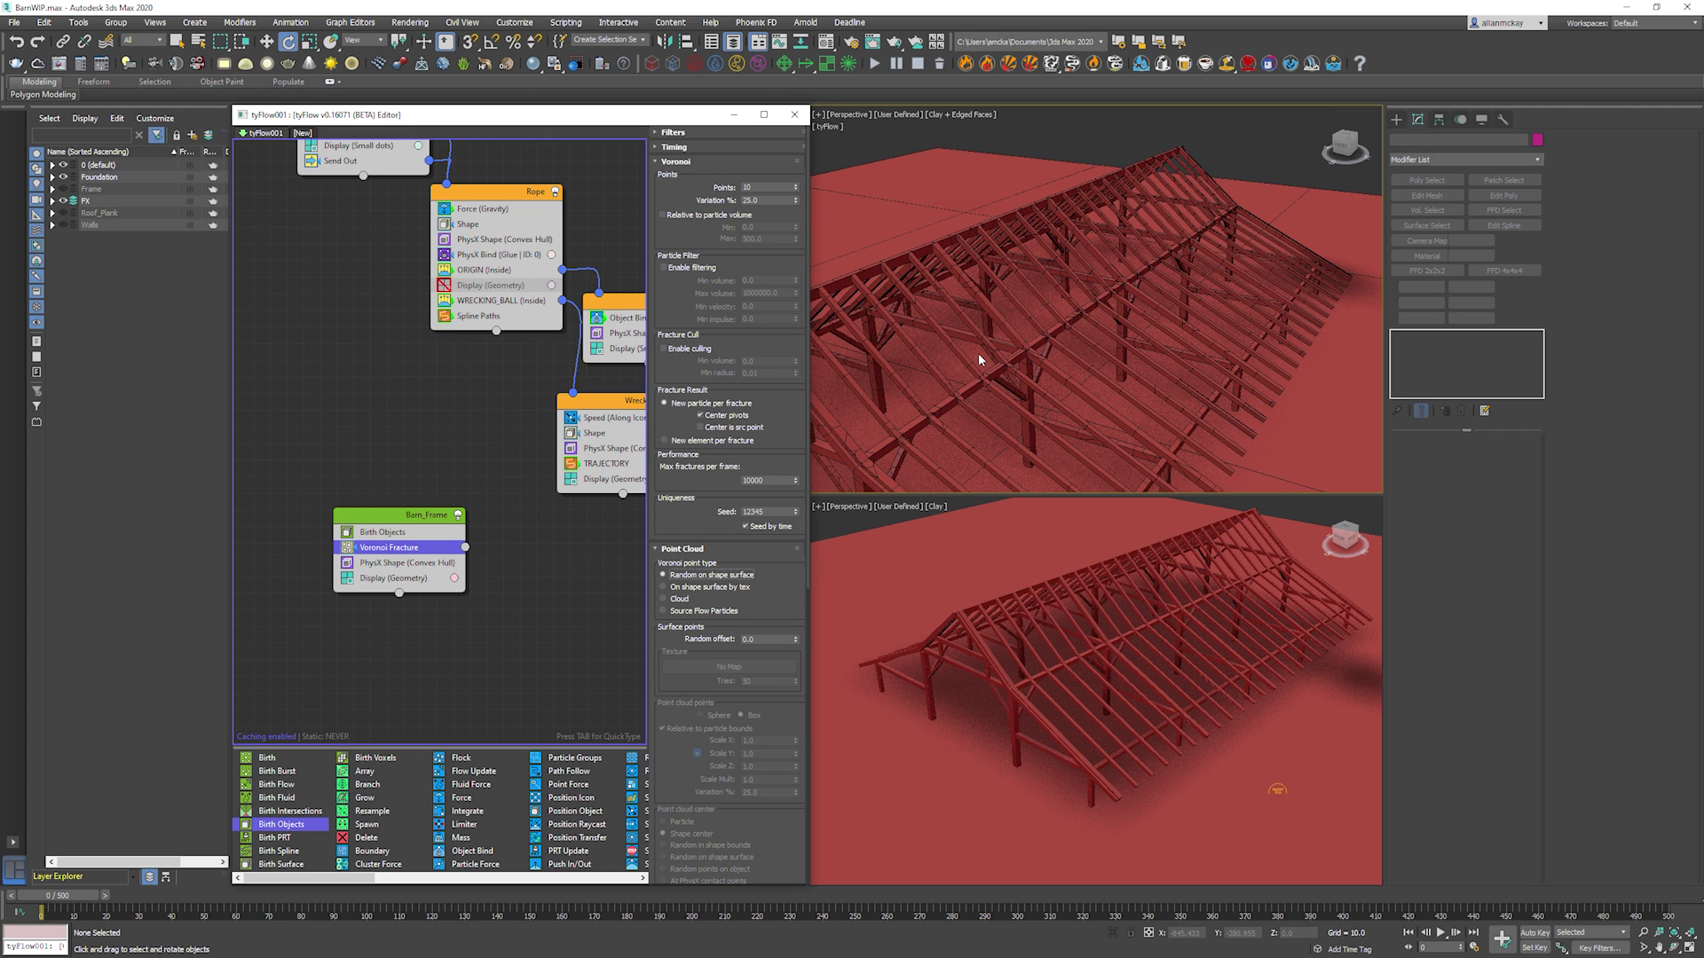
Set the fracture's slice plane normals to Scale X 10, Scale Y 0.1 and Scale Z 10.
drag(739, 741, 702, 246)
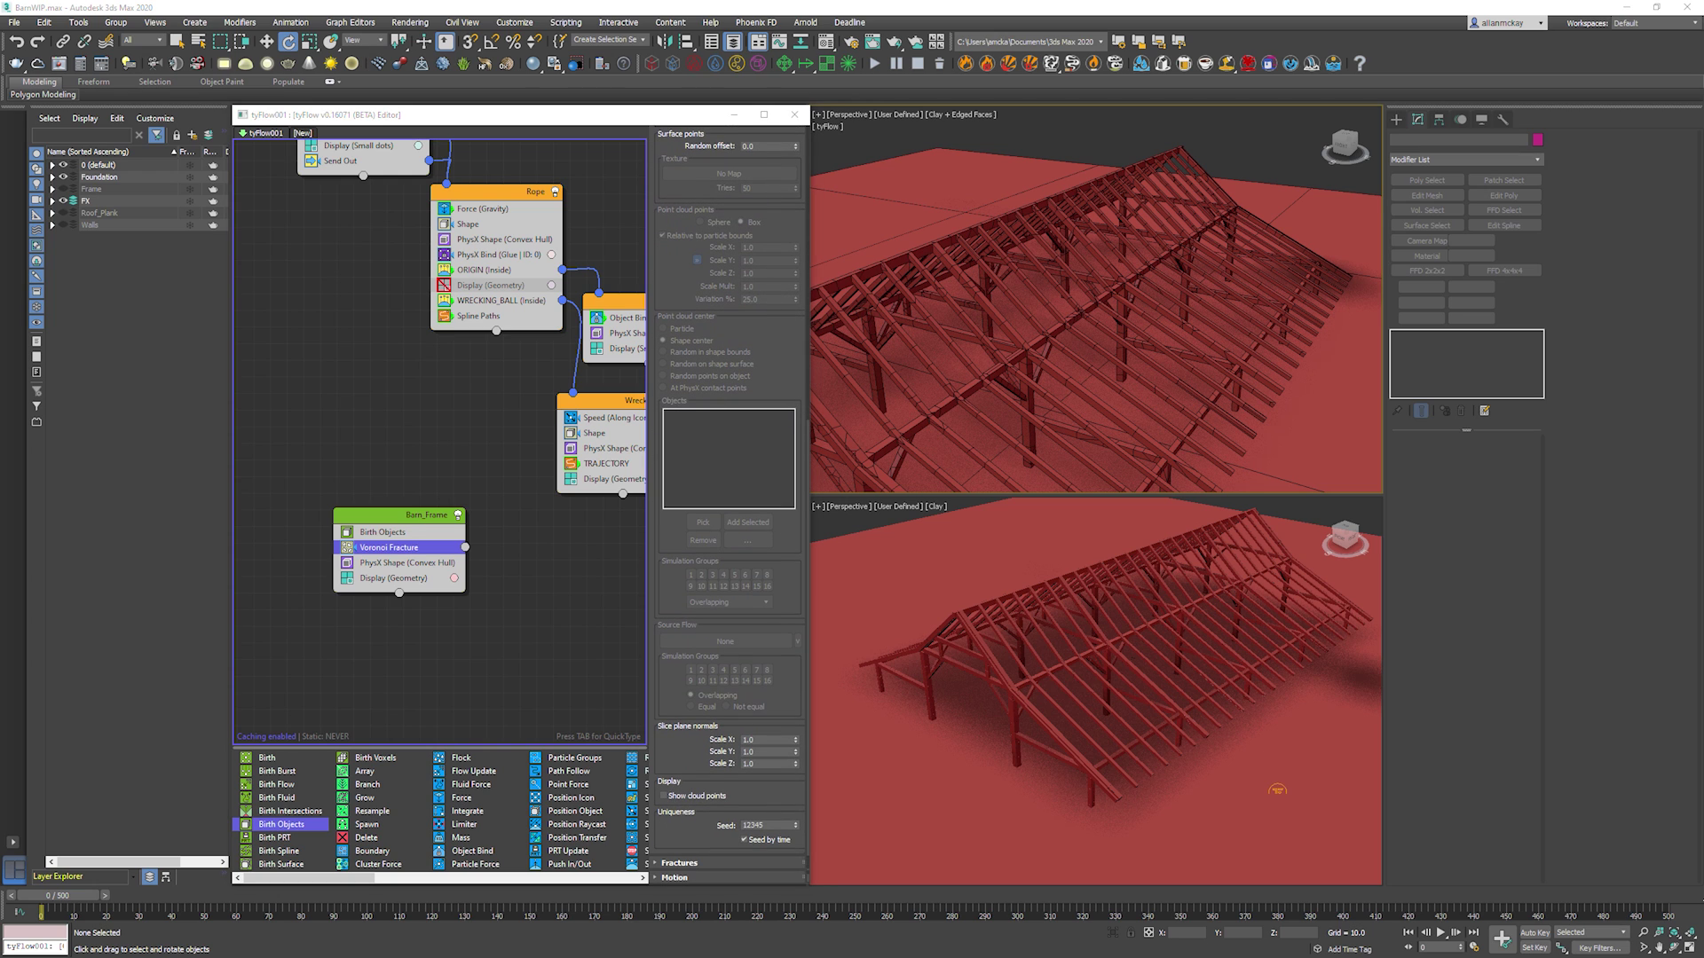
double_click(759, 741)
text(10)
key(Return)
double_click(761, 763)
text(10)
double_click(752, 752)
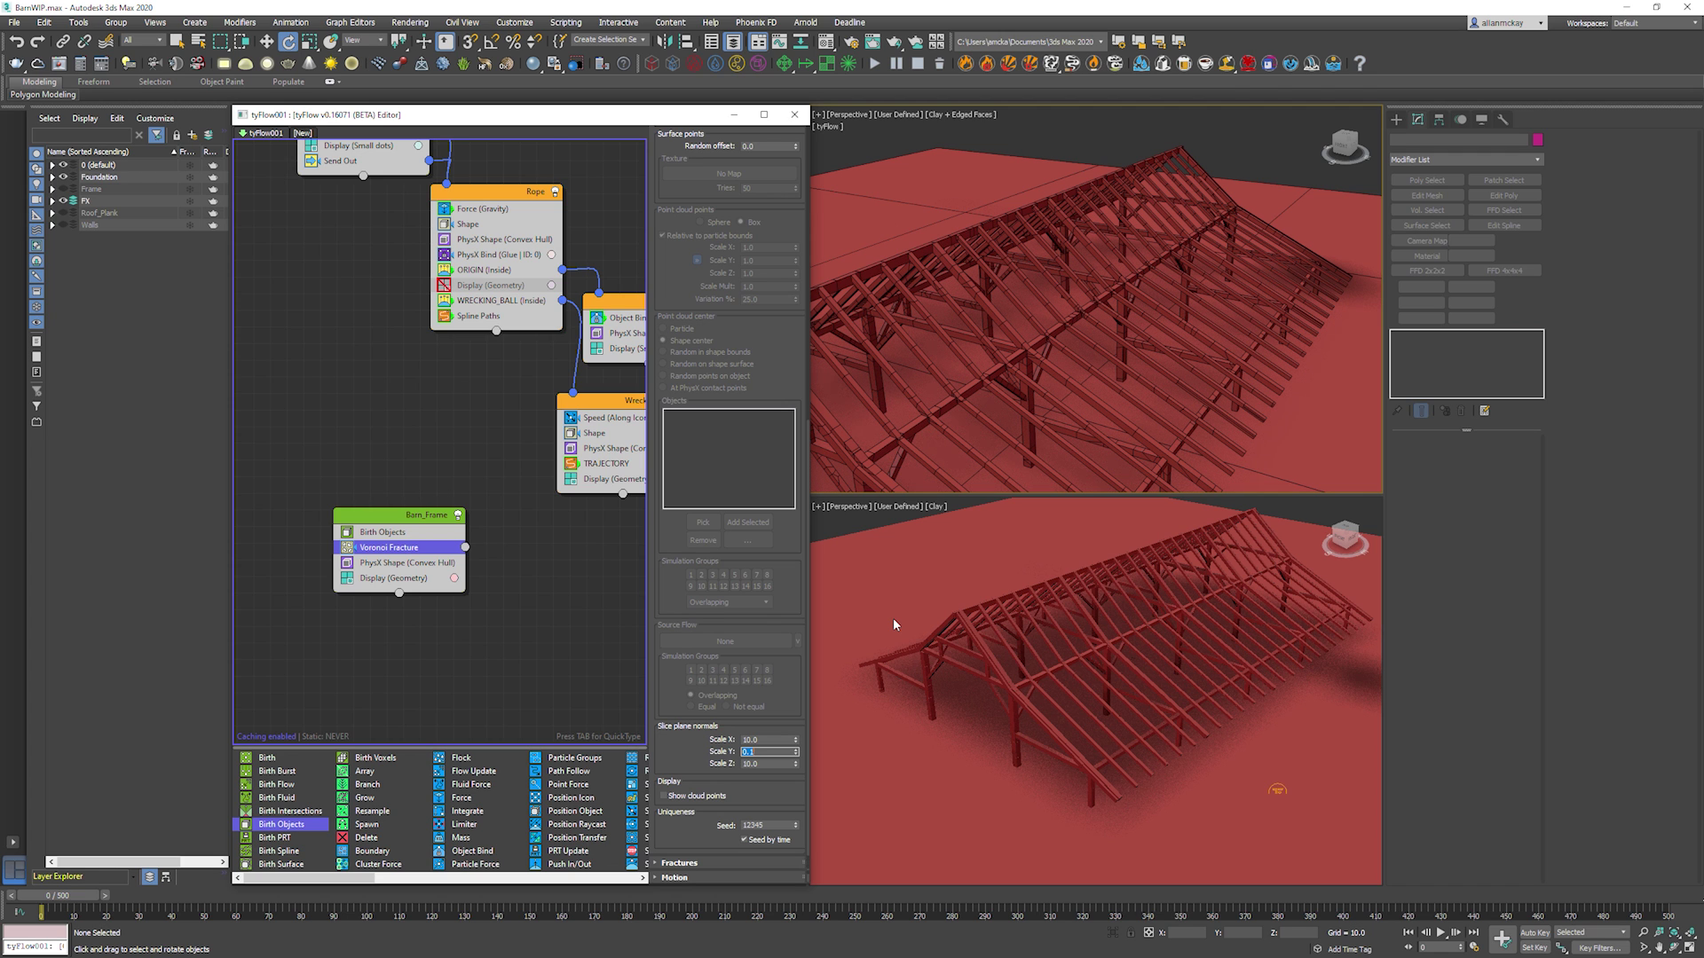
Change the slice plane normals to Scale Y 10 and Scale Z 0.1, and inspect the beams up close.
alt+middle_drag(1122, 506, 1244, 331)
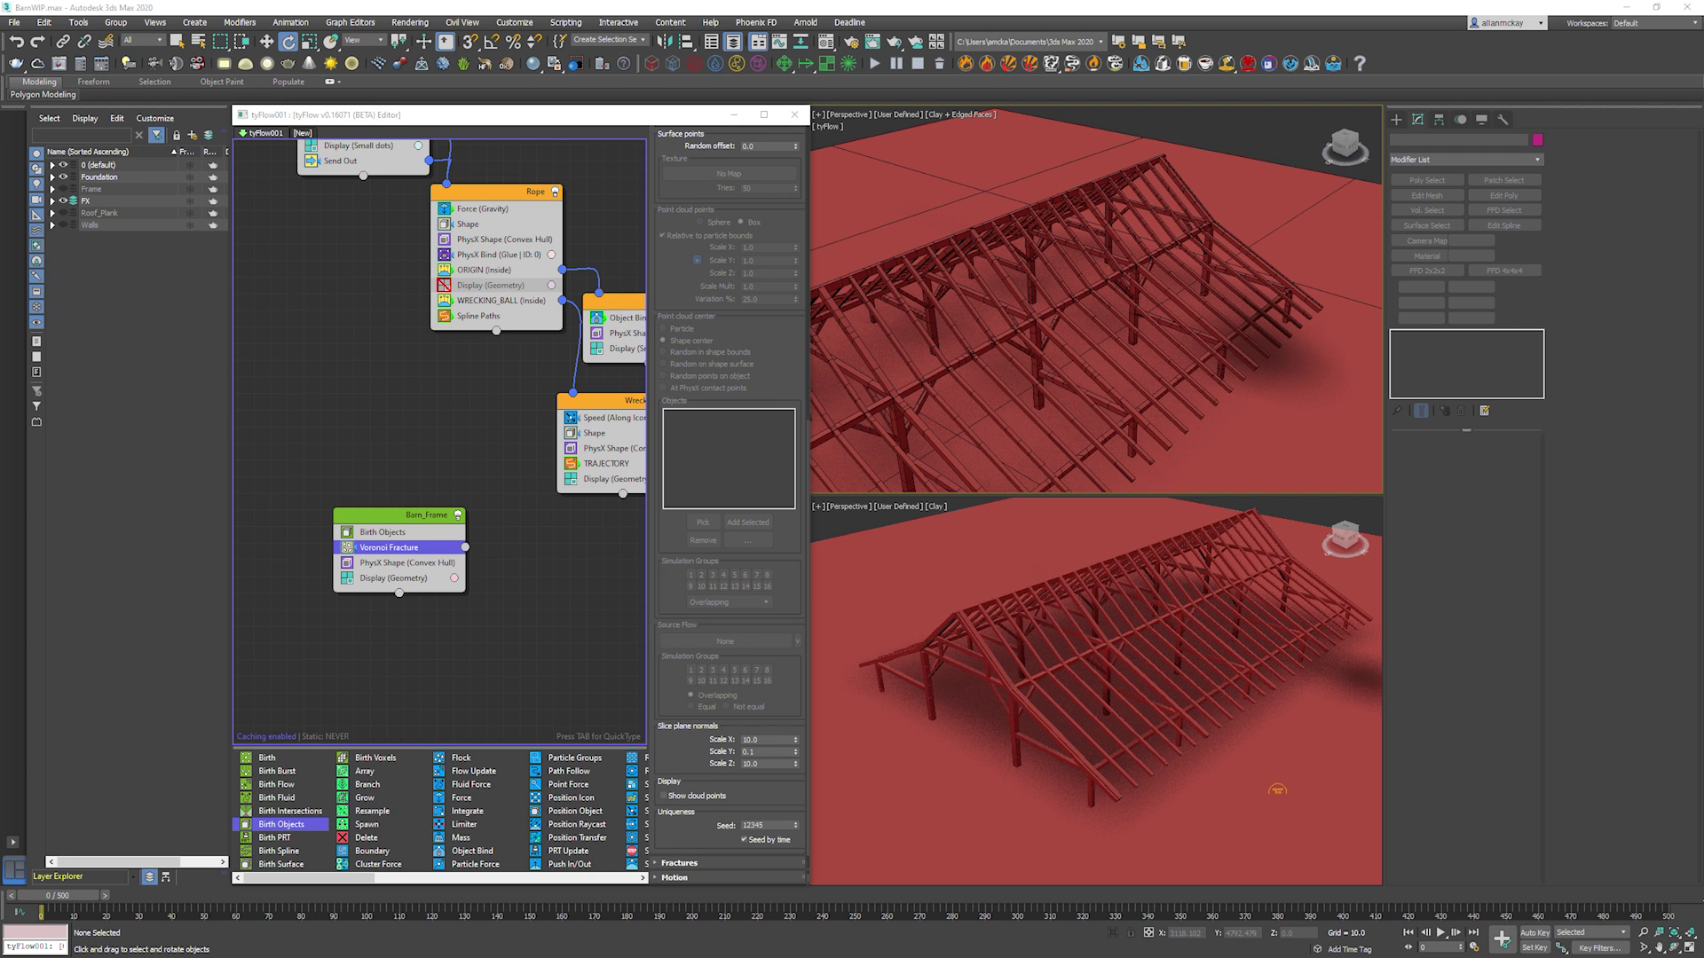
alt+middle_drag(1076, 304, 1006, 365)
double_click(758, 751)
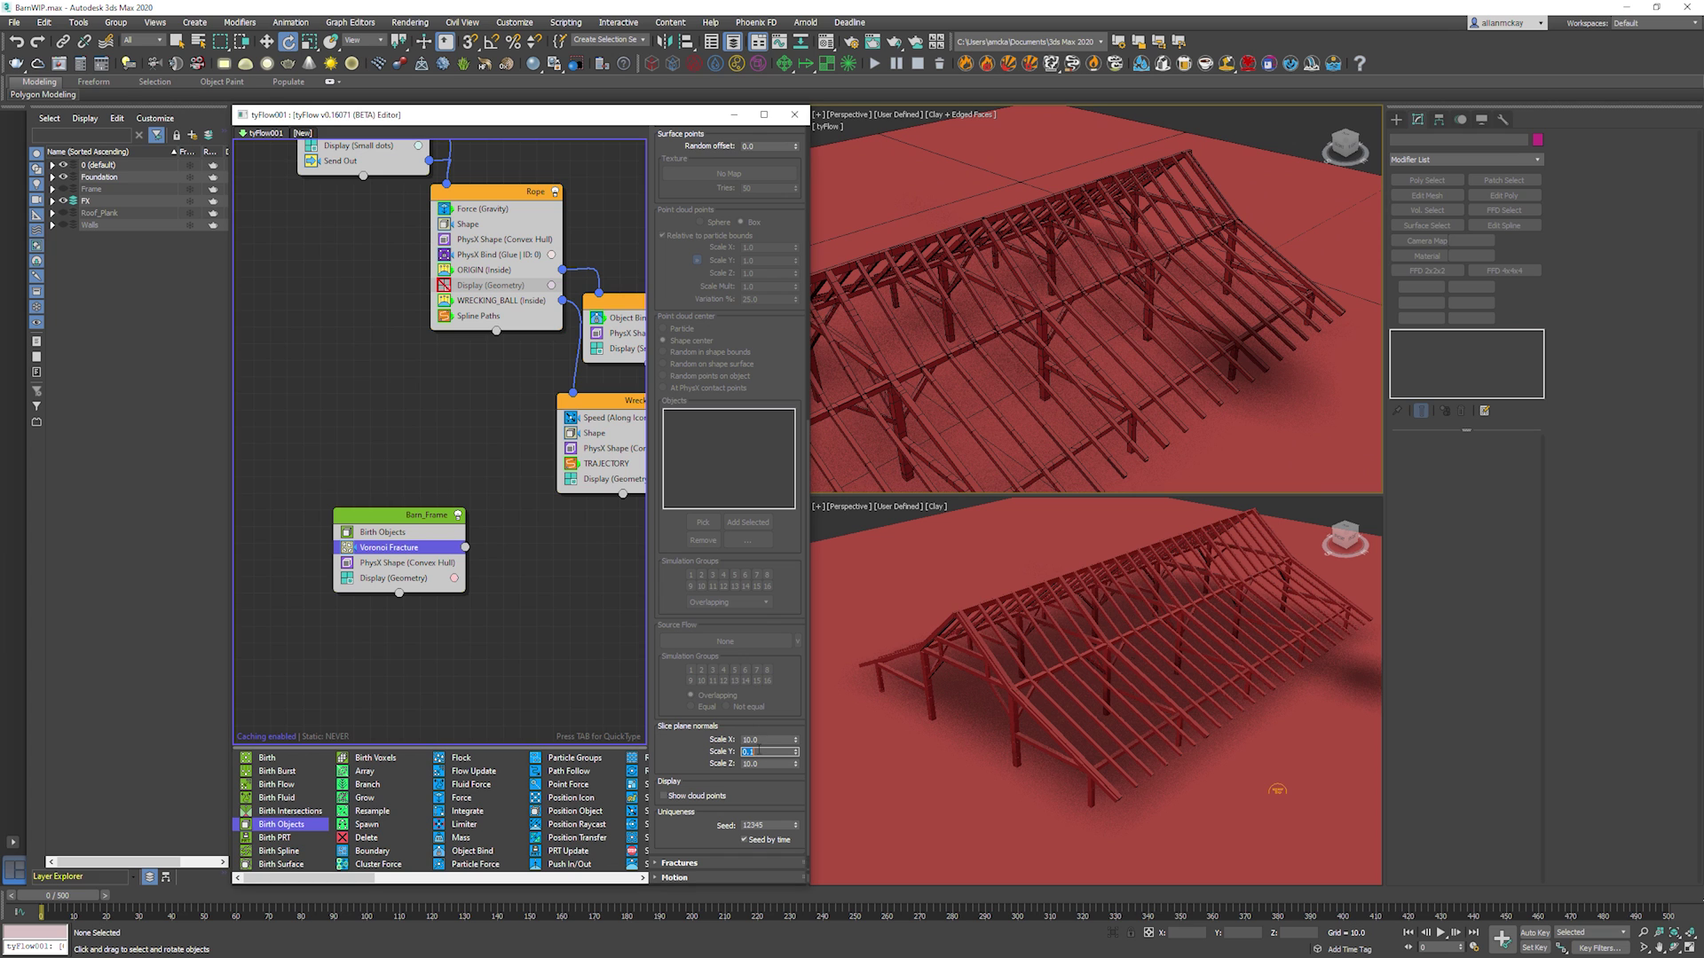
key(Tab)
text(0.1)
scroll(1019, 380, up, 5)
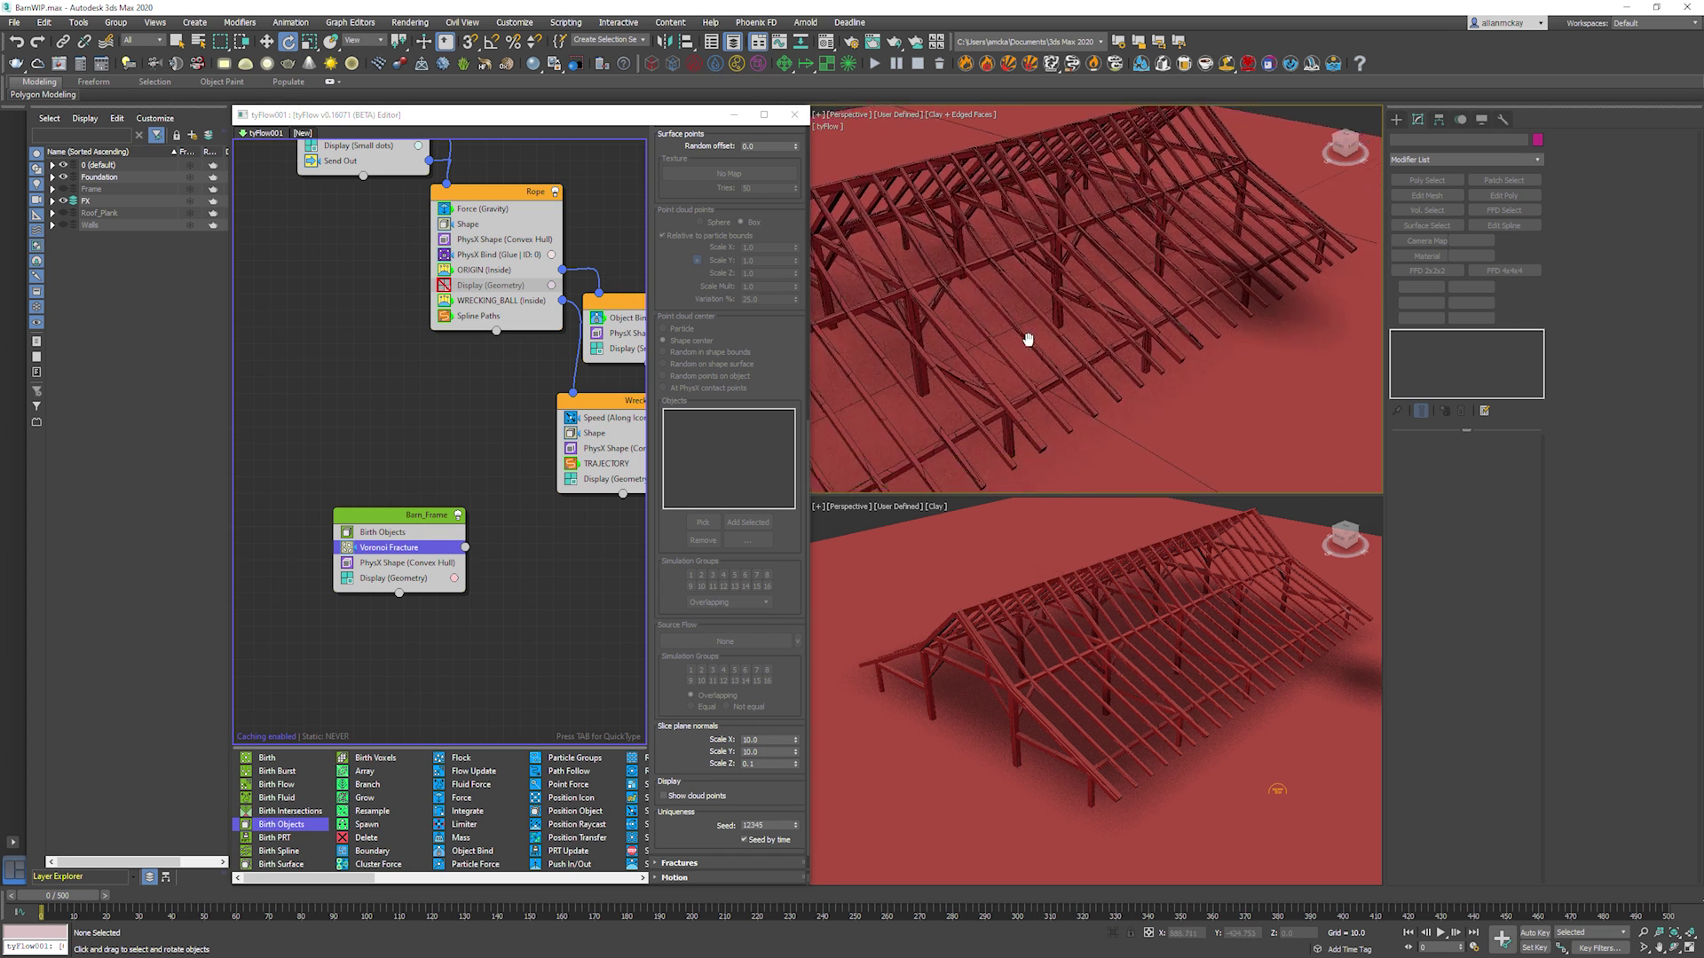
scroll(1037, 360, up, 5)
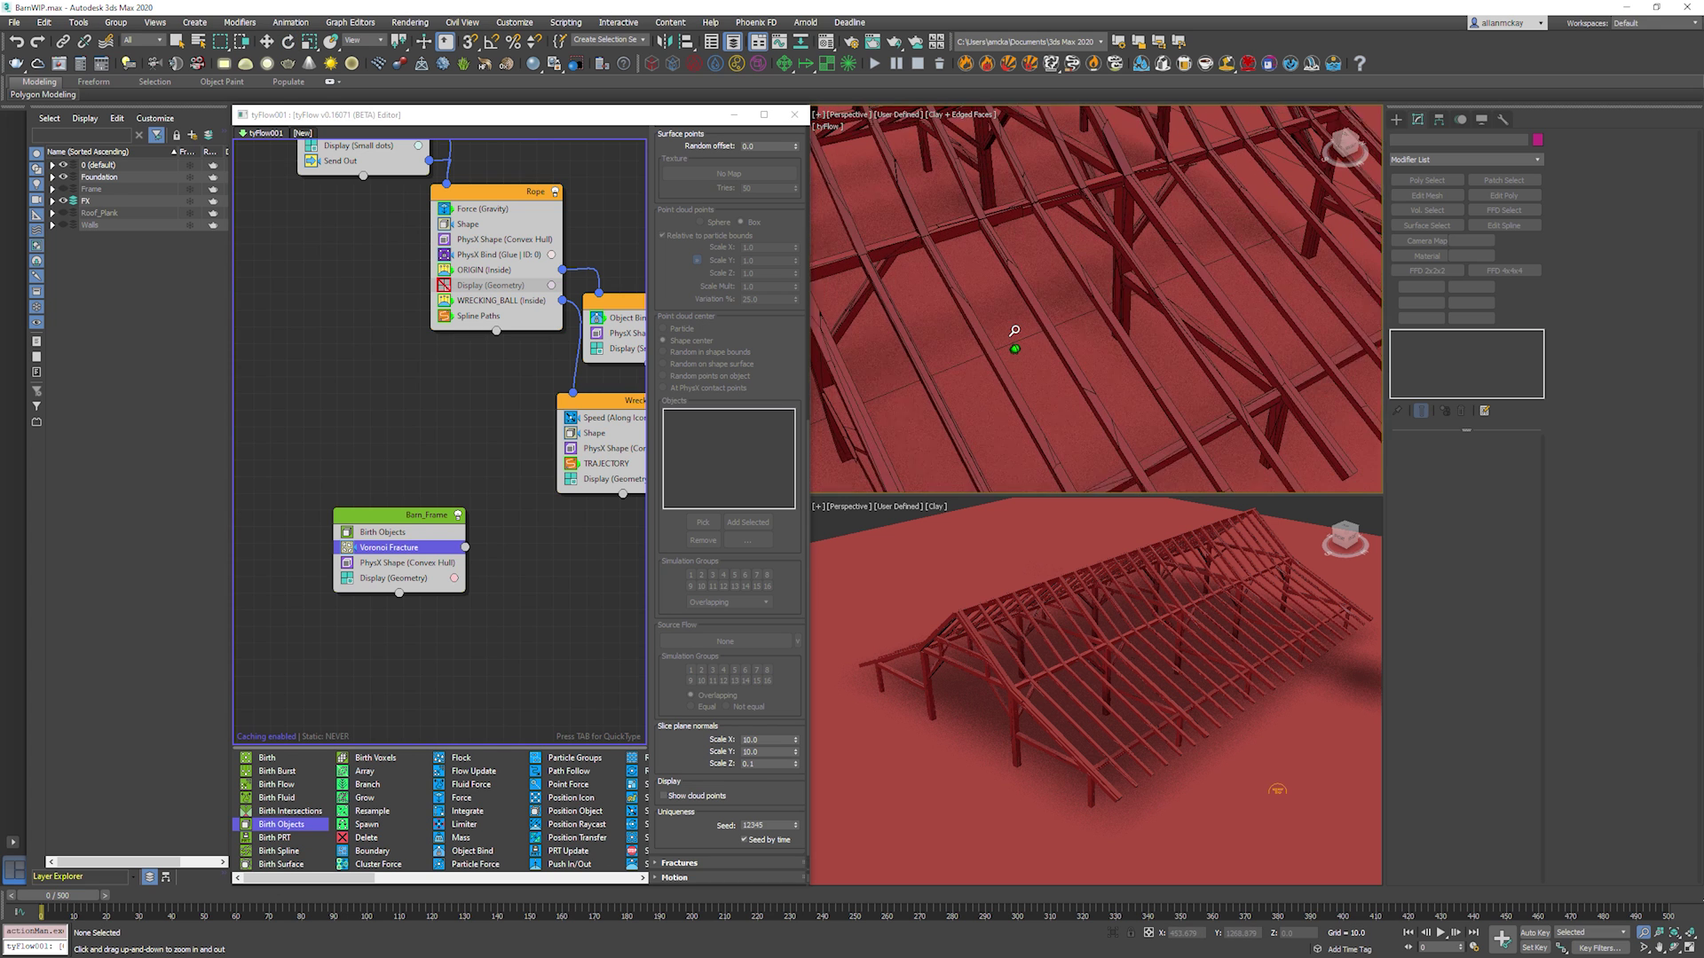
key(alt+z)
key(e)
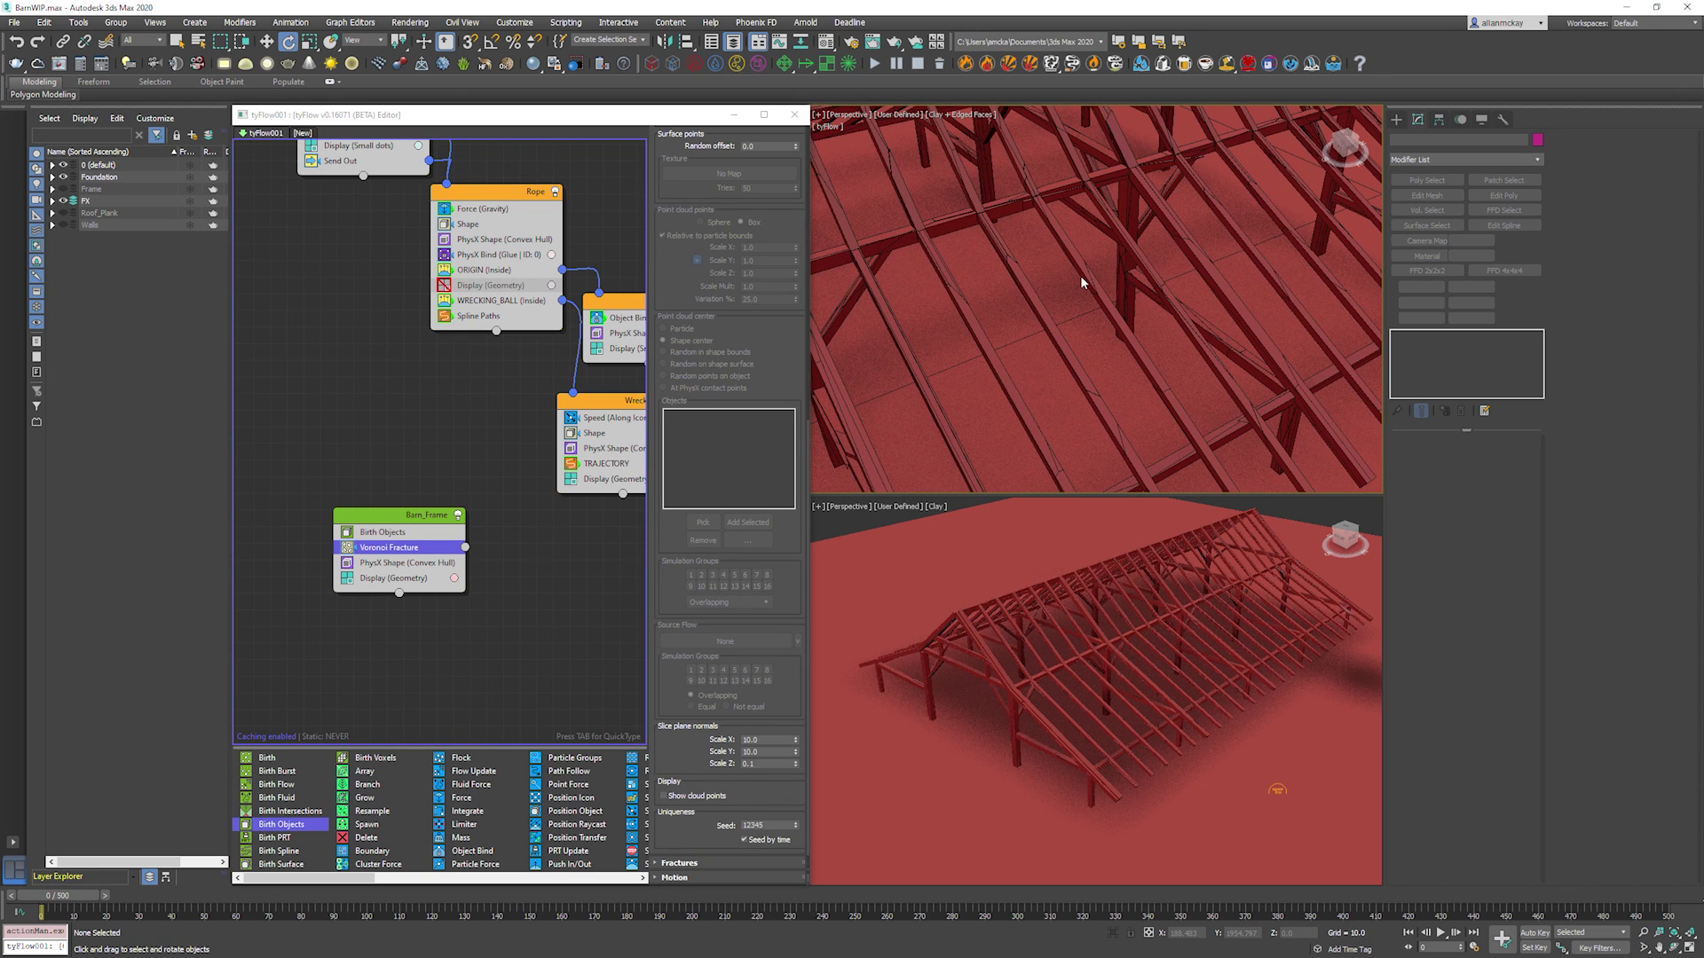
Set the slice plane normals' Scale Z to 1.
double_click(759, 764)
text(1)
key(Return)
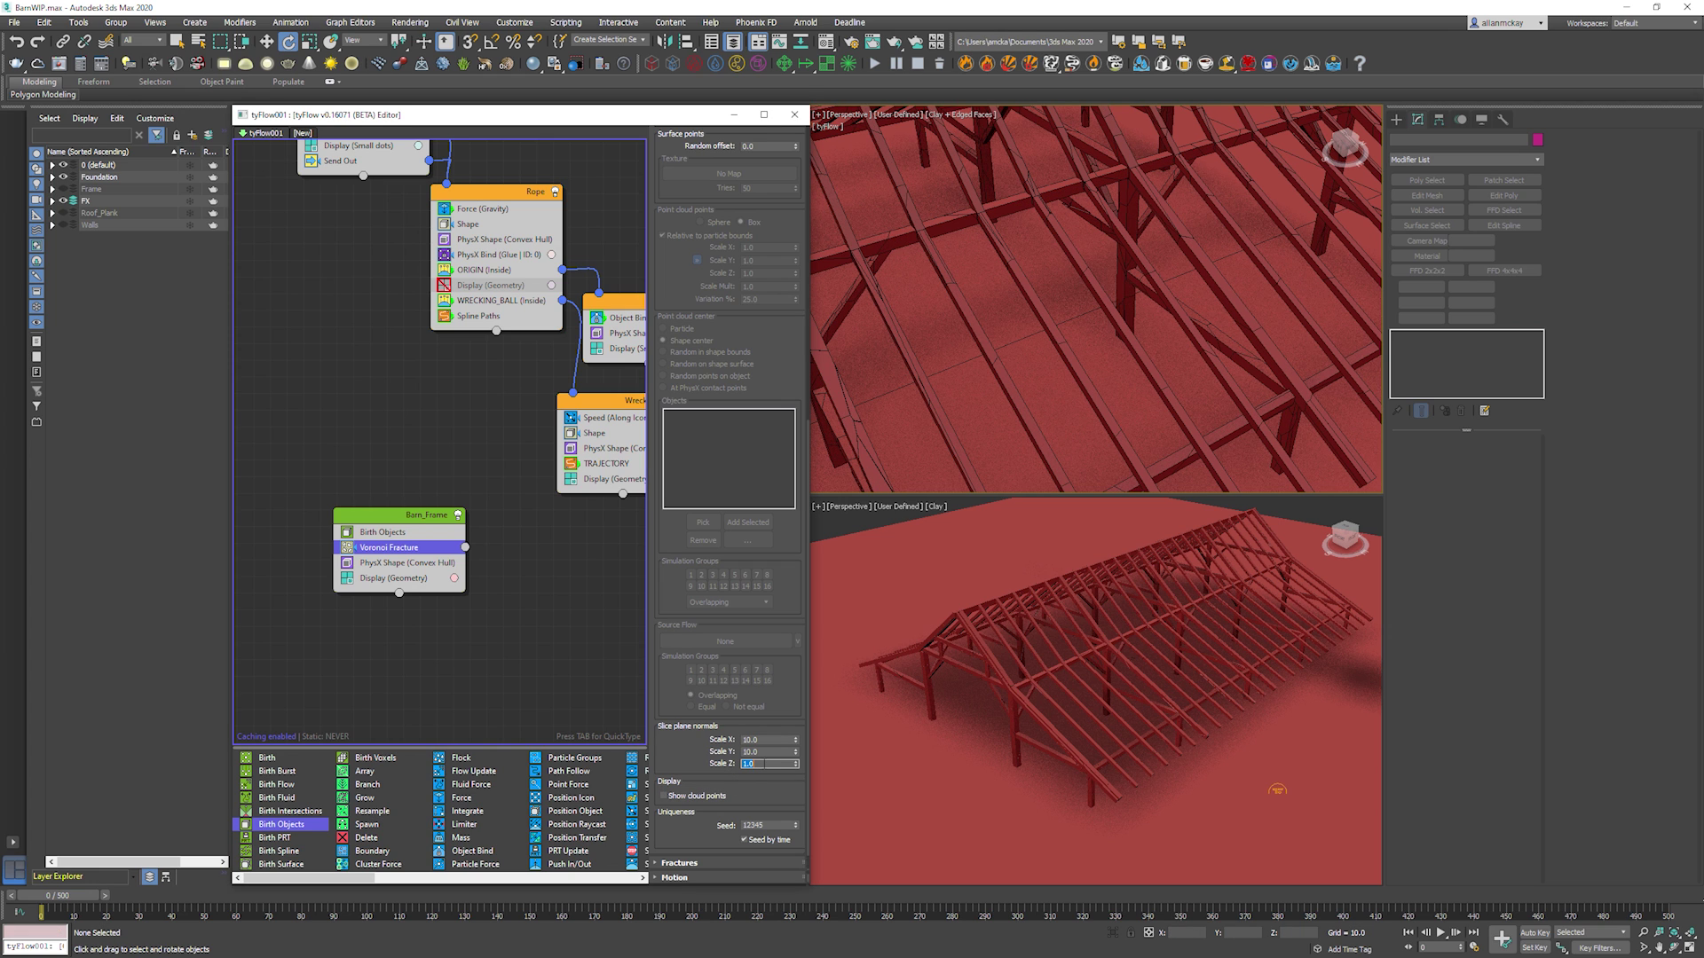
scroll(1038, 354, down, 3)
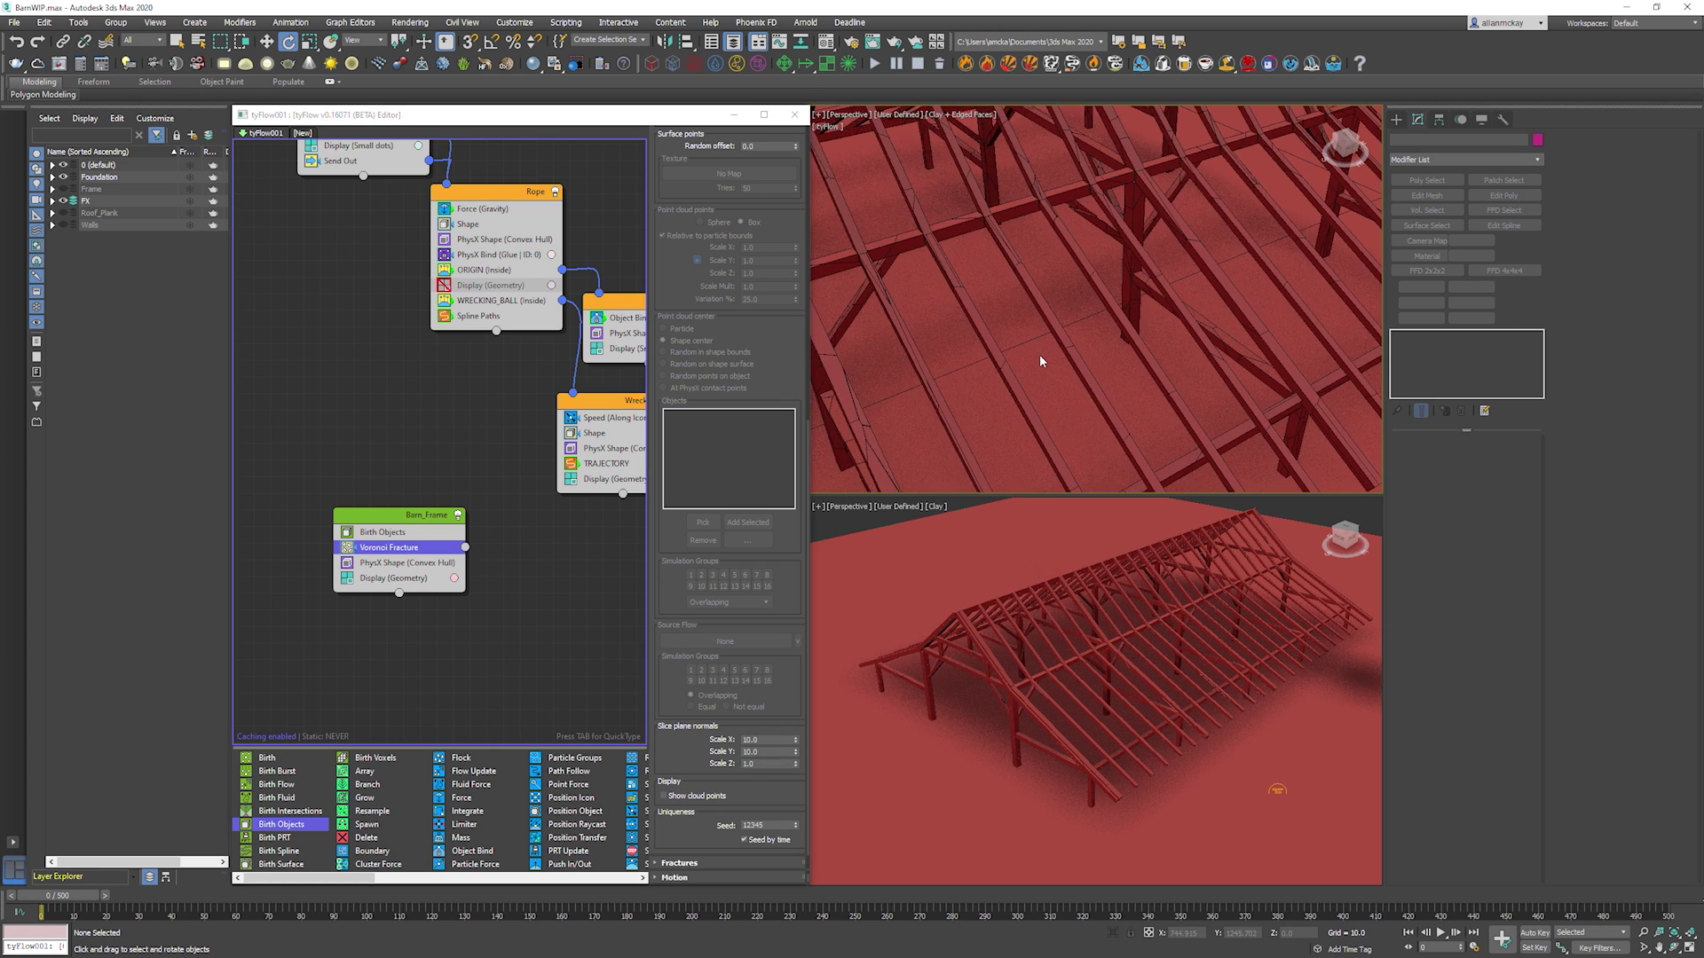
Play the simulation in short runs and examine how the fractured barn frame pieces move.
alt+middle_drag(1040, 351, 1120, 339)
key(/)
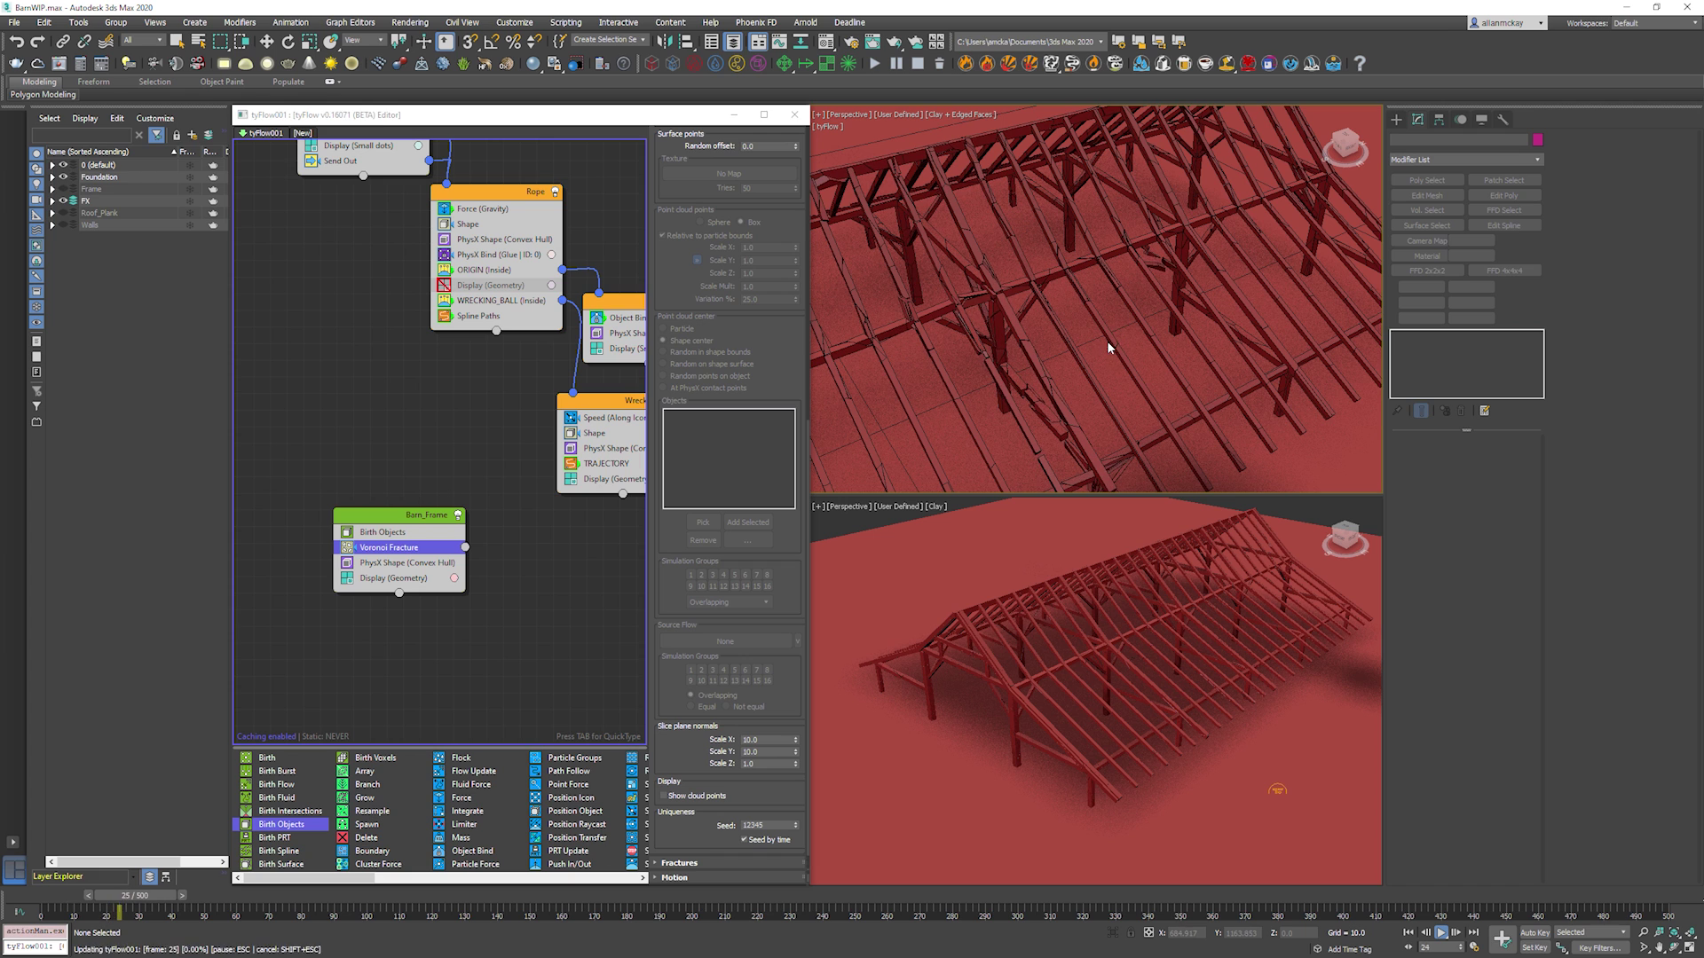
key(/)
scroll(1110, 344, down, 4)
alt+middle_drag(1109, 344, 1080, 364)
key(/)
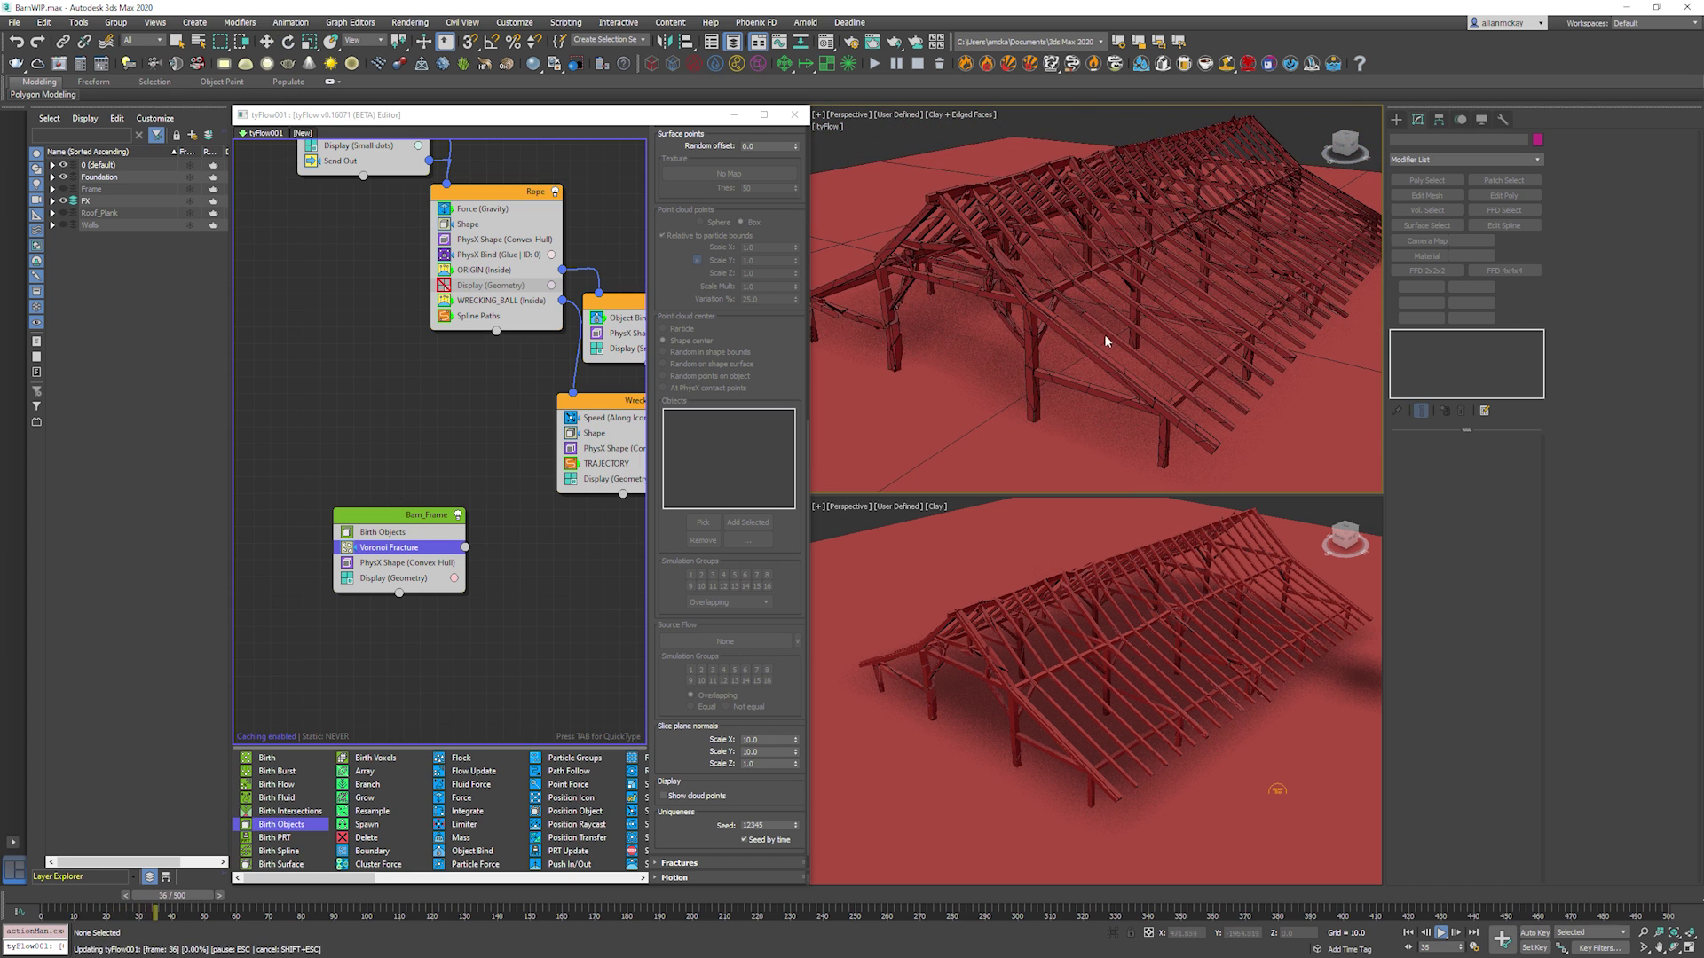
key(/)
scroll(1204, 275, up, 5)
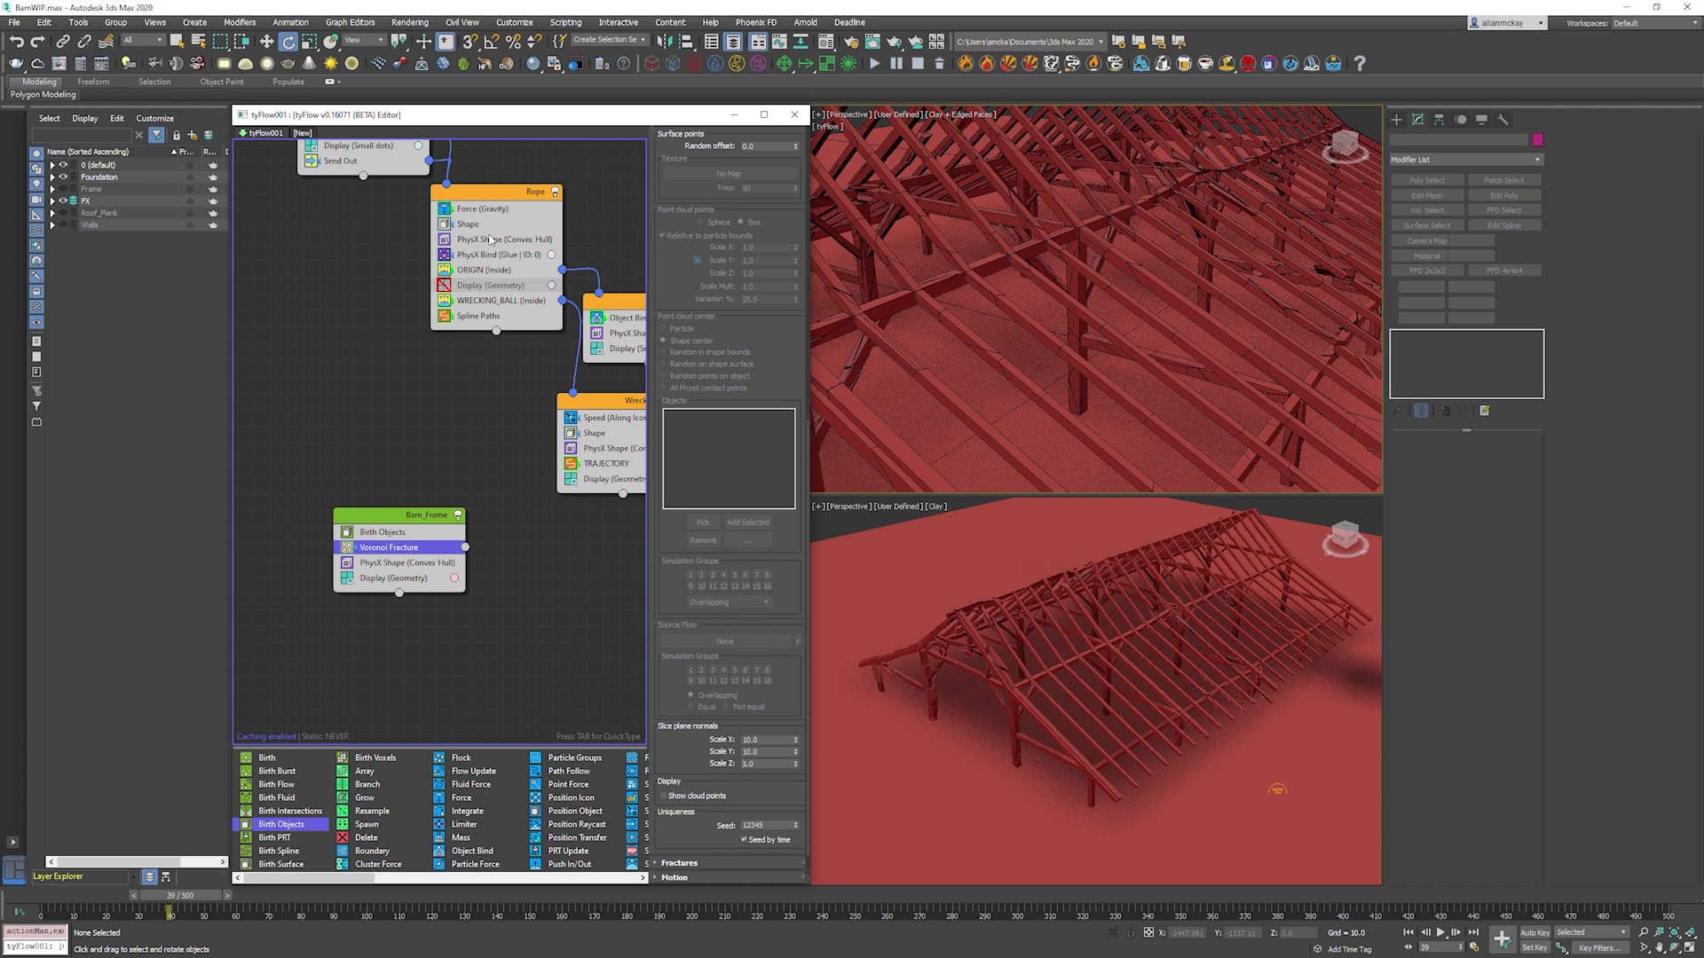
Enable Ignore start penetrations in the collision settings of the Barn_Frame event's PhysX Shape operator.
click(490, 240)
middle_drag(498, 435, 467, 439)
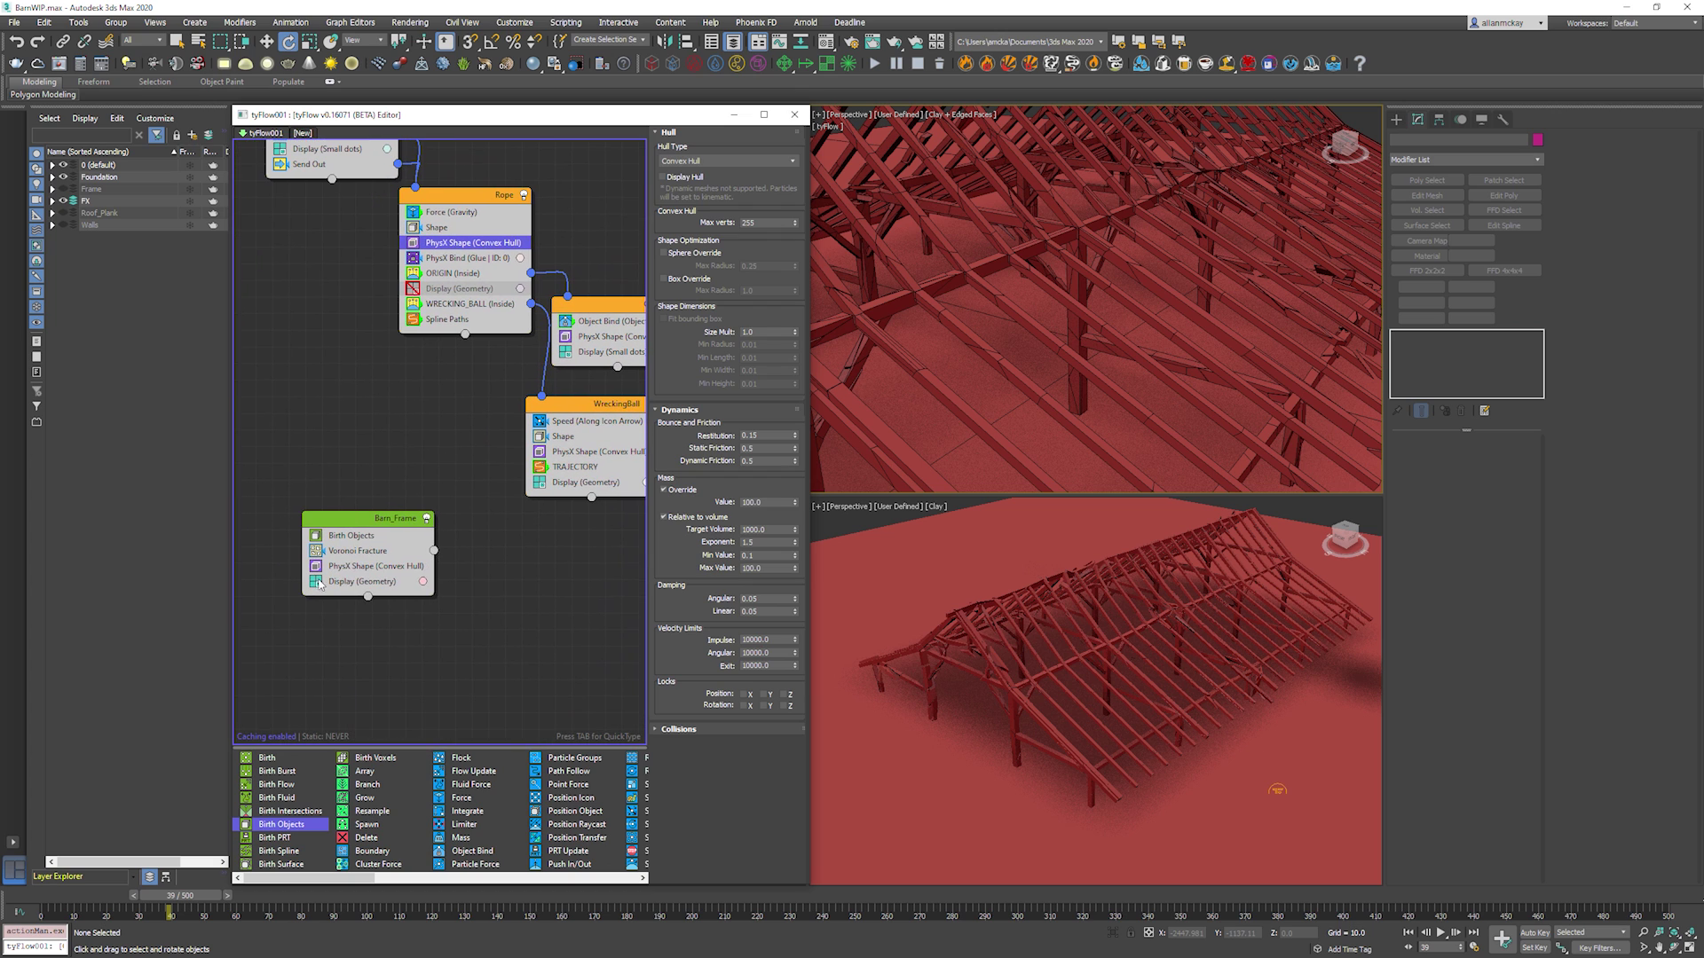
click(364, 568)
click(723, 726)
click(715, 811)
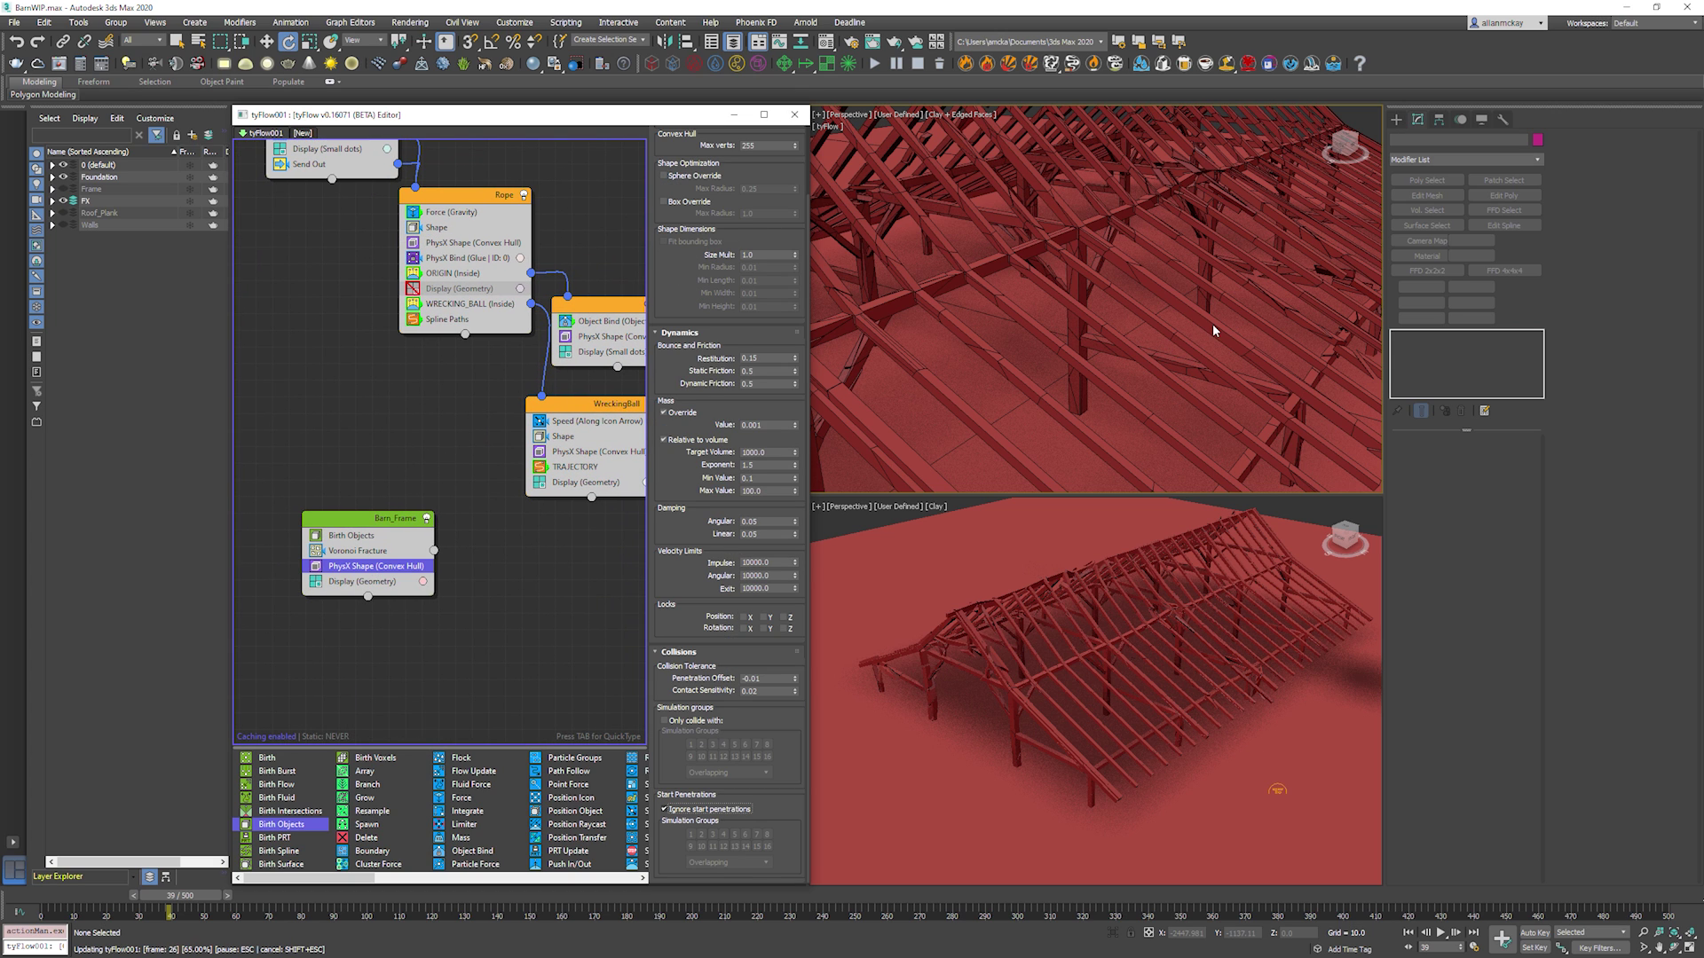
Play the simulation from the first frame and check the barn frame until the wrecking ball reaches it.
key(Home)
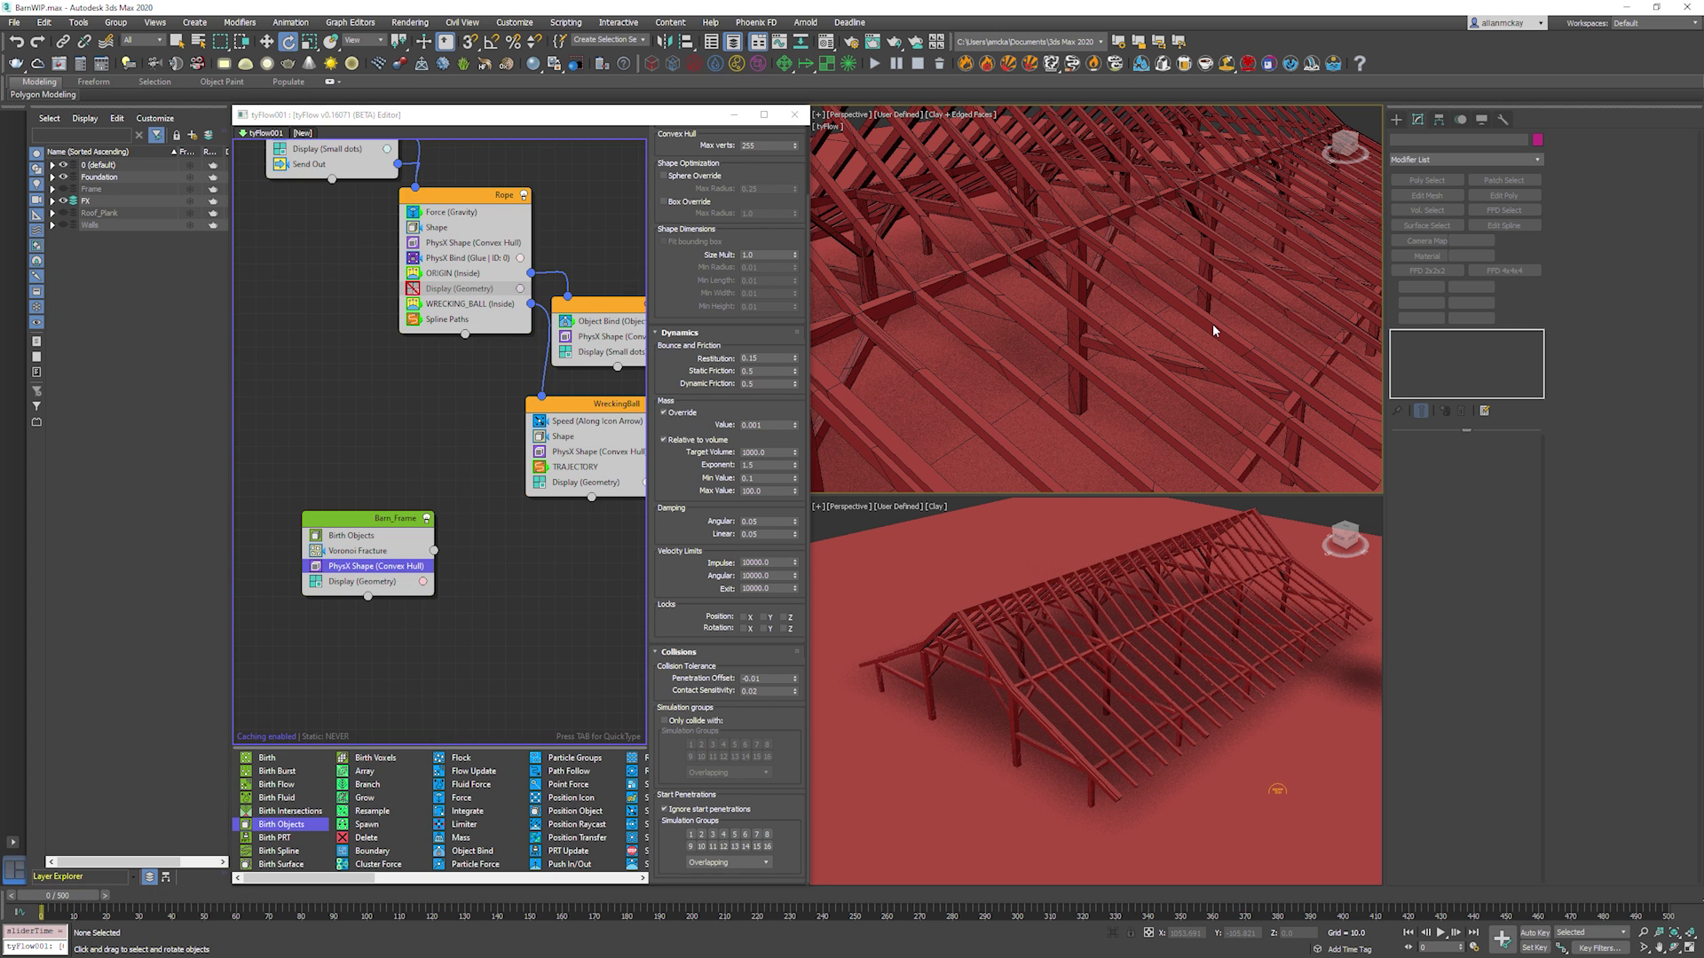
key(slash)
middle_drag(1213, 324, 1182, 322)
scroll(1125, 363, down, 5)
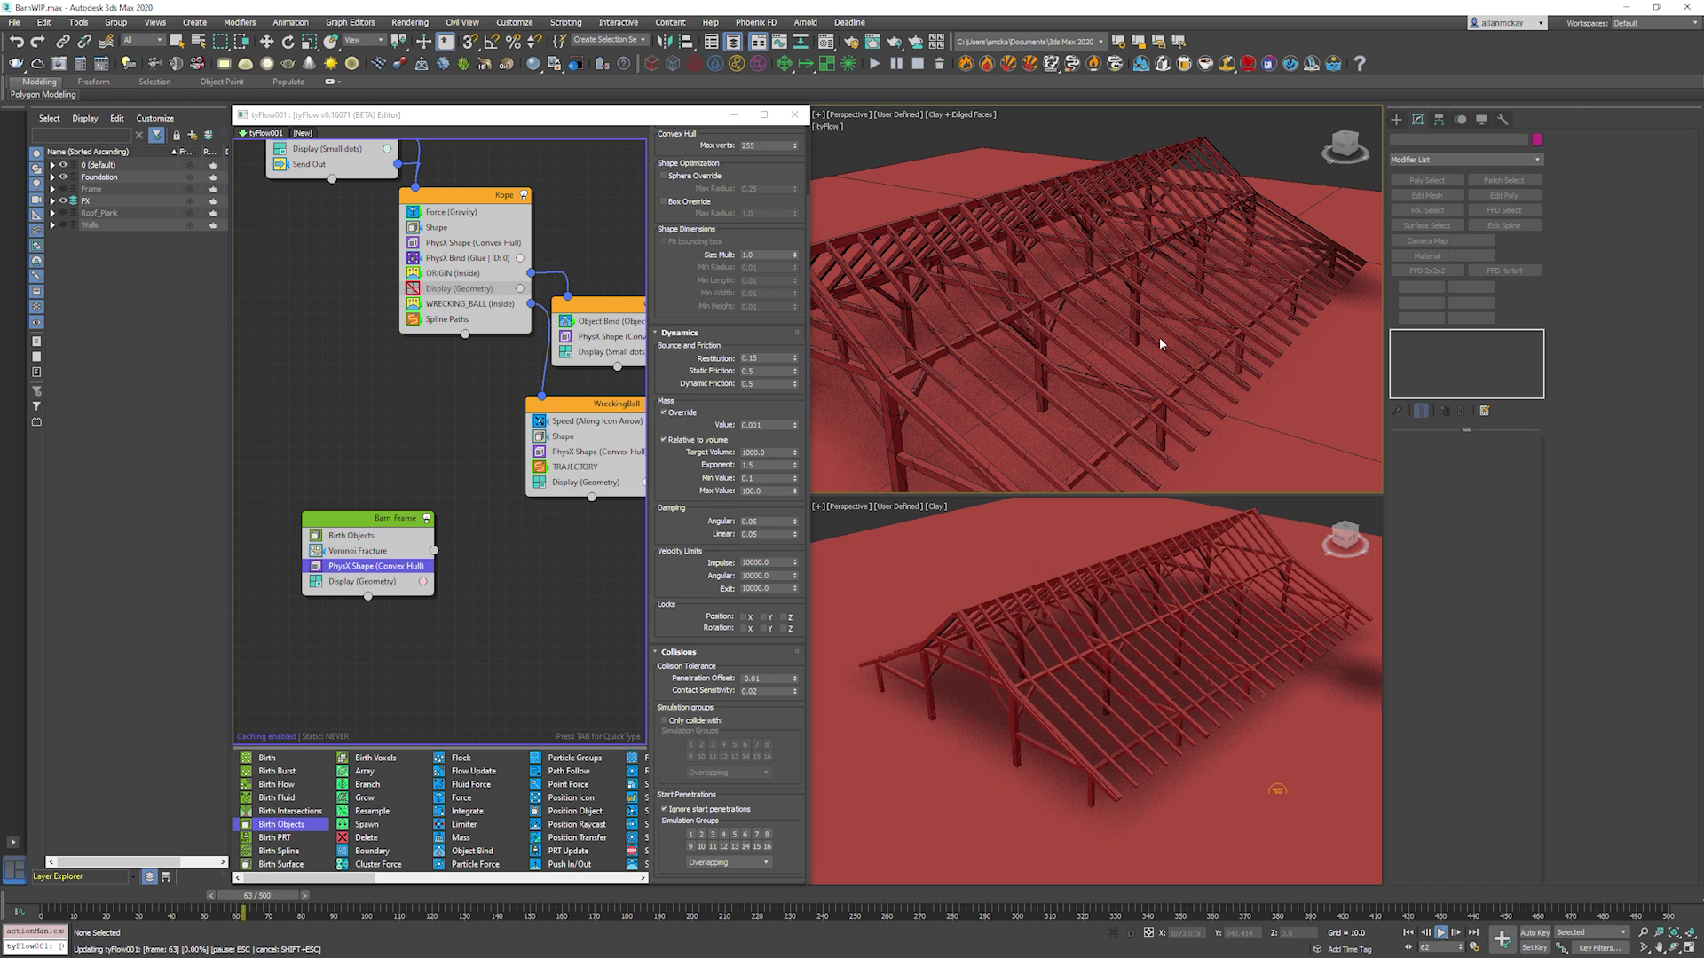
scroll(1168, 344, down, 6)
scroll(1170, 344, up, 7)
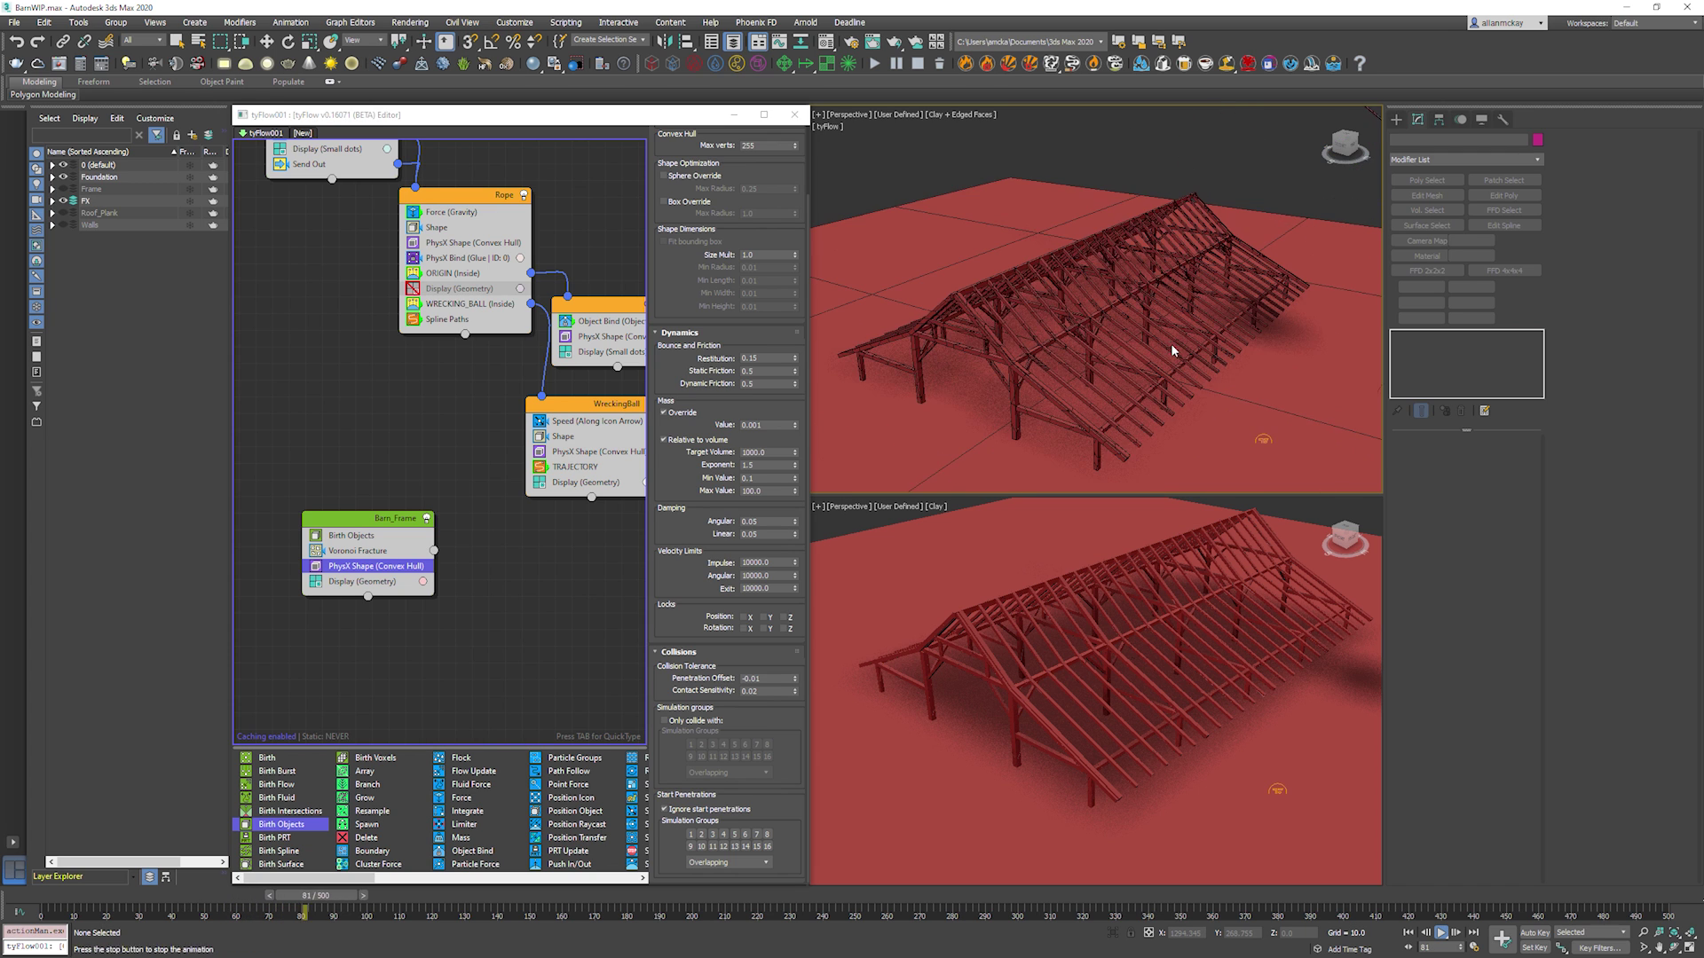
scroll(1191, 328, up, 3)
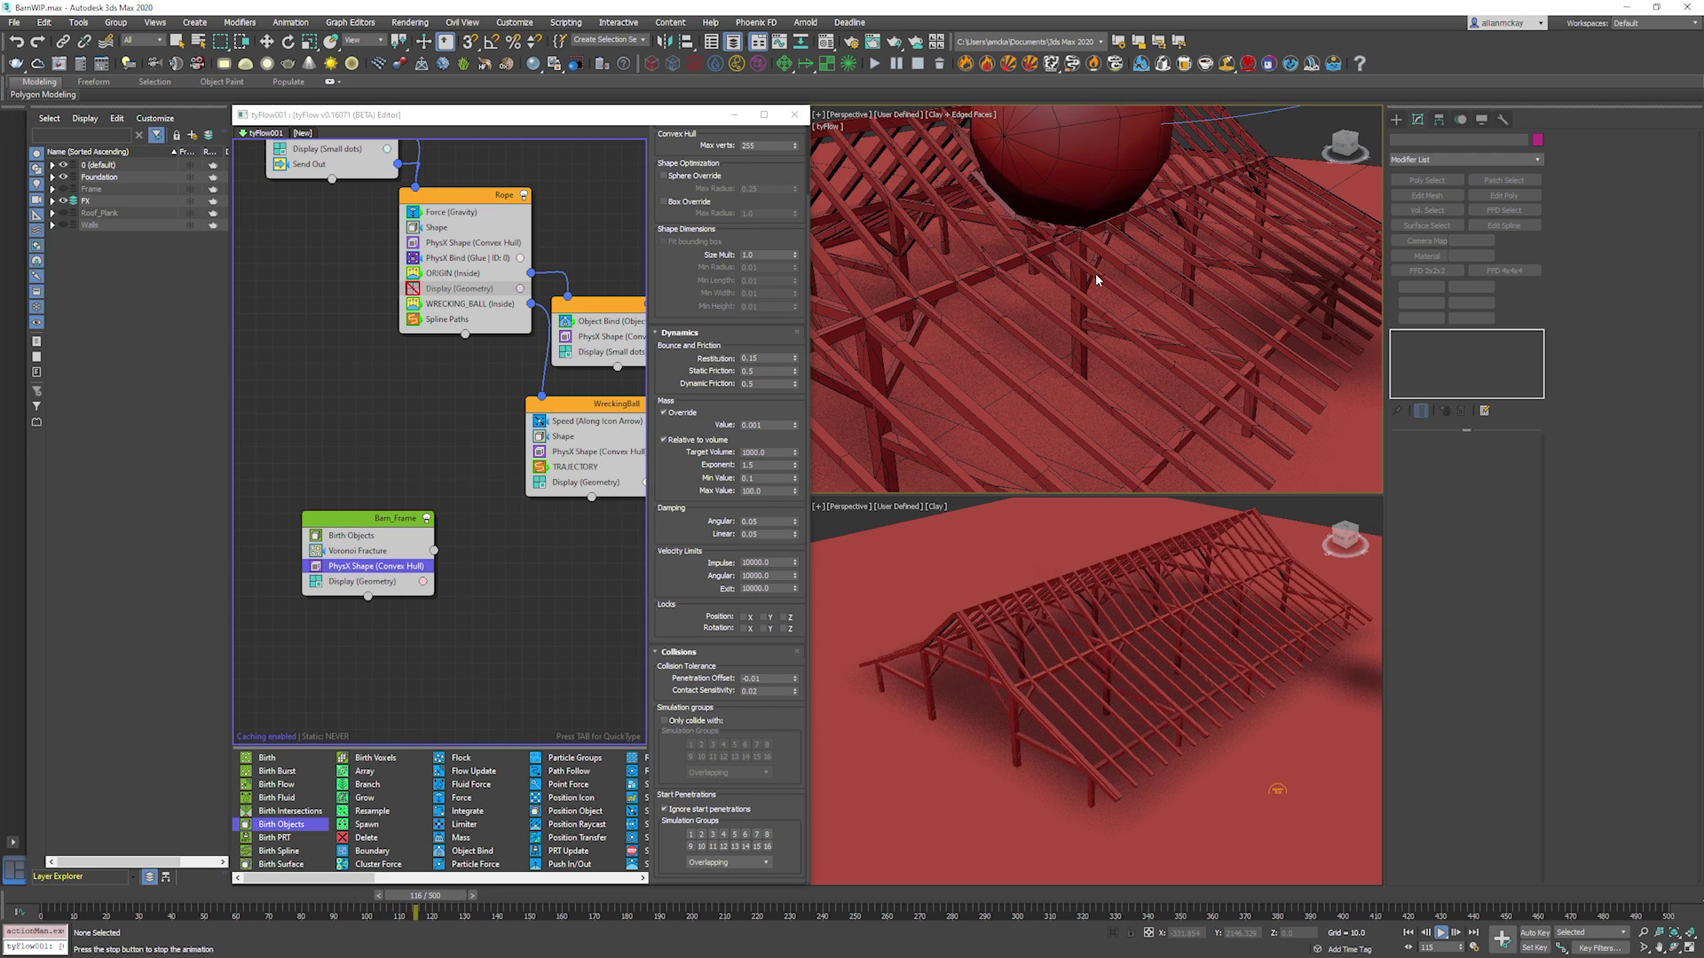
Stop the playback and step back frame by frame through the wrecking ball's impact on the roof.
key(Escape)
key(slash)
key(slash)
middle_drag(1047, 258, 1097, 298)
key(comma)
key(comma)
key(comma)
key(comma)
key(comma)
key(comma)
key(comma)
key(comma)
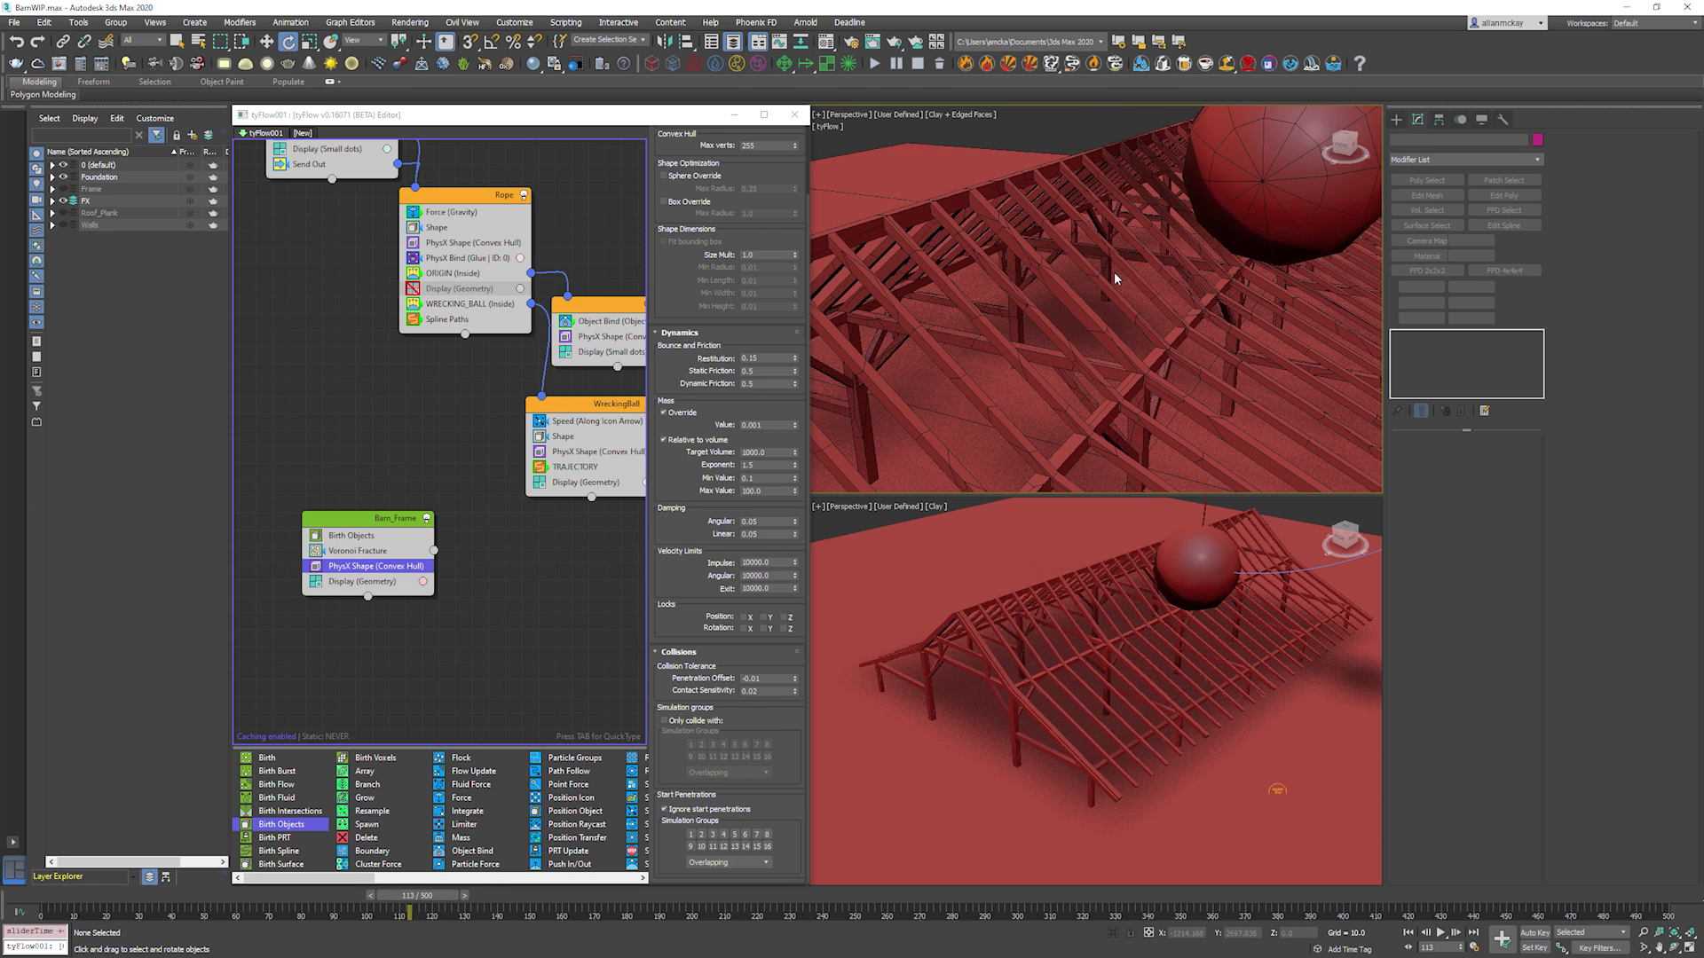
key(comma)
key(comma)
mouse_move(1128, 269)
alt+middle_down()
mouse_move(1157, 274)
mouse_move(1093, 270)
alt+middle_up()
Return to the first frame and add a Property Test operator at the end of the Barn_Frame event.
key(Home)
click(508, 583)
click(377, 519)
key(Tab)
text(prop)
key(Return)
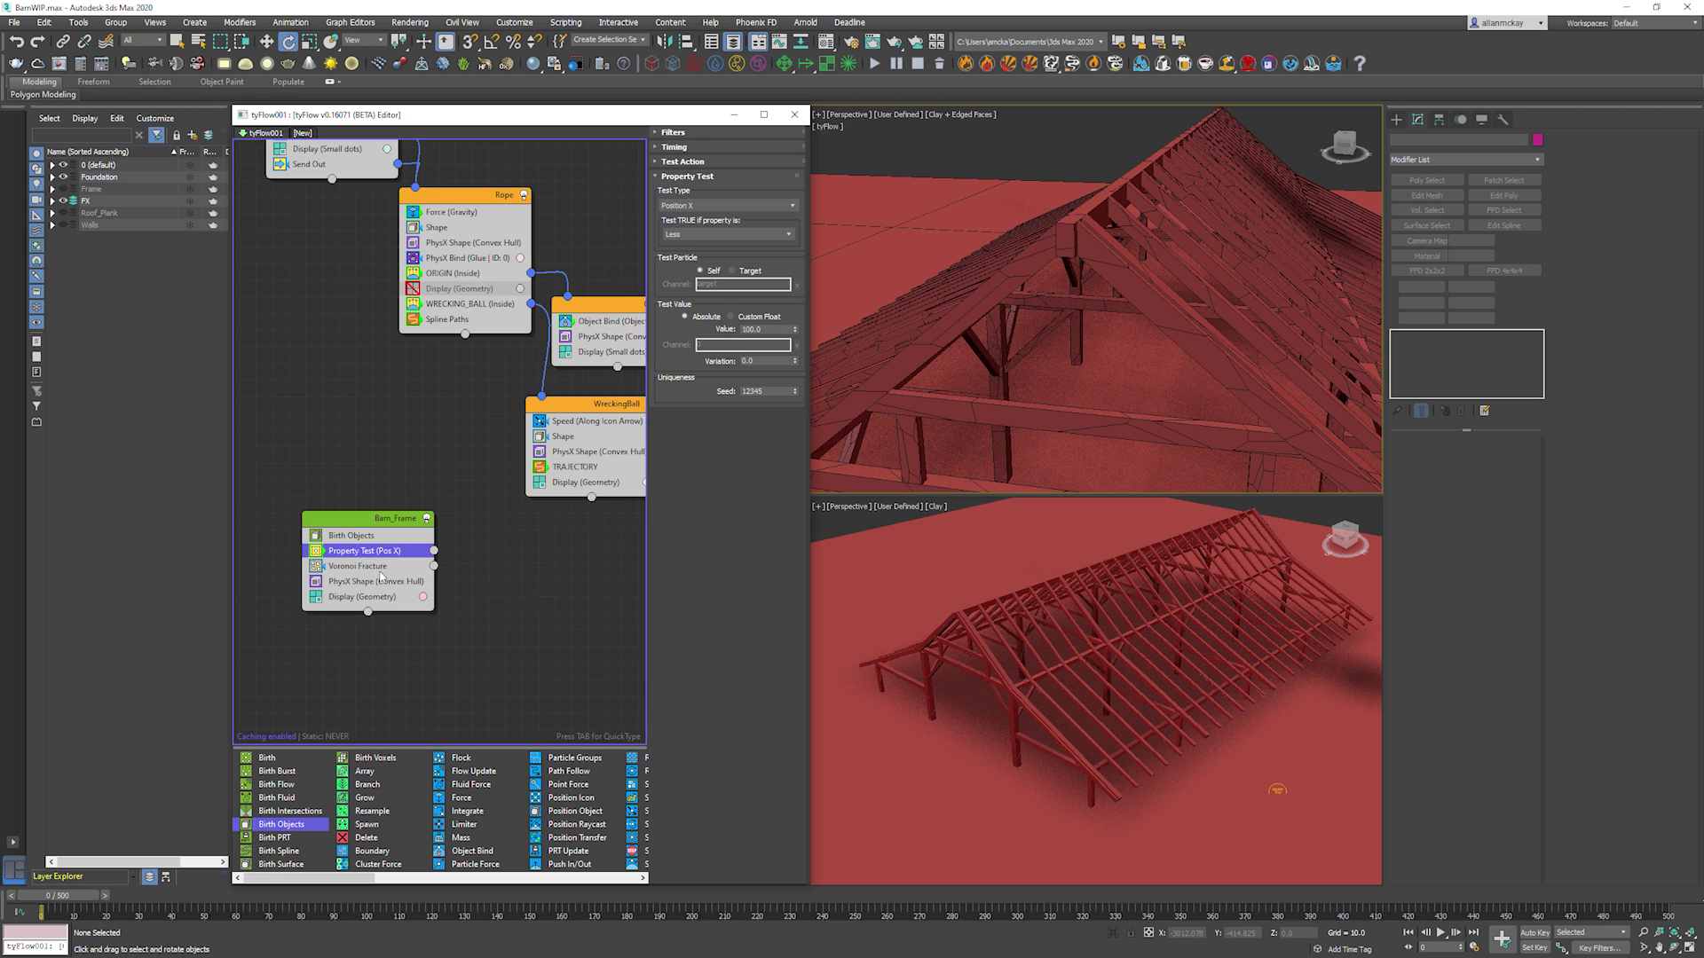
drag(382, 552, 388, 609)
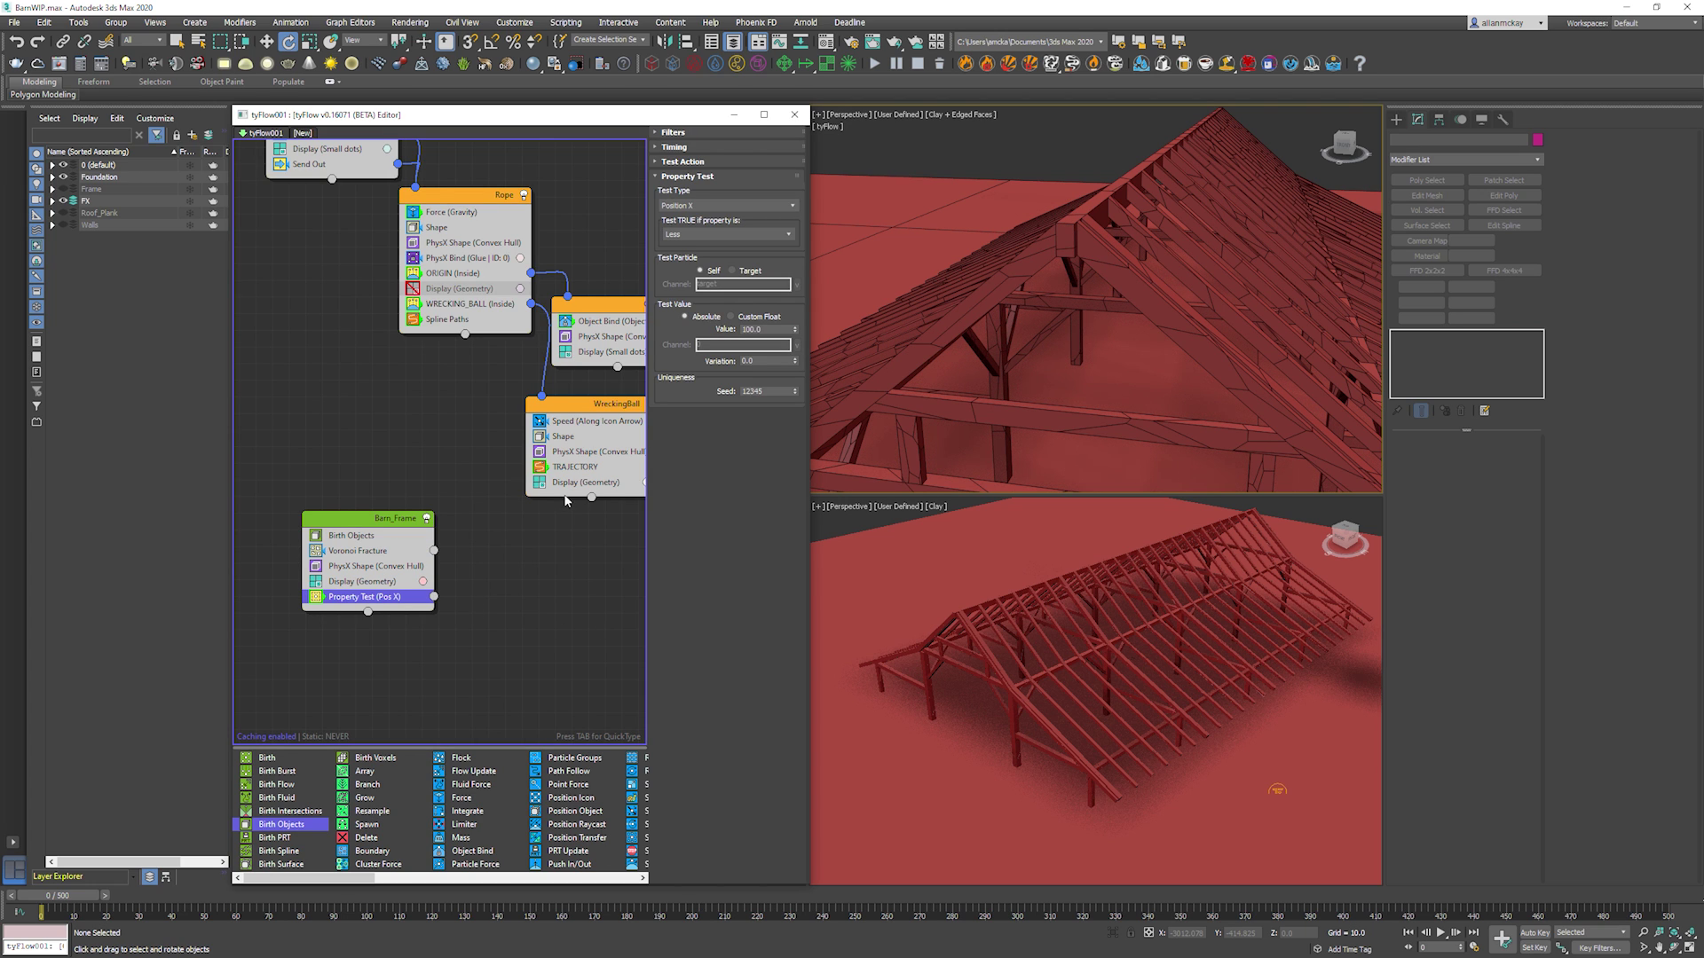
Set the Property Test's test type to Neighbors.
click(701, 208)
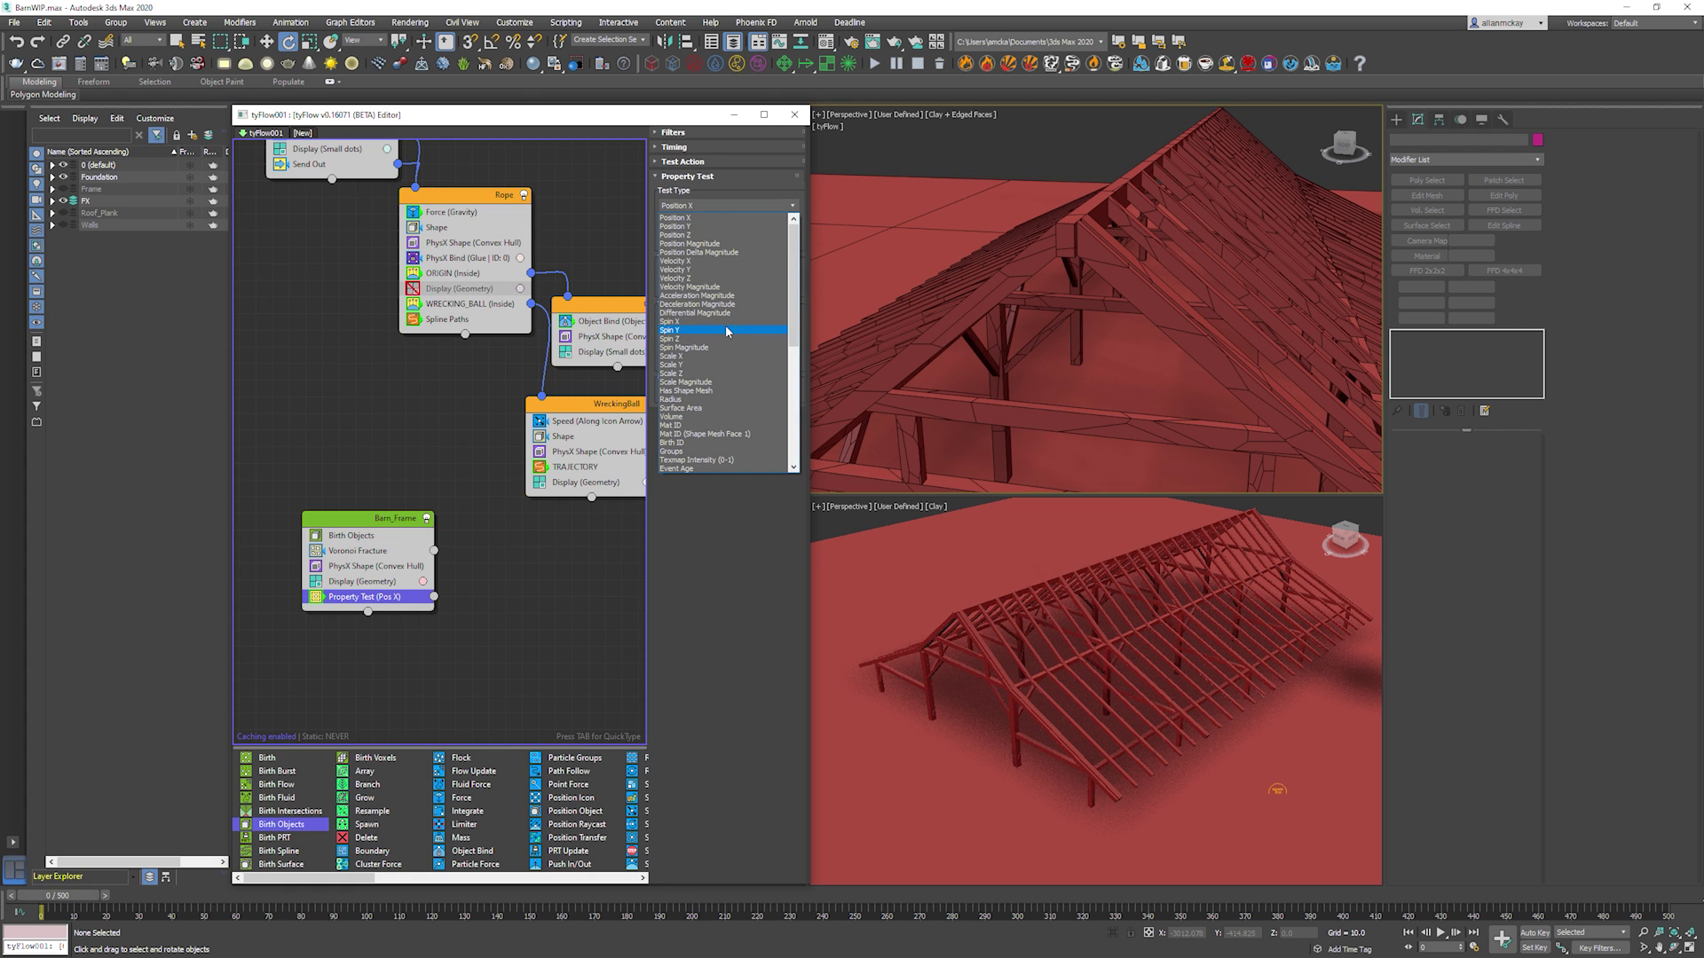
scroll(711, 355, down, 4)
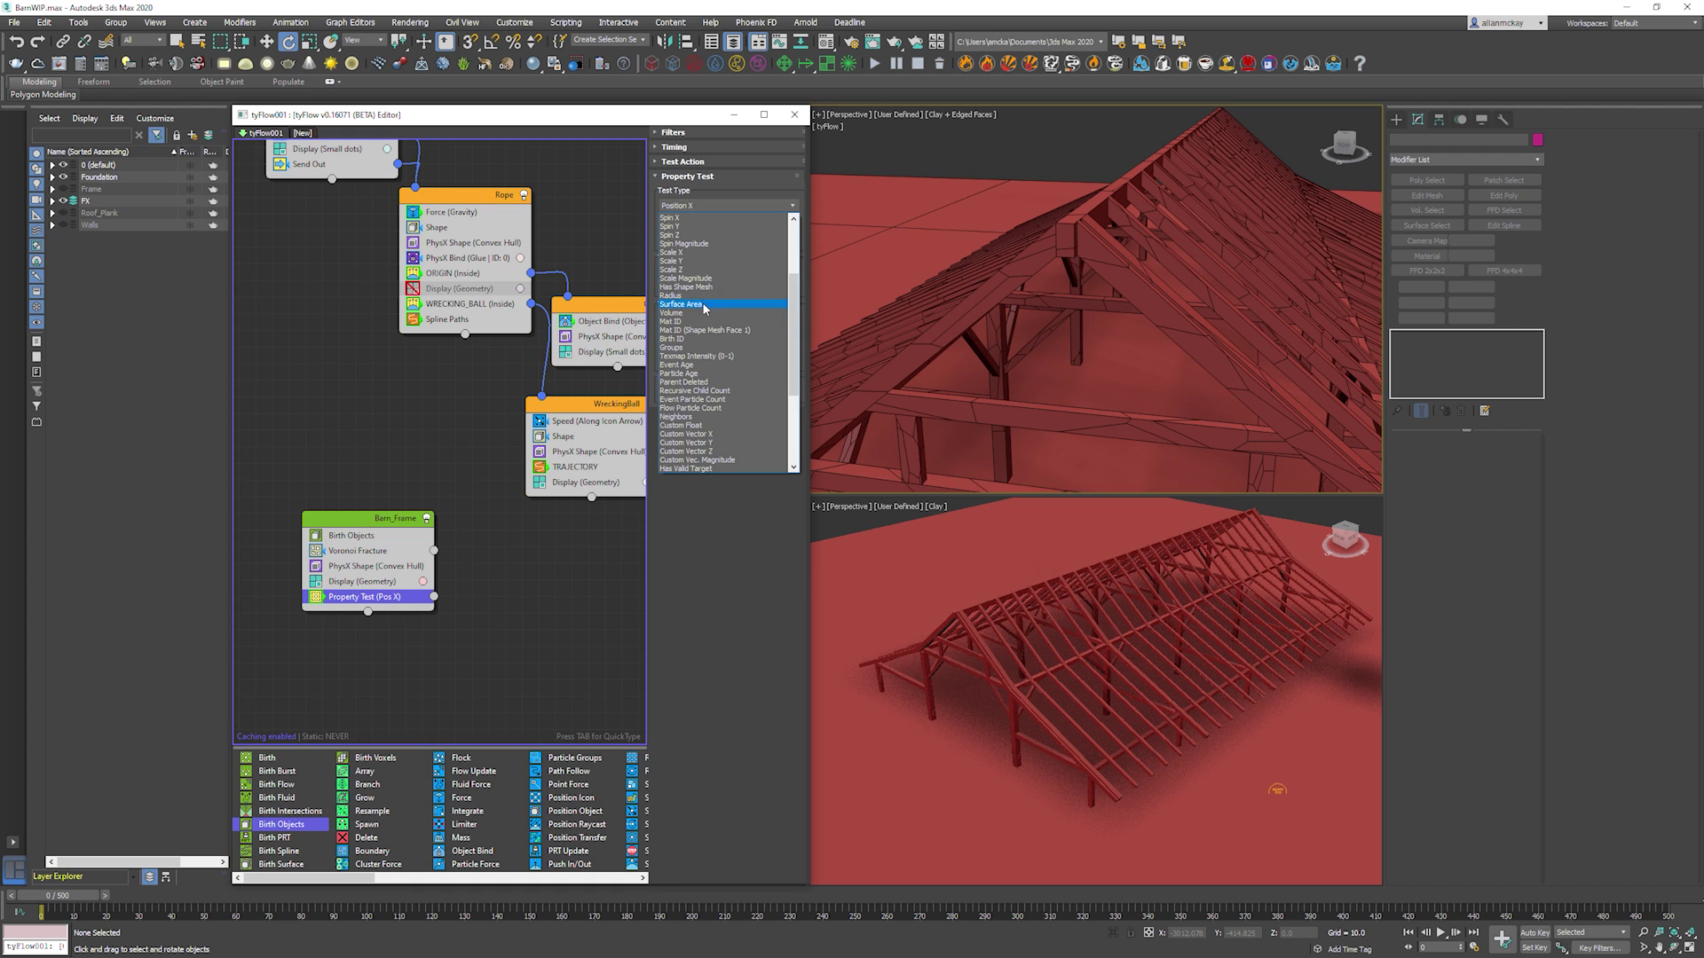
scroll(706, 320, down, 5)
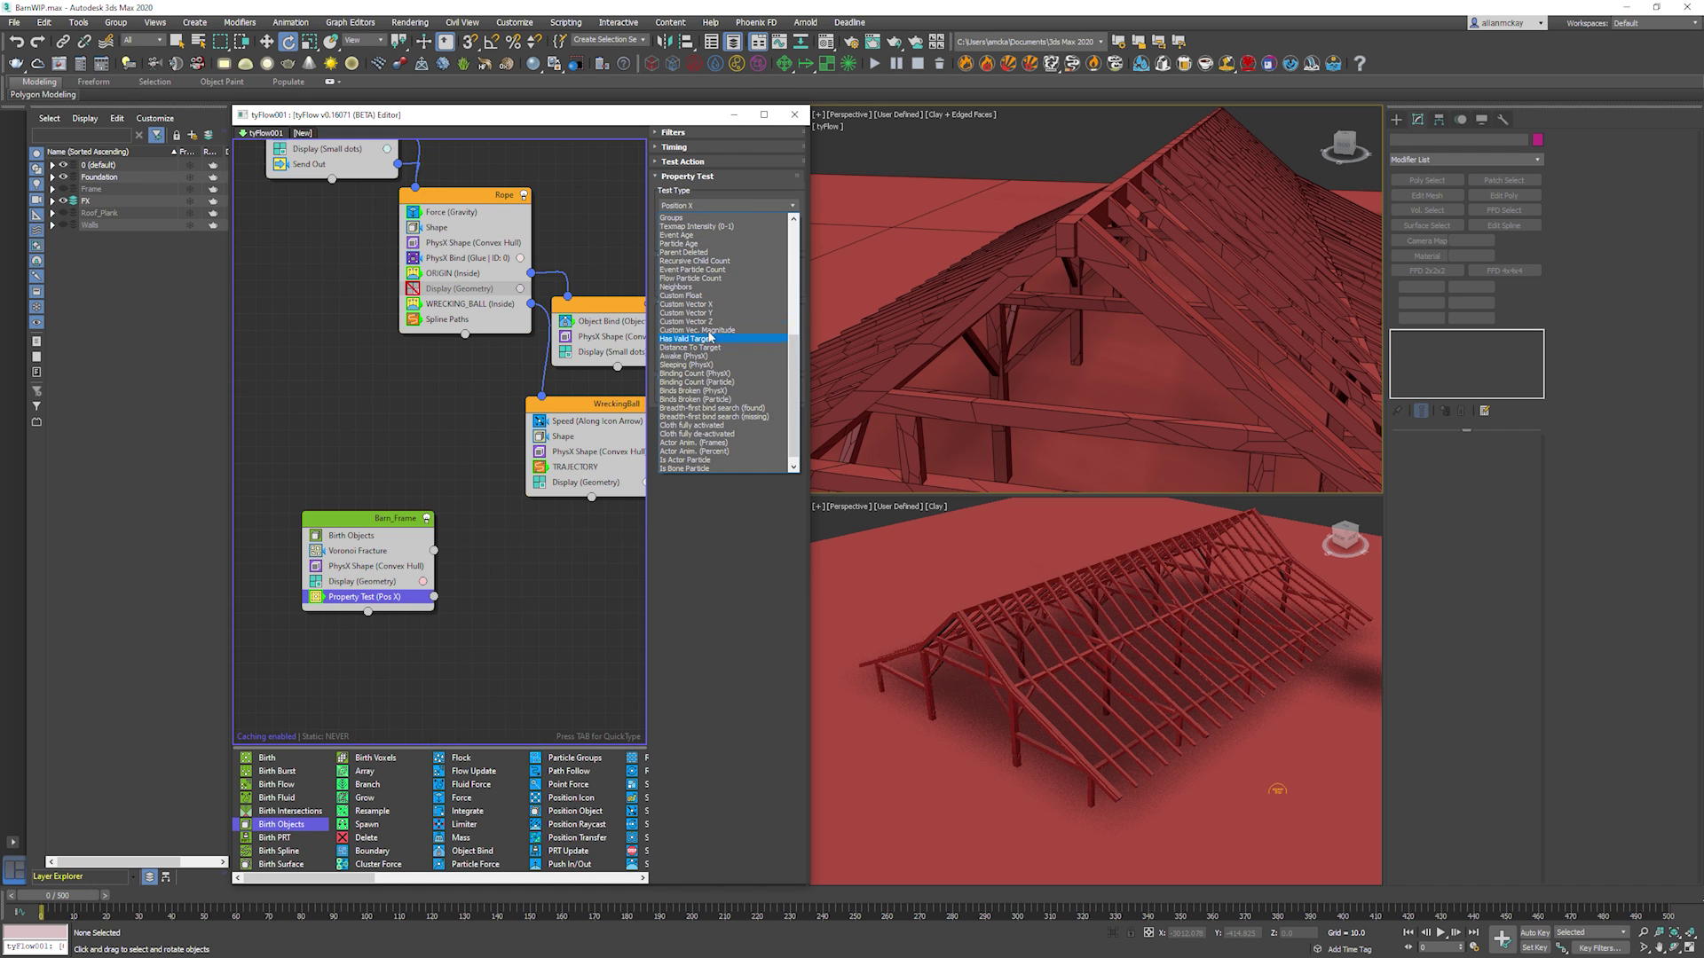
click(714, 287)
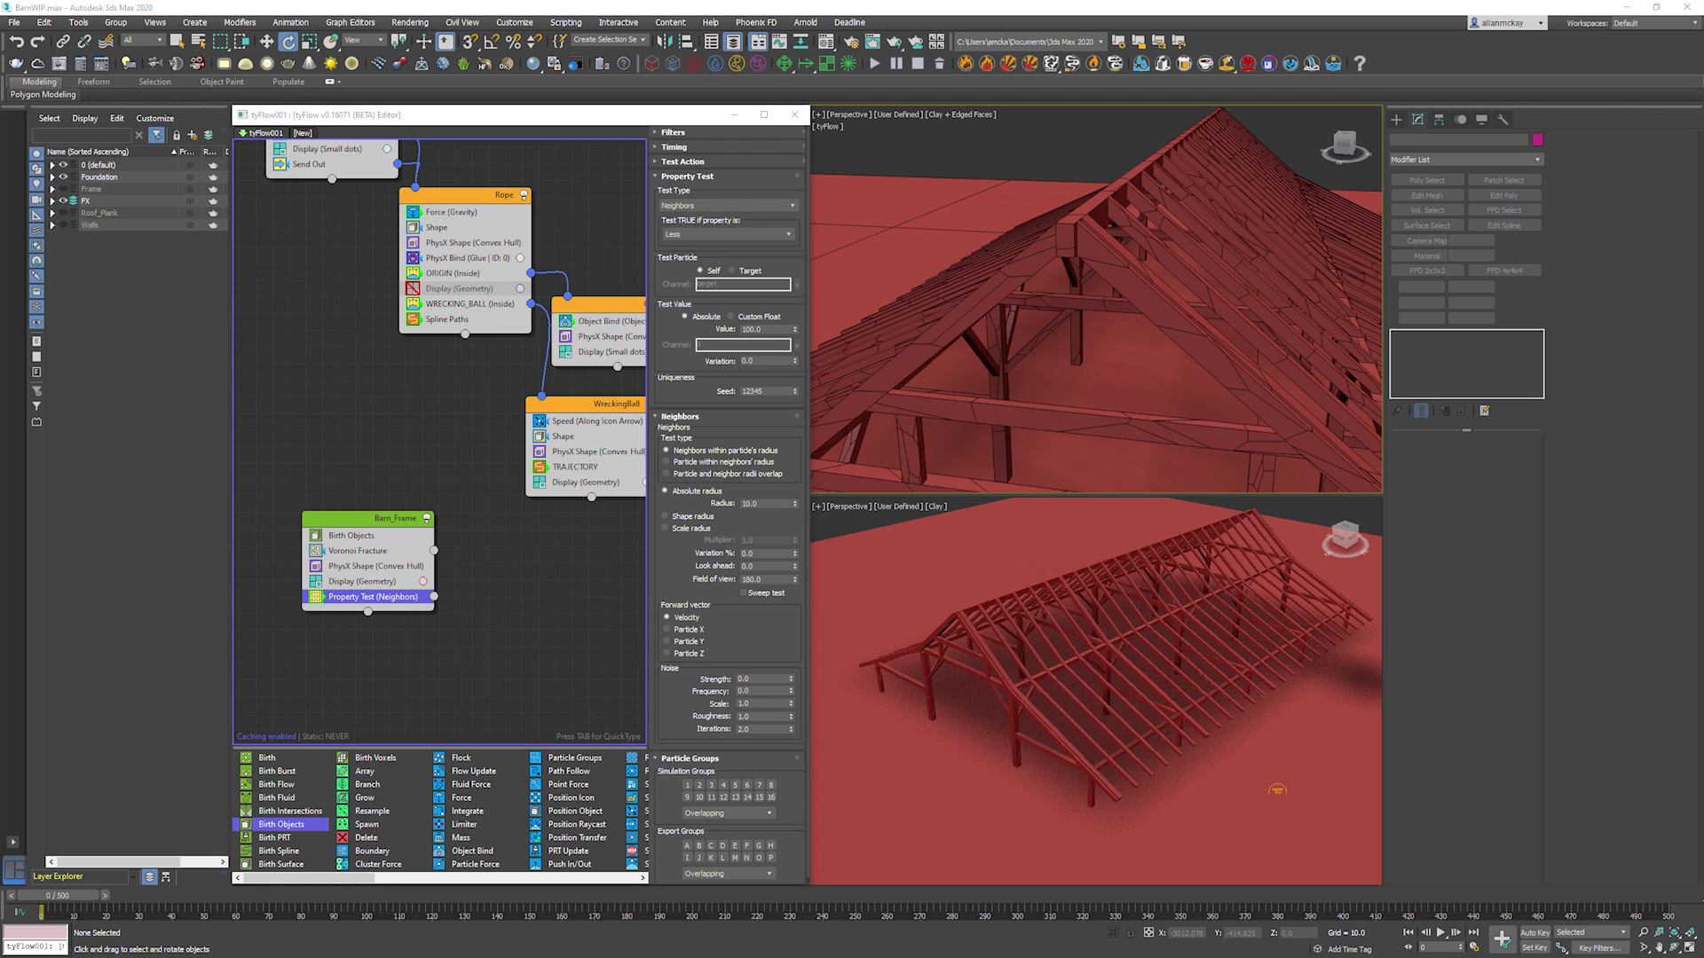
Add a Particle Groups operator above Display in the WreckingBall event, changing export groups instead of simulation groups.
scroll(1162, 344, down, 4)
middle_drag(1163, 344, 1221, 284)
scroll(1106, 336, down, 4)
click(589, 527)
click(576, 408)
key(Tab)
text(group)
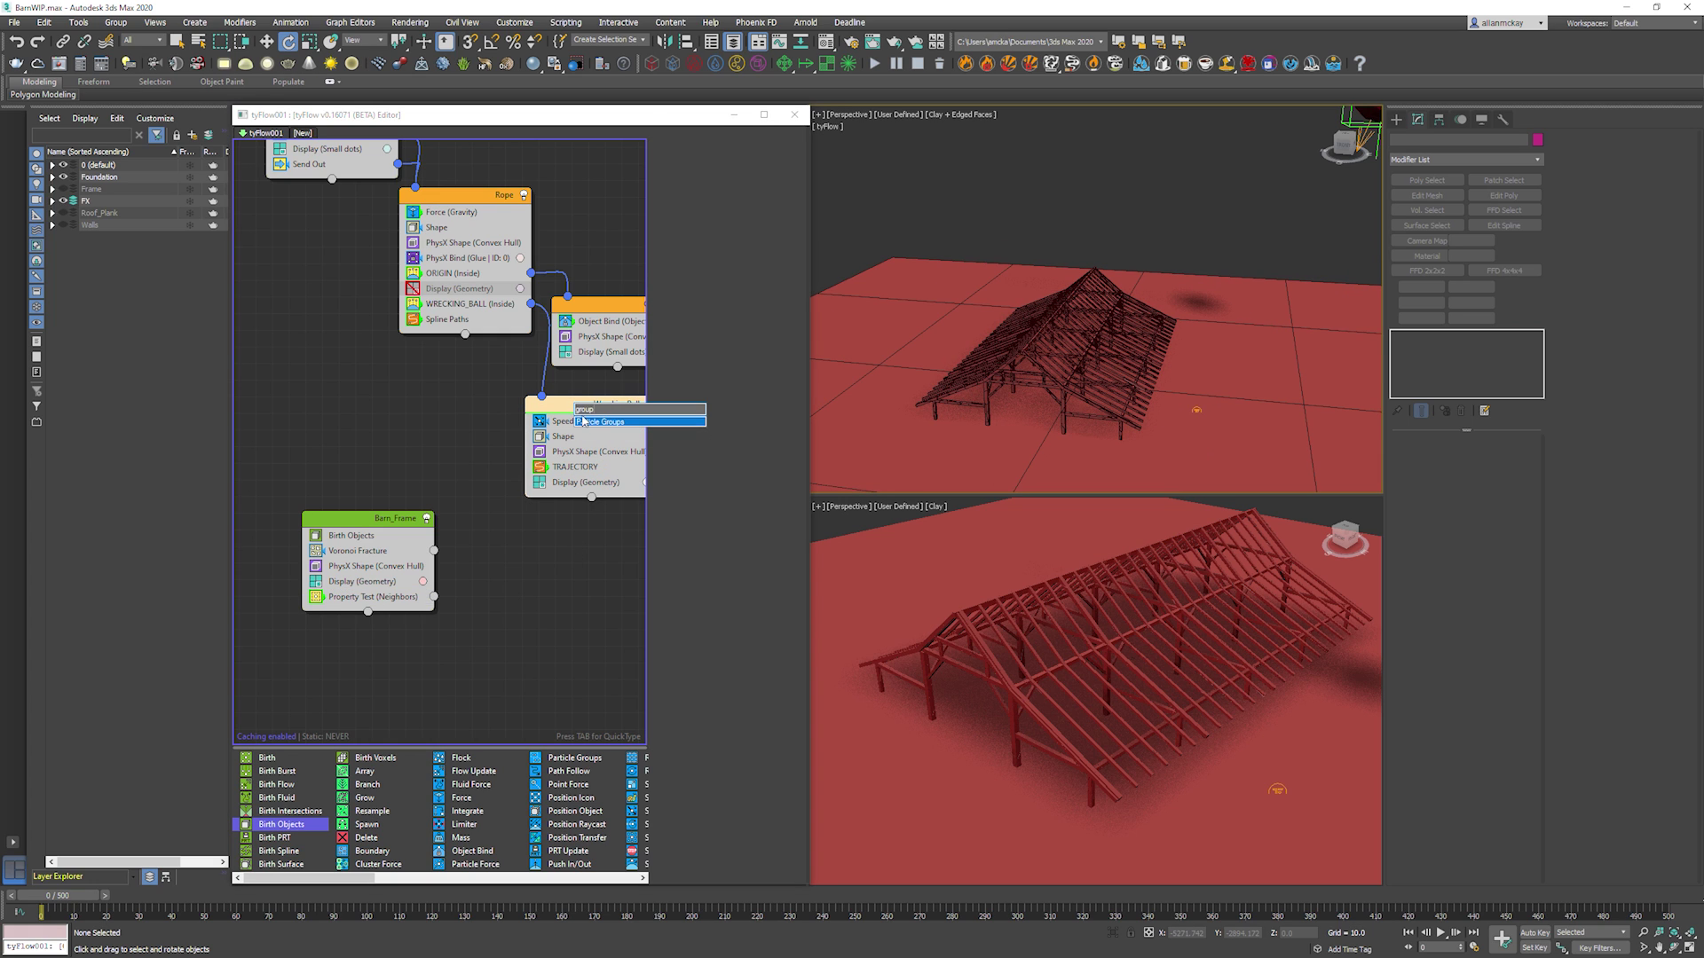
click(600, 423)
drag(597, 422, 584, 497)
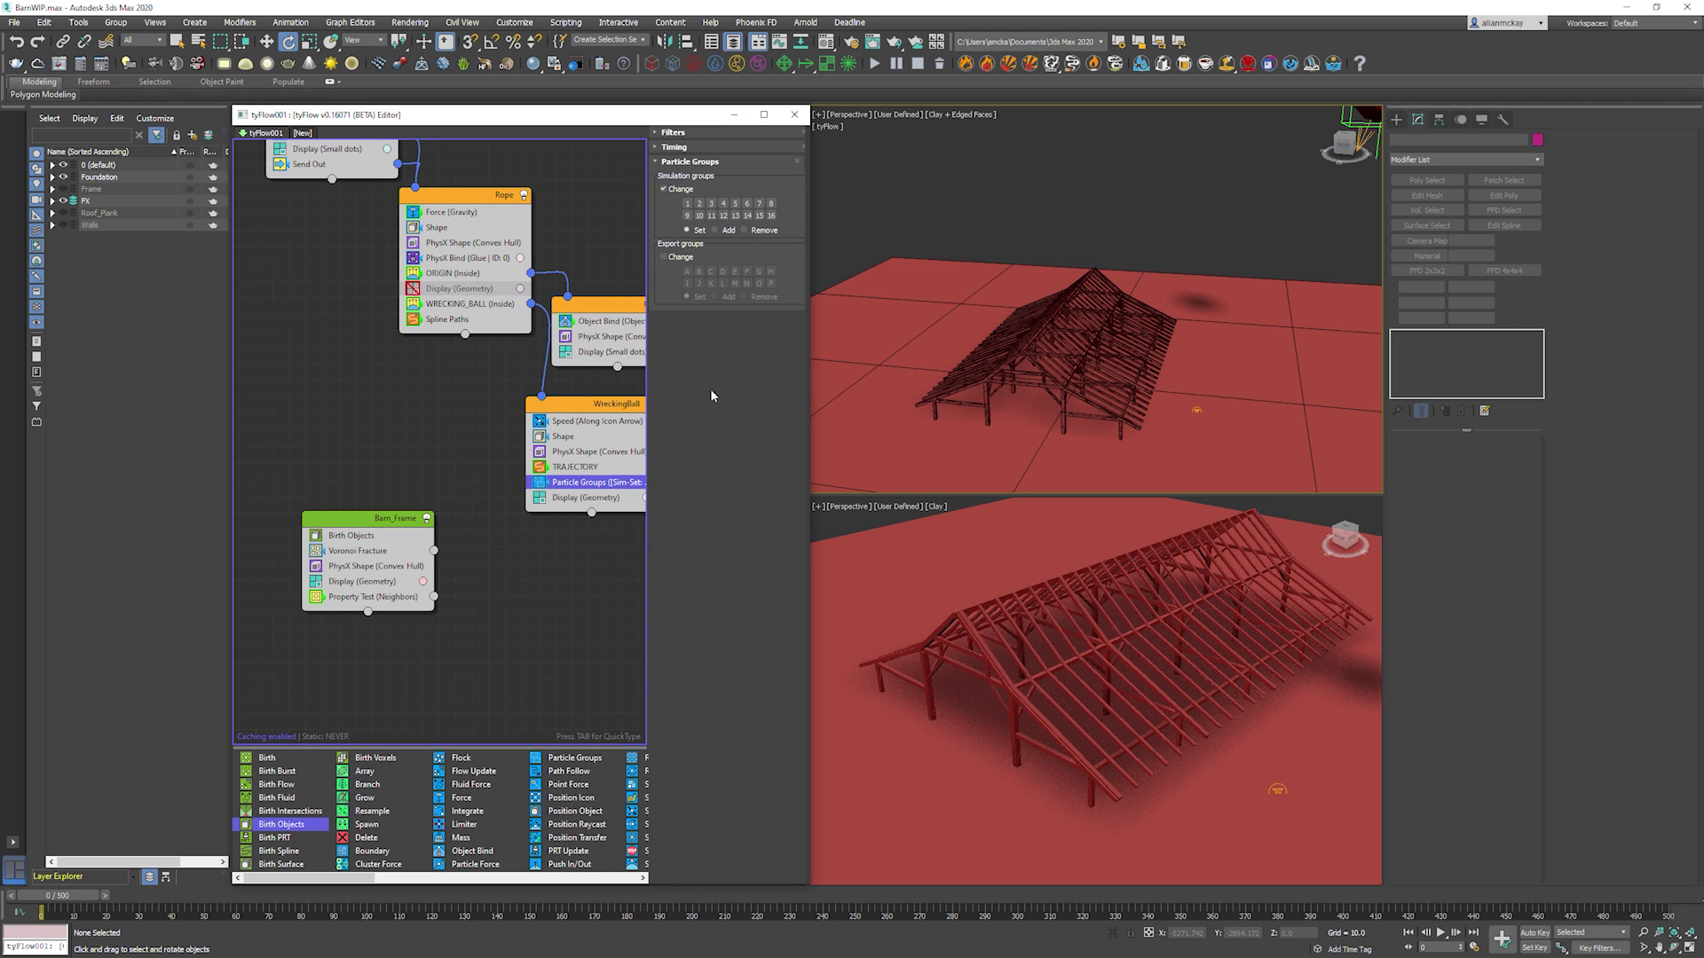
click(664, 189)
click(664, 257)
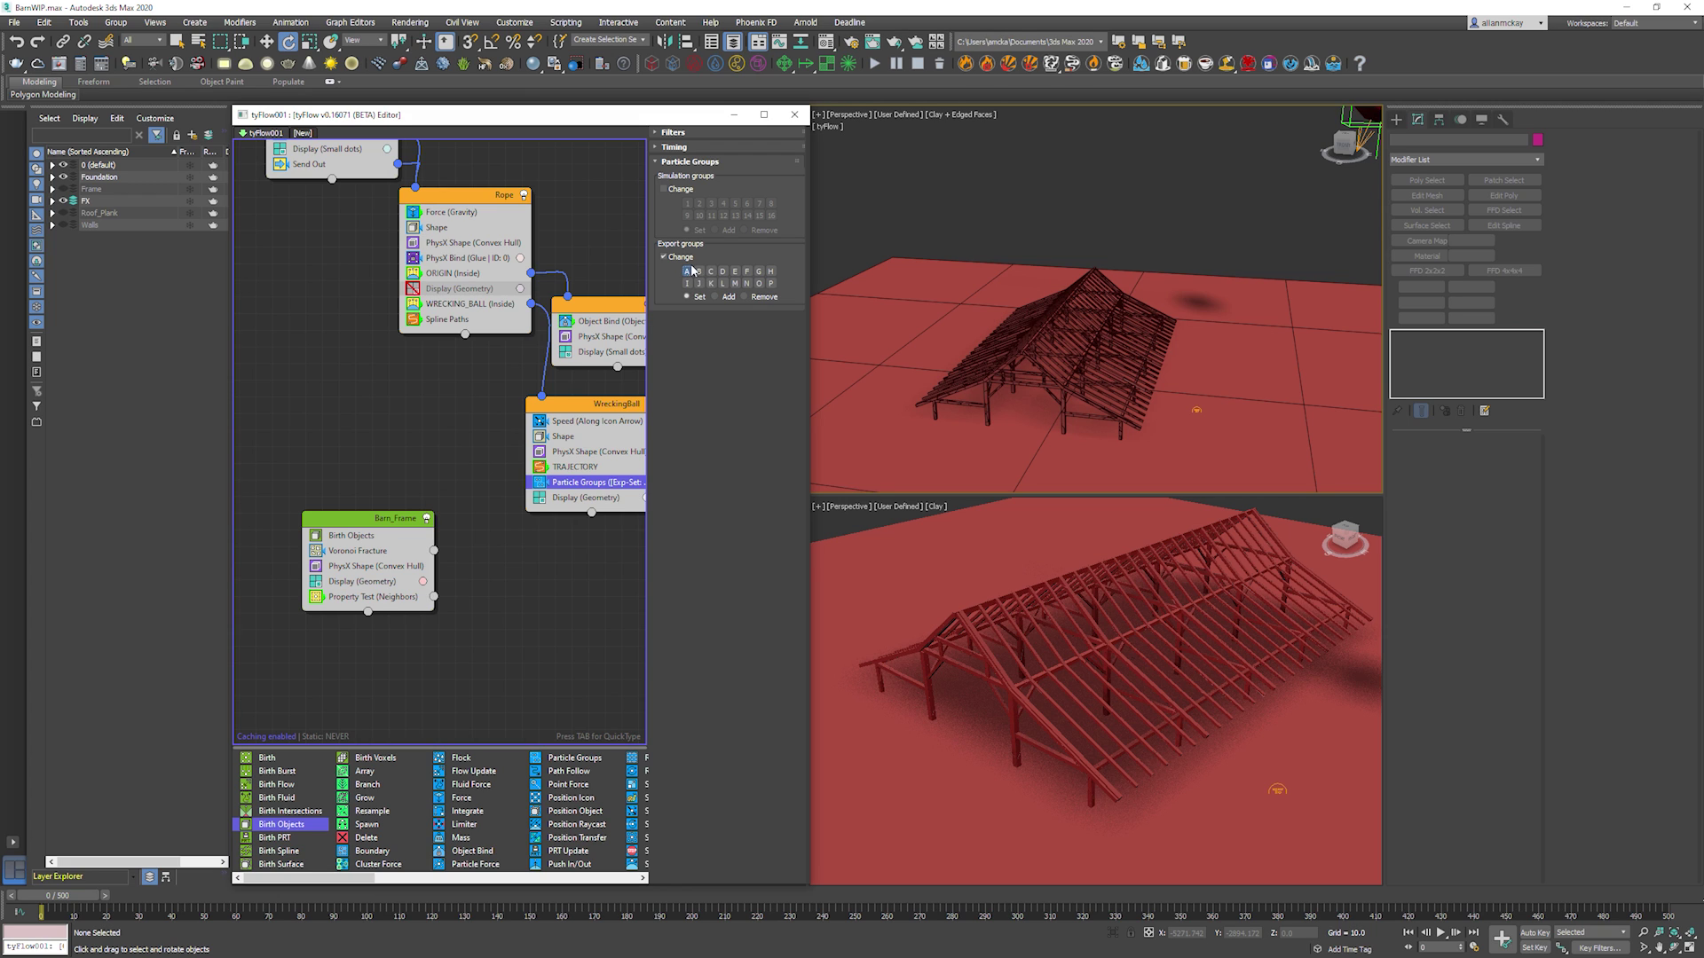
Assign the wrecking ball particles to export group A in the Particle Groups operator.
click(687, 271)
click(686, 272)
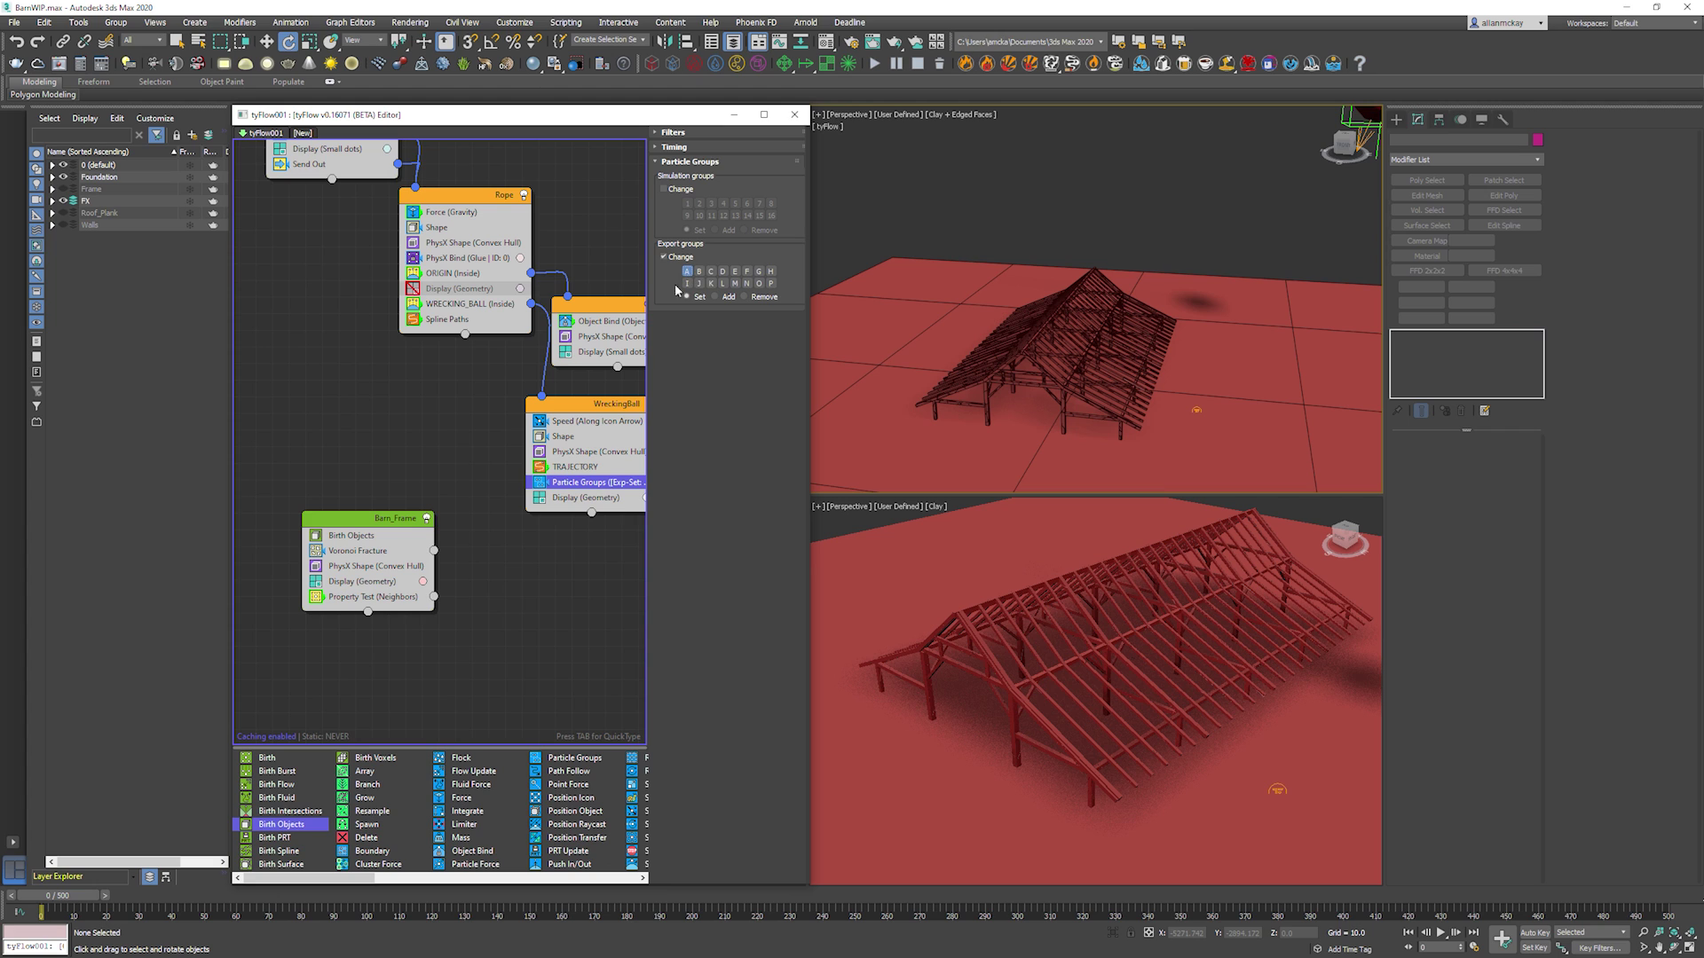
click(377, 598)
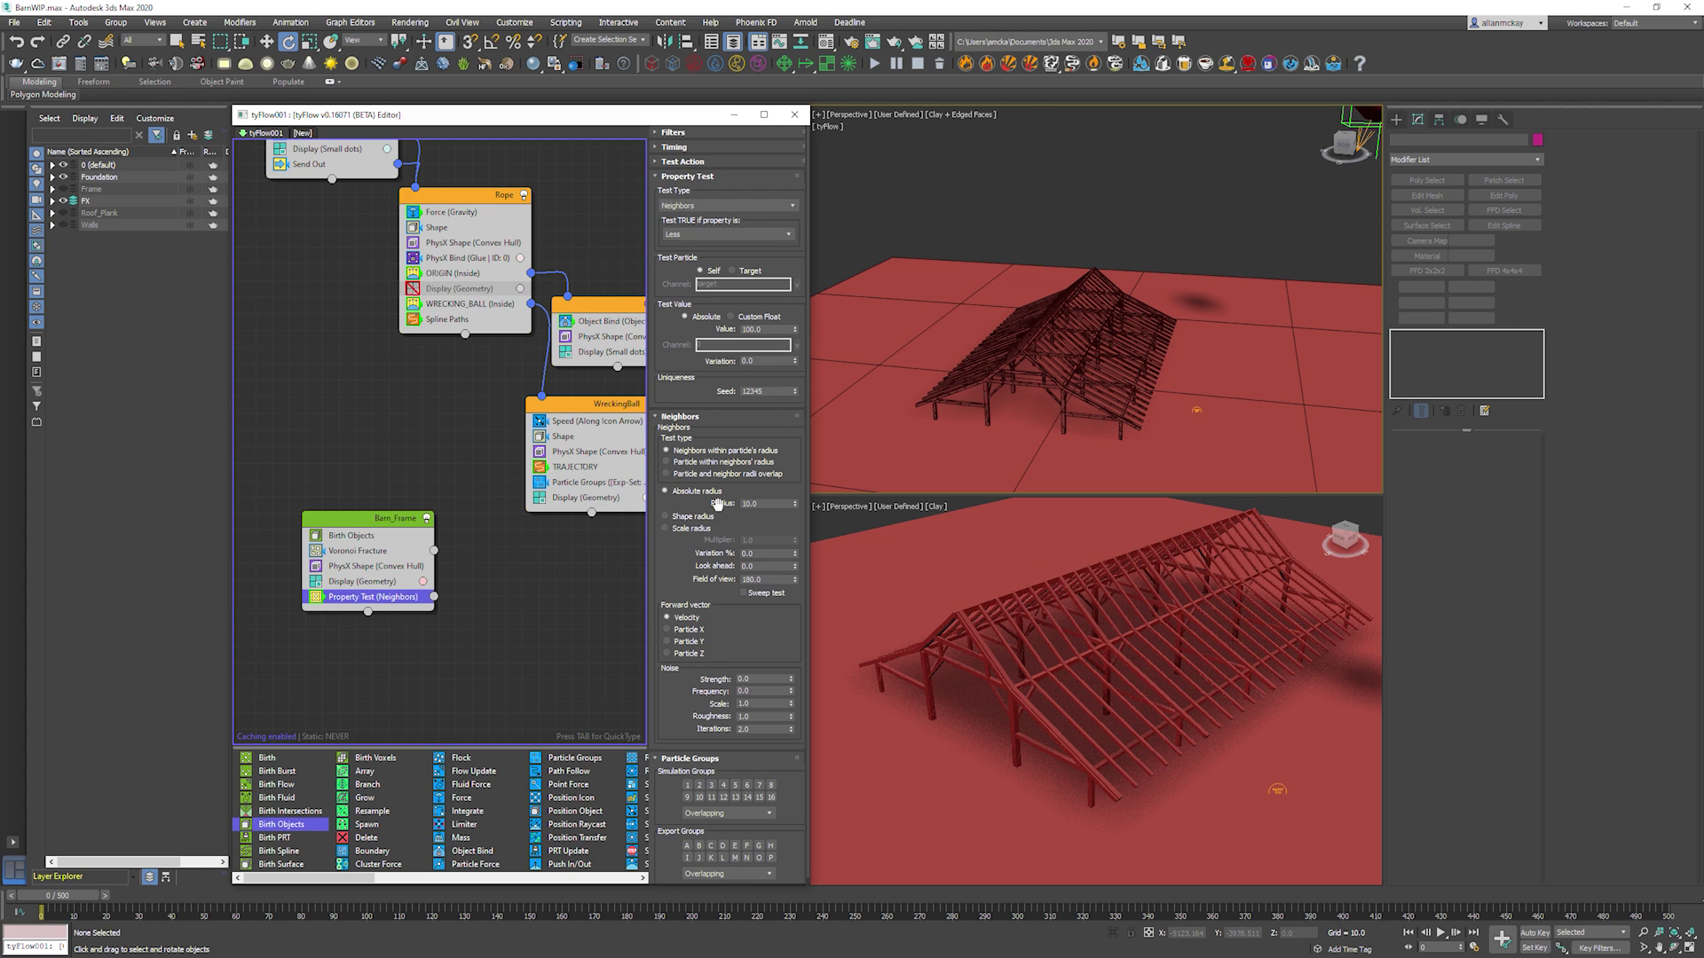
Create a new event with a Display operator and connect the Property Test output of Barn_Frame to it.
click(488, 612)
key(Tab)
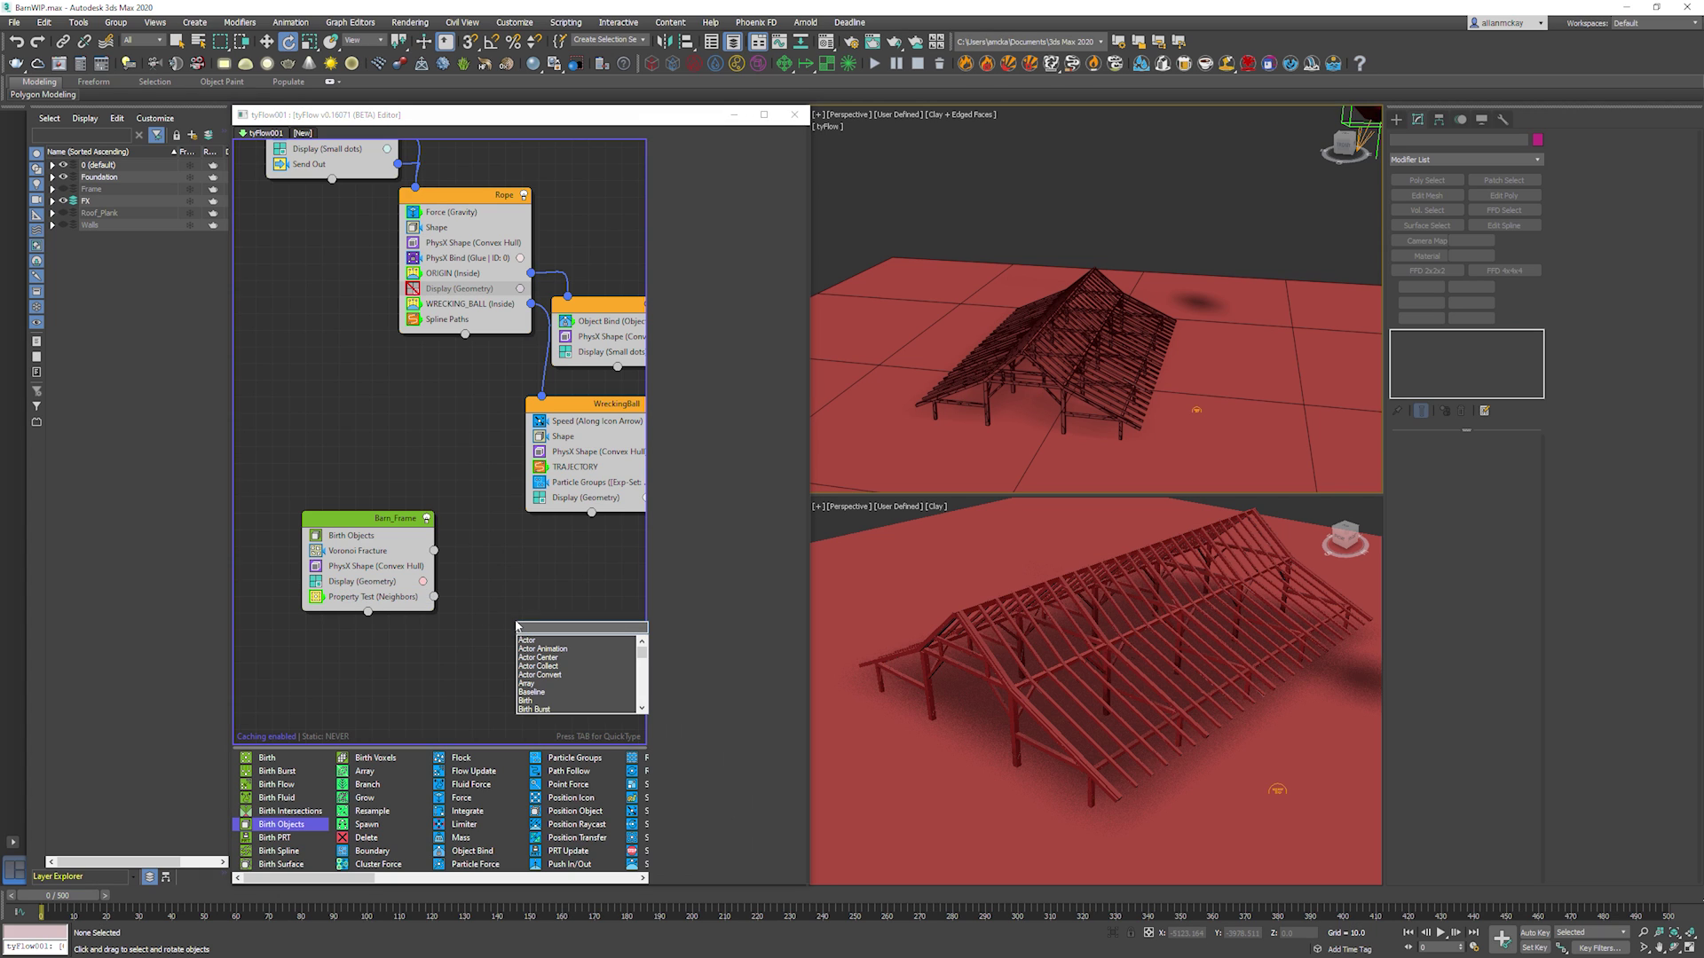
text(displ)
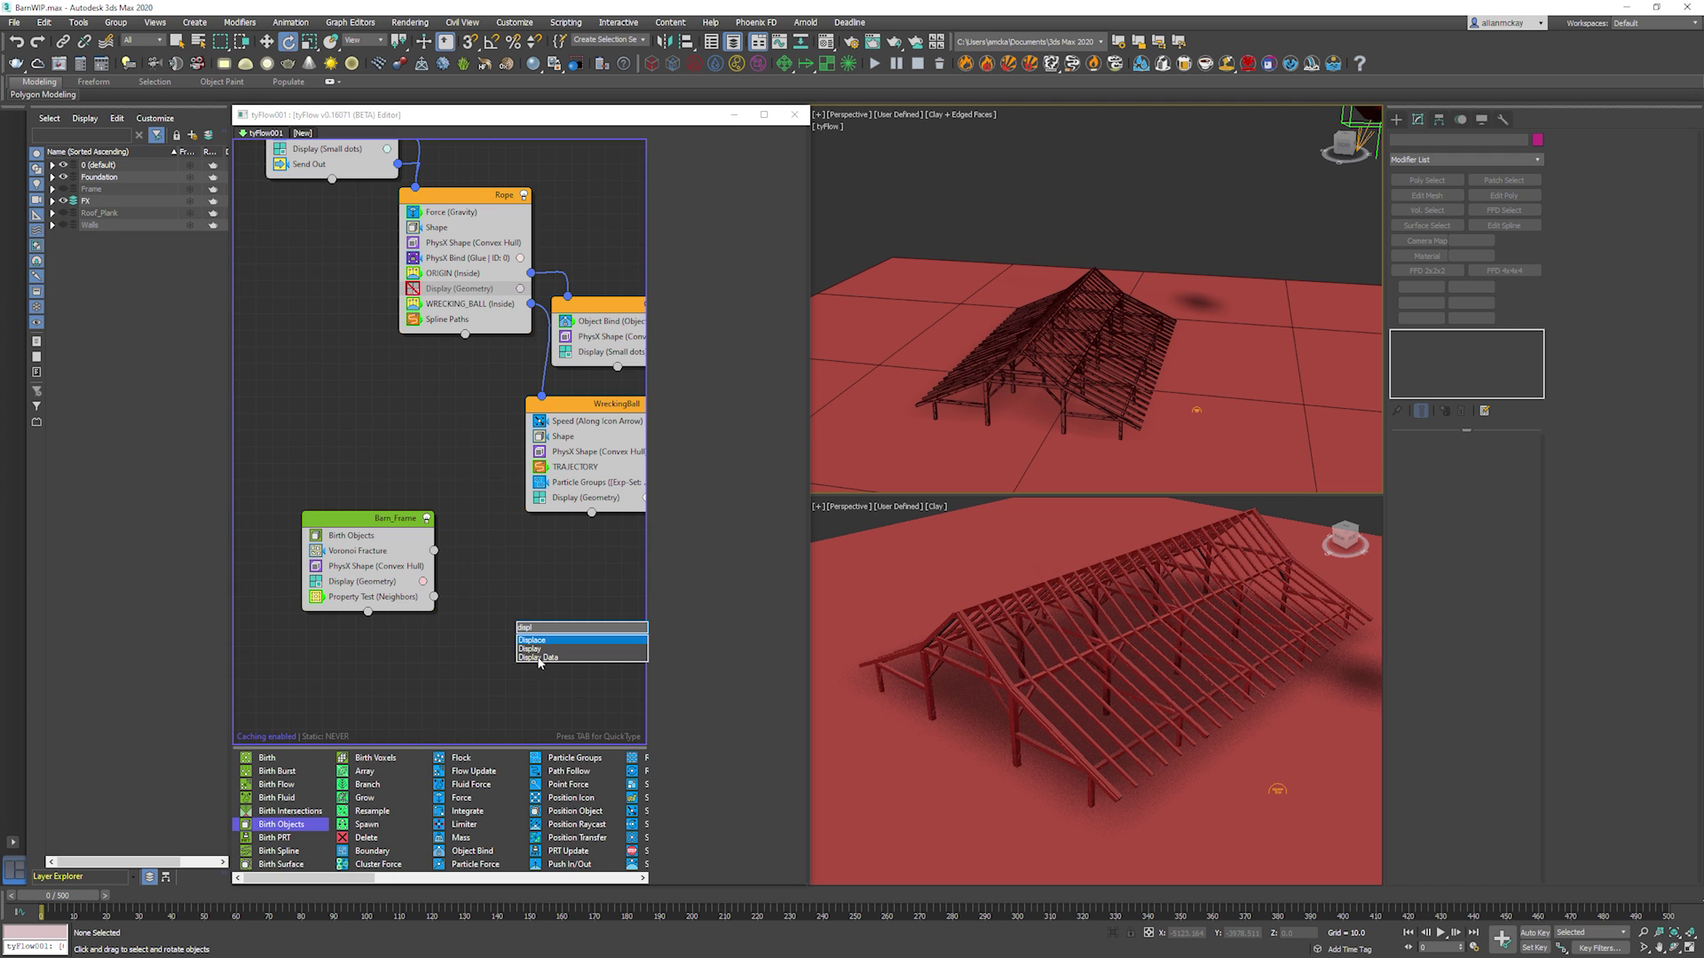
click(539, 654)
drag(439, 601, 516, 613)
Change the new event's display colour to pure red.
click(621, 638)
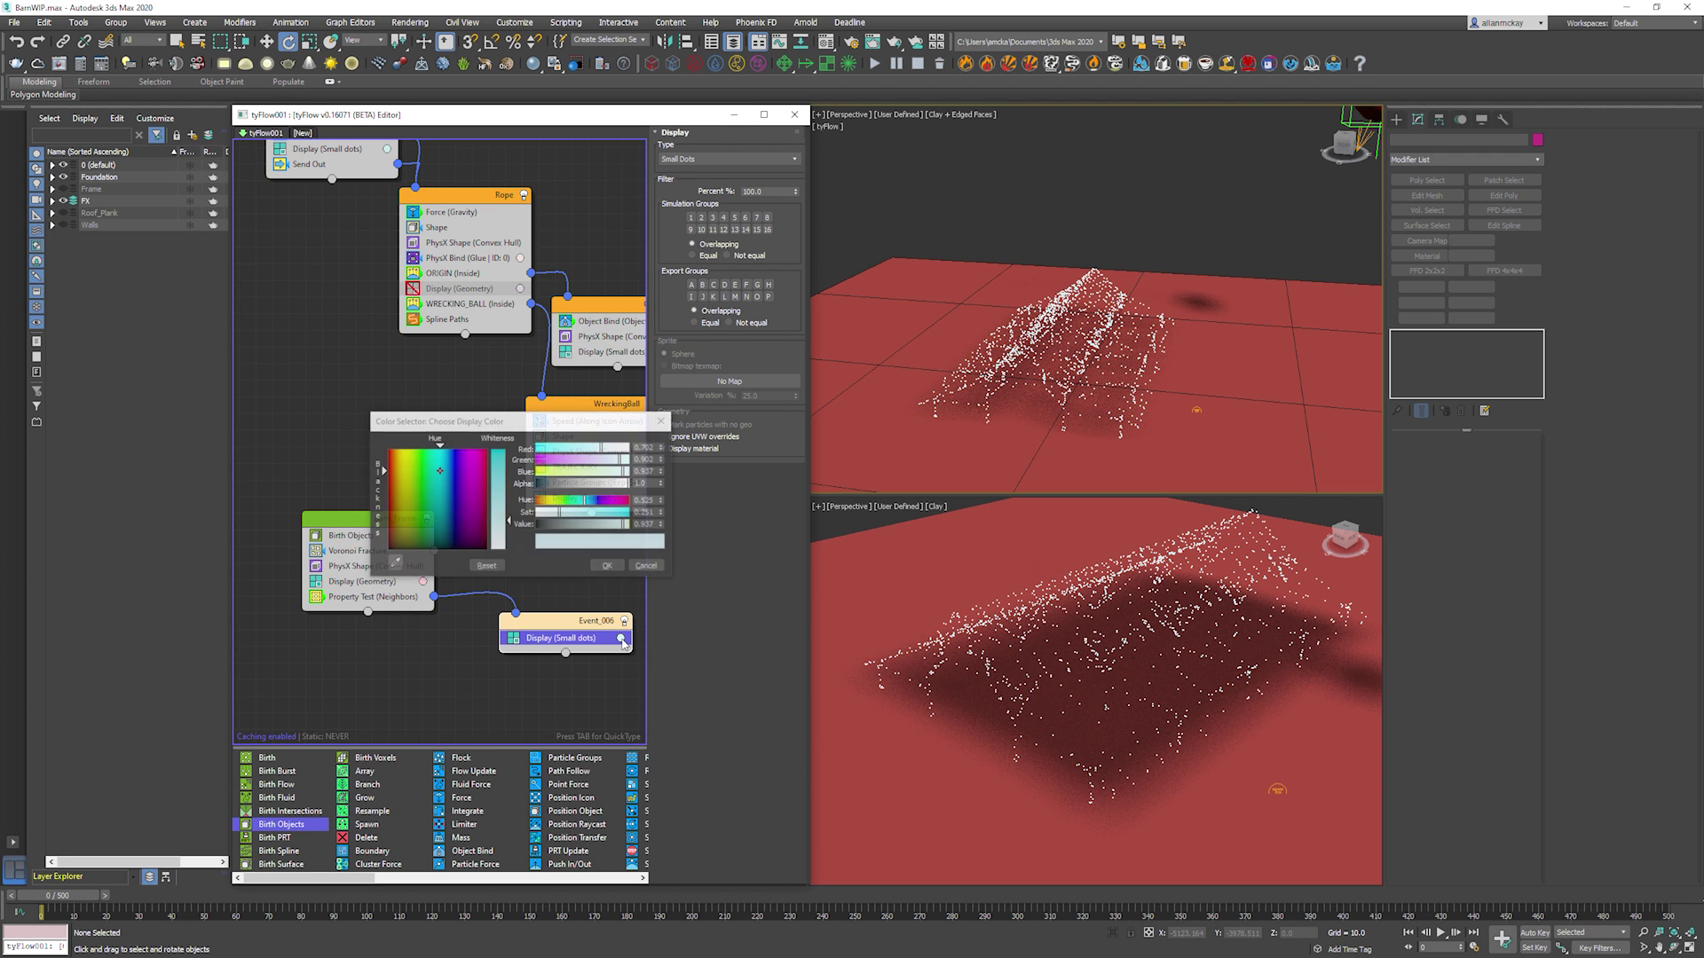
click(388, 450)
click(499, 451)
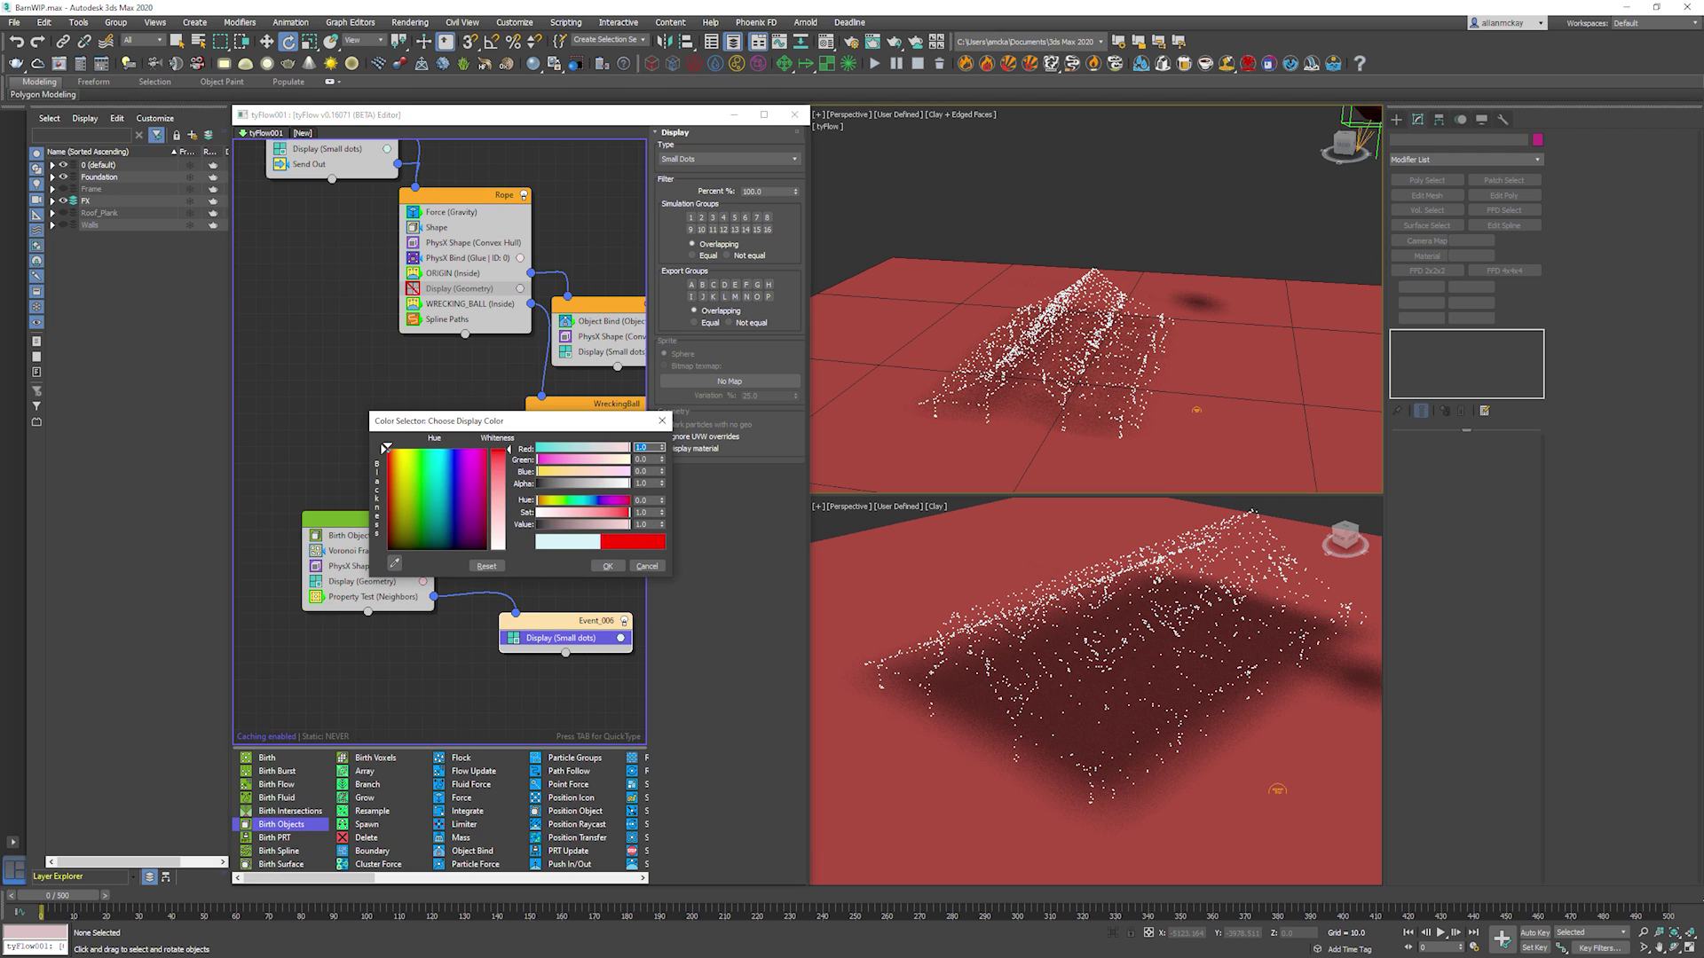
click(605, 567)
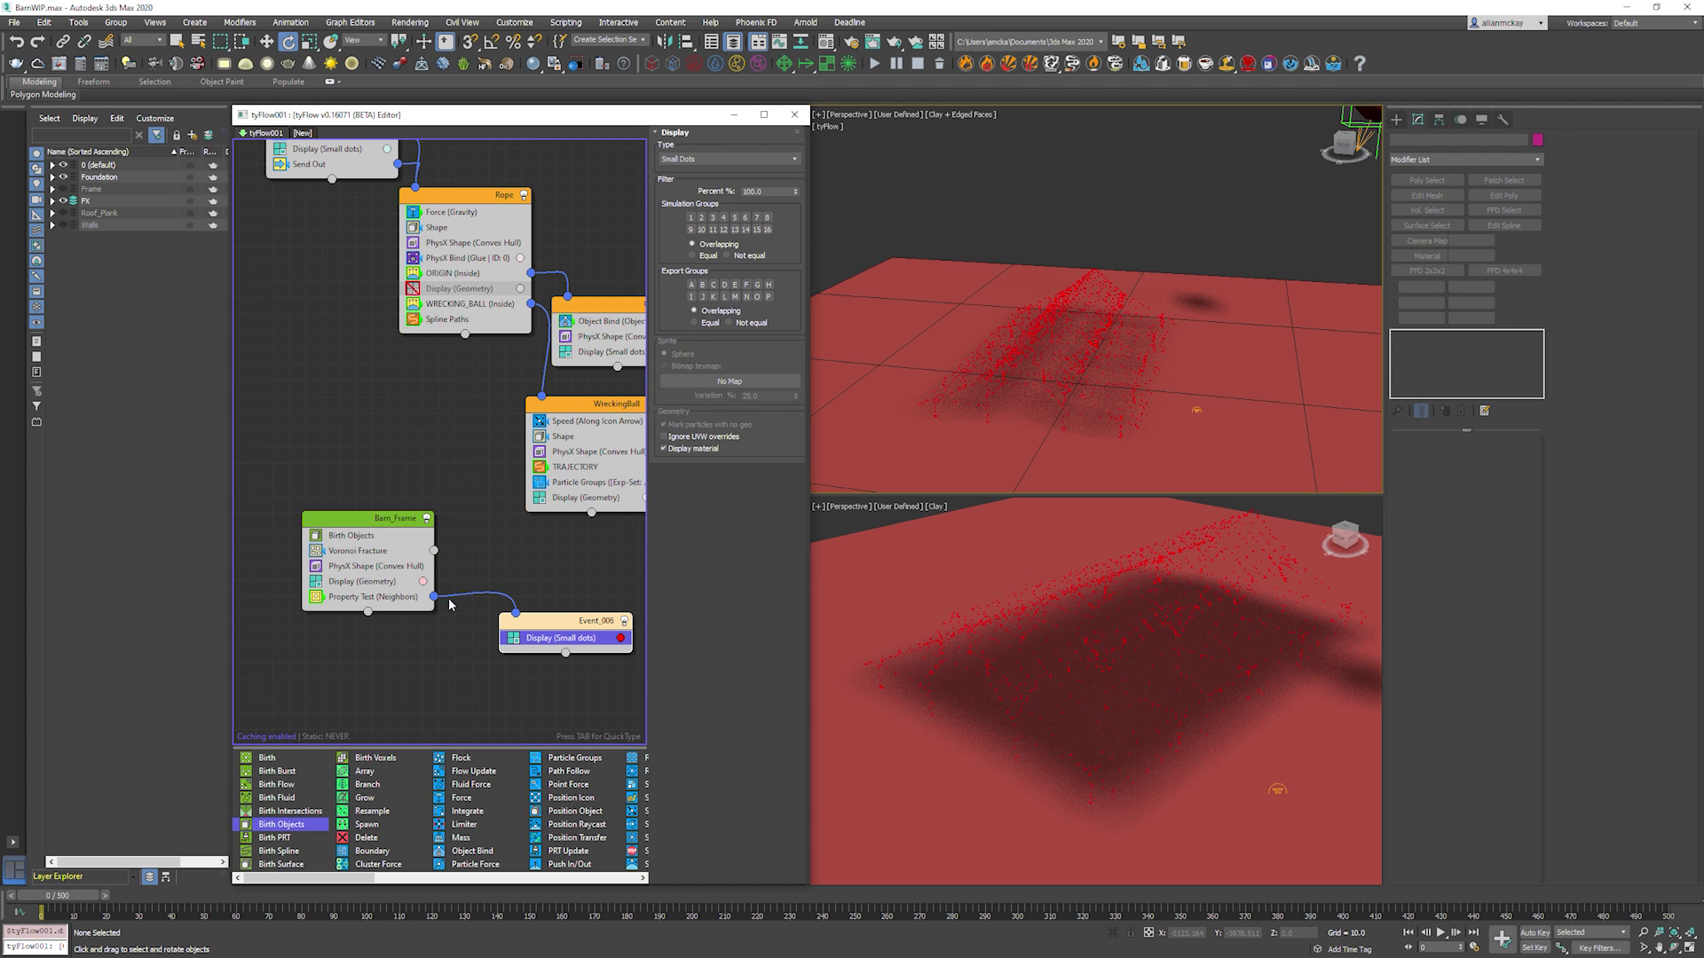
Set the new event's display type to Geometry and switch the lower perspective viewport to Default Shading.
click(349, 598)
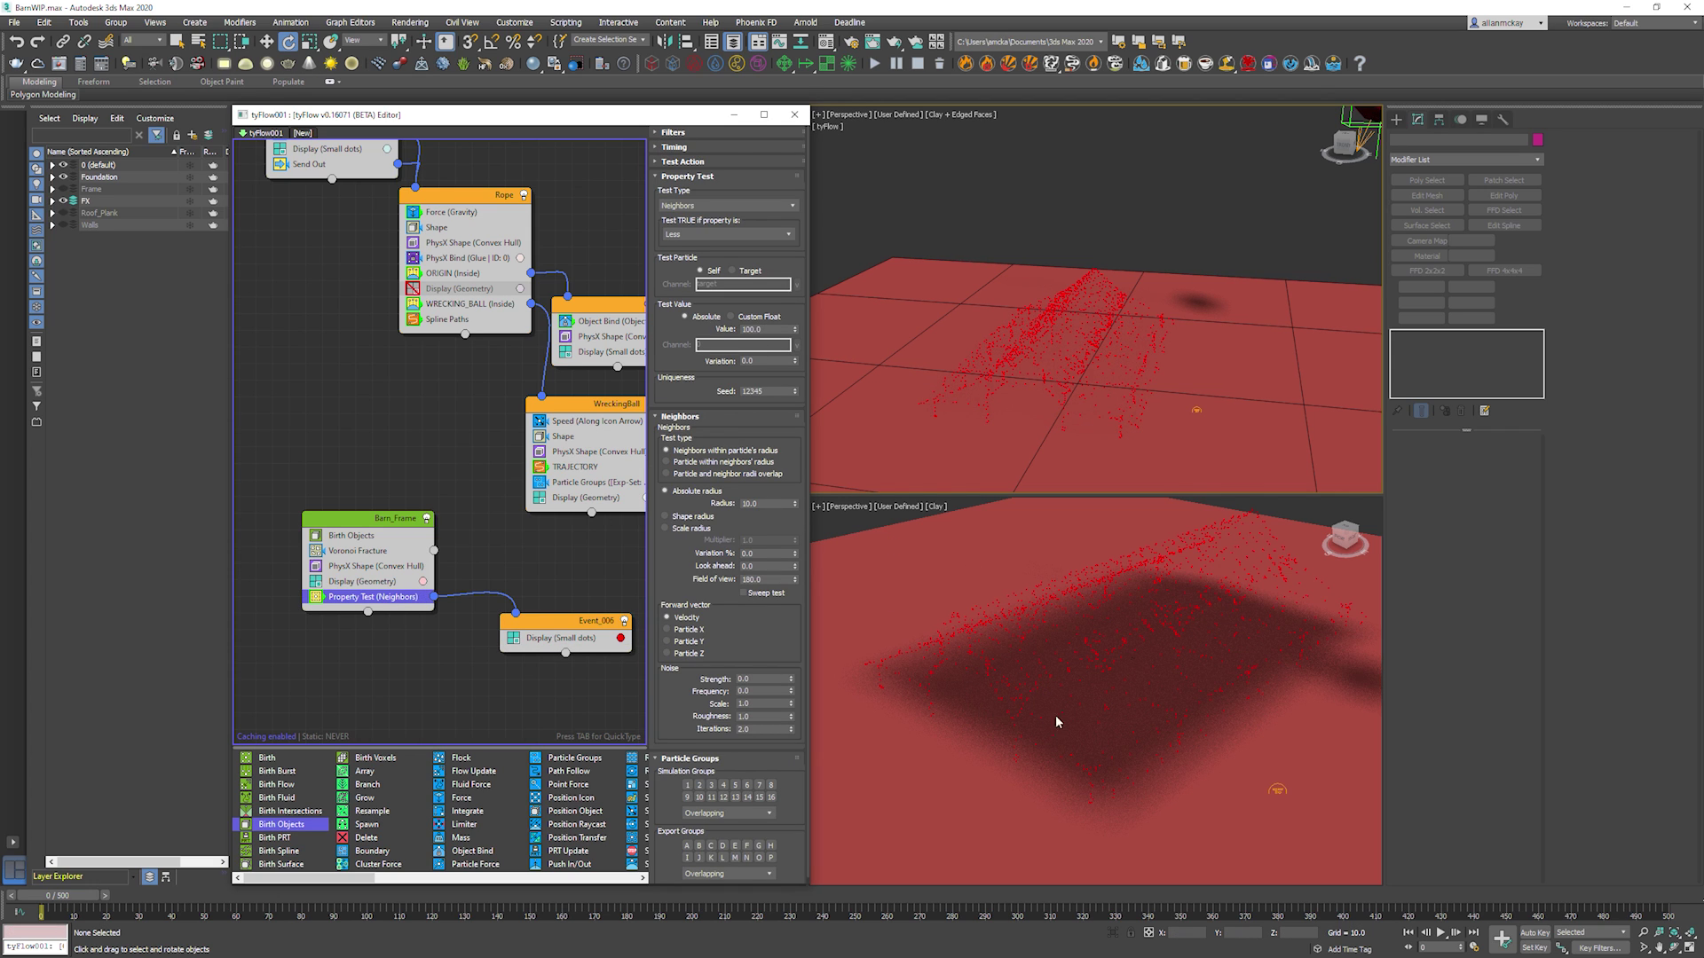
click(511, 640)
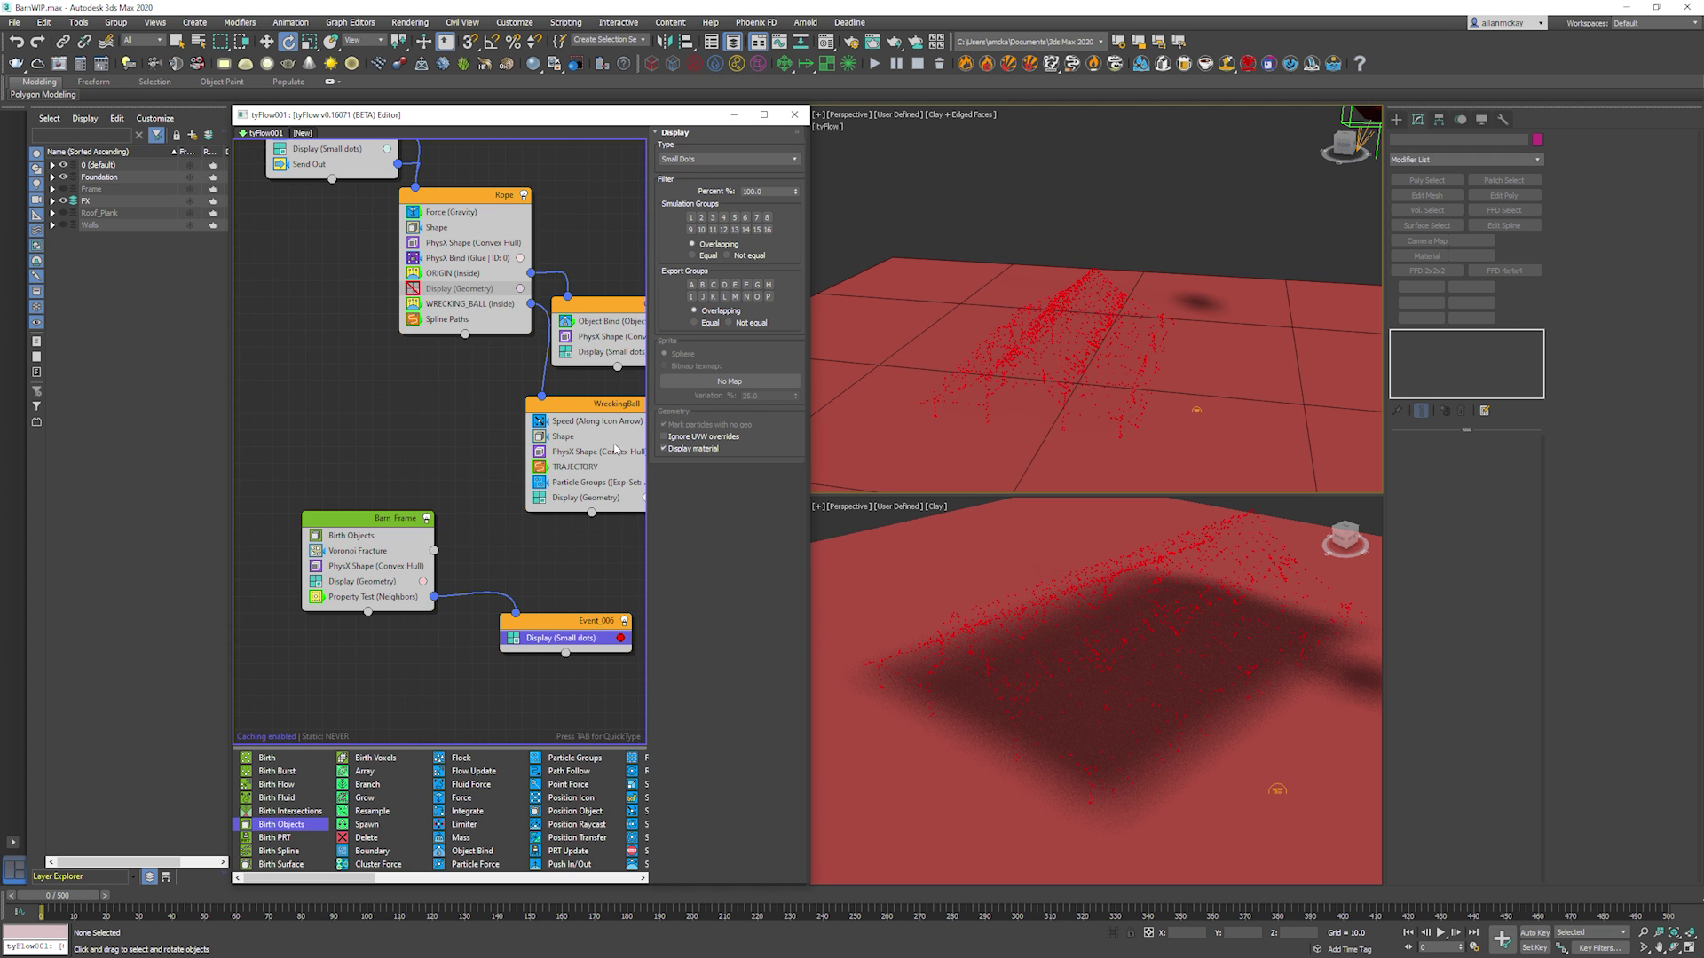
click(1073, 546)
click(929, 508)
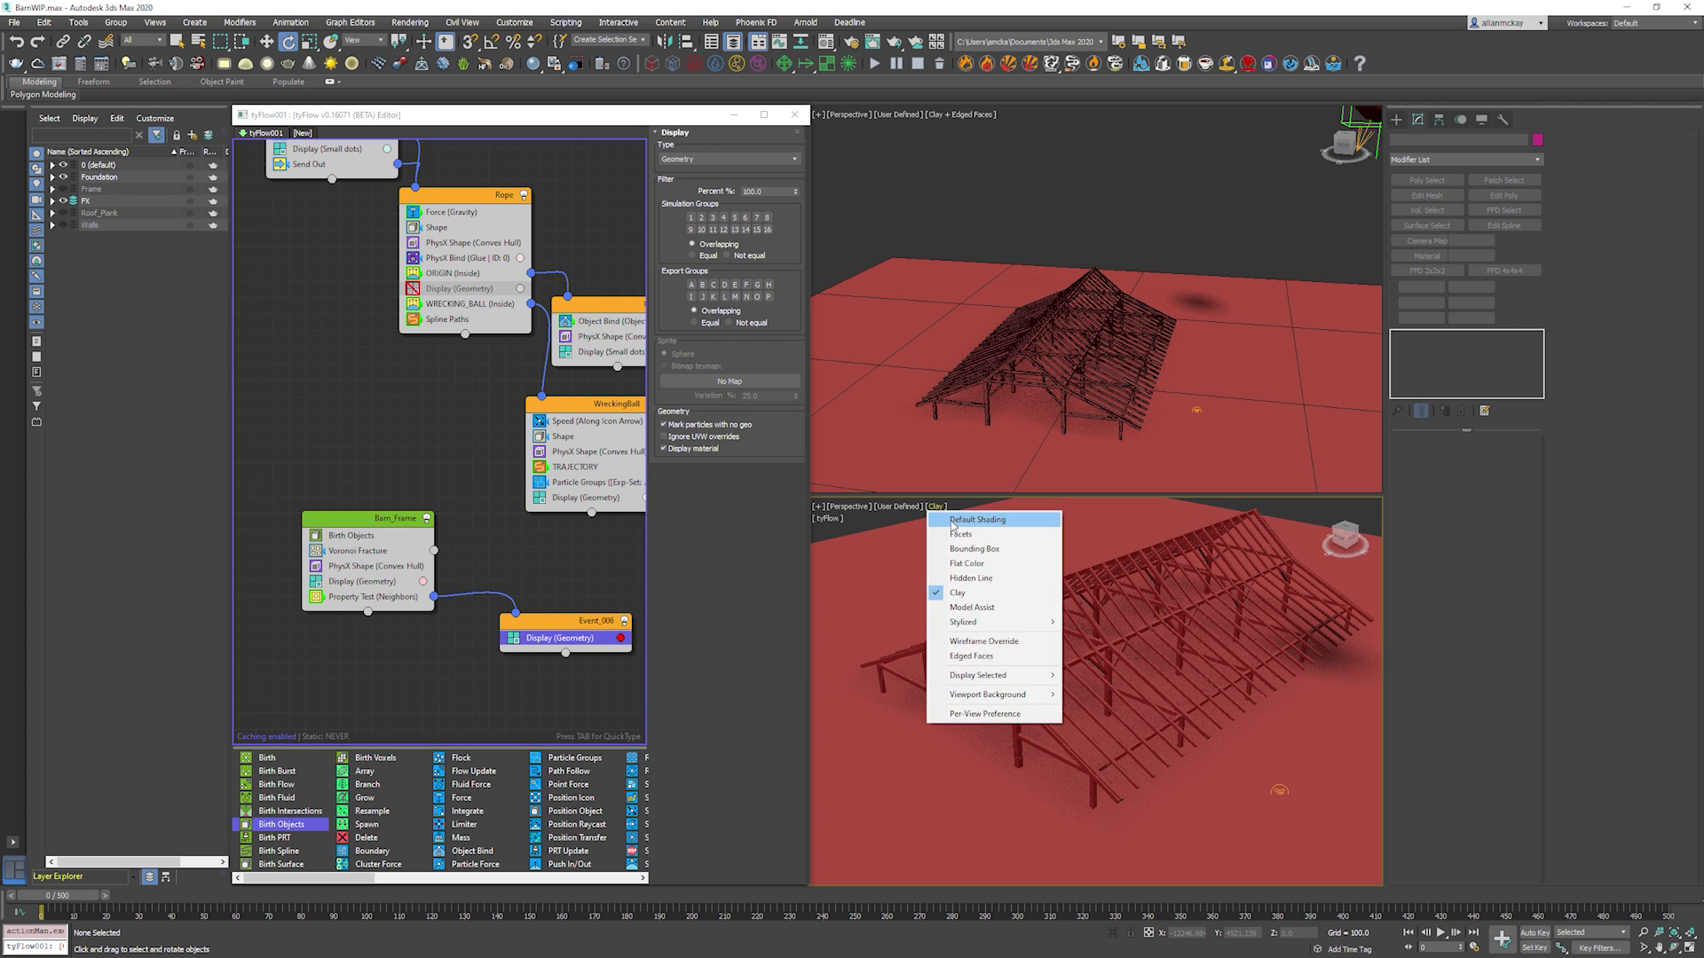
click(960, 518)
middle_drag(1033, 565, 1014, 570)
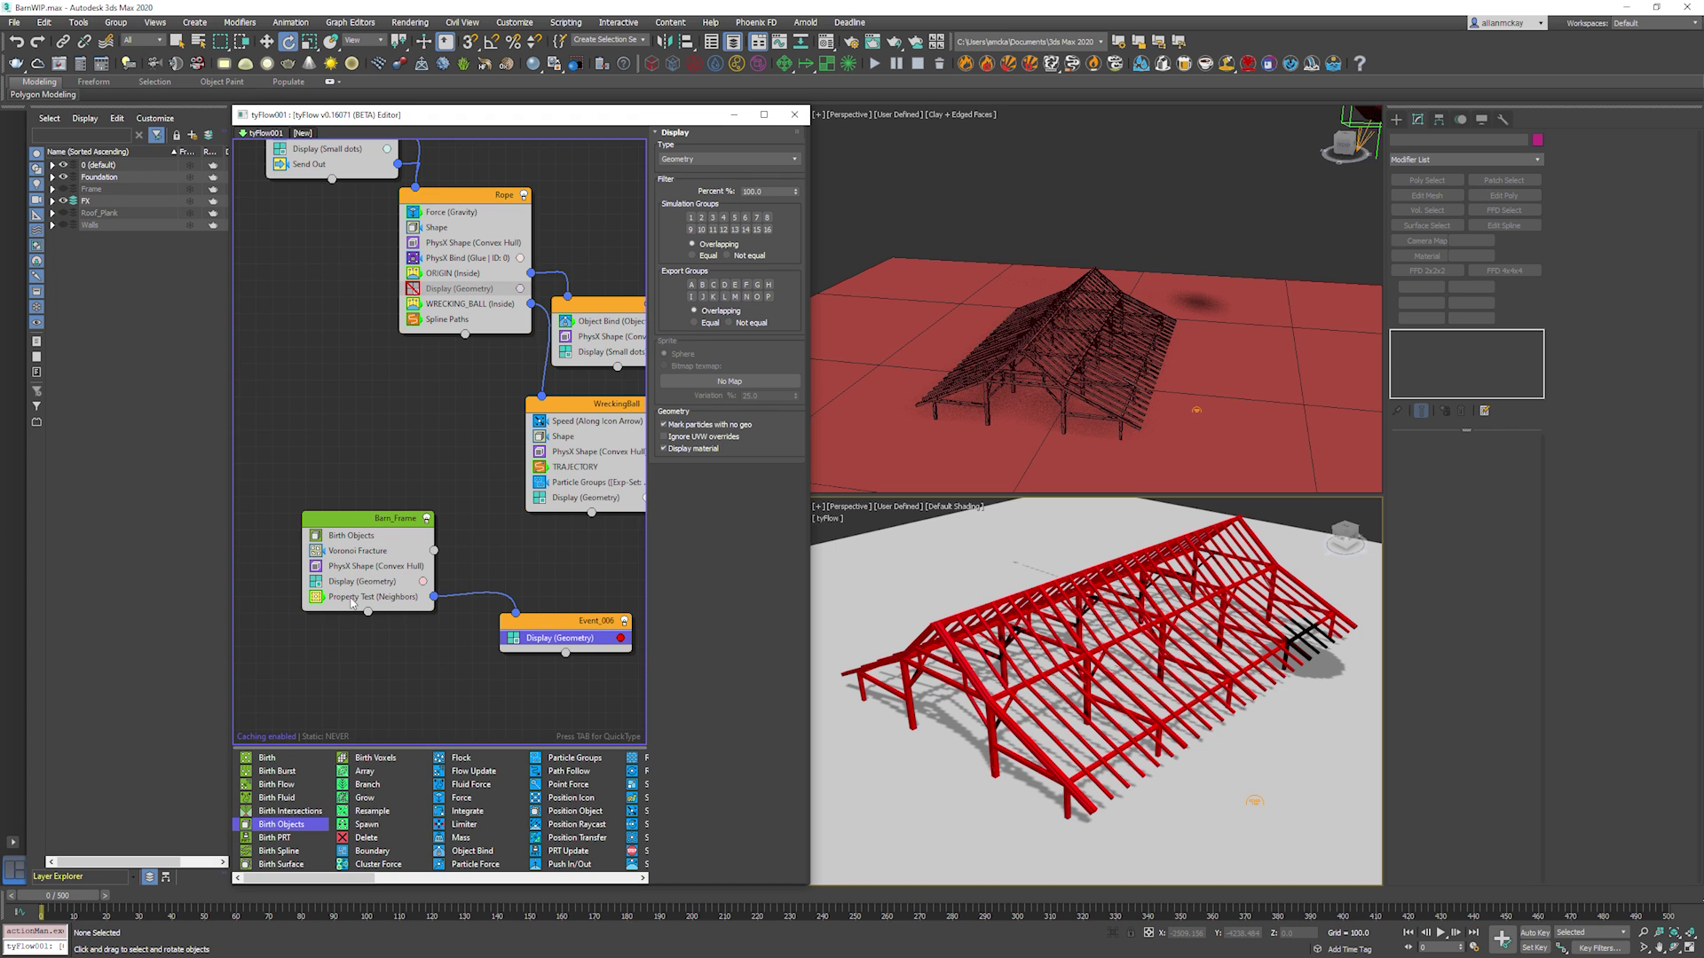
Restrict the Property Test's neighbor particles to export group A.
click(352, 600)
scroll(710, 754, down, 2)
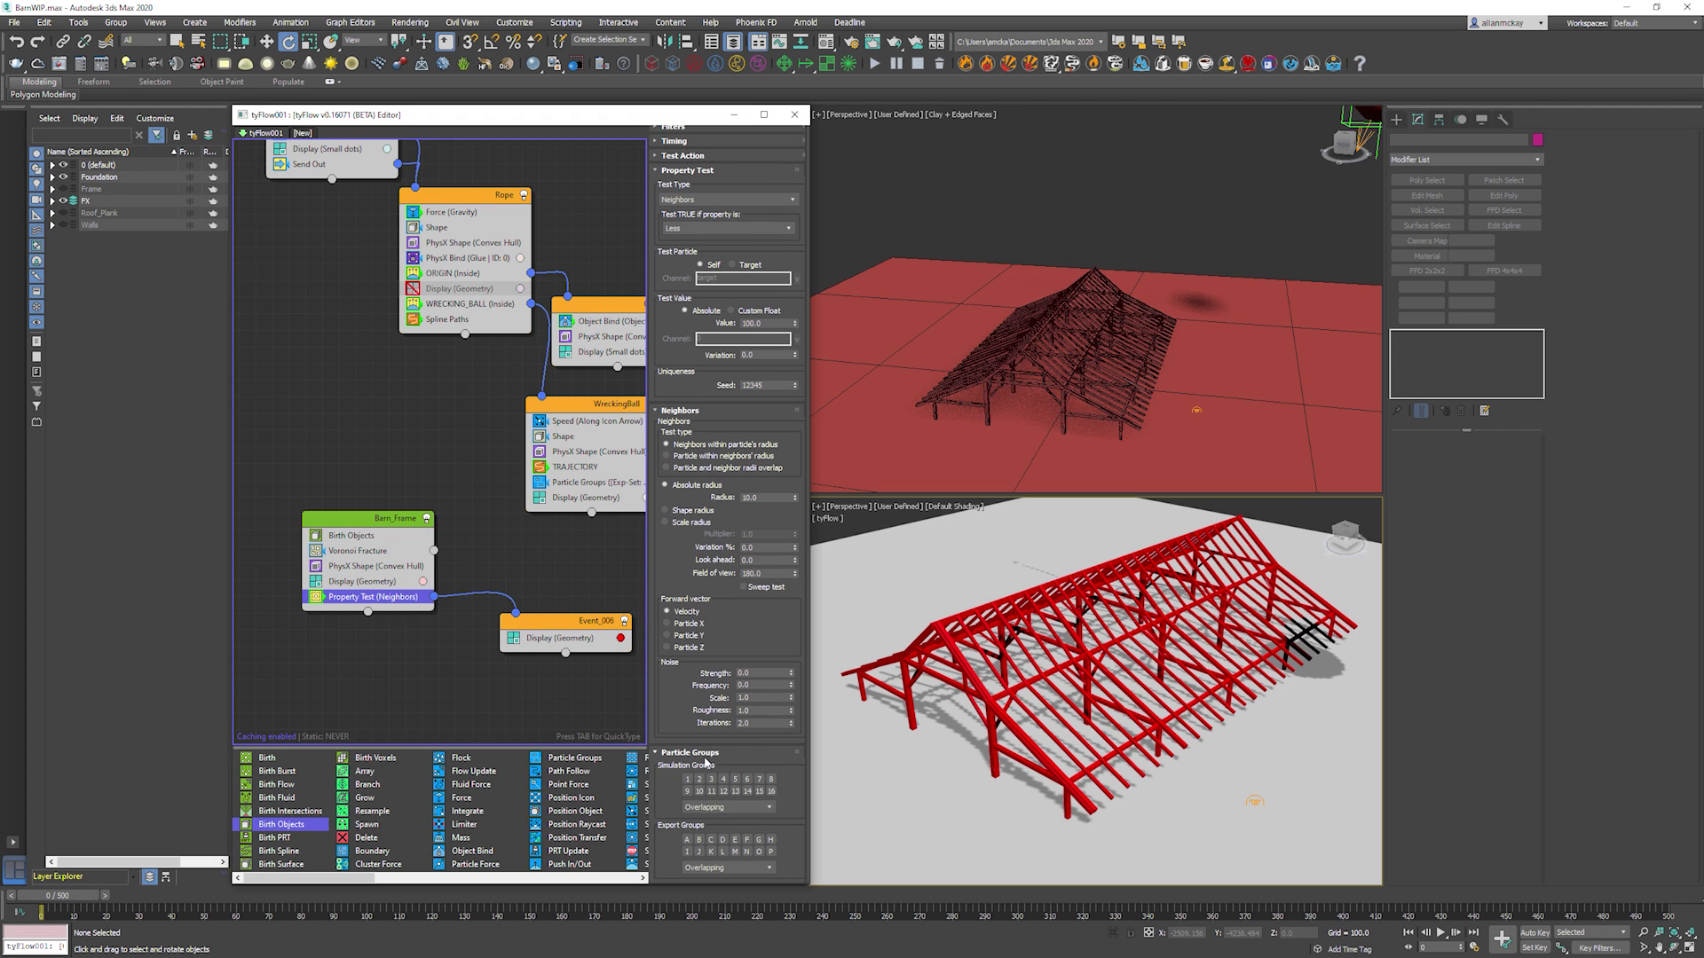
click(688, 840)
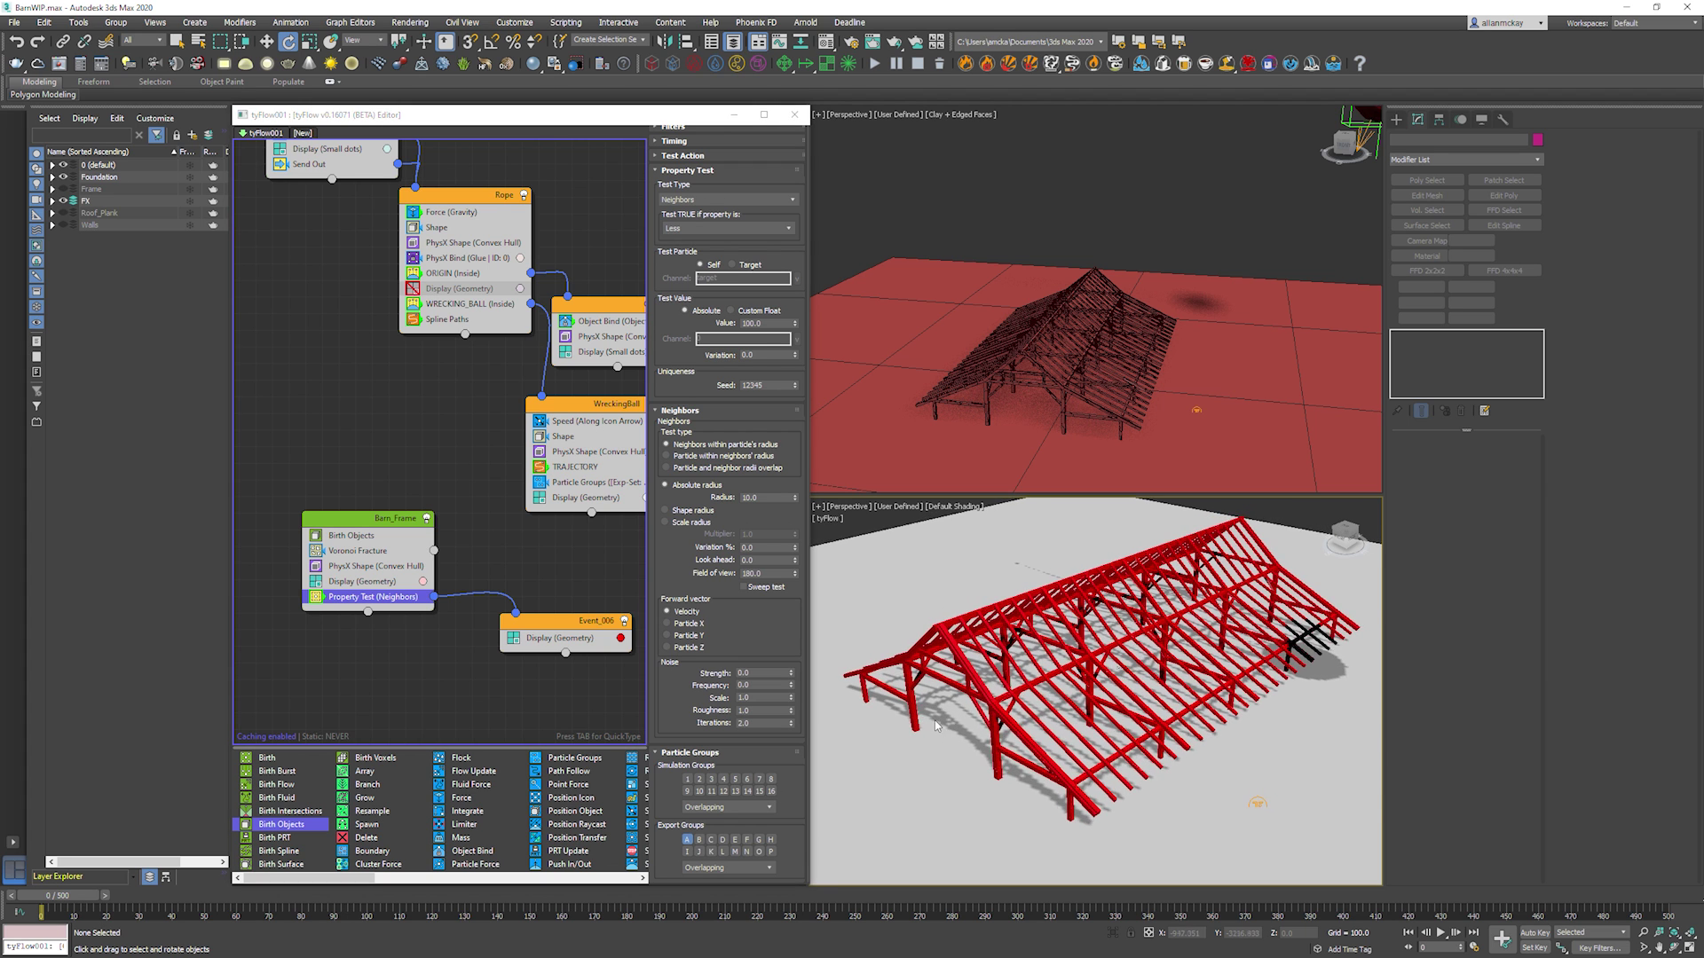
key(F3)
key(F3)
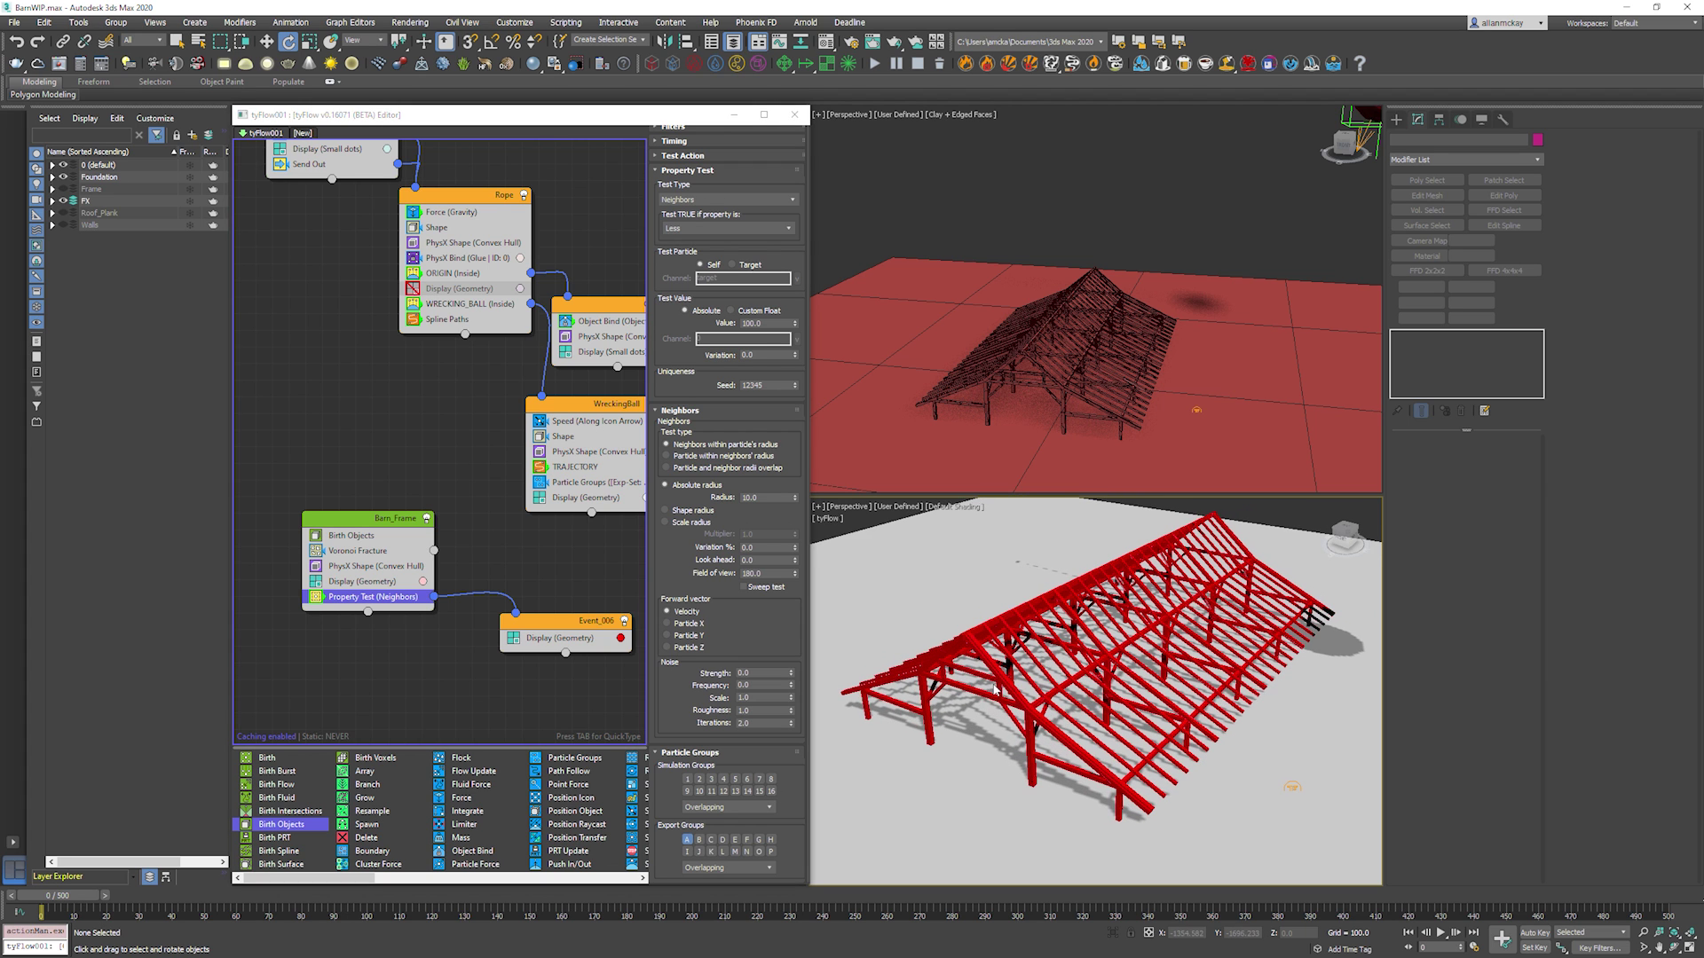
Make the Property Test true when neighbors are Greater than 0, with an absolute radius of 400.
click(726, 226)
click(707, 255)
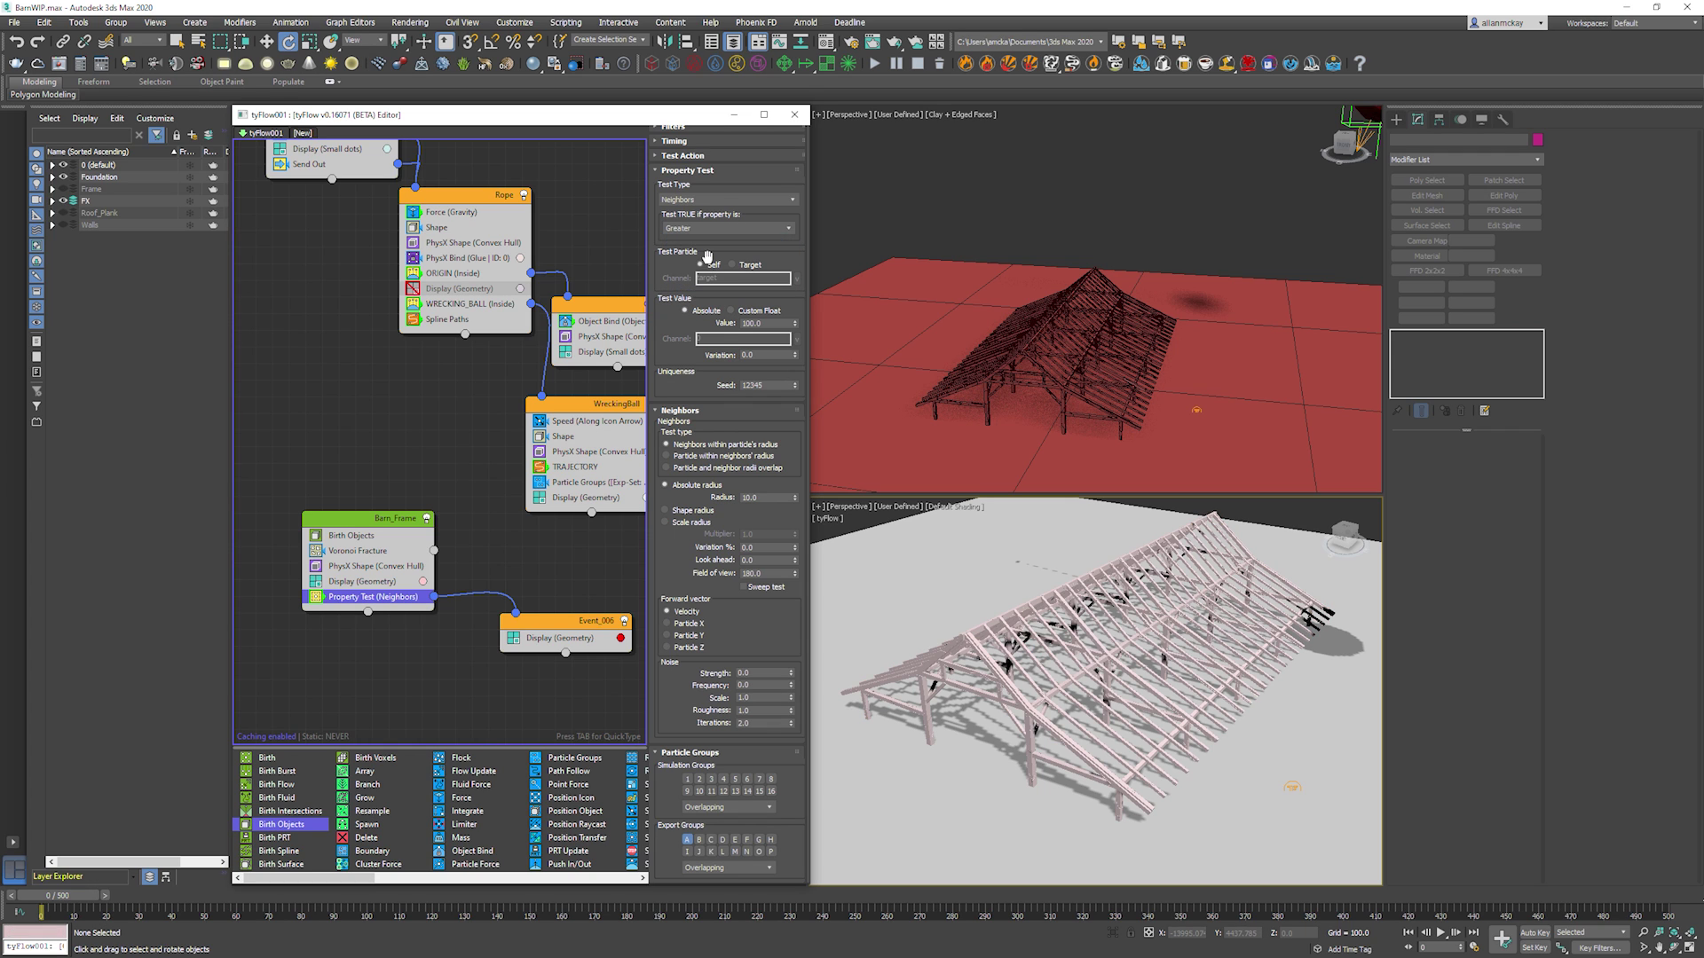
double_click(750, 323)
key(Return)
click(757, 497)
text(400)
key(Return)
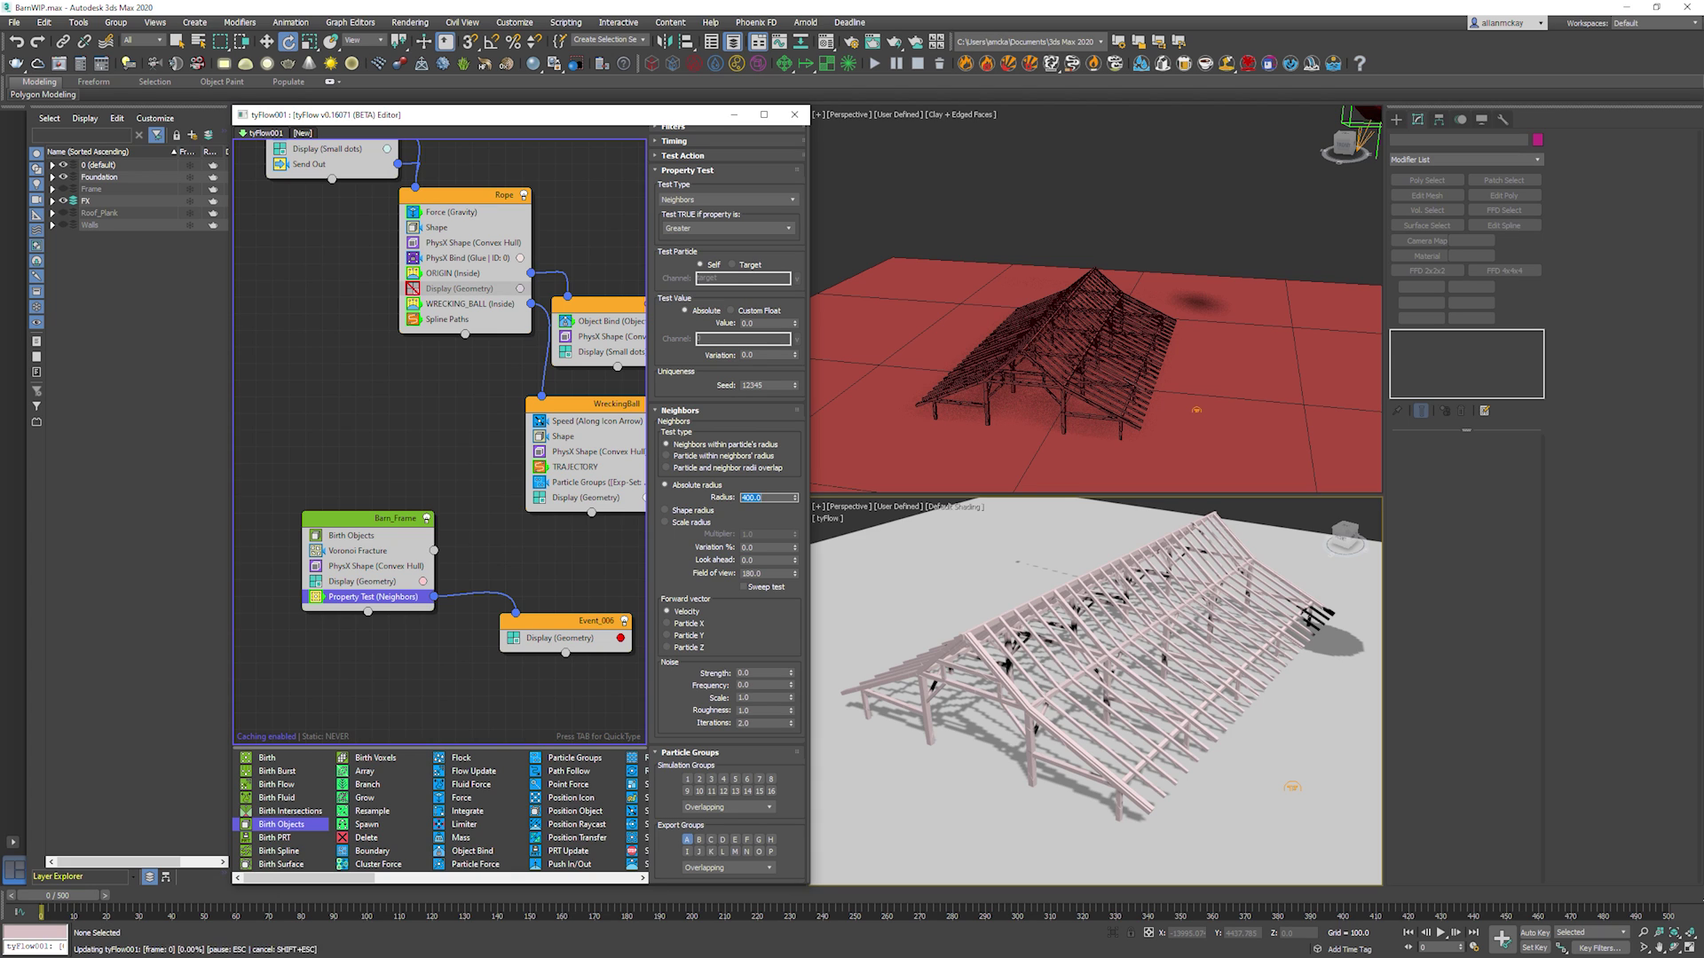
Draw a temporary sphere about 424 in radius beside the barn, raise it to gauge the test radius, and delete it.
click(1080, 358)
click(1396, 119)
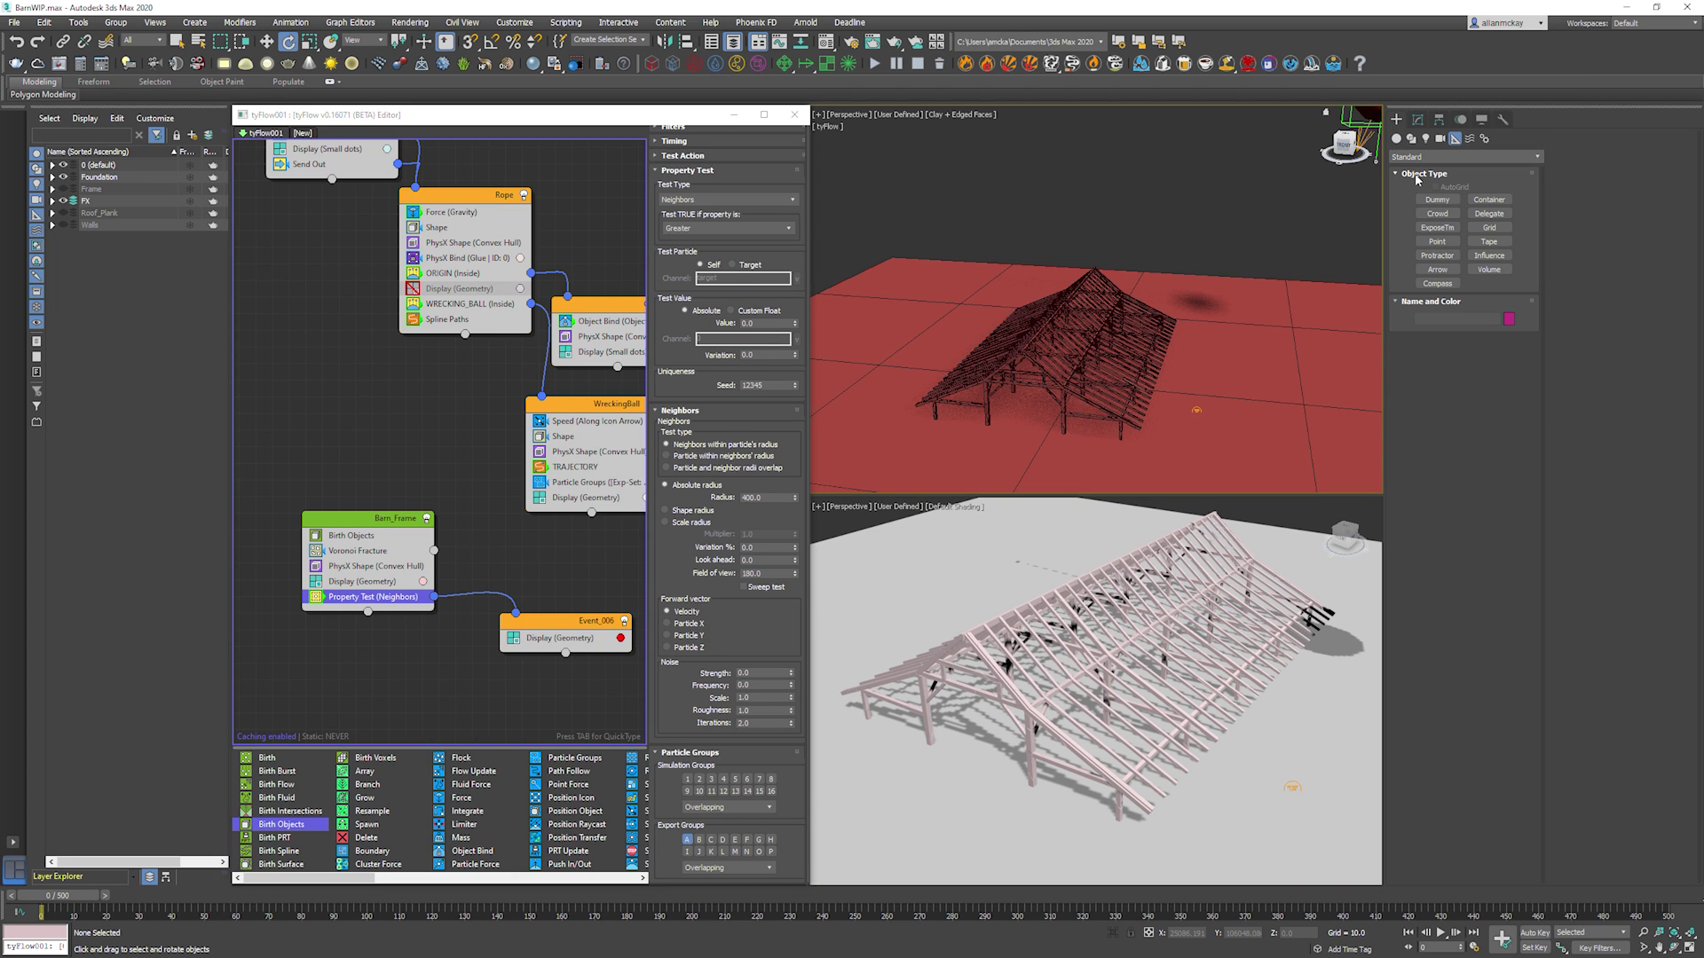
click(1437, 213)
mouse_move(1201, 382)
mouse_down()
mouse_move(1244, 385)
mouse_move(1219, 376)
mouse_up()
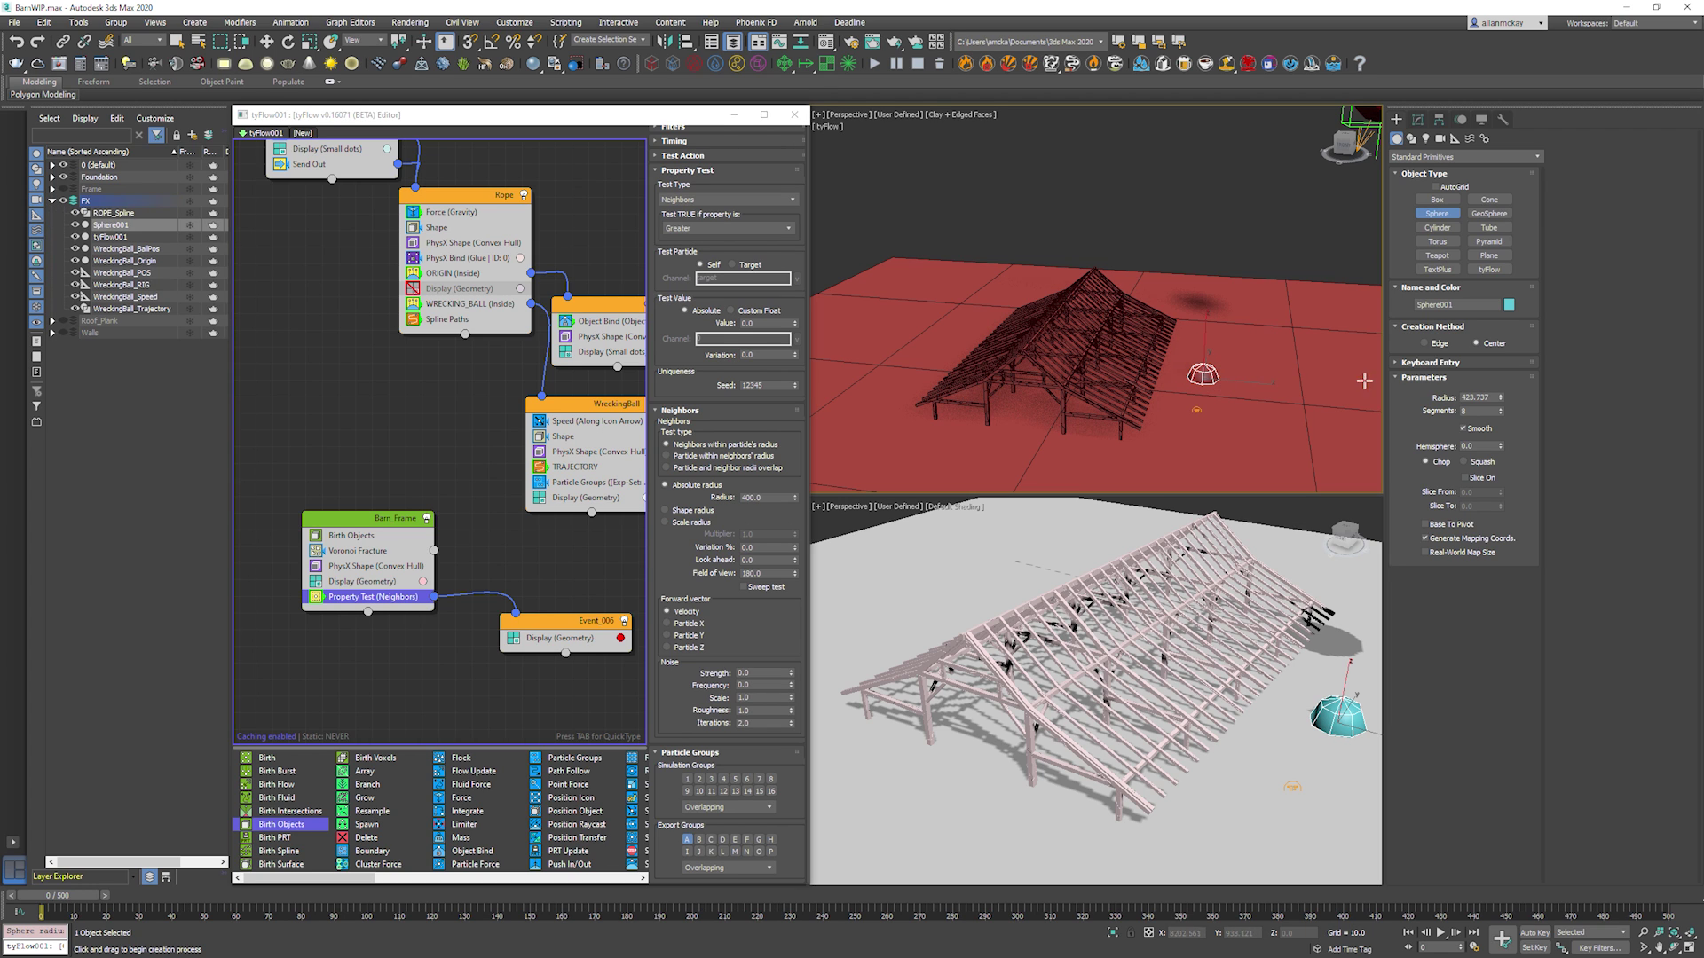
key(w)
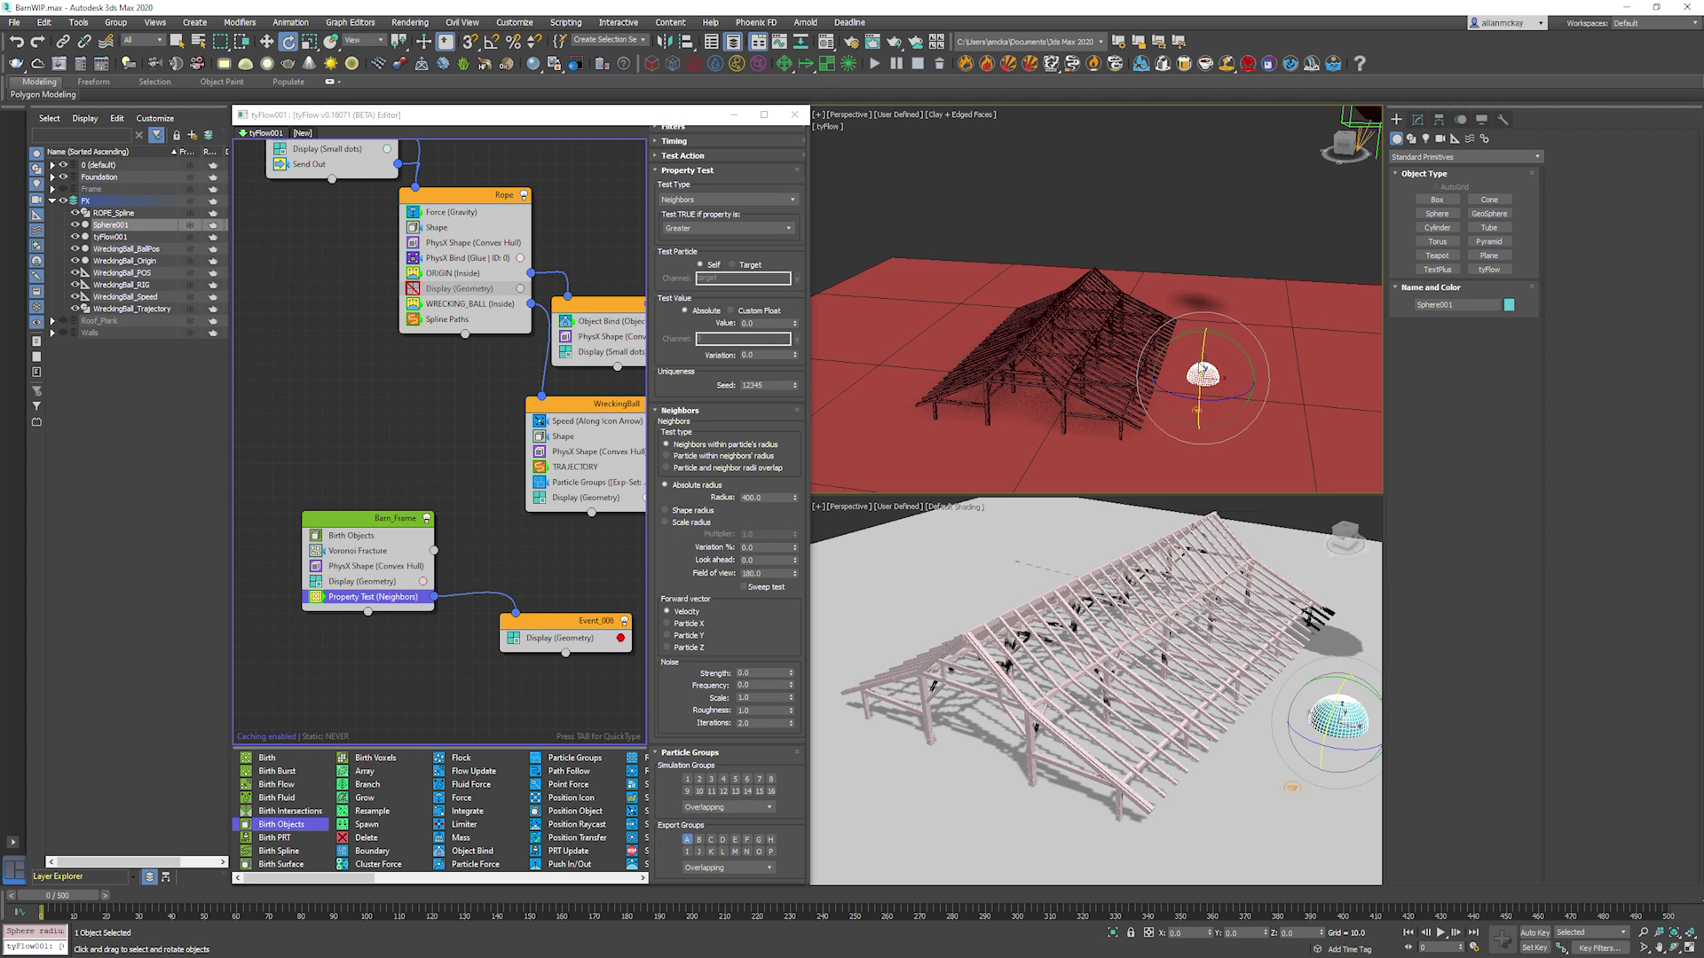
drag(1207, 371, 1211, 213)
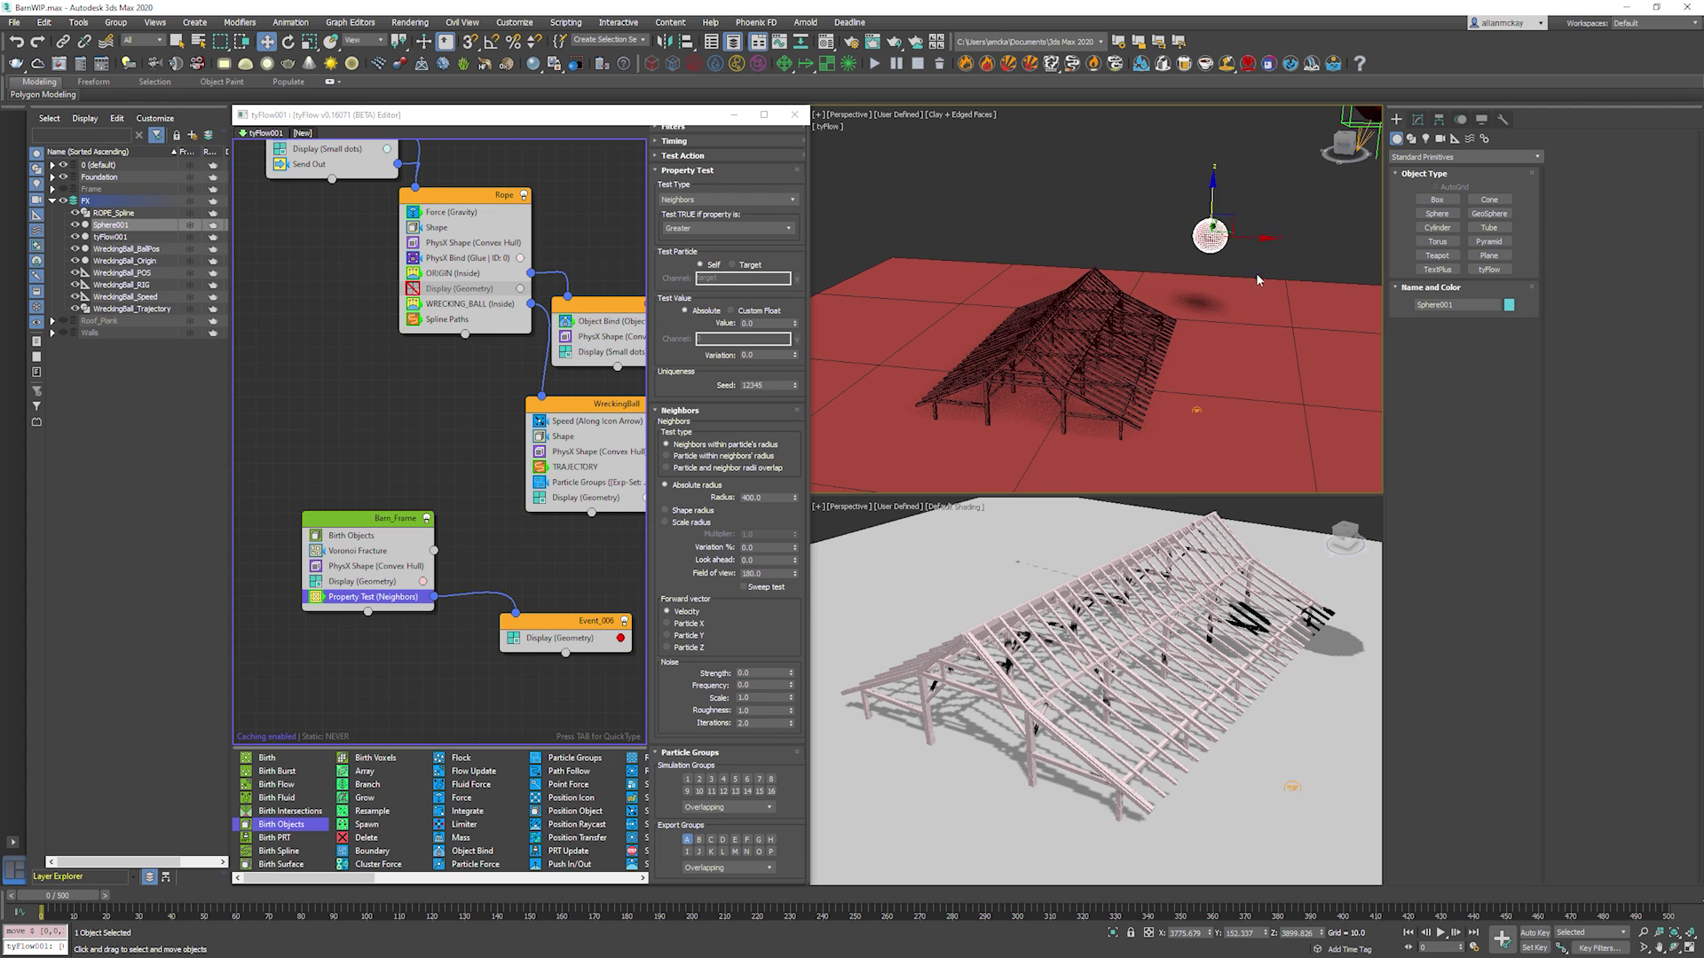
key(Delete)
Play the simulation up to the wrecking ball's impact and examine its contact with the roof up close.
double_click(757, 498)
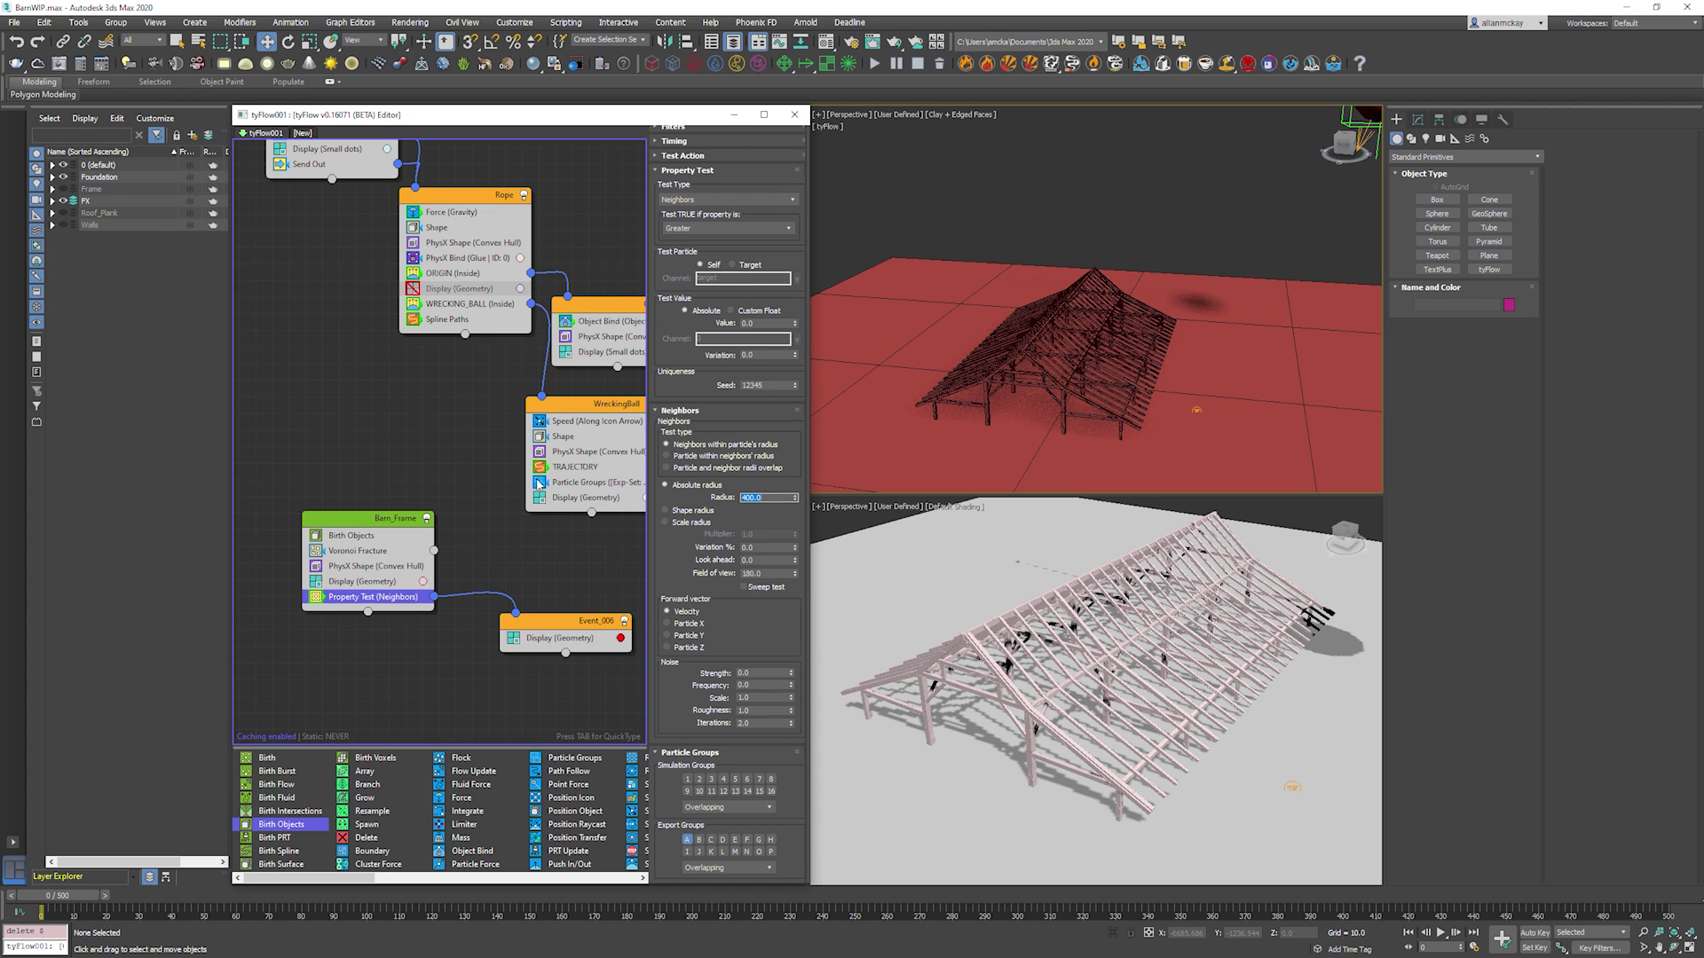
click(1010, 605)
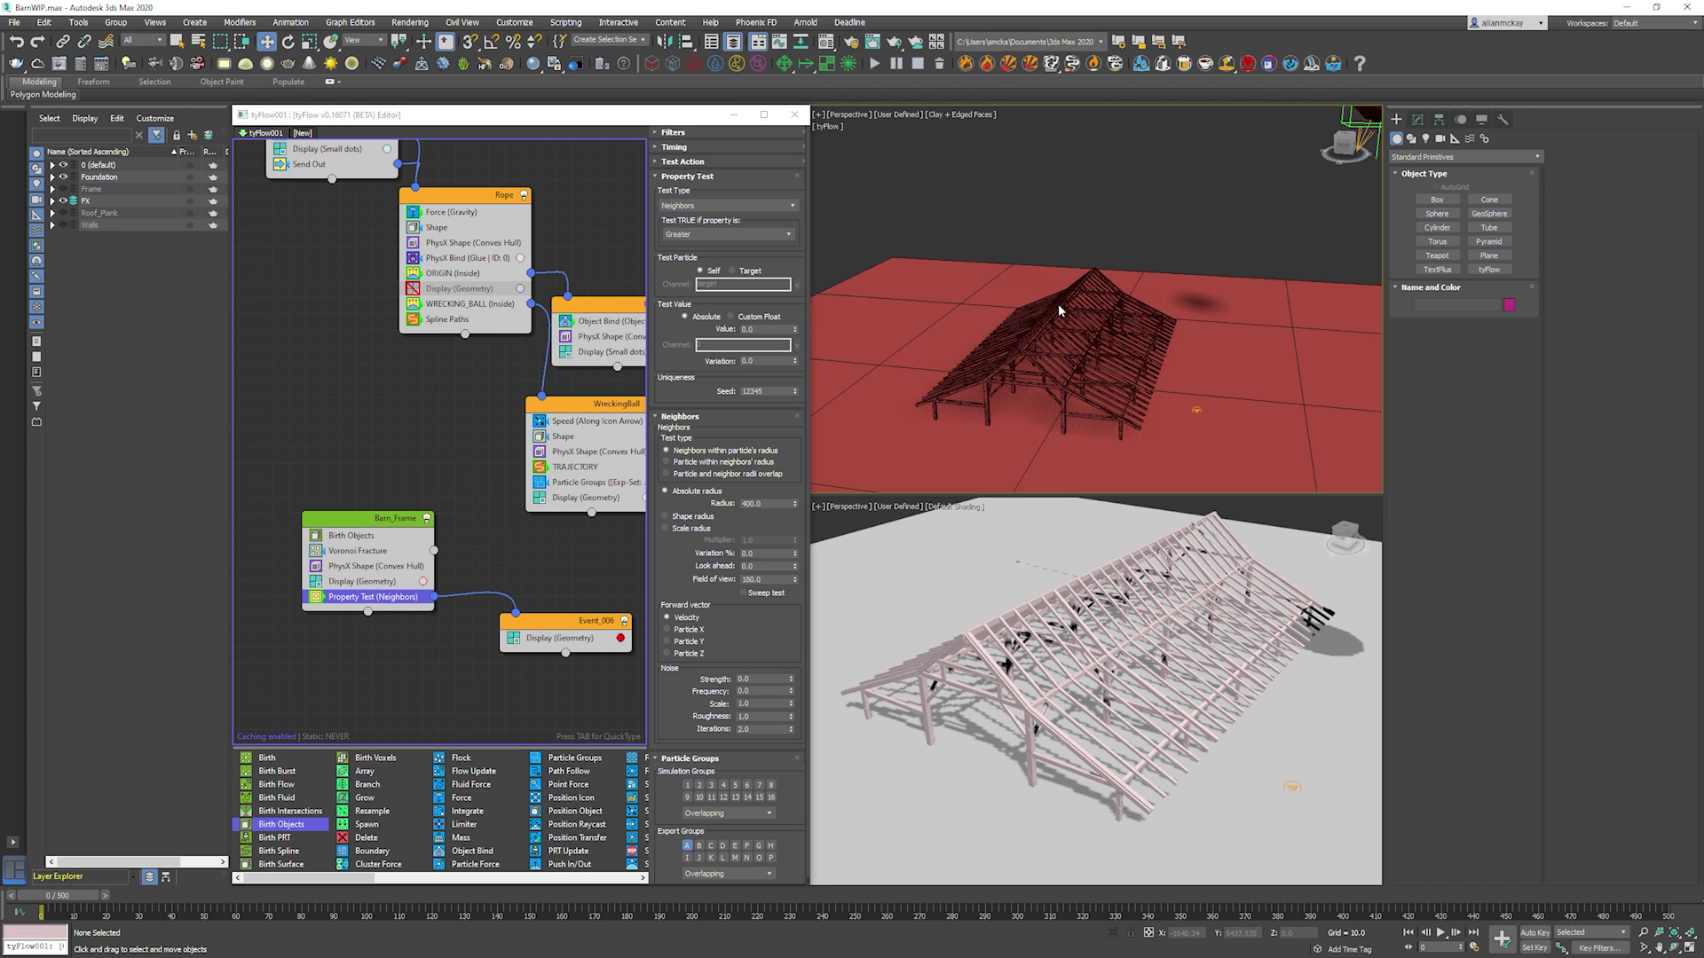
scroll(1103, 334, down, 2)
key(/)
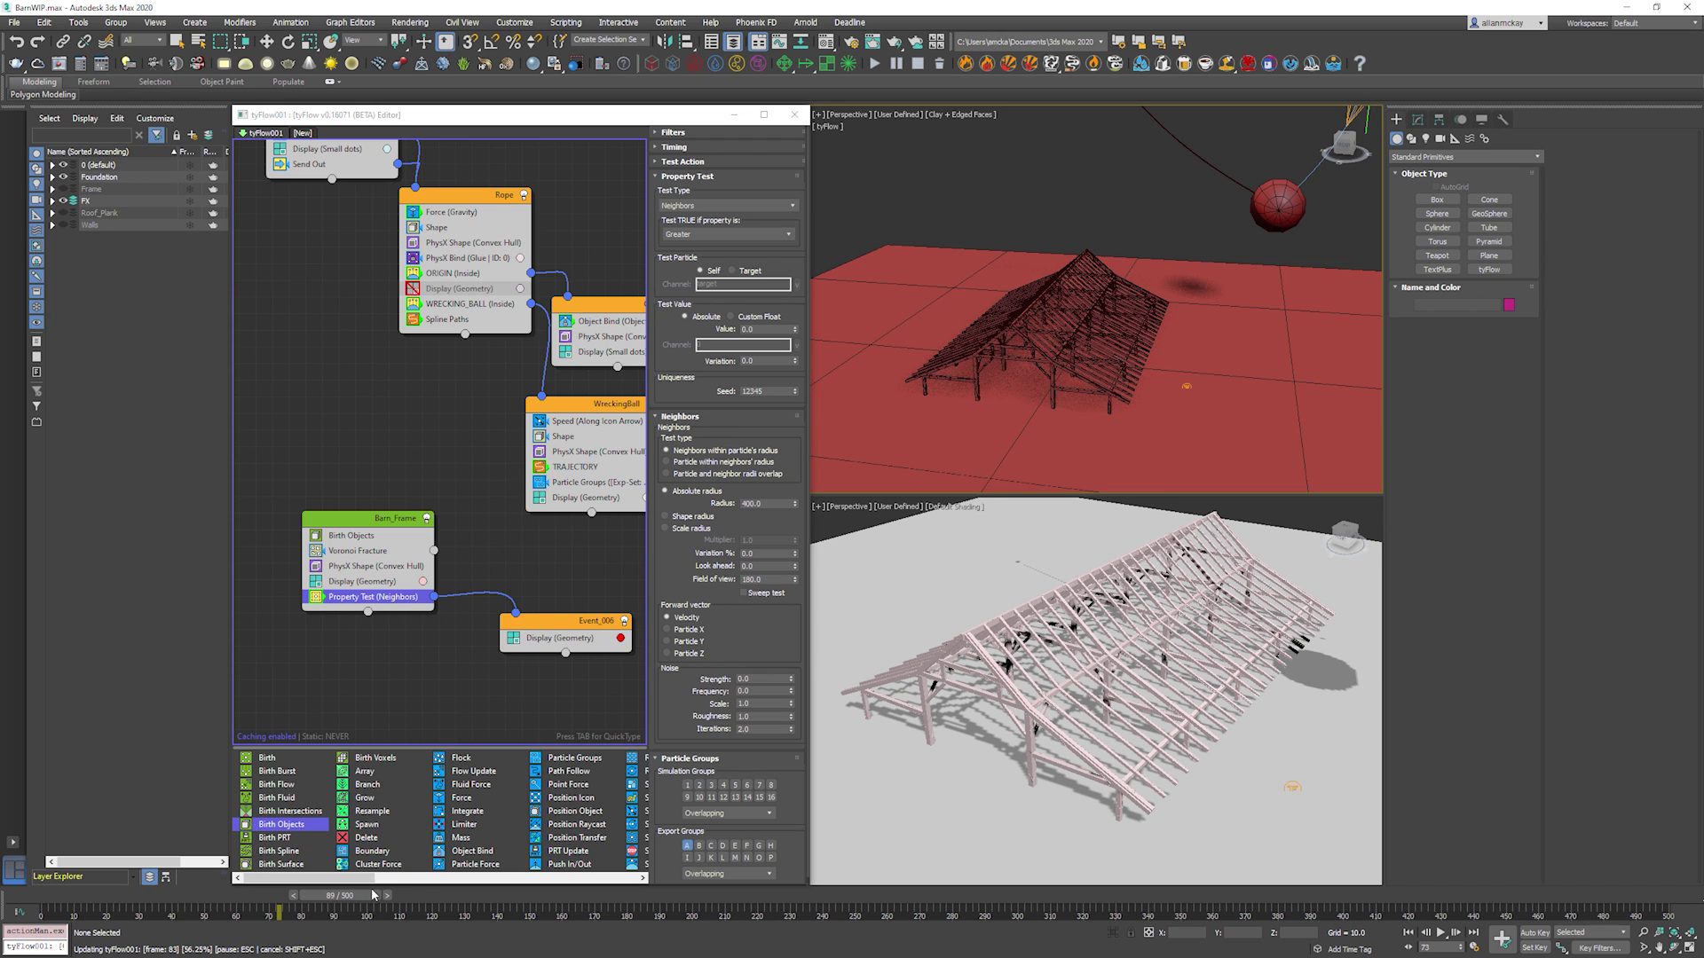
key(w)
scroll(1062, 266, up, 8)
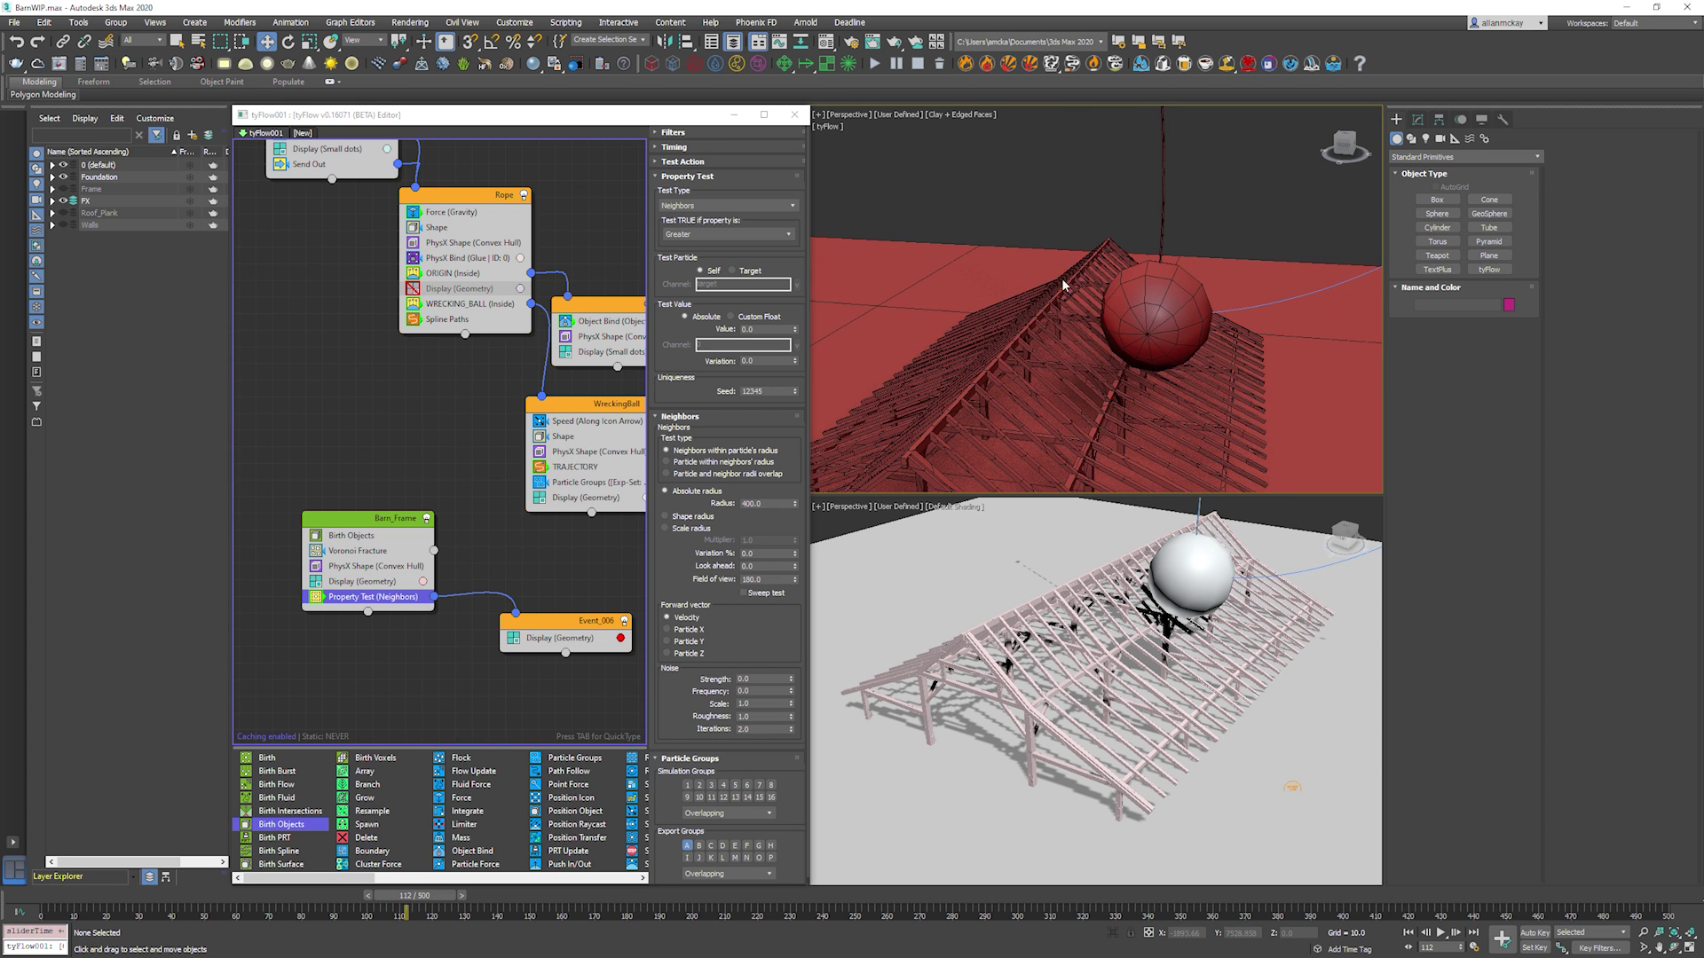
key(alt+z)
drag(1076, 340, 1093, 326)
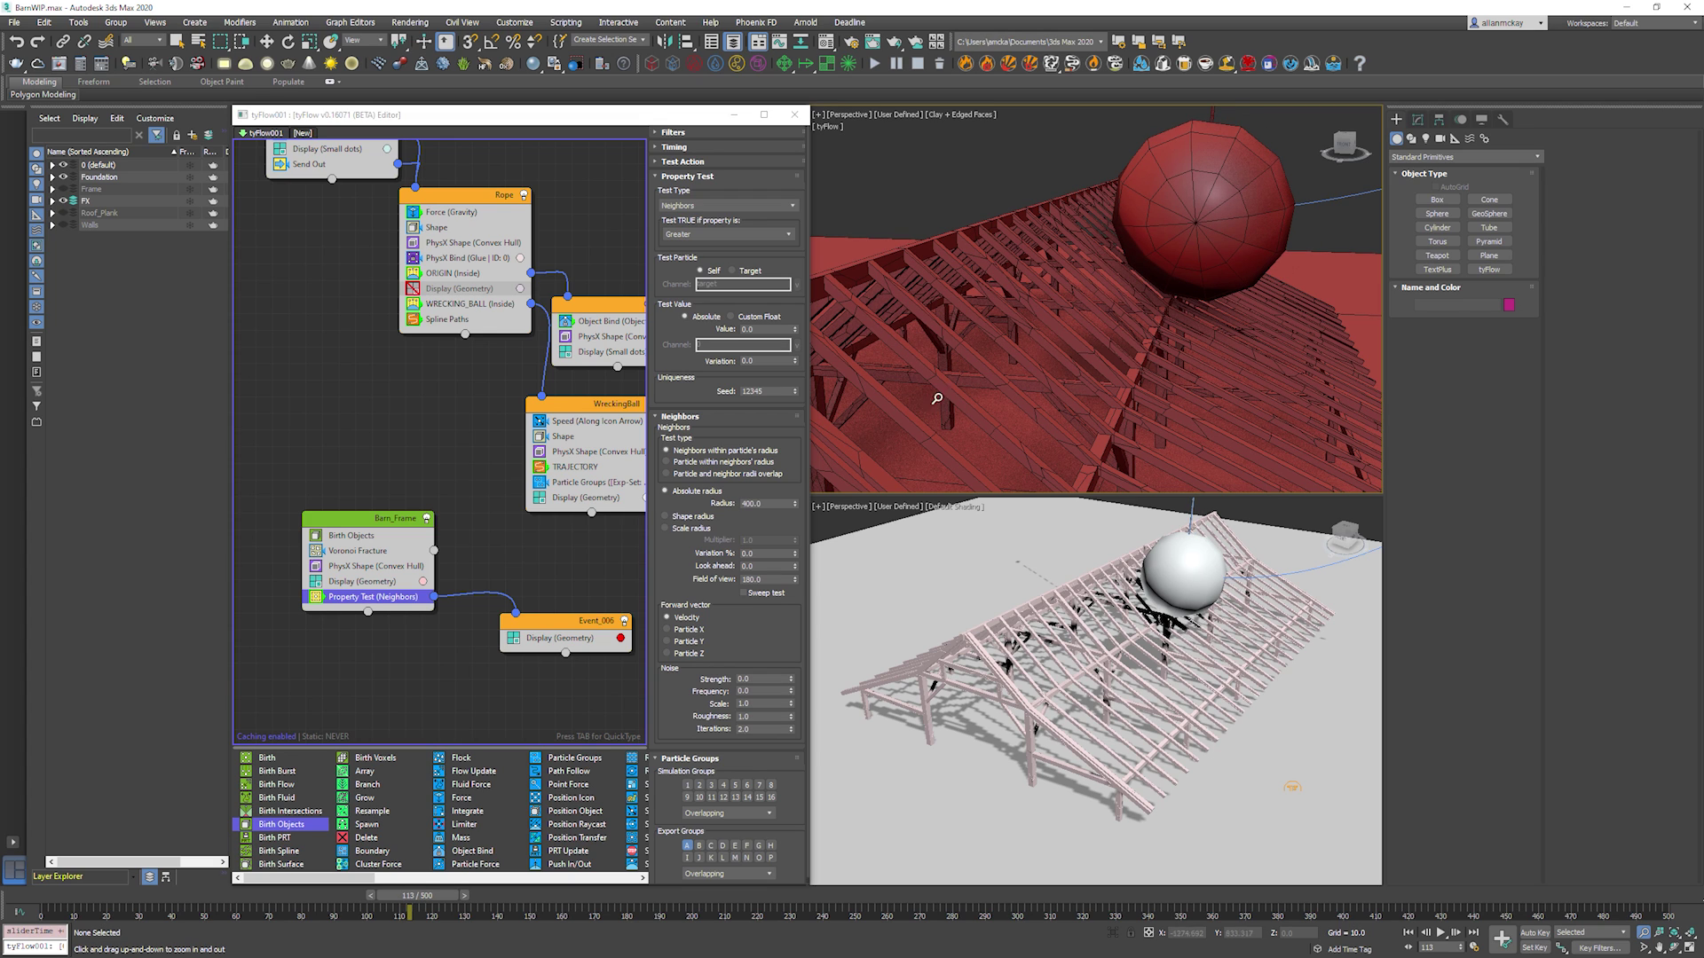
Set the Property Test's absolute neighbor radius to 550.
double_click(765, 503)
text(550)
key(Return)
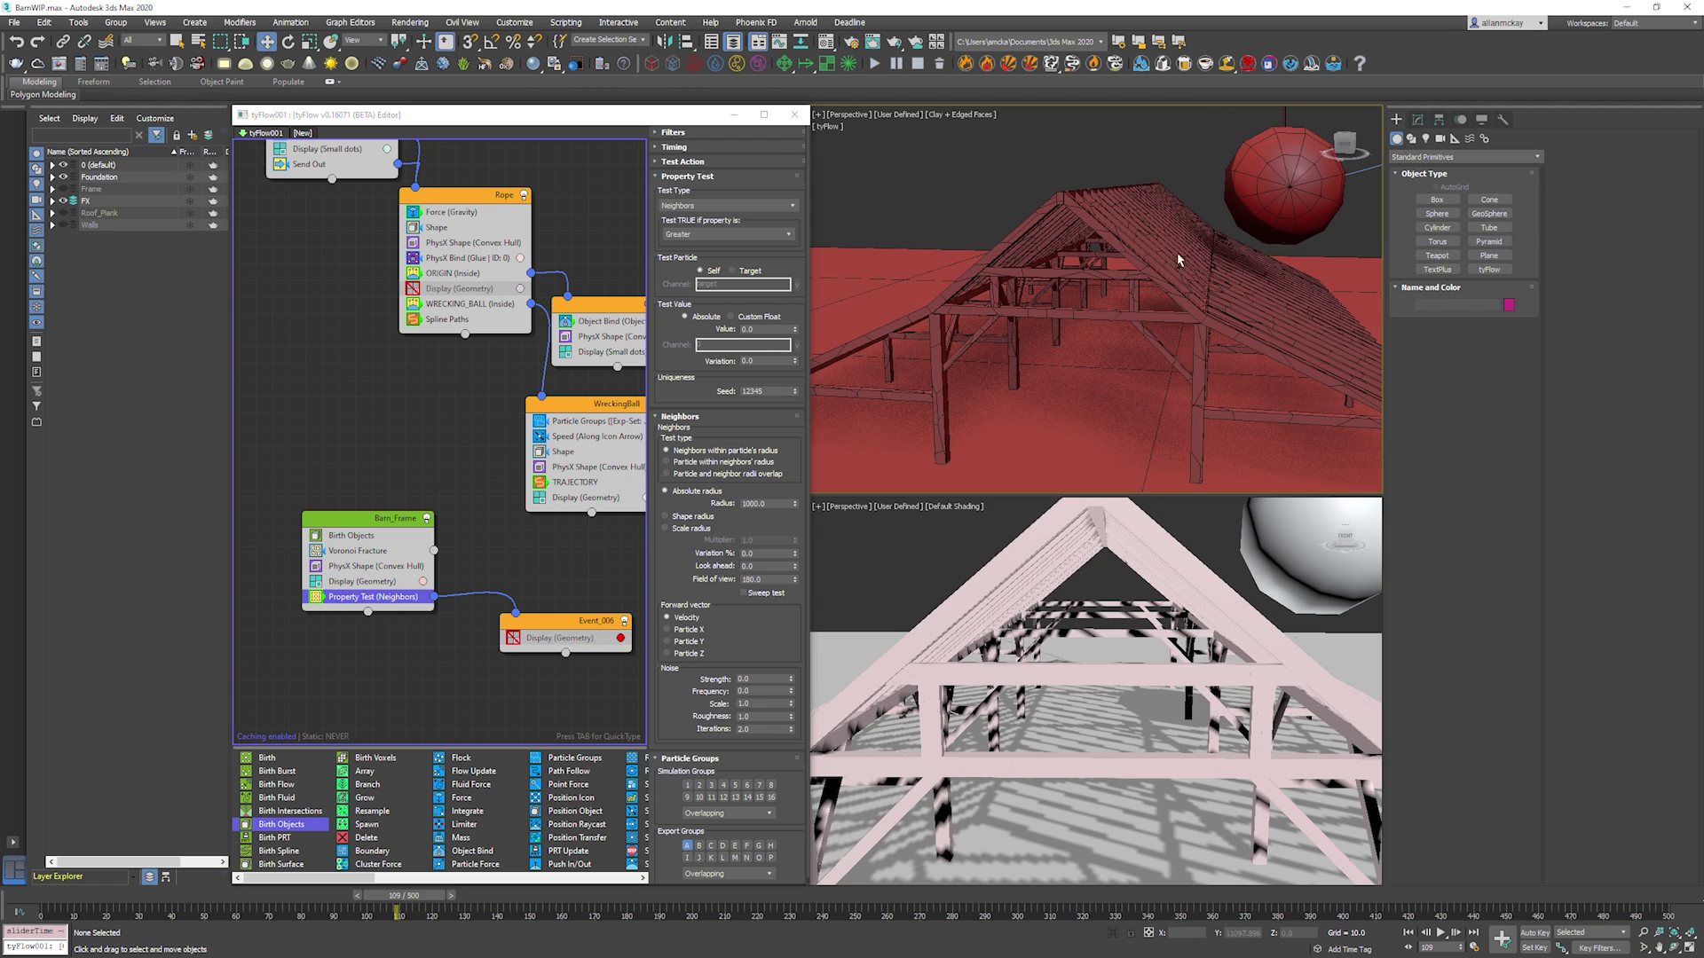
Enable the Display operator in Event_006 and step through the impact frames to examine which beams pass the neighbor test.
click(410, 568)
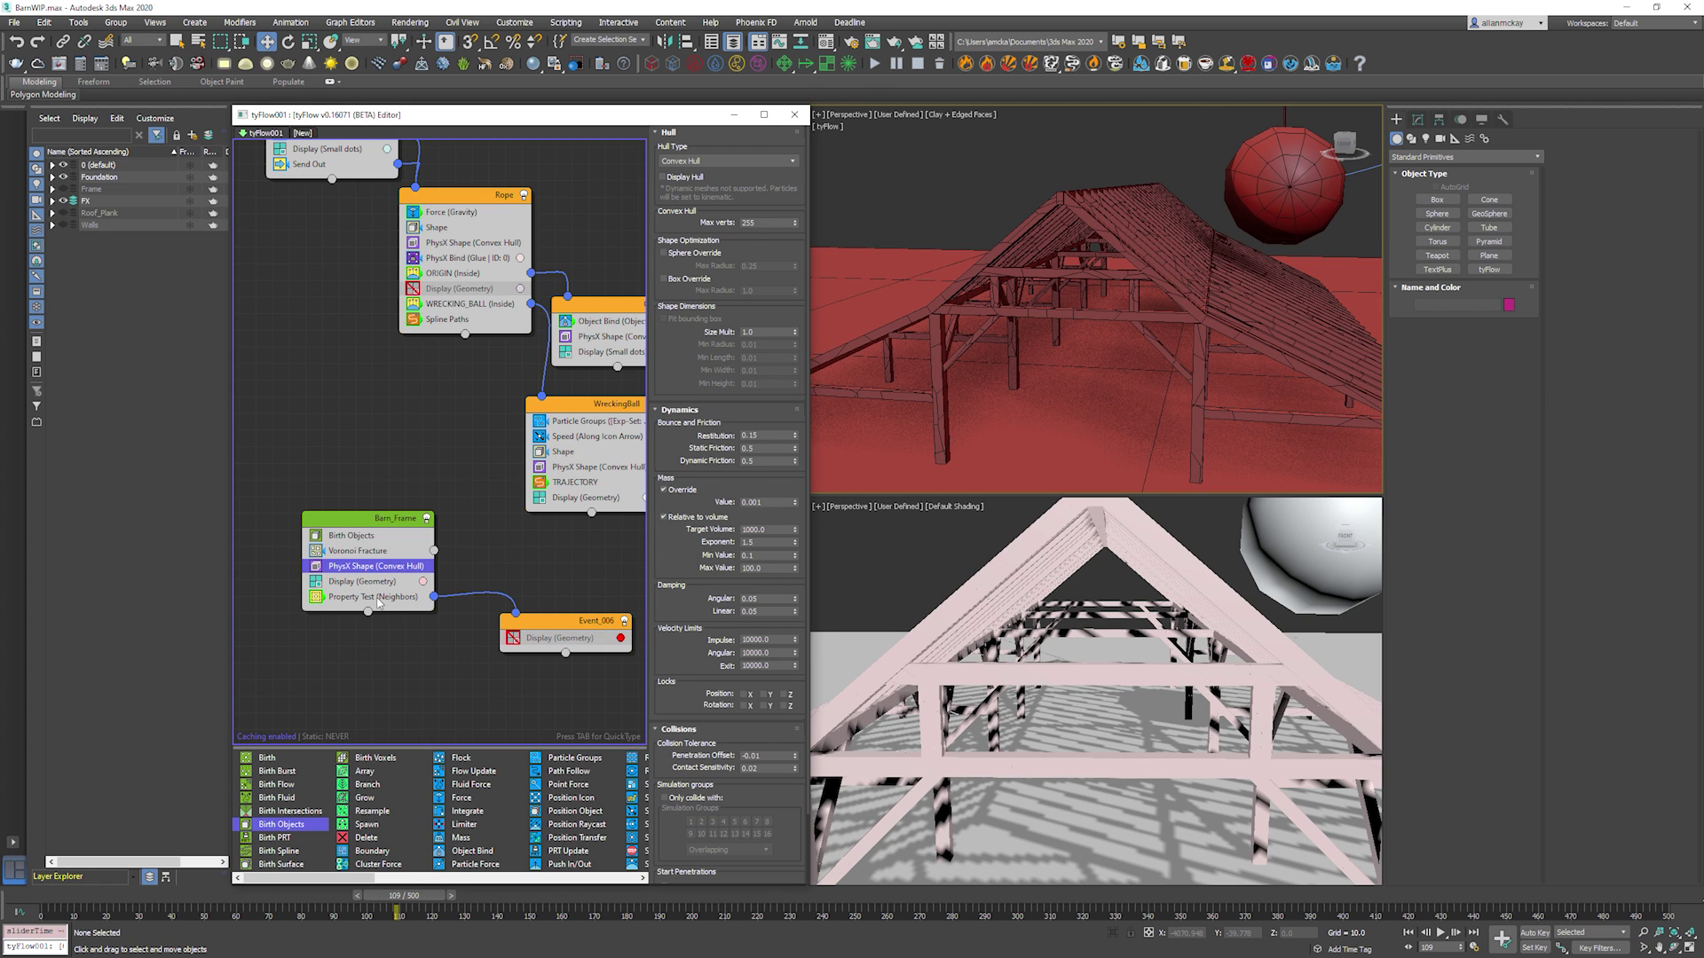
click(515, 638)
click(352, 598)
middle_drag(1112, 342, 1091, 343)
key(period)
key(period)
key(period)
key(comma)
key(comma)
key(period)
alt+middle_drag(1144, 625, 1075, 672)
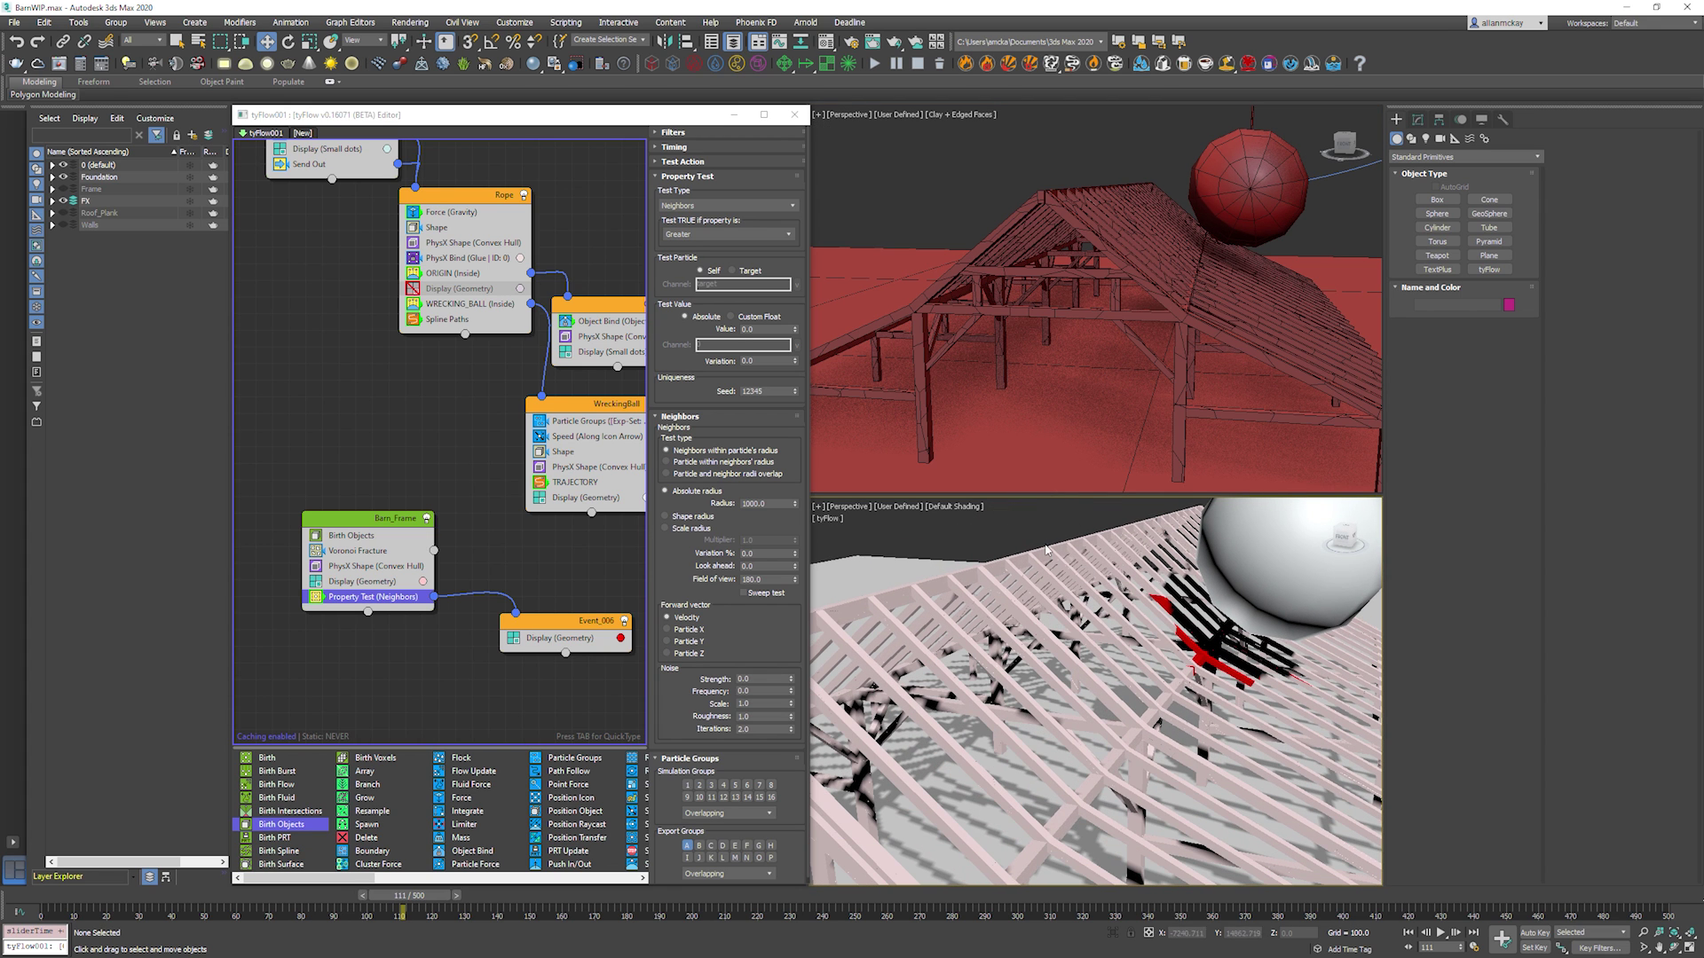
Disable the Display operator in Event_006 and examine the gap between ball and roof from other angles, stepping back a frame.
click(516, 639)
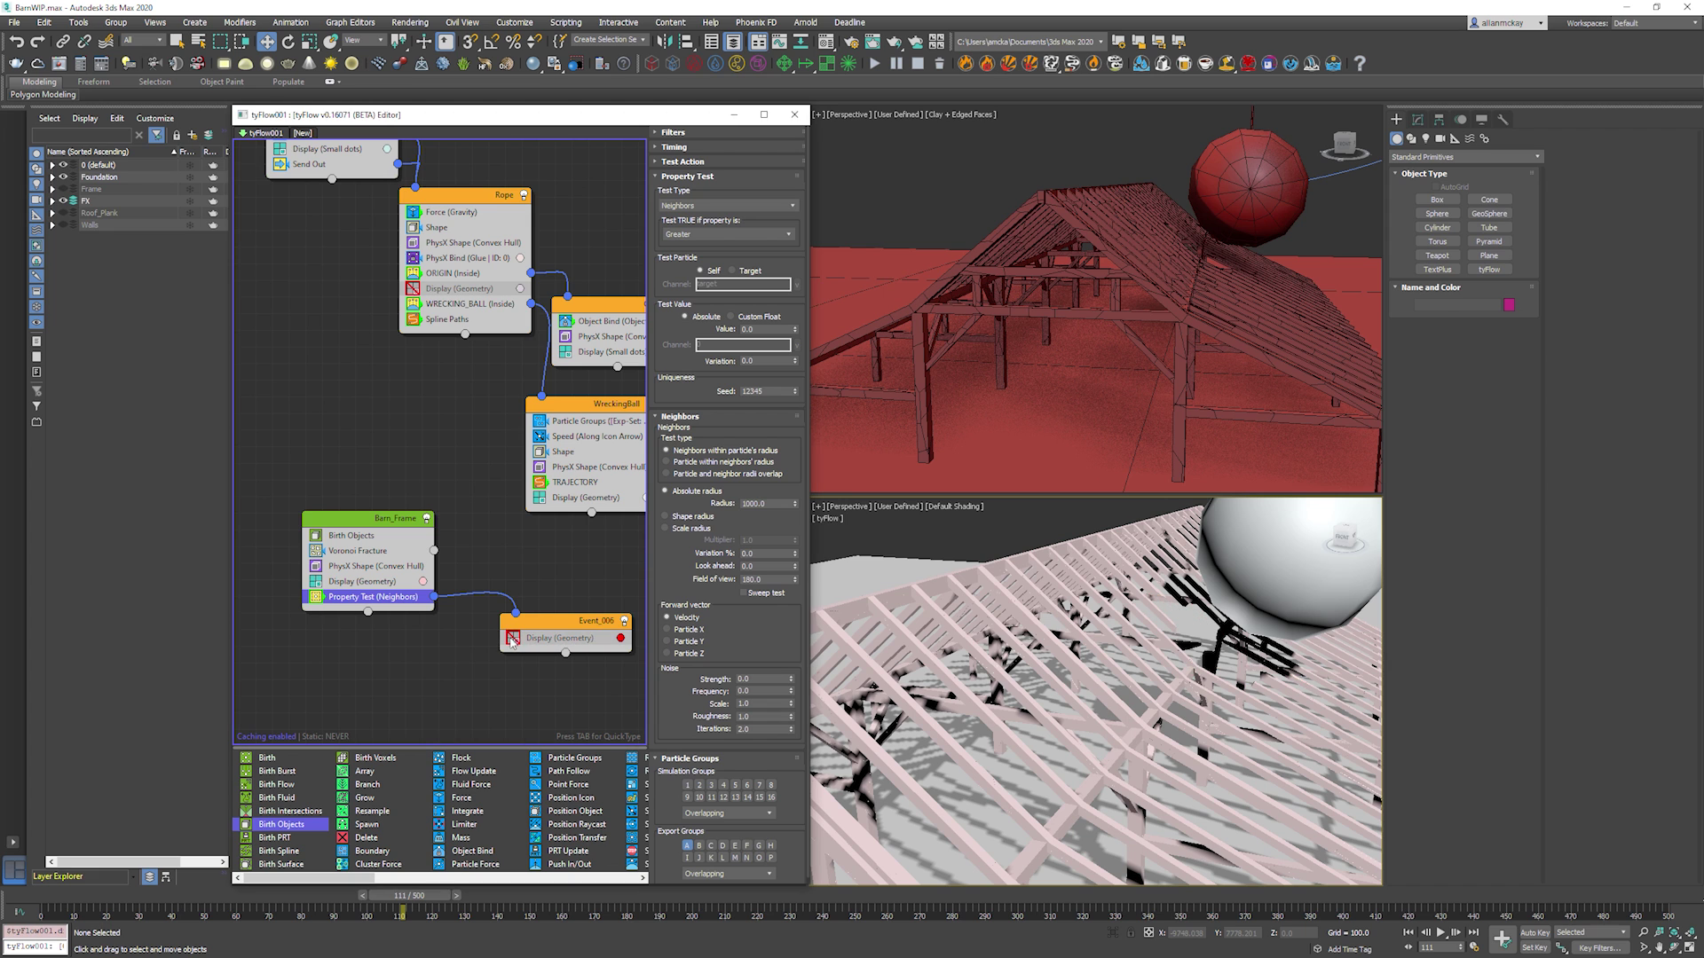
alt+middle_drag(1065, 341, 1145, 283)
key(comma)
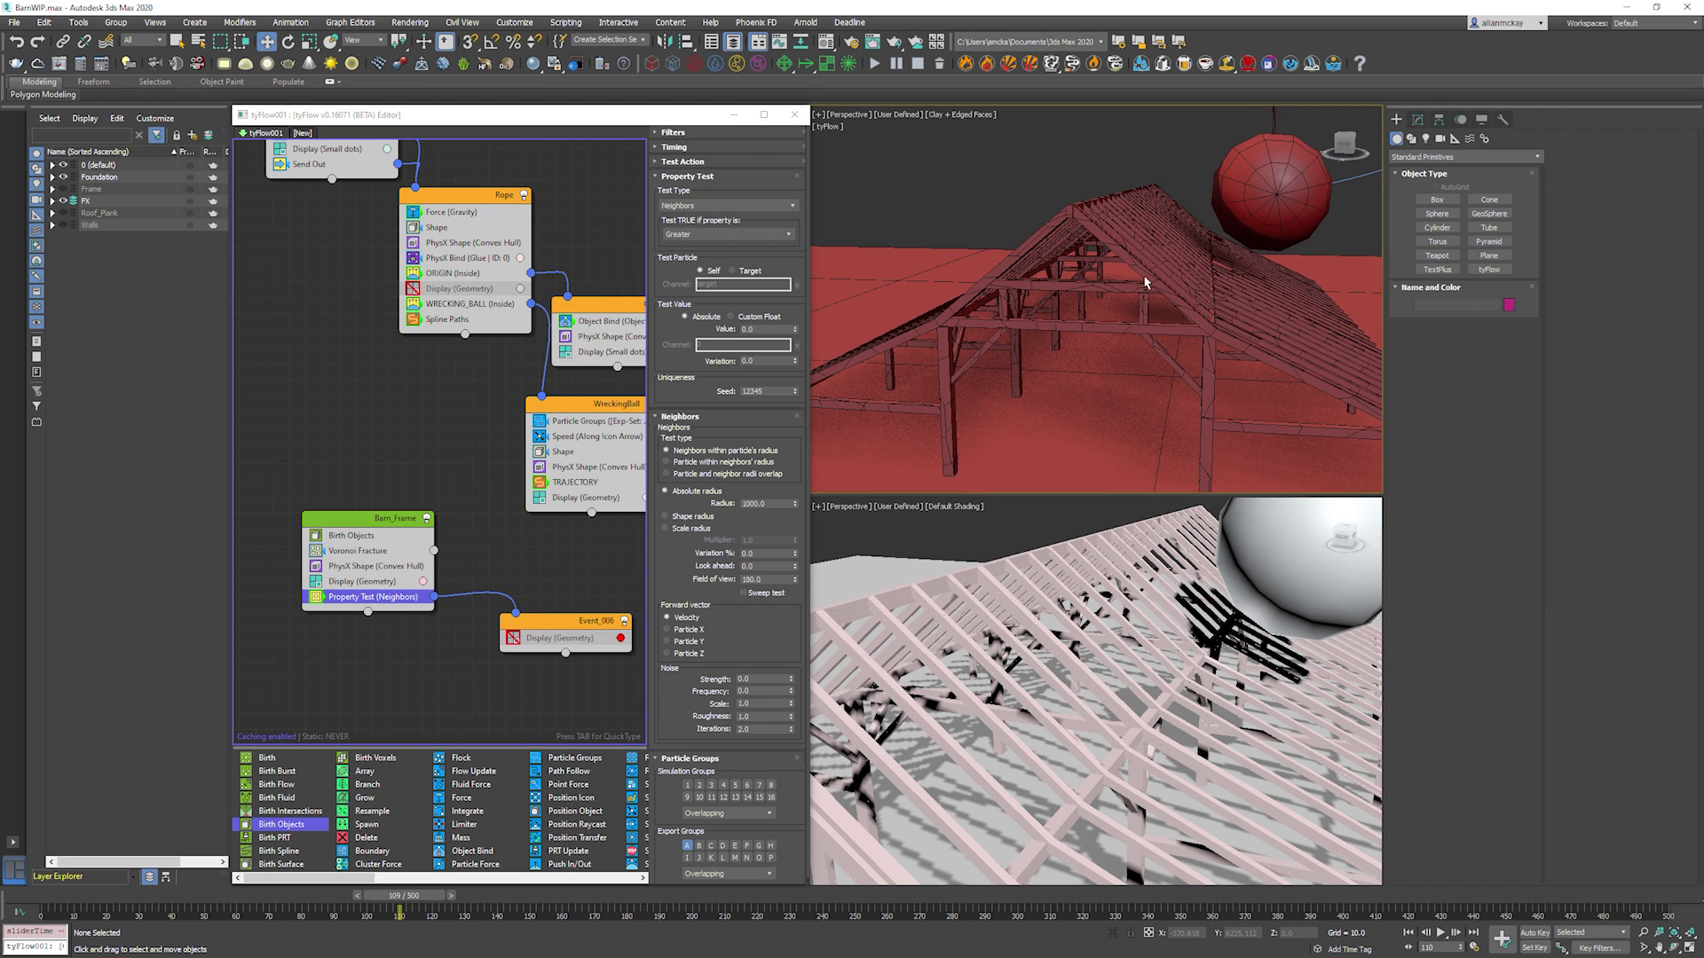
alt+middle_drag(1145, 282, 1287, 253)
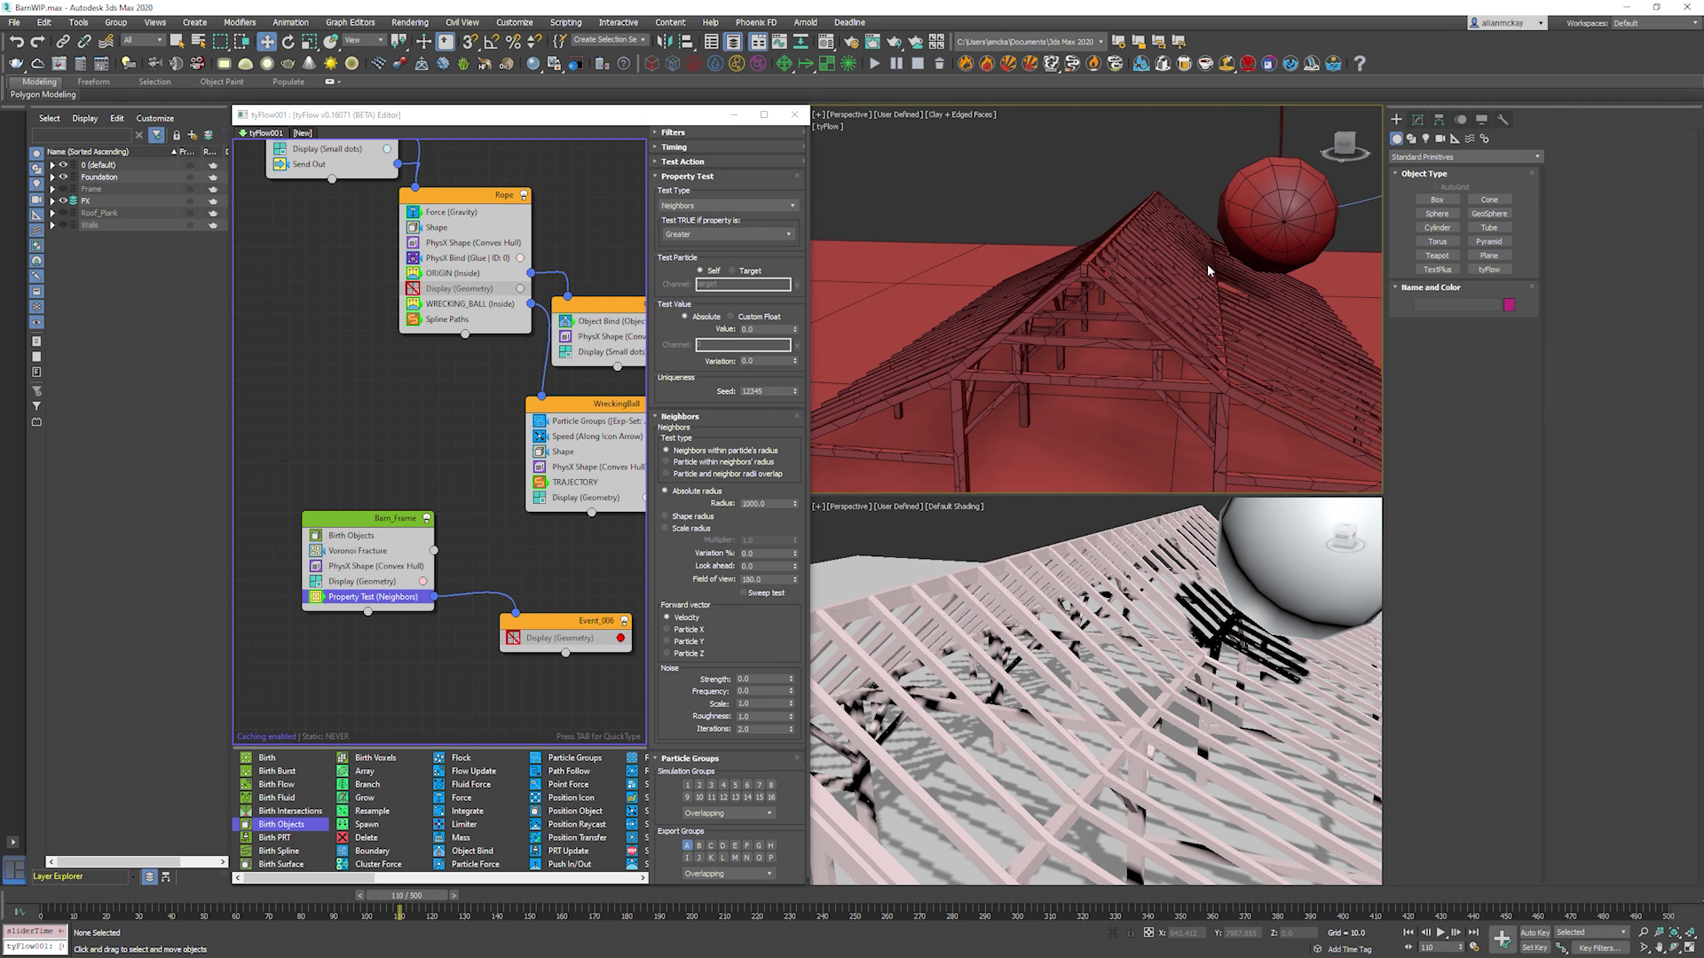
Set the Property Test's absolute neighbor radius to 900.
double_click(765, 504)
text(900)
key(Return)
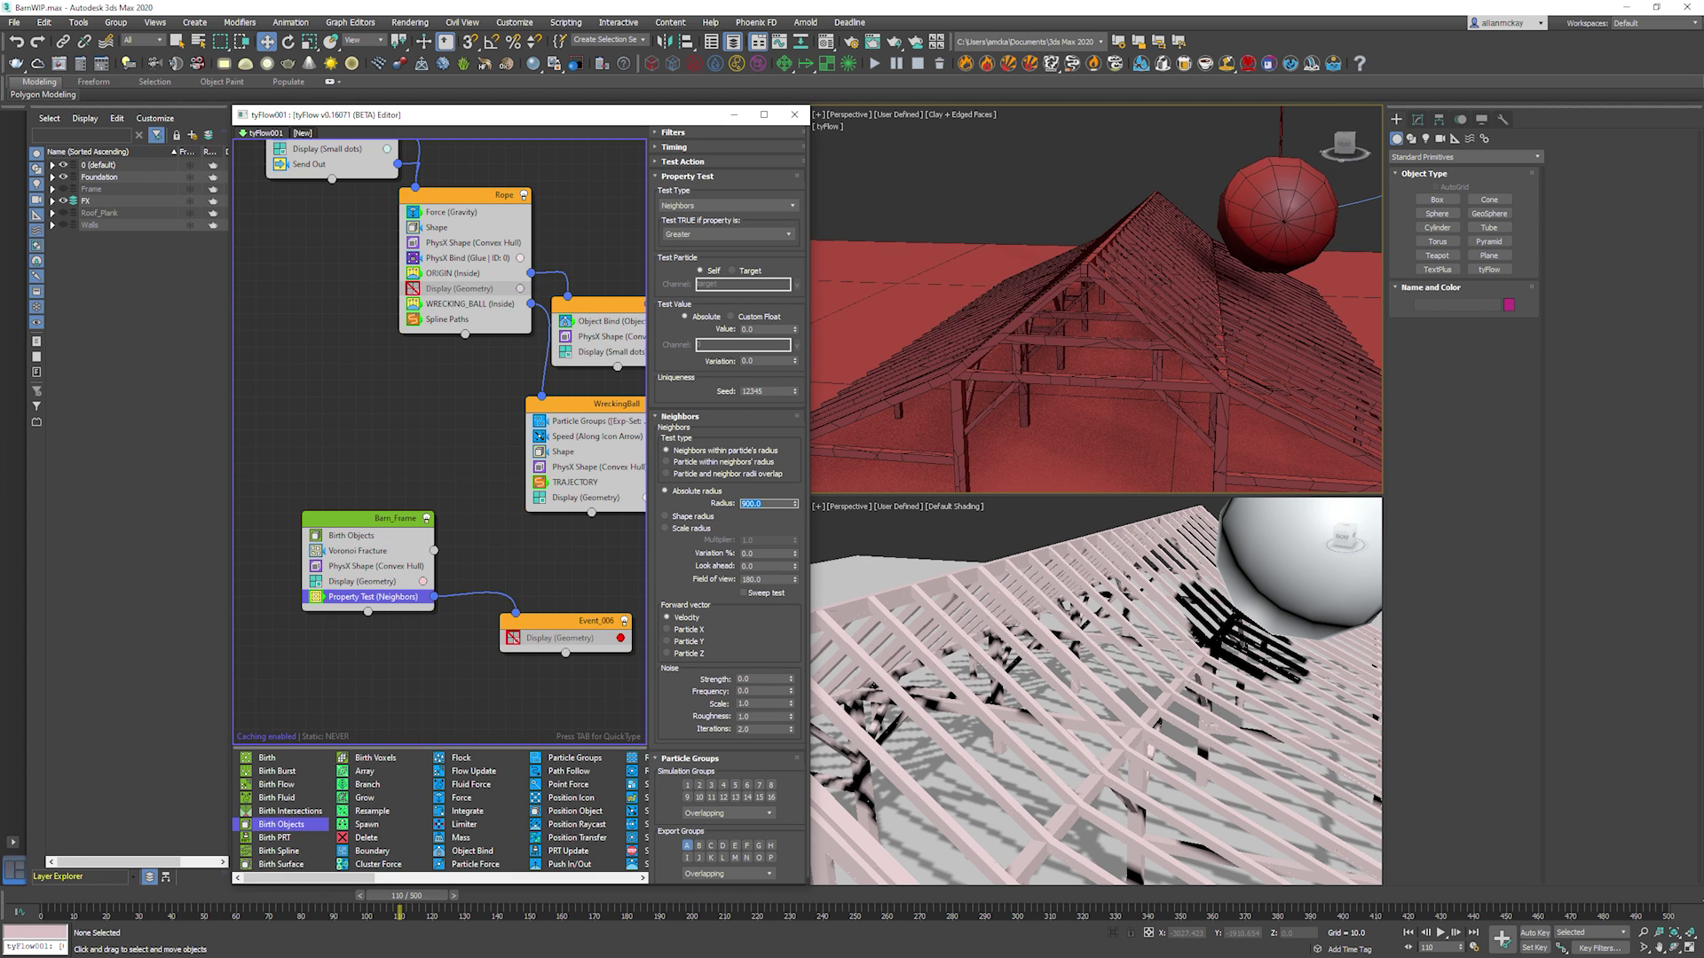
Step through the impact frames, re-enable Event_006's Display operator to examine the affected beams, and return to the first frame.
alt+middle_drag(1128, 410, 1218, 345)
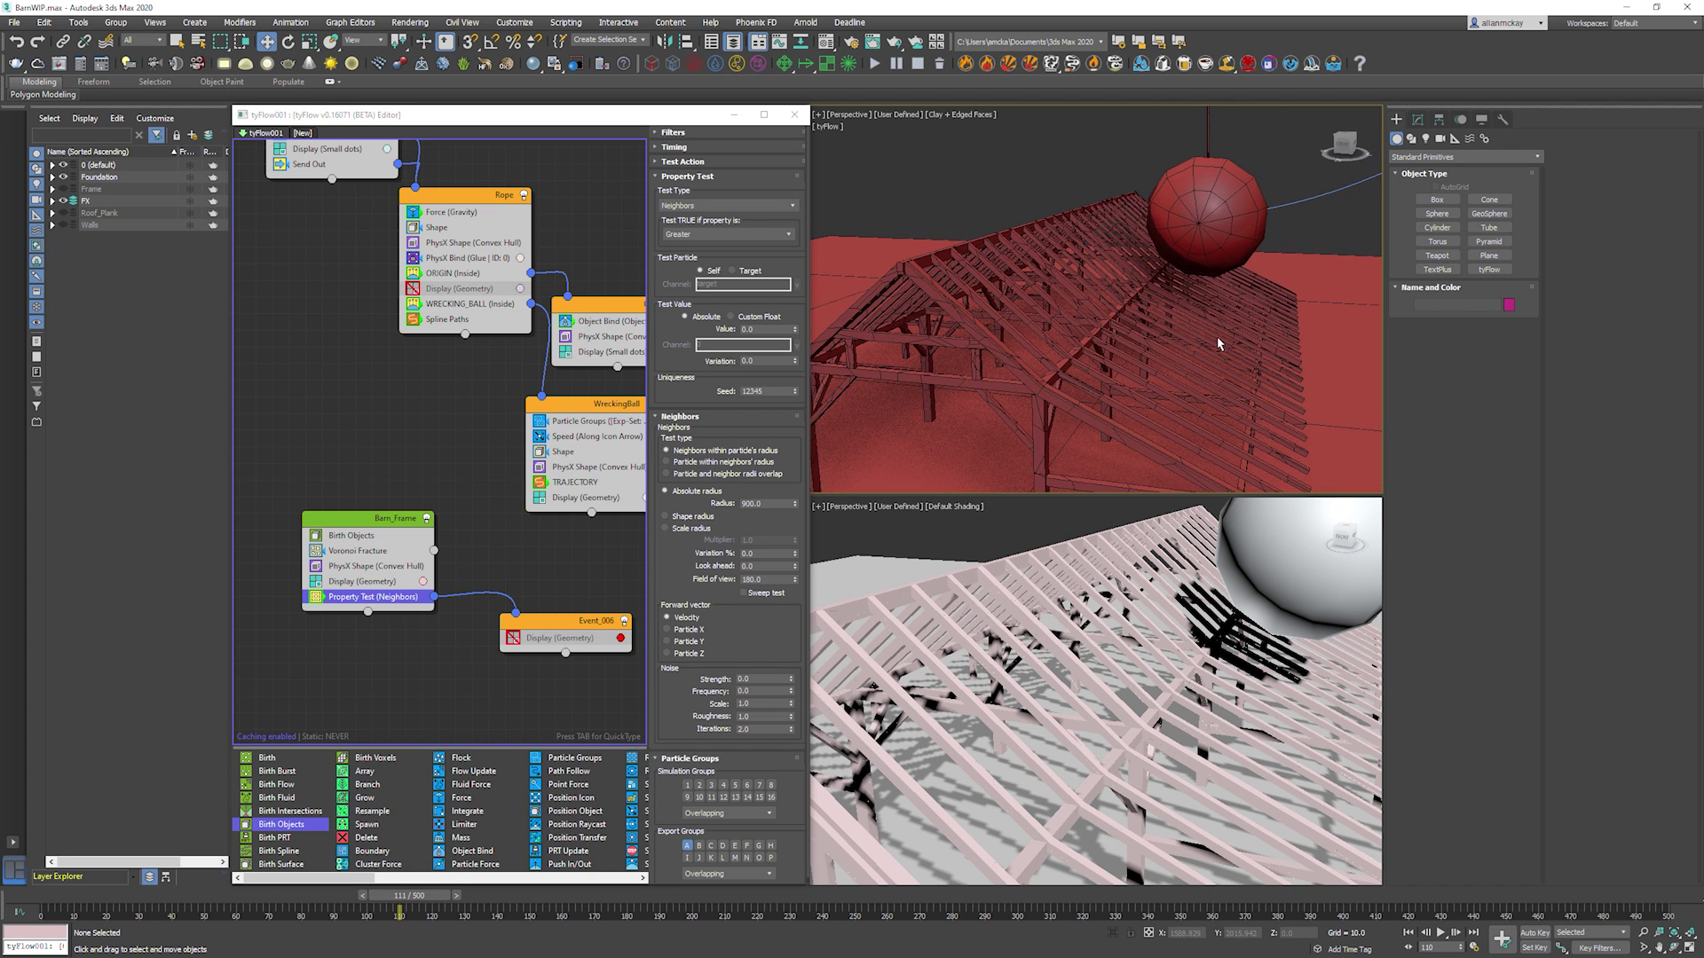
key(period)
key(period)
key(period)
key(period)
key(period)
key(period)
key(period)
key(period)
key(period)
key(period)
key(period)
key(comma)
click(514, 638)
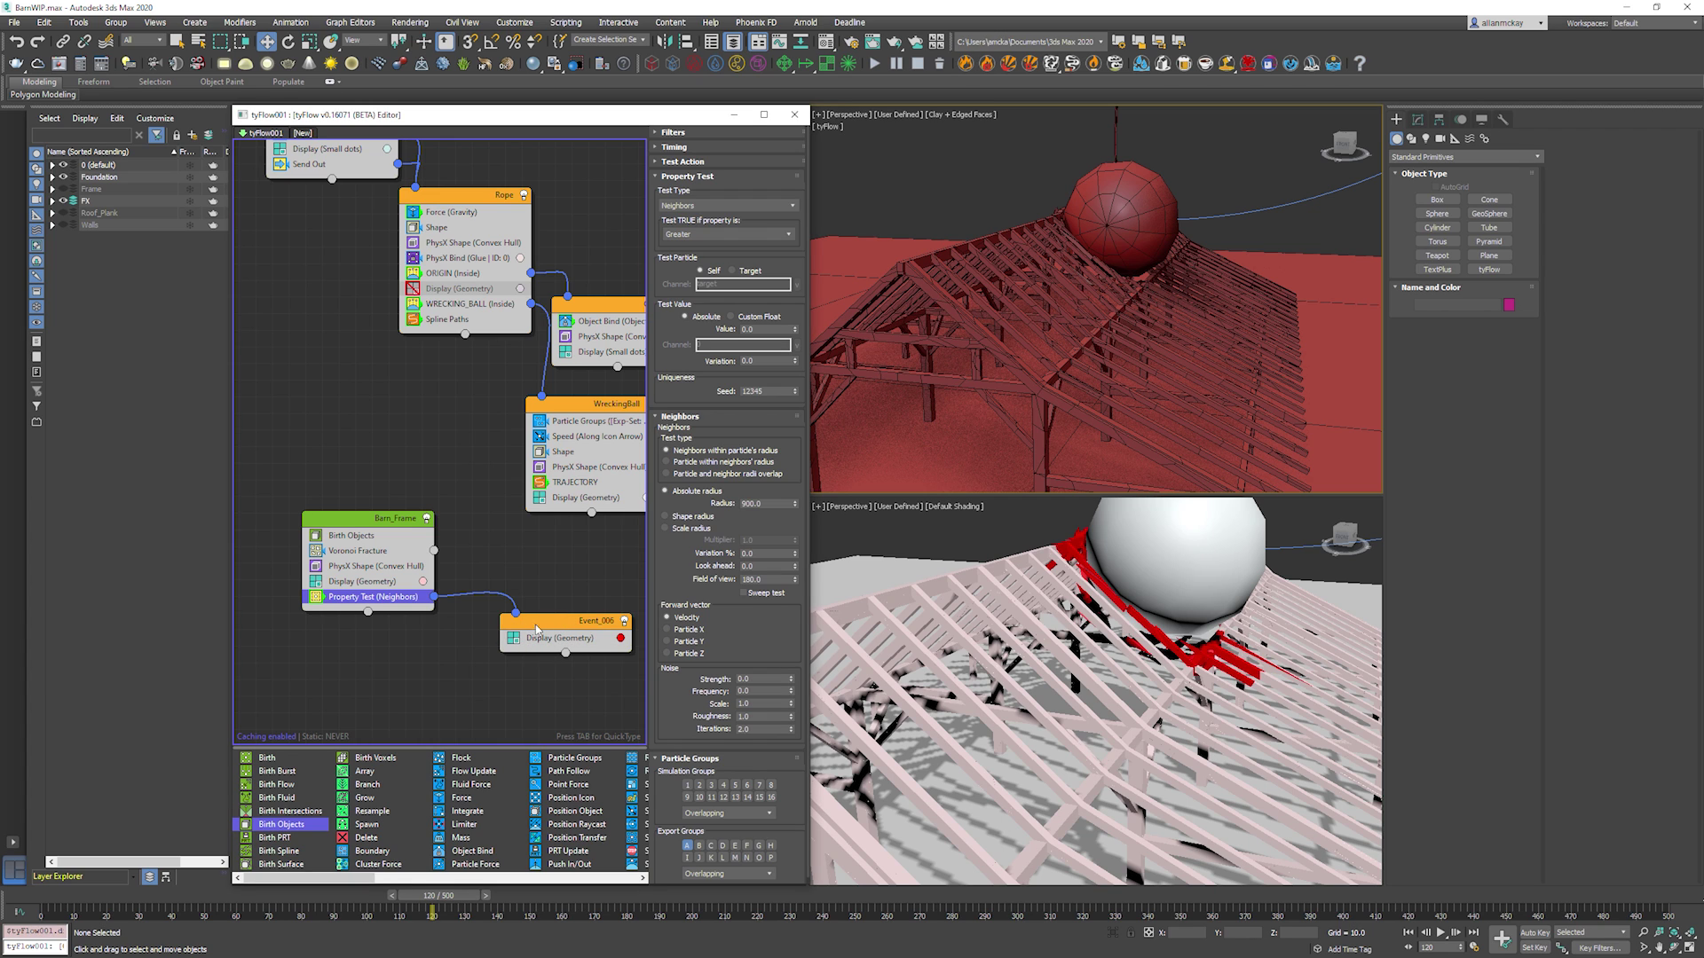
key(Home)
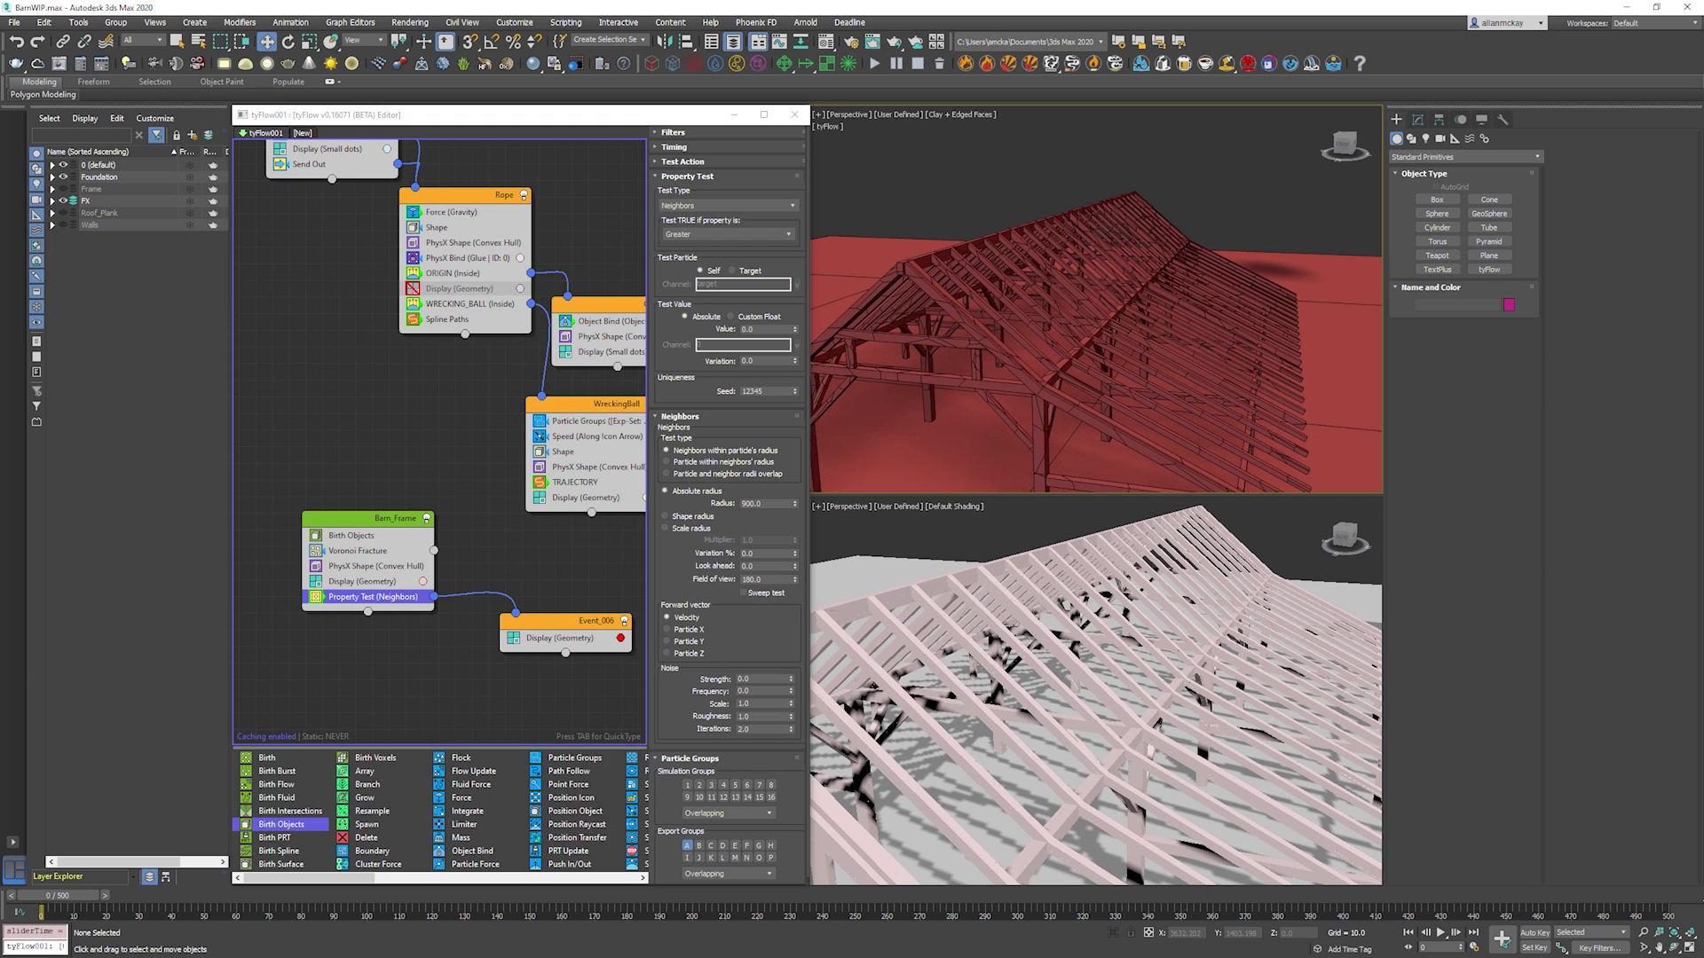
Add a Voronoi Fracture operator to Event_006 above its Display operator.
click(582, 597)
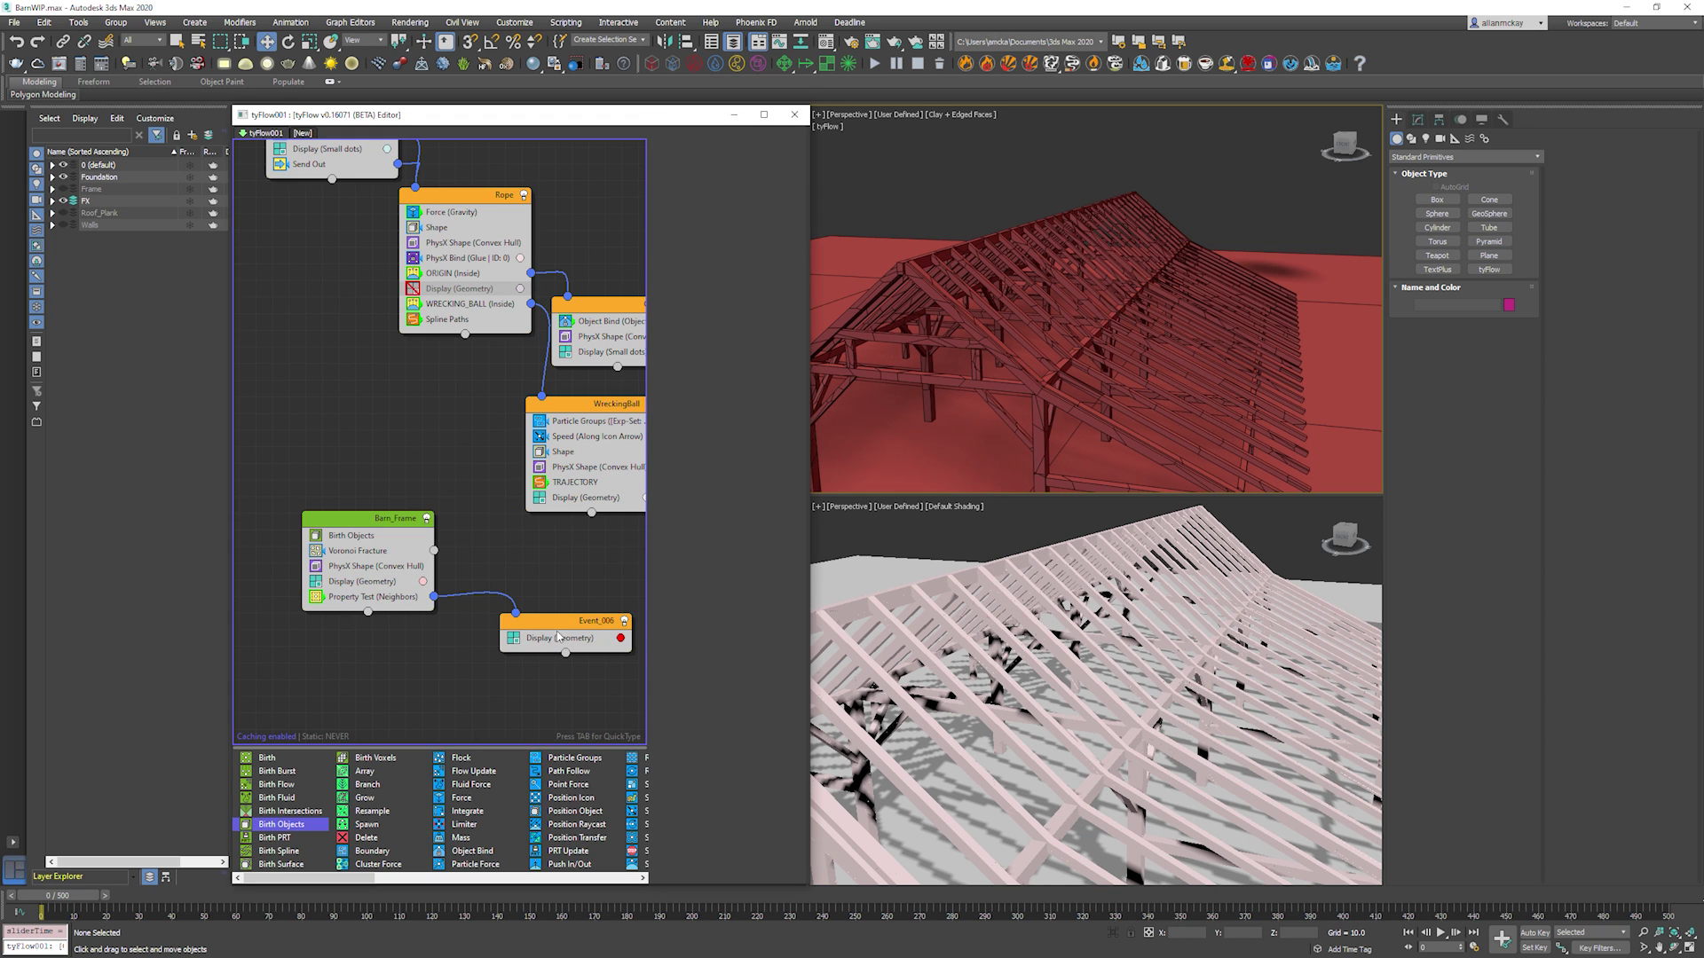
key(Tab)
text(voro)
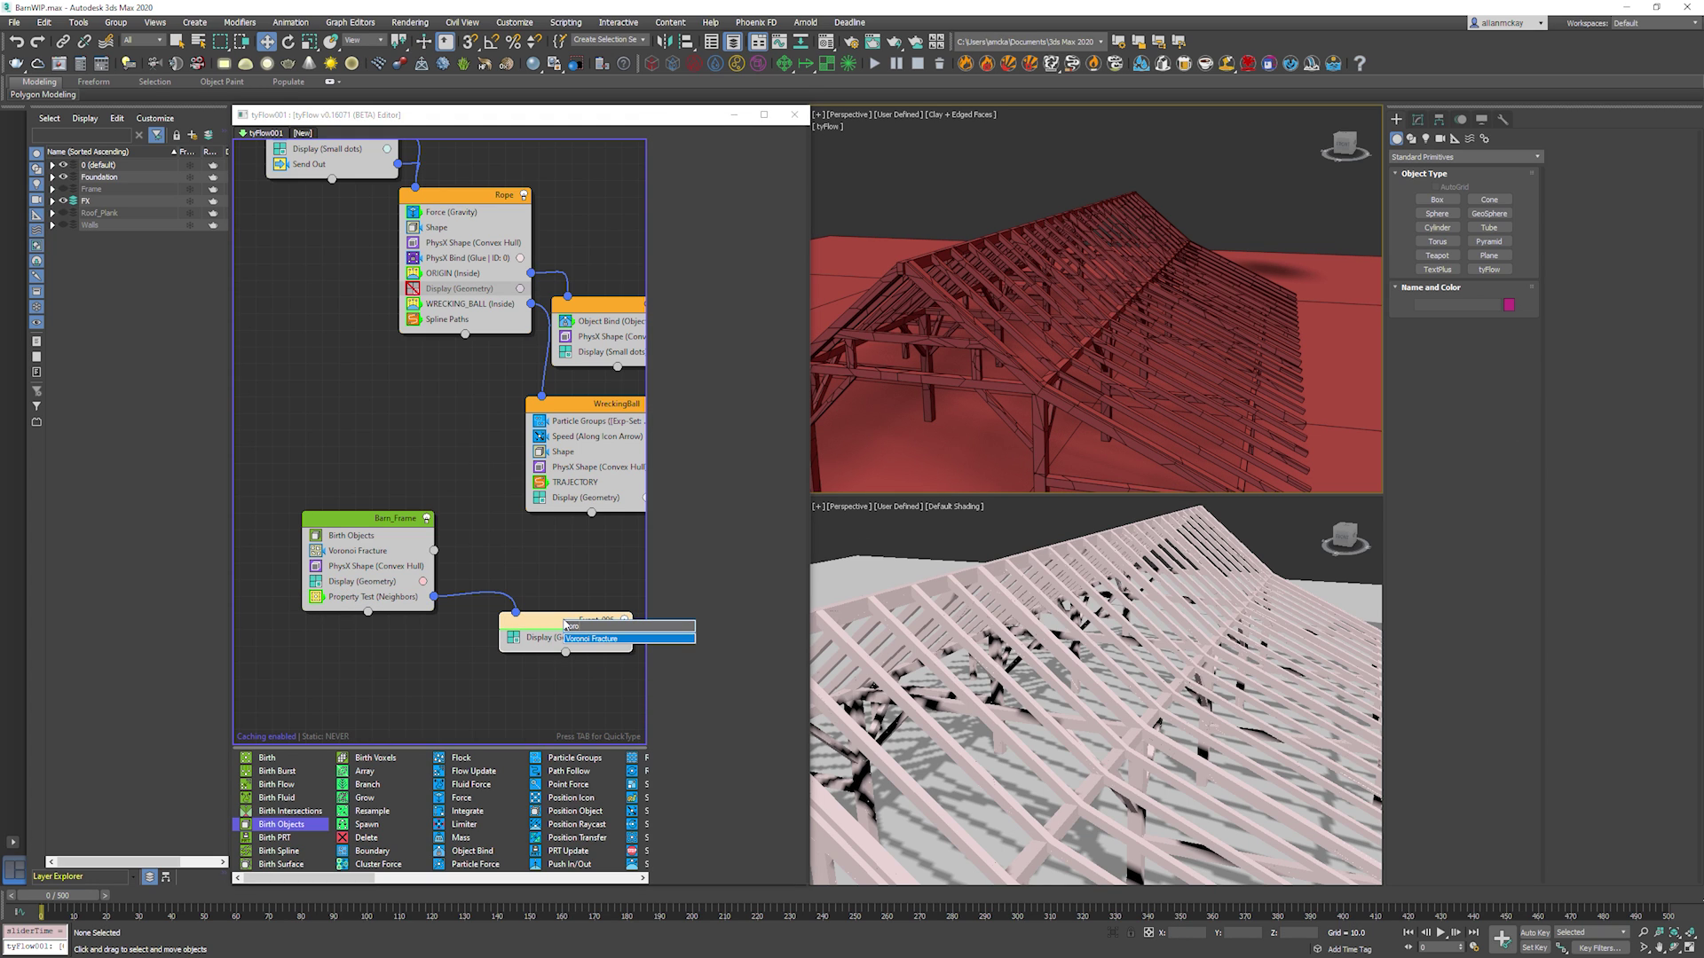
click(610, 639)
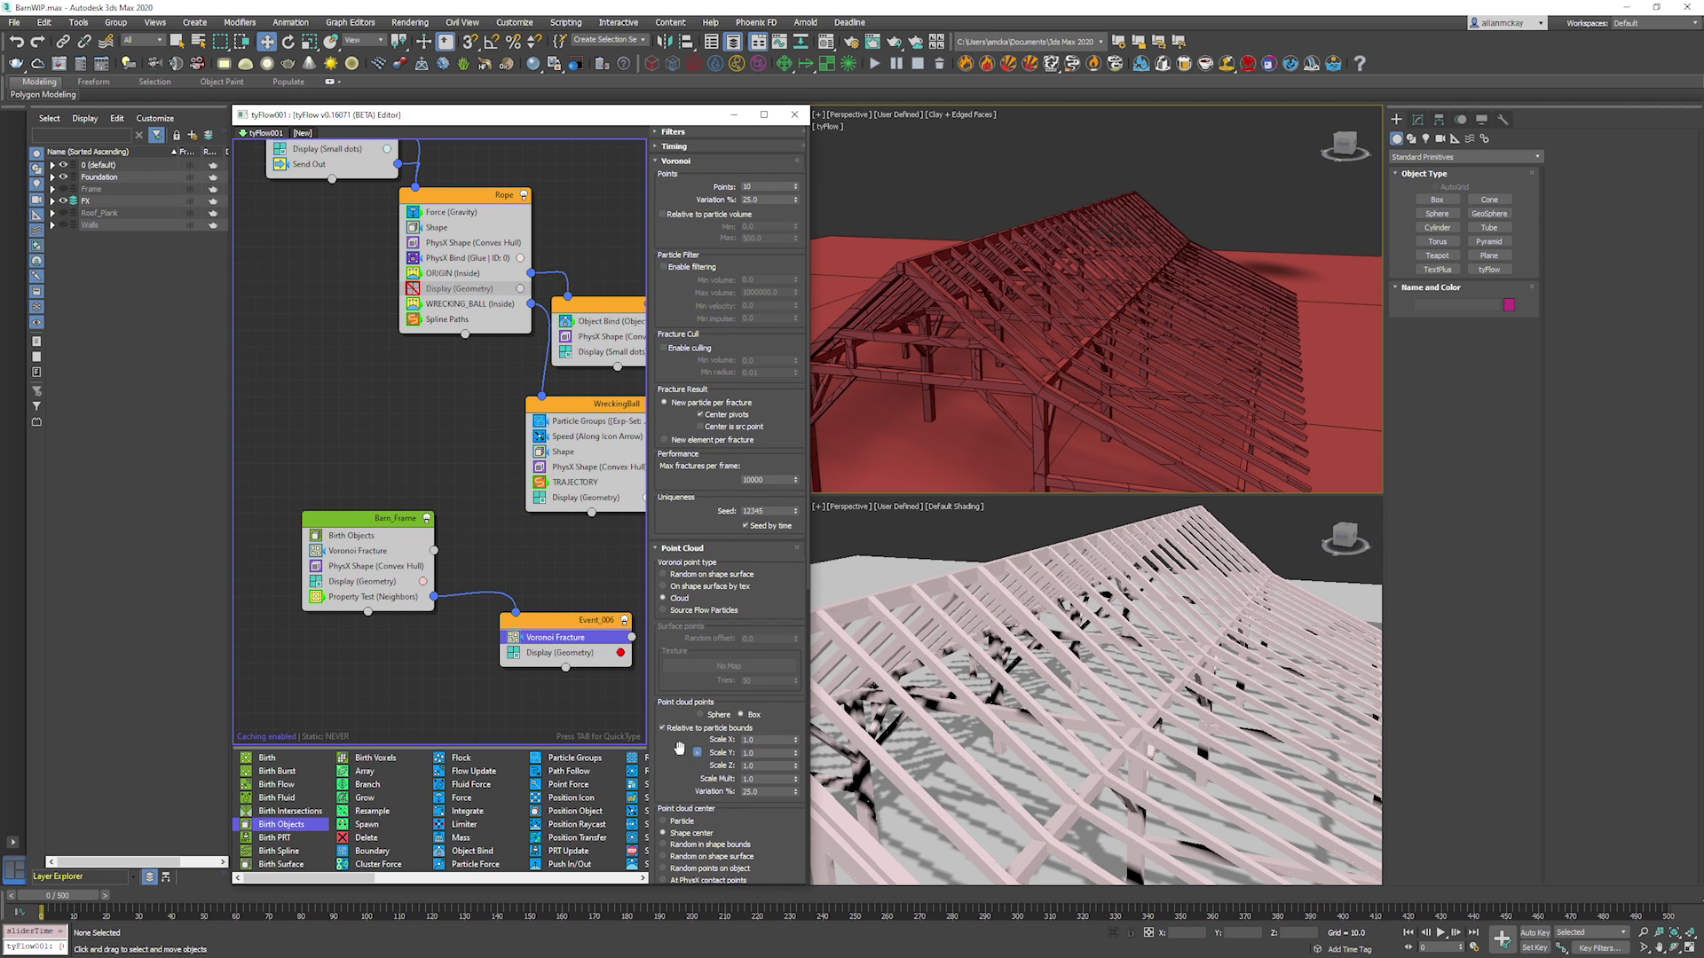
Set Event_006's Voronoi Fracture to random points on the shape surface with 25 points.
click(715, 575)
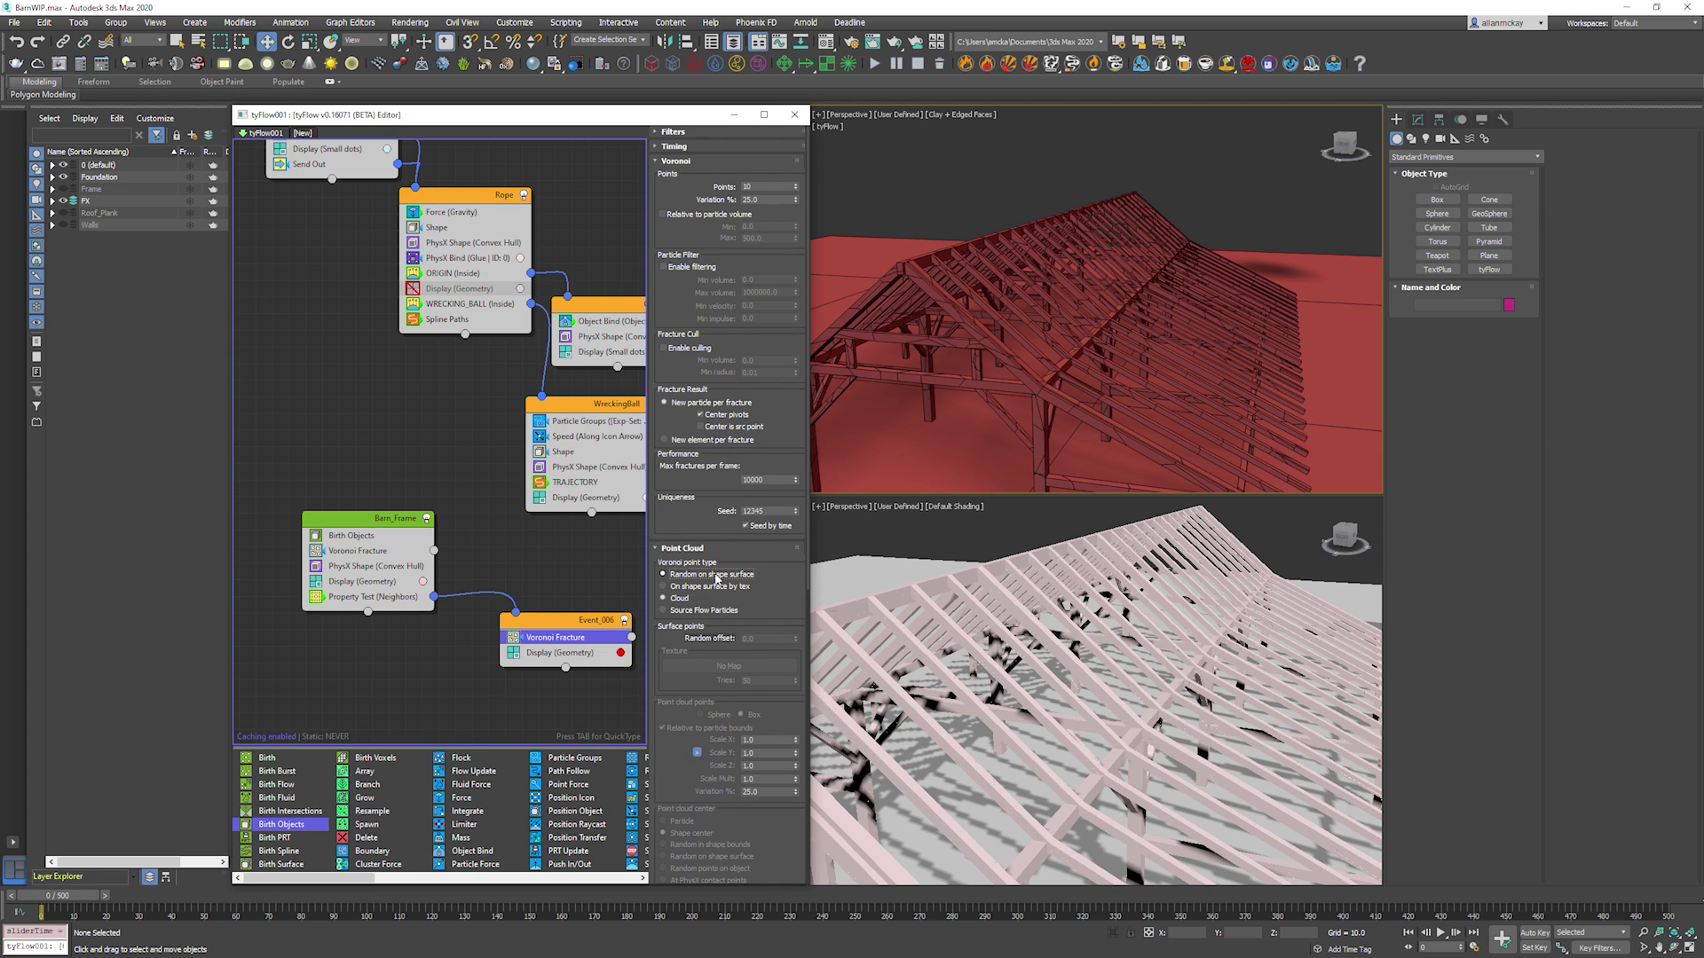
double_click(770, 187)
text(2)
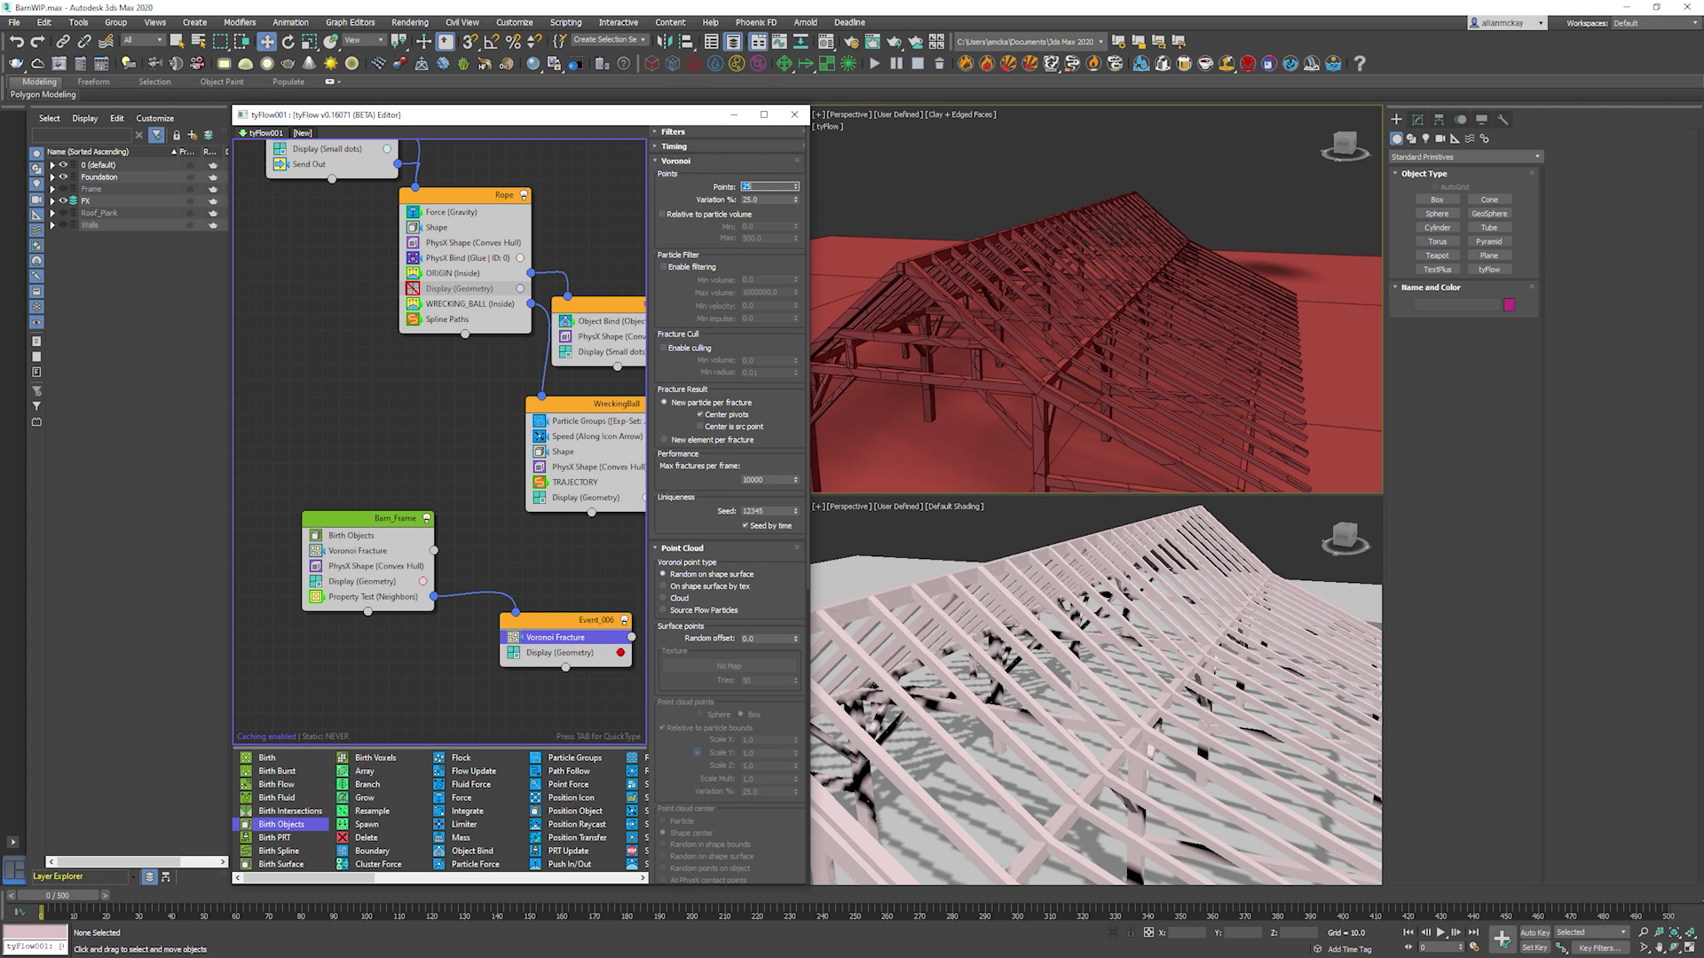
text(5)
key(Return)
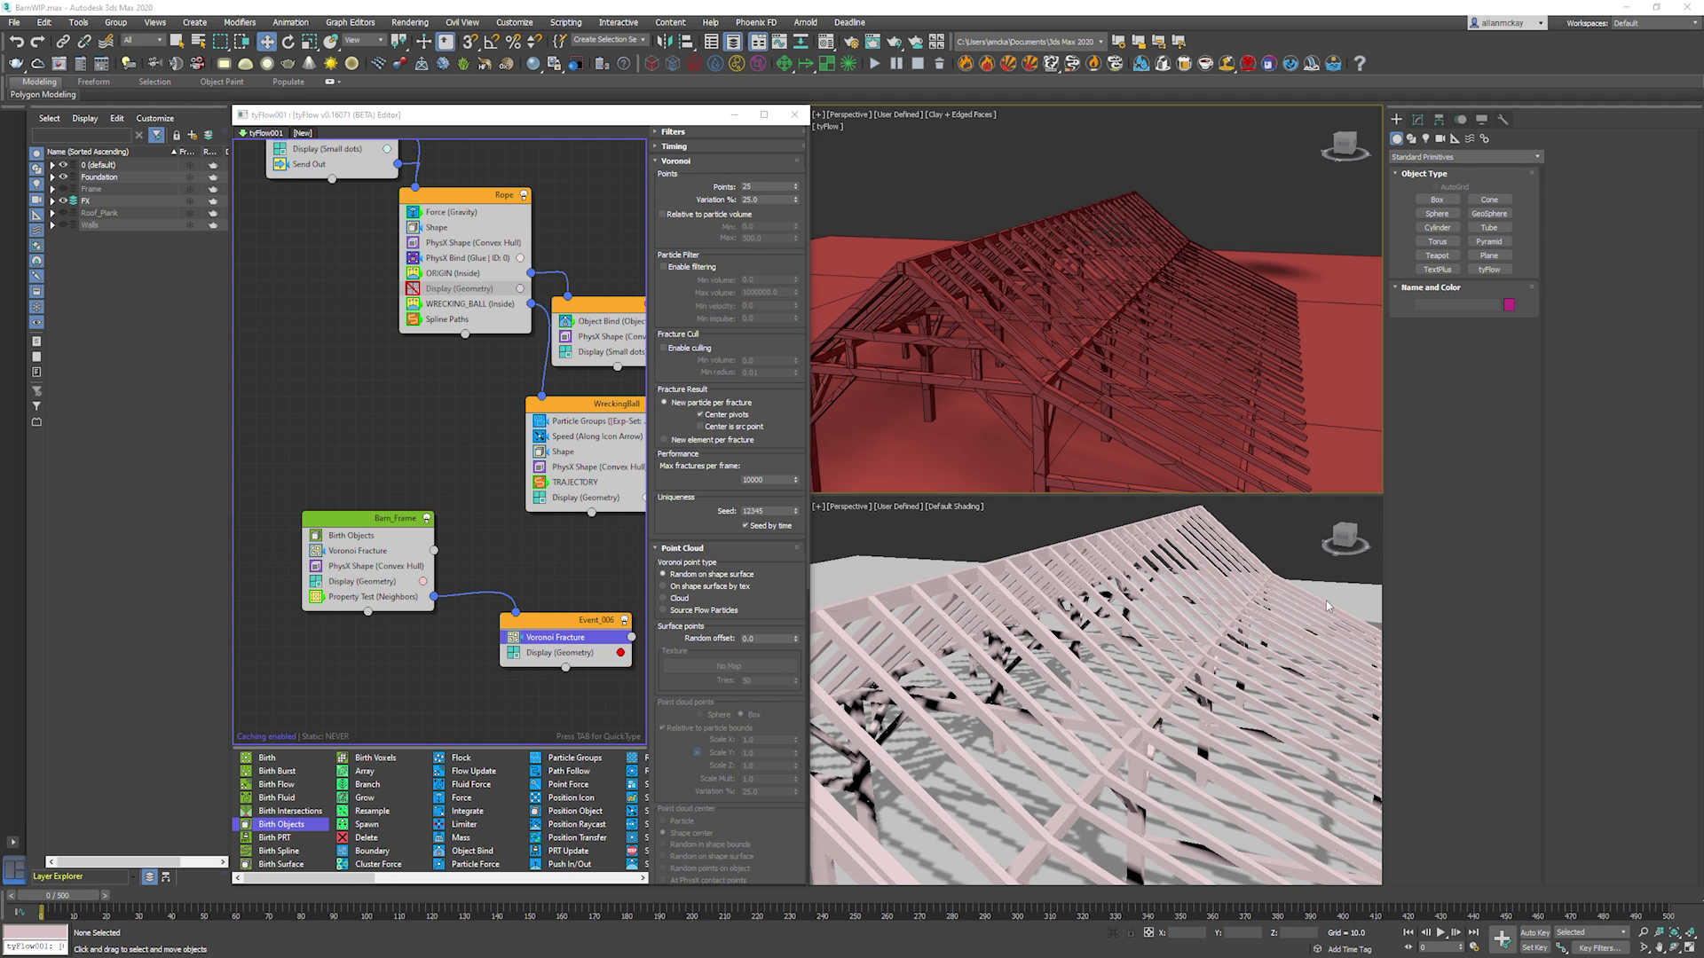
scroll(721, 550, down, 10)
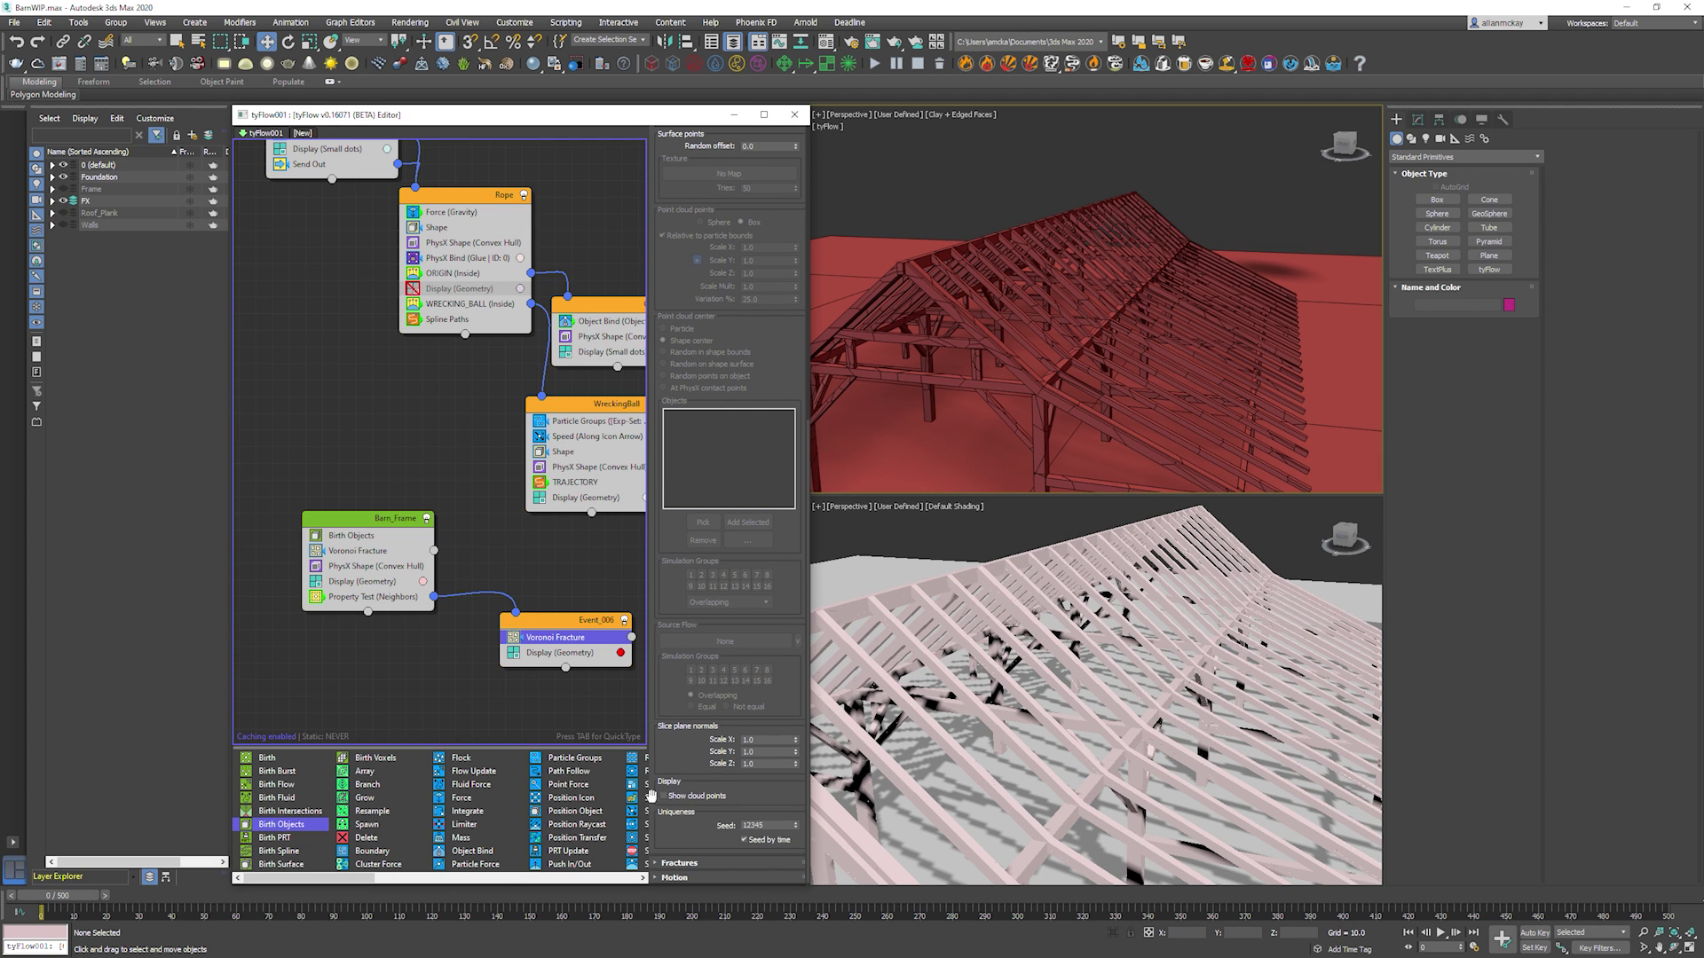
Step through the frames around the ball's impact and examine up close how the roof beams fracture.
click(460, 899)
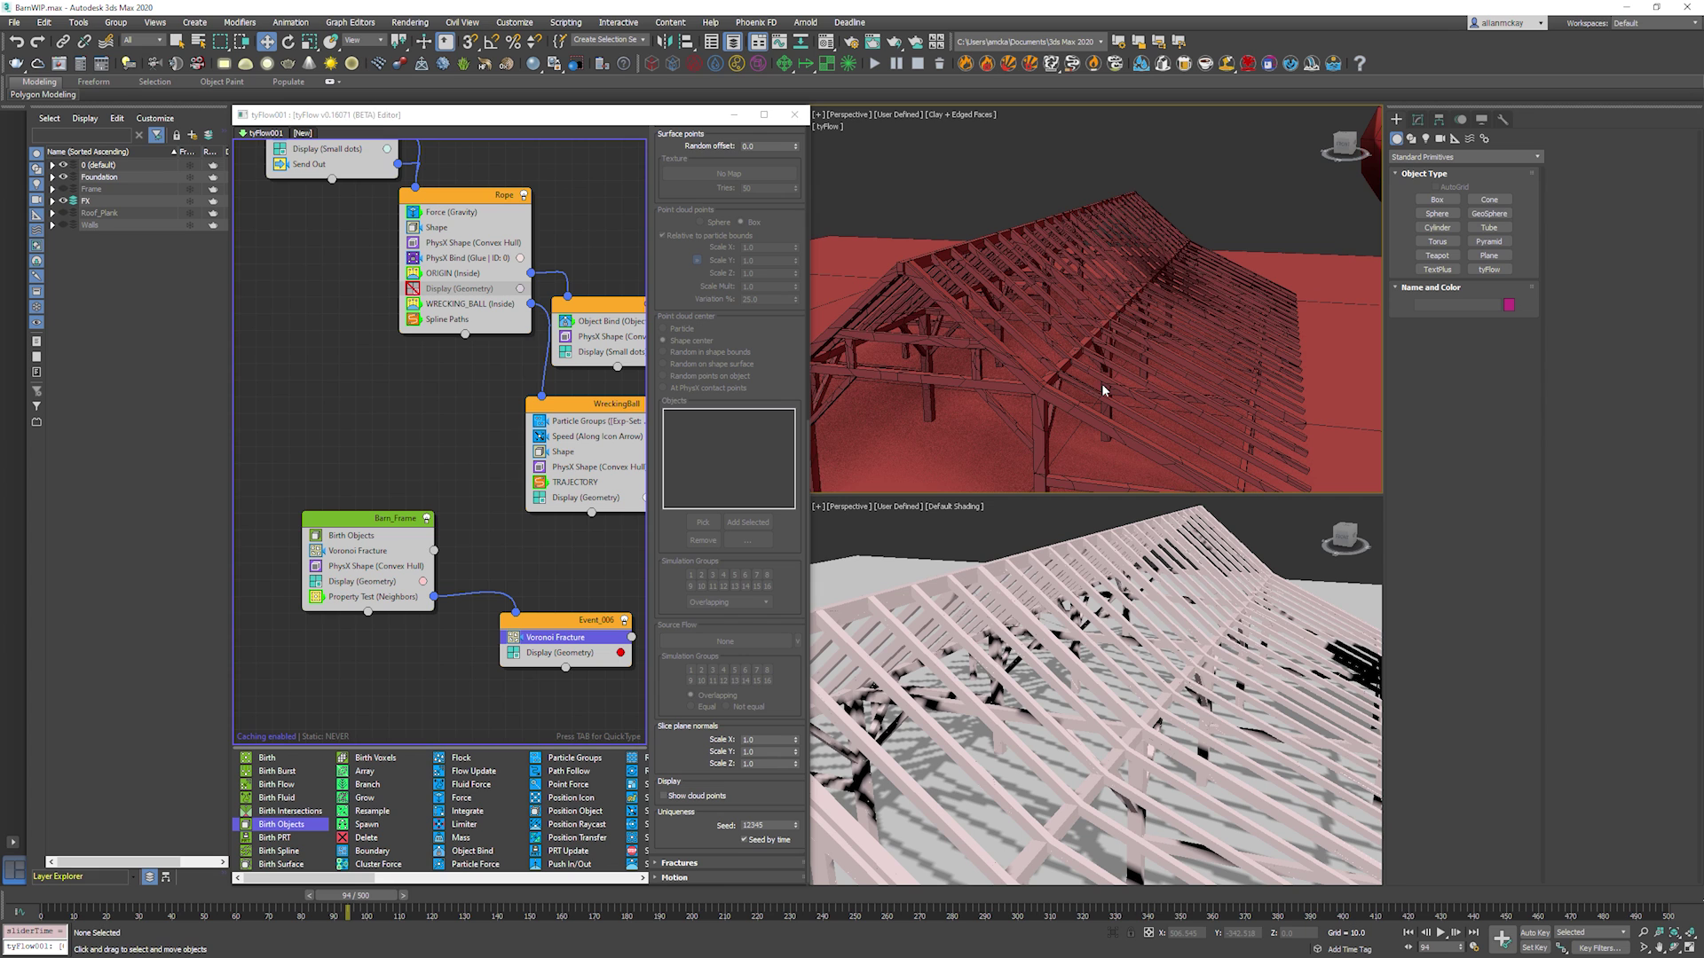
alt+middle_drag(1131, 349, 1120, 351)
key(period)
key(period)
key(period)
key(period)
key(period)
key(period)
key(period)
key(period)
key(period)
key(period)
key(period)
key(period)
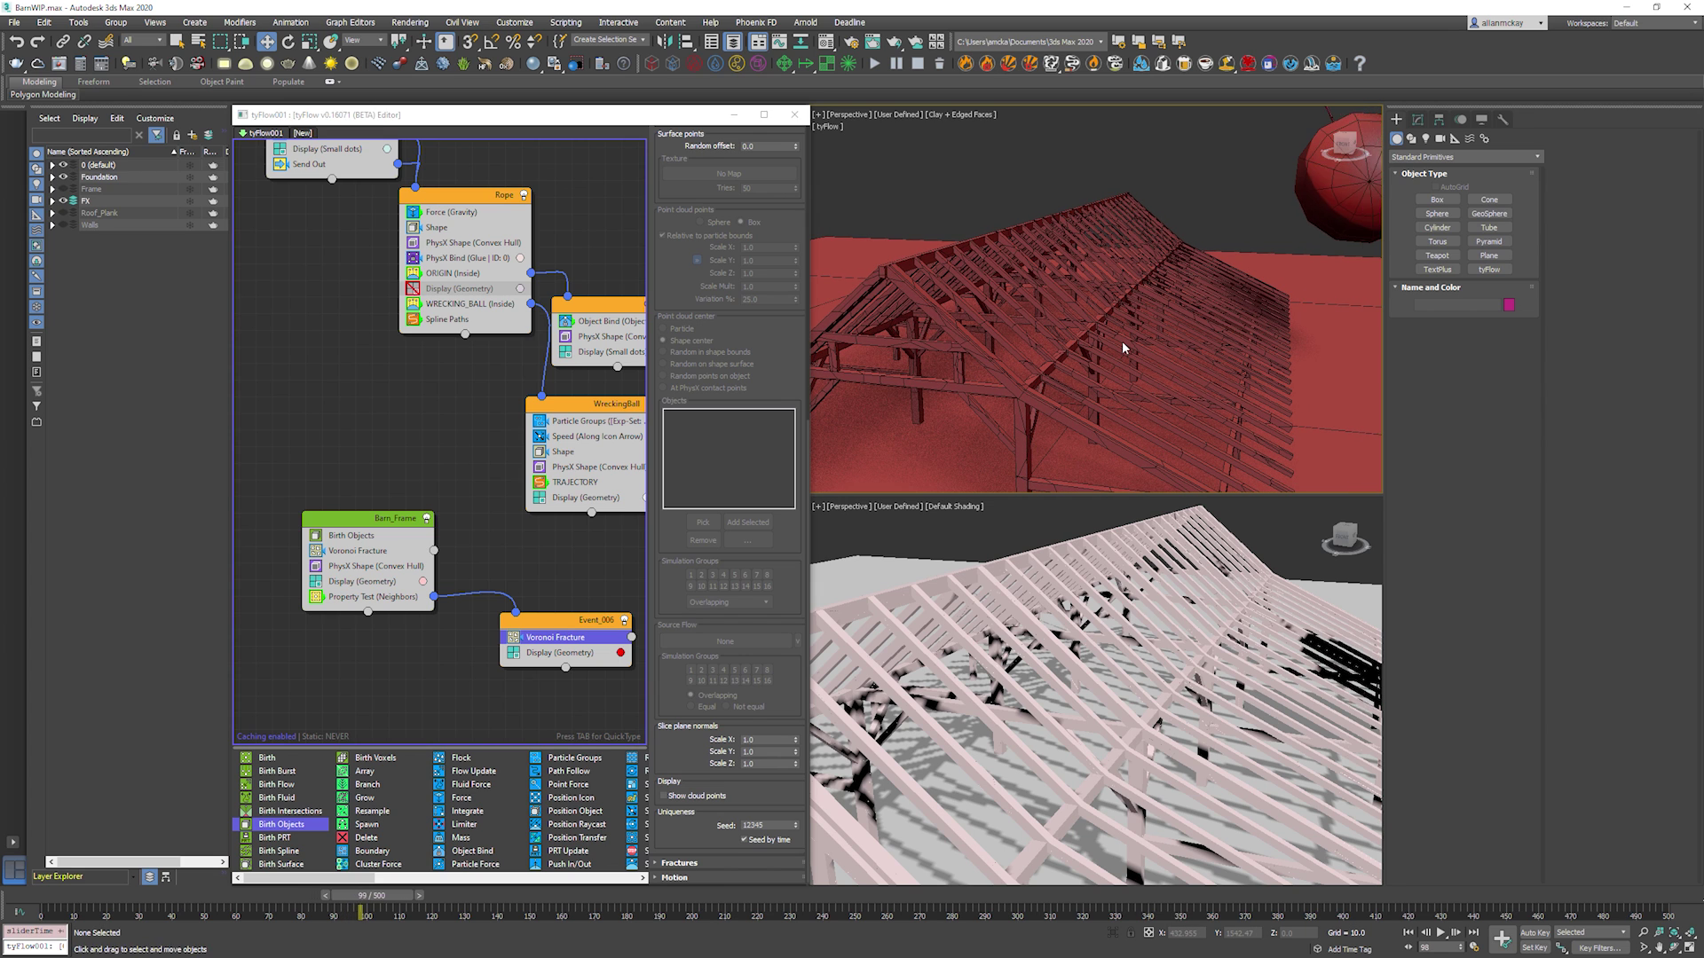
key(period)
key(period)
key(period)
key(period)
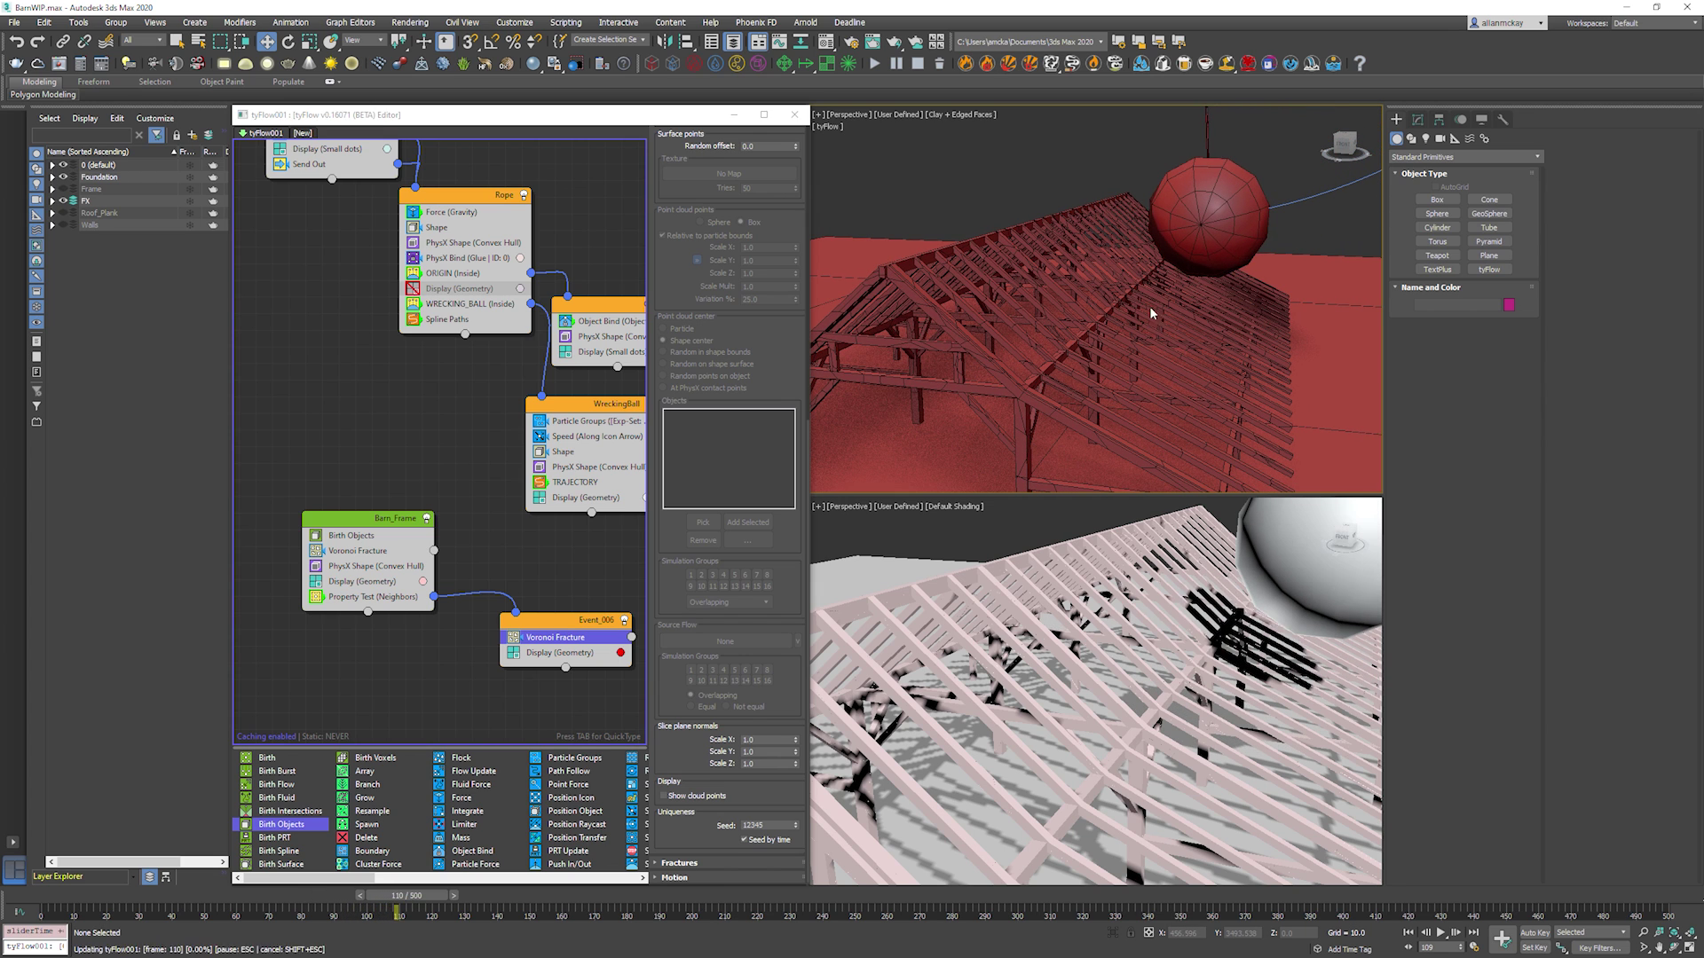
alt+middle_drag(1154, 289, 1150, 282)
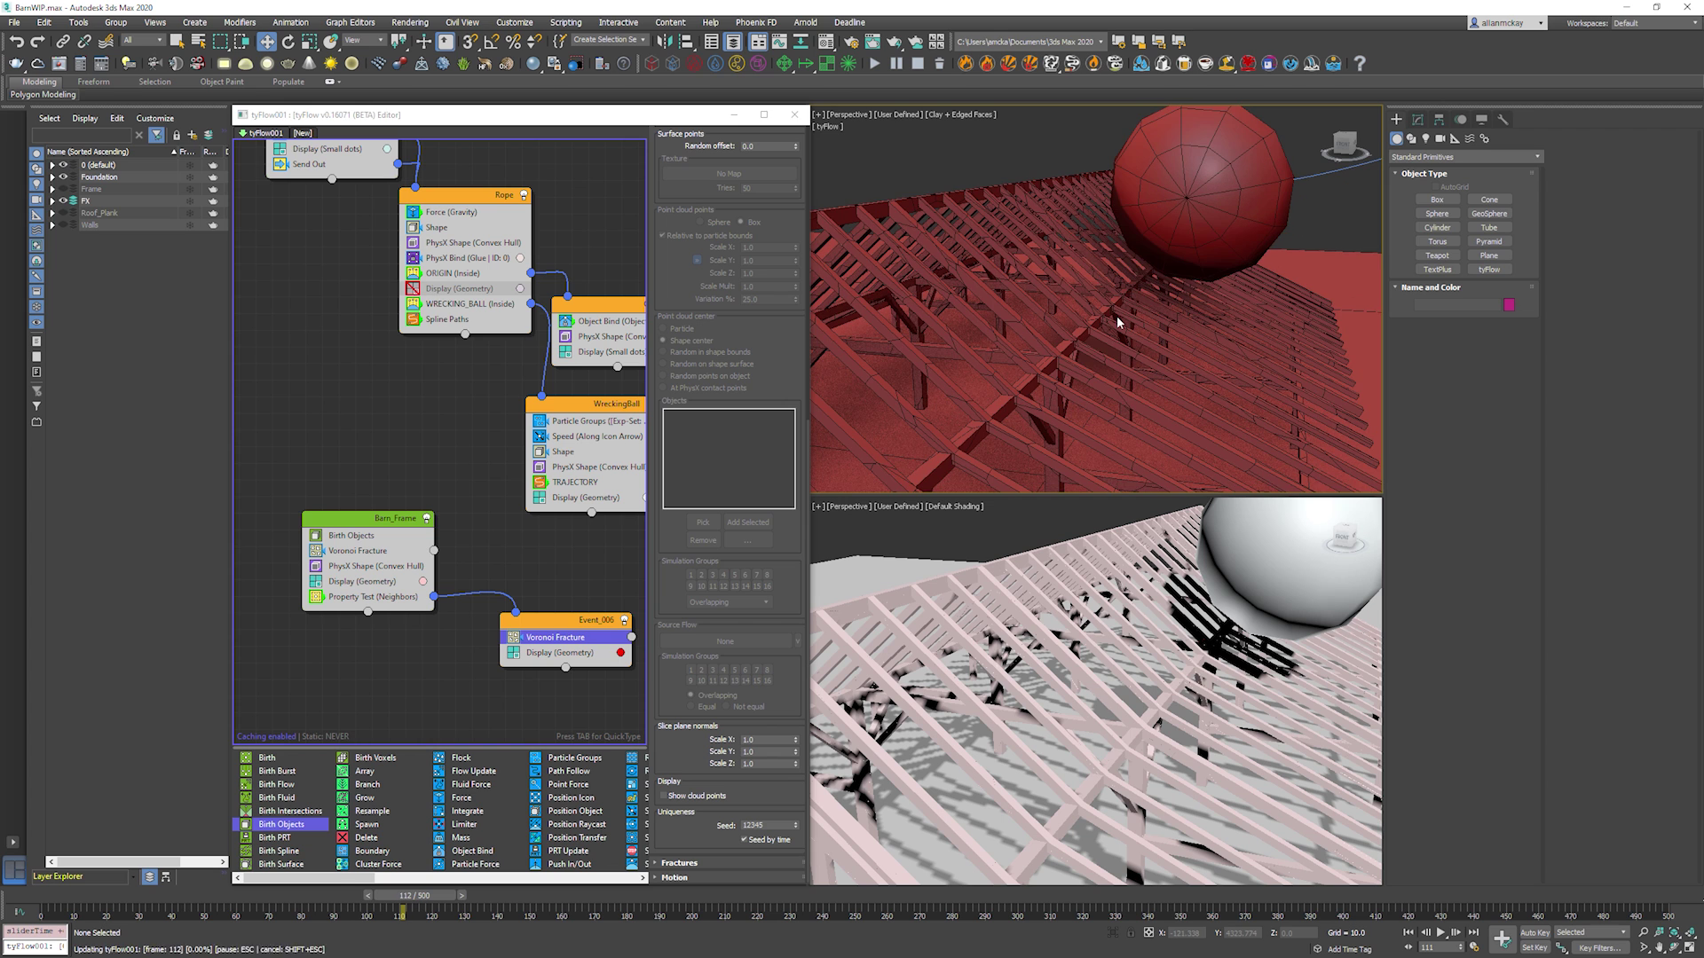
key(period)
scroll(1125, 320, up, 5)
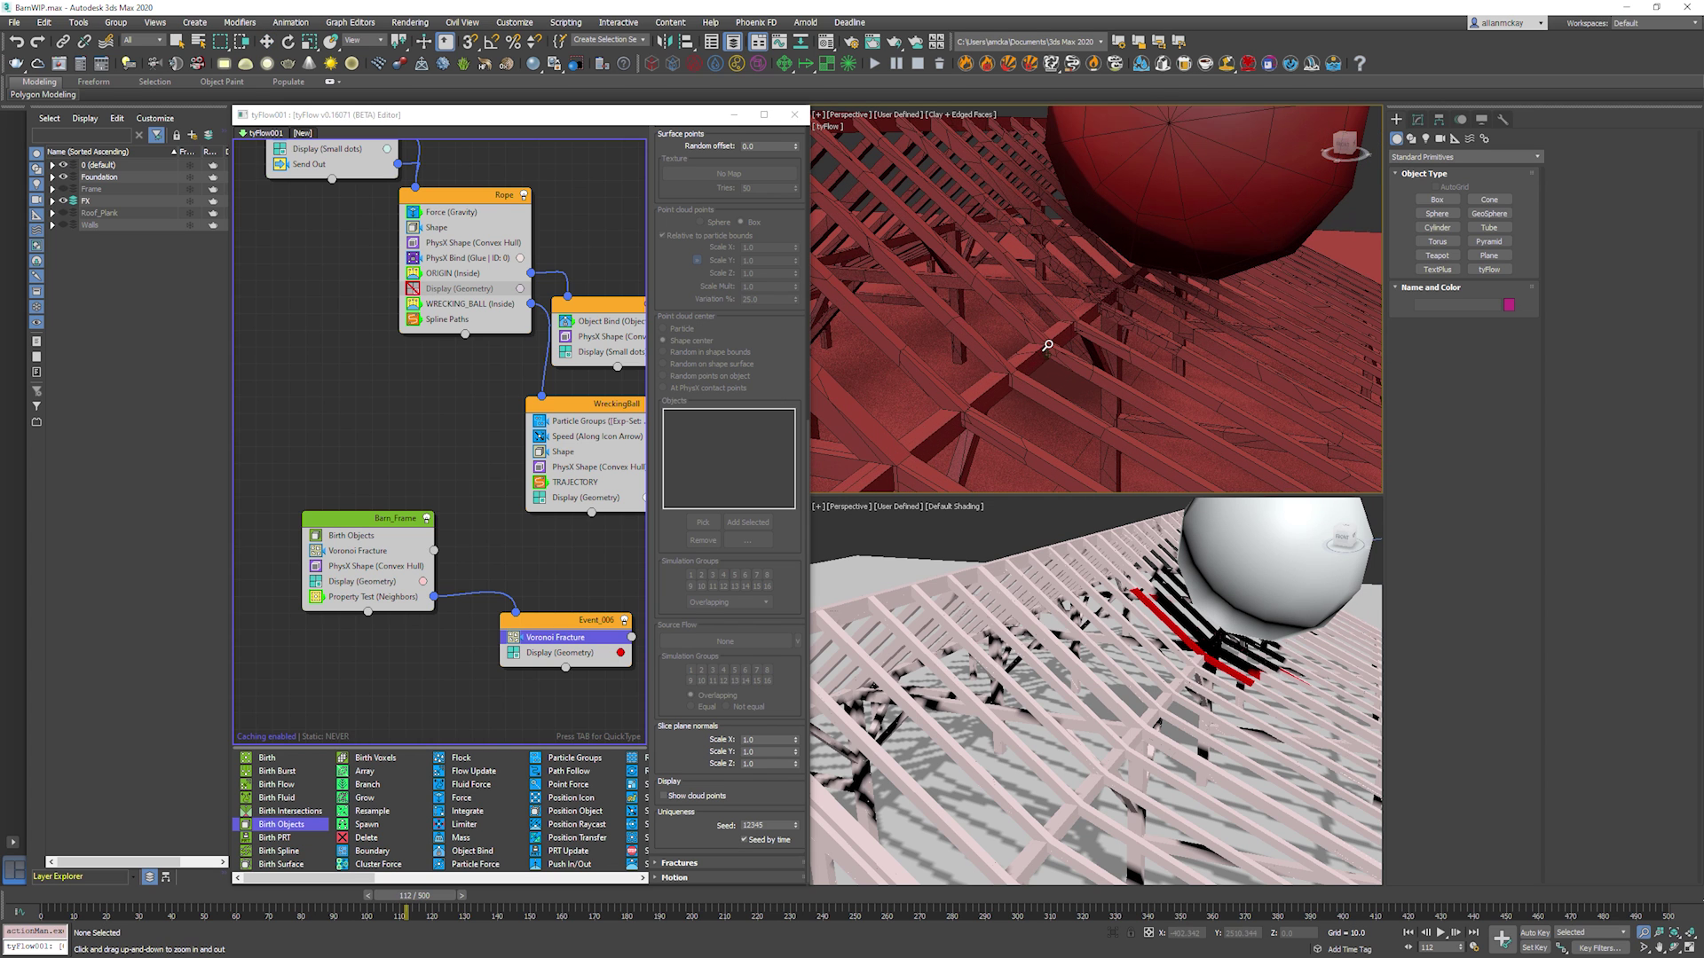
Set the Voronoi Fracture's slice plane normals scale to X 0.1, Y 10 and Z 0.01, and refresh the simulation.
double_click(763, 738)
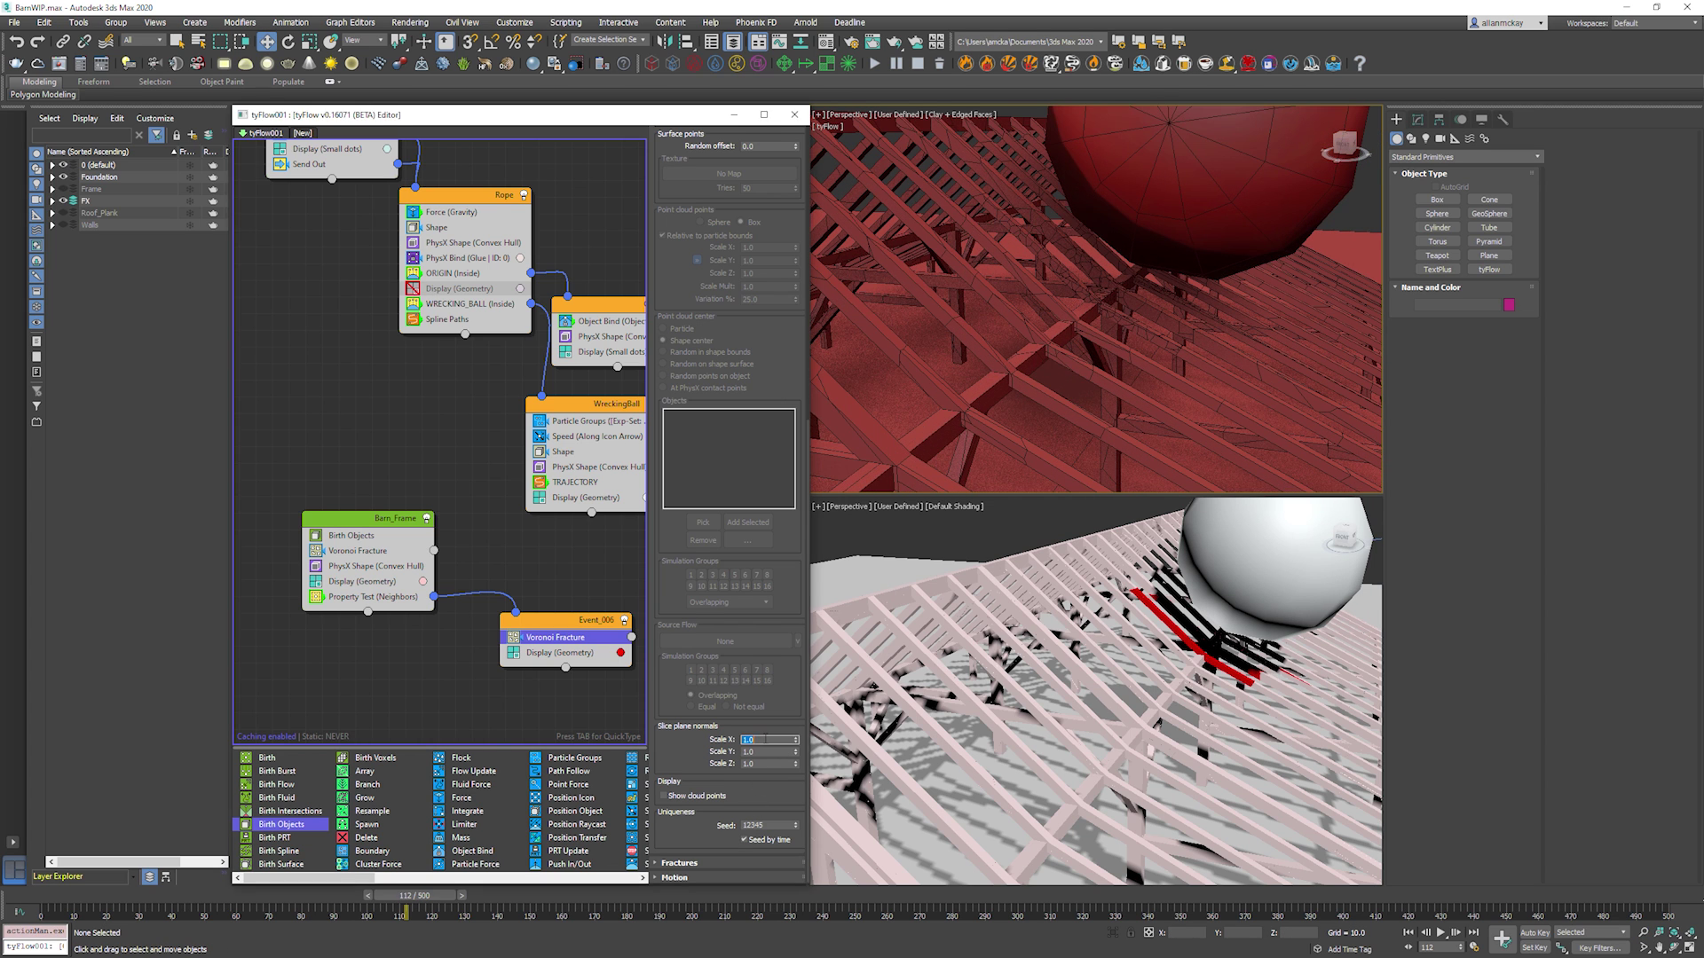
text(0.1)
key(Return)
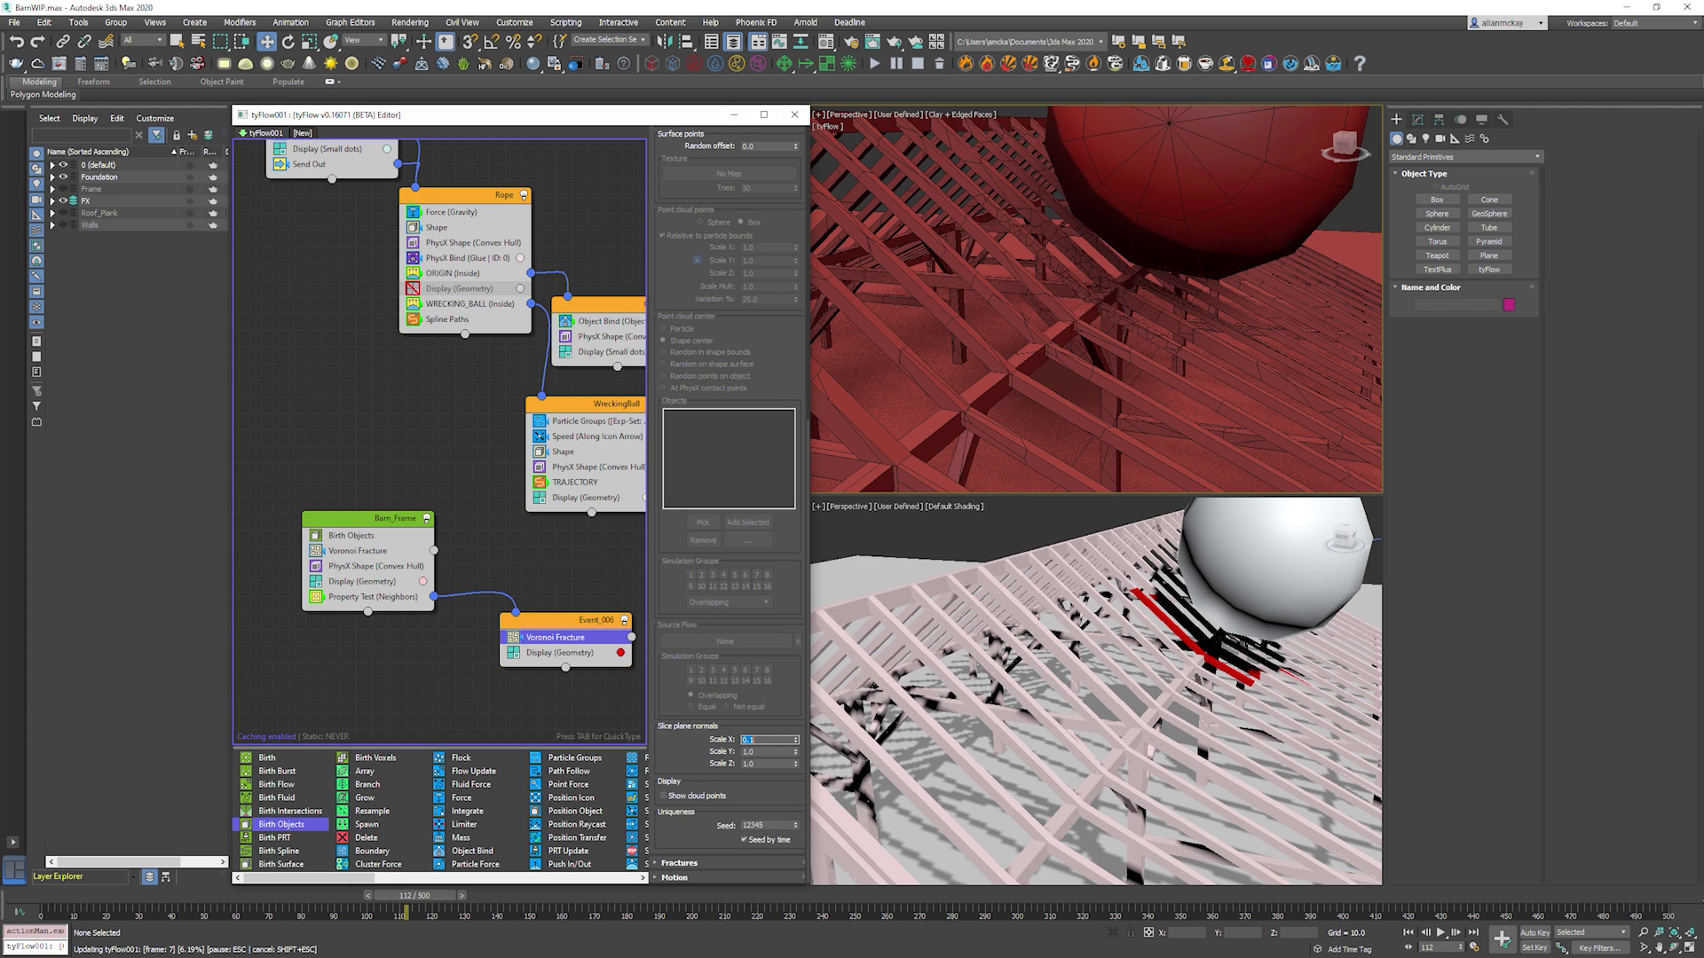
key(Tab)
text(10)
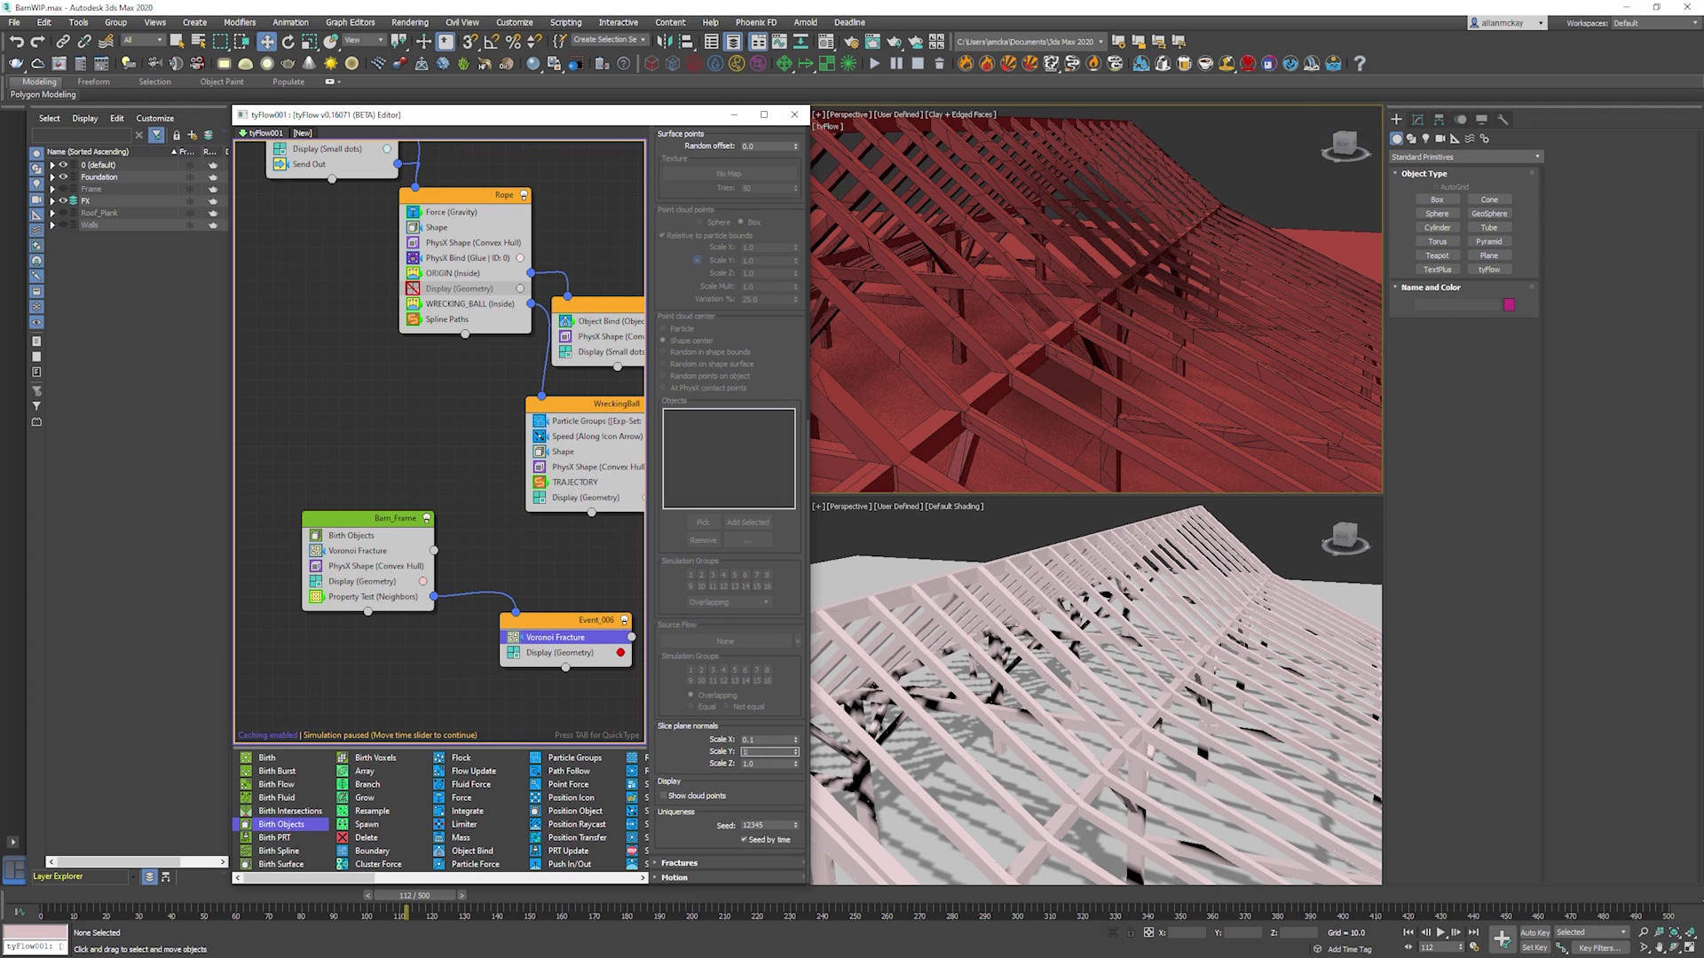
key(Tab)
text(.01)
key(Return)
right_click(537, 574)
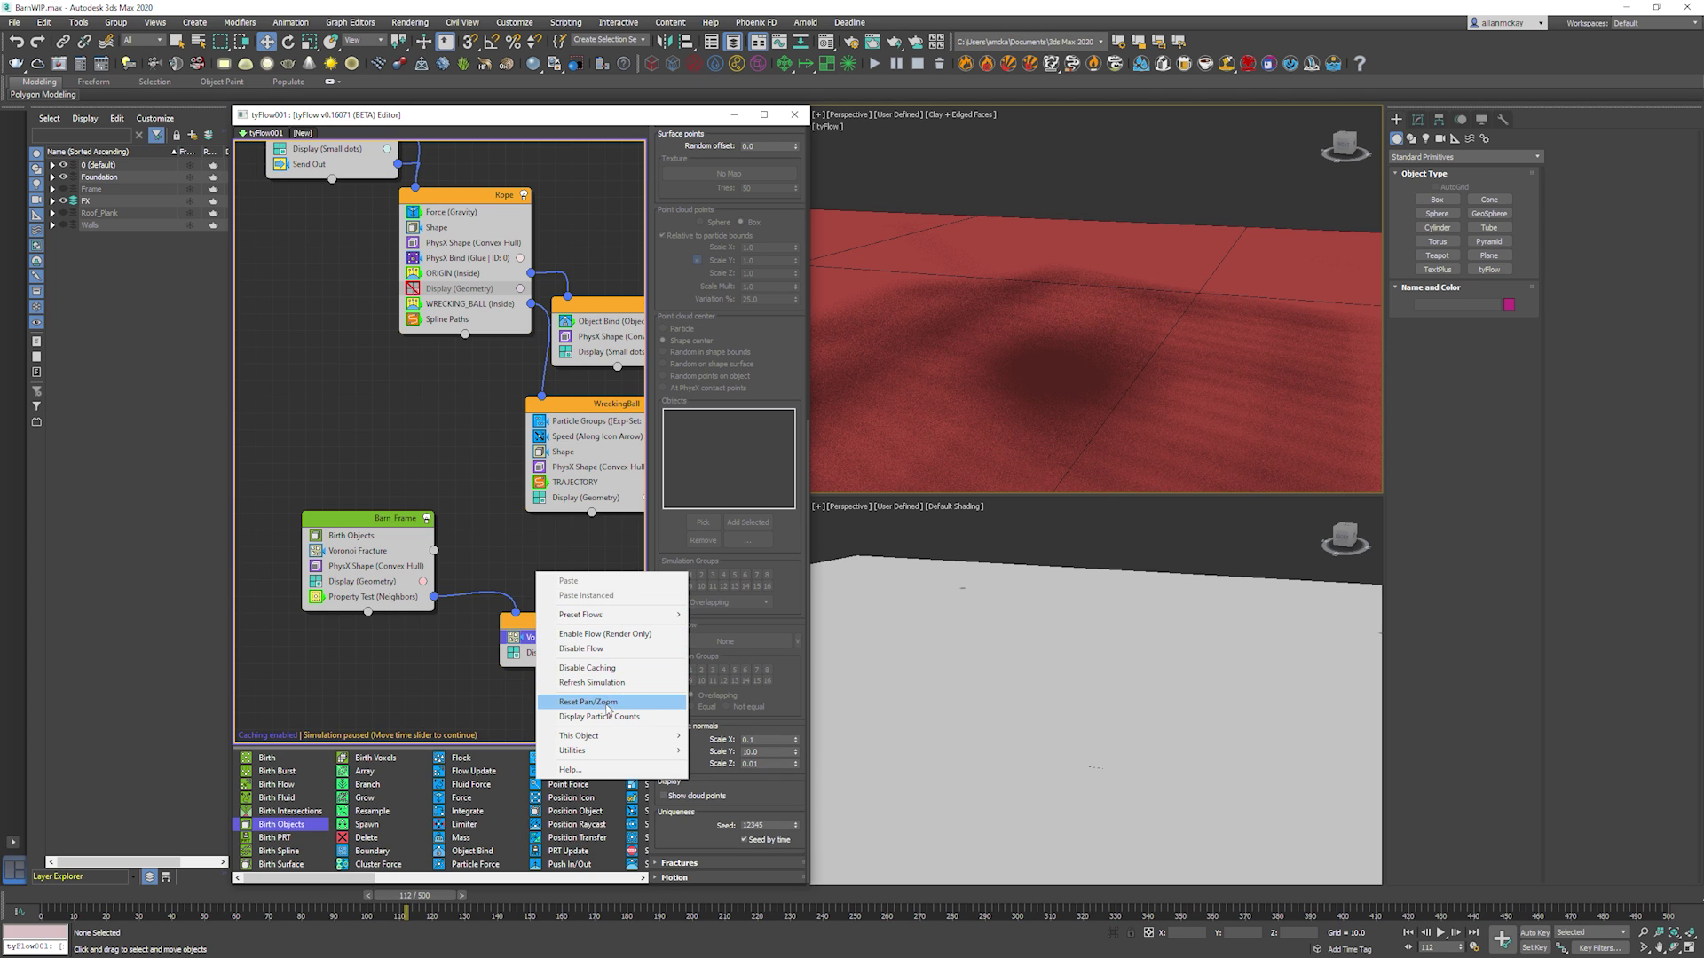
click(592, 682)
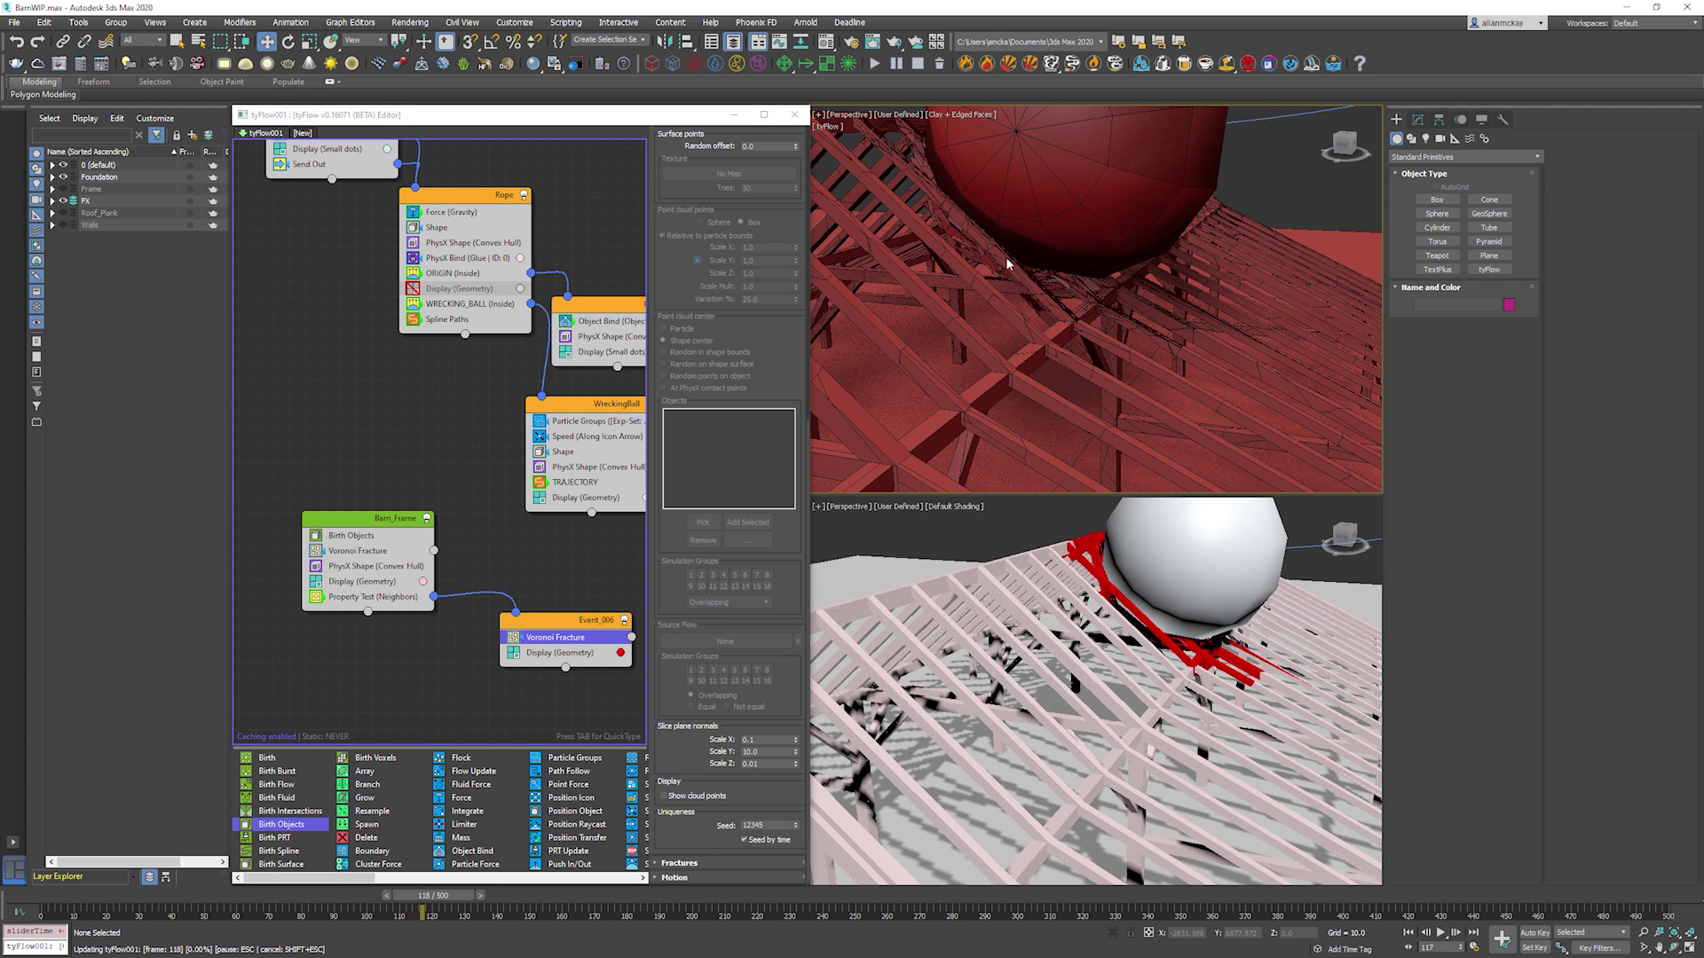
Play the simulation through the impact and examine the splintered beams from wider angles in both viewports.
alt+middle_drag(1004, 285, 1134, 343)
scroll(1136, 340, down, 5)
key(/)
key(w)
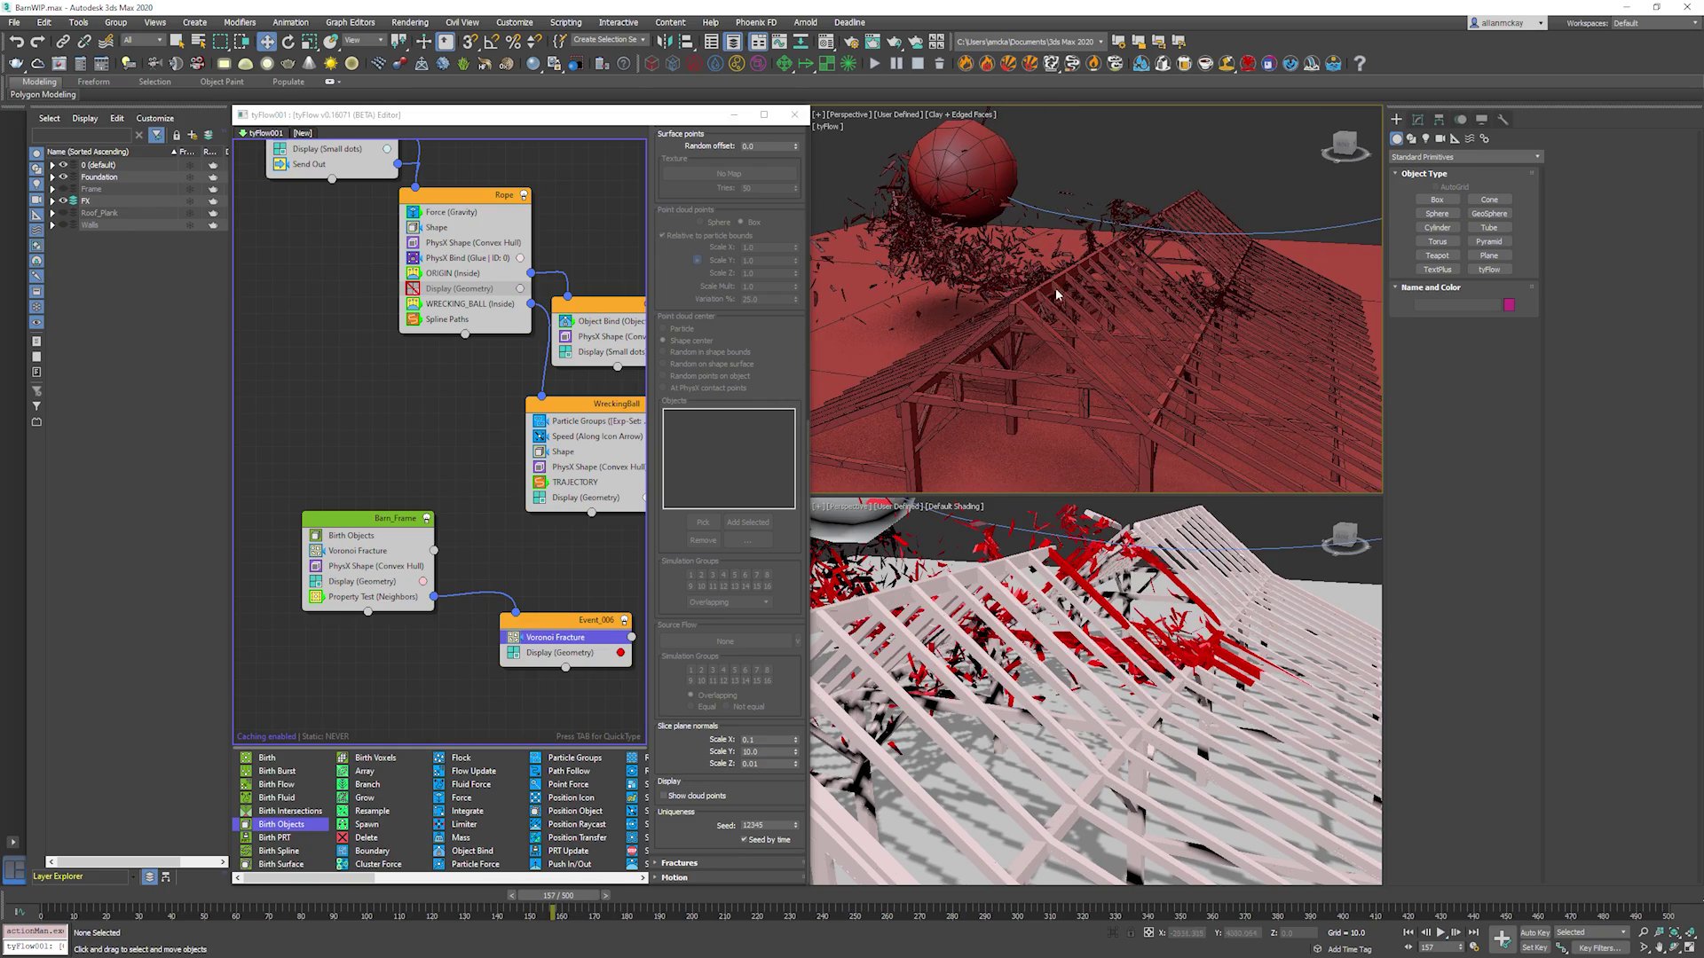
scroll(1082, 652, down, 4)
alt+middle_drag(1079, 648, 1002, 692)
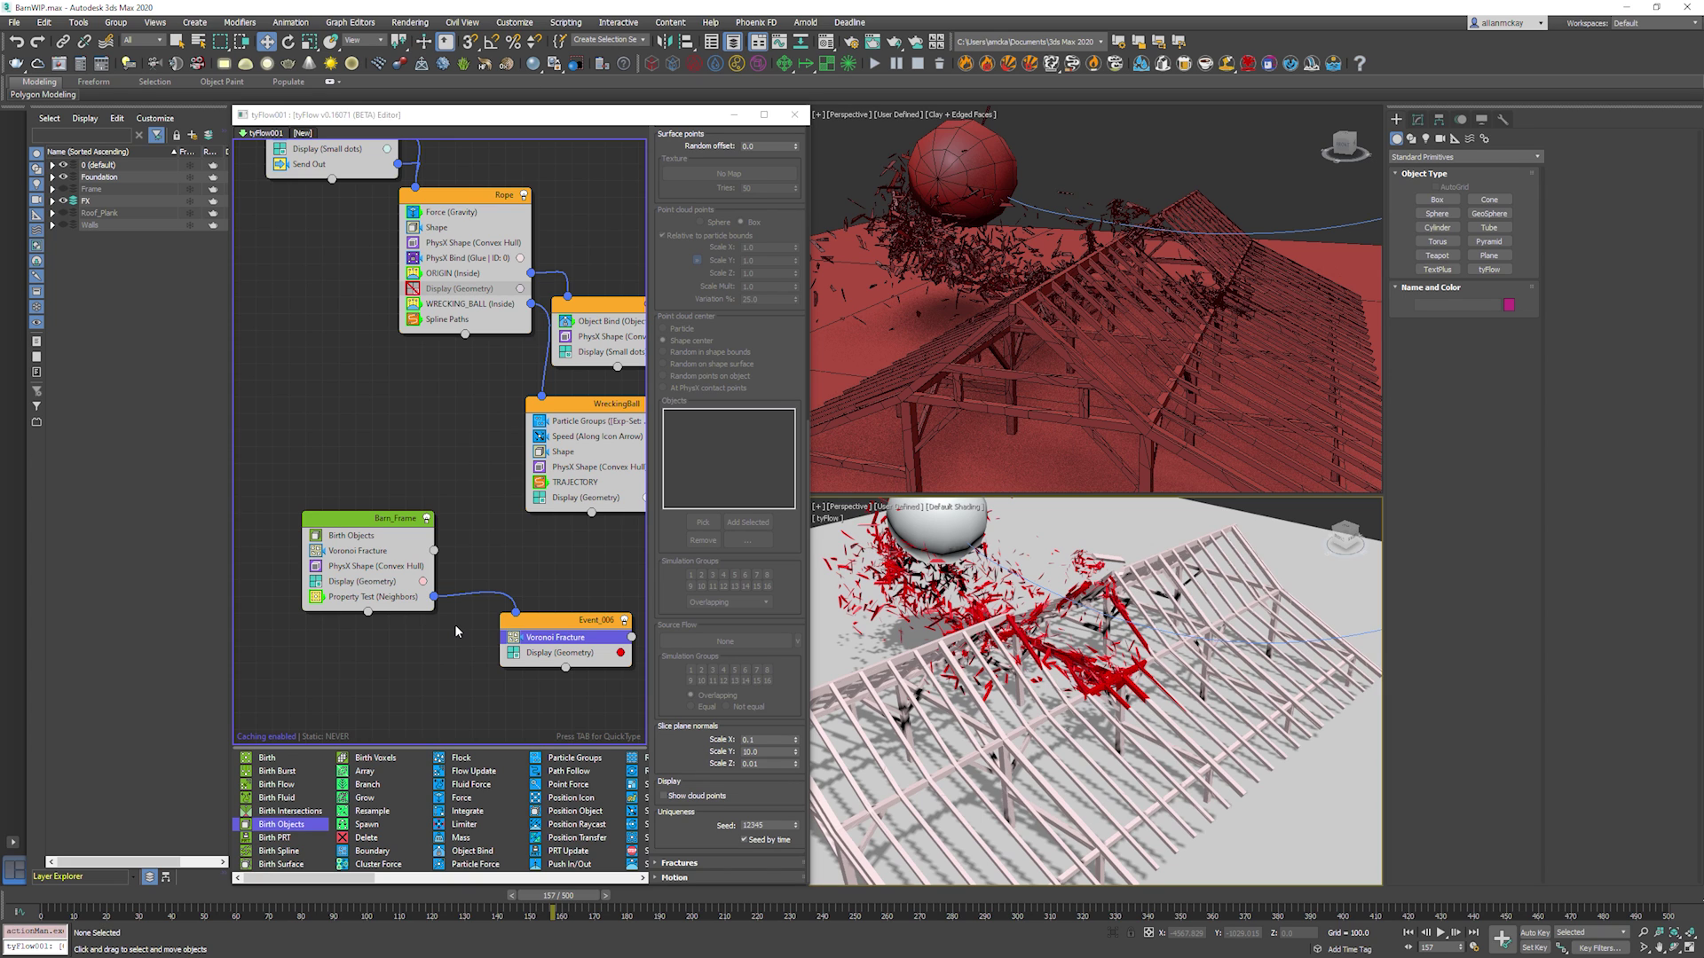
Play the simulation further and turn off the edged-faces display in the clay viewport.
click(1078, 380)
key(/)
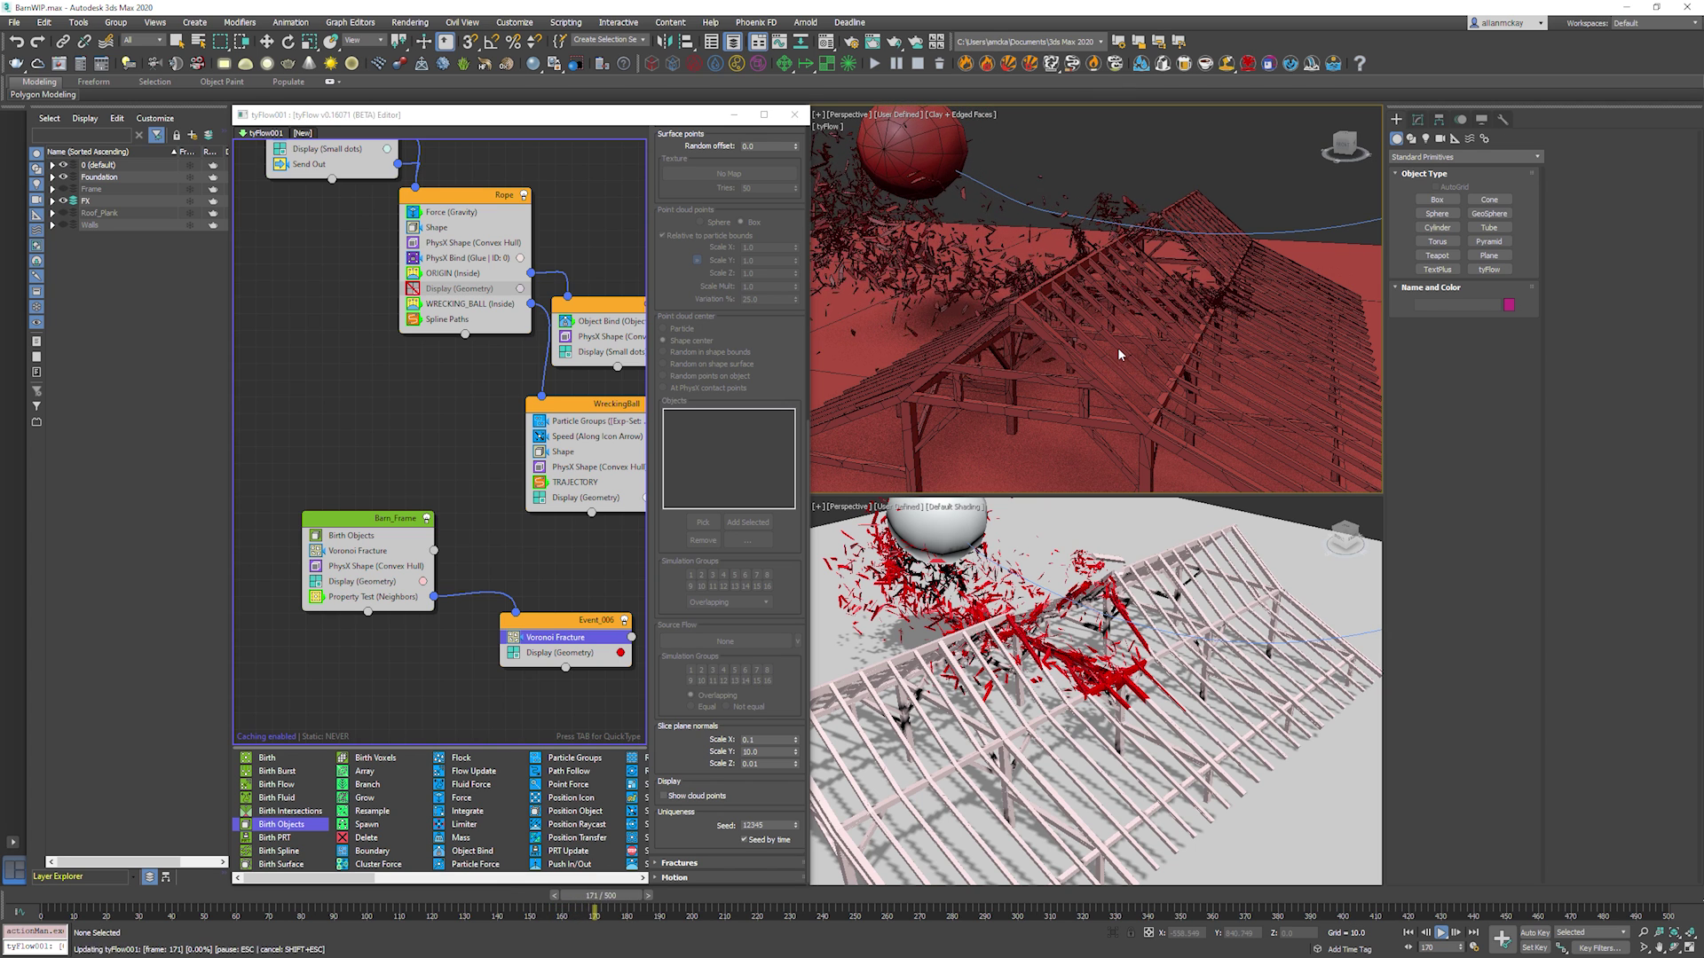
alt+middle_drag(1116, 348, 1104, 352)
key(F4)
key(/)
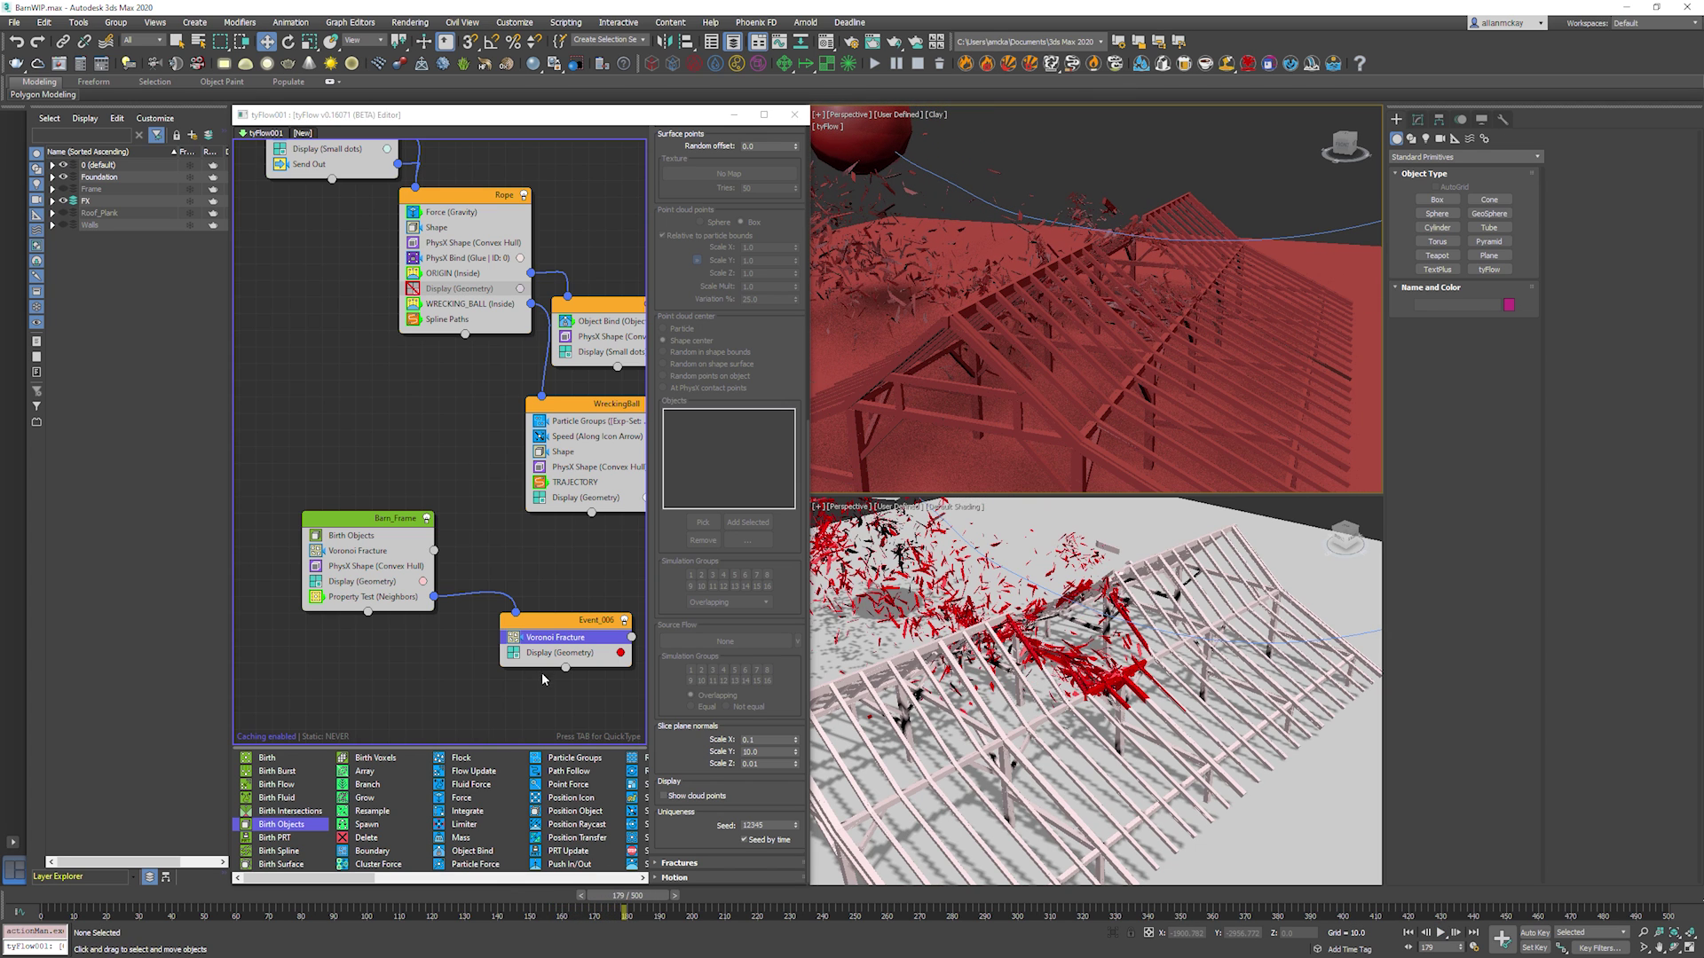
Disable the Display operator in Event_006 and play on to examine the frame pieces left in Barn_Frame.
click(519, 654)
click(513, 653)
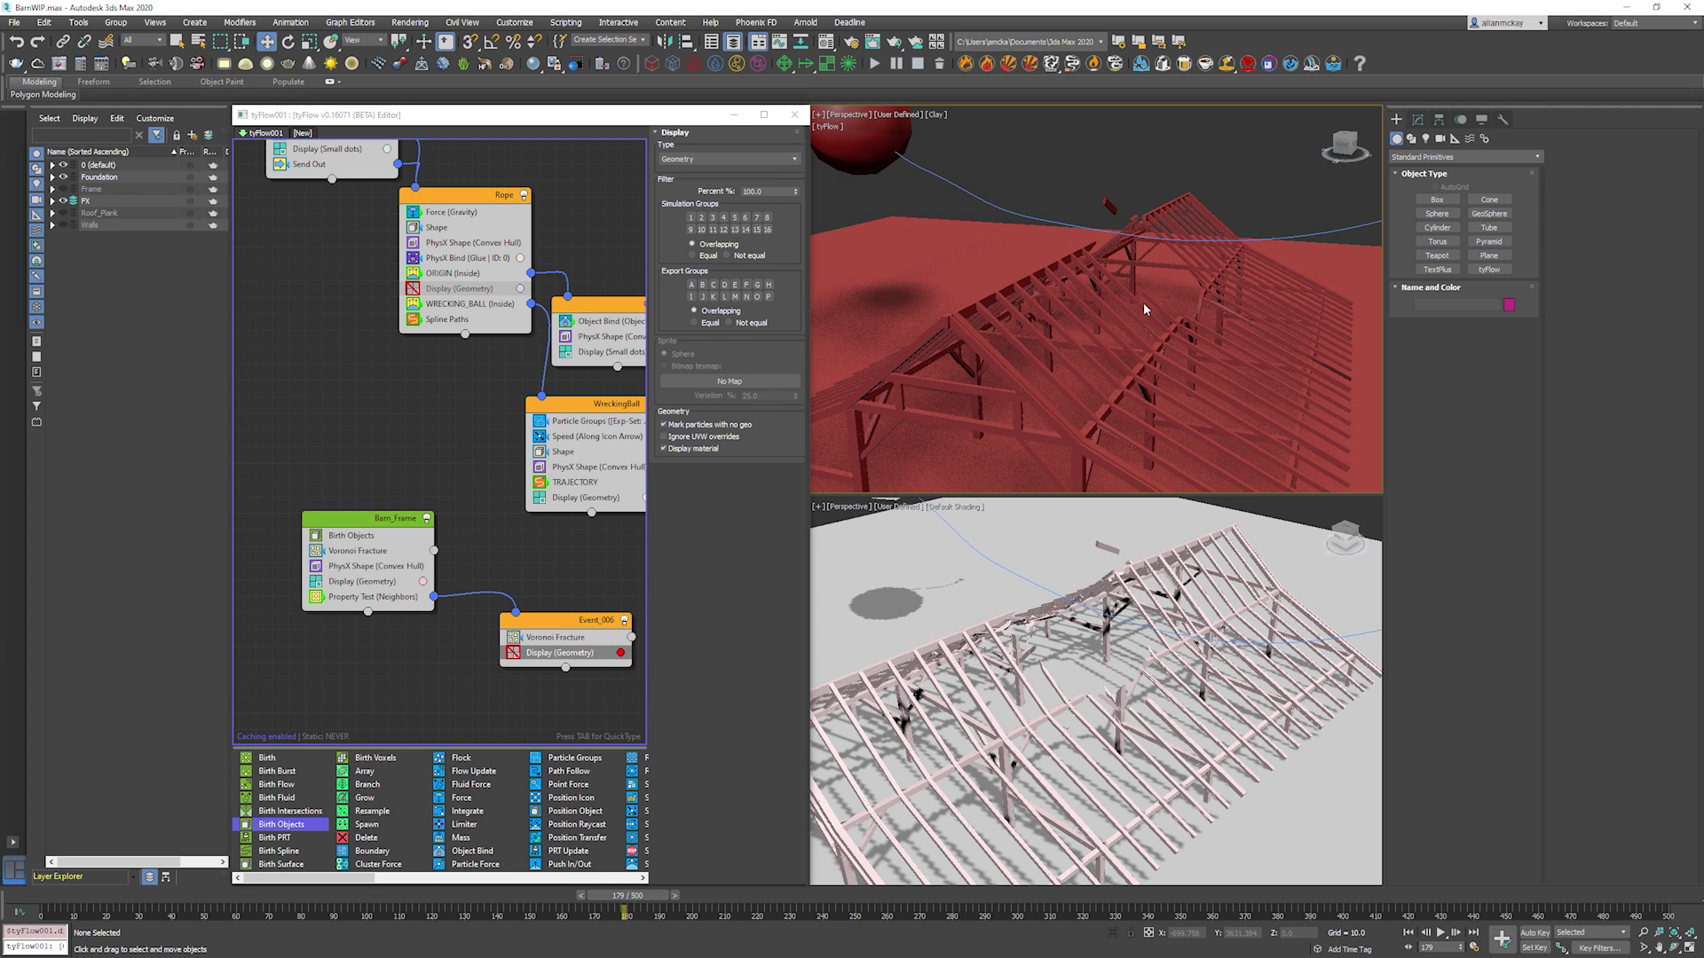
alt+middle_drag(1136, 310, 1055, 210)
key(/)
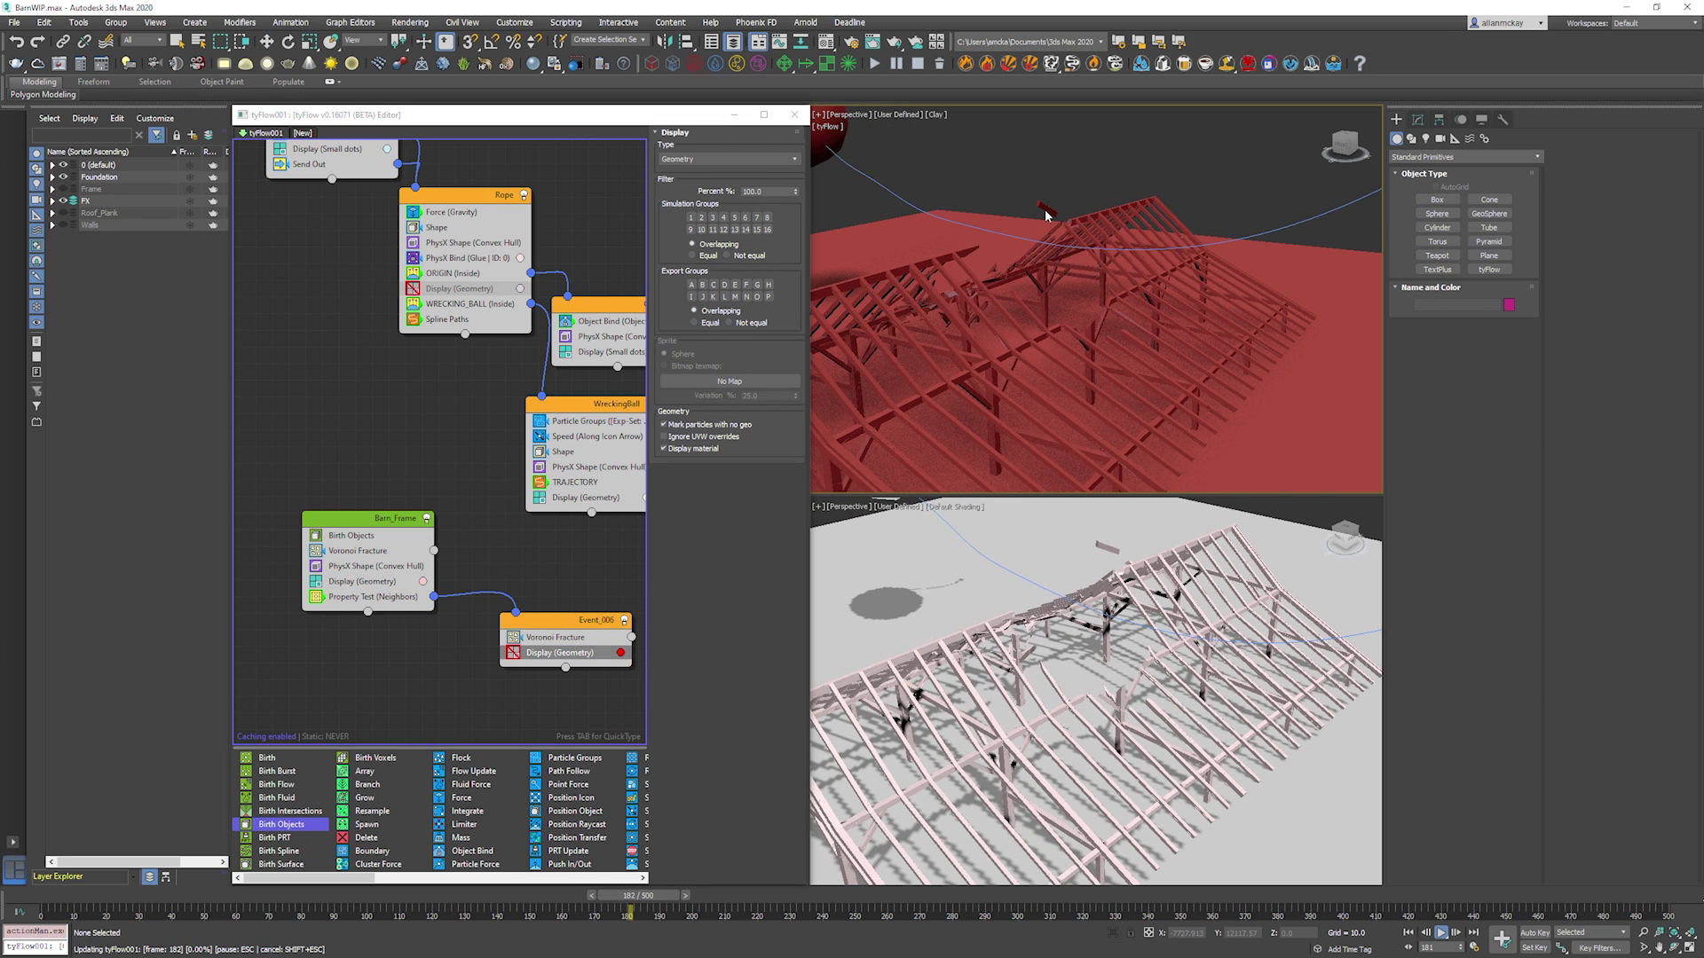
scroll(1049, 219, up, 3)
key(Escape)
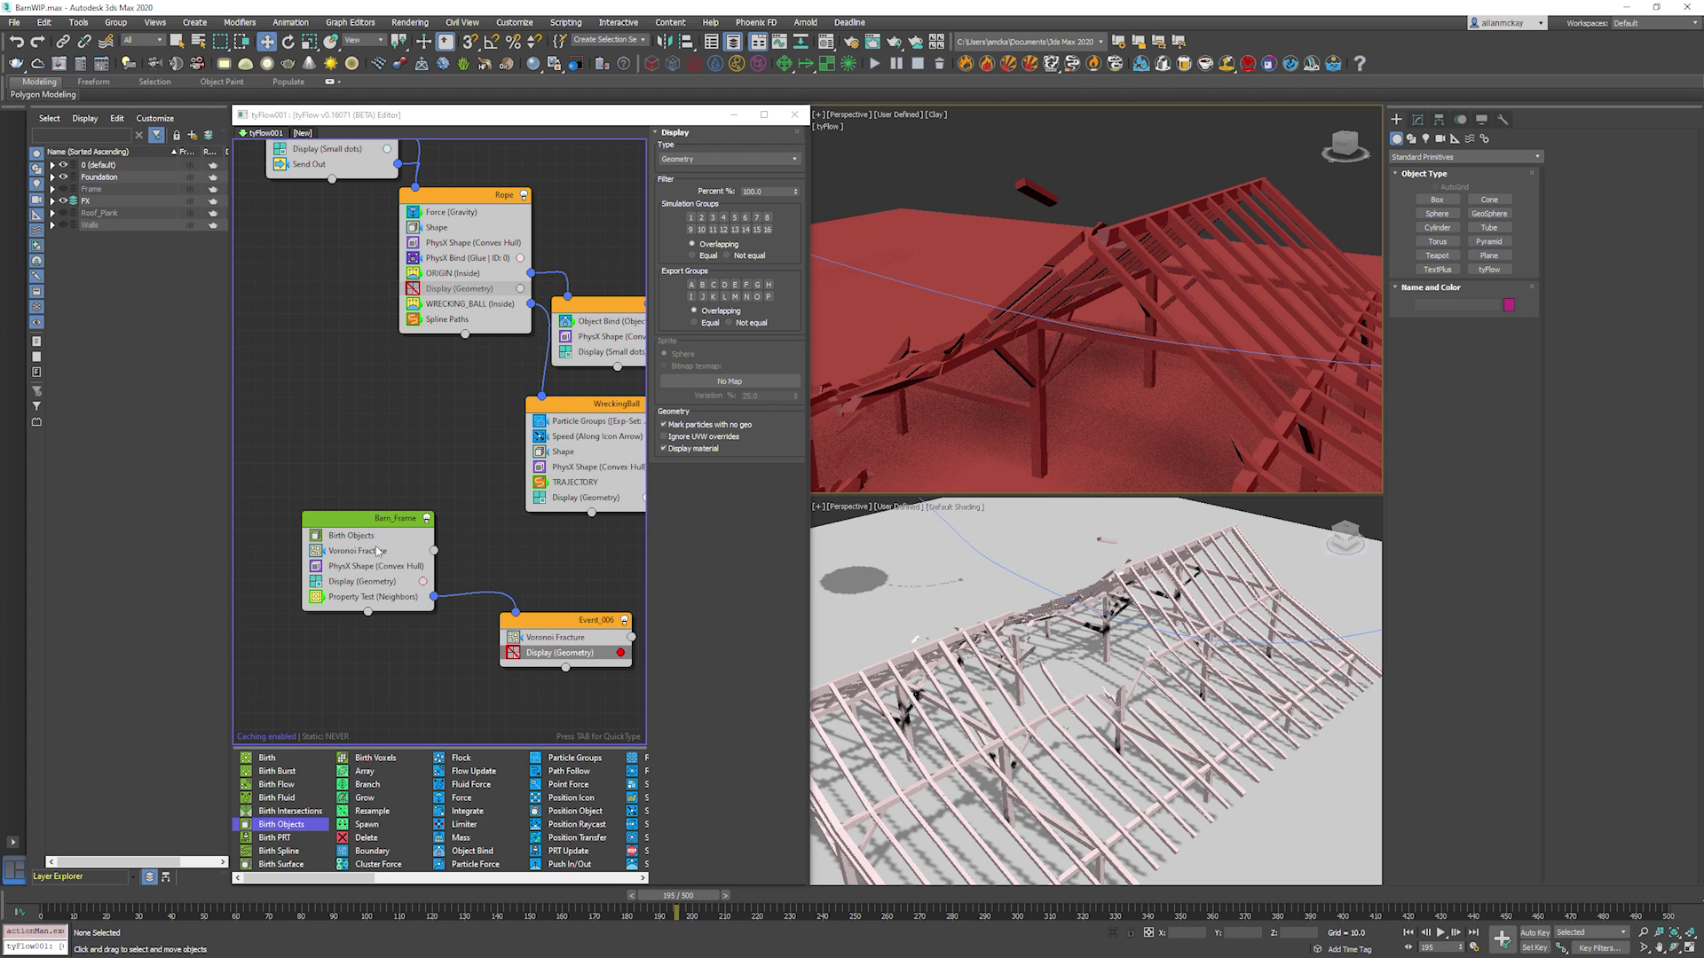
scroll(1191, 269, up, 2)
key(/)
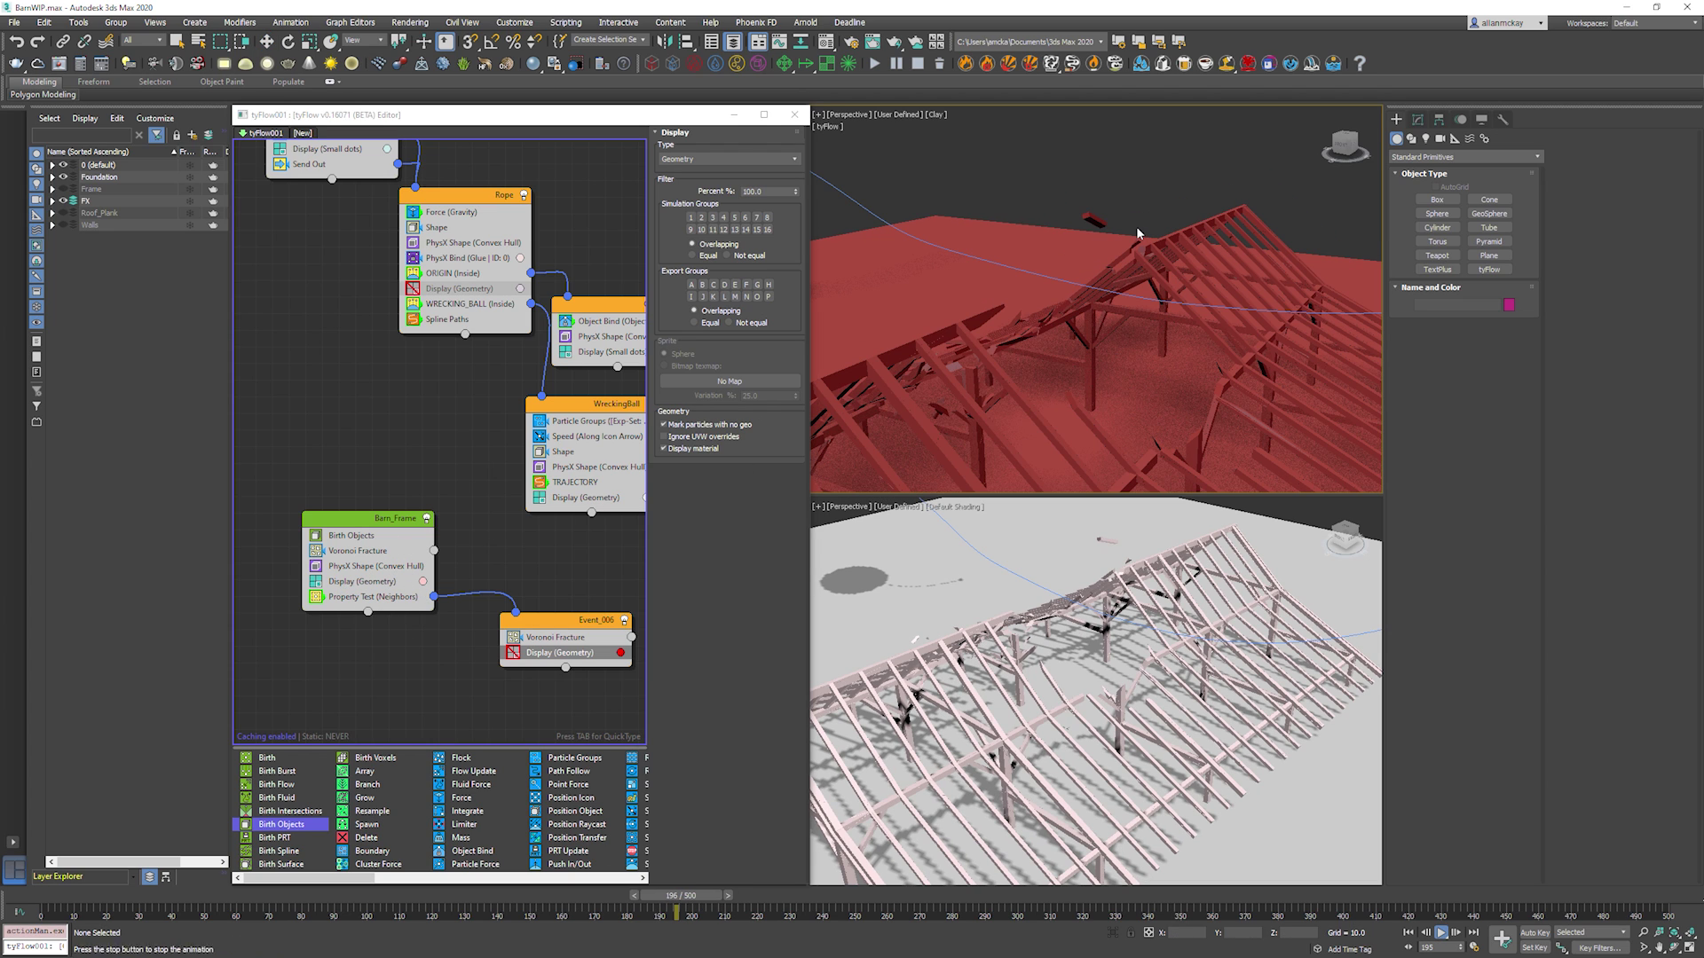
Return to the first frame and rename Barn_Frame's Property Test as BallProximity.
key(Home)
right_click(375, 593)
click(423, 658)
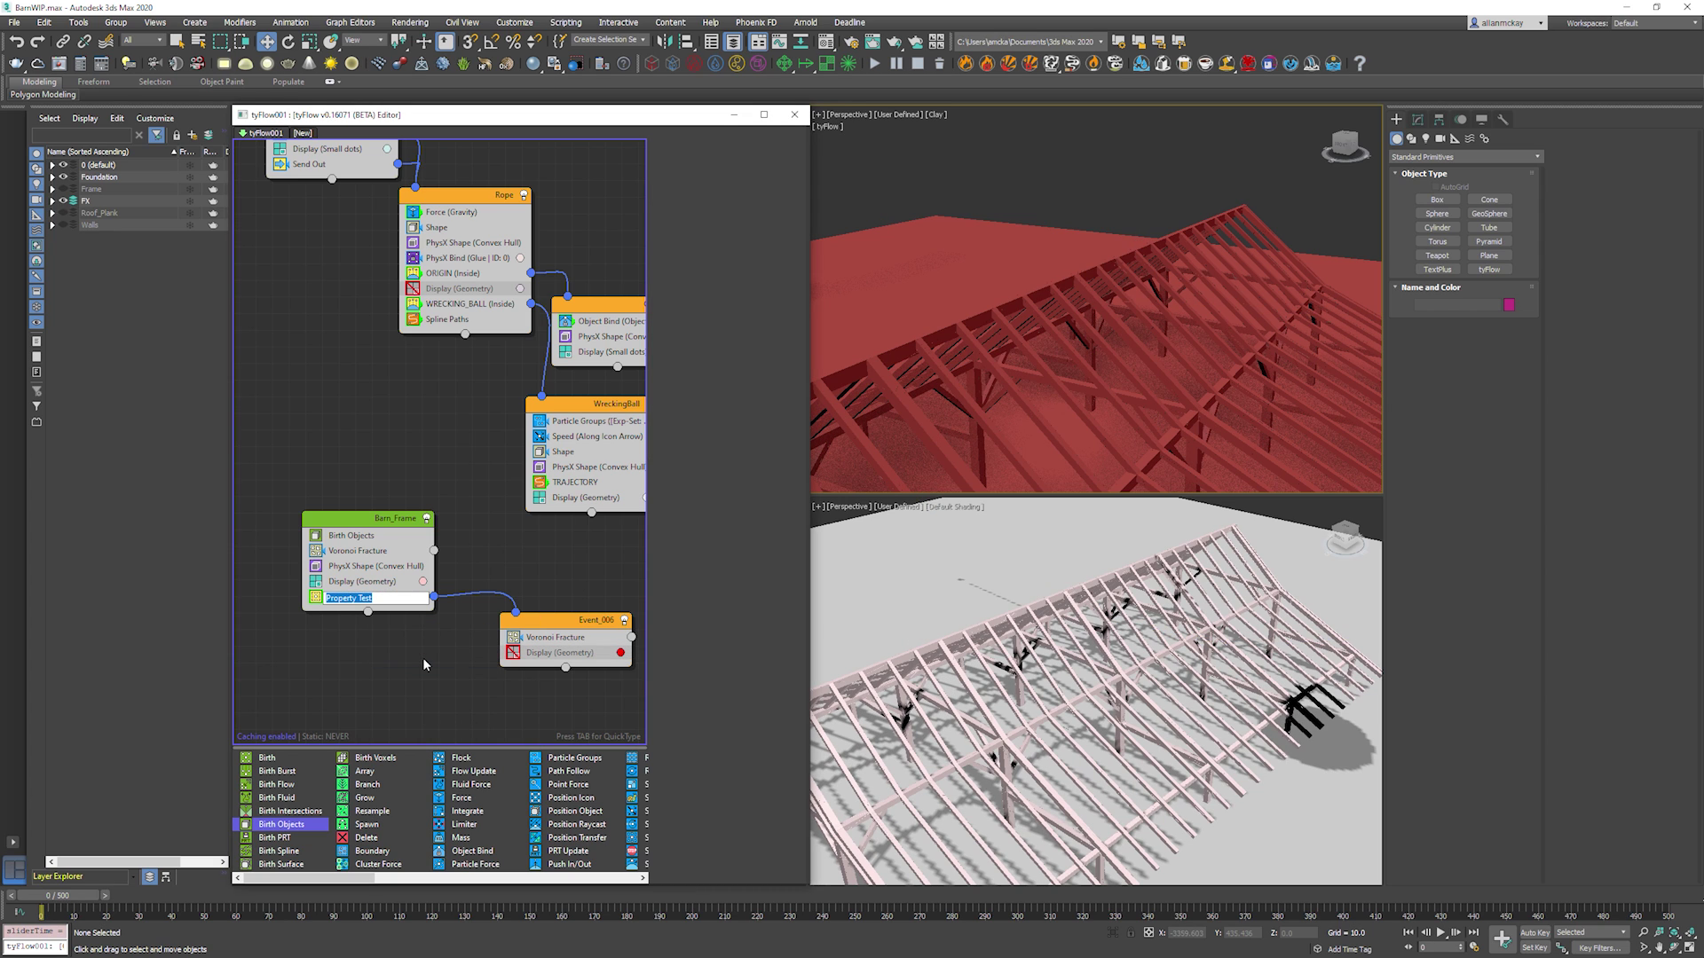
text(BallProximity)
key(Return)
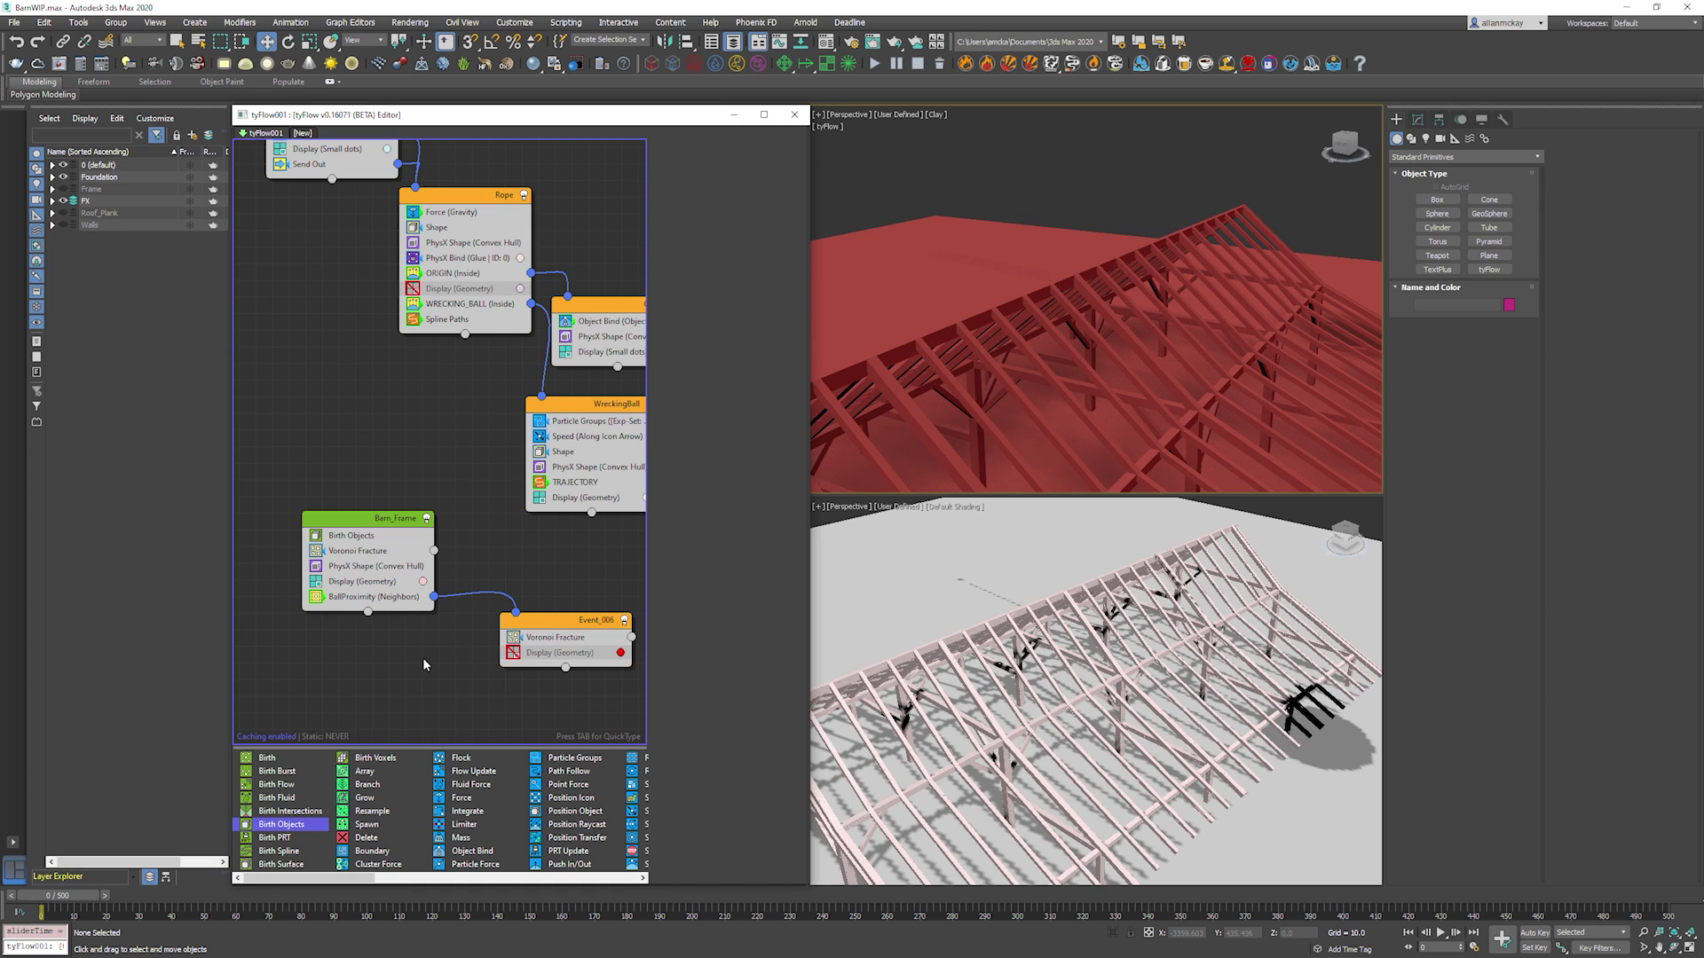
Duplicate the BallProximity test within Barn_Frame and name the copy VelThreshhold.
right_click(369, 600)
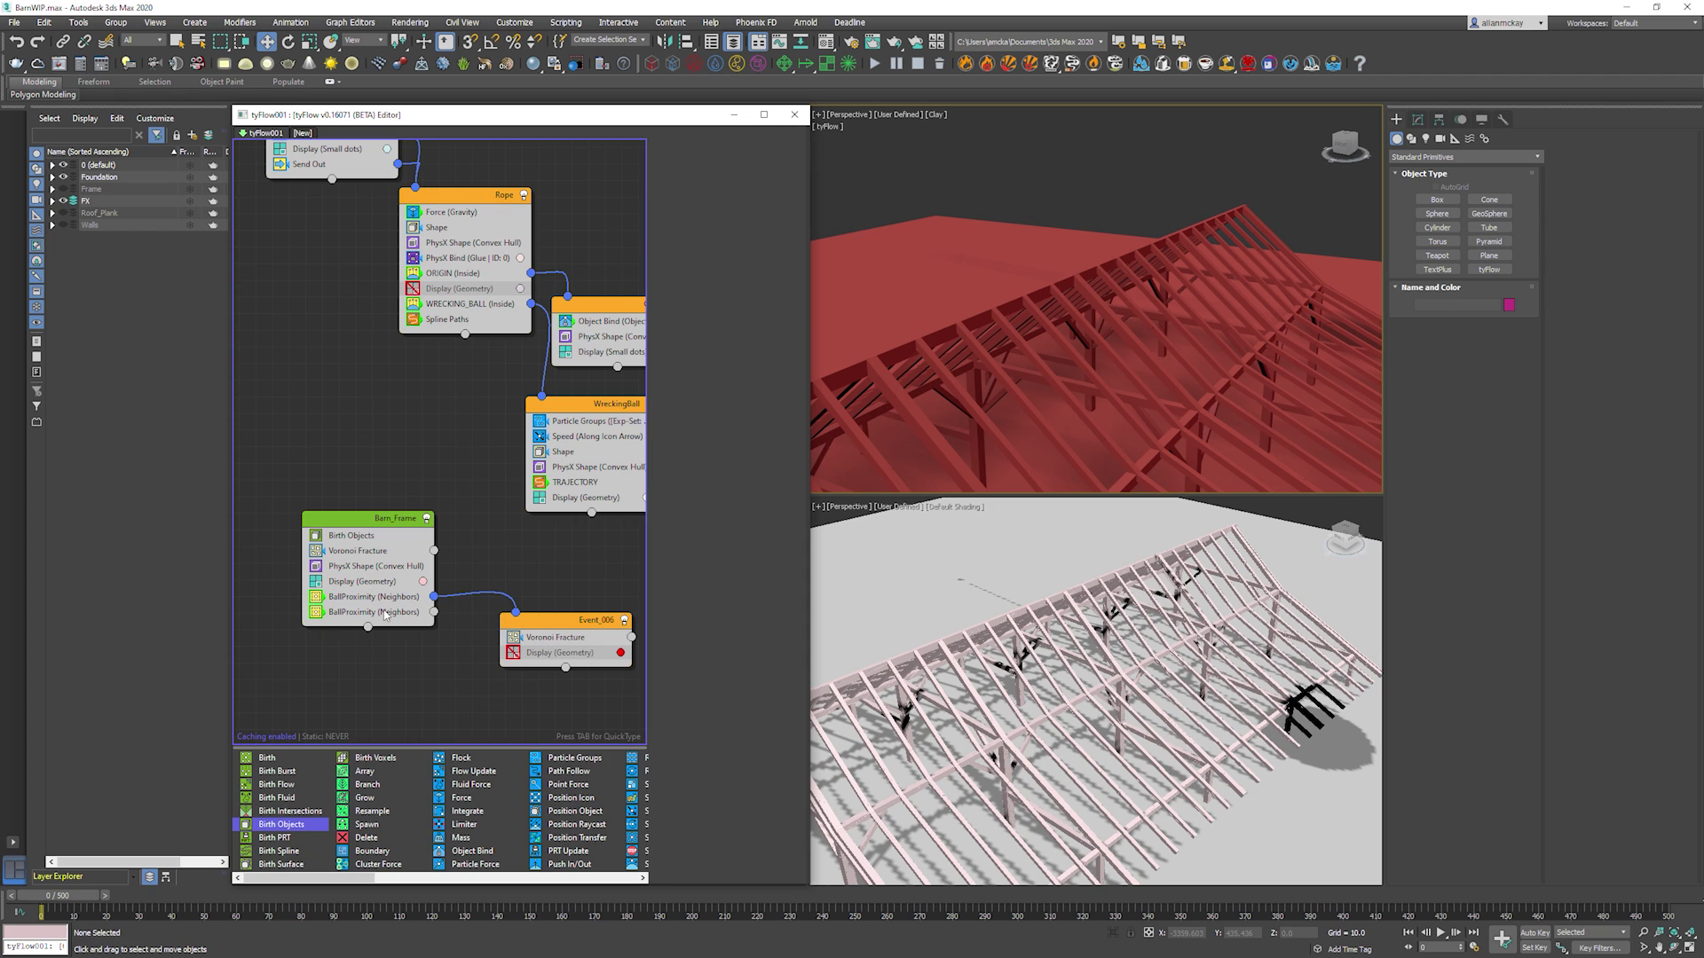
right_click(384, 612)
click(427, 672)
text(V)
text(elTrheshhol)
key(BackSpace)
key(BackSpace)
key(BackSpace)
key(BackSpace)
key(BackSpace)
key(BackSpace)
key(Return)
right_click(397, 616)
click(426, 694)
click(372, 614)
key(Return)
Set the VelThreshhold test's type to Velocity Magnitude with a test value of 25.
click(382, 614)
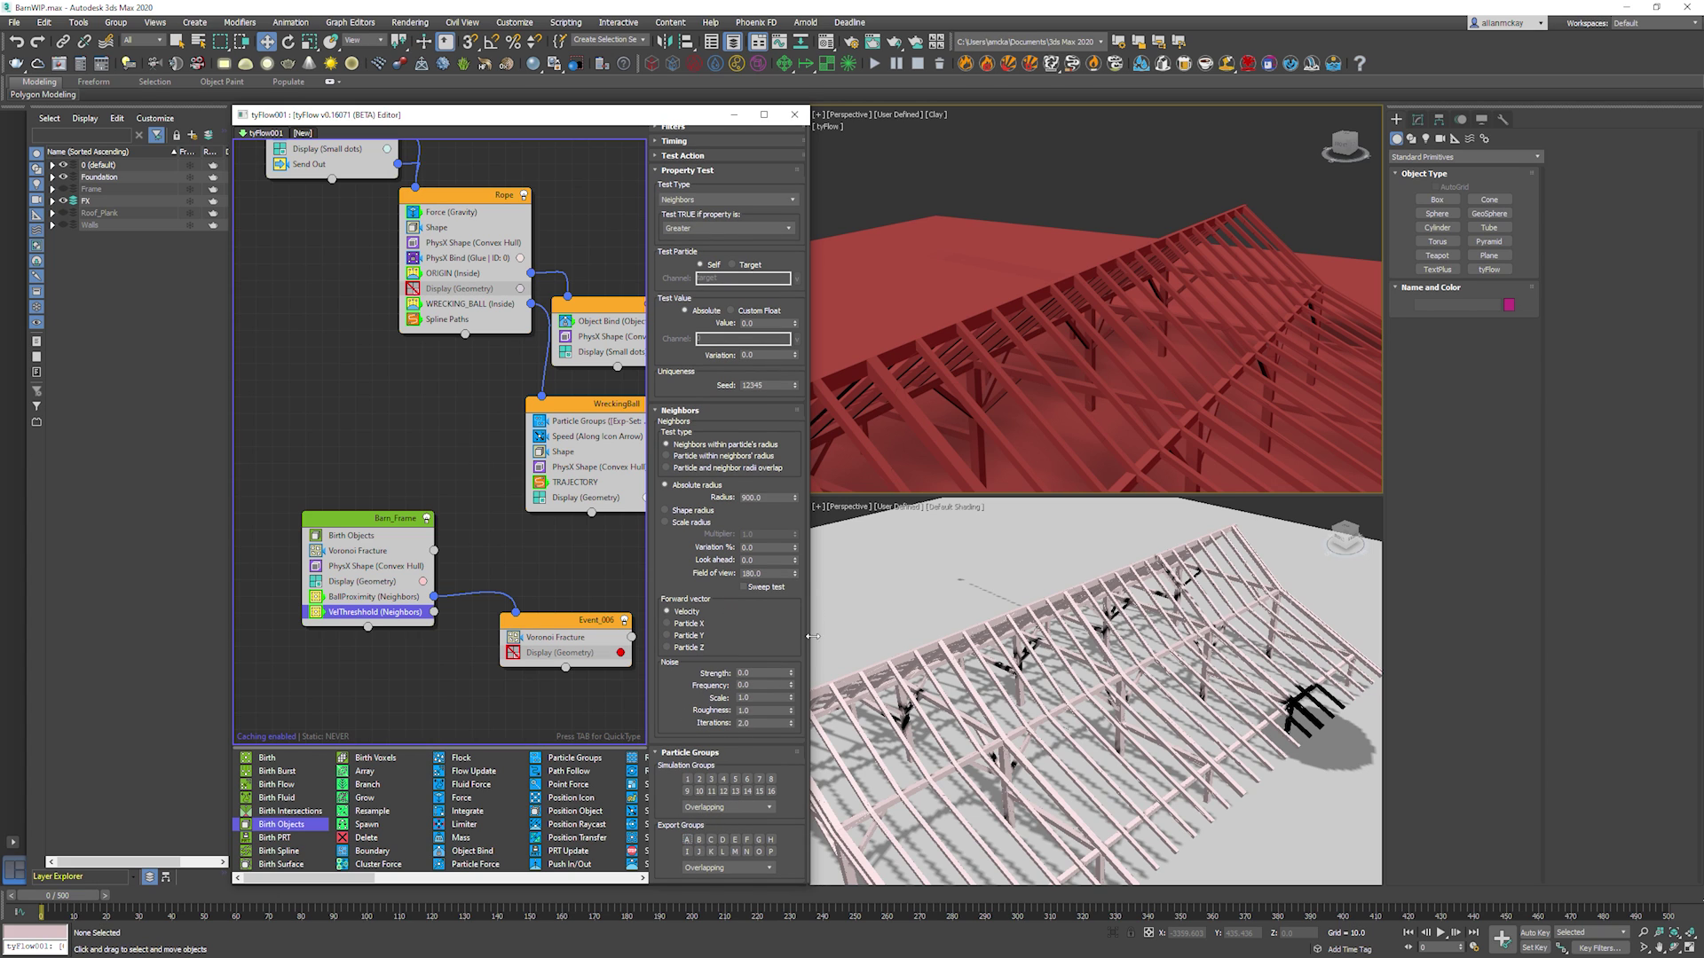
click(712, 199)
scroll(712, 257, up, 5)
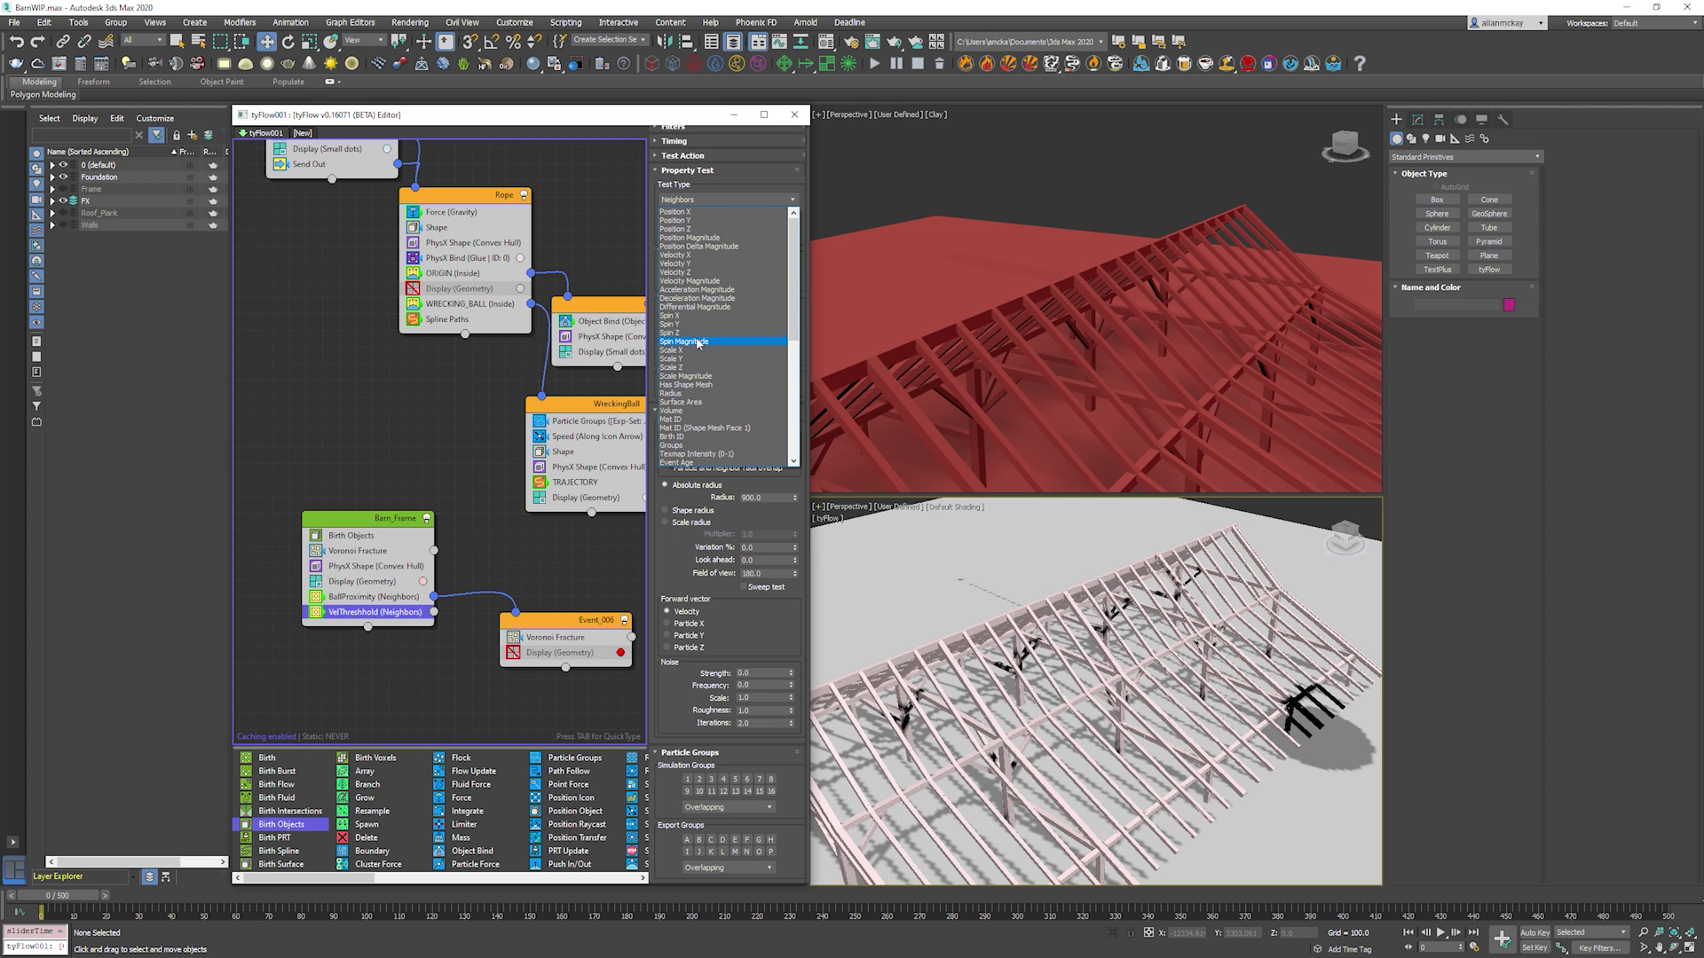
click(719, 281)
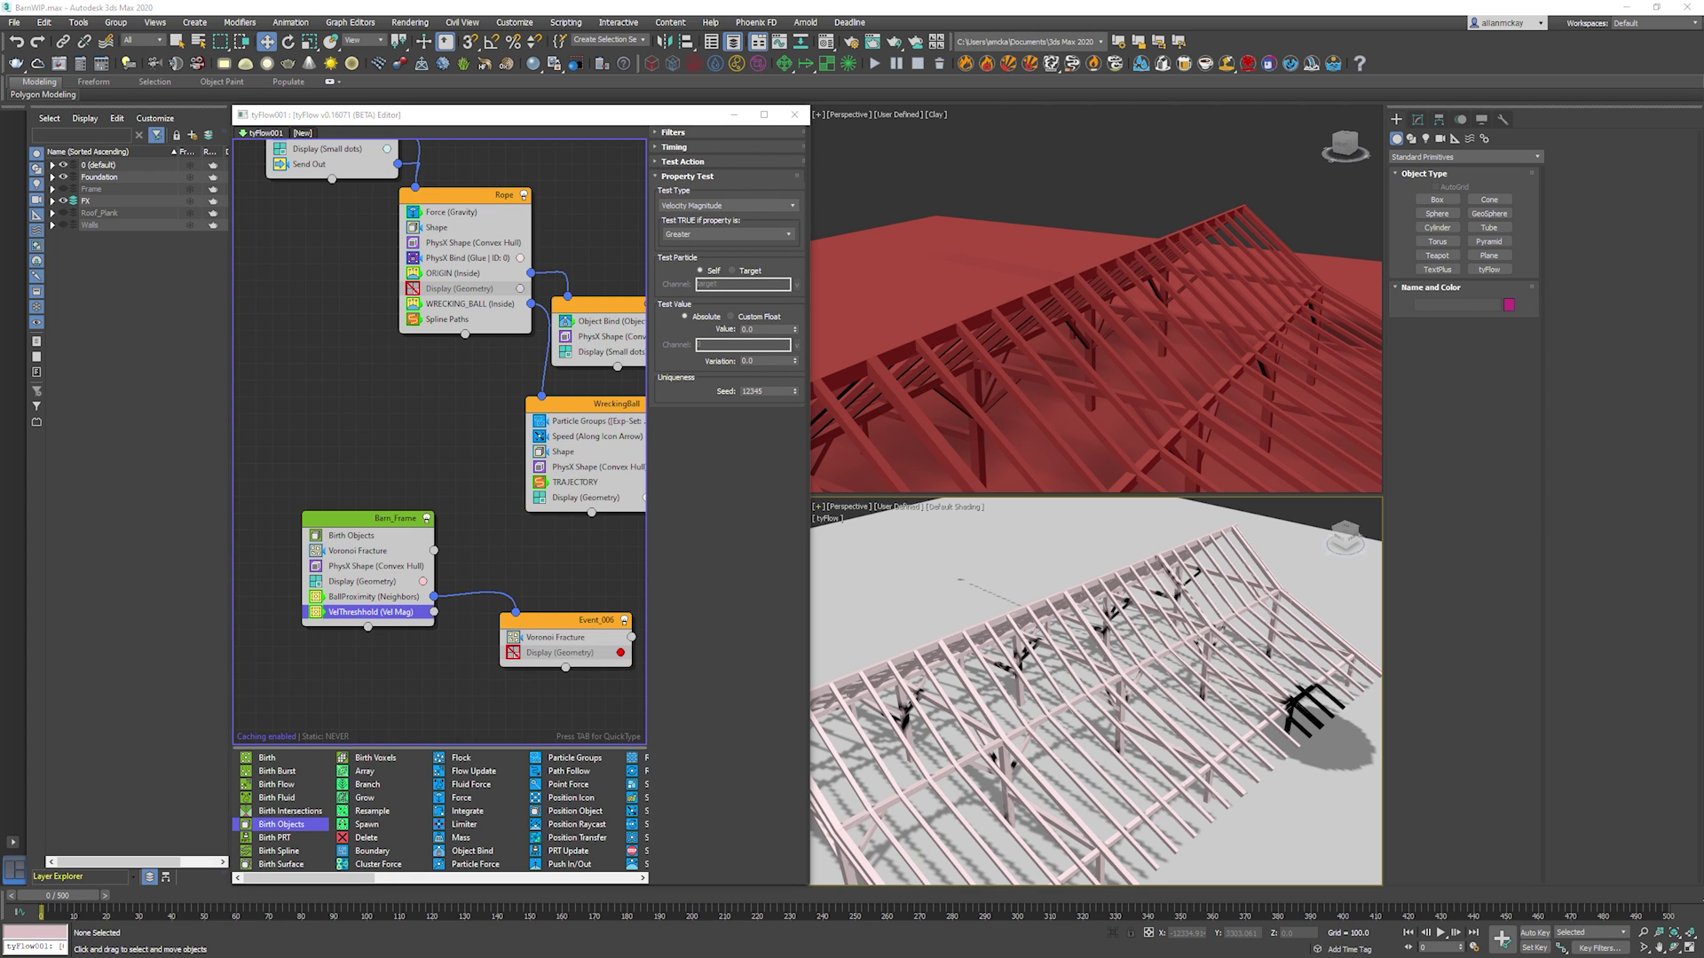
click(755, 329)
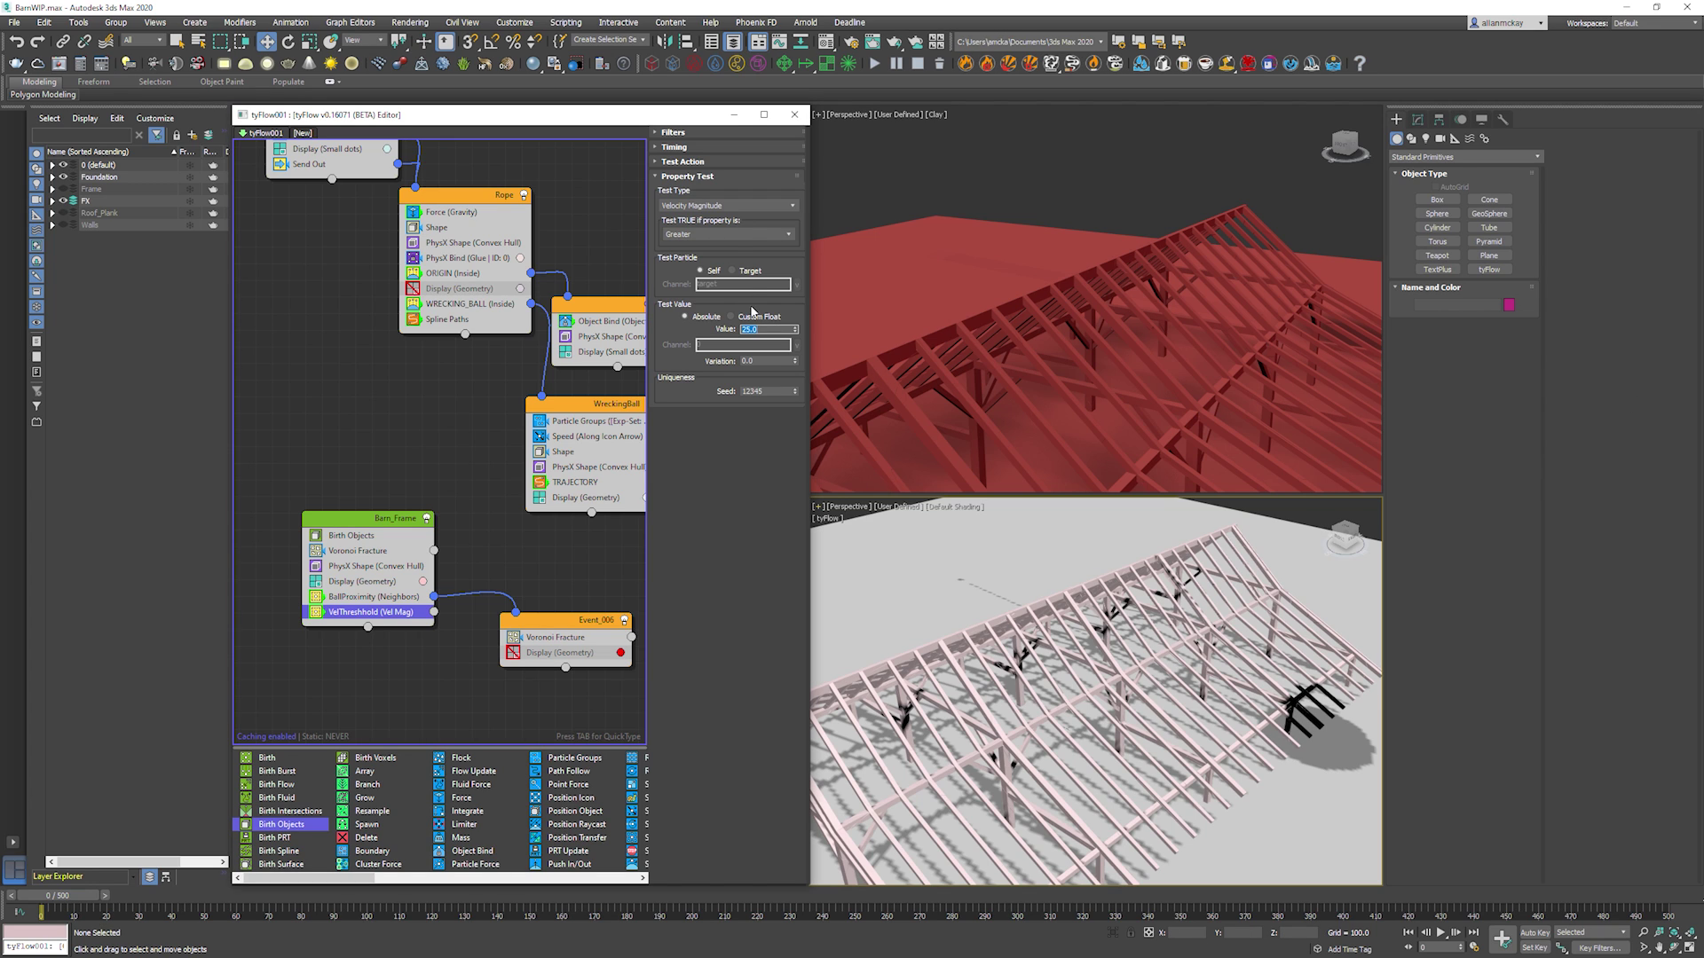
Frame the whole barn in the clay viewport and connect the VelThreshhold test's output to Event_006.
click(1100, 282)
alt+middle_drag(1074, 302, 964, 359)
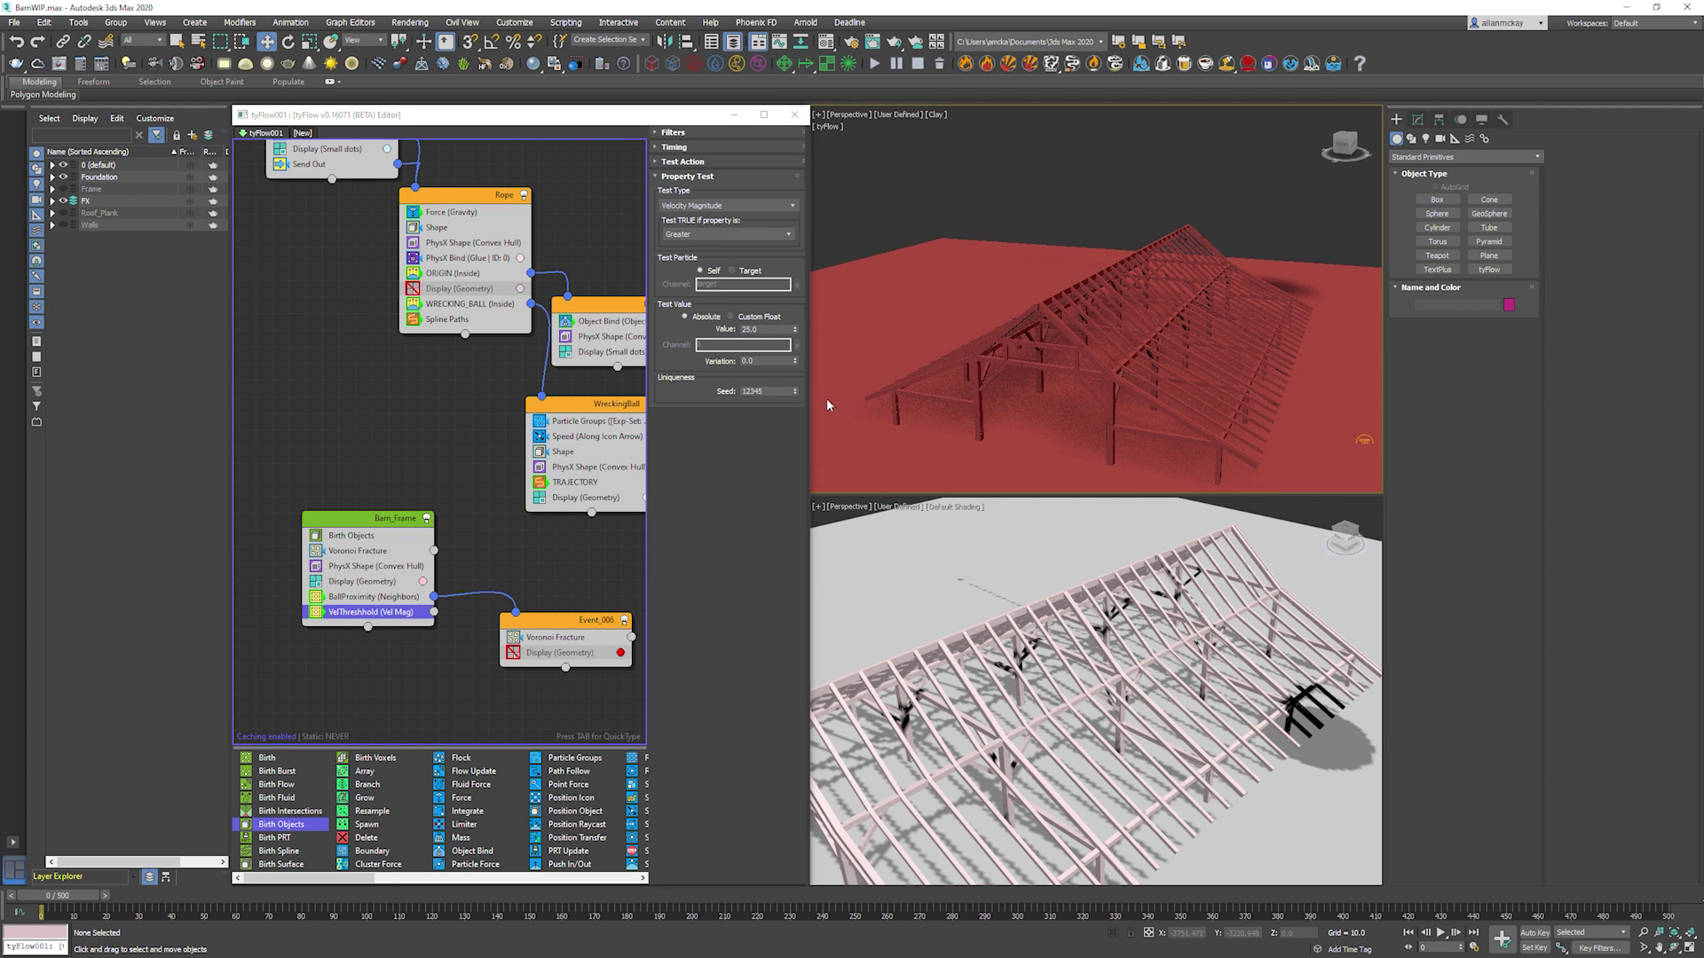
drag(434, 613, 524, 619)
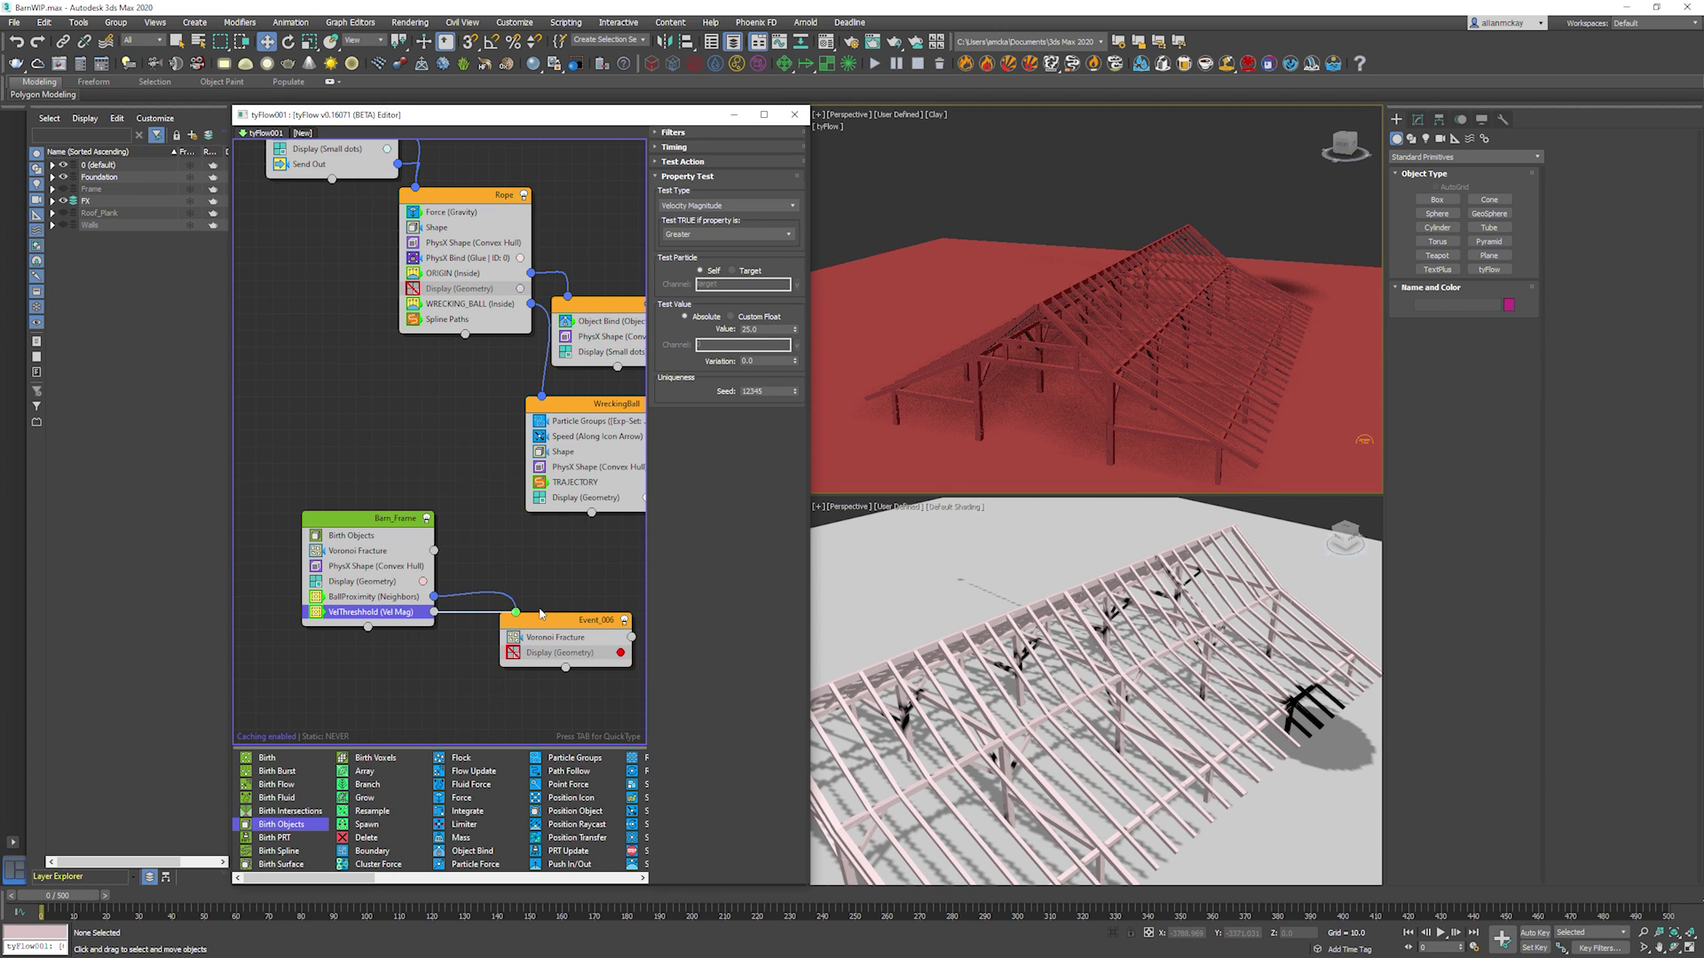
Play the simulation in the clay viewport and watch the wrecking ball swing into the barn frame.
click(1107, 323)
key(slash)
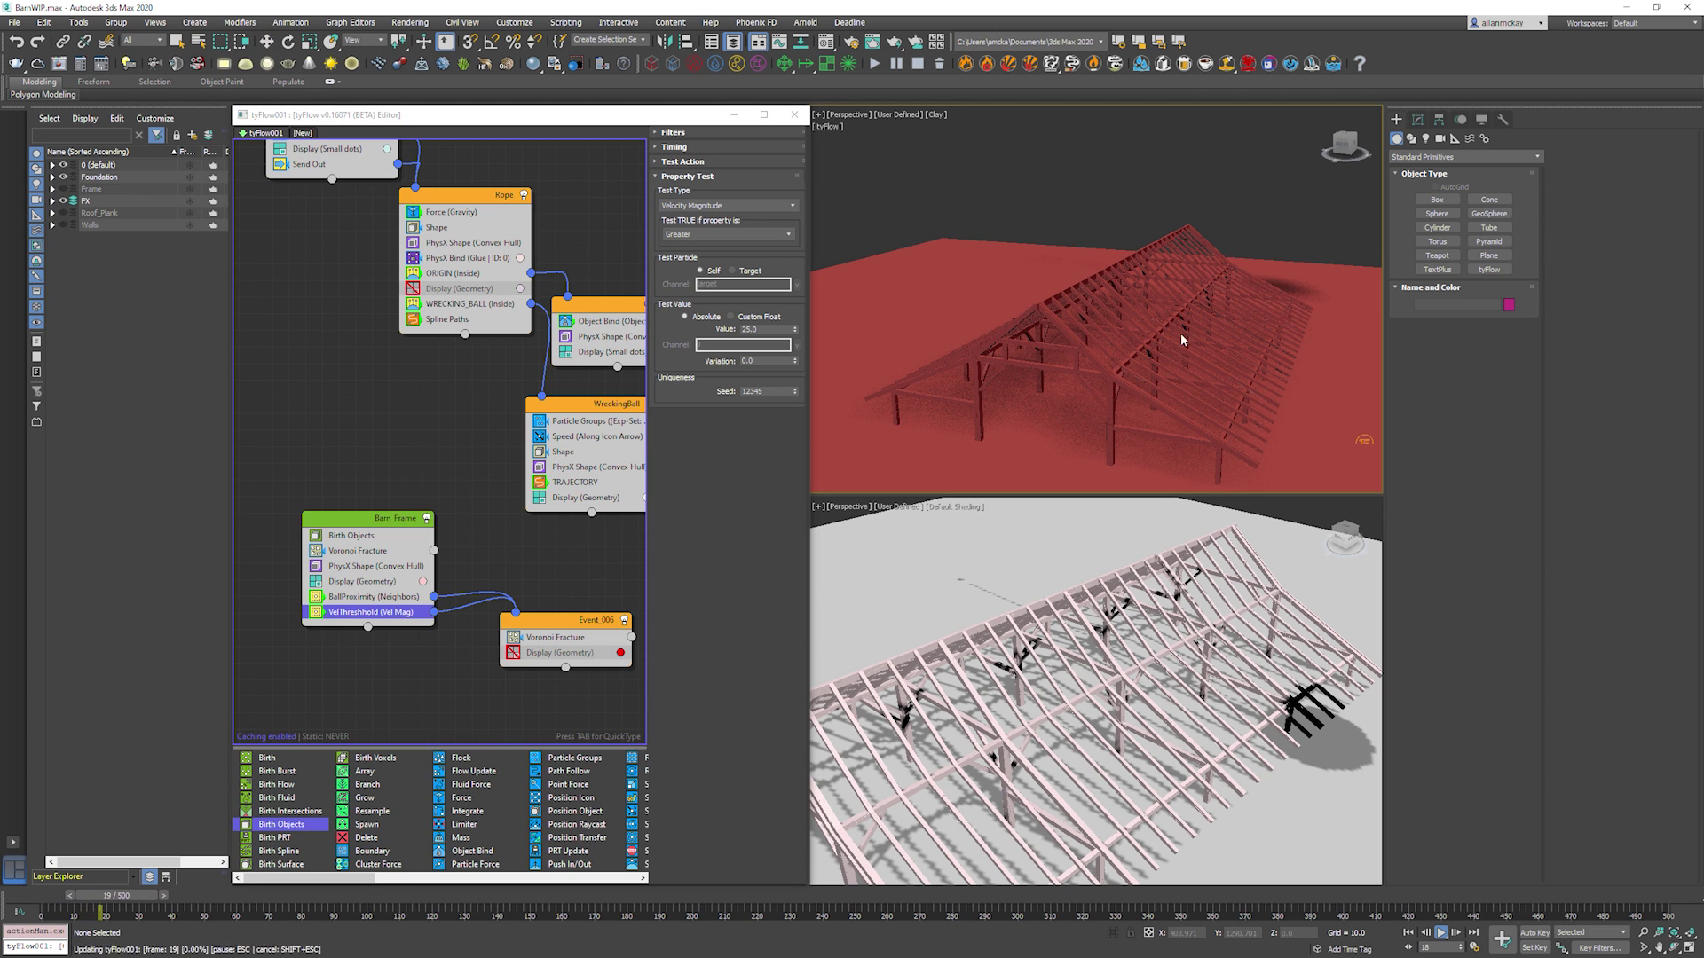
middle_drag(1190, 318, 1171, 318)
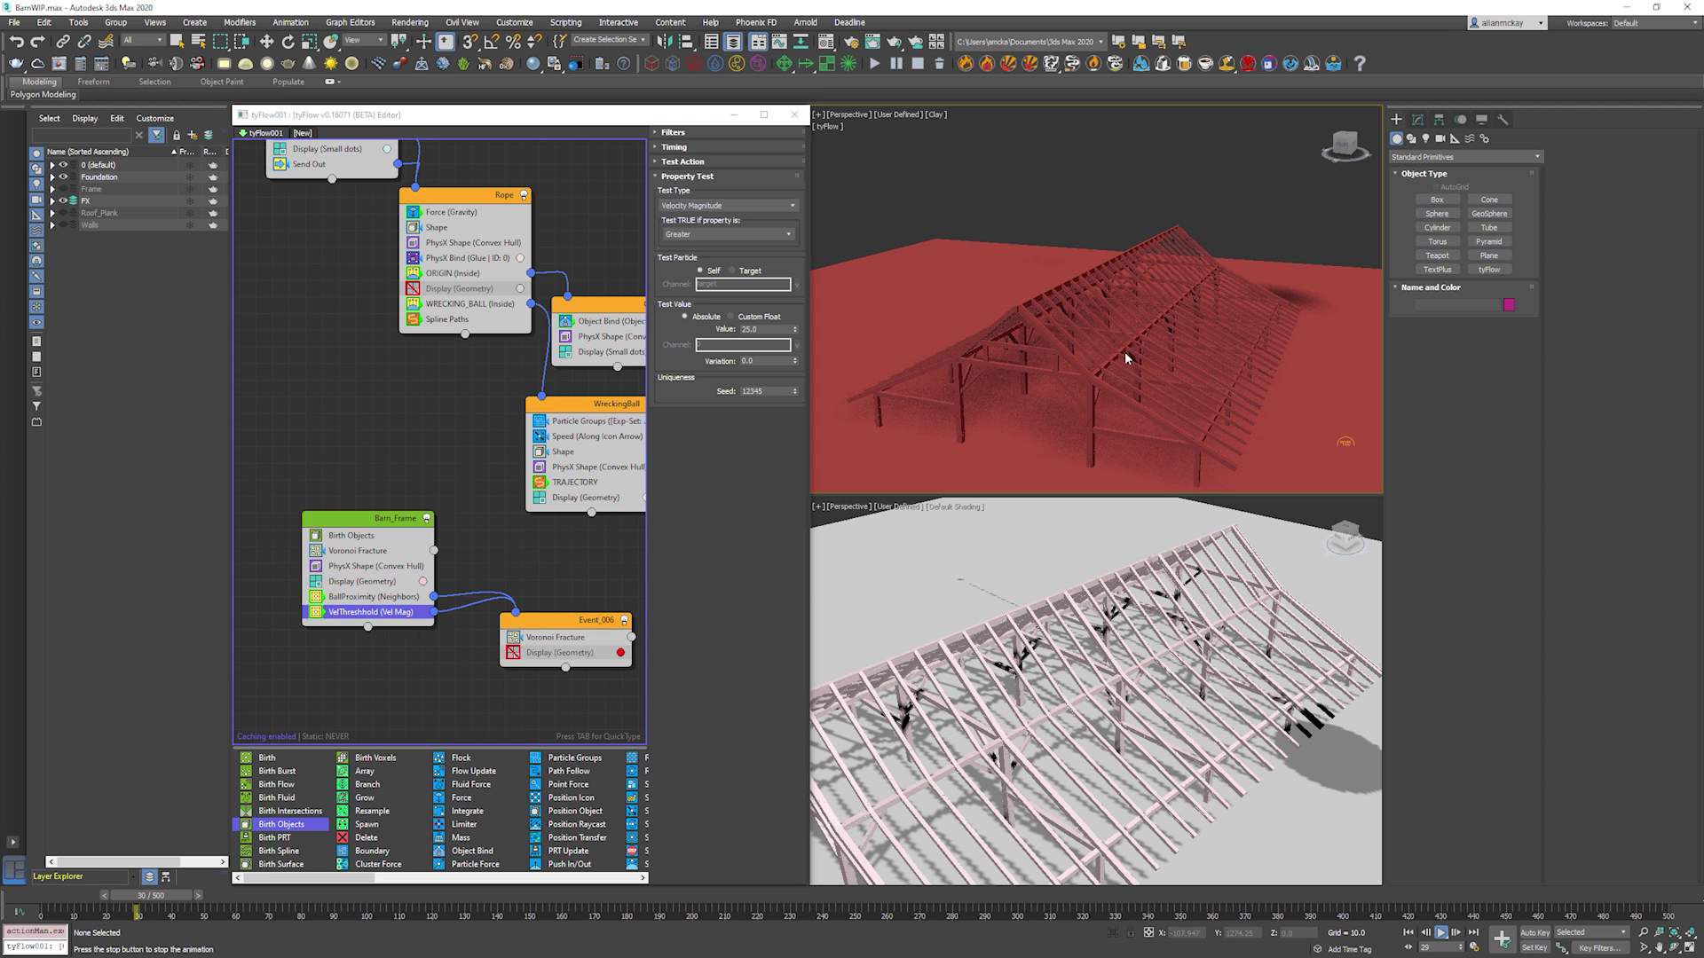
scroll(1030, 377, down, 5)
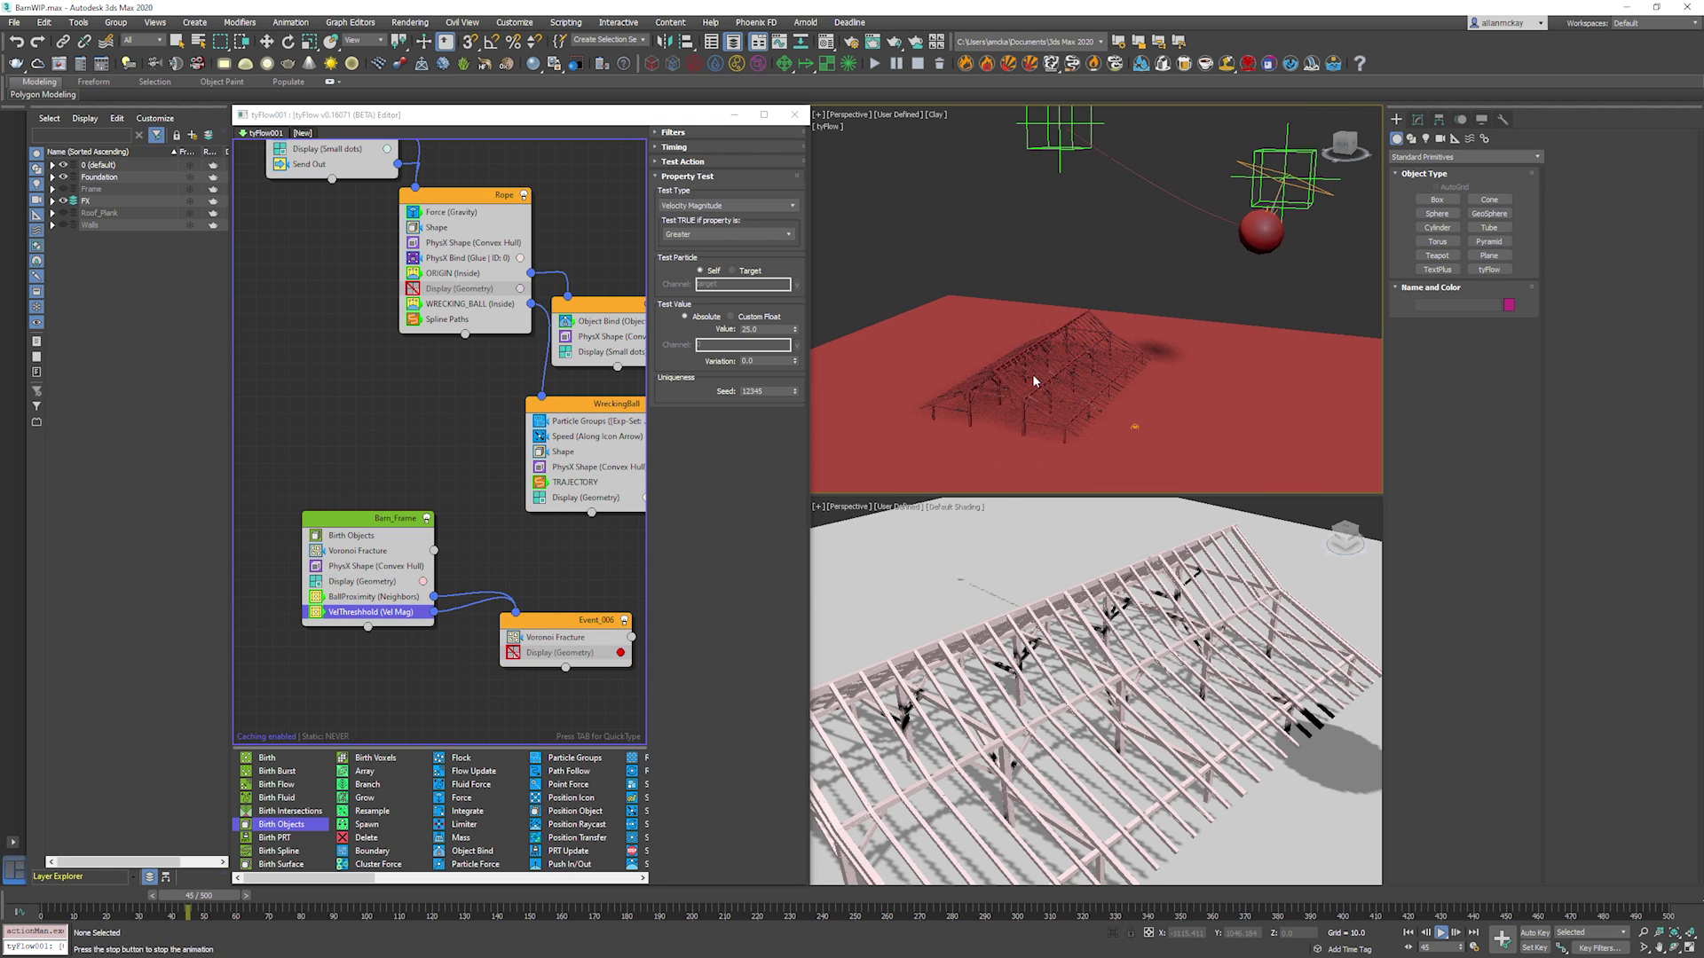
scroll(1053, 359, up, 3)
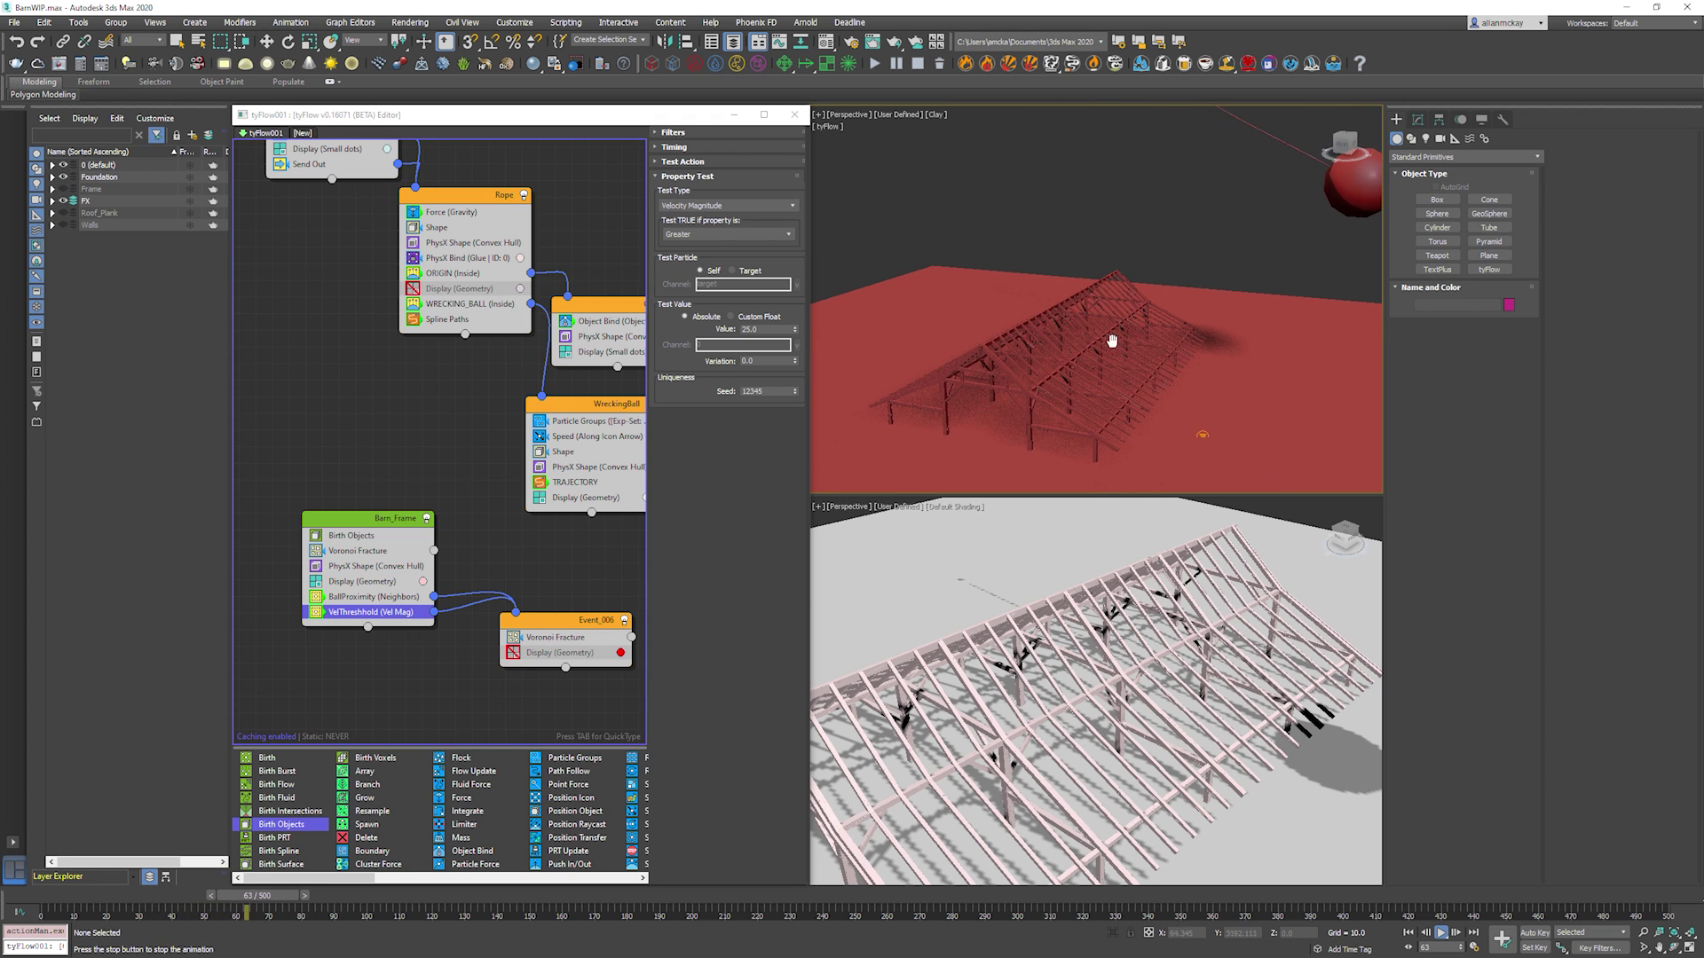
scroll(1088, 338, up, 2)
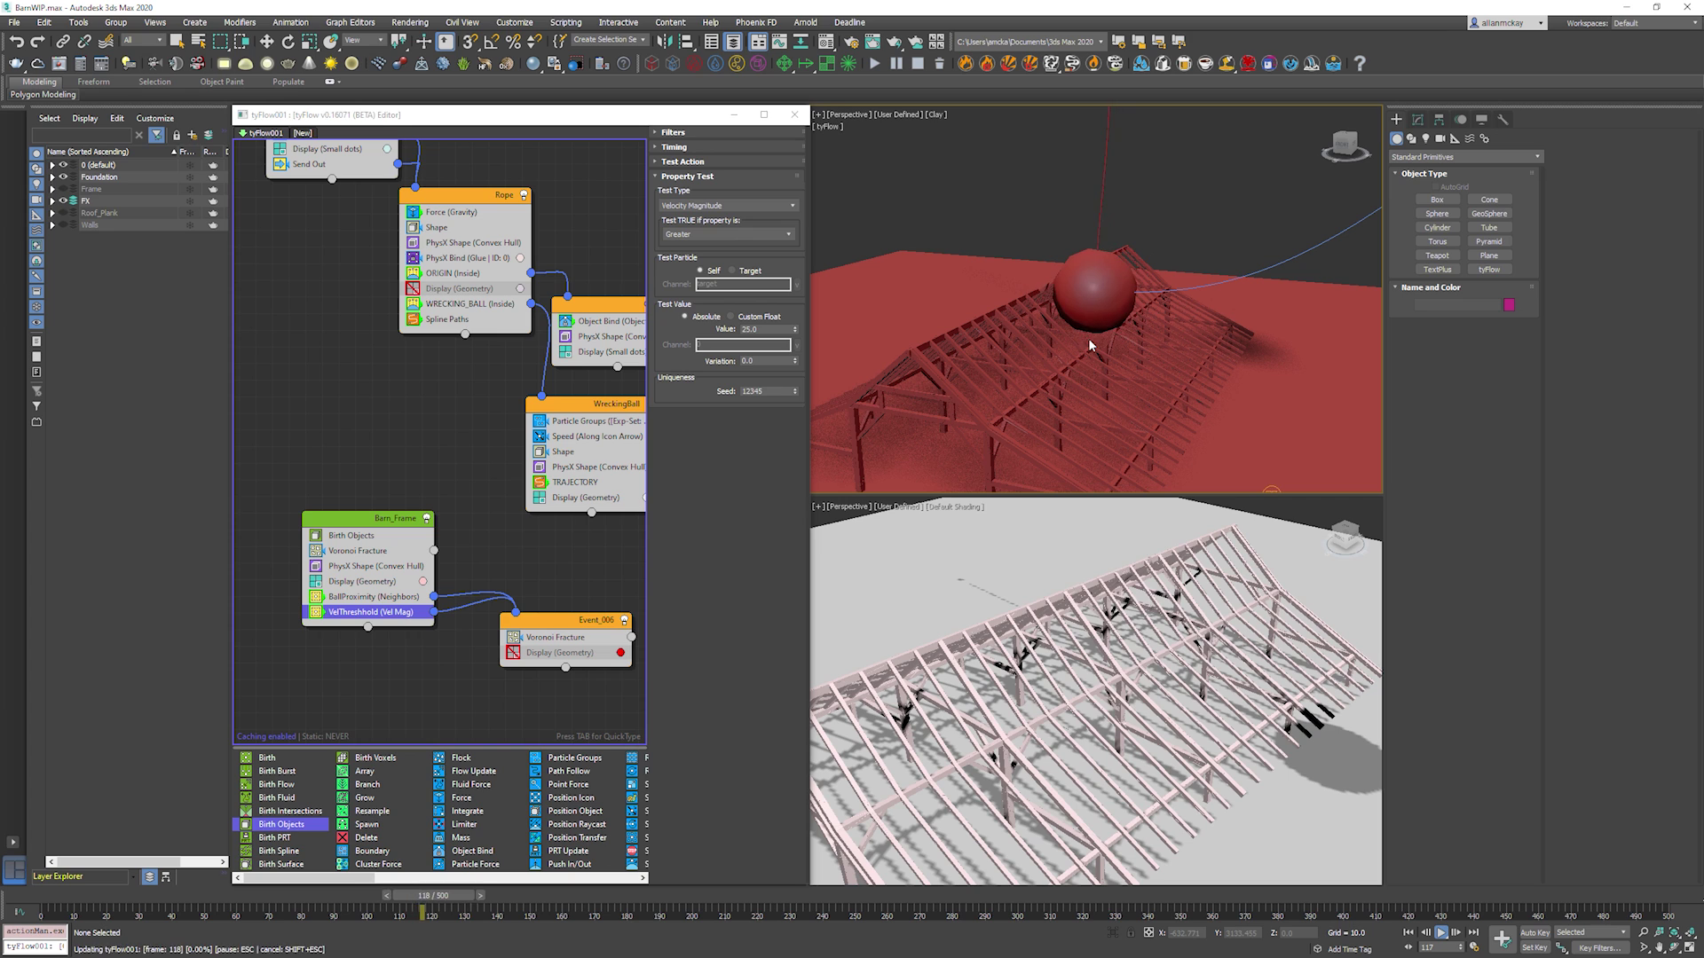
key(Escape)
Turn on Event_006's Display operator and continue playing the simulation through the ball's impact.
click(513, 652)
key(slash)
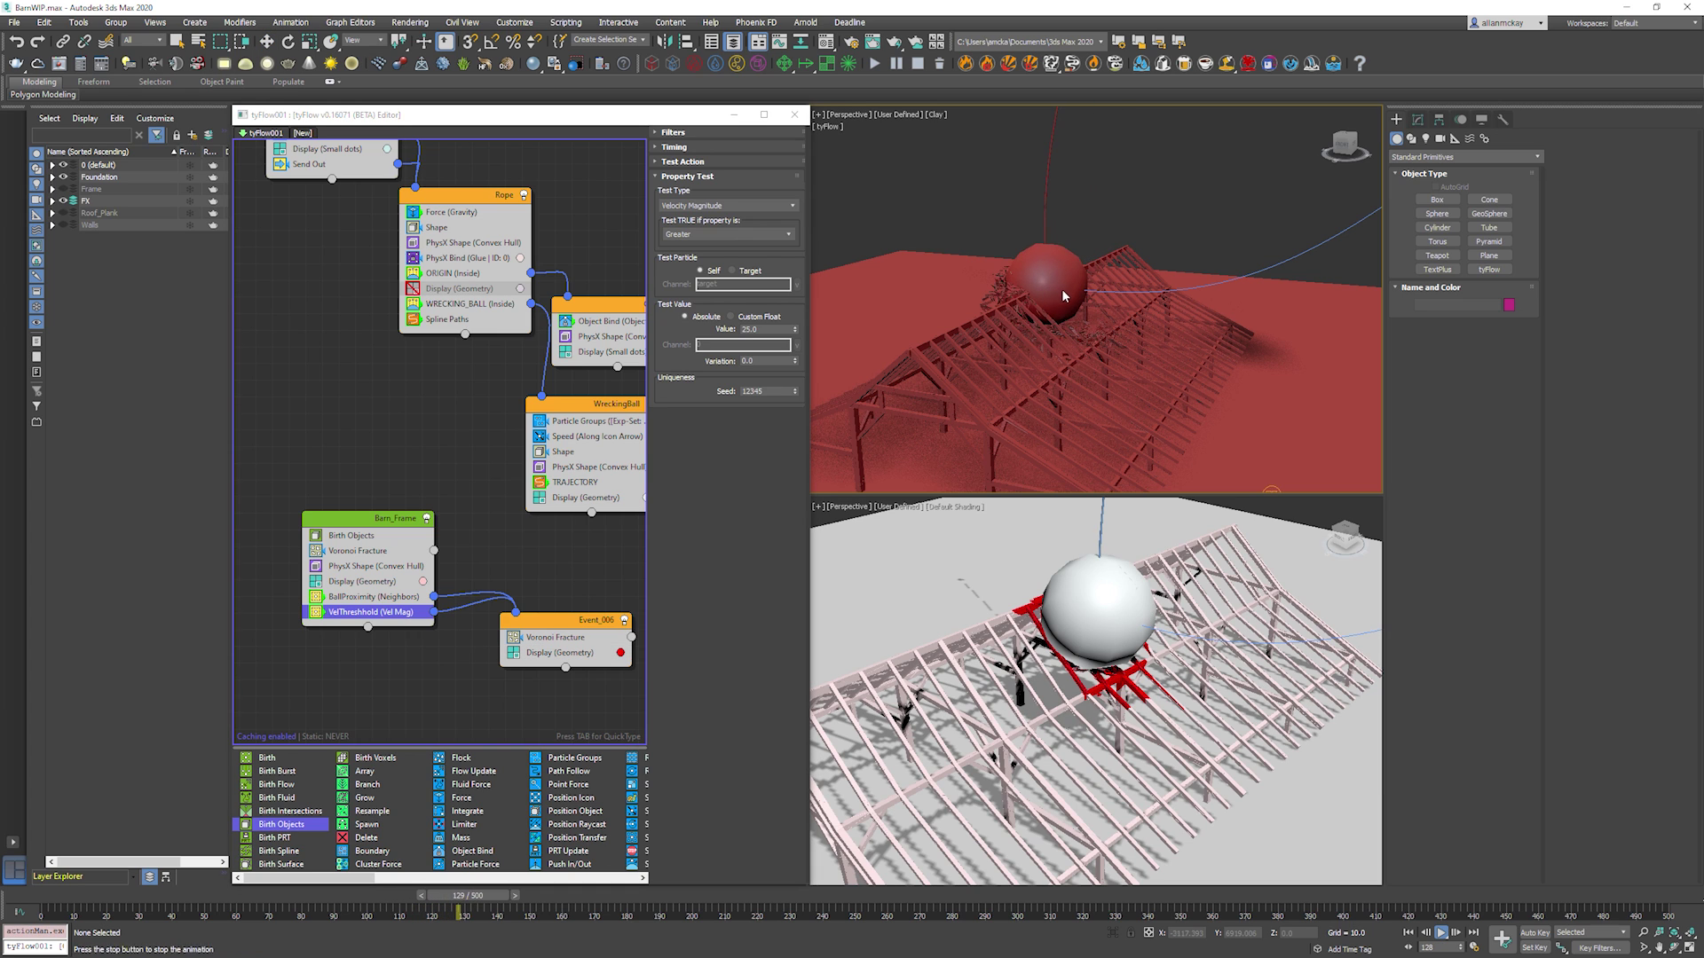
alt+middle_drag(1077, 307, 1115, 290)
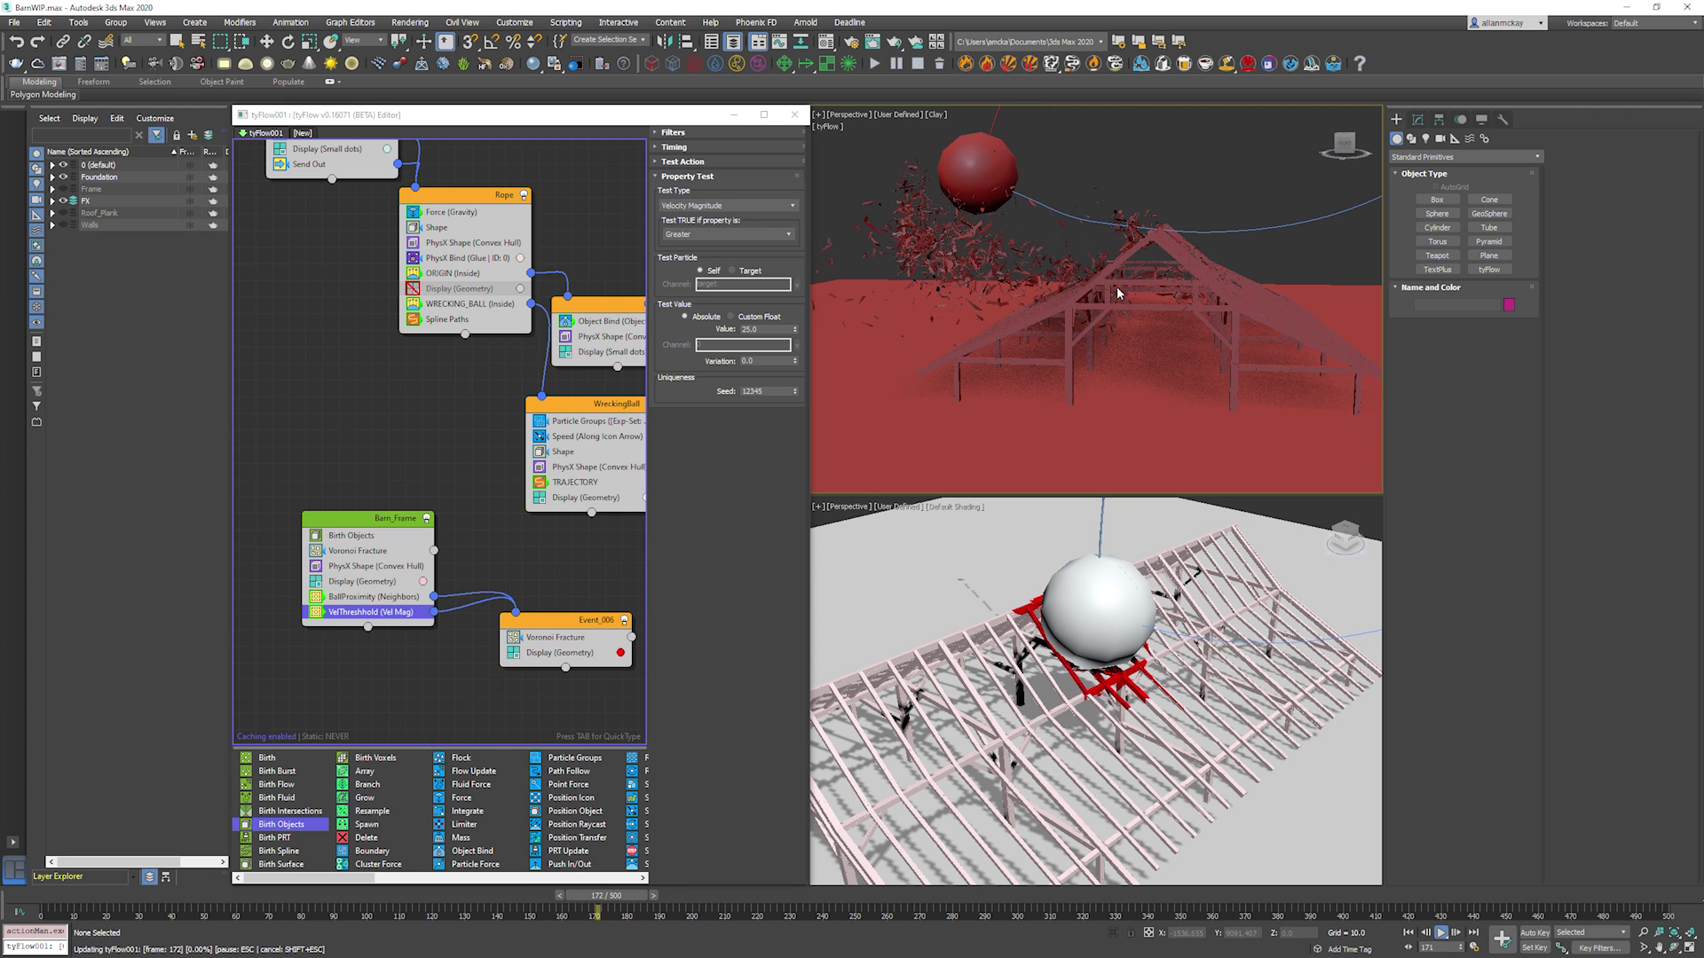
key(Escape)
Return to the first frame and paste a copy of Rope's Force (Gravity) operator at the start of Event_006.
key(Home)
middle_drag(485, 373, 454, 426)
click(423, 266)
right_click(429, 265)
click(450, 271)
right_click(529, 689)
click(555, 714)
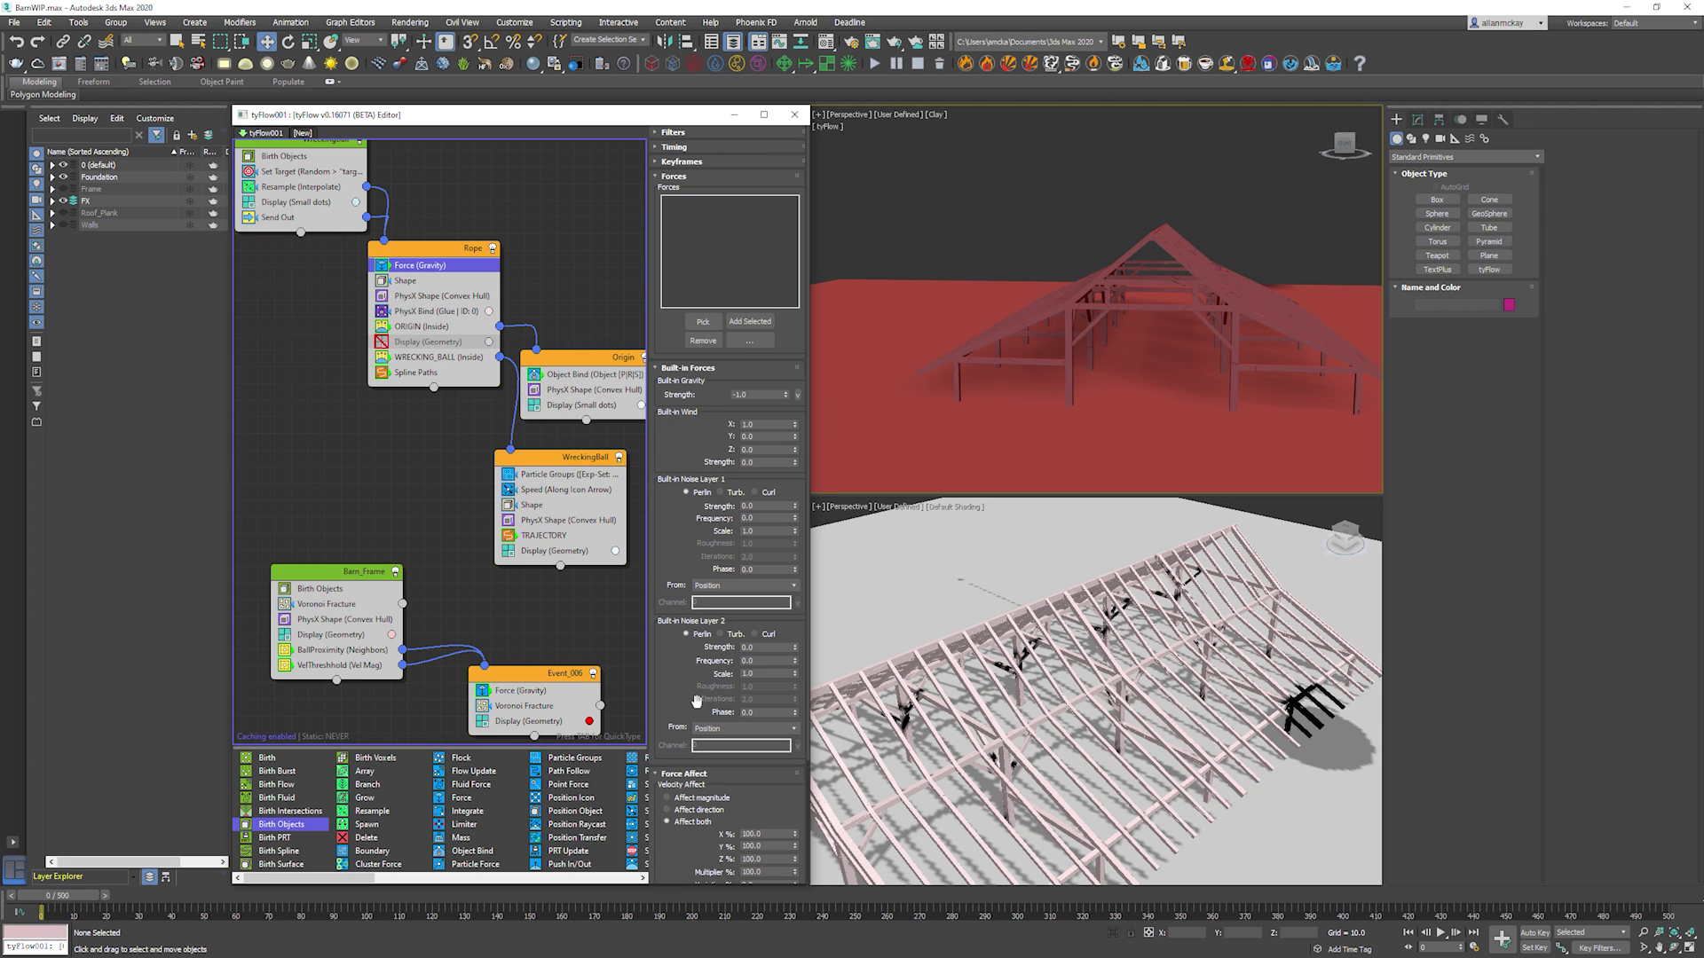
Set Event_006's Force noise layers to turbulence: layer 1 strength 0.5, frequency 2, scale 0.05; layer 2 strength 1, frequency 2, scale 0.1.
click(543, 689)
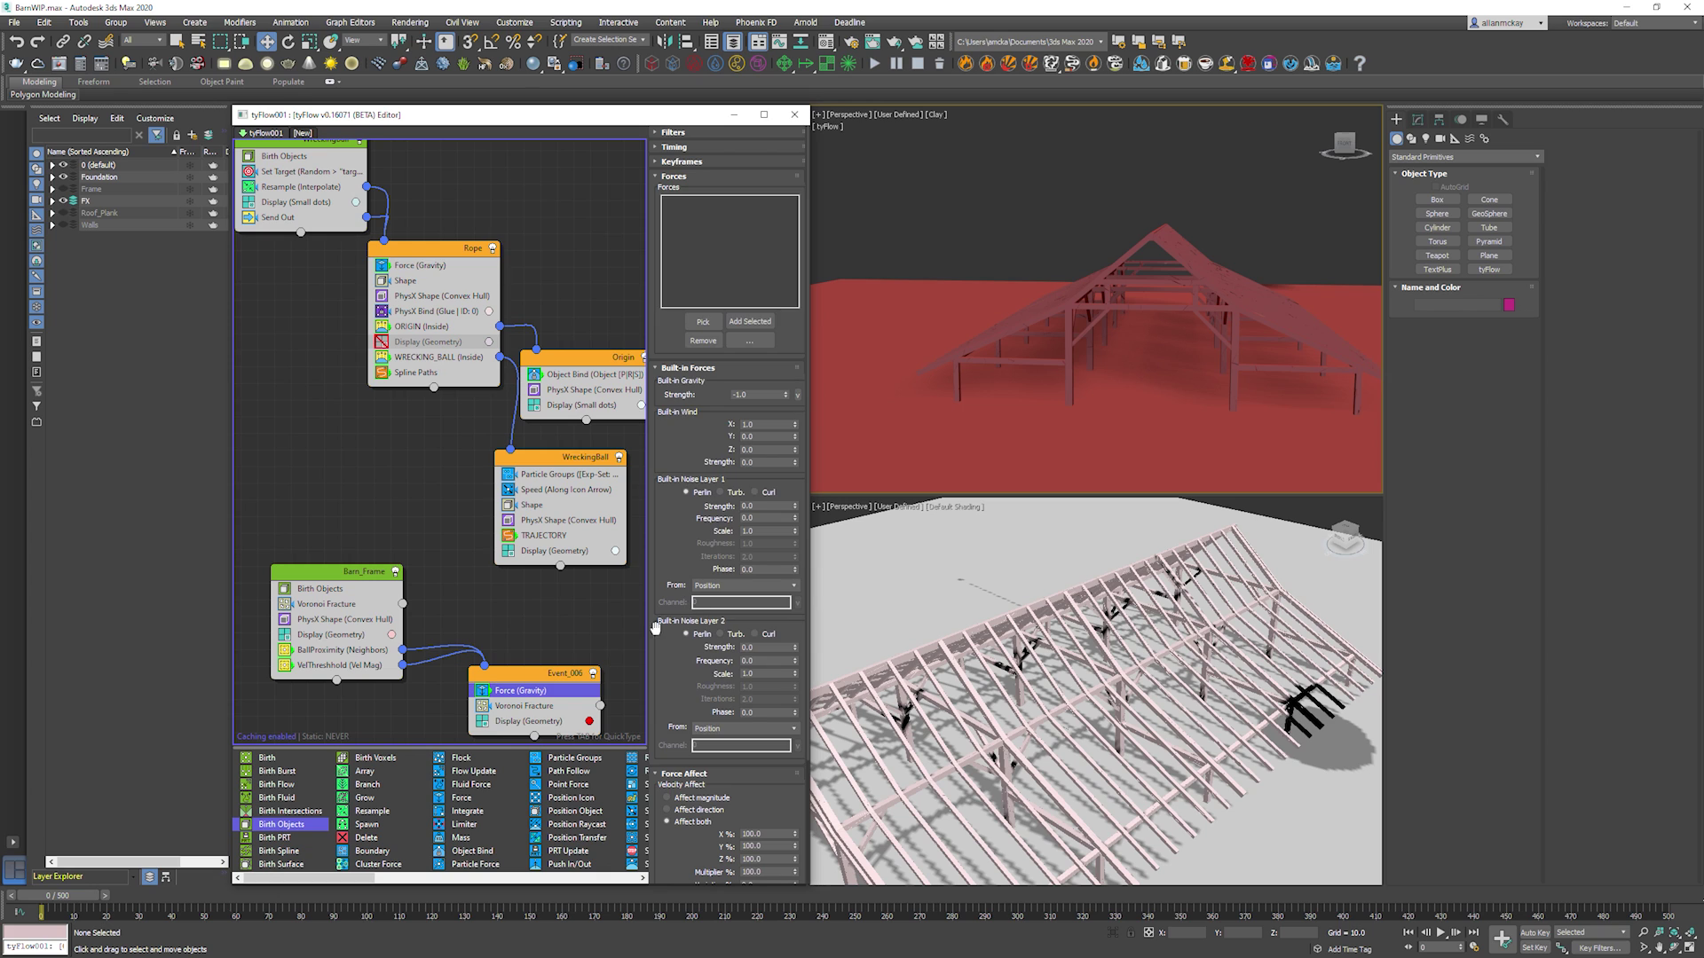
click(734, 492)
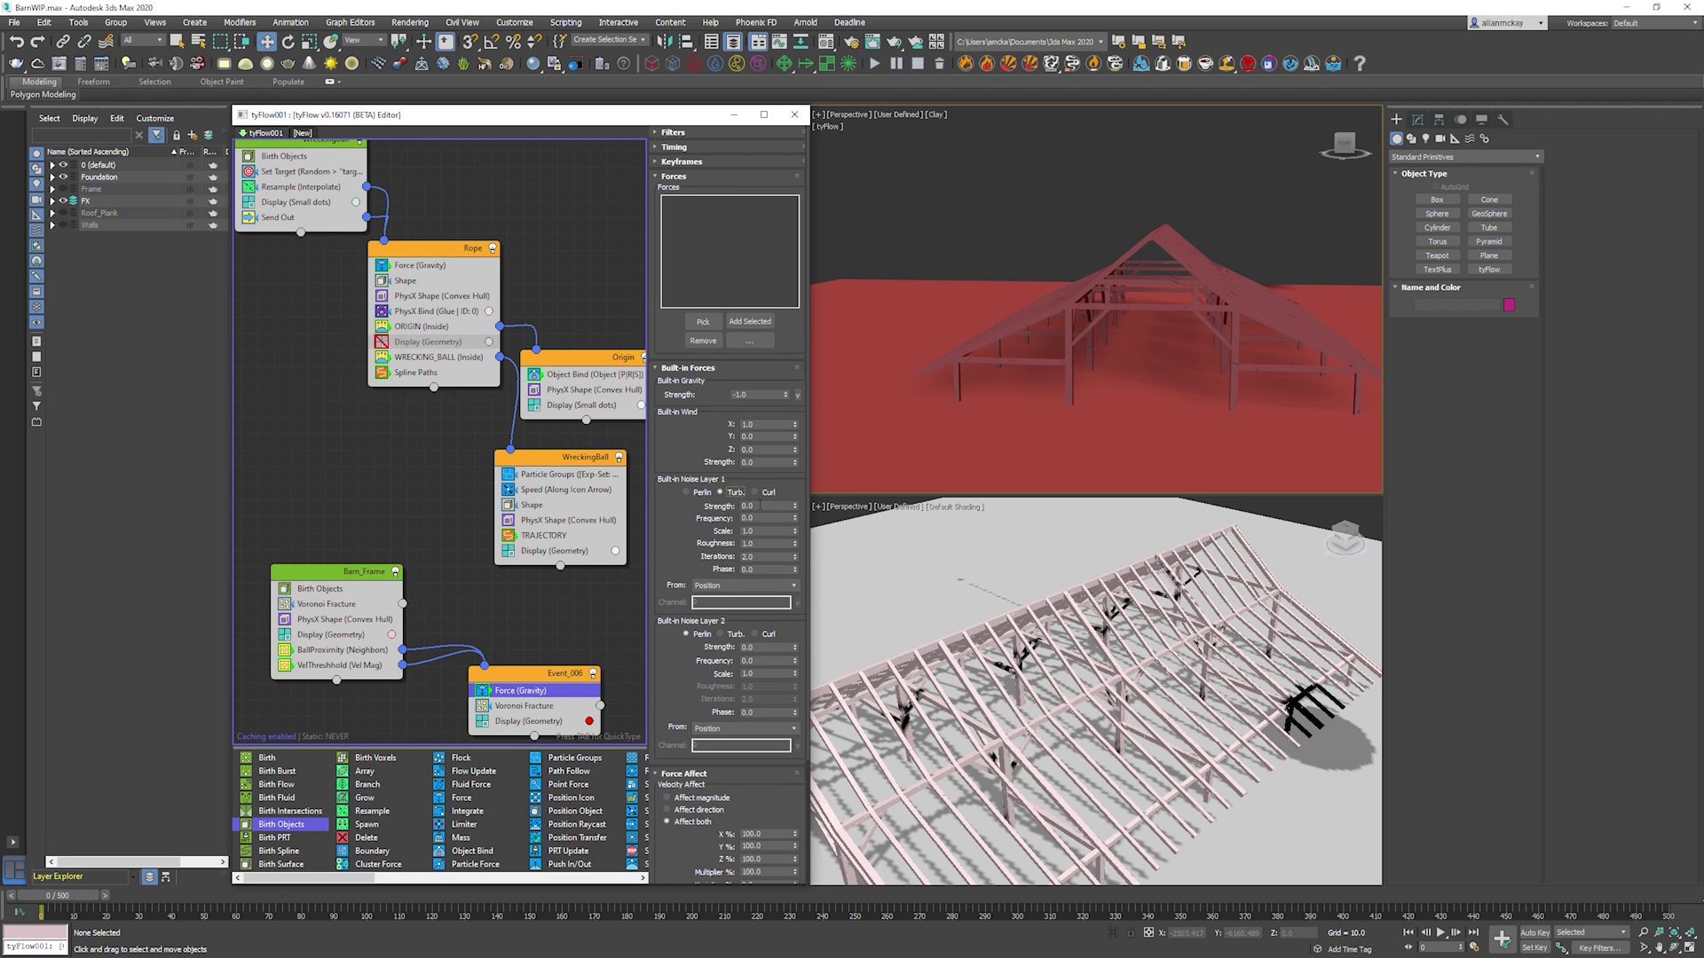
key(Return)
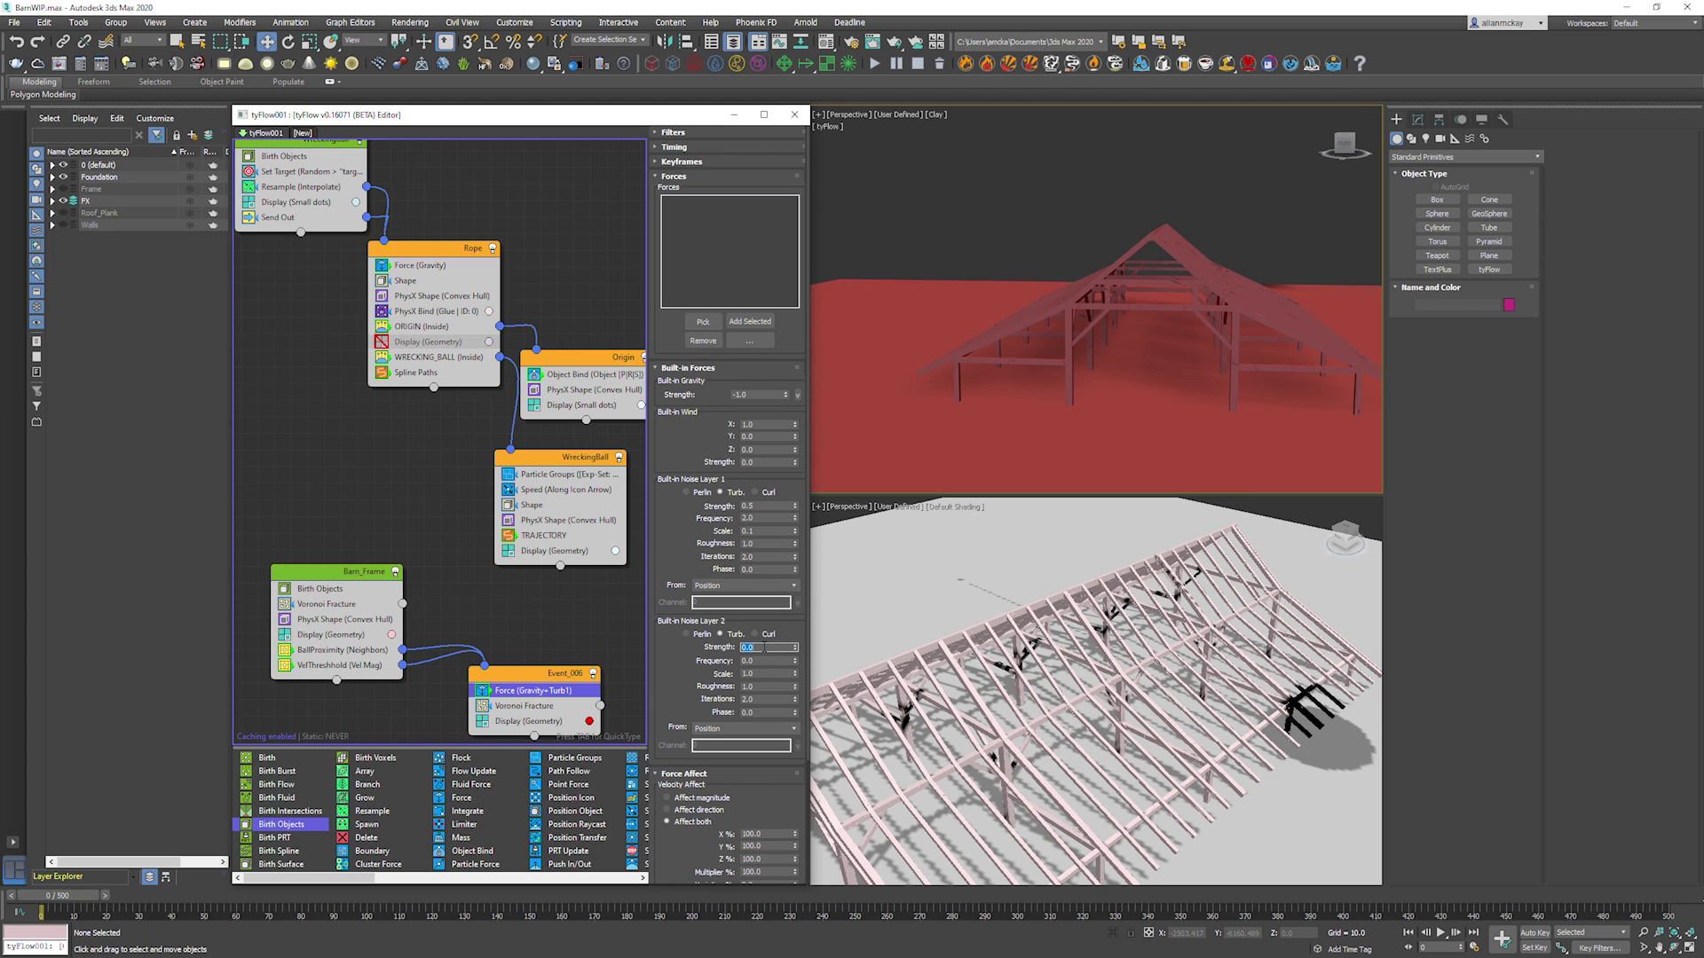
text(2)
click(759, 675)
text(0.05)
key(Return)
Play the simulation past the impact, inspect how the splintered pieces scatter around the barn, and return to the first frame.
key(/)
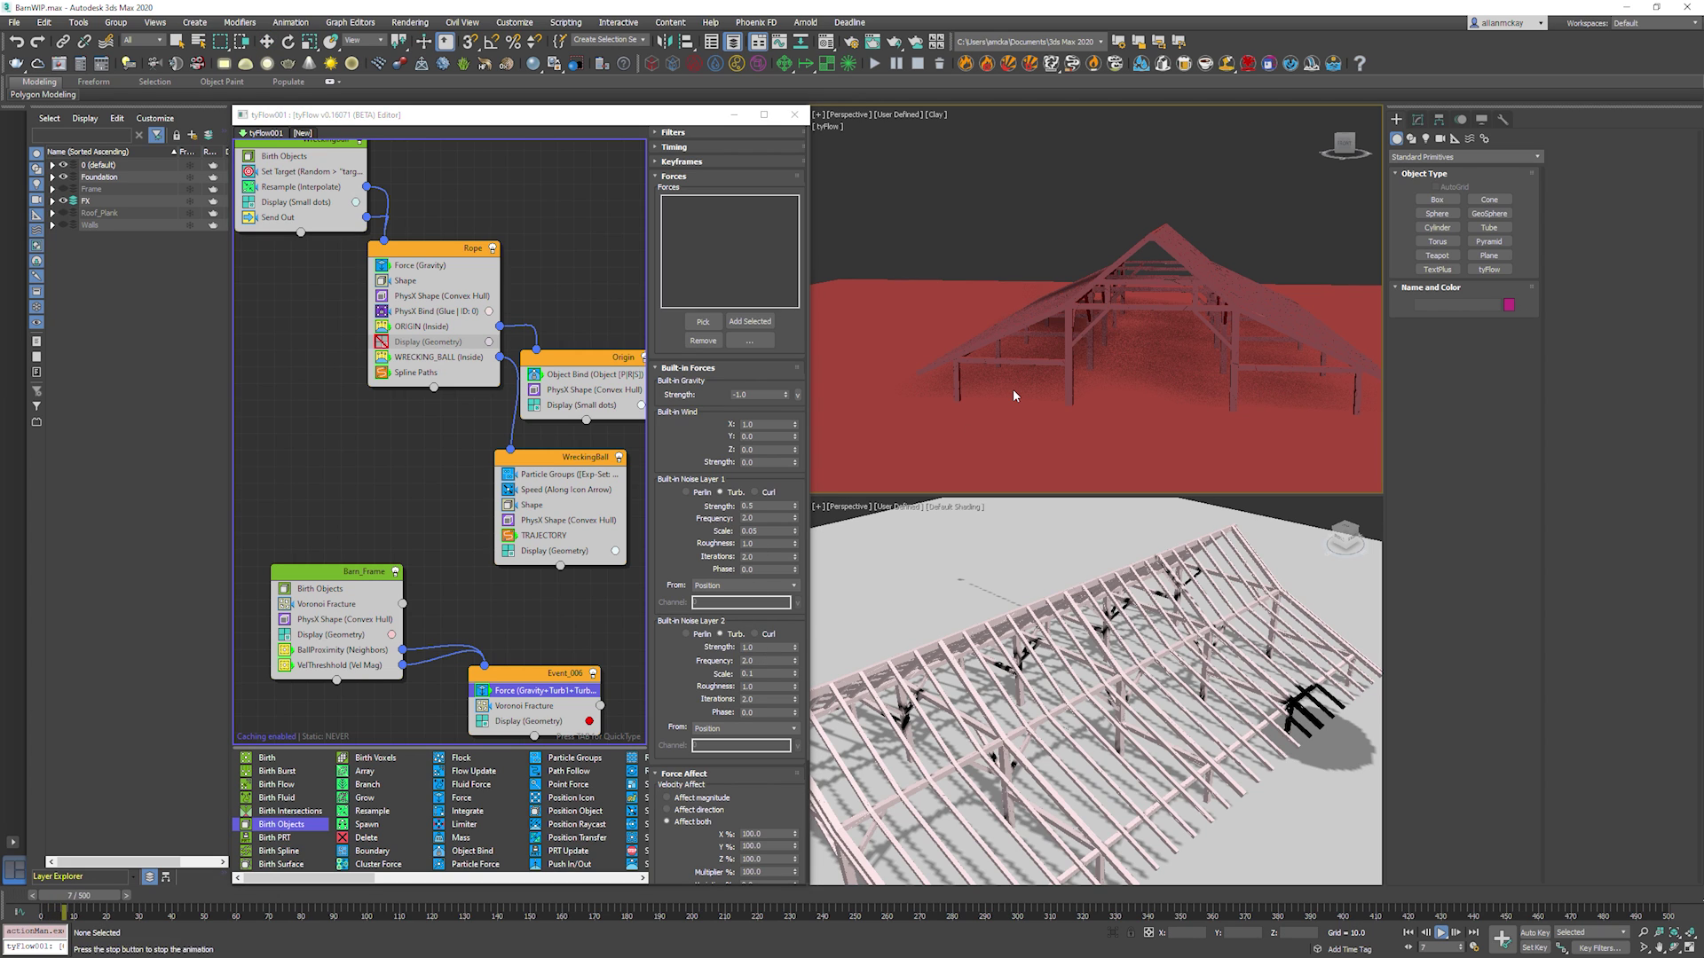
alt+middle_drag(1014, 388, 1036, 387)
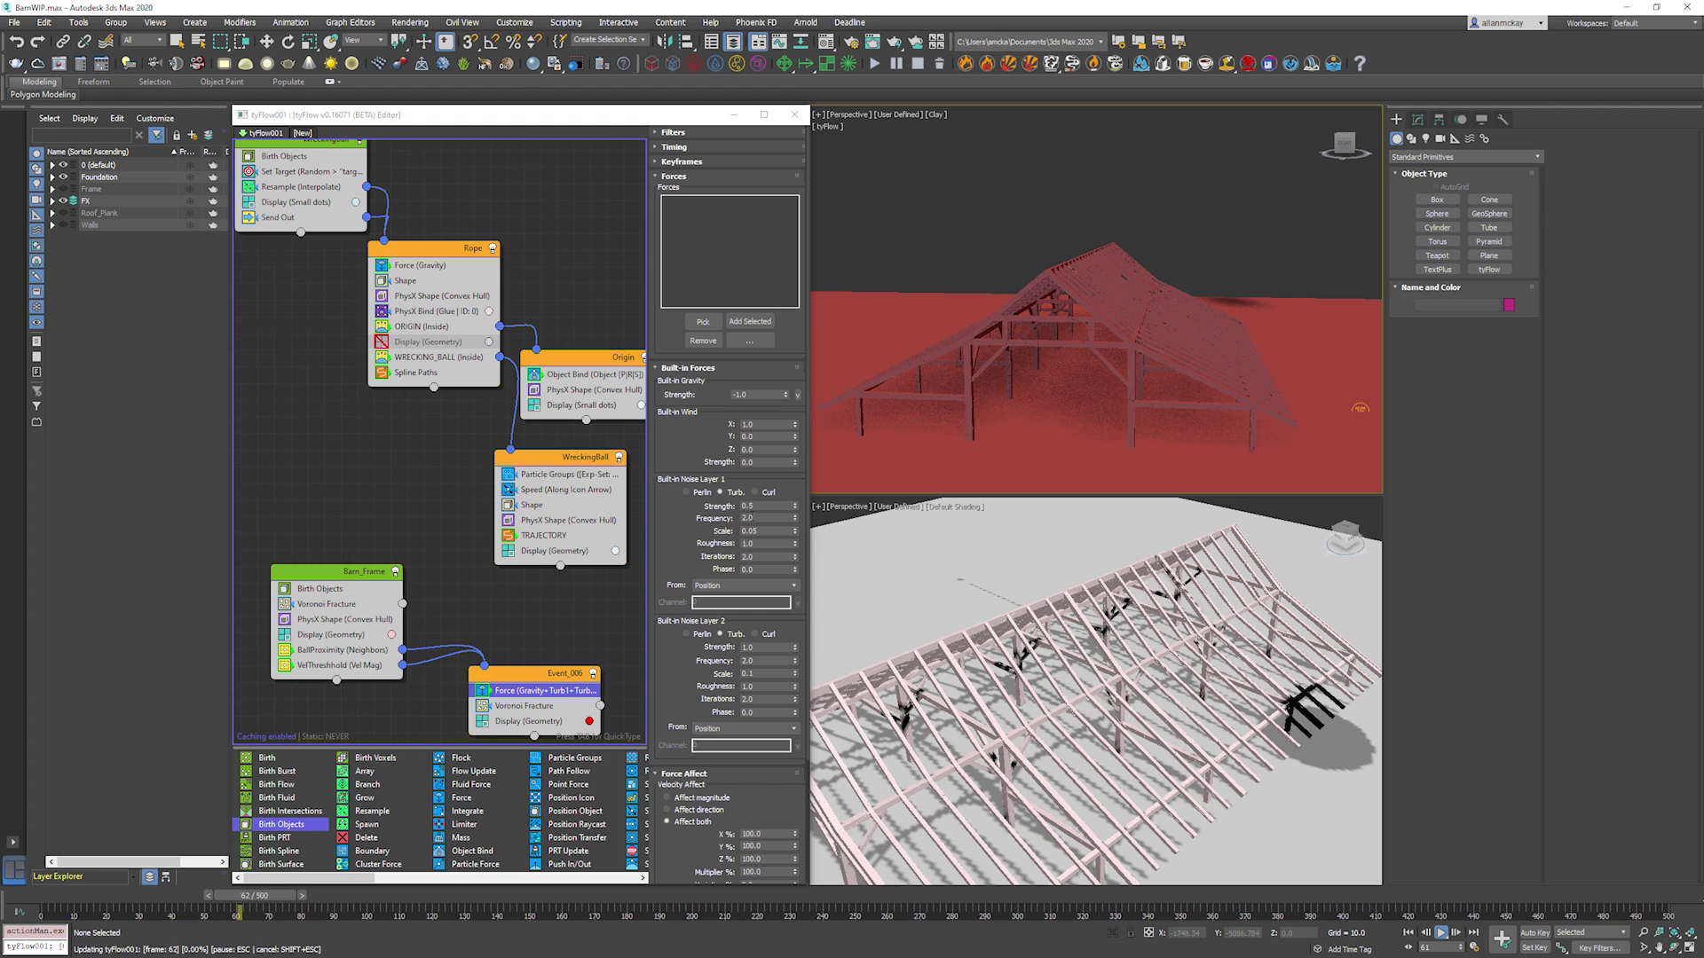
key(Escape)
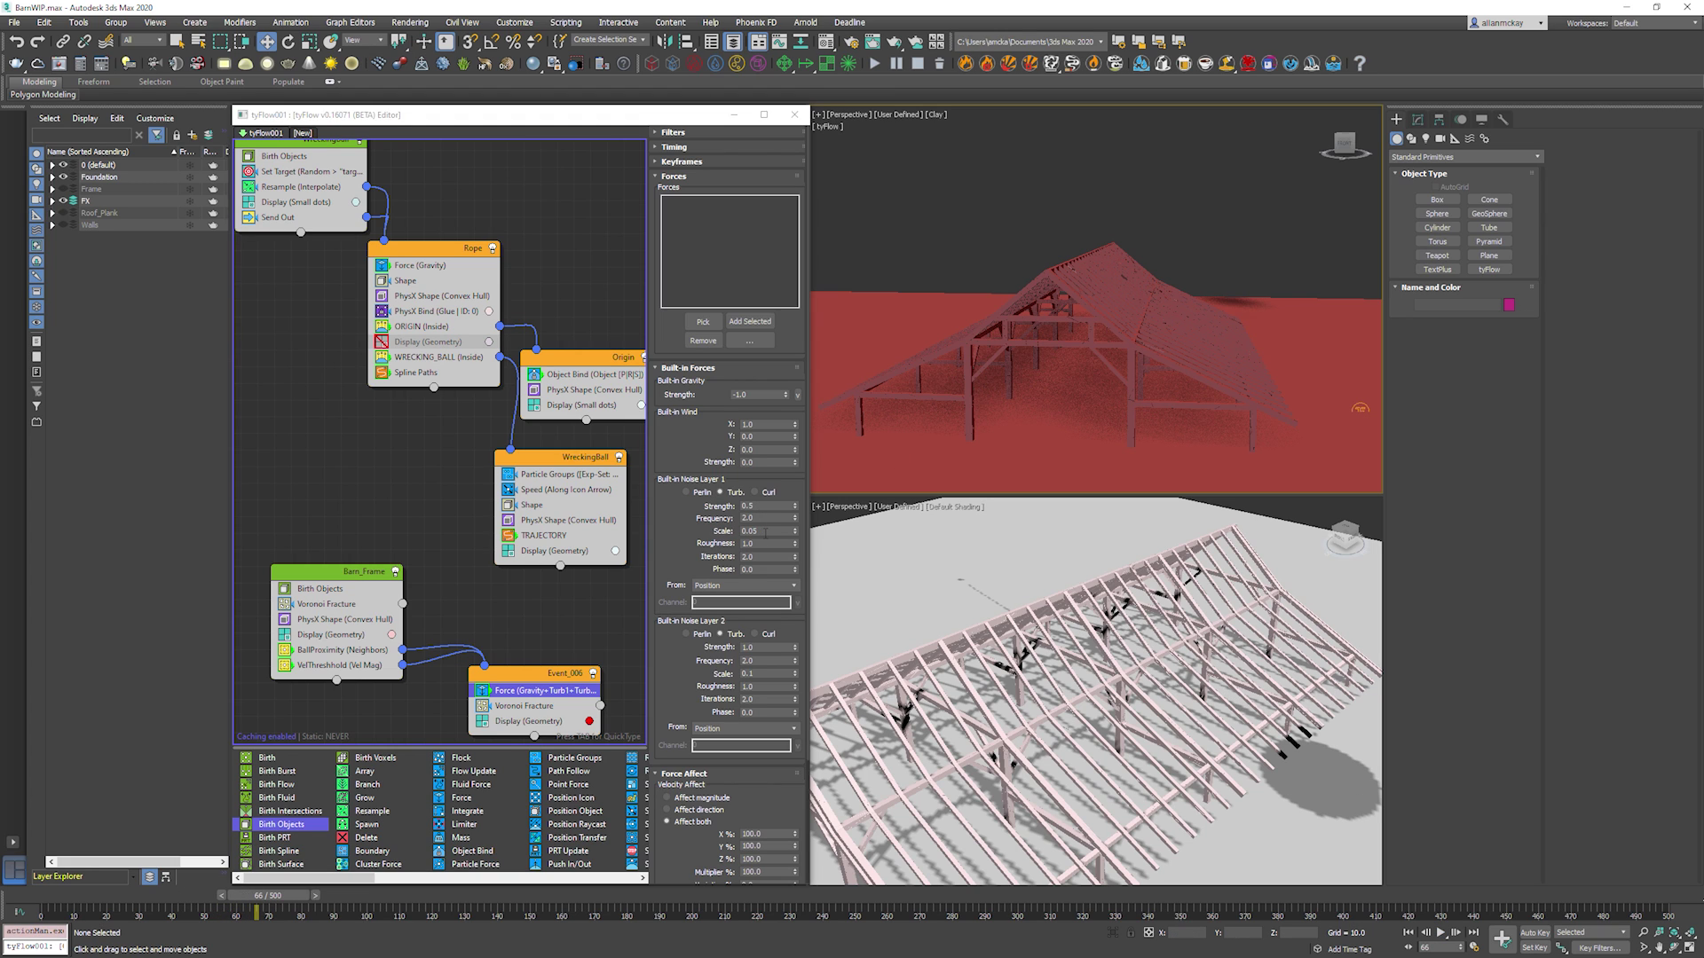
click(764, 647)
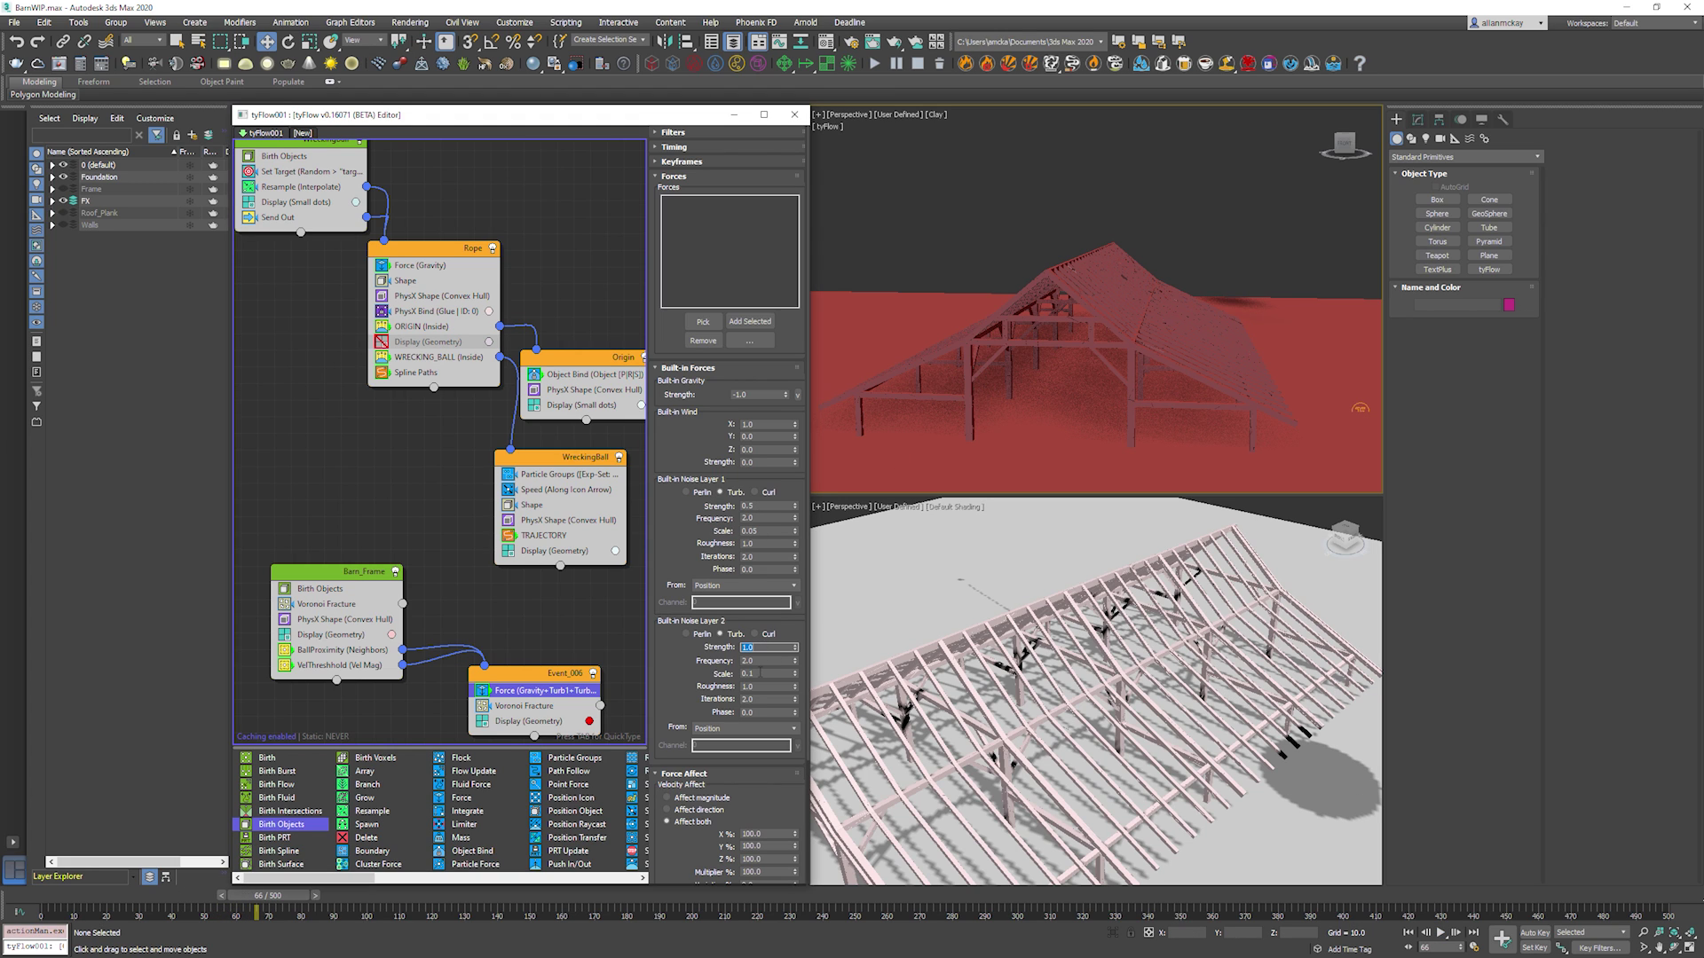
key(/)
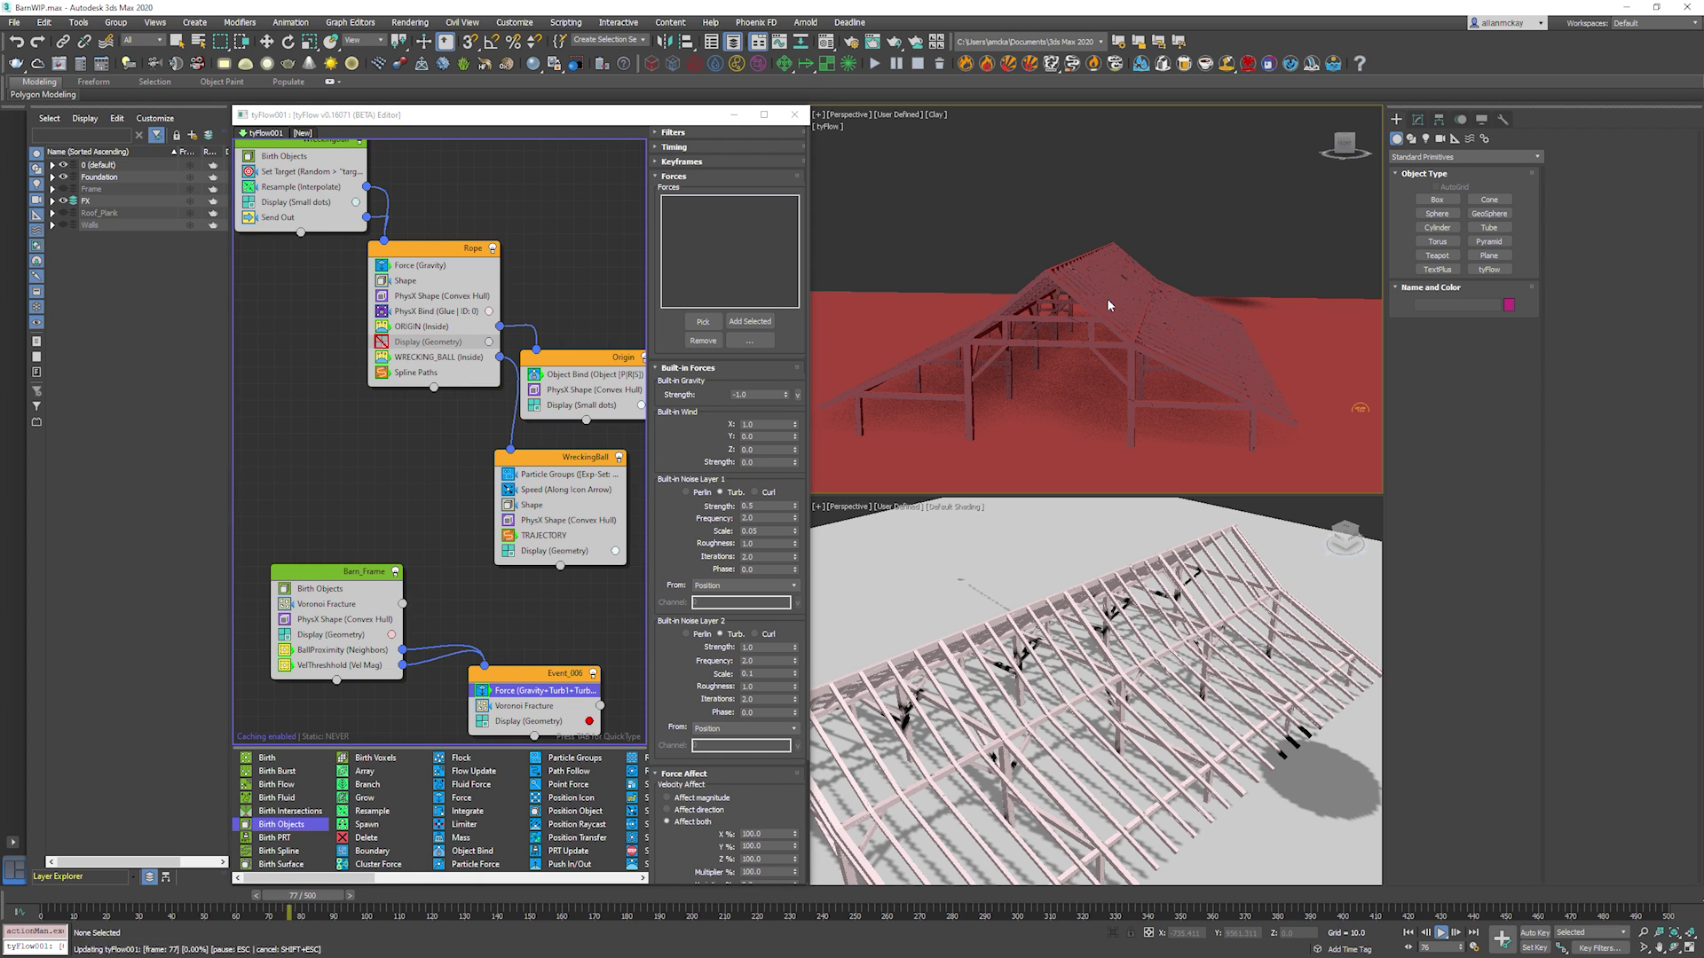
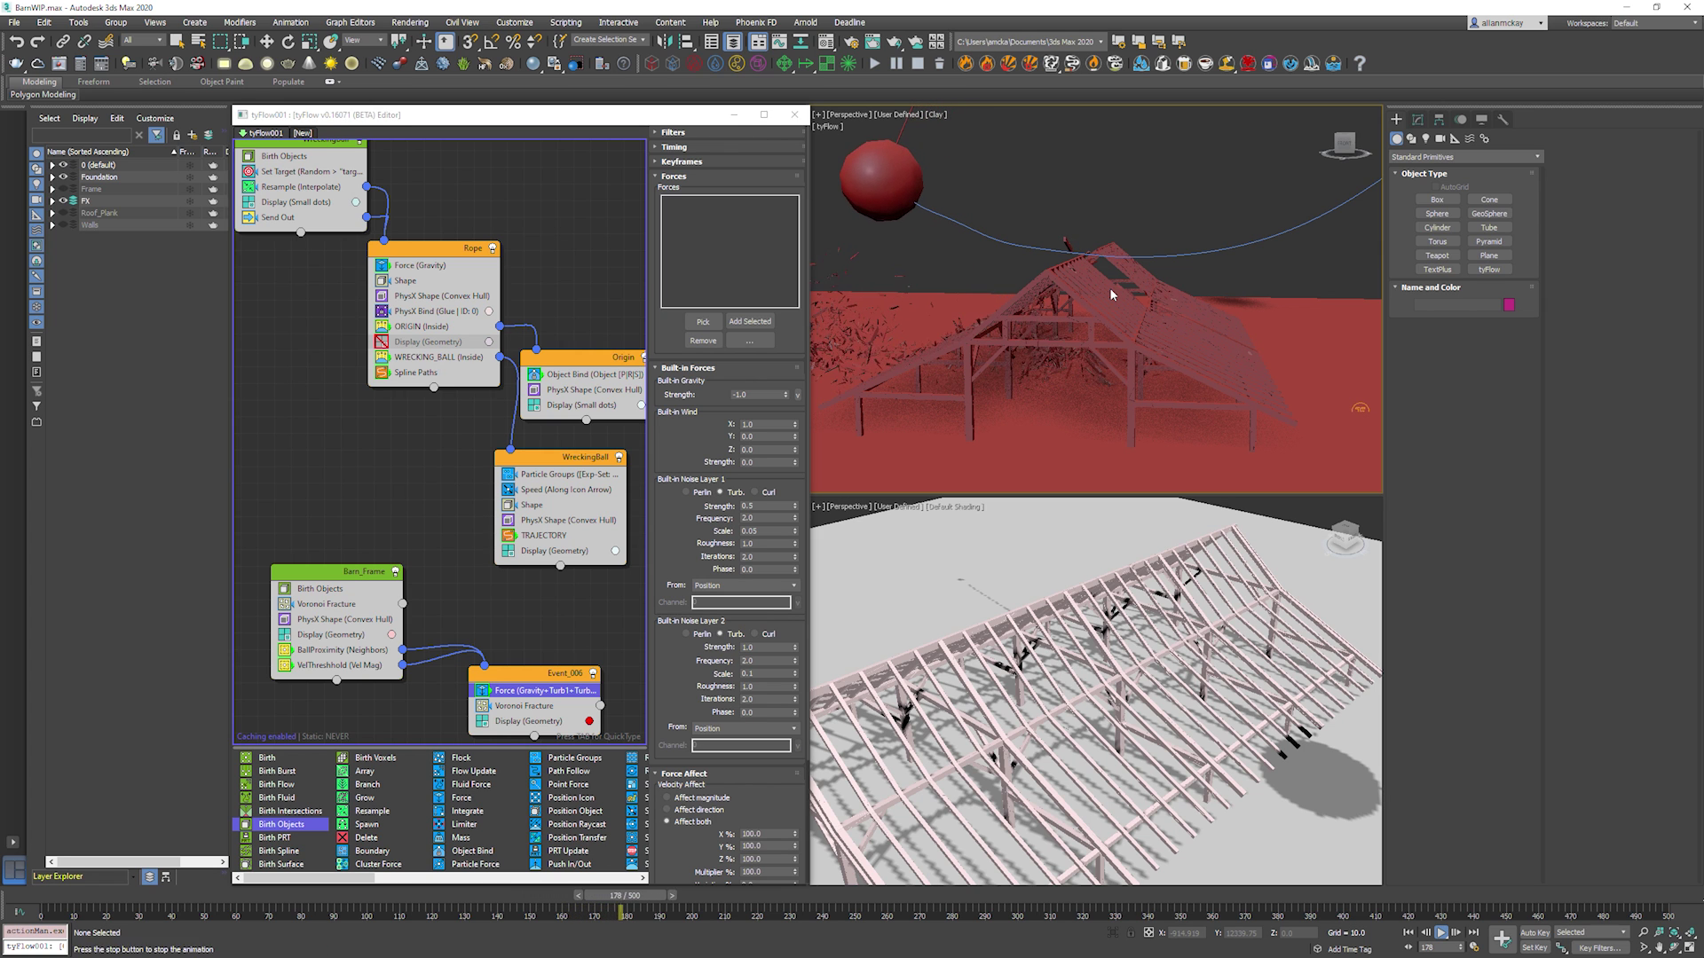
key(Escape)
mouse_move(1104, 341)
alt+middle_down()
mouse_move(1149, 235)
mouse_move(1147, 296)
alt+middle_up()
key(F3)
key(F3)
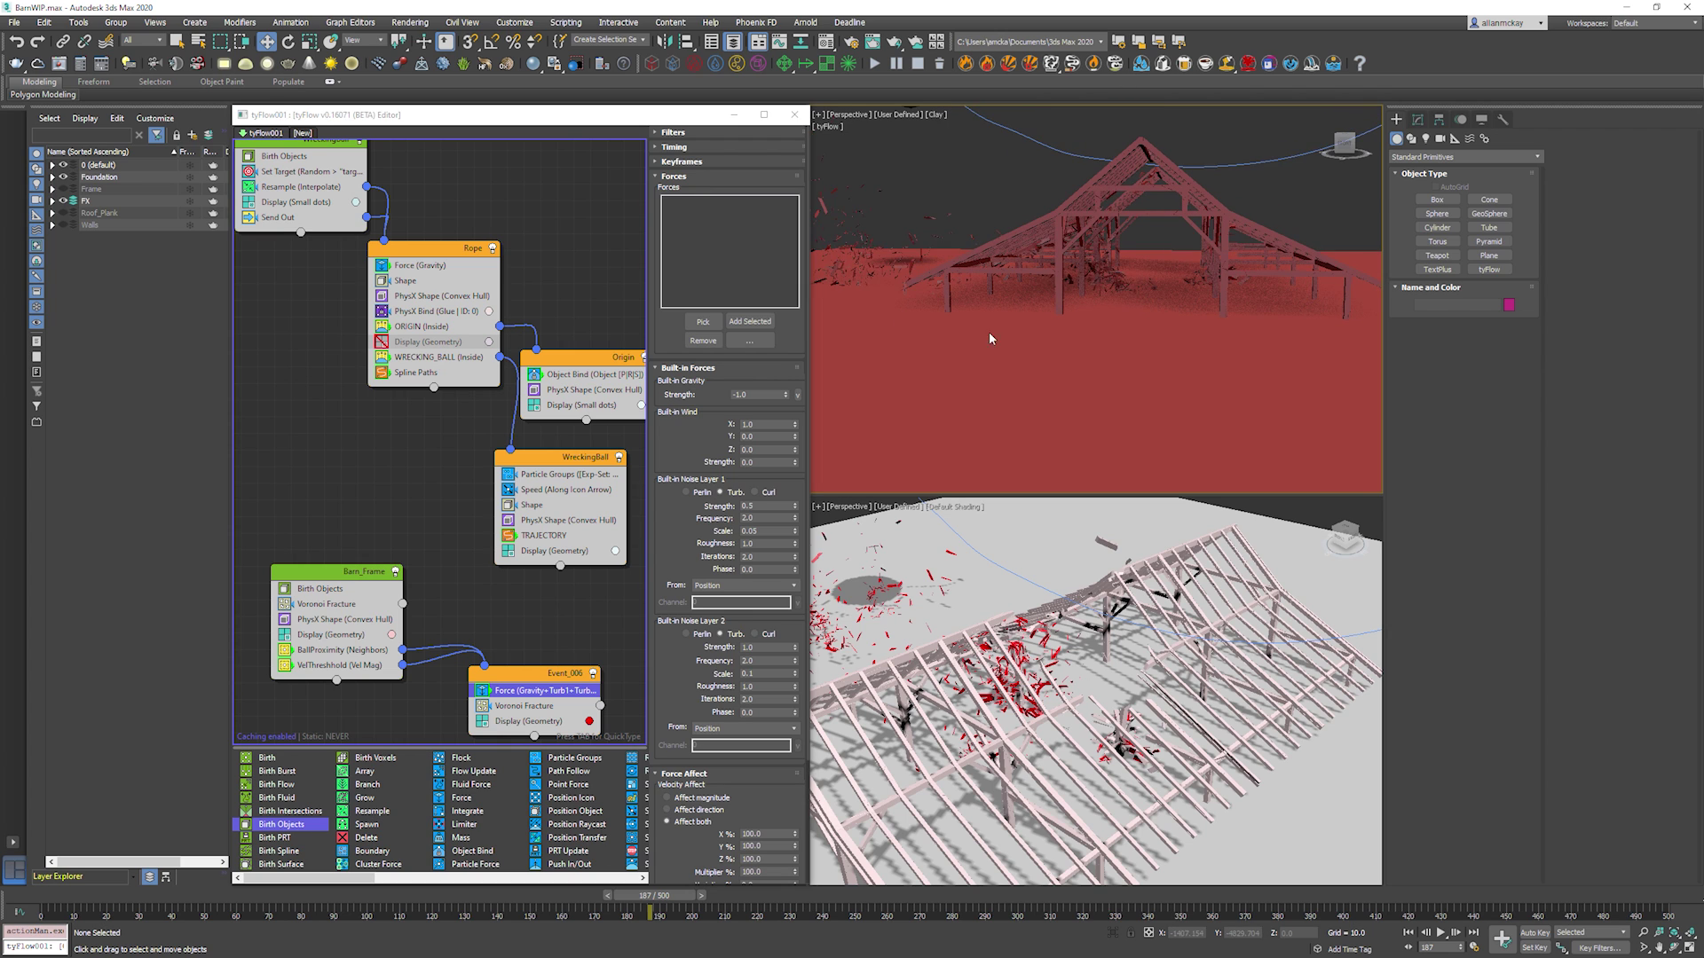
key(Home)
click(525, 634)
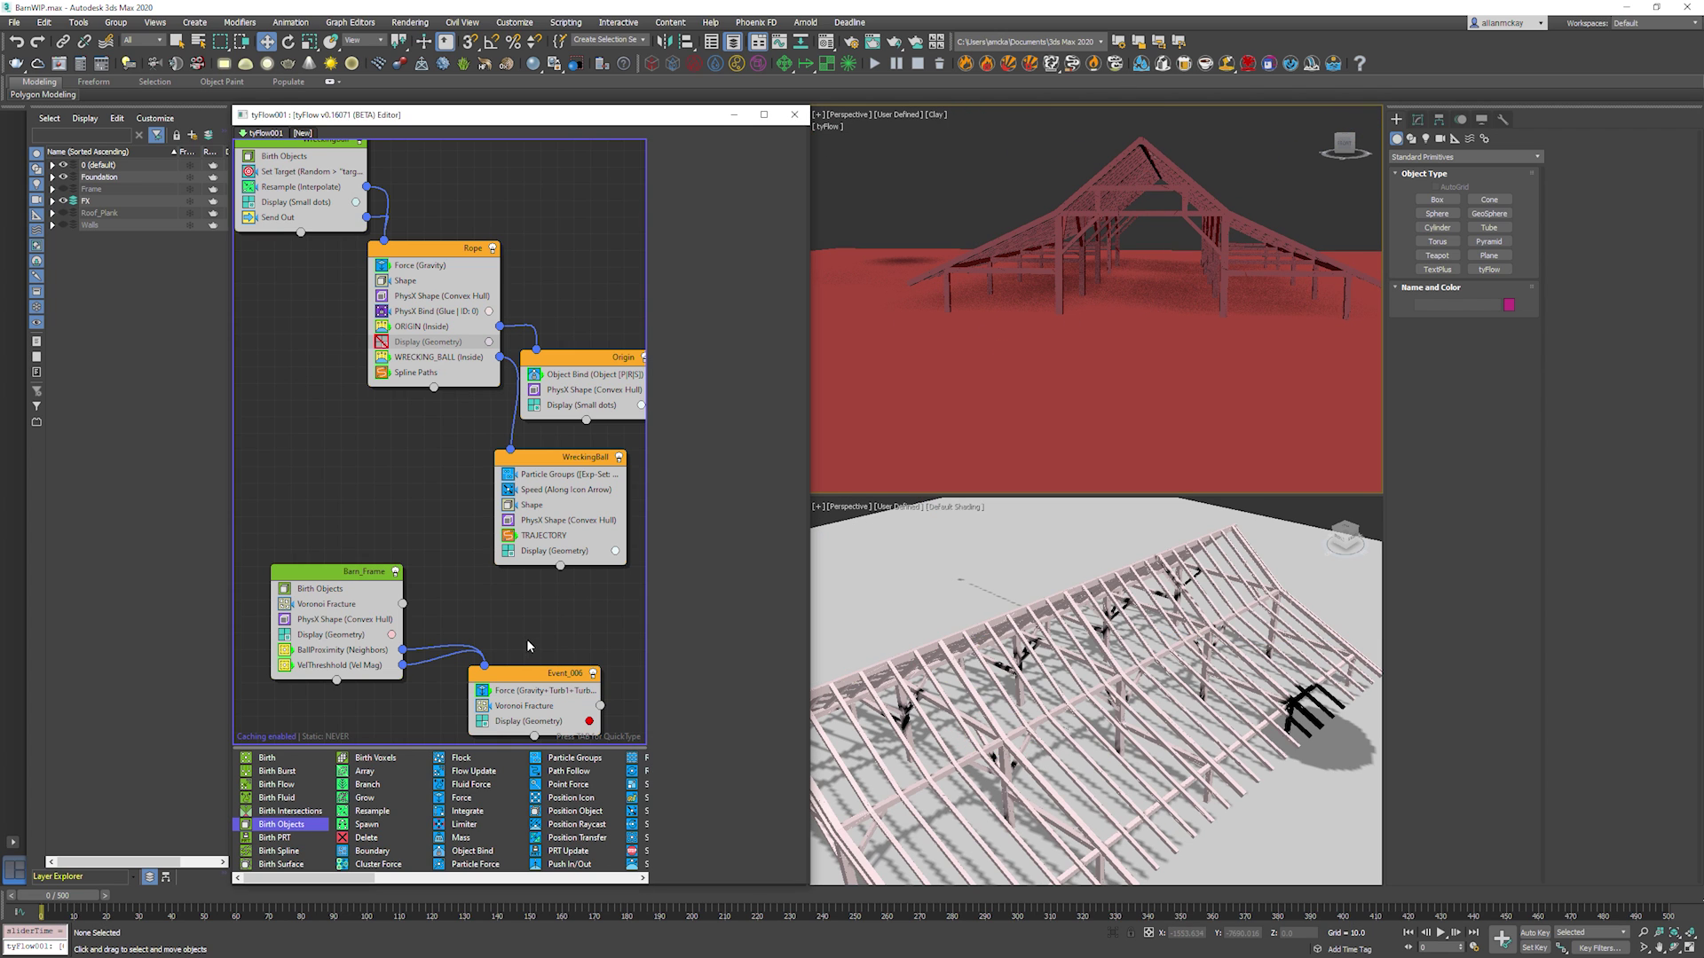
key(Tab)
text(phy)
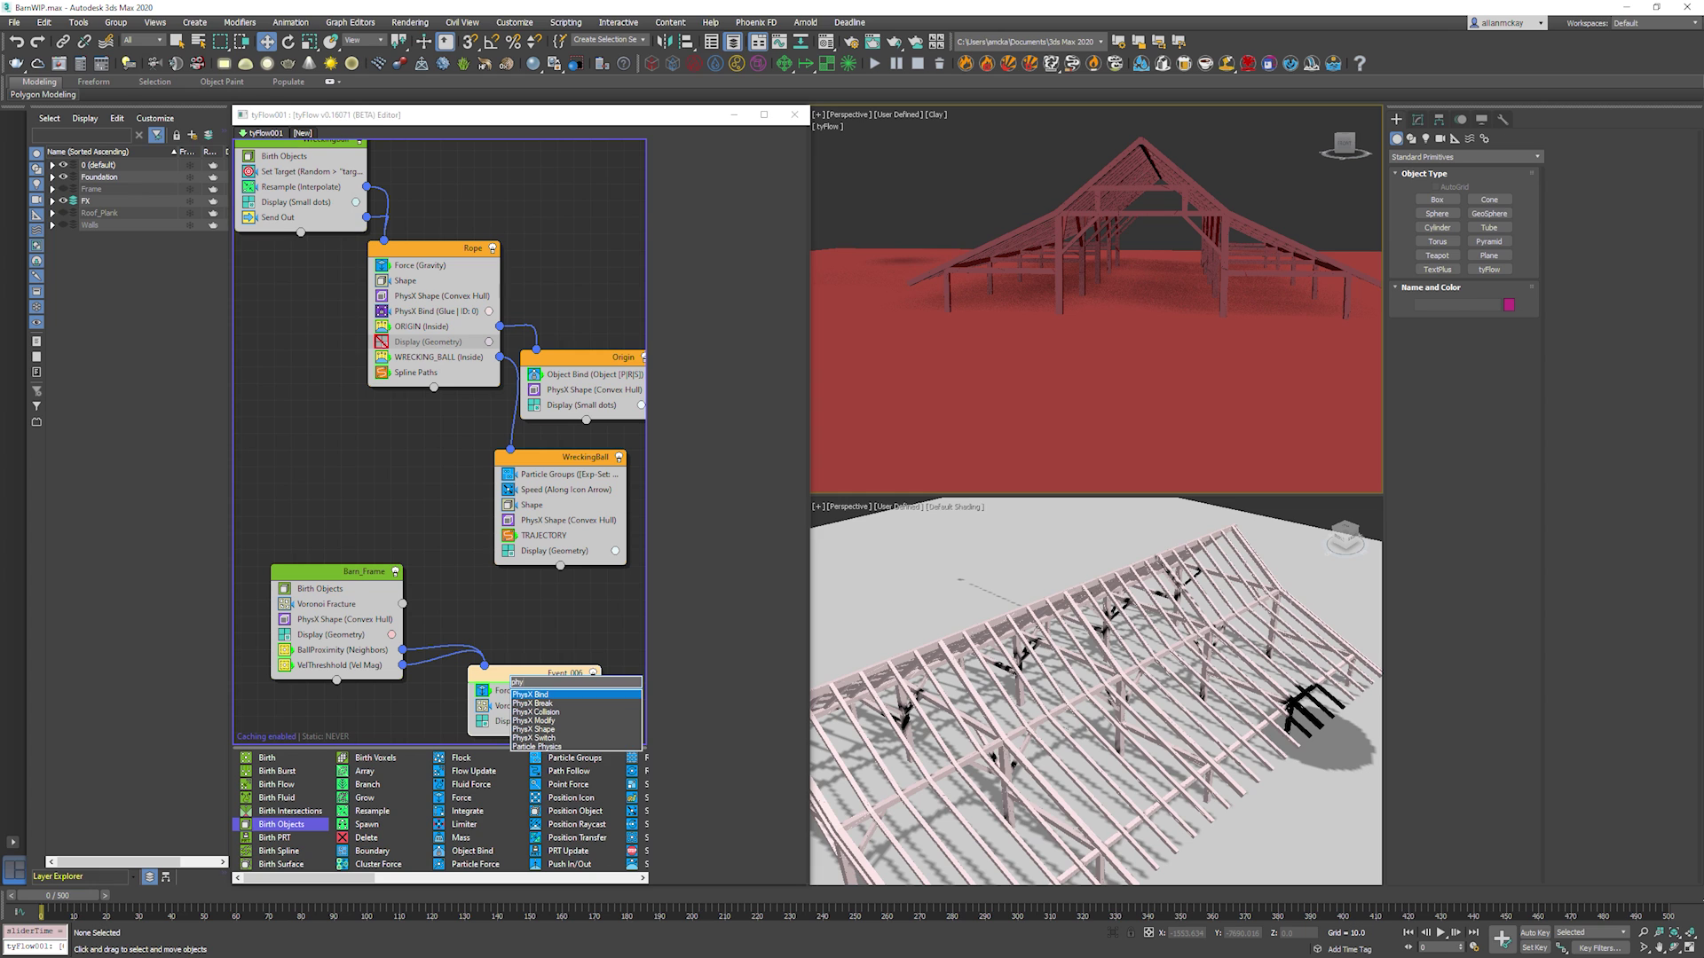
click(564, 720)
middle_drag(527, 700, 549, 581)
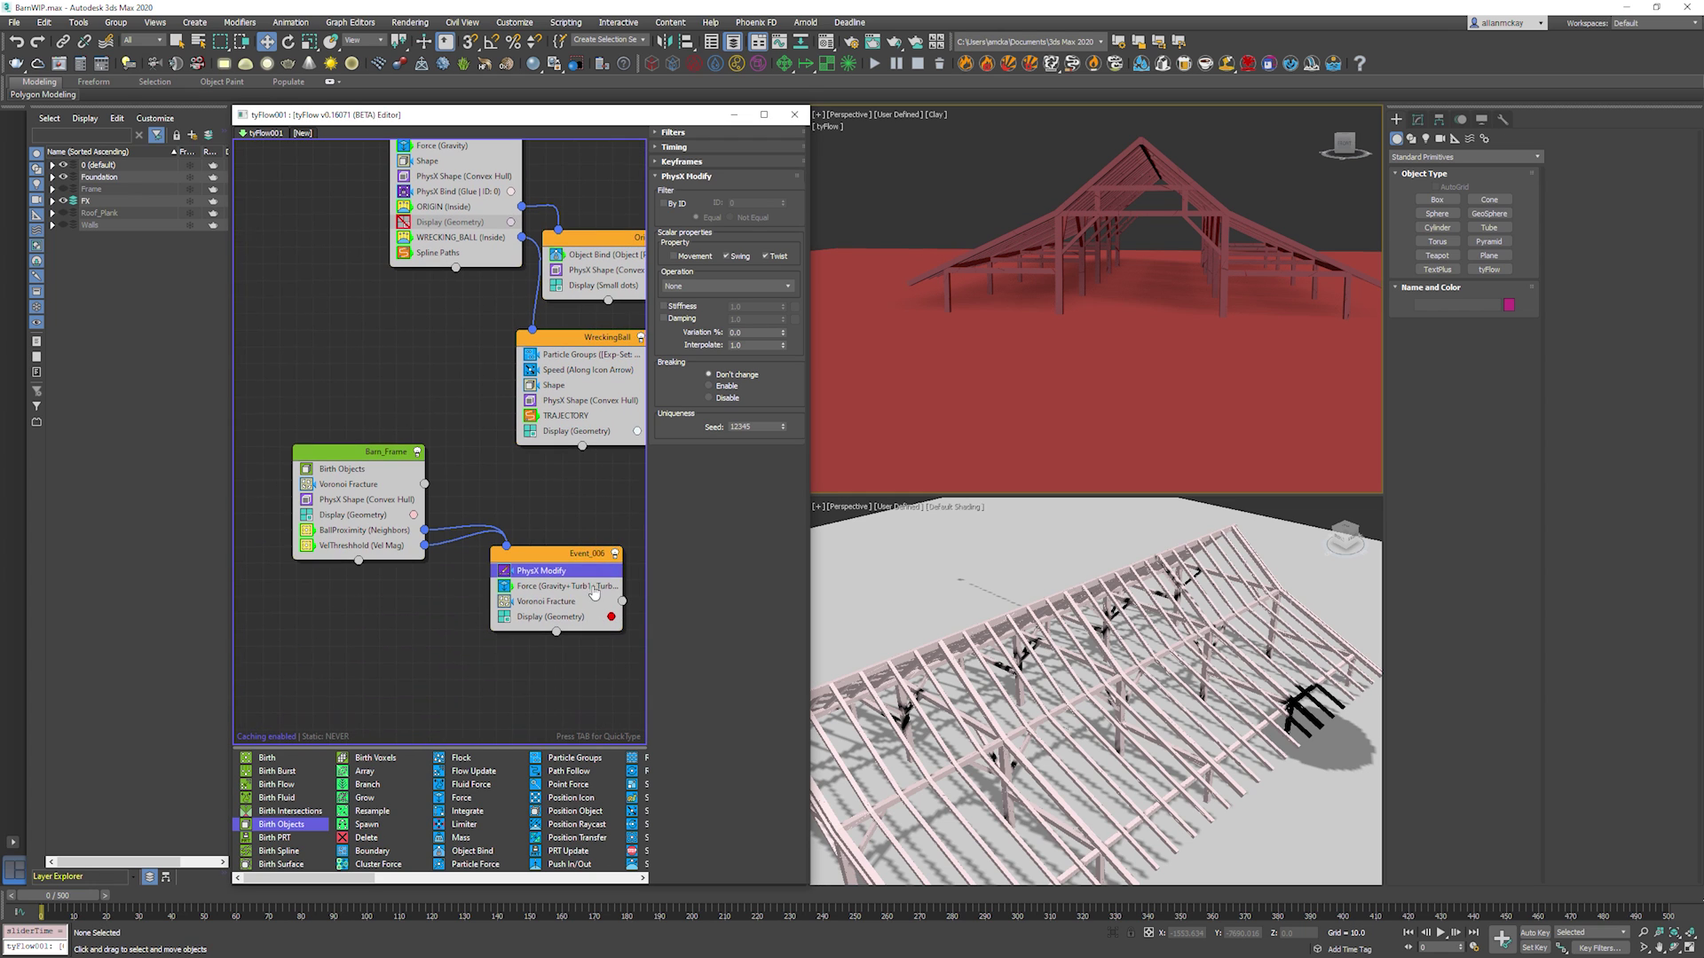
click(549, 581)
key(Delete)
right_click(562, 561)
key(Escape)
Add a PhysX Collision operator at the end of Event_006 and pick Ground as its collider.
key(Tab)
text(phy)
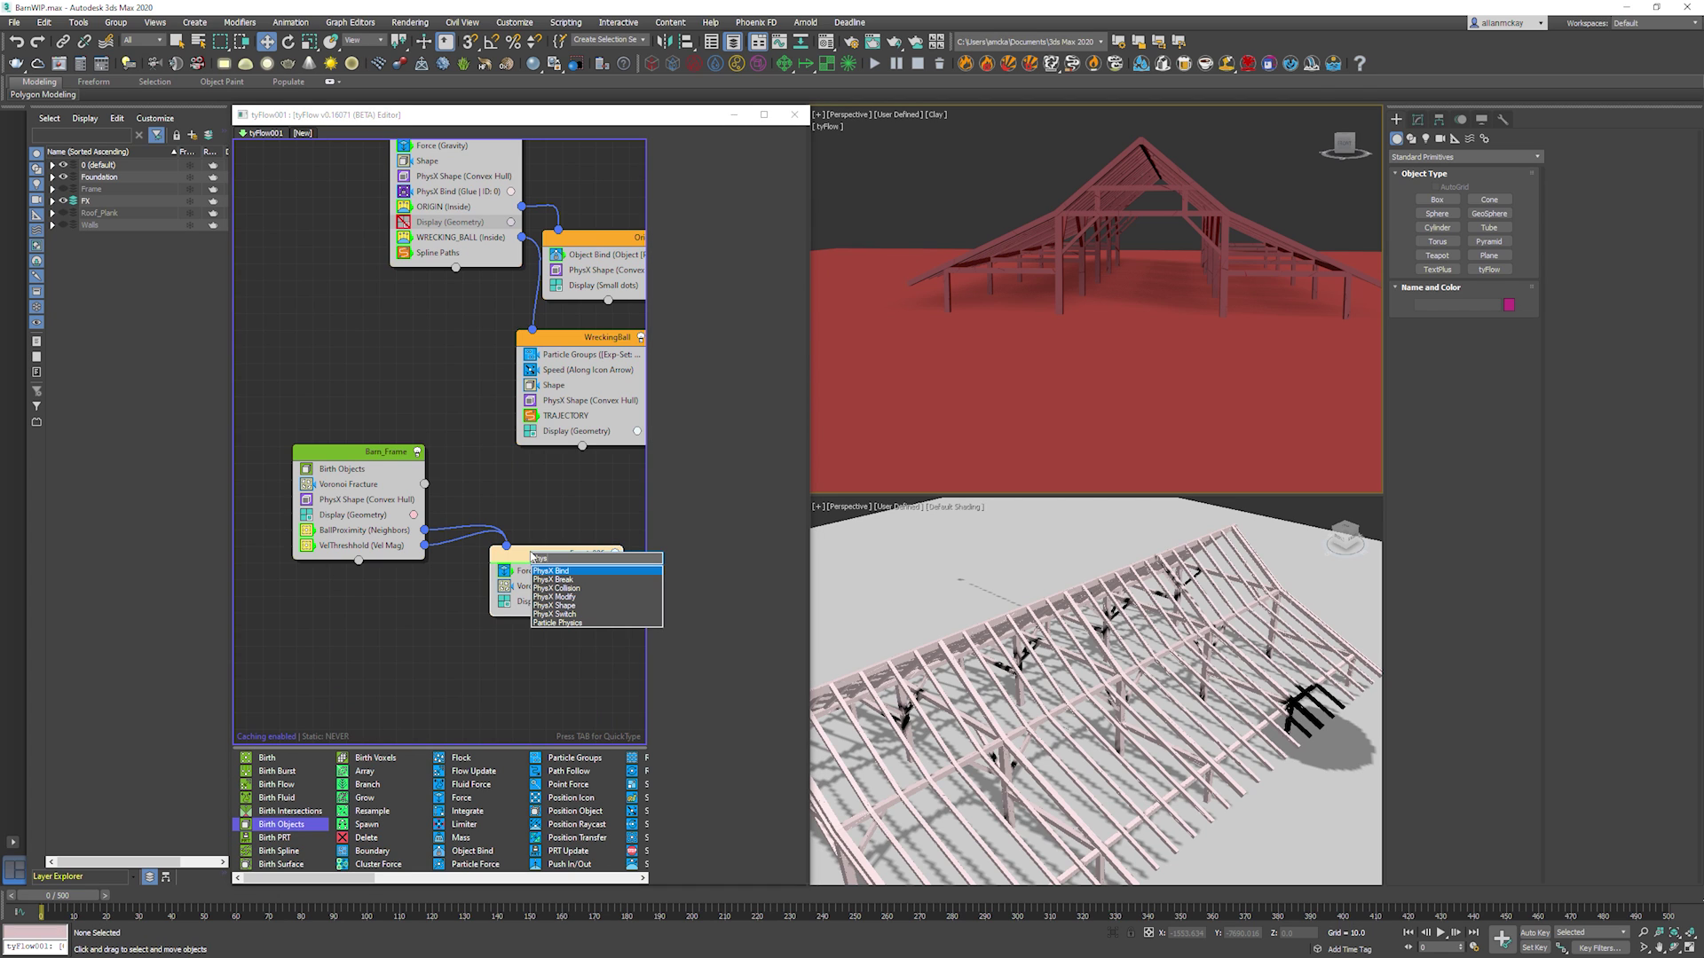
click(557, 588)
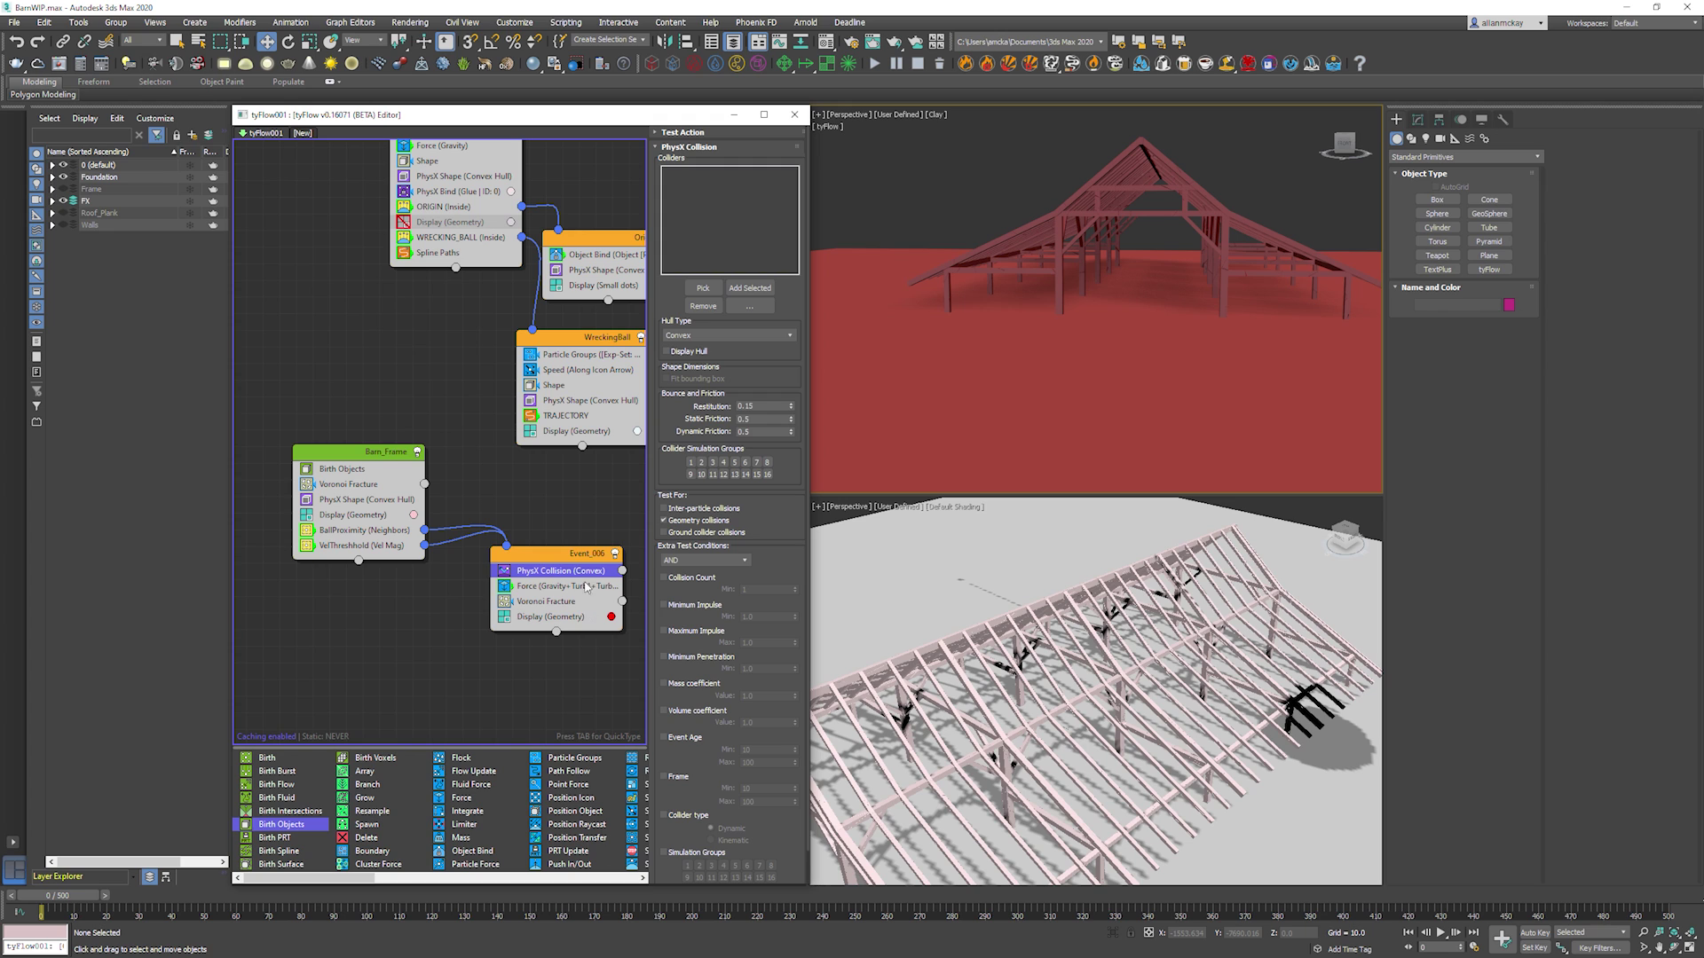
drag(583, 626, 583, 629)
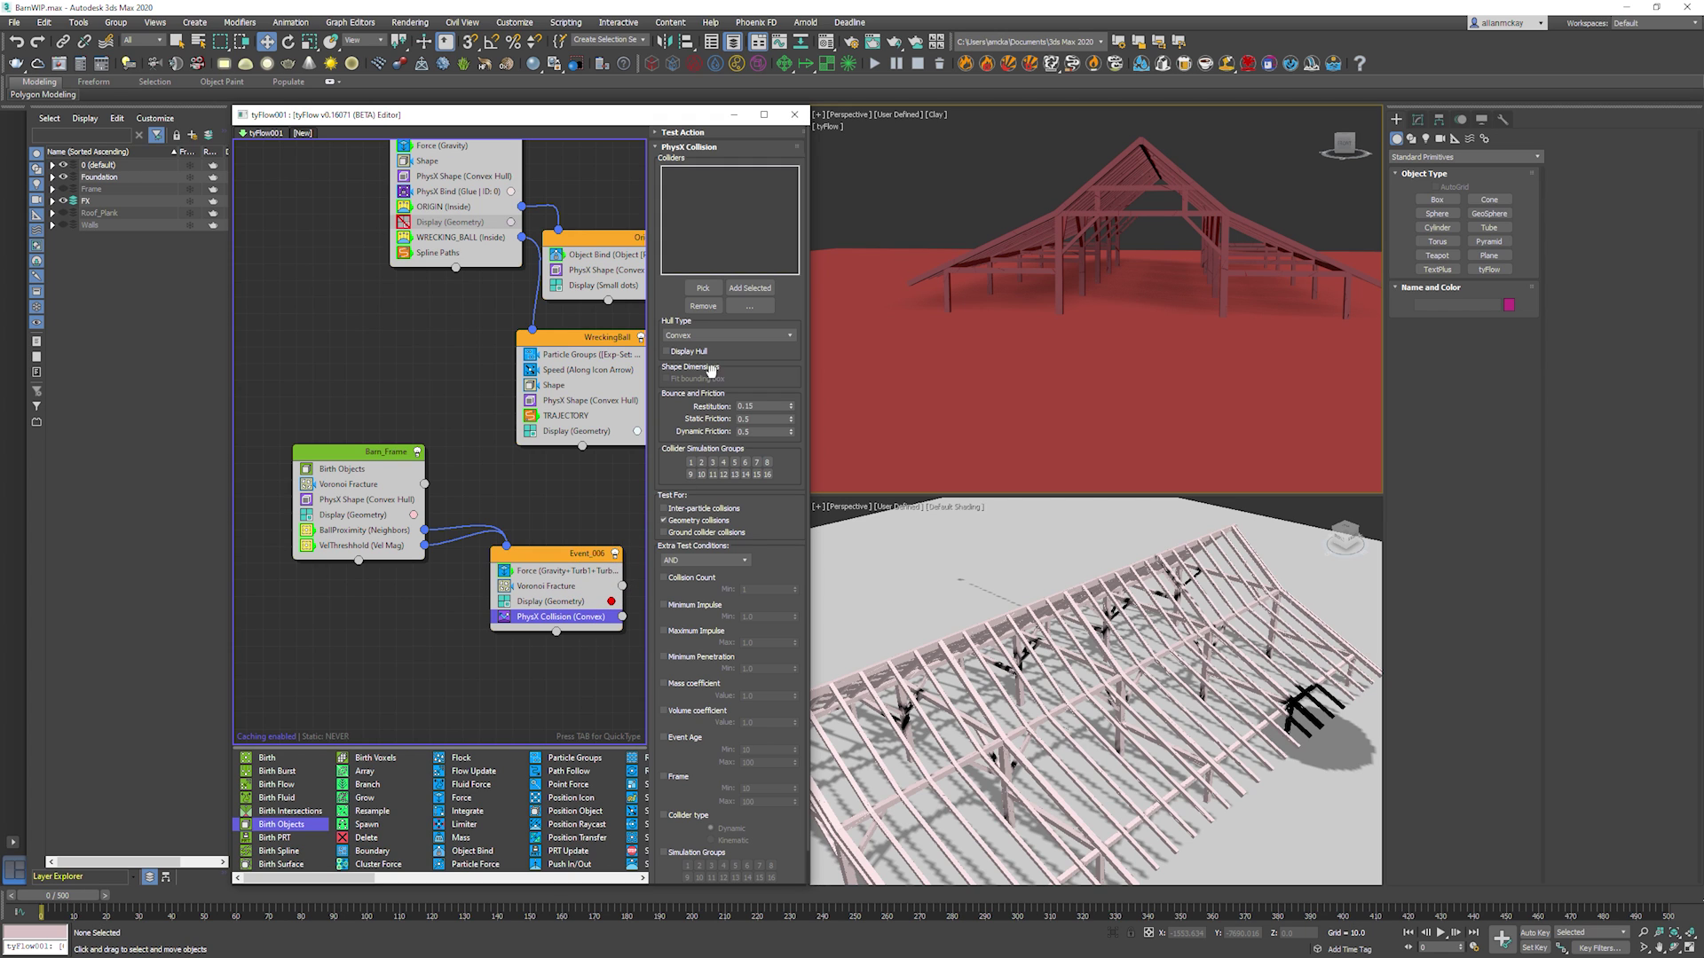
click(703, 290)
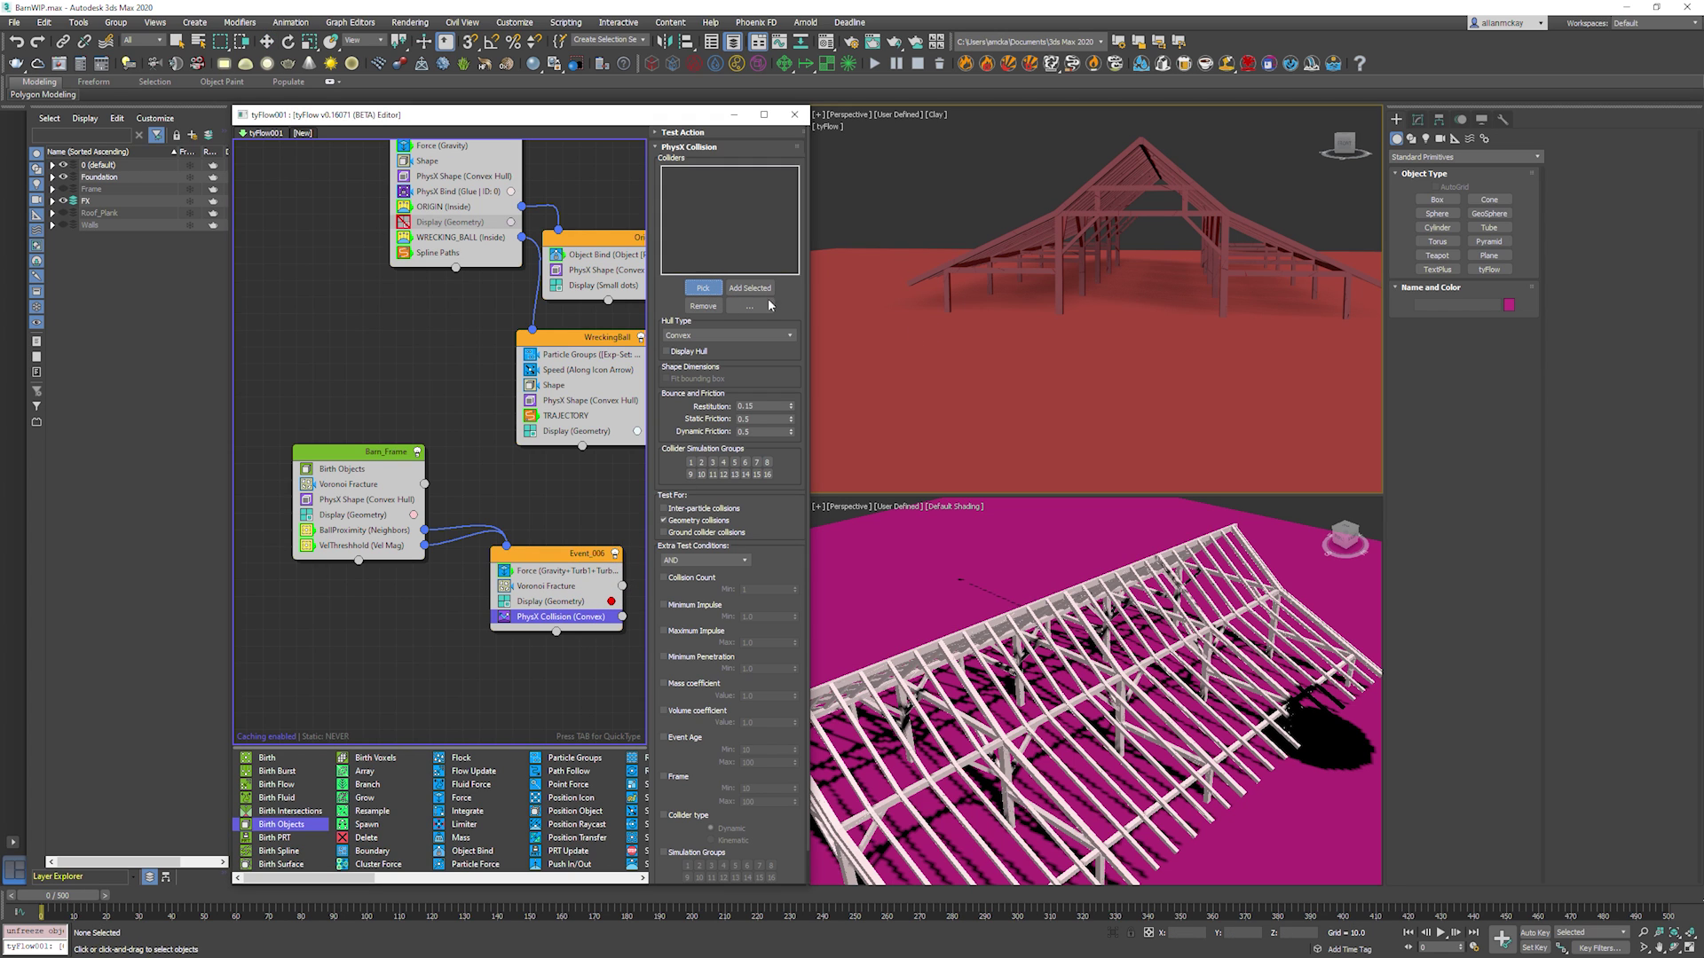
right_click(885, 332)
click(813, 316)
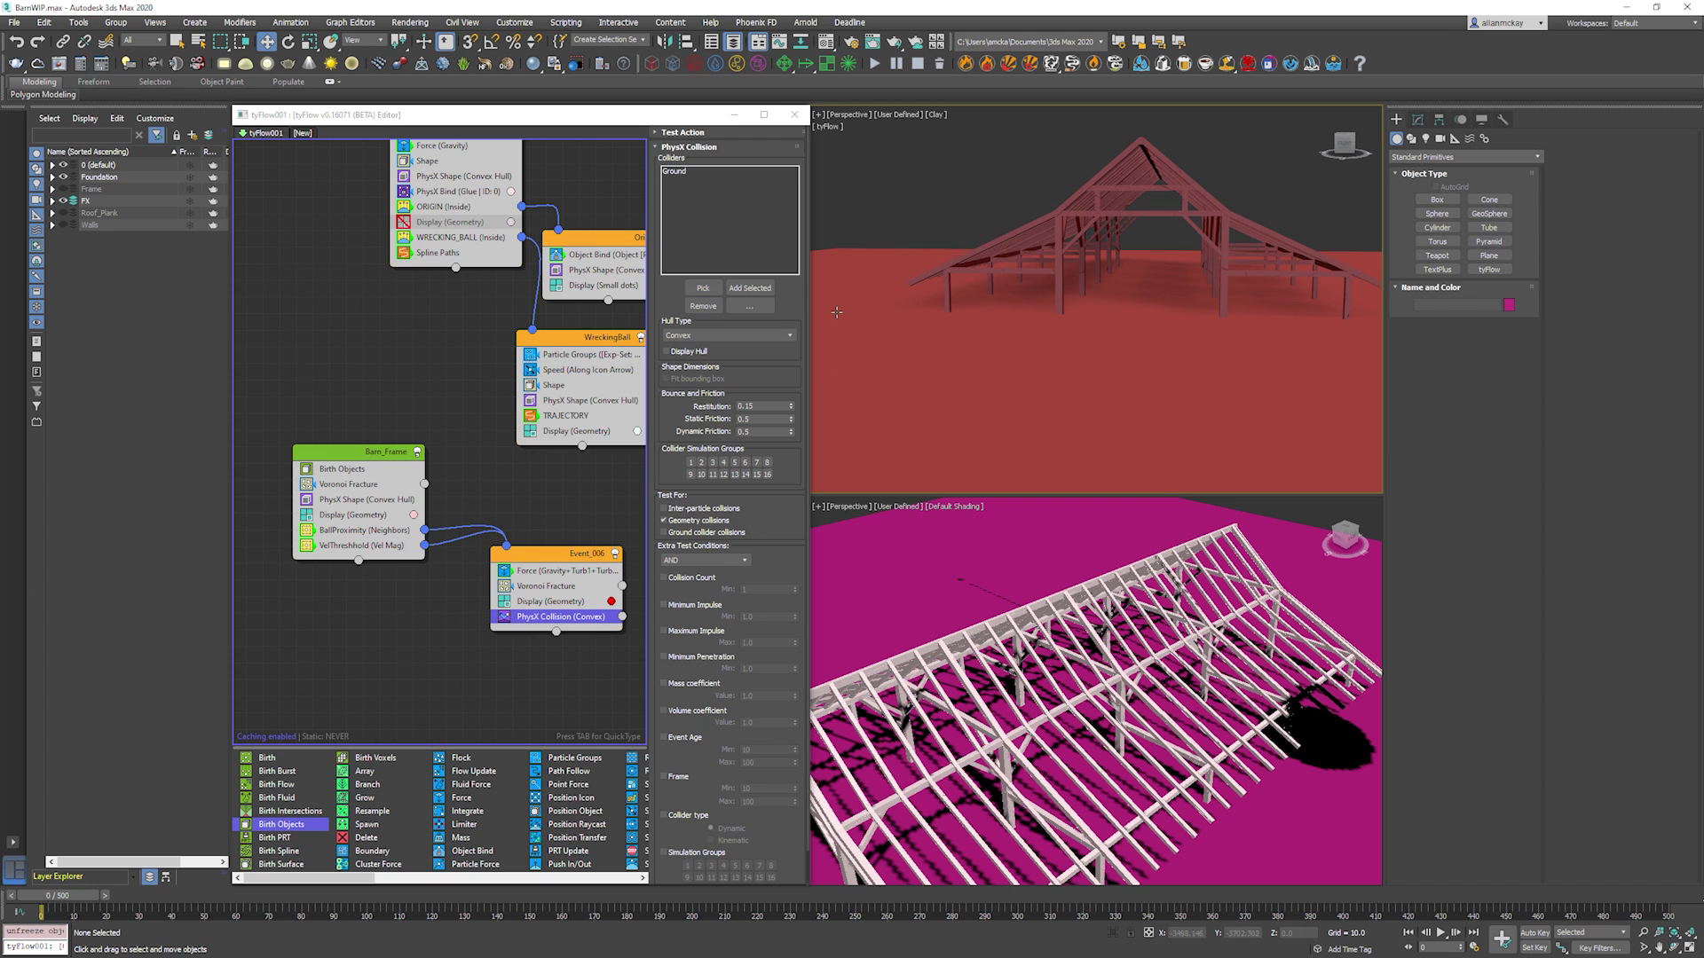
key(ctrl+d)
Play the simulation from a wider view and follow the wrecking ball's swing toward the barn.
alt+middle_drag(950, 347, 1027, 382)
key(slash)
key(slash)
key(w)
key(slash)
scroll(1037, 364, down, 4)
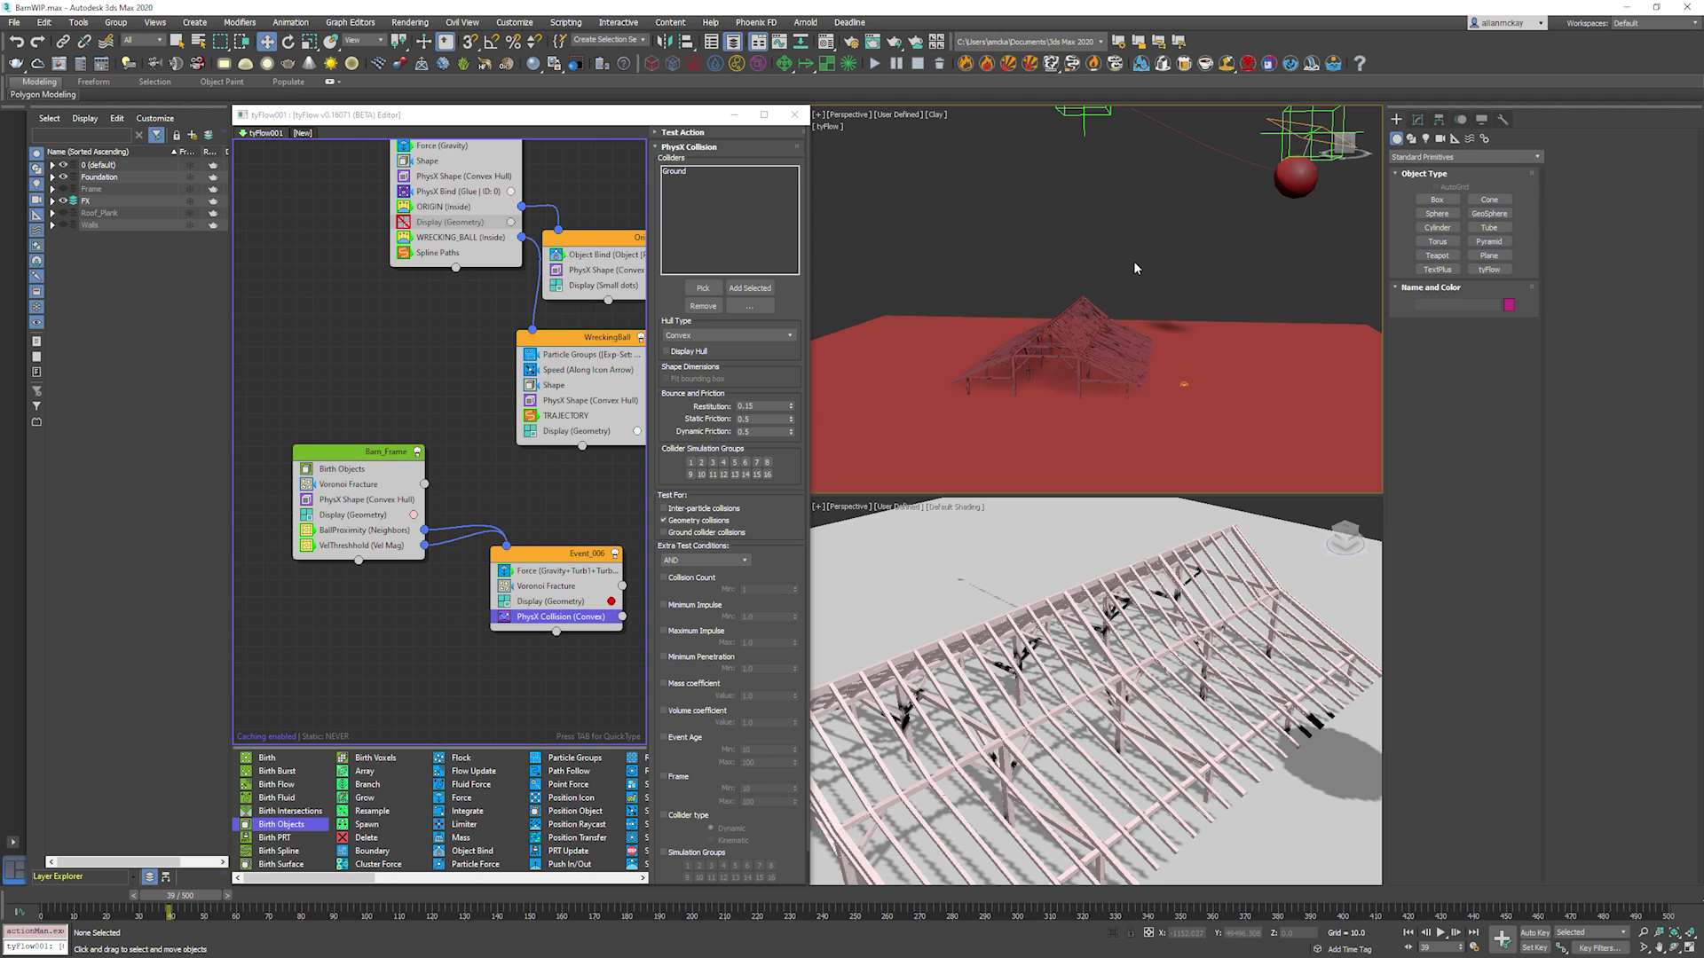
alt+middle_drag(1183, 271, 1195, 296)
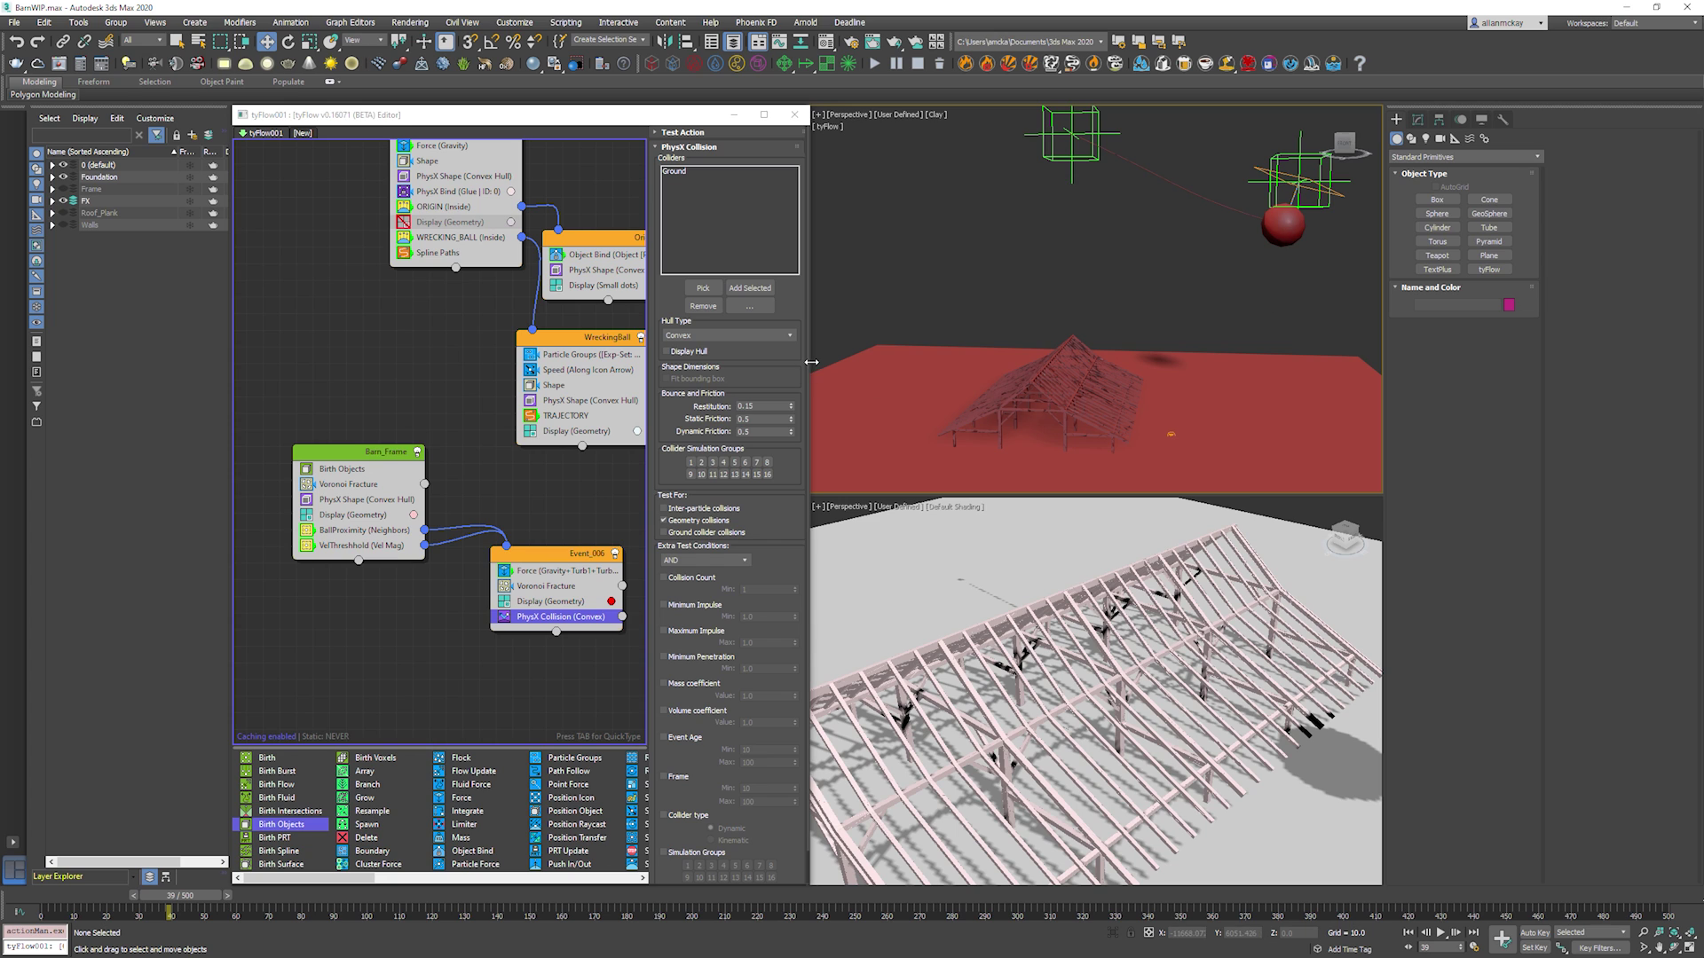
key(/)
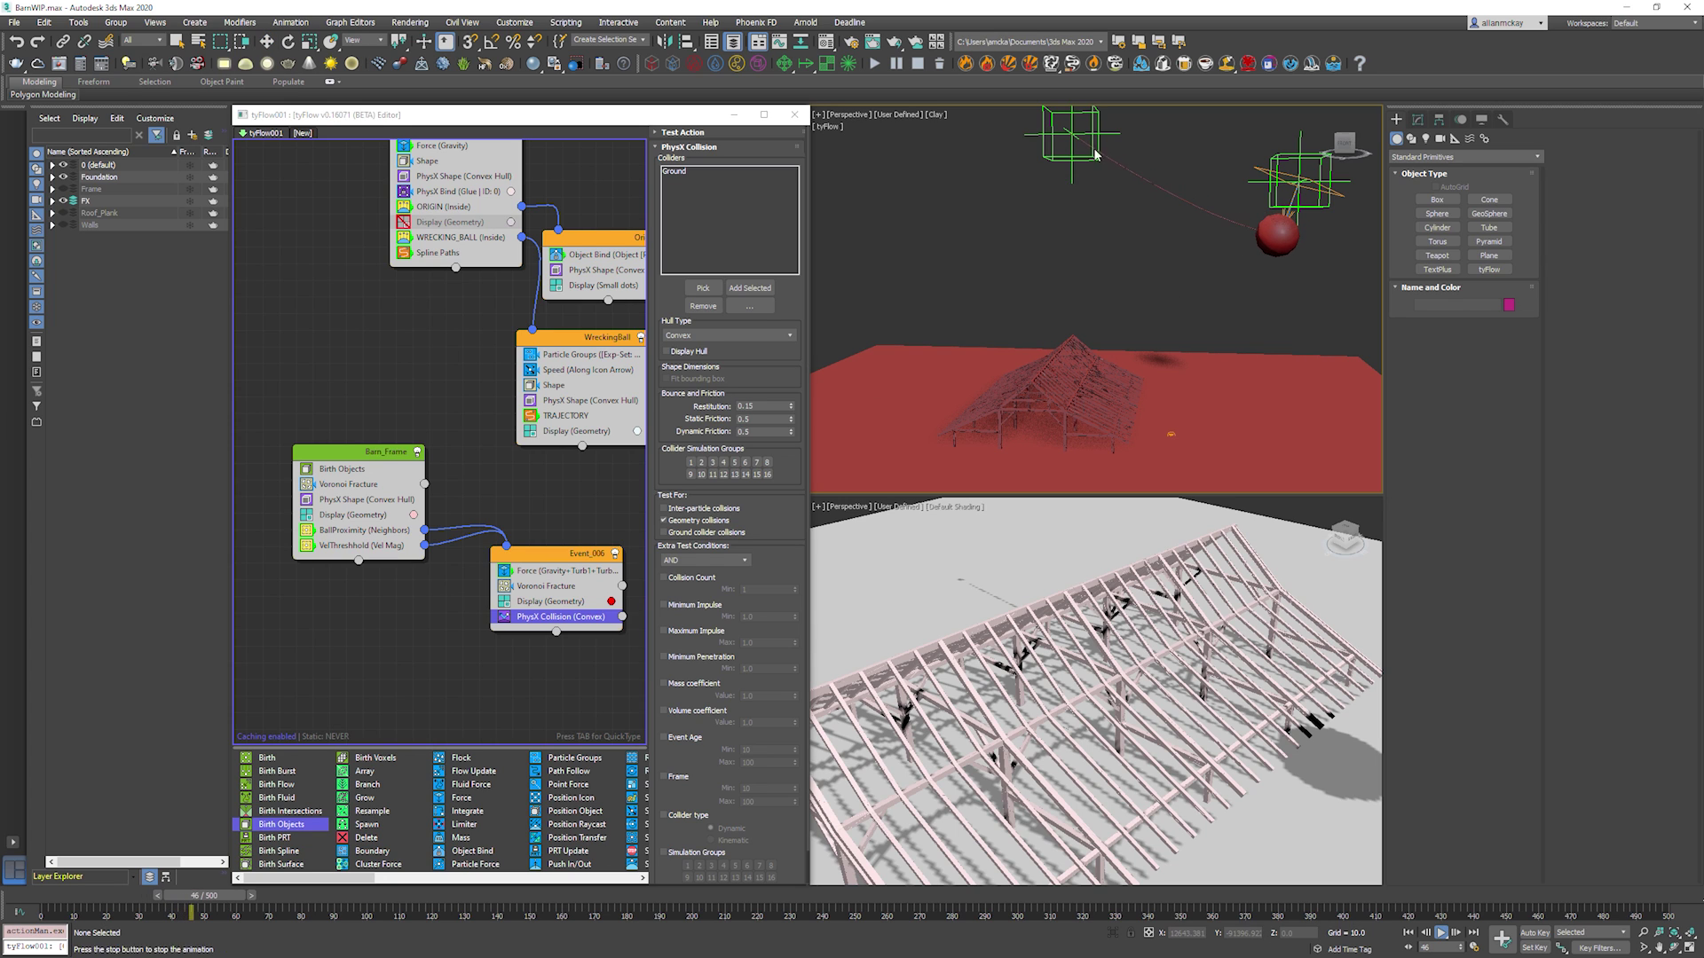
scroll(1243, 259, up, 2)
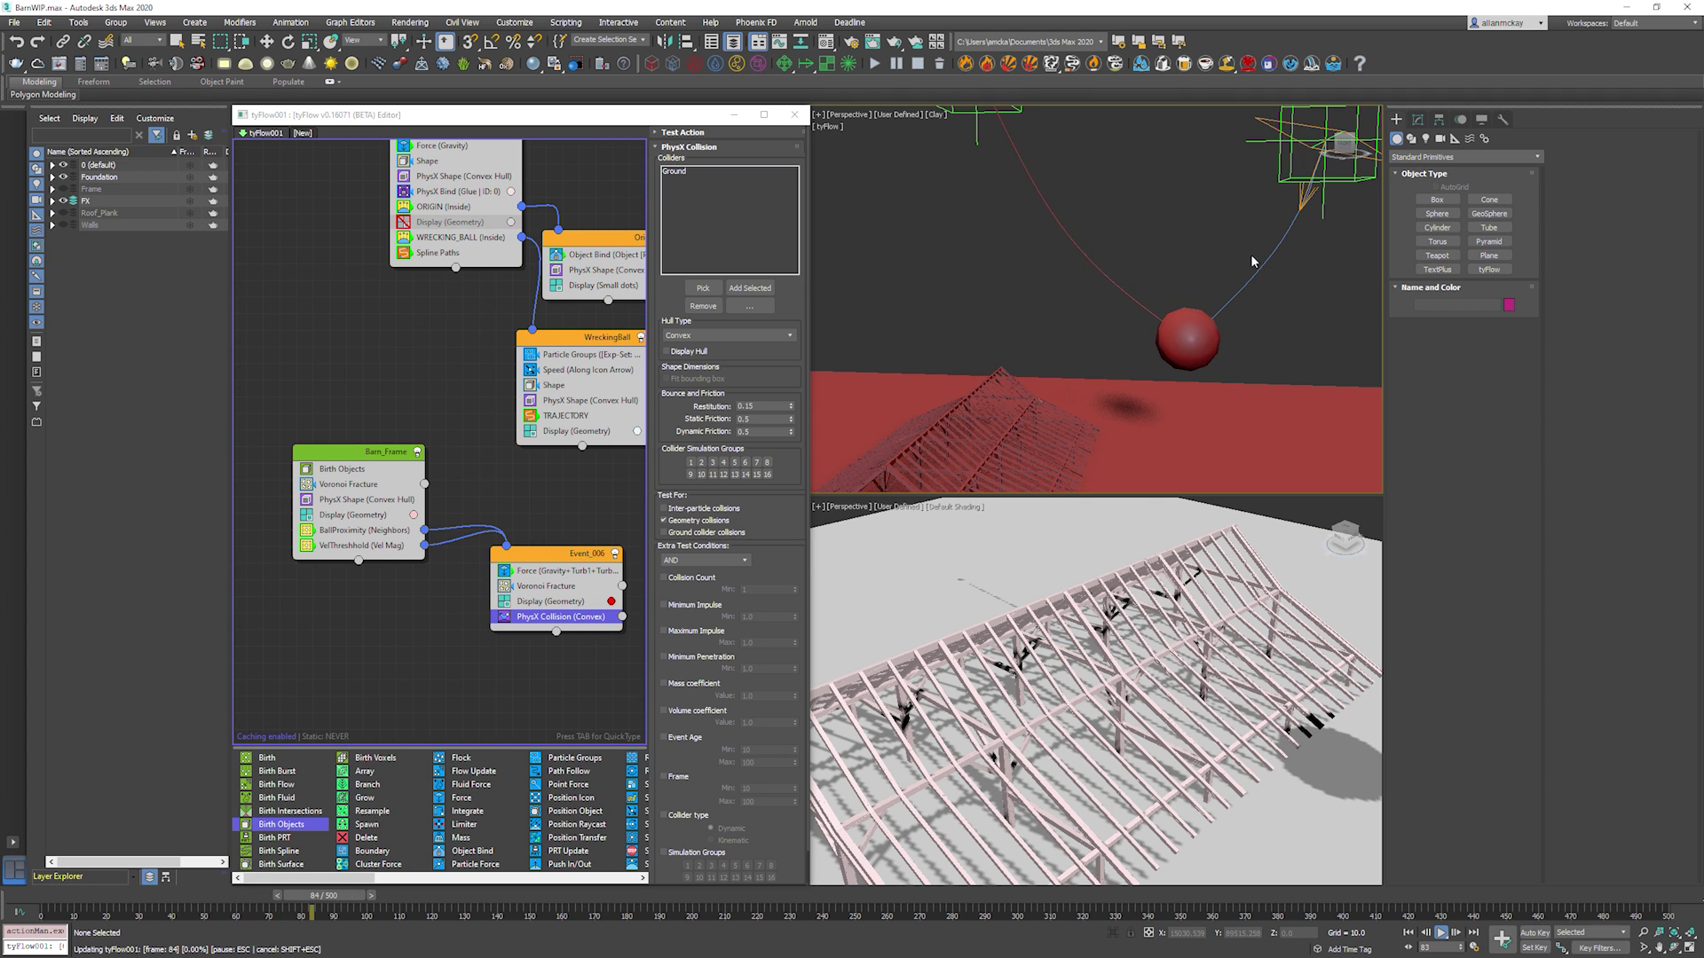
middle_drag(1180, 359, 1246, 302)
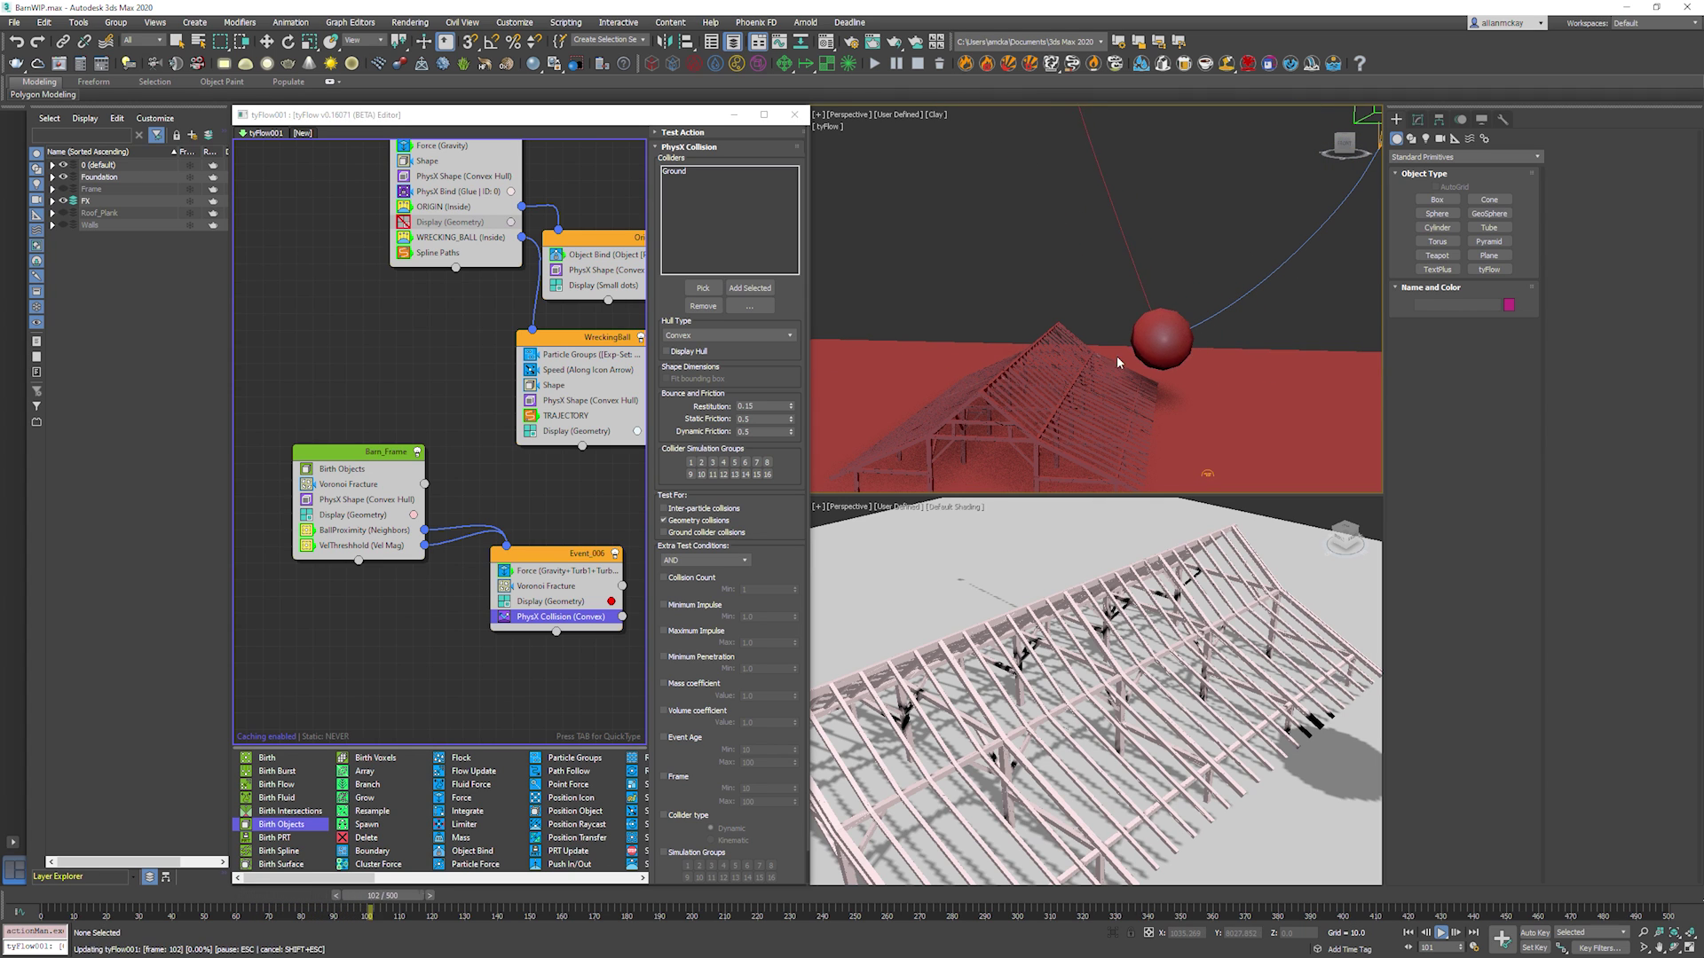
Play the ball's impact on the barn in short stretches and restart playback from the first frame.
key(/)
key(w)
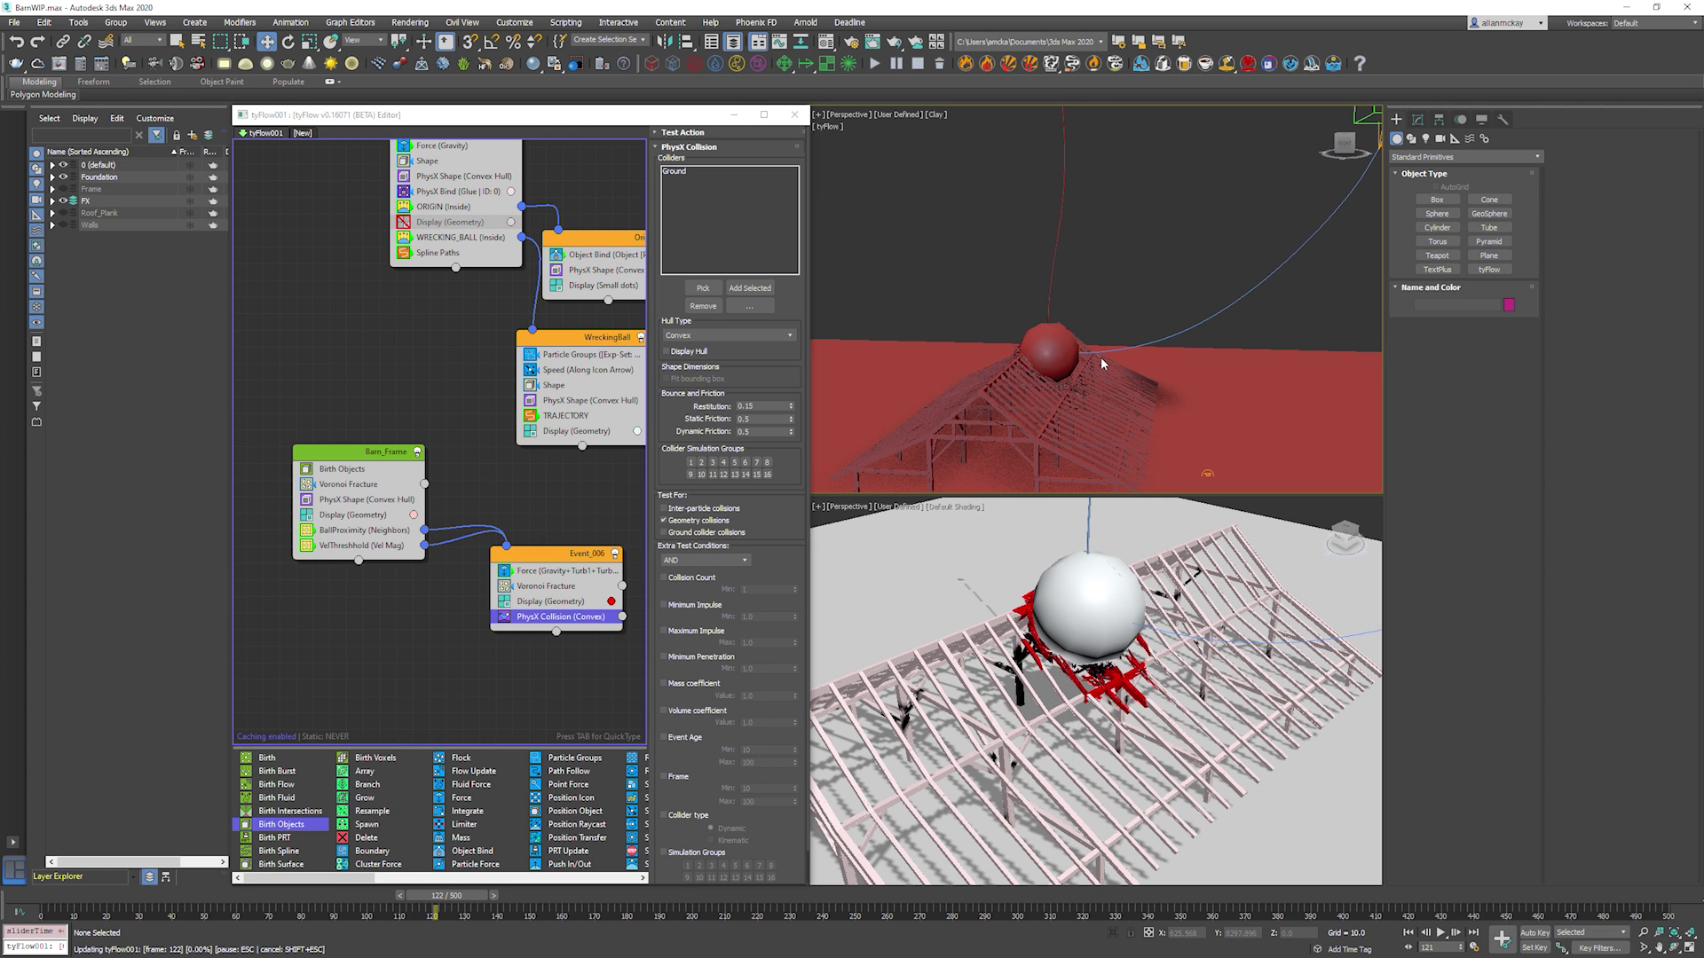
key(/)
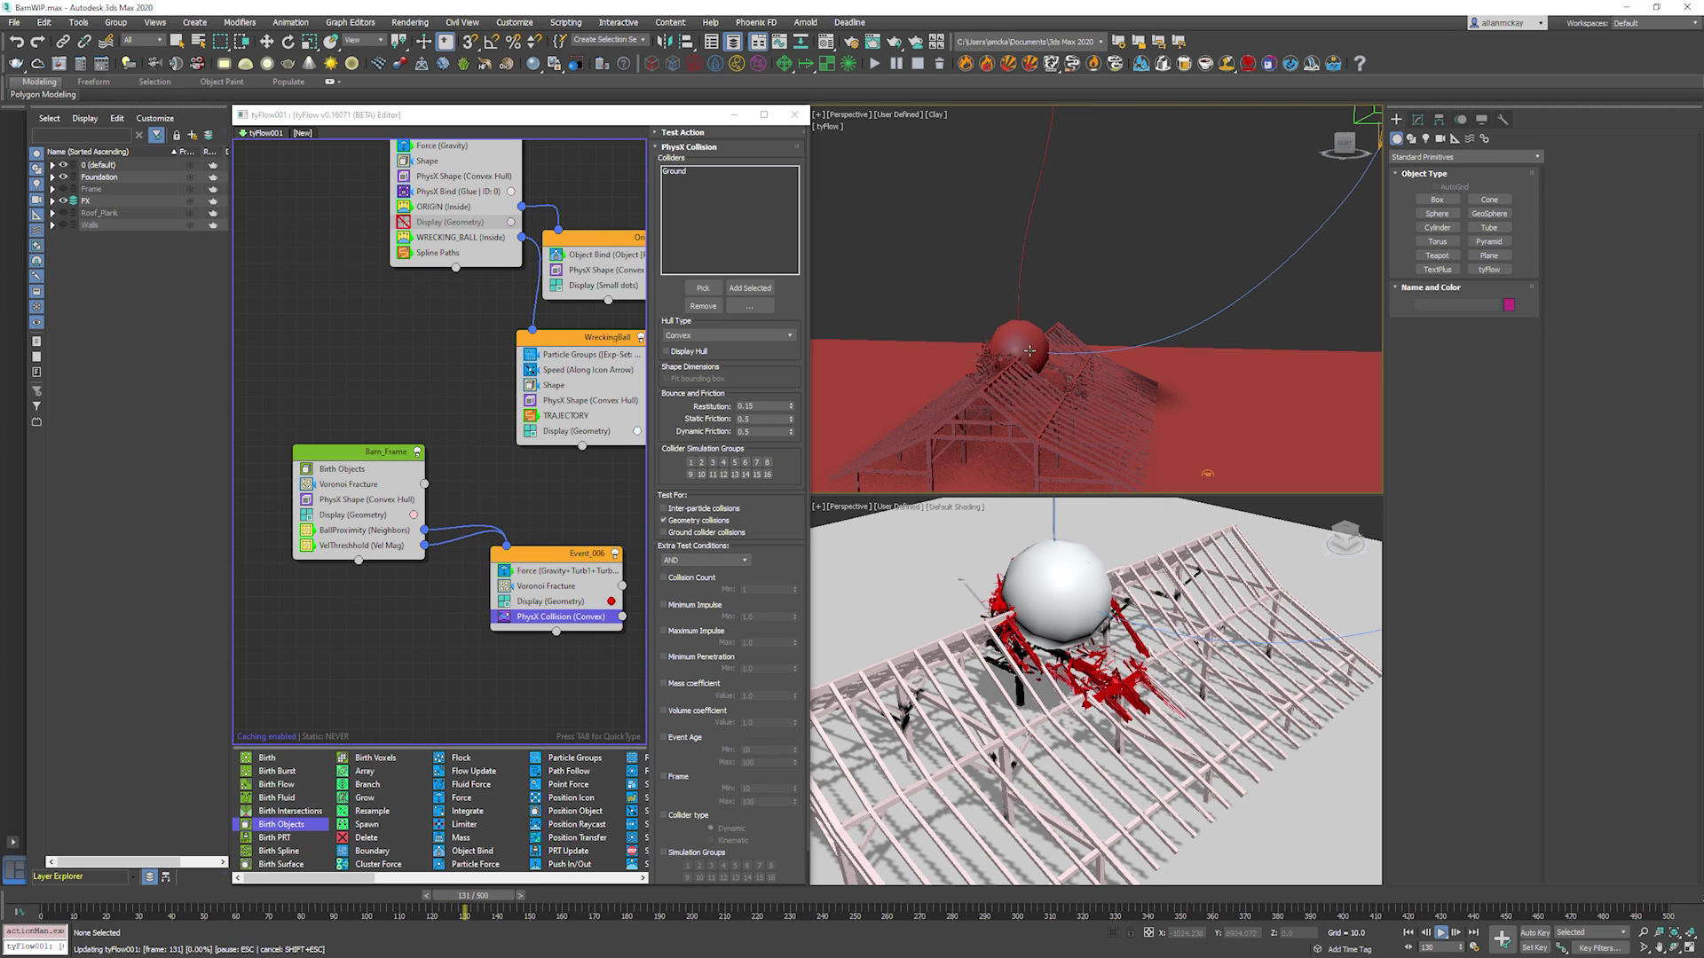
key(w)
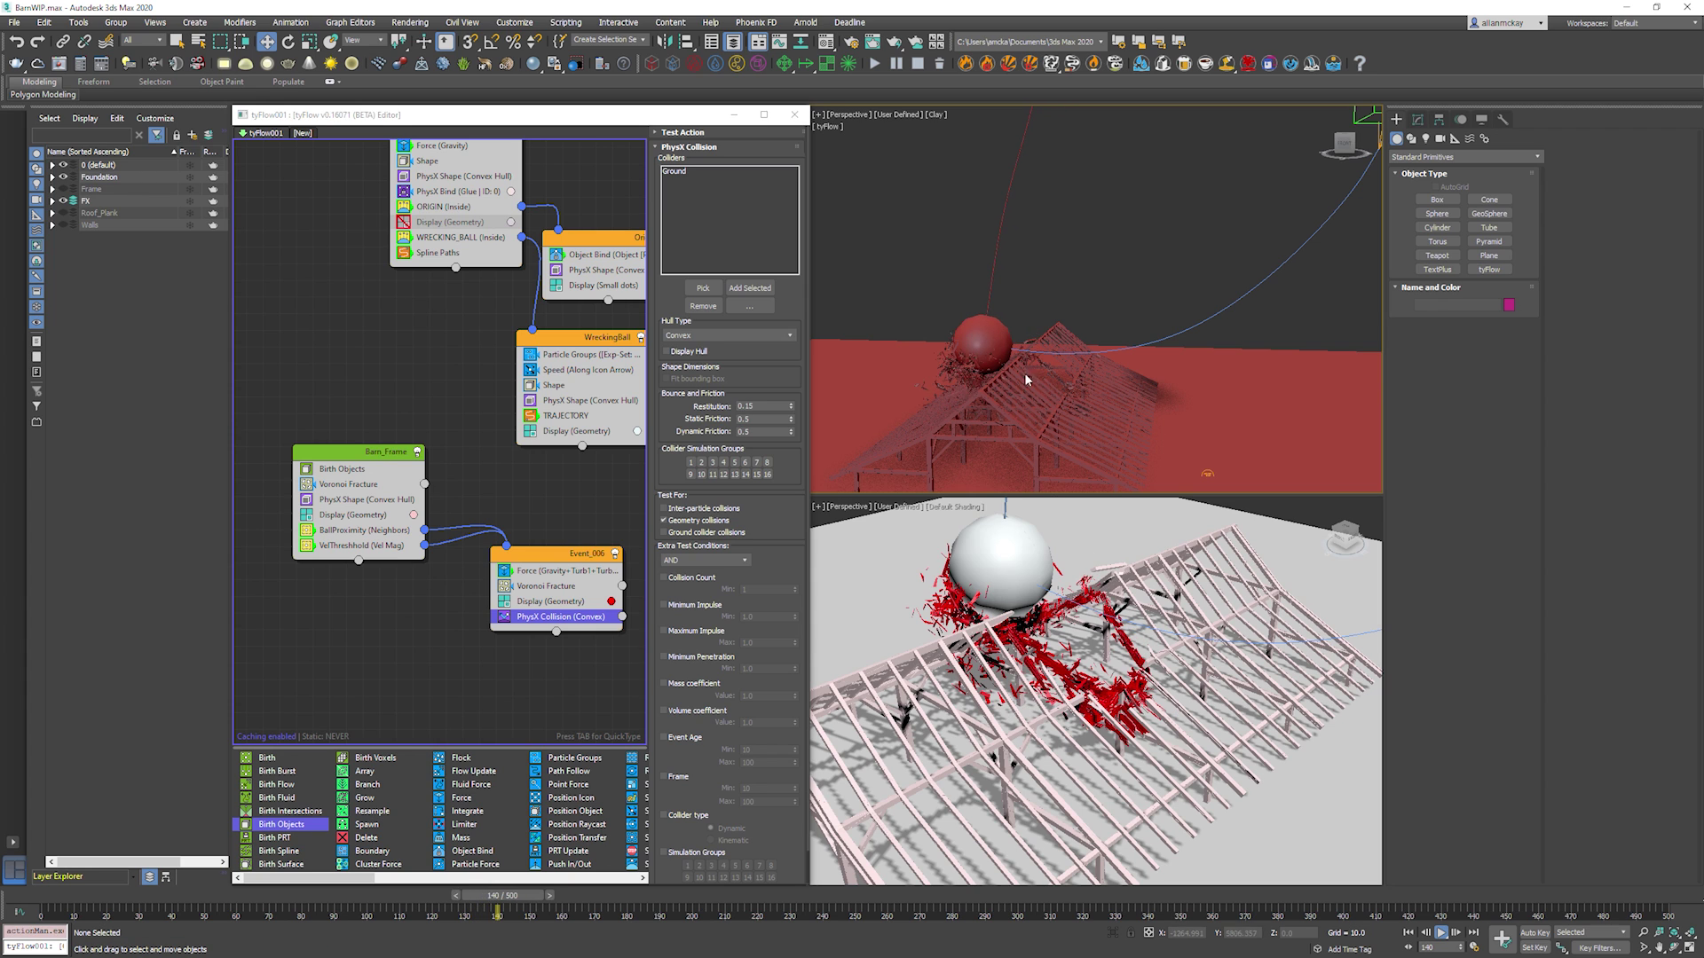
key(Home)
key(/)
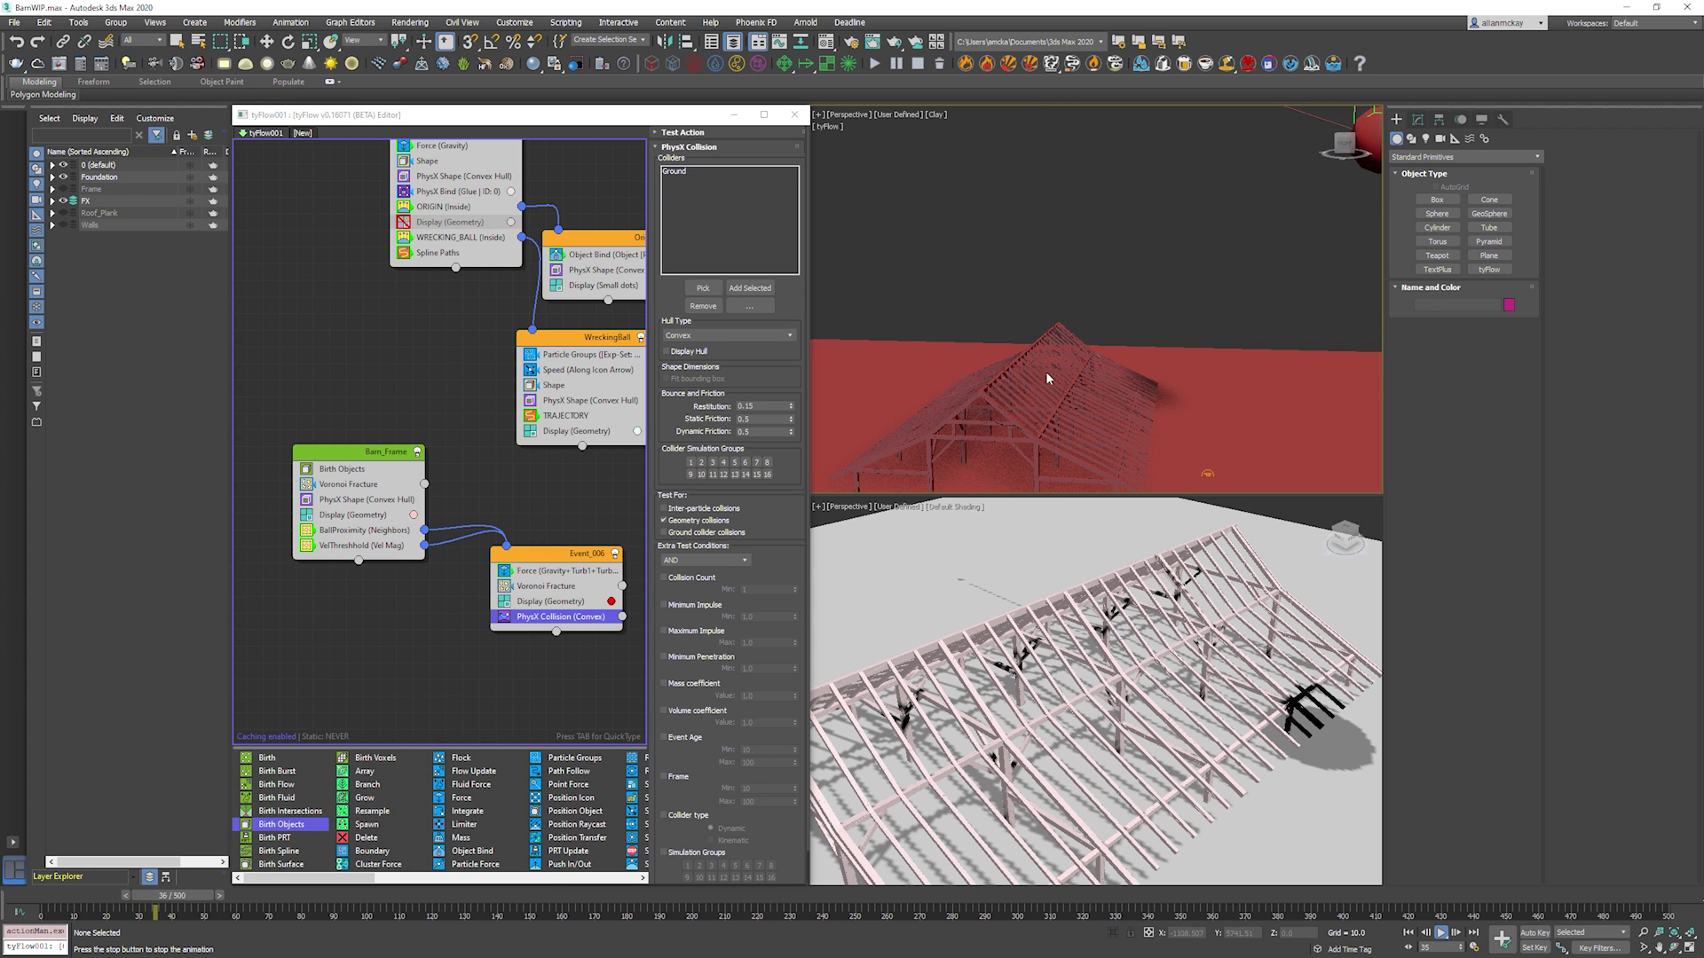
Play the wrecking ball's impact on the barn, inspect the scattered pieces from another angle, and scrub ahead to about frame 259.
key(/)
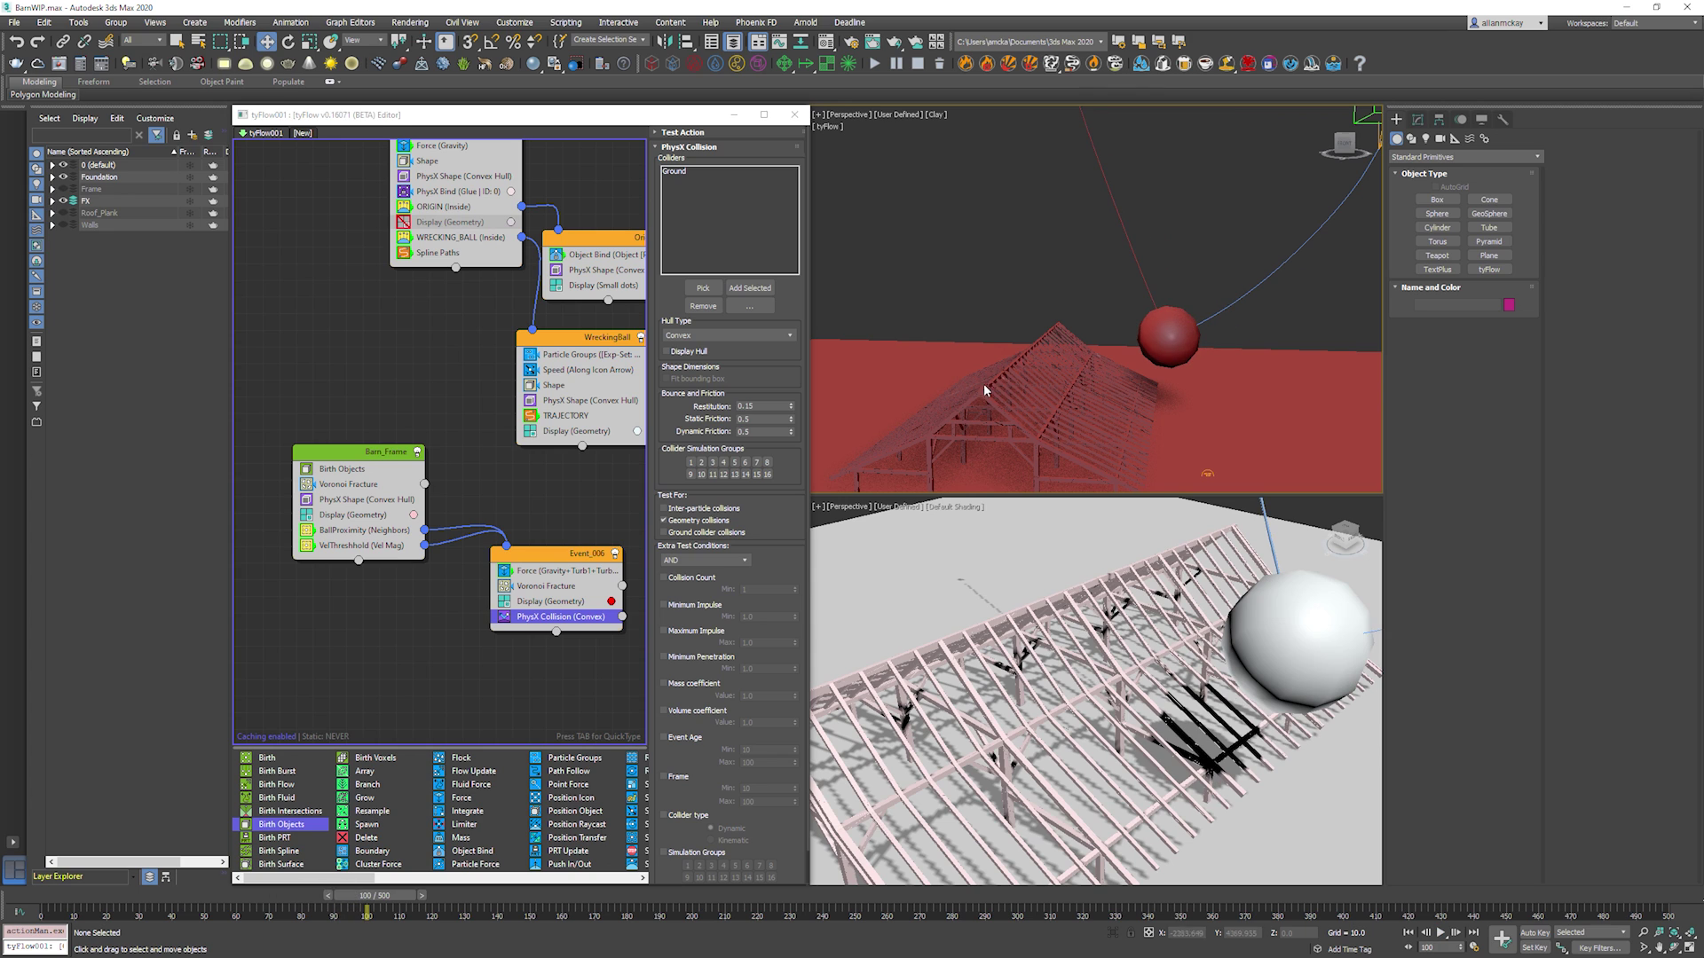
key(/)
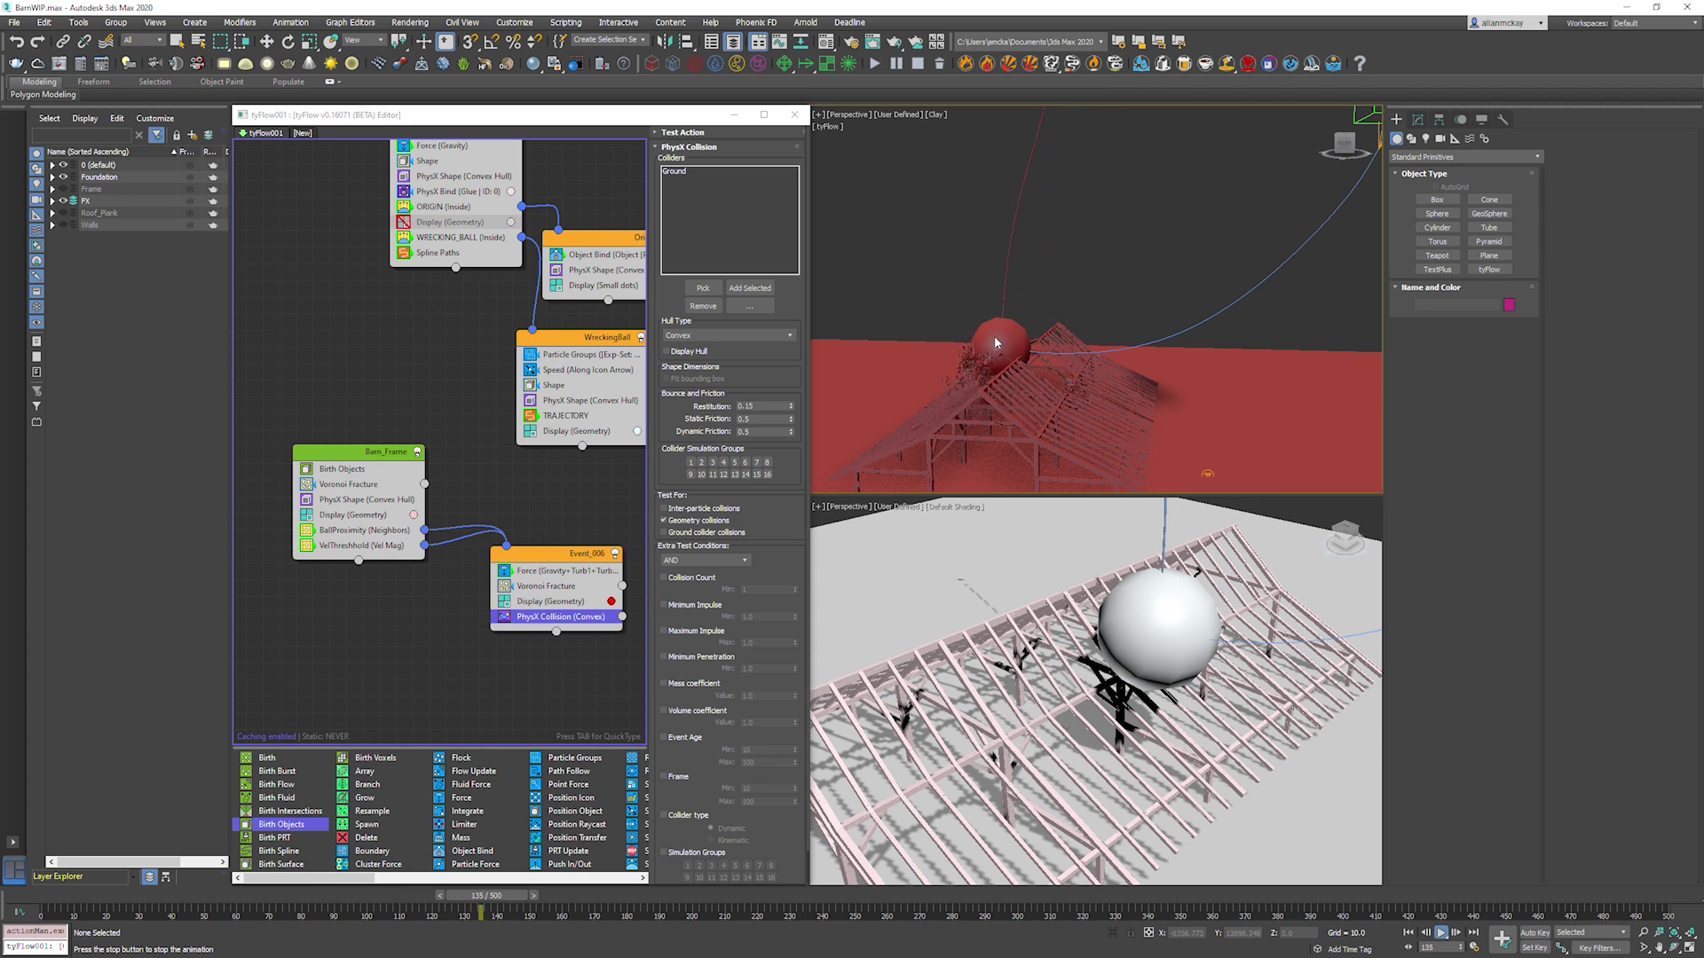
middle_drag(1087, 373, 1206, 296)
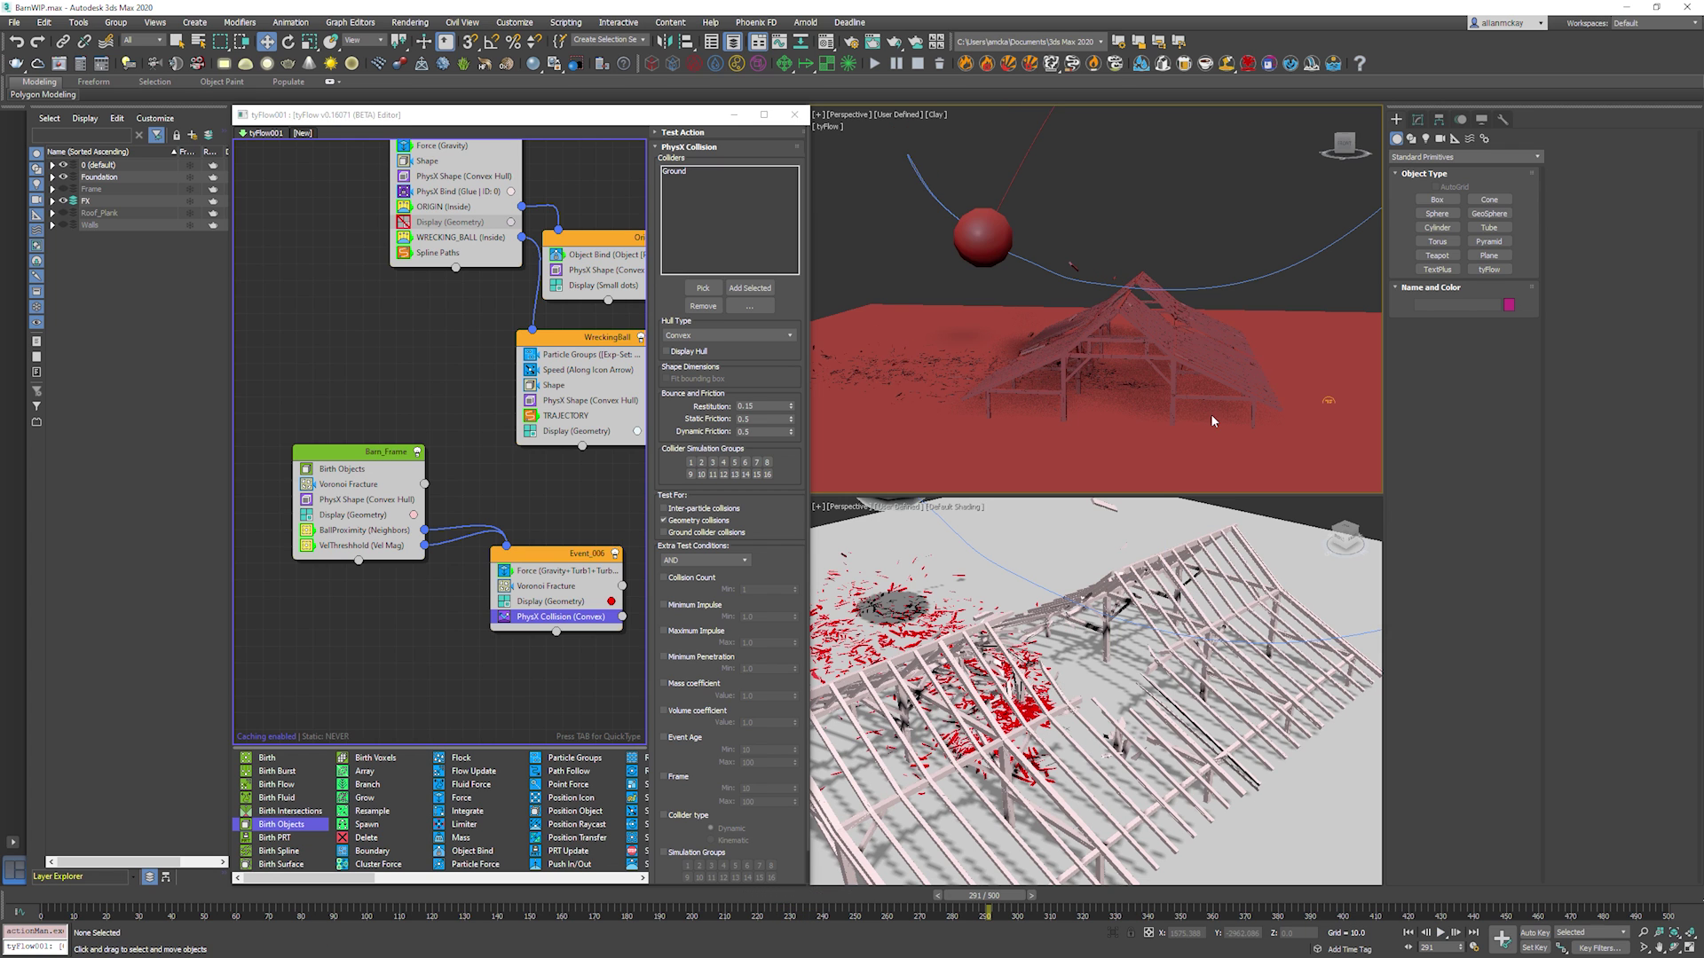
alt+middle_drag(1210, 353, 1139, 363)
key(Home)
drag(49, 896, 884, 894)
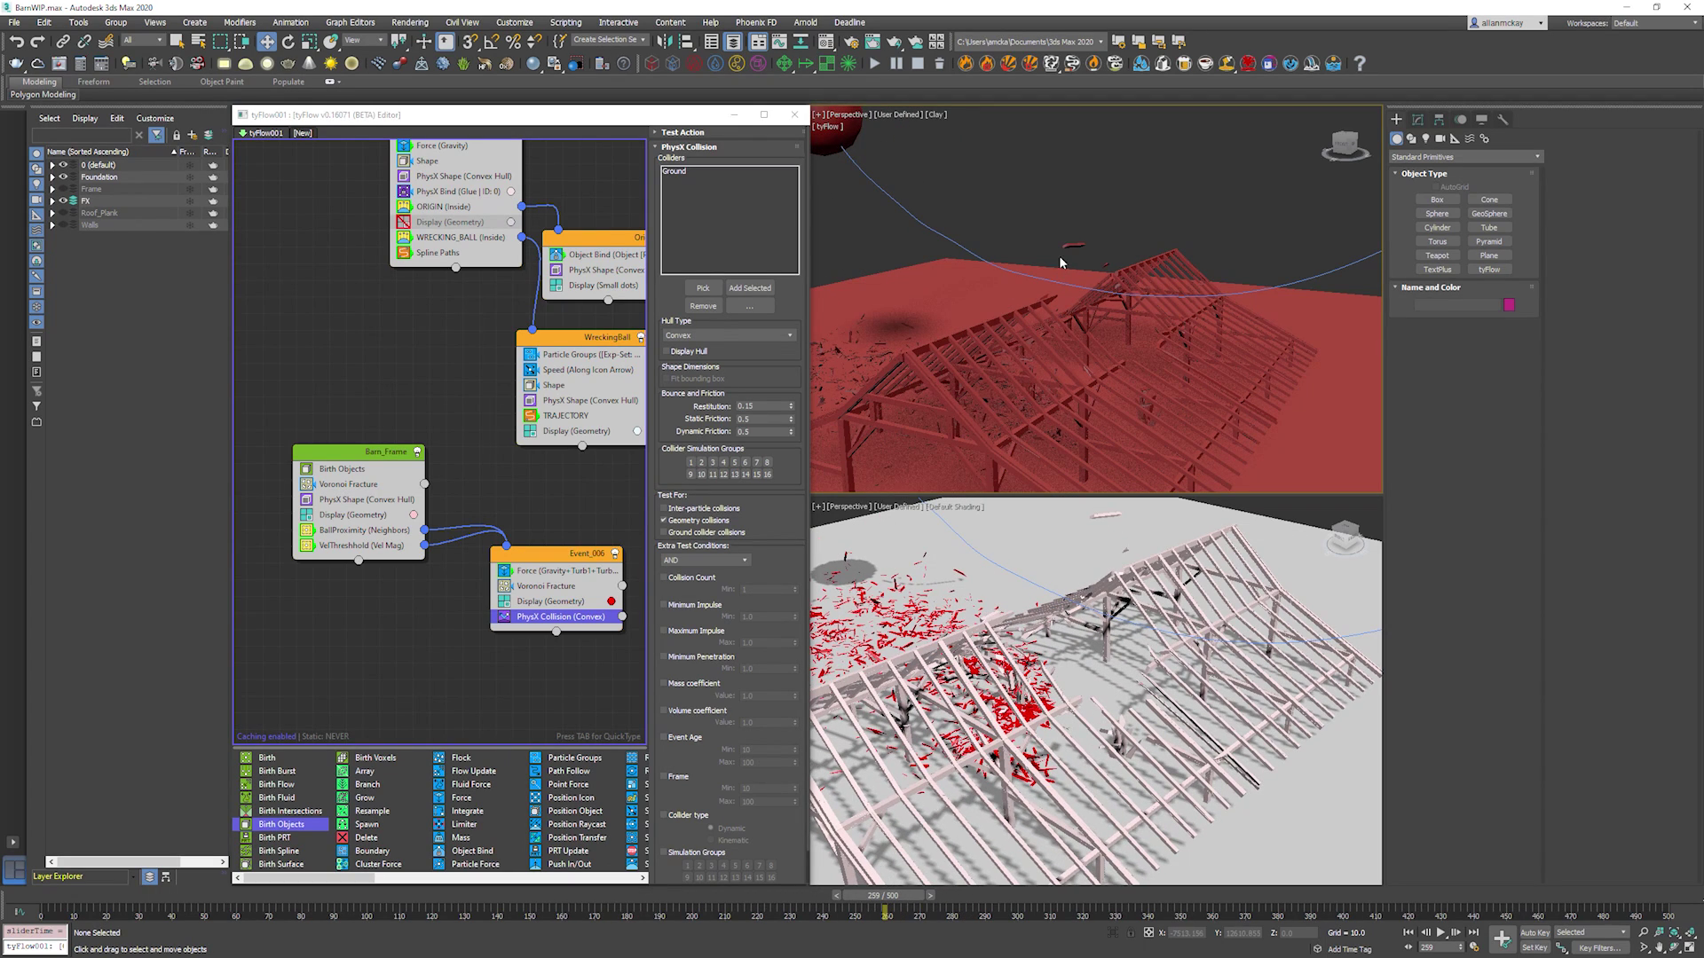
Set the velocity magnitude threshold of Barn_Frame's VelThreshhold test to 10 and return to the first frame.
click(395, 547)
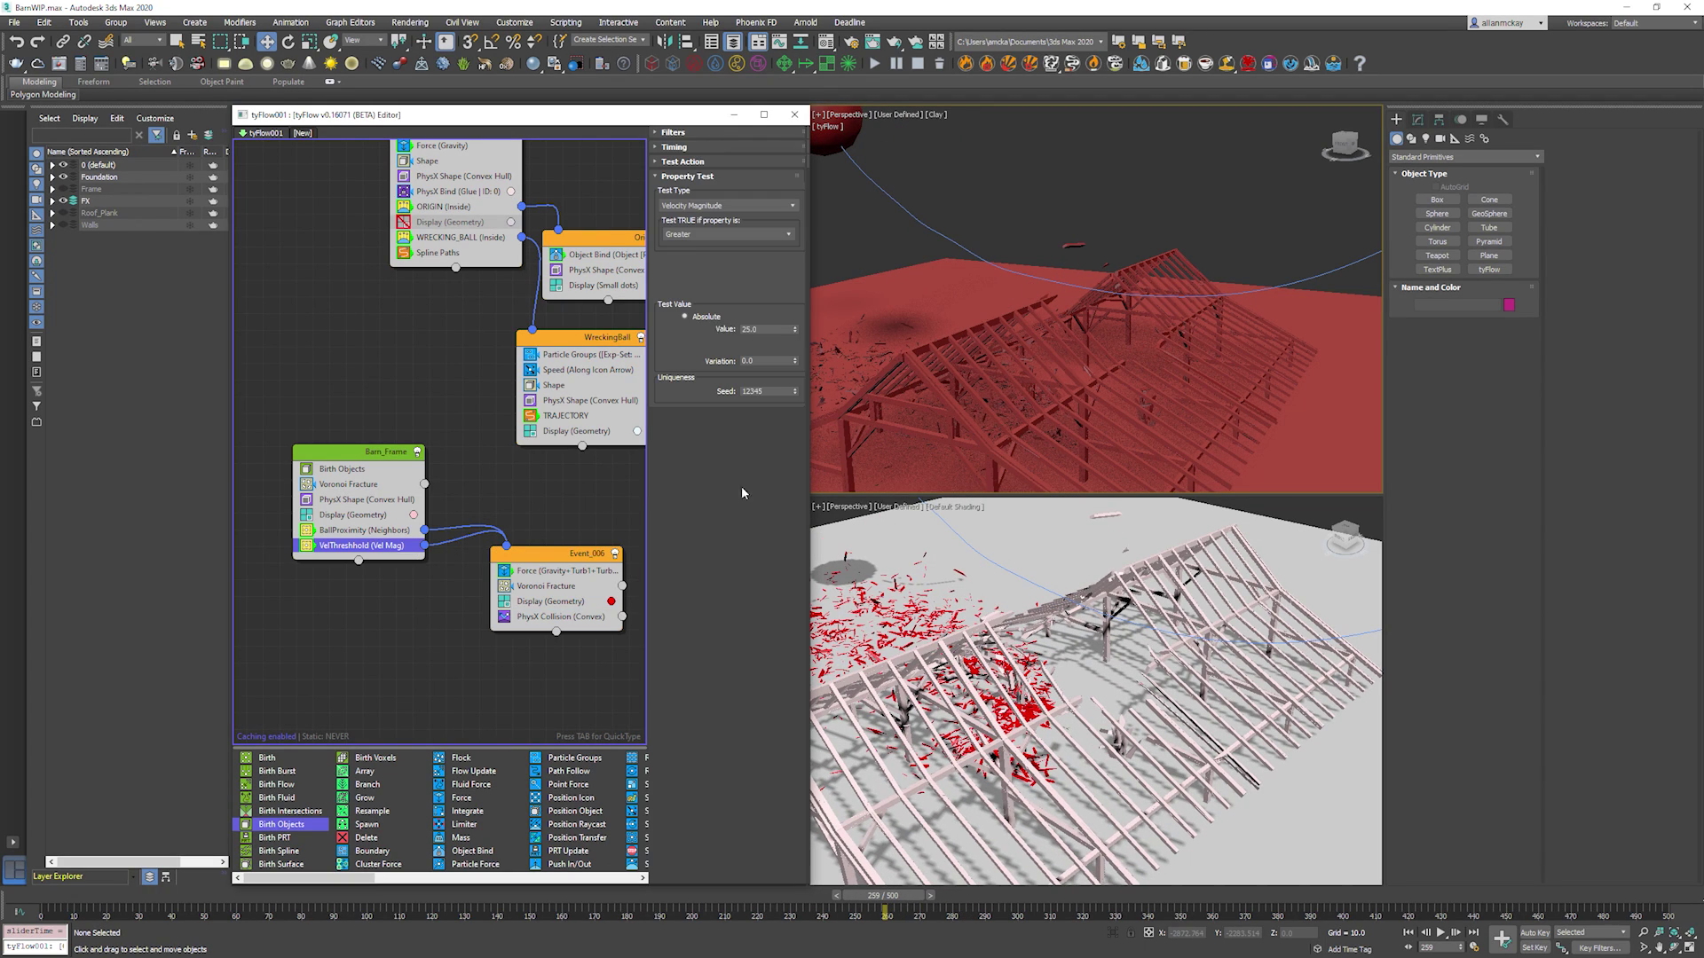
text(10)
key(Return)
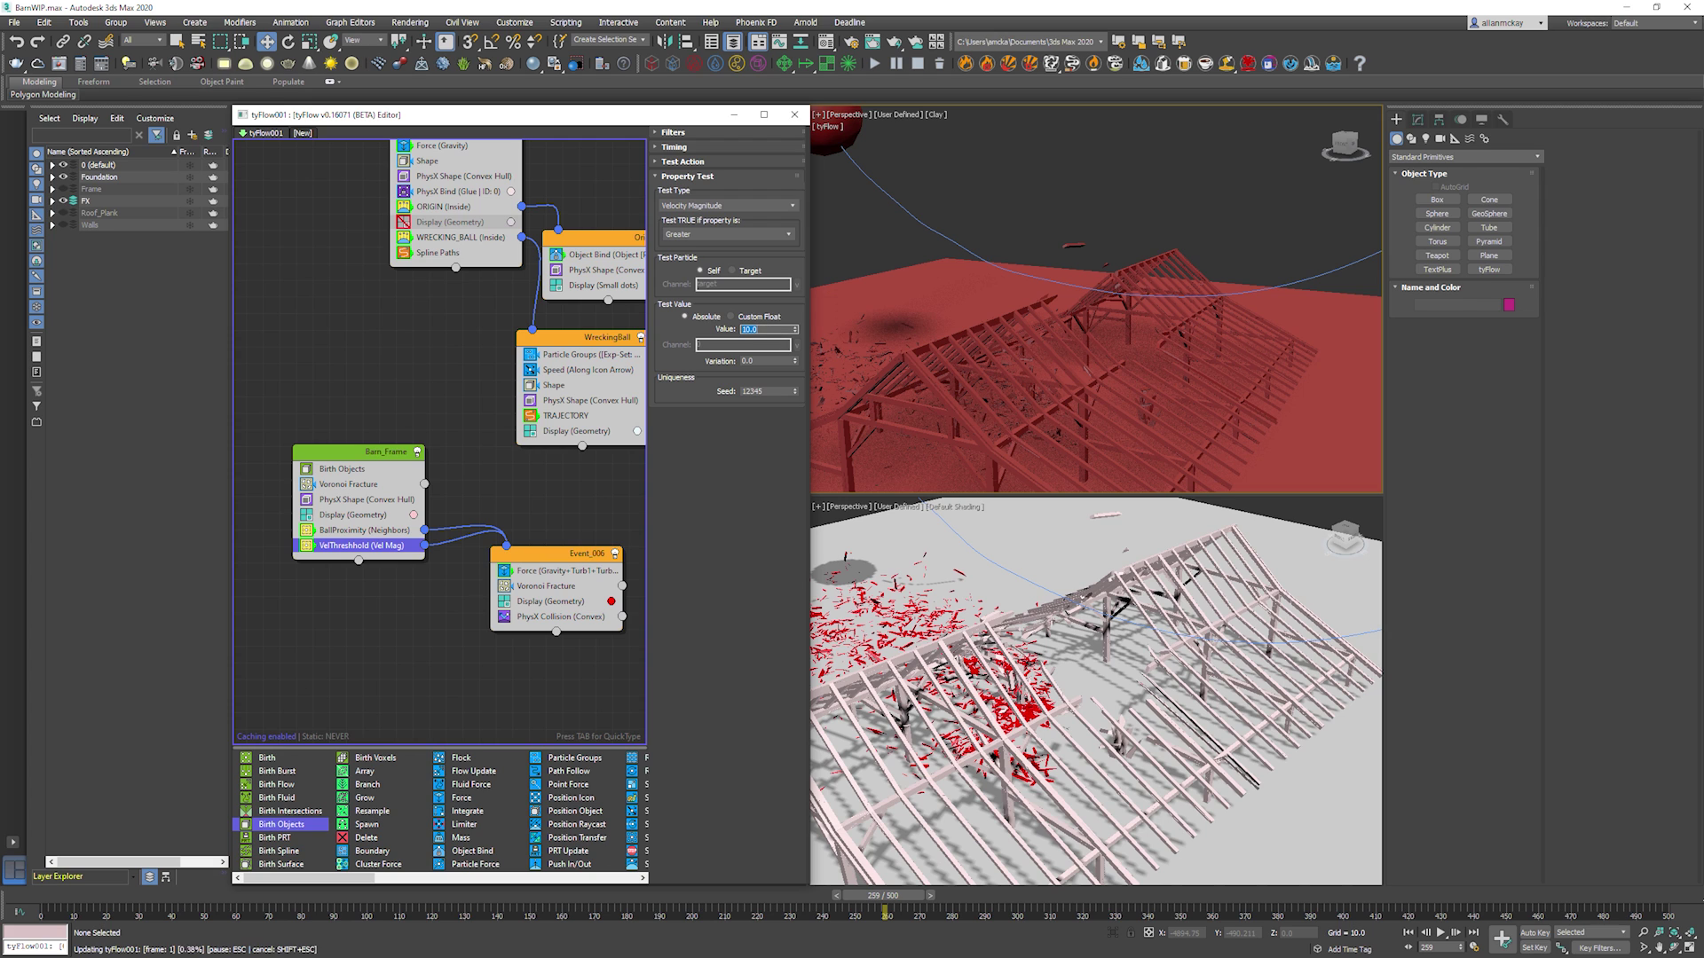
key(Home)
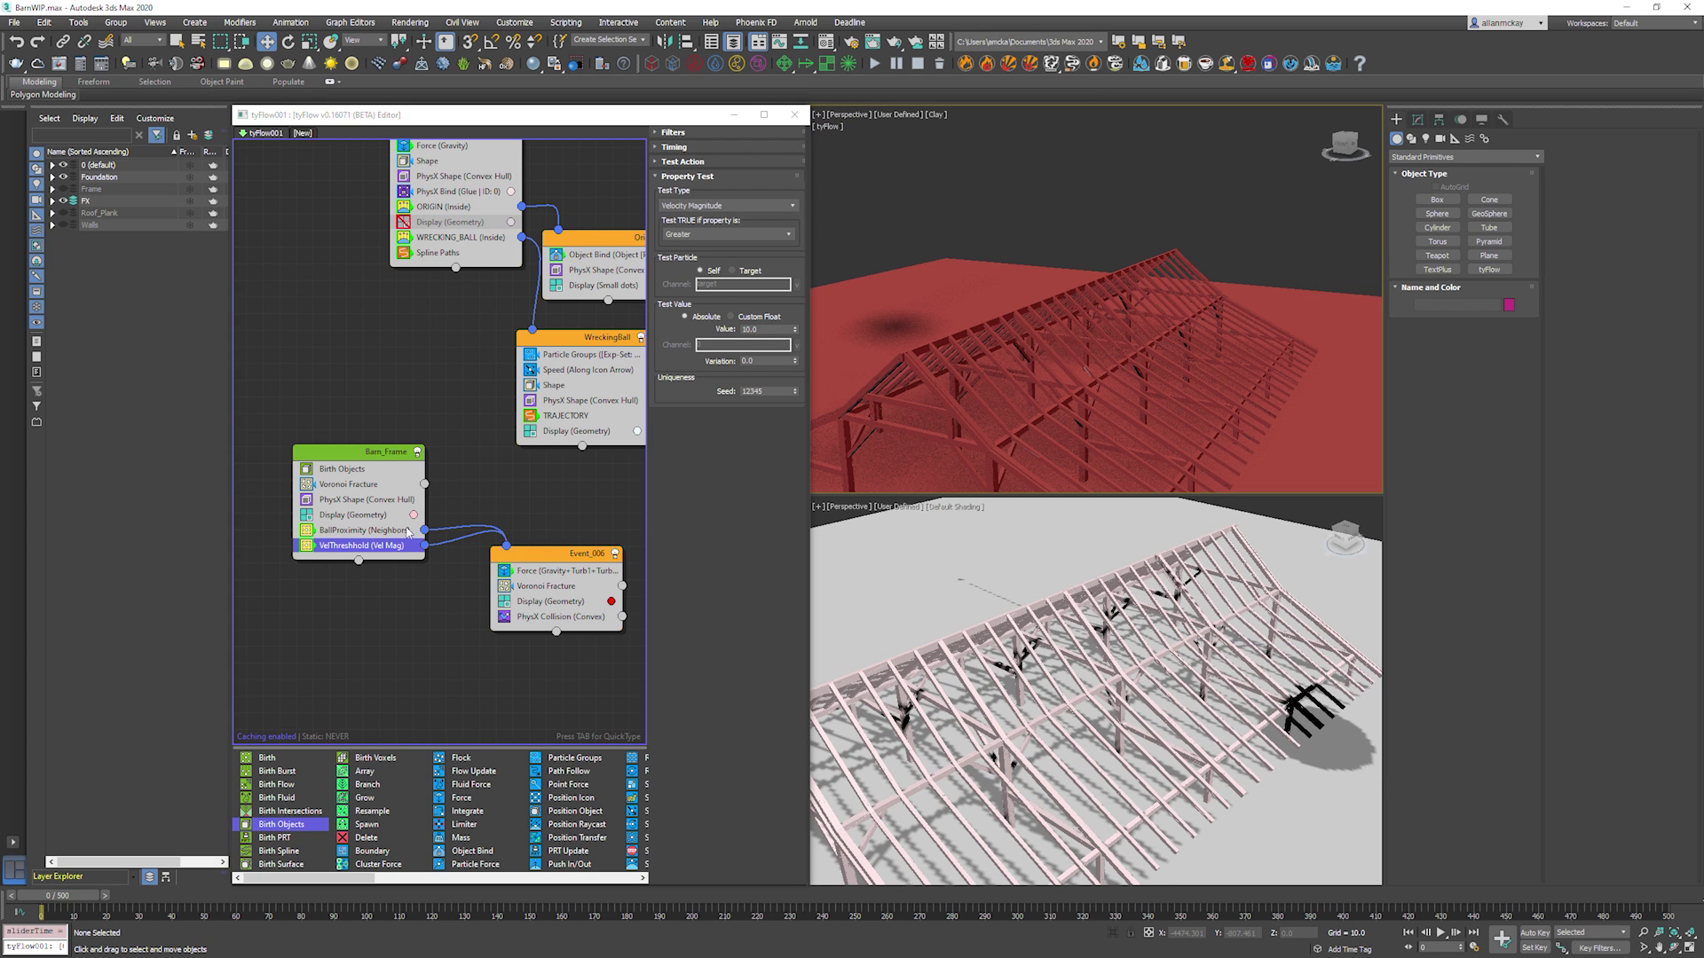
Add a PhysX Bind operator at the end of the Barn_Frame event.
click(371, 588)
click(355, 452)
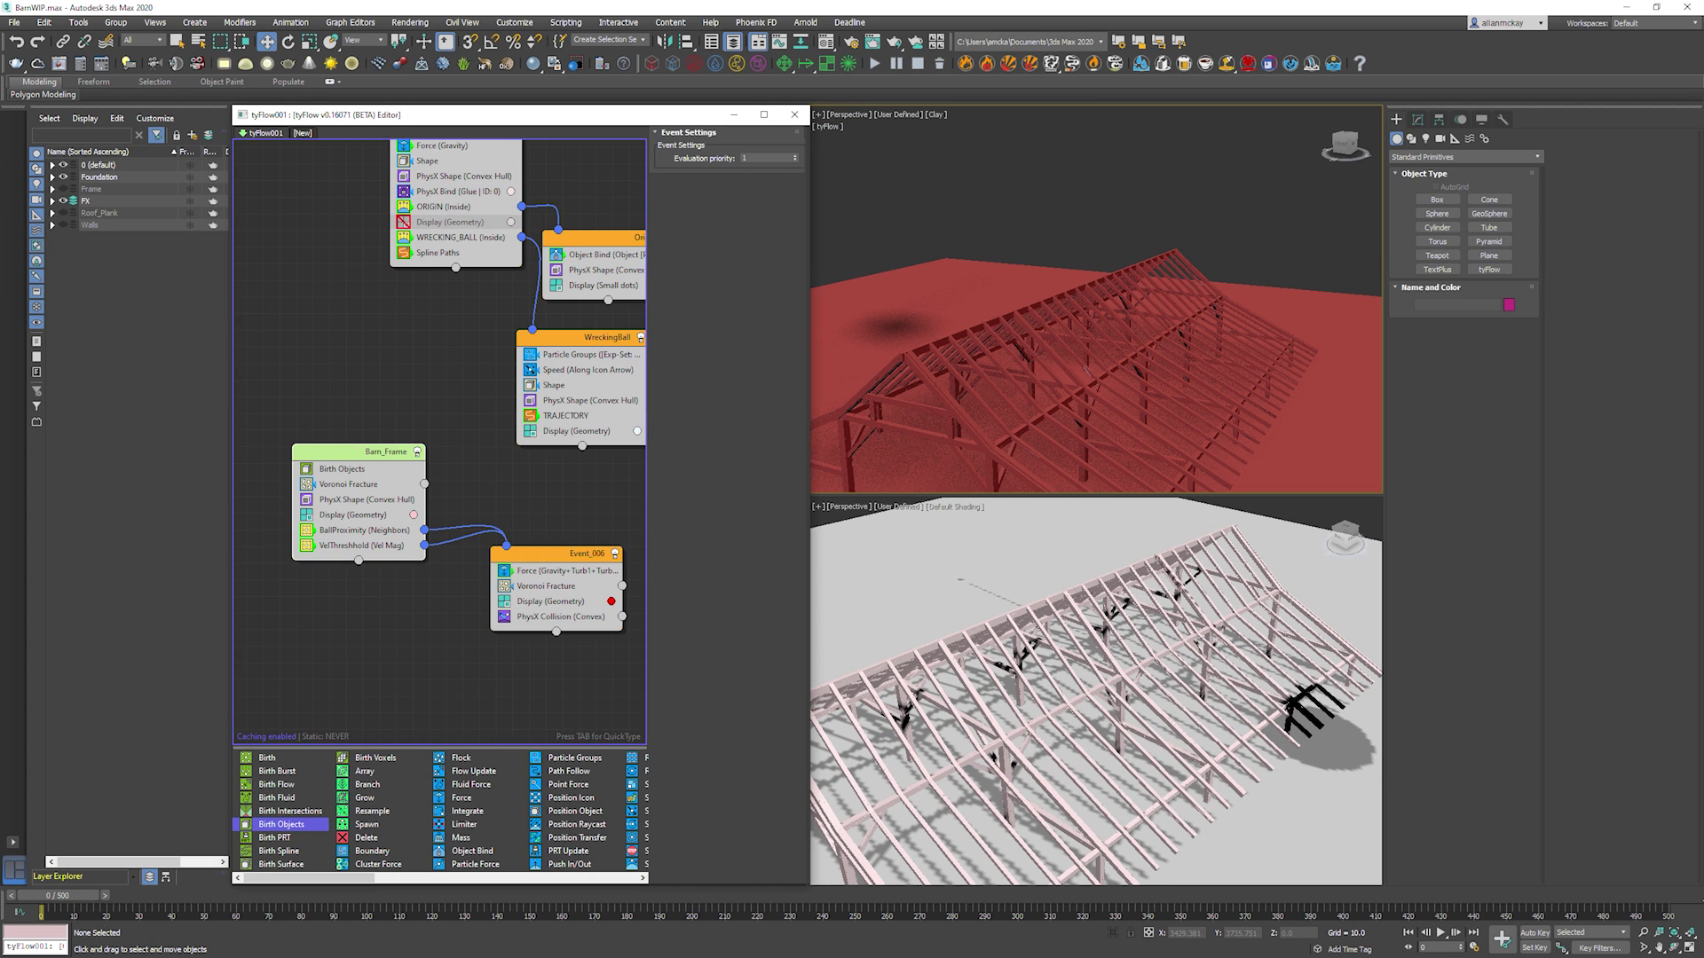
click(403, 591)
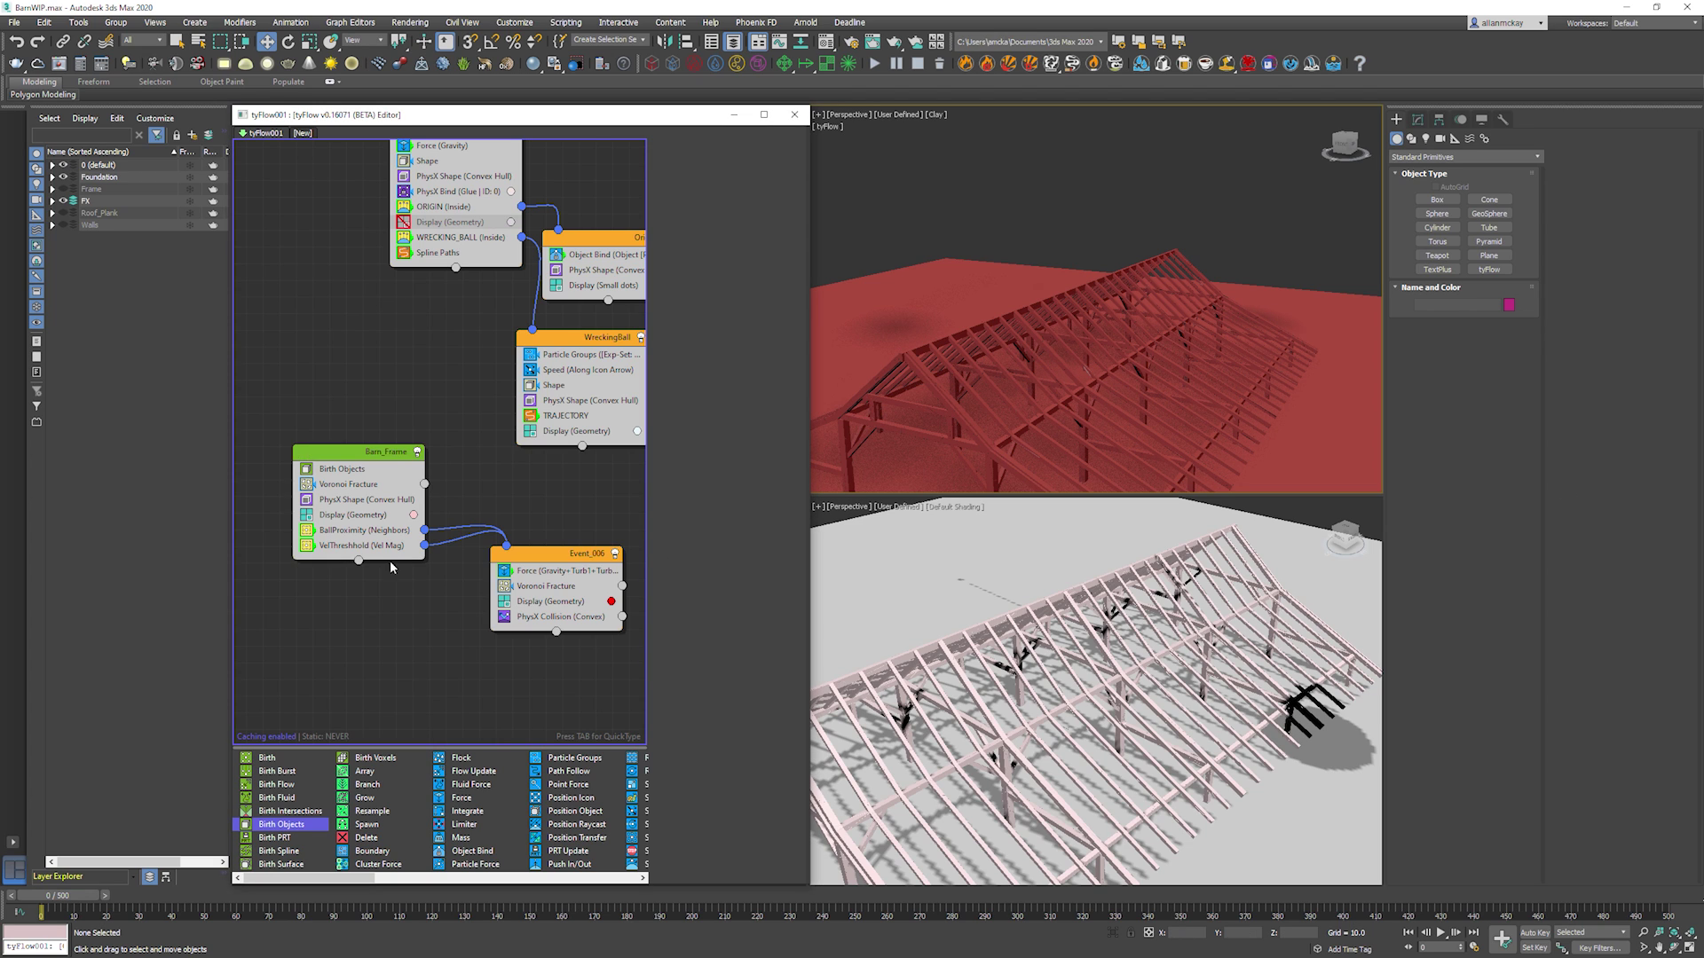
click(372, 464)
key(Tab)
text(phy)
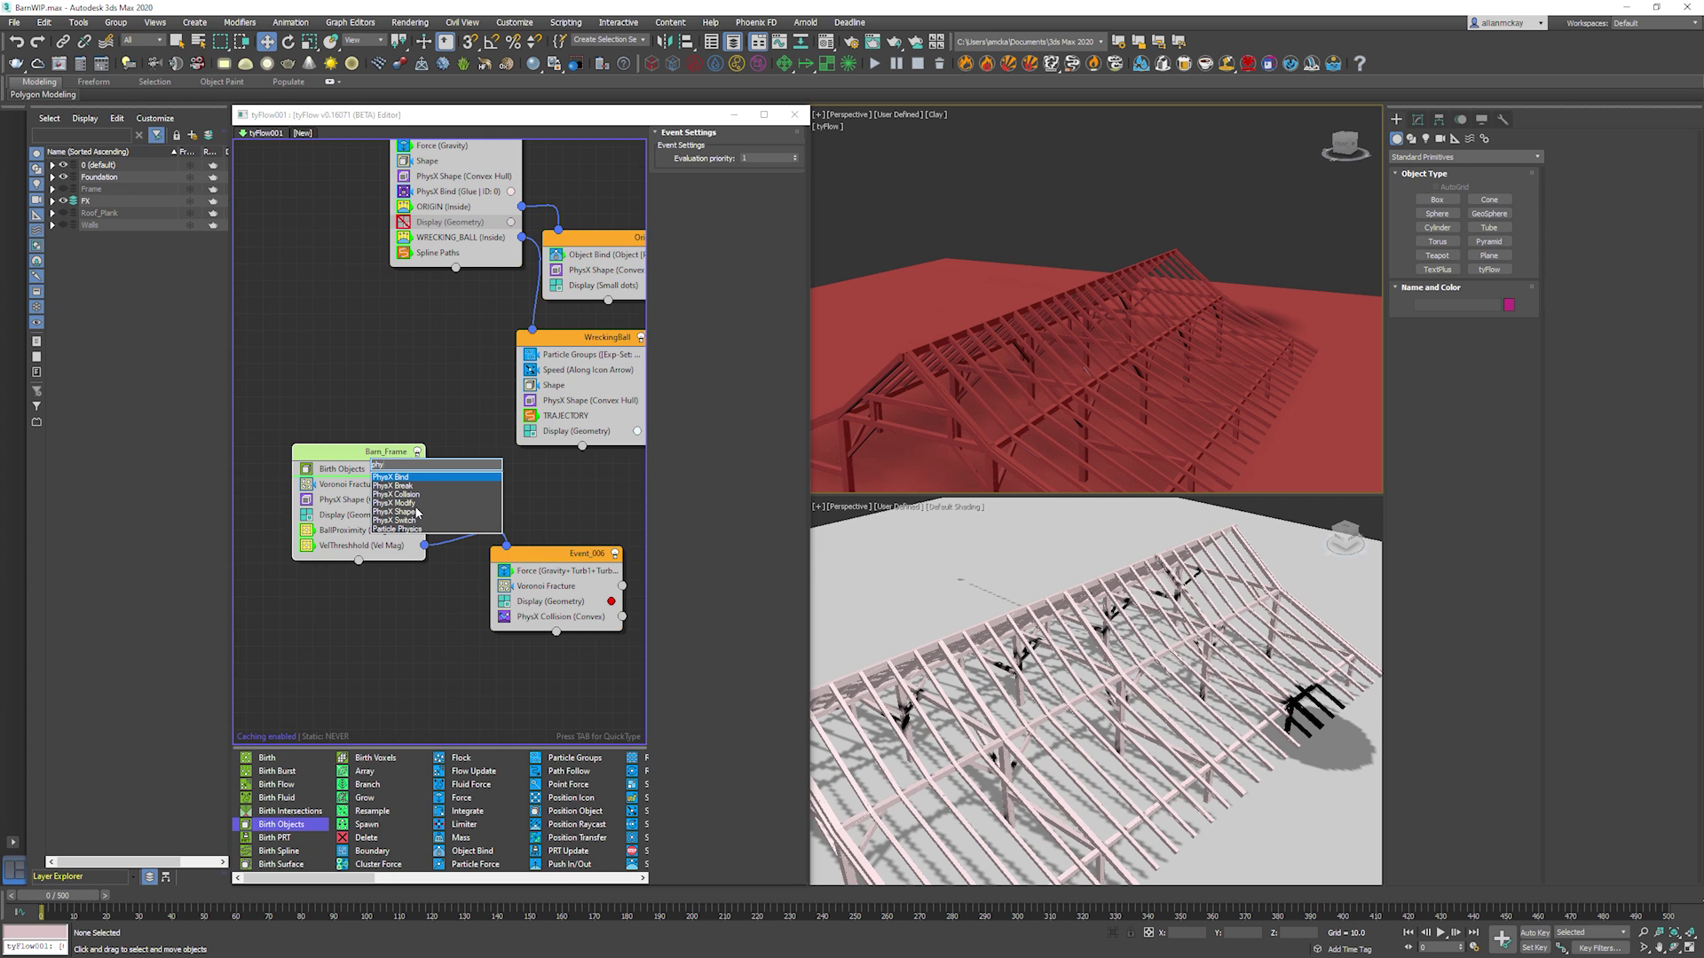
click(415, 478)
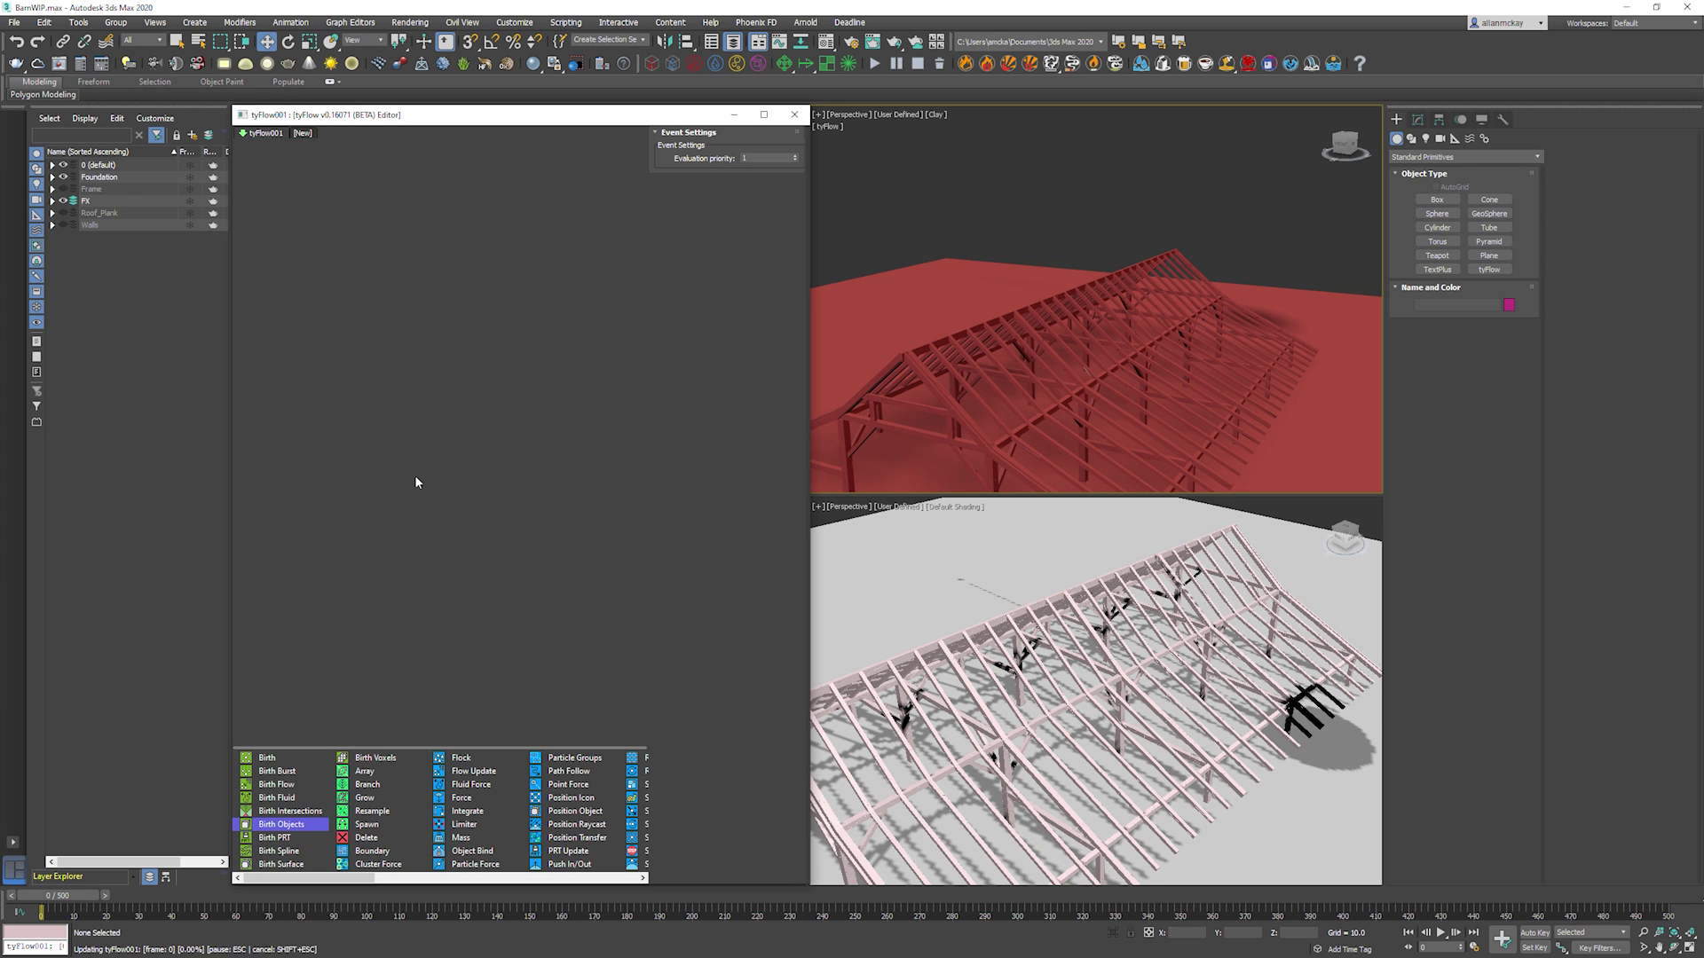
drag(380, 484, 410, 565)
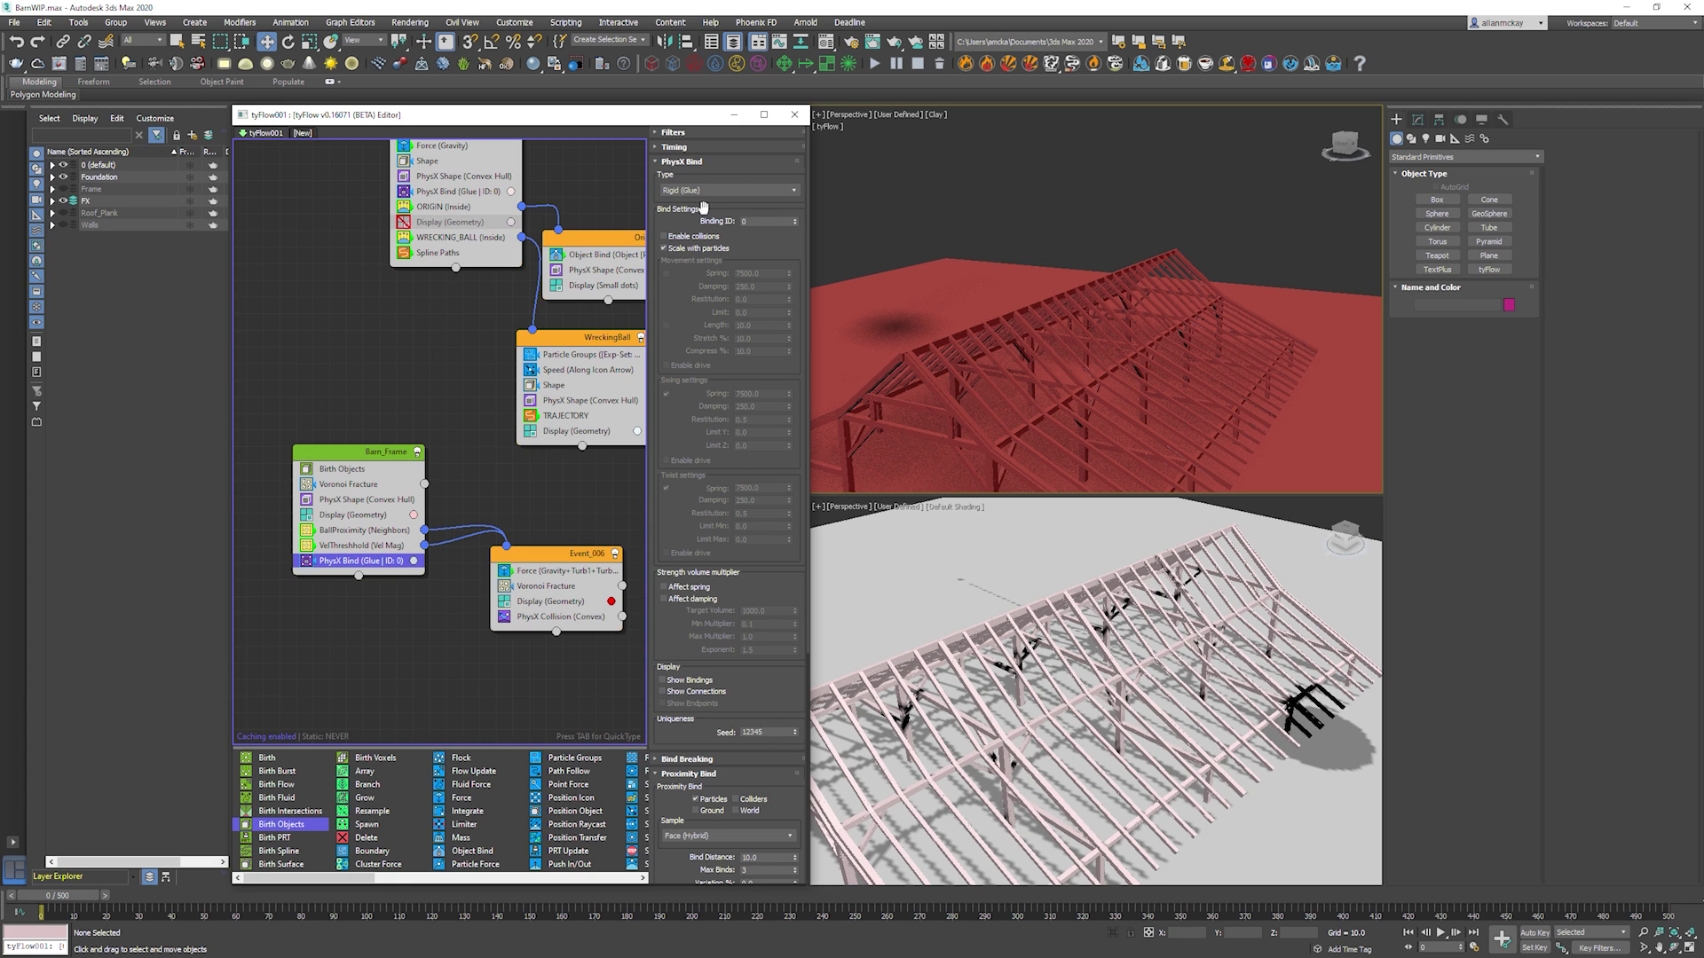
Review the bind types, keep Rigid (Glue), and move the PhysX Bind operator above the BallProximity test in Barn_Frame.
click(732, 191)
click(733, 190)
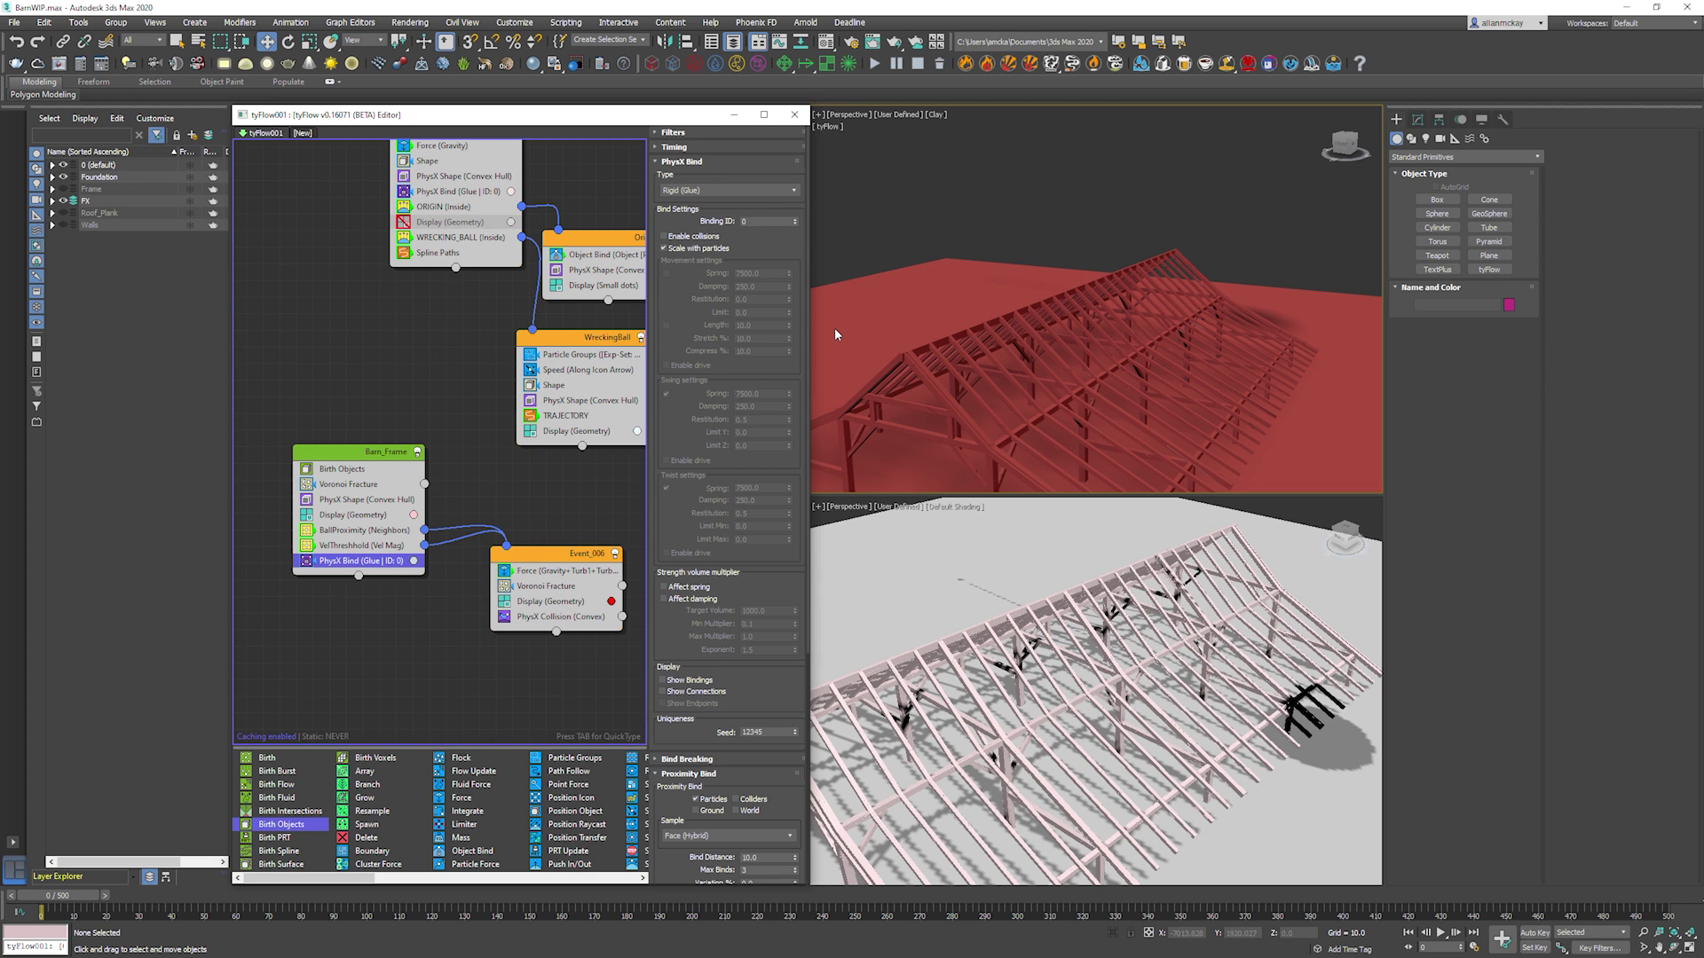
middle_drag(1097, 363, 1114, 353)
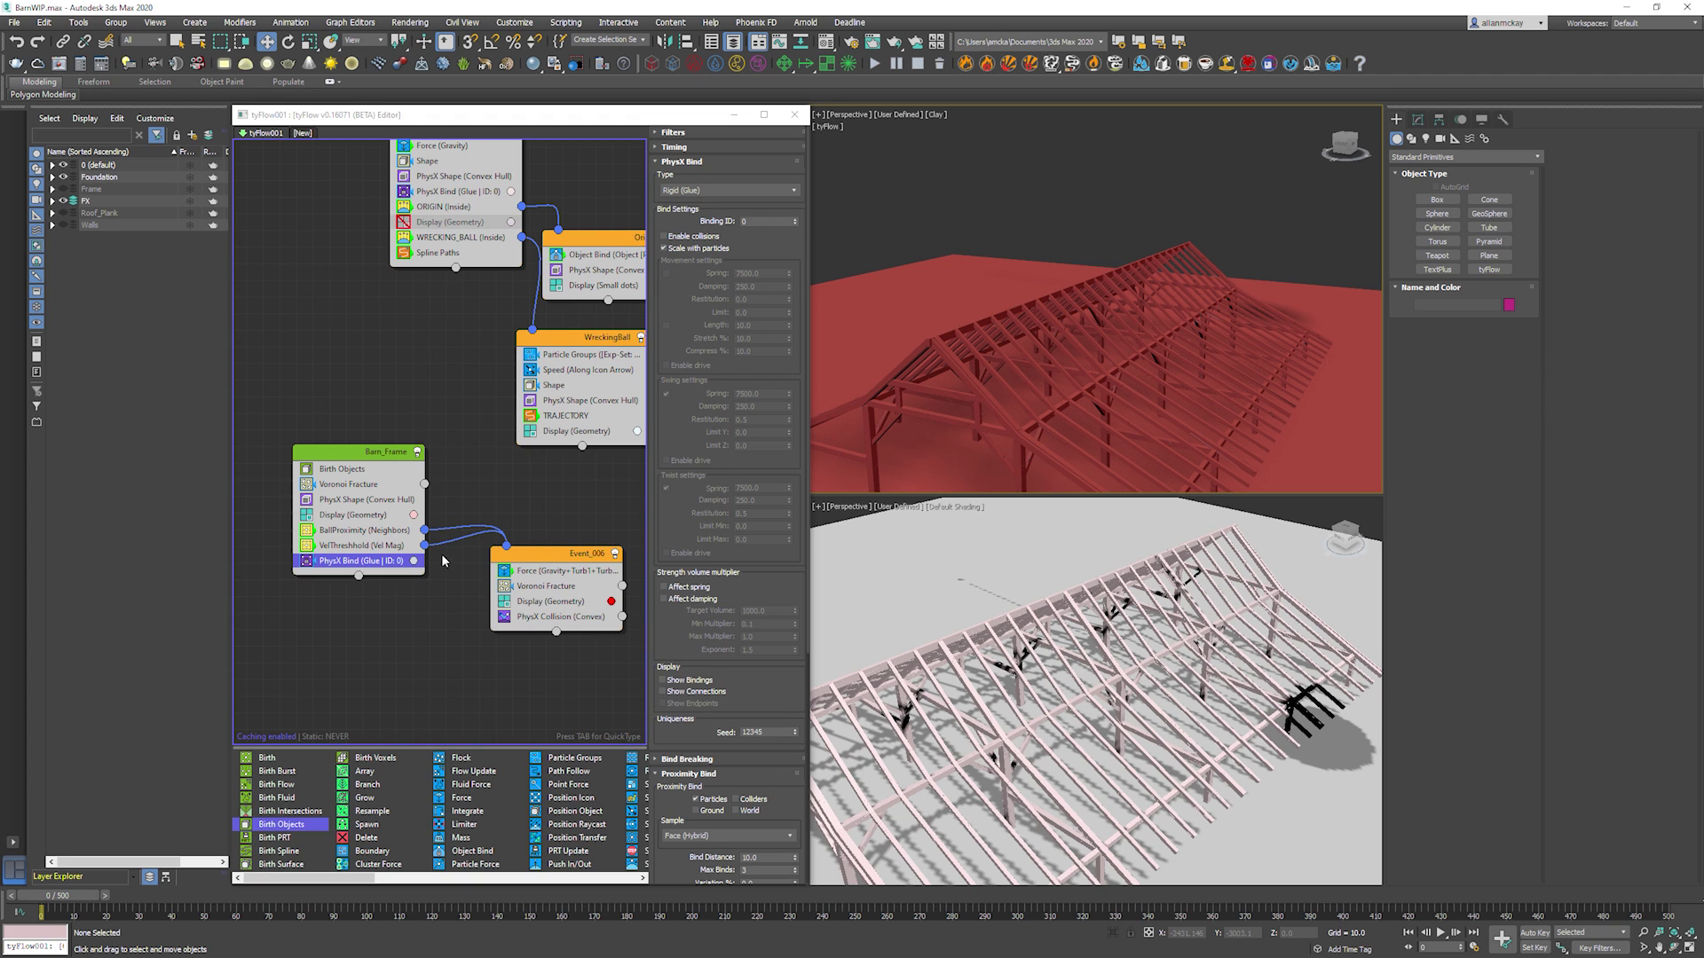
drag(373, 561, 383, 530)
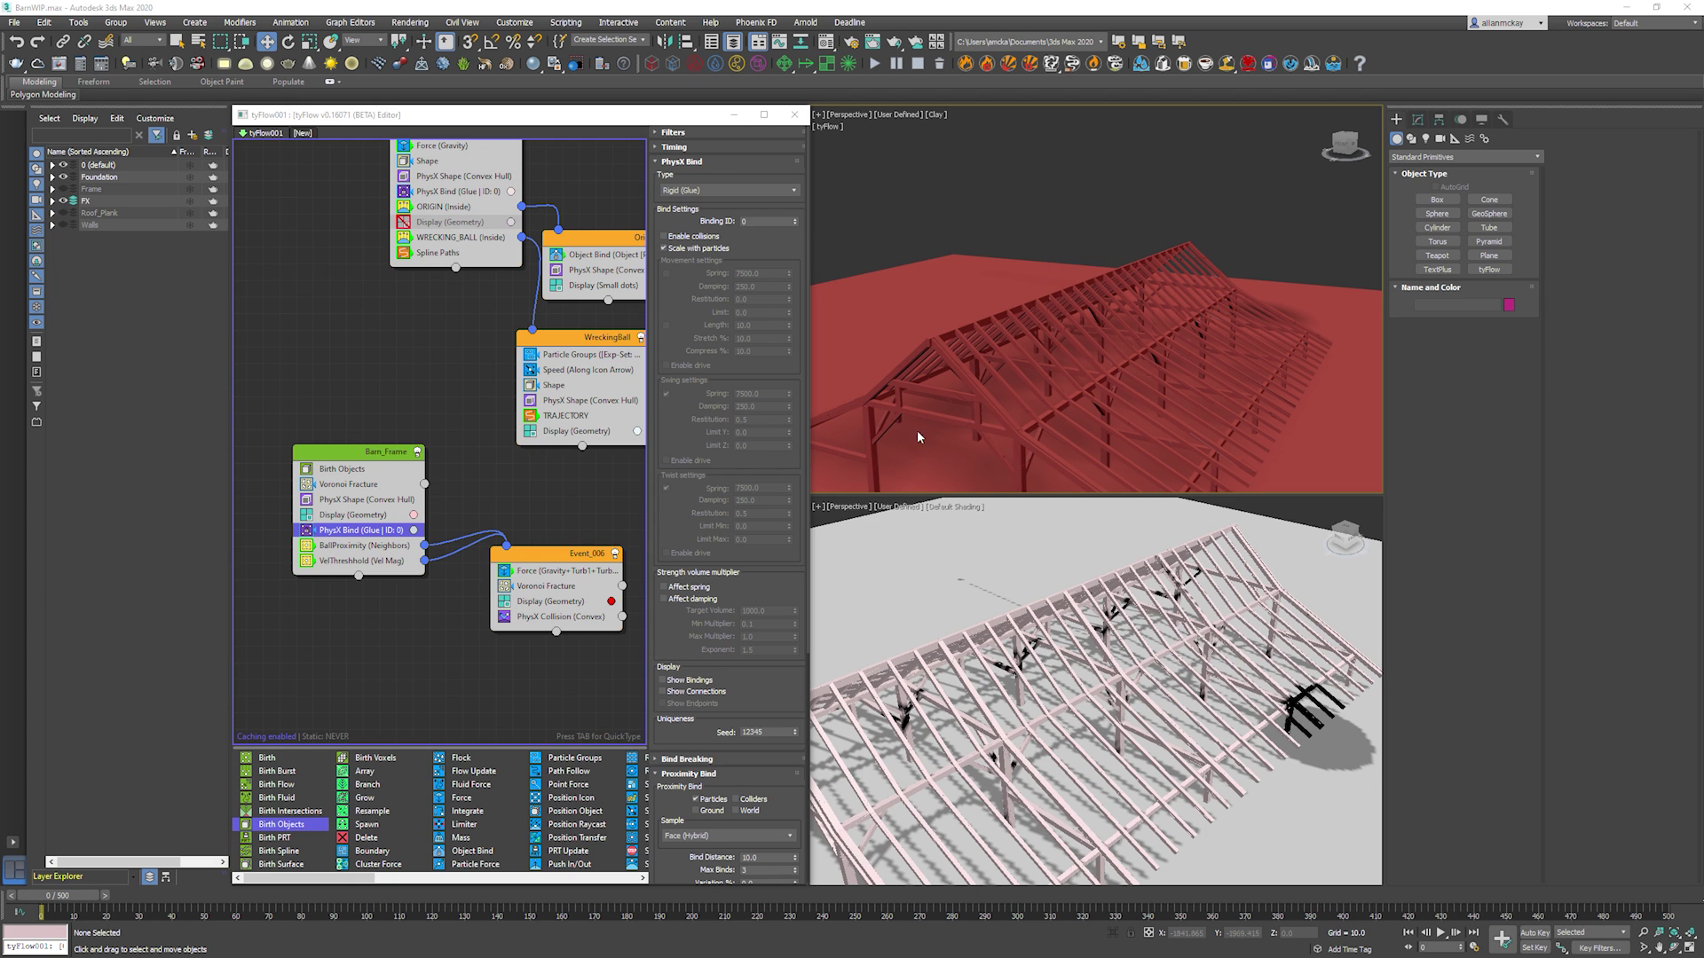
Set the PhysX Bind's proximity Bind Distance to 100 and Max Binds to 4, and expand its Family Bind settings.
scroll(706, 601, down, 5)
double_click(765, 542)
text(100)
key(Tab)
text(4)
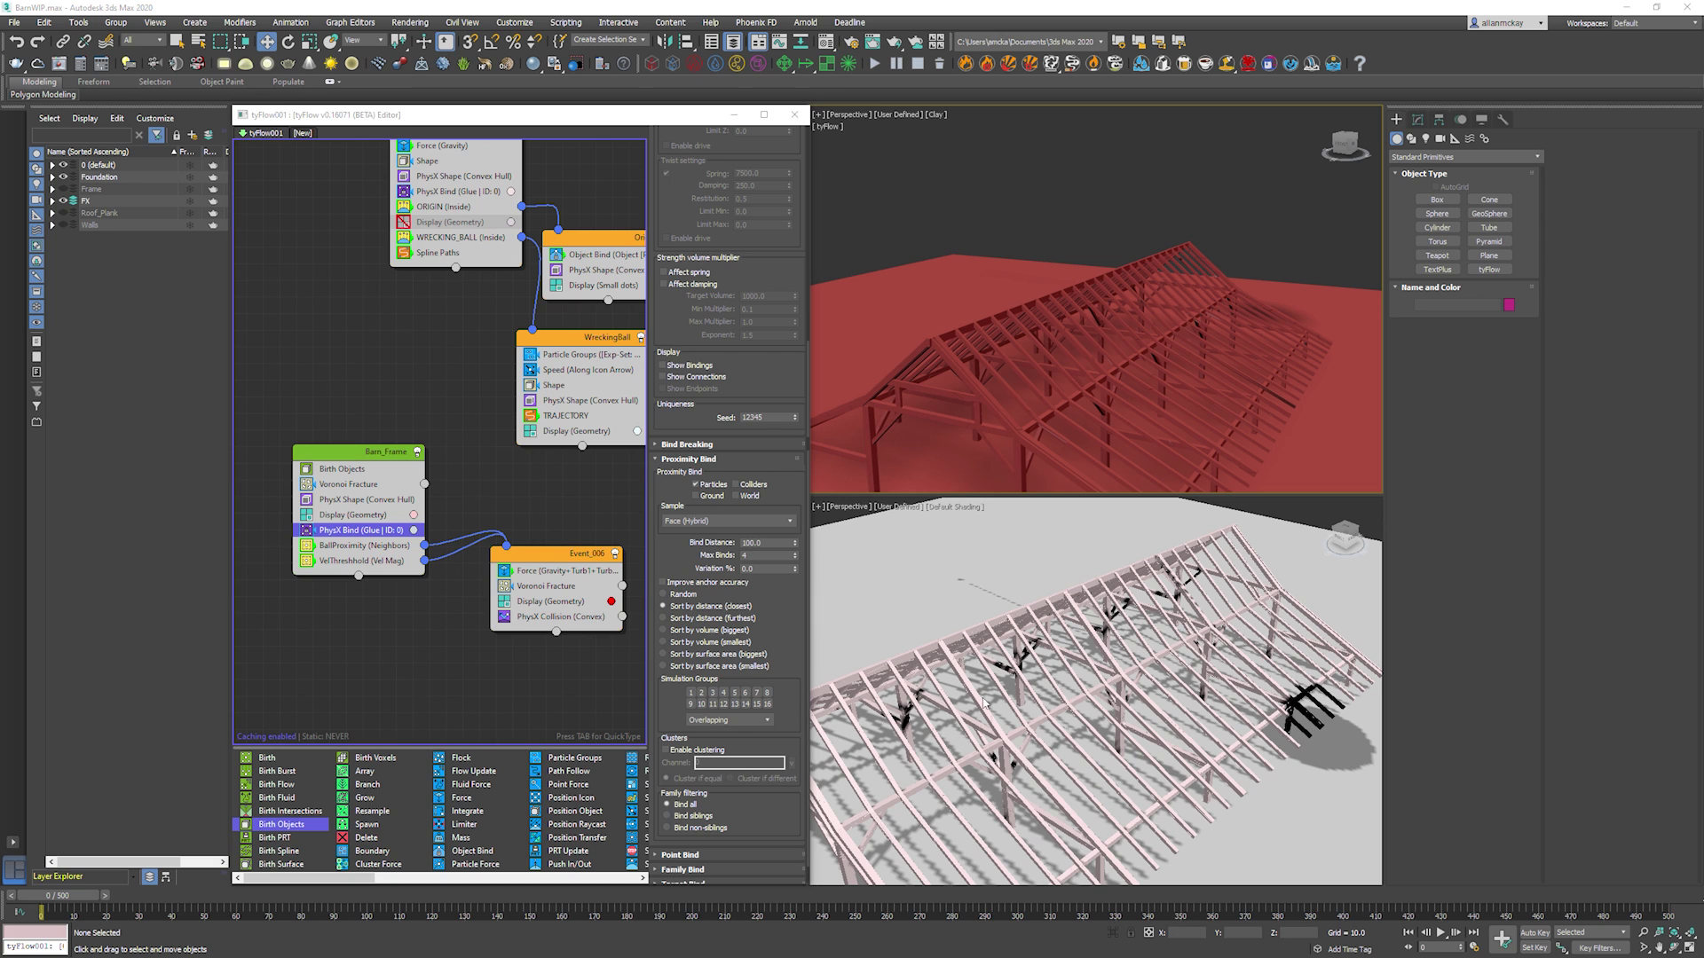
click(697, 870)
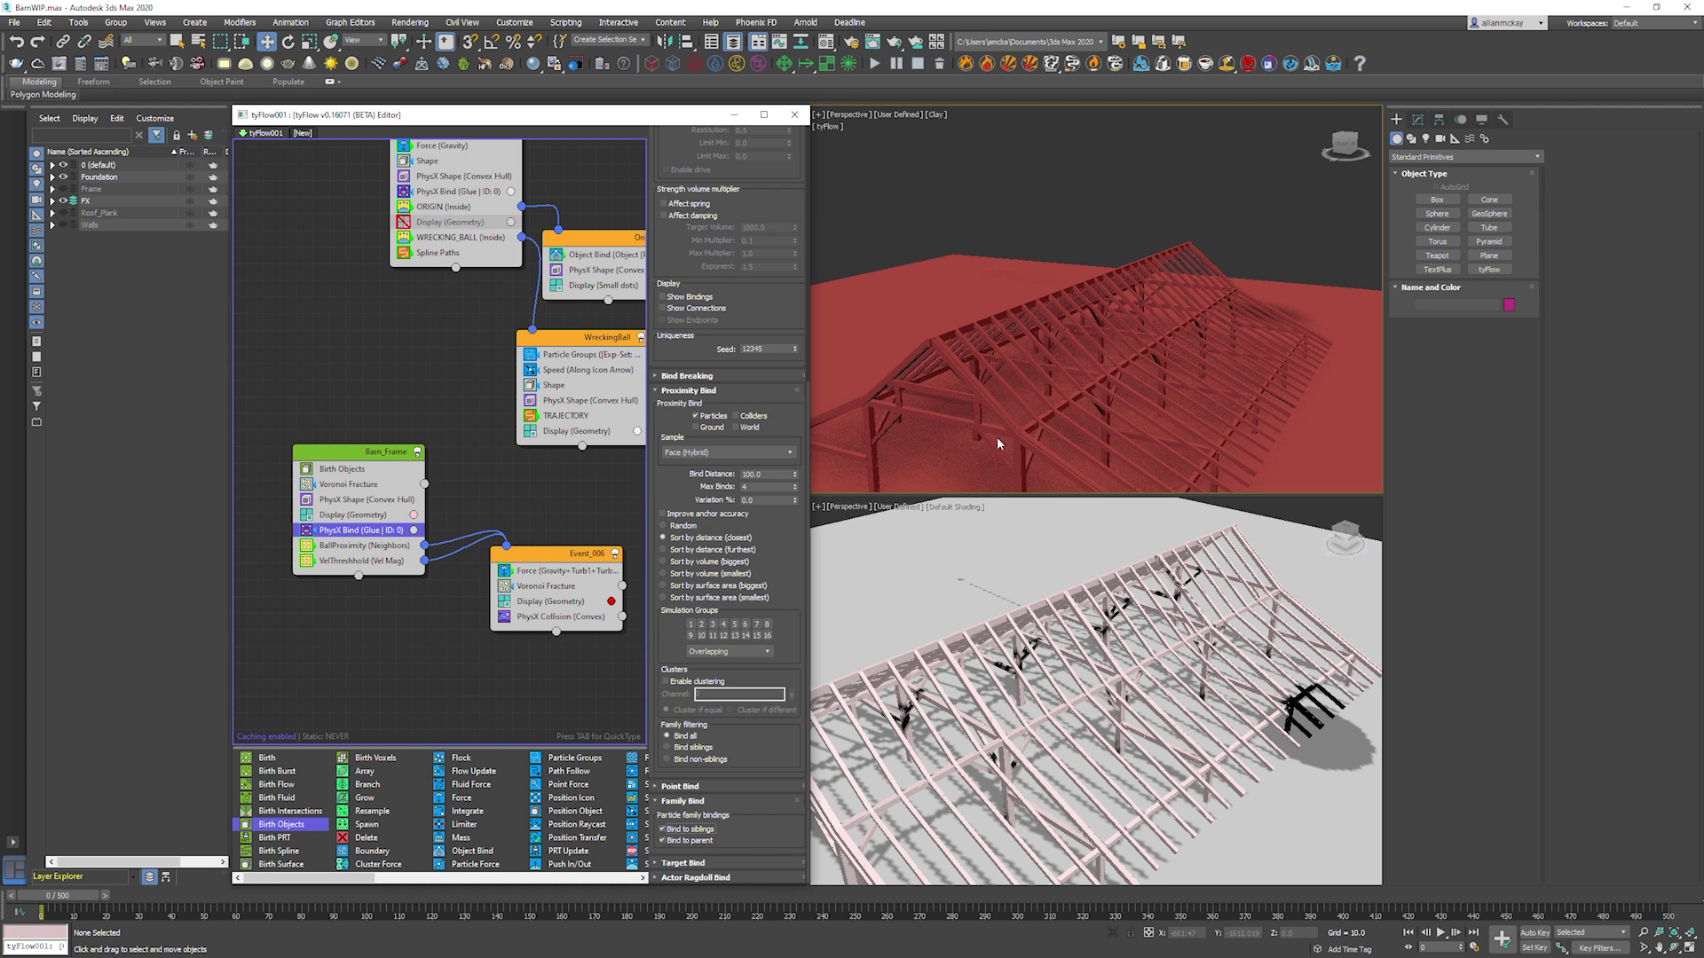
Play the opening frames of the simulation with the barn pieces bound and return to the first frame.
middle_drag(1060, 436, 1085, 401)
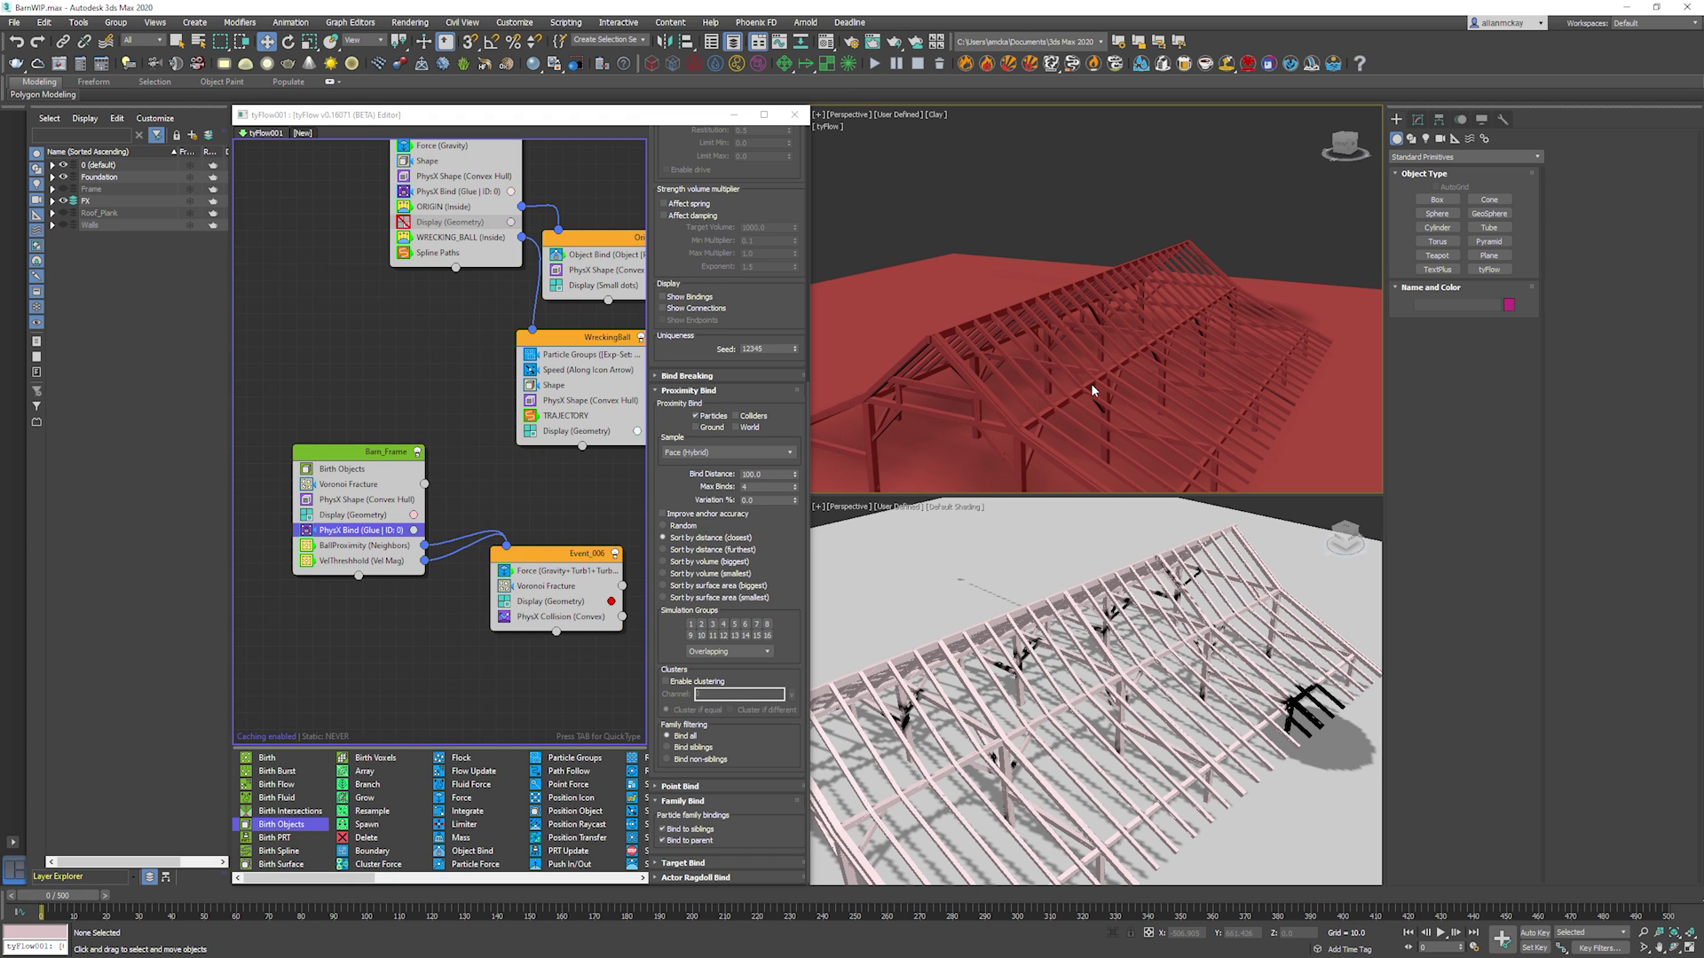
key(/)
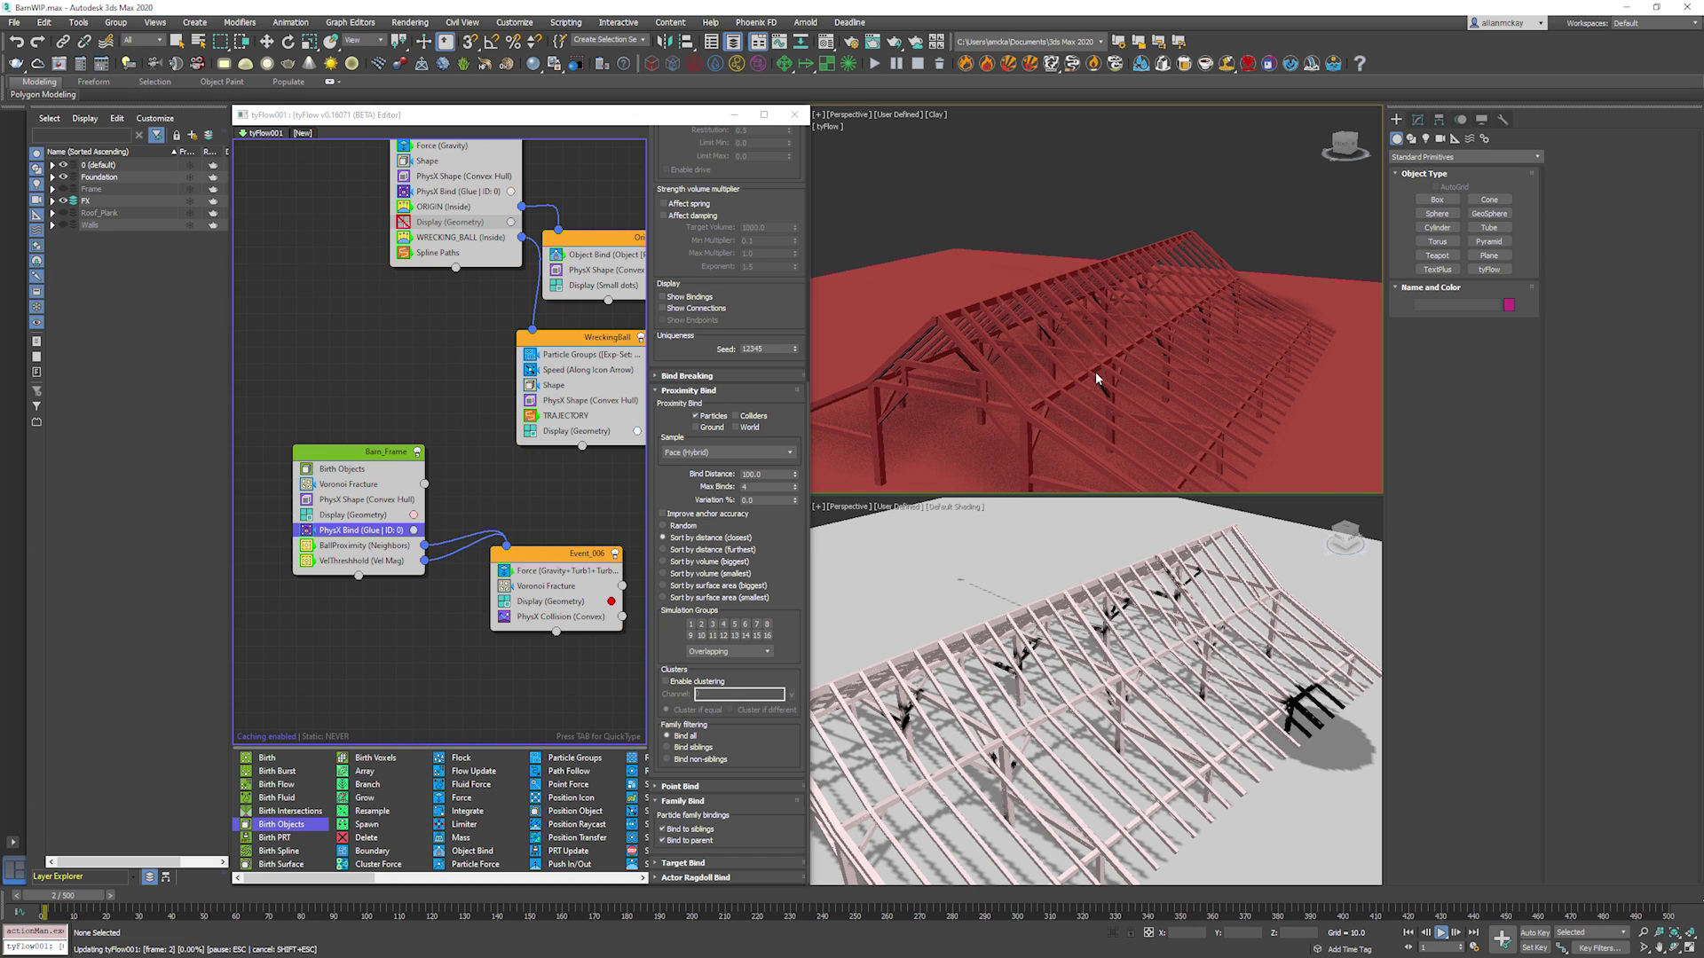
key(Home)
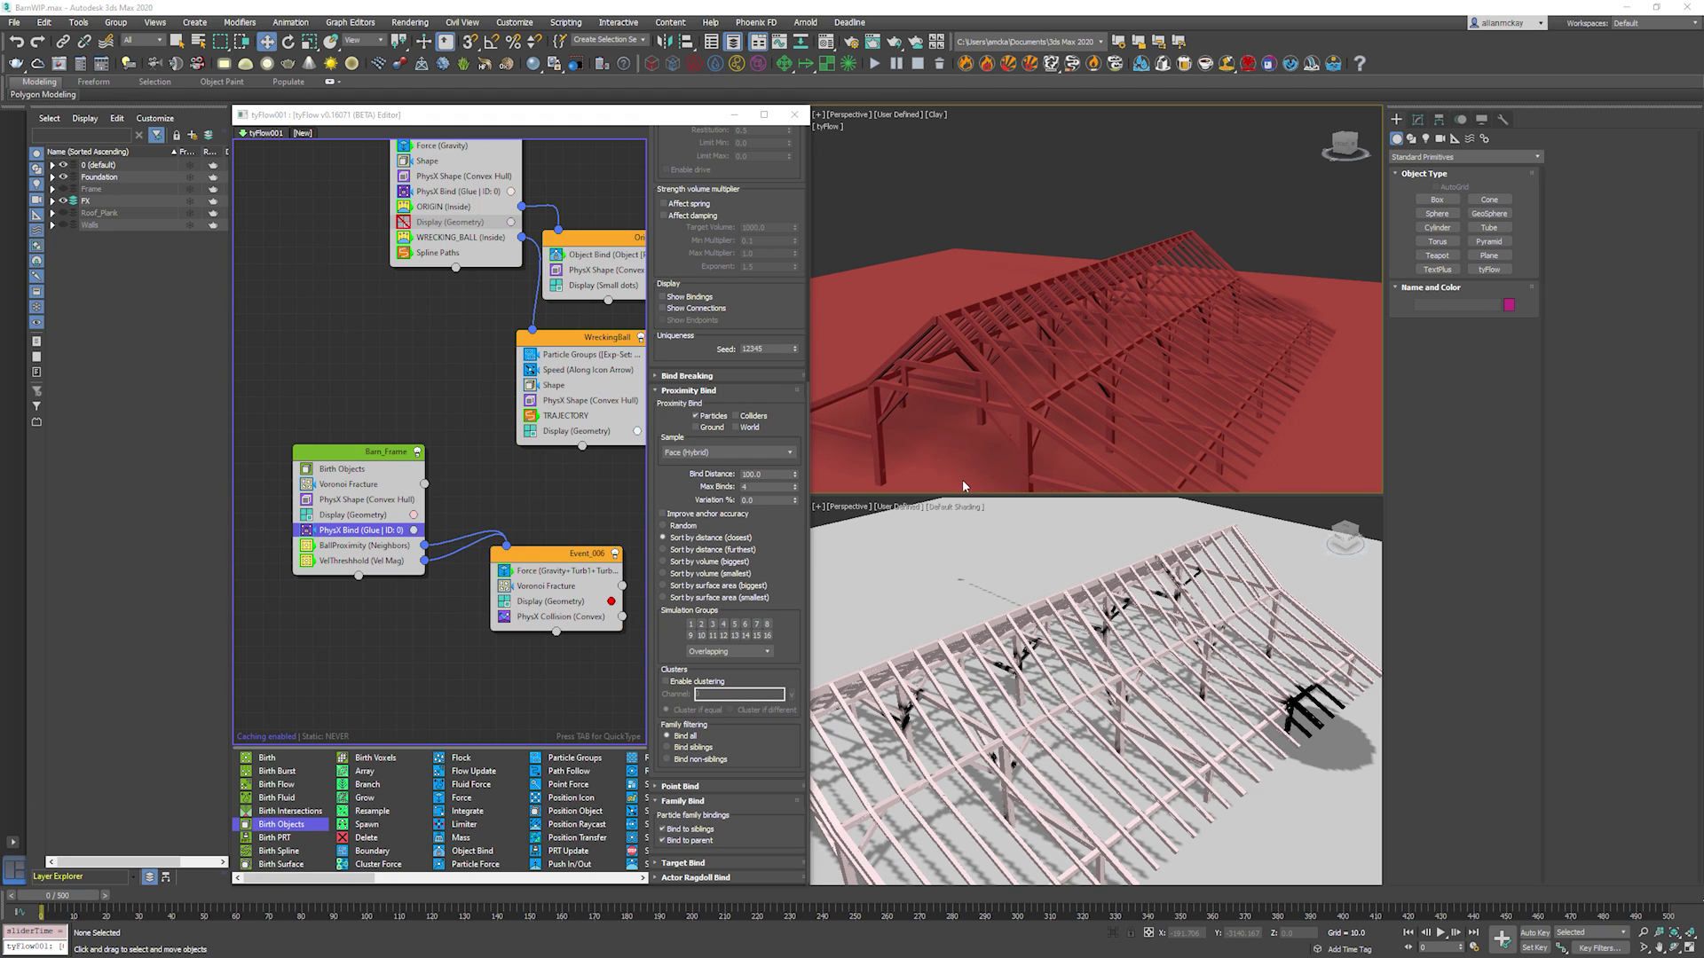
Copy the PhysX Bind operator from Barn_Frame into Event_006 directly below the Force operator, and start playing the simulation.
right_click(371, 531)
click(383, 537)
right_click(560, 577)
click(585, 604)
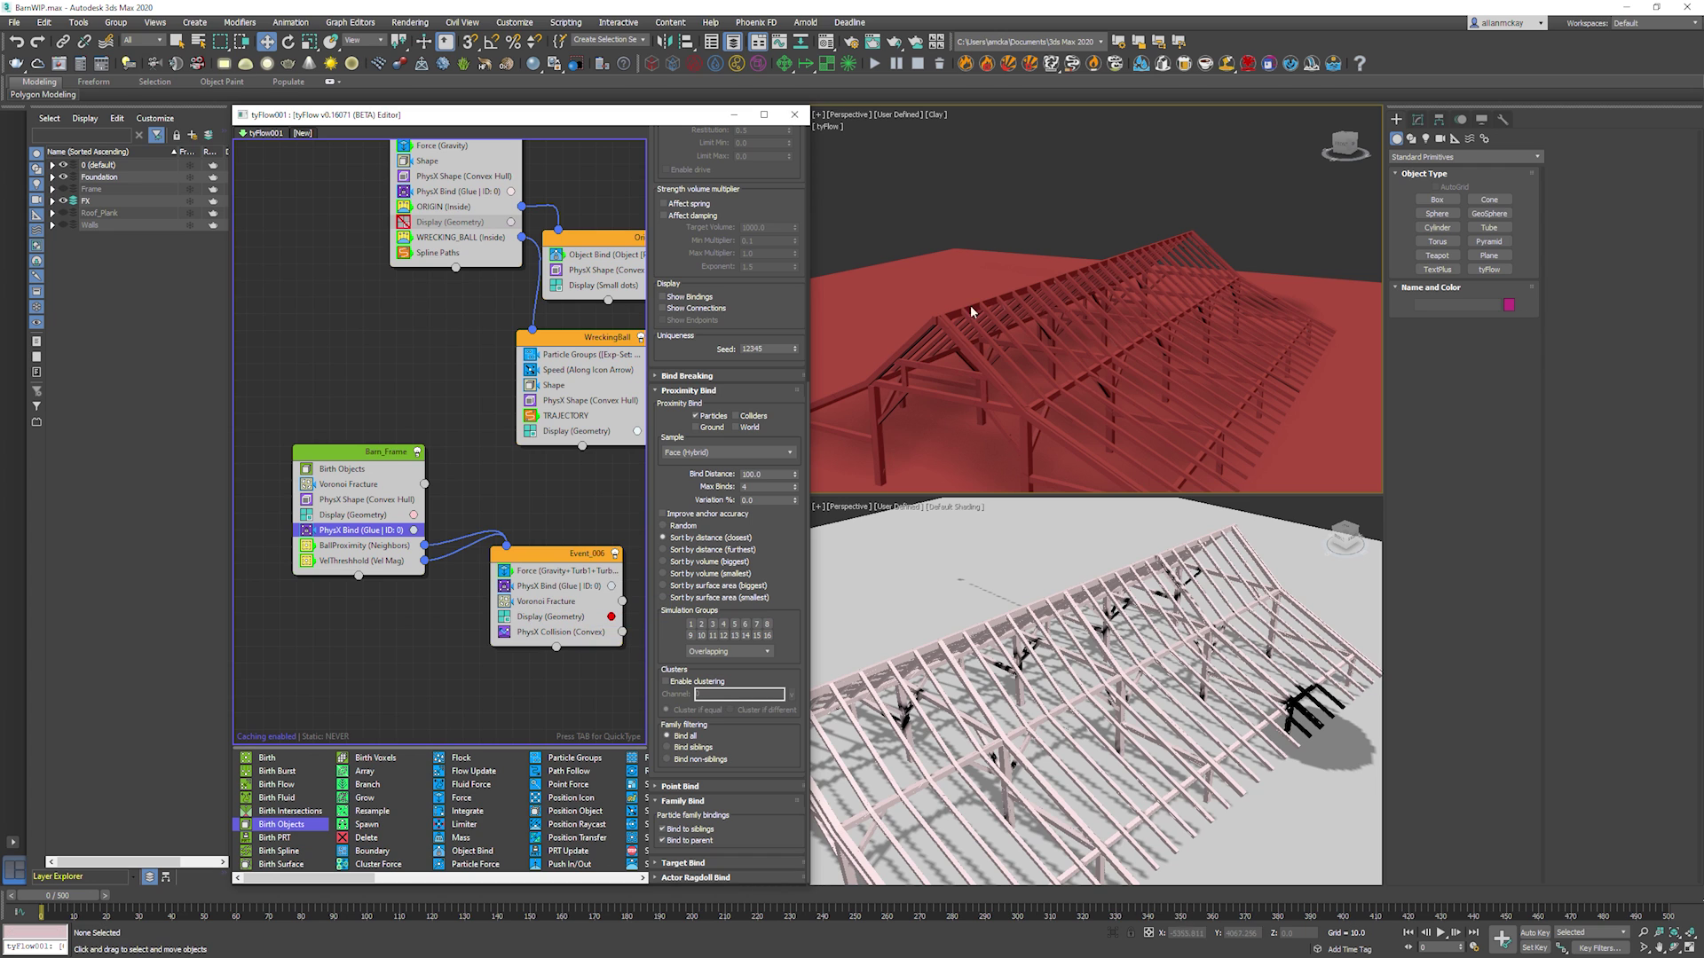
key(/)
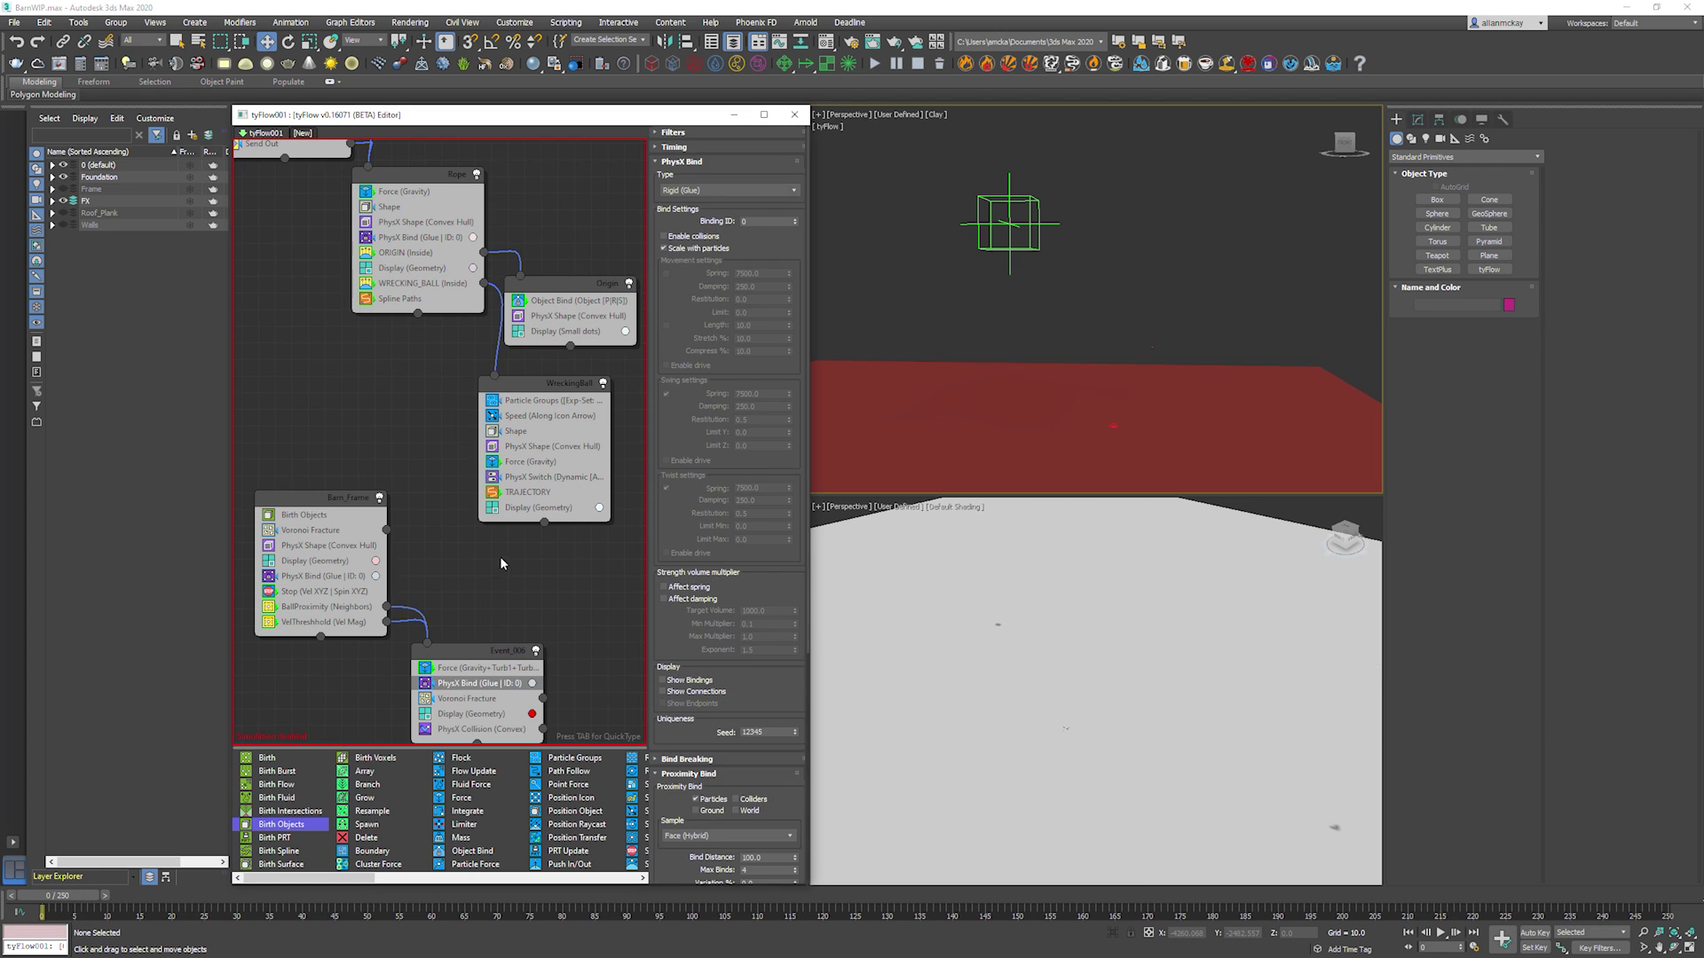
Examine the Bind Breaking force and torque options and the other settings of the PhysX Bind operators in Event_006 and Barn_Frame.
click(502, 563)
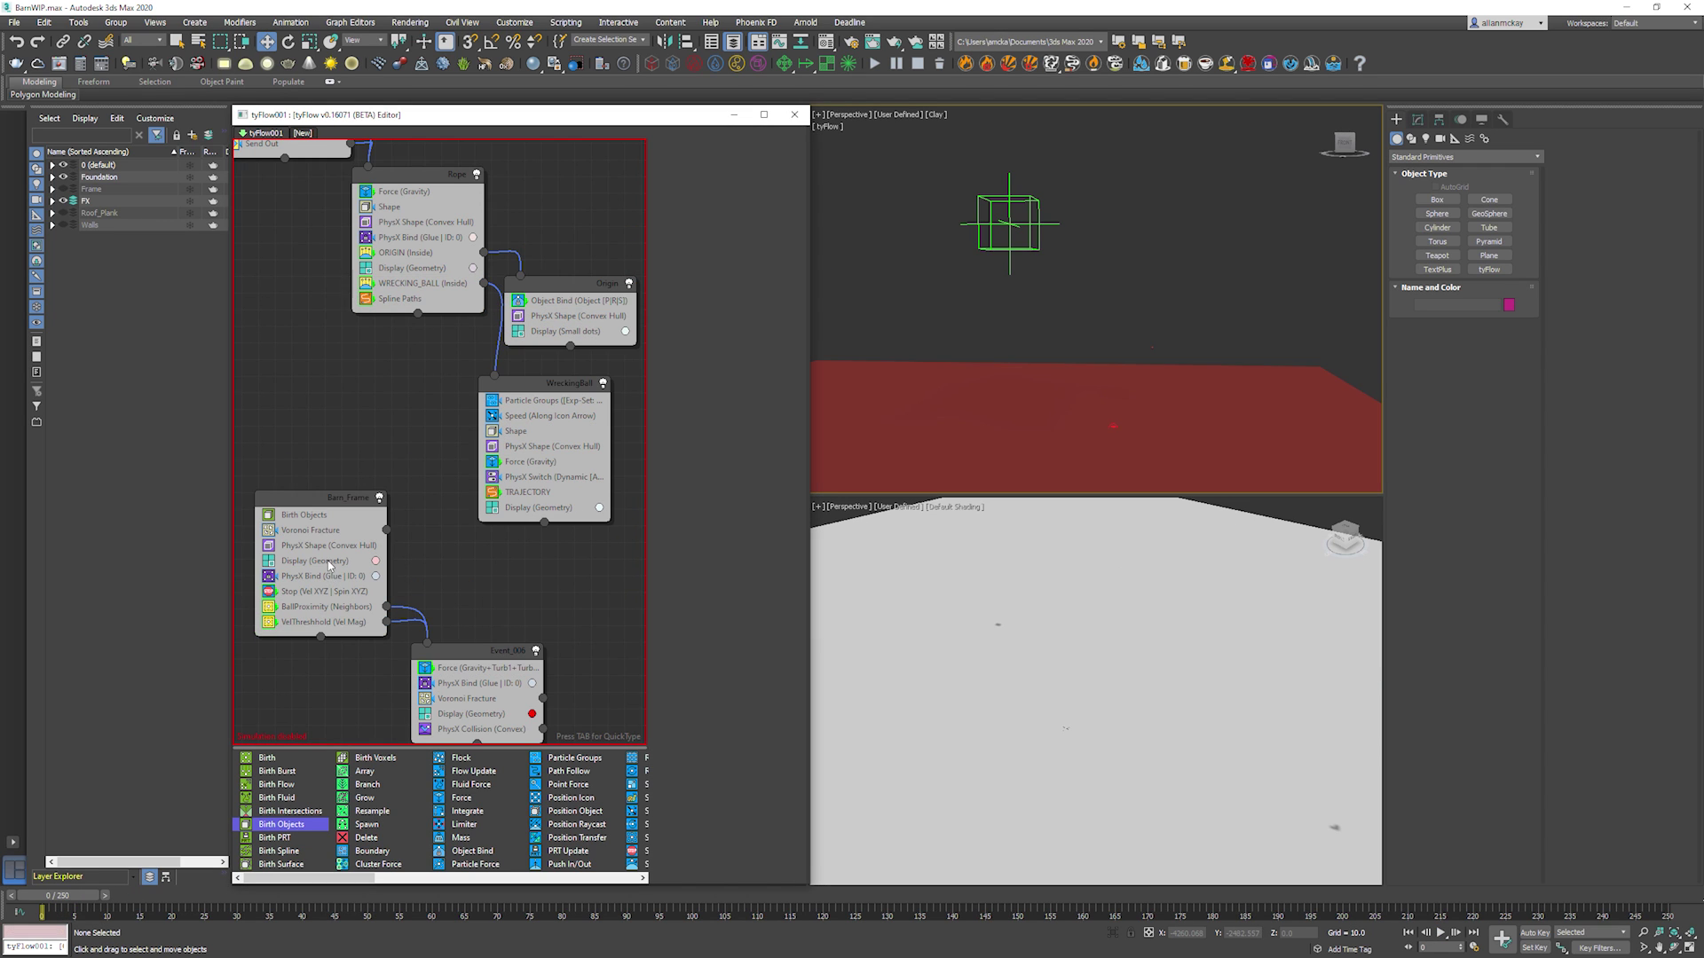
click(473, 685)
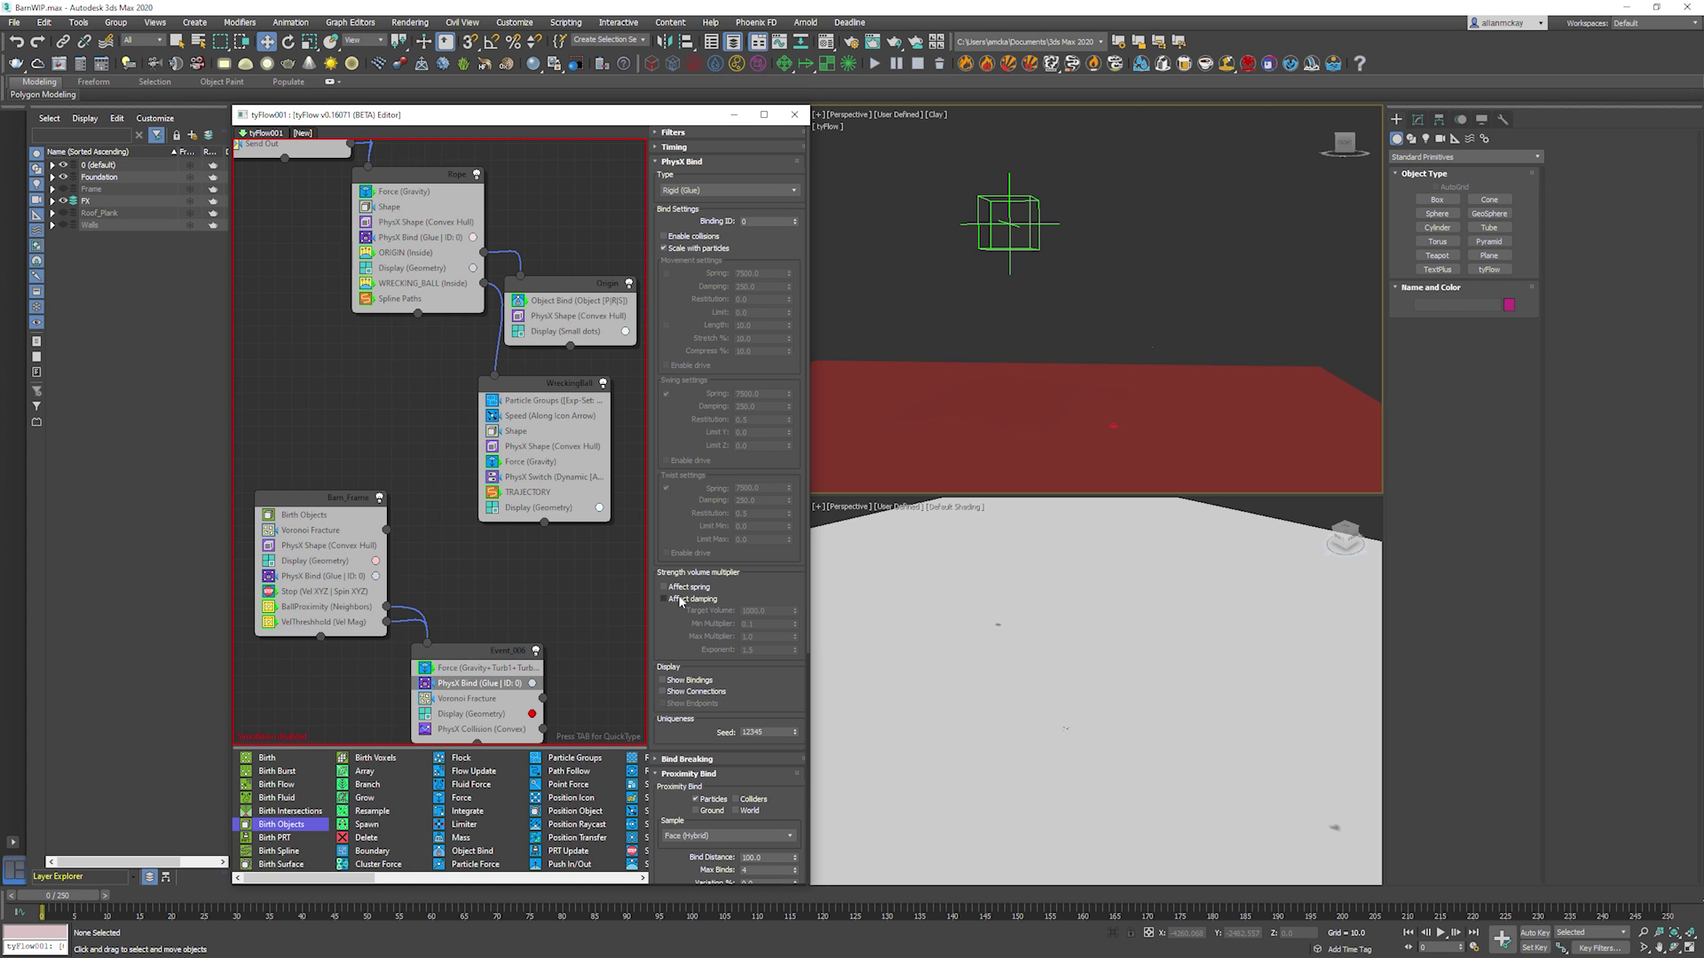
scroll(736, 443, down, 5)
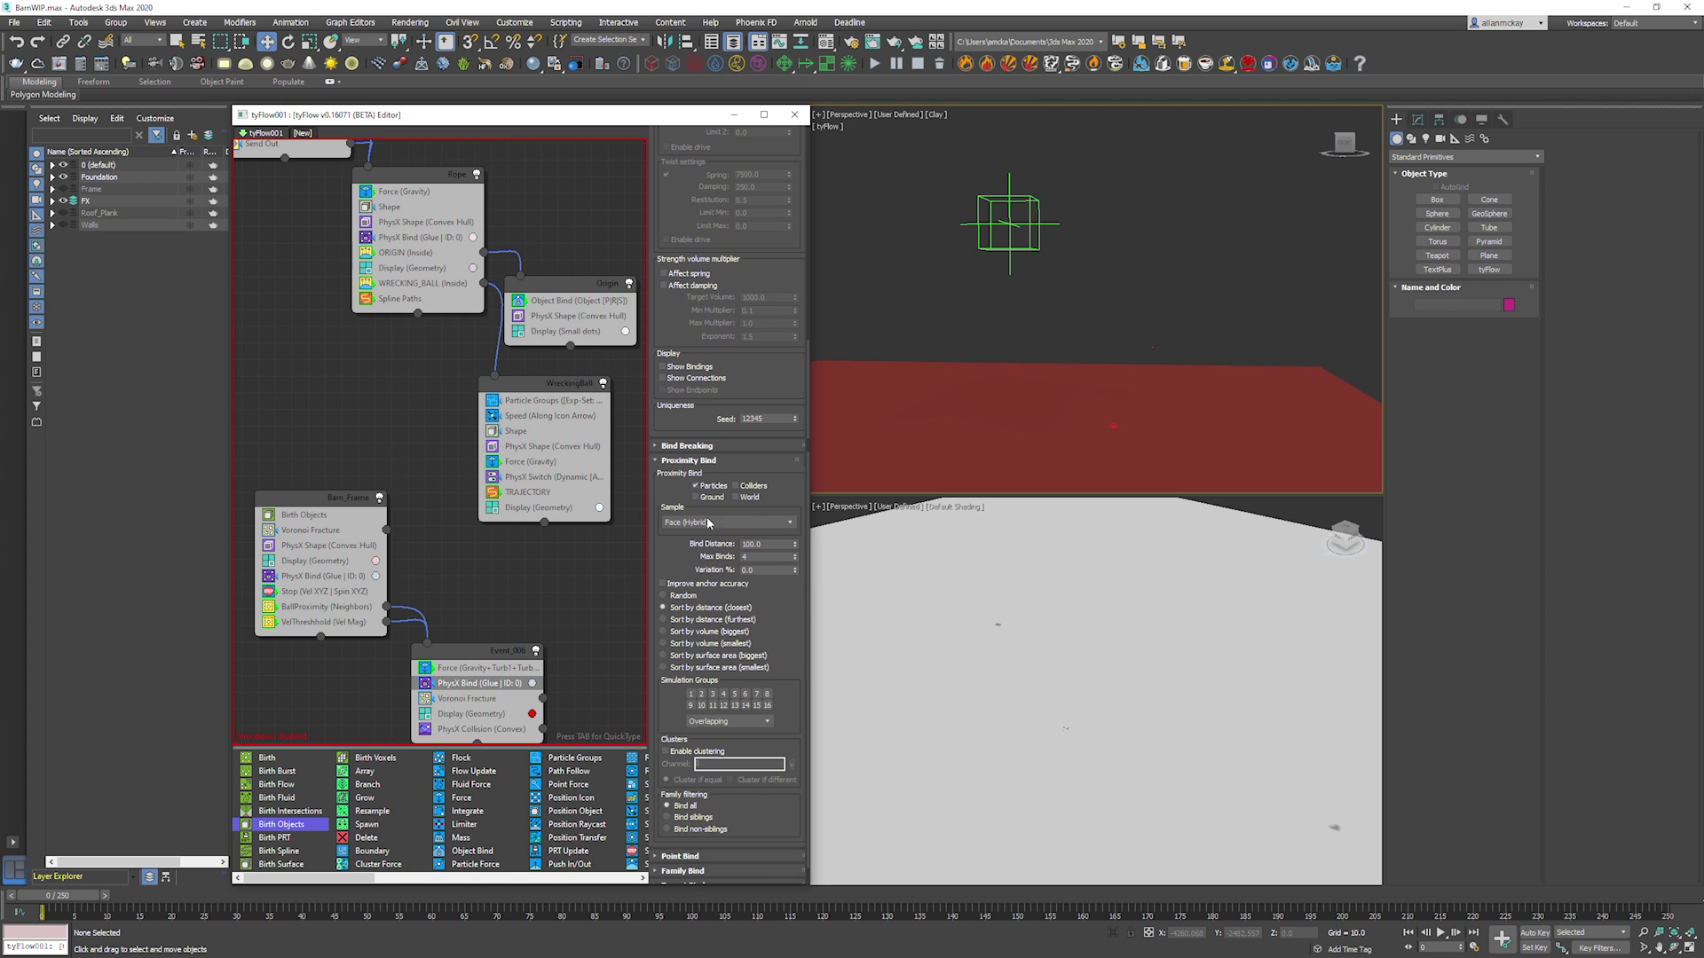
click(698, 448)
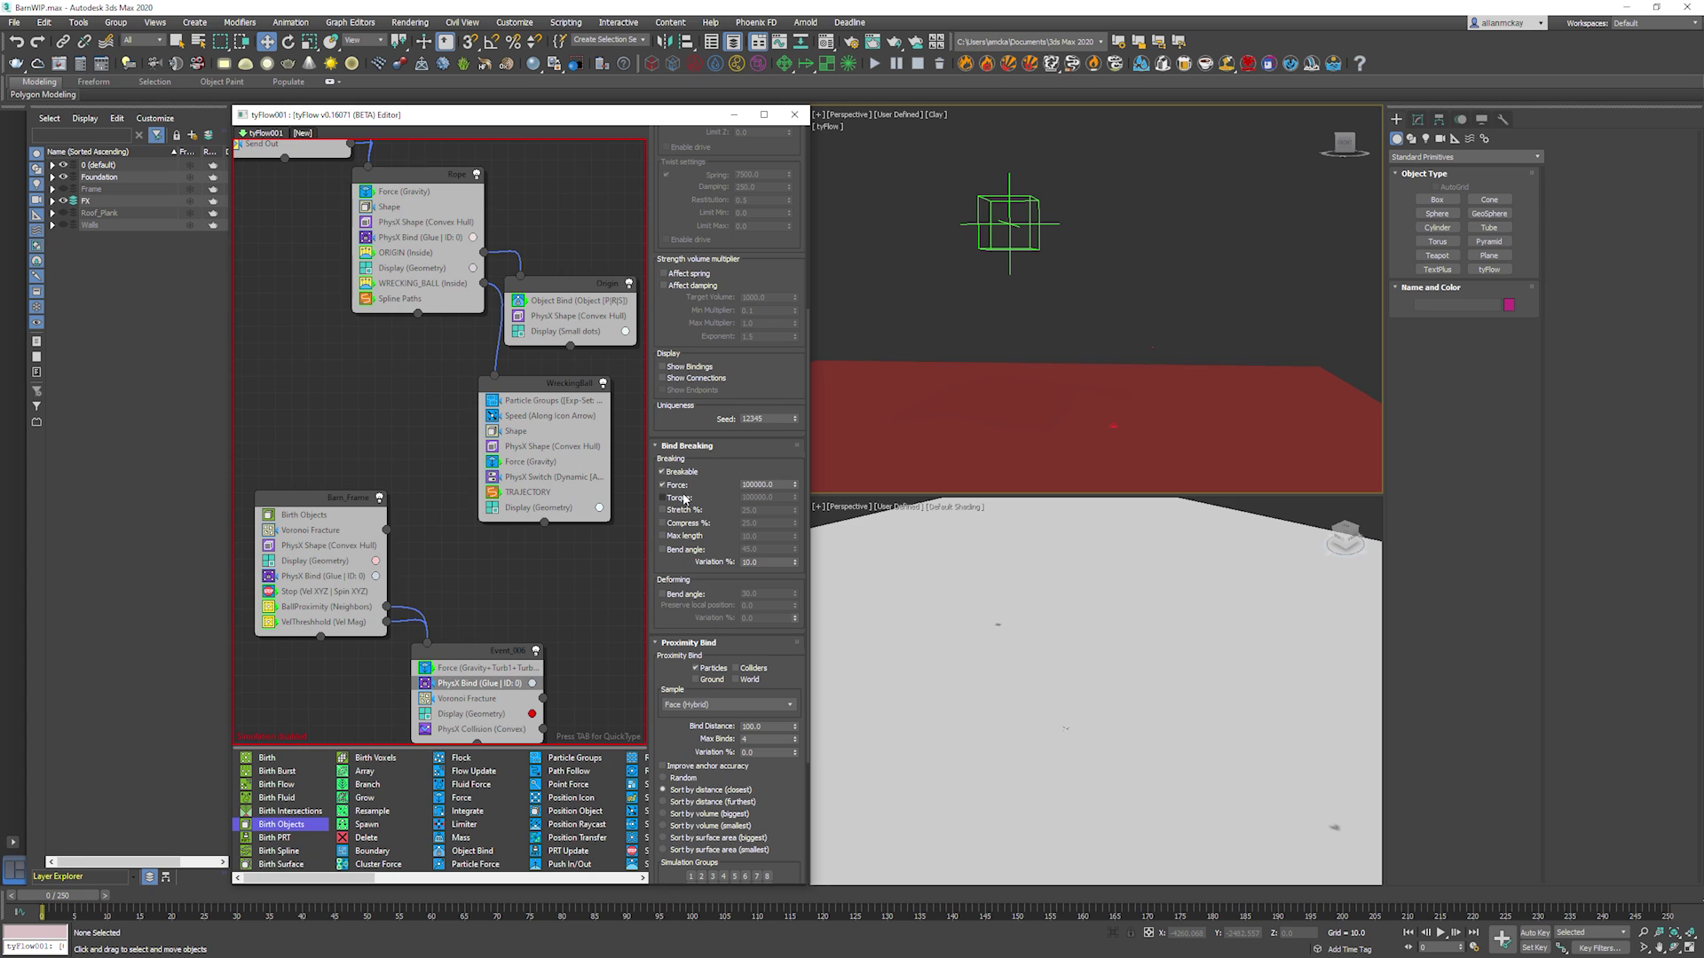
double_click(761, 486)
click(763, 486)
click(759, 498)
click(316, 577)
click(688, 447)
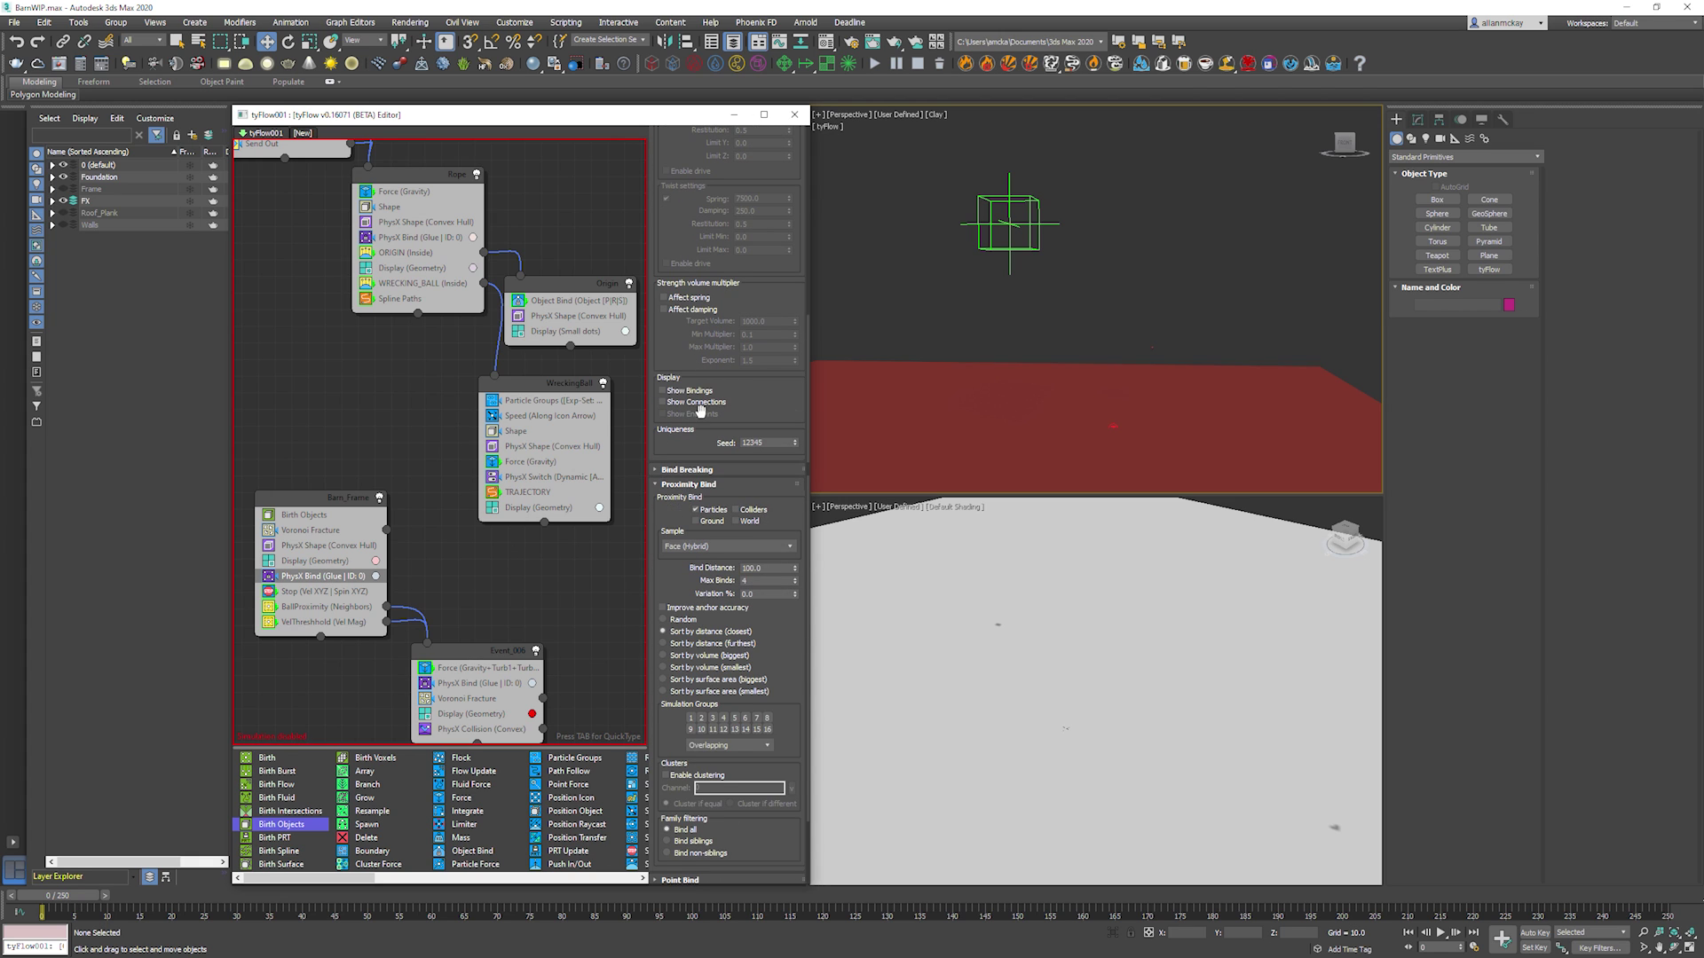
scroll(703, 415, up, 2)
drag(708, 424, 706, 634)
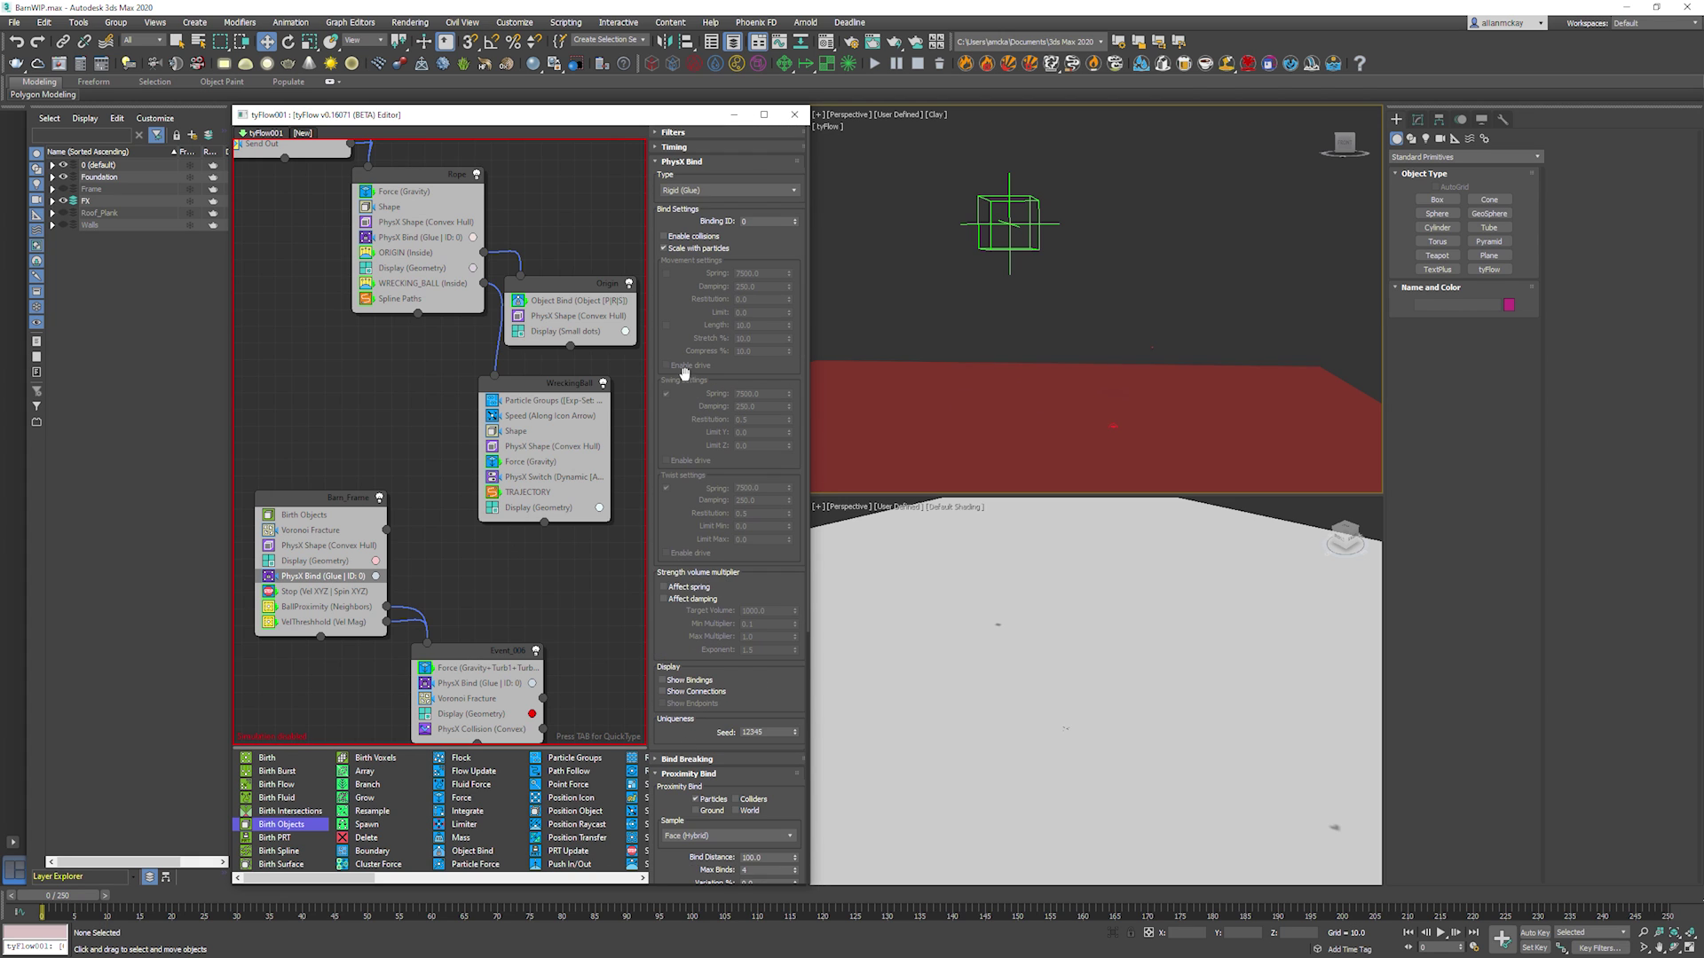
drag(706, 543, 707, 268)
click(698, 482)
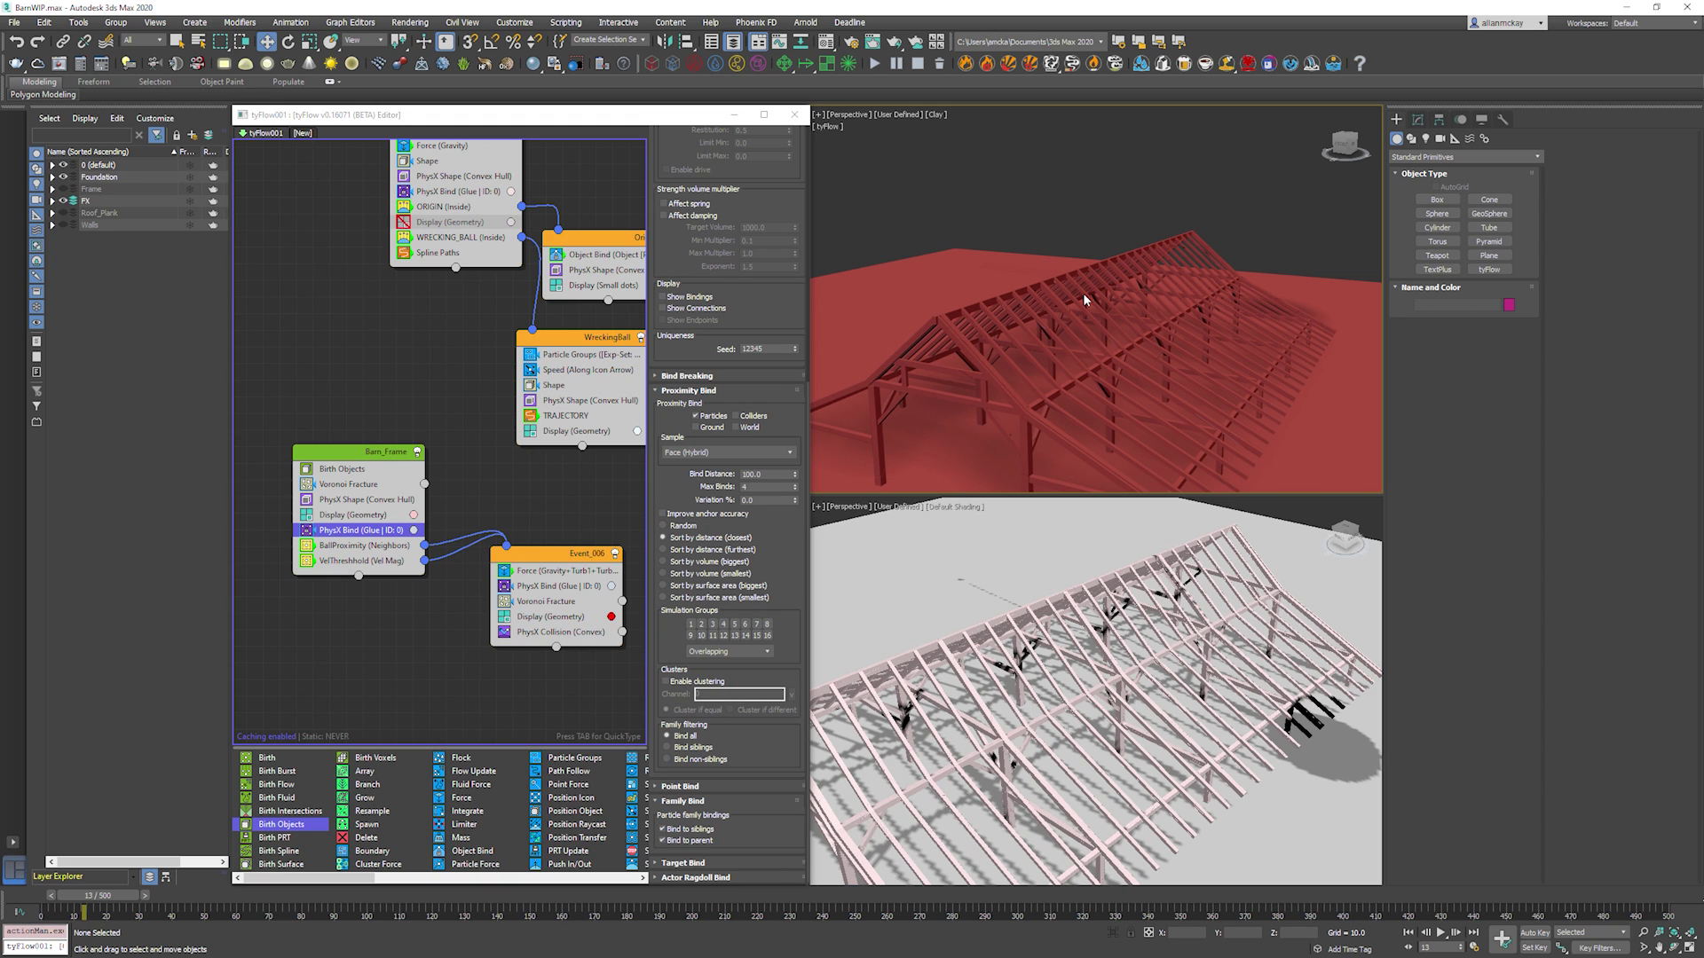
Return to the first frame and add a Stop operator to the Barn_Frame event between PhysX Bind and the BallProximity test.
key(Home)
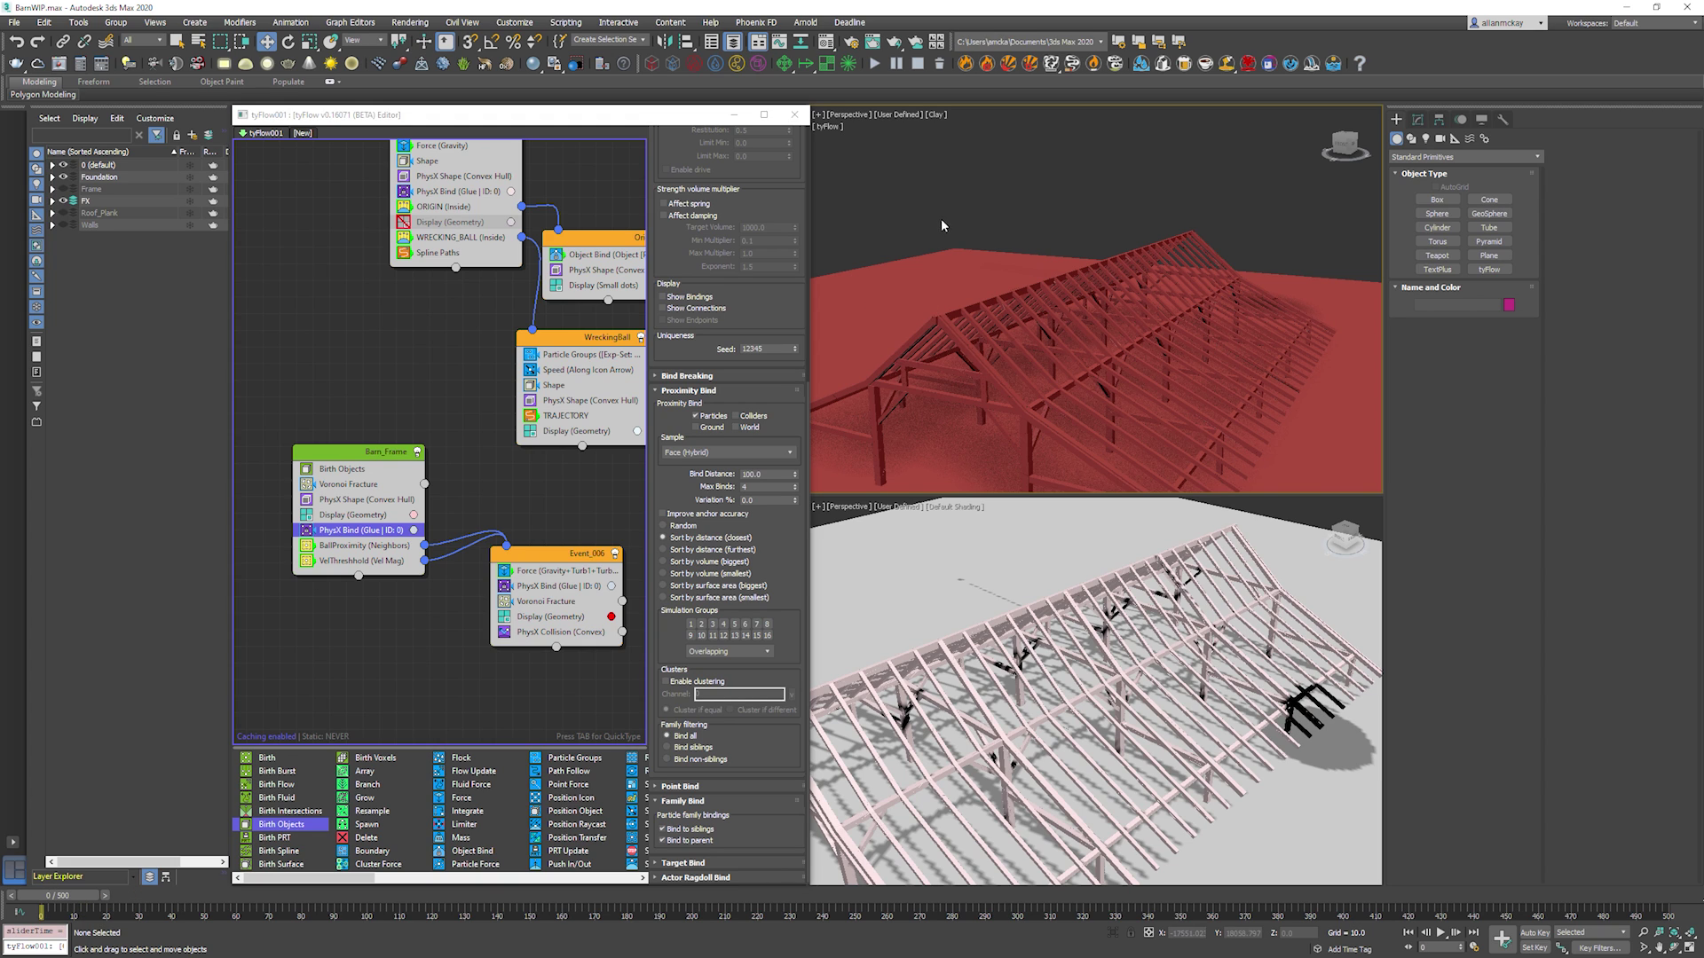
click(392, 631)
click(340, 452)
key(Tab)
text(stop)
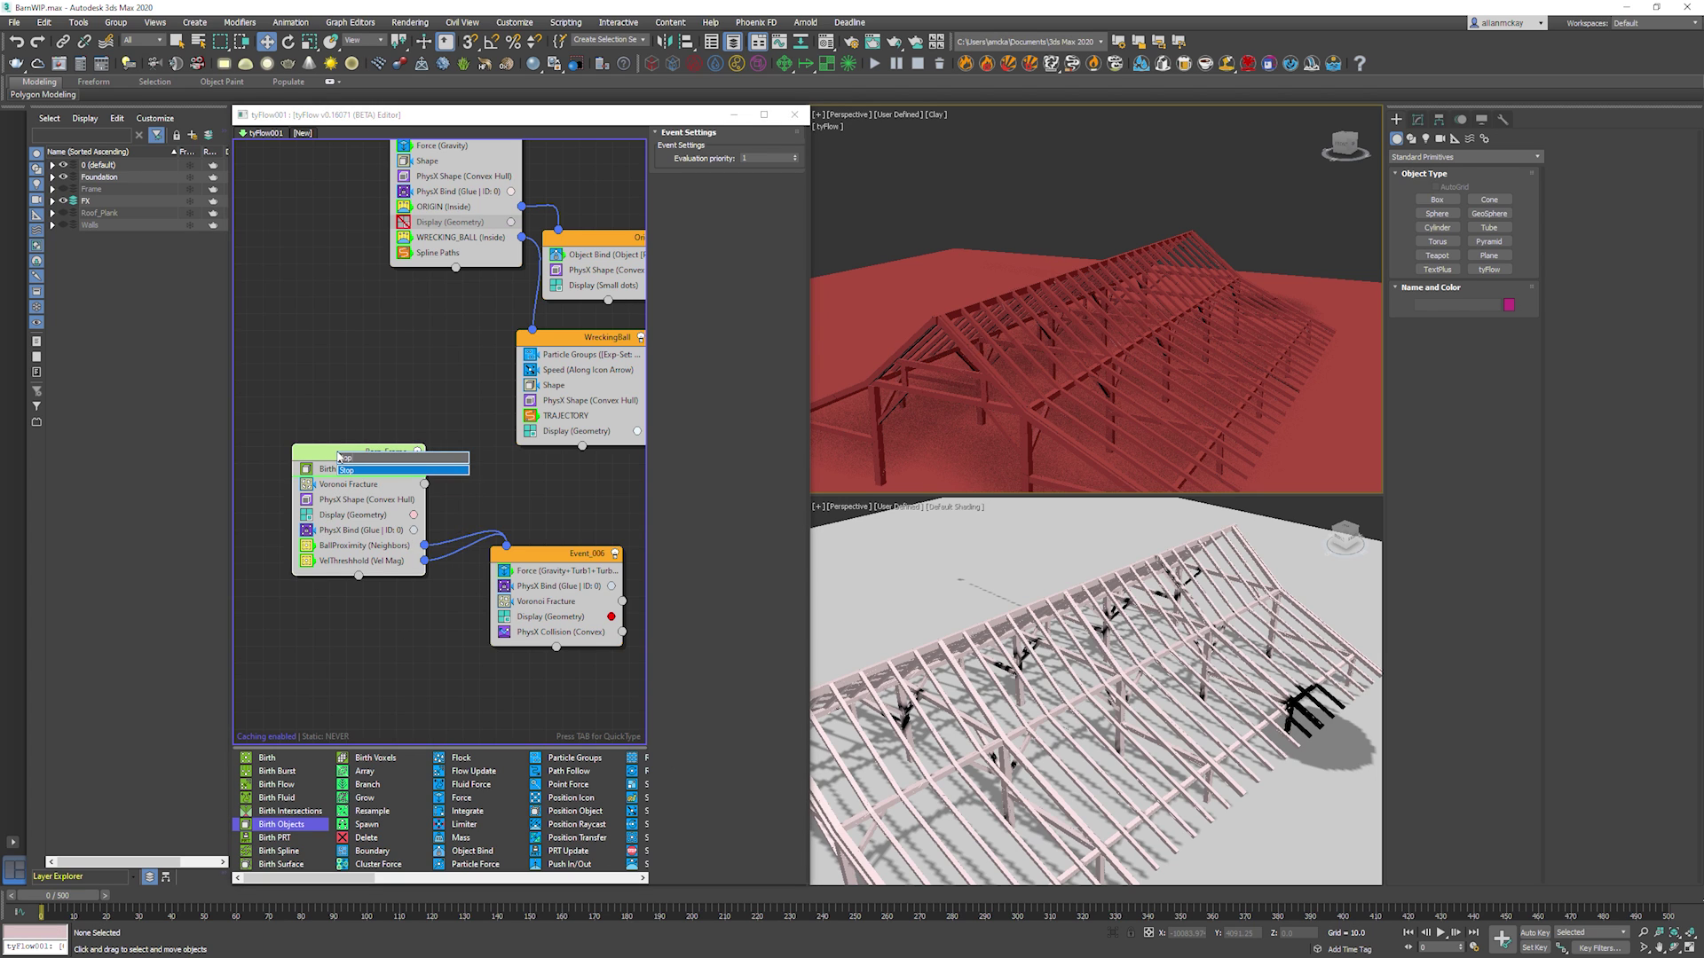
key(Return)
drag(357, 485, 353, 557)
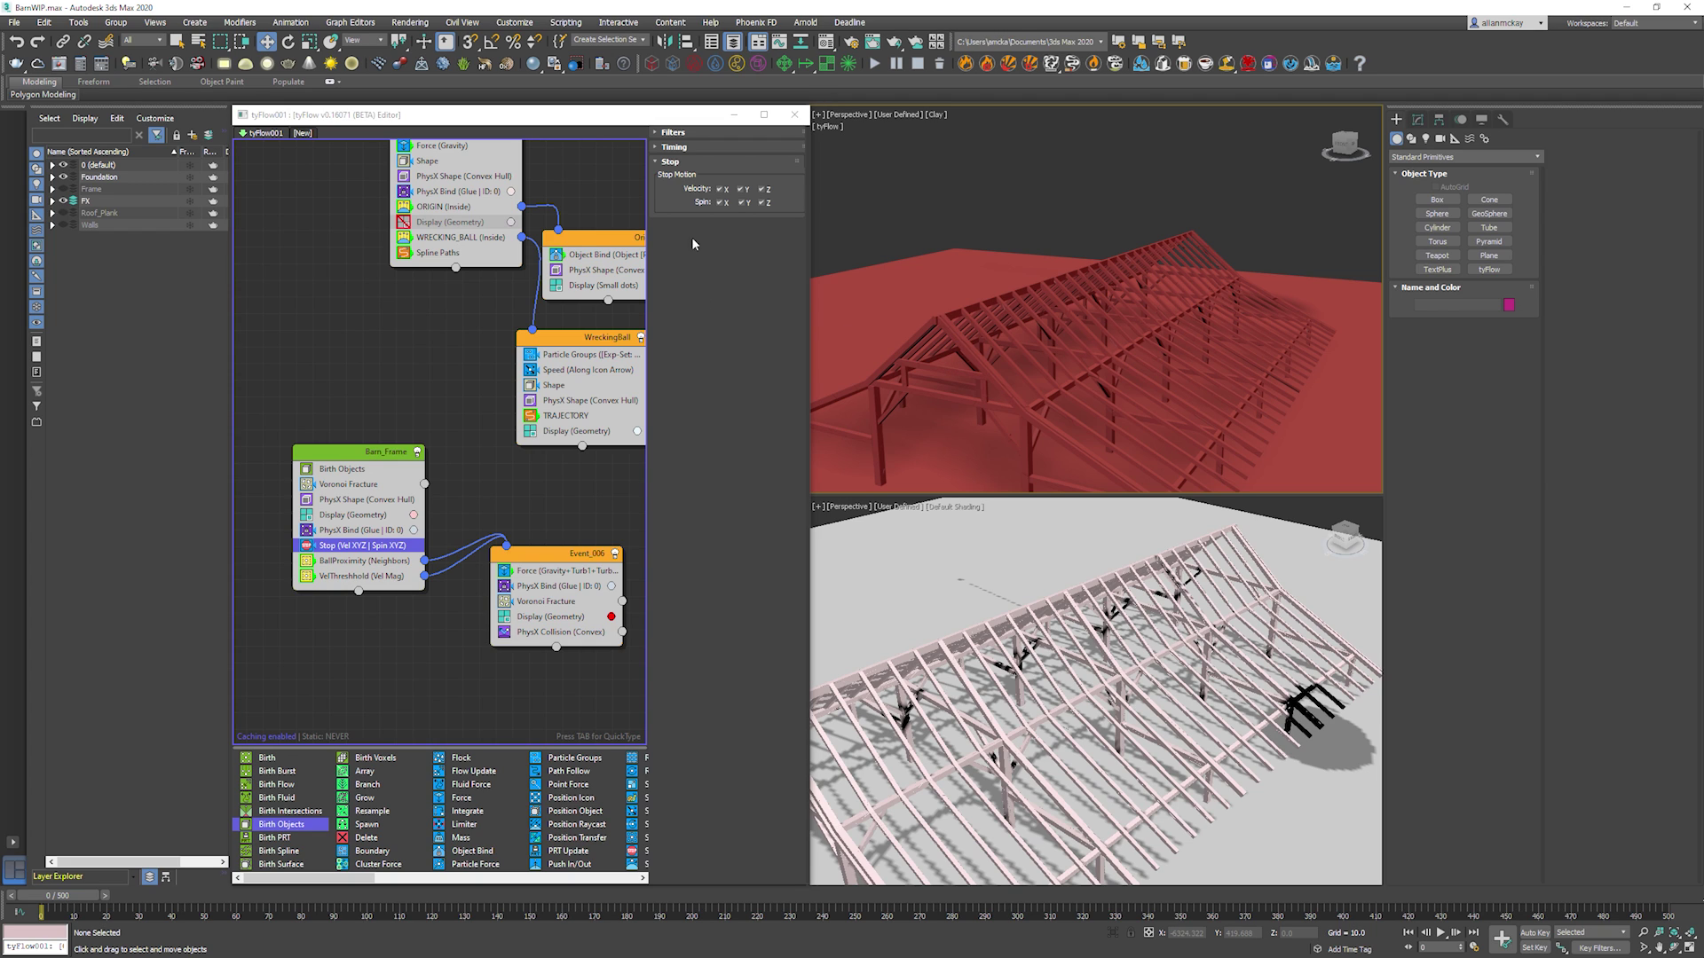
Set the Stop operator's timing to Continuous and play the simulation with the whole barn in view.
click(715, 146)
click(715, 164)
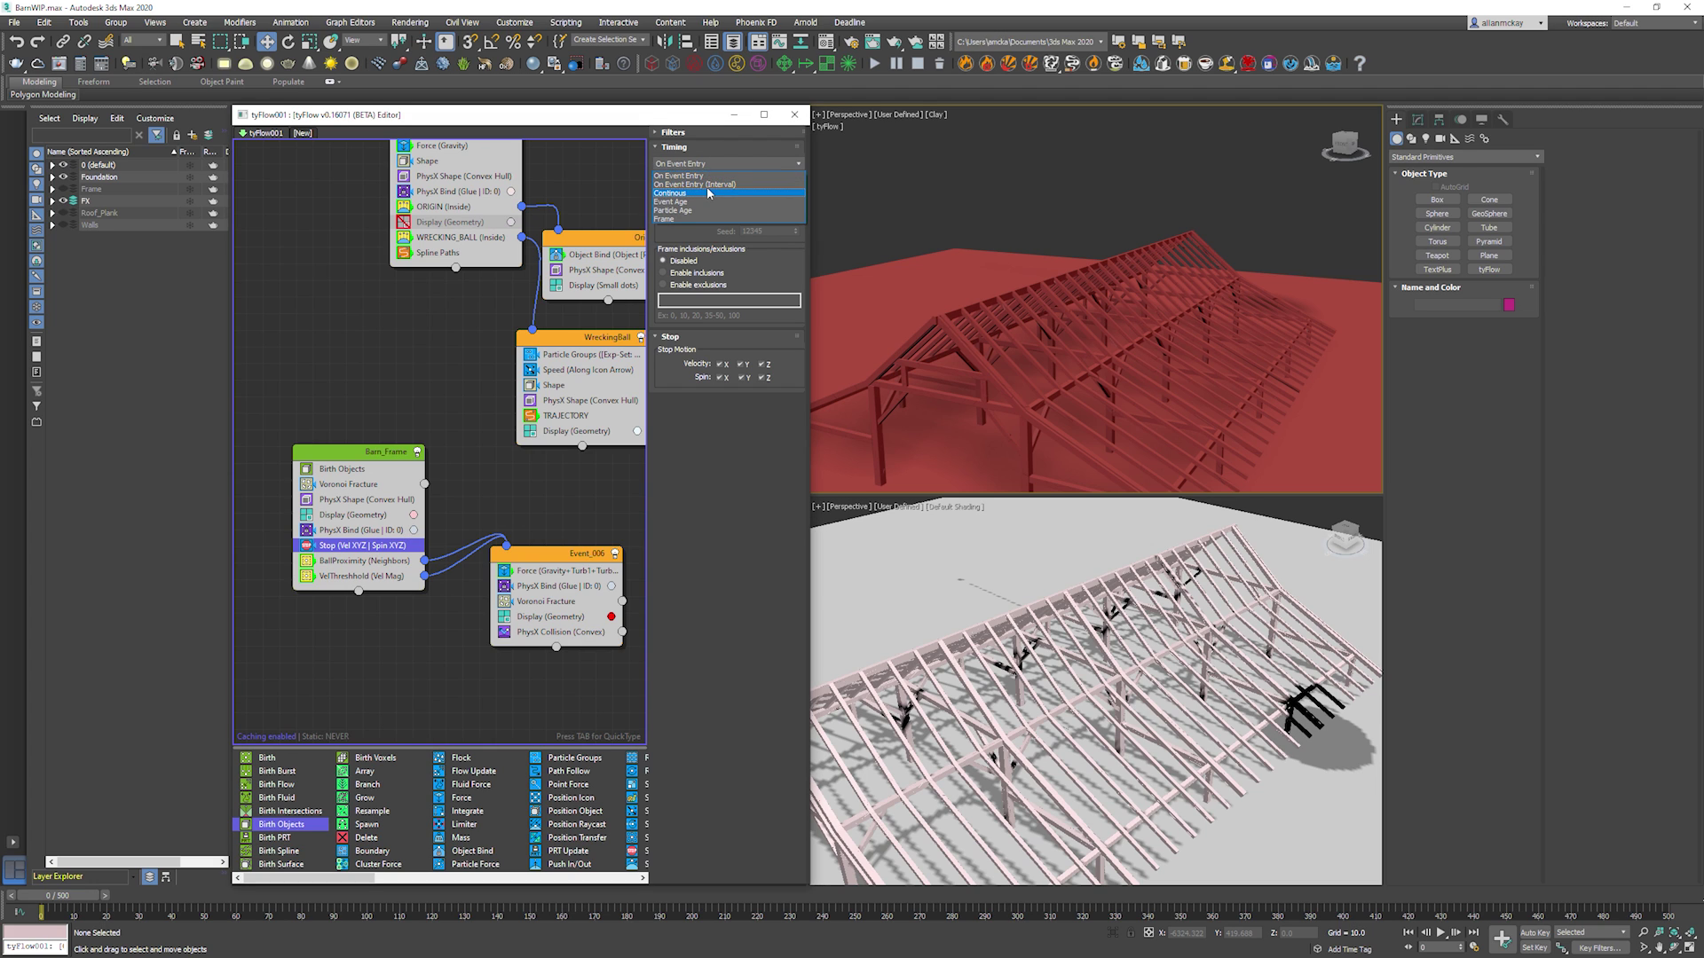
click(708, 193)
key(/)
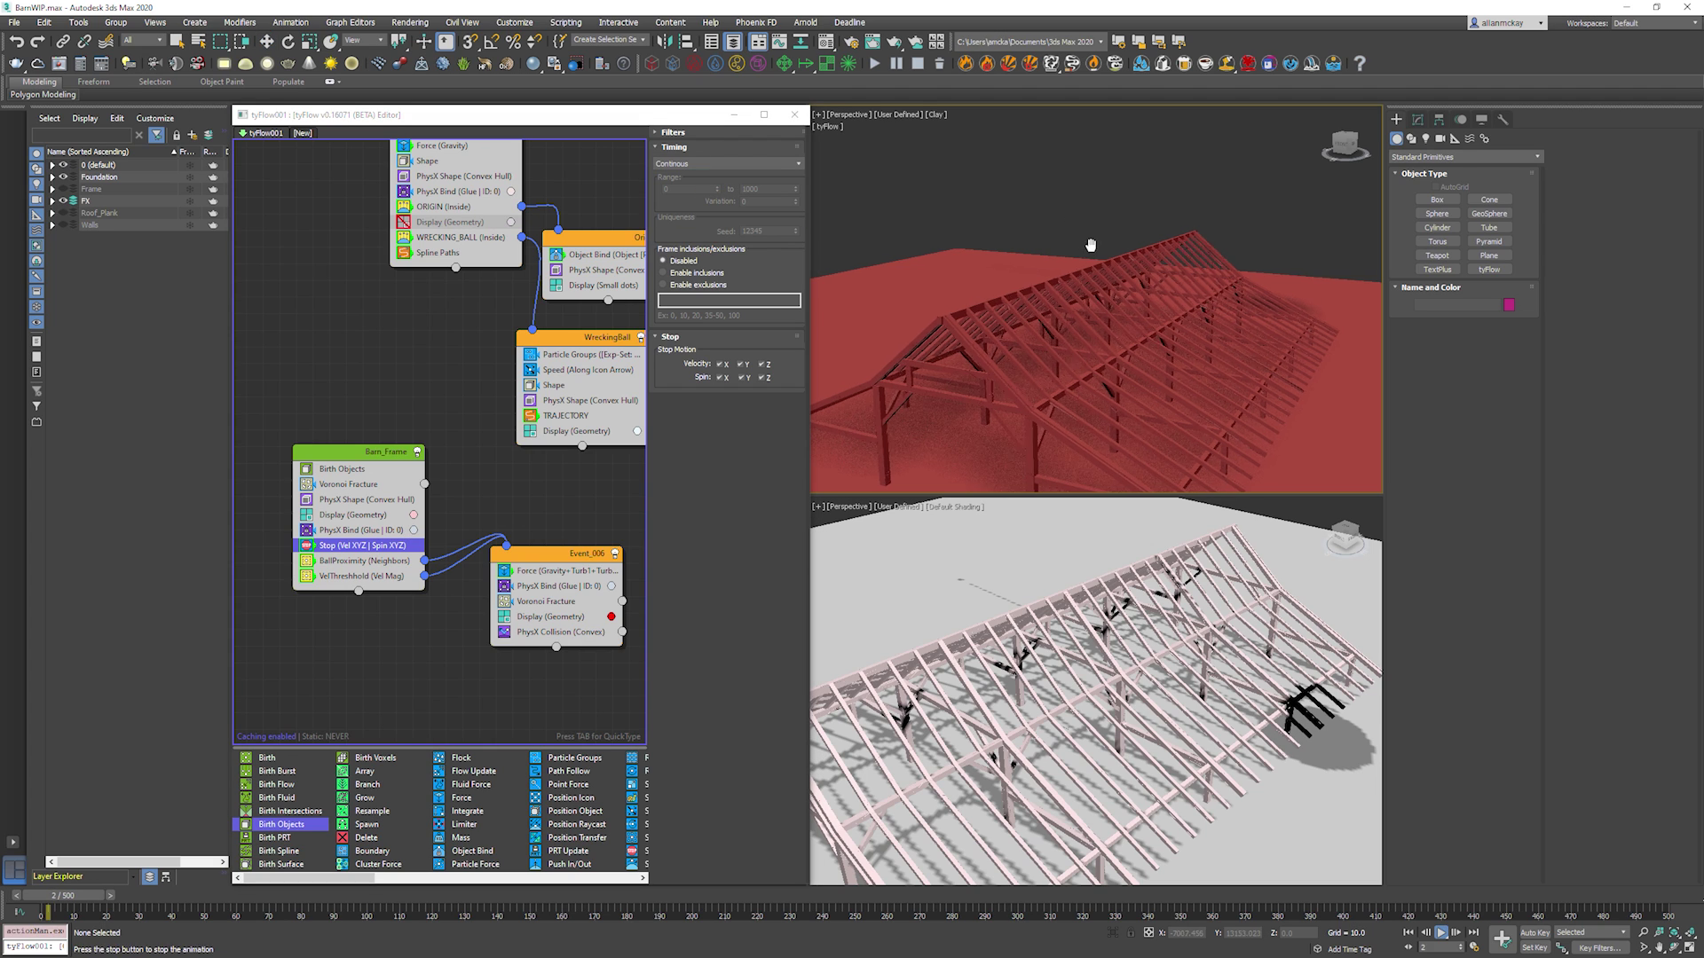
scroll(1089, 244, down, 3)
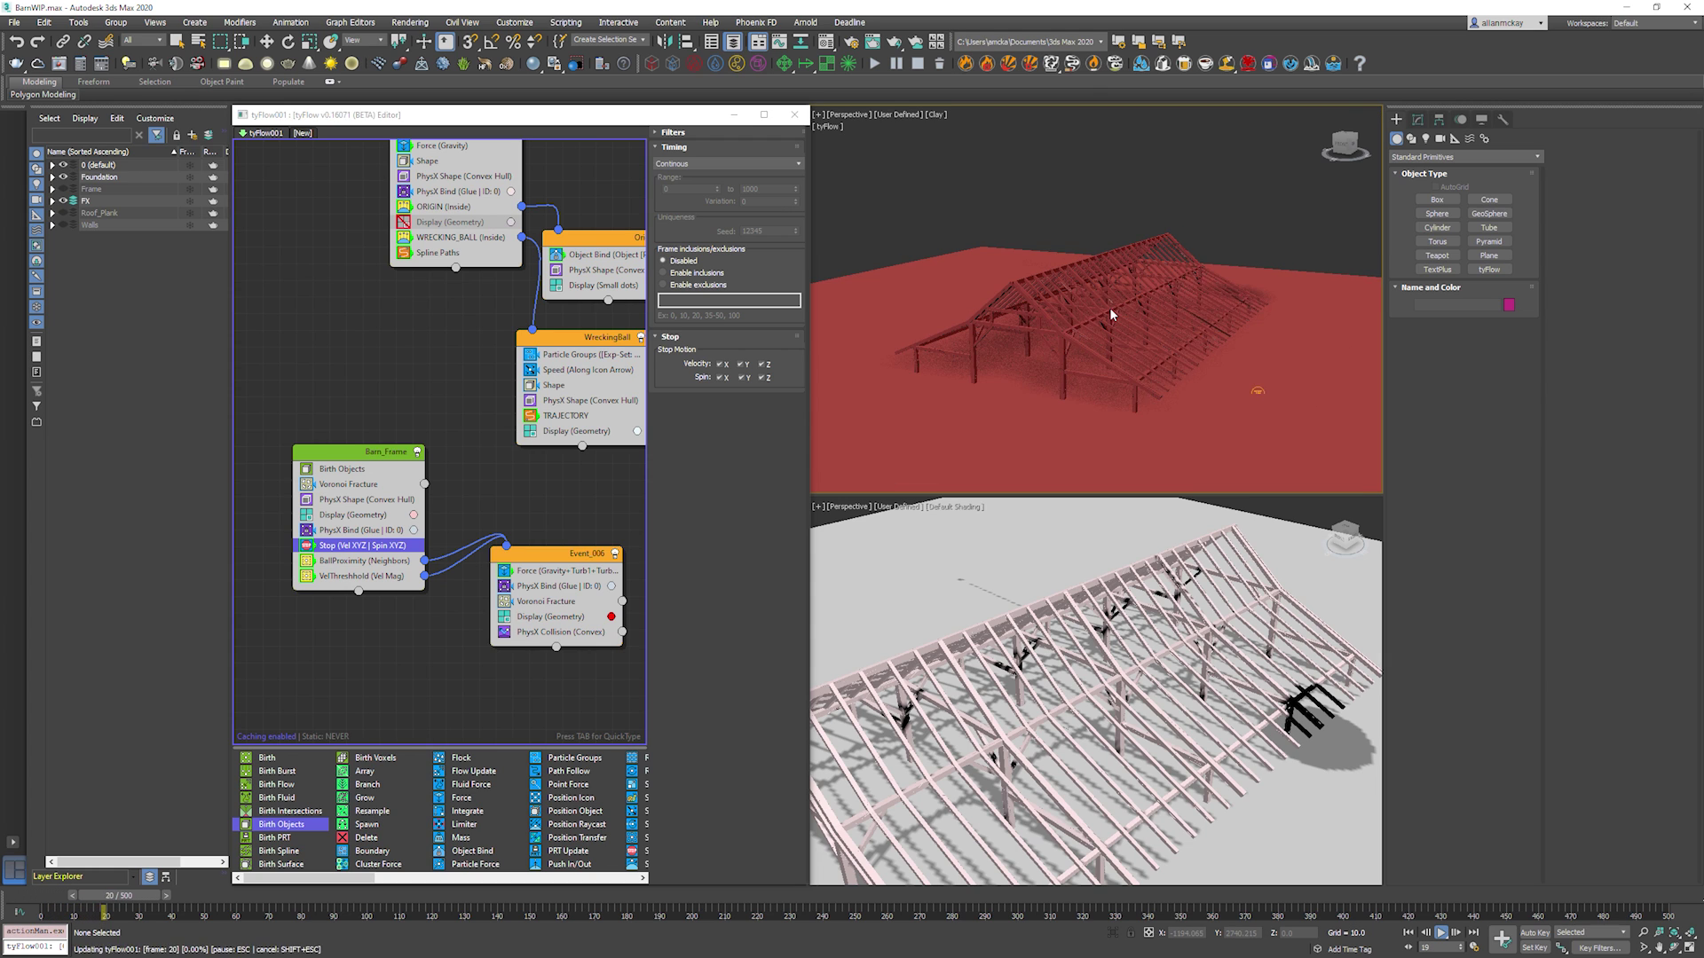
Play the simulation through the wrecking ball's impact and examine how the barn frame's pieces scatter from several angles.
scroll(1109, 307, up, 3)
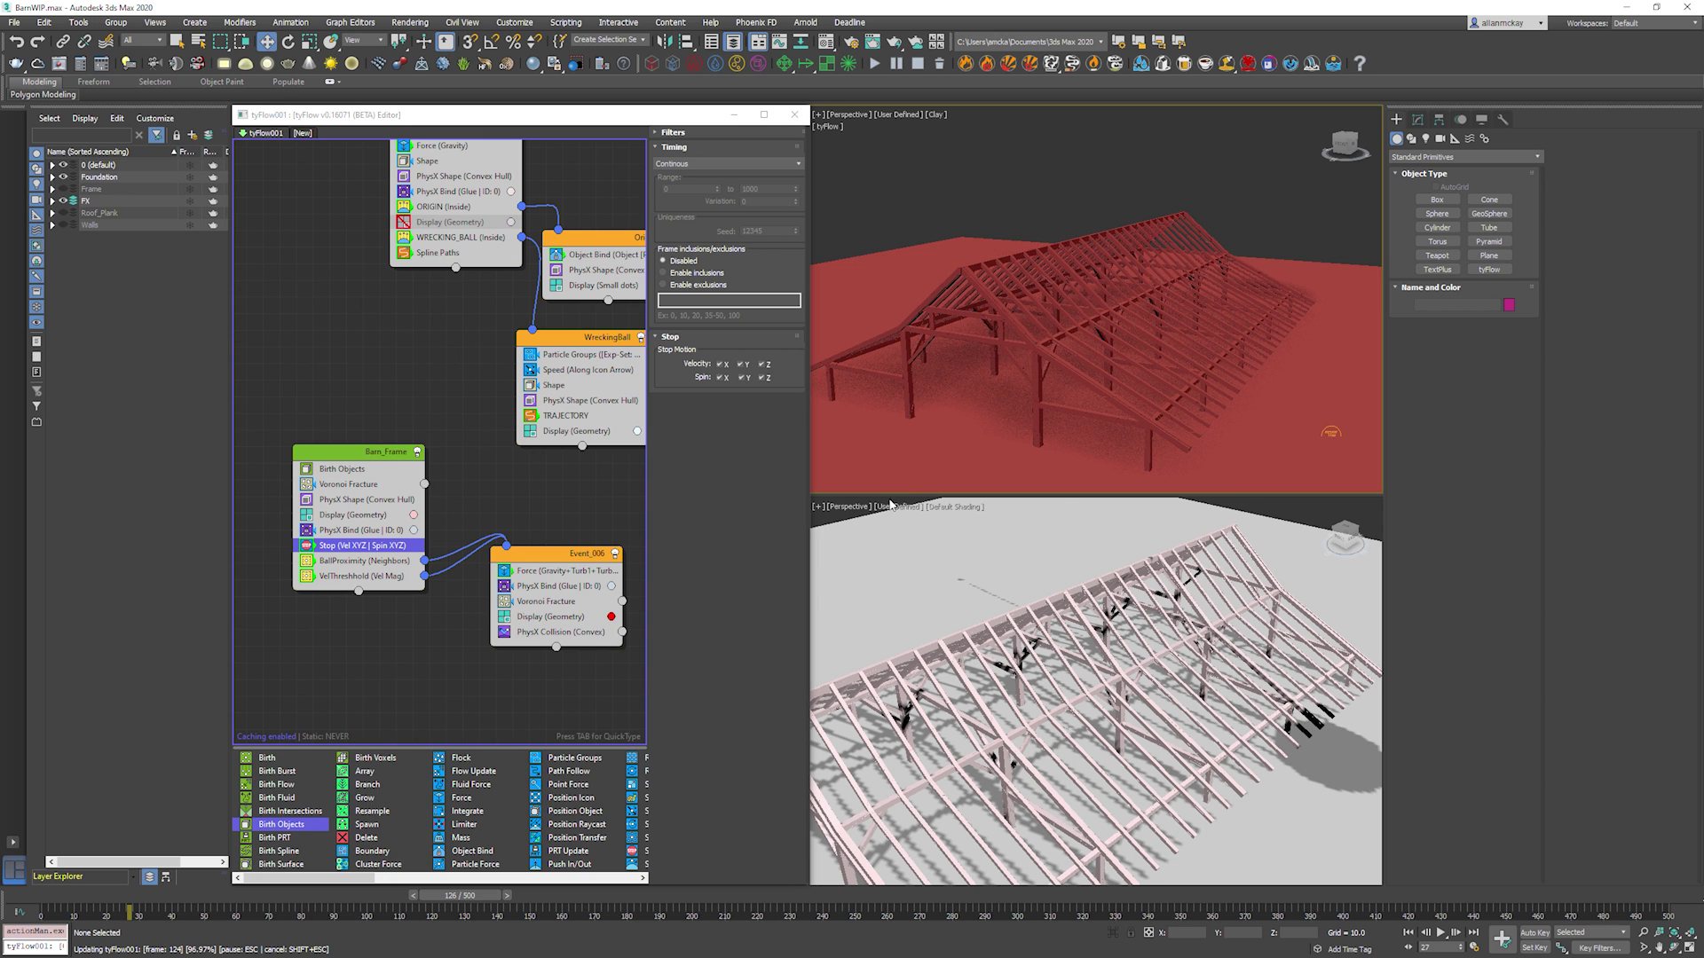
key(/)
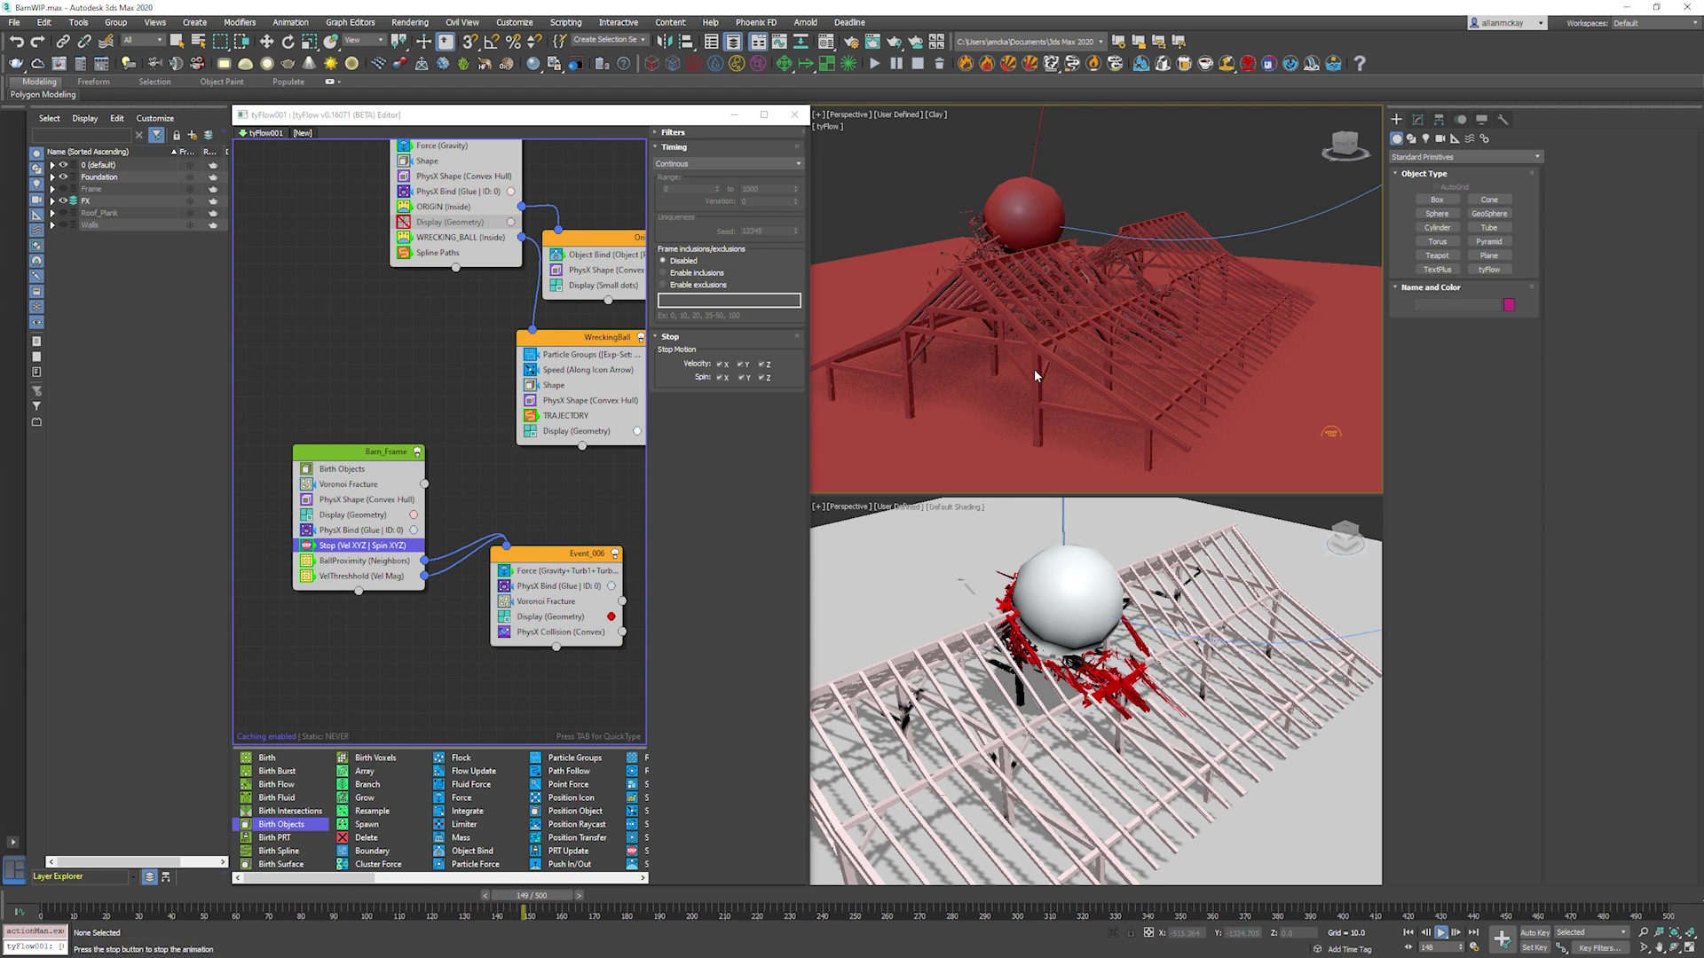
click(573, 892)
alt+middle_drag(1010, 270, 1042, 293)
key(/)
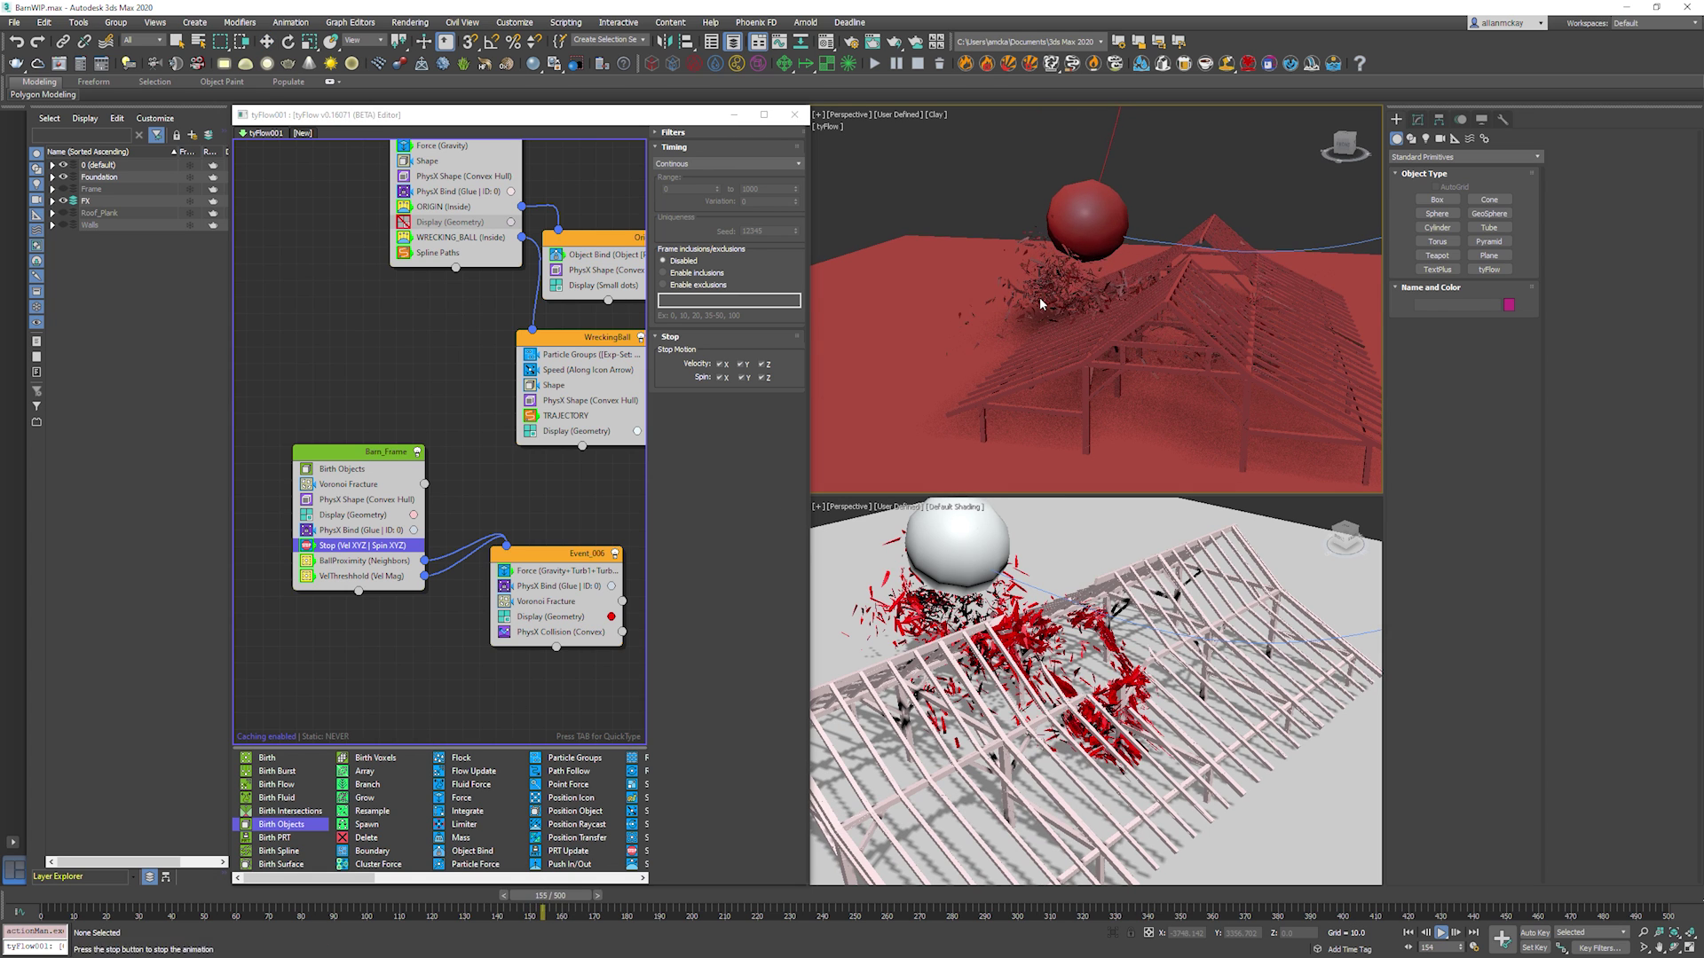
key(/)
drag(222, 895, 580, 865)
key(w)
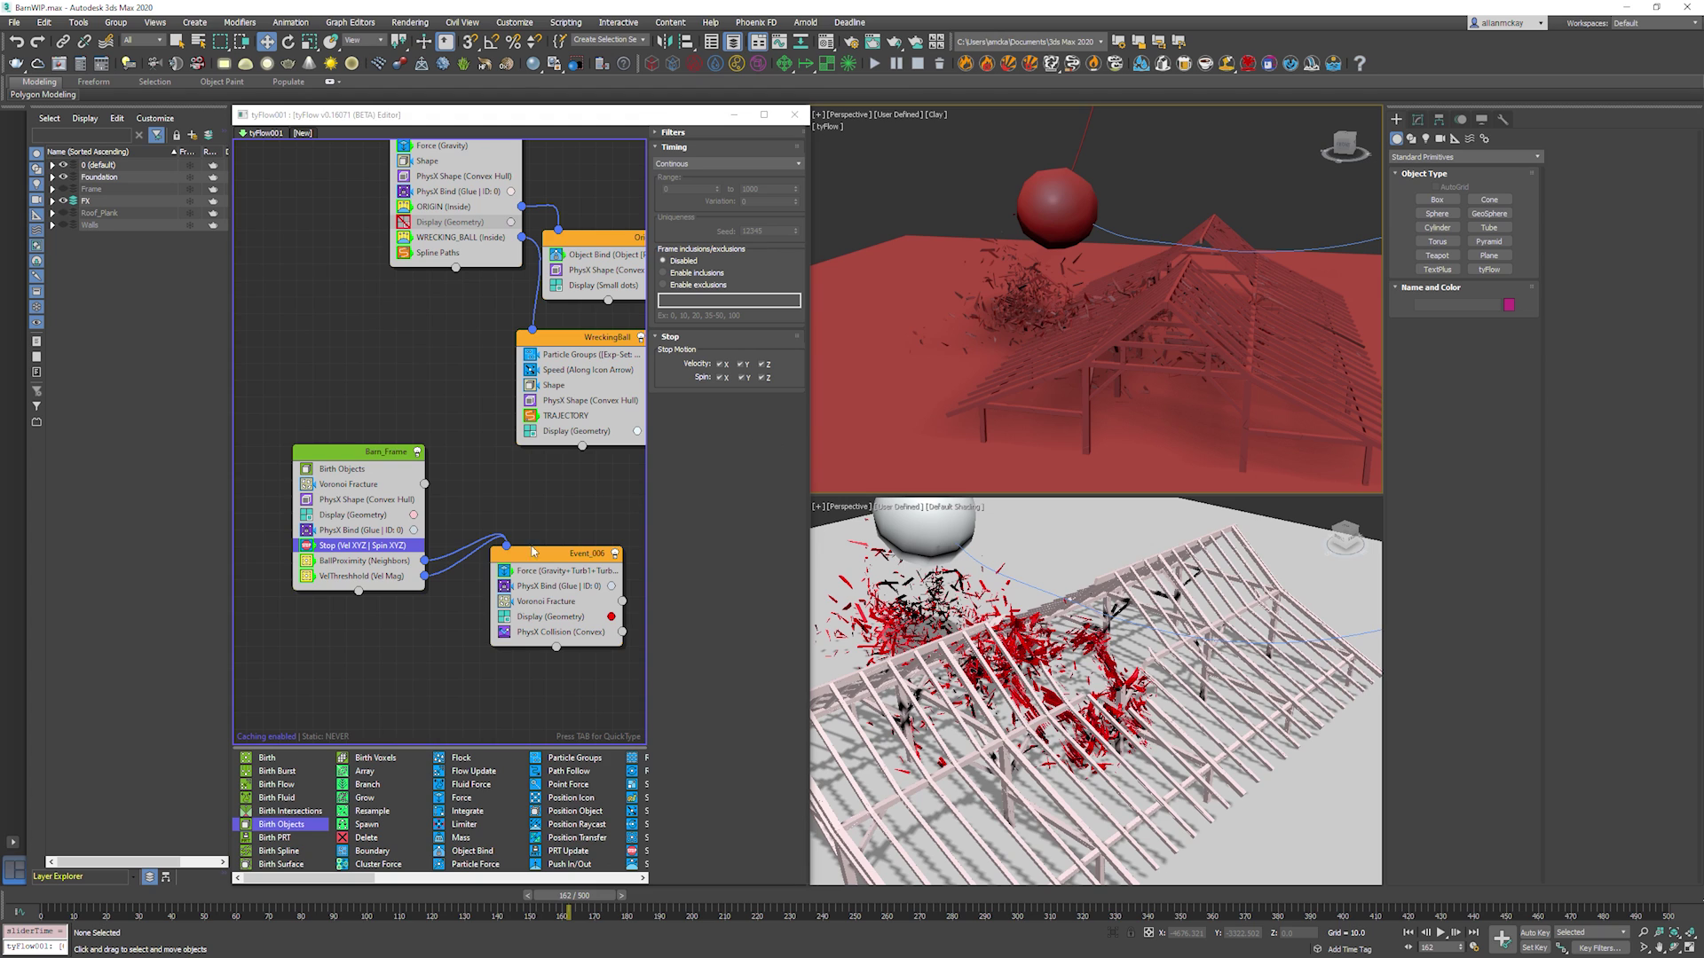
Return to the first frame and set static and dynamic friction to 10 in the WreckingBall event's PhysX Shape operator.
click(589, 401)
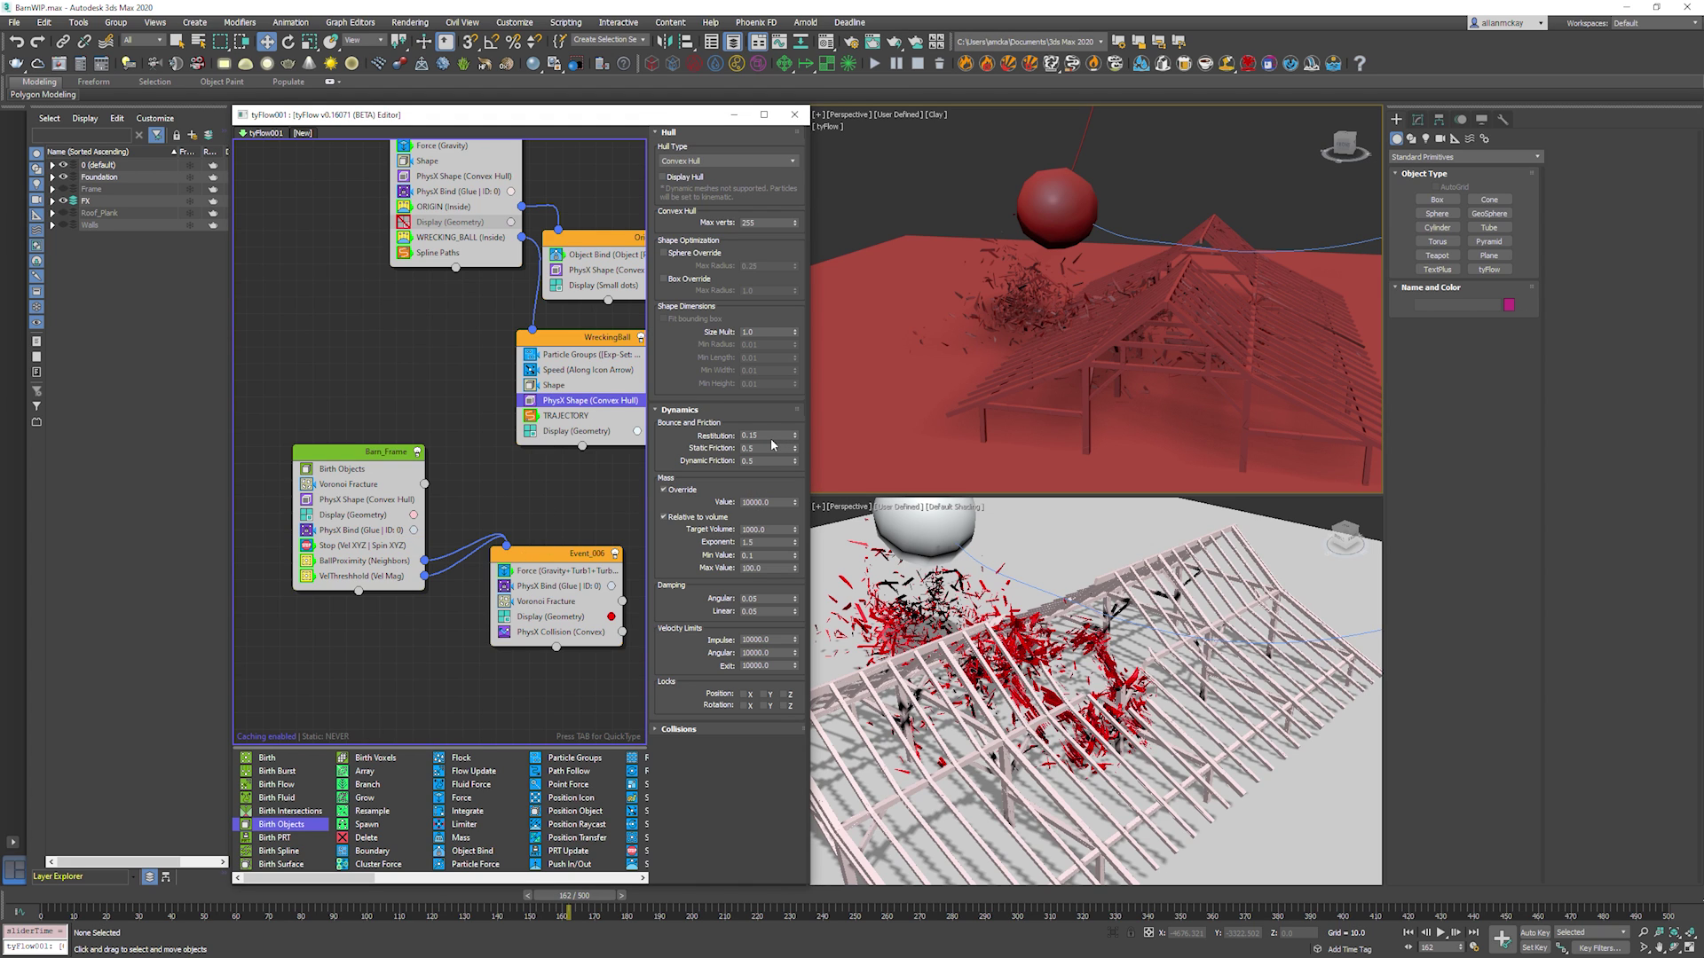
key(Home)
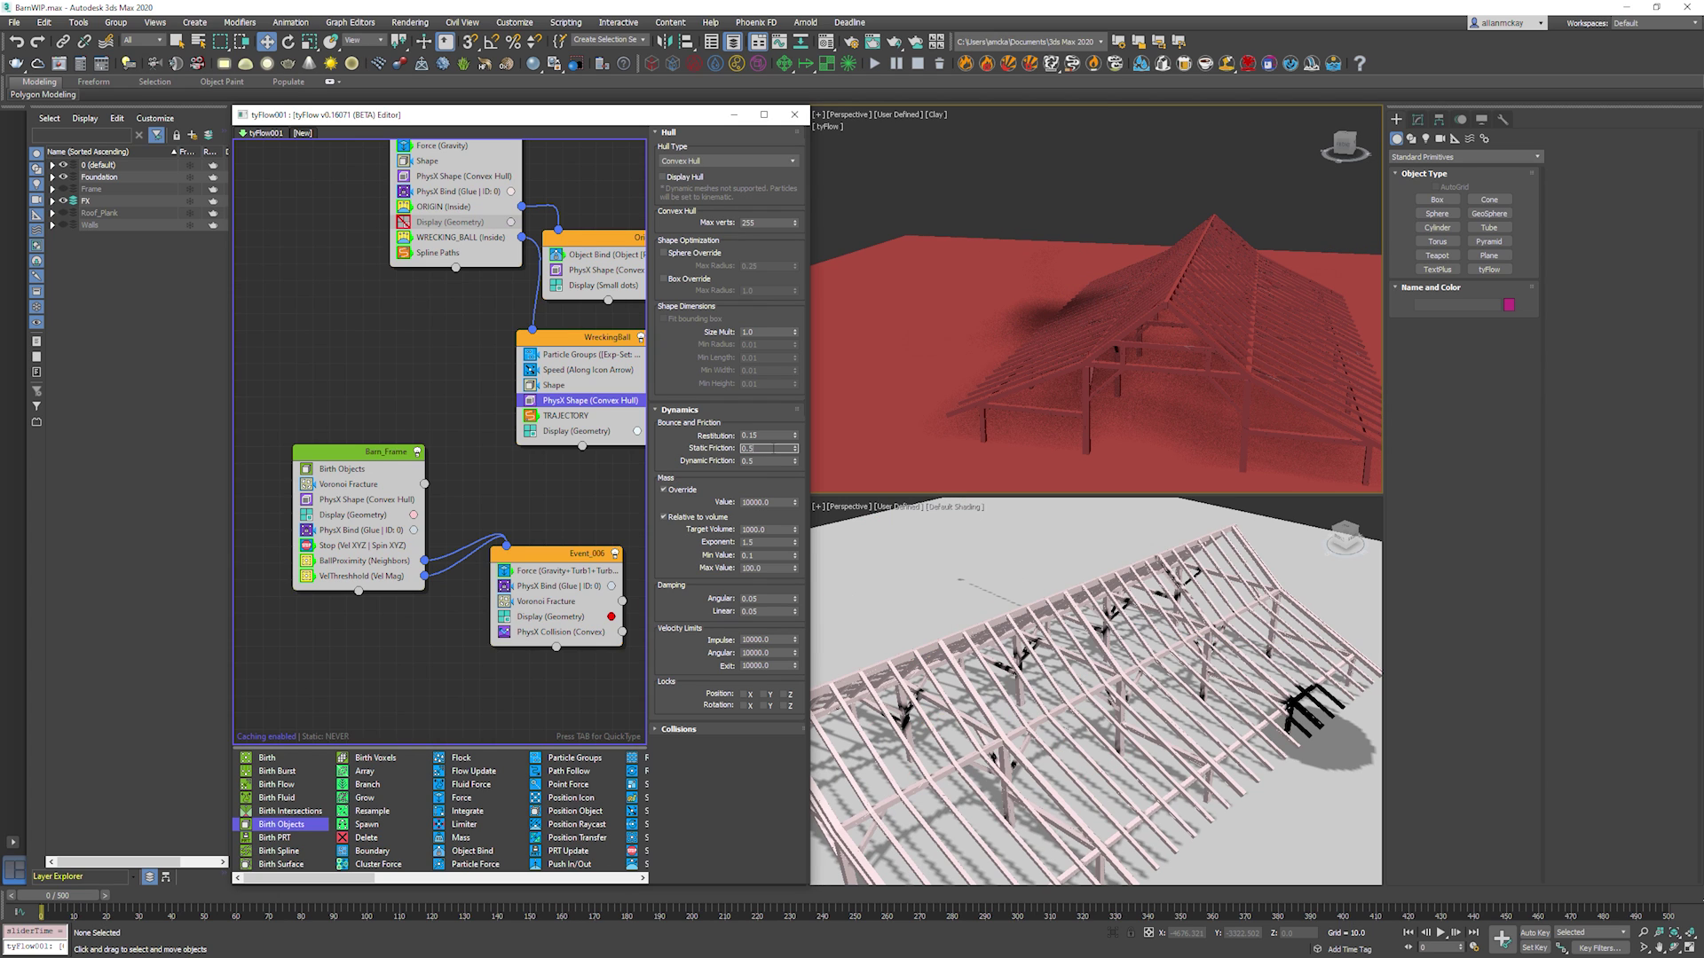
double_click(767, 463)
text(10)
key(Return)
click(950, 402)
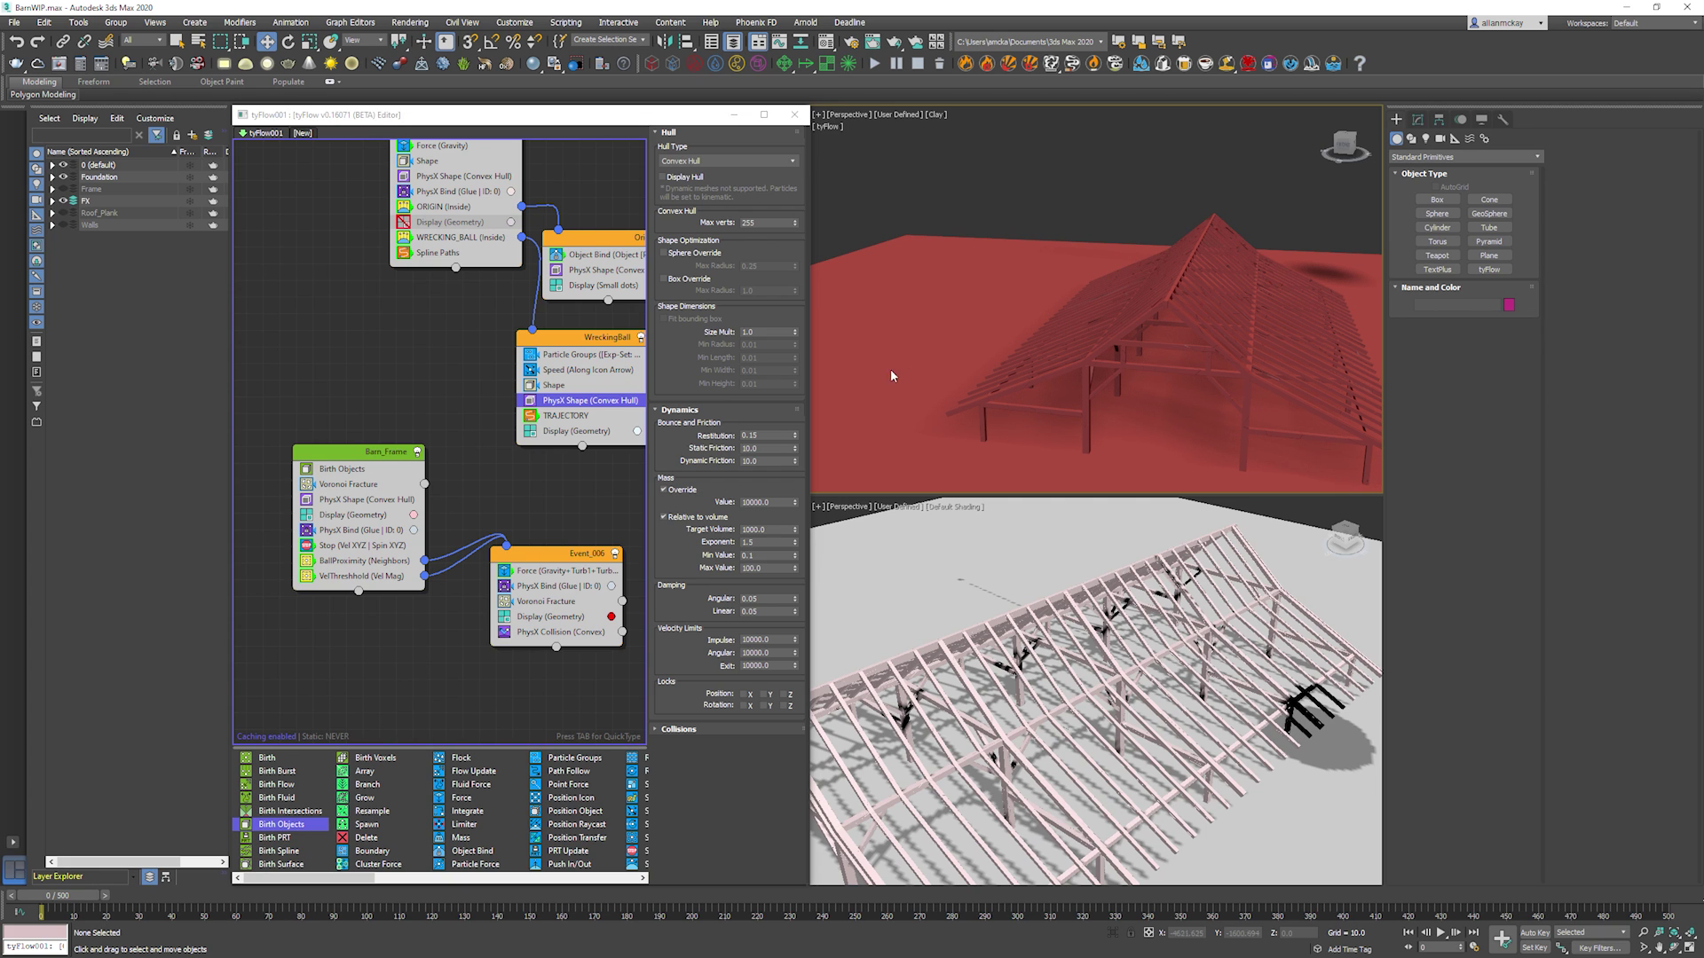
In Event_006's PhysX Collision operator, set static and dynamic friction to 2 and restitution to 0.3.
click(557, 633)
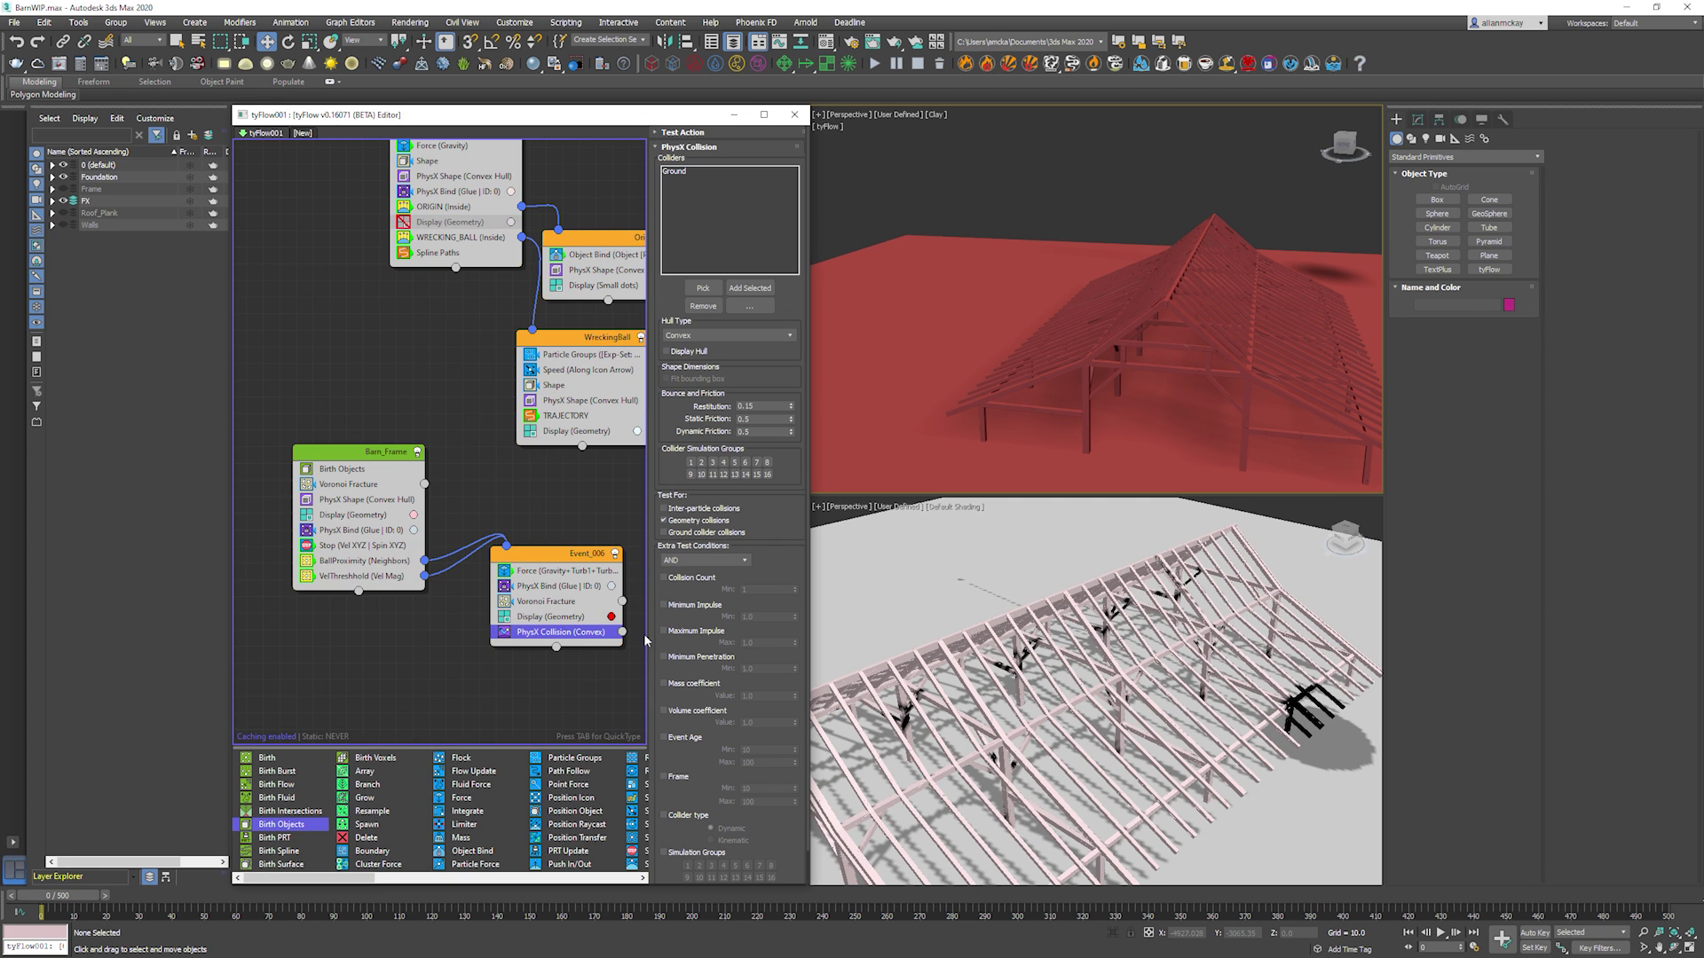
click(761, 419)
key(Return)
double_click(760, 433)
text(2)
key(Return)
double_click(759, 405)
text(0.3)
key(Return)
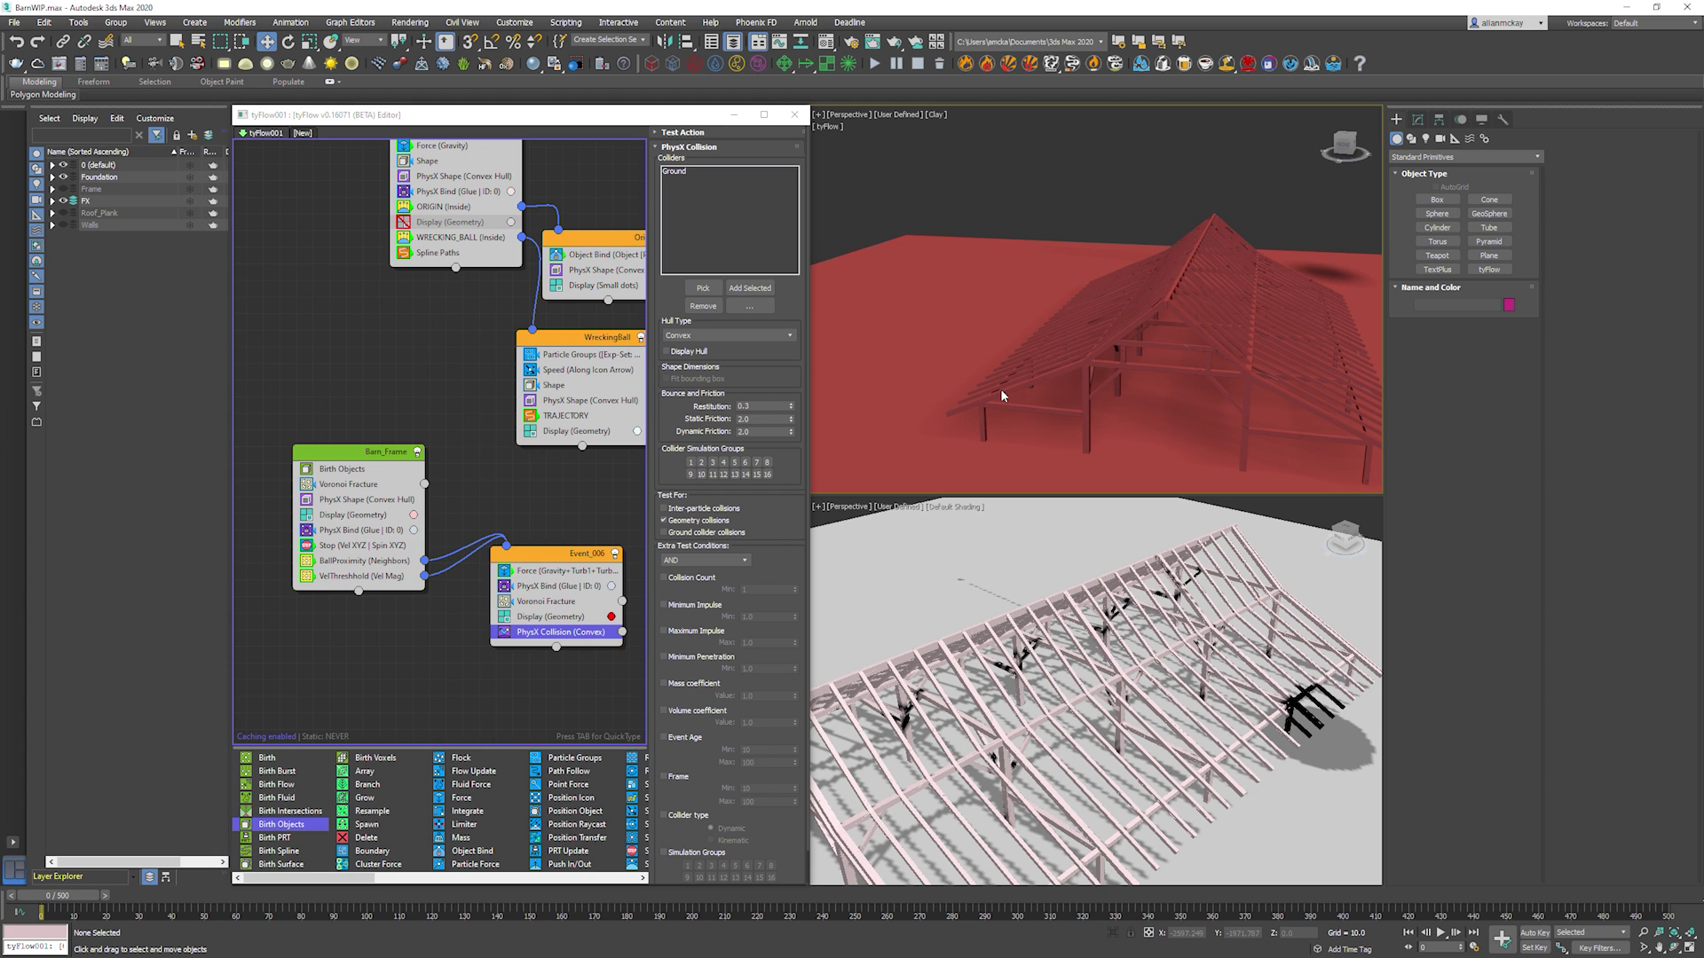
Move Event_006 lower in the graph and paste a copy of the Barn_Frame event below the original.
drag(549, 553, 511, 605)
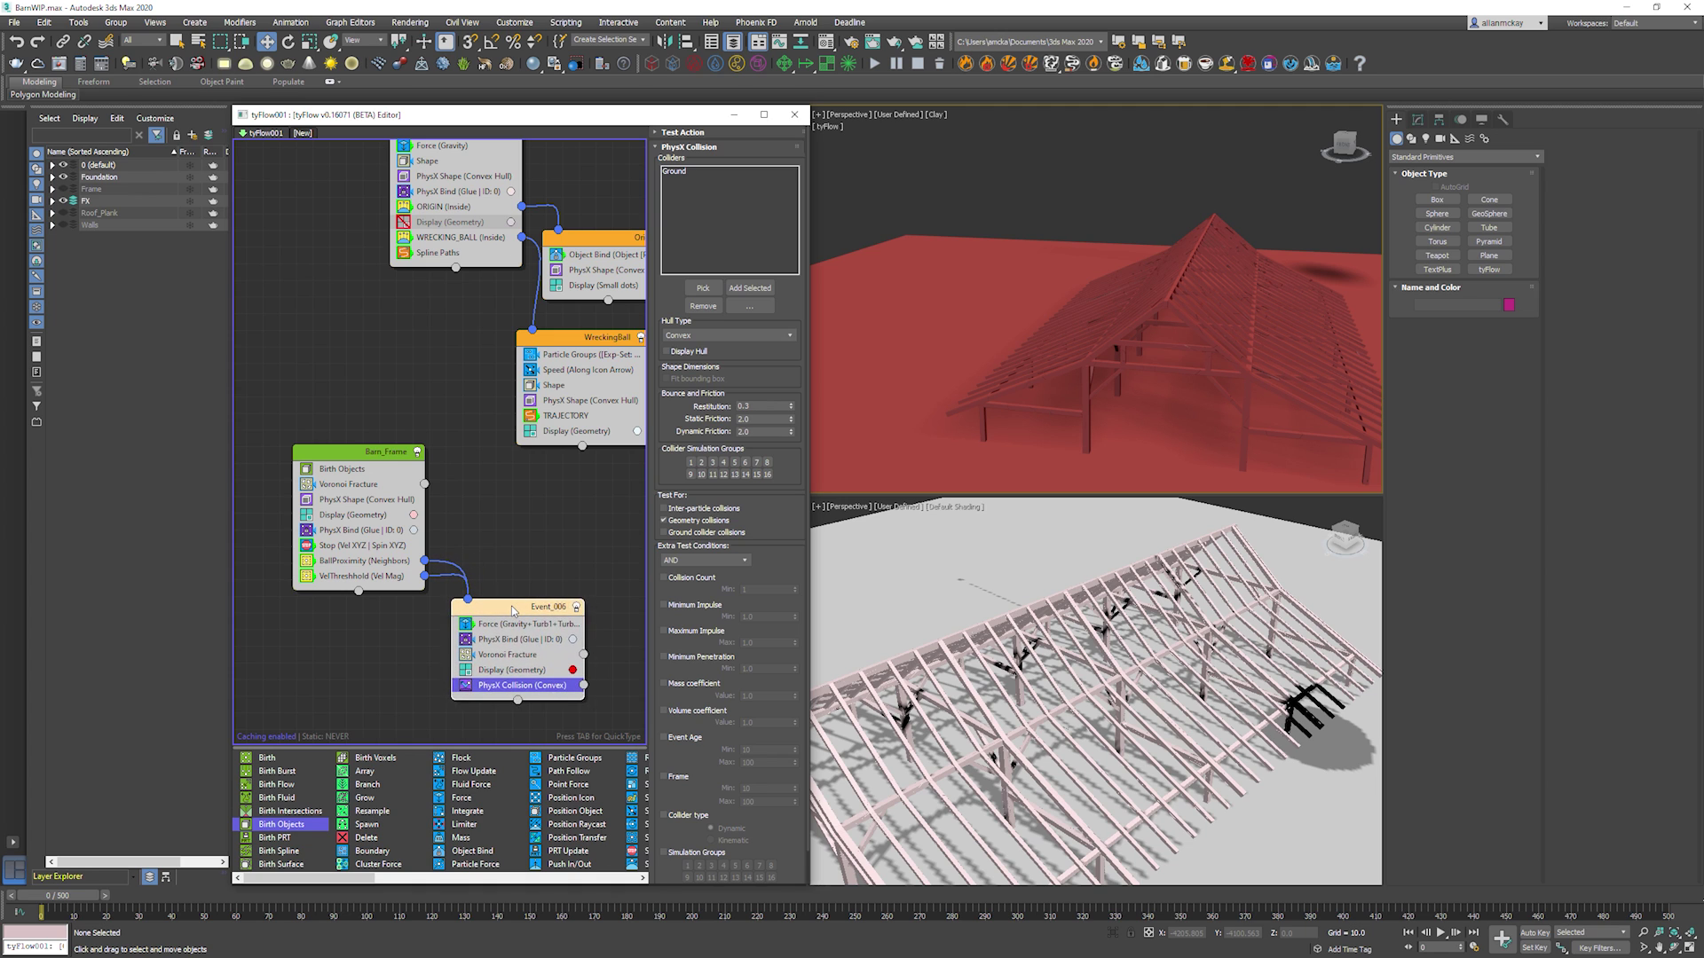
middle_drag(509, 544, 550, 460)
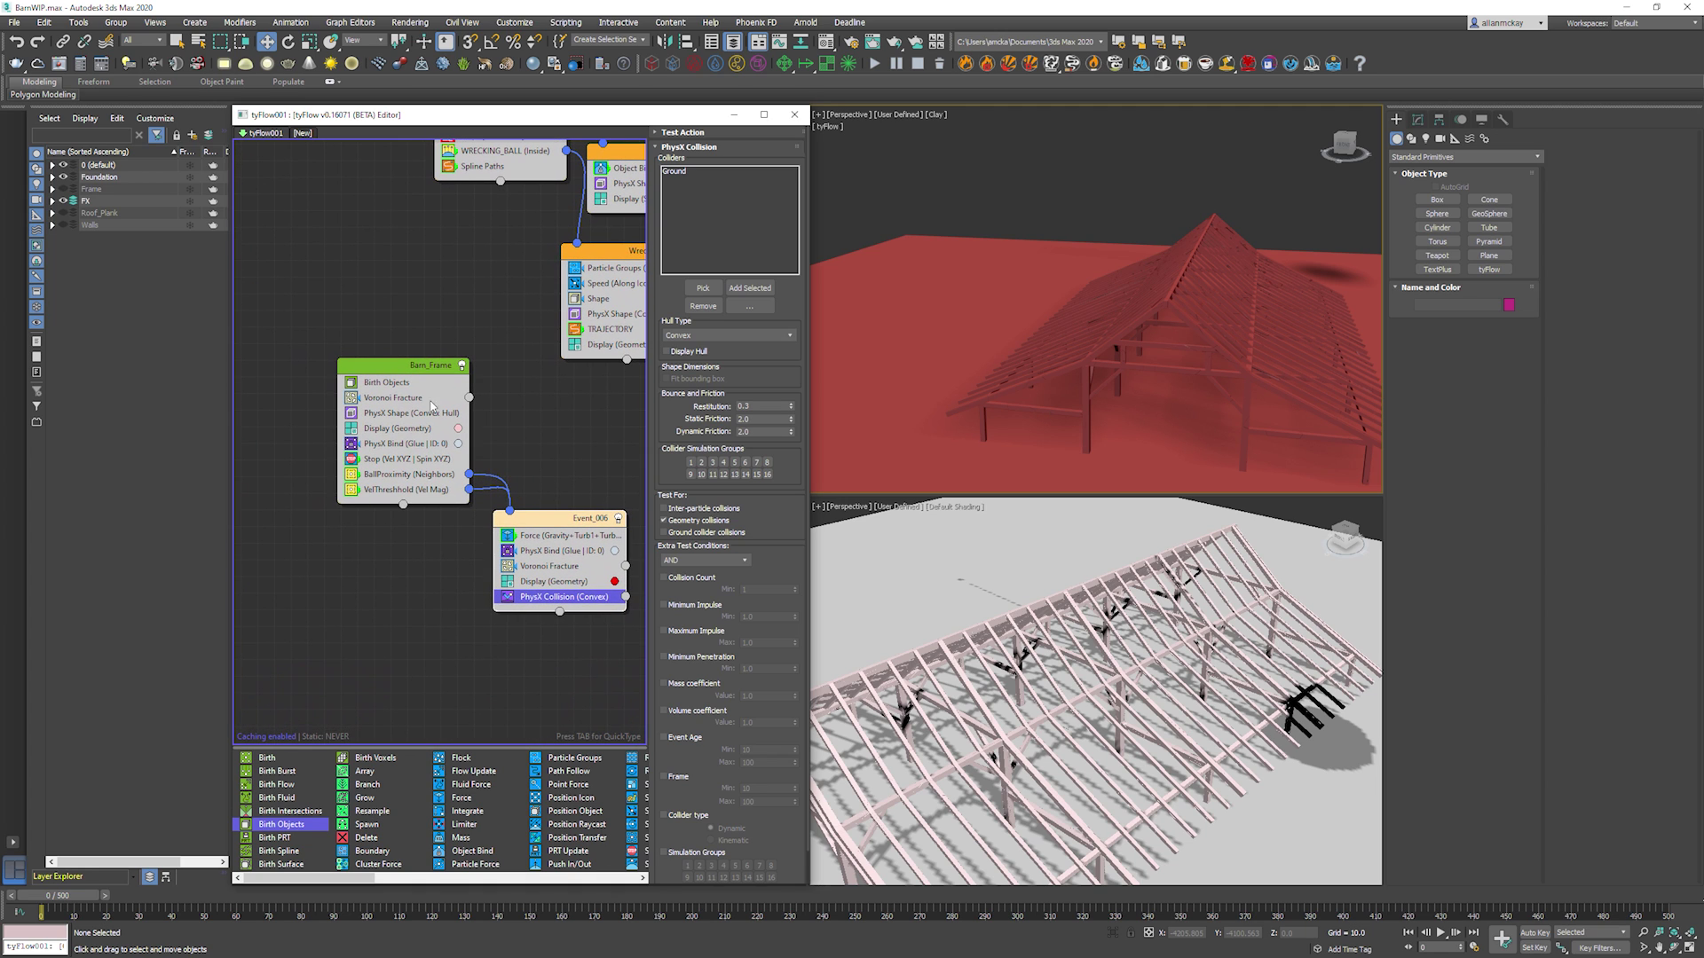
click(311, 394)
right_click(353, 557)
click(362, 565)
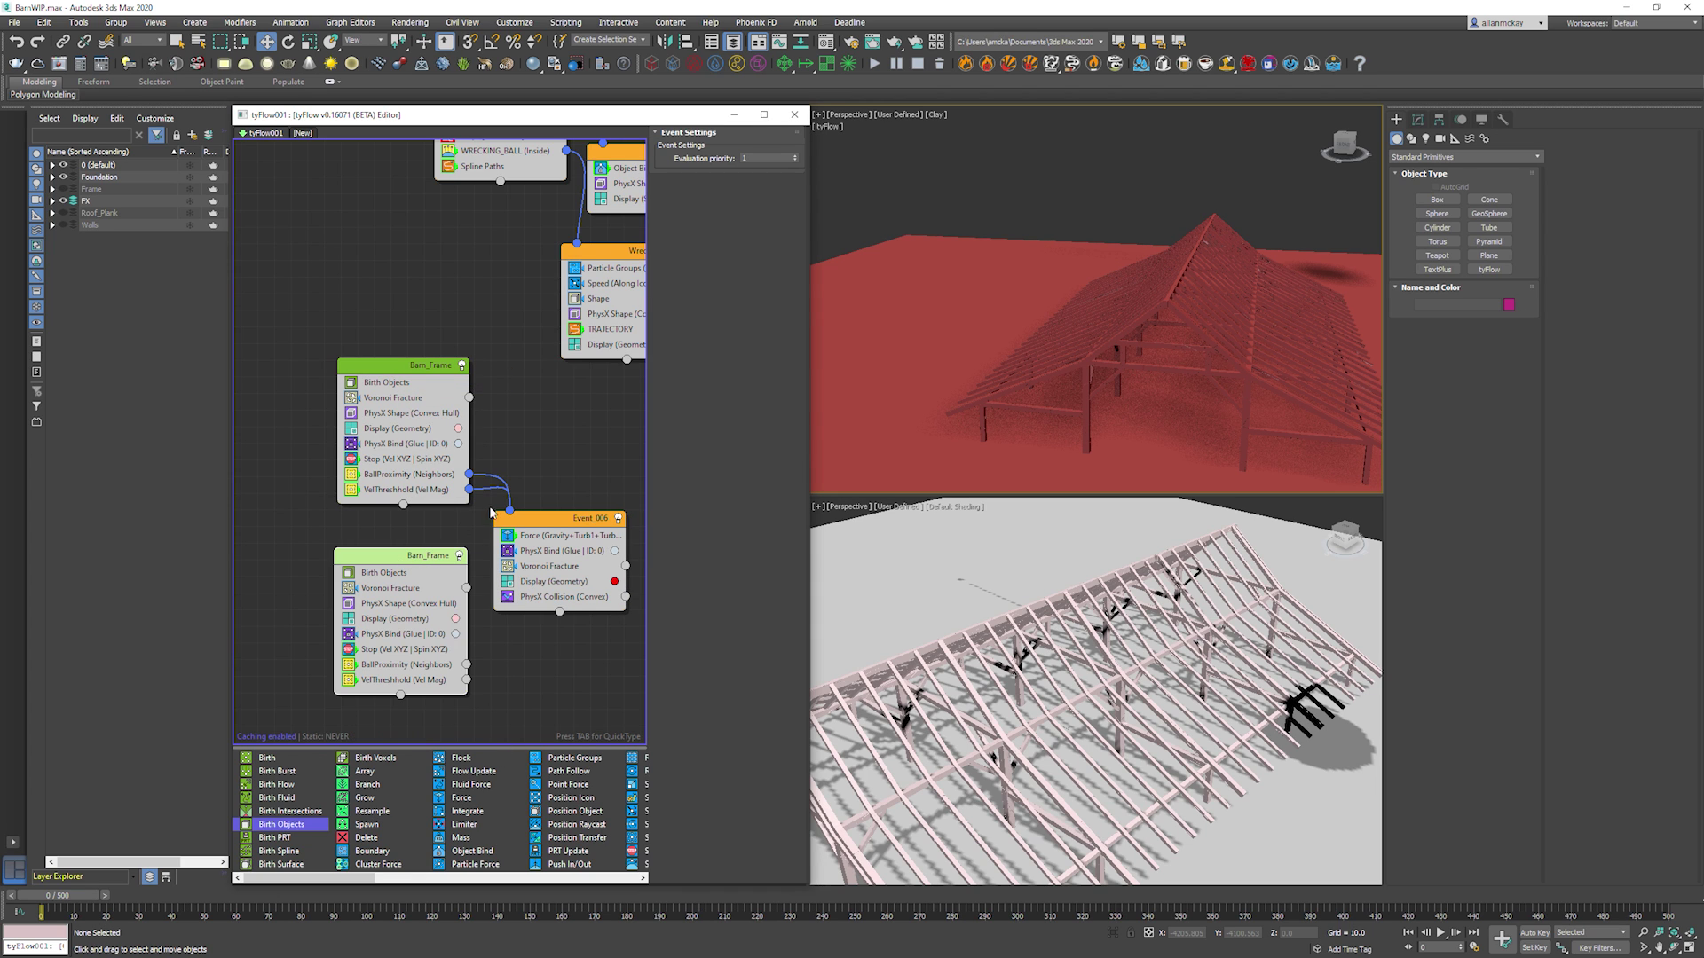
Disable the flow and rename the copied Barn_Frame event as Barn_Roof.
right_click(552, 432)
click(612, 510)
right_click(415, 551)
click(454, 613)
text(Barn_)
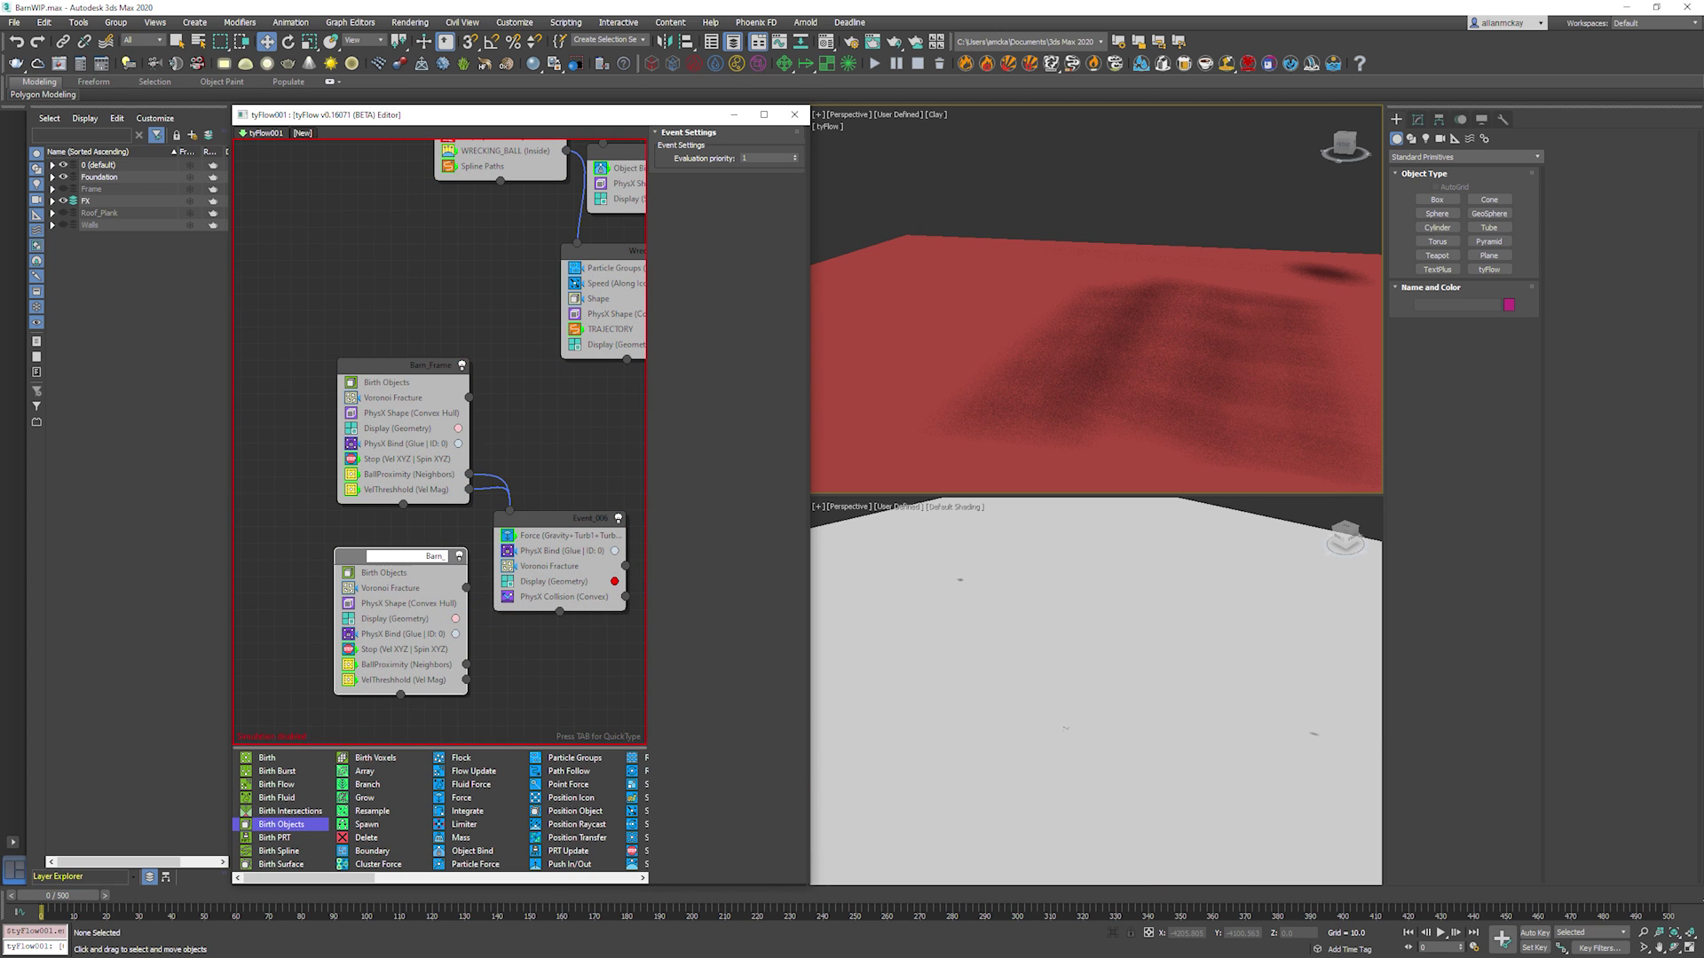
text(Roof)
key(Return)
Paste another copy of the barn event below Barn_Roof and rename it Barn_walls.
middle_drag(509, 621, 535, 346)
right_click(394, 461)
click(437, 470)
right_click(437, 471)
click(471, 523)
text(Barn_walls)
key(Return)
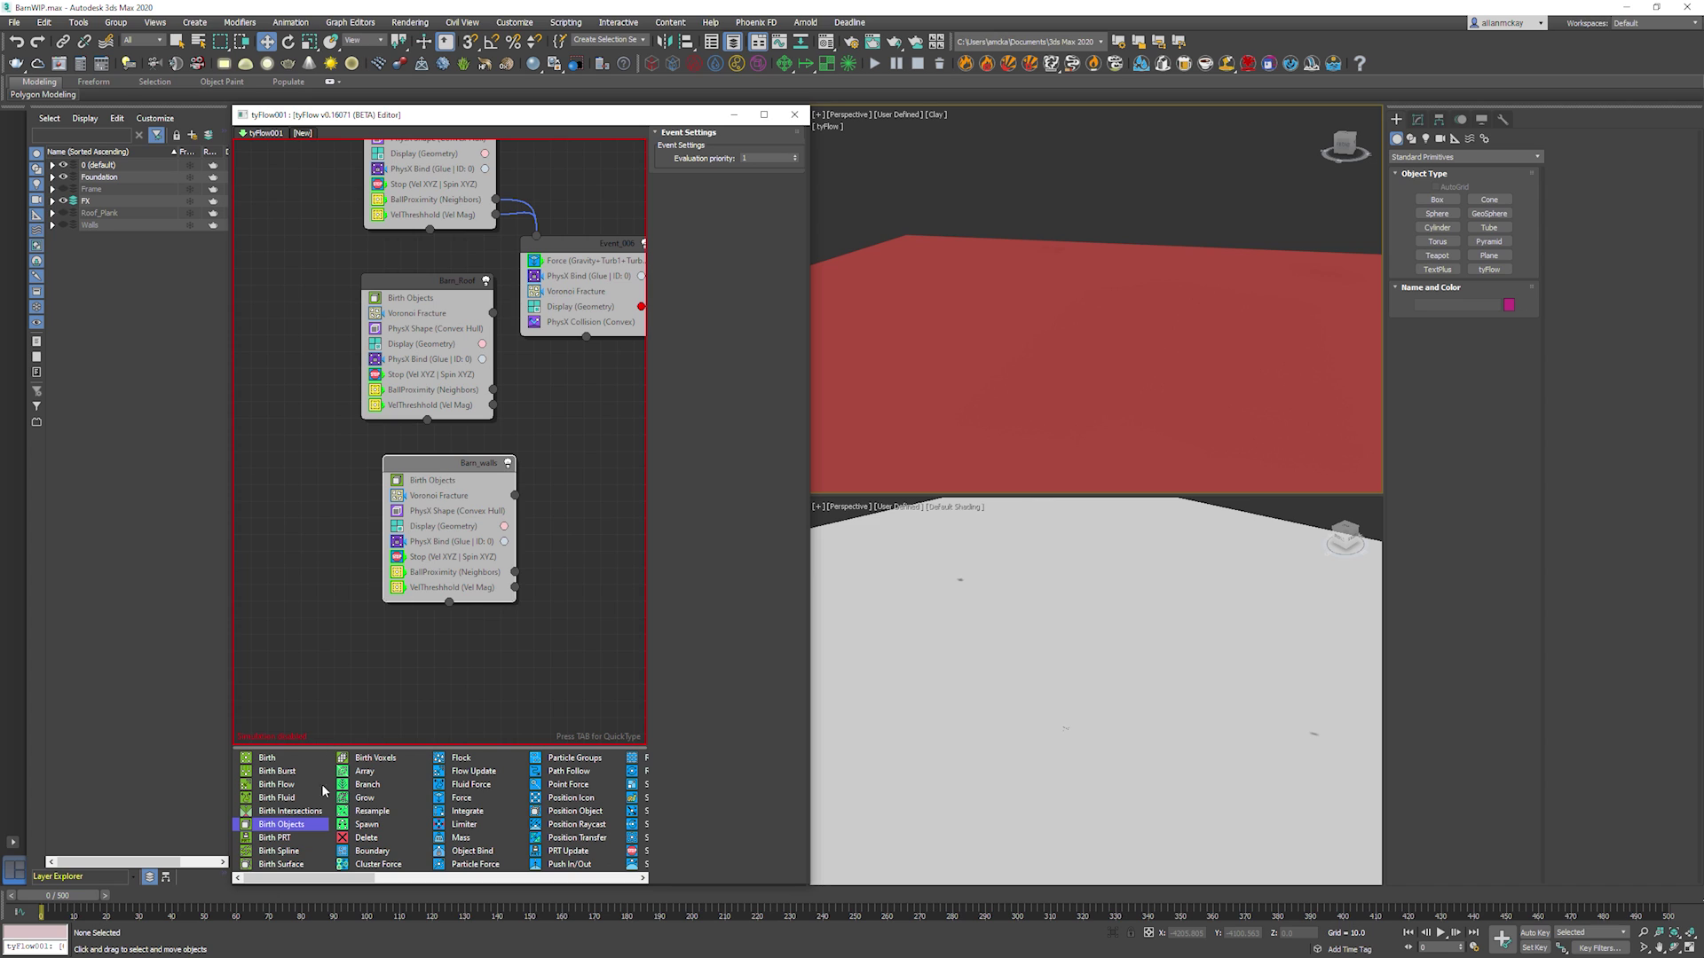
Add all objects of the Walls layer to the Birth Objects operator in the Barn_walls event.
click(432, 480)
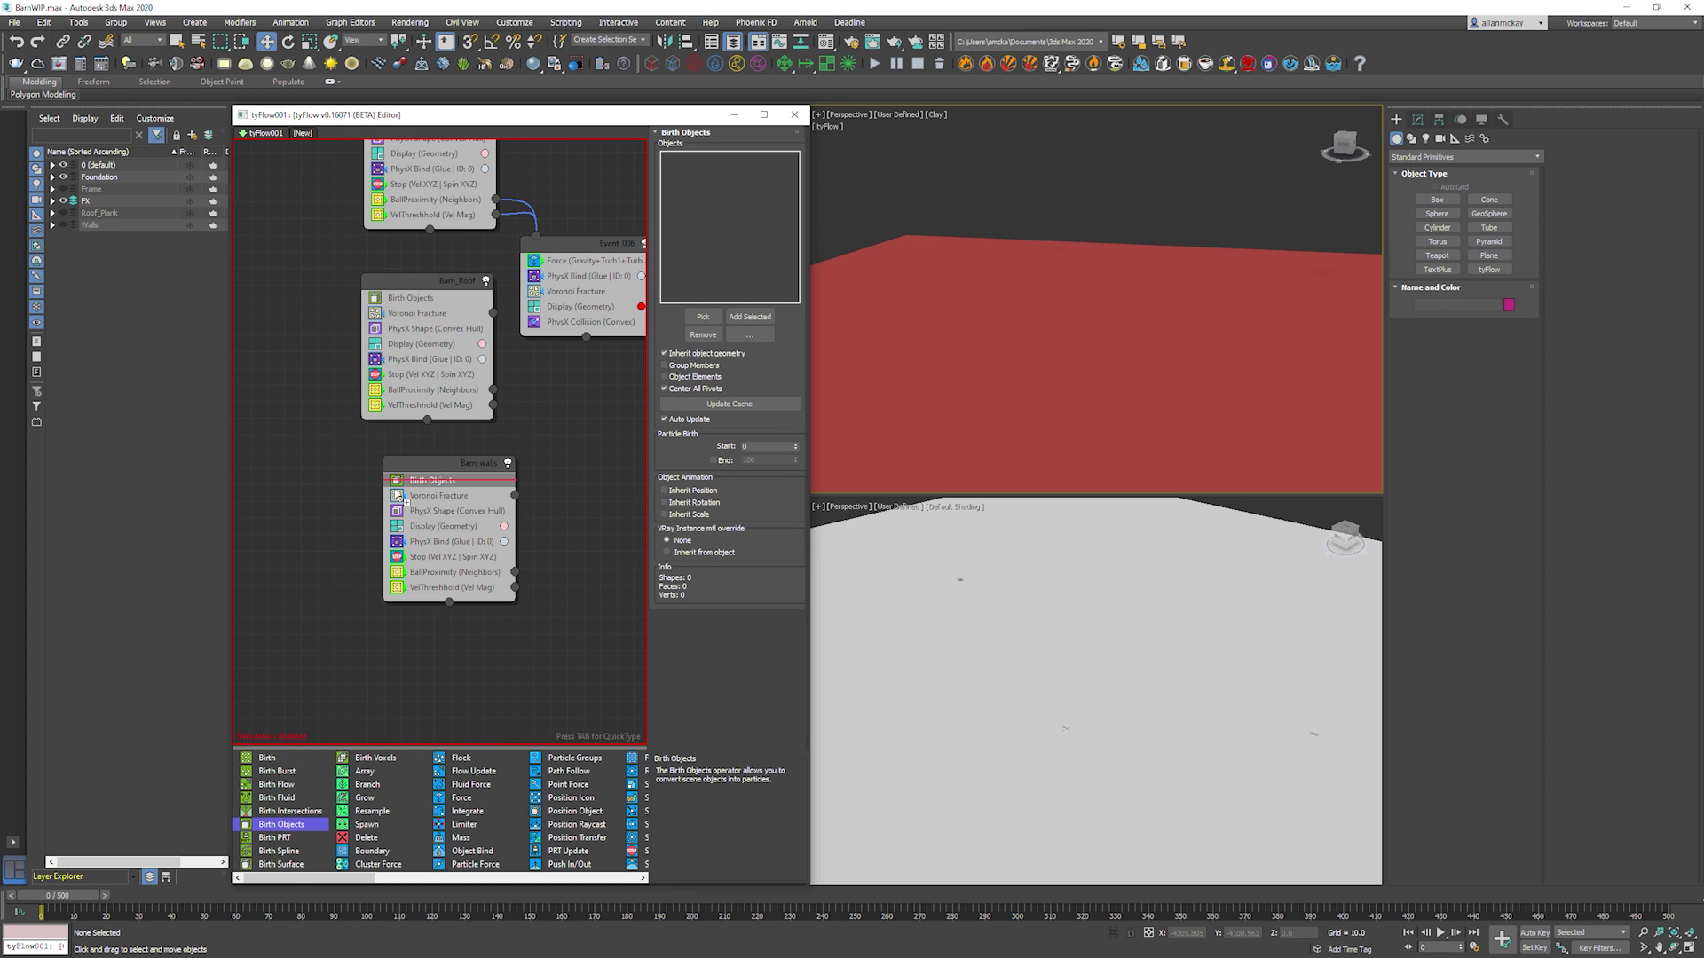
click(417, 298)
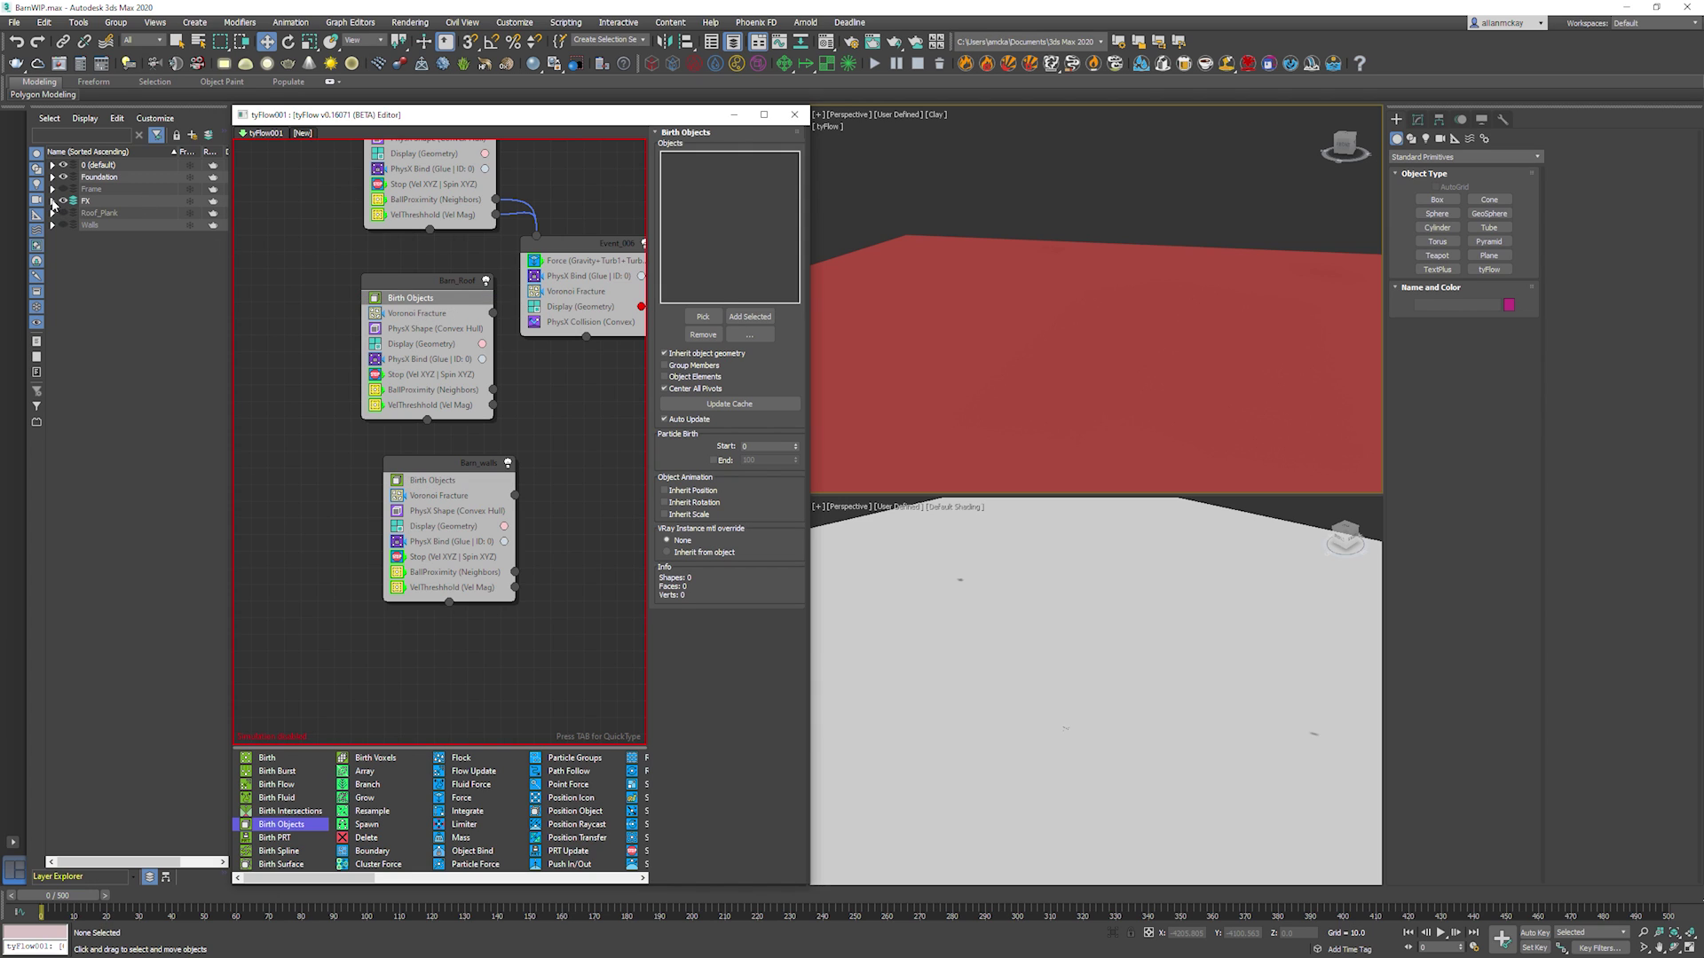
click(53, 200)
click(53, 201)
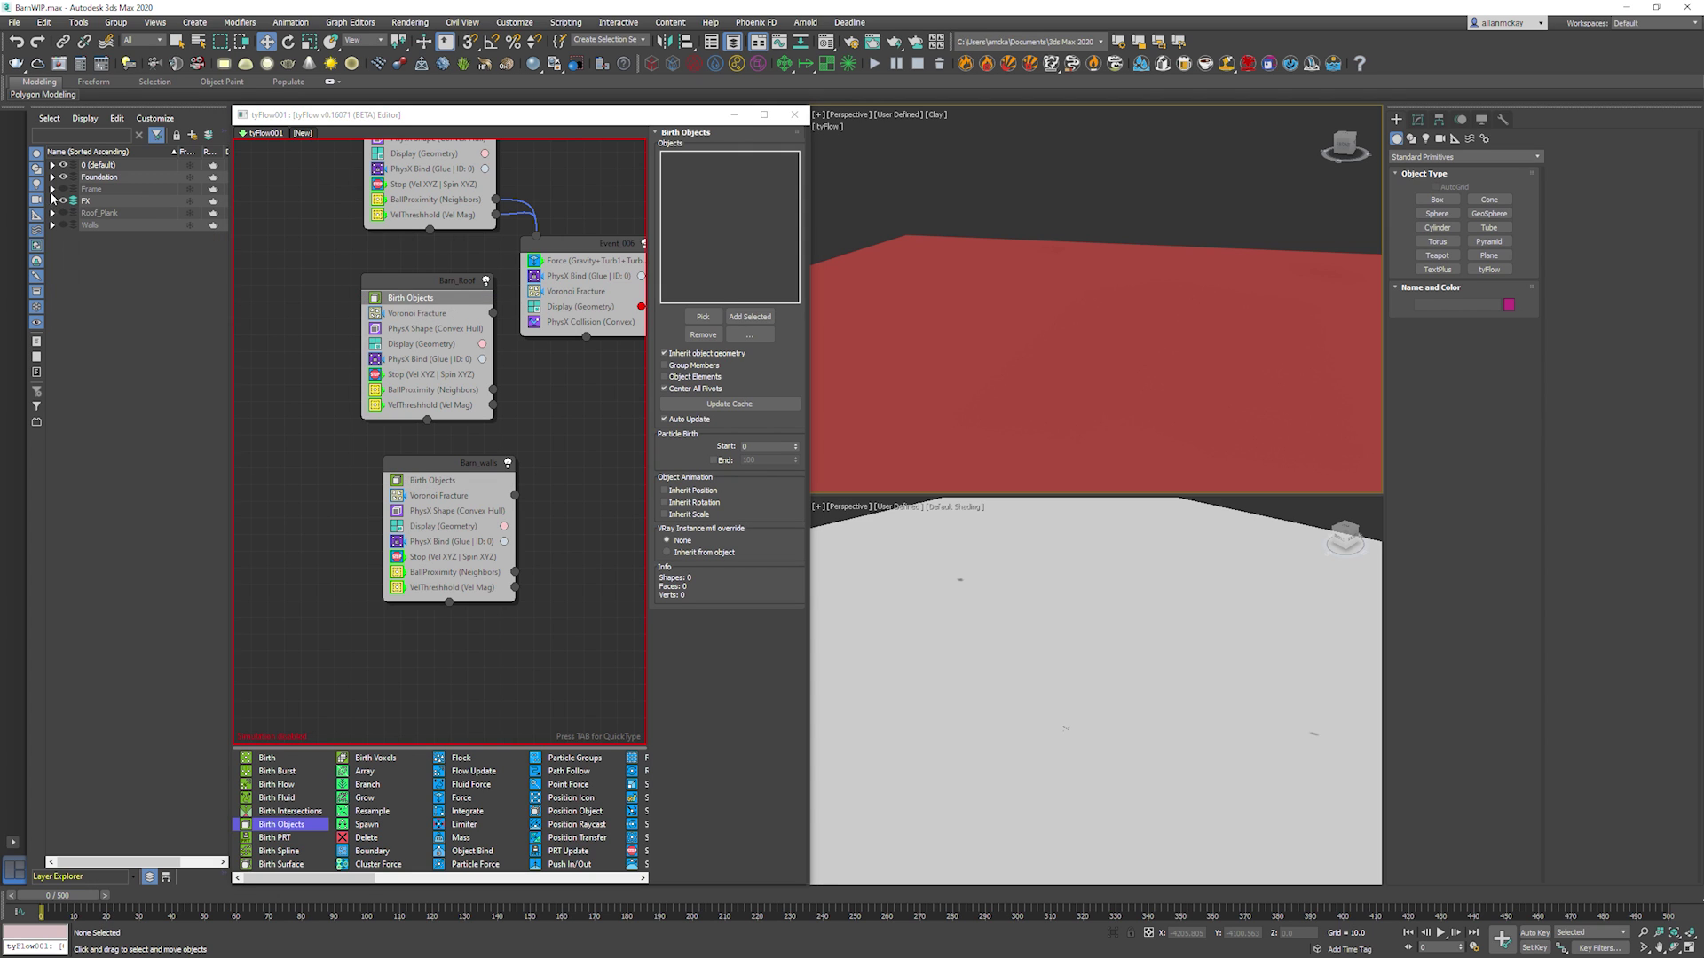
click(99, 226)
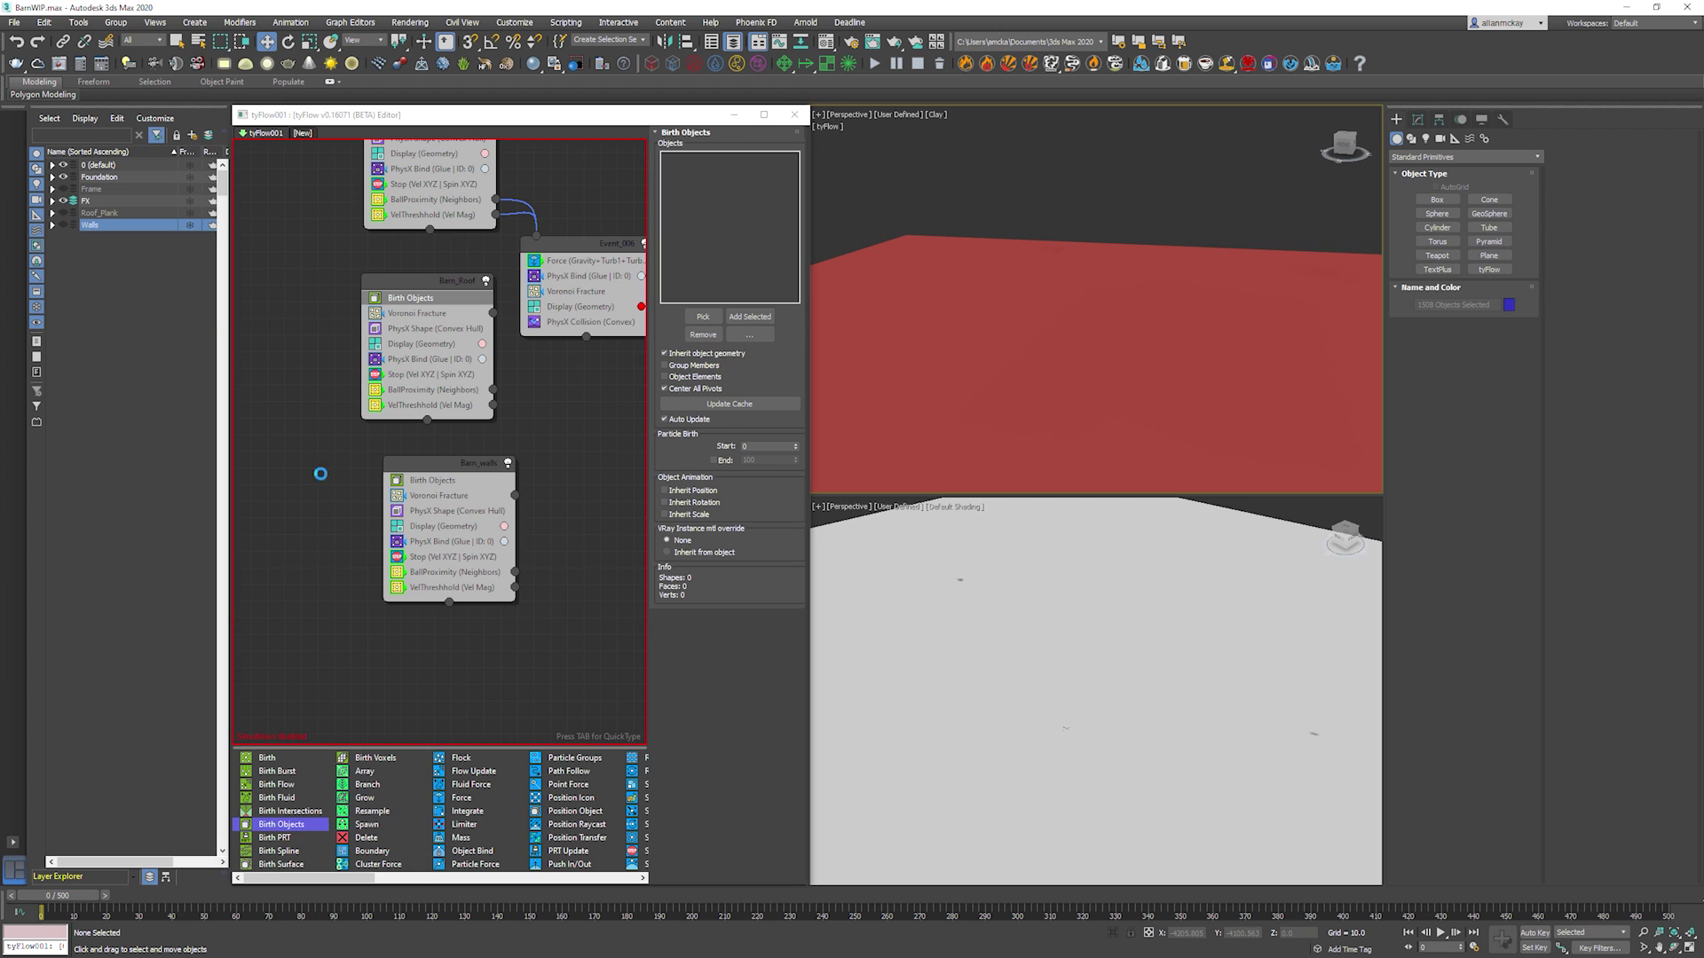
click(444, 481)
click(750, 317)
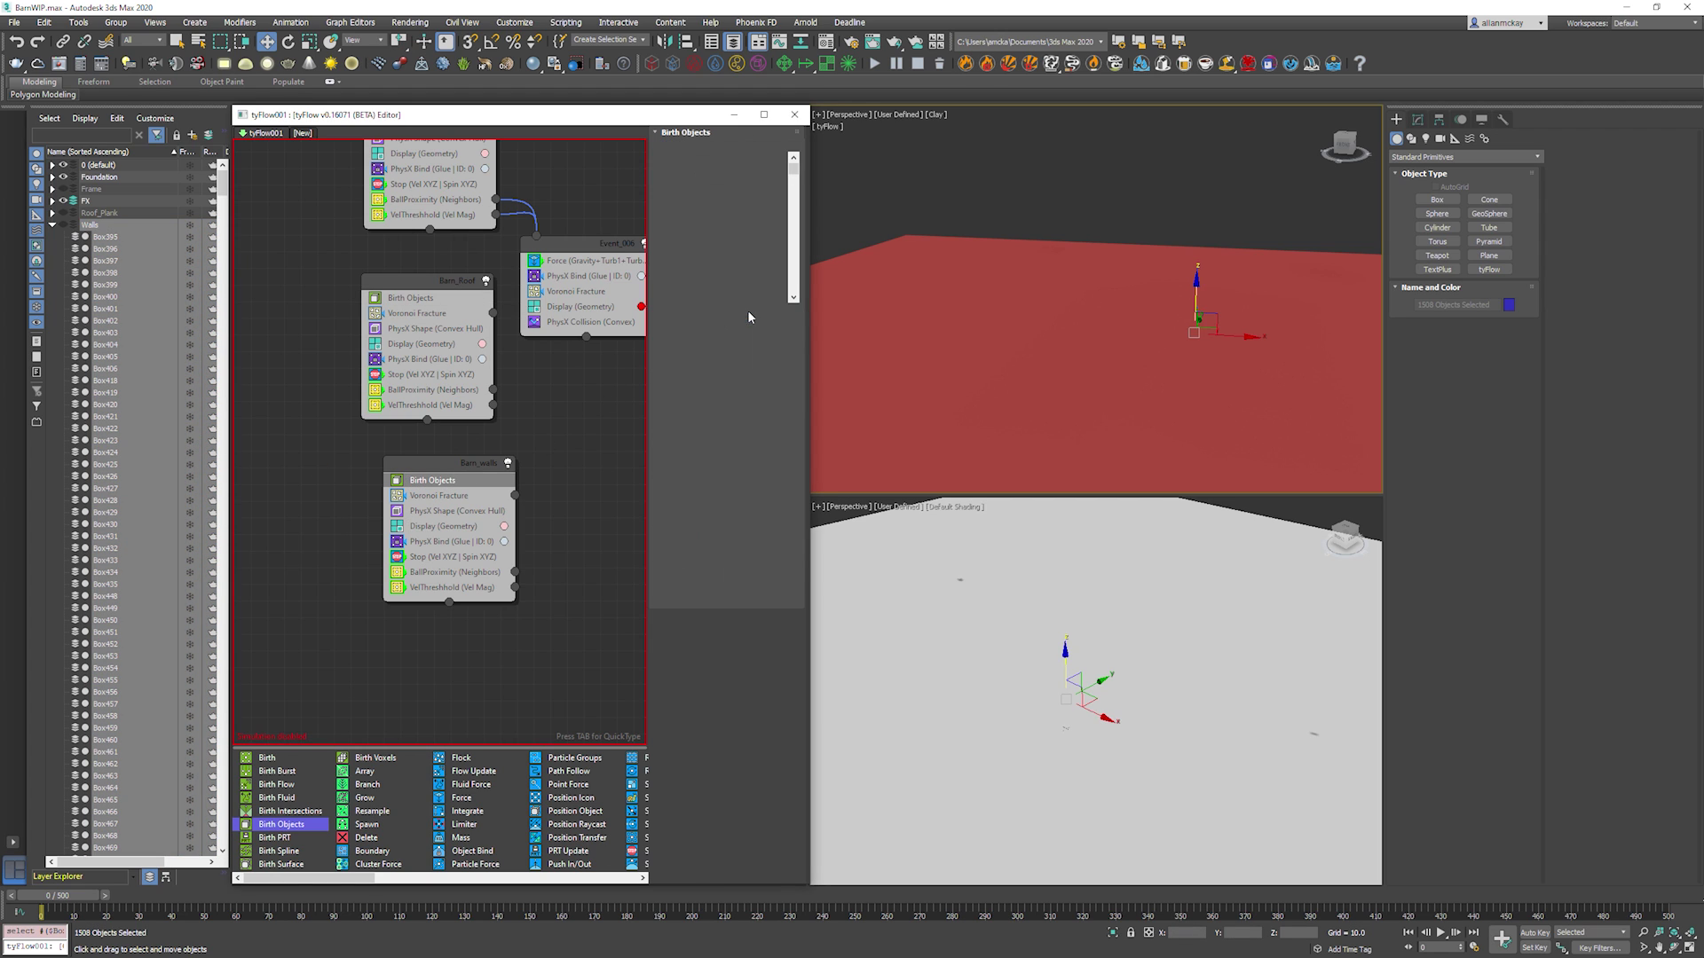
click(52, 225)
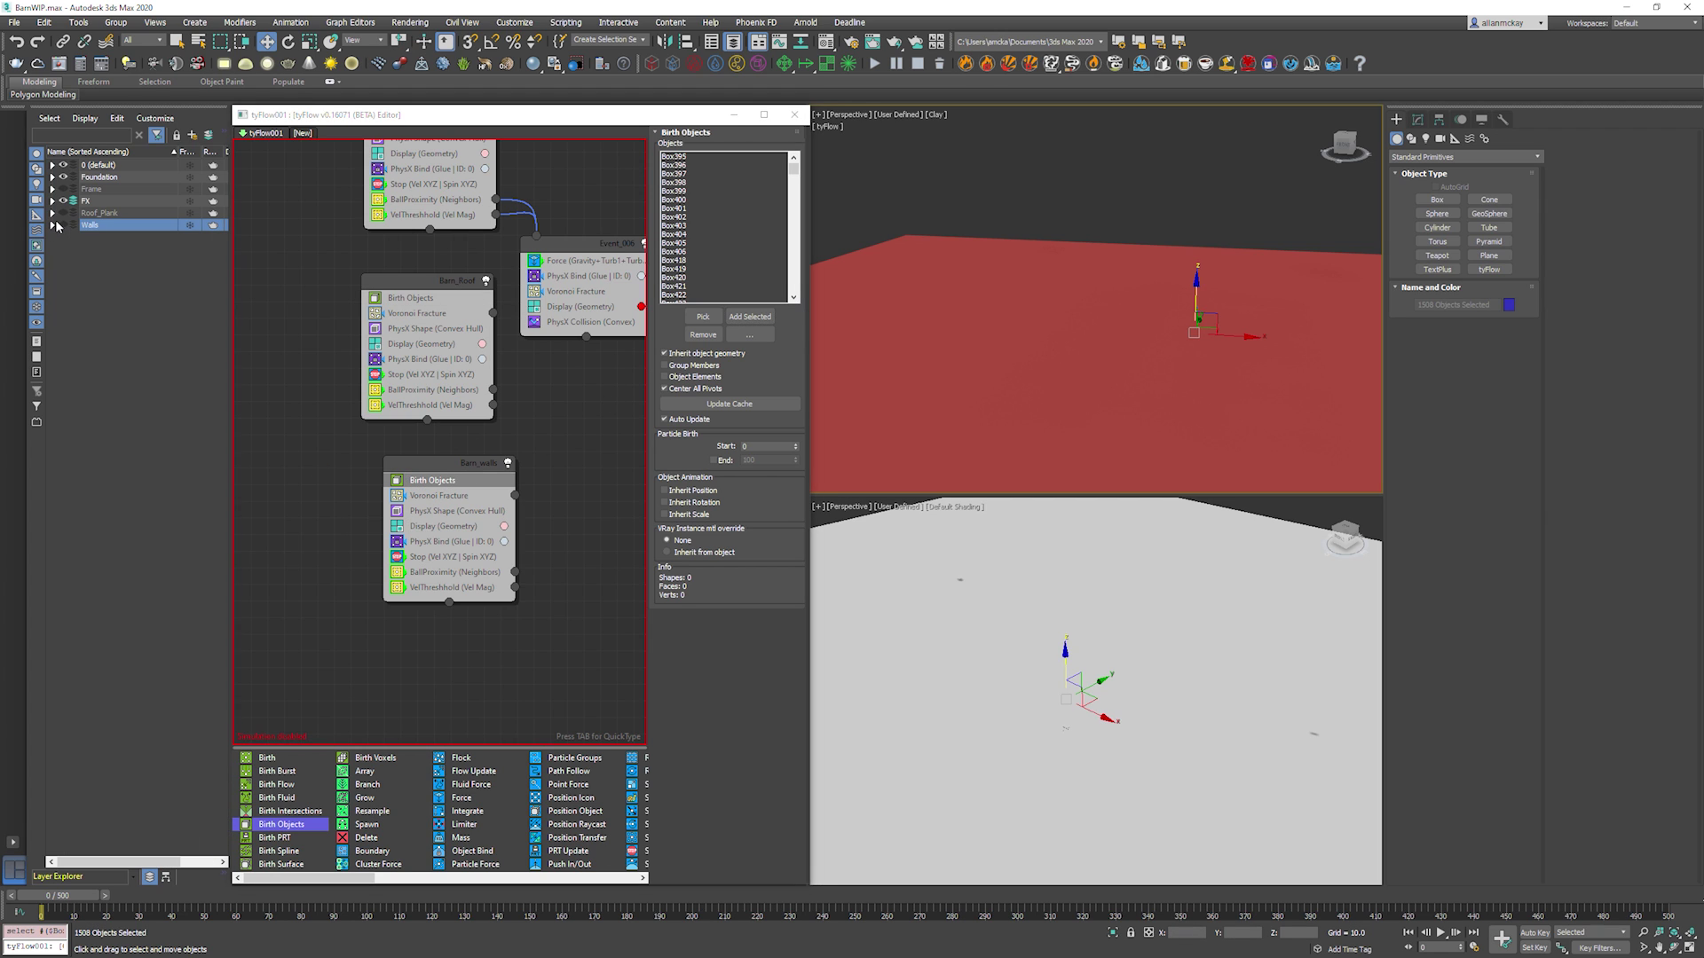
Add all objects of the Roof_Plank layer to the Birth Objects operator in Barn_Roof and clear the scene selection.
click(100, 213)
click(401, 299)
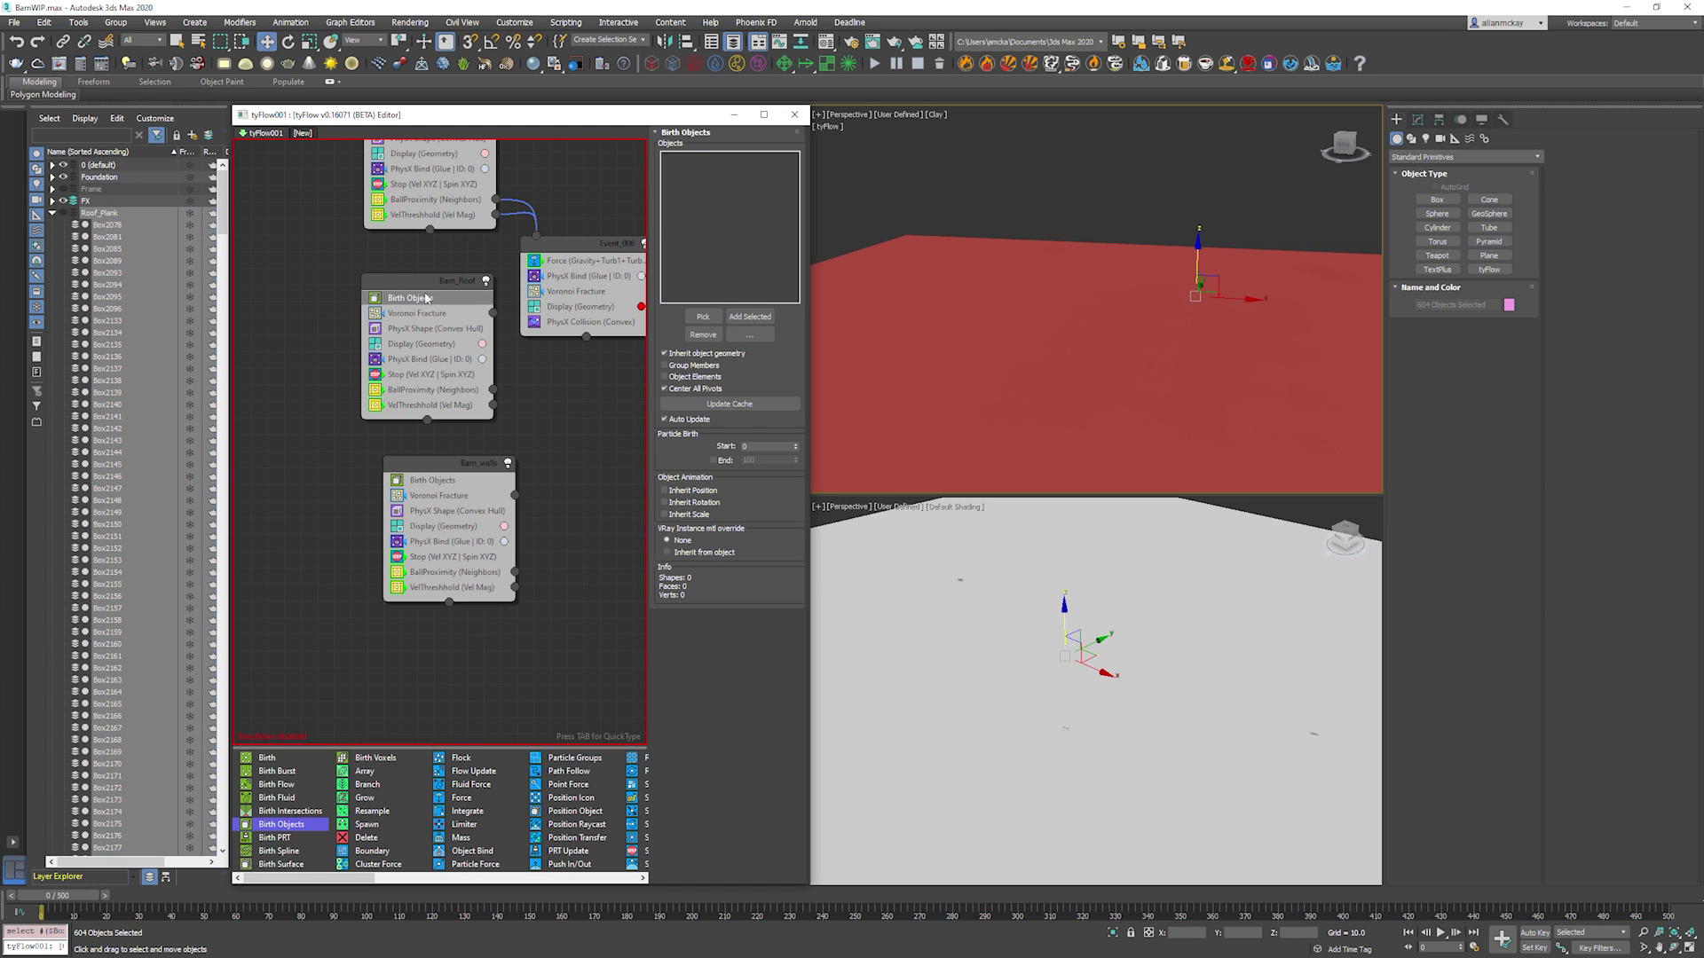
click(750, 317)
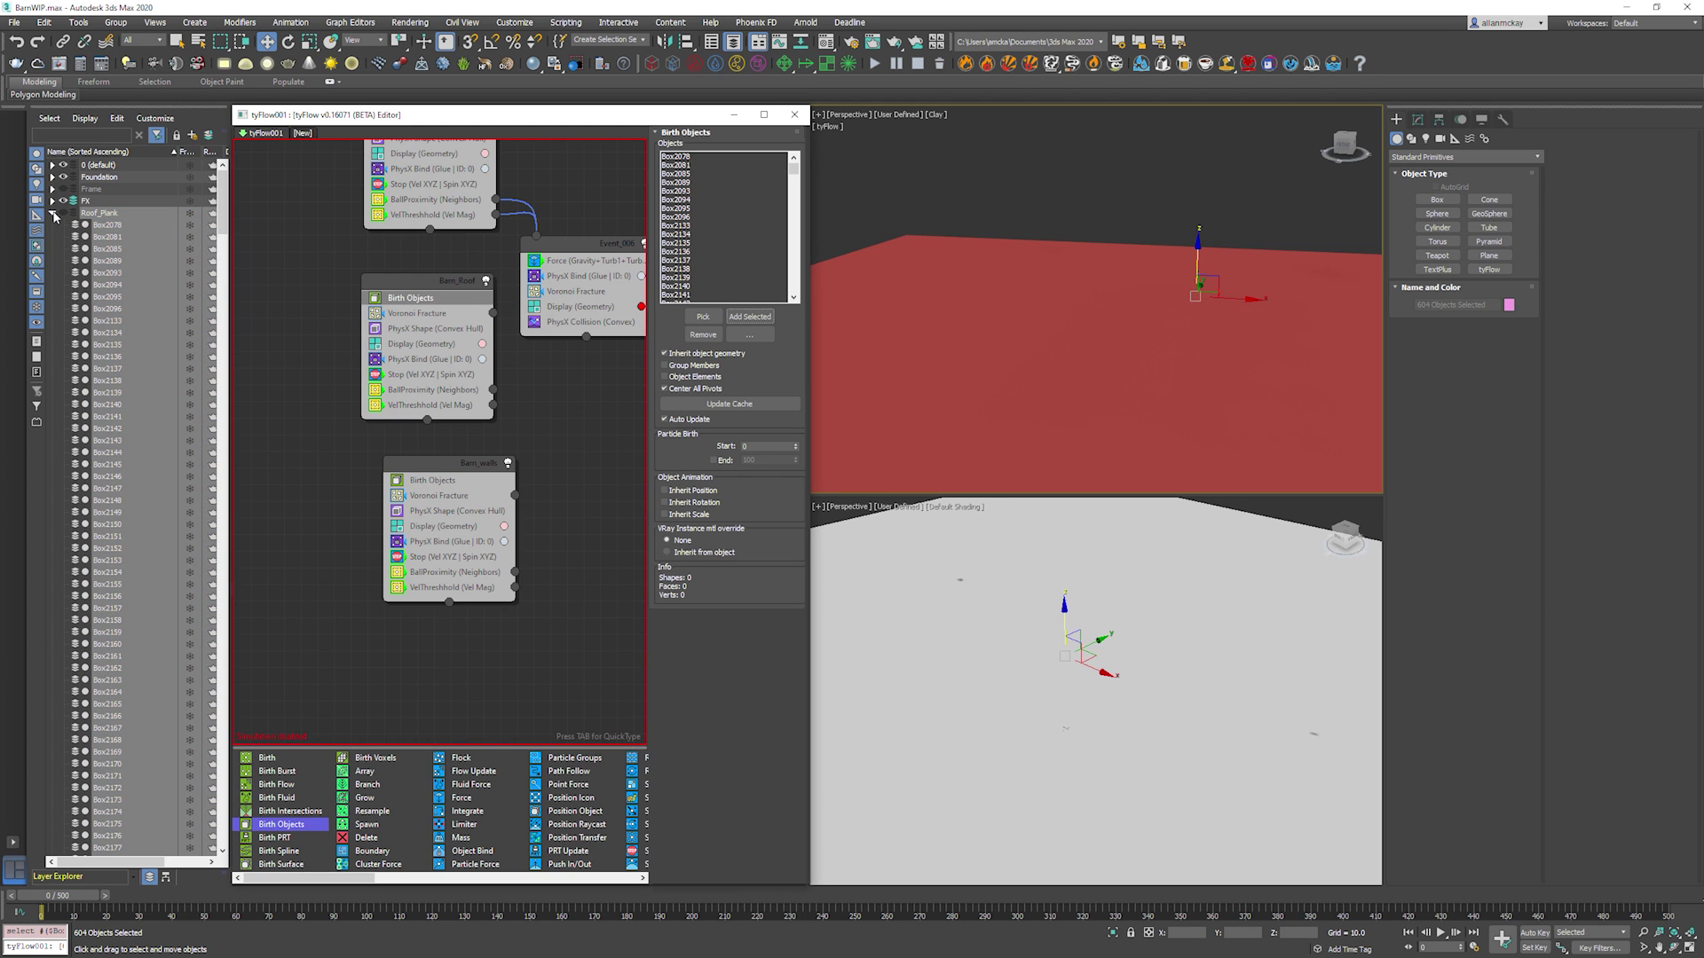
click(52, 213)
click(1030, 205)
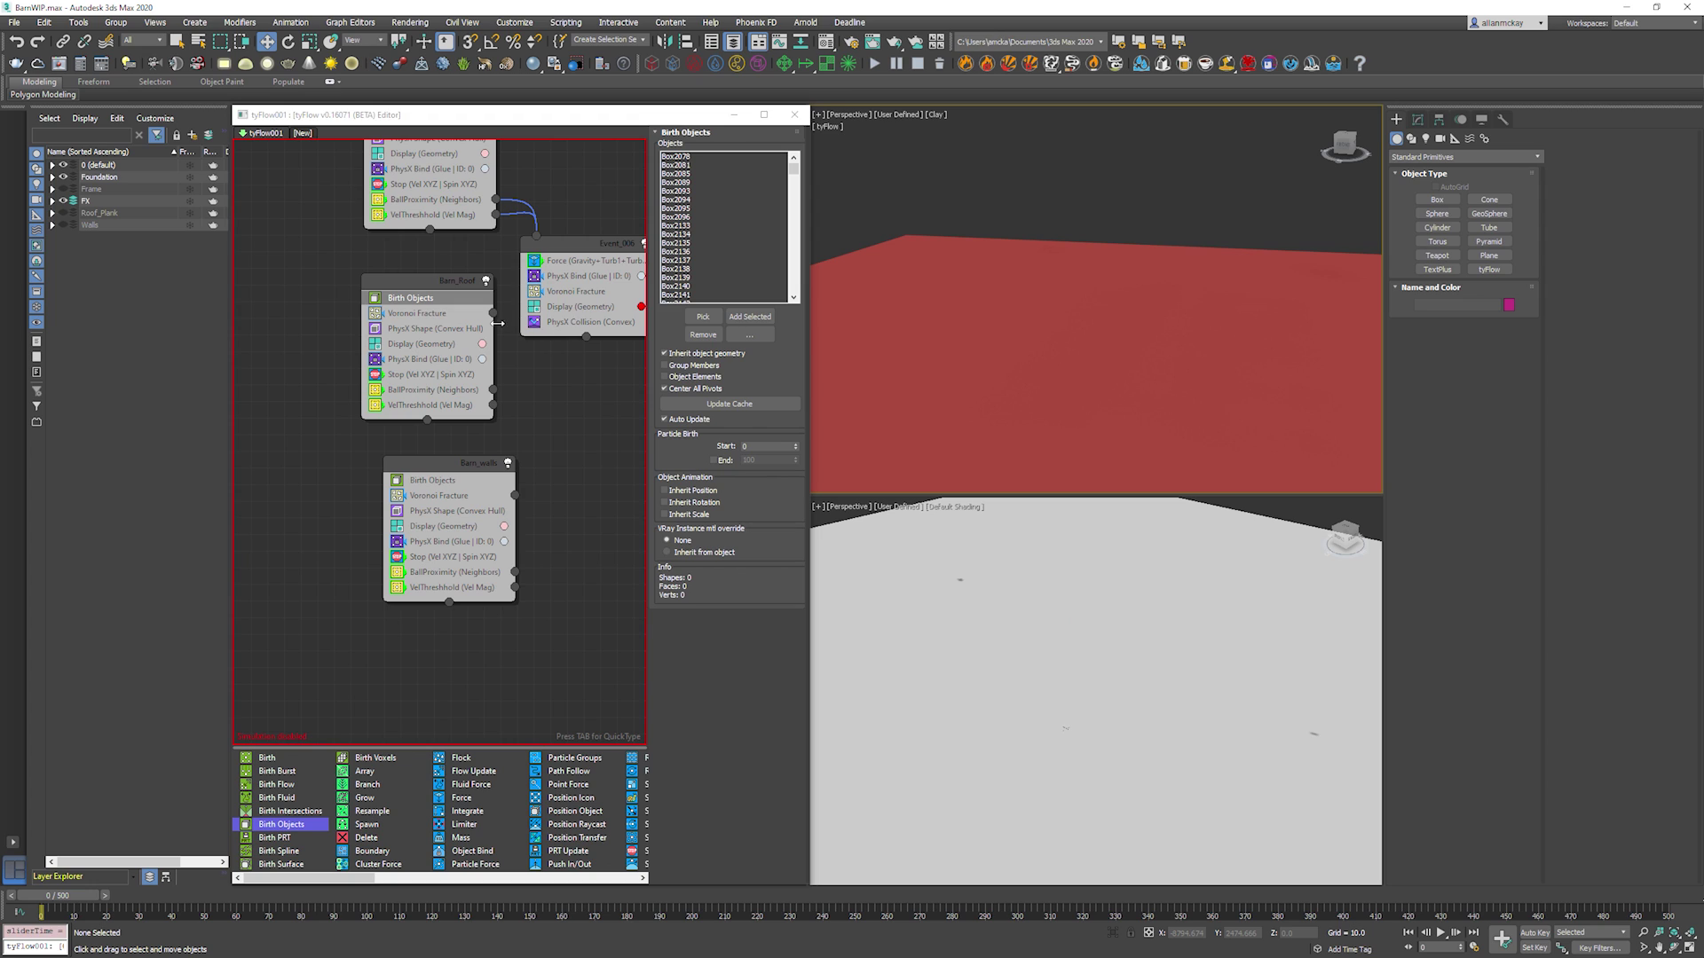
Connect the BallProximity and VelThreshhold outputs of Barn_Roof and Barn_walls to Event_006 and stack the events neatly below Barn_Frame.
drag(493, 390, 536, 238)
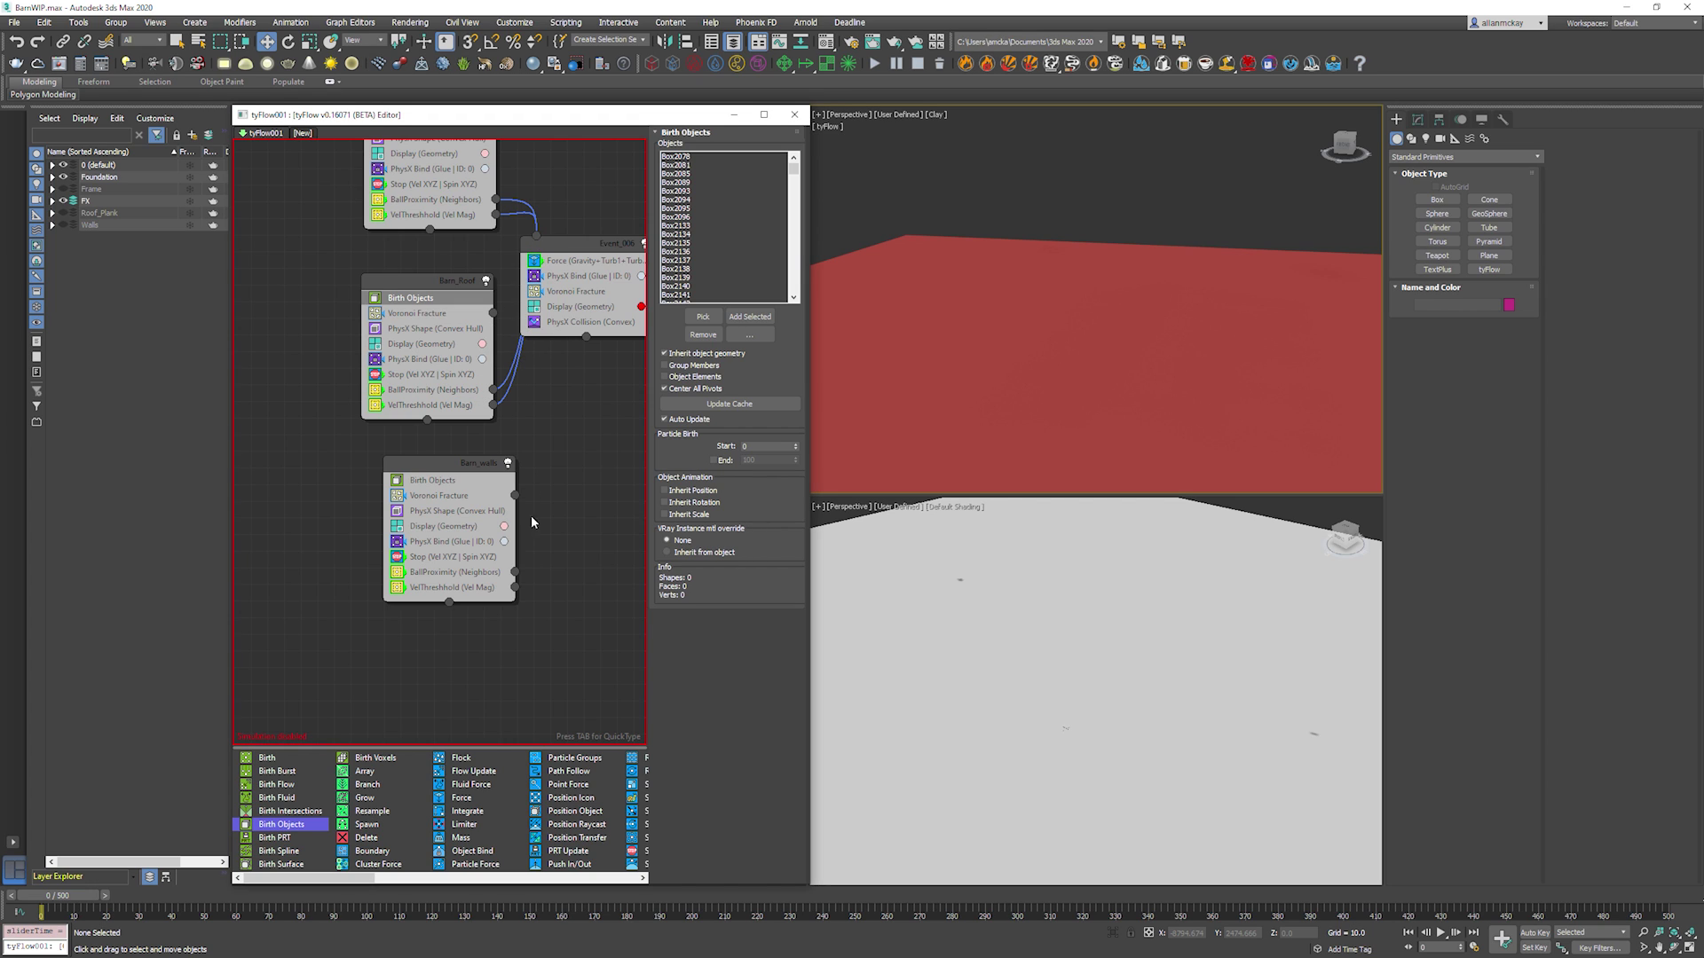
drag(515, 573, 536, 238)
drag(516, 587, 536, 238)
drag(436, 290, 436, 258)
drag(457, 471, 437, 409)
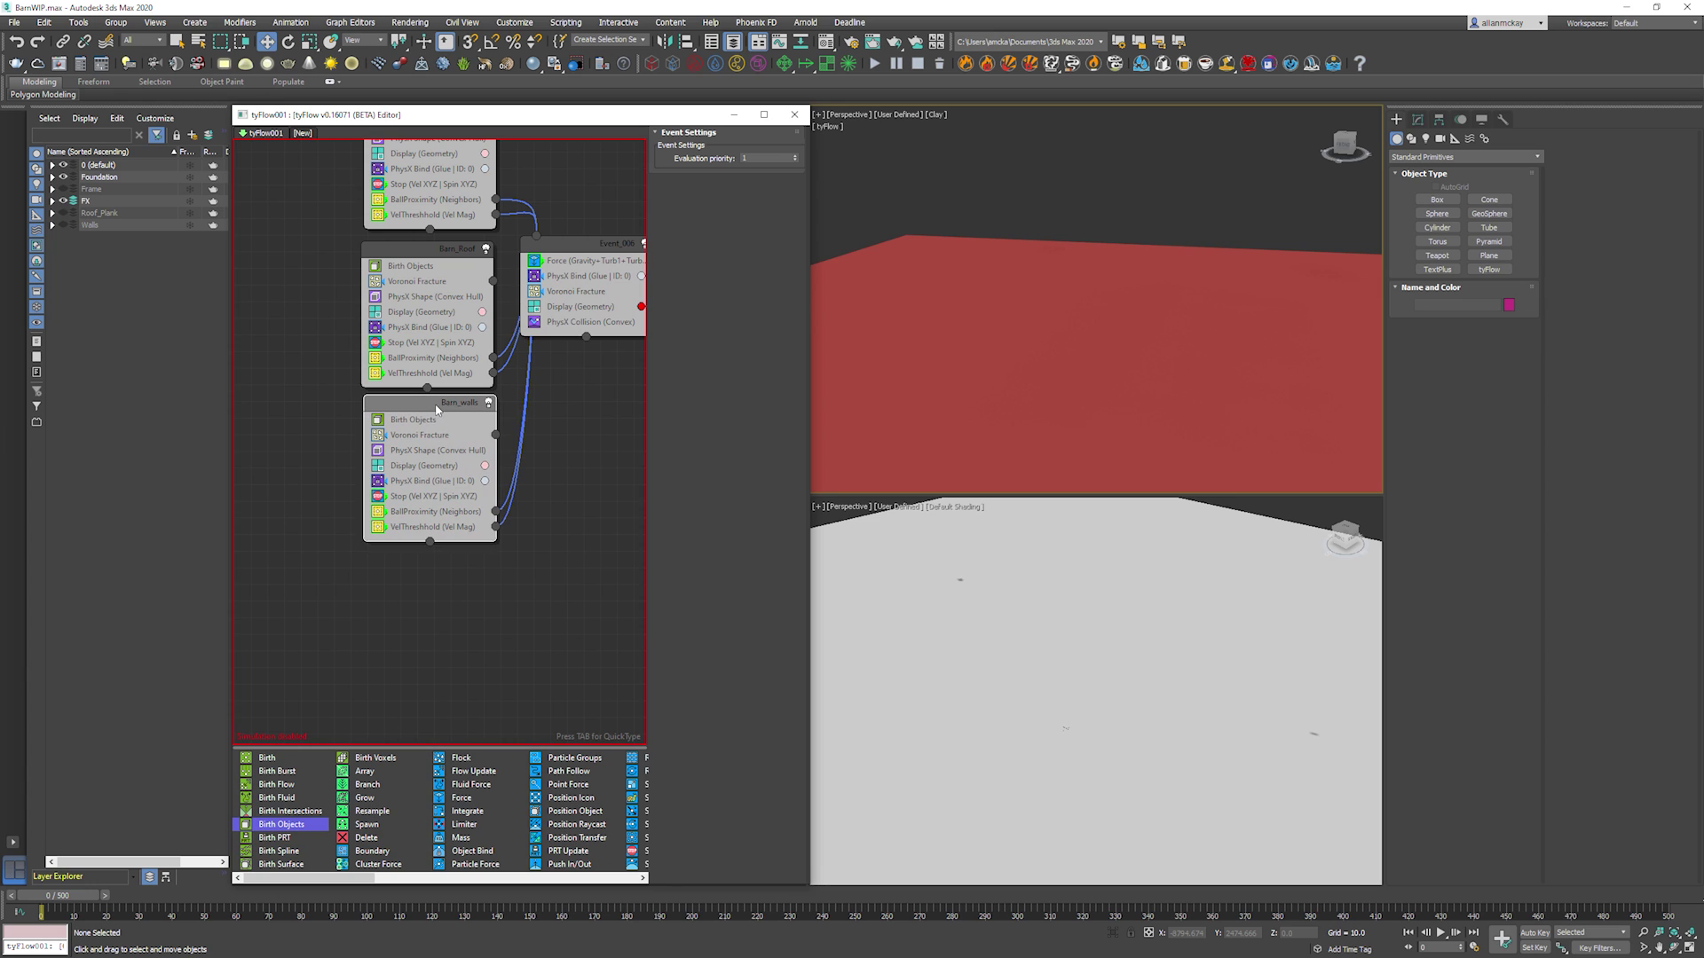
Re-enable the flow and play the simulation with roof and walls, viewing the whole barn and wrecking ball rig.
right_click(598, 428)
click(661, 507)
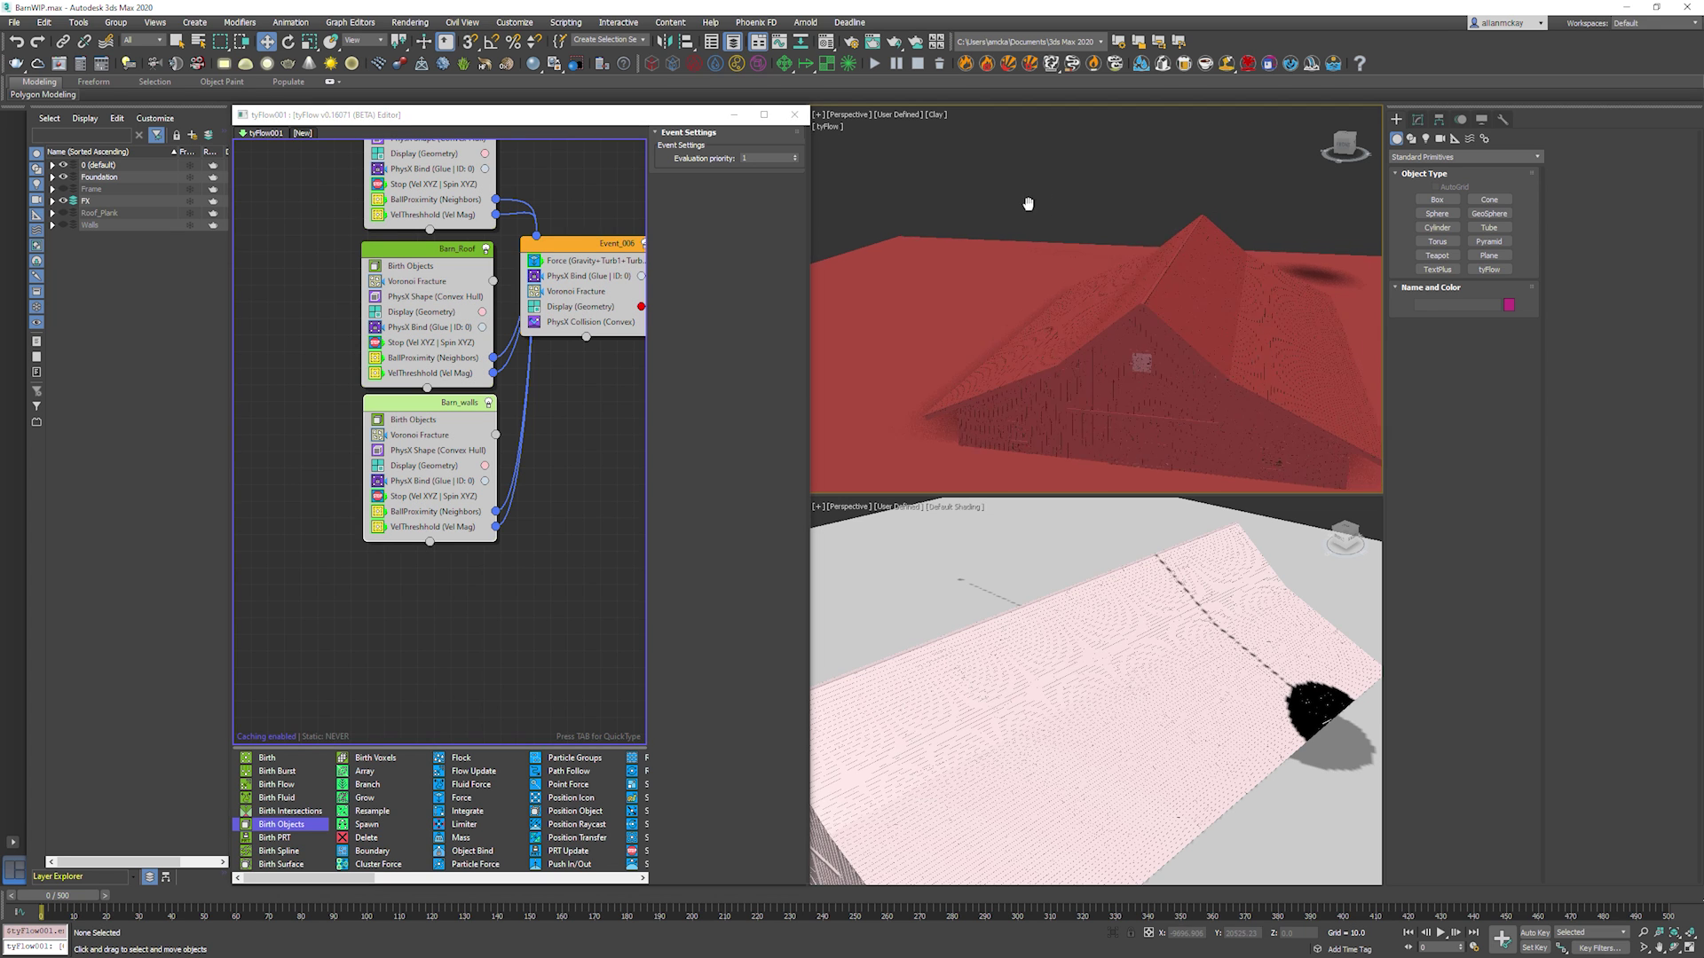
mouse_move(1100, 322)
alt+middle_down()
mouse_move(1133, 320)
mouse_move(1087, 333)
alt+middle_up()
middle_drag(548, 230, 533, 388)
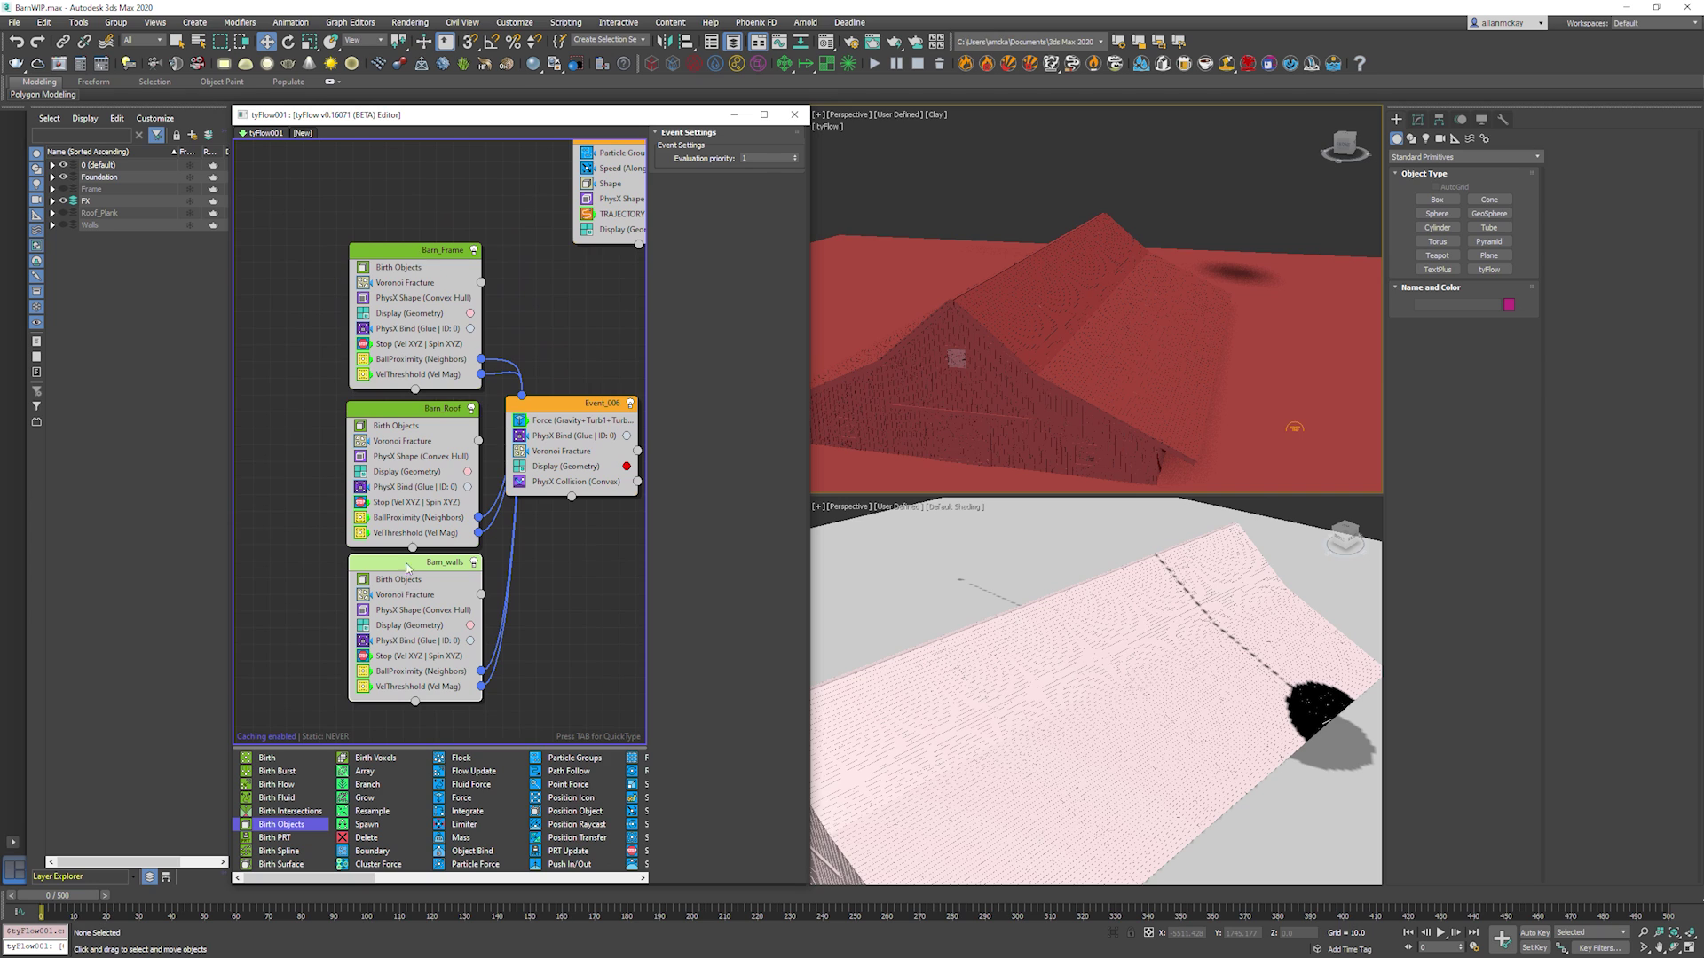
key(slash)
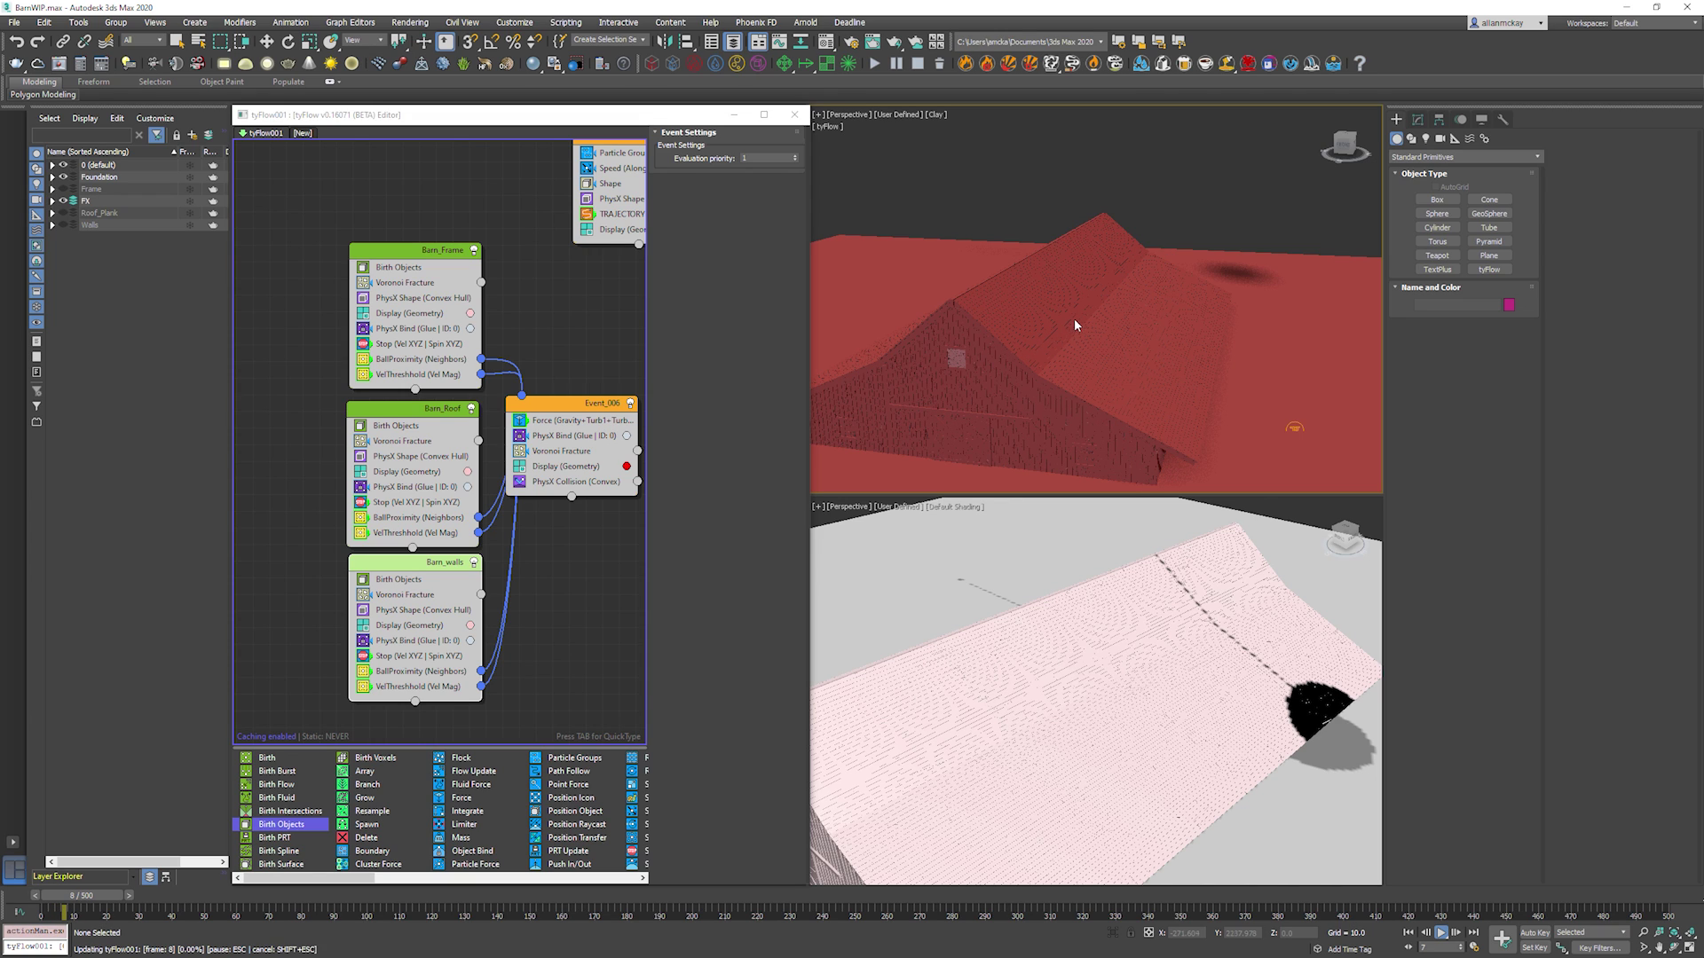
scroll(1076, 316, down, 5)
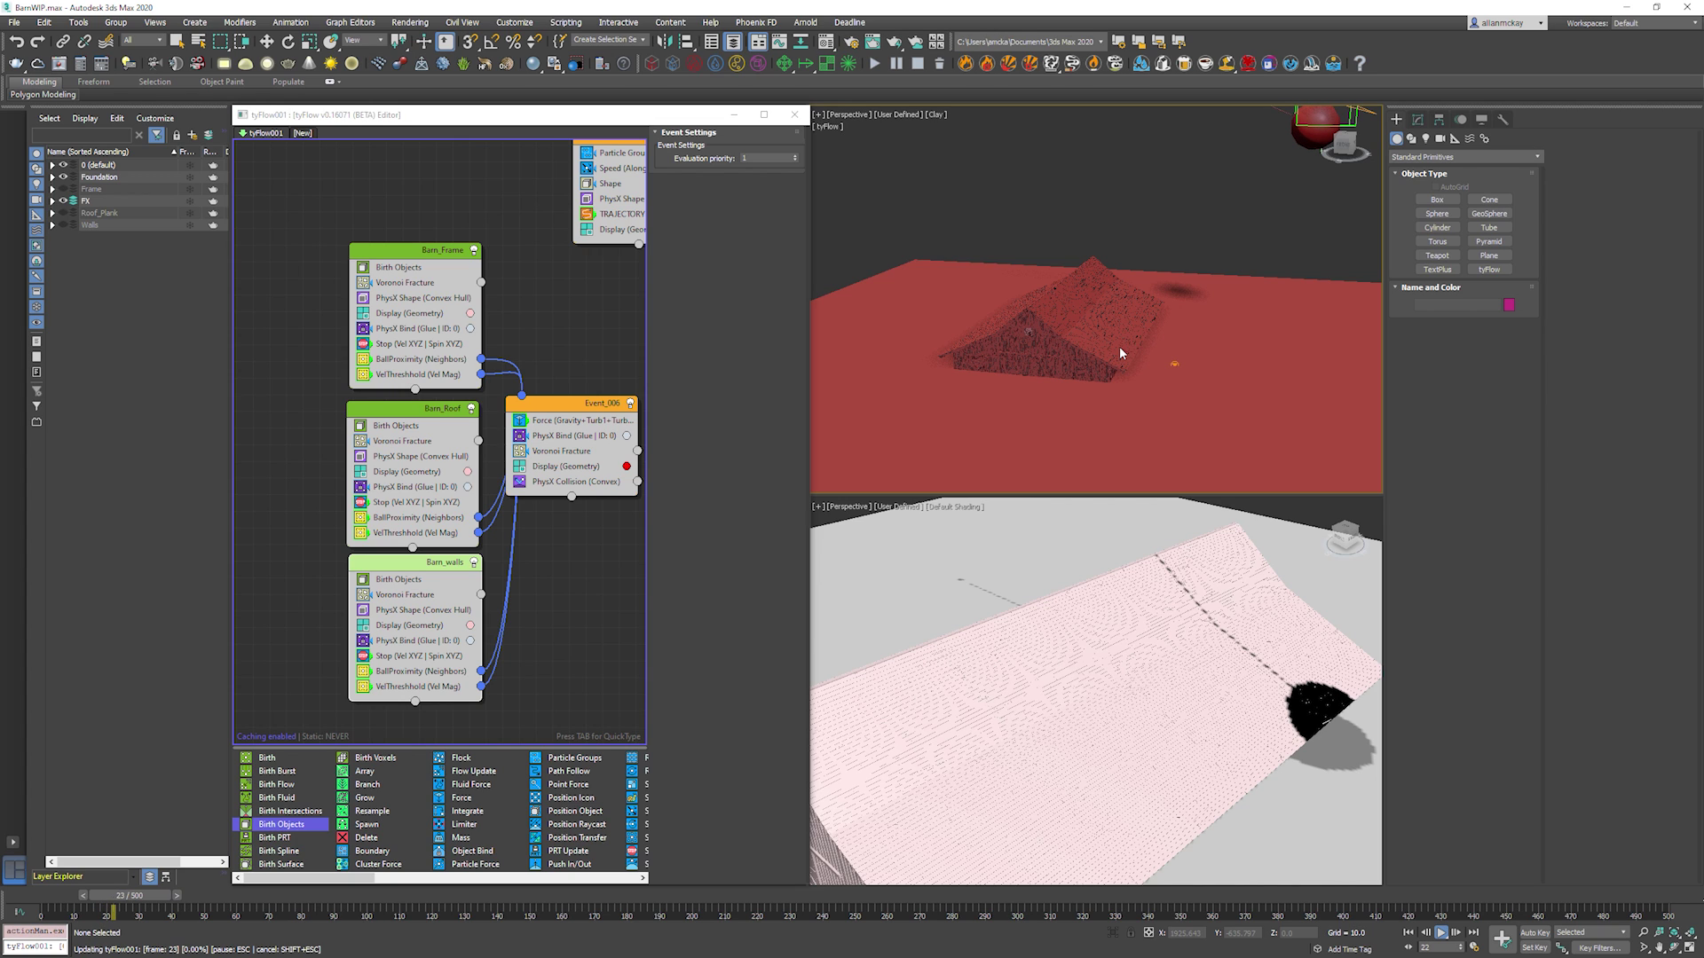
alt+middle_drag(1133, 236, 1158, 322)
Disable the flow and try to lower the WreckingBall_RIG helper.
right_click(536, 294)
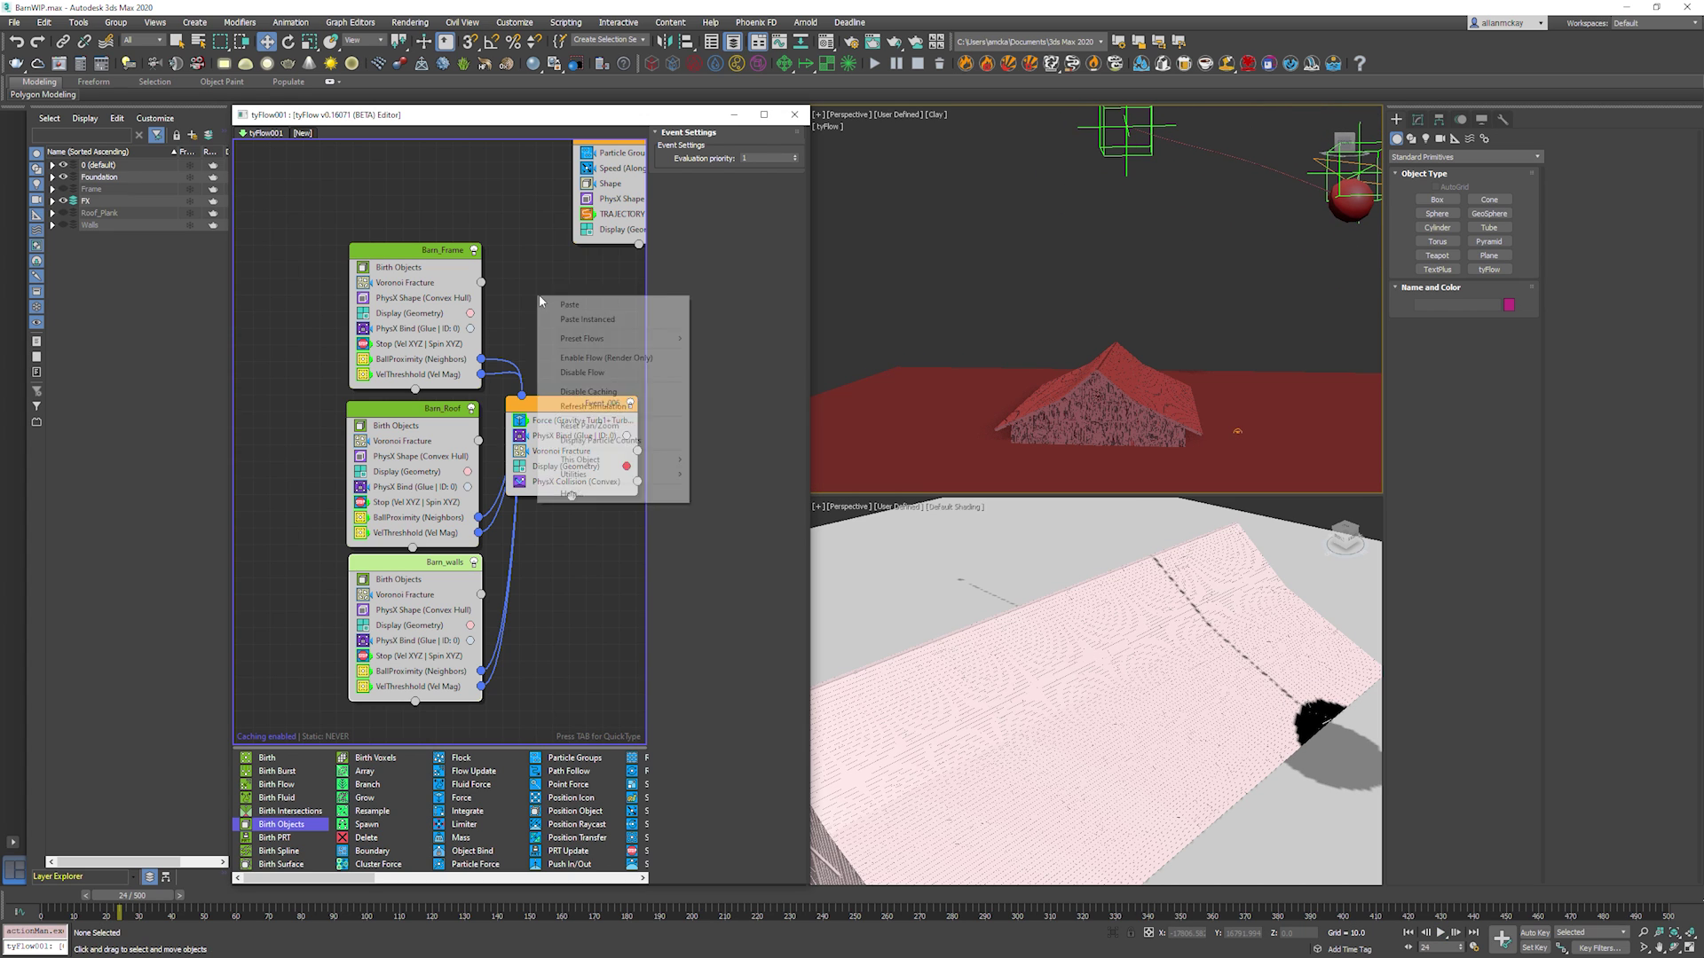
click(569, 369)
click(1131, 158)
middle_drag(1131, 158, 1079, 240)
scroll(1080, 238, down, 1)
scroll(1080, 237, up, 1)
right_click(1080, 238)
click(1098, 292)
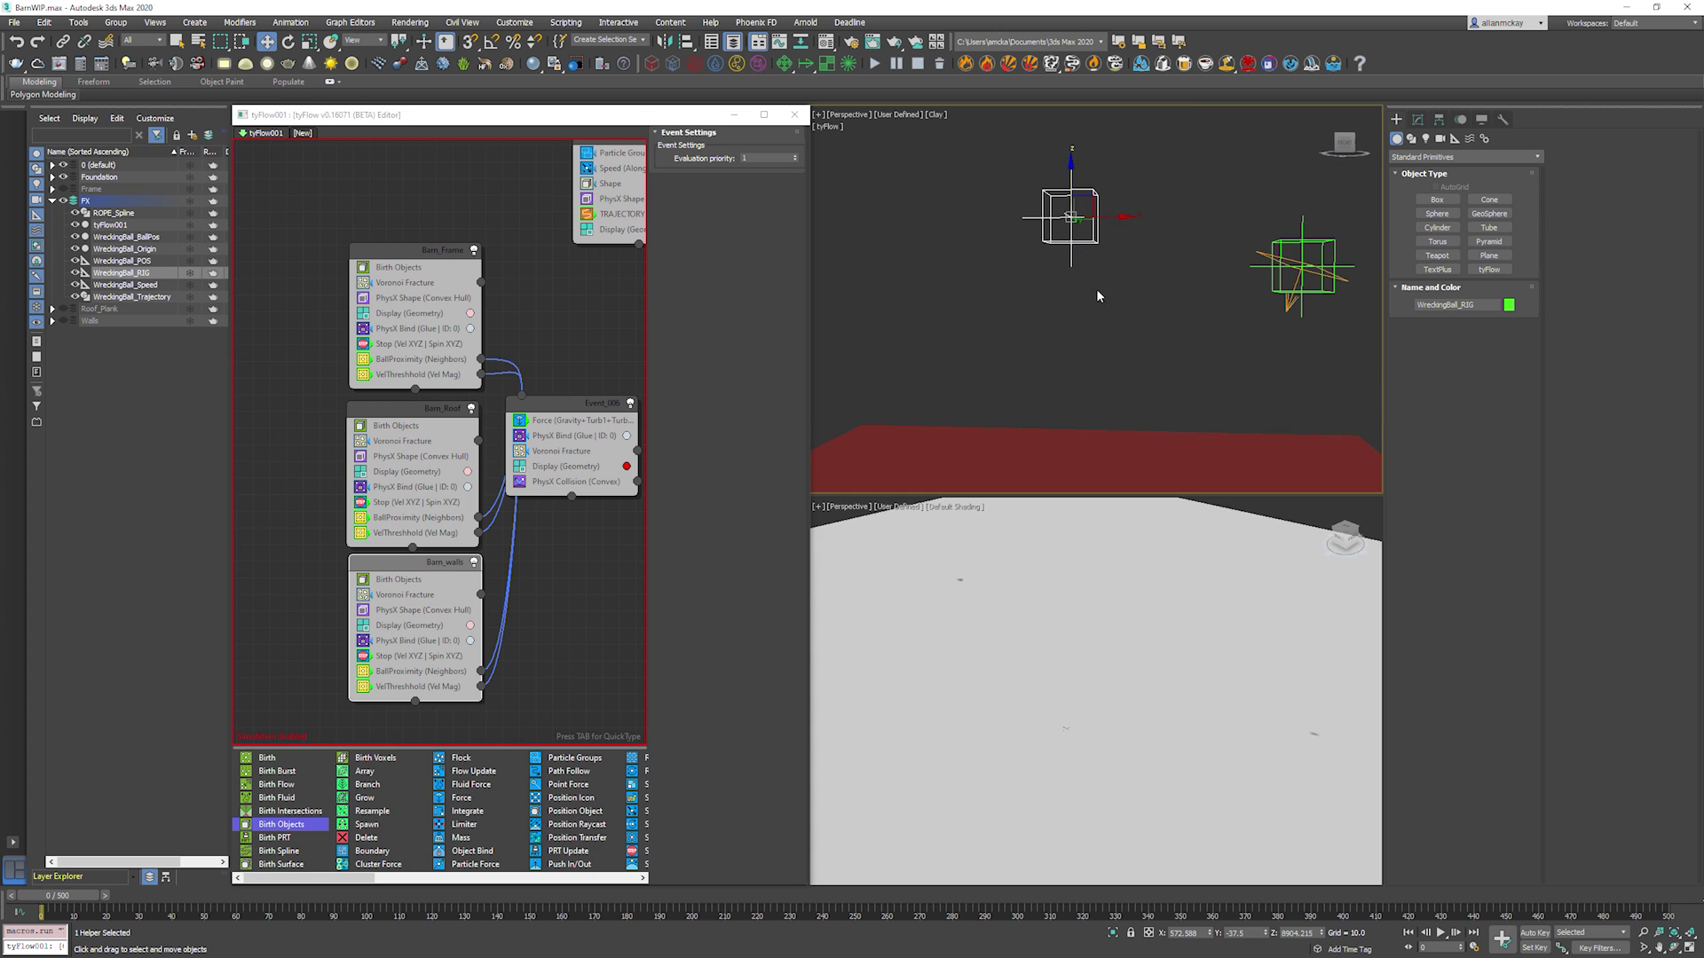
drag(1082, 168, 1090, 222)
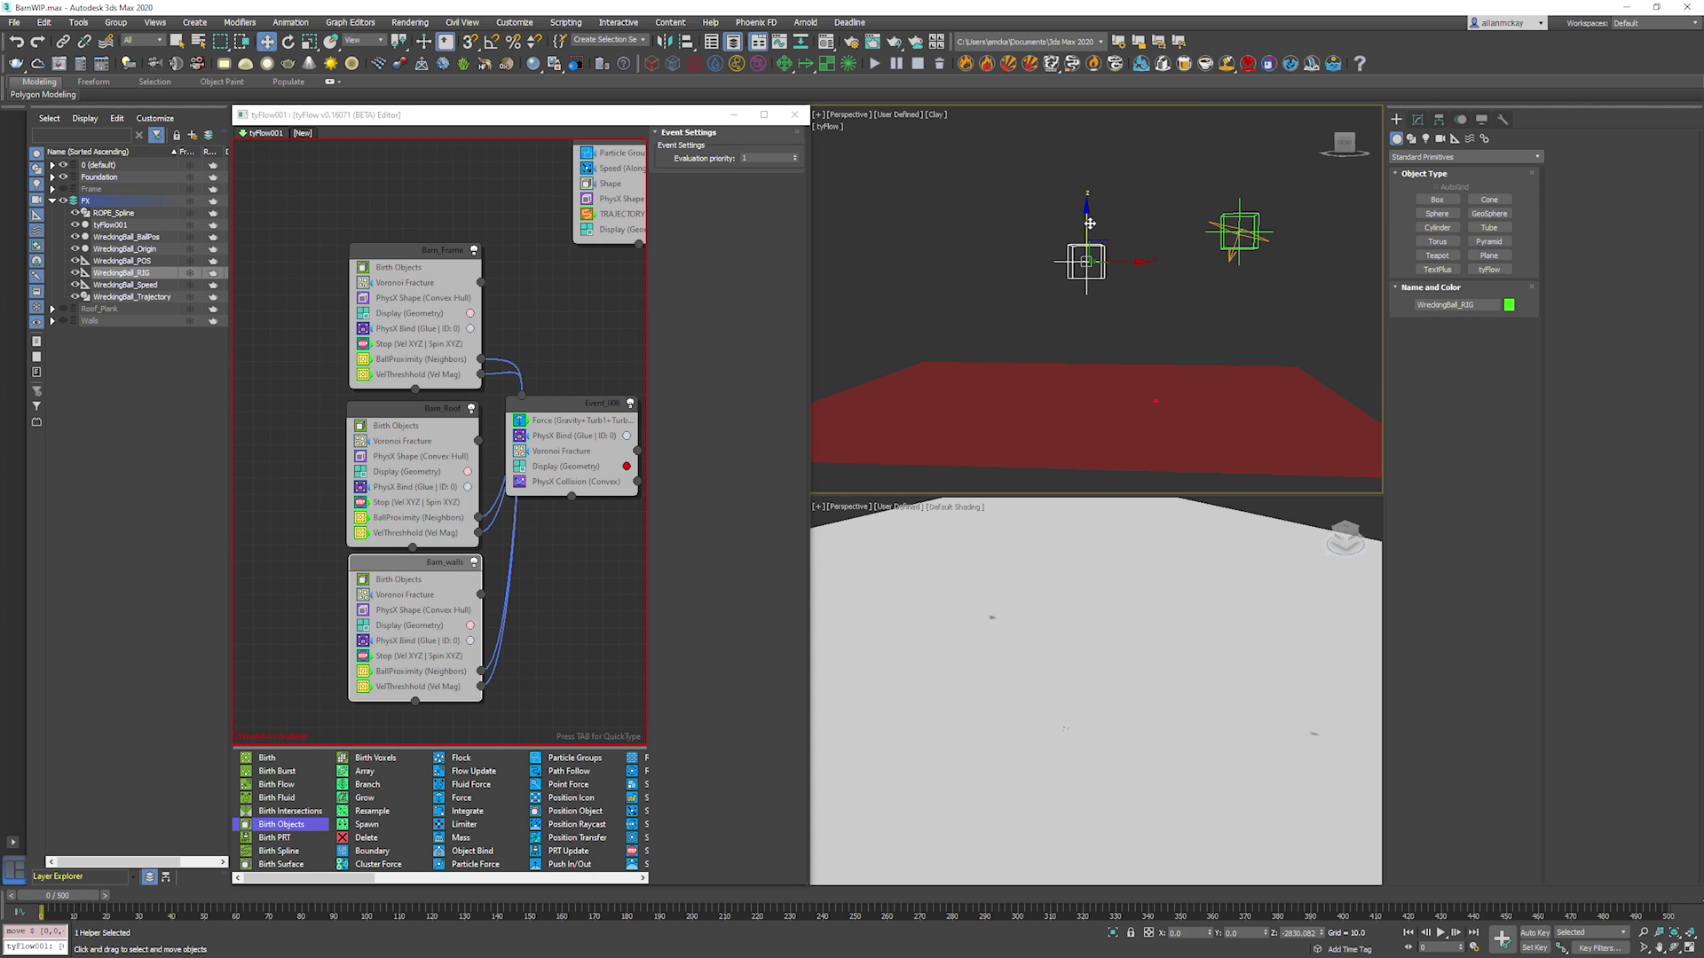
right_click(1090, 224)
Link the WreckingBall_POS helper to WreckingBall_RIG as its parent.
click(1241, 249)
key(l)
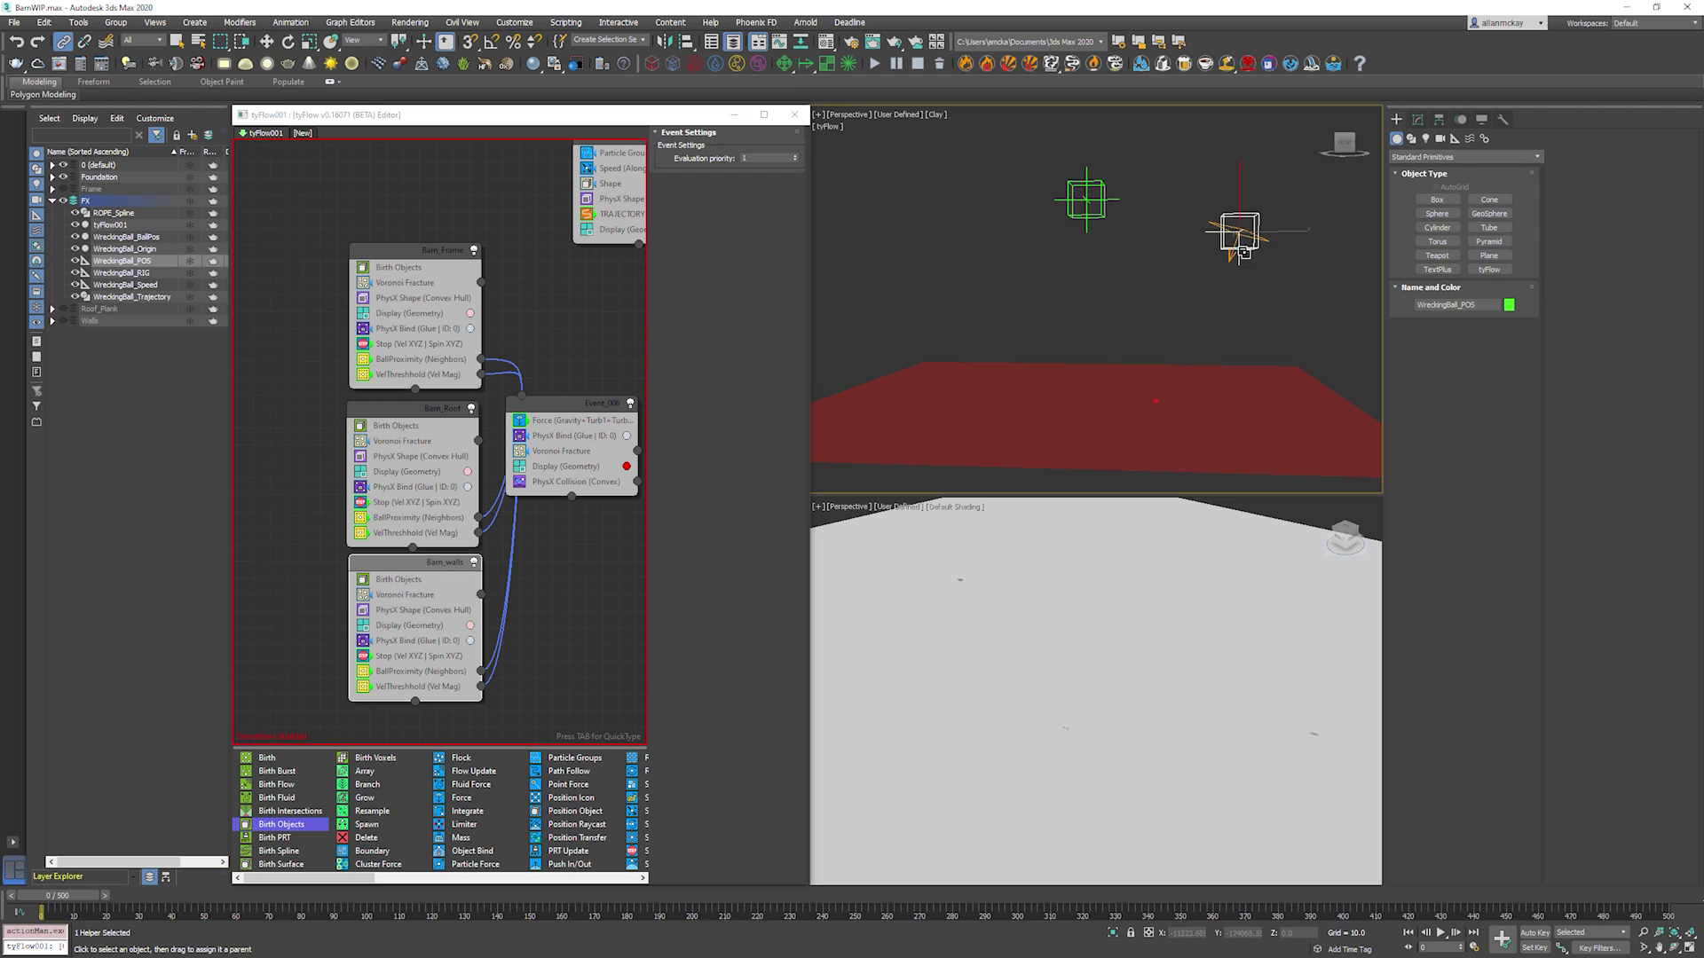
drag(1246, 249, 1097, 218)
Lower the WreckingBall_RIG helper together with its linked WreckingBall_POS helper closer to the ground.
right_click(1097, 218)
click(1120, 228)
click(1097, 217)
drag(1086, 165, 1063, 257)
click(1045, 193)
click(1052, 181)
scroll(1063, 213, down, 5)
click(1069, 244)
click(1174, 338)
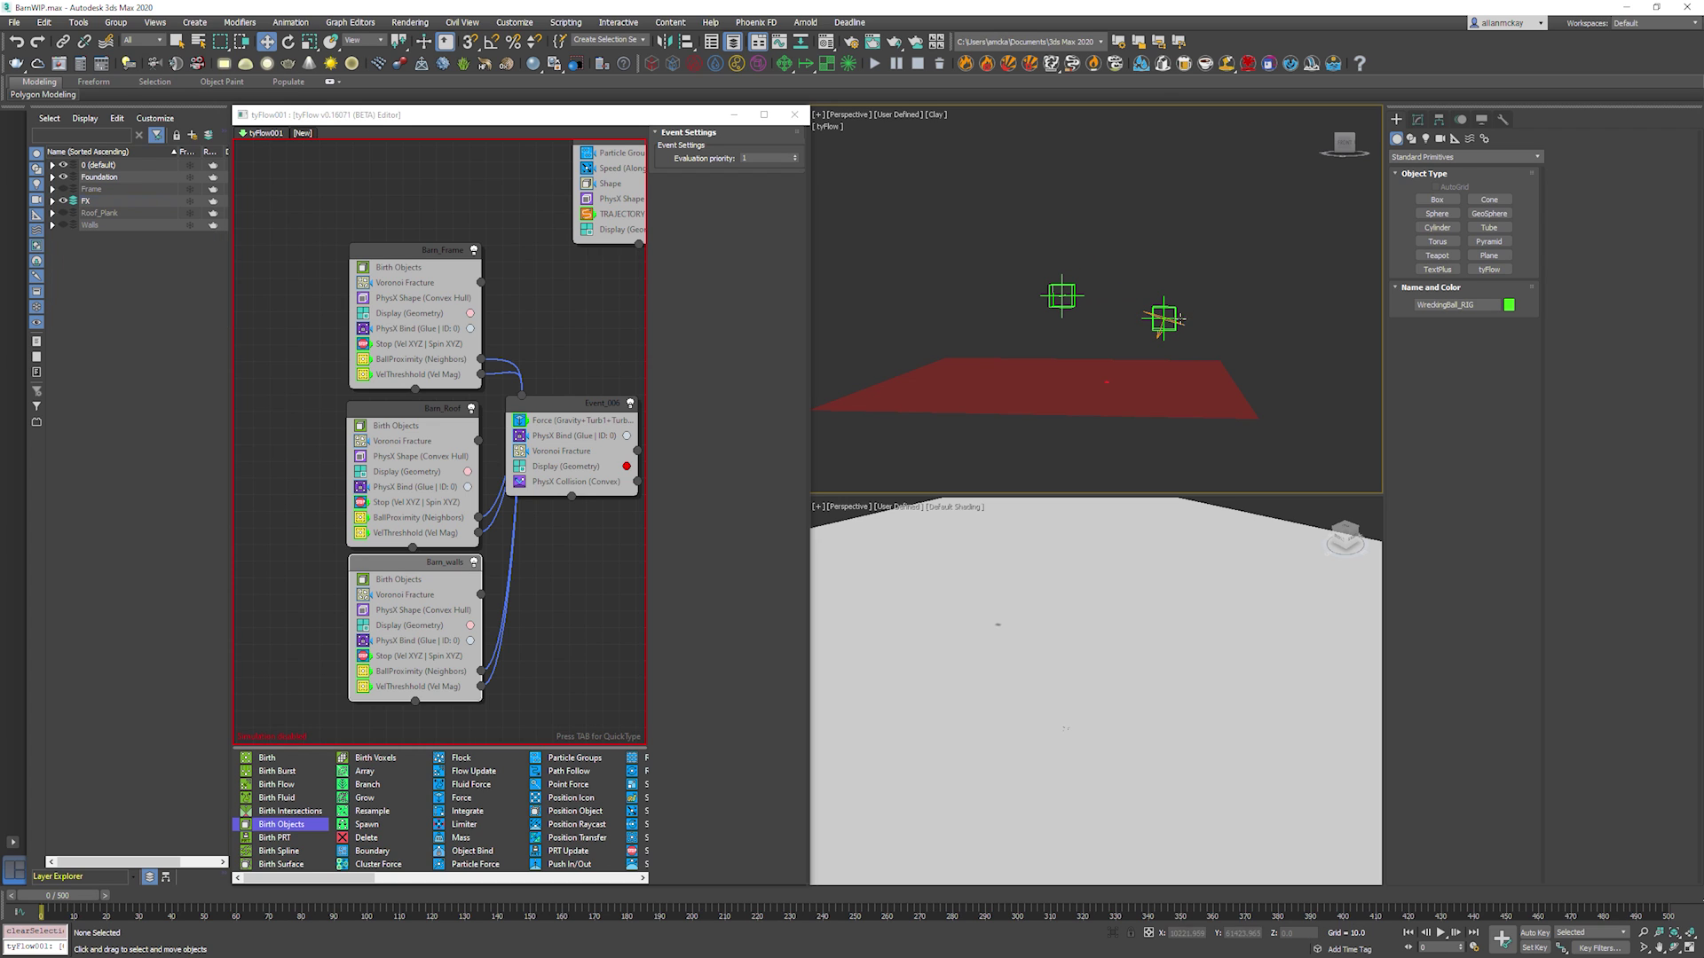
Move the WreckingBall_POS helper horizontally closer to WreckingBall_RIG and activate the Rotate tool.
click(1170, 332)
mouse_move(1201, 320)
mouse_down()
mouse_move(1165, 321)
mouse_move(1188, 308)
mouse_up()
click(1146, 340)
click(1144, 327)
right_click(1143, 329)
click(1160, 354)
click(1228, 285)
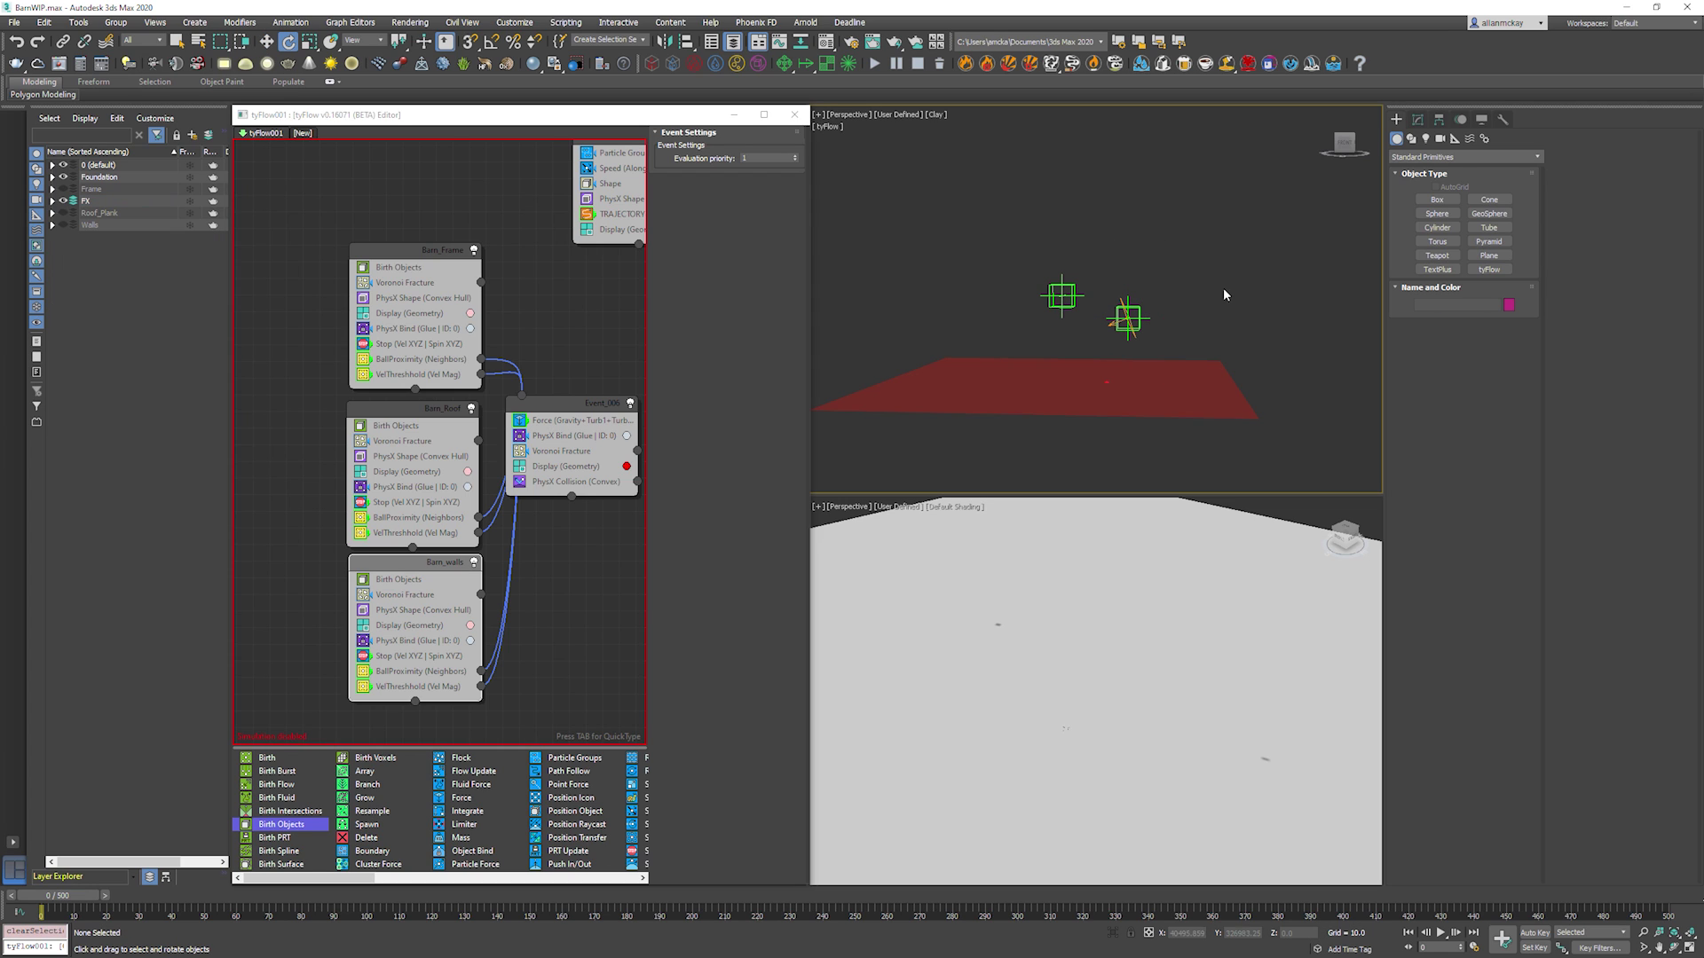
Enable the flow to check the wrecking ball's position against the barn, and disable it again.
right_click(604, 312)
click(642, 367)
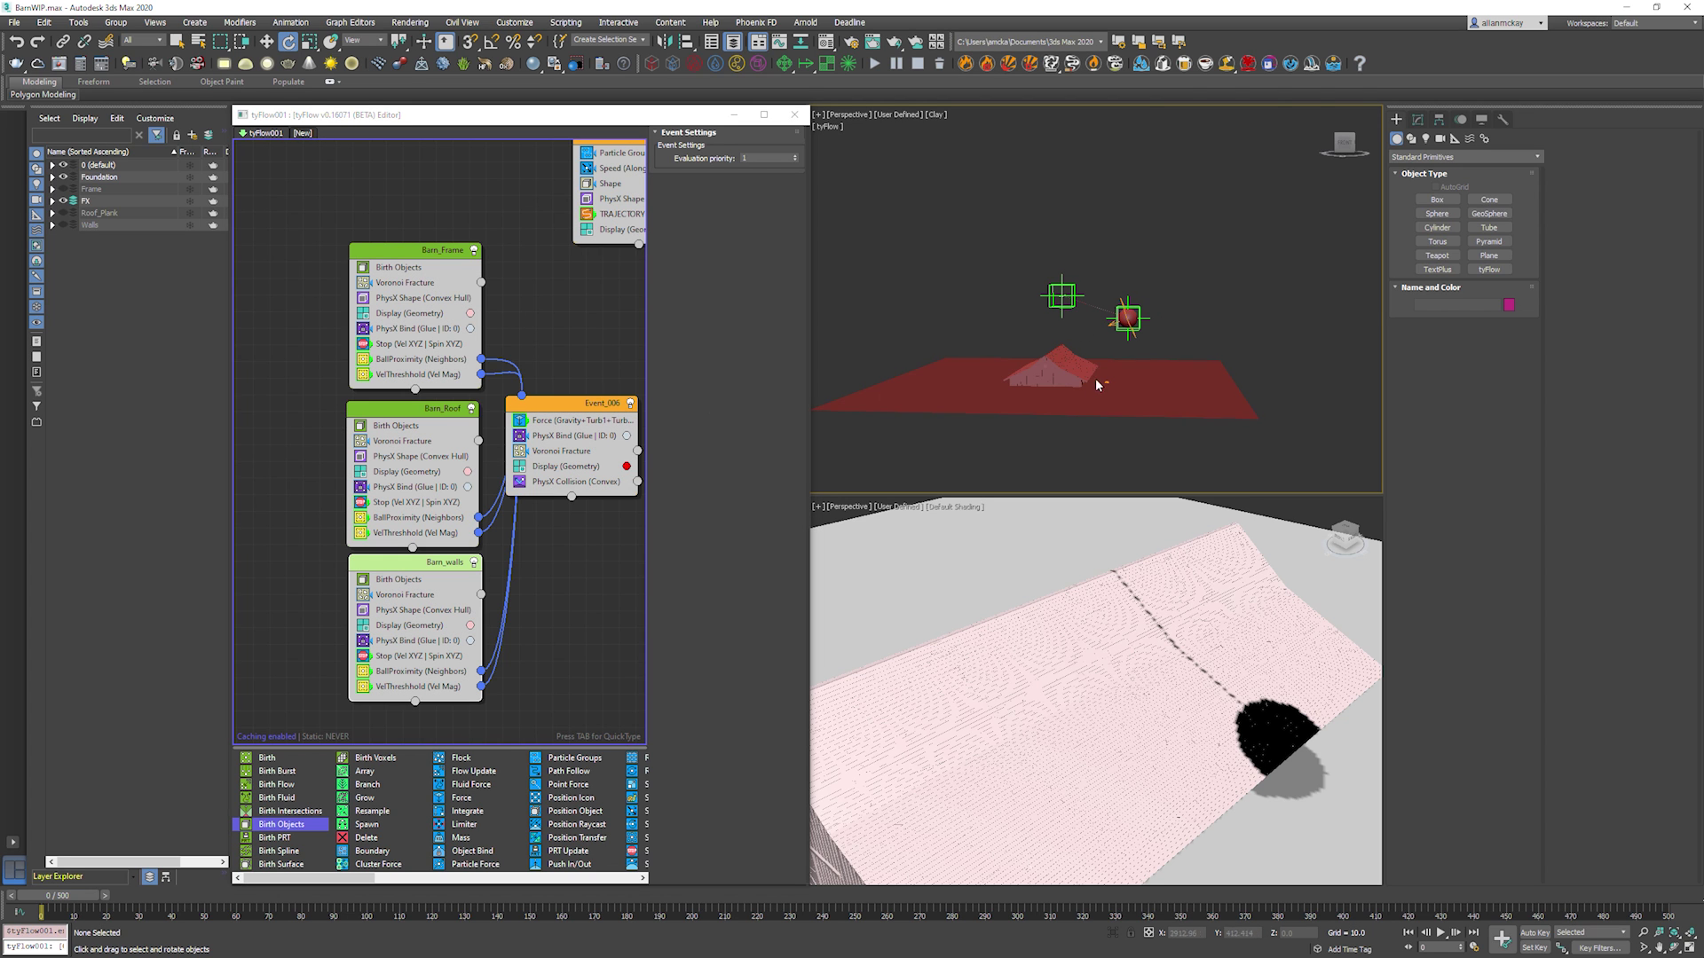
scroll(1146, 337, up, 4)
scroll(1146, 326, up, 2)
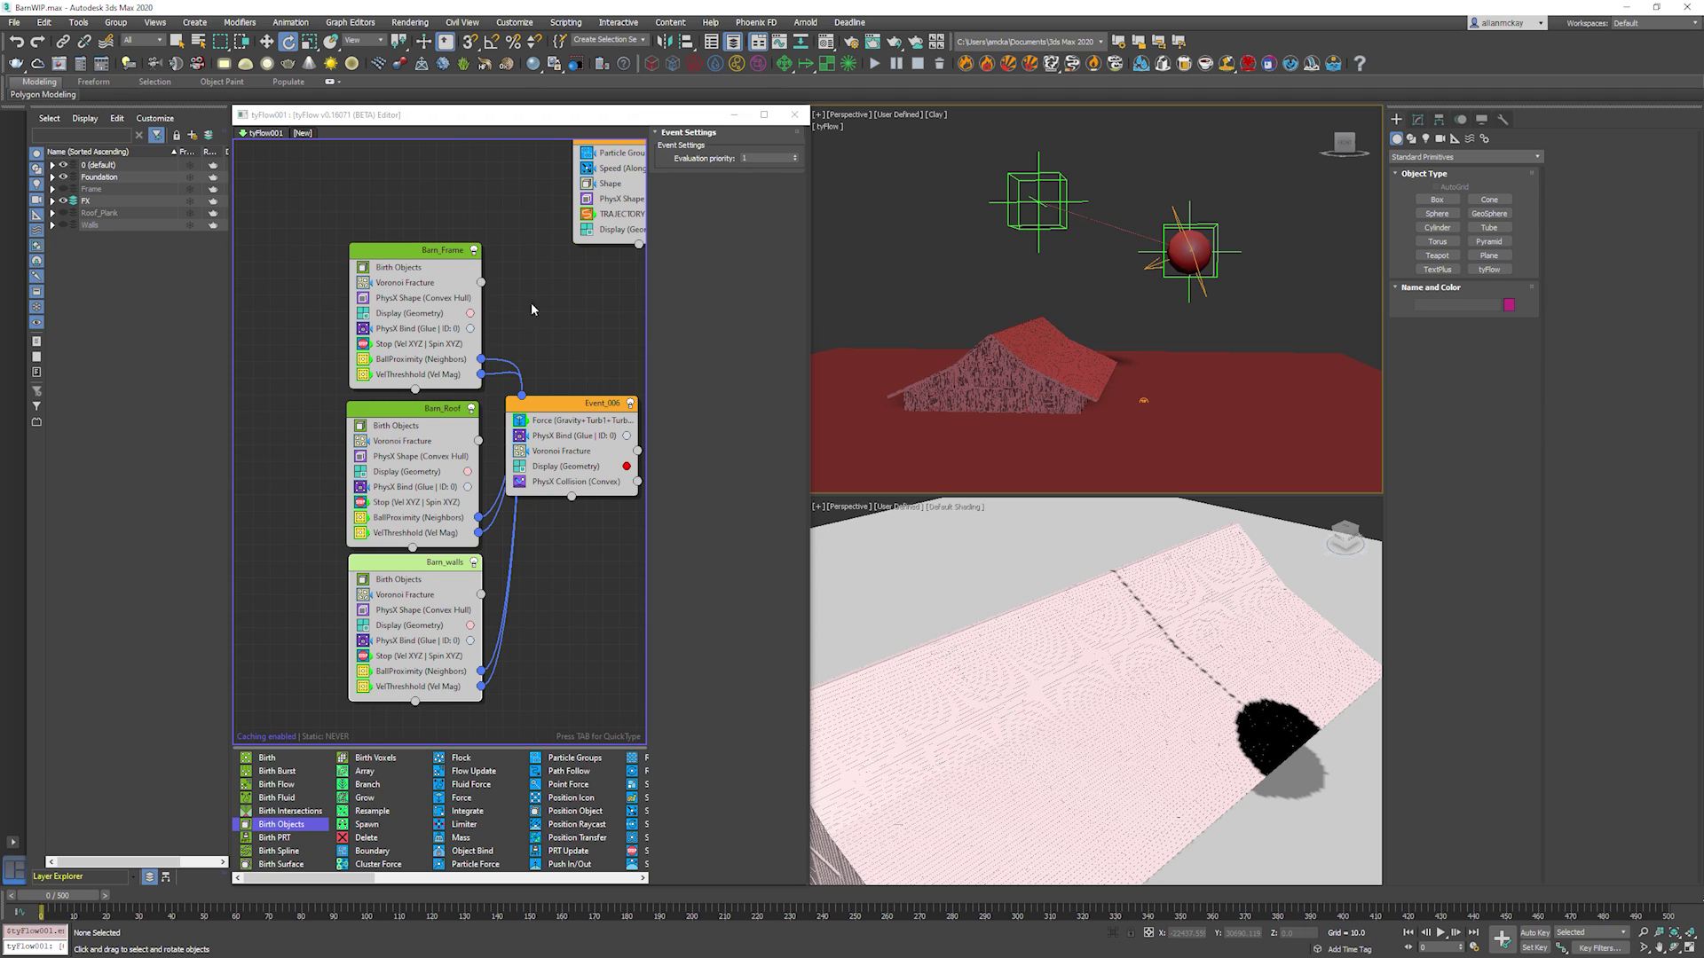
right_click(530, 273)
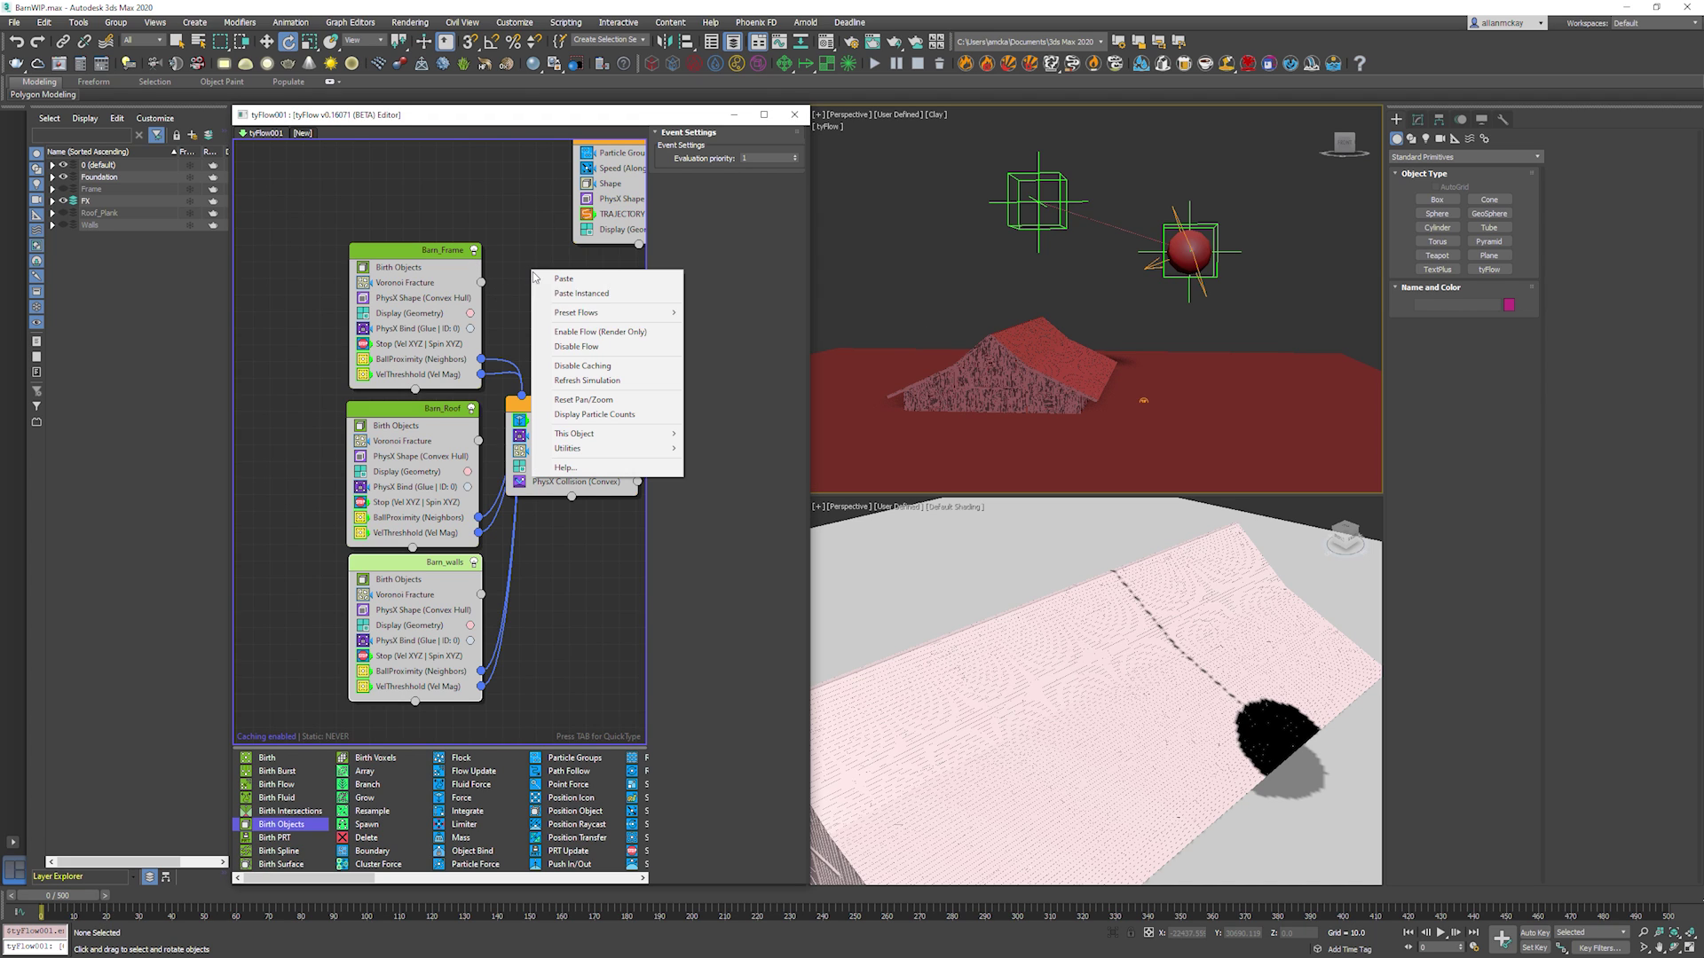
click(569, 347)
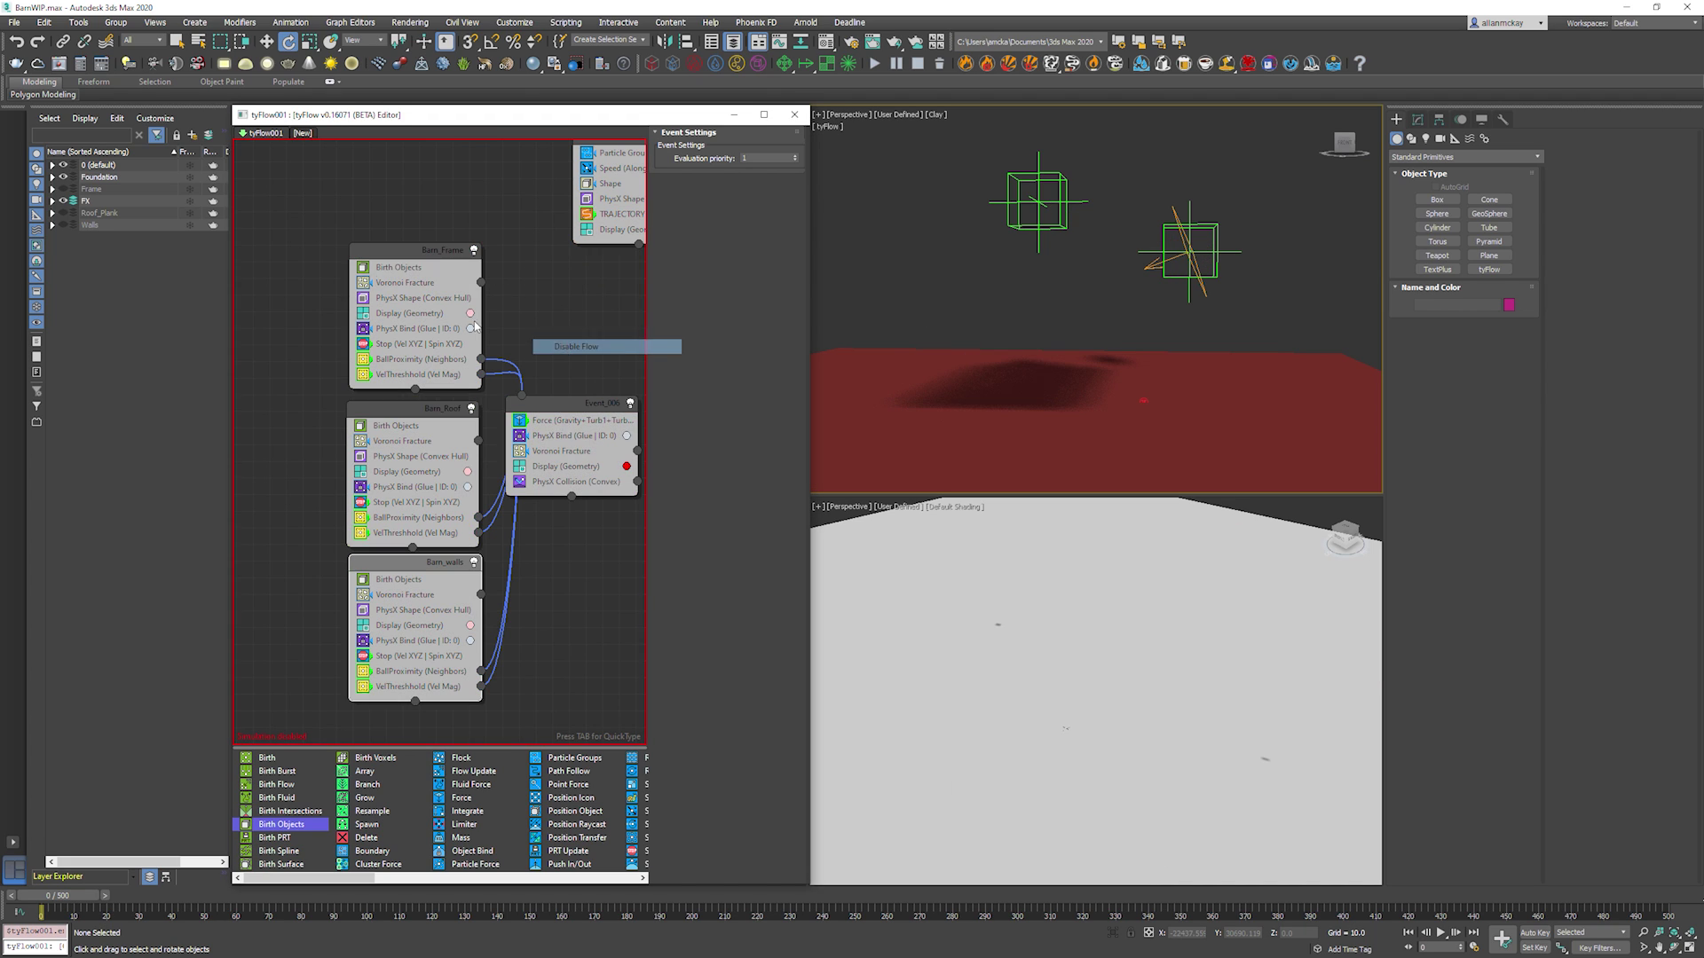
Lower the WreckingBall_POS helper and move it closer to the barn, using the temporarily shown Frame layer as reference.
click(62, 189)
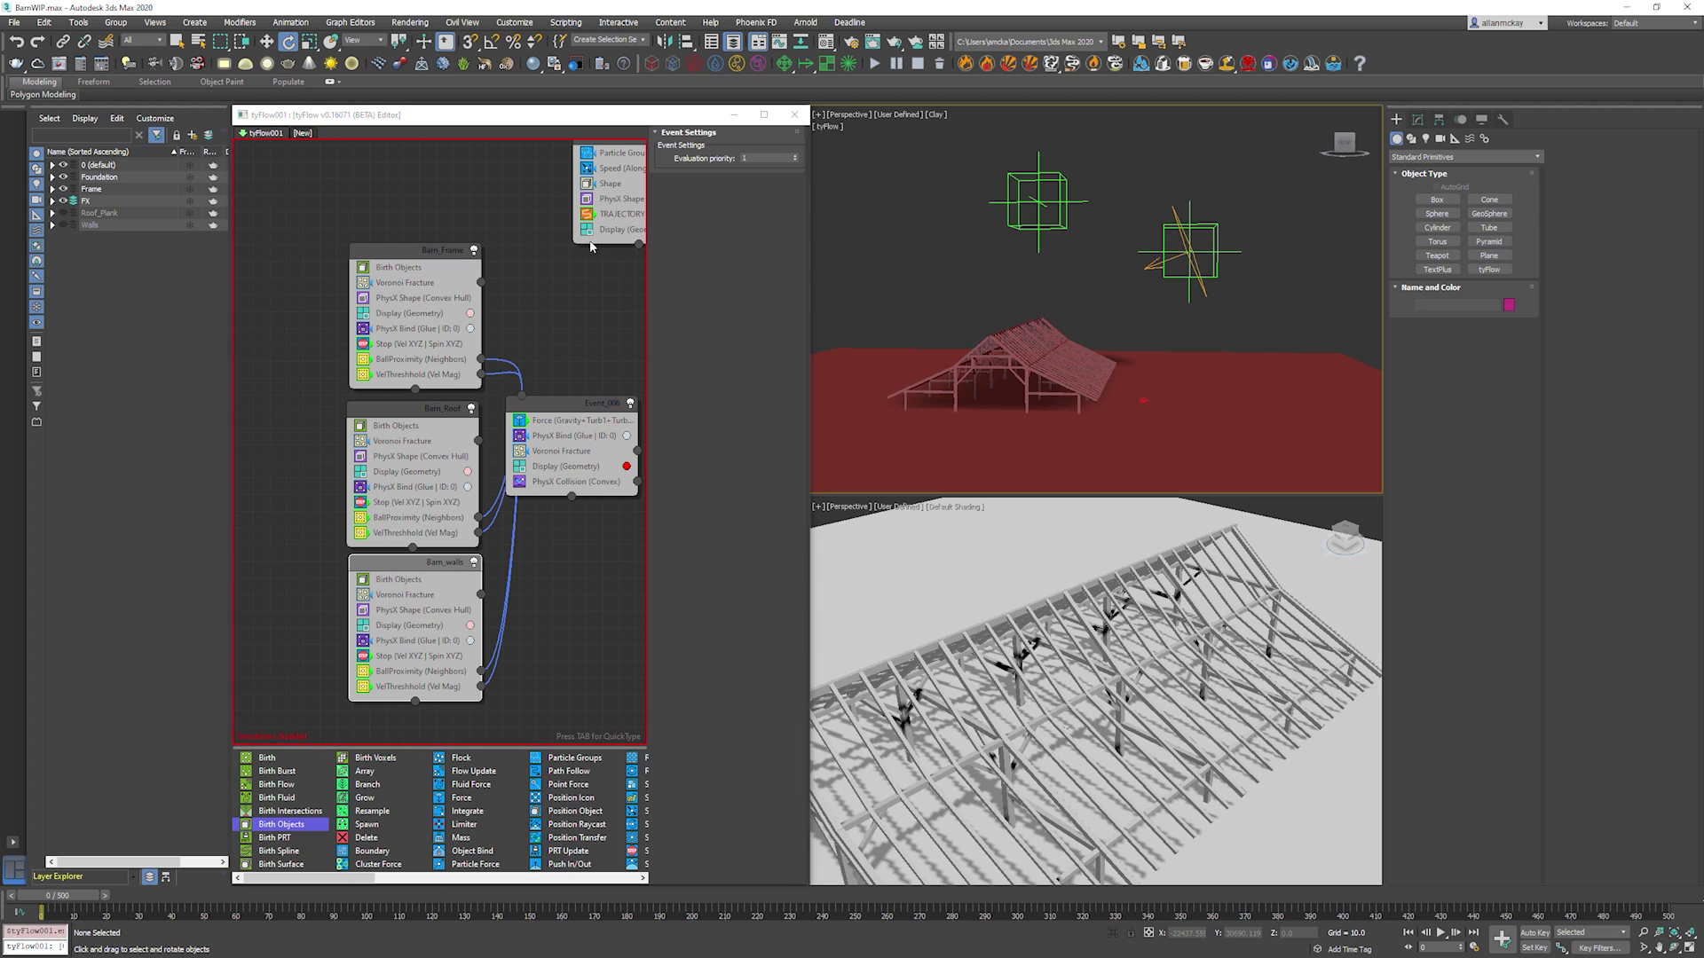
click(1211, 287)
key(w)
drag(1211, 258, 1143, 296)
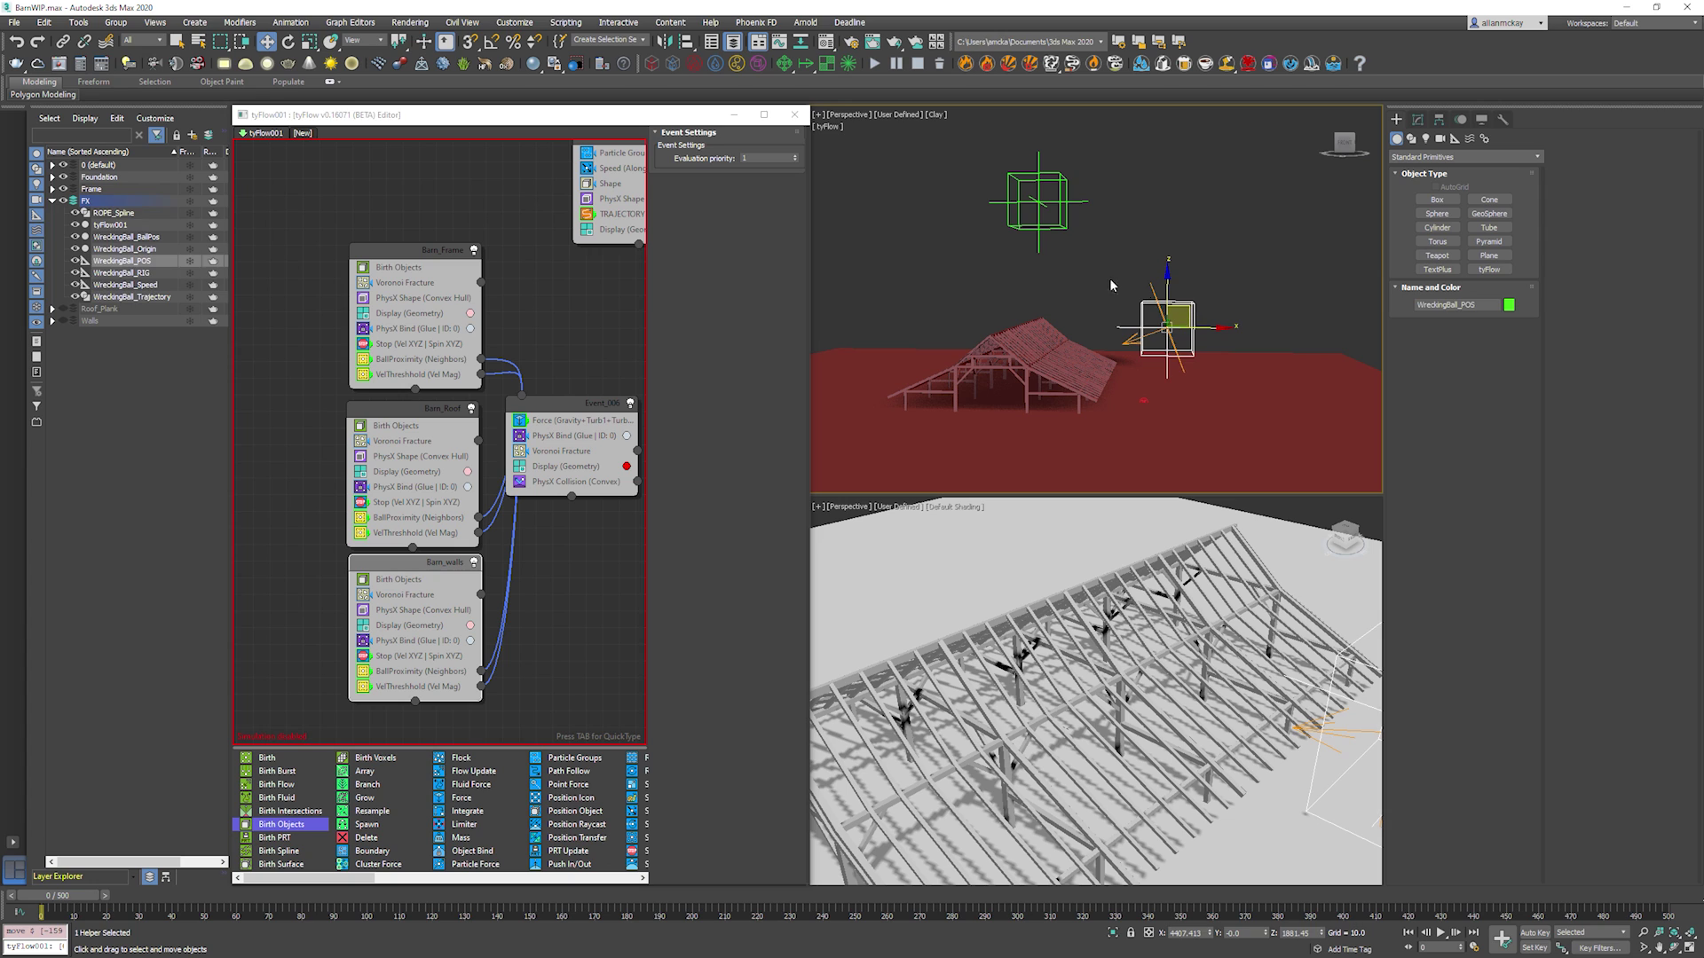
click(1021, 293)
click(62, 189)
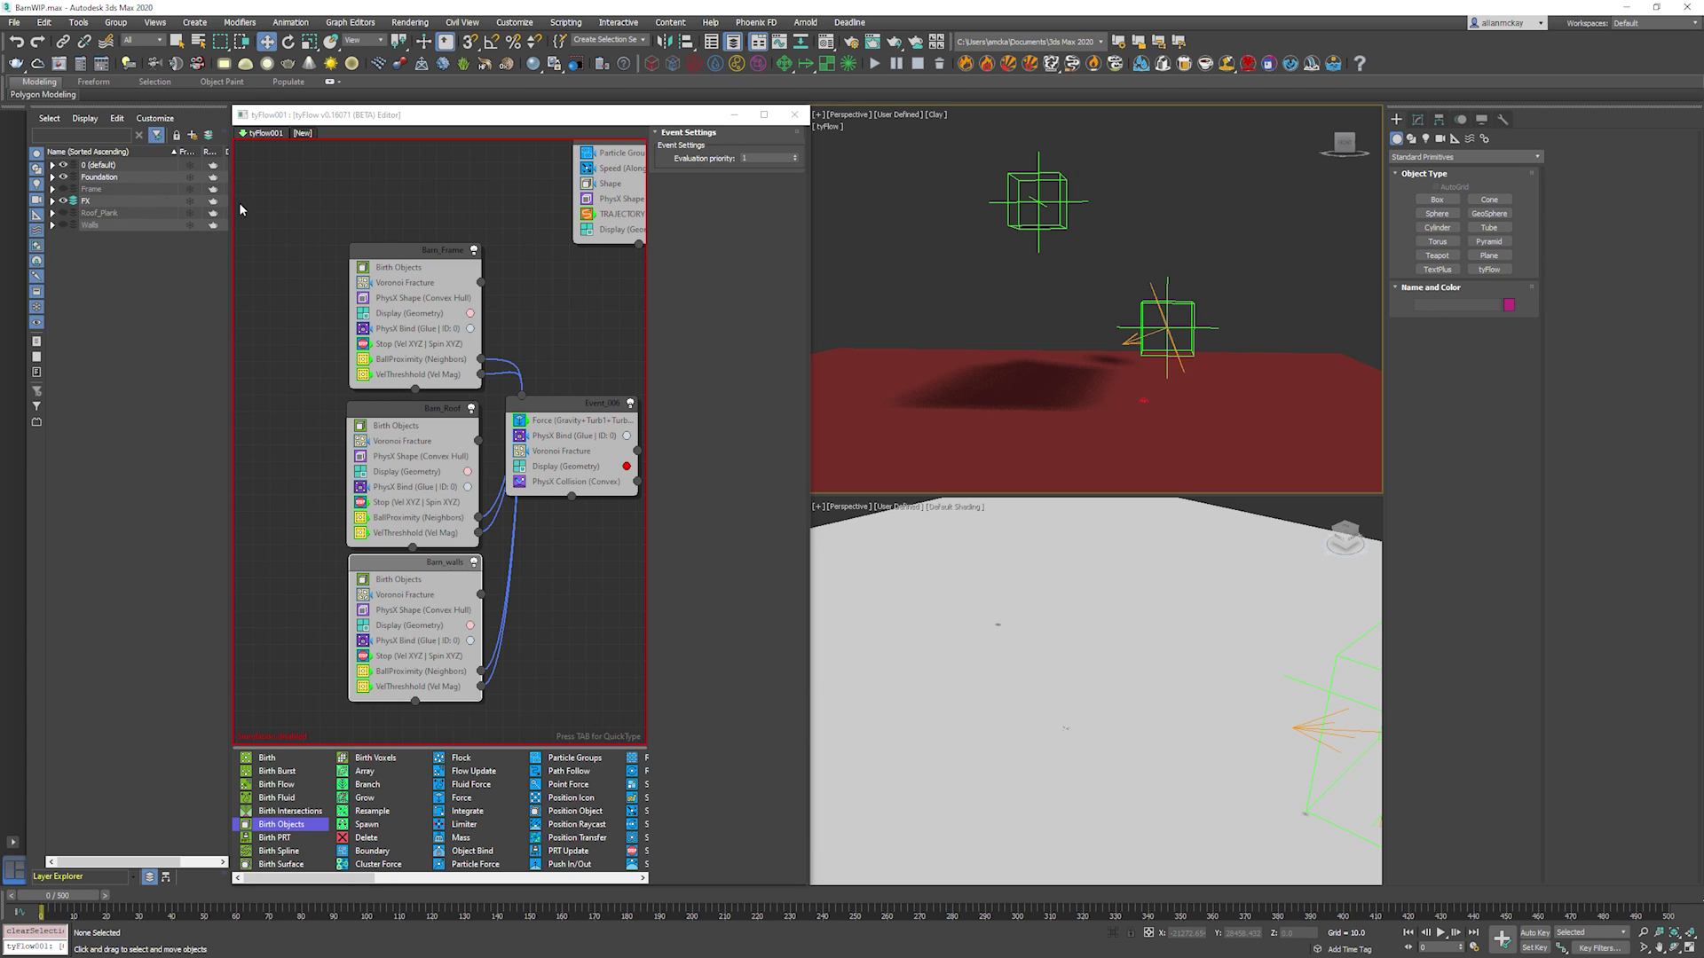
Enable the flow and play the simulation until the ball hits the roof, inspect the impact and return to frame 0.
right_click(426, 229)
click(486, 293)
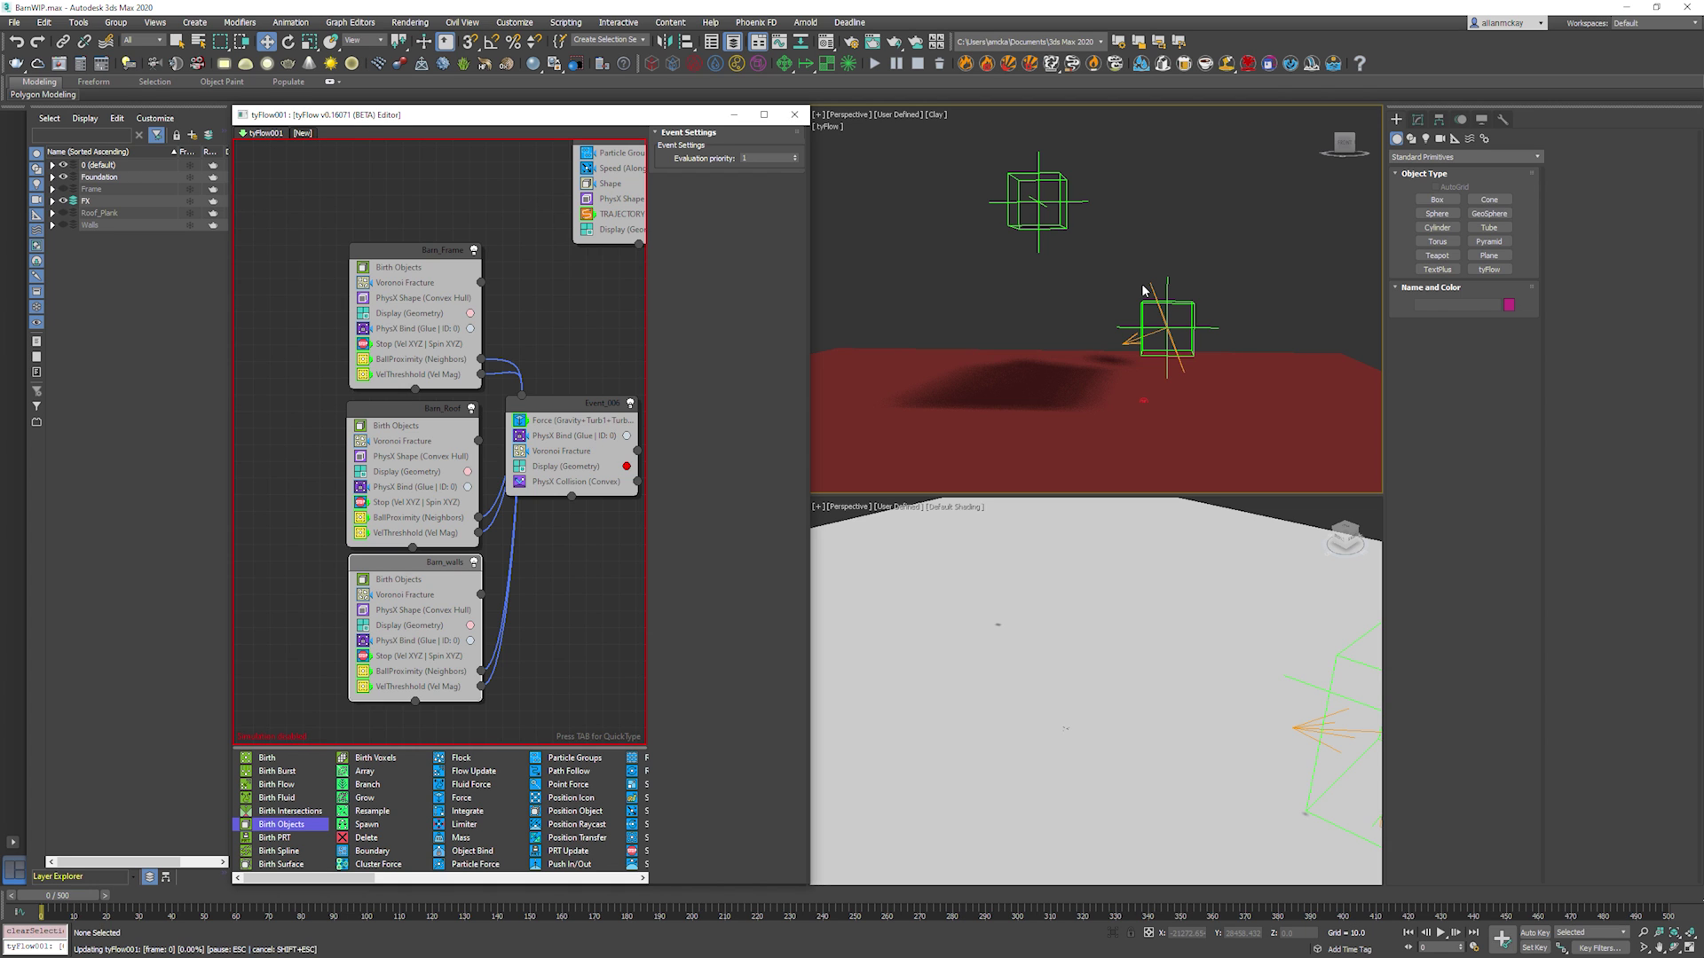
key(slash)
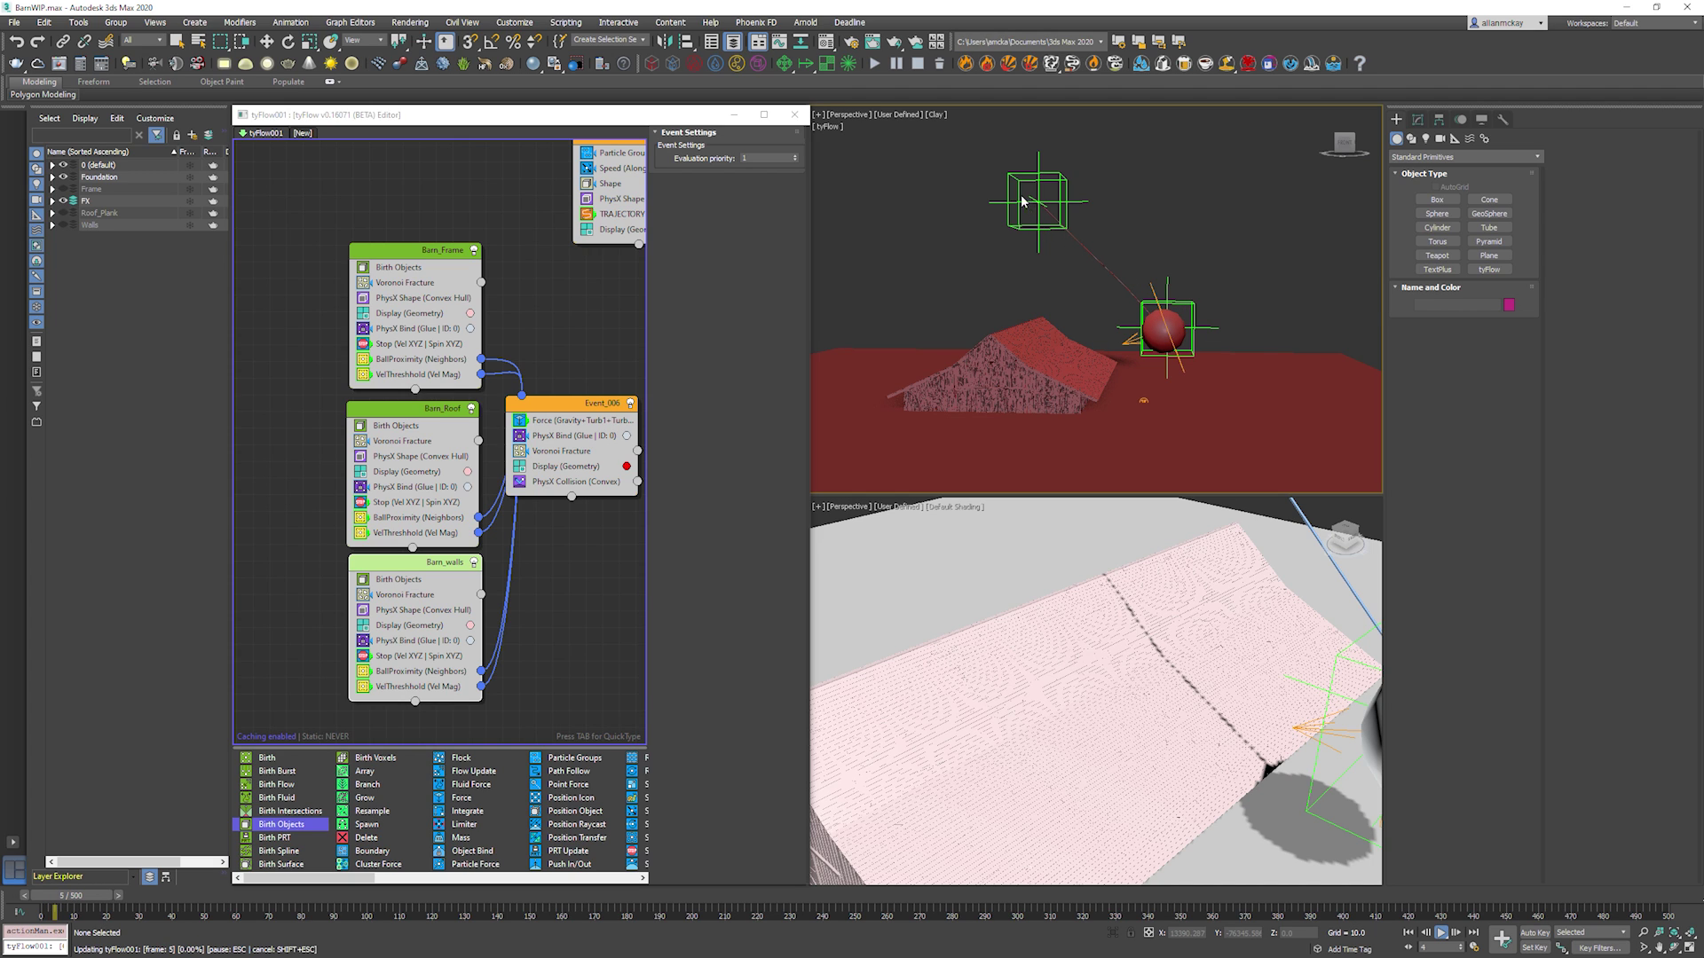
scroll(1128, 331, up, 2)
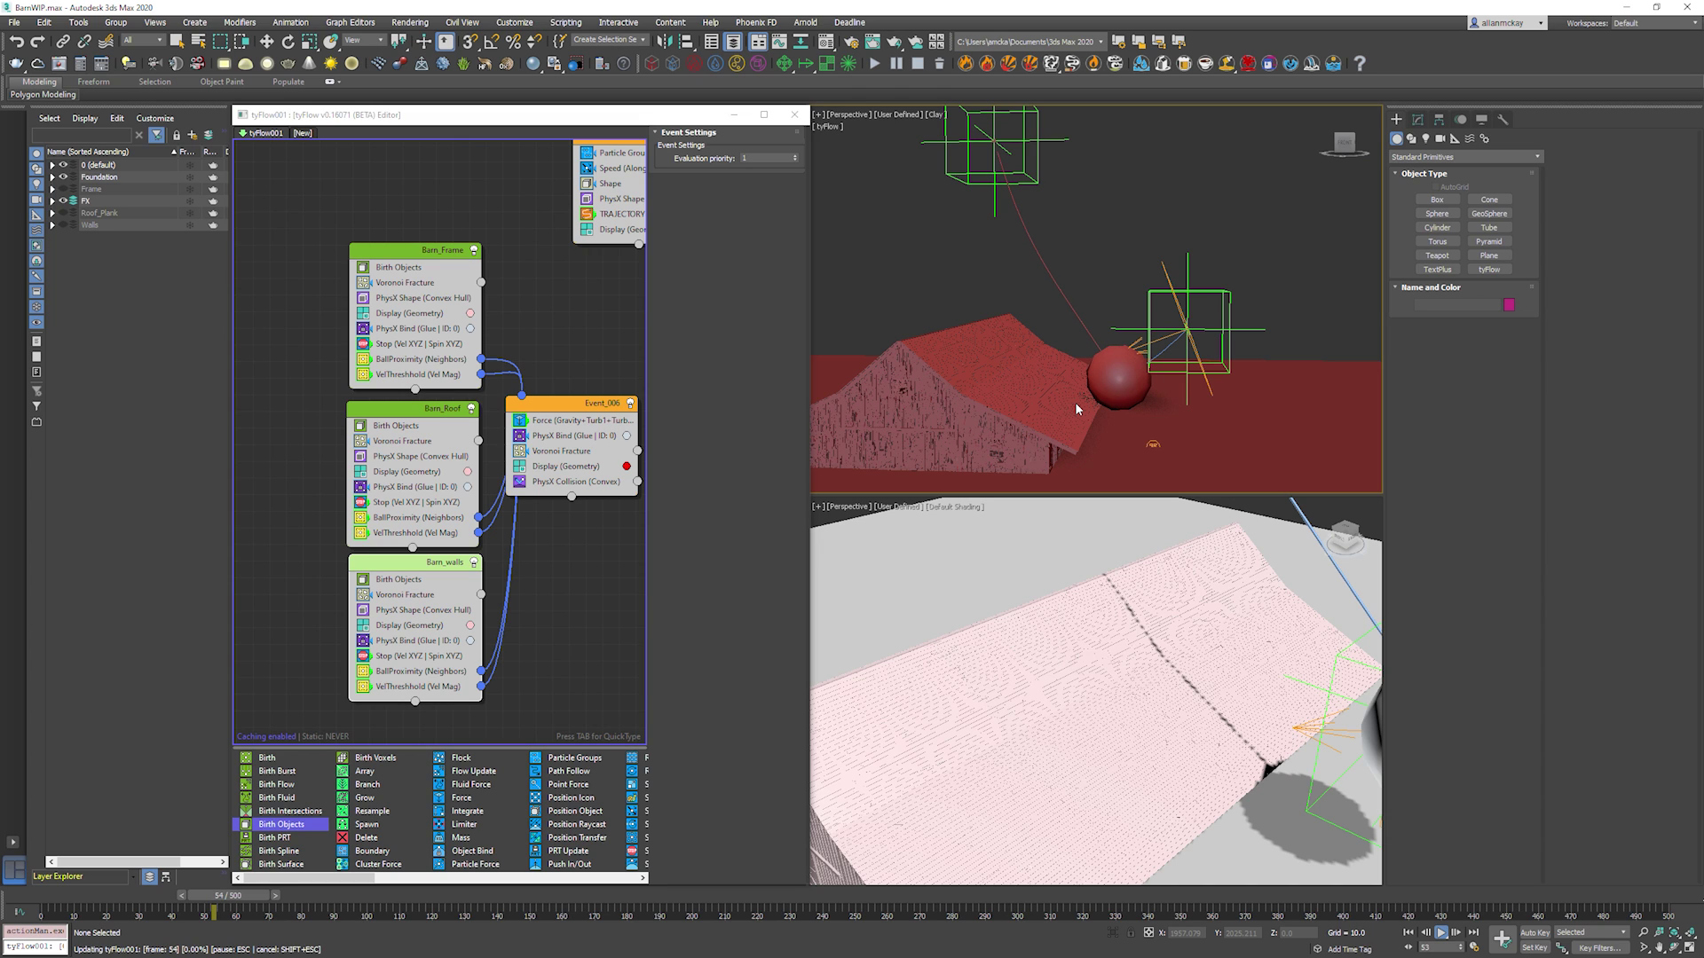
scroll(1074, 408, up, 3)
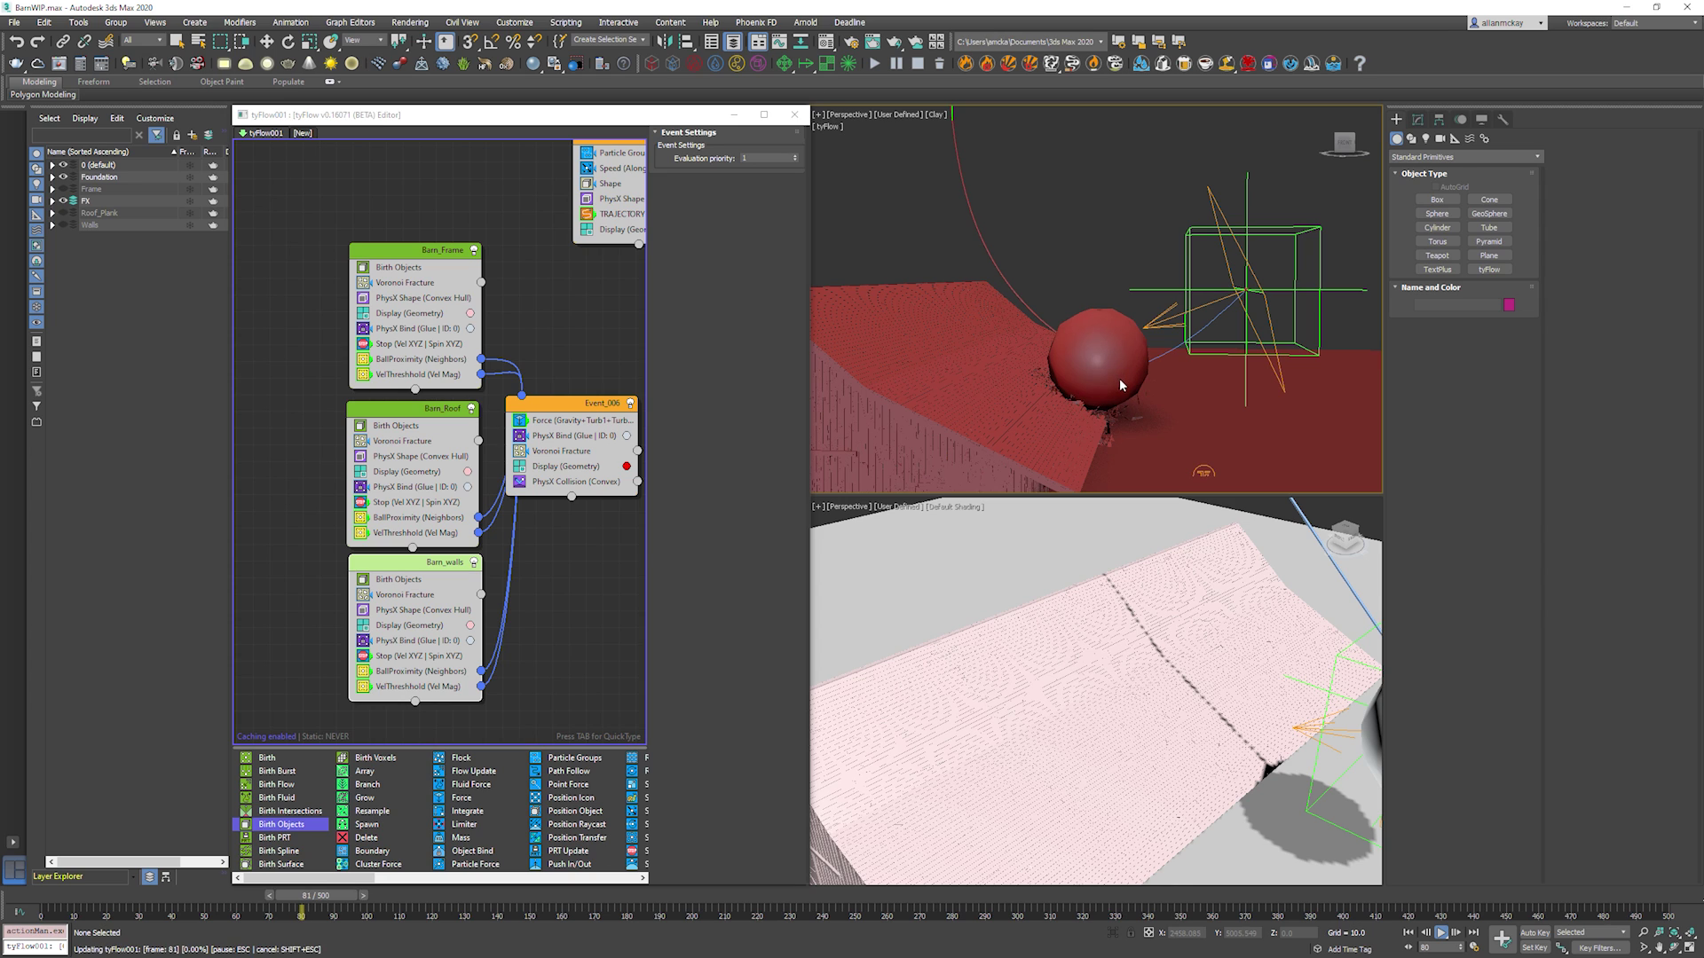
key(Escape)
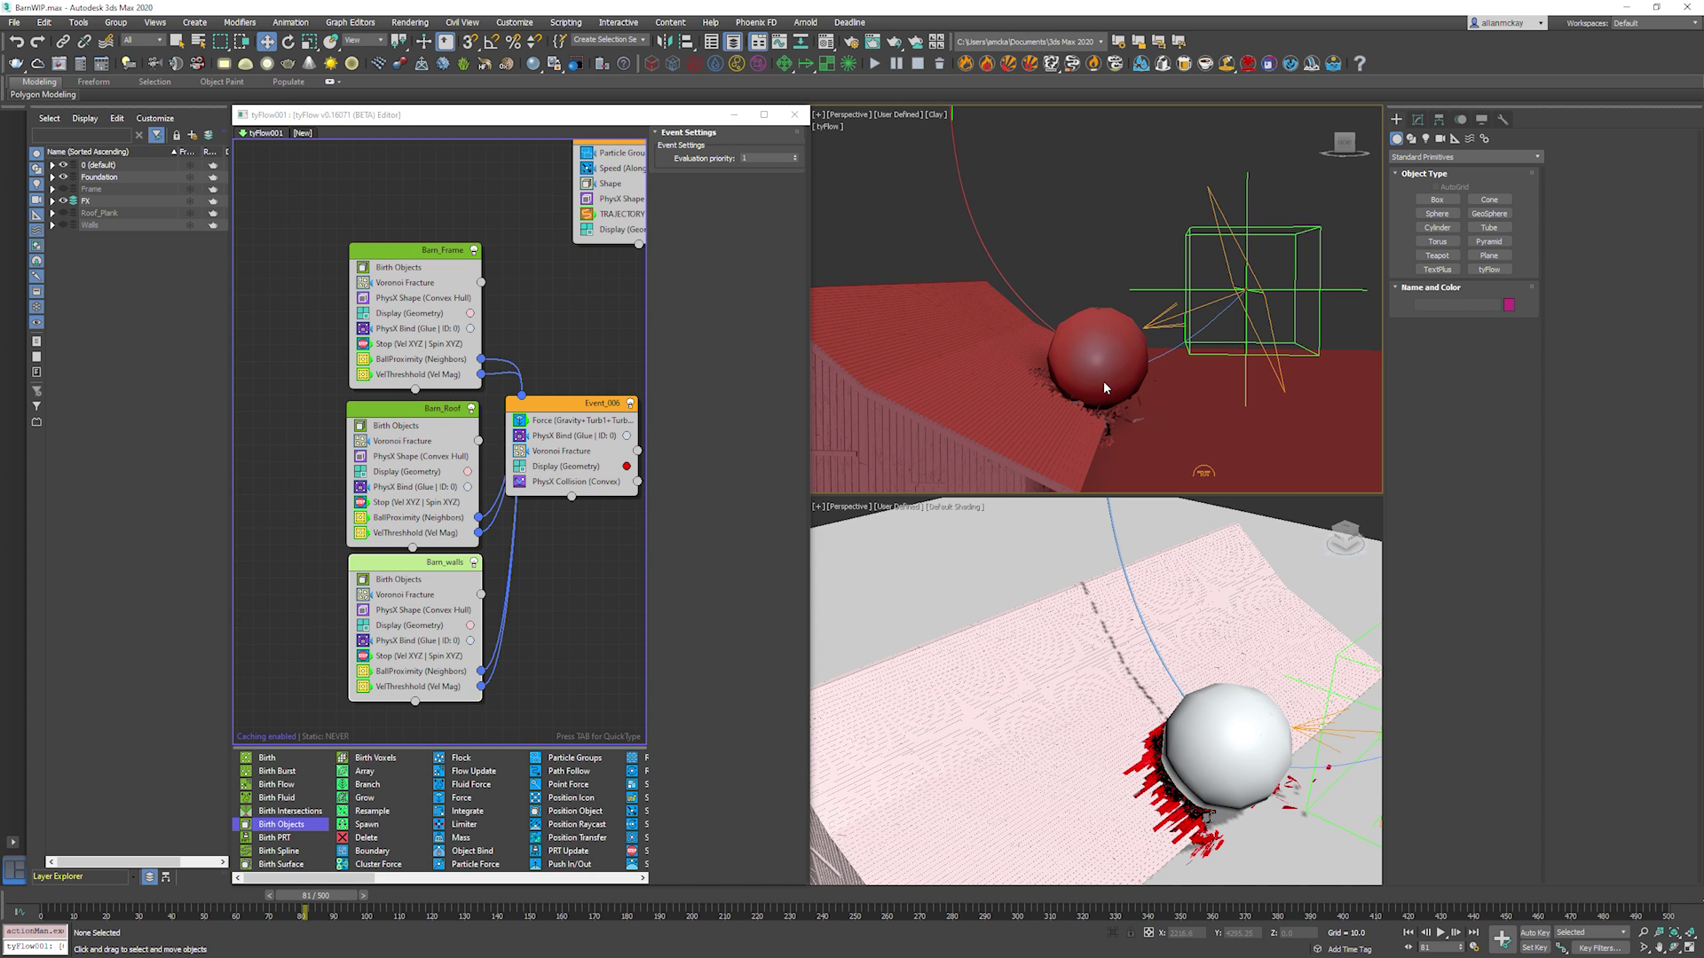
alt+middle_drag(1131, 386, 1167, 243)
middle_drag(1167, 243, 1175, 296)
drag(167, 900, 90, 902)
key(Home)
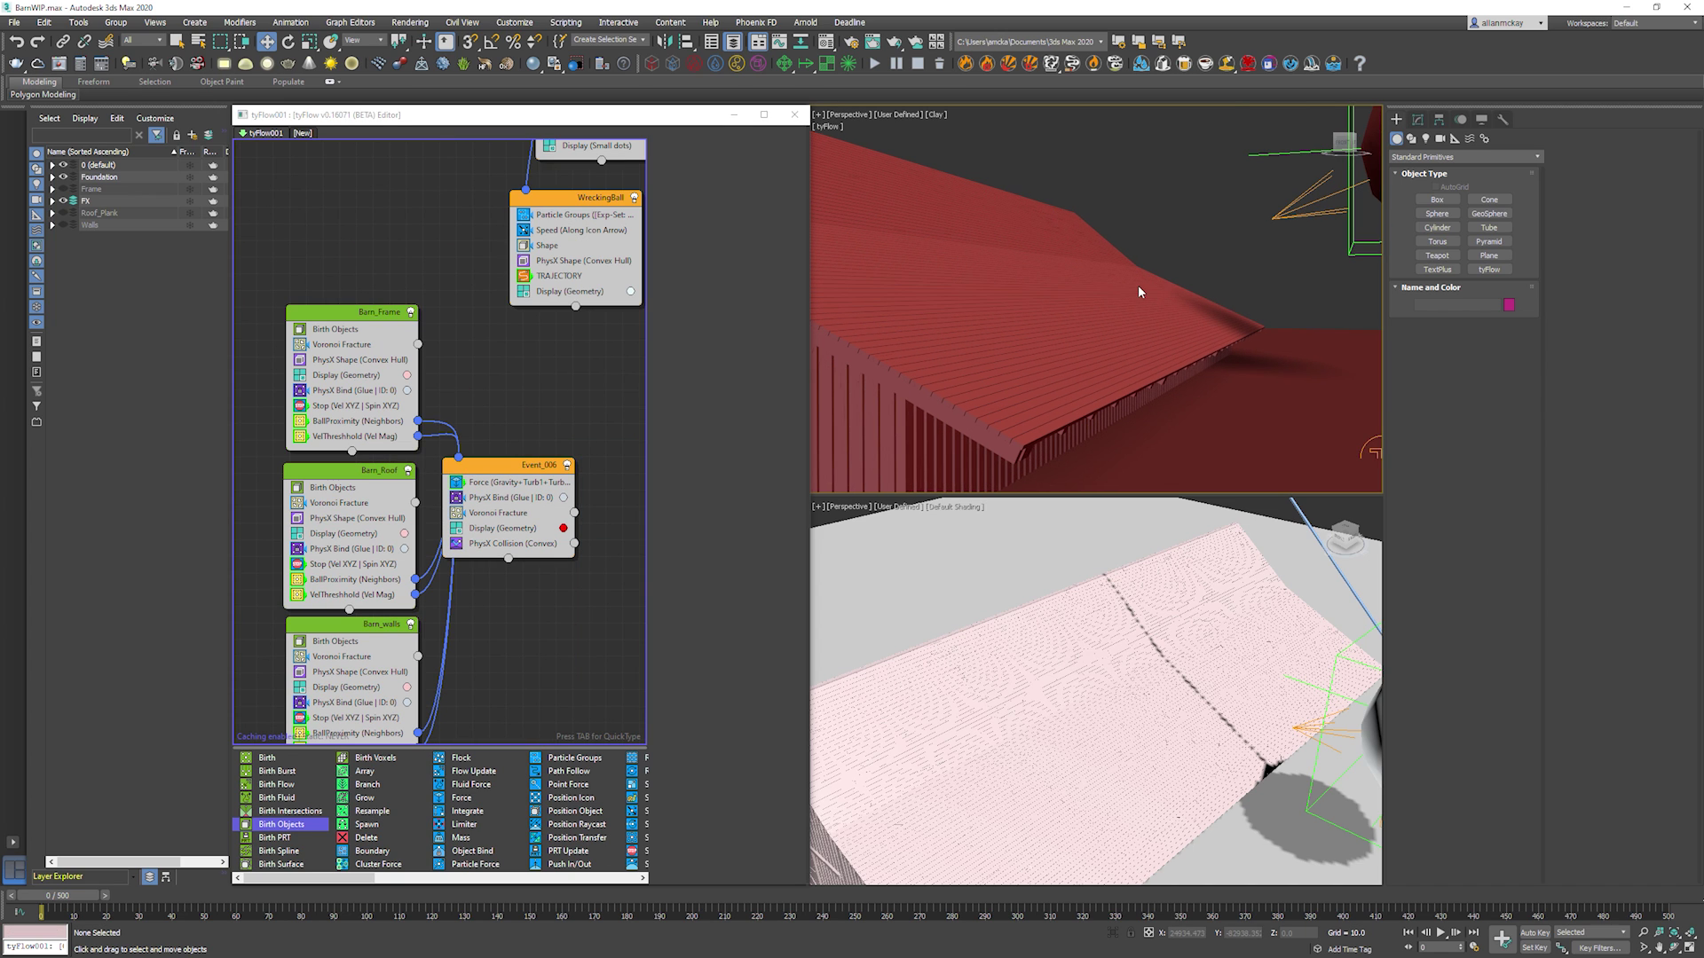
Disable the flow and insert a PhysX Switch operator set to Kinematic above TRAJECTORY in the WreckingBall event.
scroll(1137, 287, down, 3)
middle_drag(1141, 268, 1279, 291)
scroll(1232, 292, down, 3)
click(575, 348)
middle_drag(575, 349, 512, 502)
right_click(335, 411)
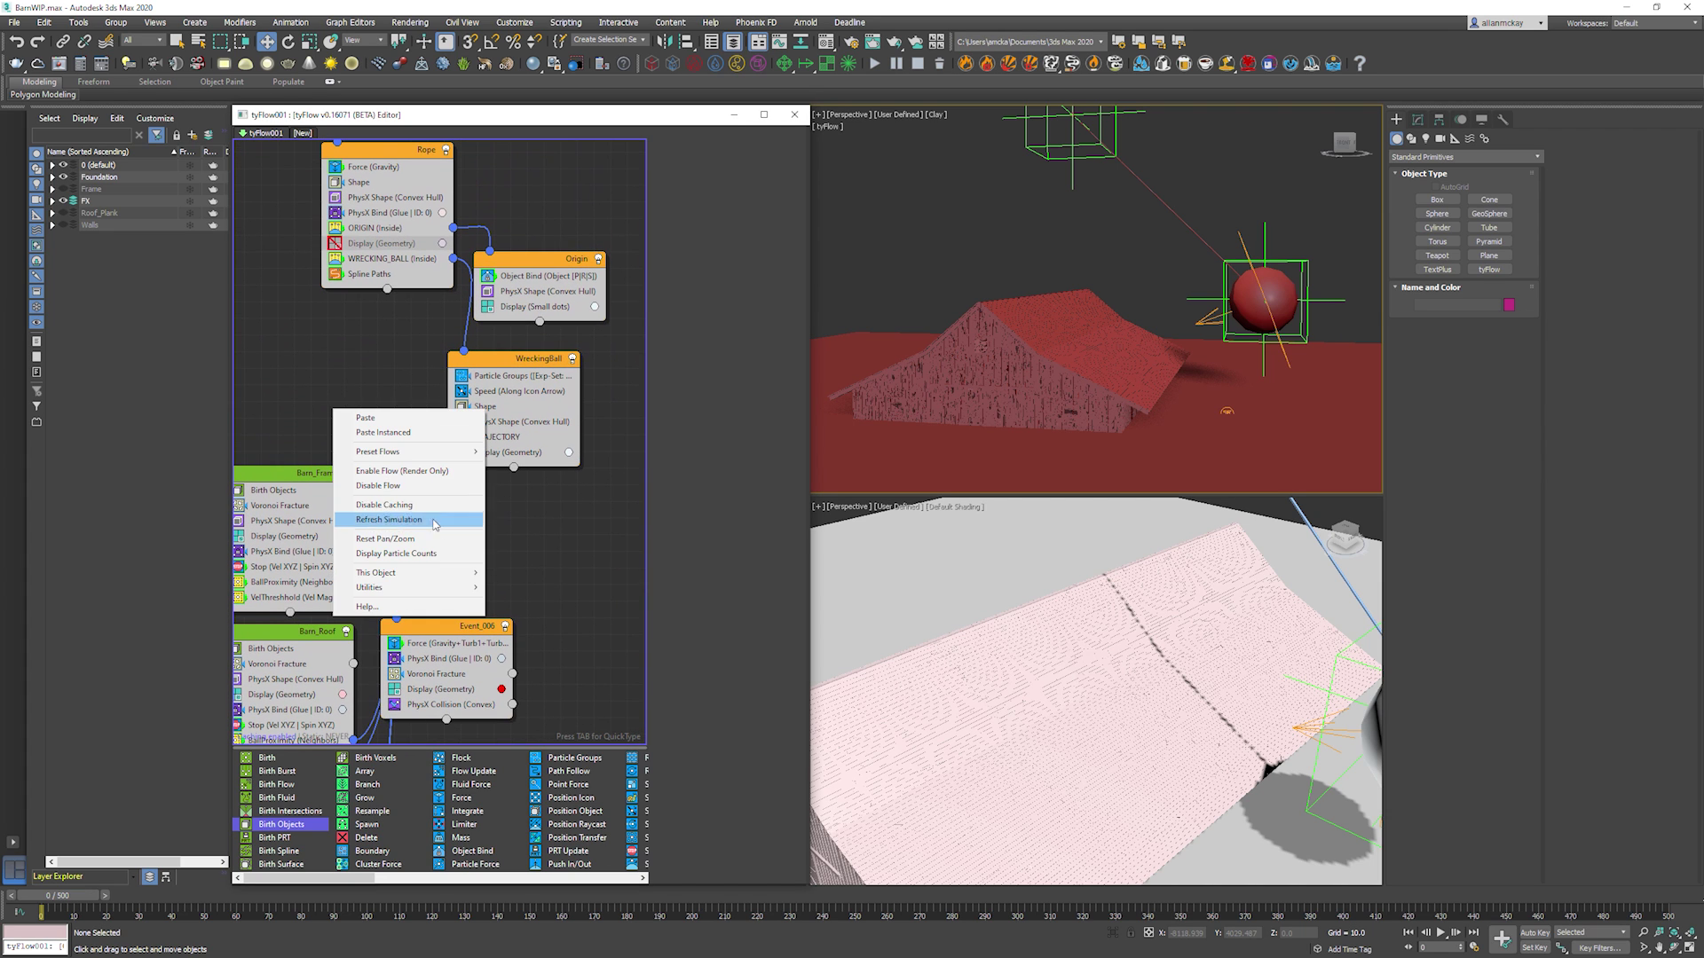
click(414, 487)
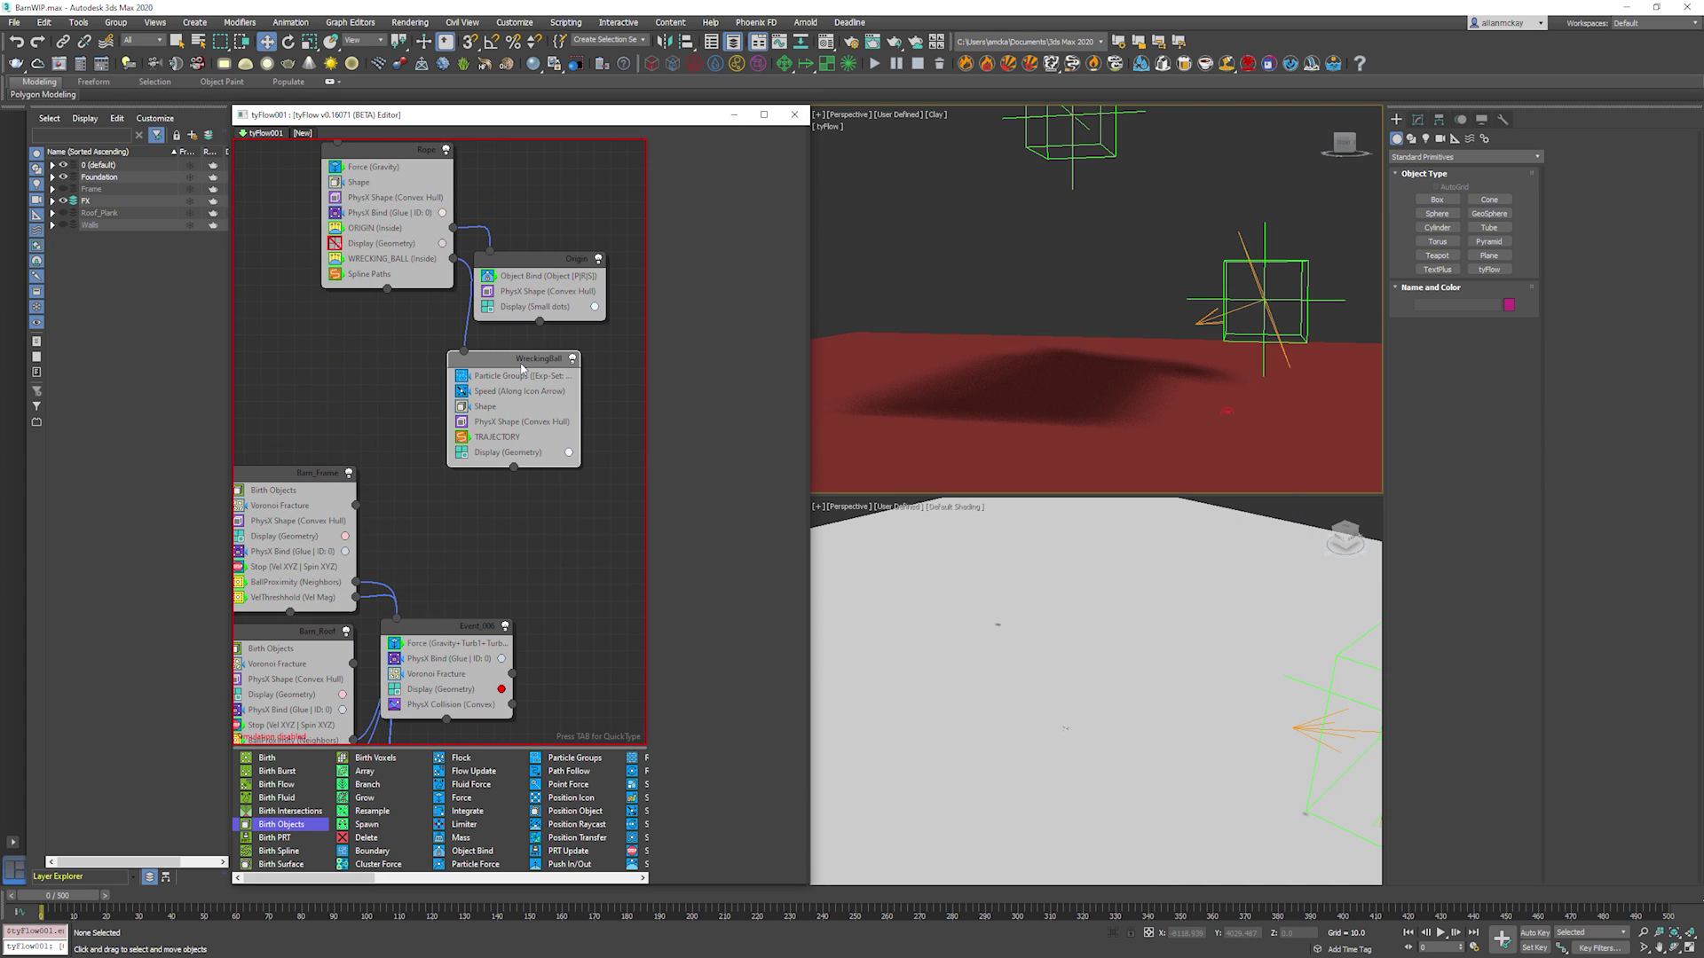
key(Tab)
text(sw)
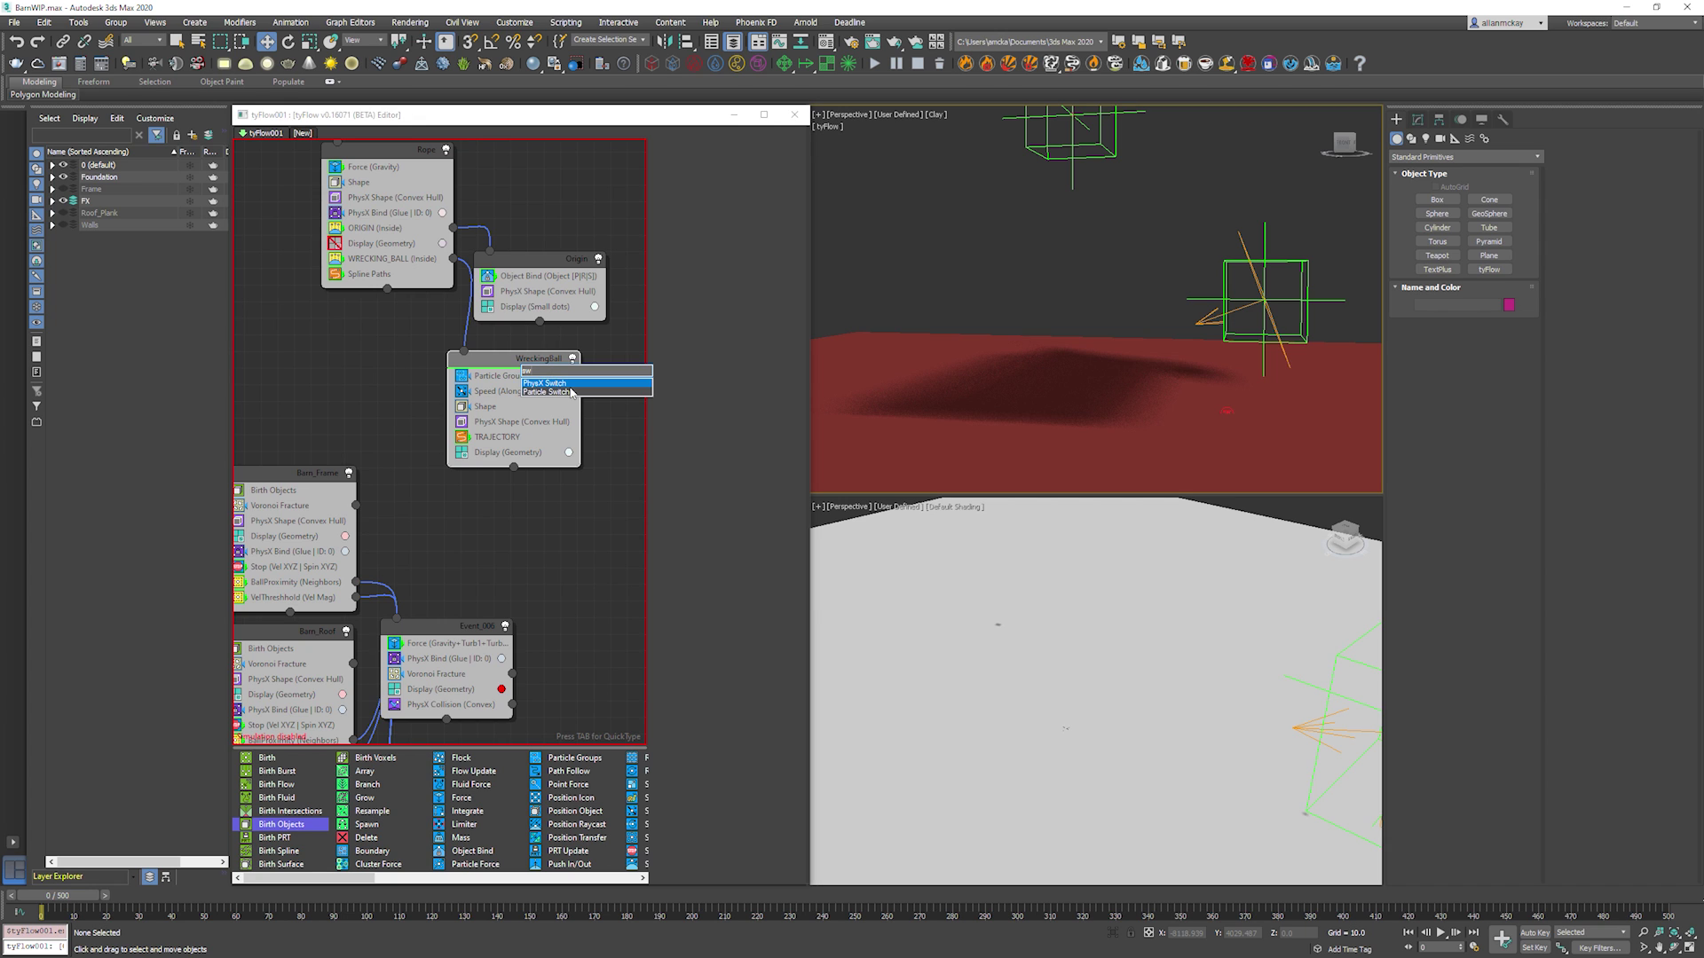
click(571, 384)
drag(513, 375, 540, 446)
click(697, 223)
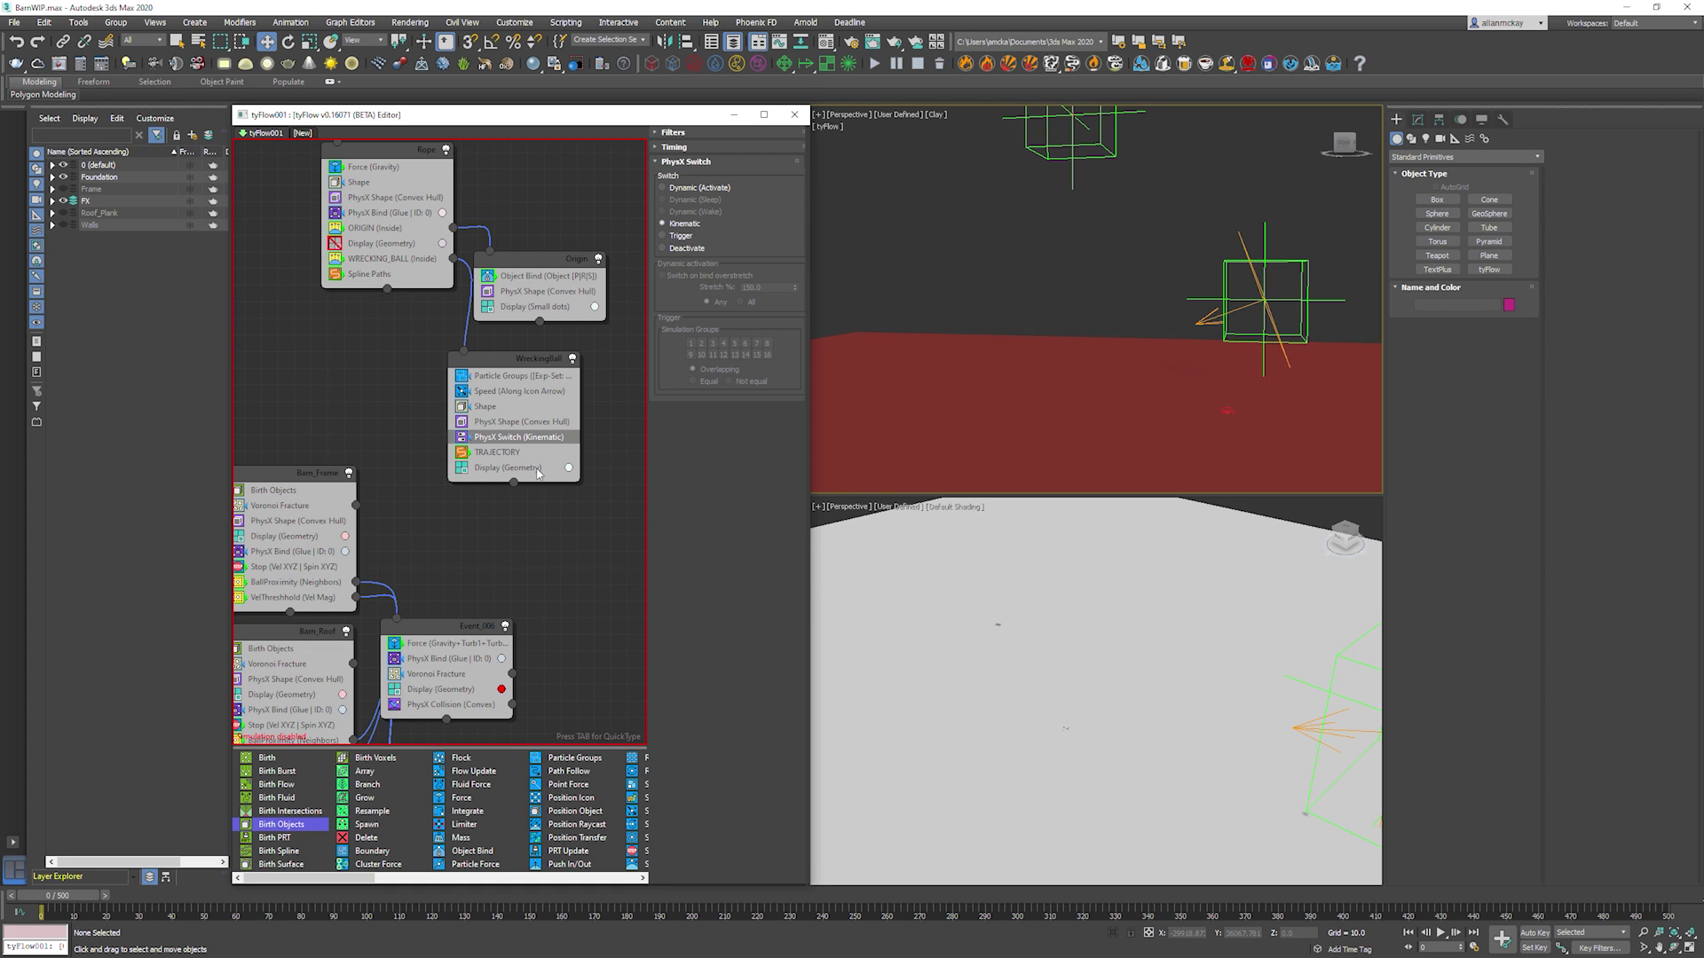
Enable the flow and examine the wrecking ball beside the barn at frame 0.
right_click(584, 524)
click(613, 588)
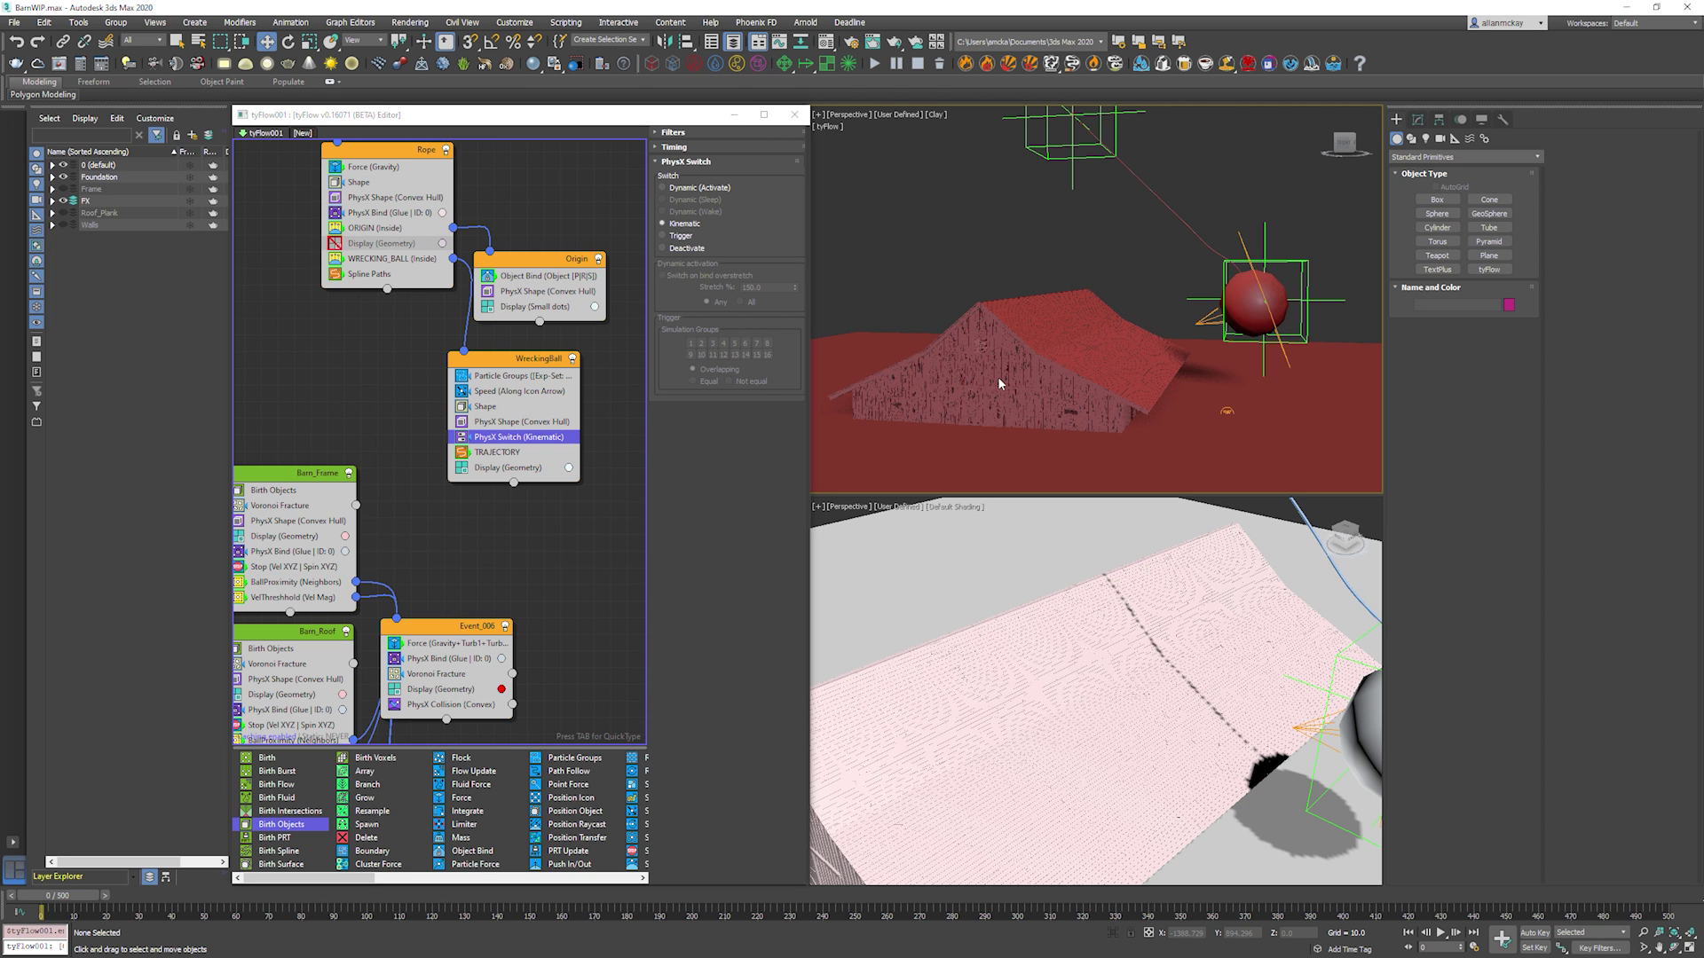
middle_drag(1045, 365, 1079, 370)
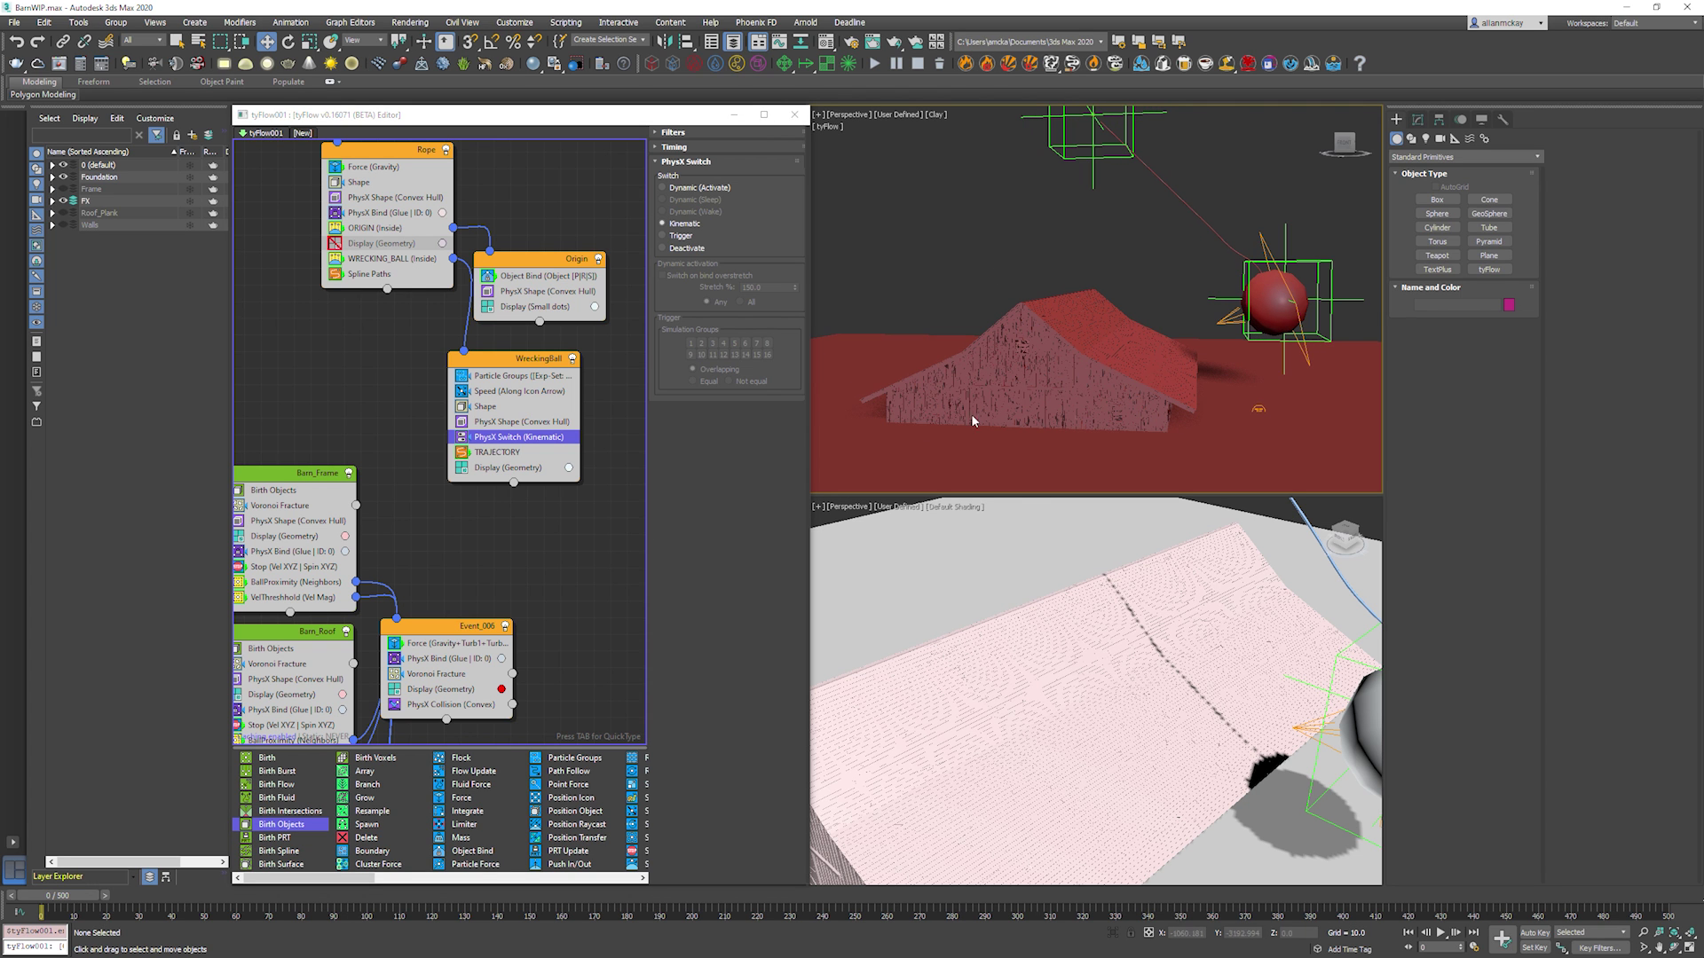
Set the animation's end time to 250 and play the simulation.
right_click(1424, 932)
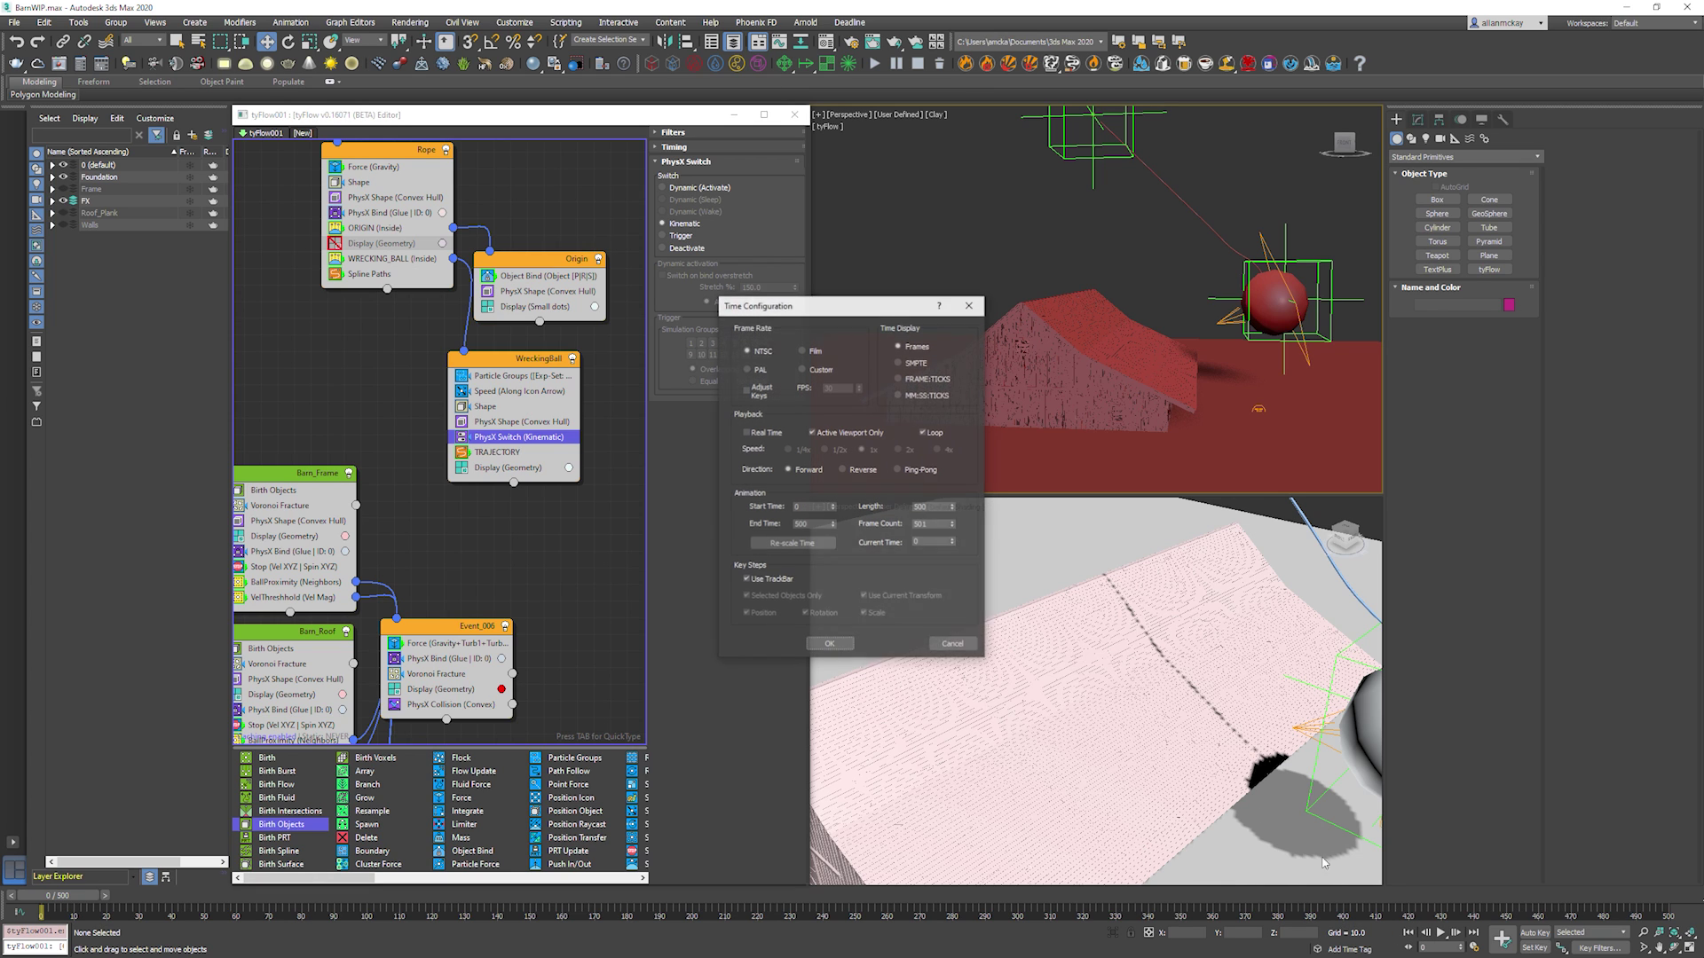
double_click(812, 523)
text(250)
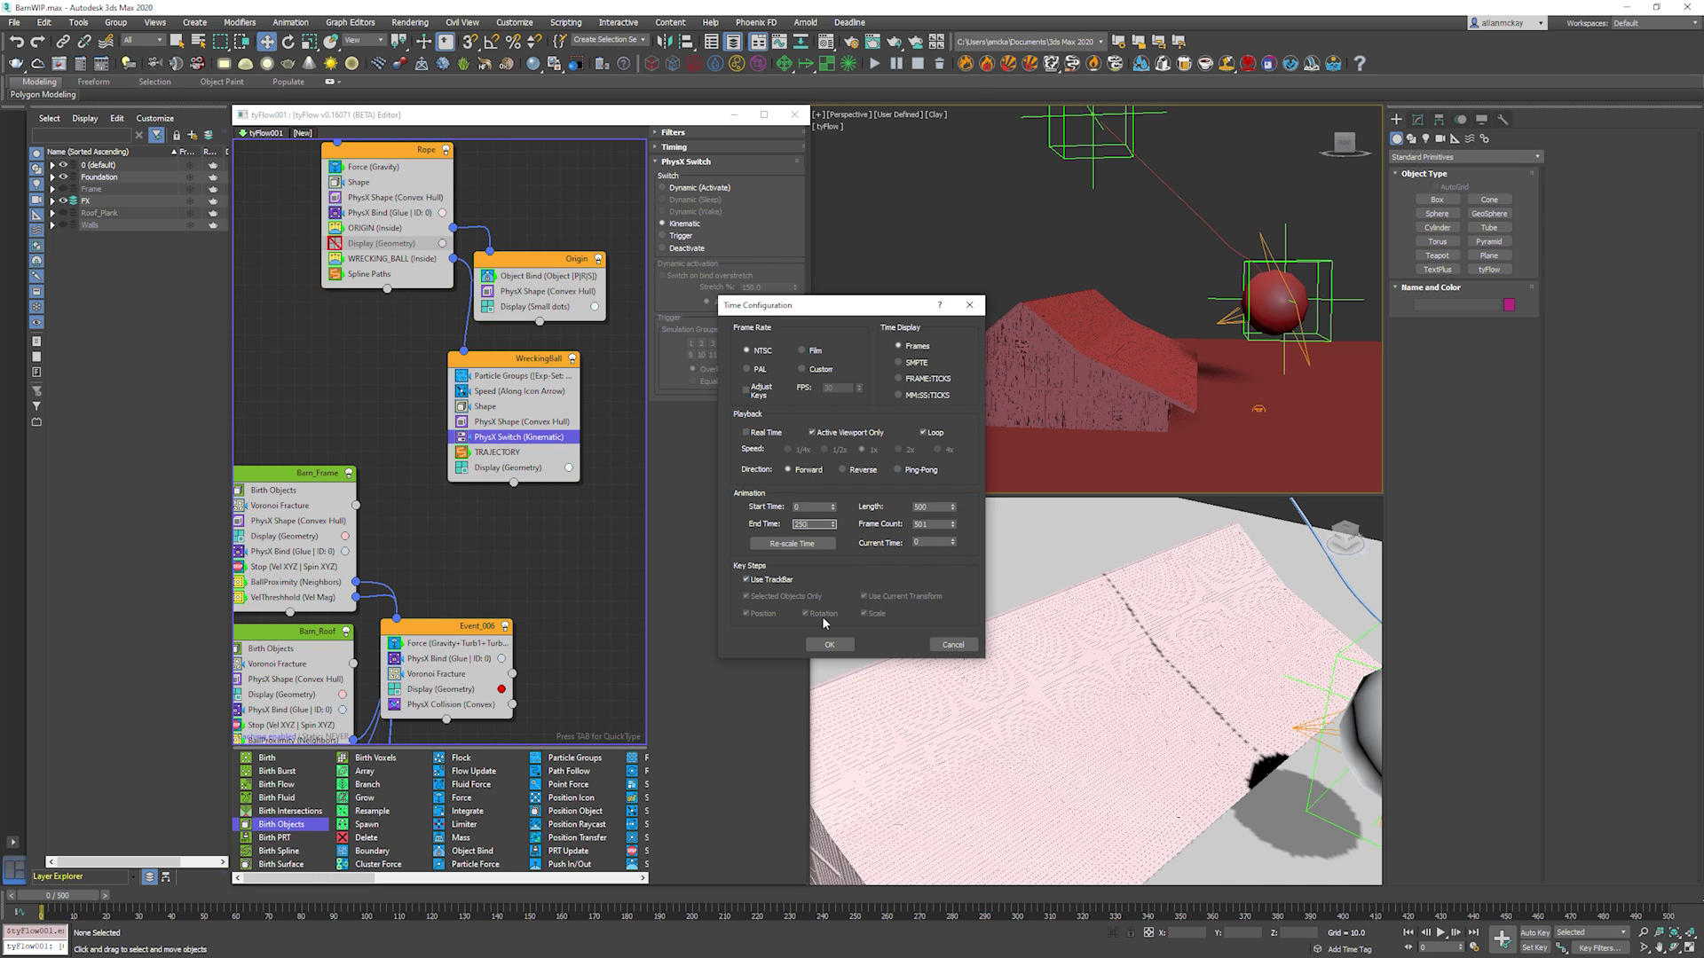
click(829, 644)
key(/)
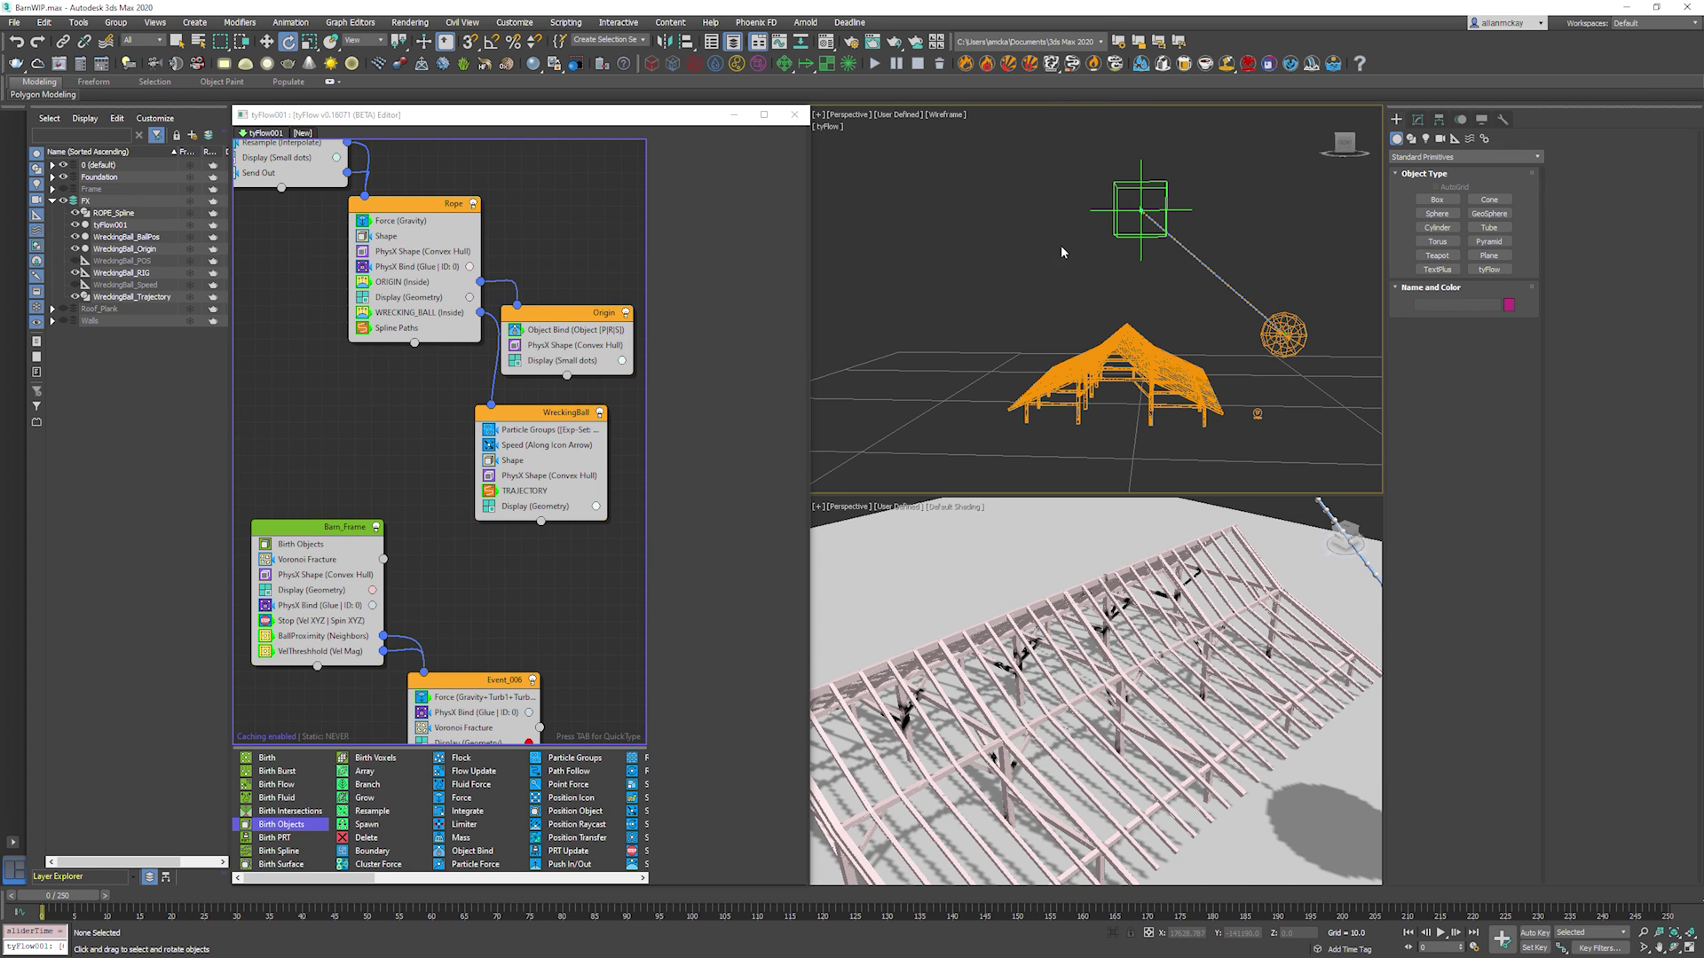
Select the WreckingBall_RIG helper with the Move tool and disable the flow.
scroll(1077, 247, down, 3)
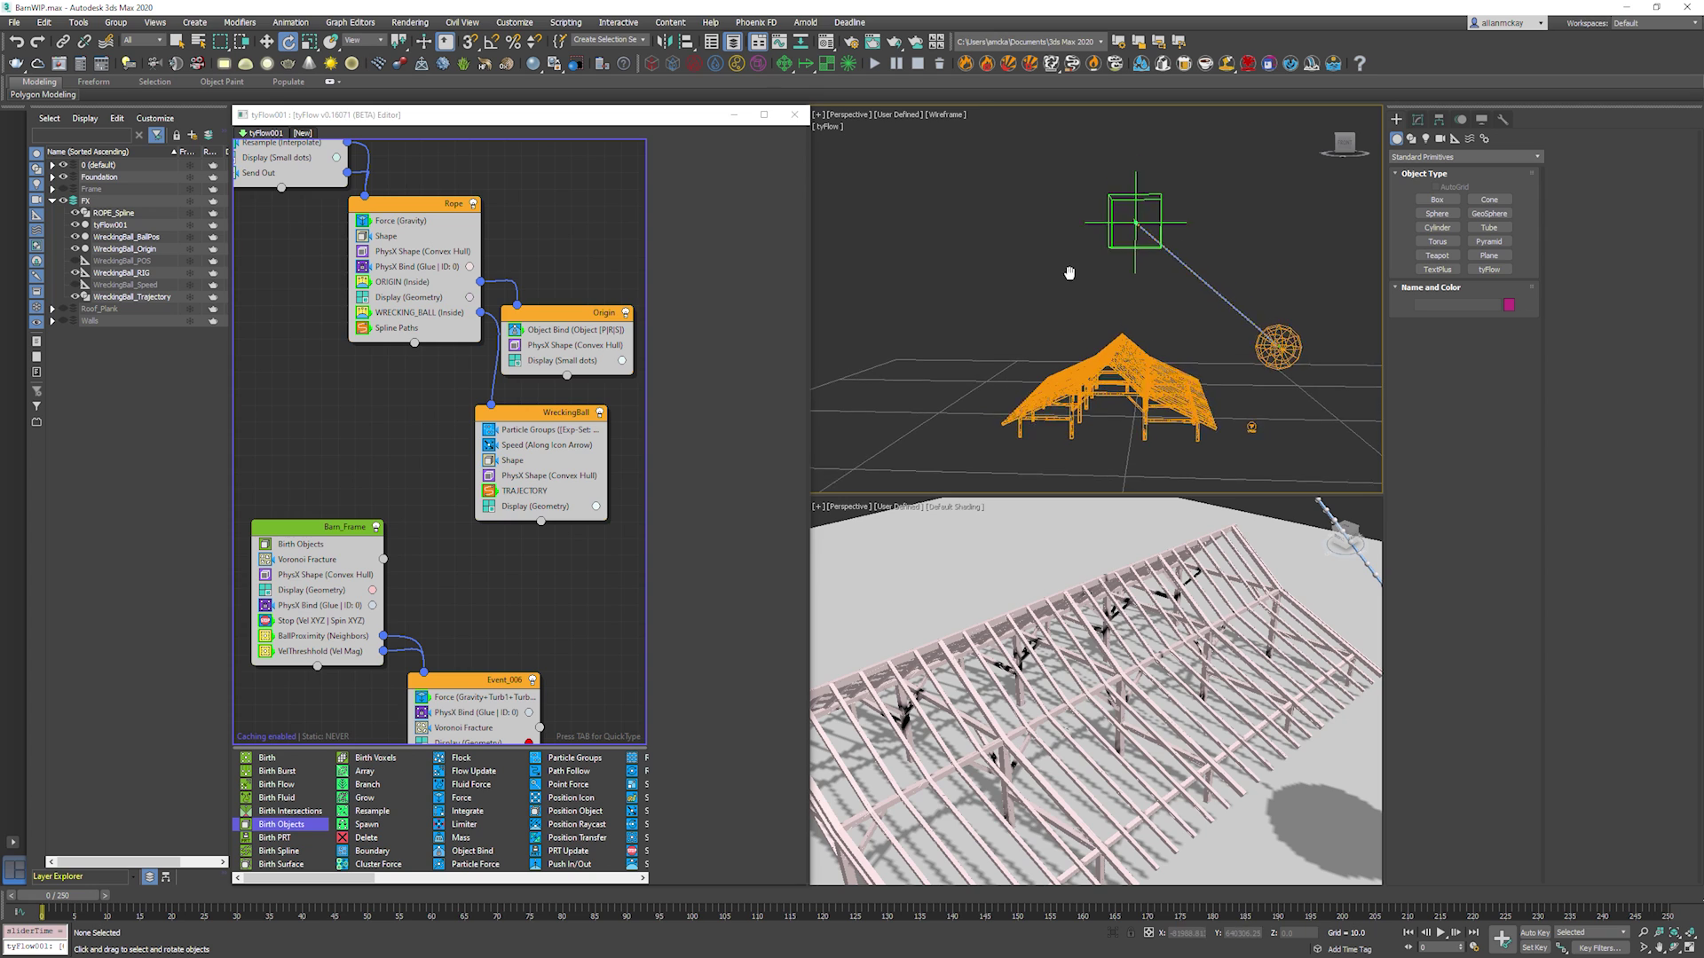
click(1113, 260)
key(w)
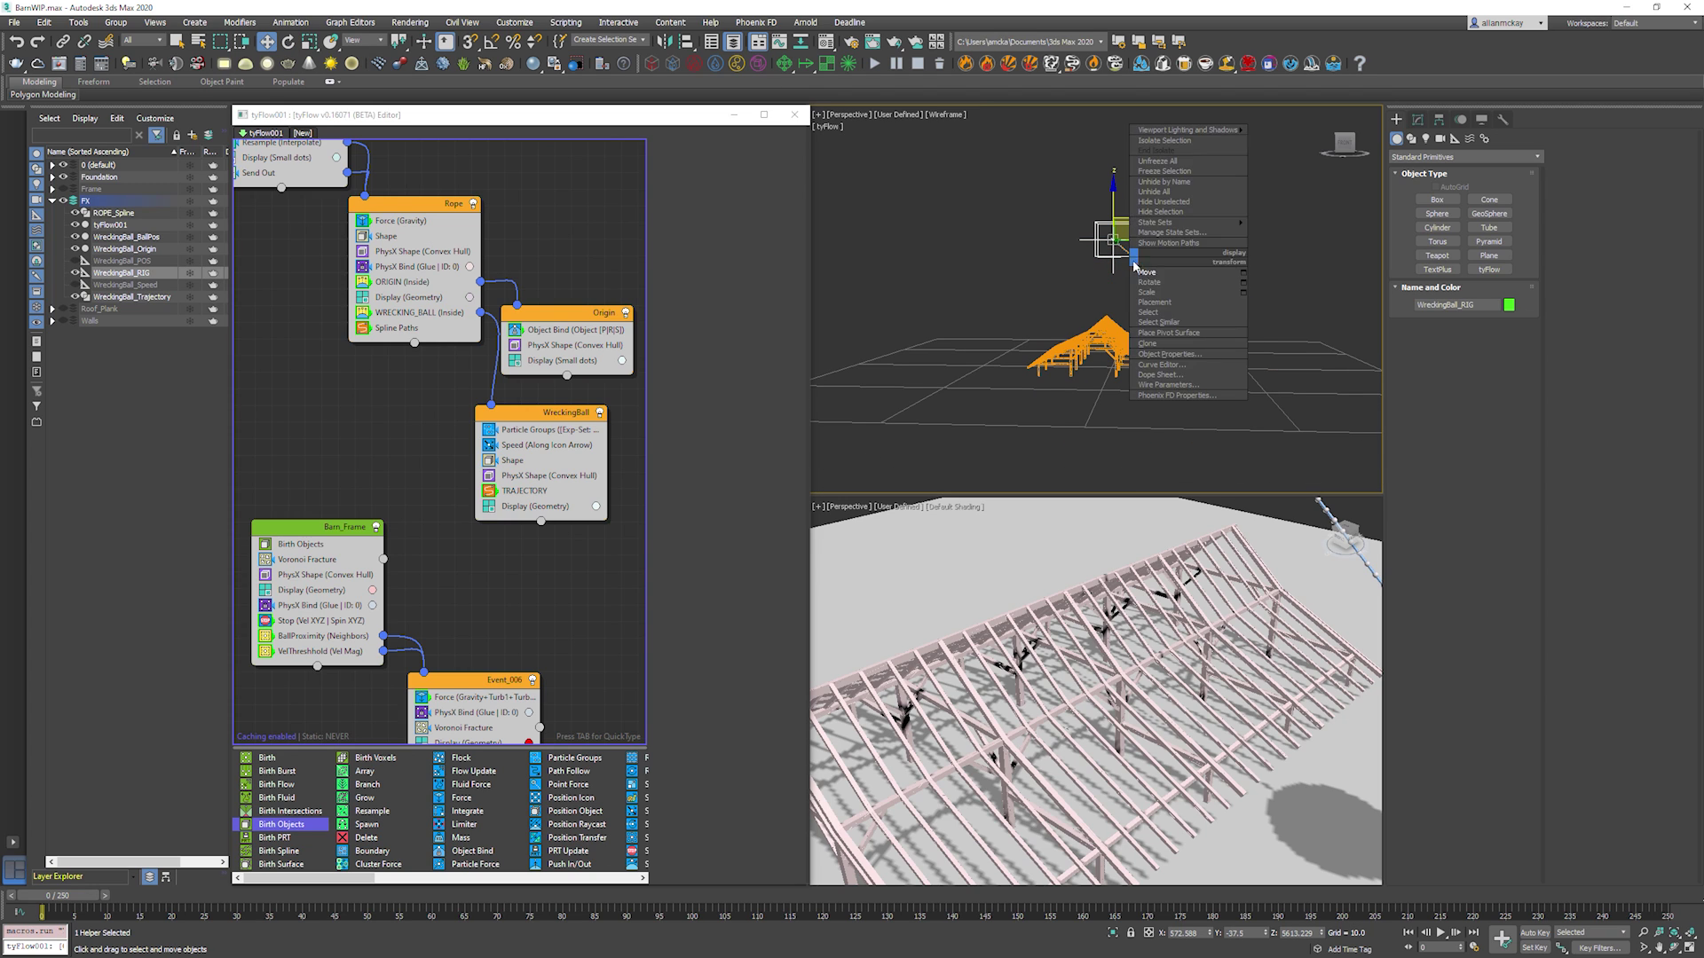
right_click(407, 385)
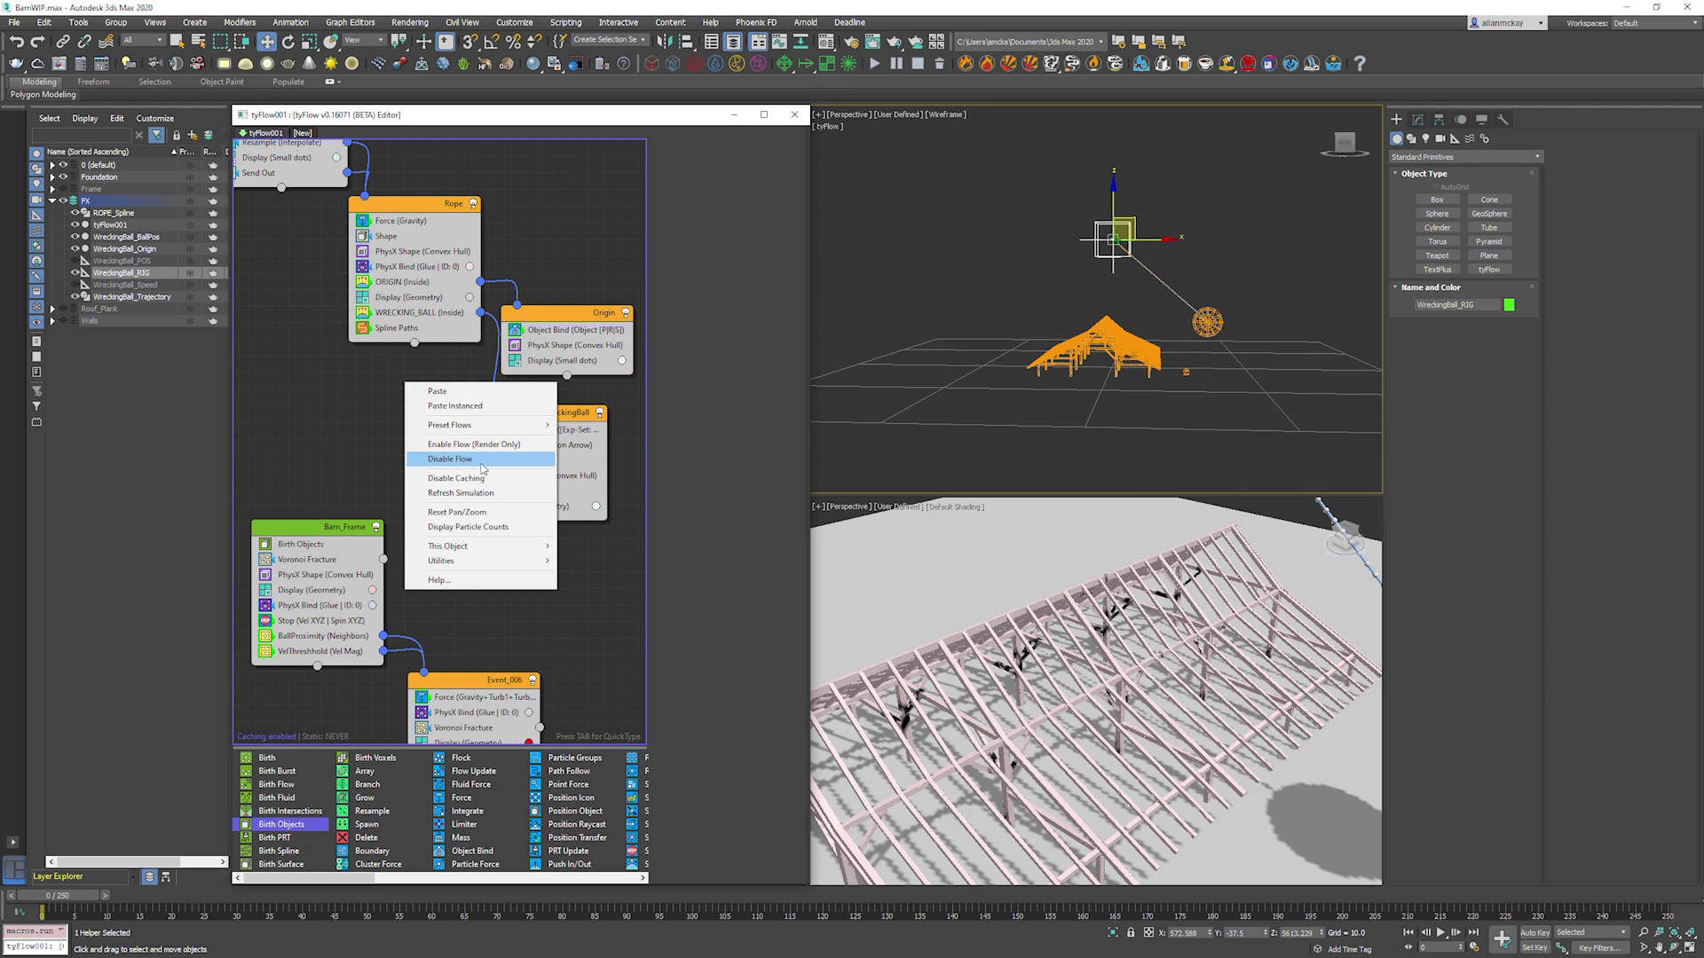
click(483, 460)
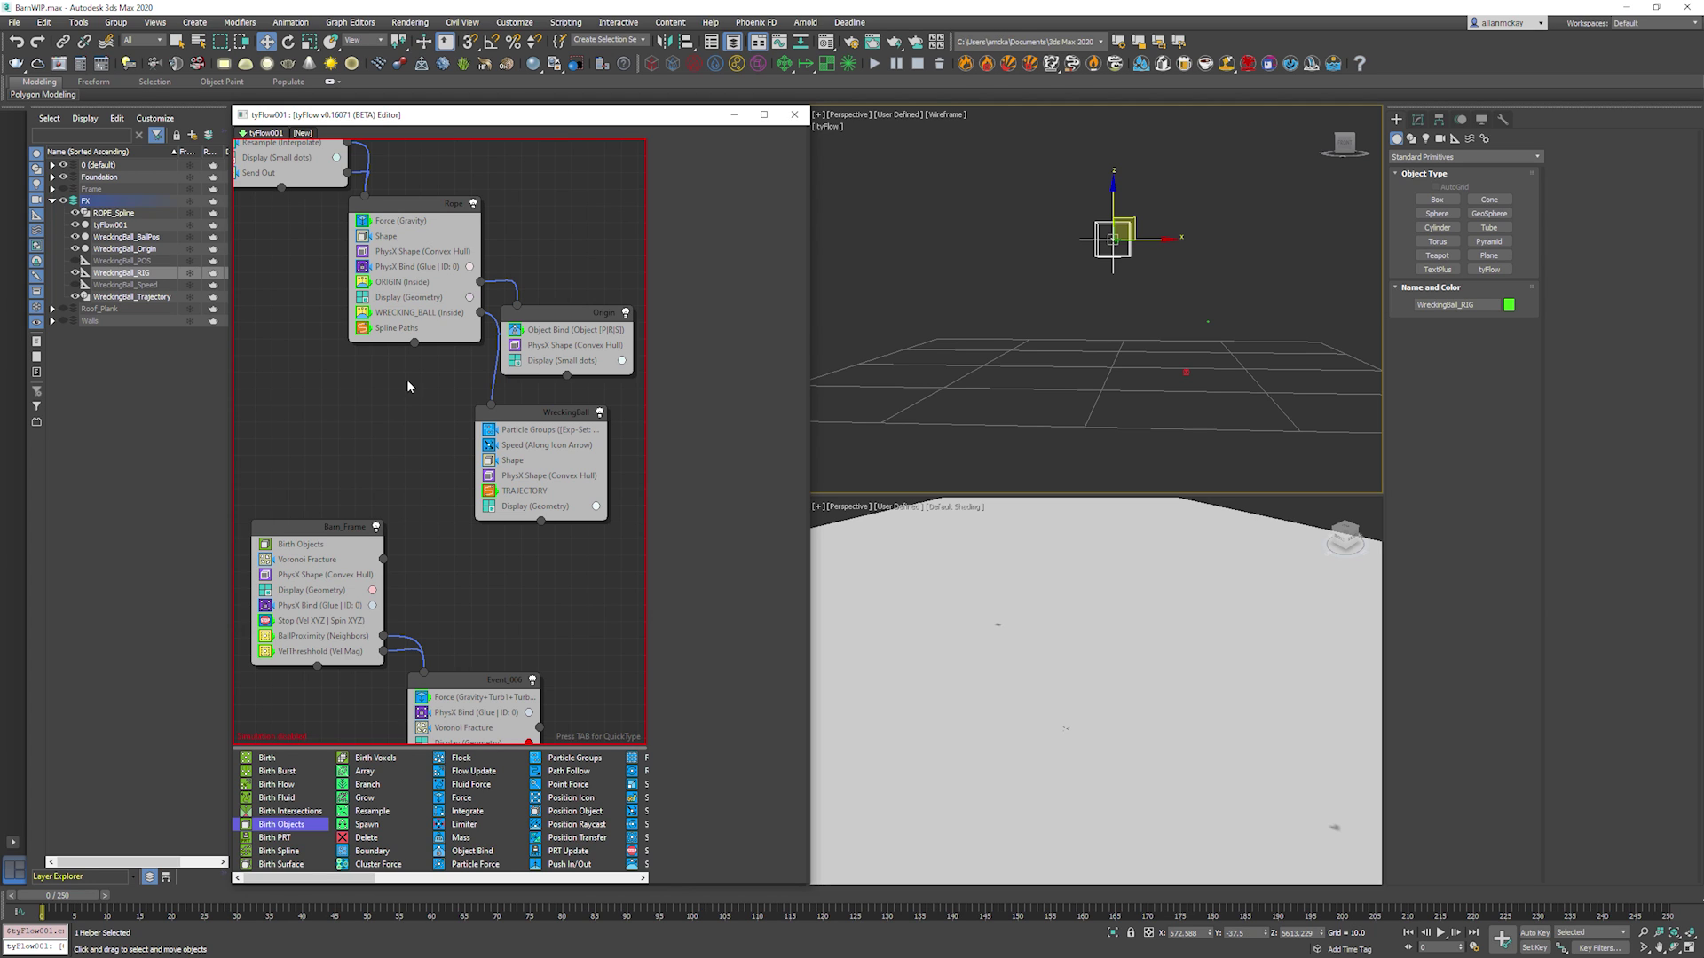
Set the scale of the Rope event's Shape operator to 10%.
click(404, 238)
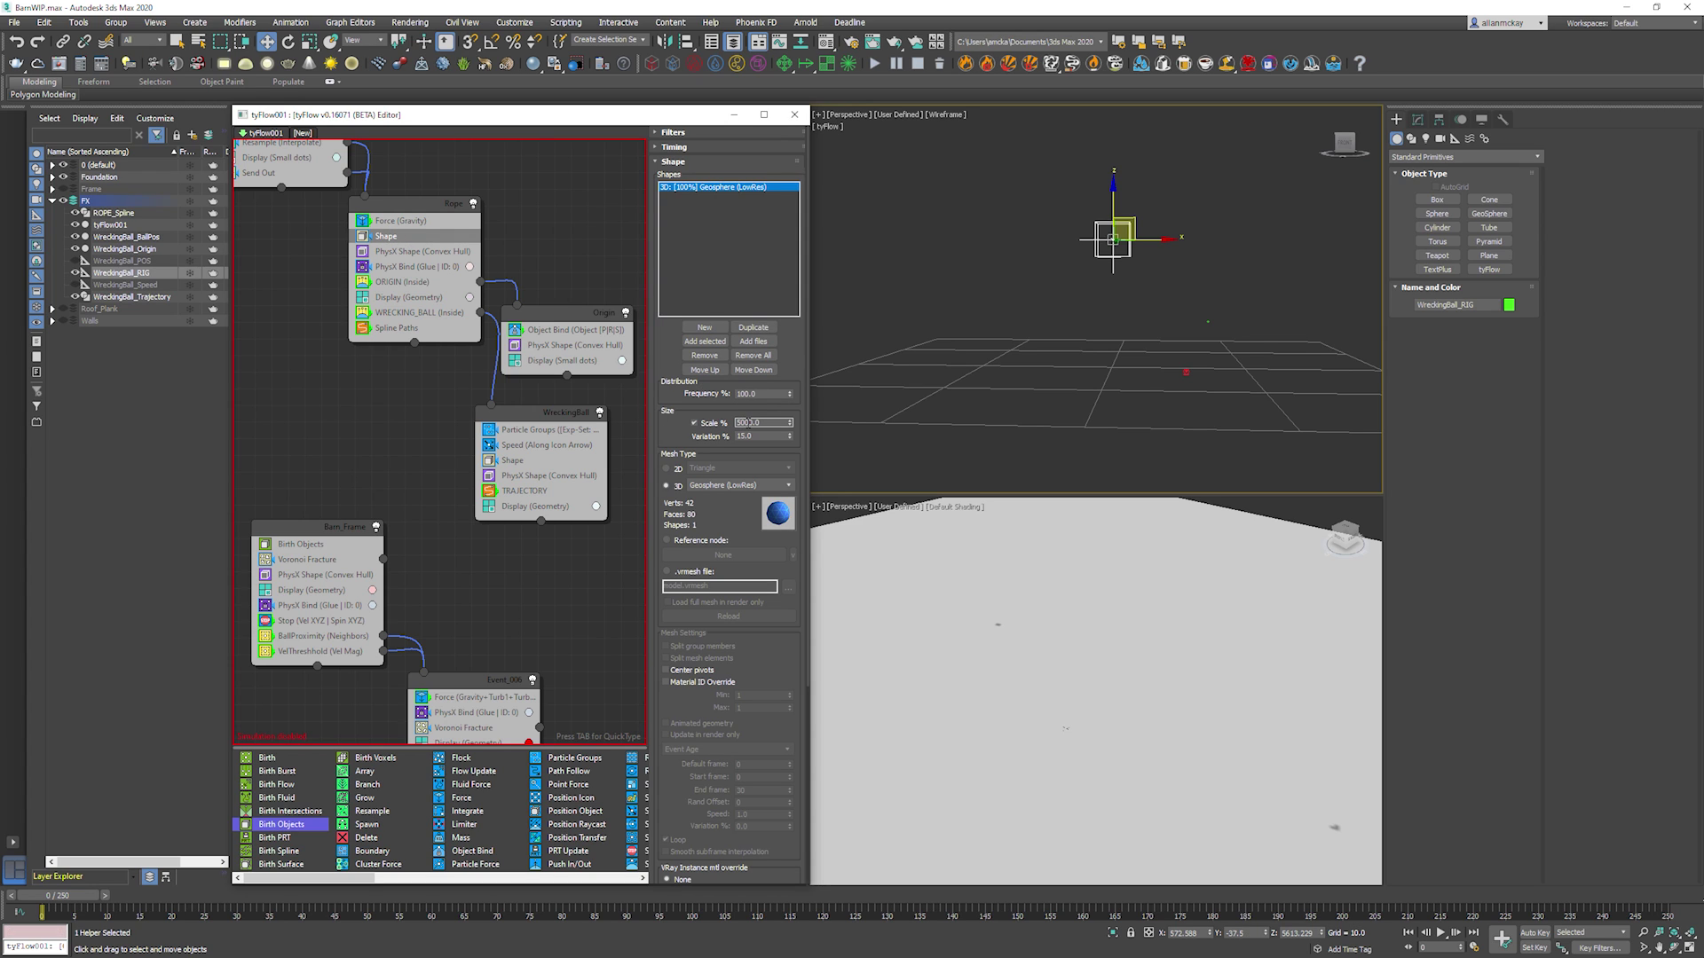
text(10)
key(Return)
click(390, 392)
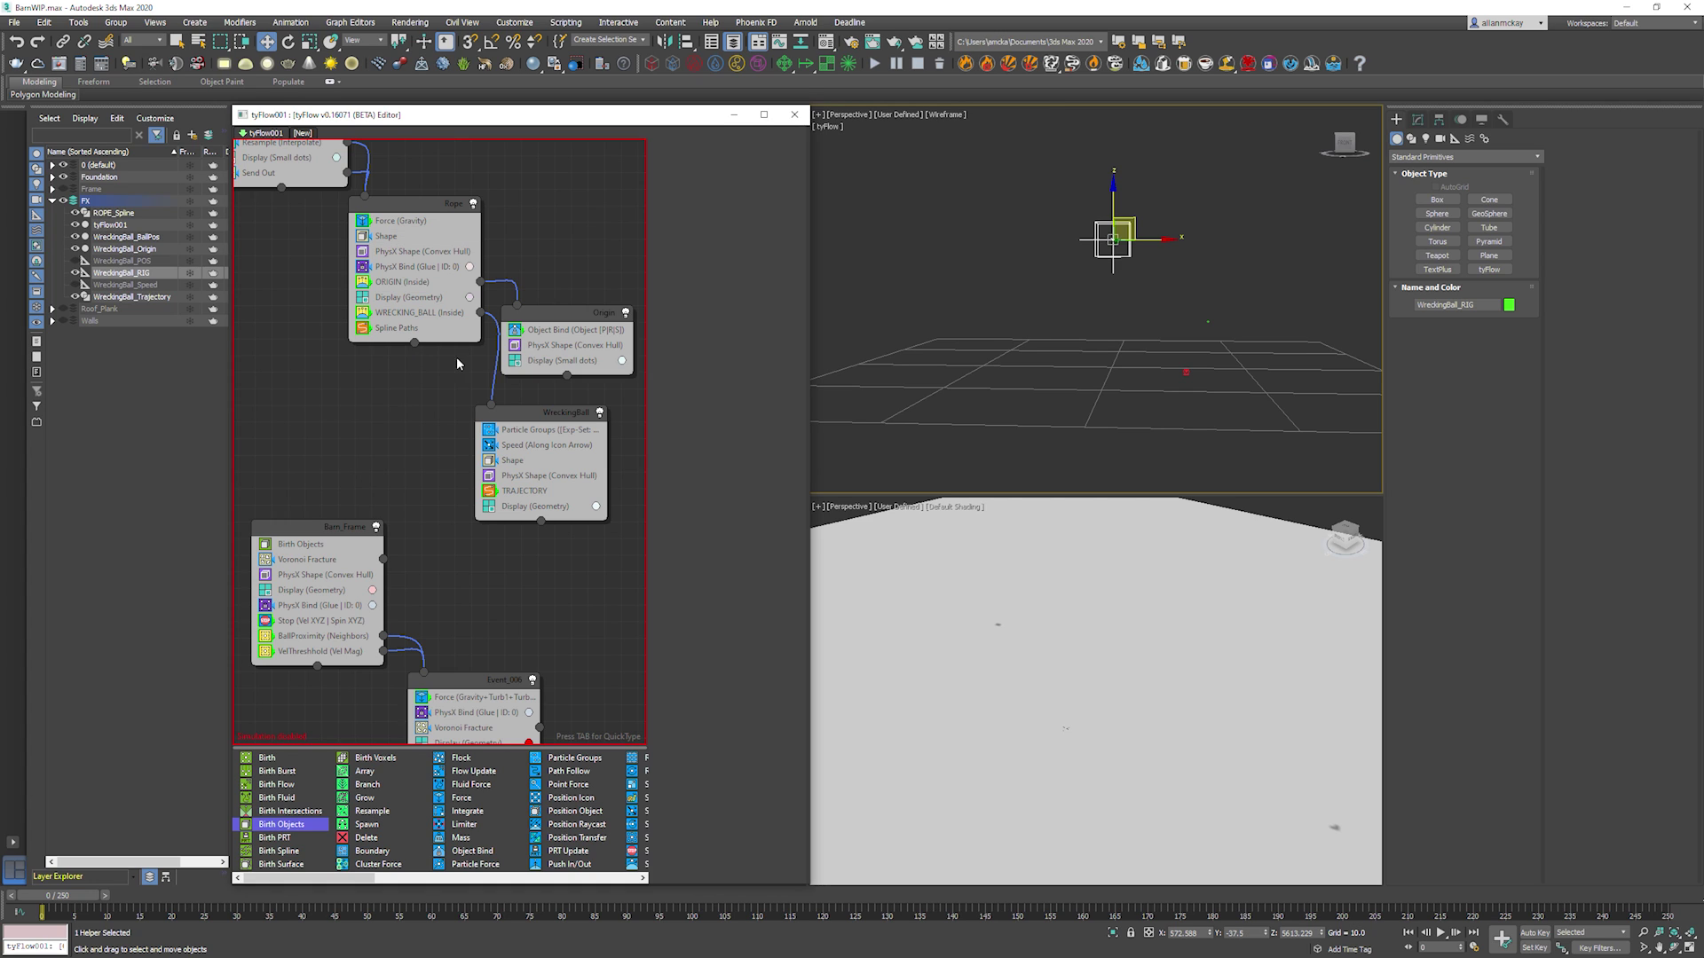
Copy the Particle Groups operator from the WreckingBall event into the Rope event and select the copy.
click(532, 436)
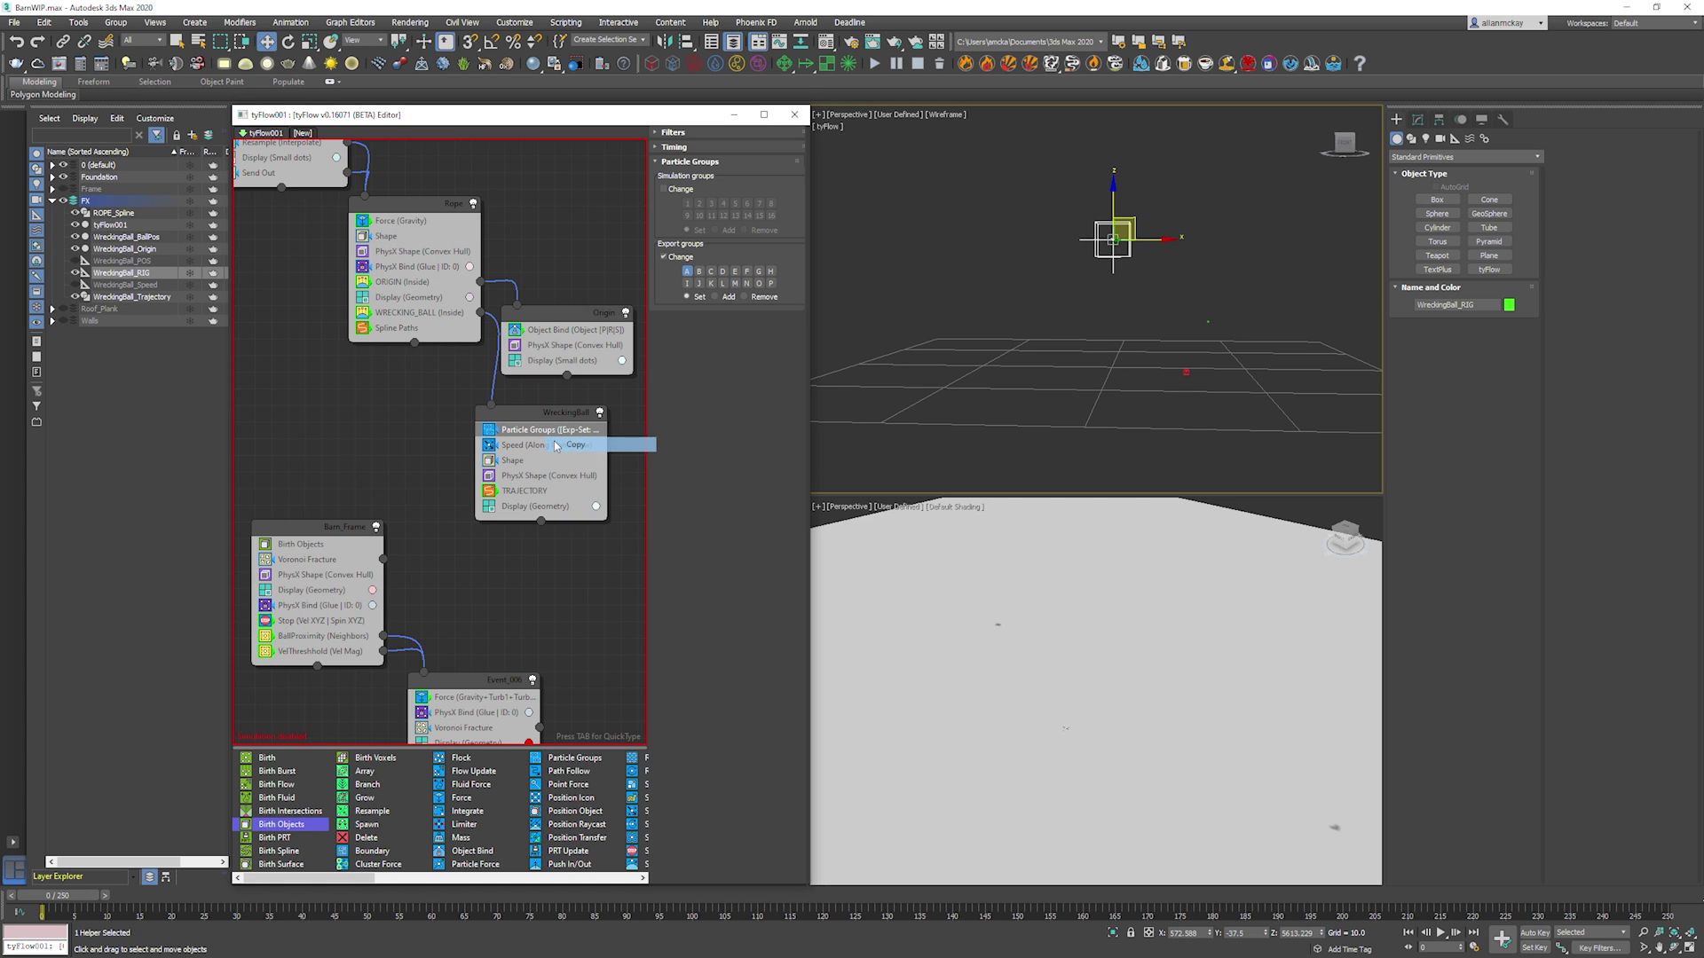
right_click(423, 344)
click(437, 351)
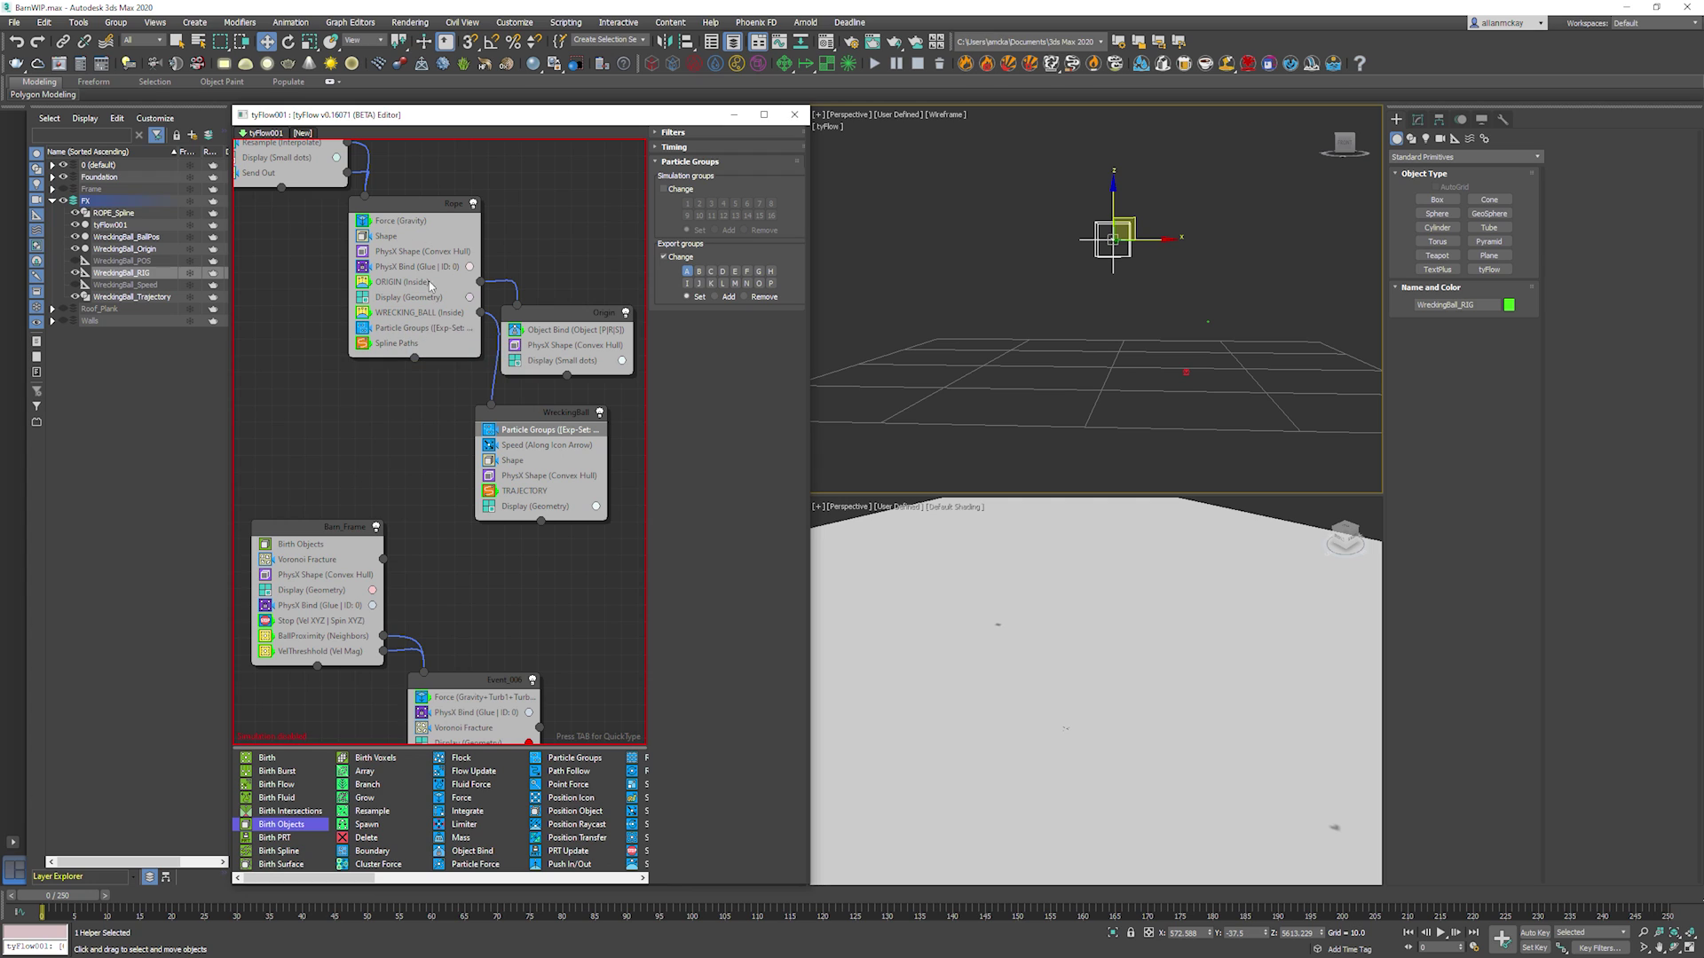
click(422, 329)
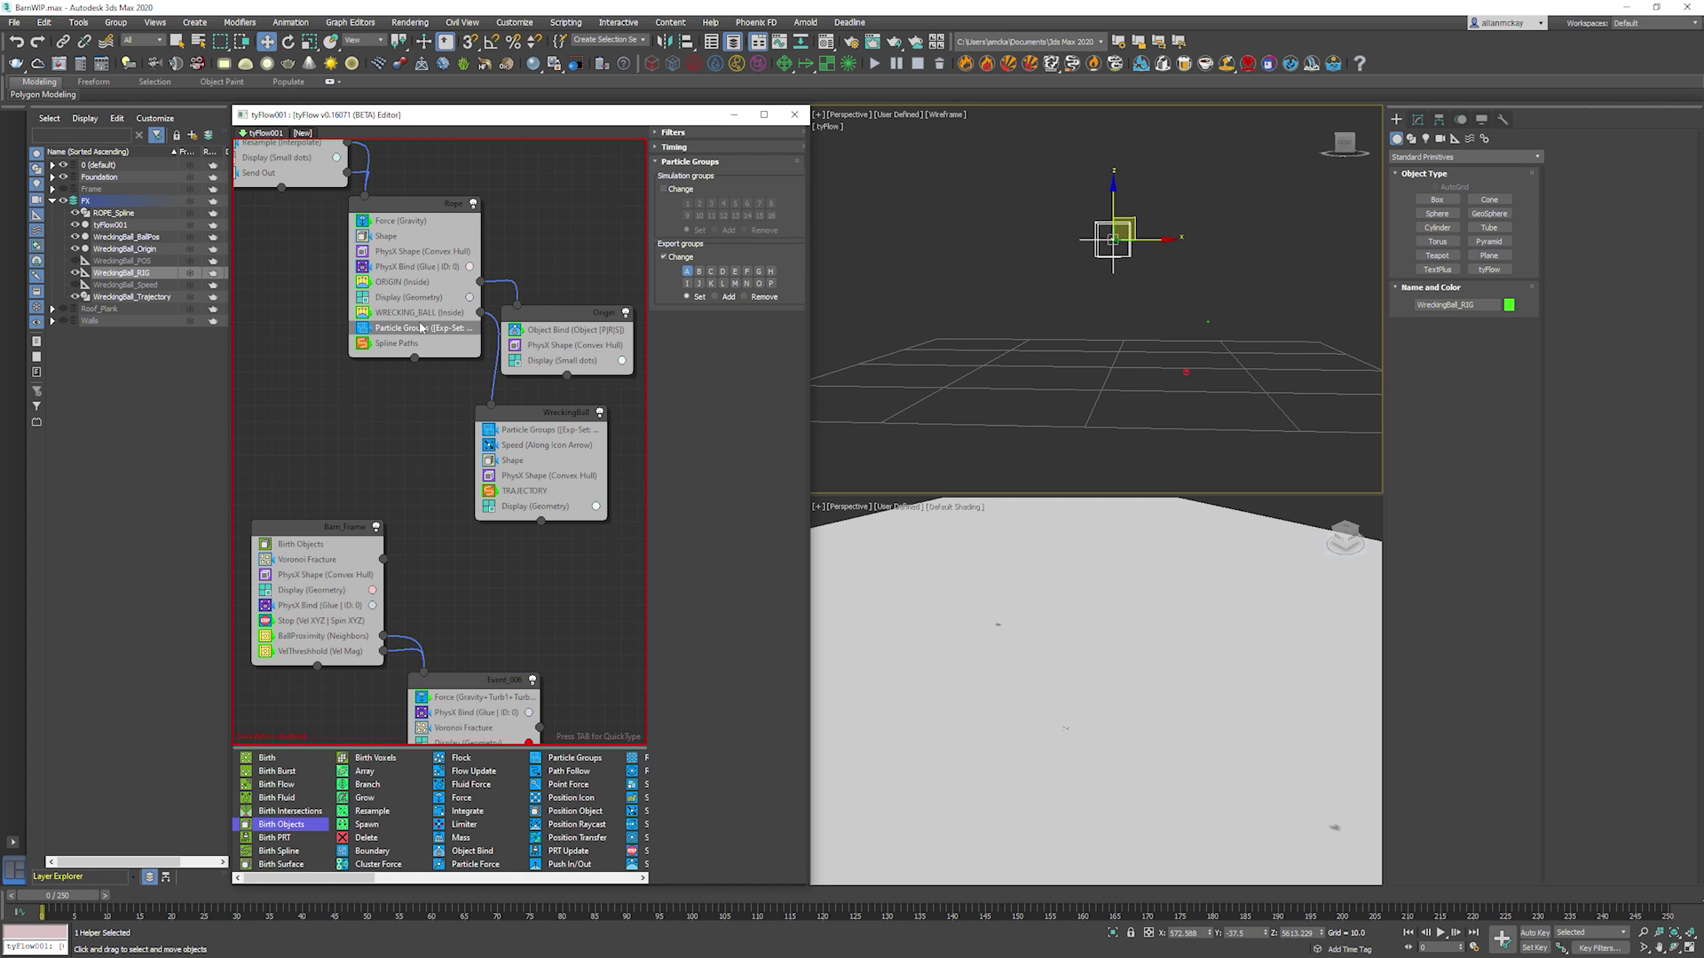
Deselect the WreckingBall_RIG helper and show the Frame layer to view the helper's position relative to the barn frame.
click(983, 286)
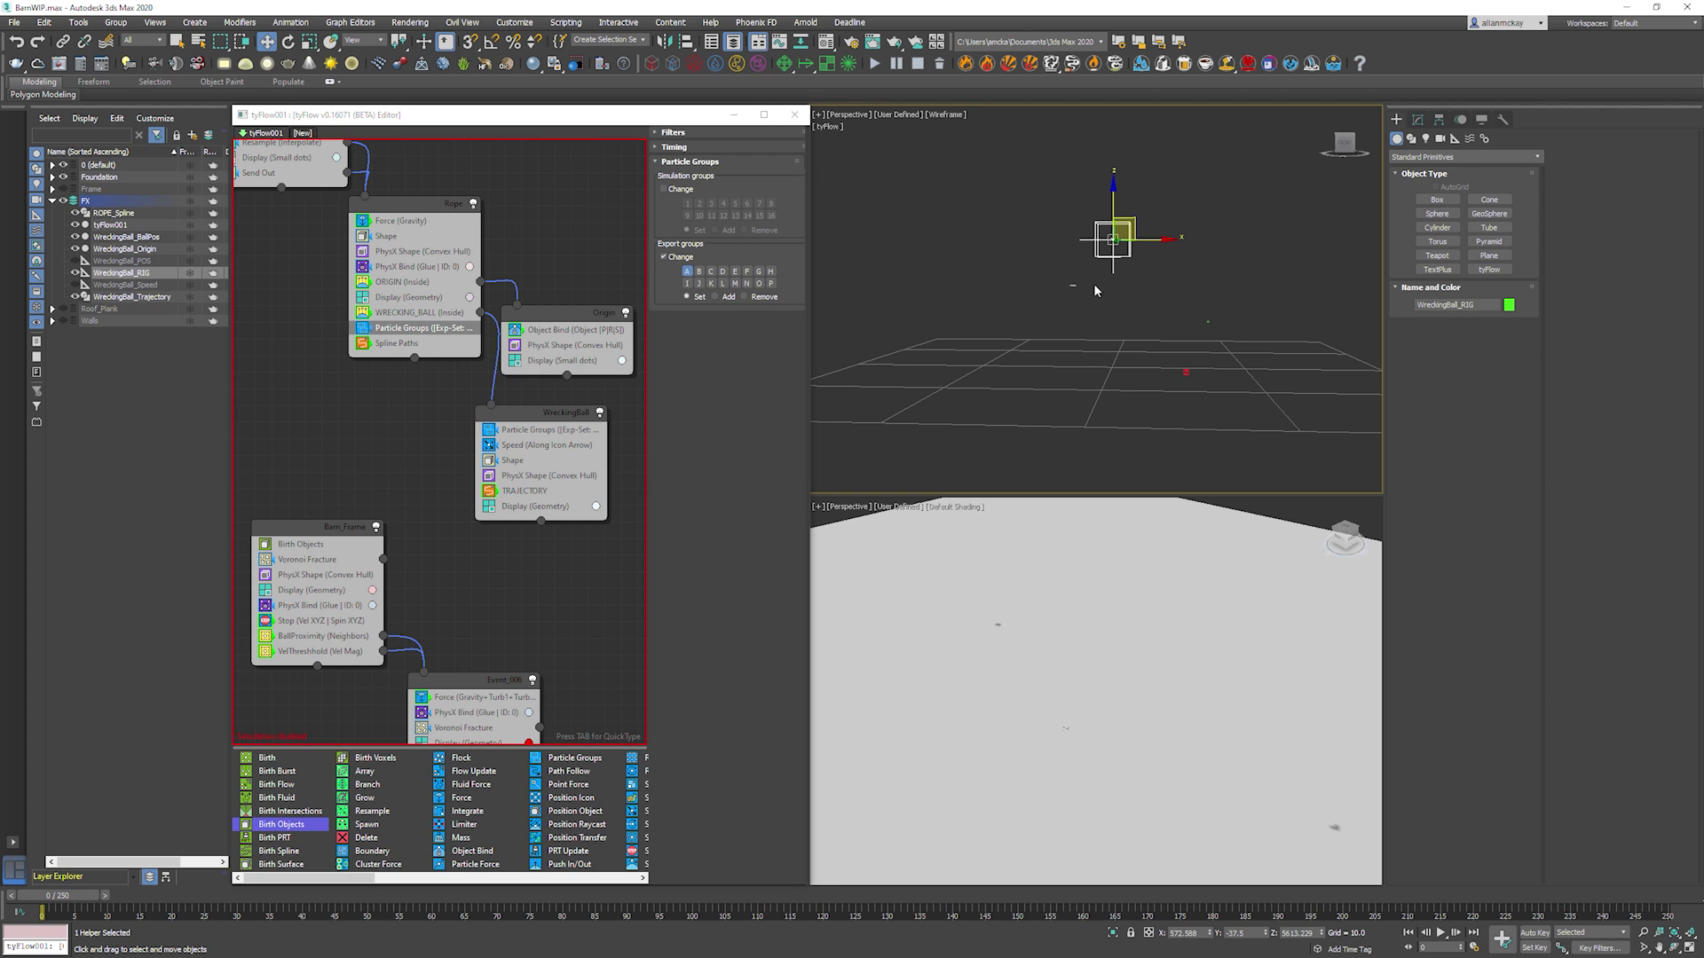
scroll(1123, 293, down, 5)
scroll(1134, 283, up, 1)
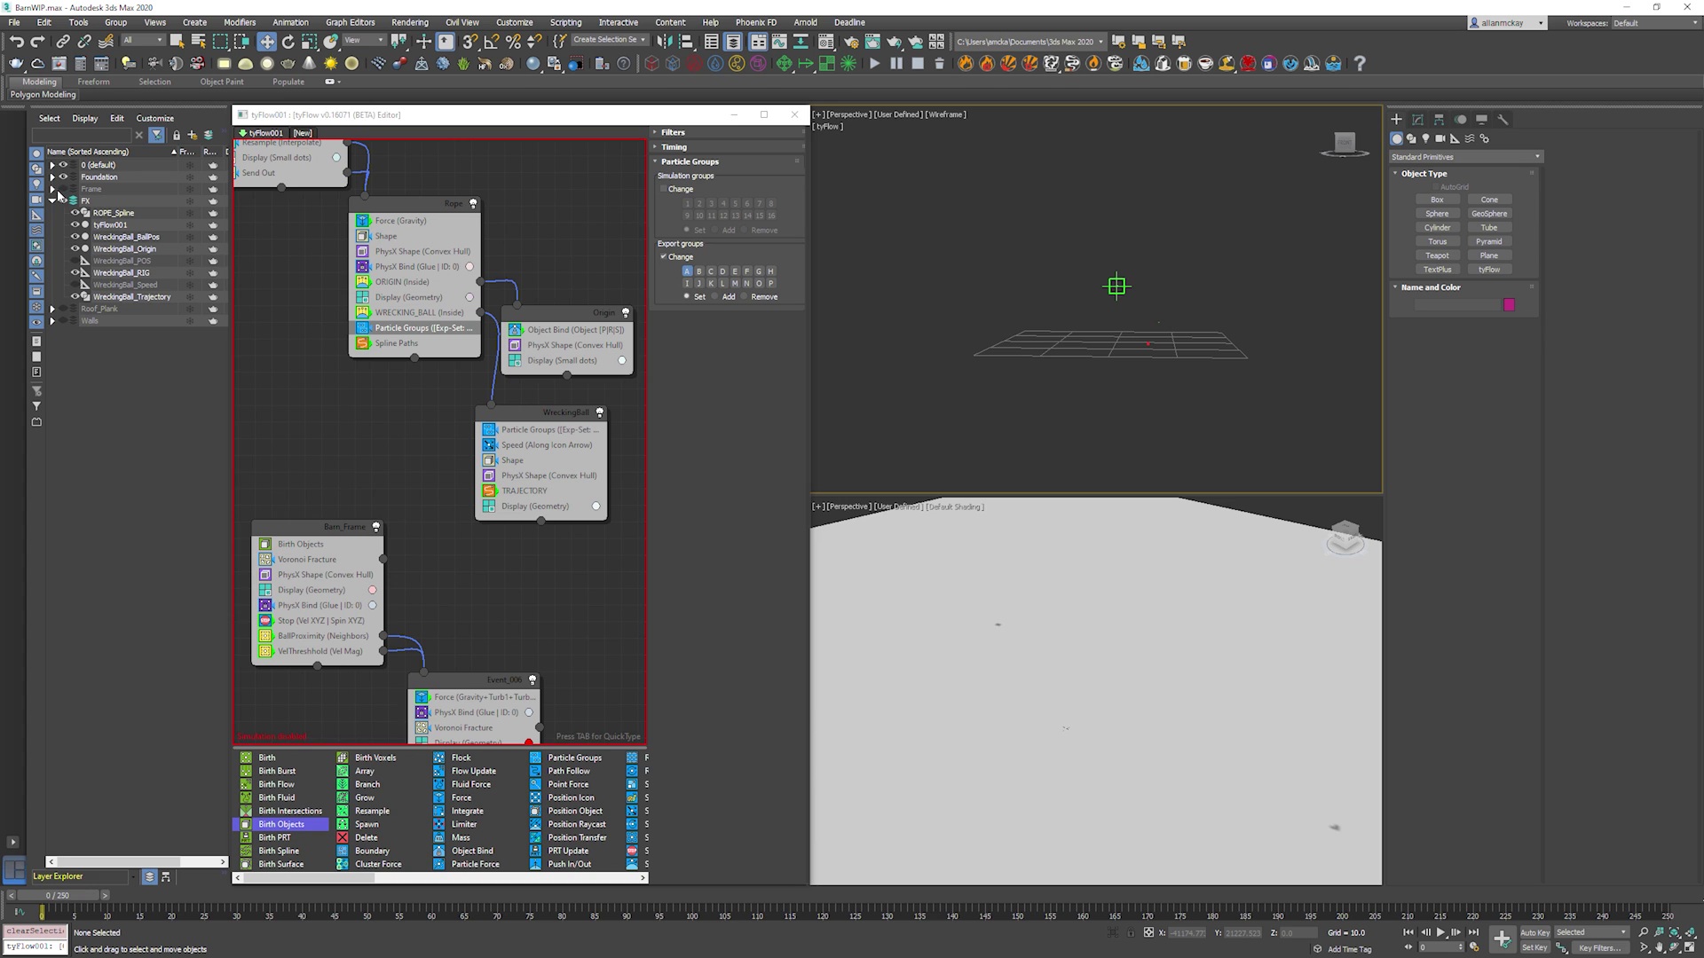
click(62, 189)
scroll(1171, 297, up, 4)
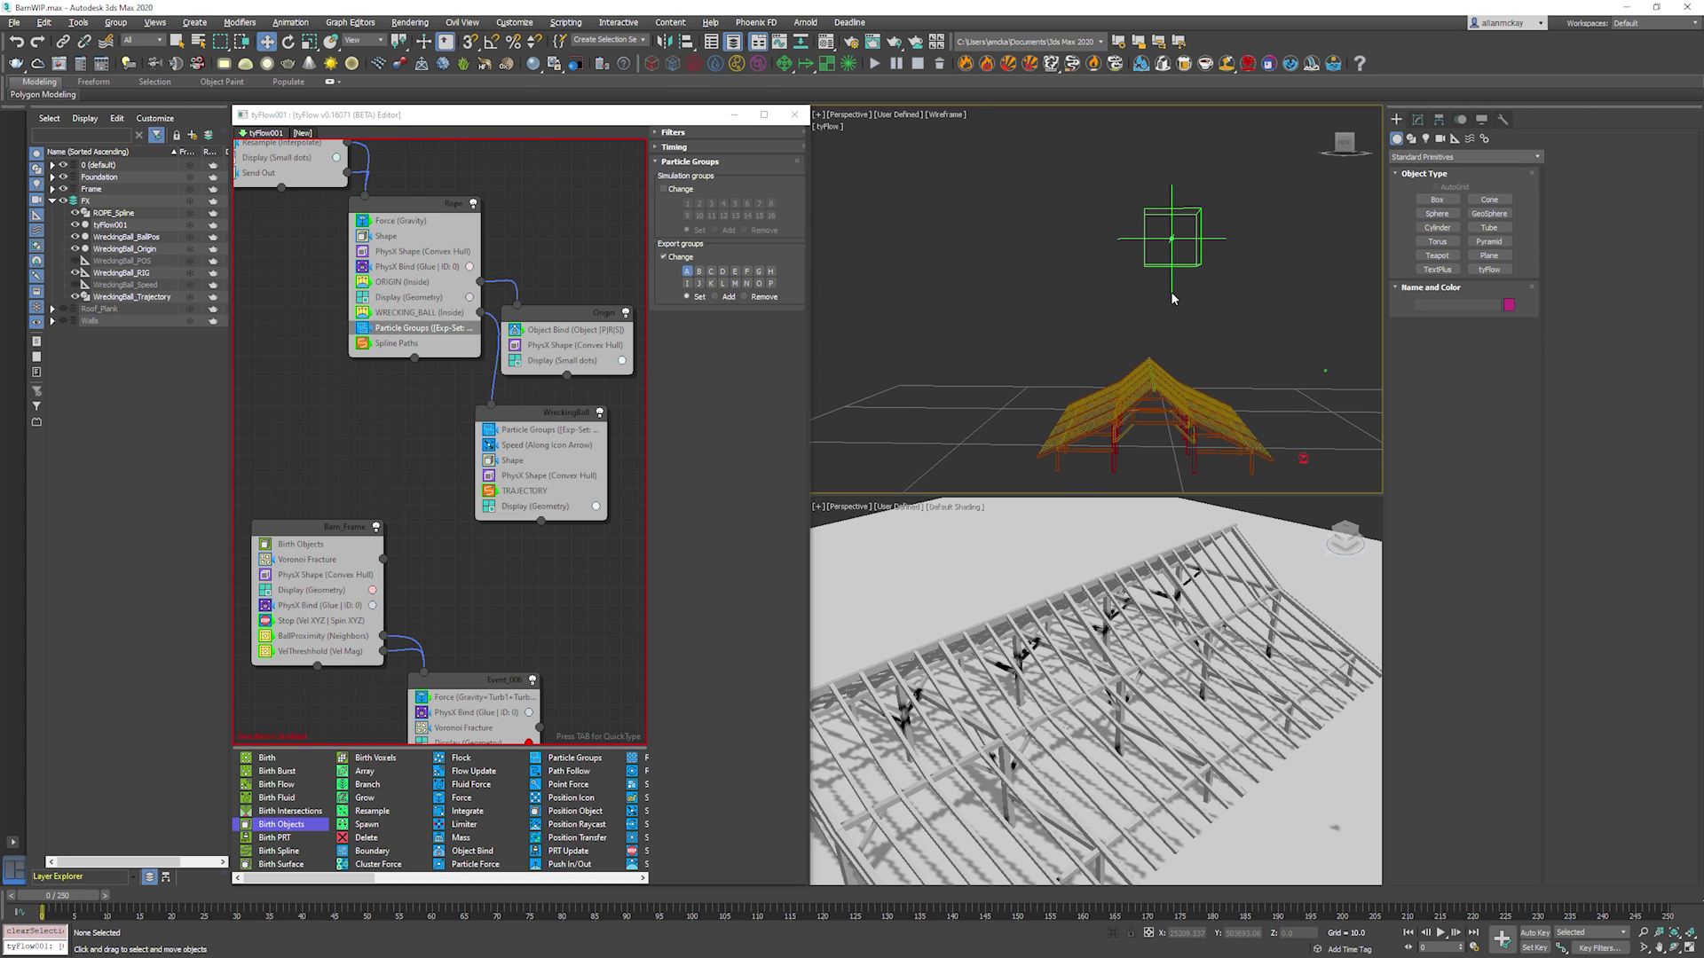
alt+middle_drag(1171, 292, 1227, 273)
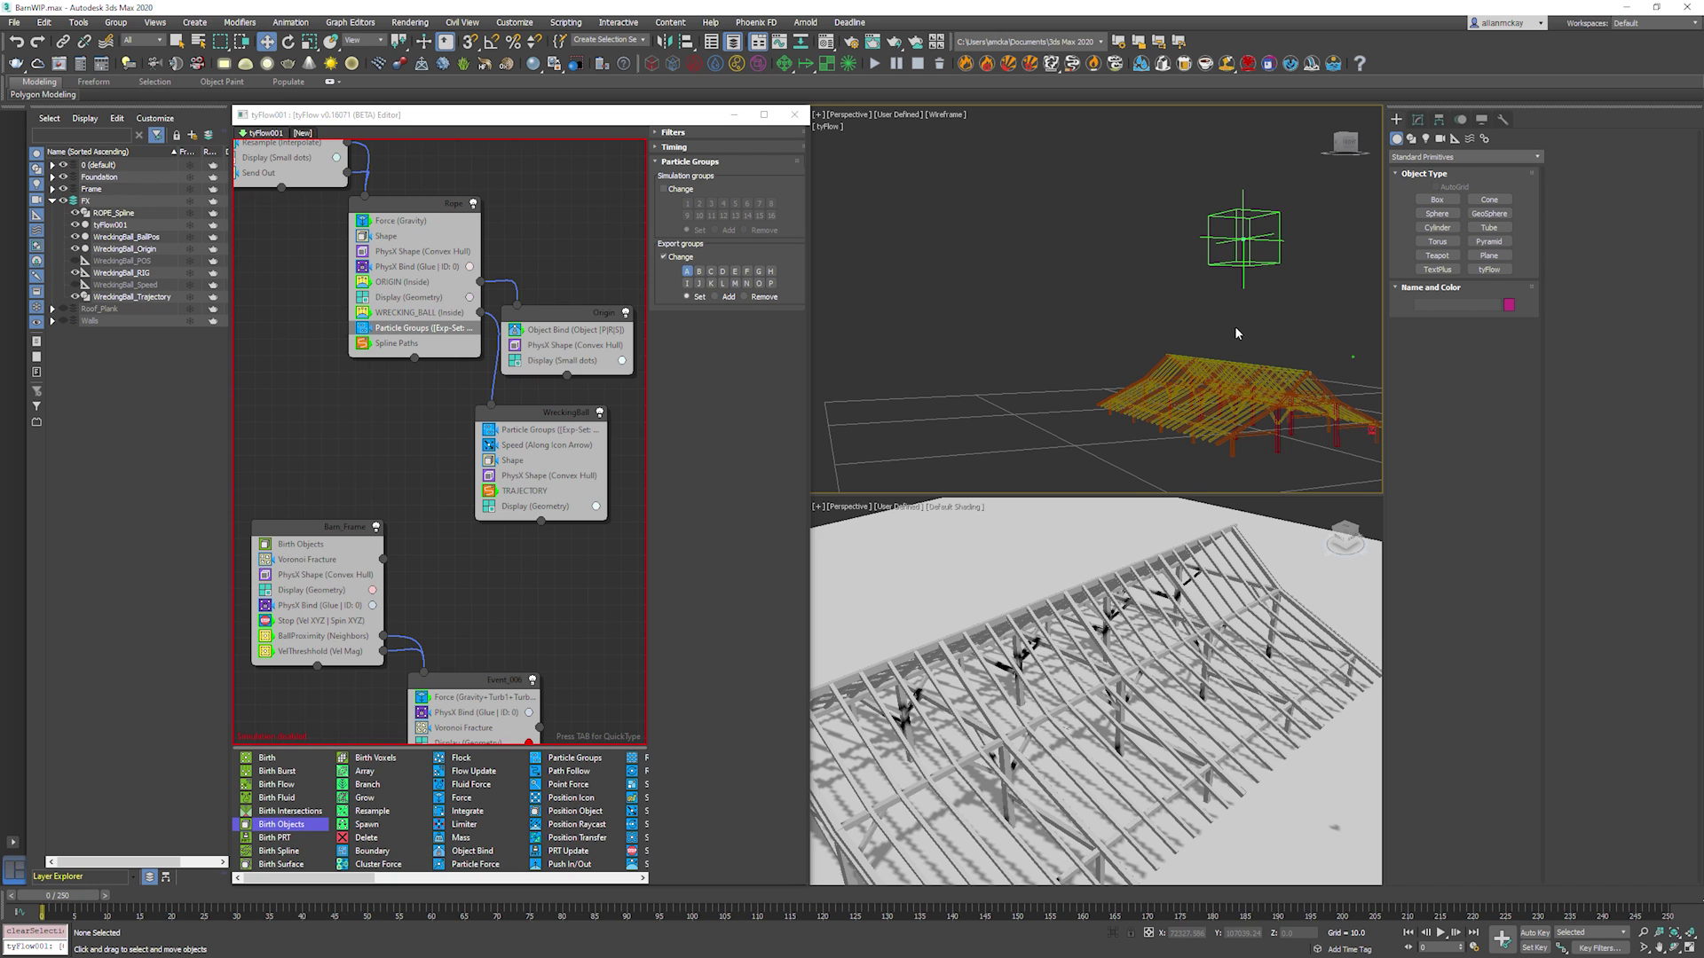
Raise the WreckingBall_RIG helper high above the barn frame and unhide the WreckingBall_POS and WreckingBall_Speed helpers.
click(1243, 269)
scroll(1222, 241, down, 2)
middle_drag(1222, 242, 1189, 280)
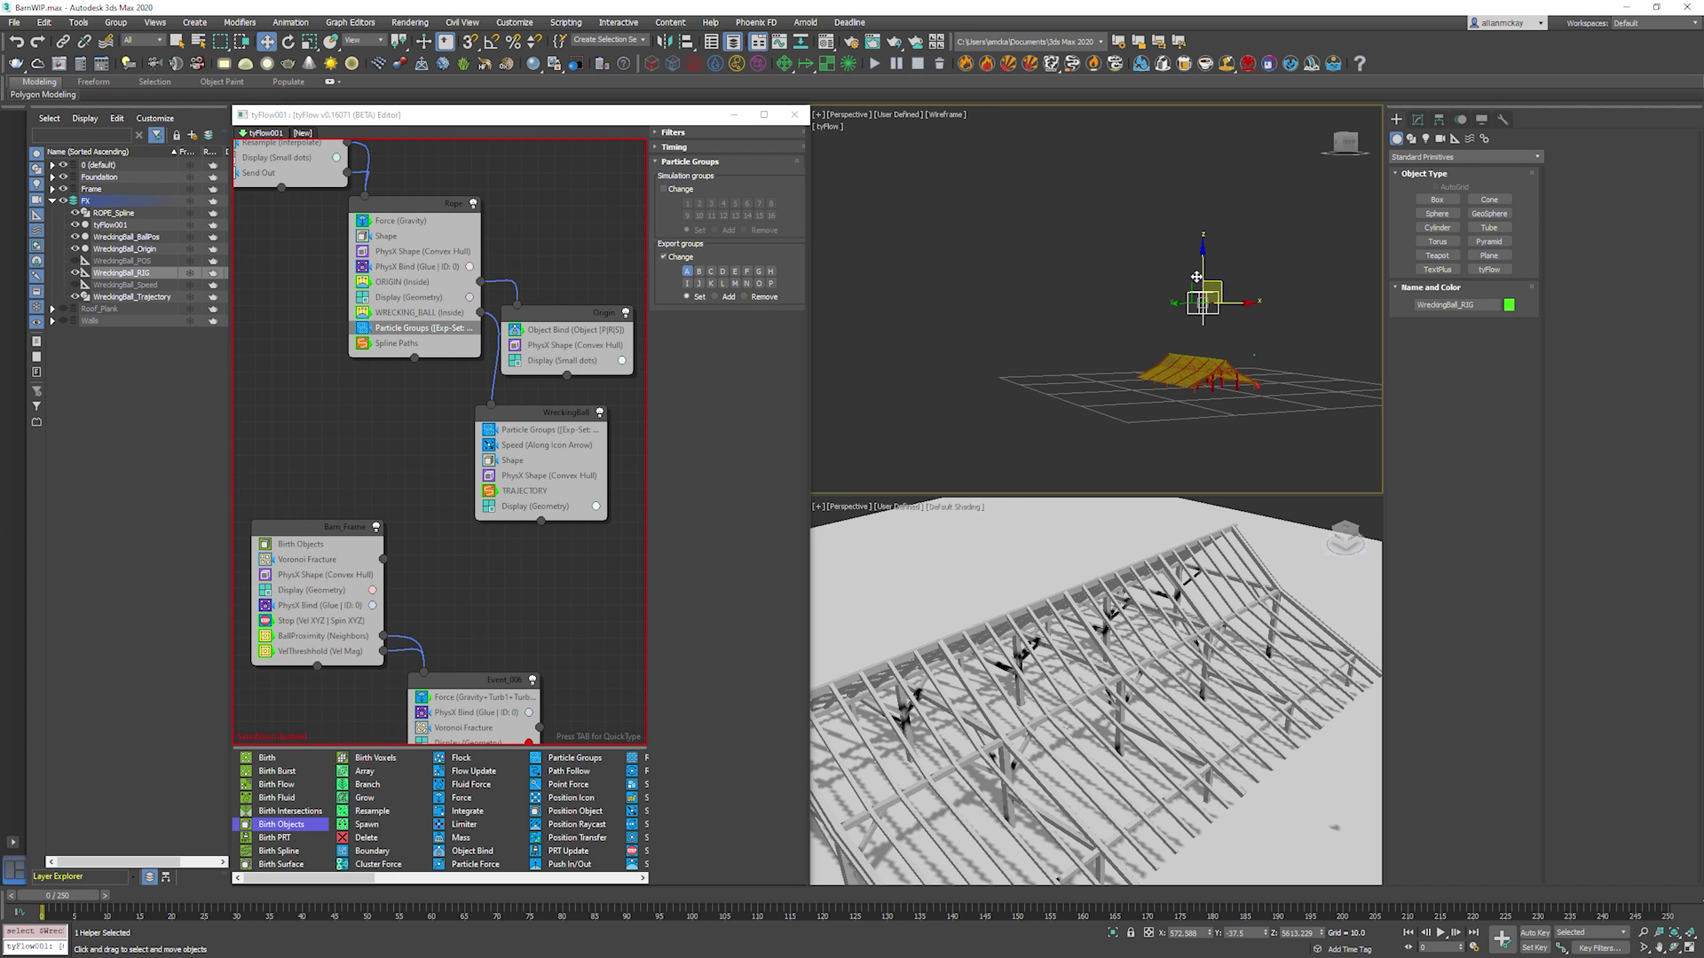
scroll(1186, 283, down, 1)
mouse_move(1186, 283)
mouse_down()
mouse_move(1166, 101)
mouse_move(1181, 284)
mouse_up()
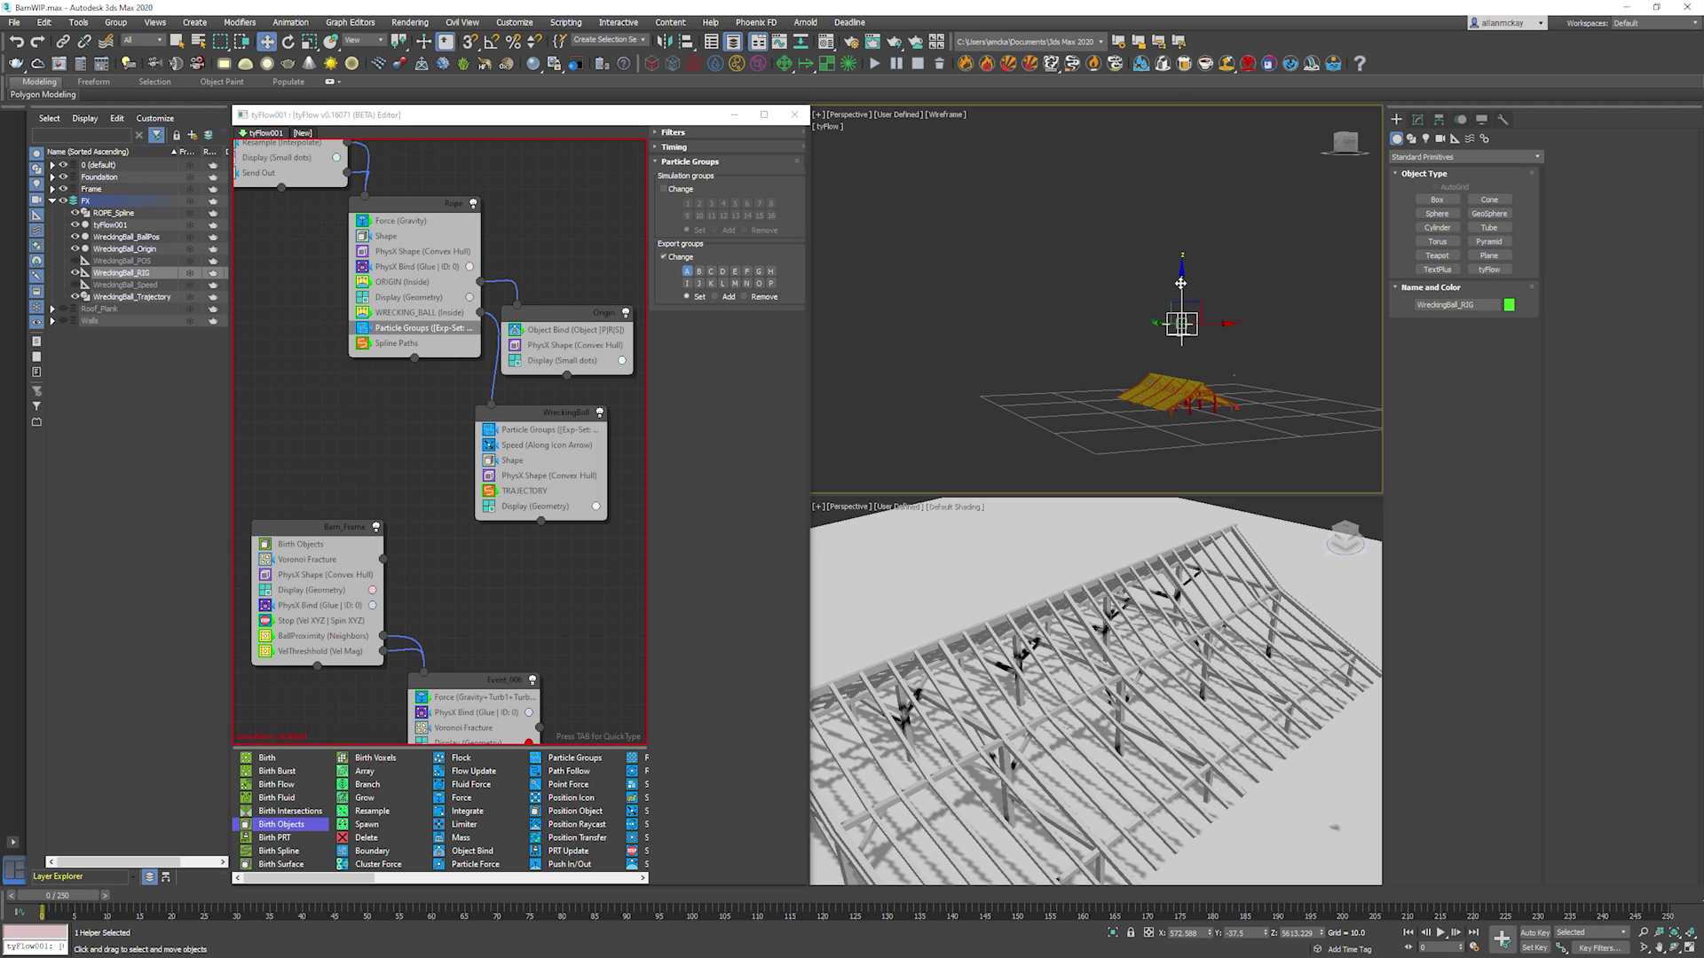
drag(1181, 283, 1180, 145)
click(76, 261)
click(75, 285)
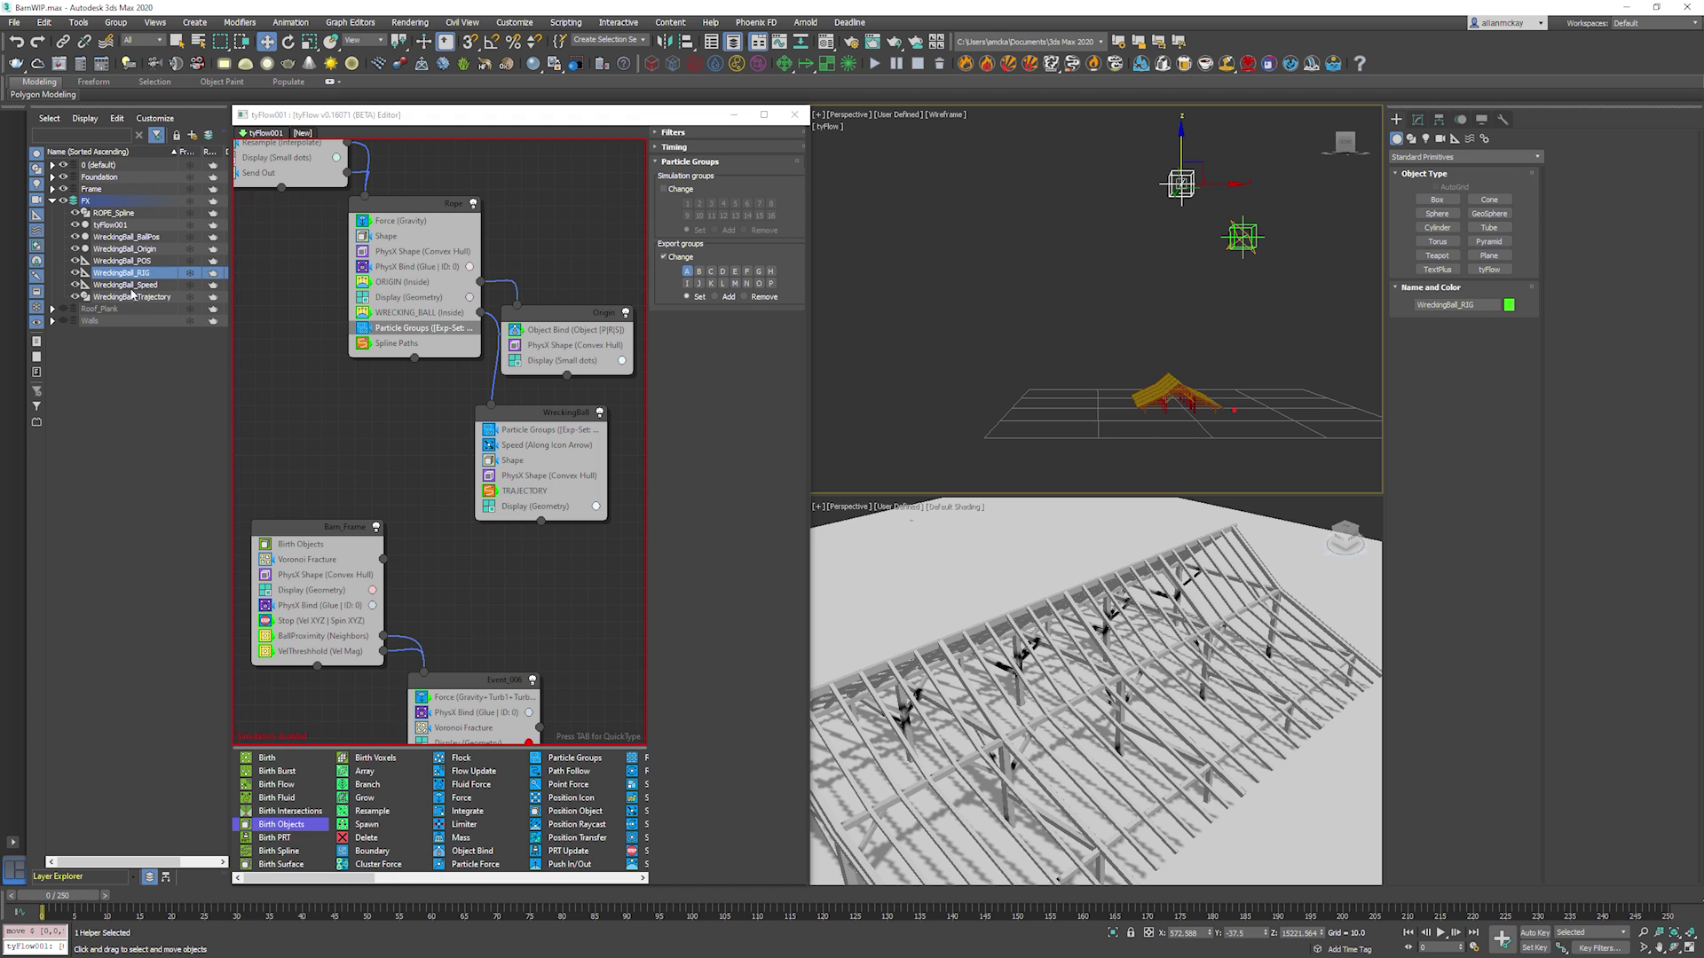
Disable the Barn_Frame event, re-enable the flow and play the simulation to check the wrecking ball's swing.
key(e)
scroll(1203, 222, up, 3)
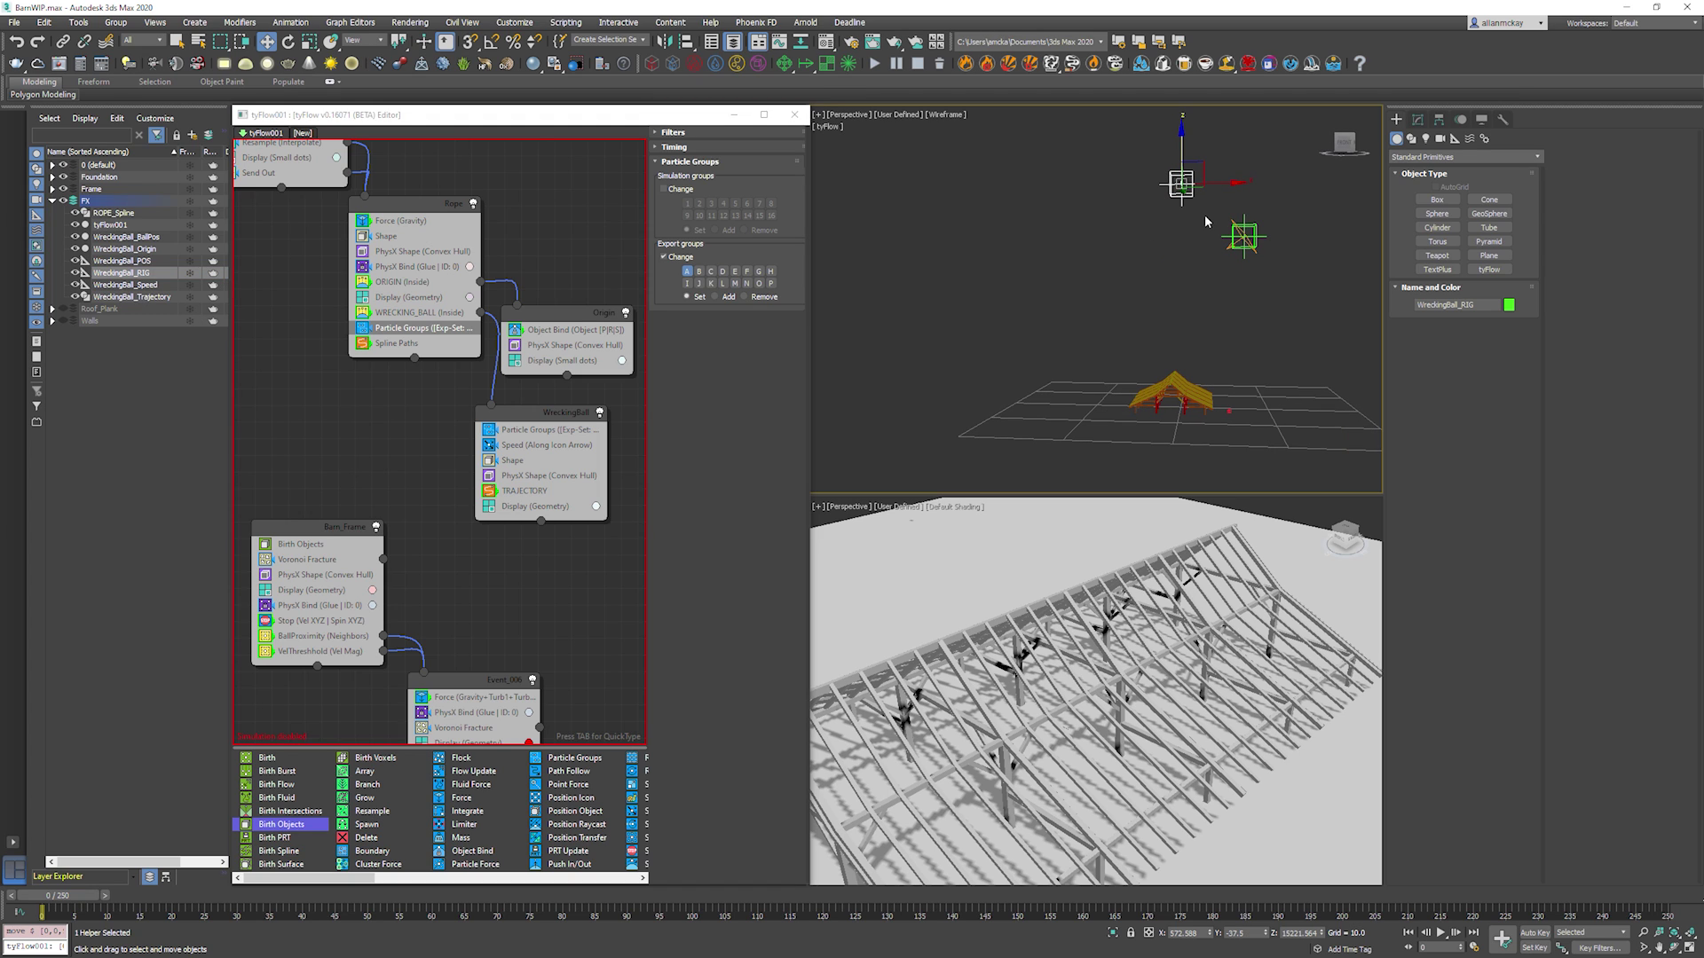
click(1214, 268)
right_click(1214, 268)
click(1240, 339)
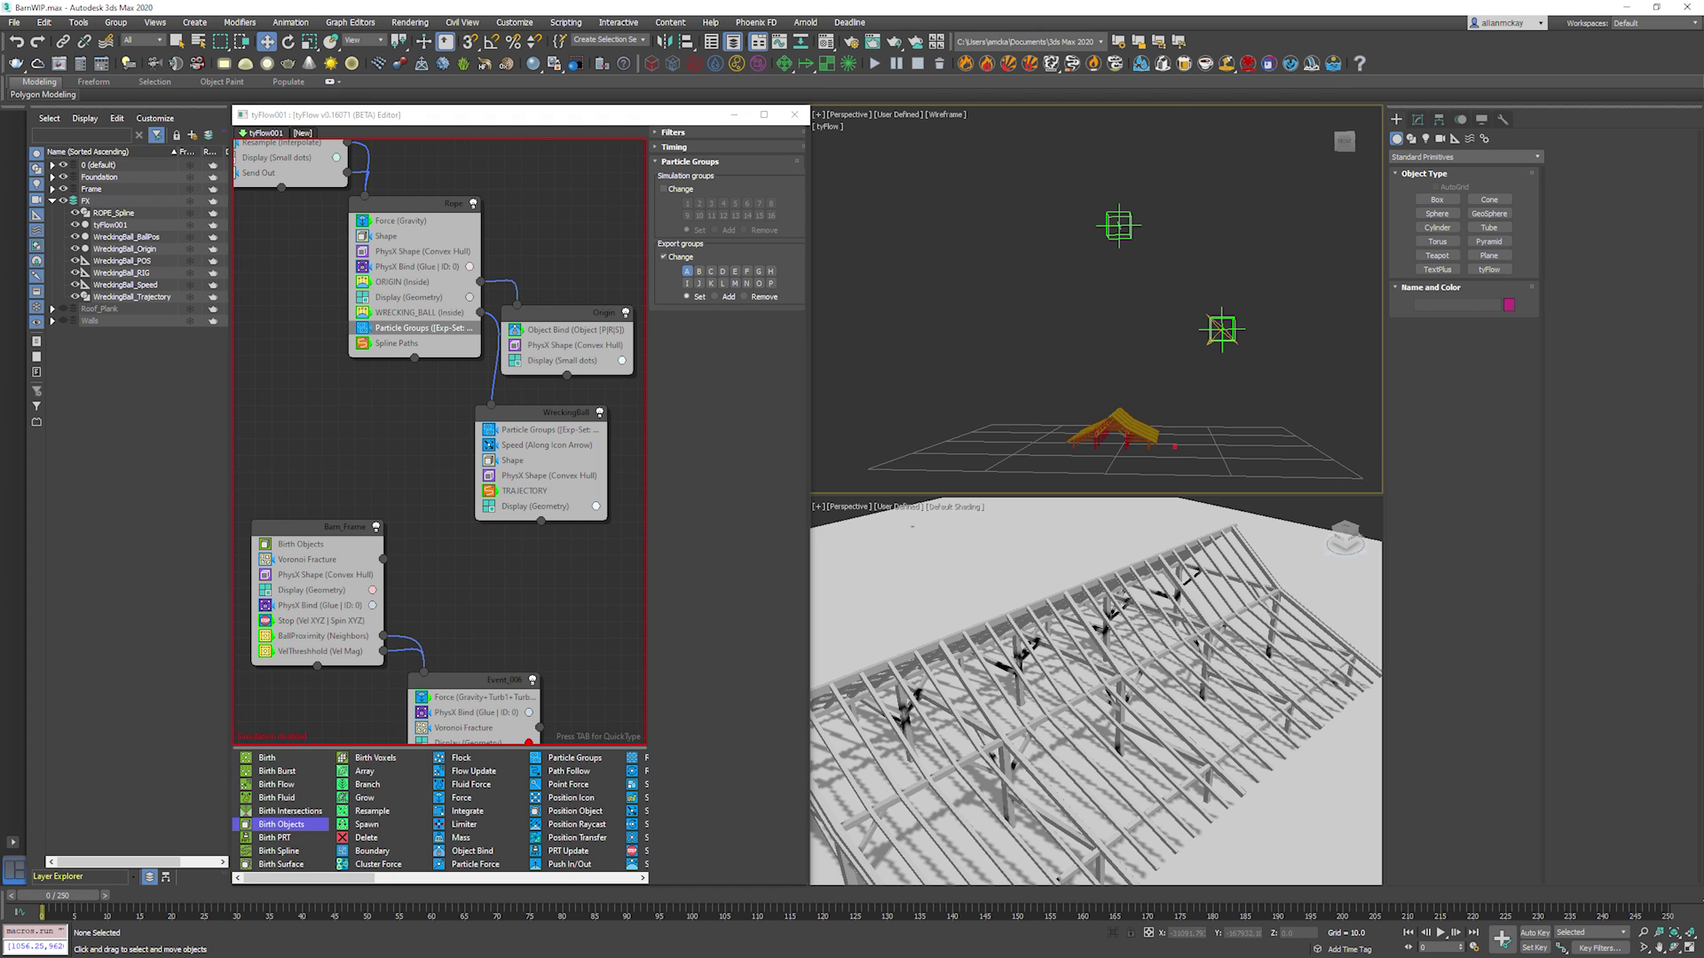
middle_drag(1125, 306, 1134, 259)
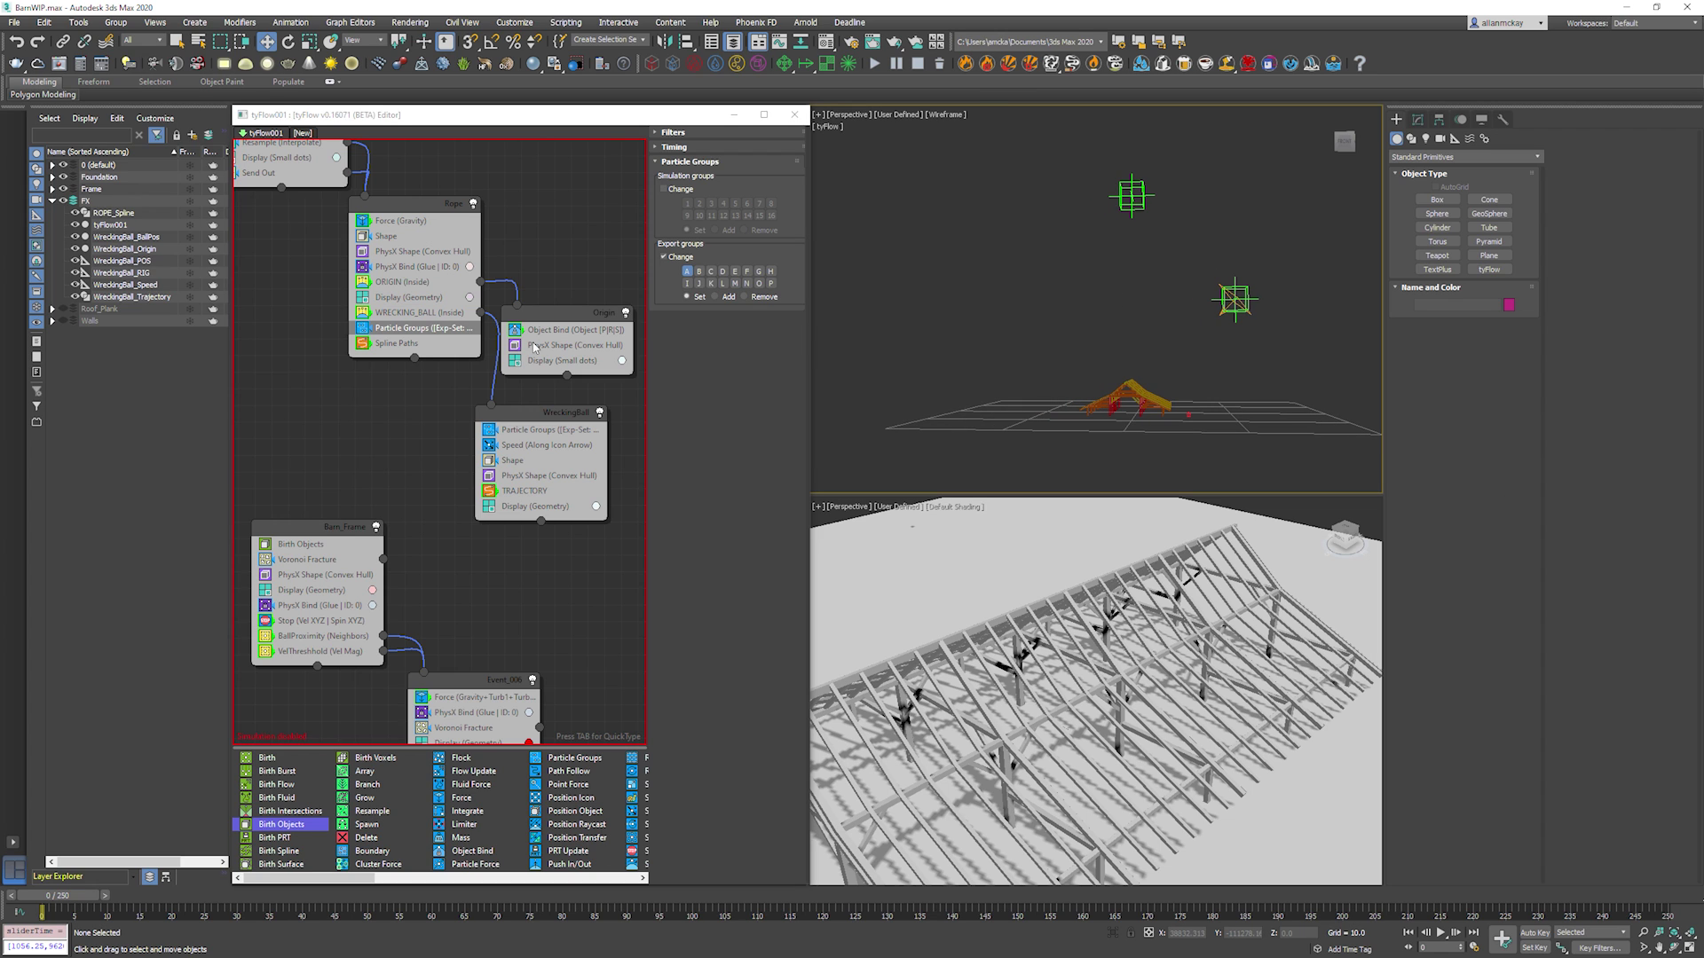
middle_drag(342, 411, 401, 475)
click(432, 398)
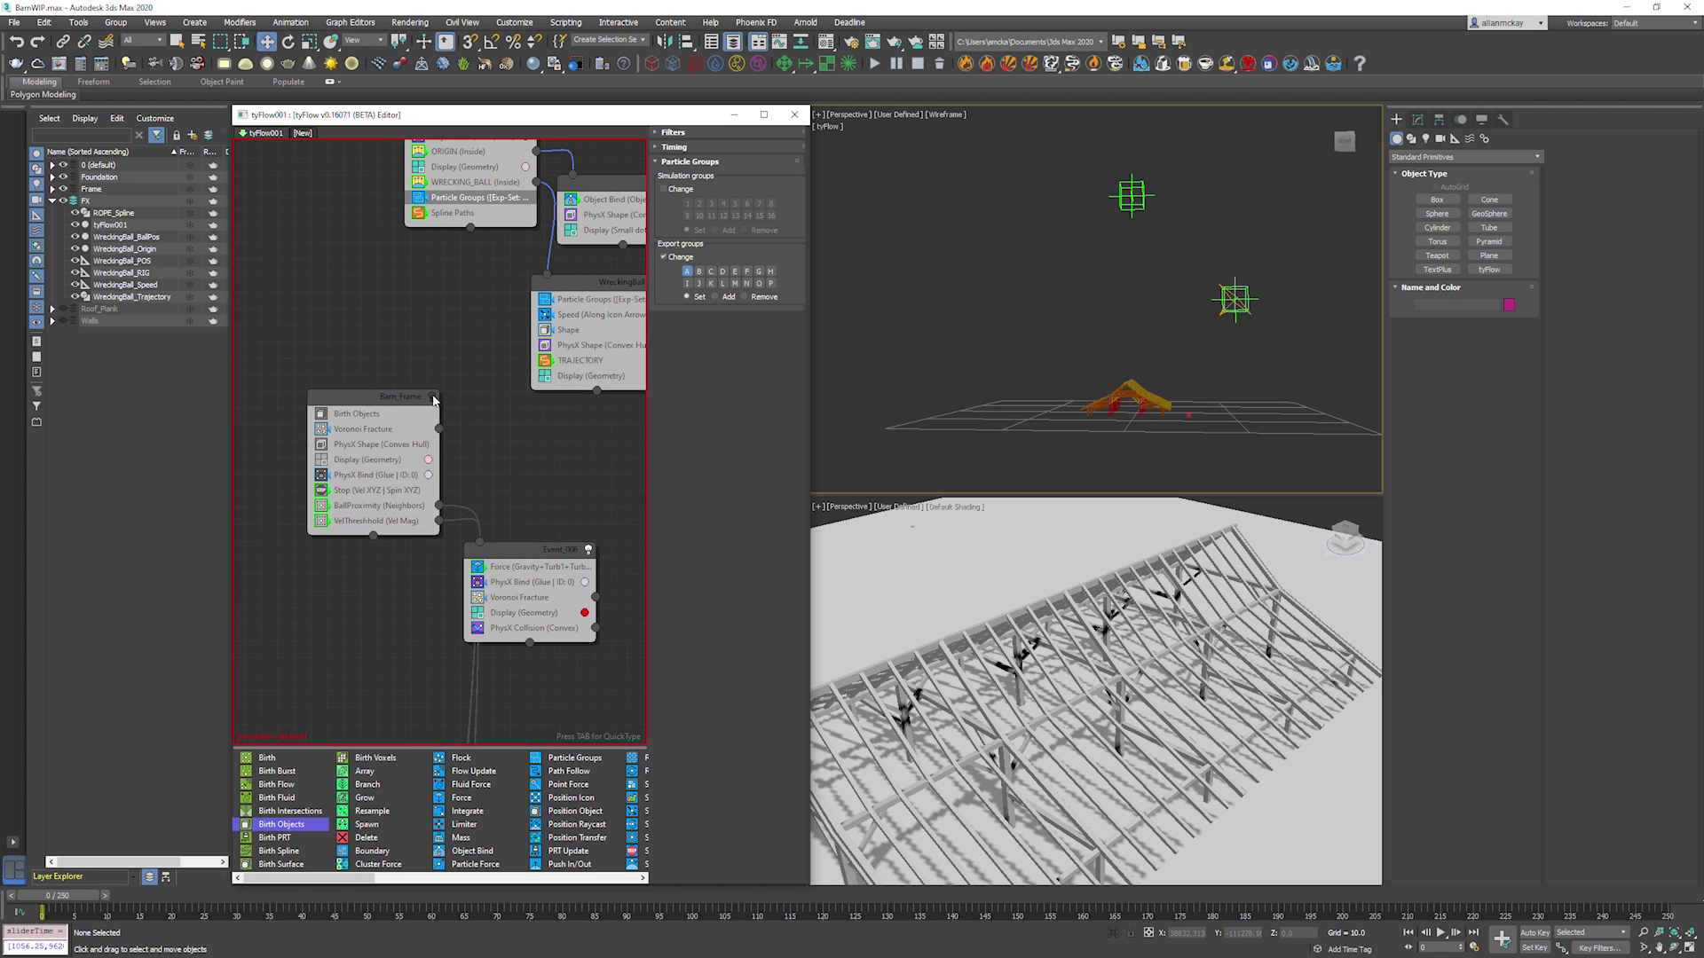
right_click(483, 402)
click(514, 404)
key(/)
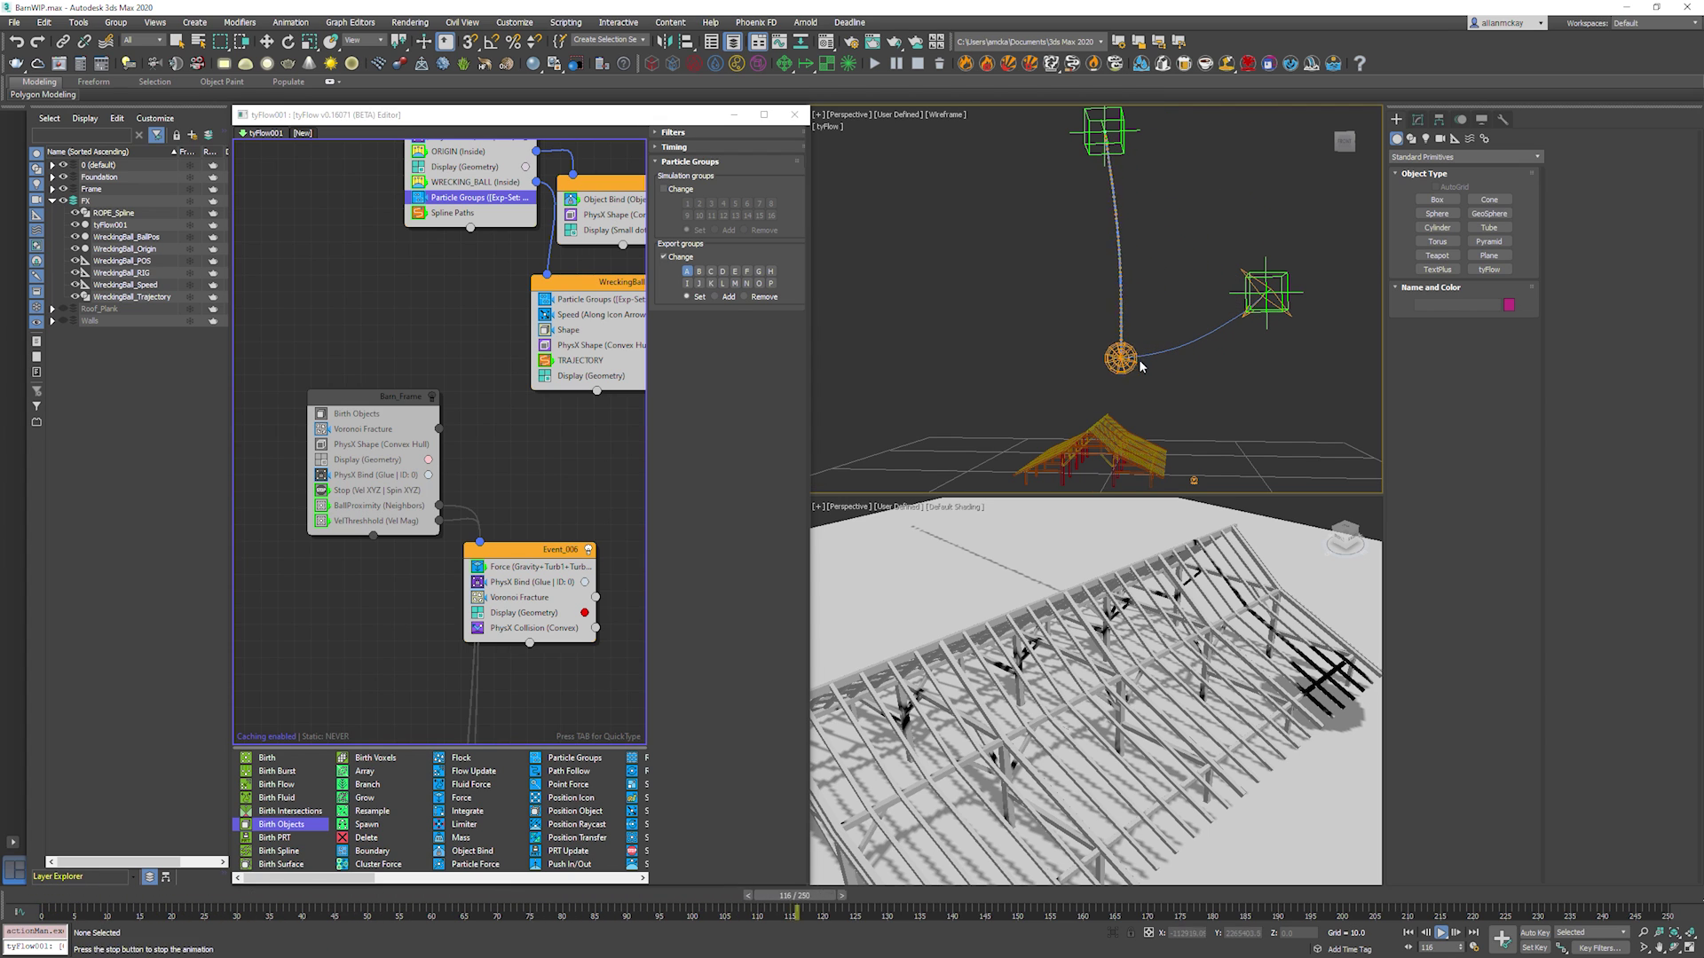
key(/)
Move the WreckingBall_POS helper lower and farther out from the barn, and replay the swing from the first frame.
key(w)
click(1269, 310)
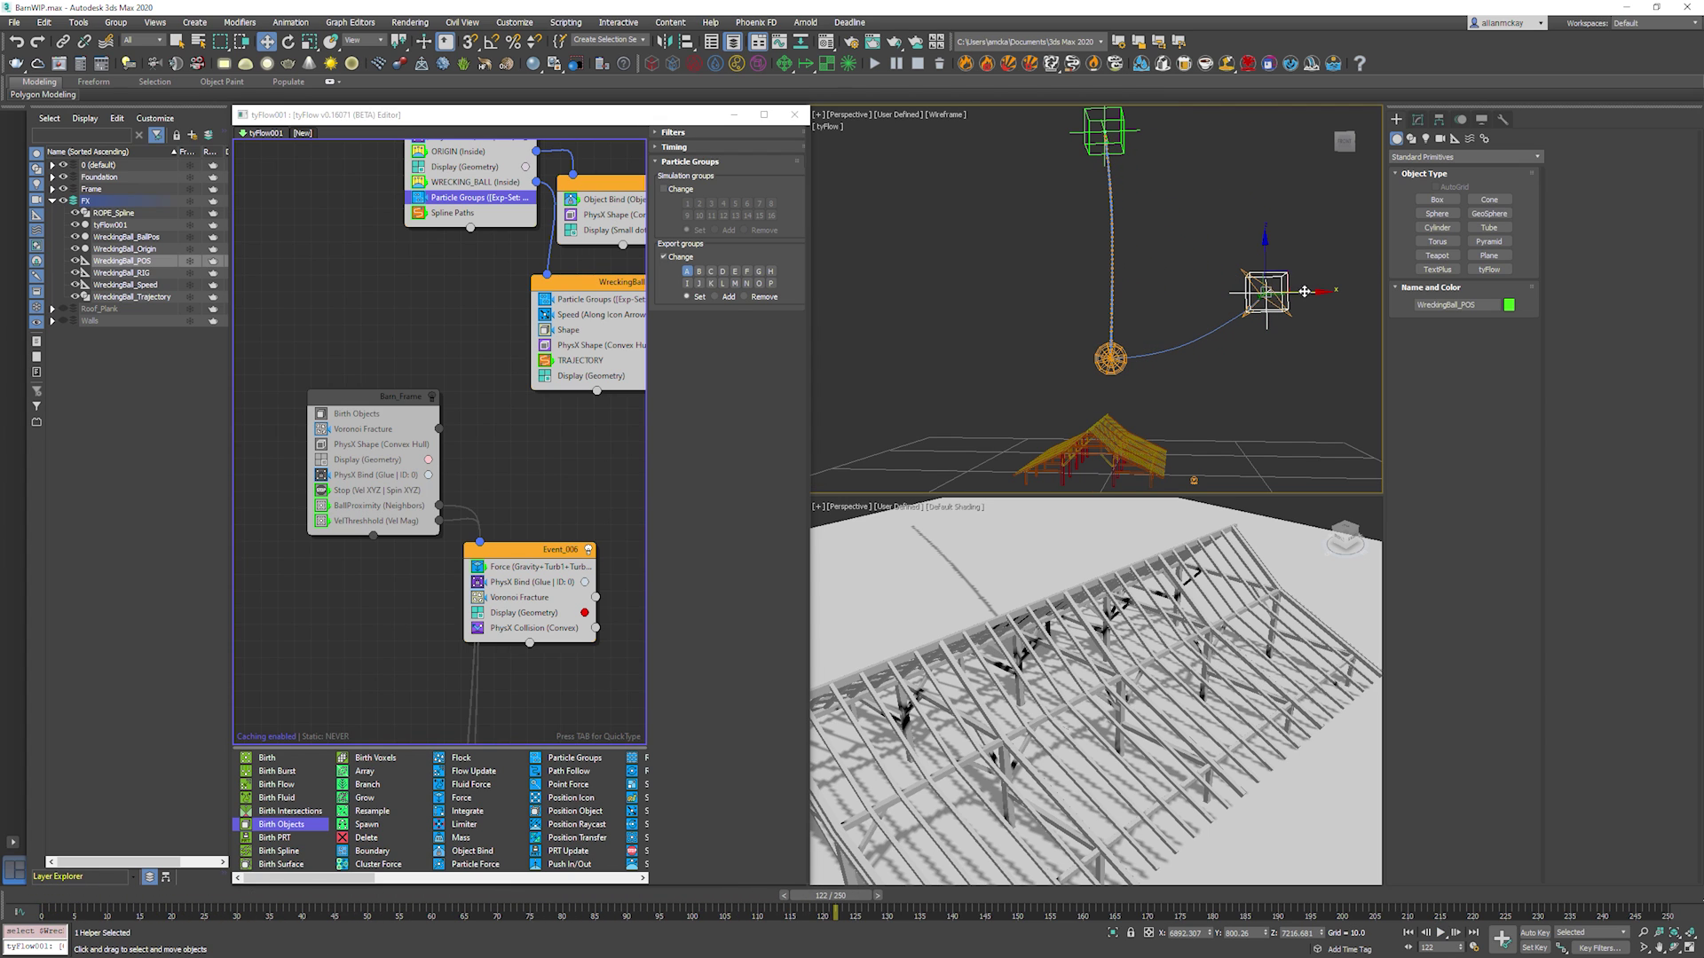
key(Home)
drag(1298, 293, 1336, 292)
click(1322, 266)
key(/)
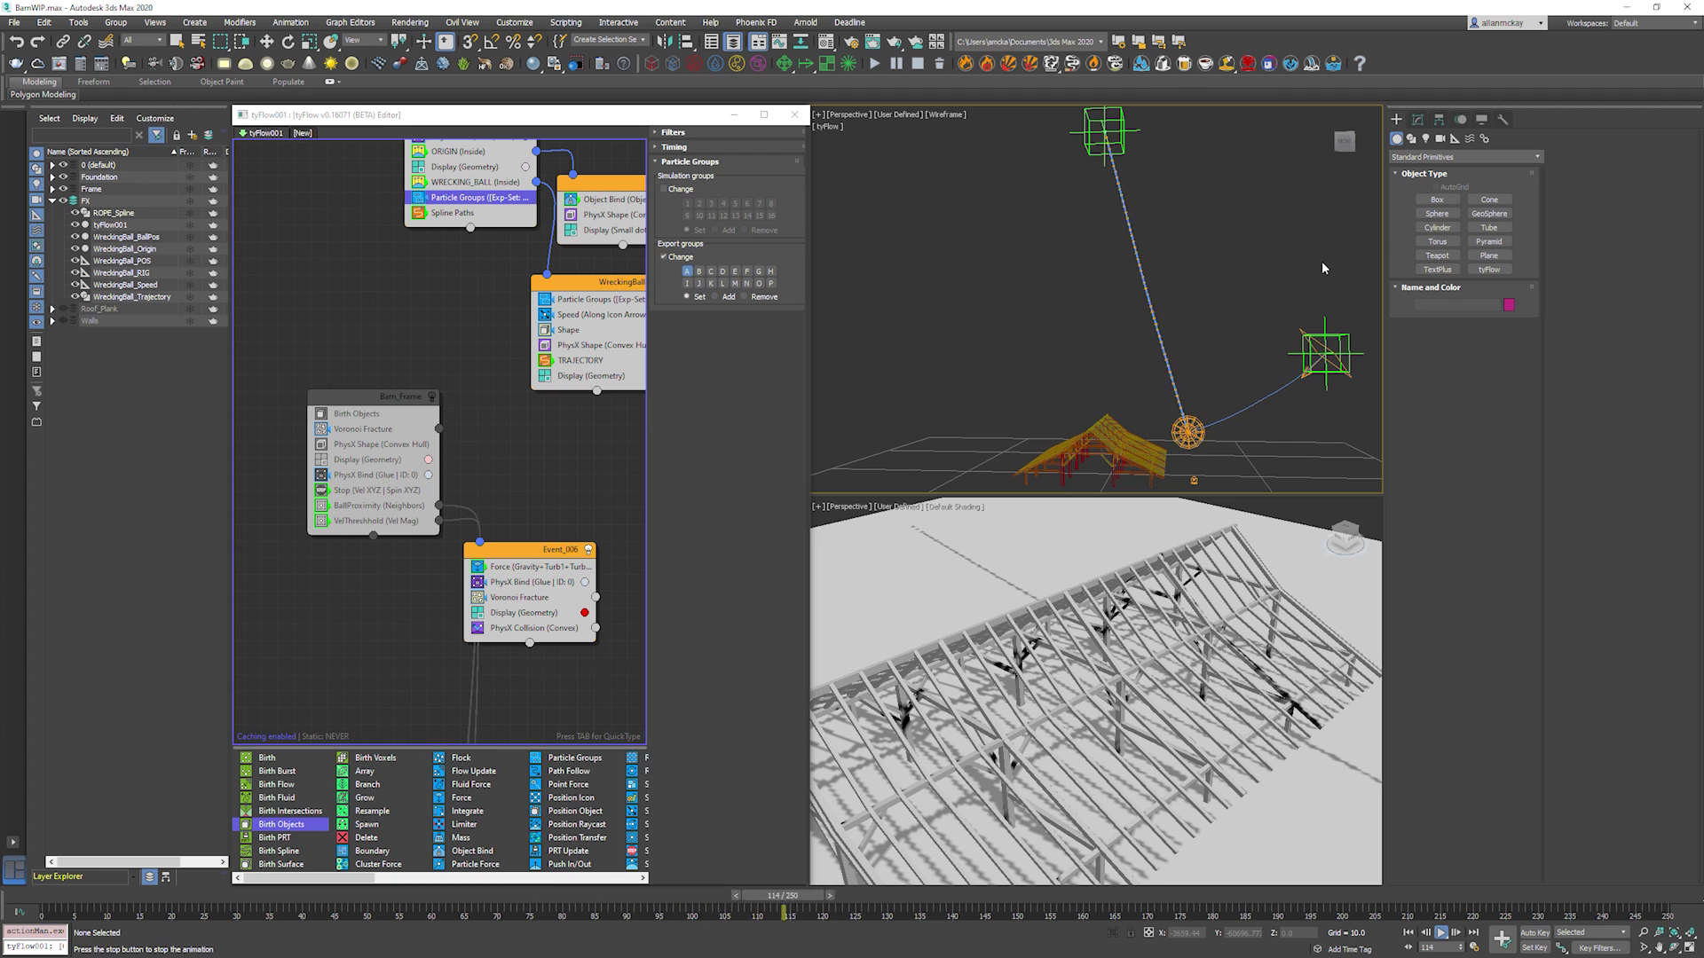
key(Home)
key(/)
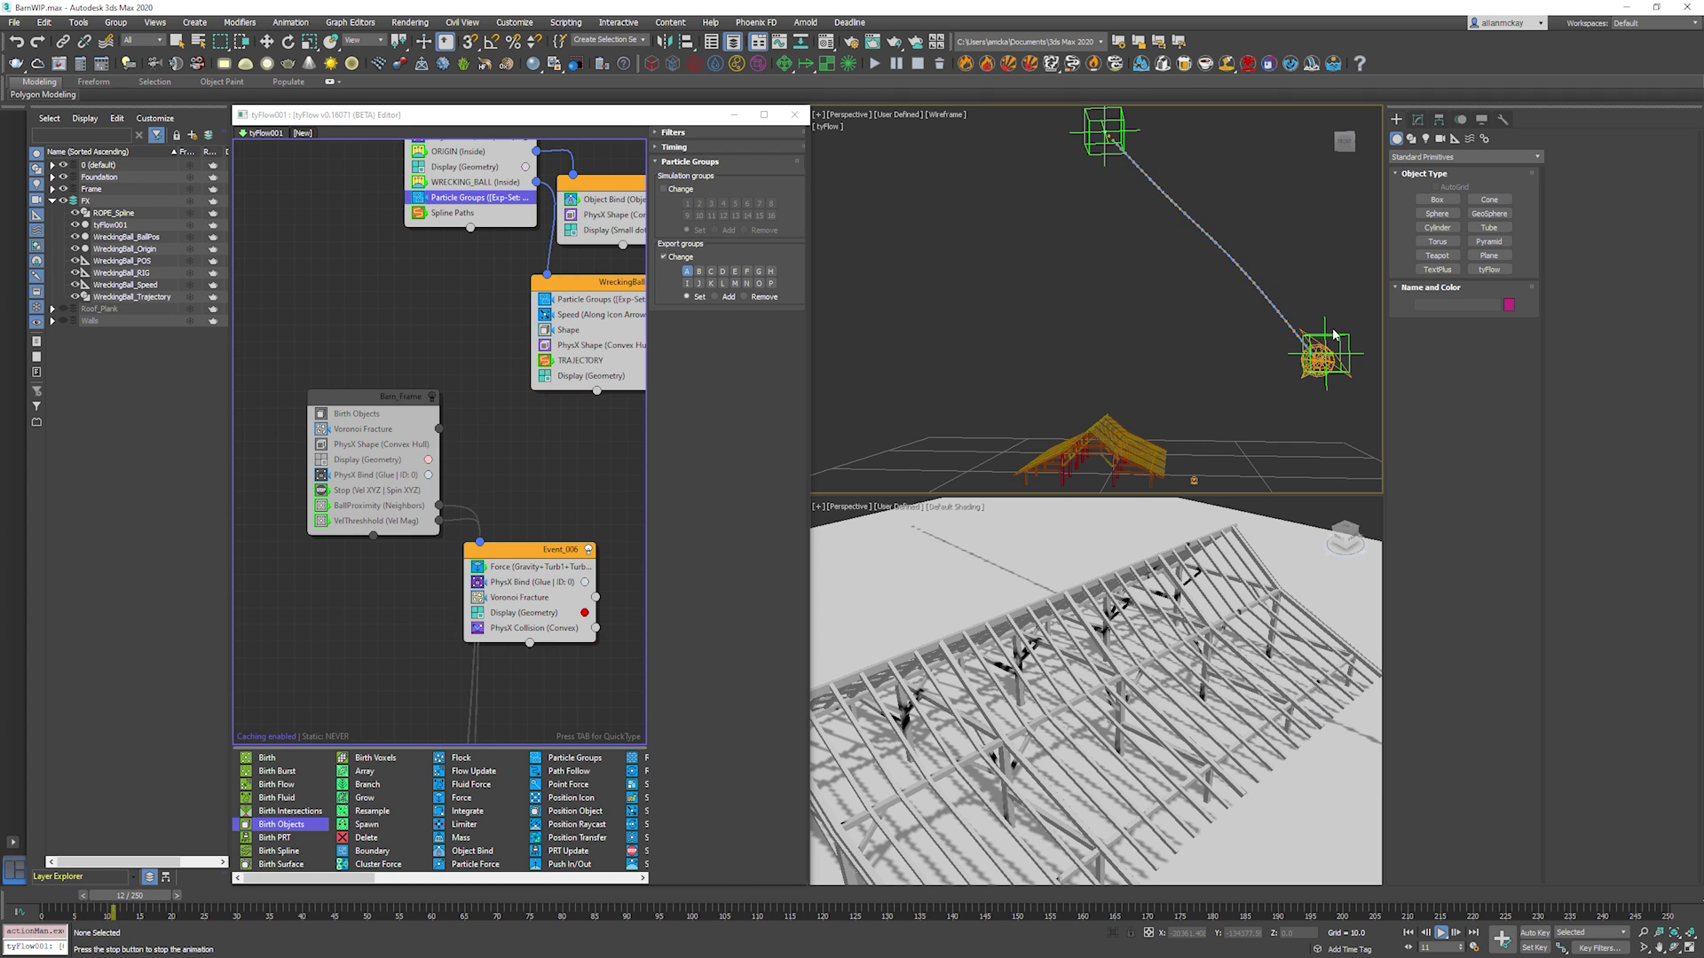
key(Home)
Set the magnitude of the WreckingBall event's Speed operator to 800 and play the simulation briefly.
key(w)
click(595, 314)
double_click(757, 246)
text(500)
key(Return)
click(1110, 267)
key(/)
key(/)
Rotate the WreckingBall_Speed helper so its arrow points downward, and play the simulation again.
click(1320, 352)
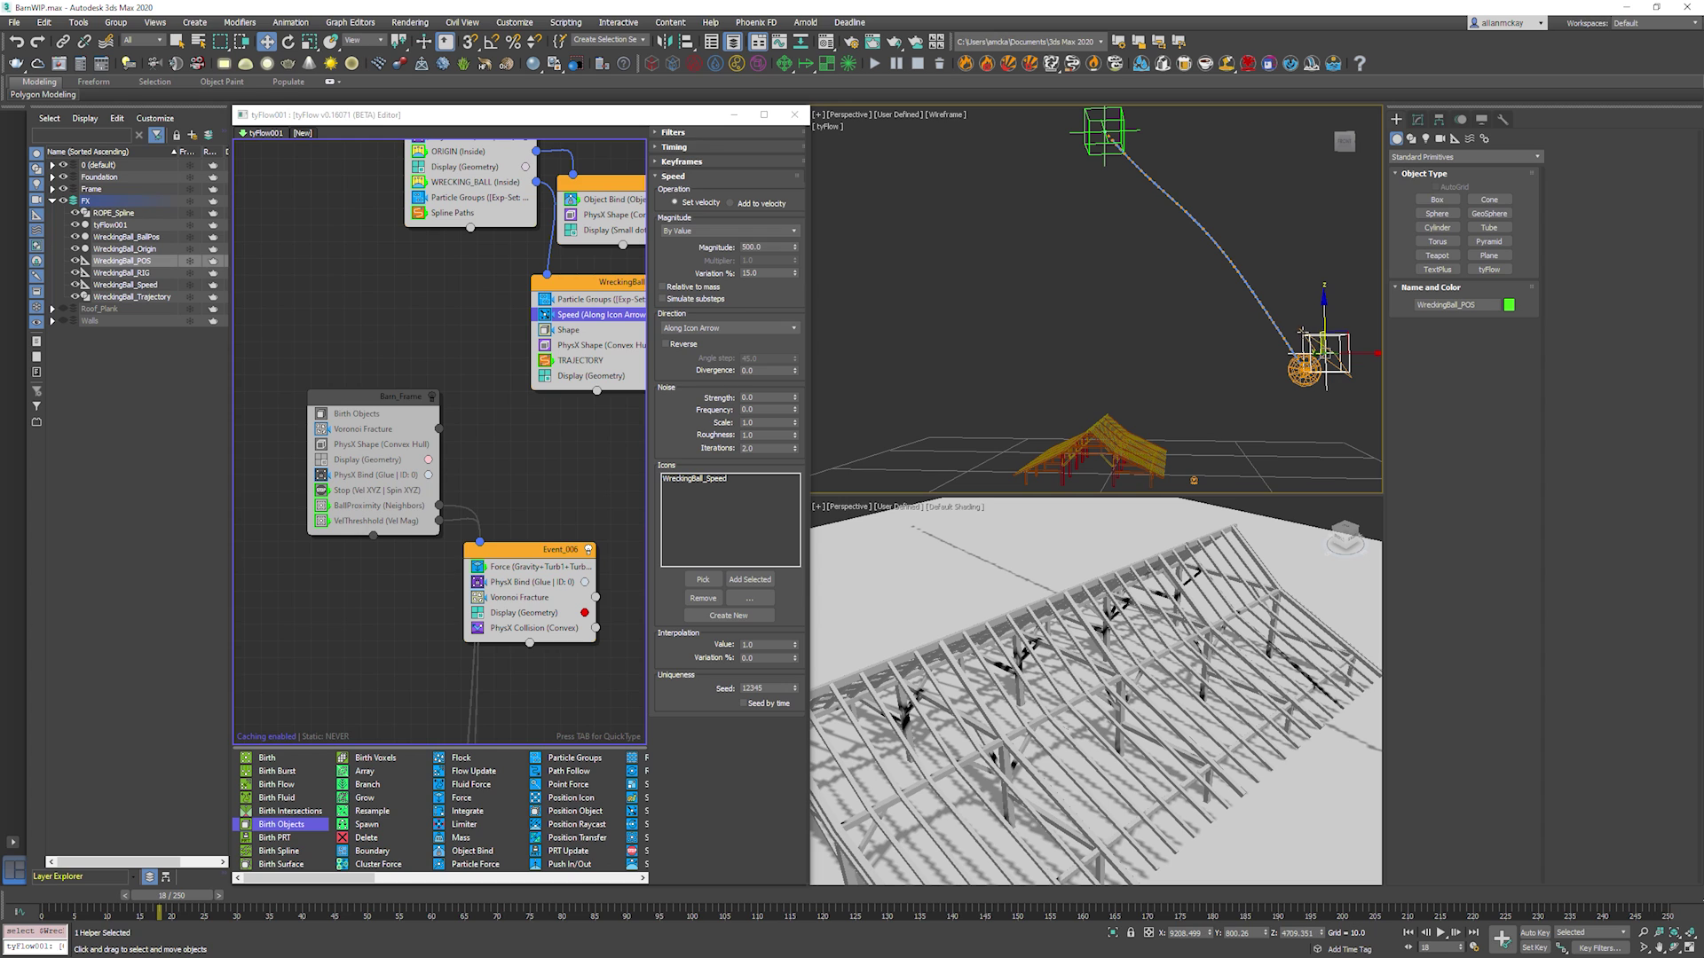
click(1306, 335)
right_click(1319, 348)
click(1336, 366)
drag(1349, 318, 1292, 276)
click(1058, 249)
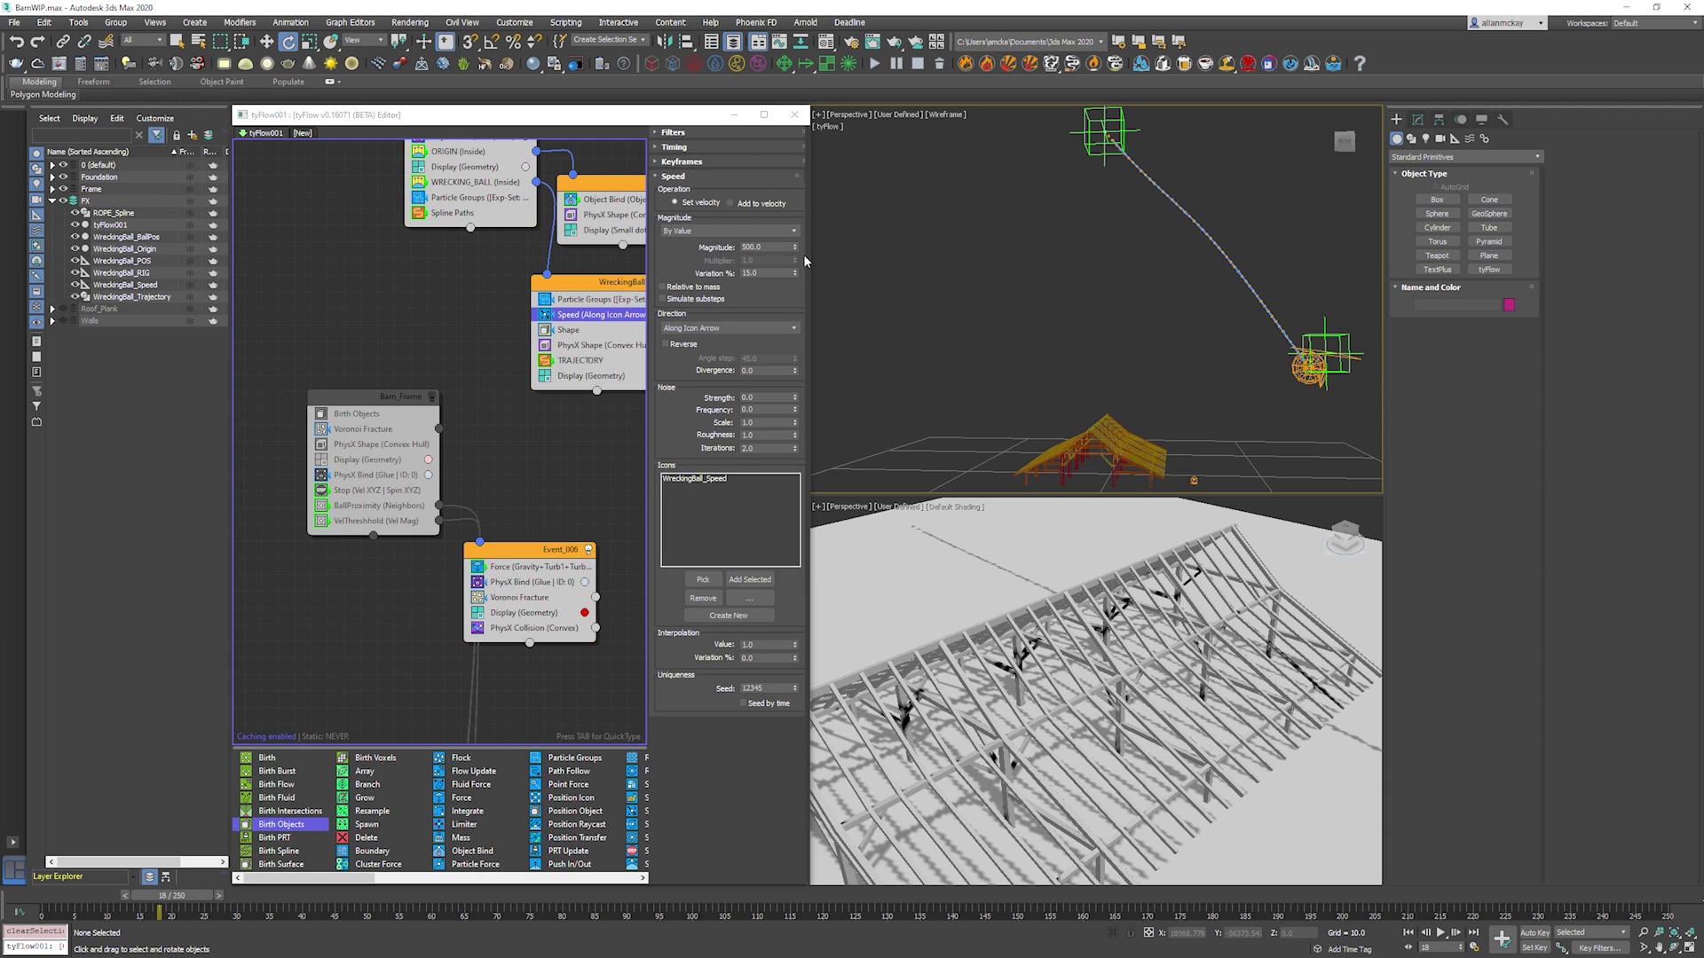
key(/)
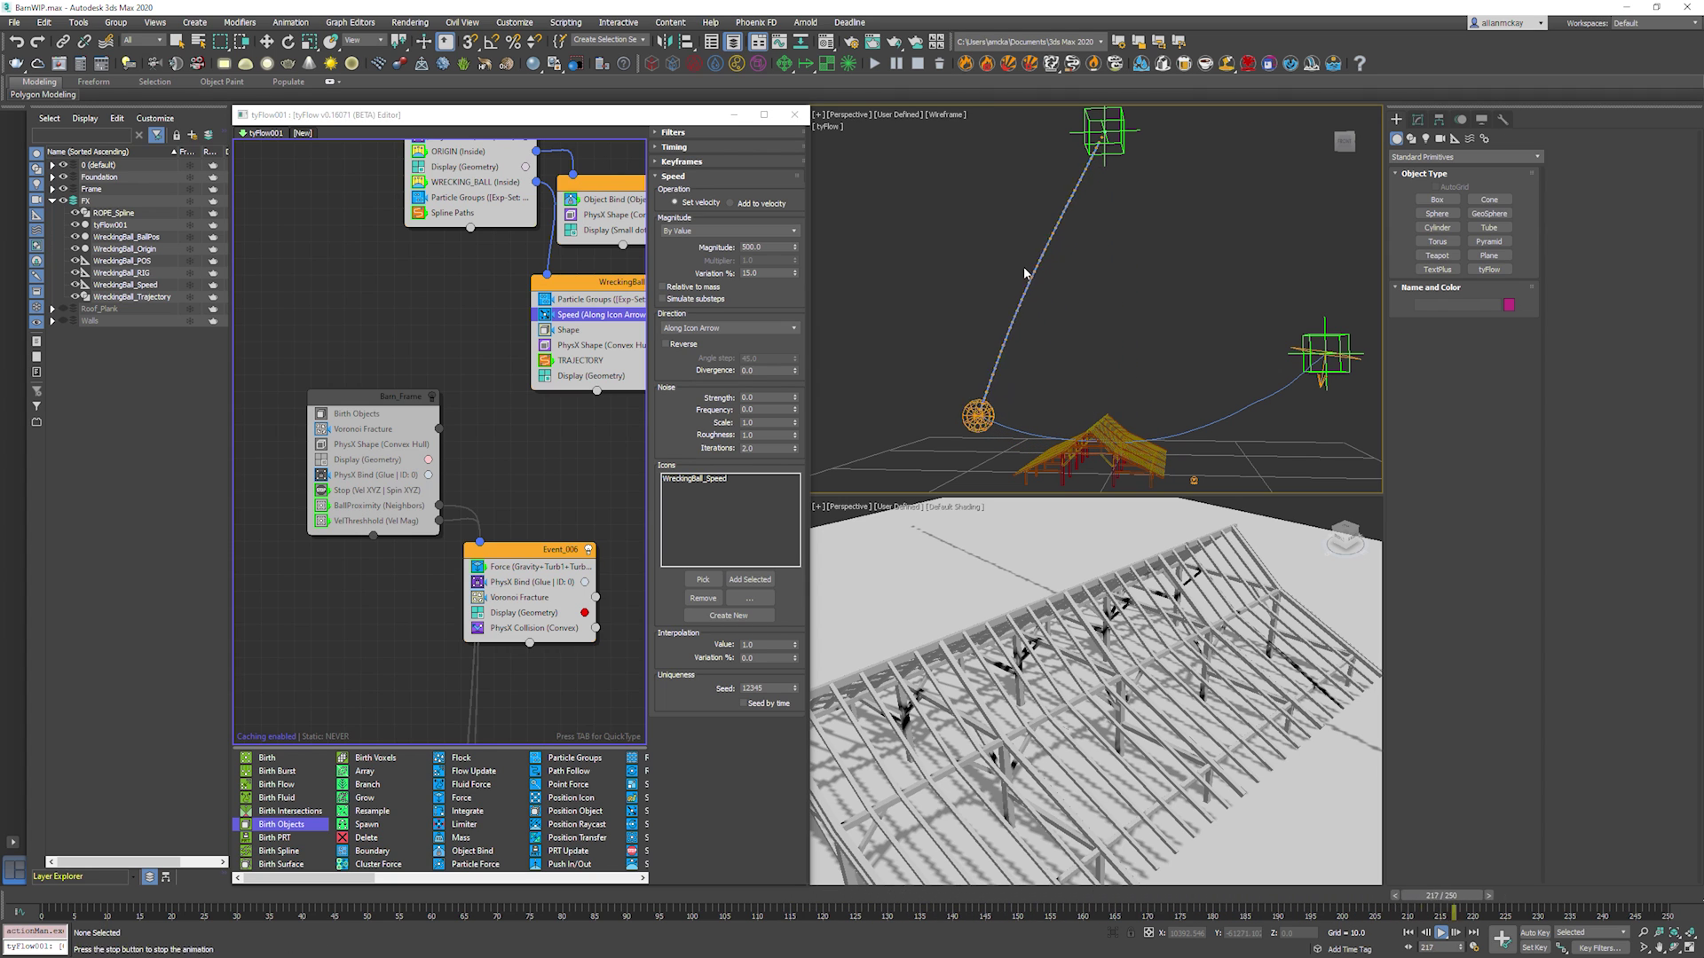
Turn off the Speed operator in the WreckingBall event and play the swing, returning to the first frame.
key(Home)
click(545, 315)
key(slash)
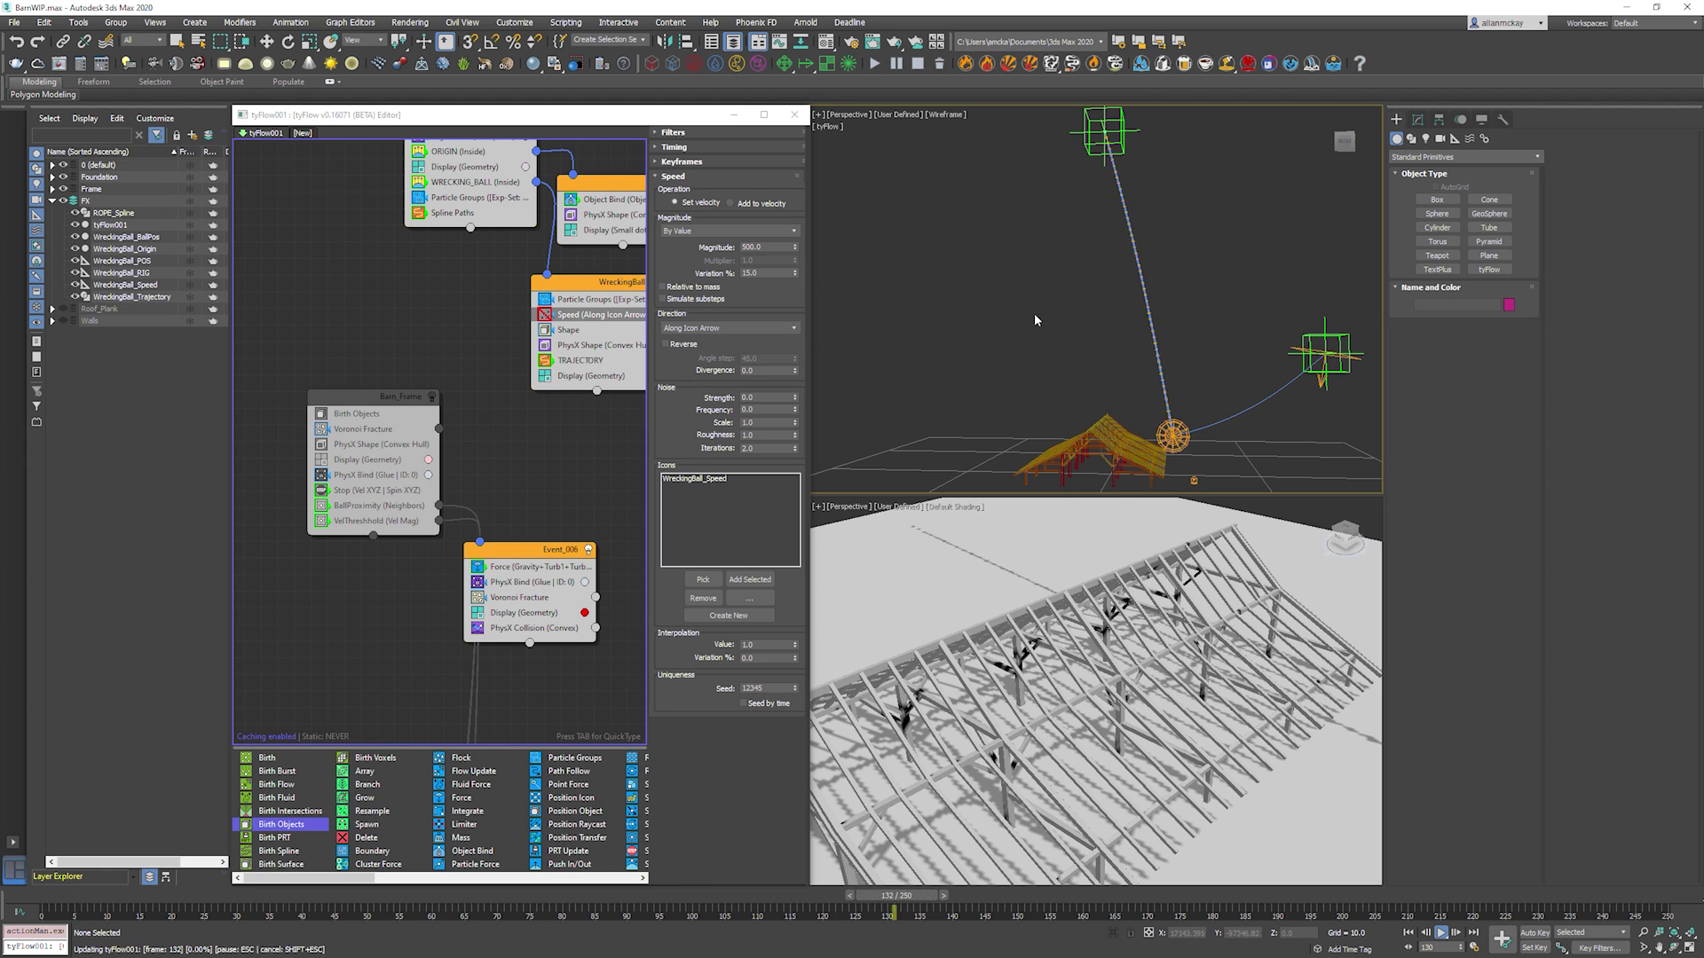
key(e)
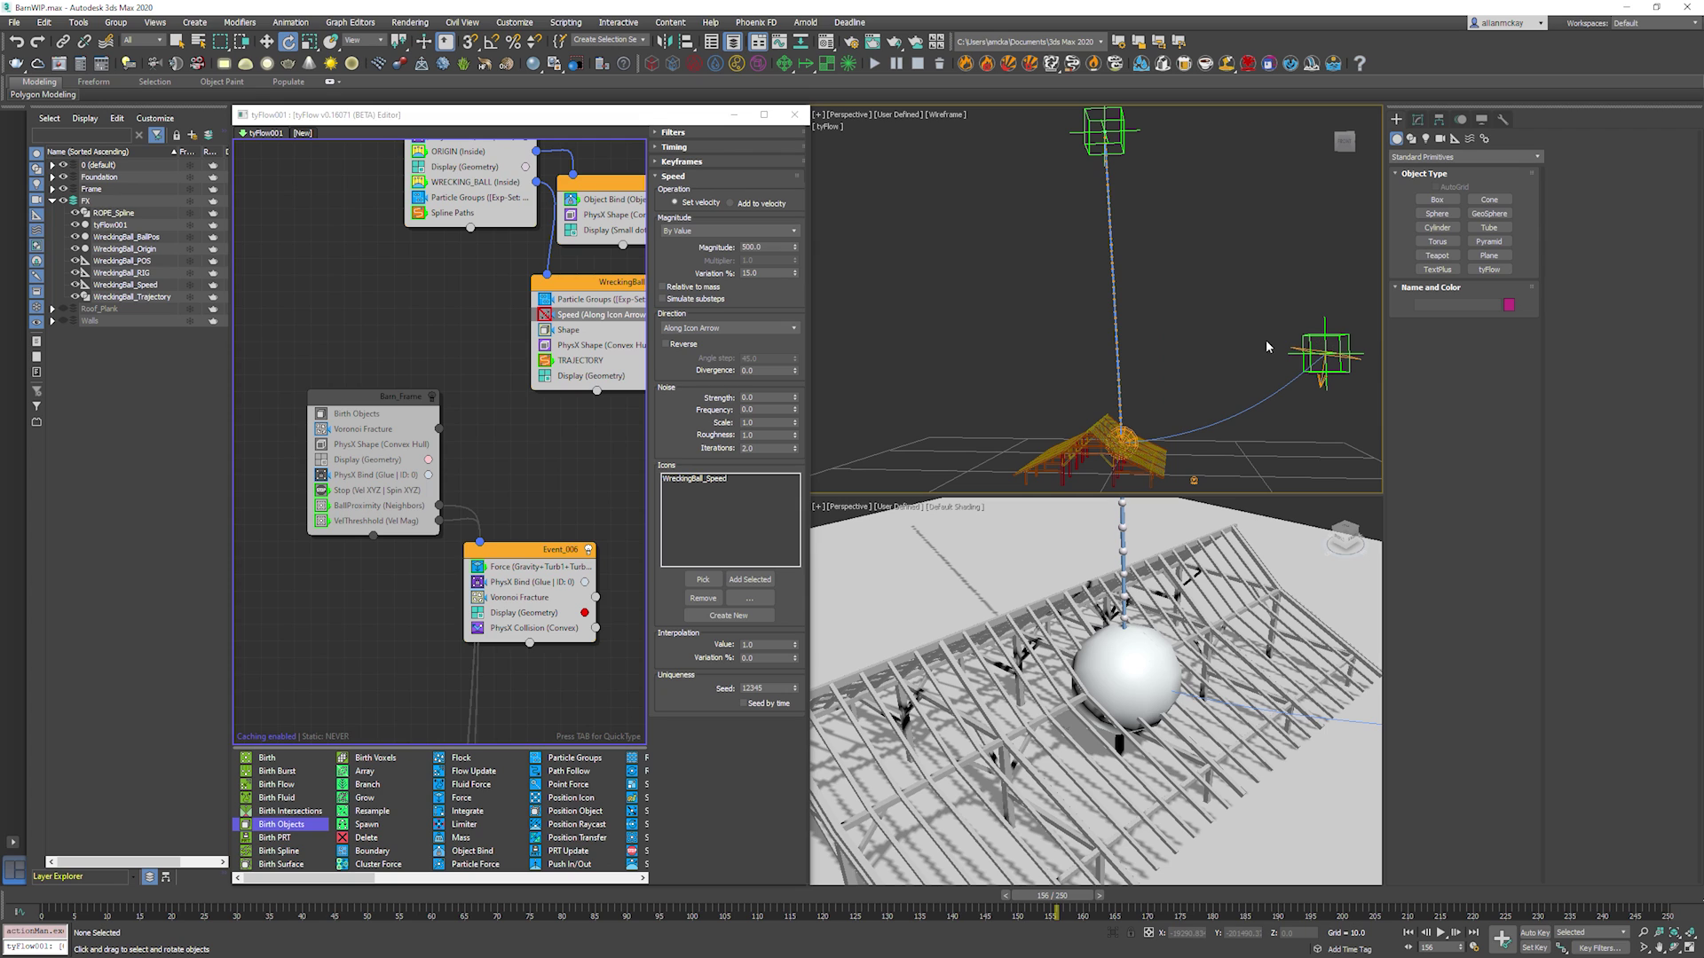
key(Home)
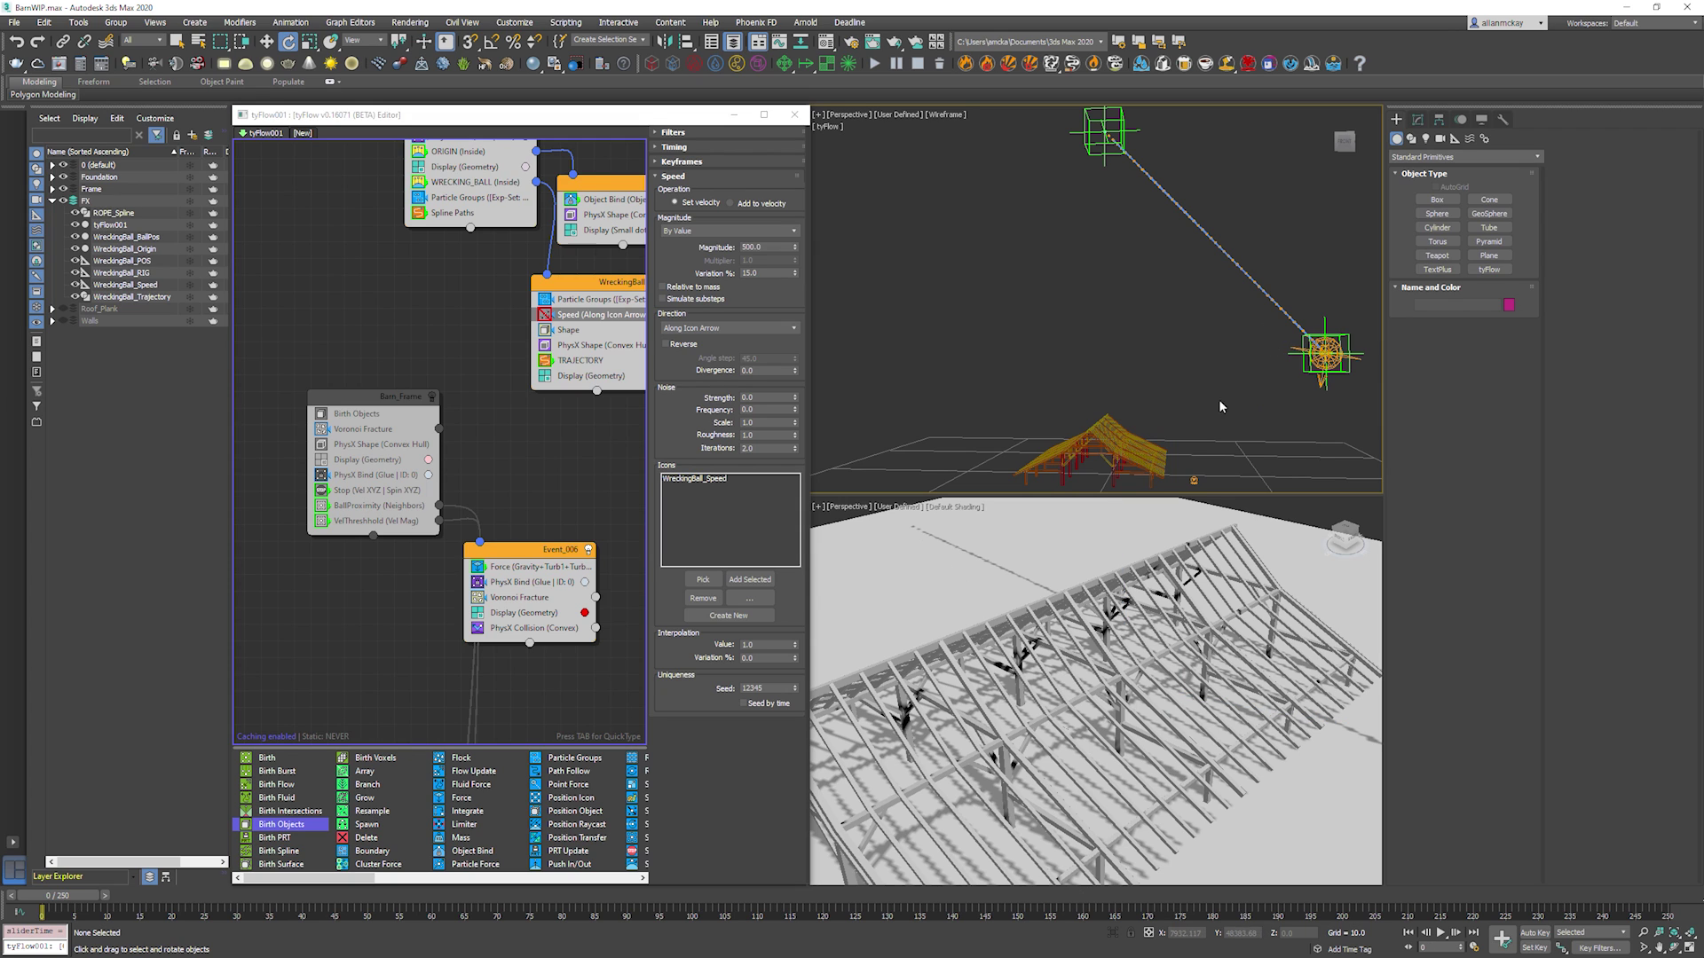
scroll(1268, 321, up, 3)
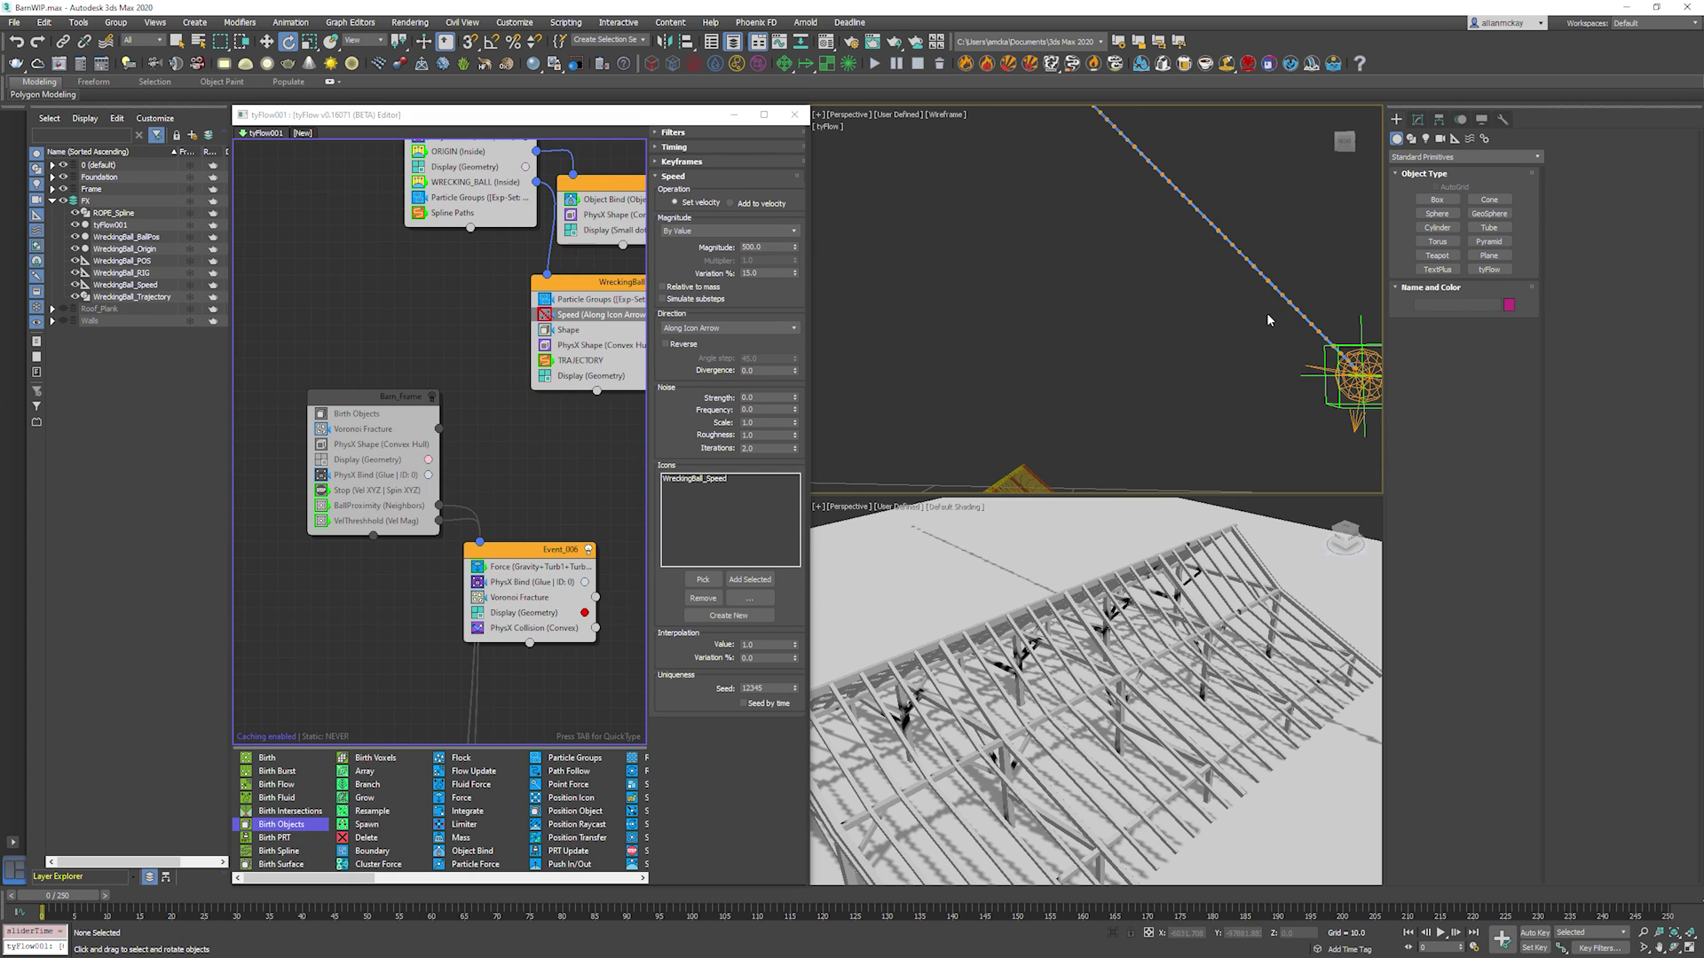
scroll(1297, 321, up, 3)
scroll(1305, 315, down, 8)
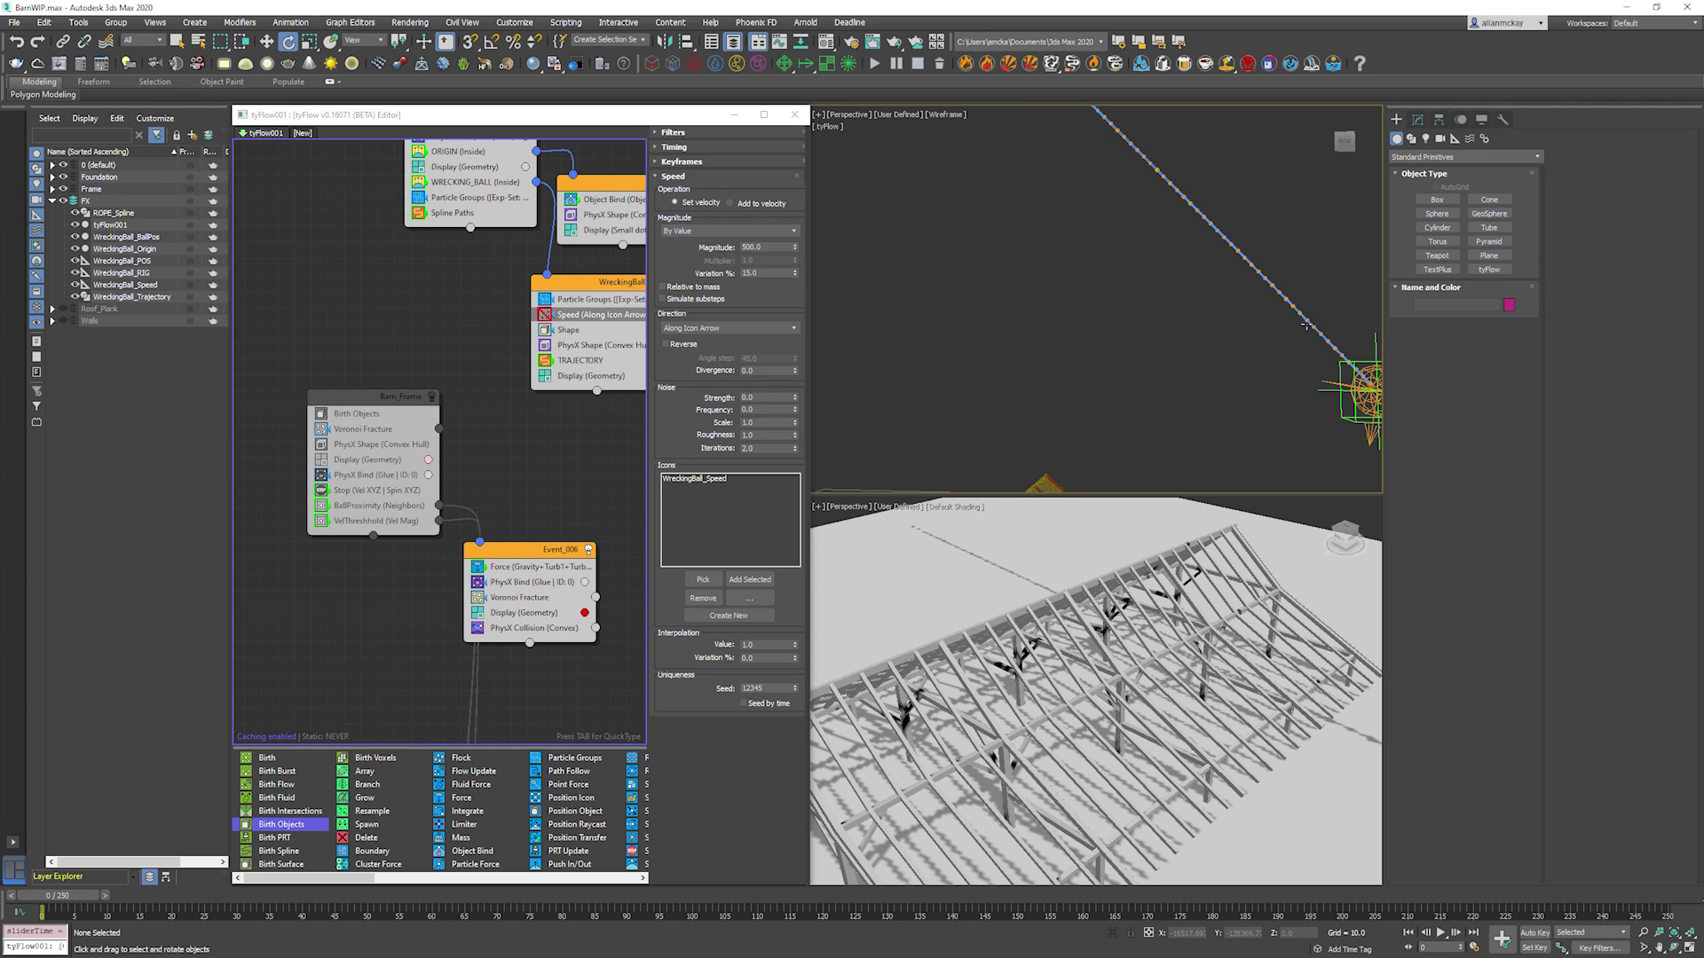
scroll(1231, 384, up, 8)
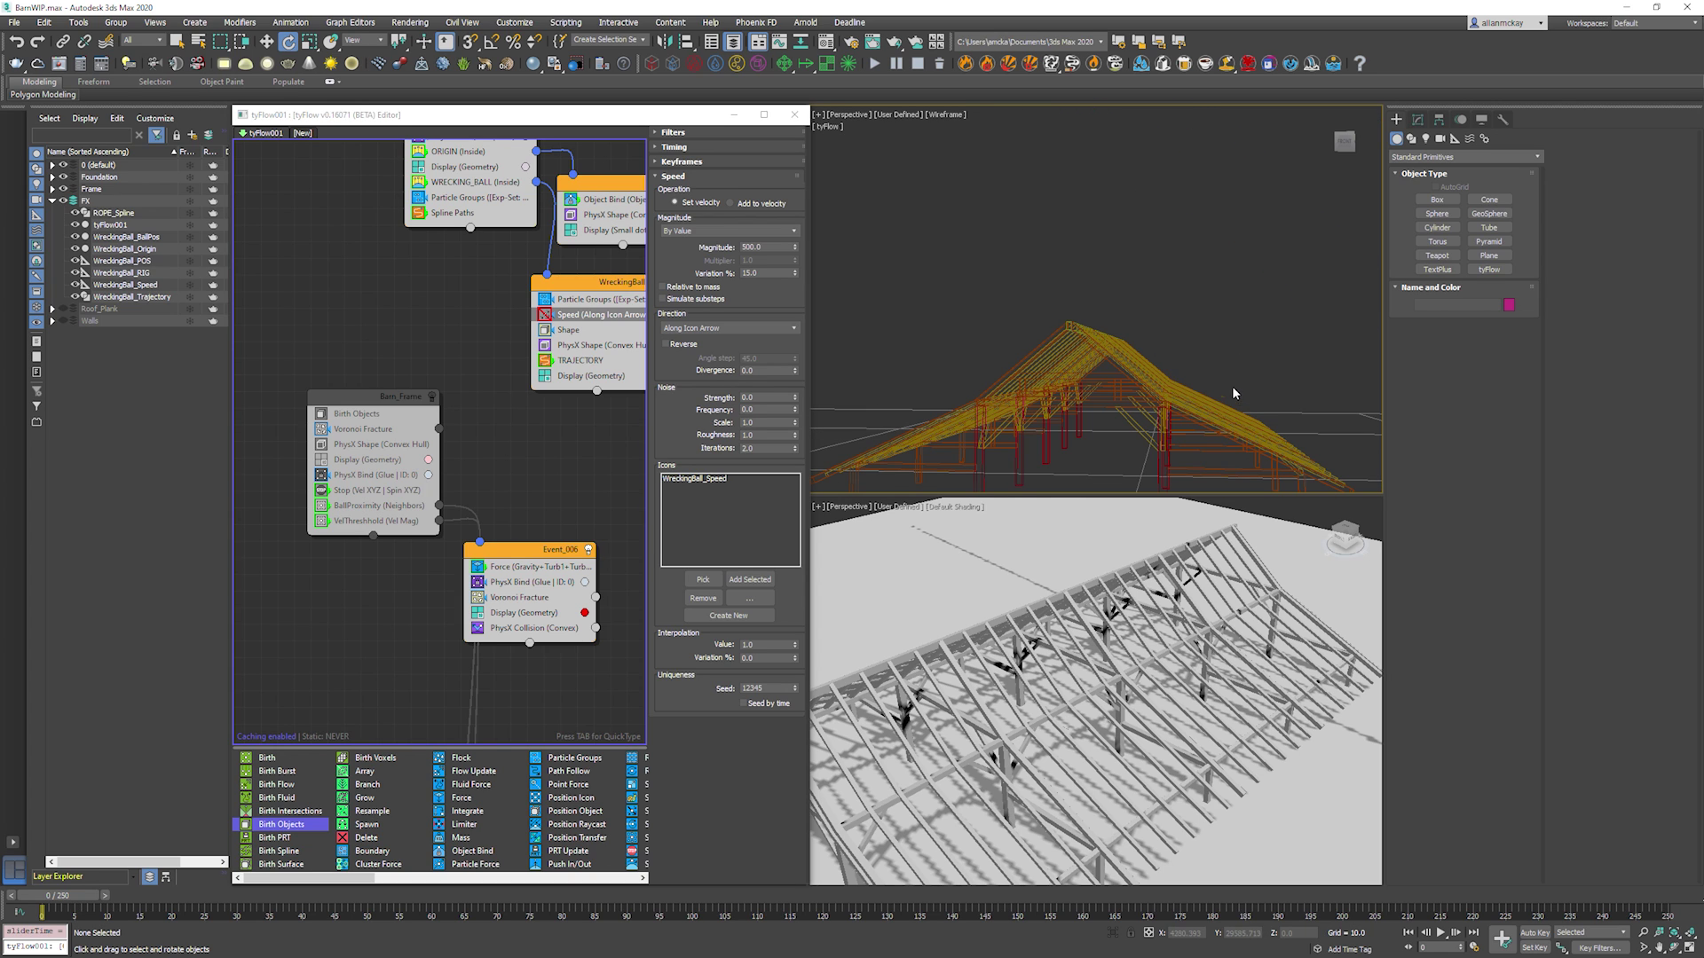
scroll(974, 312, down, 8)
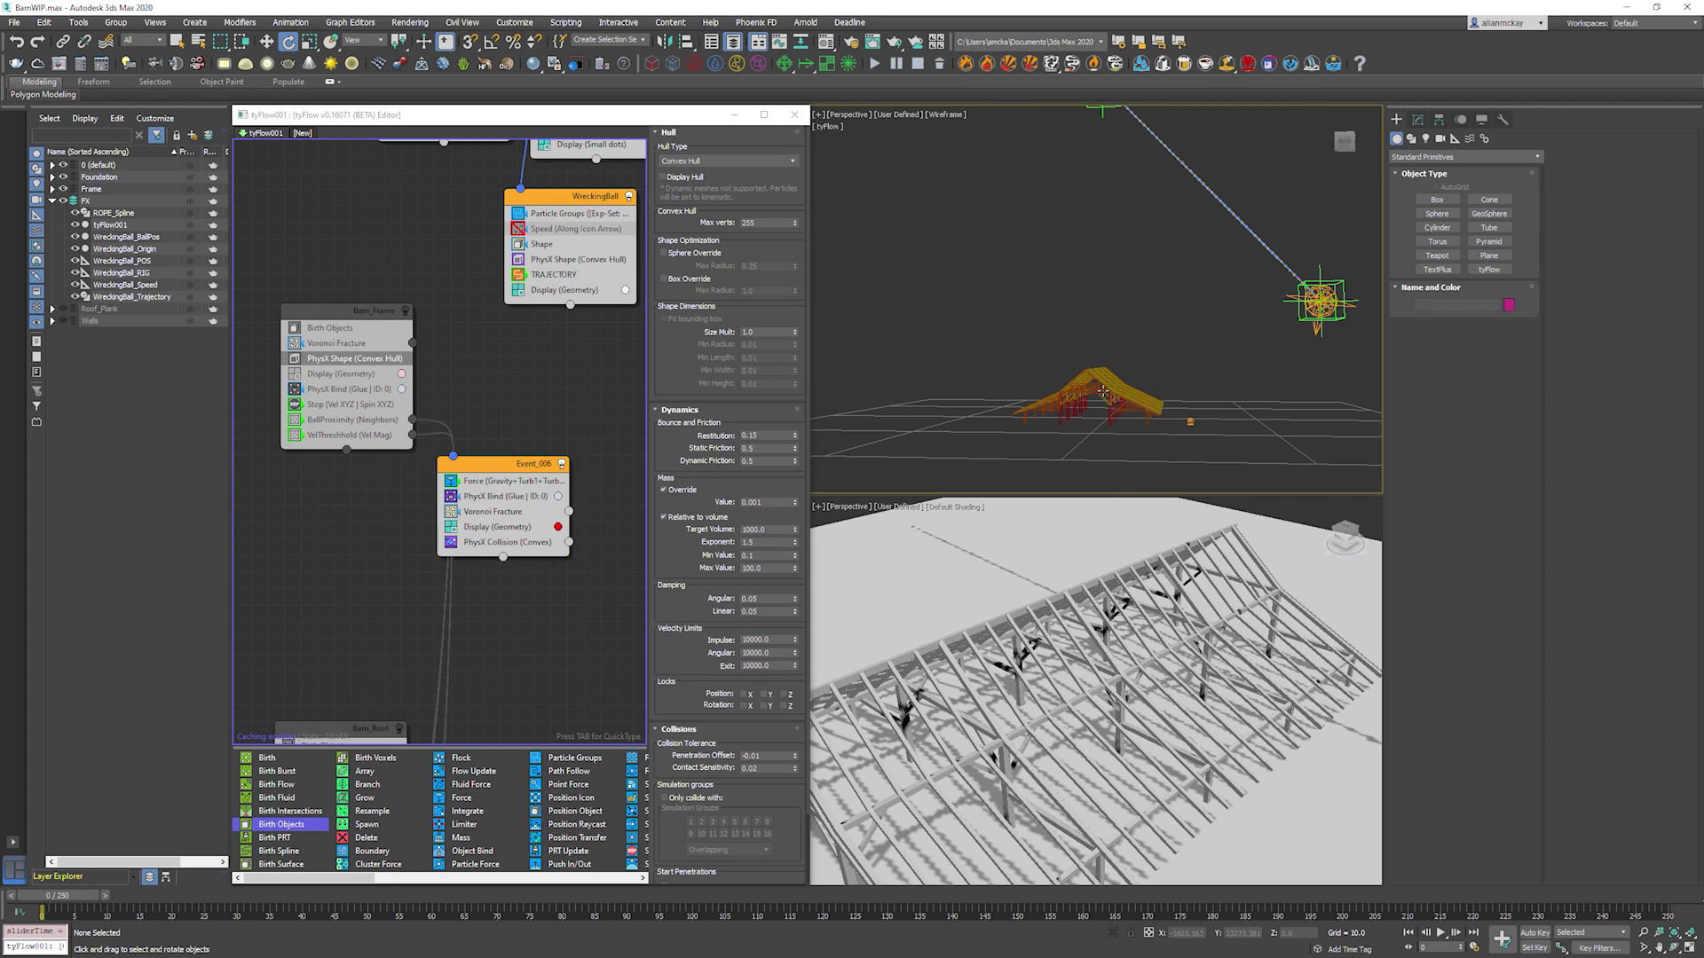
Set the gravity strength to -3.0 in the Force operators of both Event_006 and the Rope event.
click(491, 417)
click(502, 483)
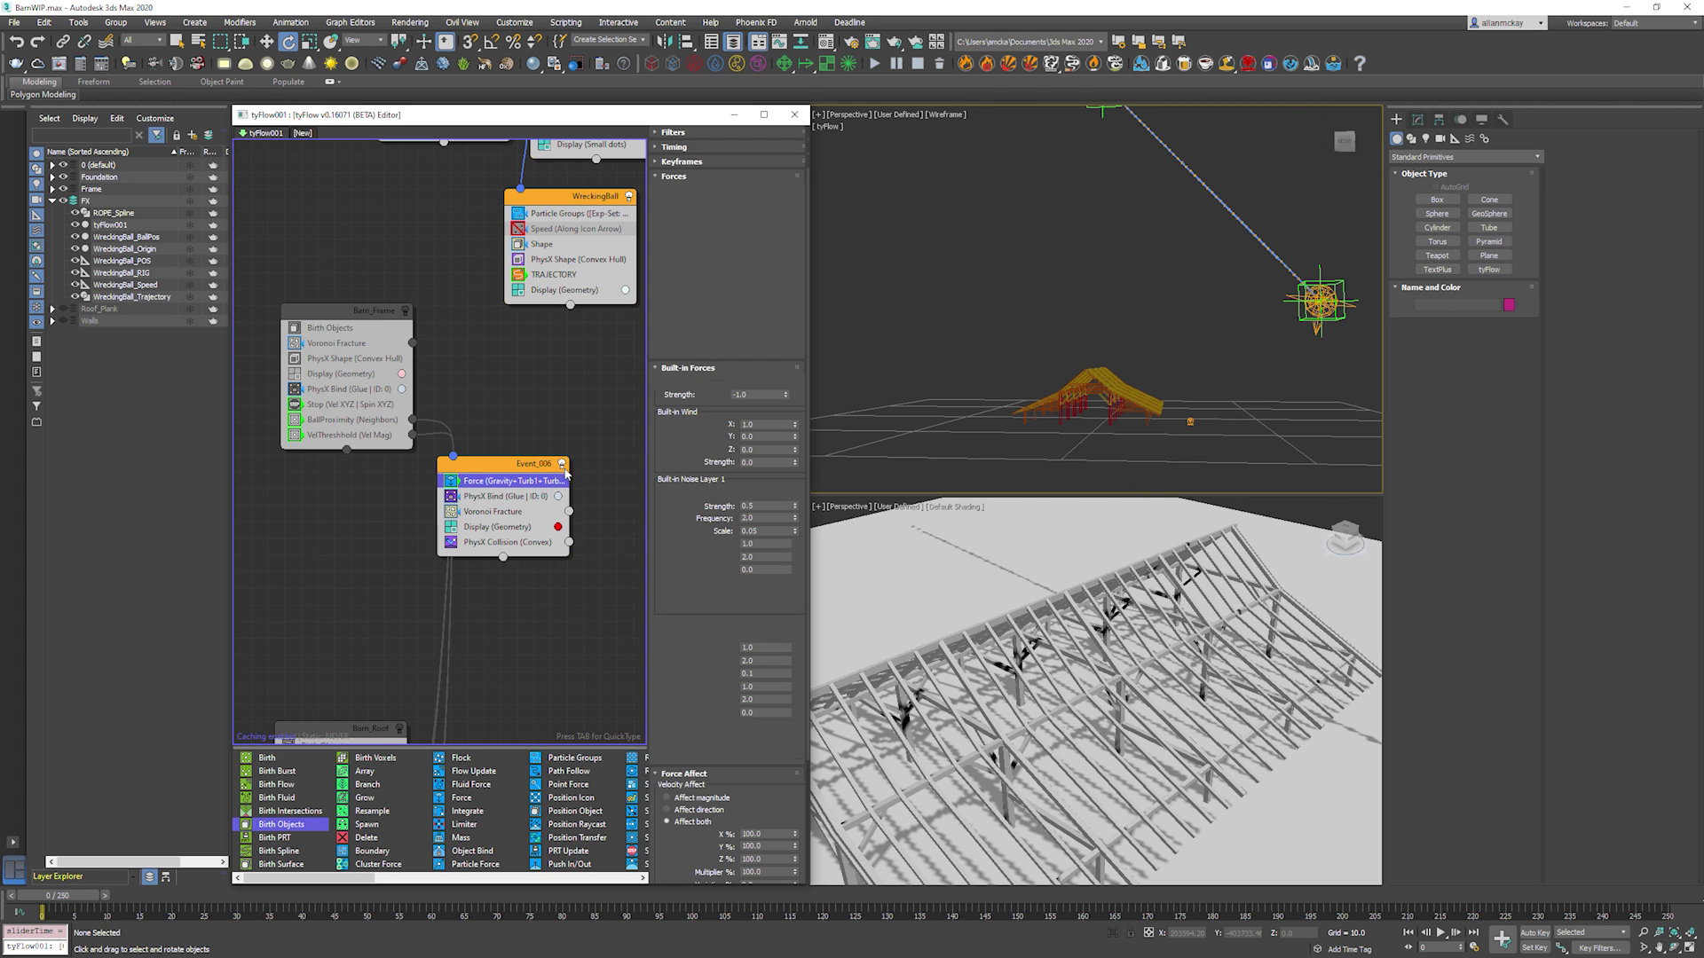
key(Return)
middle_drag(525, 484, 477, 528)
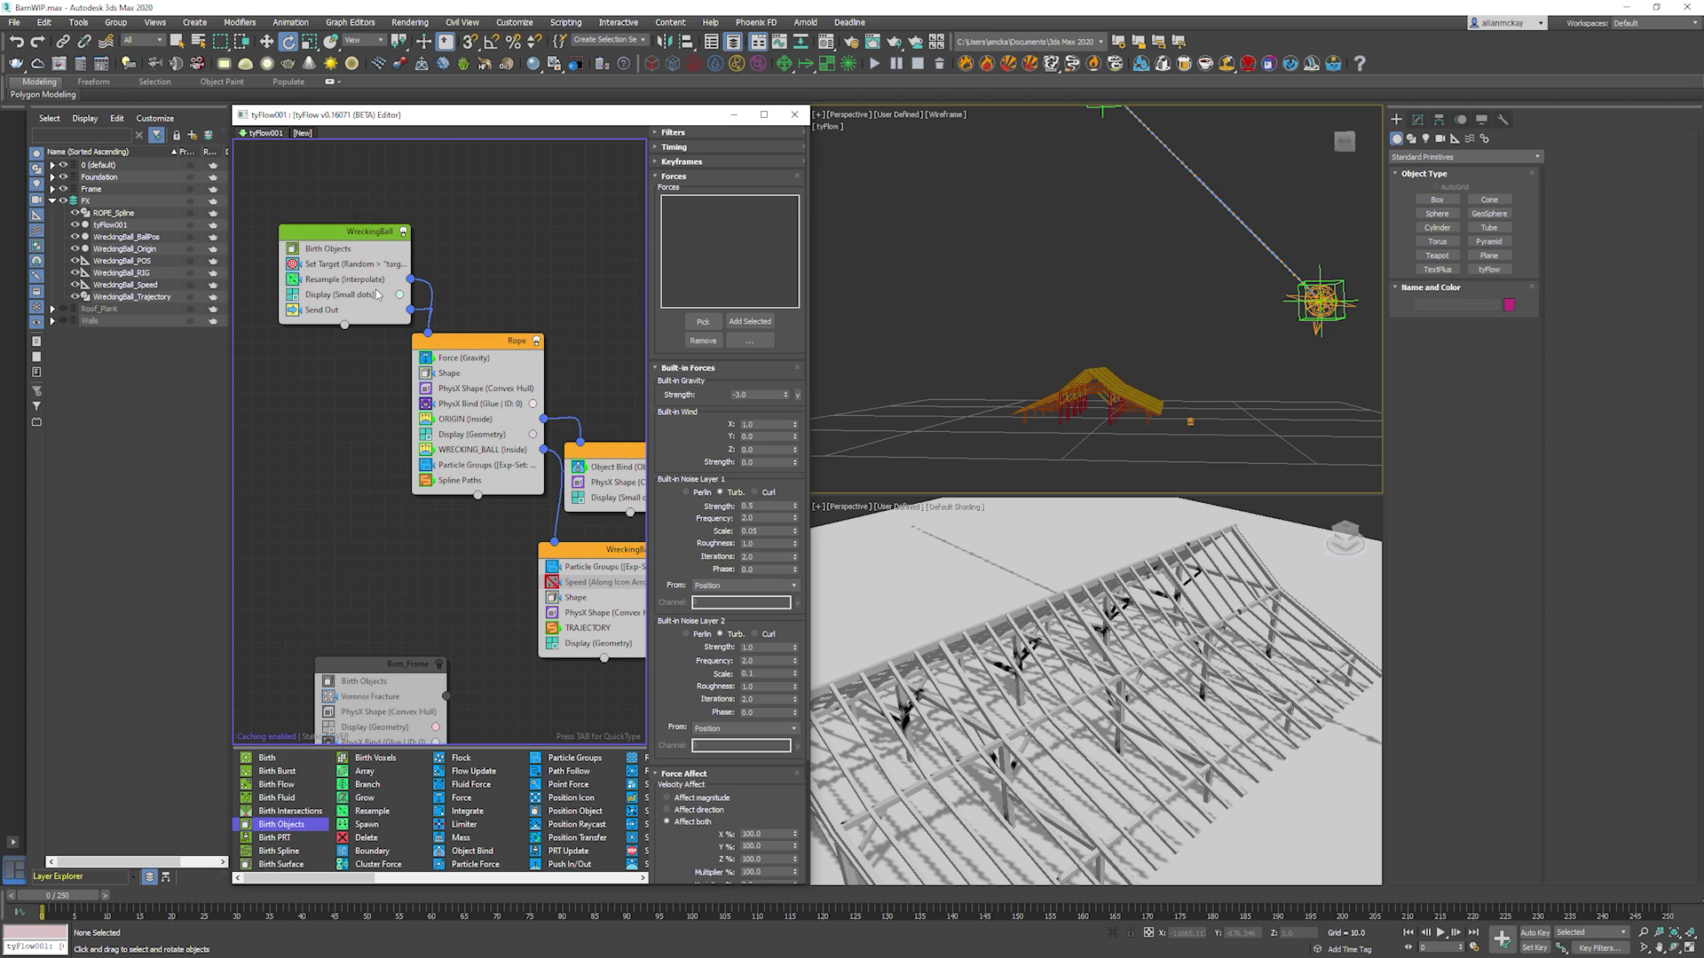
click(484, 358)
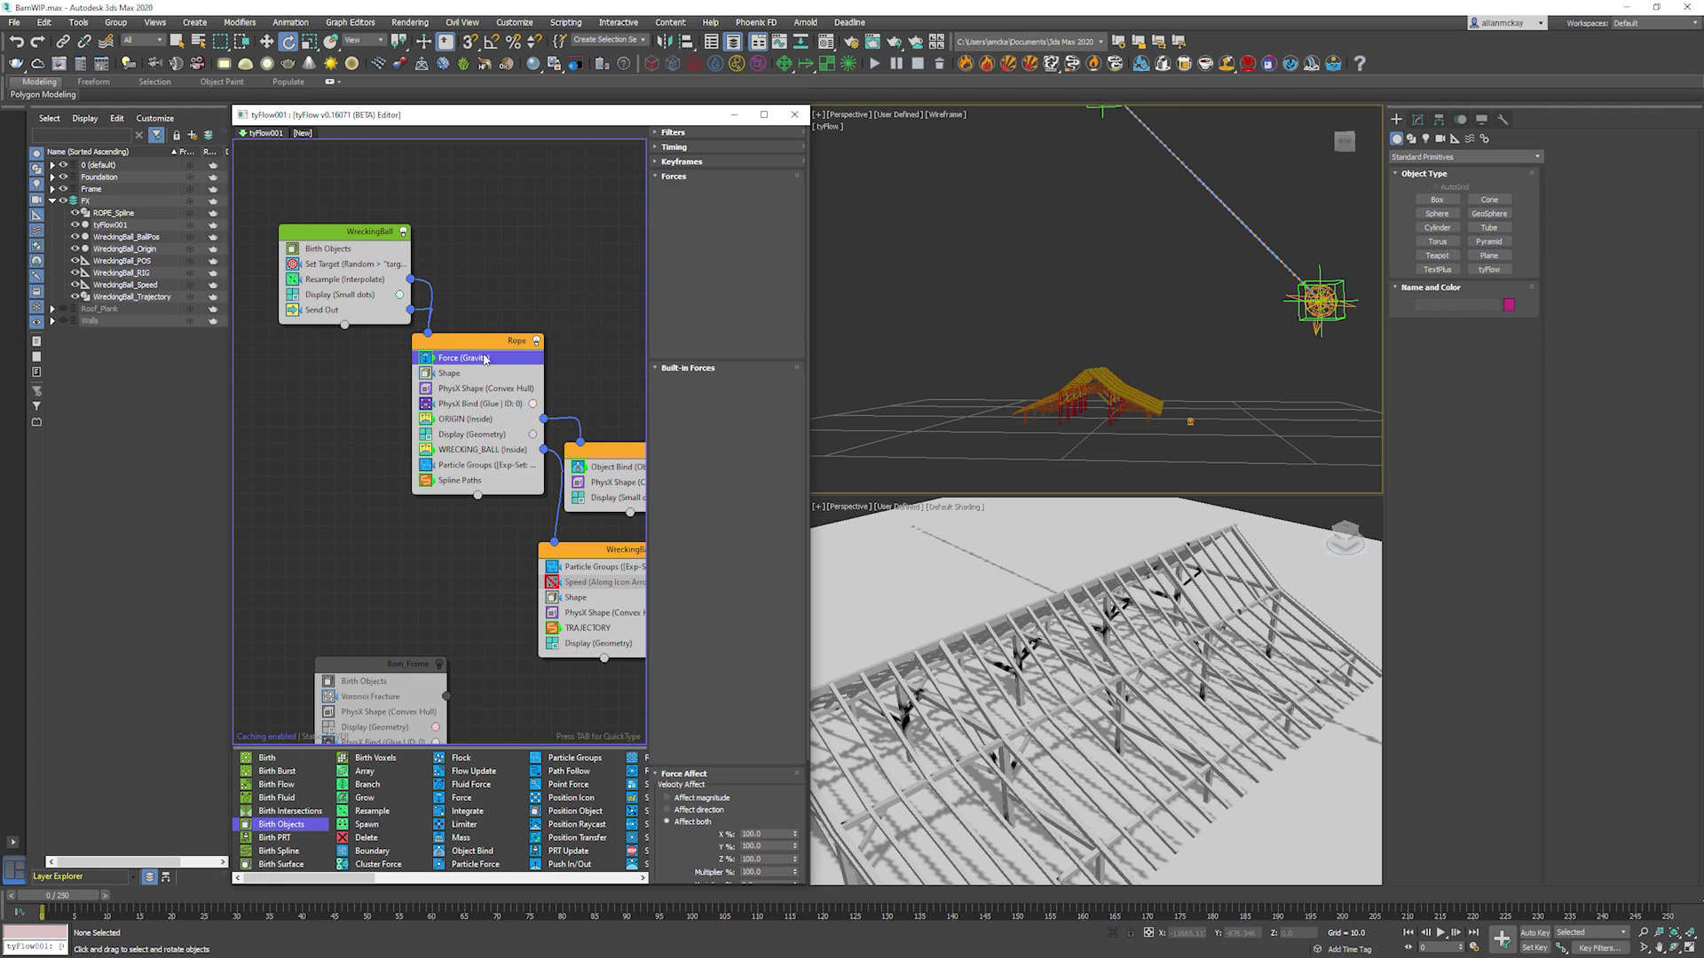
double_click(754, 394)
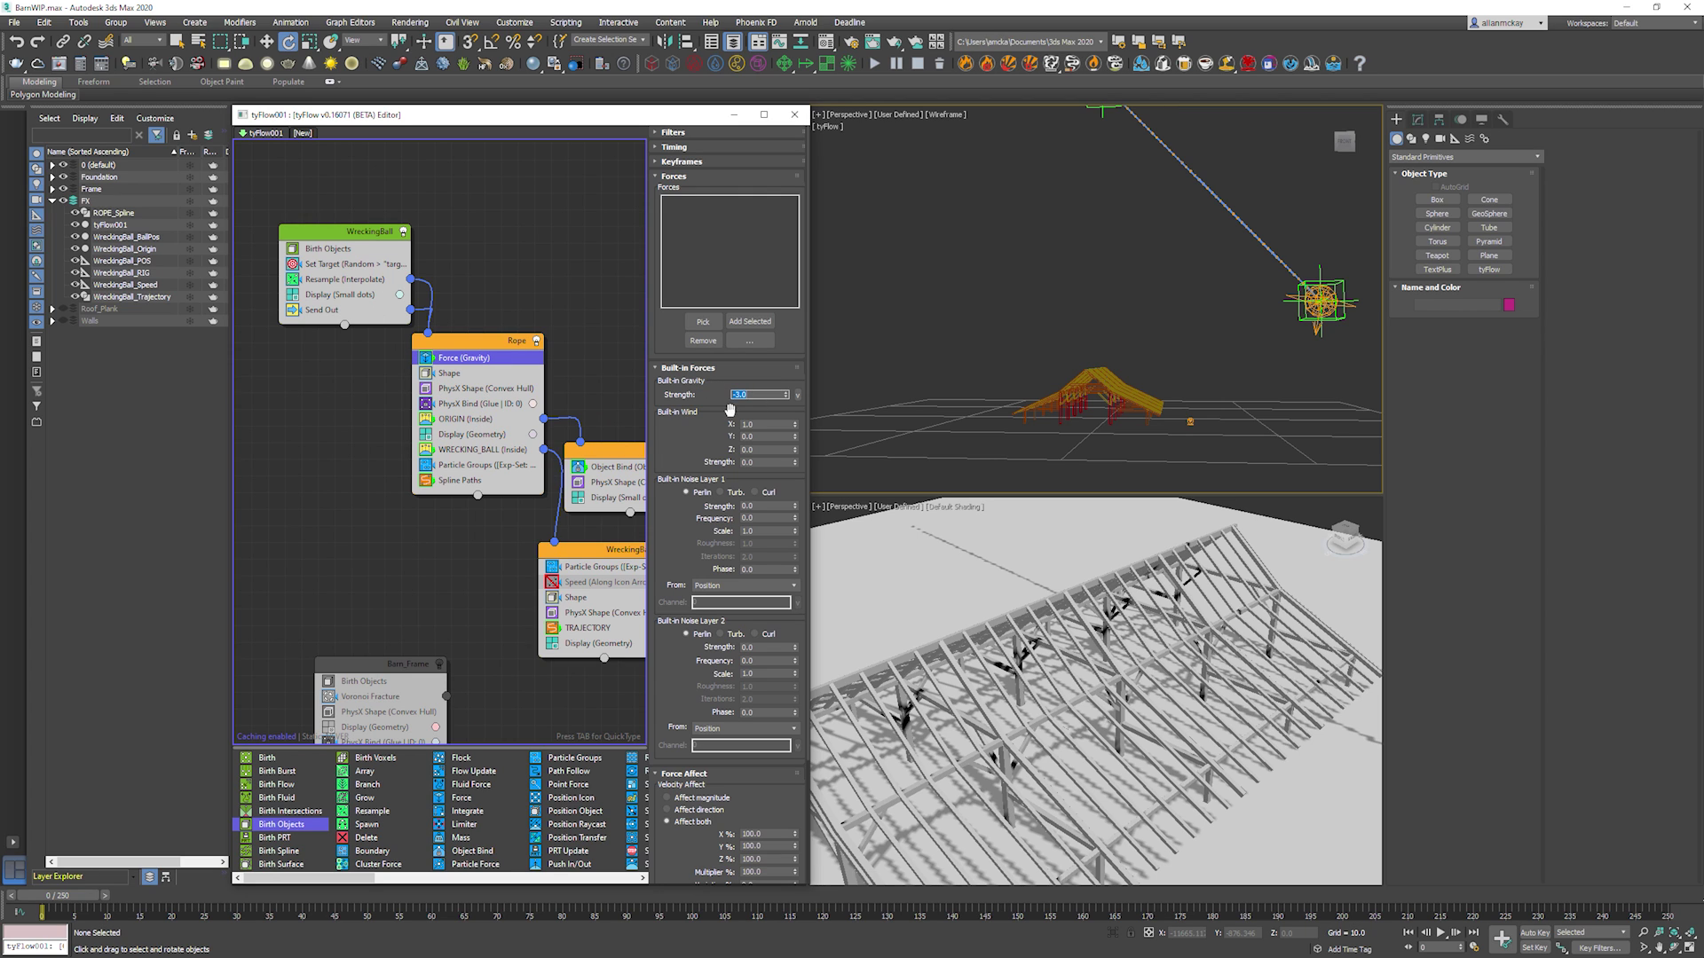
key(Return)
Play the simulation through to check how the wrecking ball swings across the barn under the new gravity.
middle_drag(1083, 393, 1092, 350)
key(/)
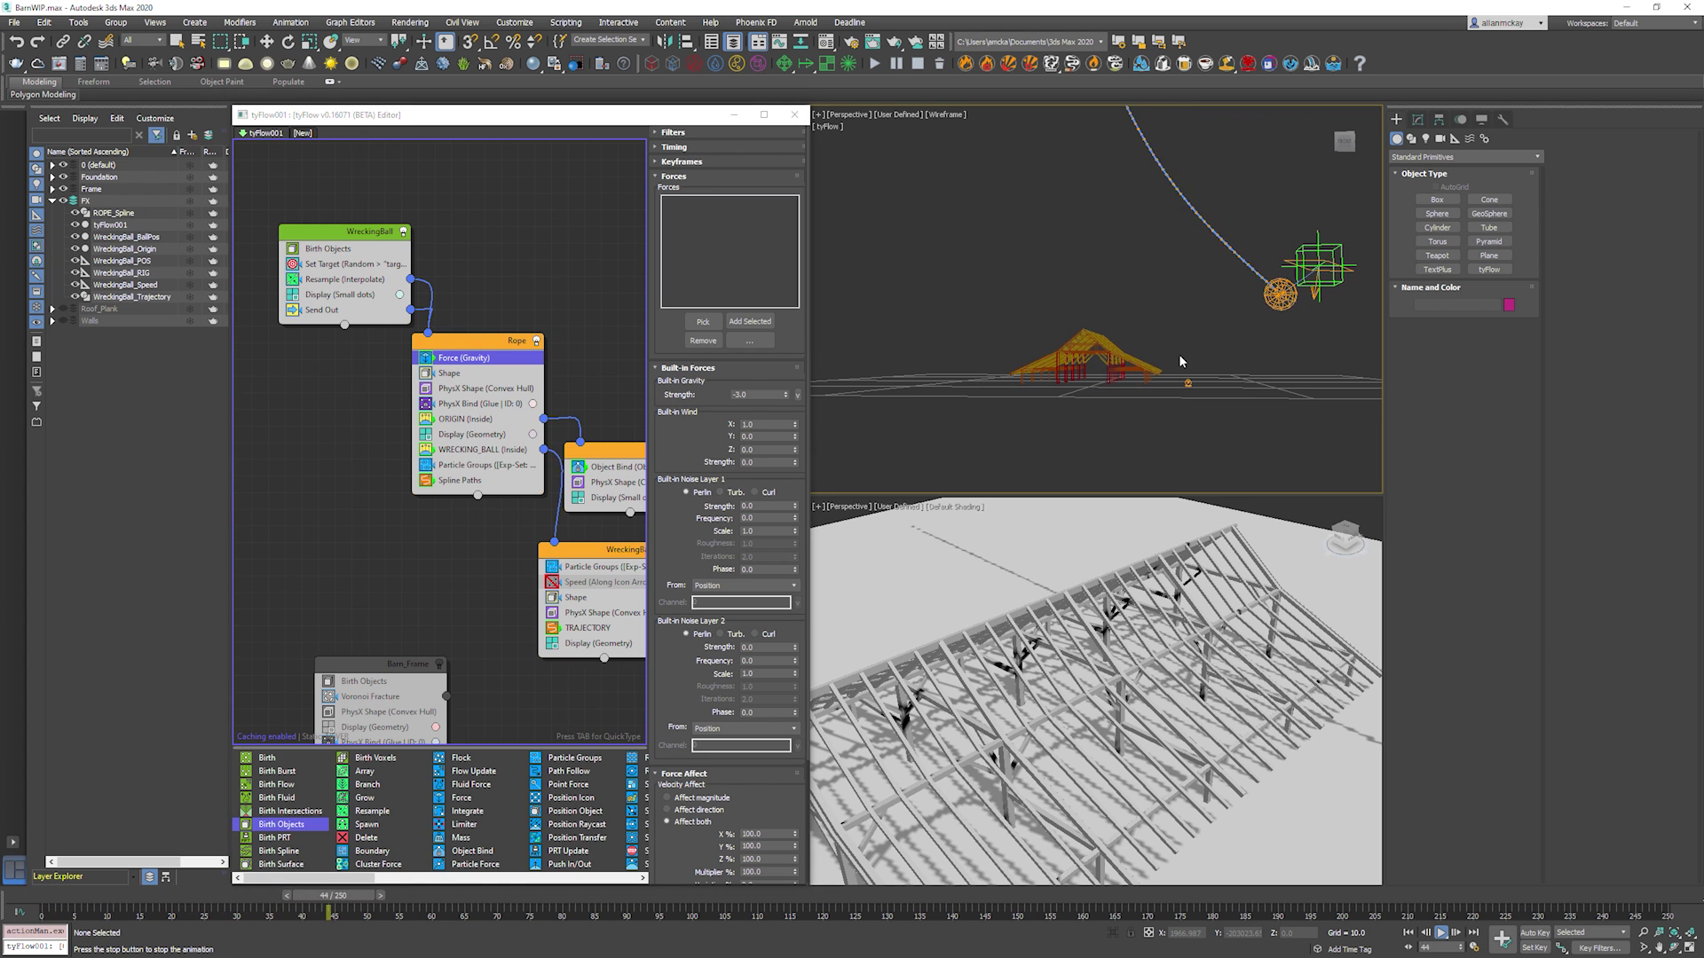
key(/)
key(e)
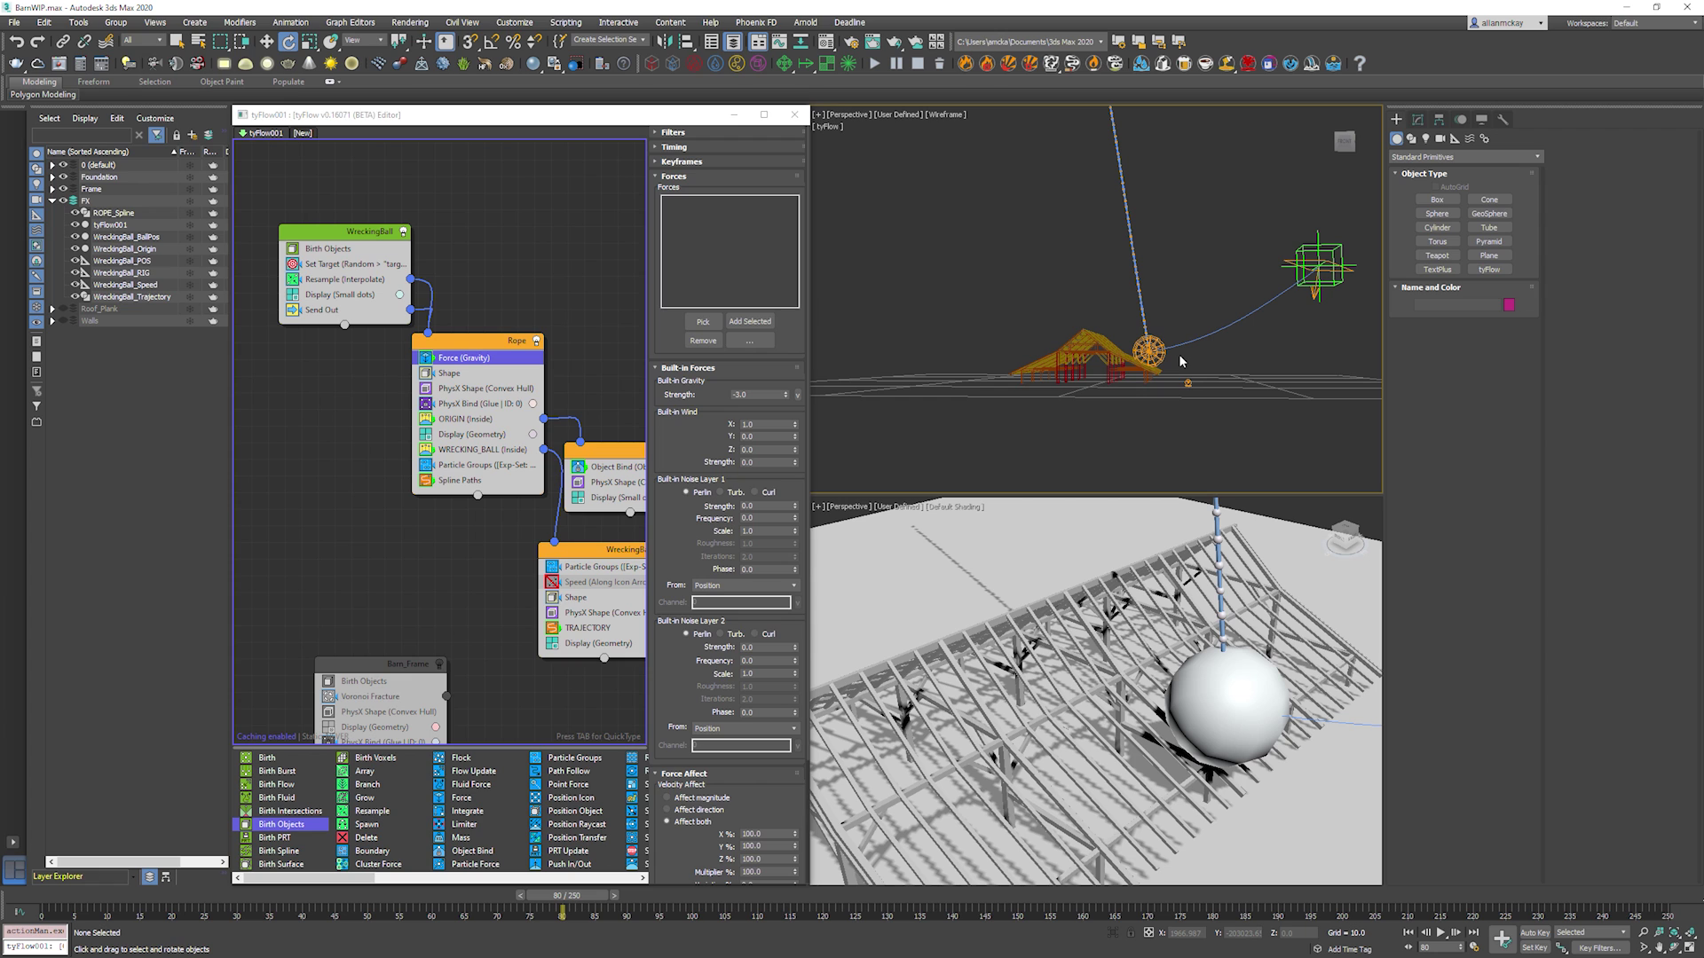
key(Home)
key(/)
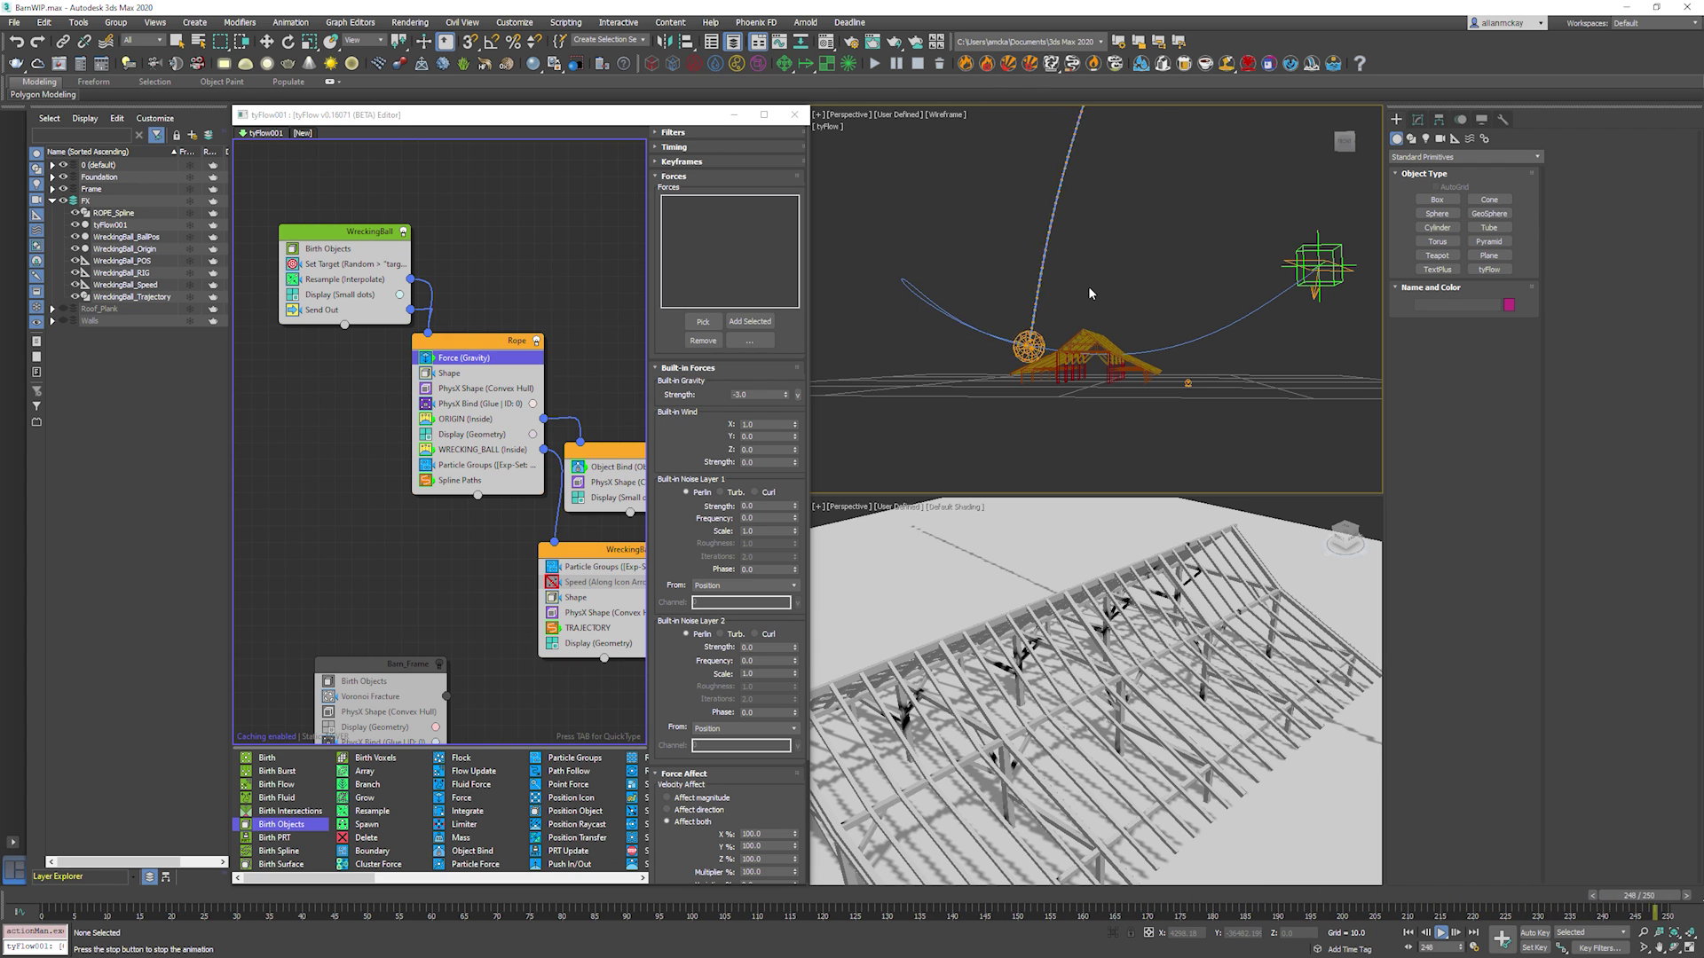
key(/)
key(Home)
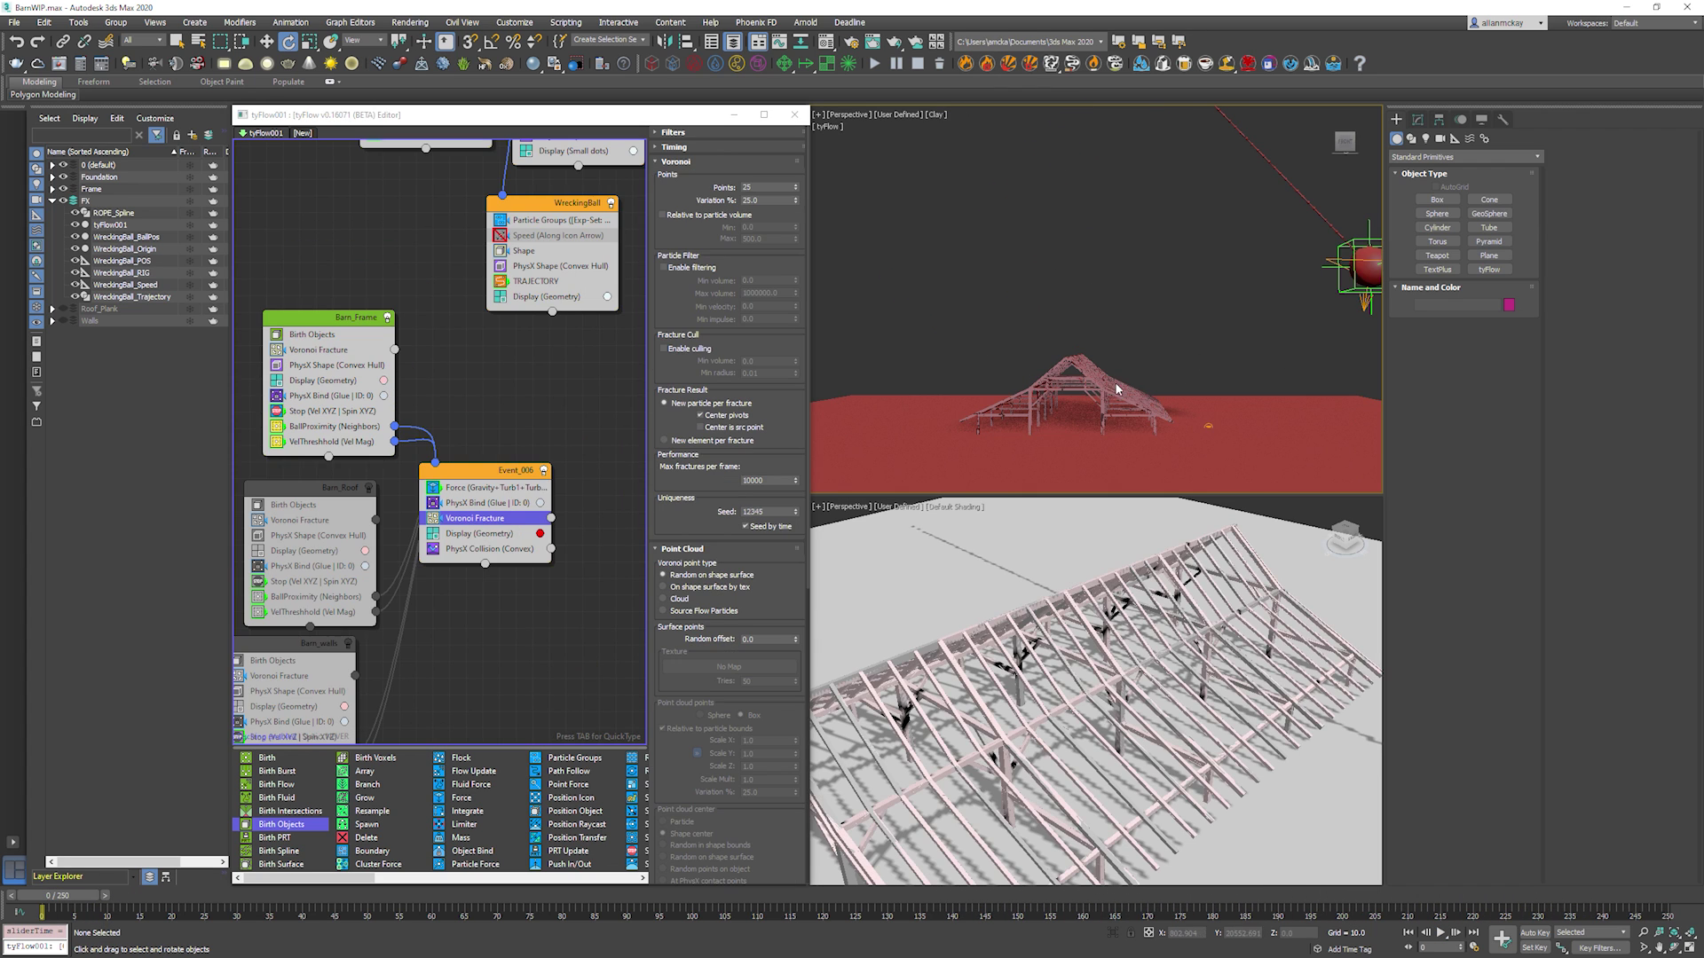
Line up the Barn_Roof and Barn_walls events below the Barn_Frame event in the flow graph.
alt+middle_drag(1176, 373, 972, 388)
drag(312, 488, 319, 478)
drag(307, 643, 336, 636)
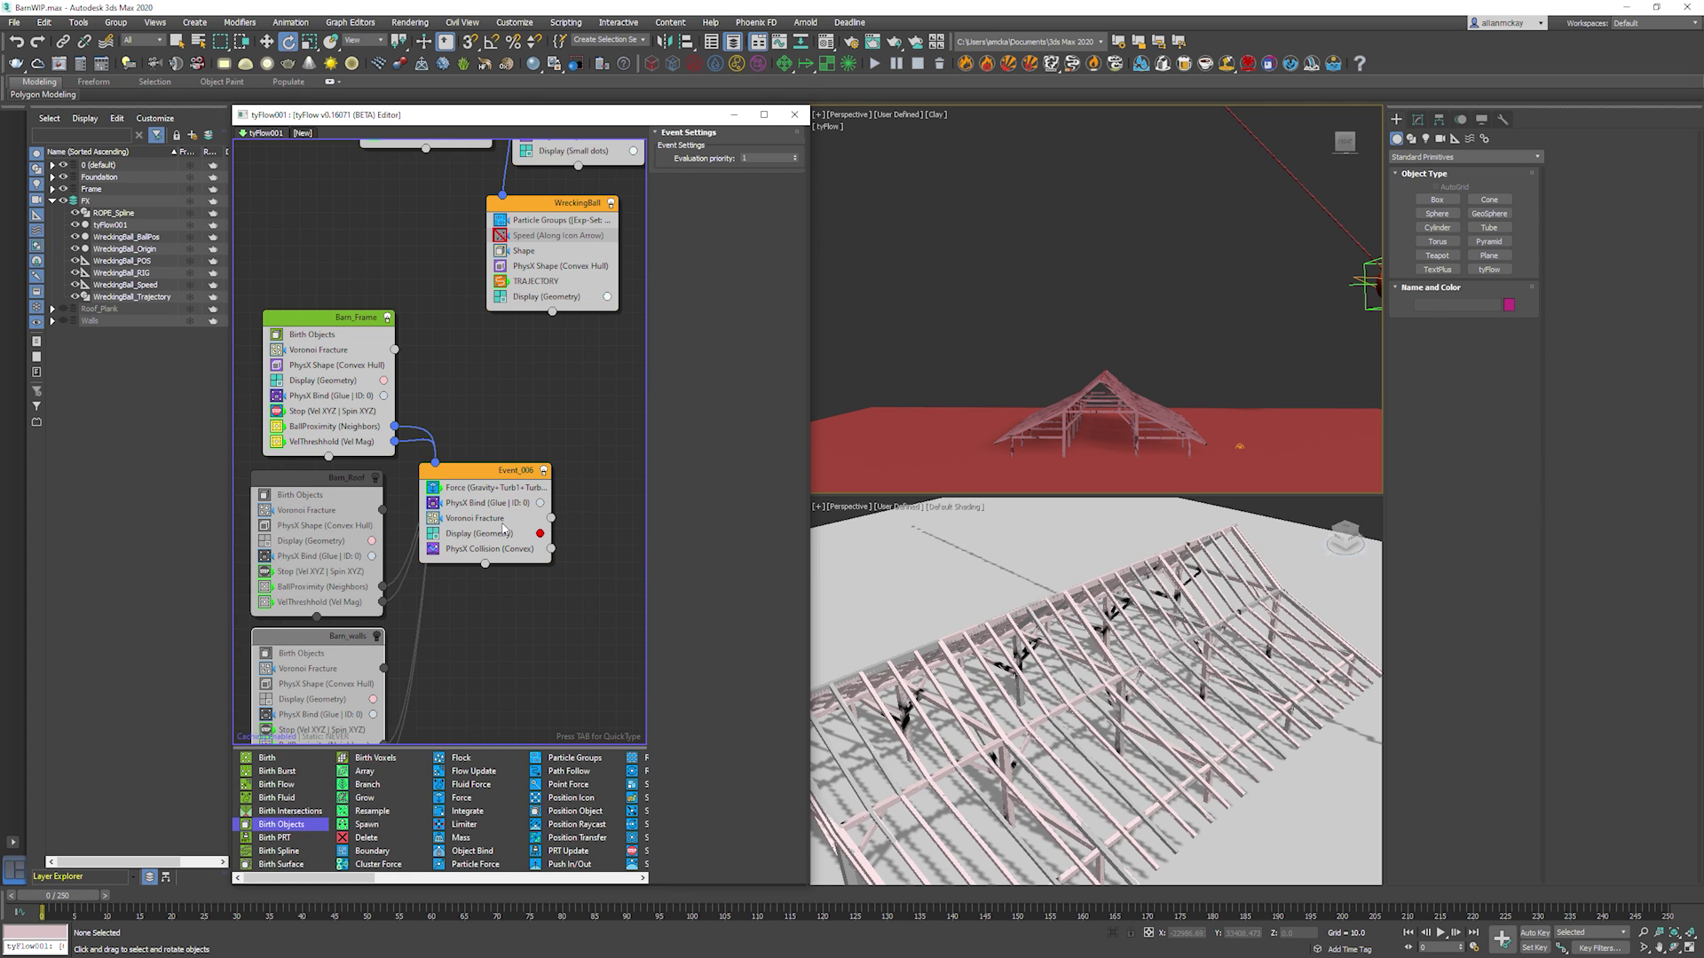
Move the Voronoi Fracture operator above PhysX Bind in Event_006 and review the settings of the reordered operators.
click(493, 505)
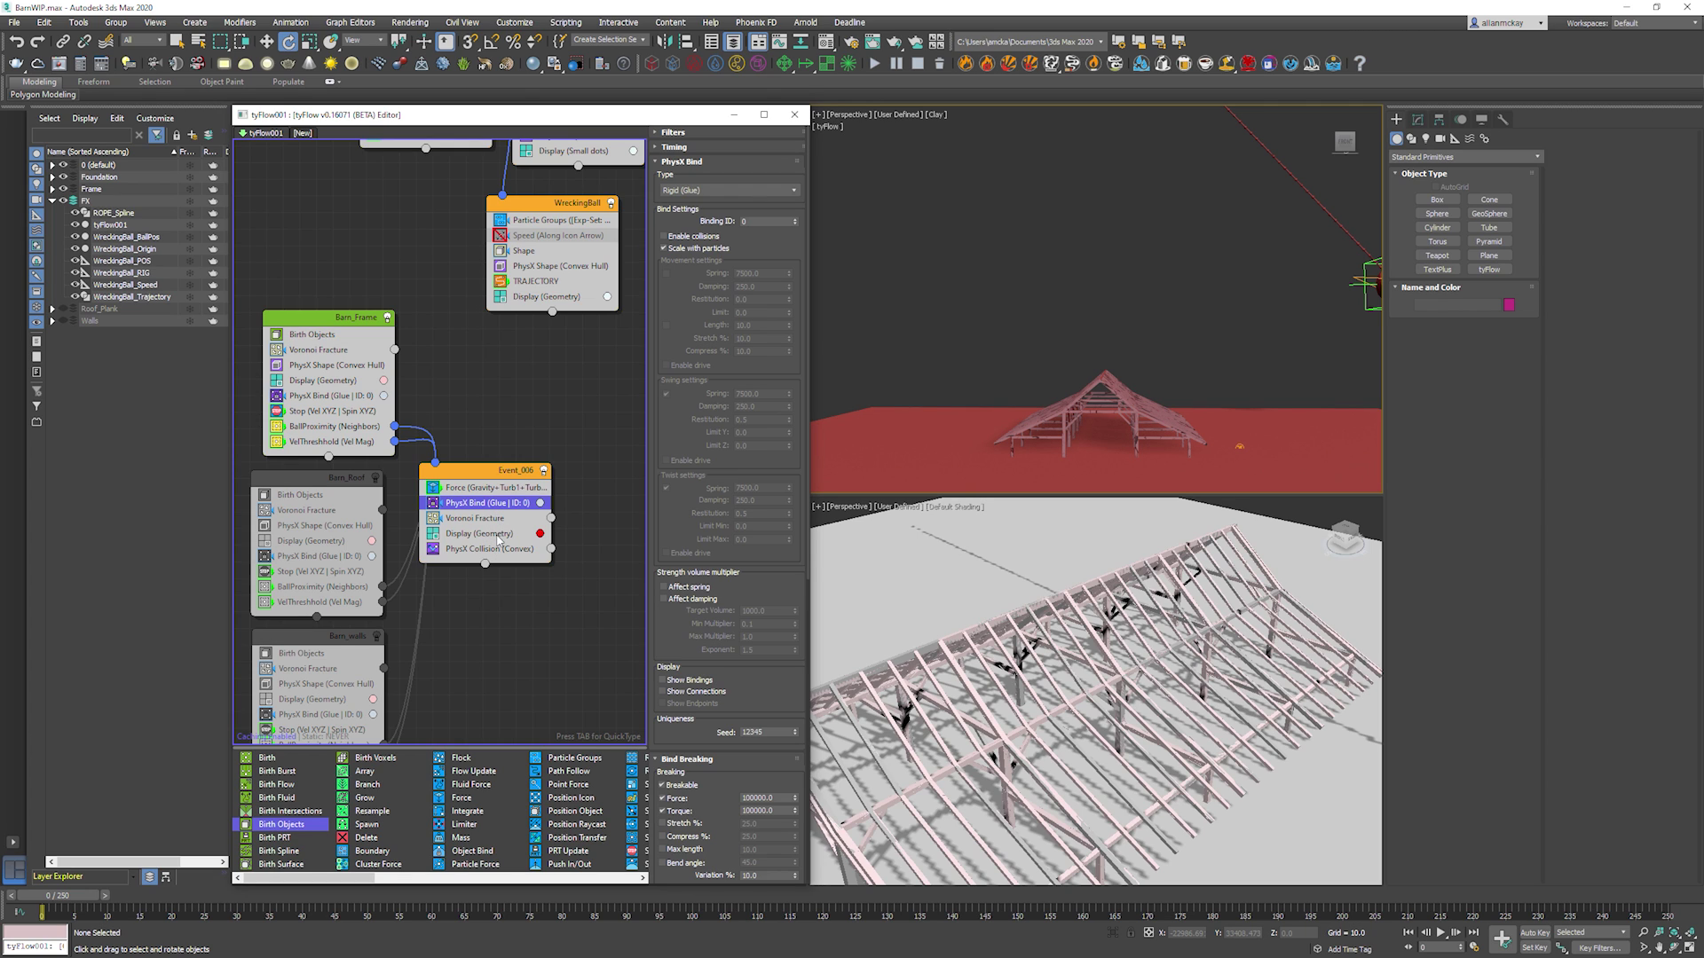
drag(502, 516, 480, 504)
click(493, 499)
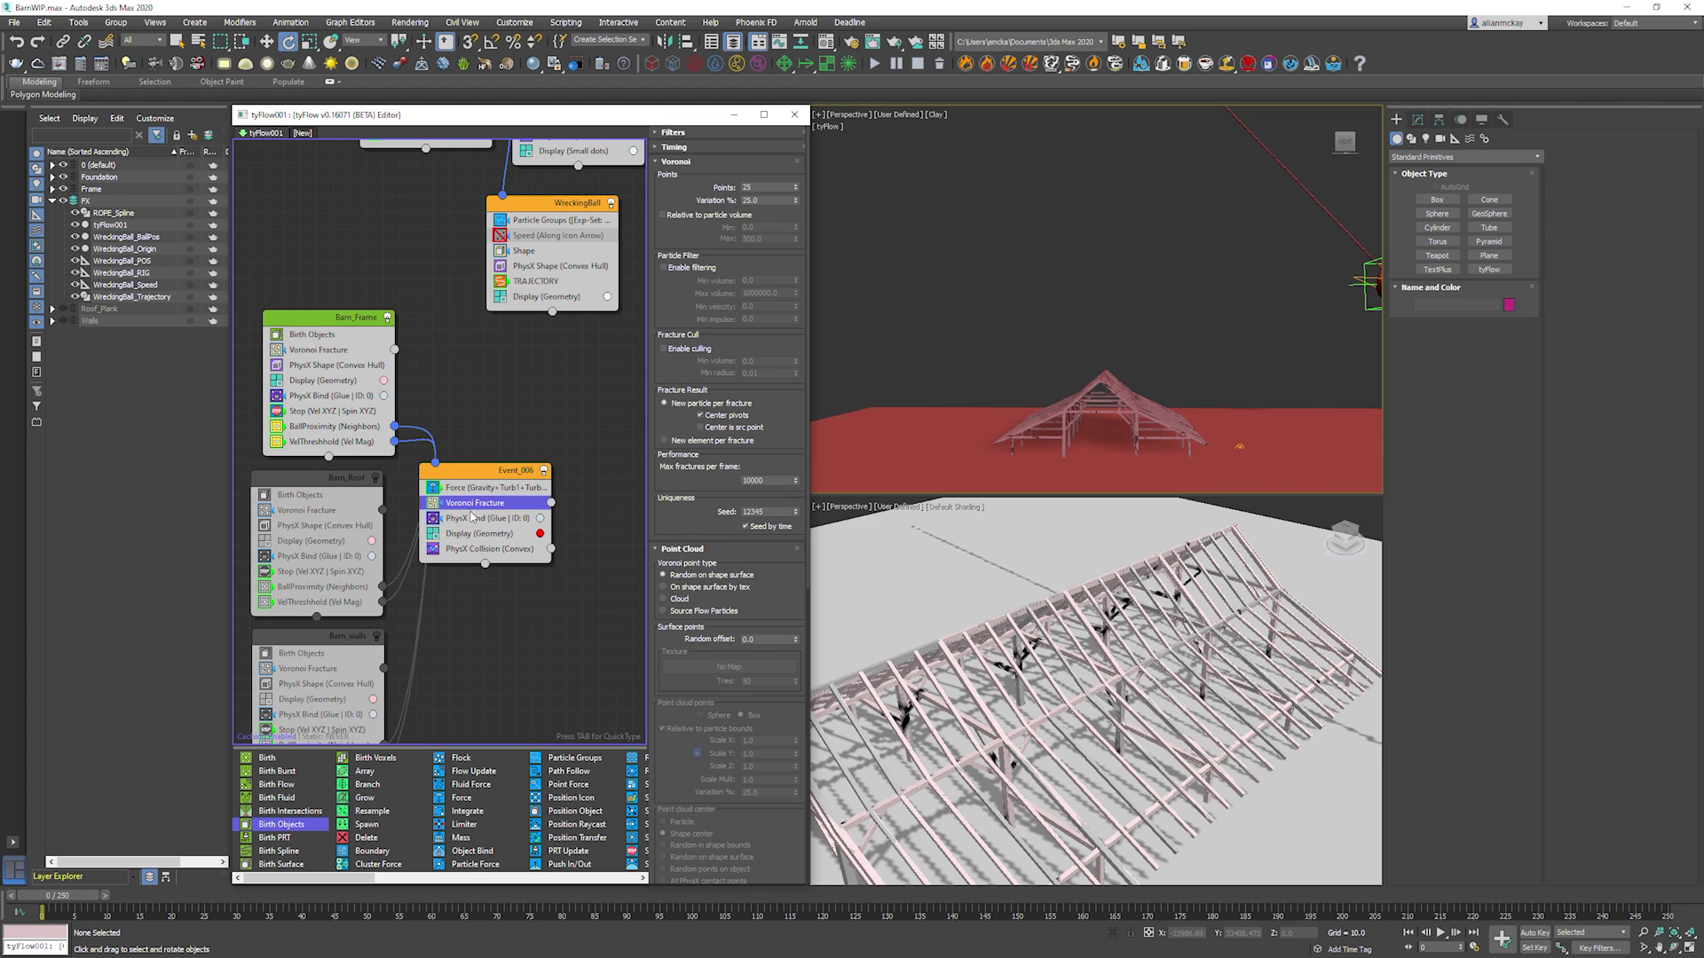
click(482, 491)
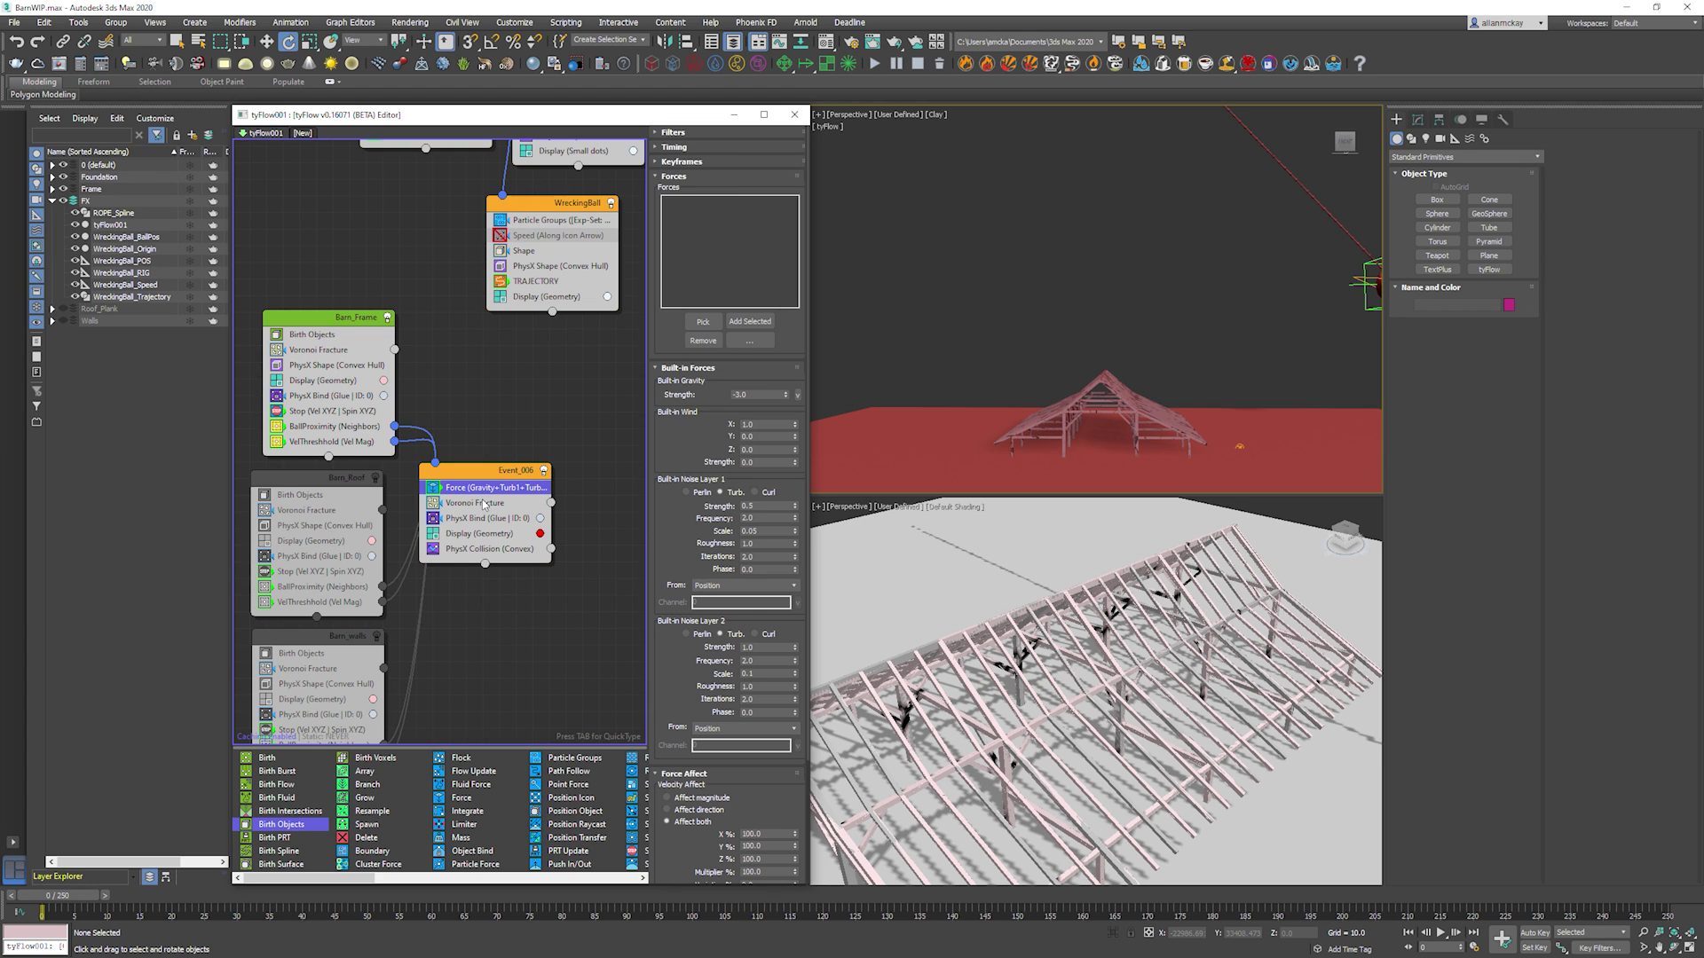
click(480, 506)
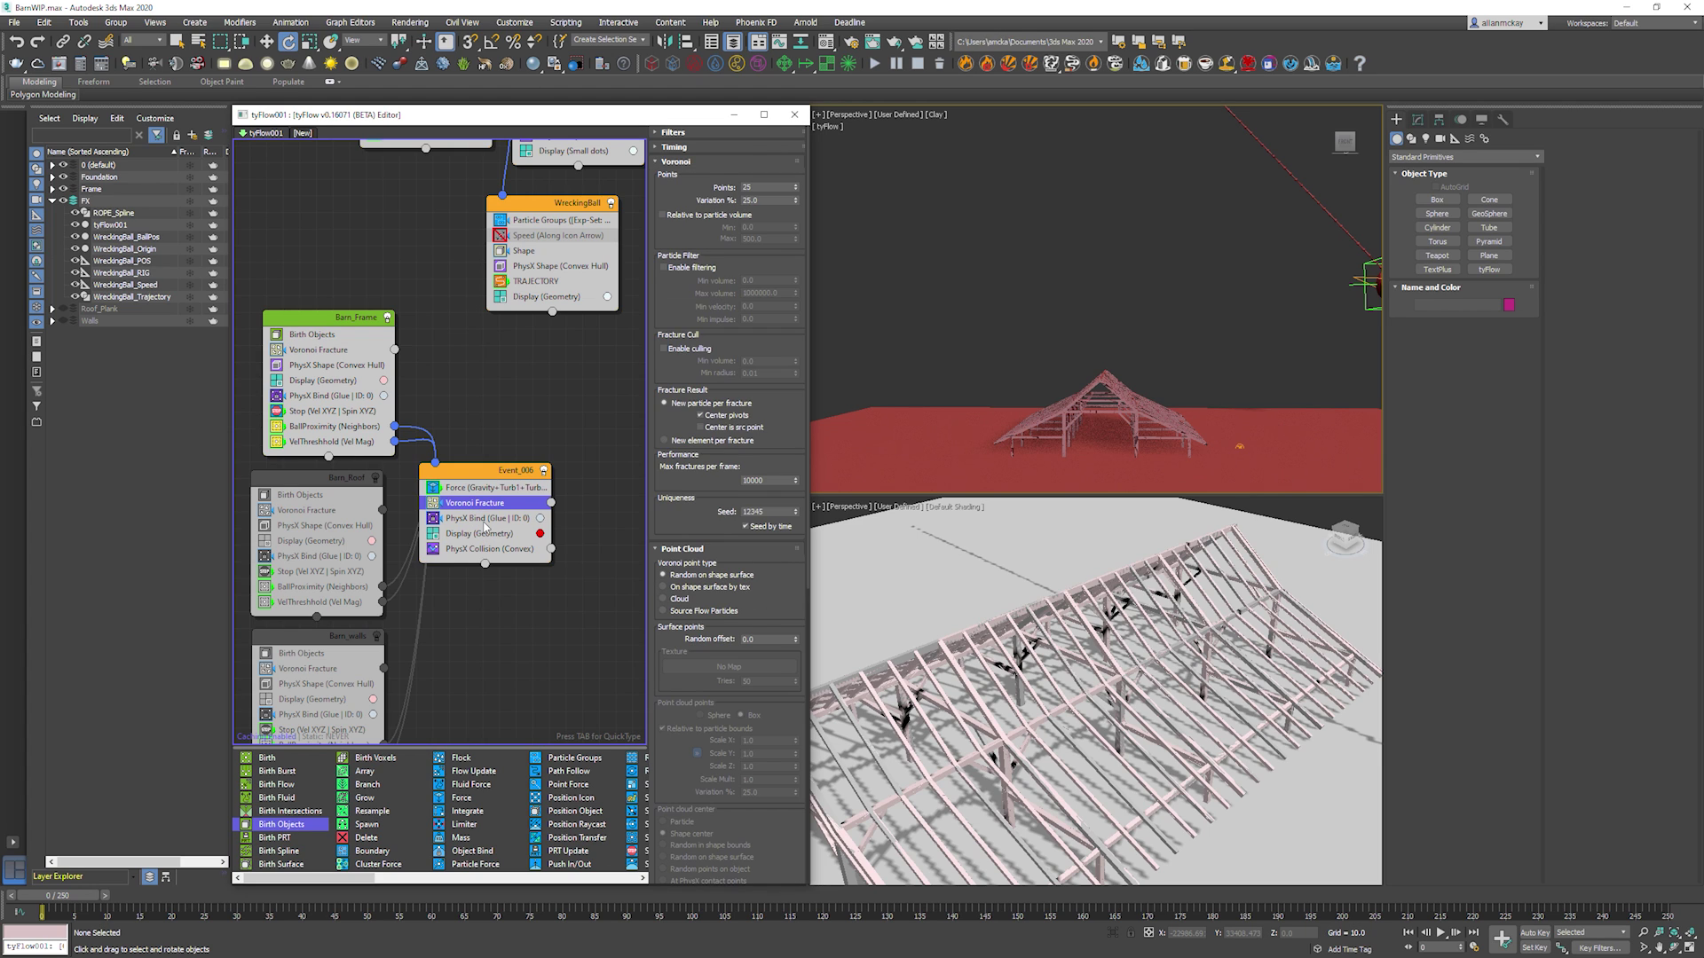
click(484, 522)
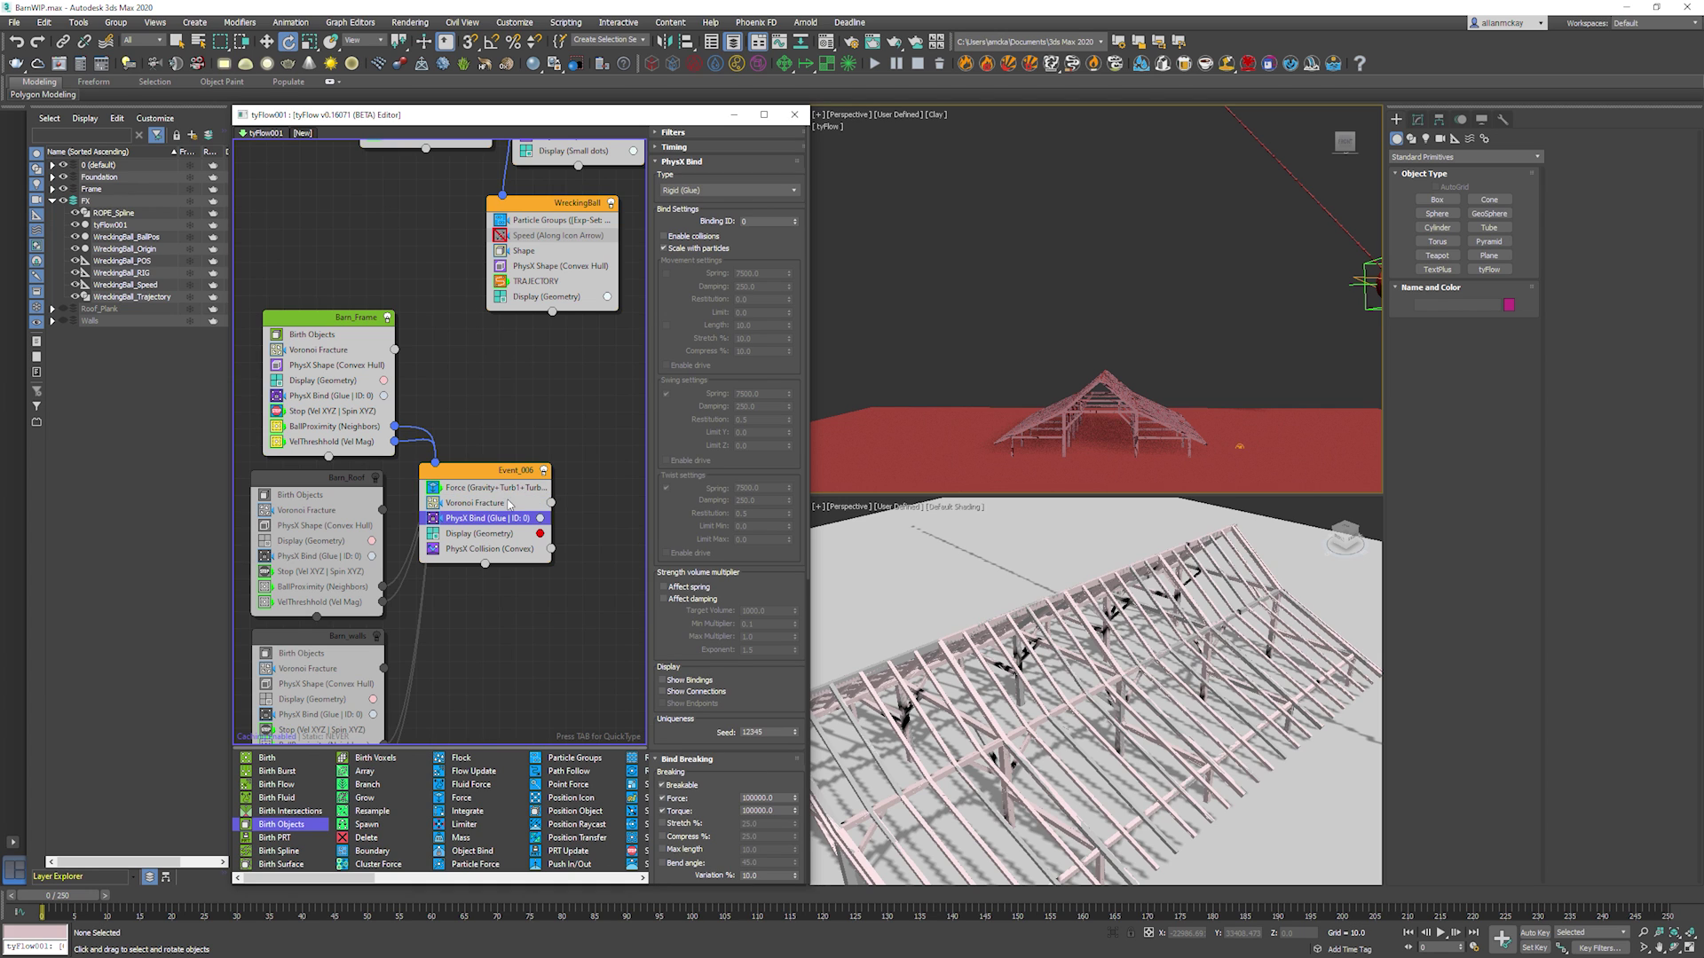
Add a Shell modifier to the Ground plane and set its inner amount to 100.
click(510, 505)
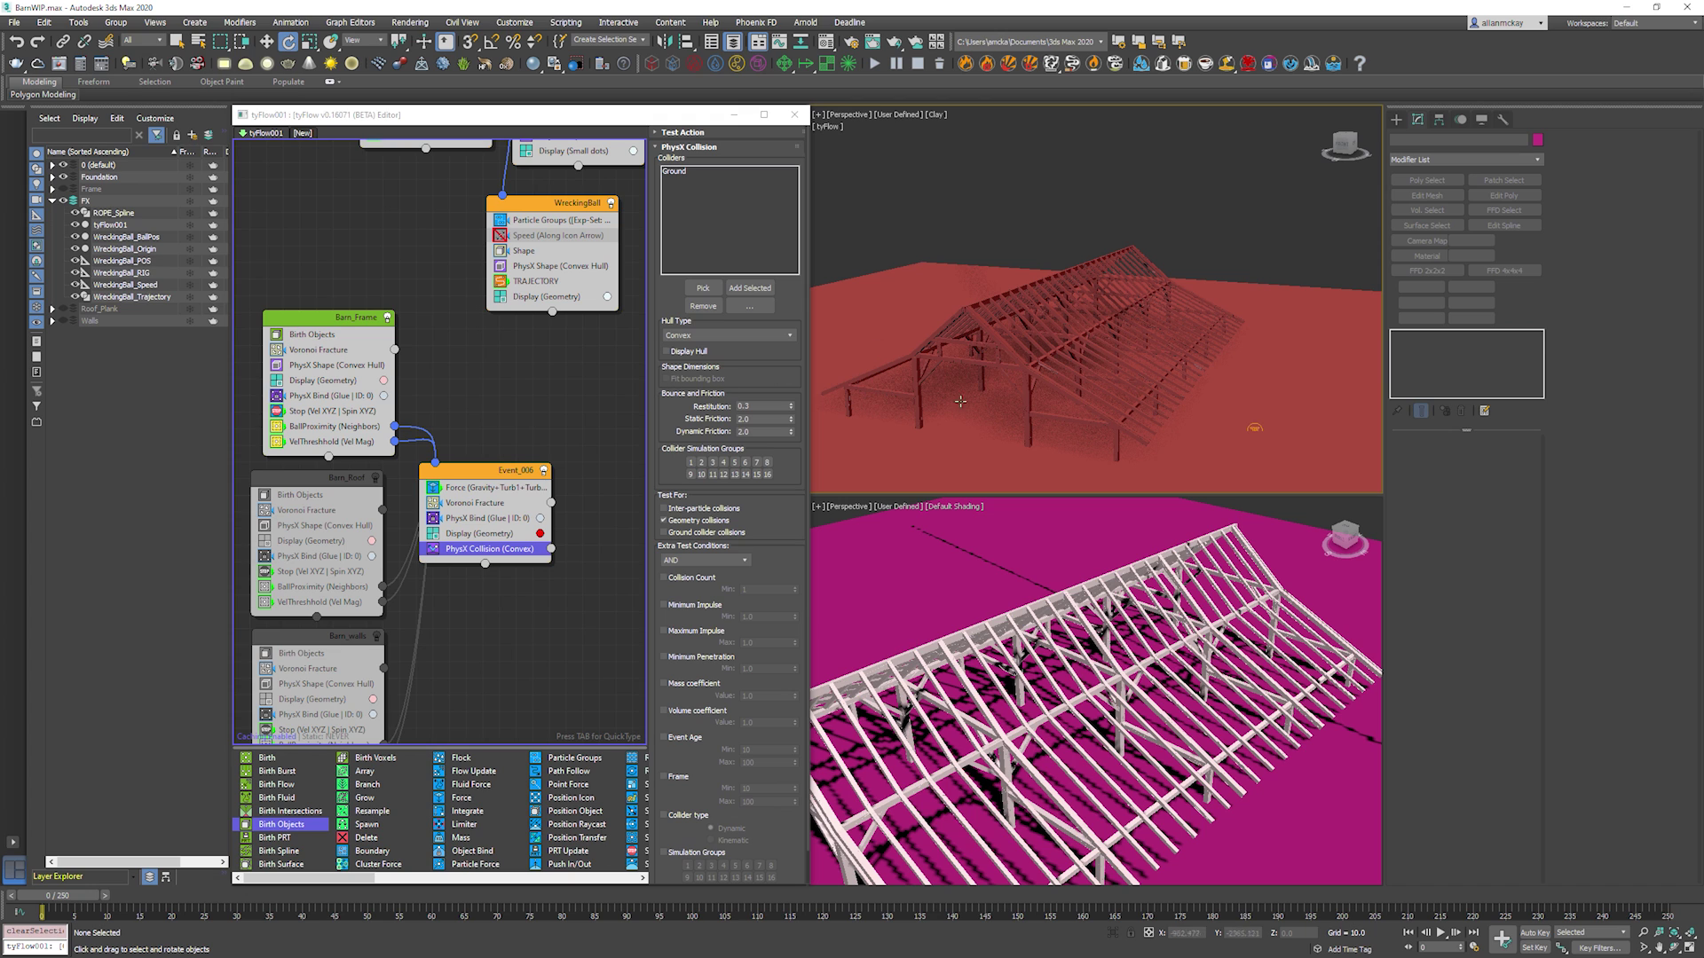
click(1331, 380)
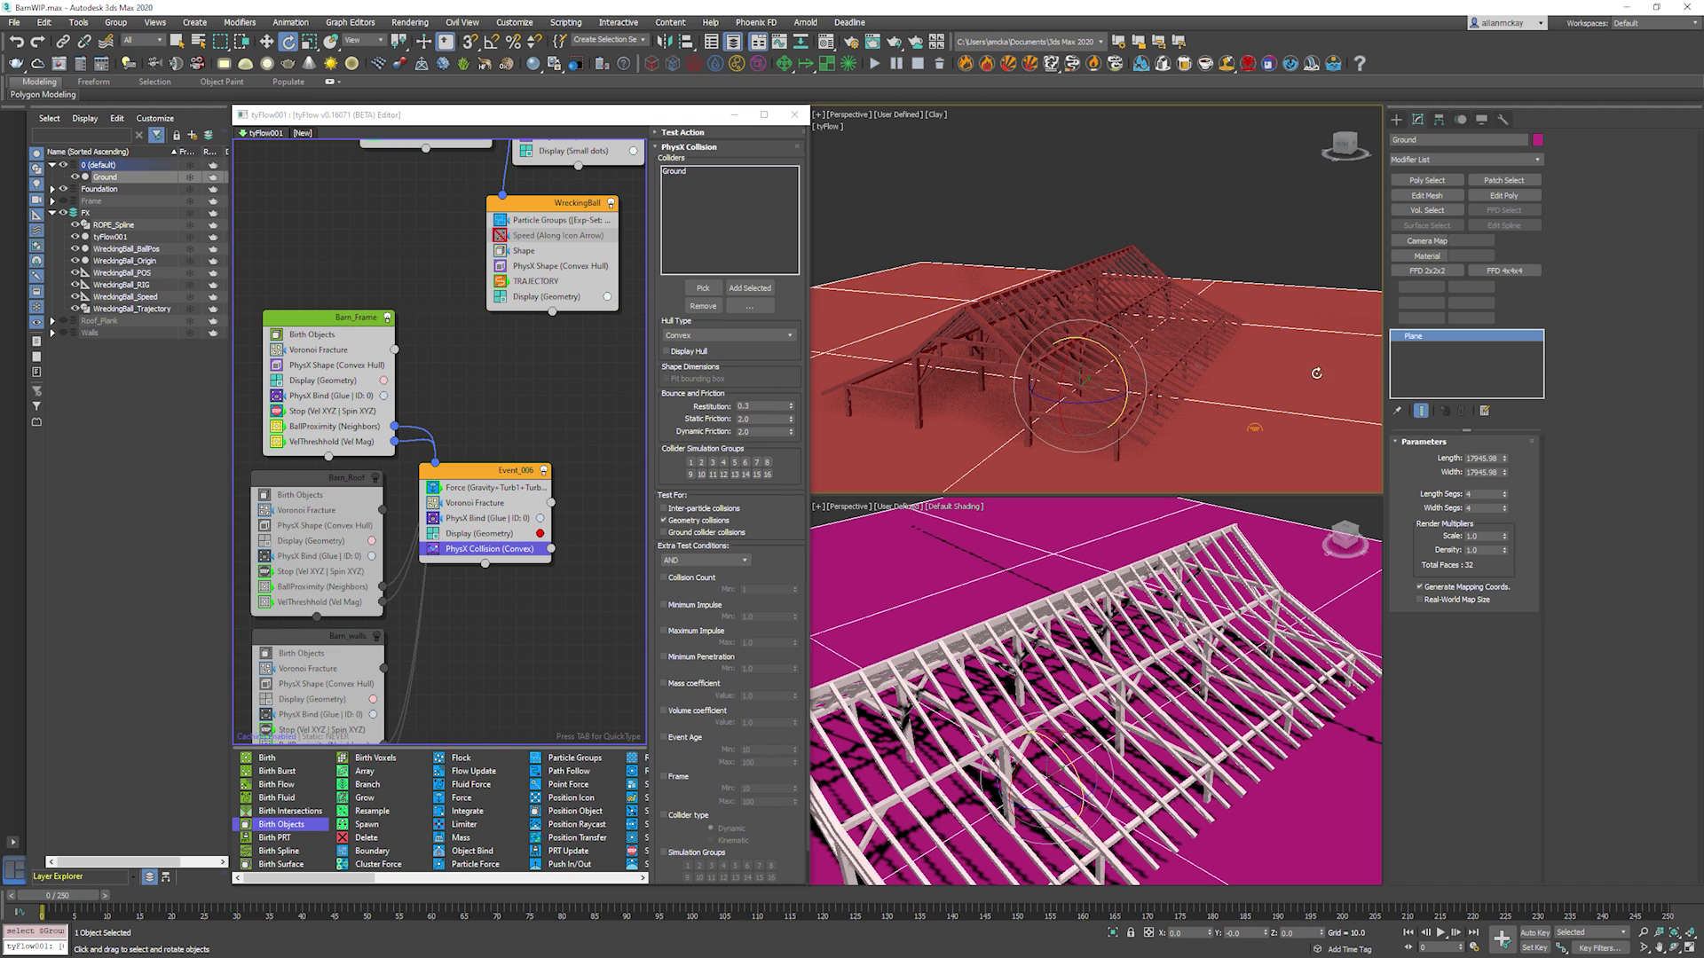
click(1459, 160)
key(s)
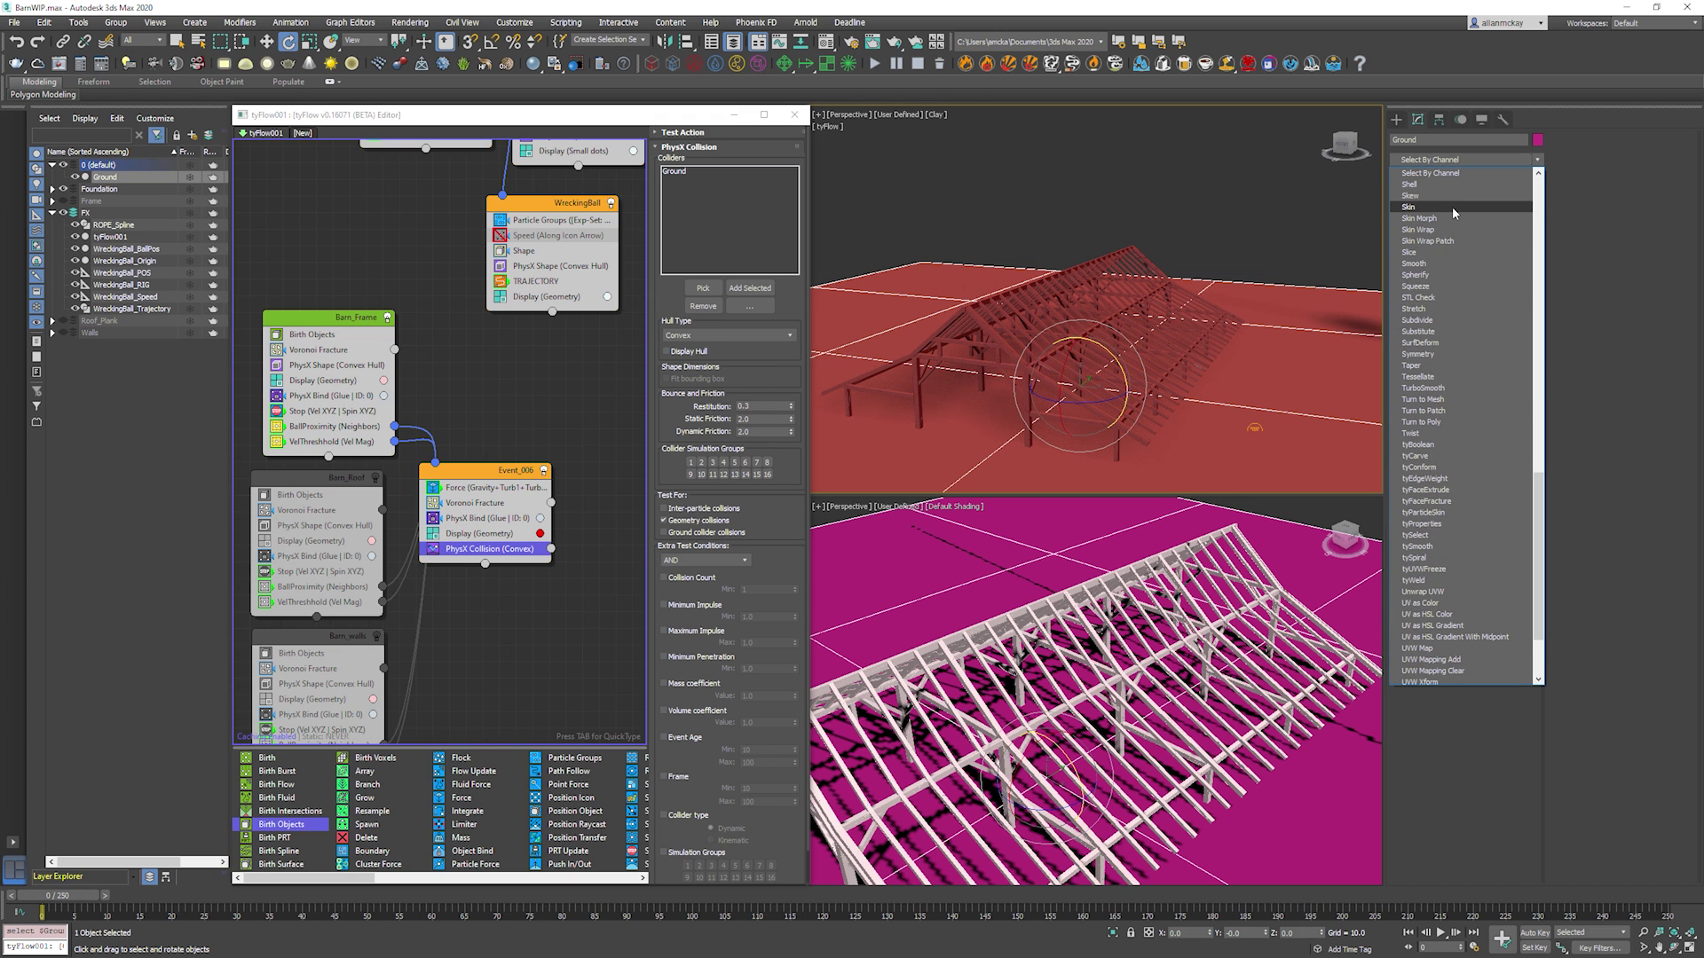
click(1411, 183)
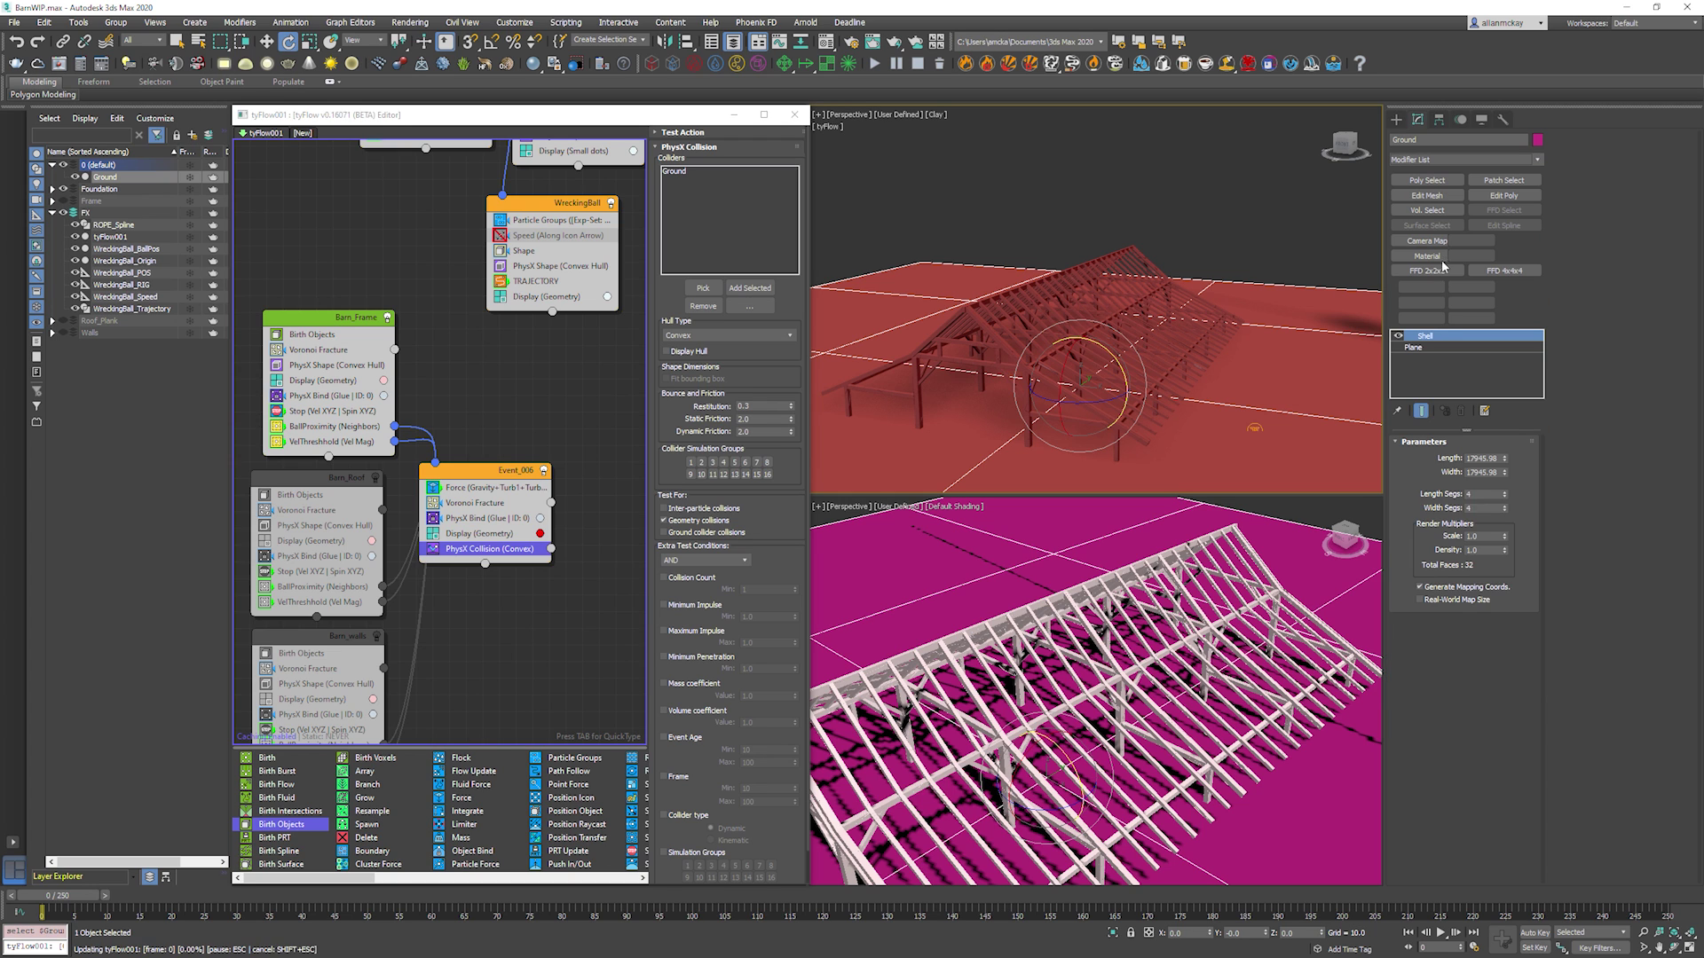
double_click(1487, 460)
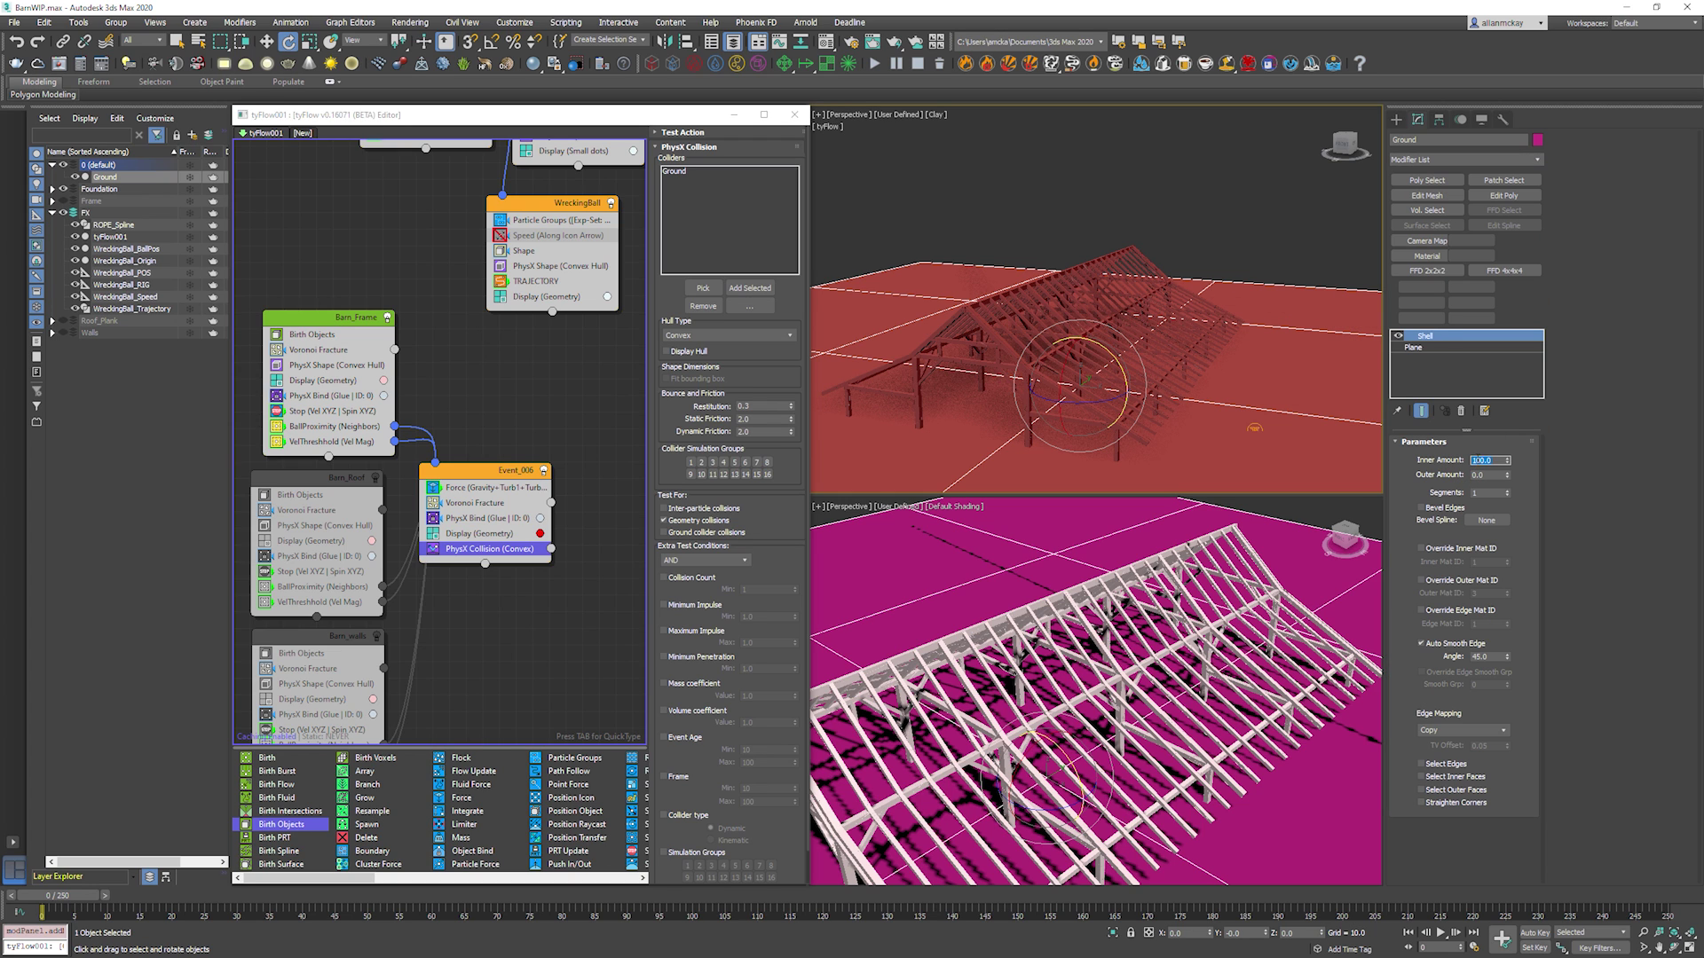
Examine the thickened Ground plane beneath the barn frame from several angles.
middle_drag(1273, 383, 1233, 362)
alt+drag(1234, 362, 1263, 379)
alt+middle_drag(1313, 390, 1217, 401)
click(1217, 227)
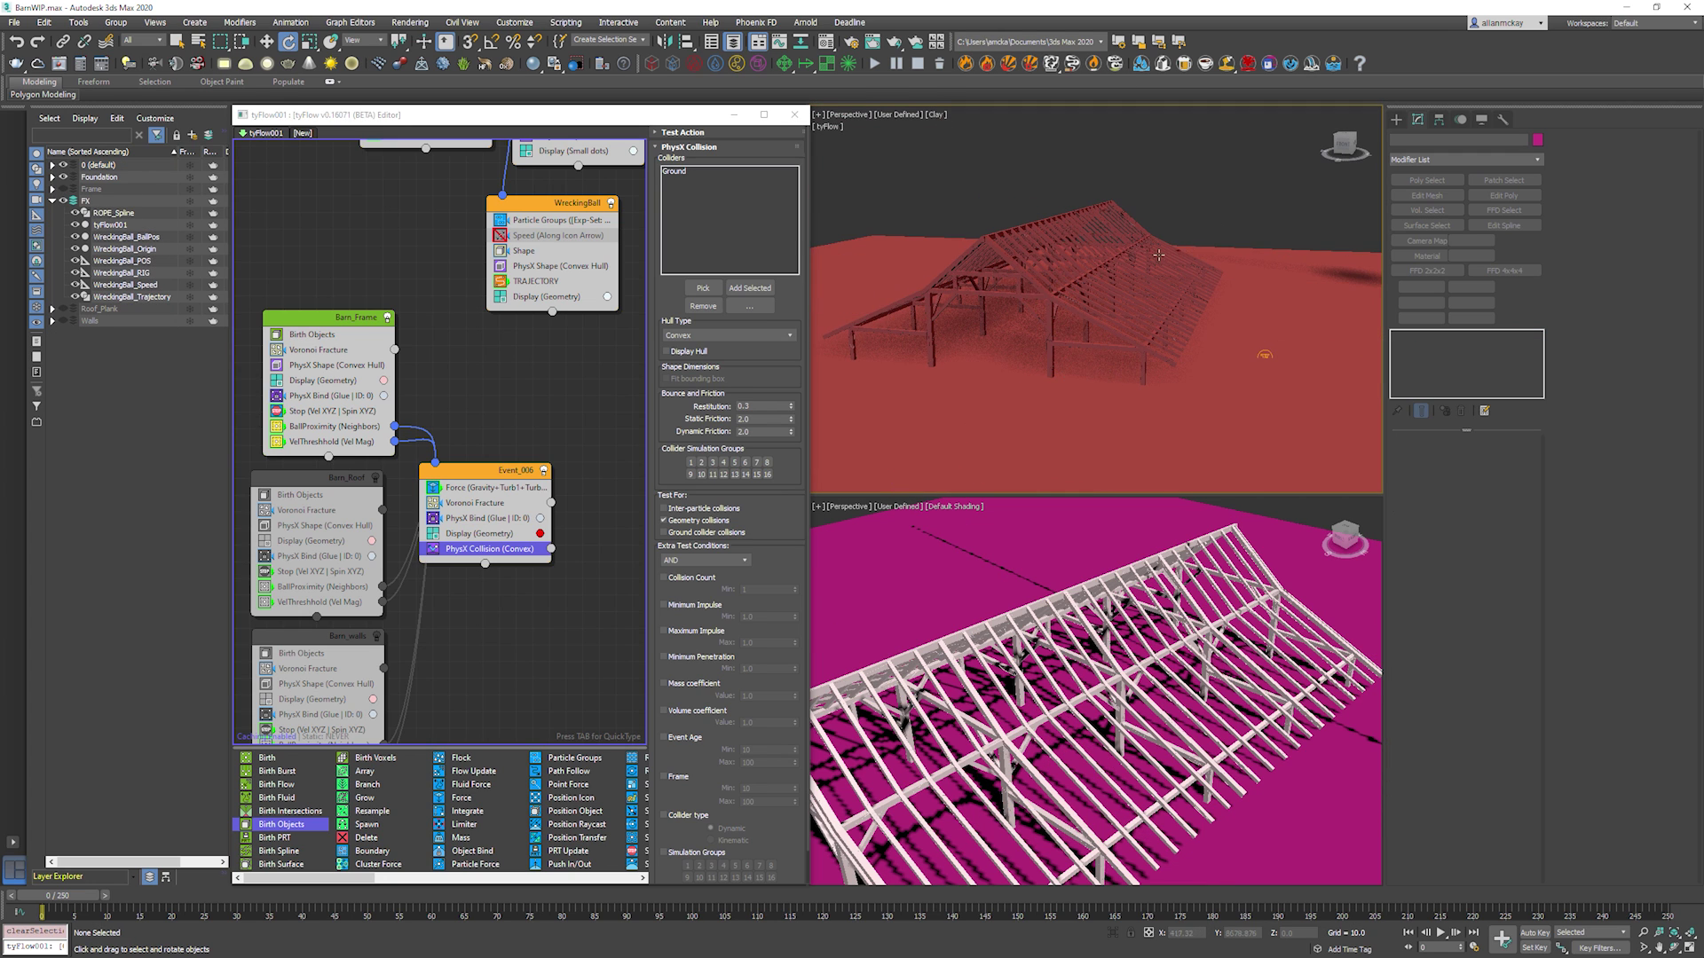
alt+middle_drag(1130, 274, 1141, 282)
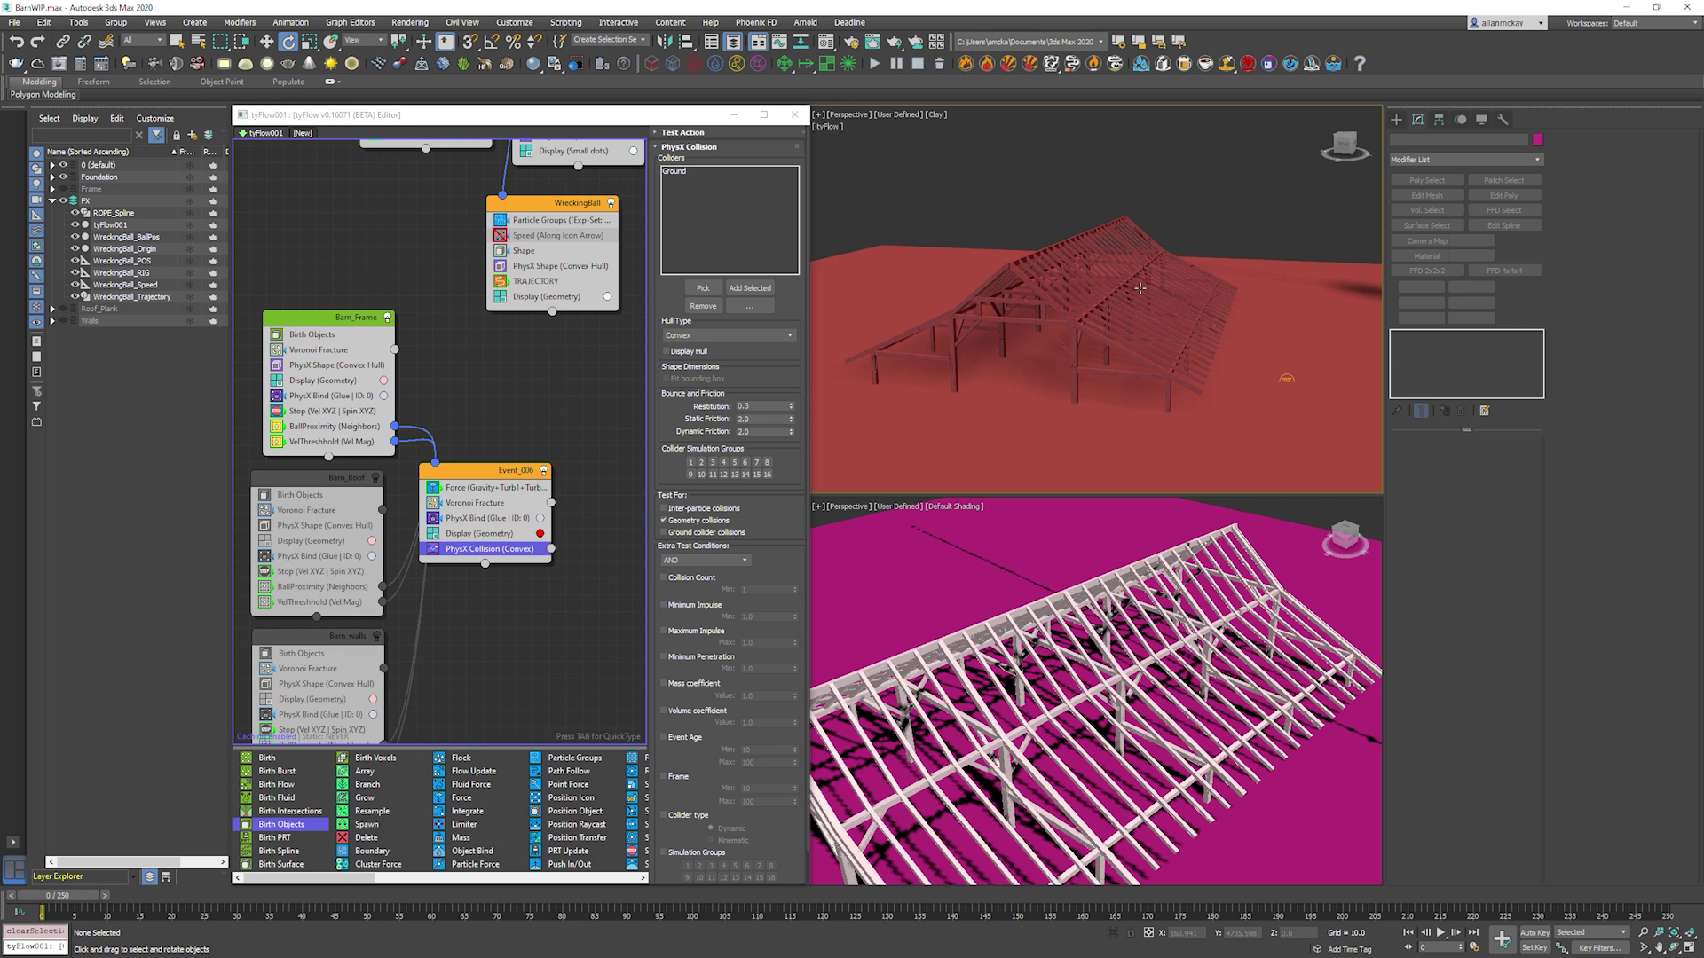
alt+middle_drag(1090, 317, 1128, 315)
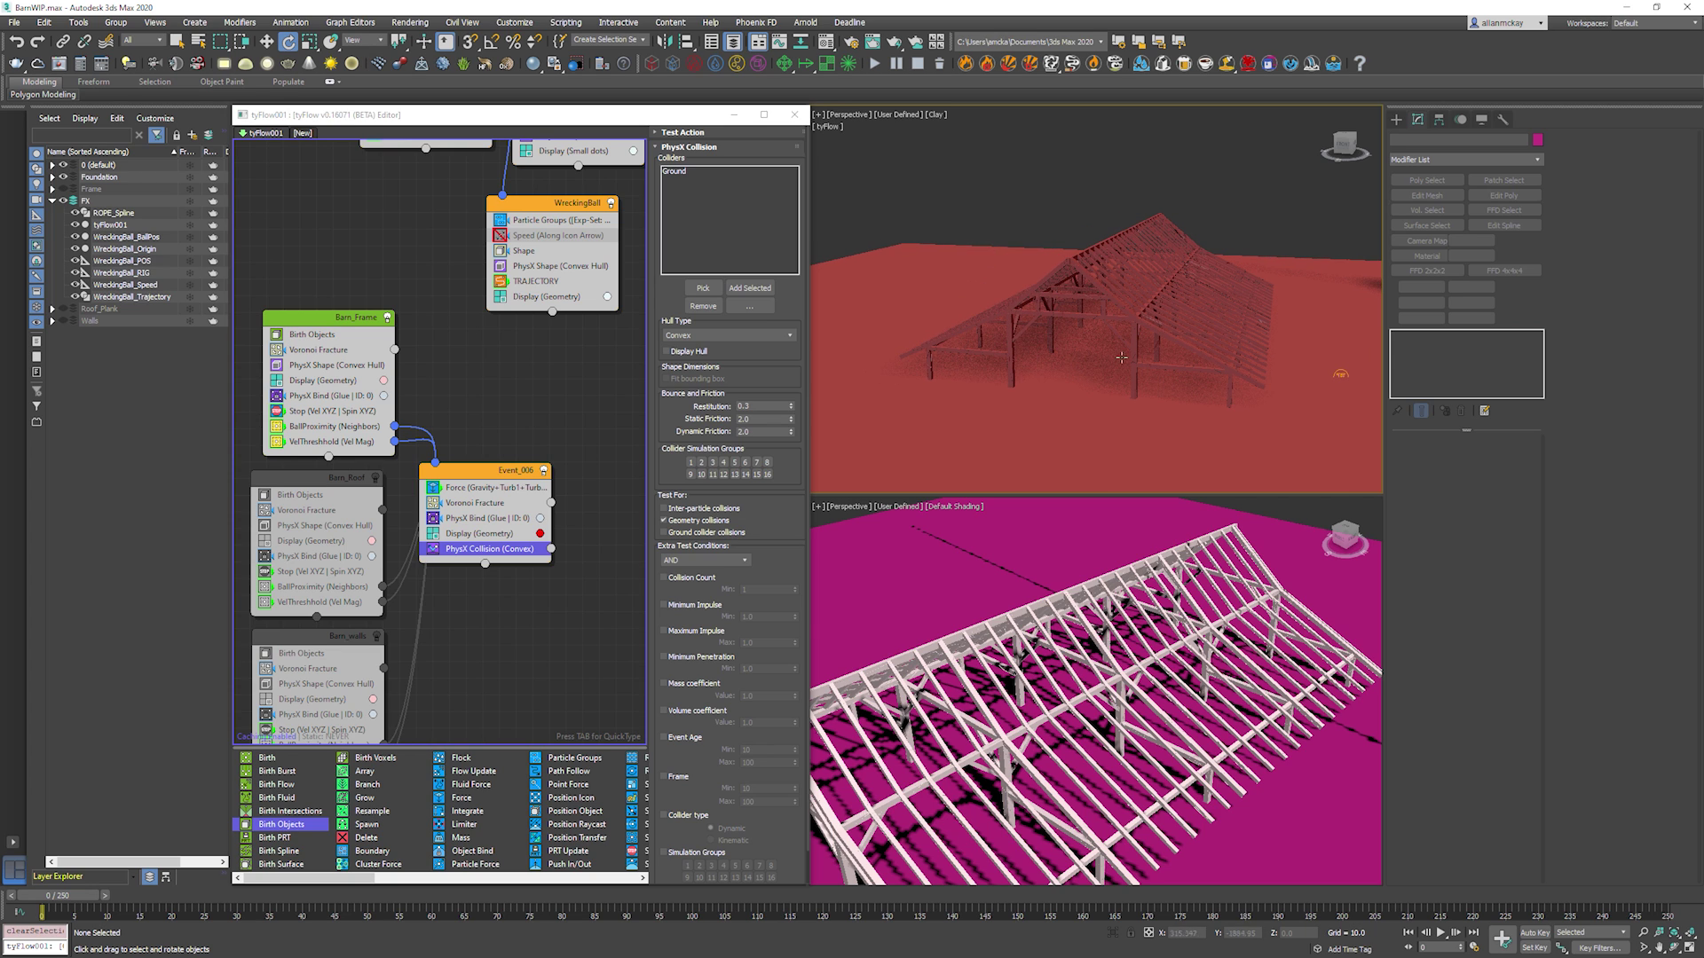
click(1121, 439)
alt+middle_drag(1262, 388, 1122, 317)
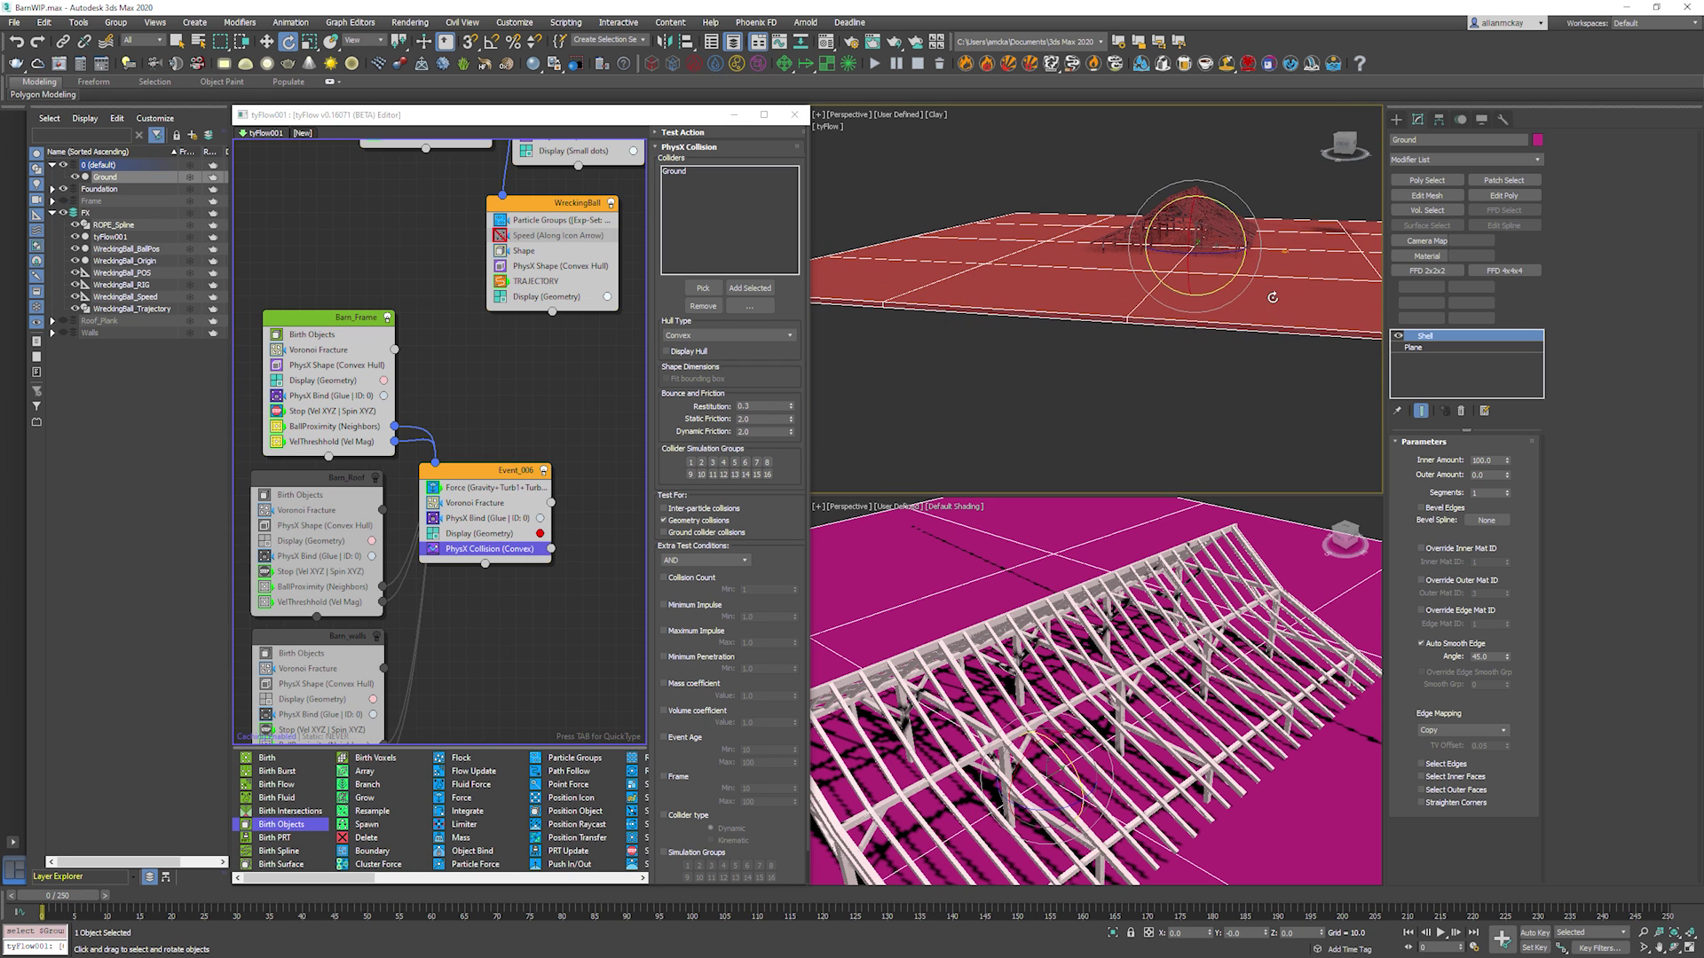
alt+middle_drag(1274, 301, 1236, 354)
scroll(1225, 254, up, 5)
scroll(1225, 255, down, 3)
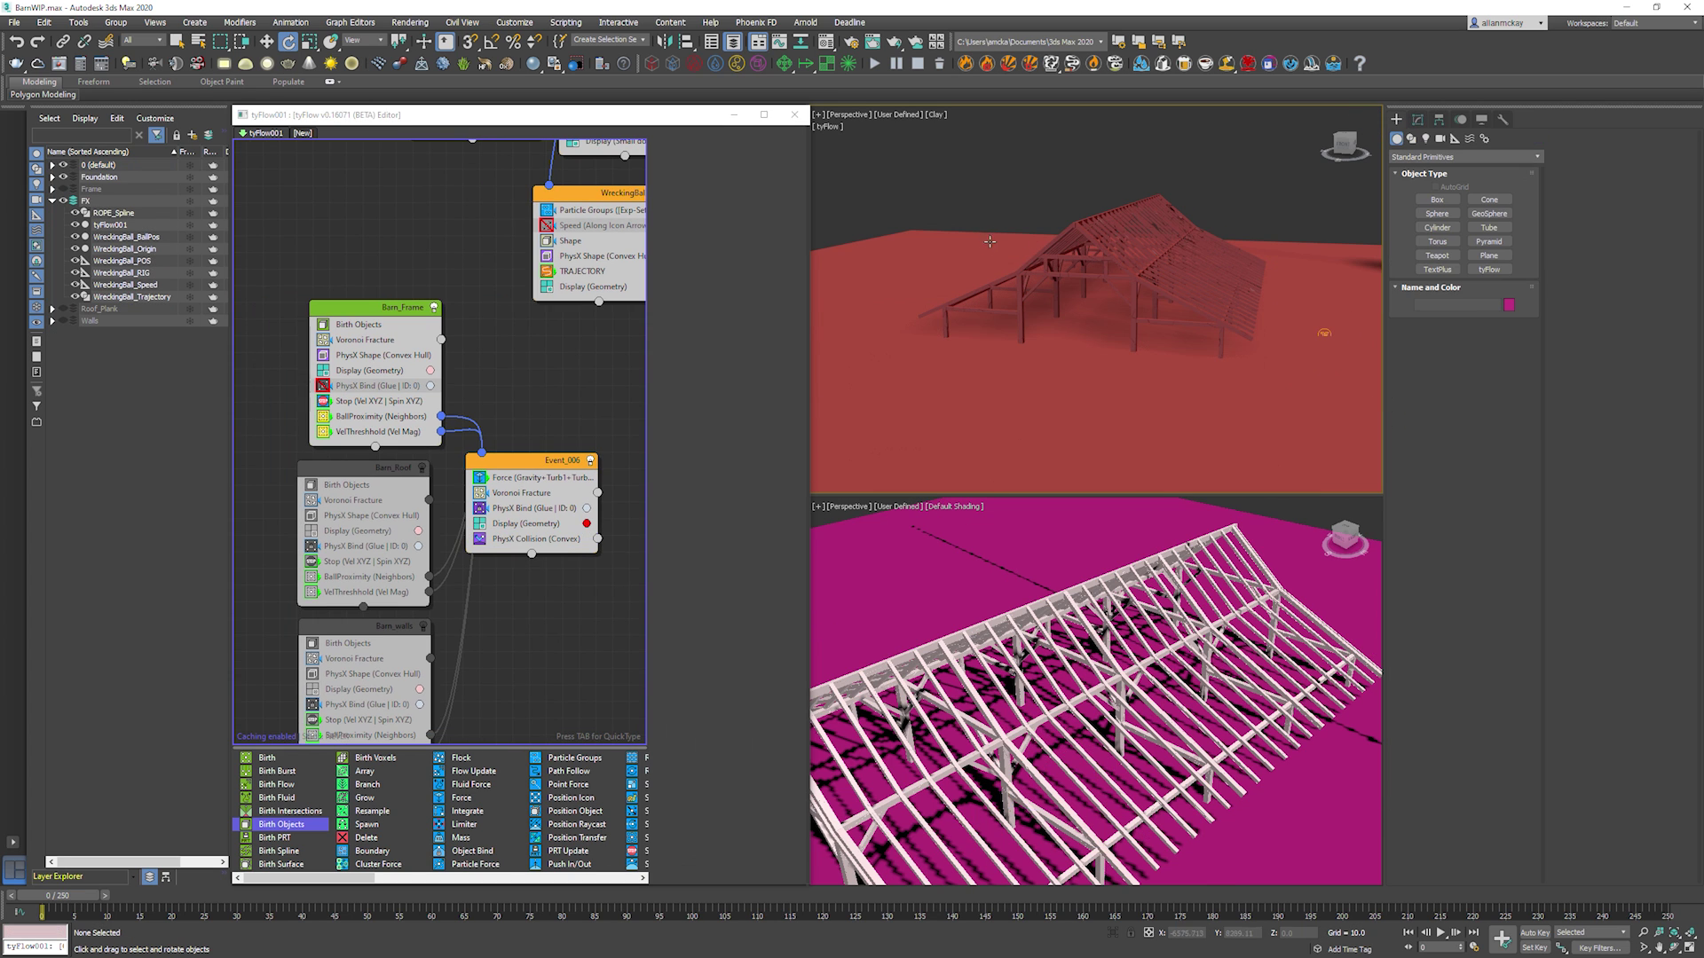
Set Max Binds to 4 in the proximity settings of Event_006's PhysX Bind operator.
click(522, 510)
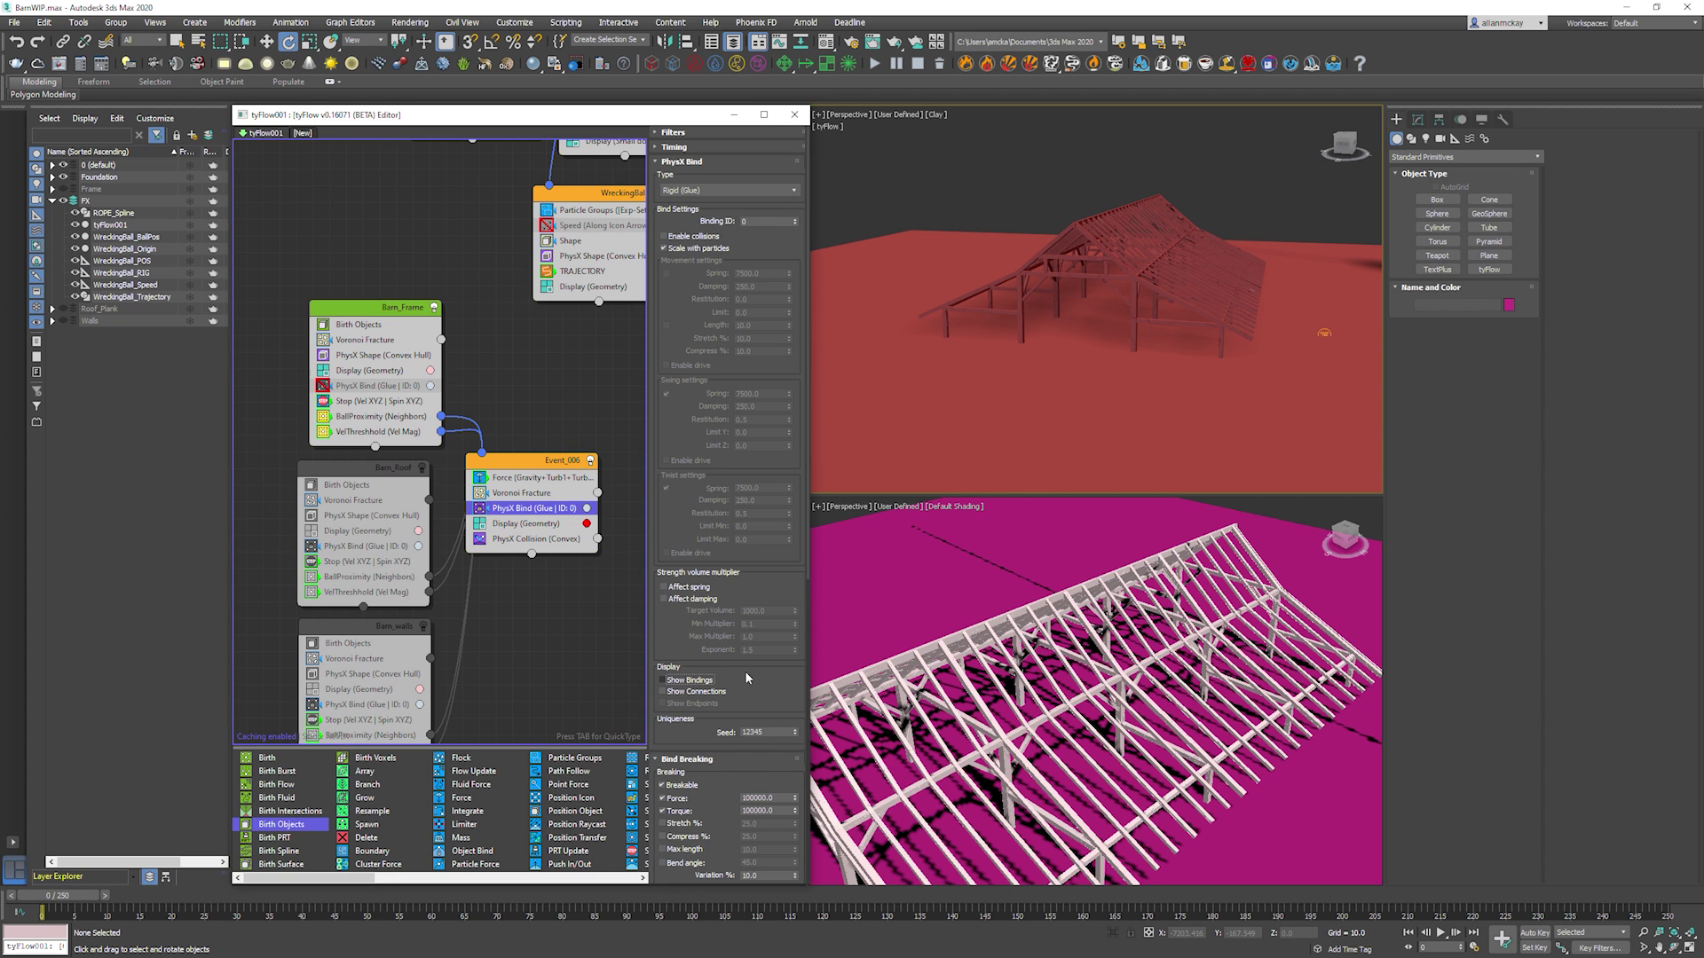
scroll(757, 626, down, 8)
double_click(757, 534)
text(3)
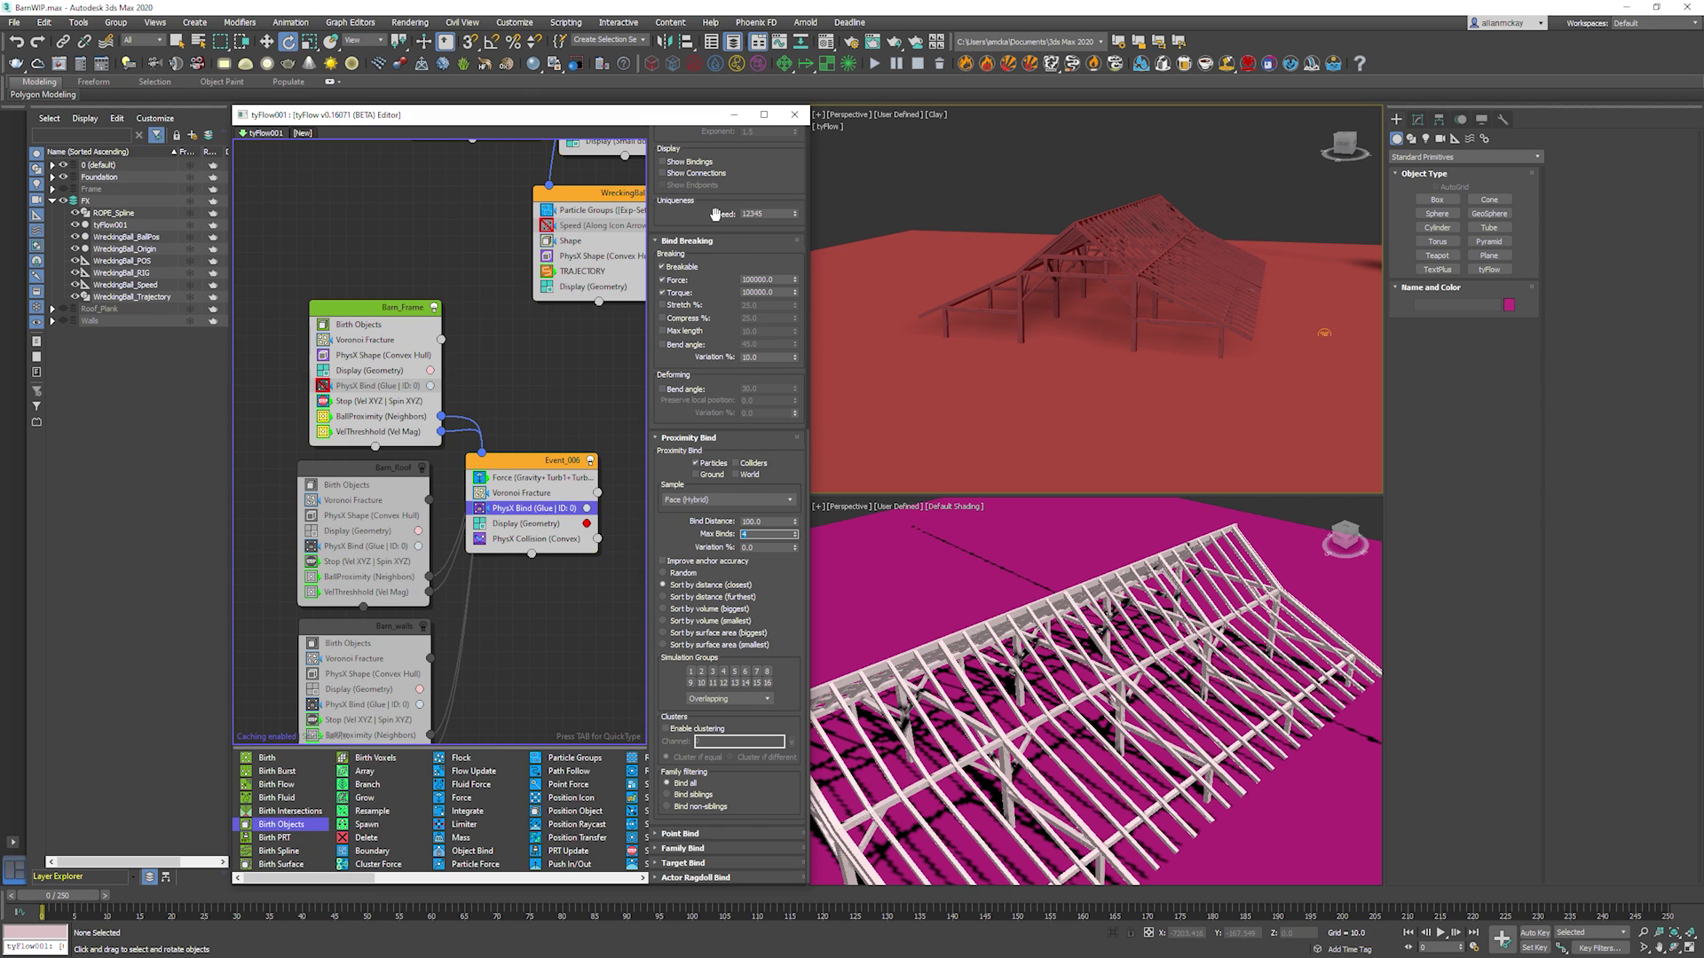
scroll(715, 216, up, 2)
click(955, 179)
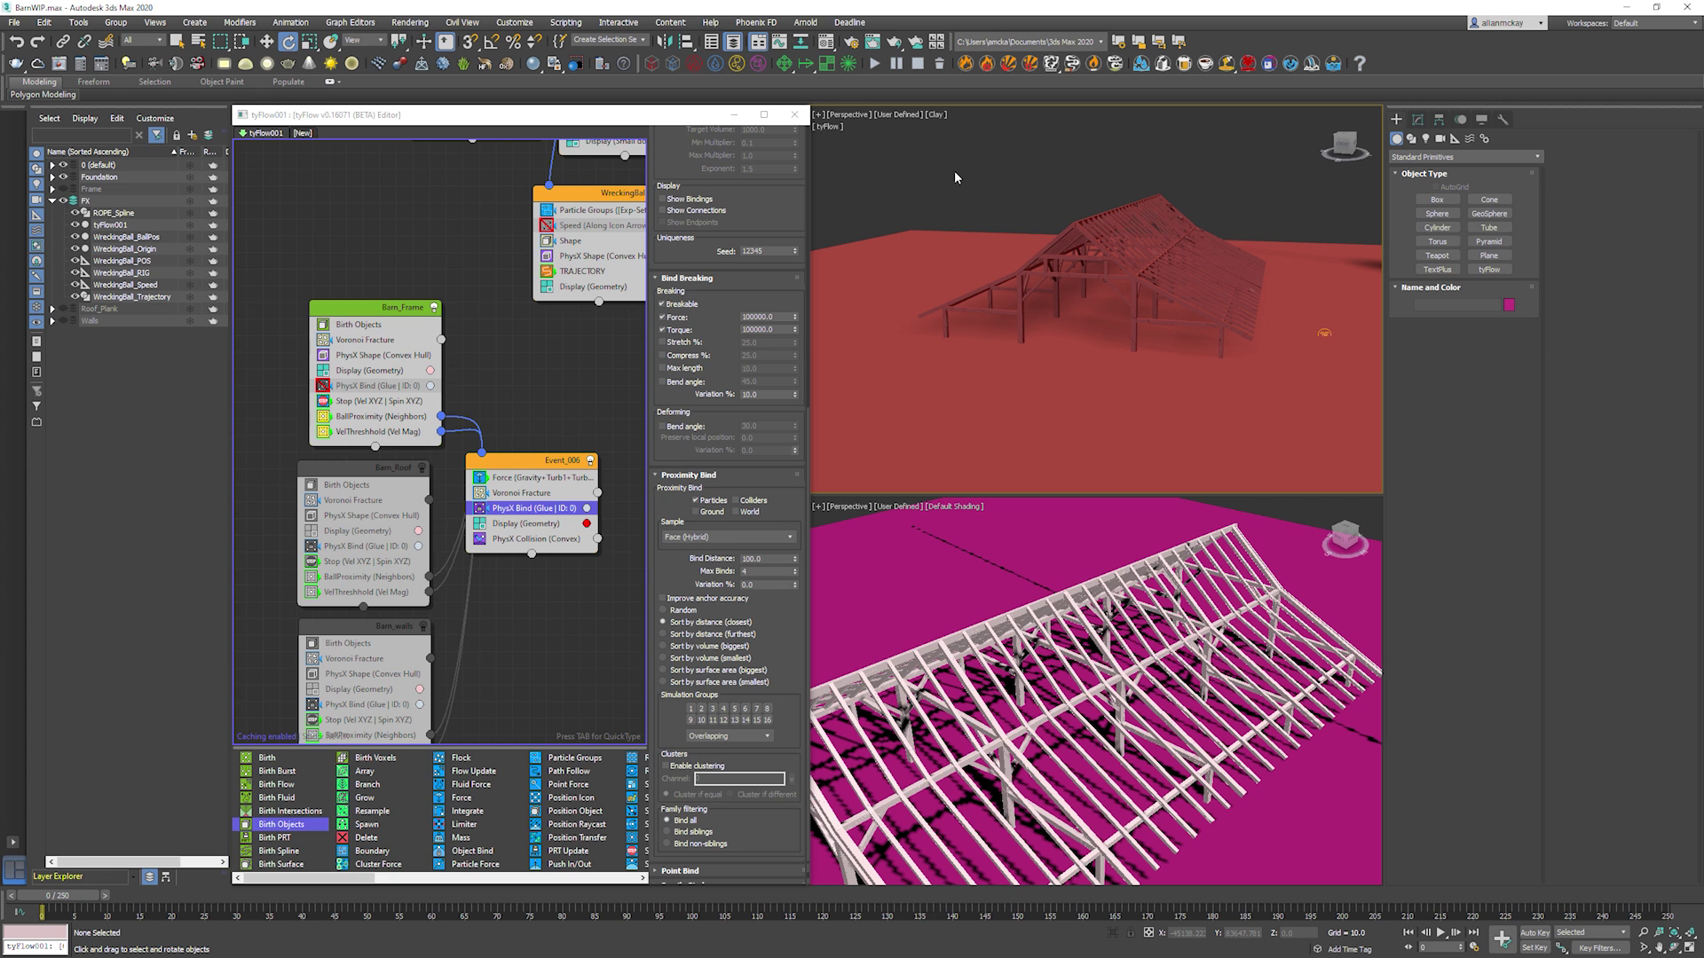
Look over the wrecking ball setup from a distance and play back the simulation.
alt+middle_drag(969, 175, 918, 229)
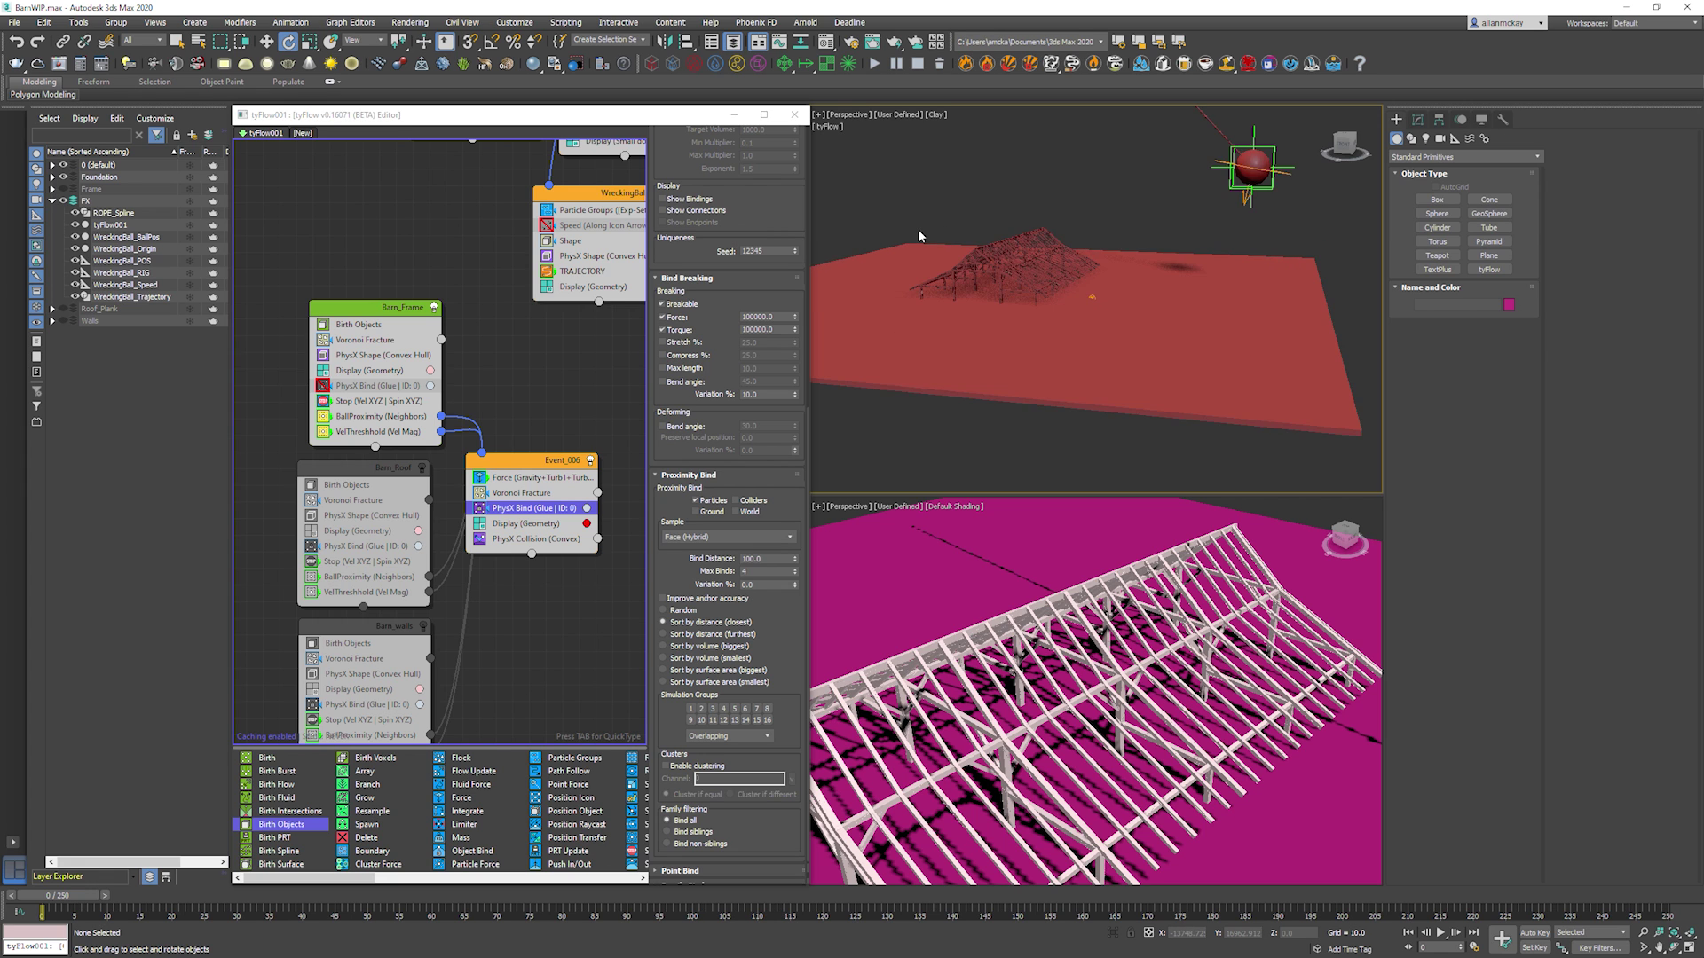
alt+middle_drag(1020, 236, 1032, 241)
middle_drag(538, 324, 495, 538)
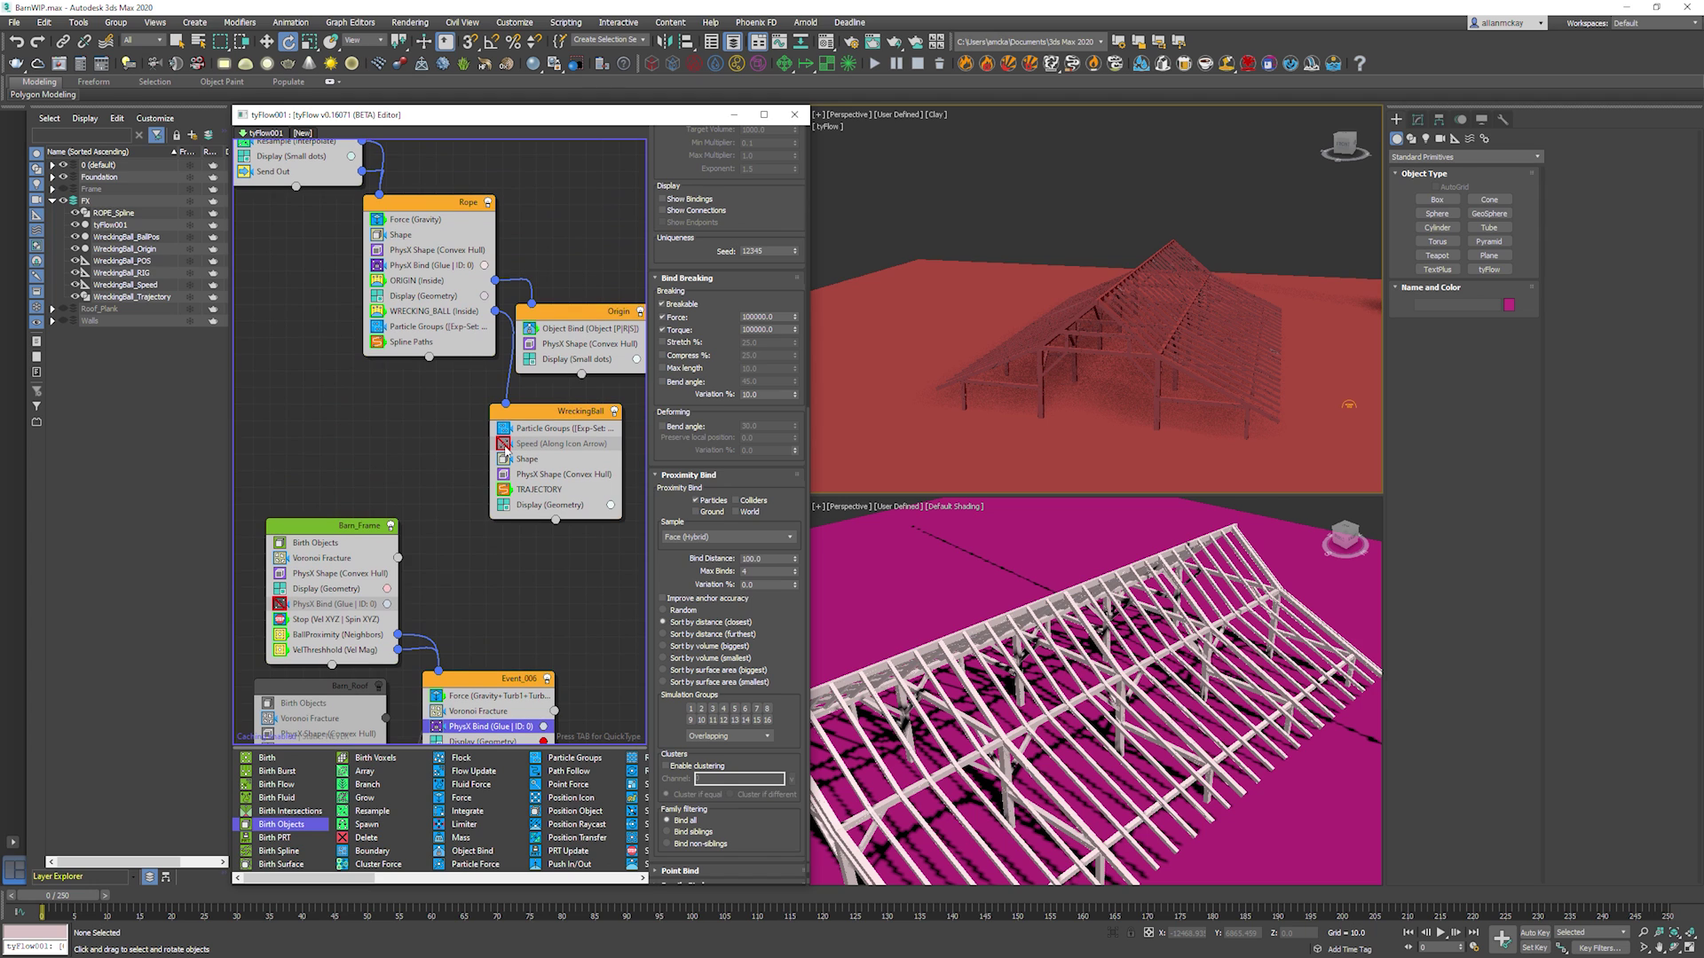
middle_drag(952, 355, 856, 413)
scroll(856, 413, down, 3)
key(slash)
key(slash)
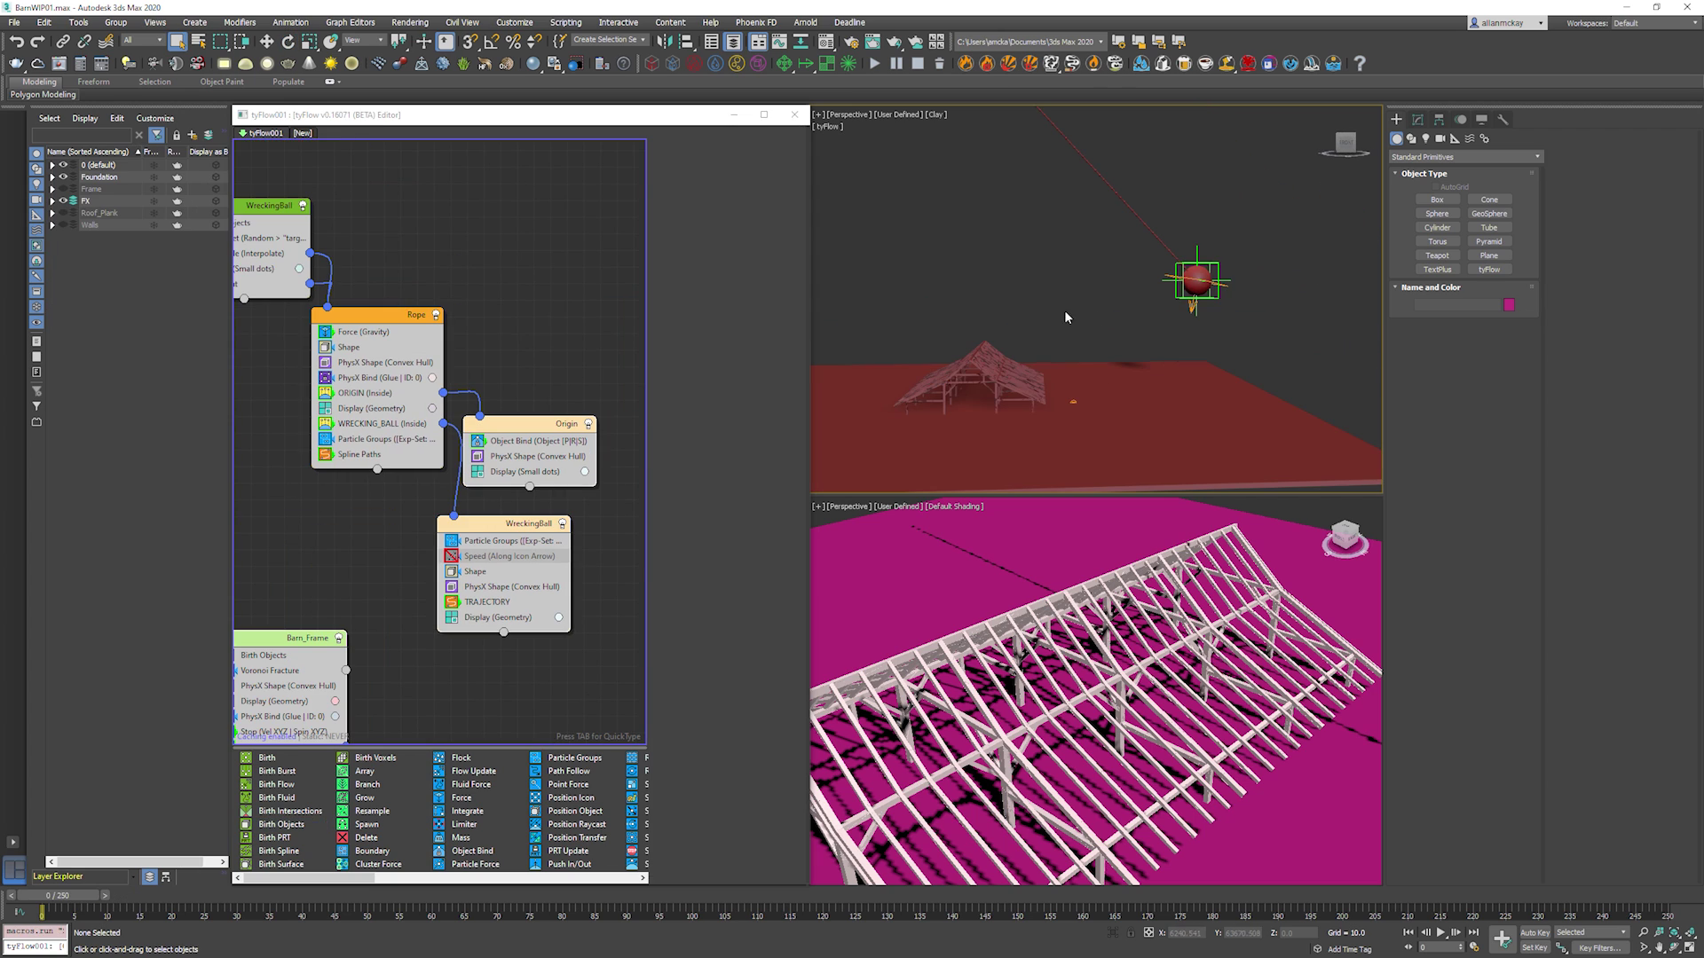
Scrub to frame 111 and examine up close in wireframe where the wrecking ball hits the barn frame.
middle_drag(465, 461, 537, 398)
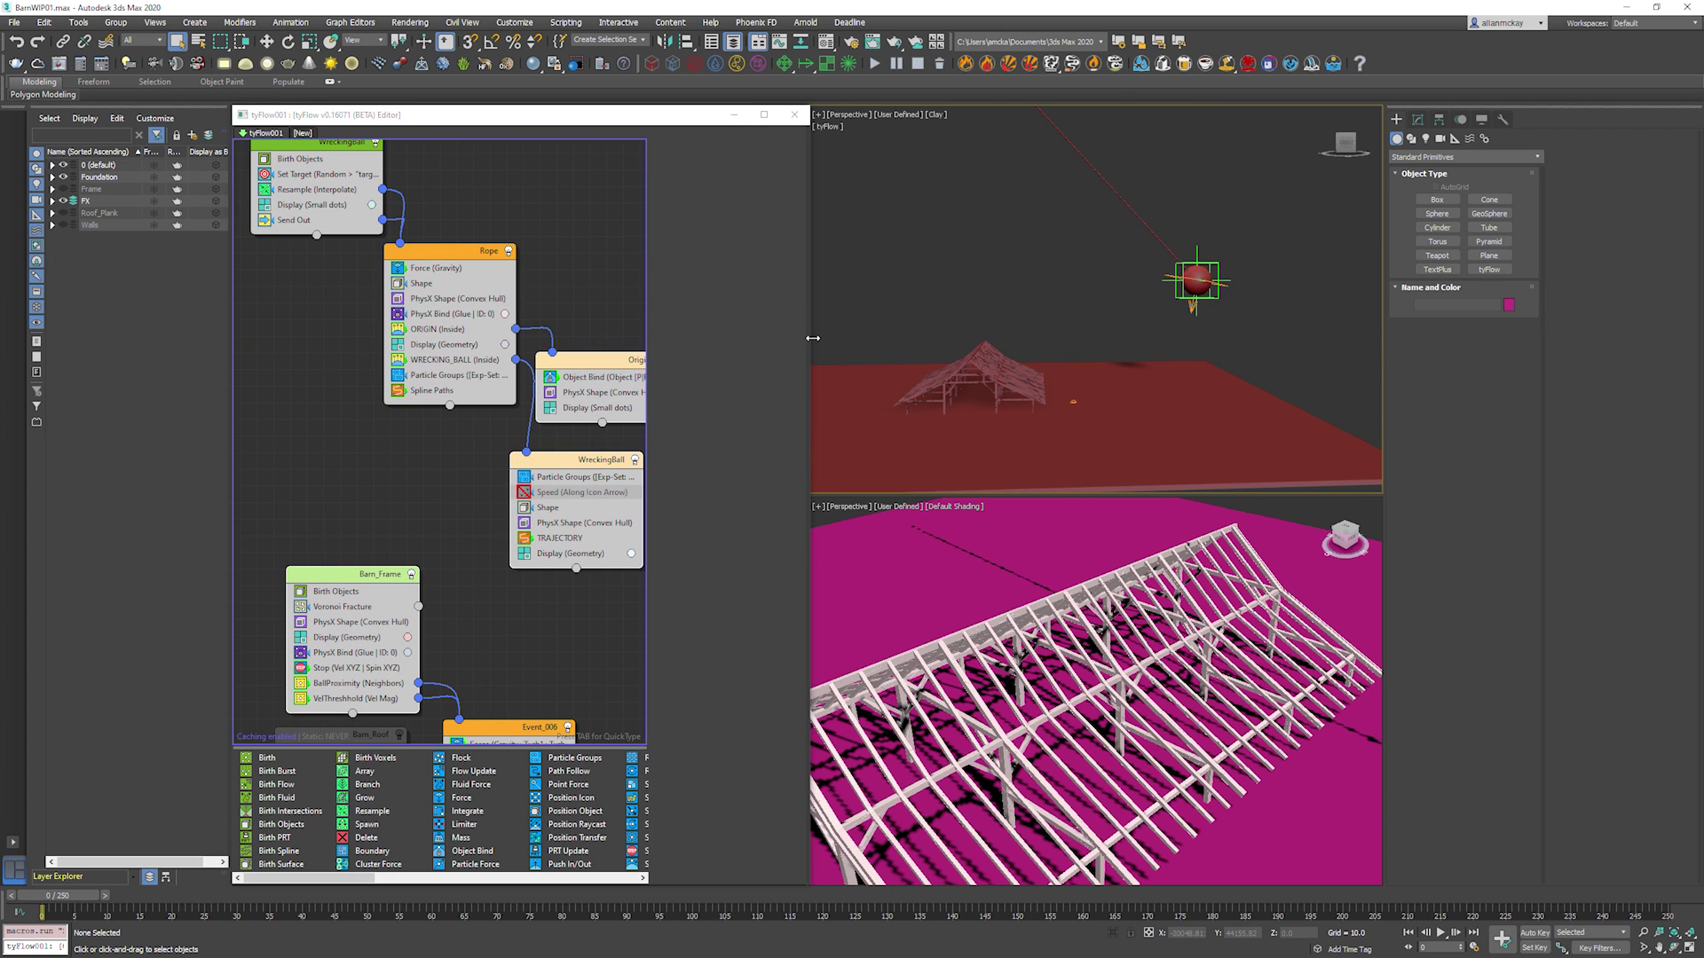
middle_drag(478, 591, 488, 517)
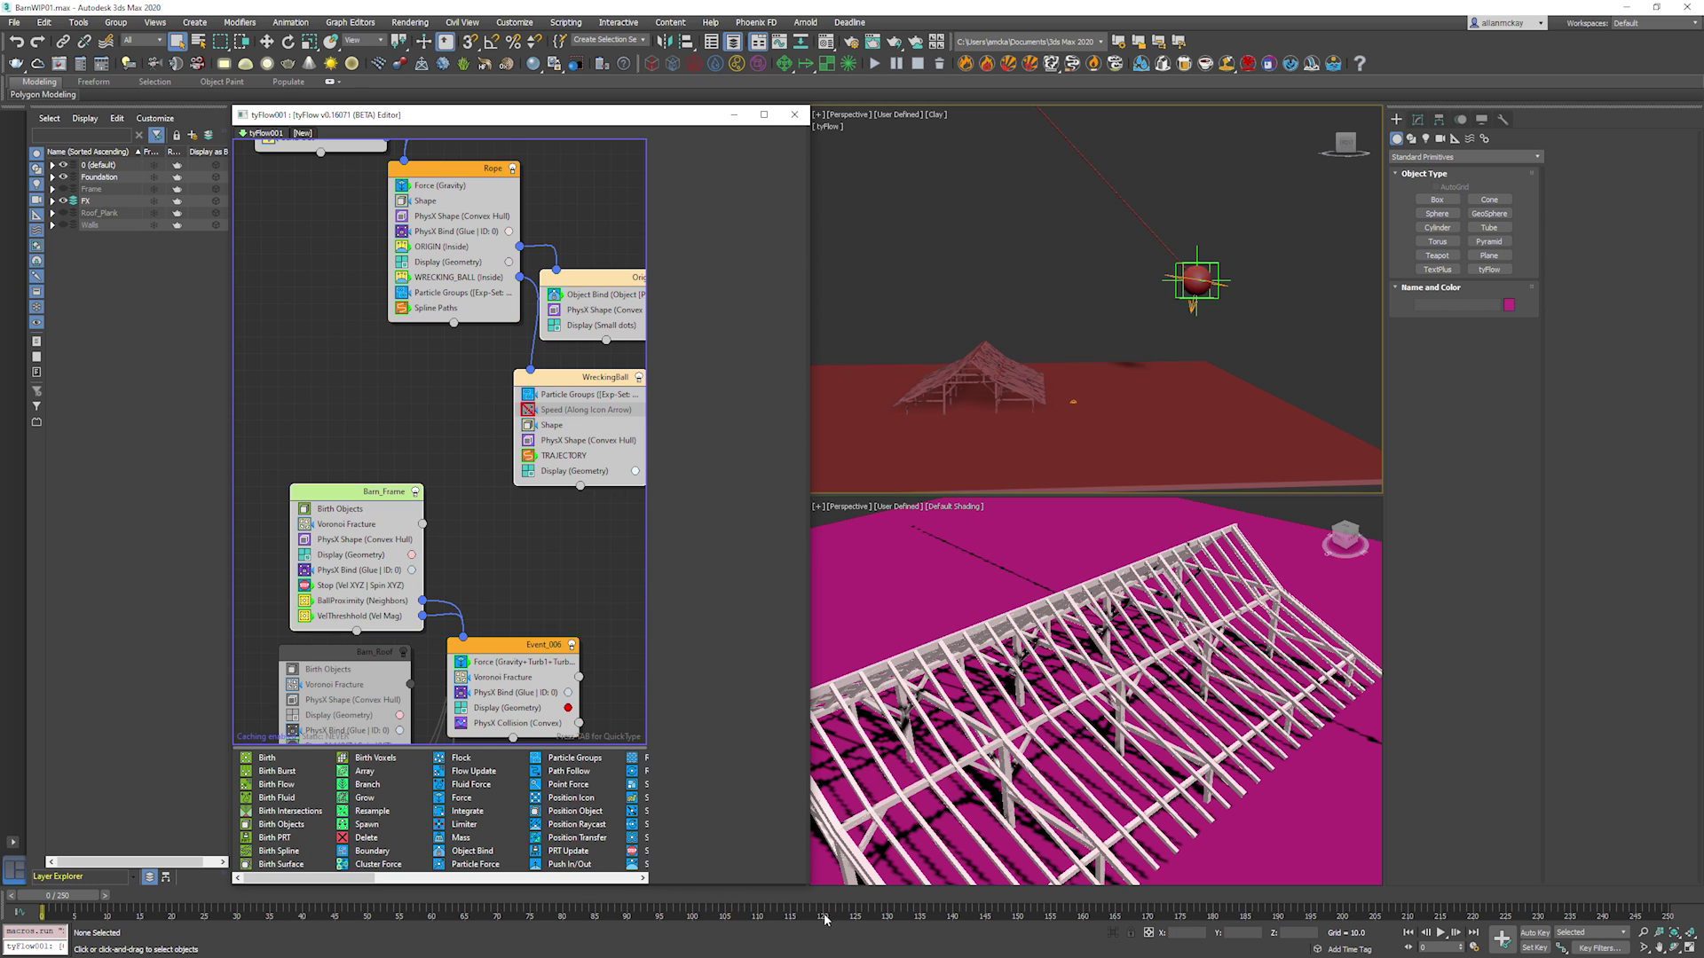
drag(811, 896, 765, 896)
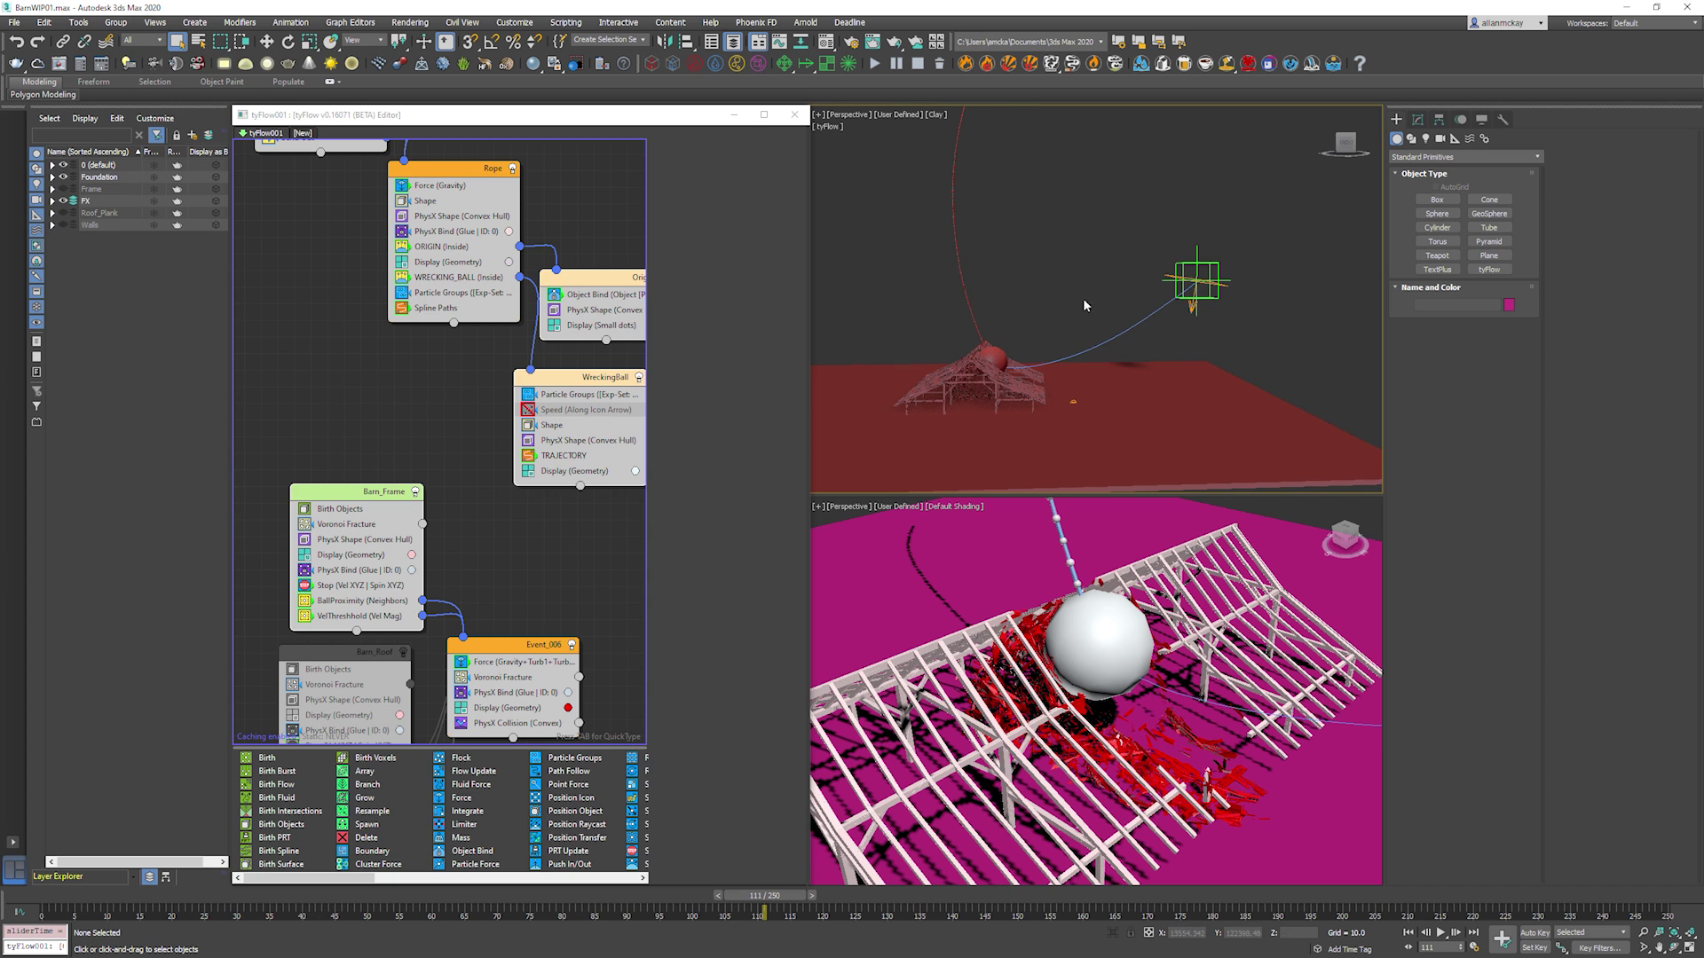
scroll(1068, 326, up, 10)
middle_drag(1062, 325, 1051, 341)
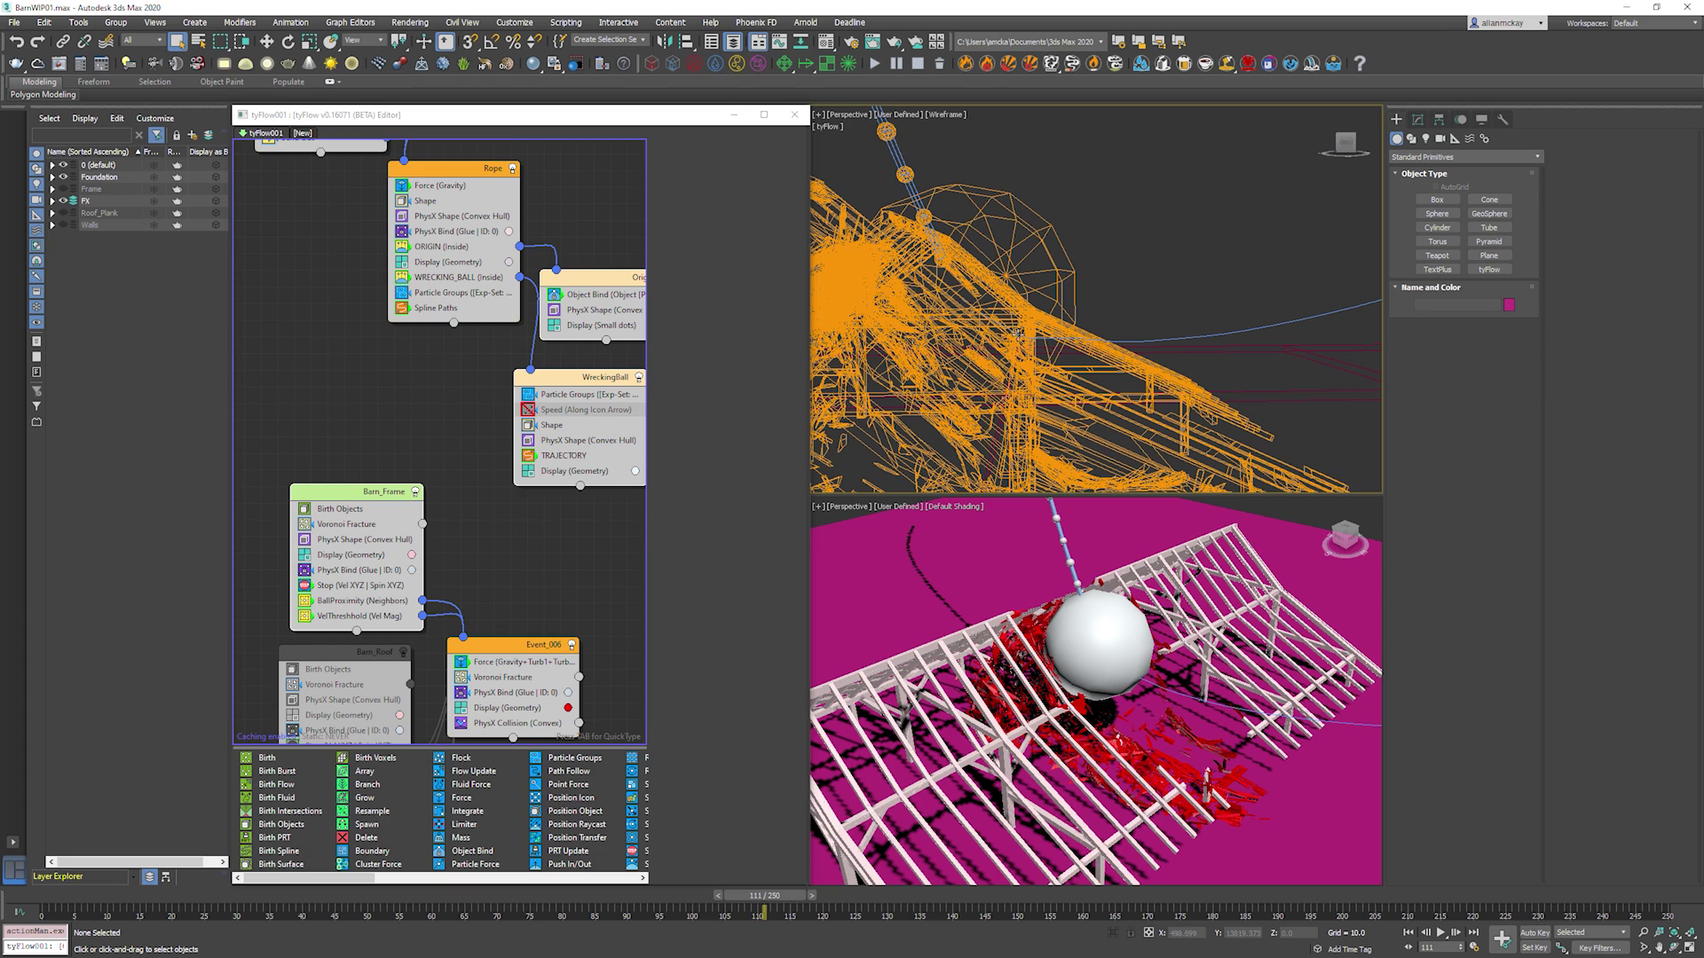
scroll(1194, 339, up, 4)
scroll(1157, 353, down, 4)
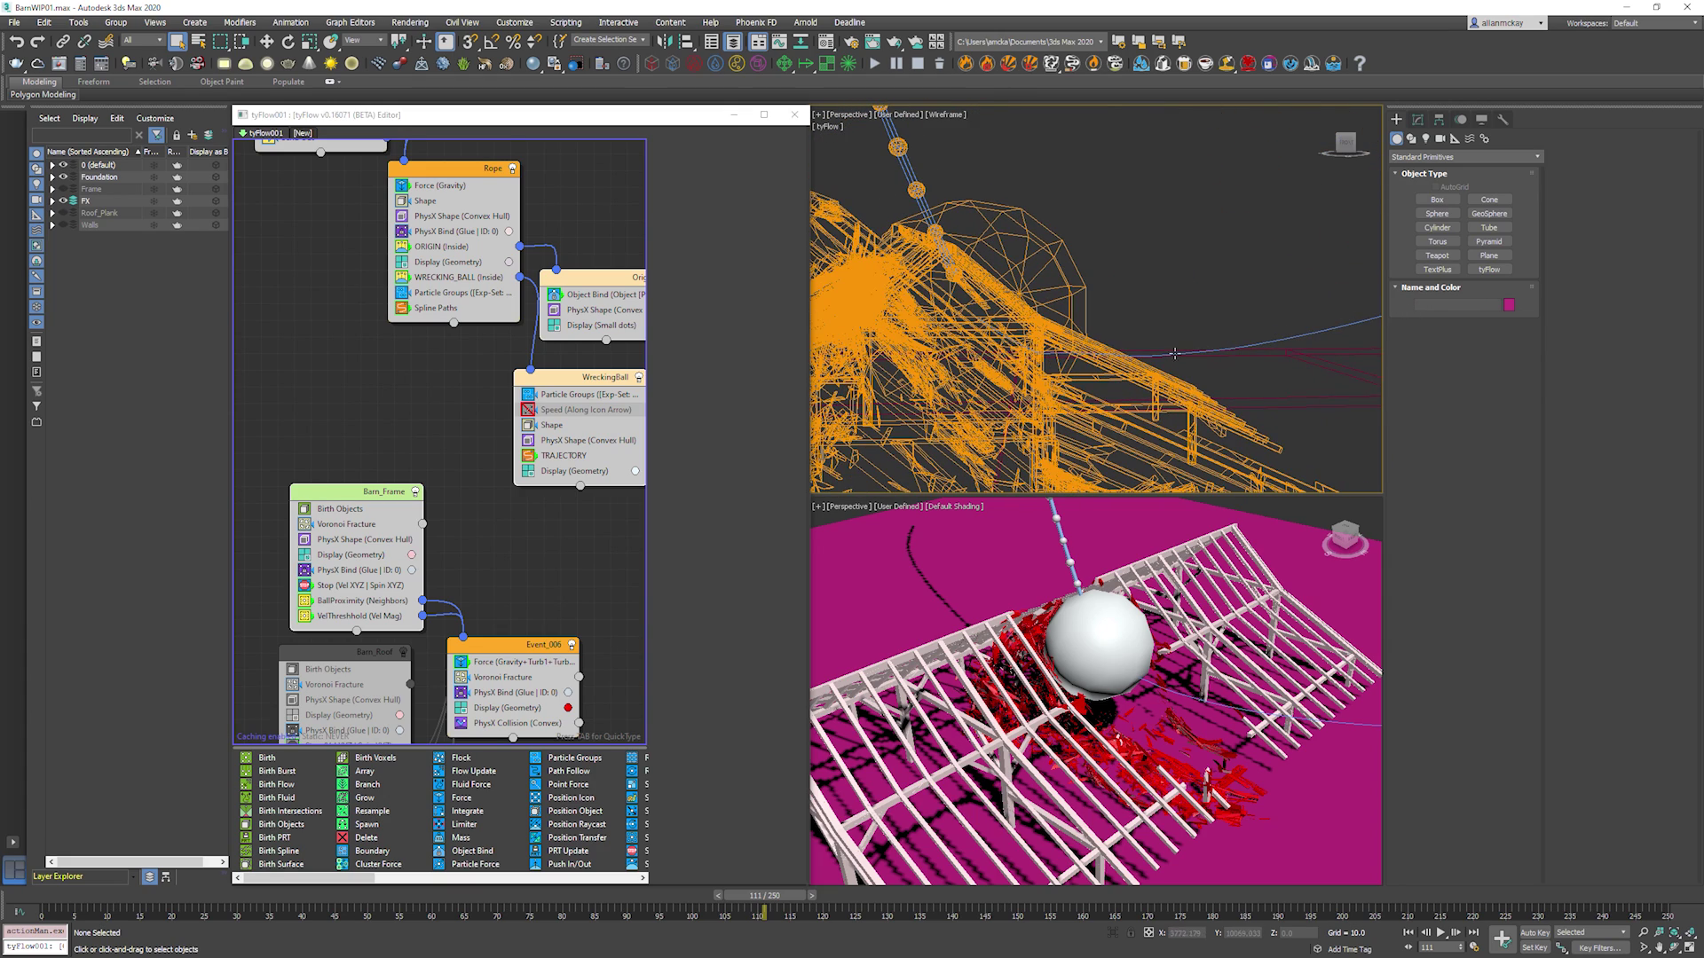
scroll(983, 318, down, 3)
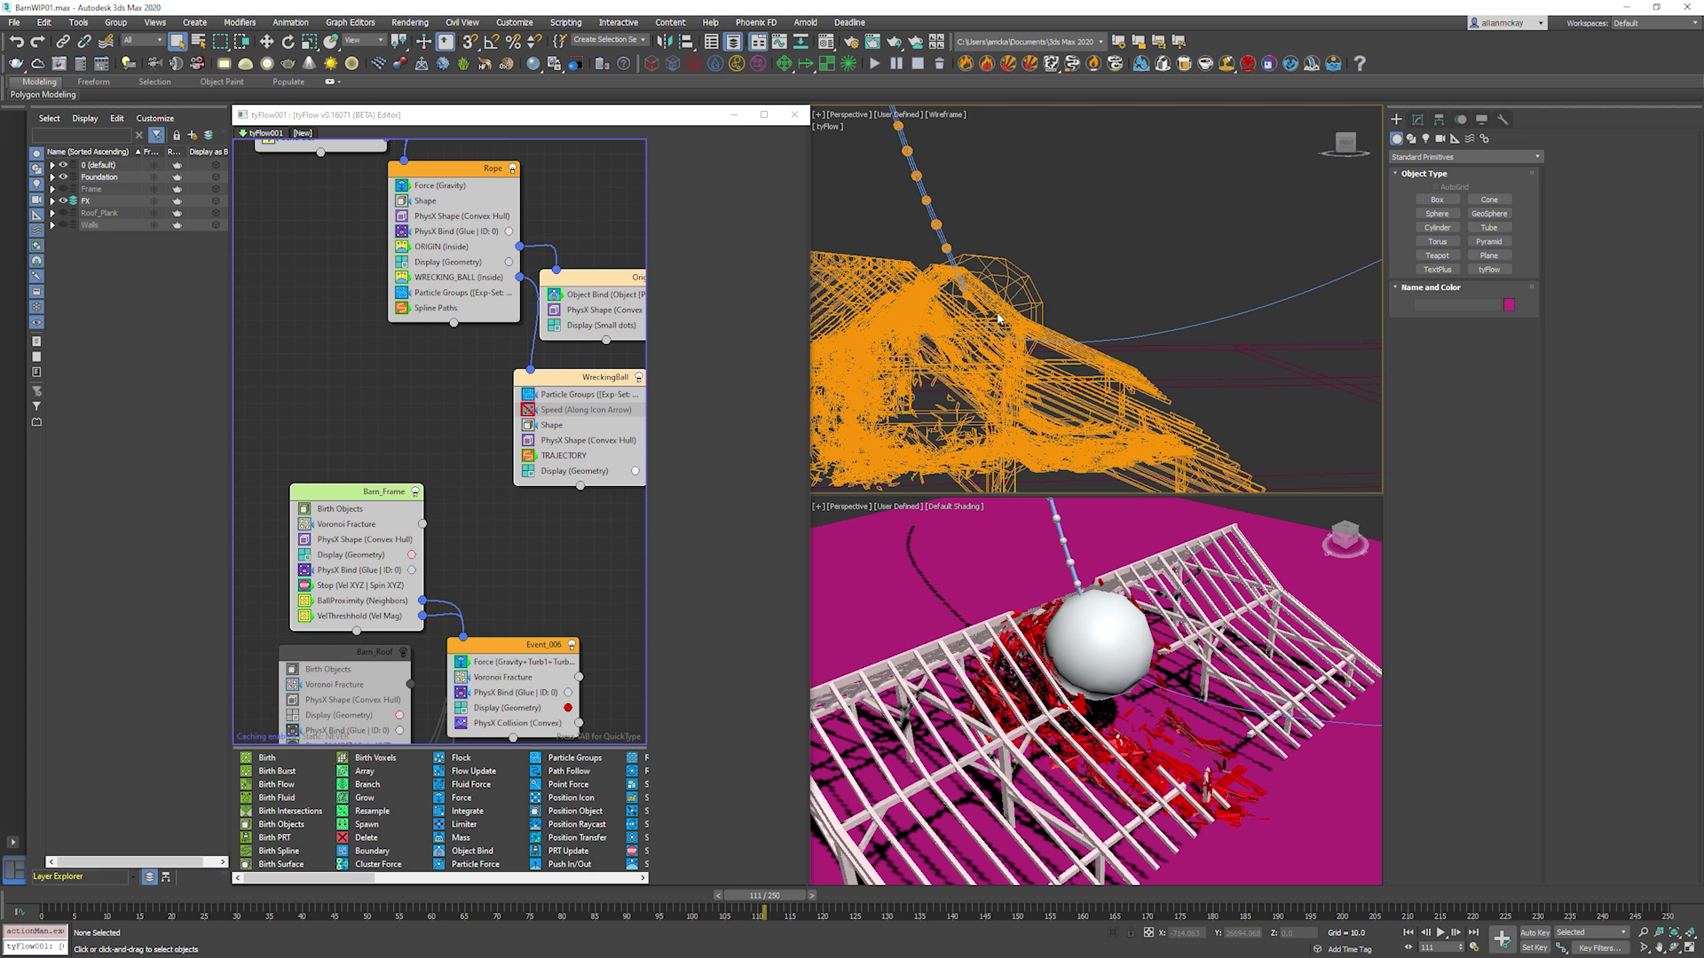
alt+middle_drag(1001, 317, 1127, 315)
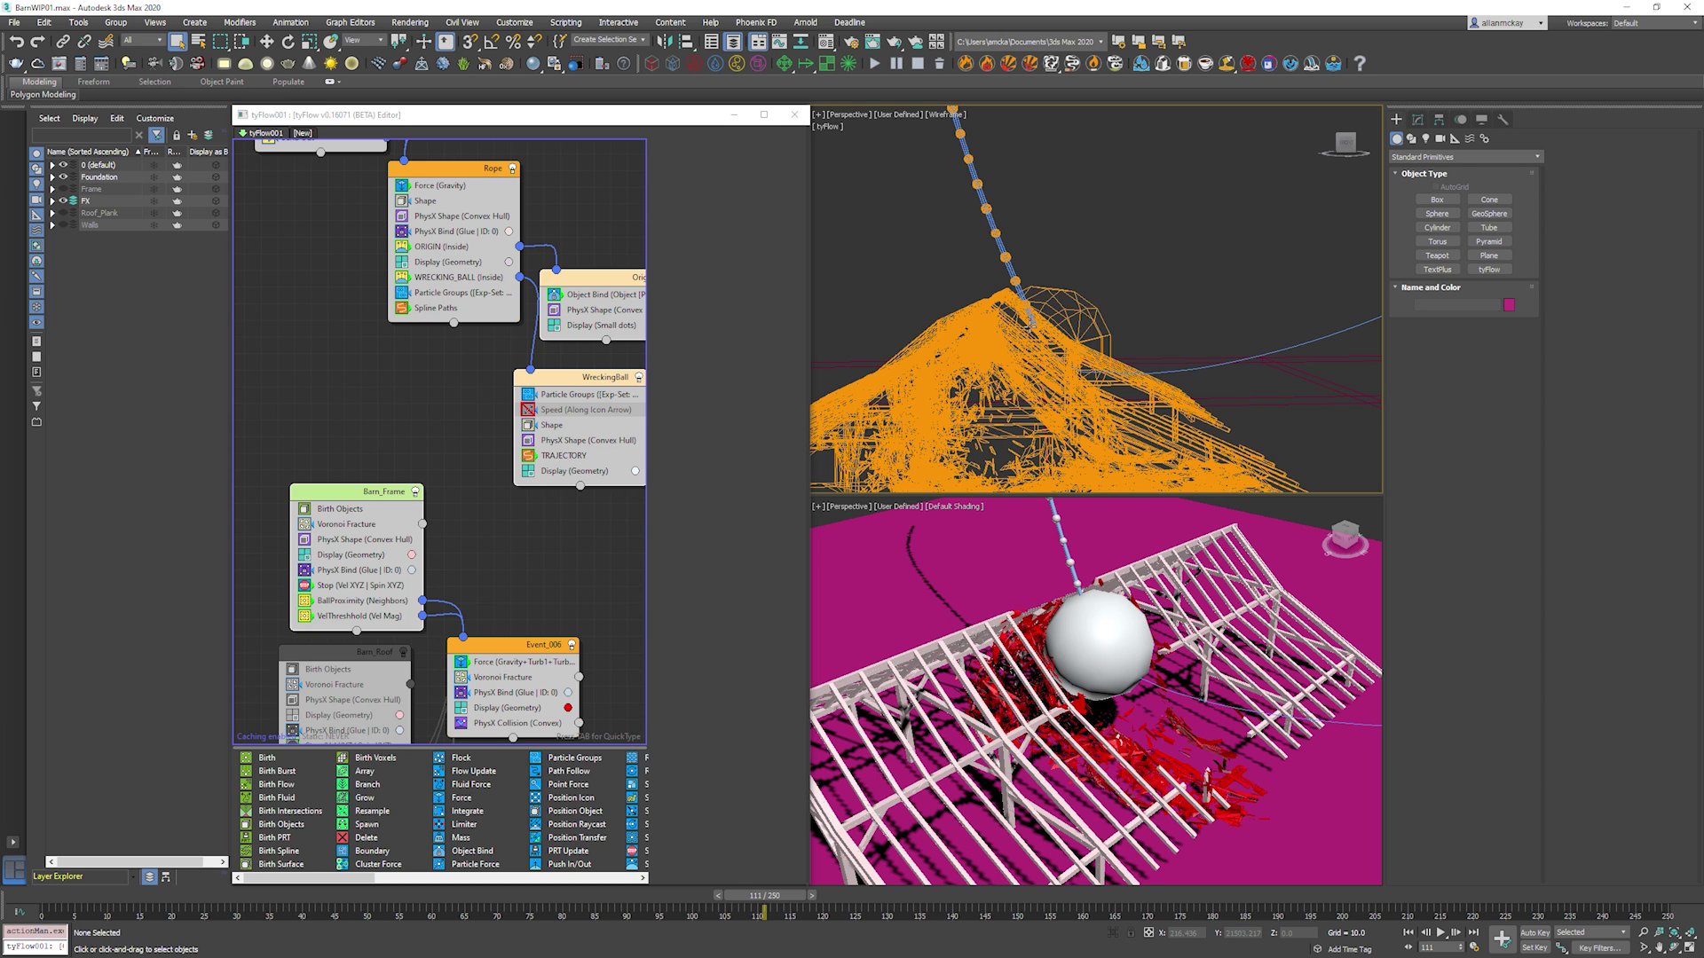
Disable the Origin event's PhysX Shape and the WreckingBall and Barn_Frame events, then play the rope on its own.
key(Home)
middle_drag(468, 376, 460, 416)
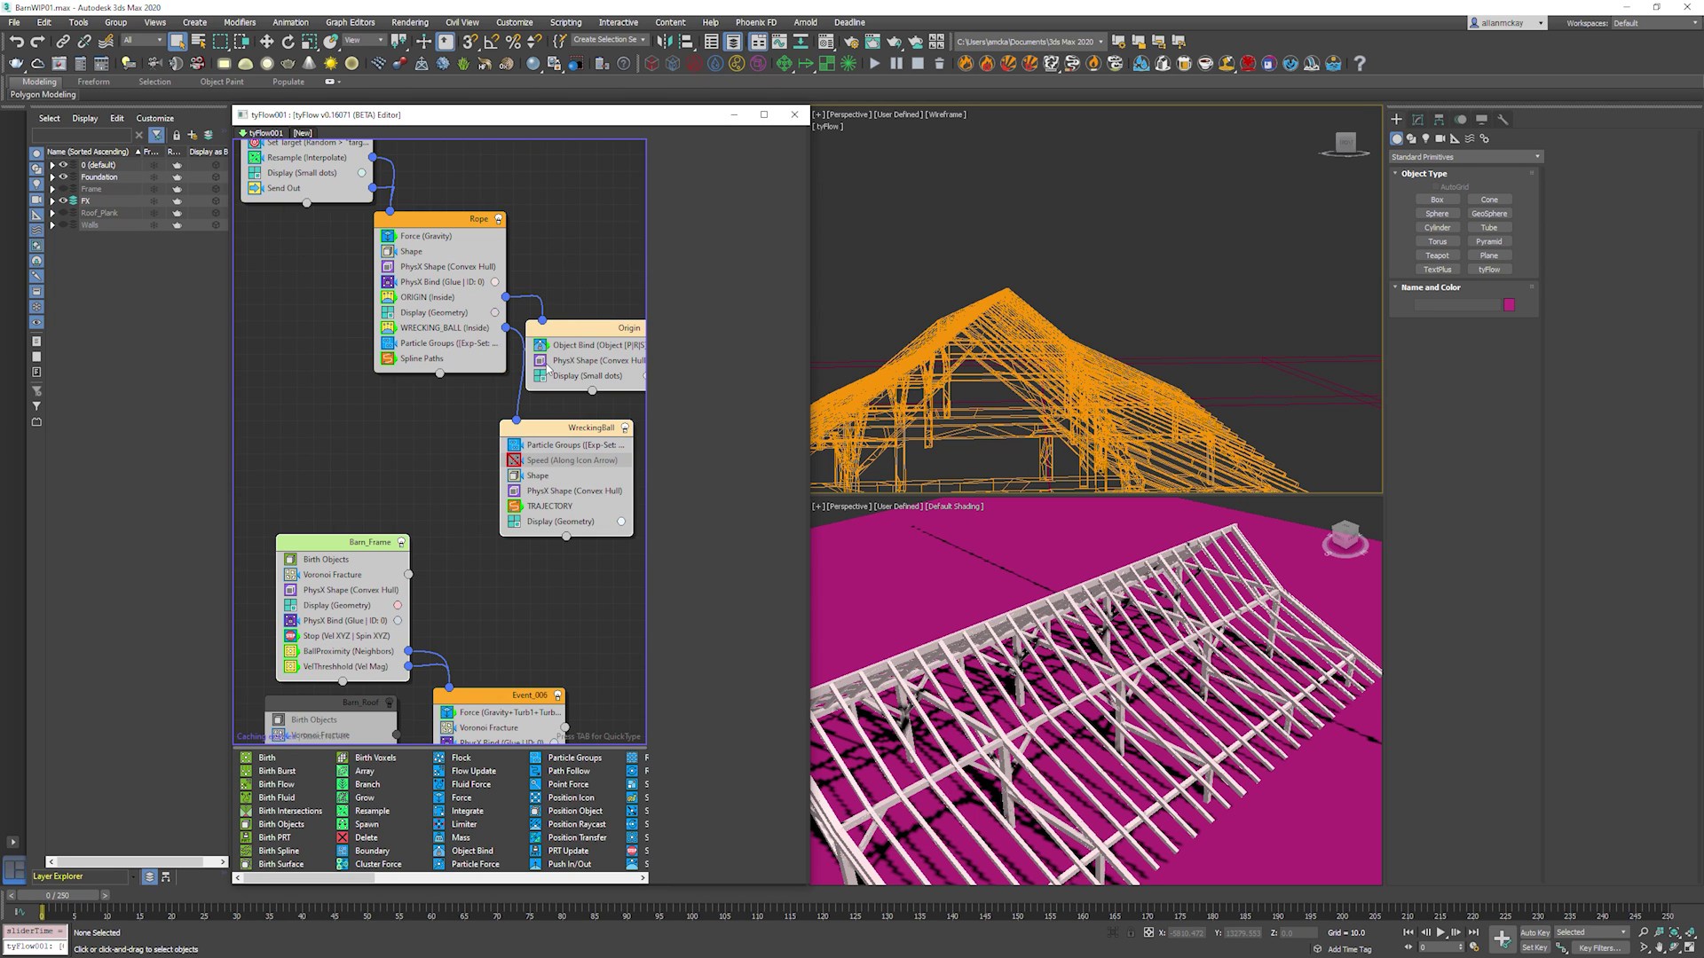
click(541, 361)
click(401, 543)
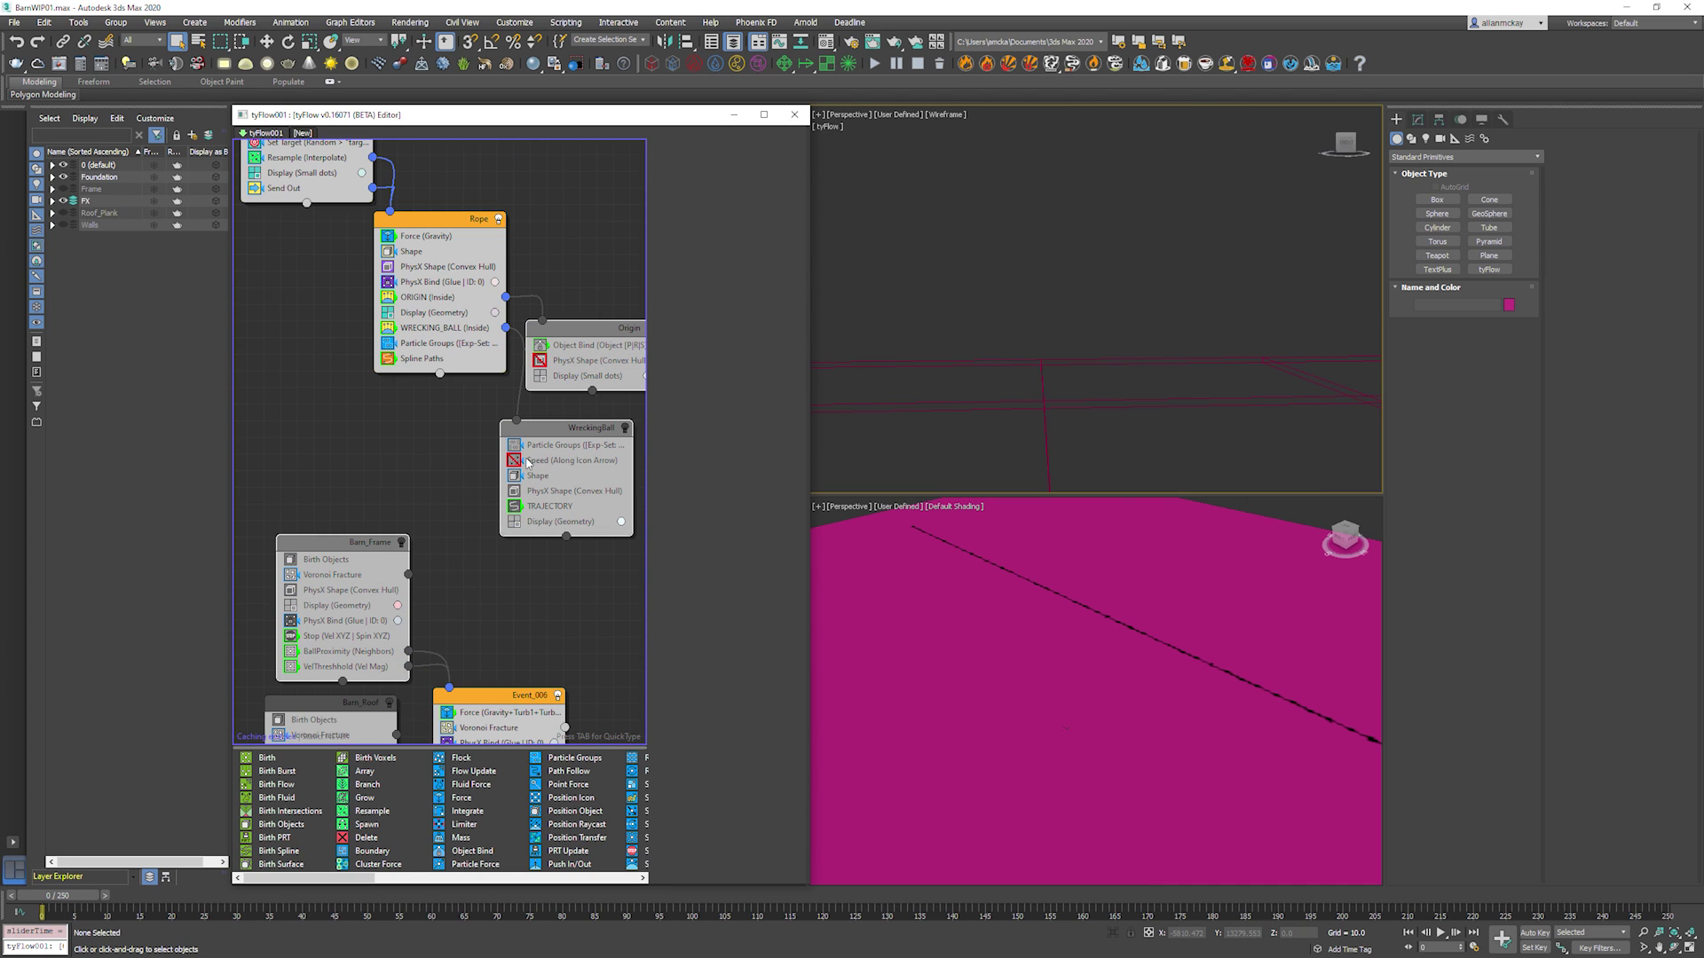
middle_drag(571, 311, 487, 300)
click(490, 300)
click(563, 318)
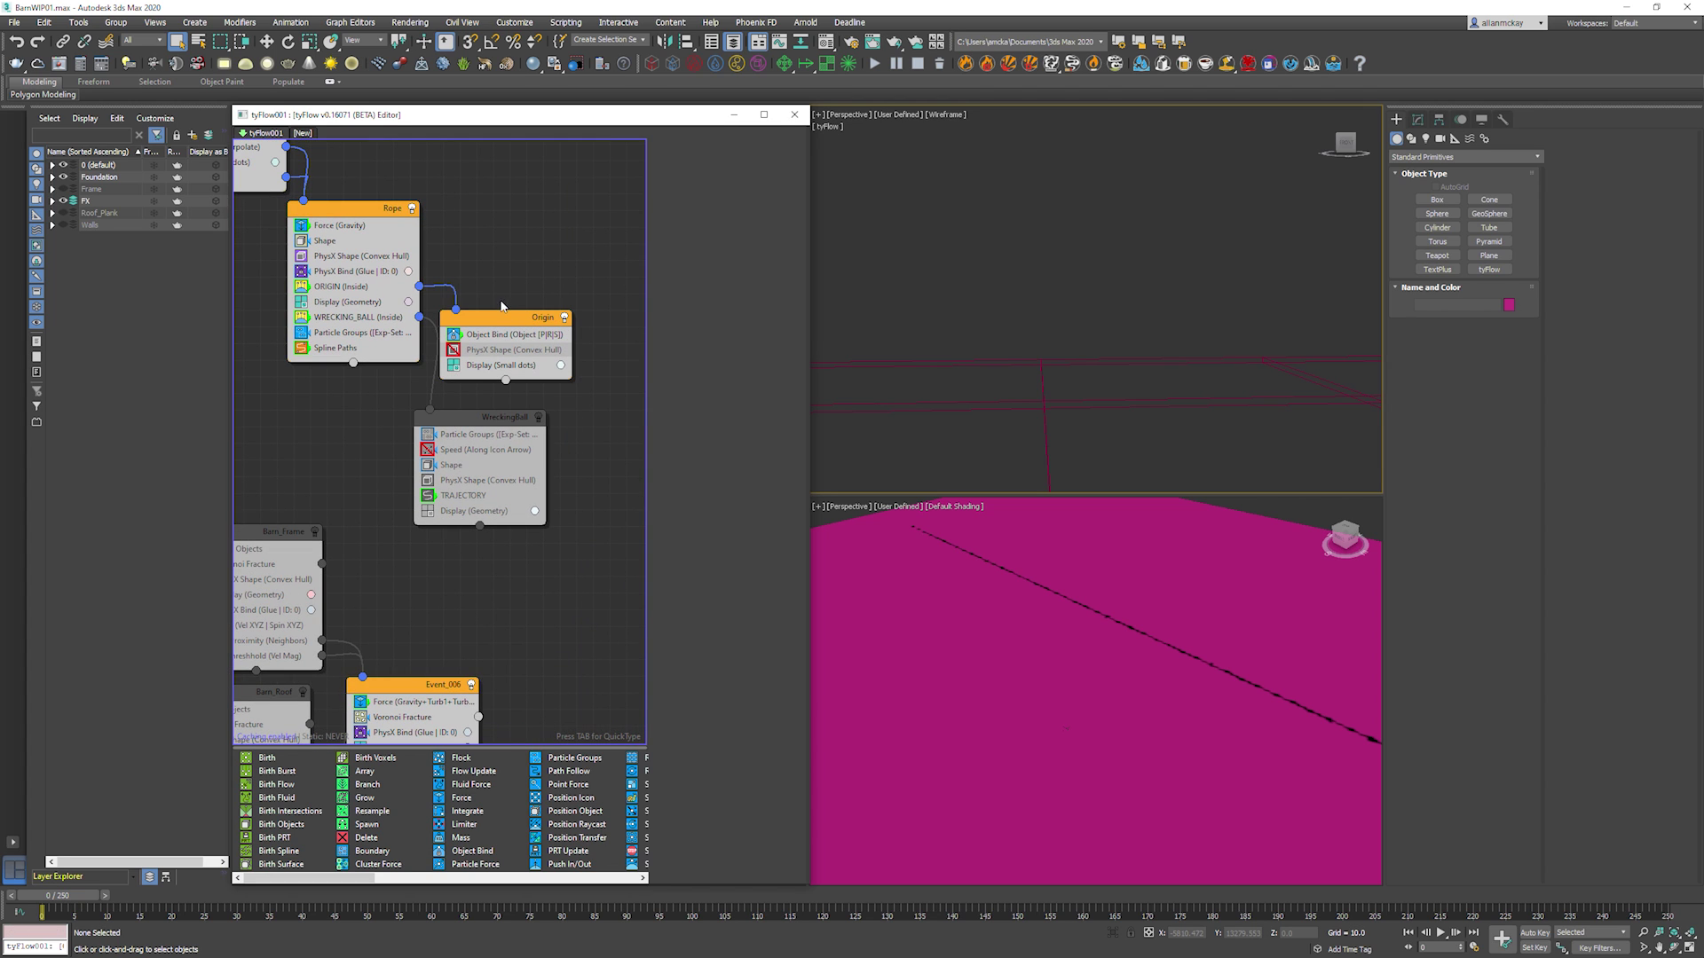
key(/)
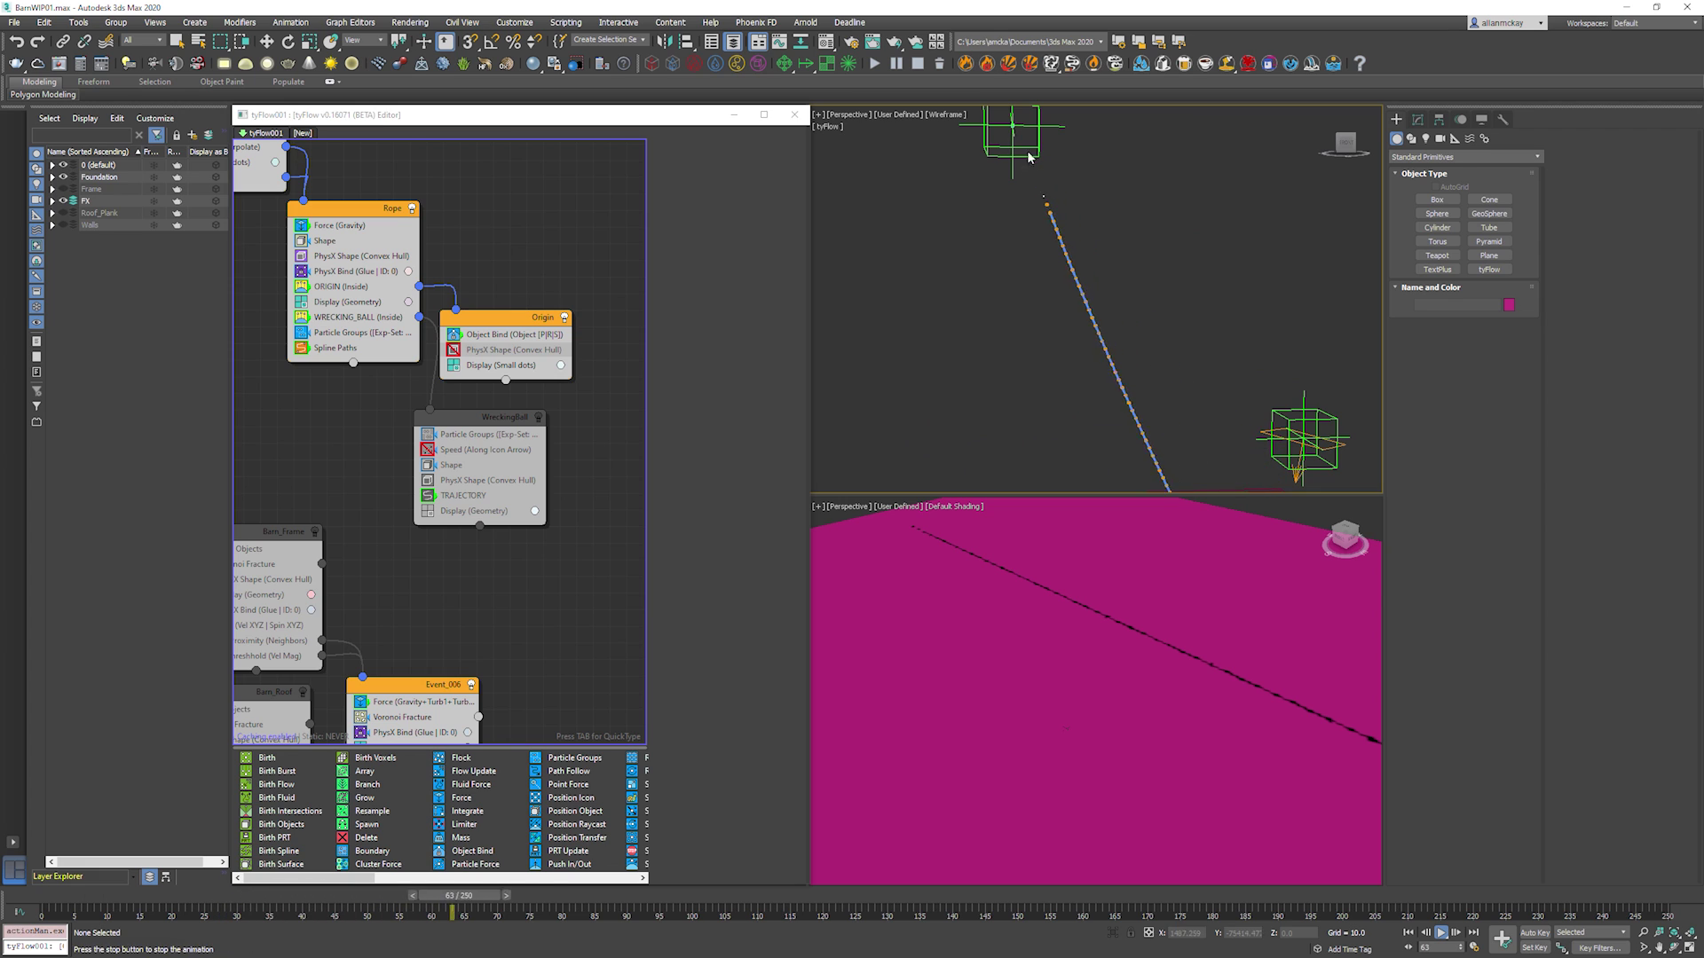
key(/)
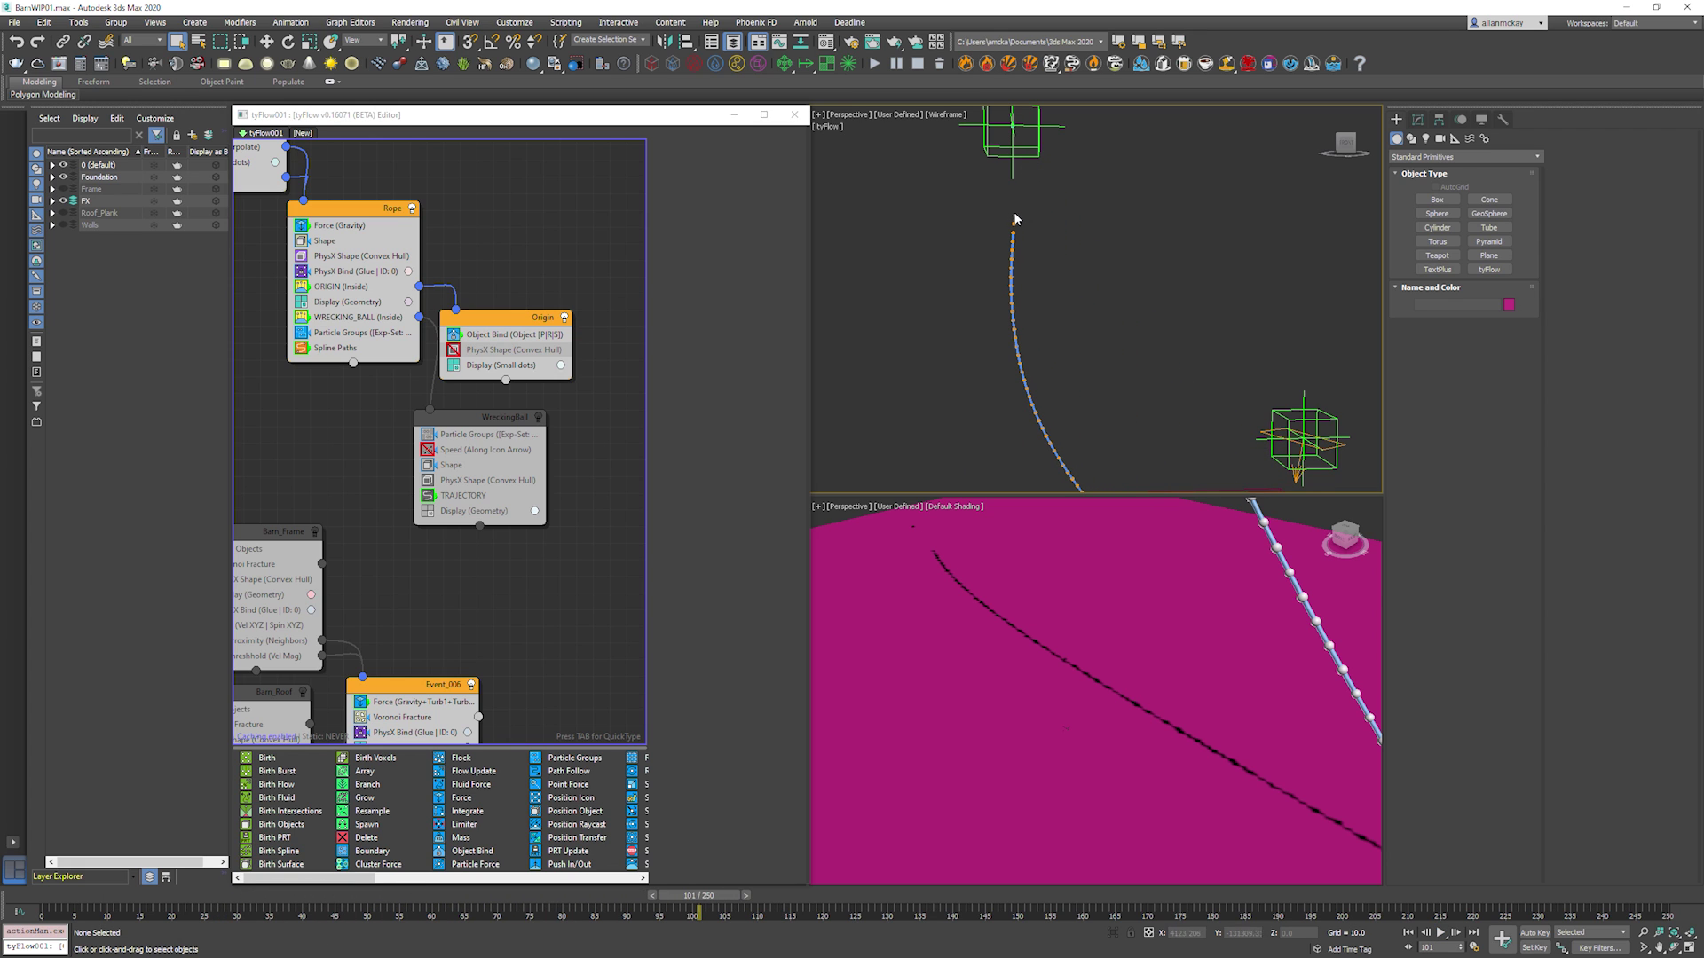
Move the WreckingBall_RIG helper upward from the first frame and play the simulation to check the swing.
scroll(1015, 212, down, 5)
click(1014, 191)
key(Home)
right_click(1044, 200)
click(1056, 207)
drag(1014, 143, 1013, 116)
key(/)
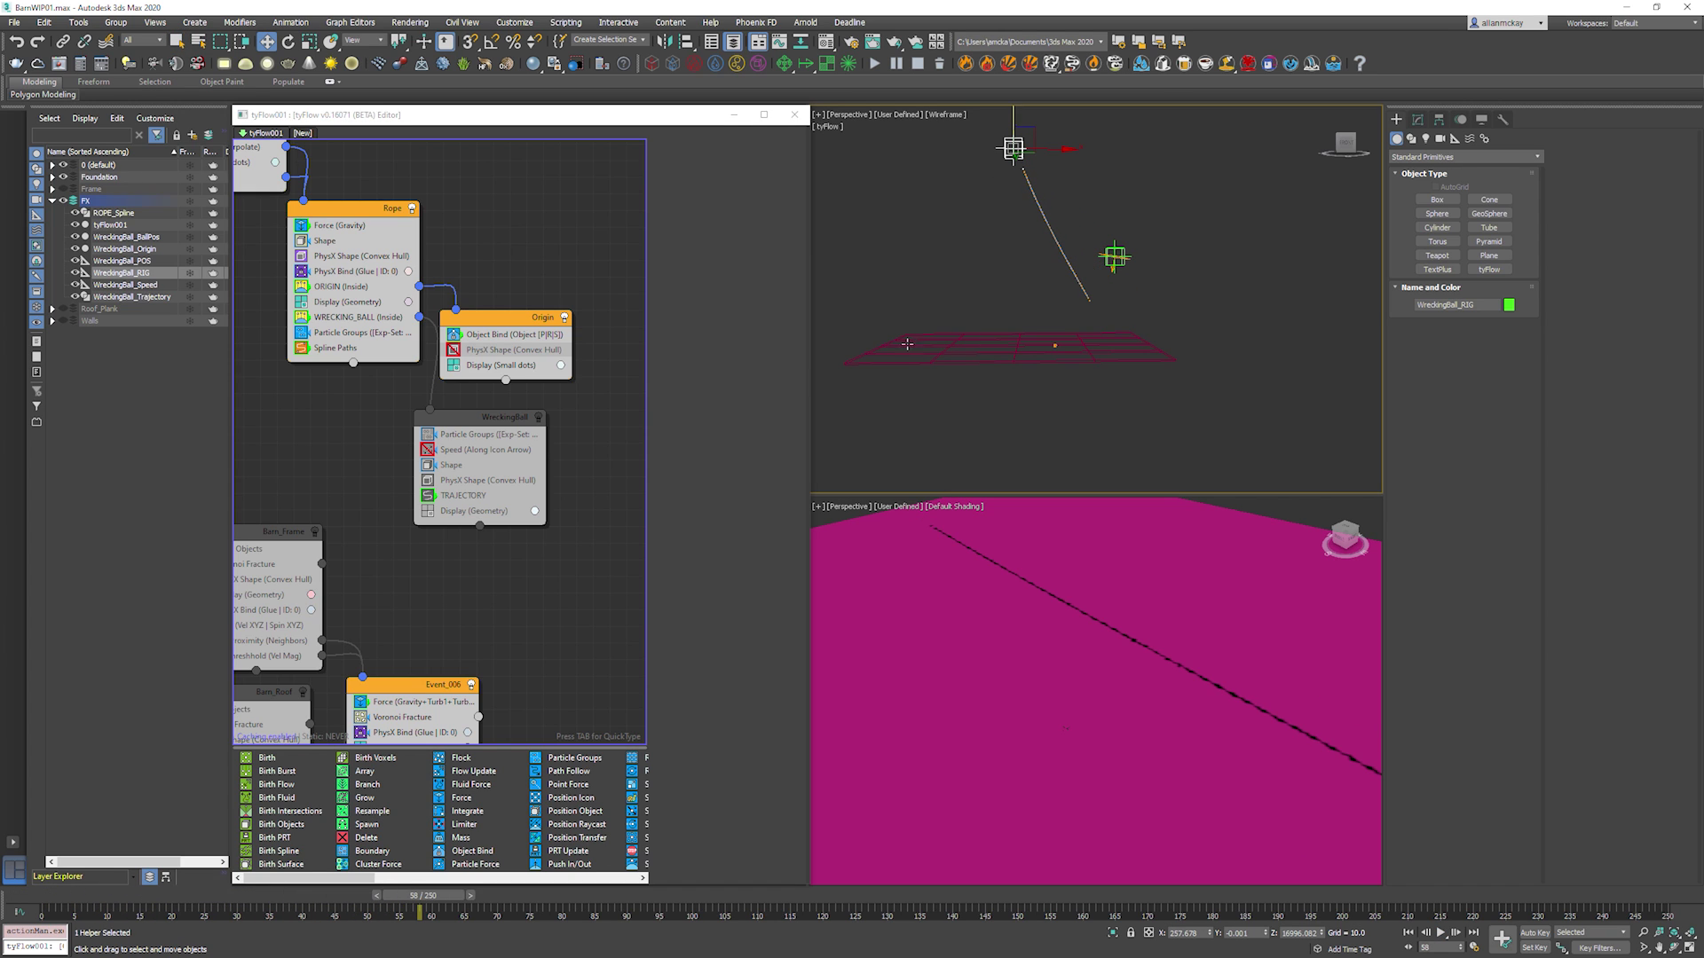
click(1031, 260)
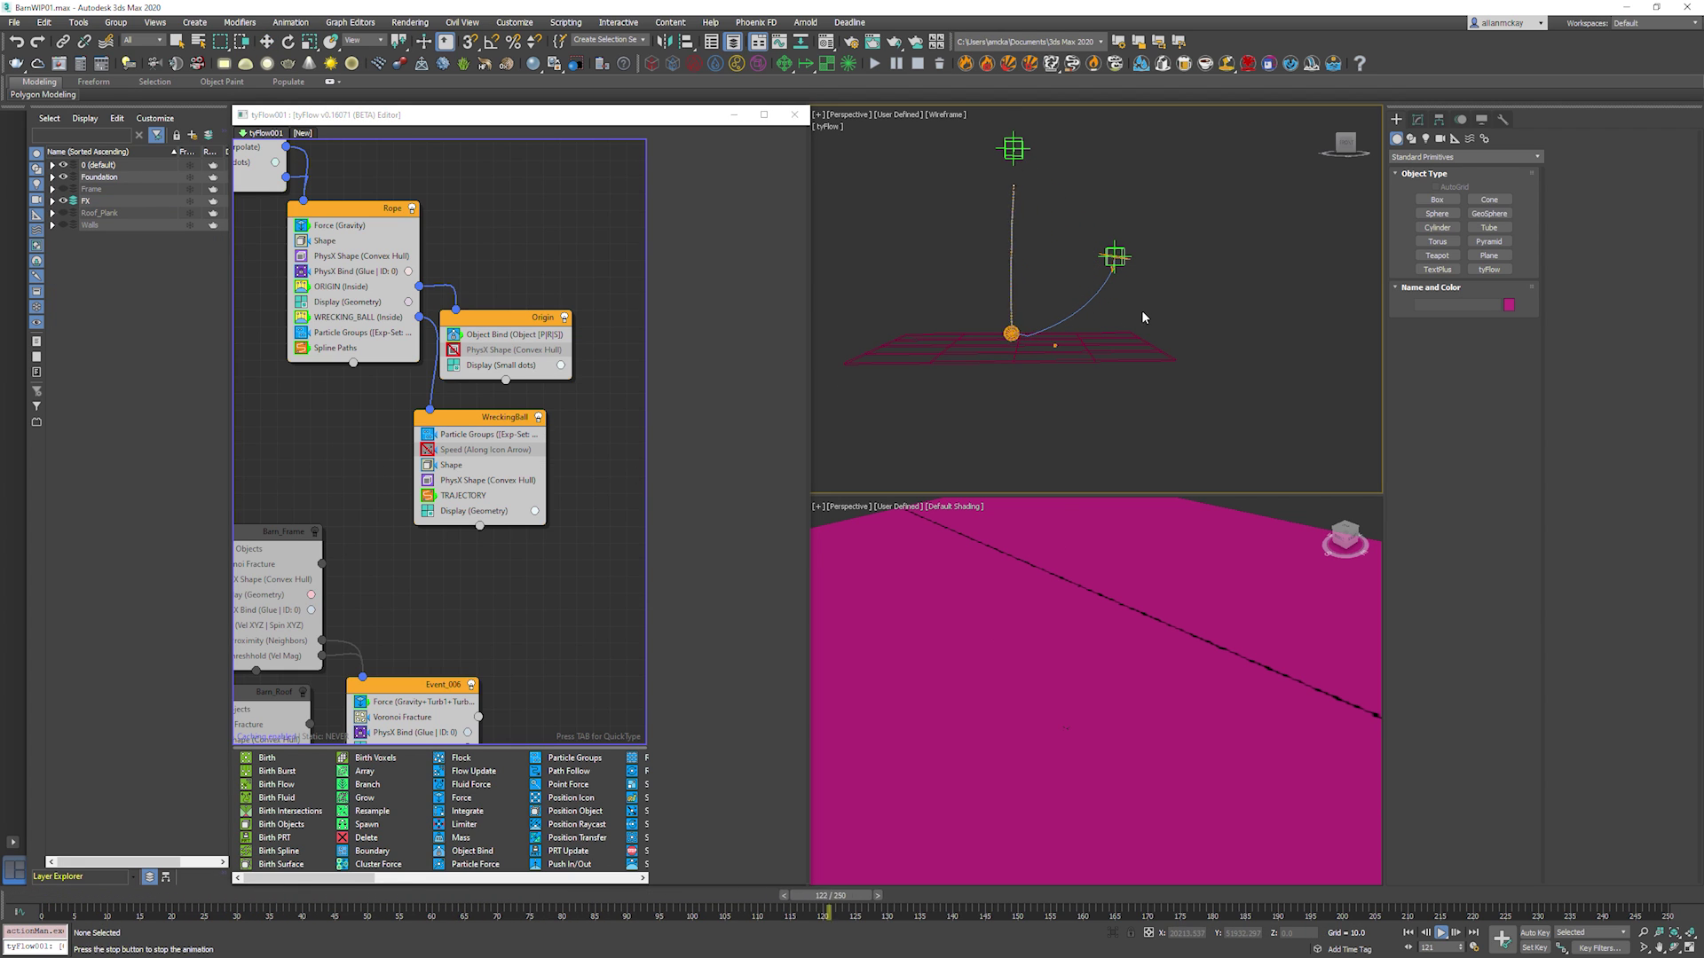
key(/)
Raise the WreckingBall_RIG helper slightly further and replay the swing to check the ball's clearance above the ground.
key(Home)
click(1013, 150)
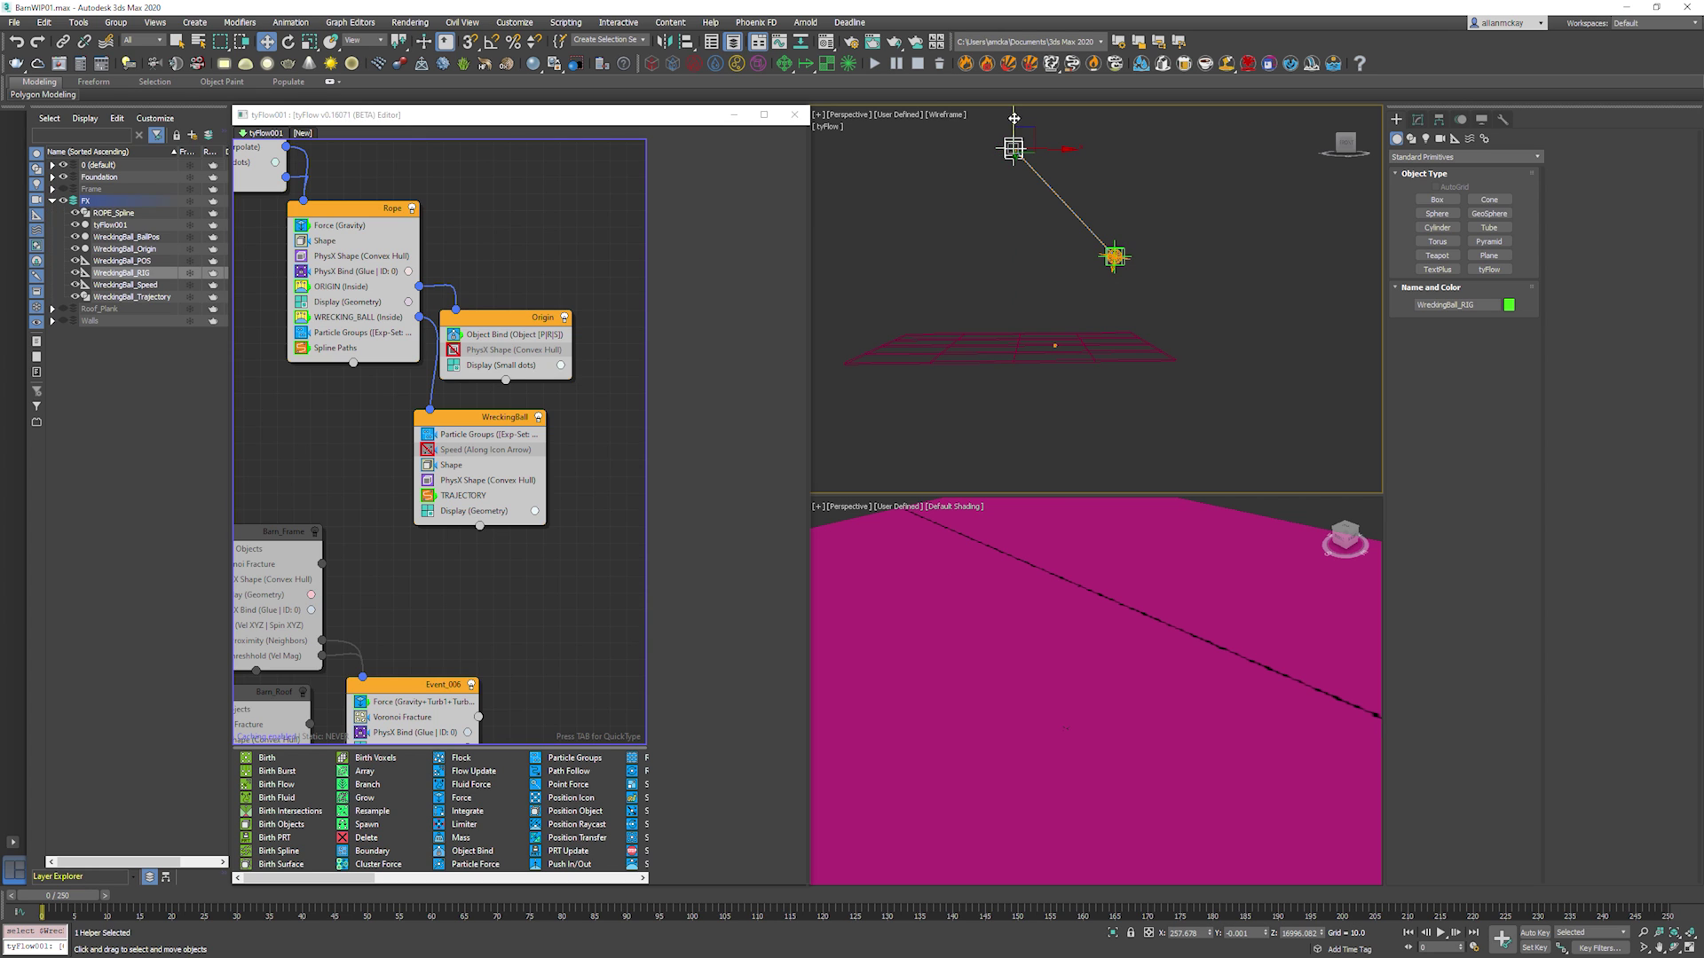
click(1137, 197)
key(/)
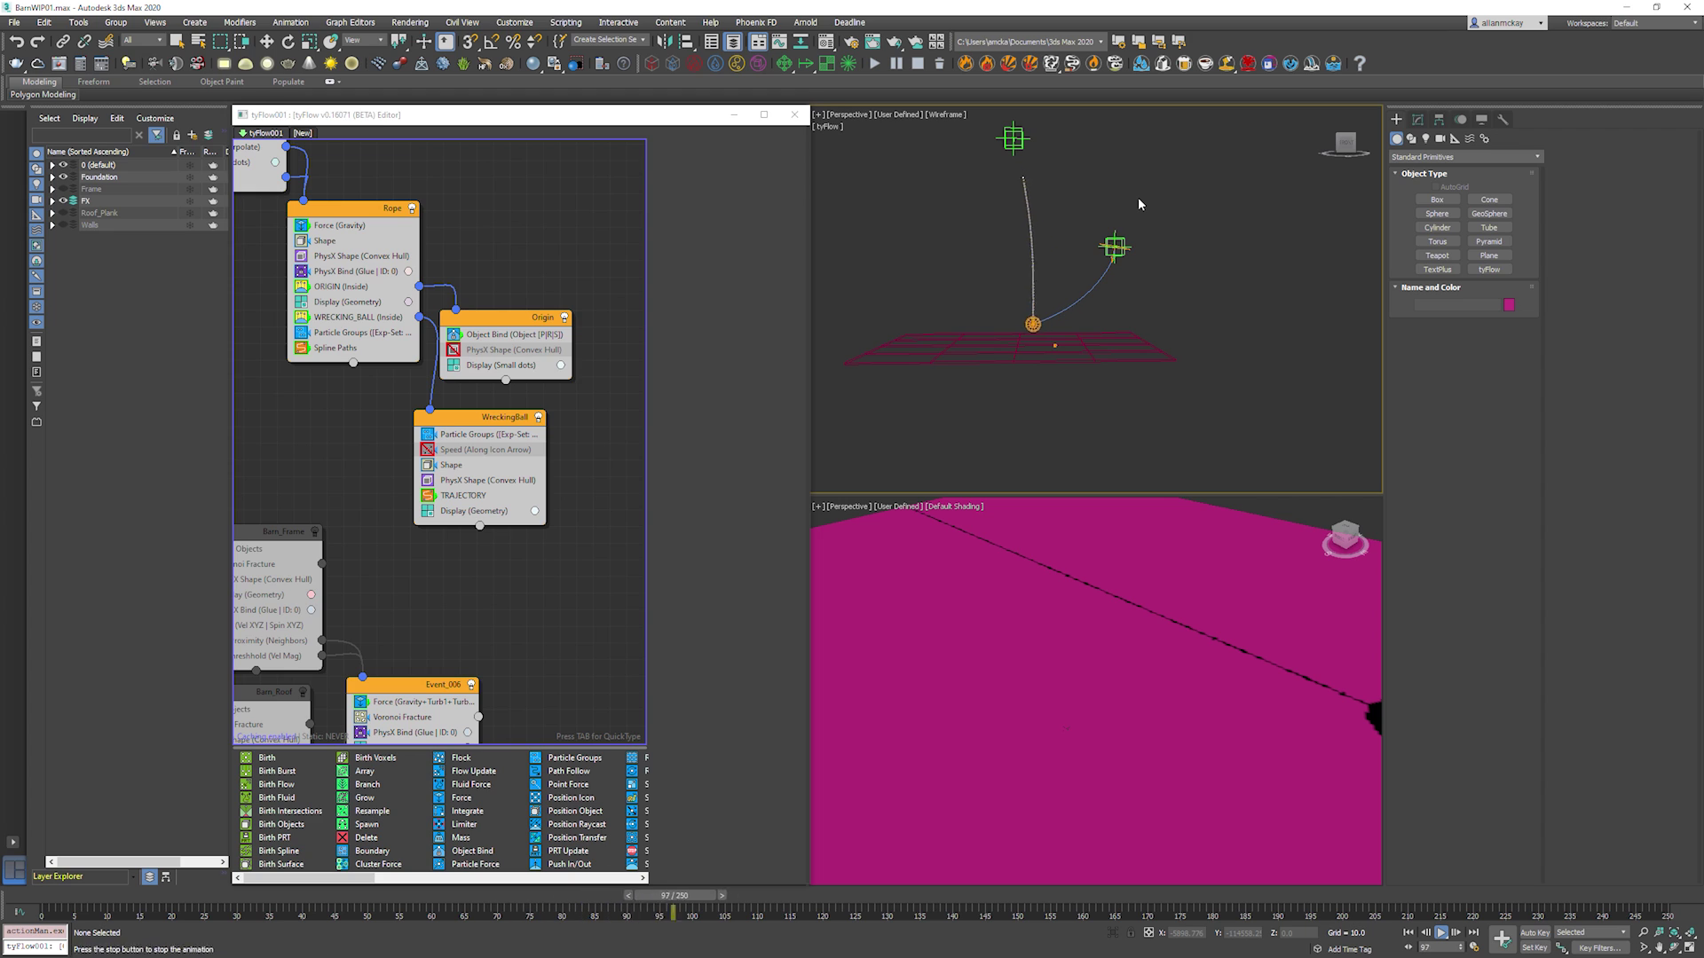
key(/)
key(Home)
key(w)
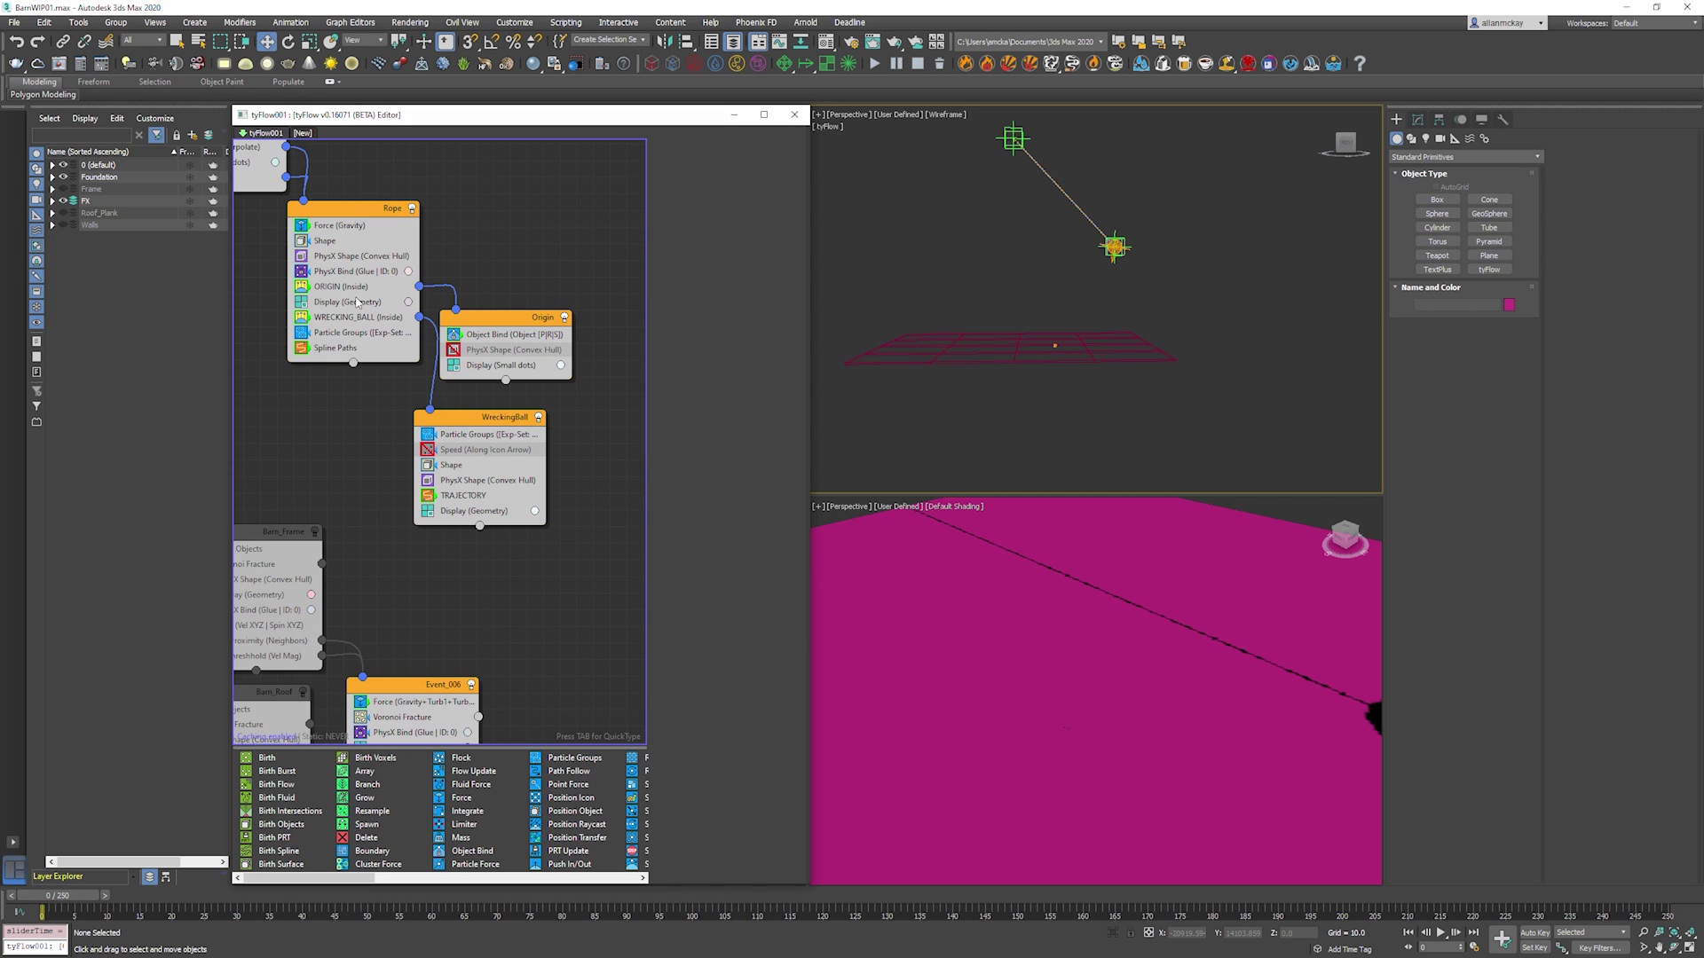
Set both Static Friction and Dynamic Friction to 0.5 in the PhysX Shape of the WreckingBall event.
click(466, 480)
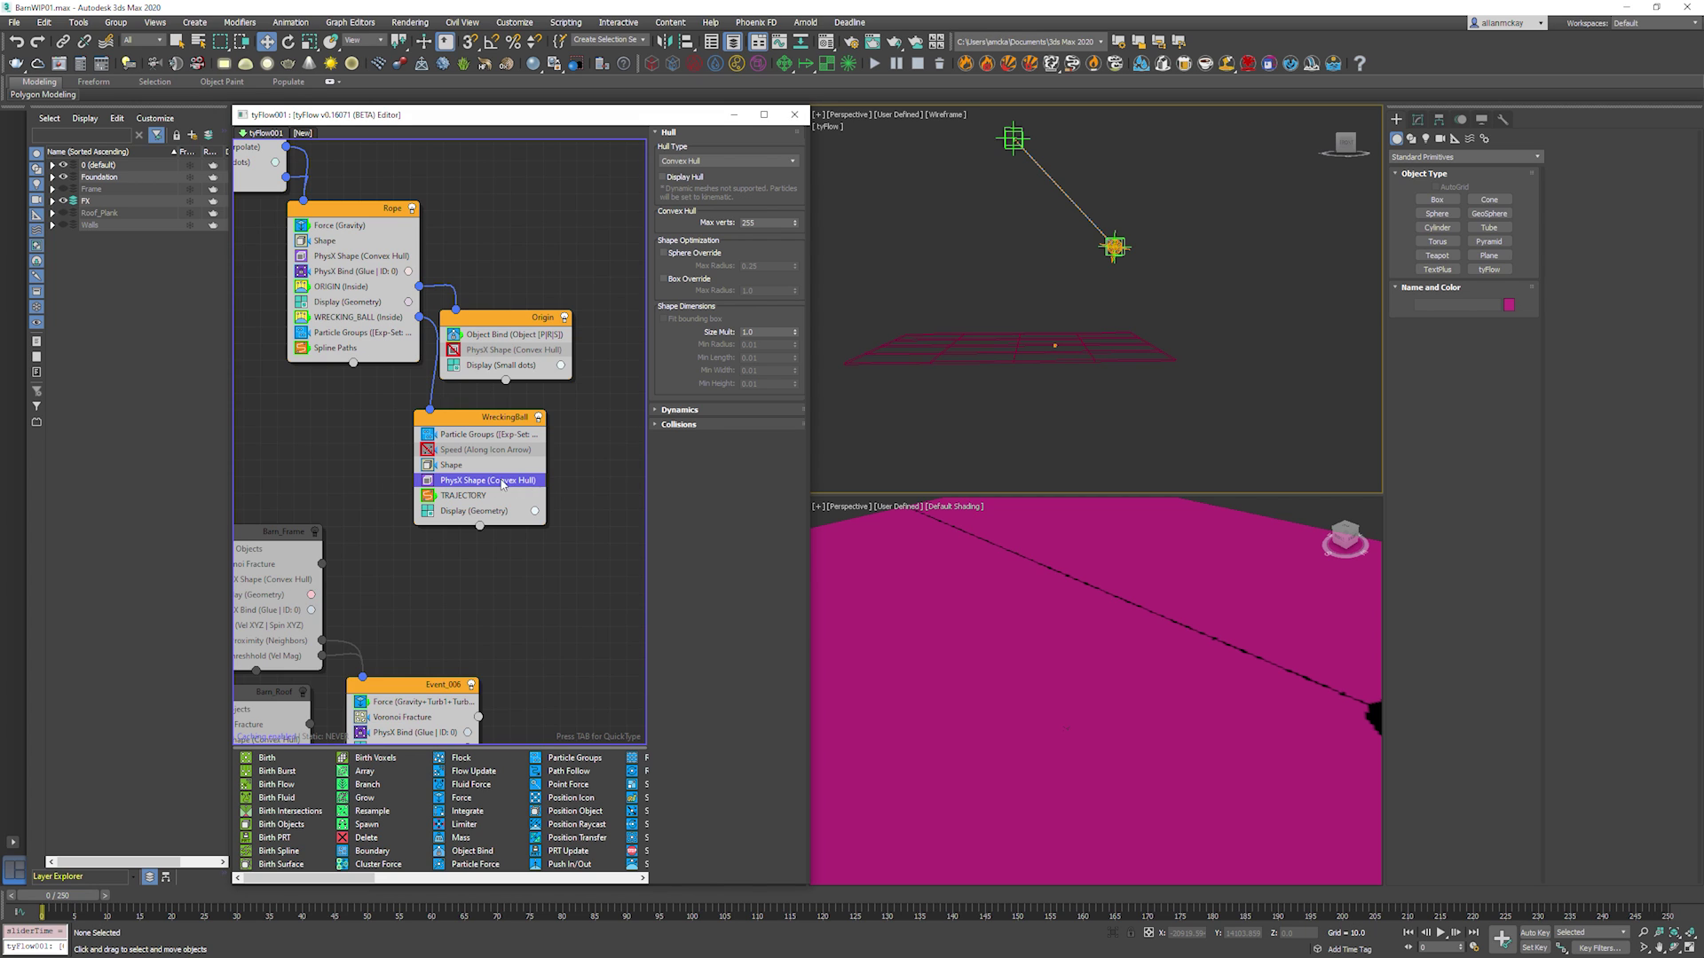
click(705, 410)
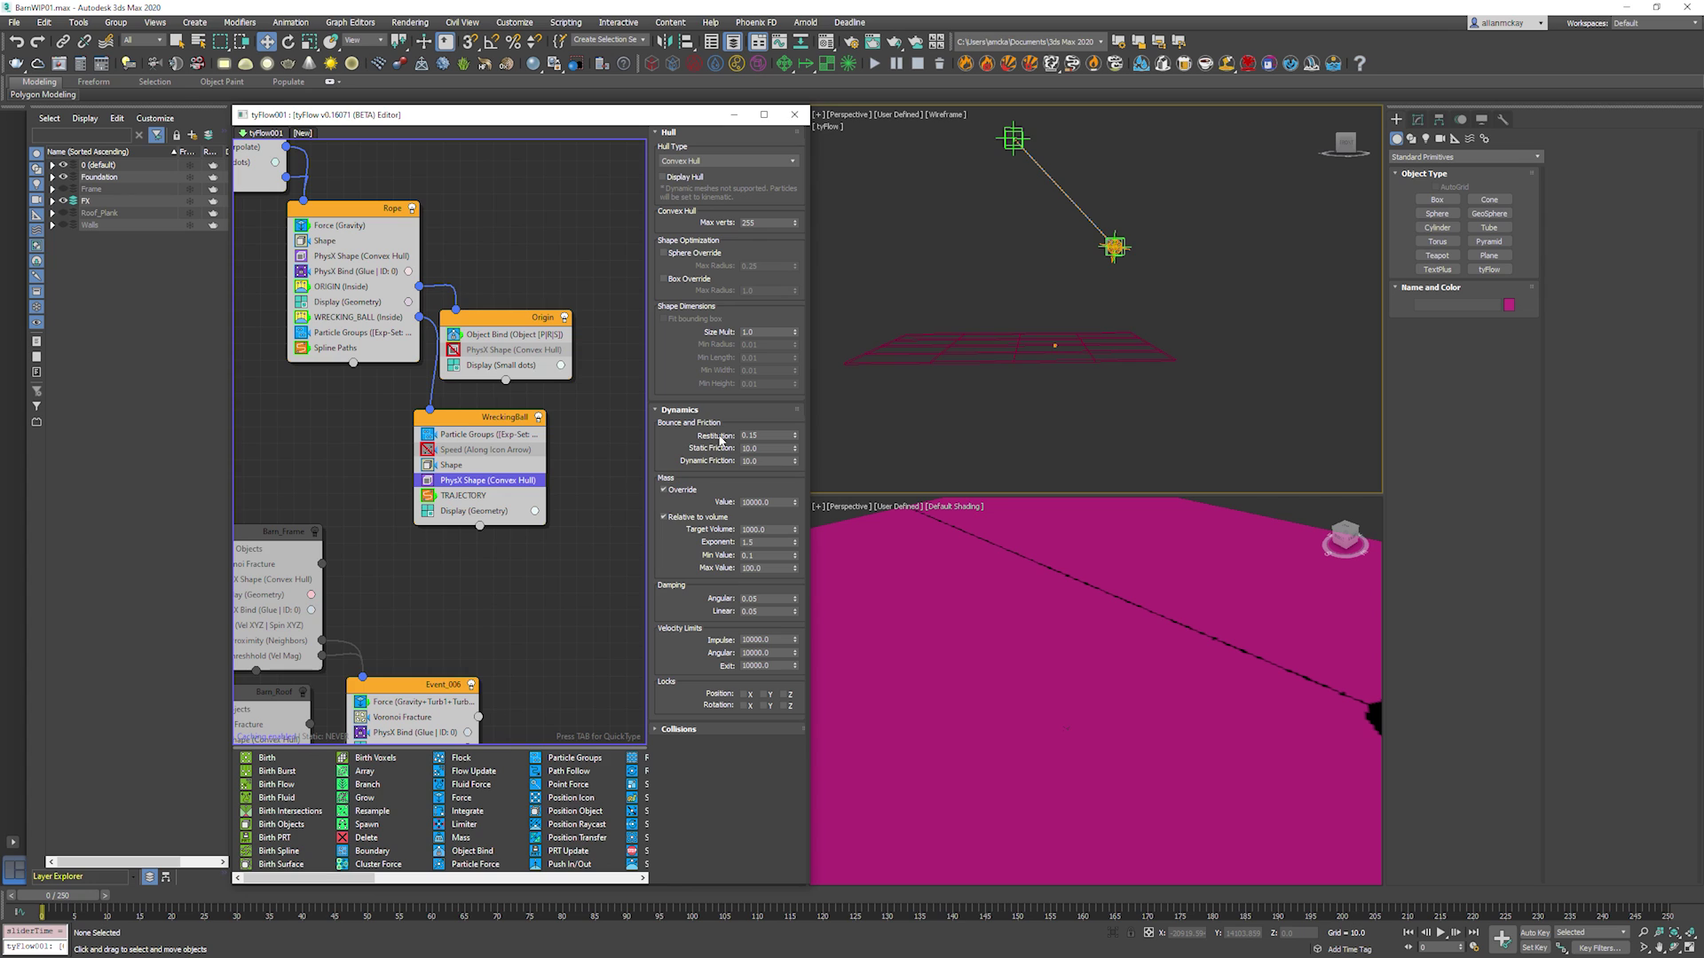
double_click(774, 448)
text(0.5)
double_click(760, 465)
text(.)
Enable the Barn_Frame event and open the Max Binds value of its PhysX Bind.
middle_drag(418, 583, 548, 503)
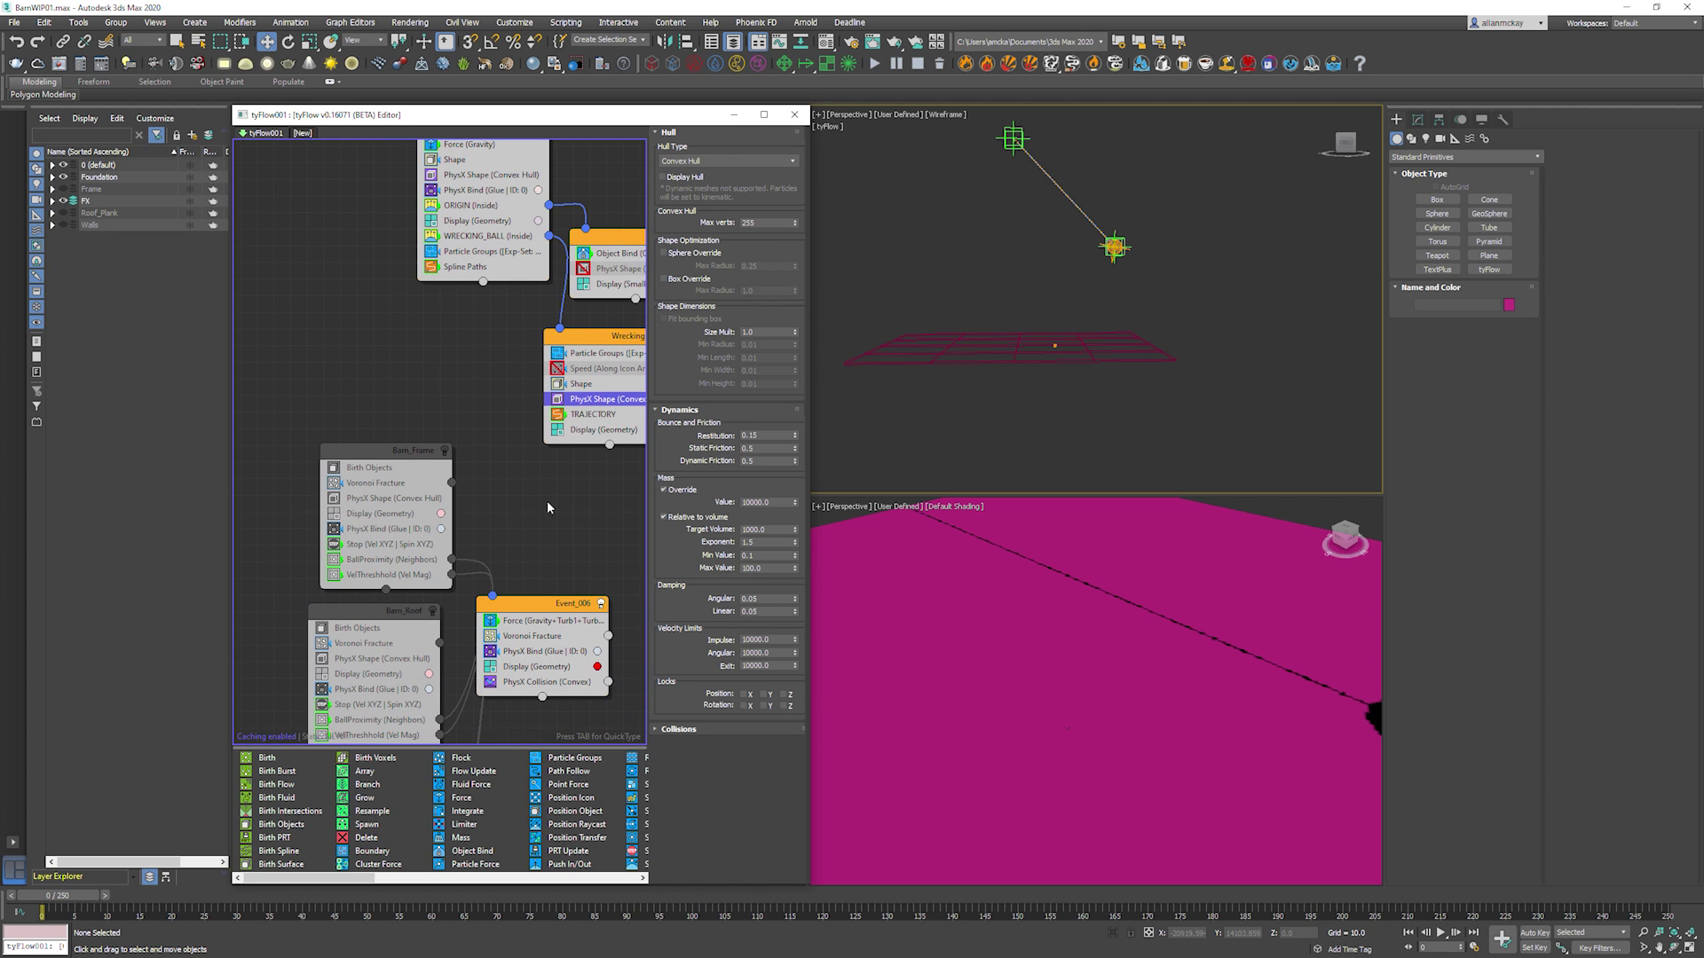
click(445, 451)
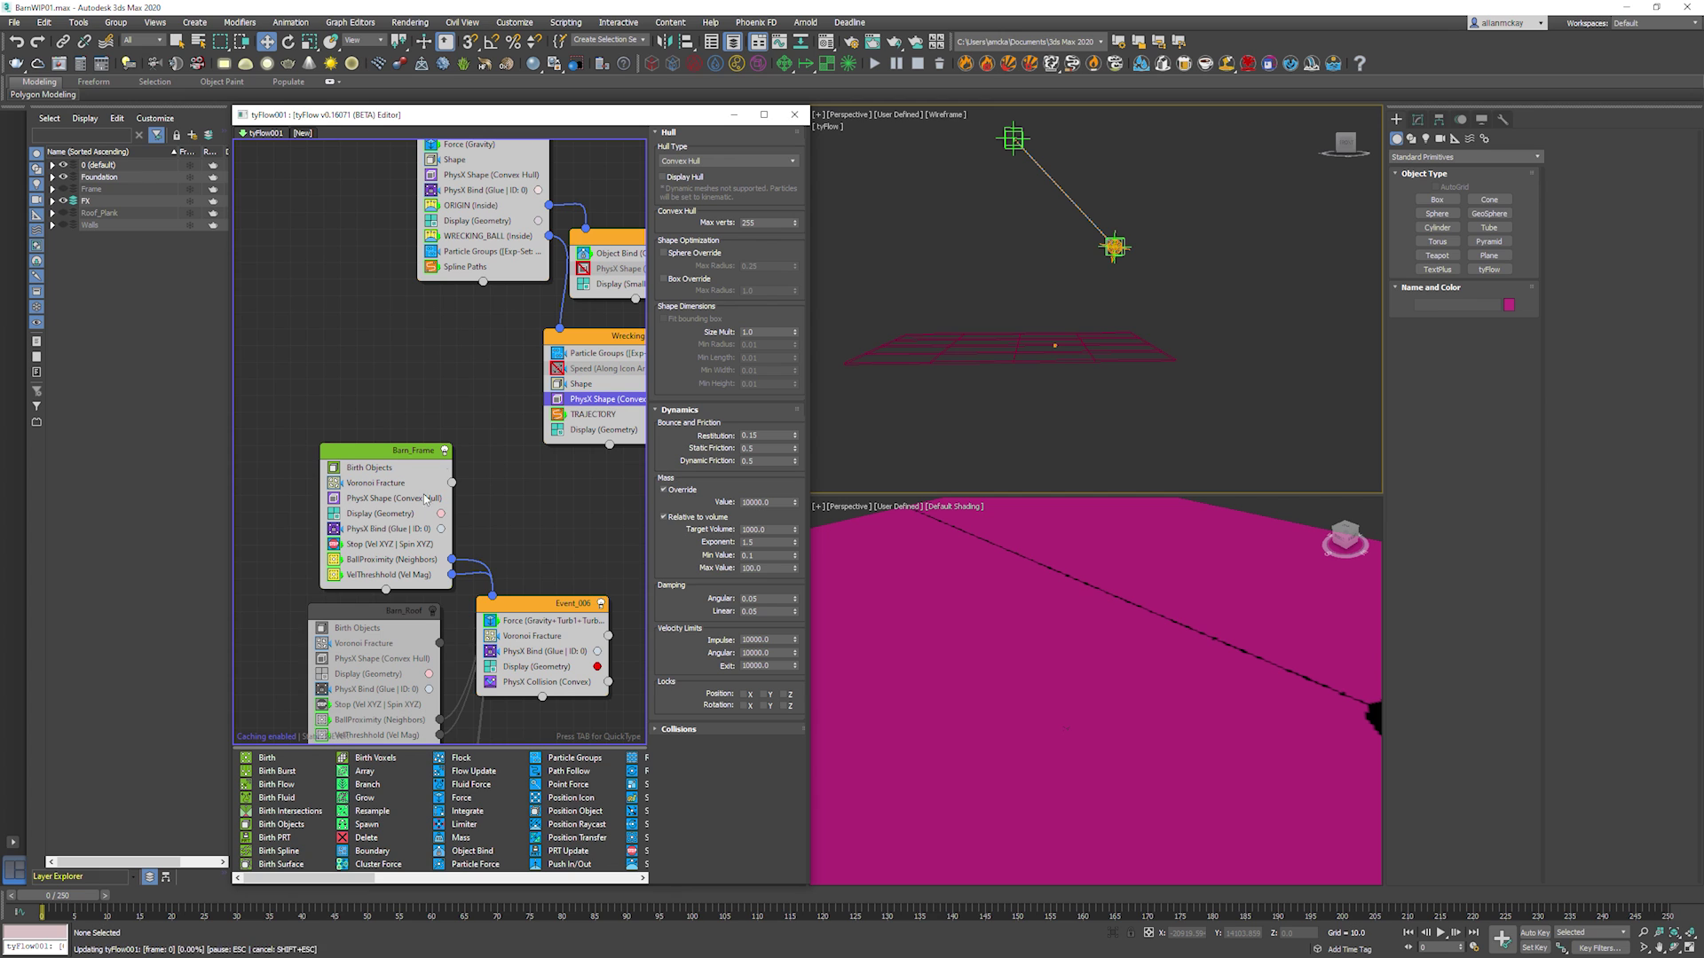
click(379, 530)
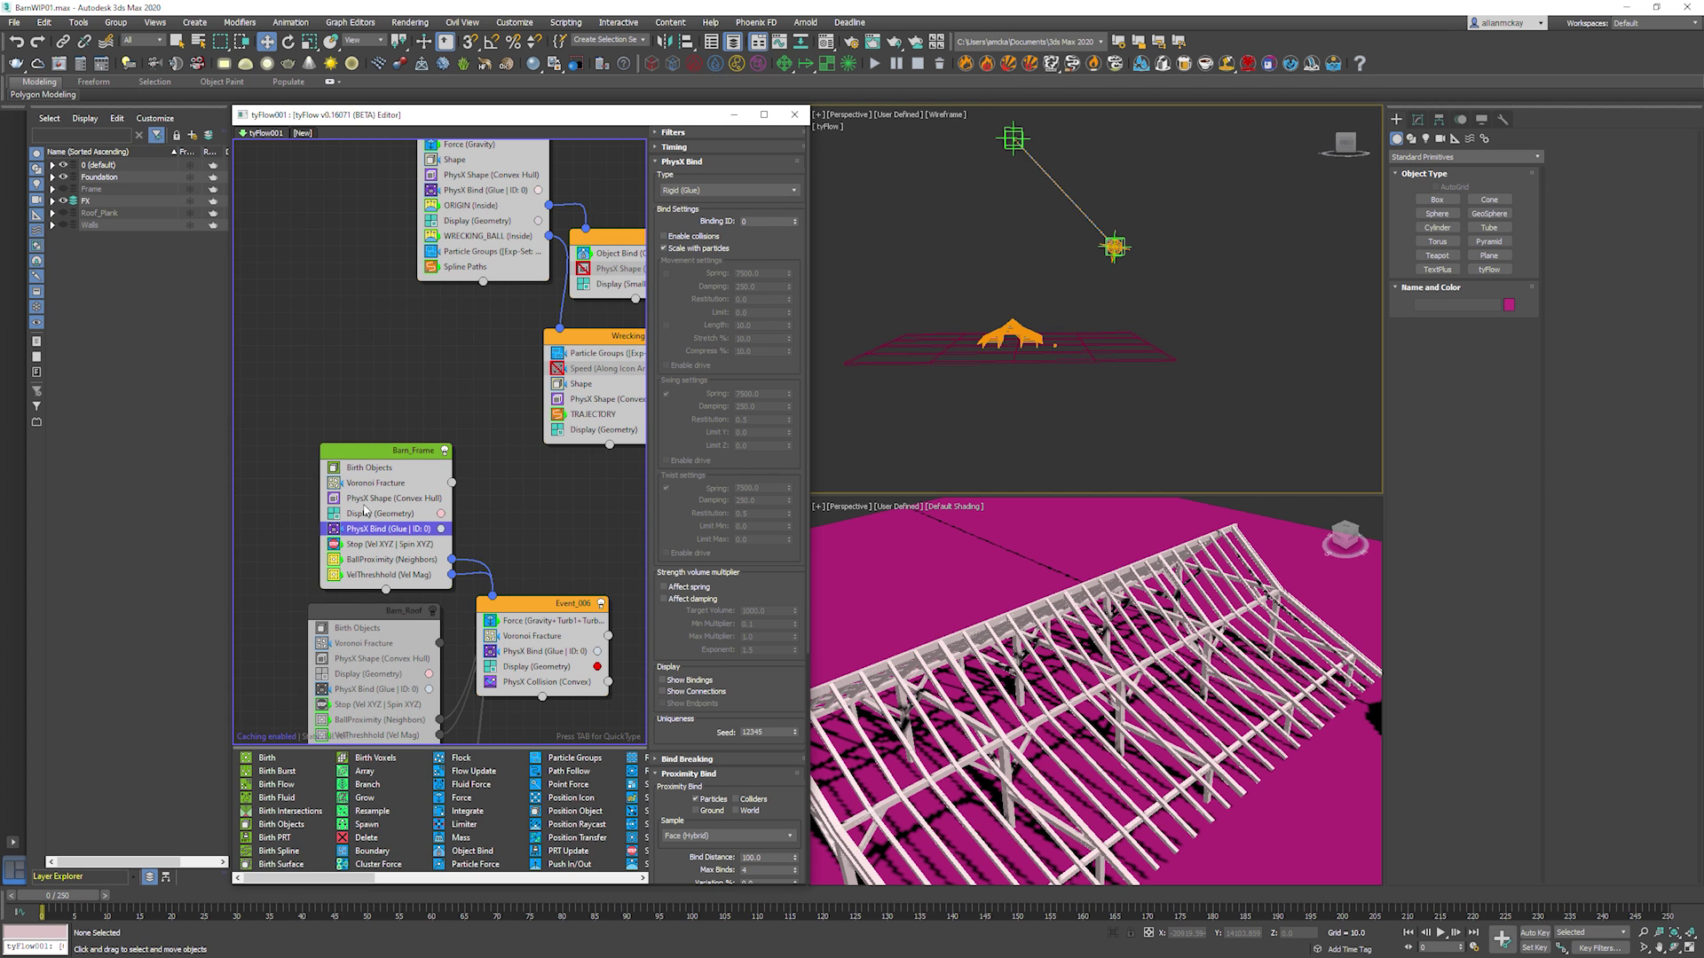
scroll(708, 483, down, 5)
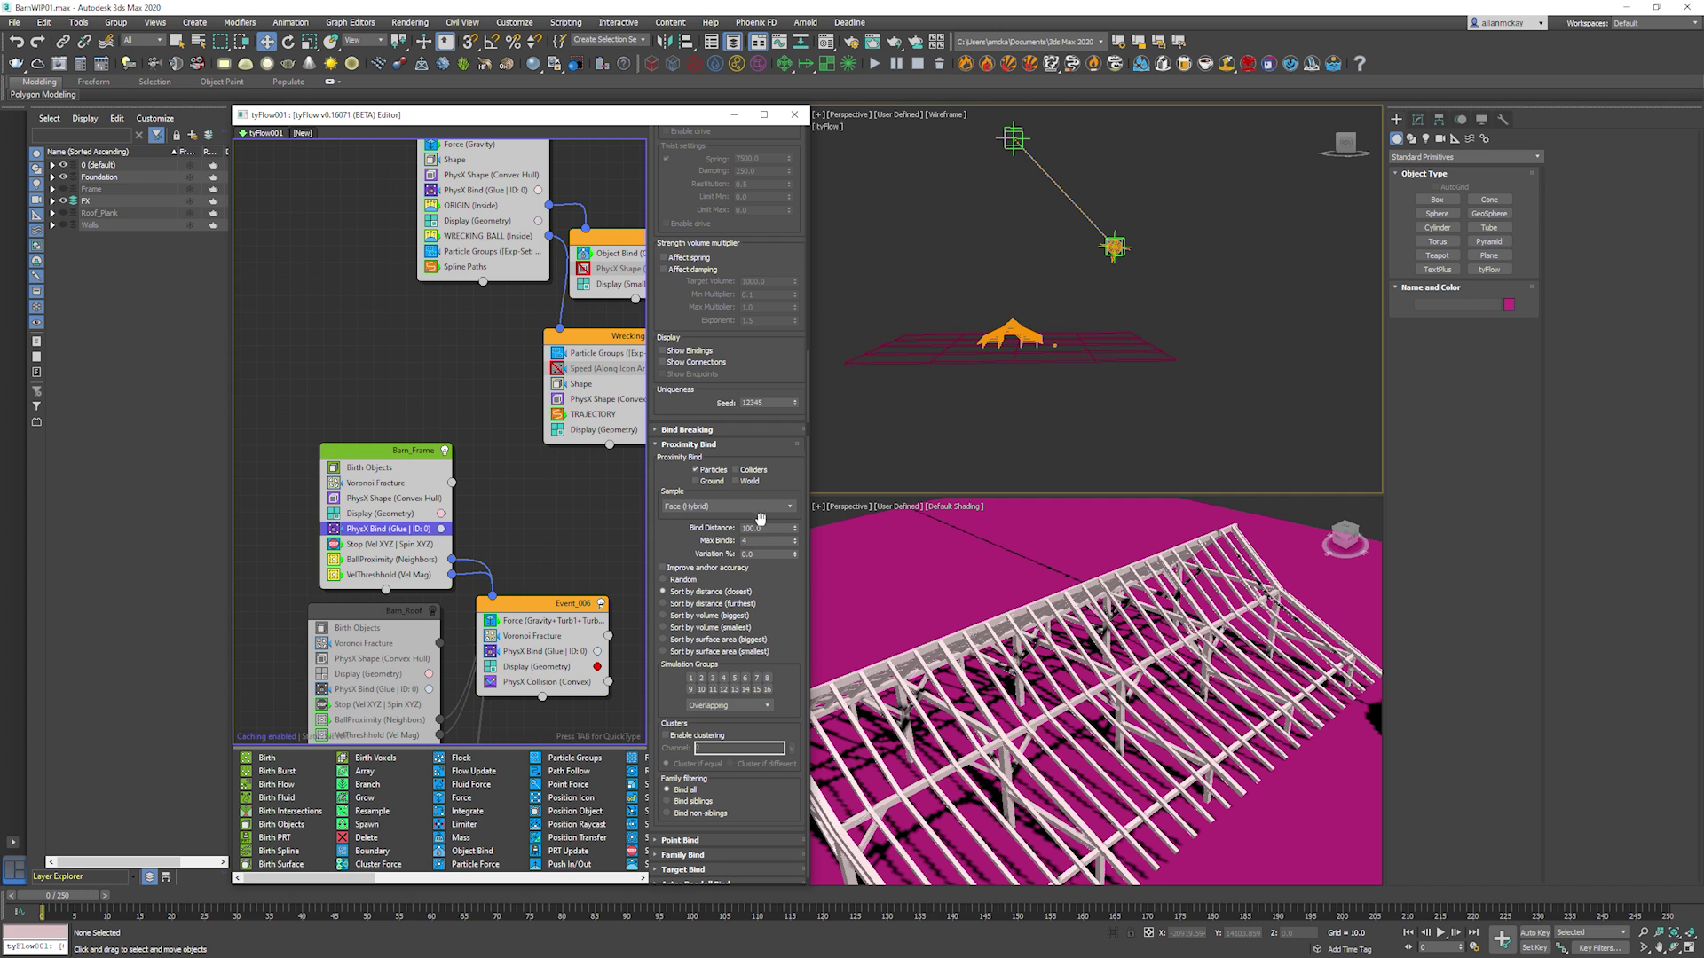
double_click(762, 540)
Create a sphere of radius 100 over the barn frame from above to gauge the bind distance, and delete it.
click(1437, 214)
key(t)
scroll(1076, 347, down, 10)
drag(1107, 253, 1130, 270)
drag(1494, 397, 1335, 398)
text(100)
key(Return)
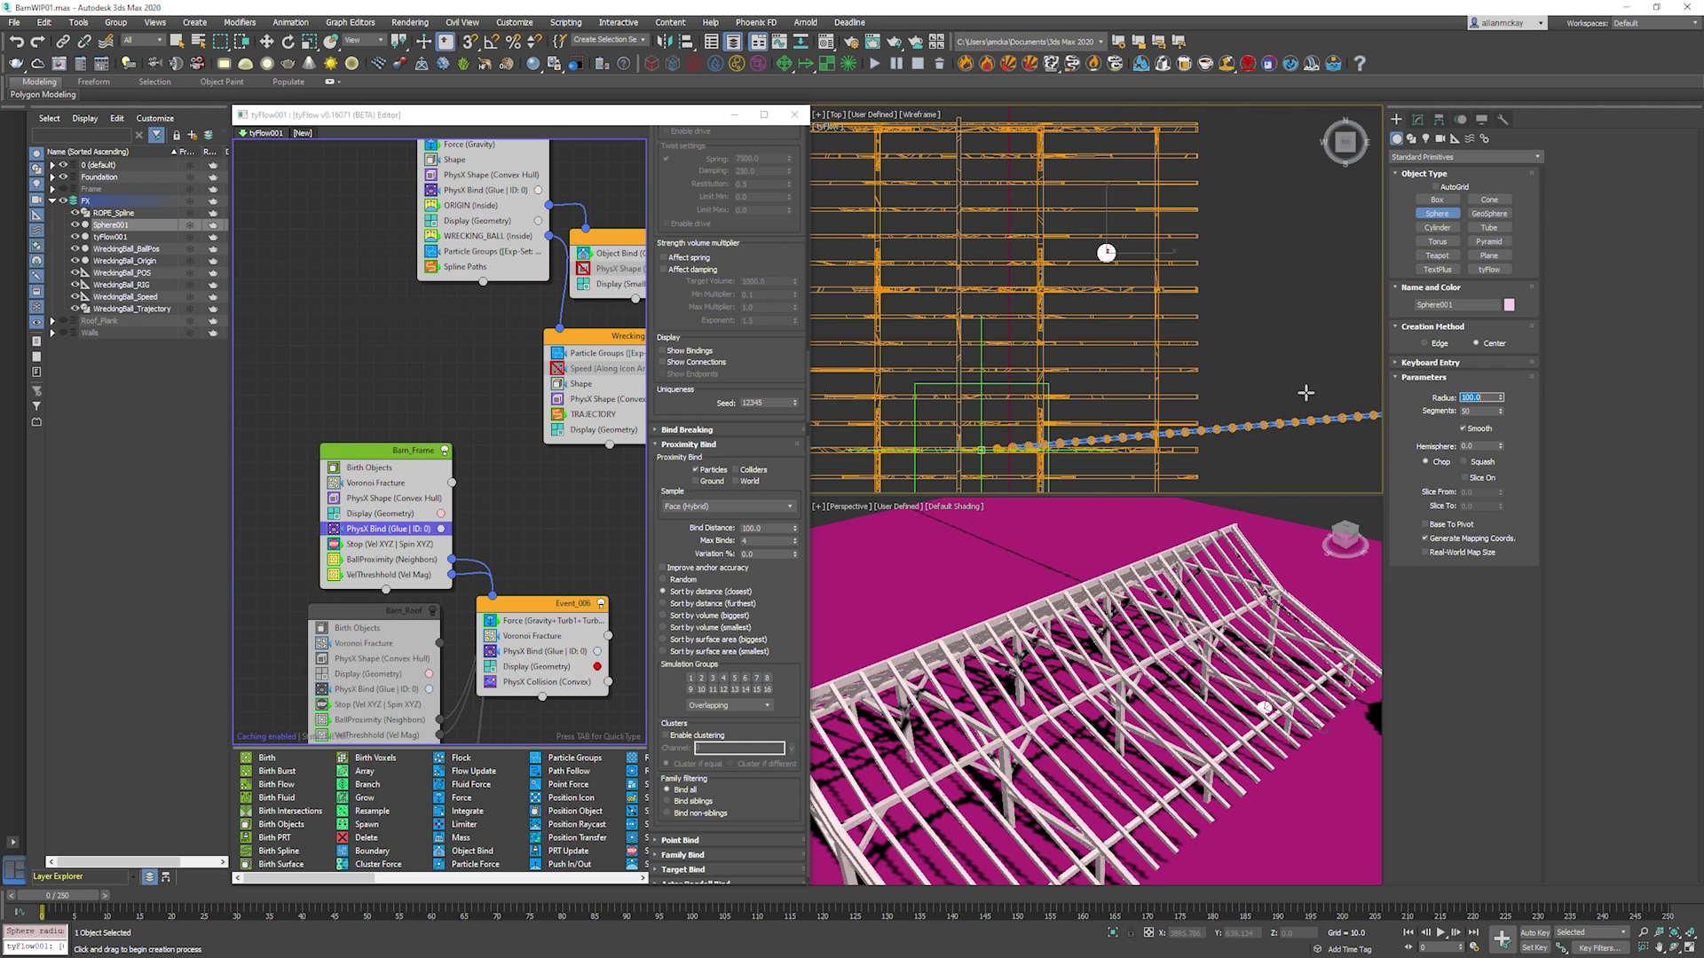
key(w)
scroll(1112, 259, up, 2)
key(Delete)
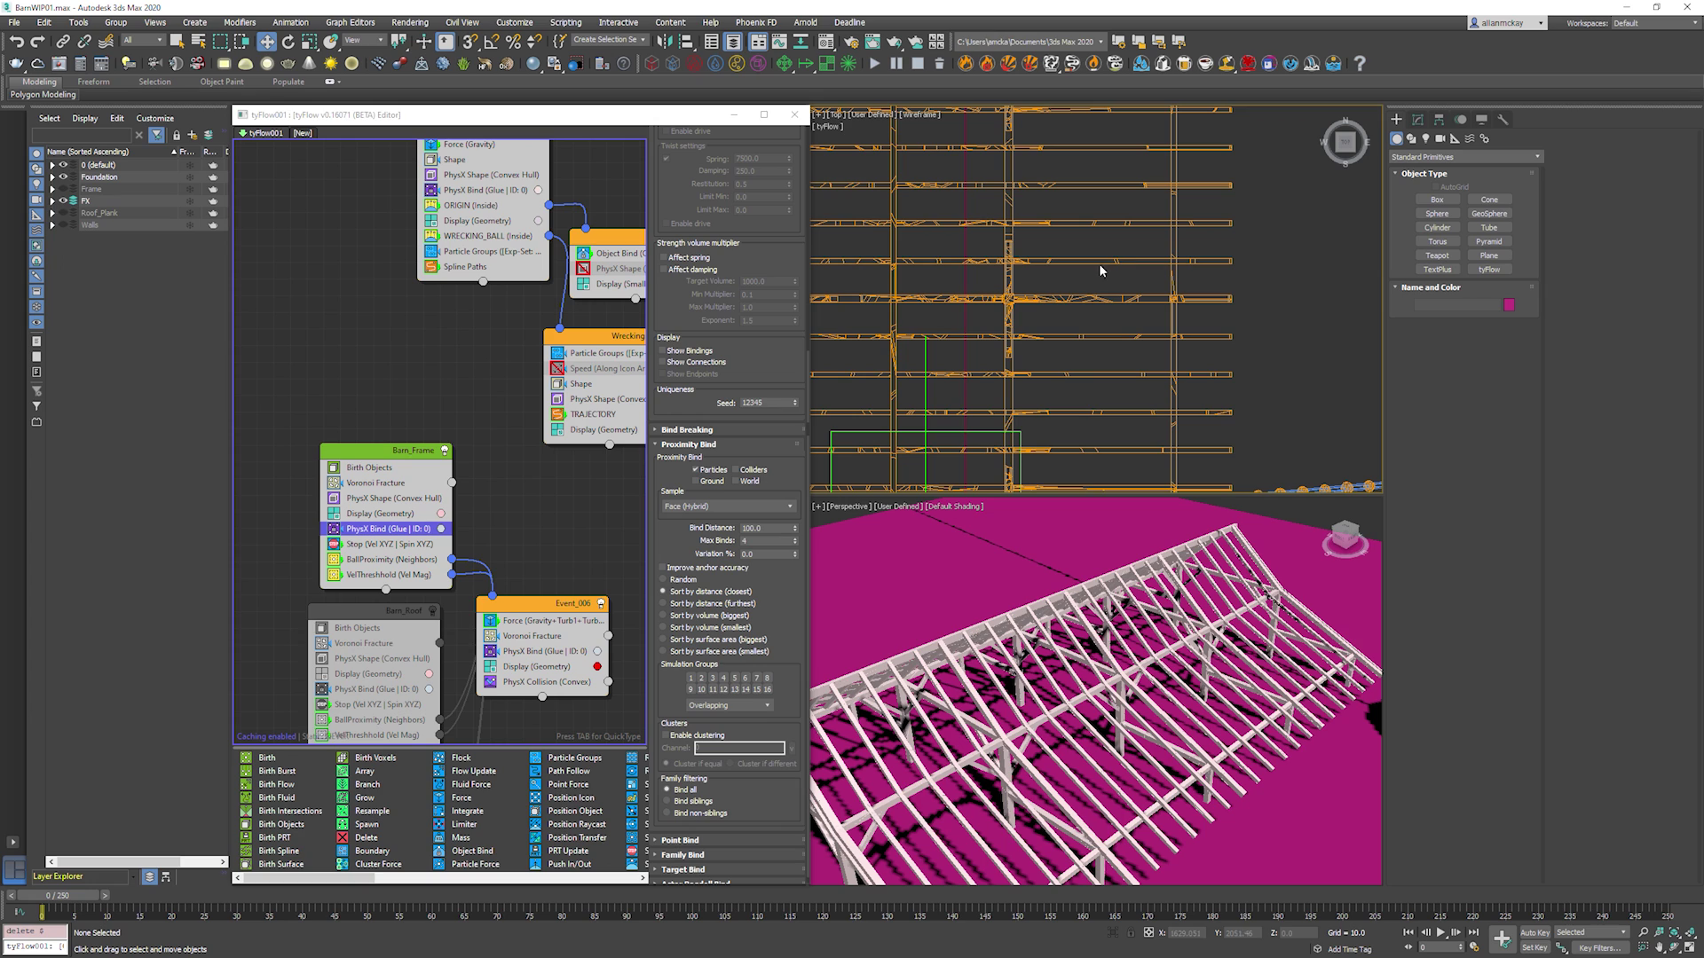
Set Max Binds to 3 for the PhysX Bind of Barn_Frame and Barn_Roof, and open the Barn_walls bind.
drag(750, 542, 696, 539)
text(3)
key(Return)
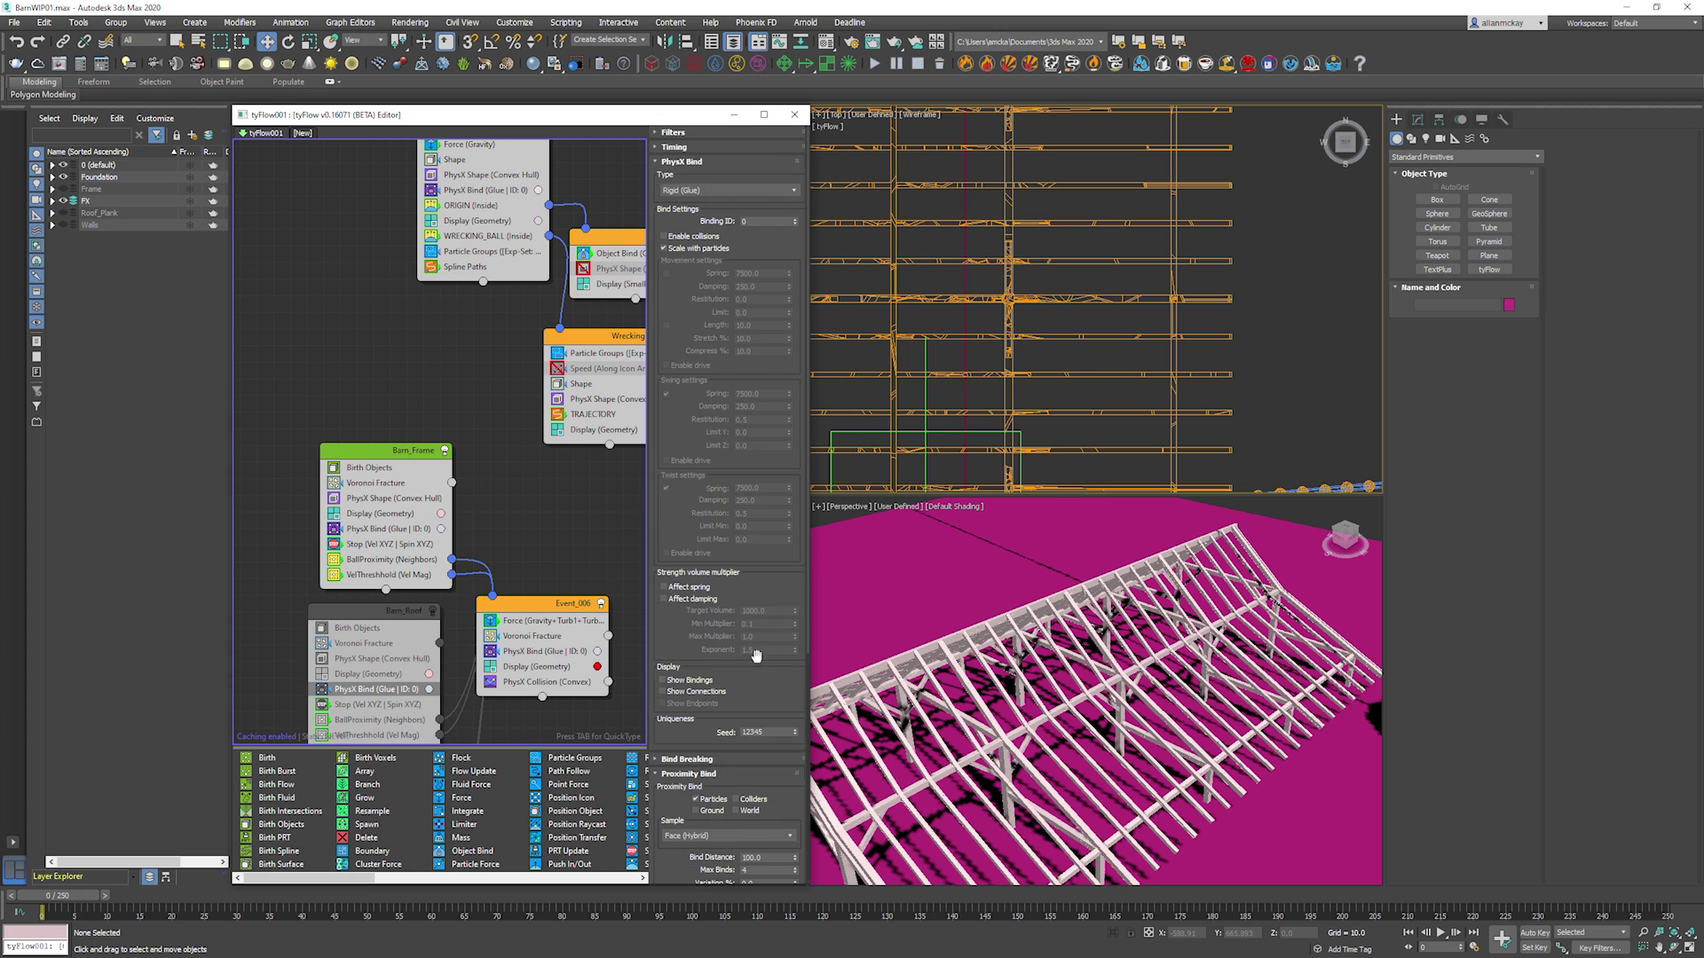
scroll(417, 621, down, 5)
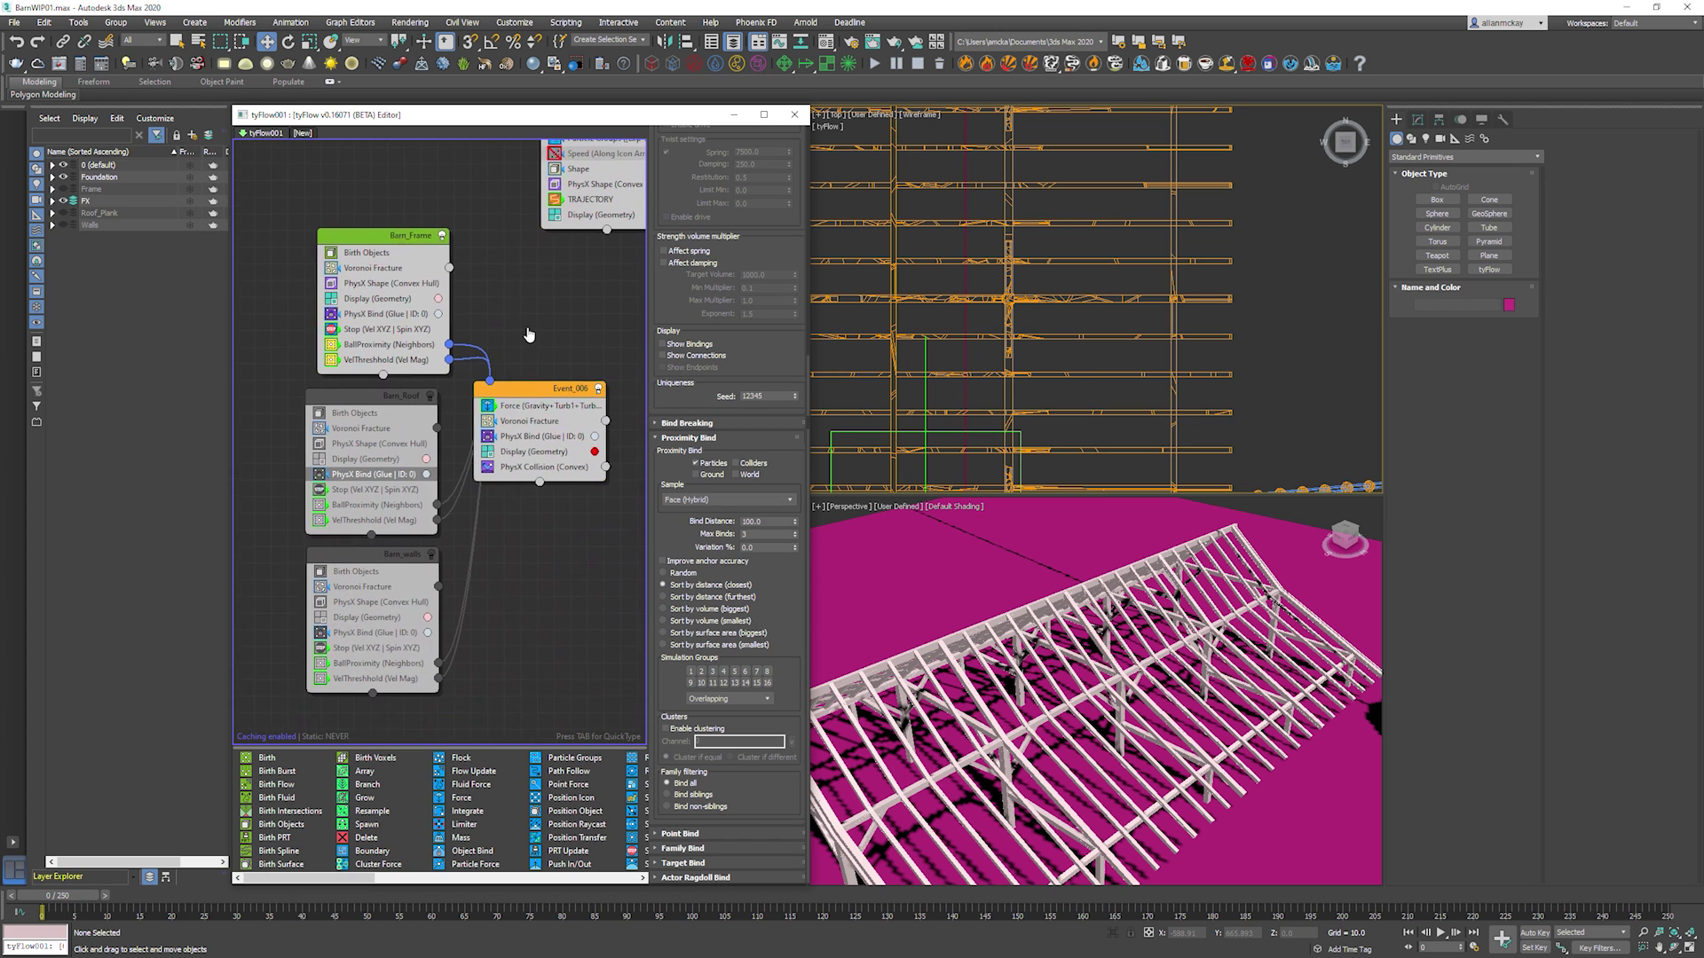
click(387, 624)
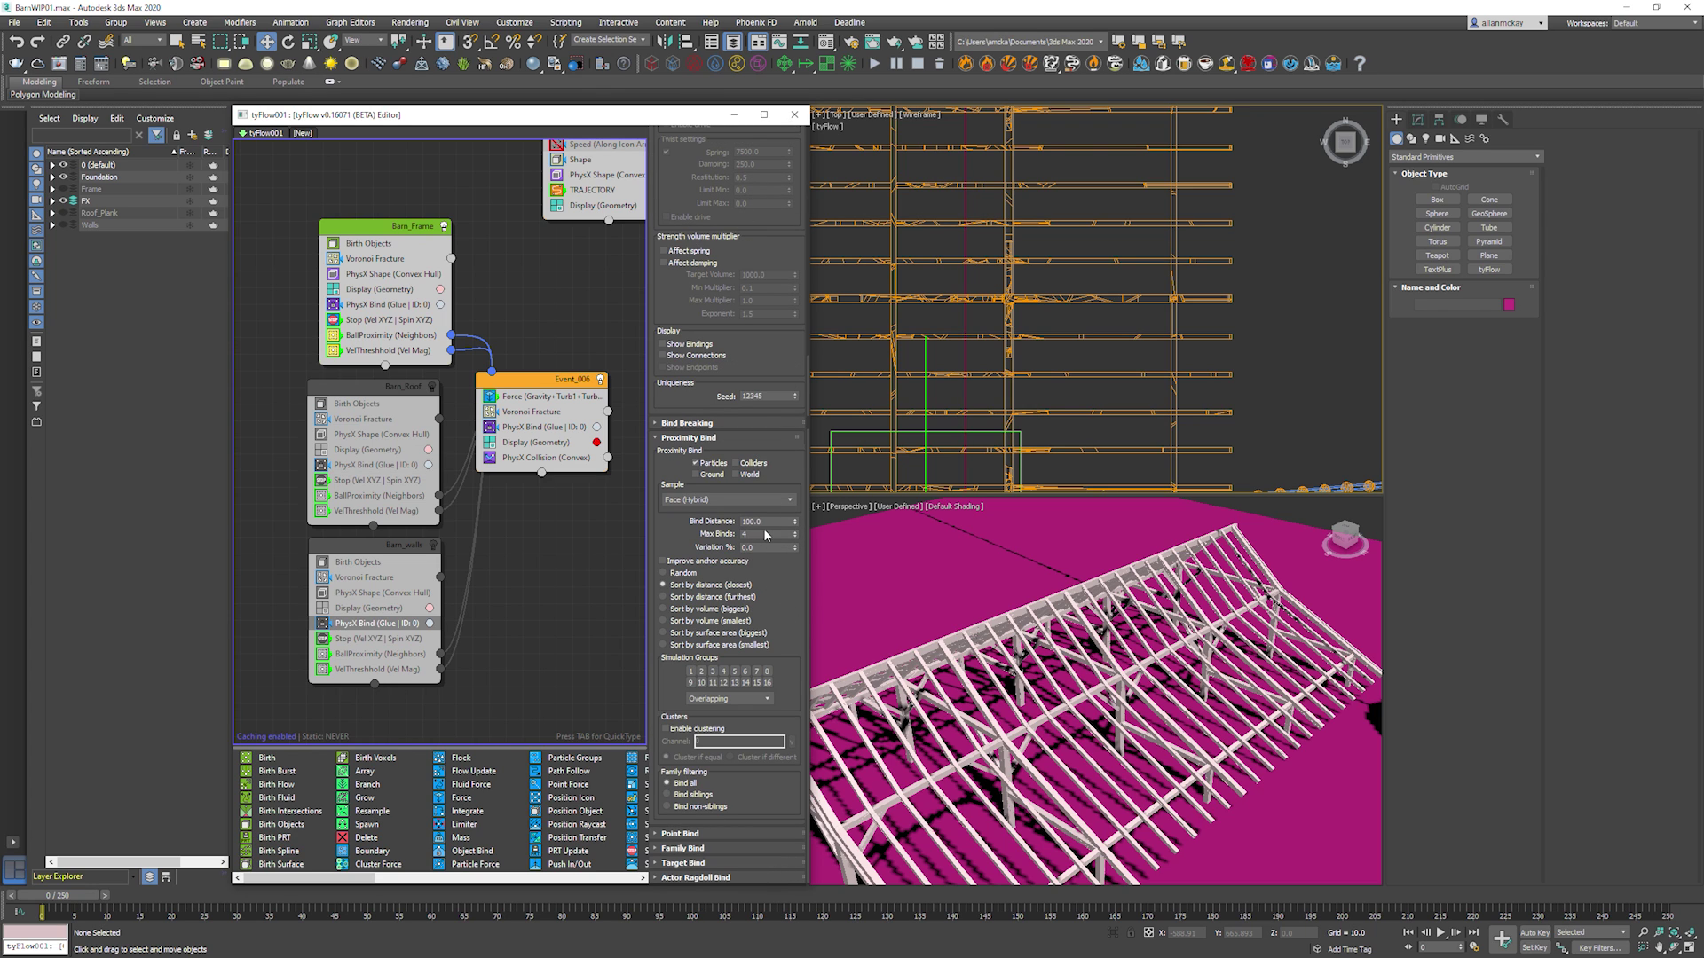
click(532, 475)
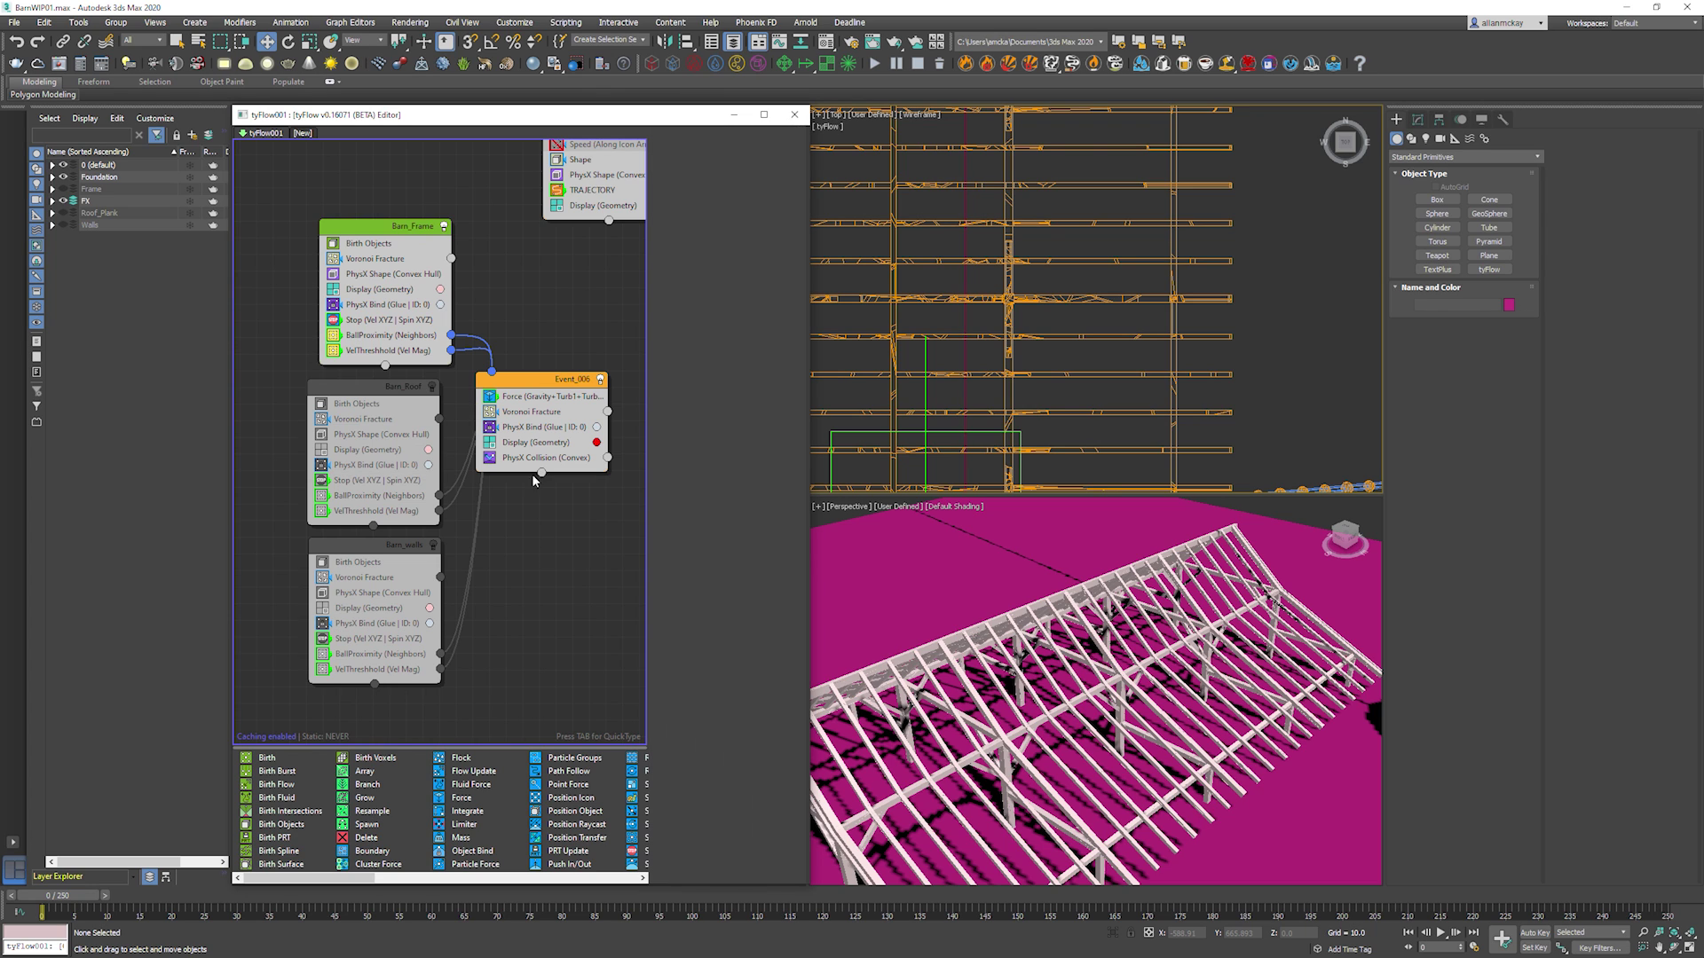
Set Event_006's PhysX Bind to 3 Max Binds and a Bind Distance of 50.
click(528, 428)
drag(746, 539, 744, 399)
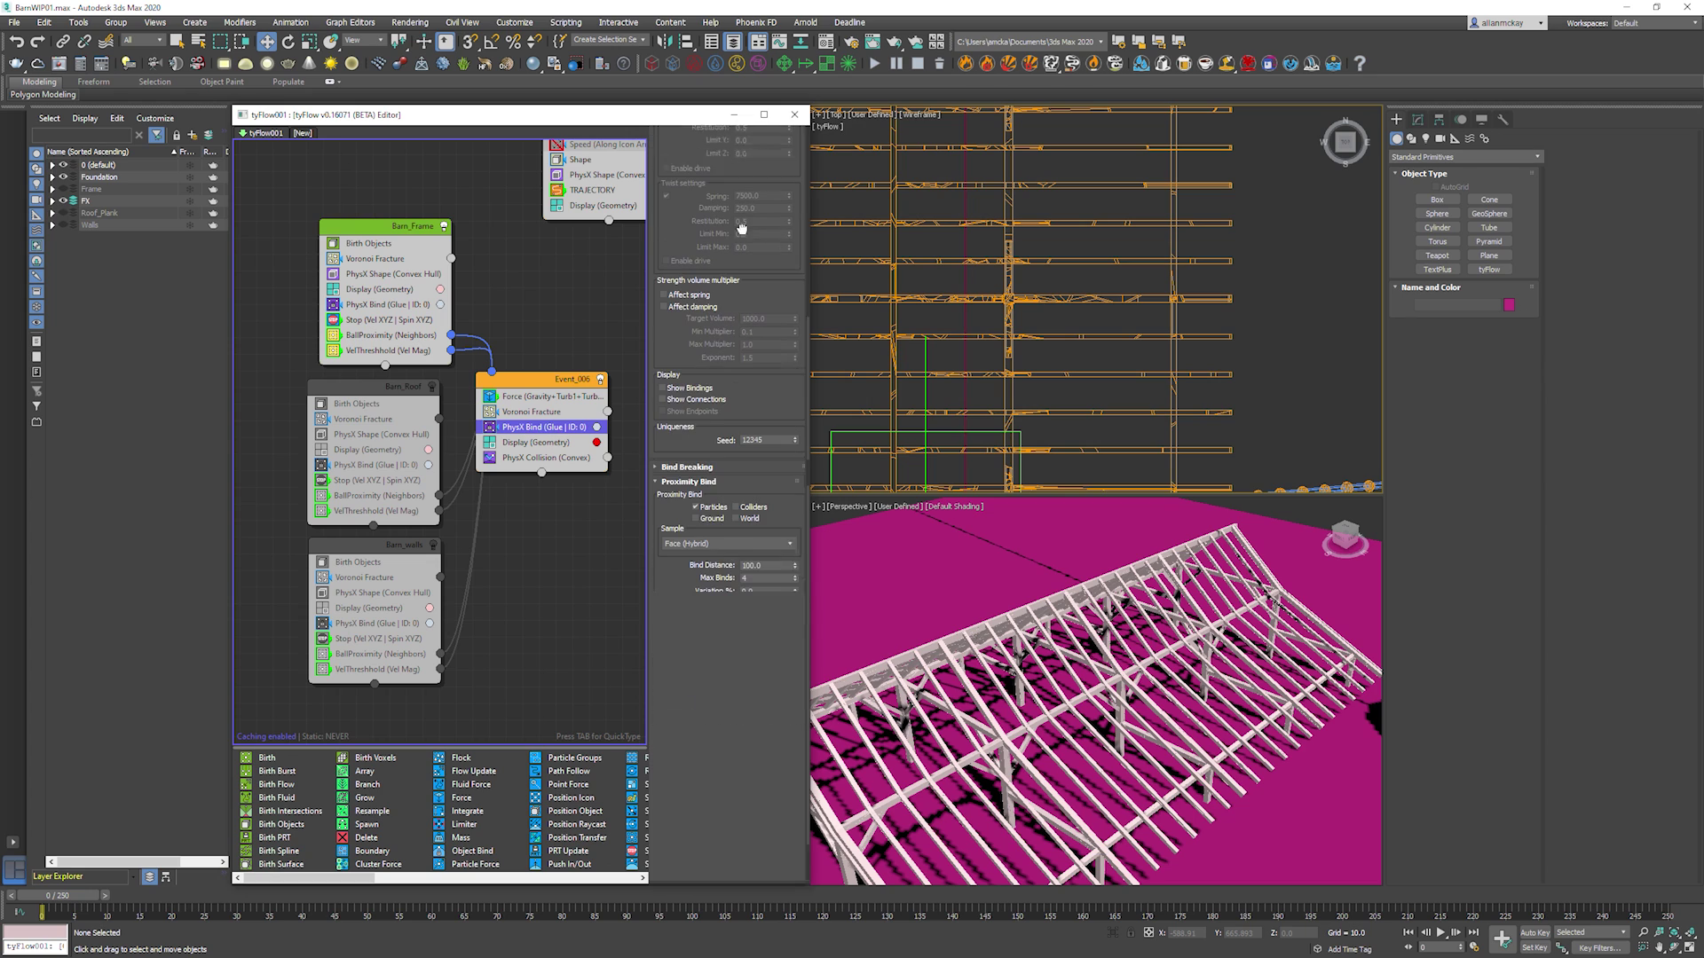
scroll(746, 398, down, 3)
click(762, 534)
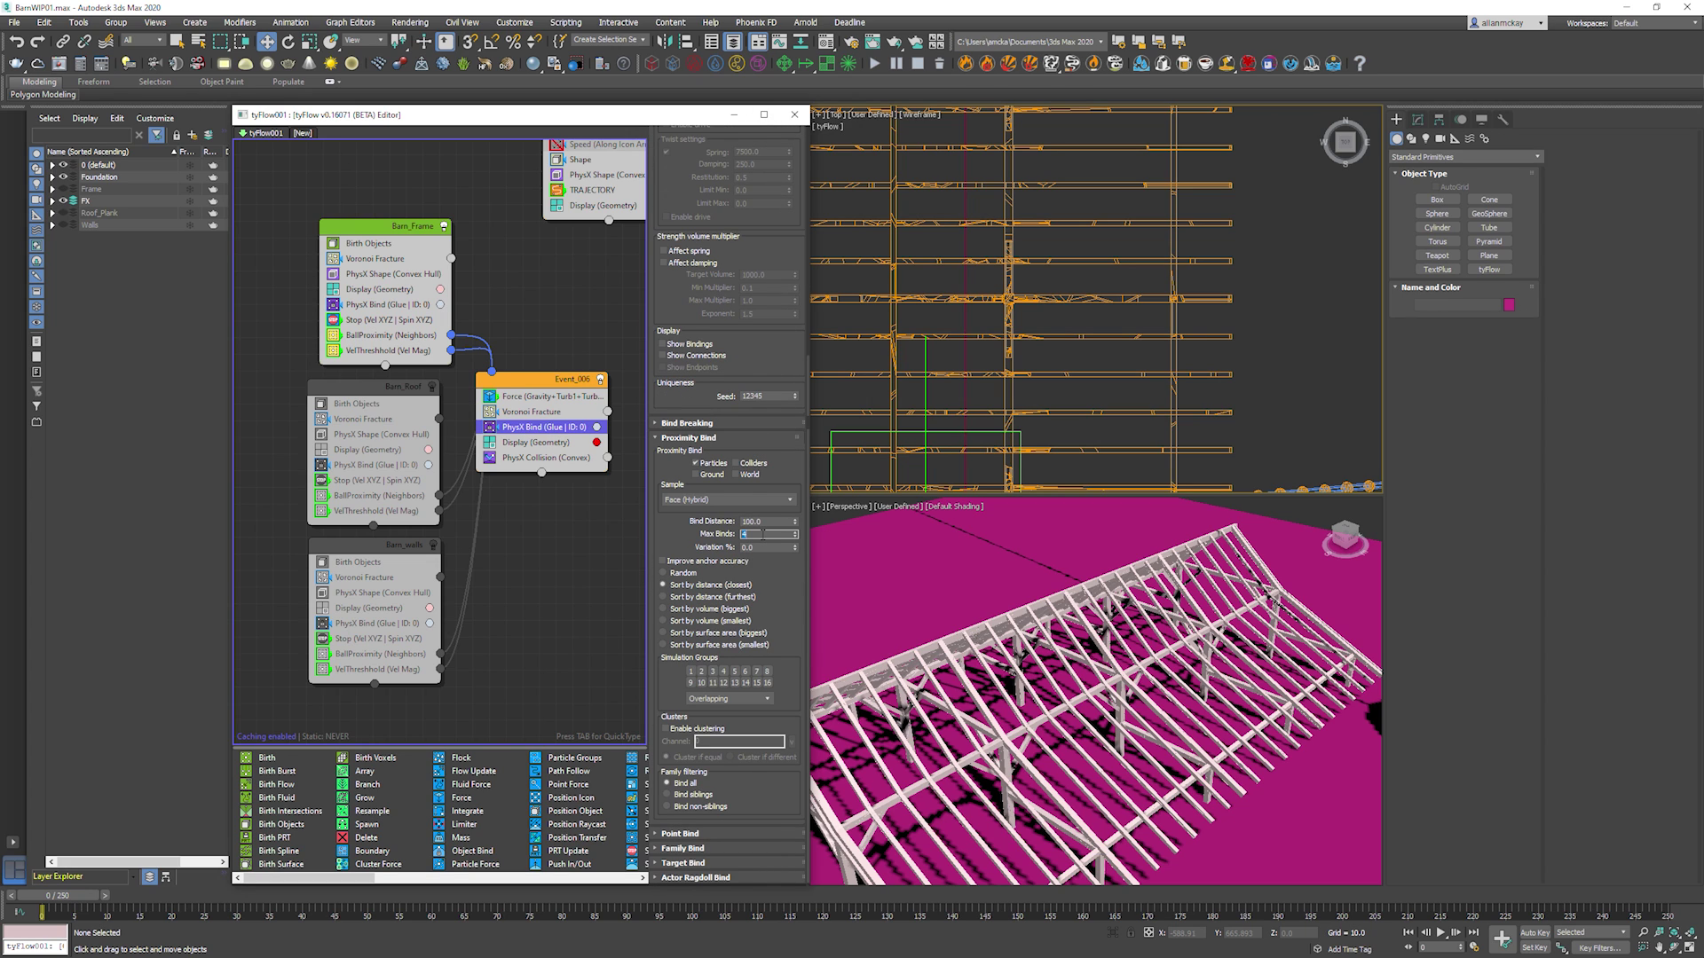
text(3)
key(Return)
key(shift+Tab)
text(25)
key(Return)
text(50)
key(Return)
Set the breaking Force and Torque of Event_006's PhysX Bind to 10000 each.
click(711, 424)
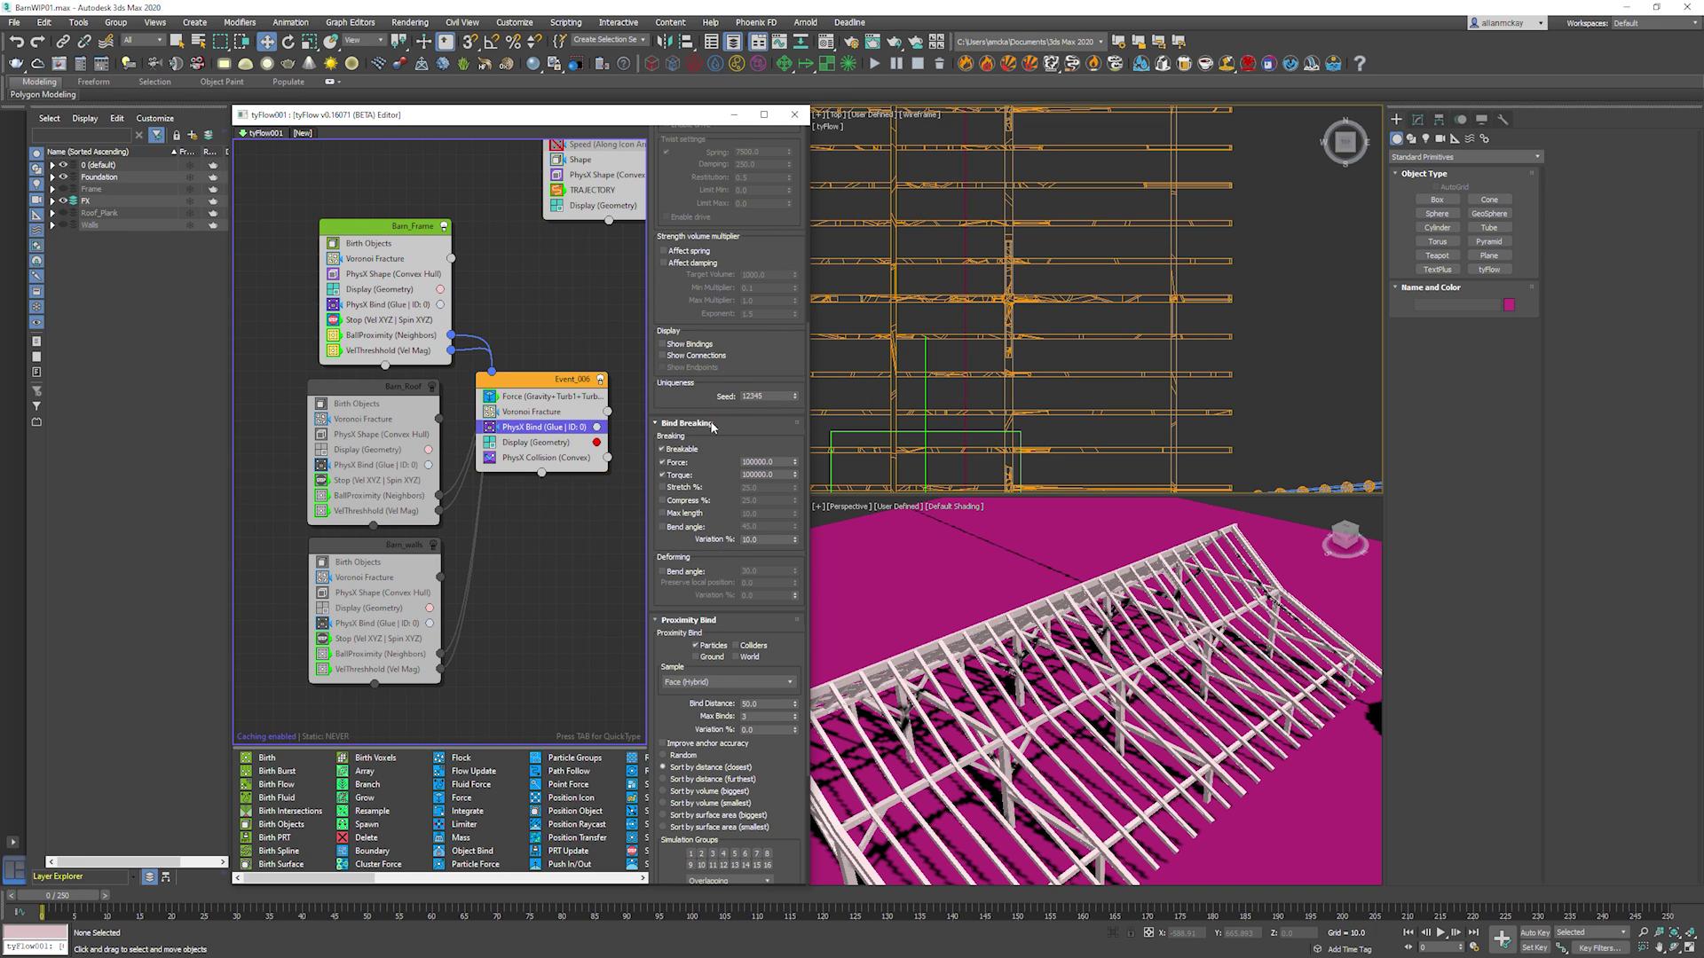
click(752, 461)
double_click(755, 475)
scroll(750, 399, up, 5)
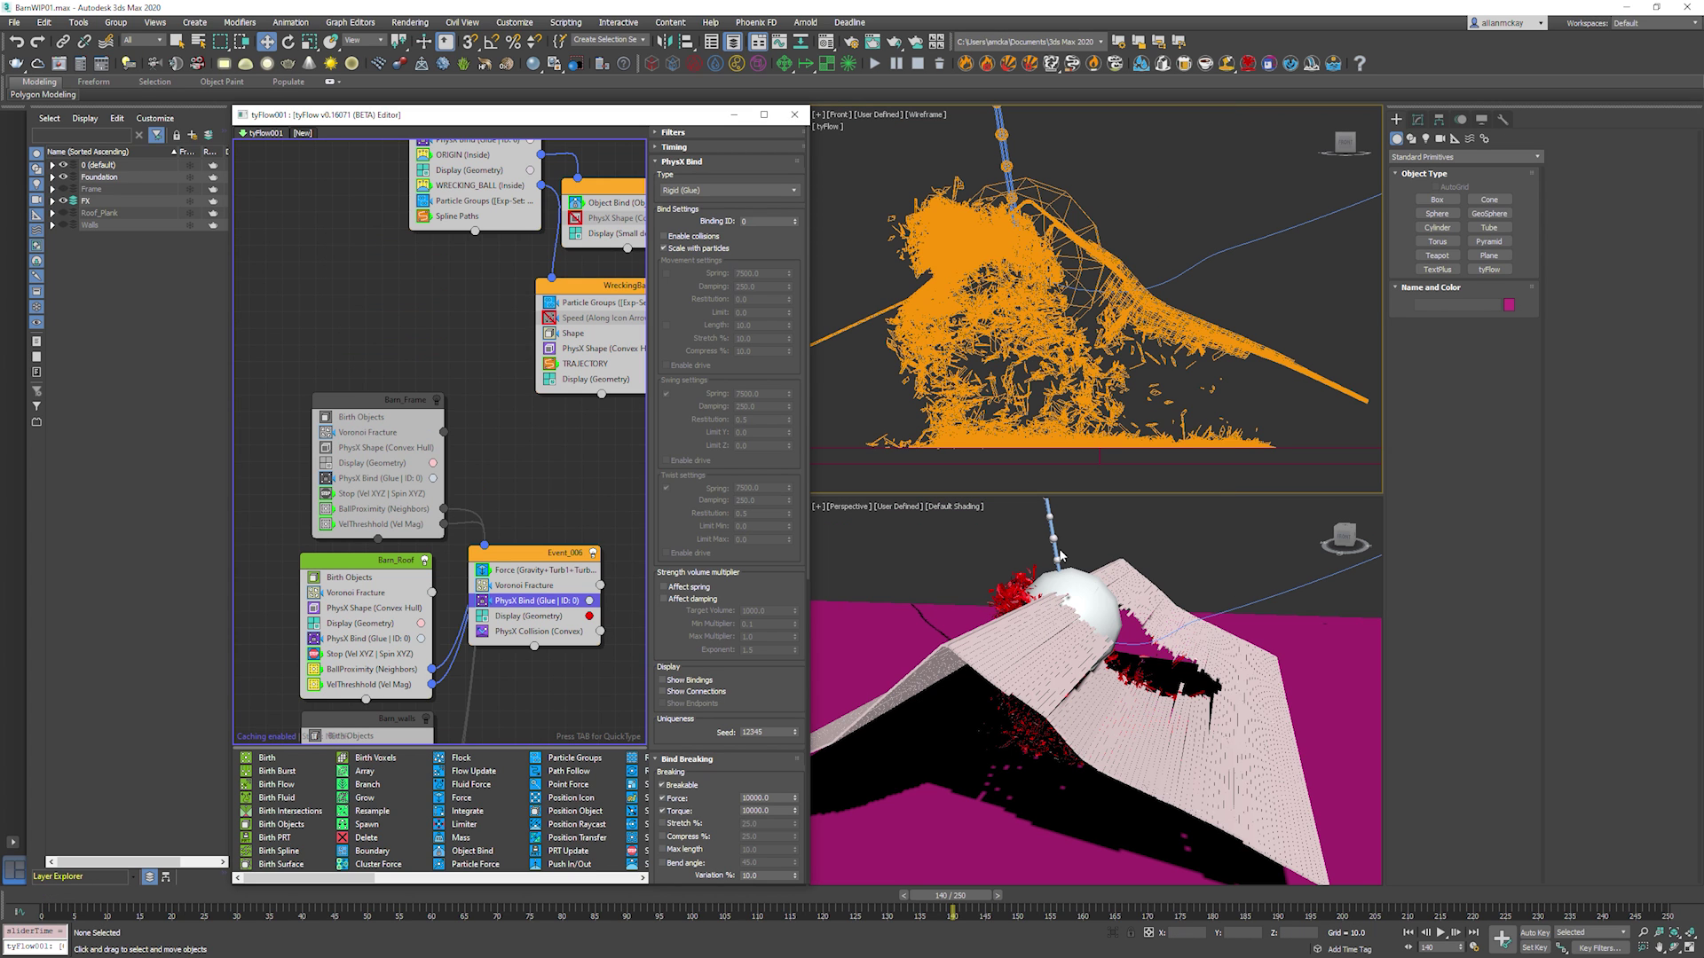
Disable the Stop operator in the Barn_Roof event and review how the roof breaks around frame 140.
click(1144, 673)
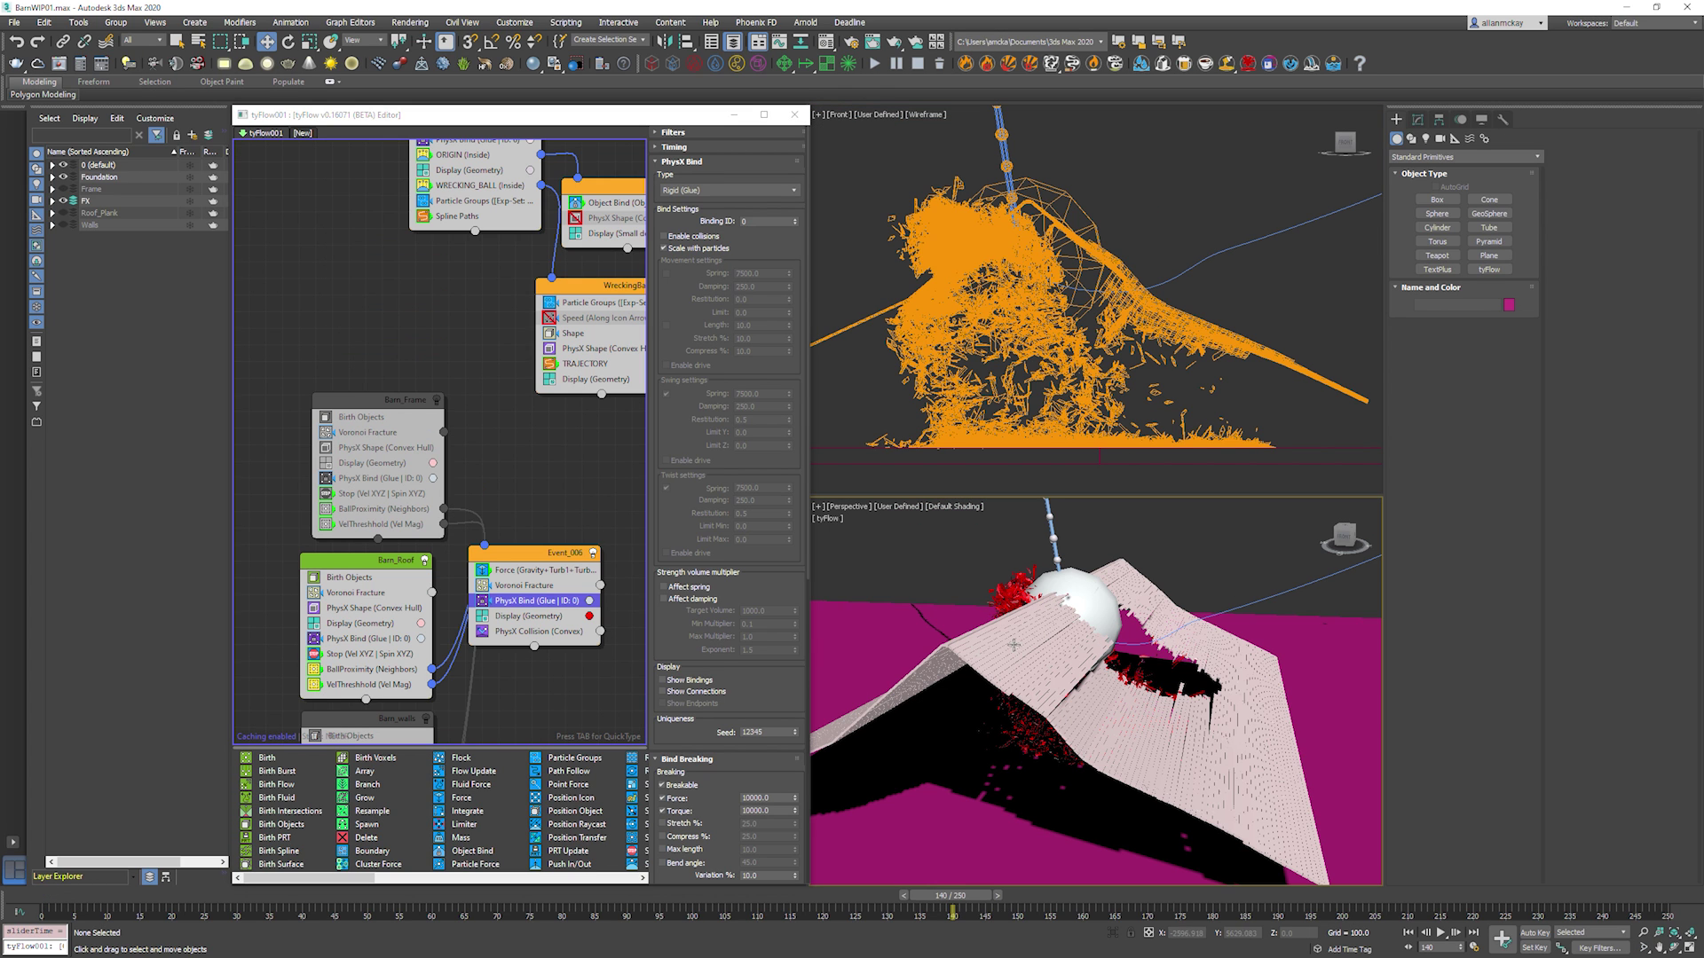
click(315, 654)
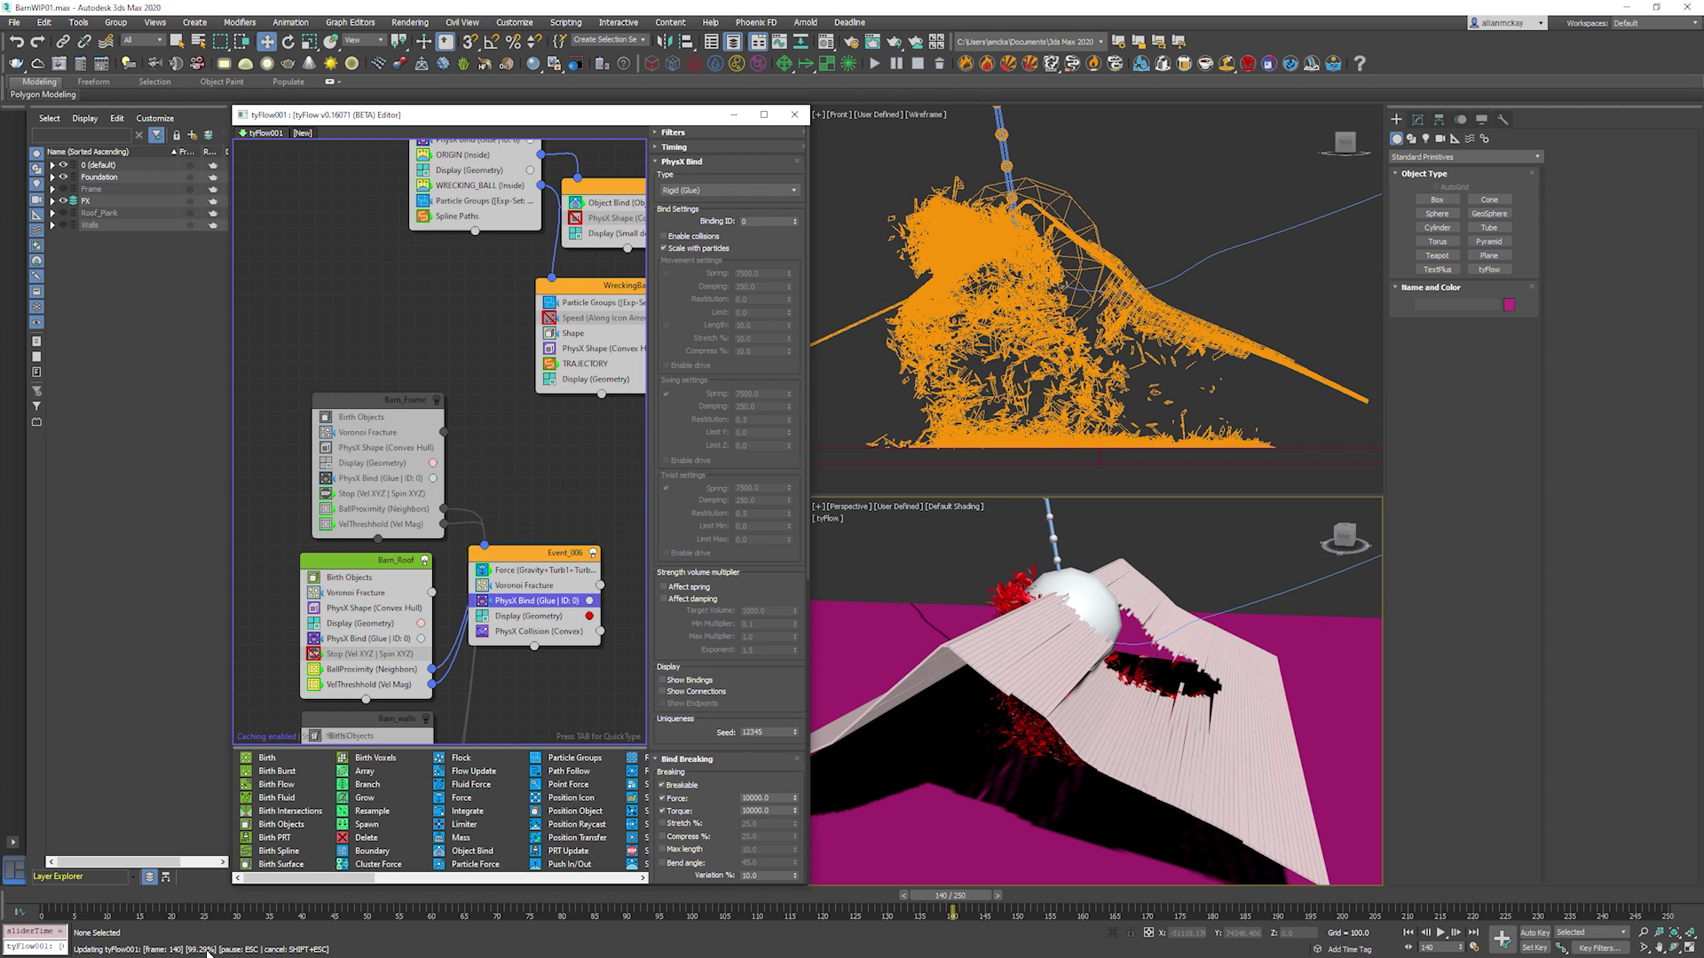
click(1183, 293)
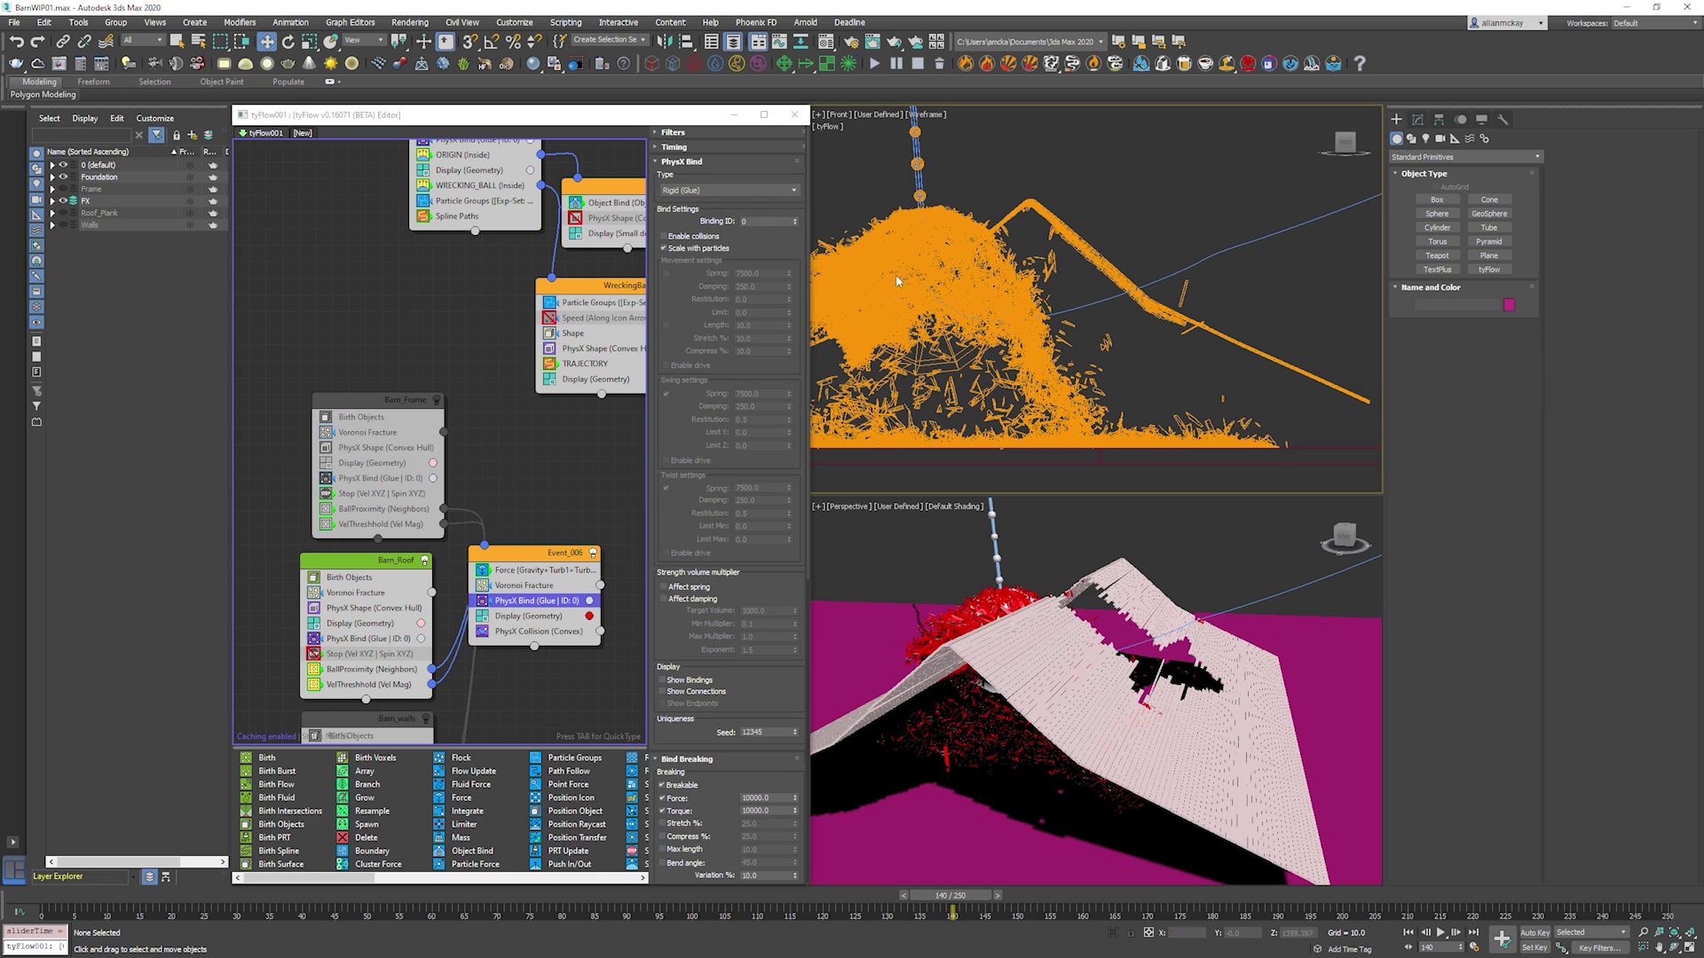
scroll(955, 276, down, 2)
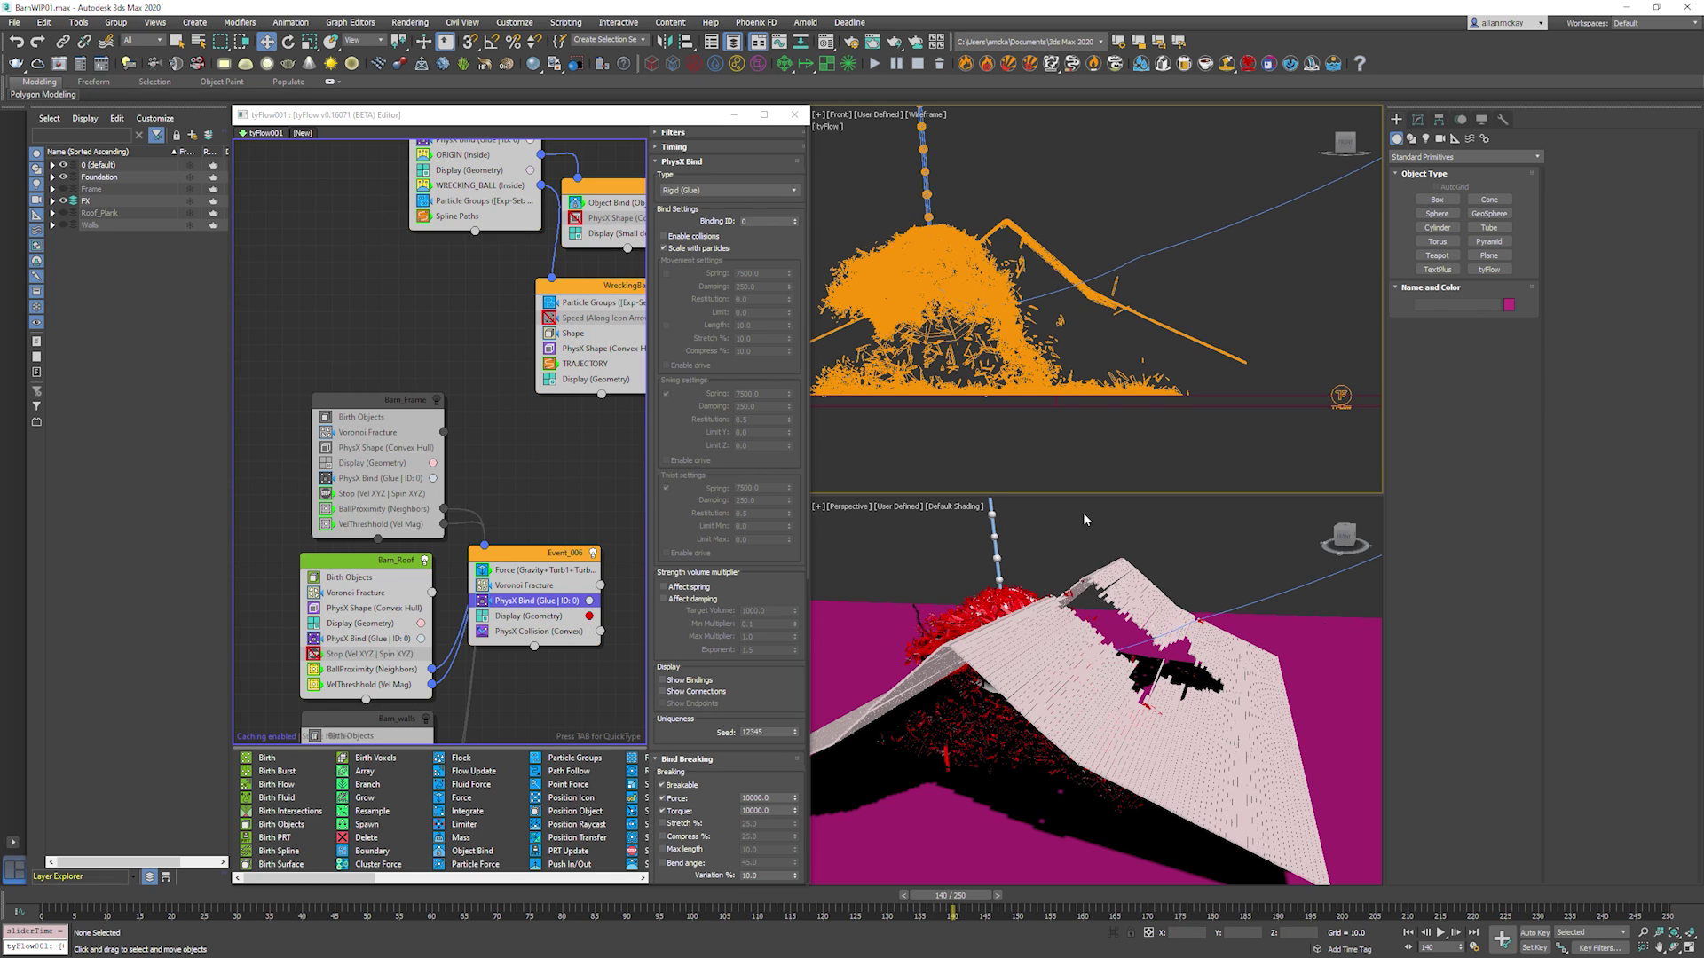
mouse_move(1133, 573)
alt+middle_down()
mouse_move(1150, 604)
mouse_move(1142, 576)
alt+middle_up()
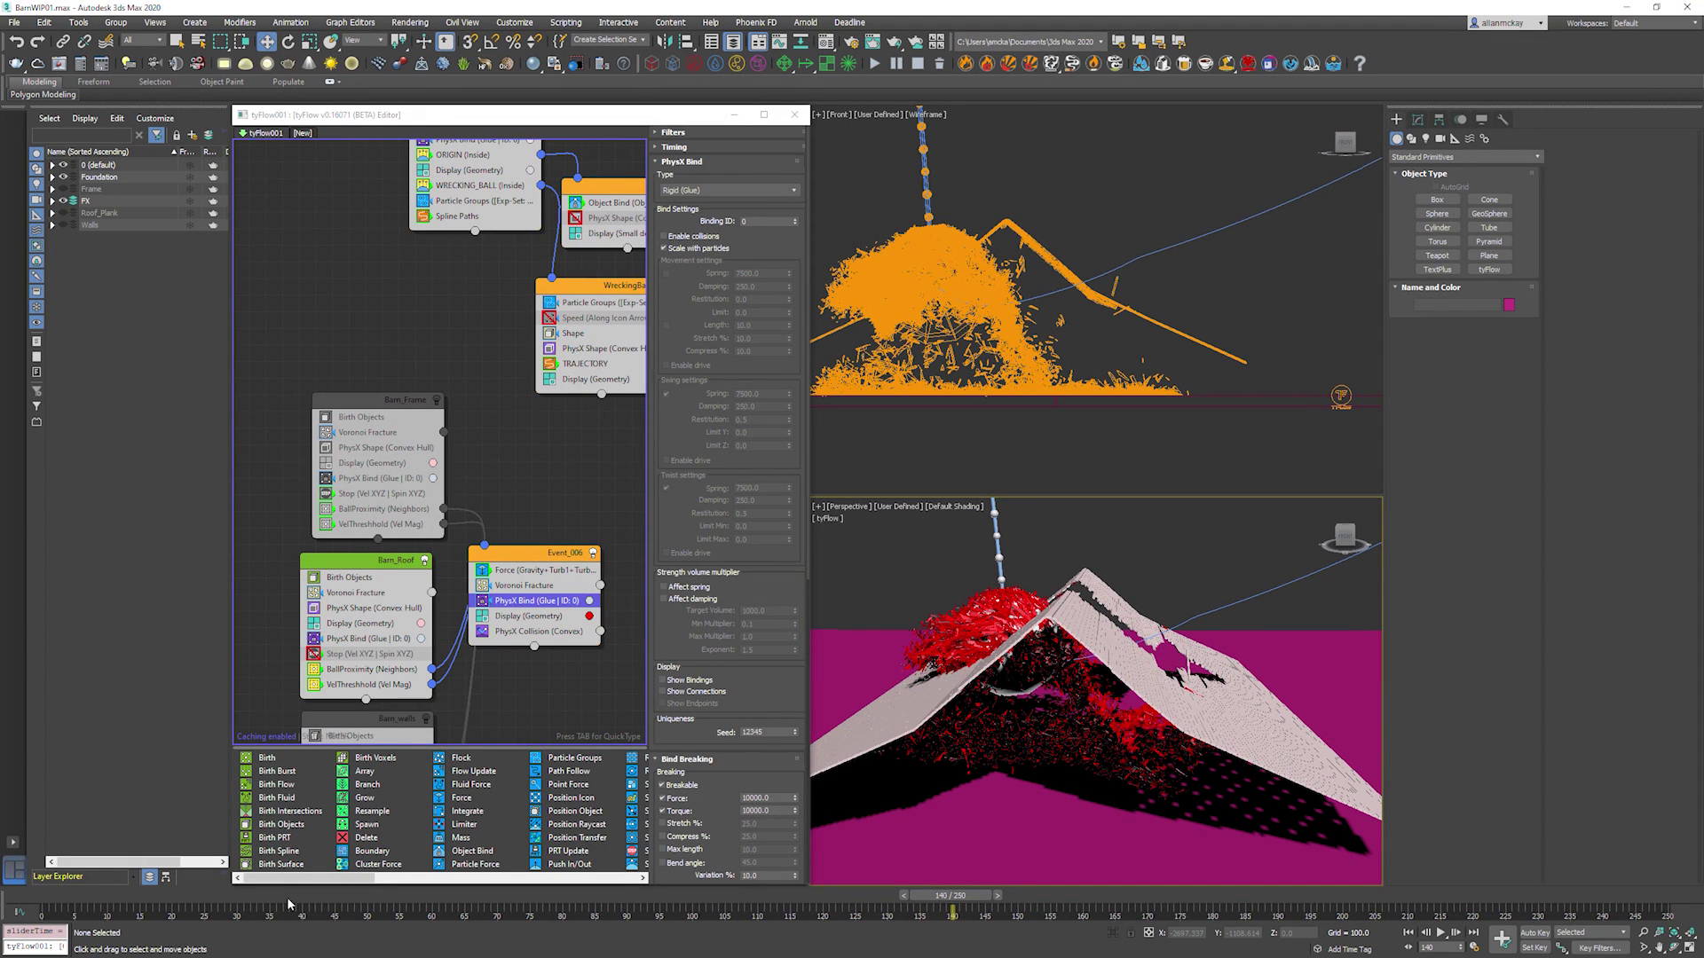
drag(290, 902, 309, 903)
drag(440, 898, 962, 907)
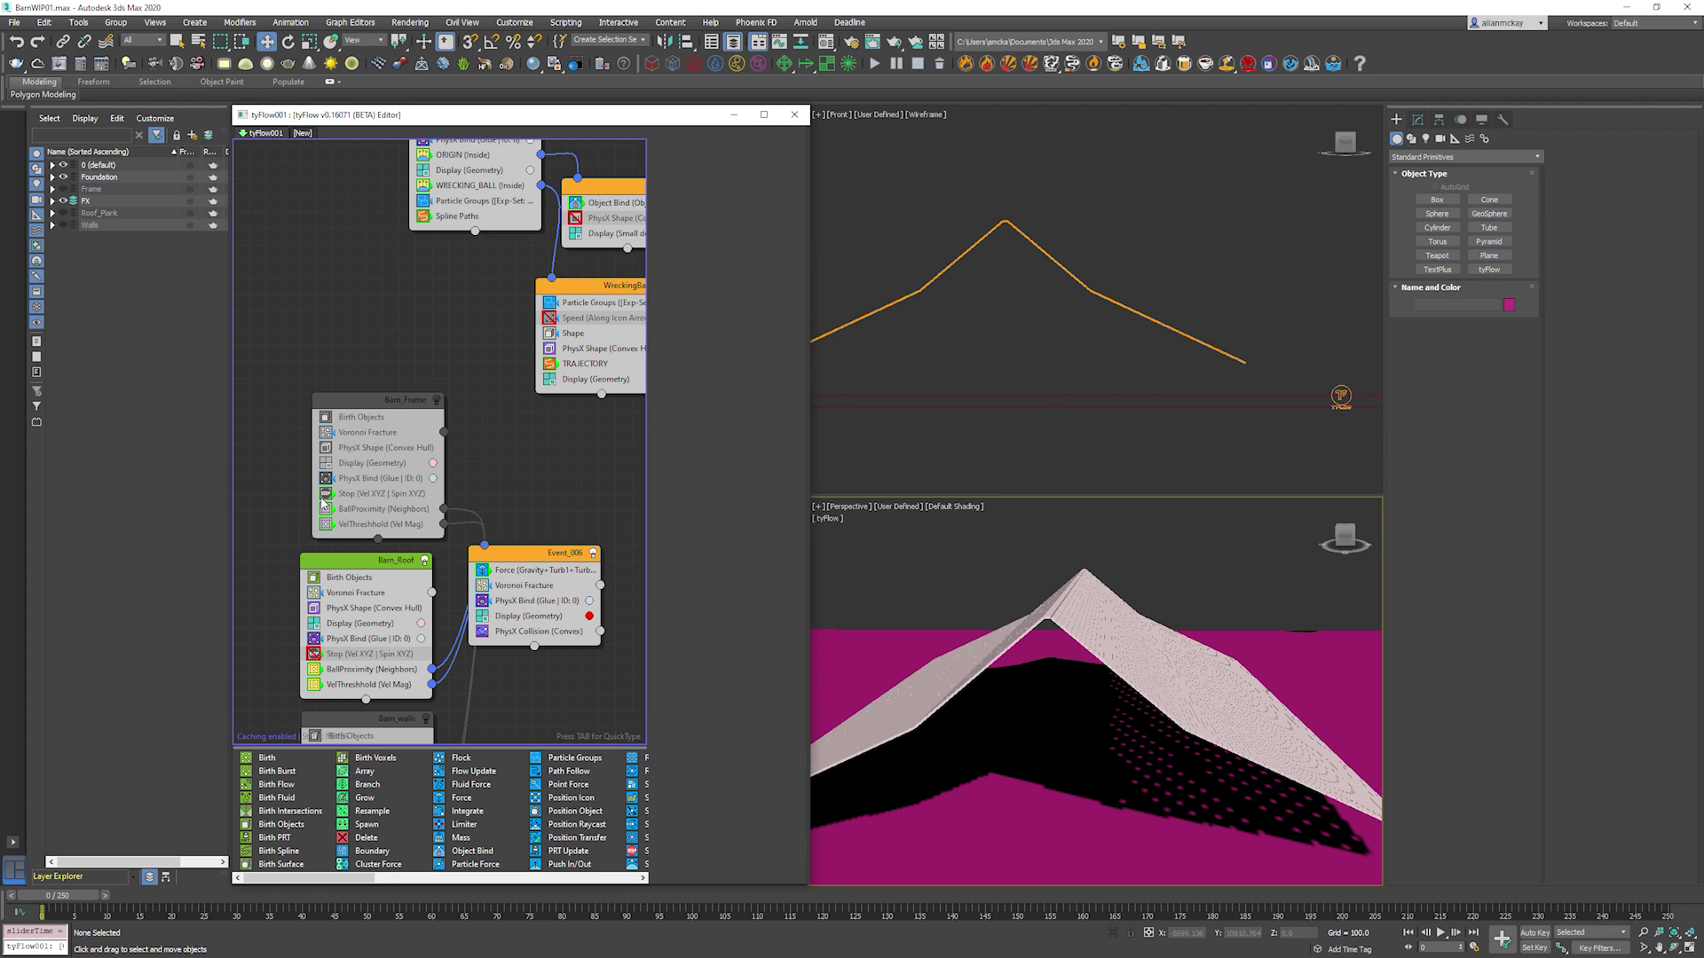
Disable Barn_Frame's Stop operator and enable the Barn_Frame and Barn_walls events alongside the roof.
click(357, 638)
drag(710, 631, 718, 421)
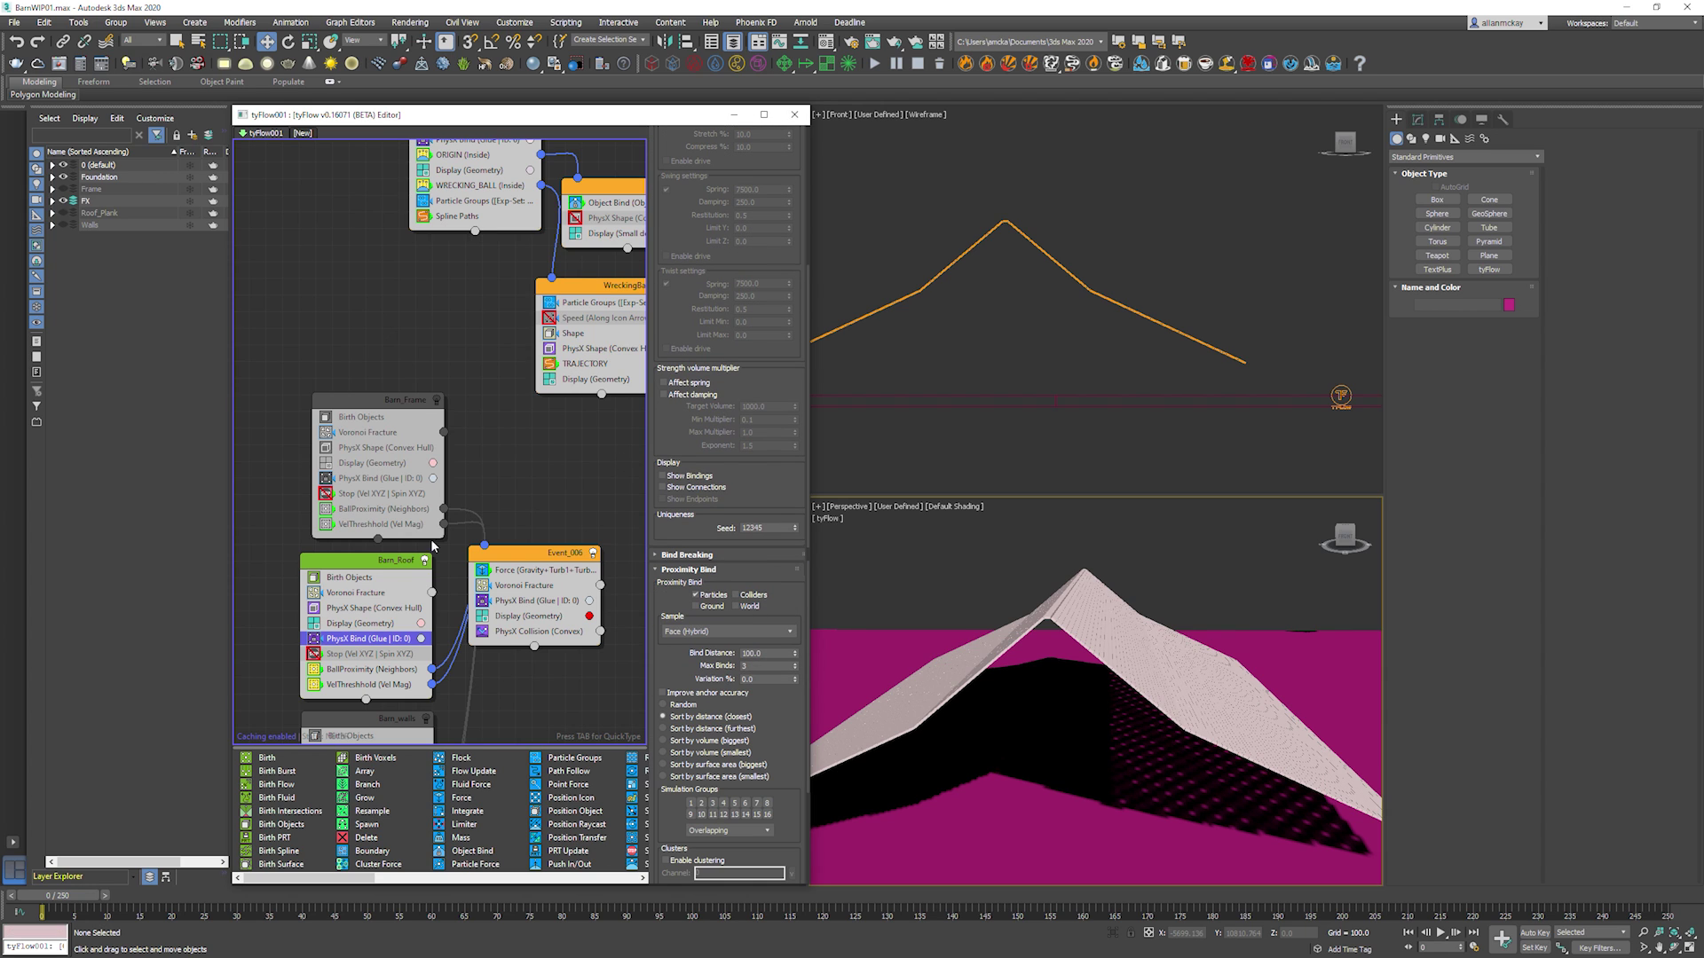
click(493, 481)
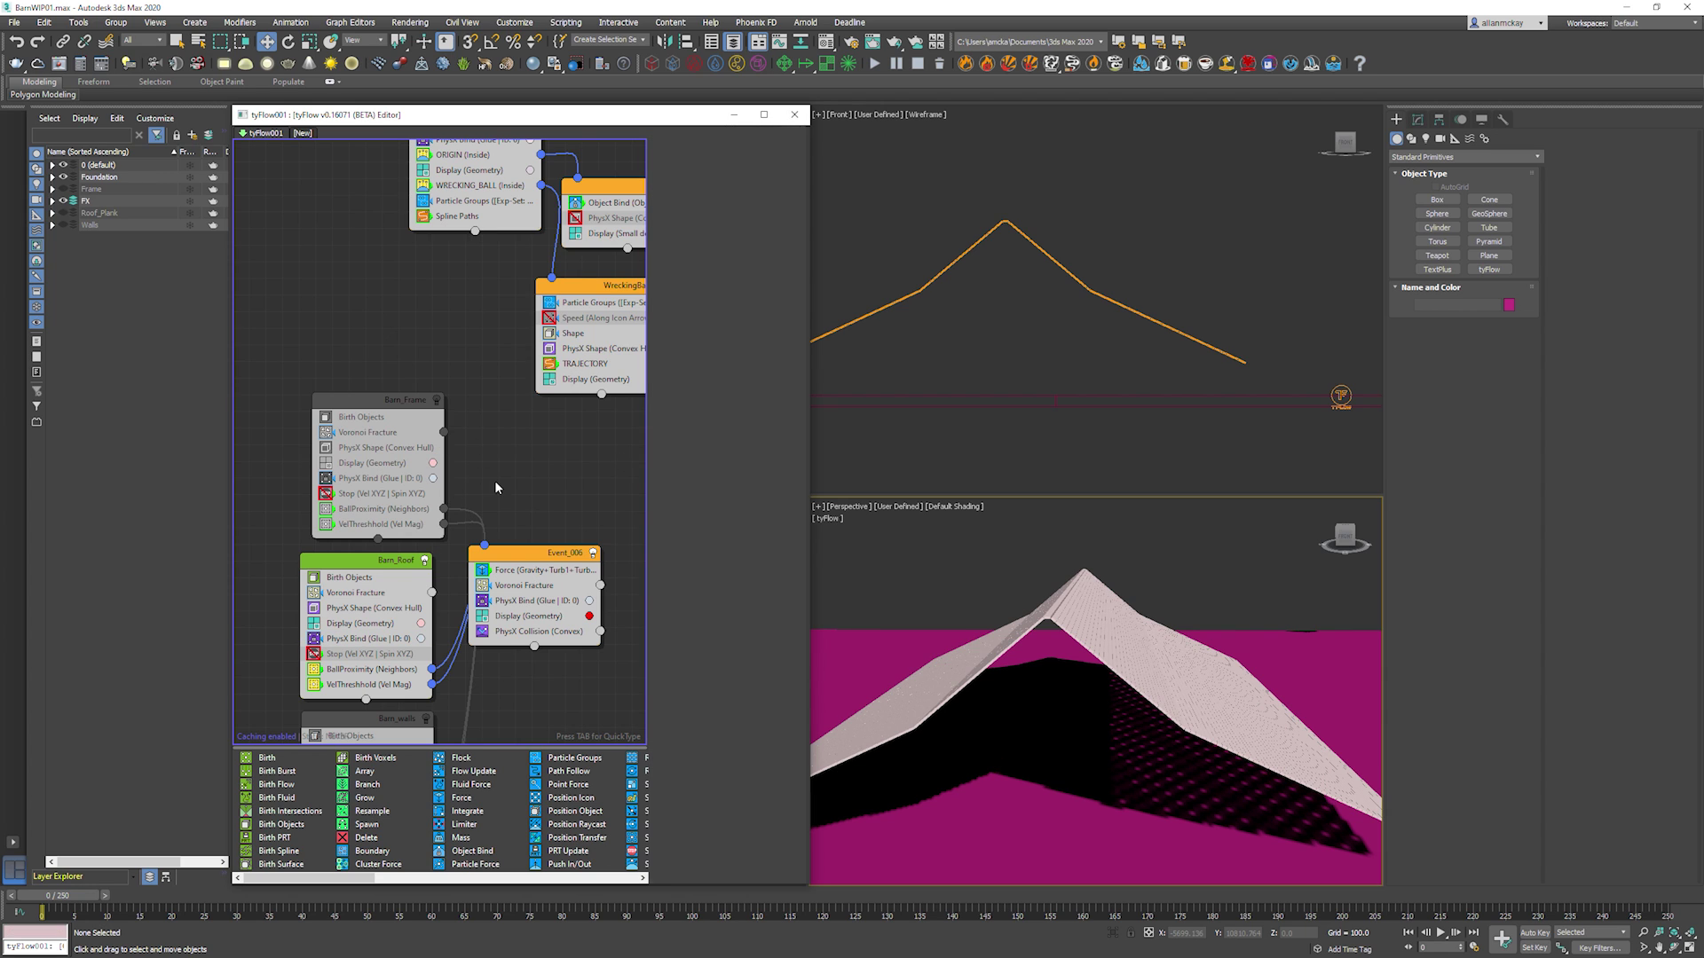
click(437, 400)
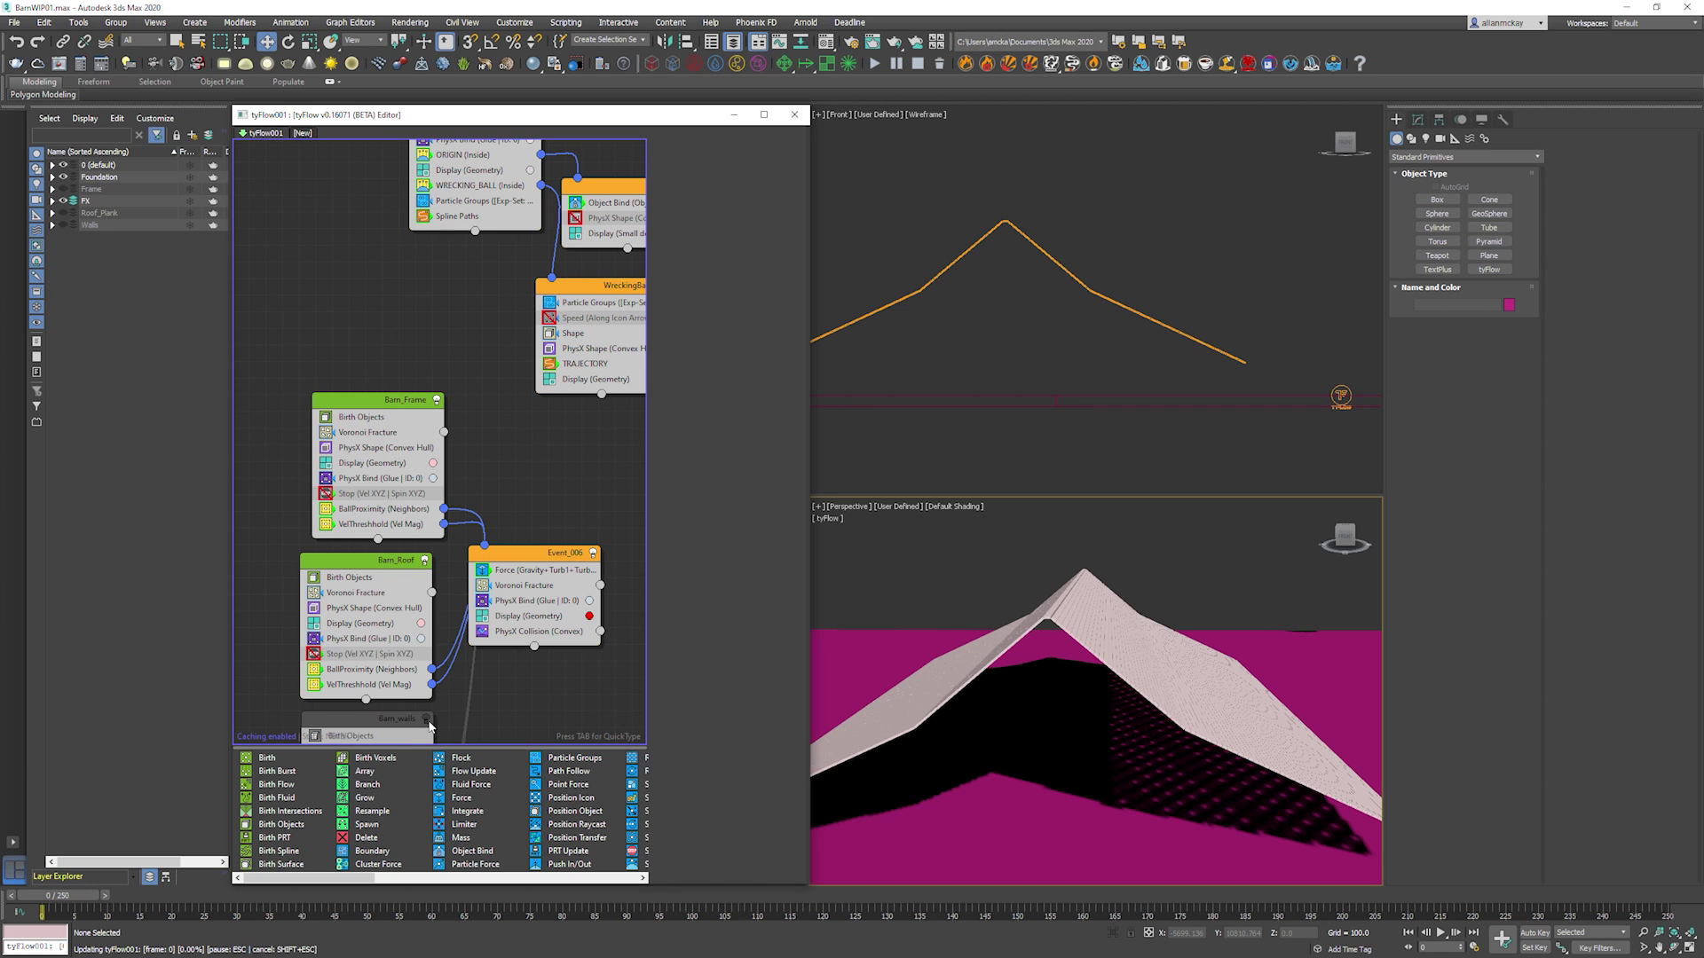
middle_drag(429, 722, 434, 630)
click(432, 627)
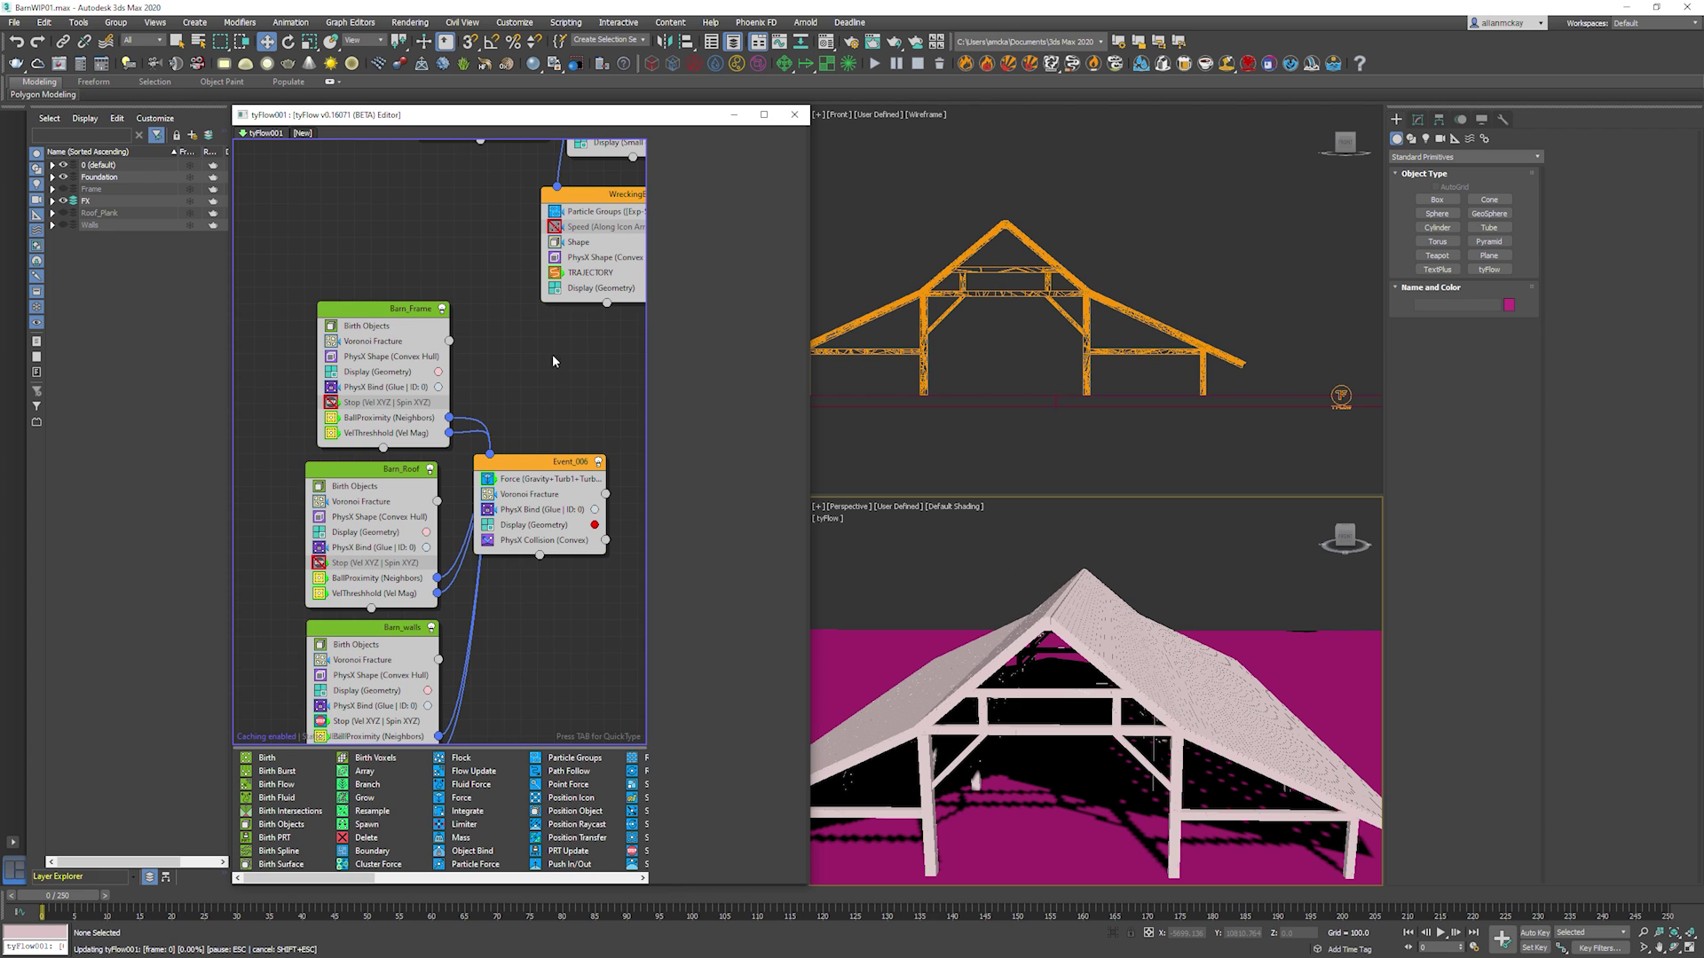
Review Event_006's PhysX Bind settings, Barn_Roof's PhysX Shape and the Dynamics values of the Rope's PhysX Shape.
middle_drag(568, 176, 564, 397)
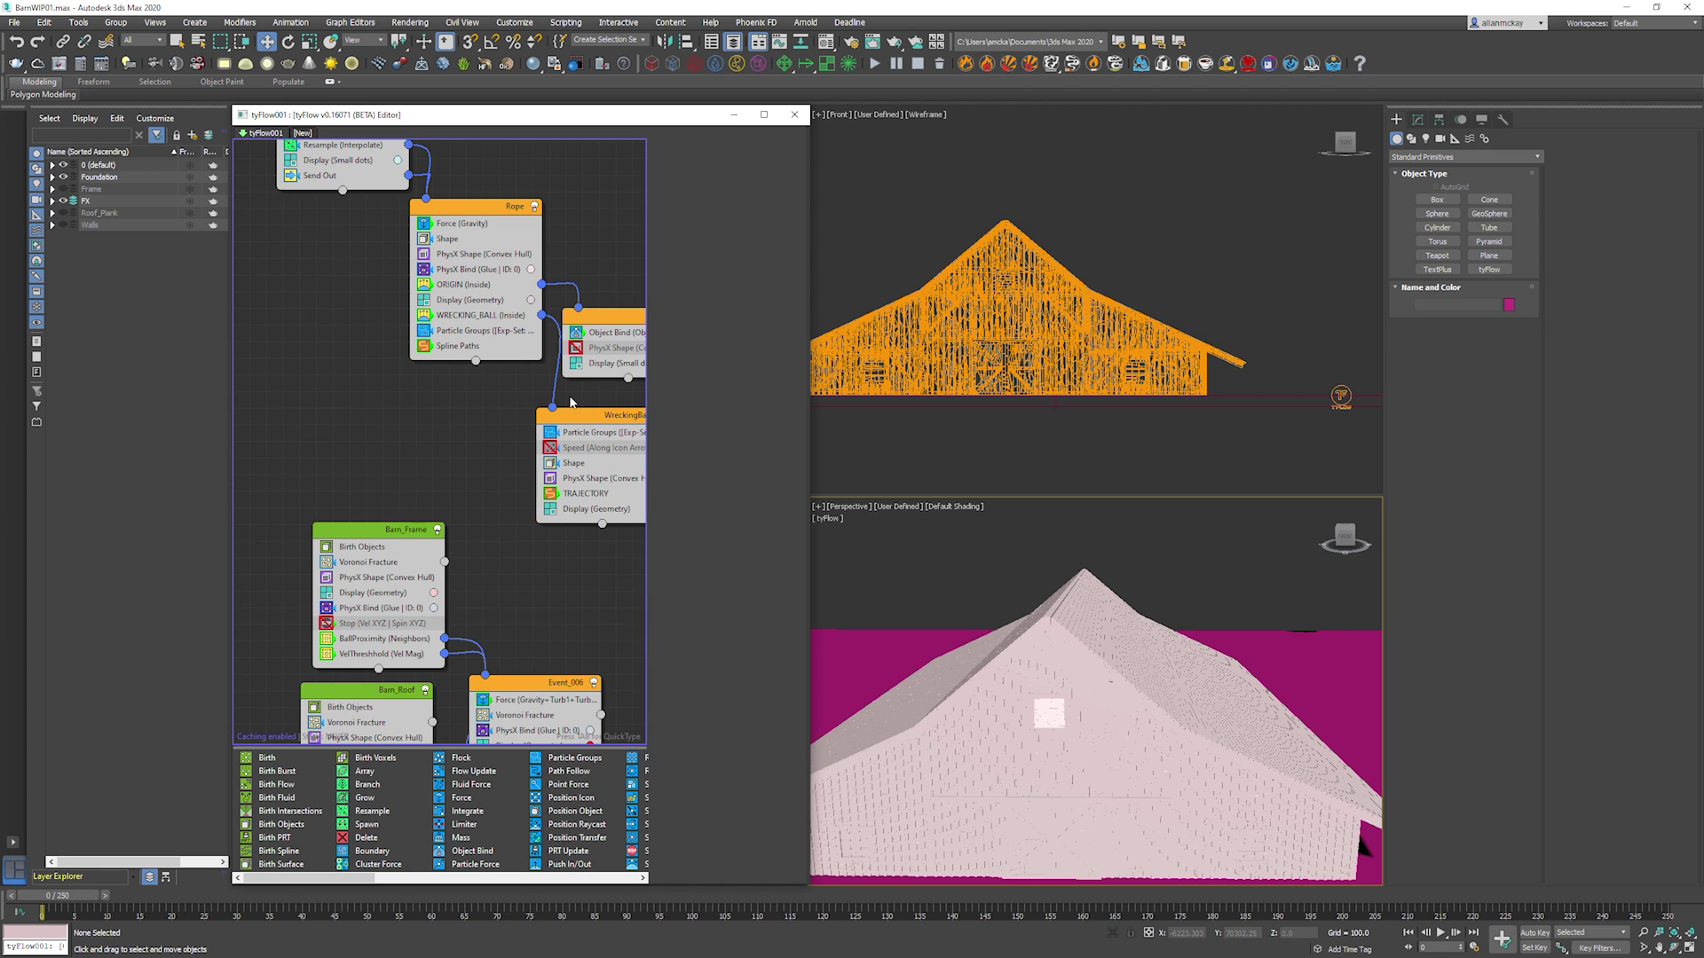
middle_drag(527, 551, 516, 393)
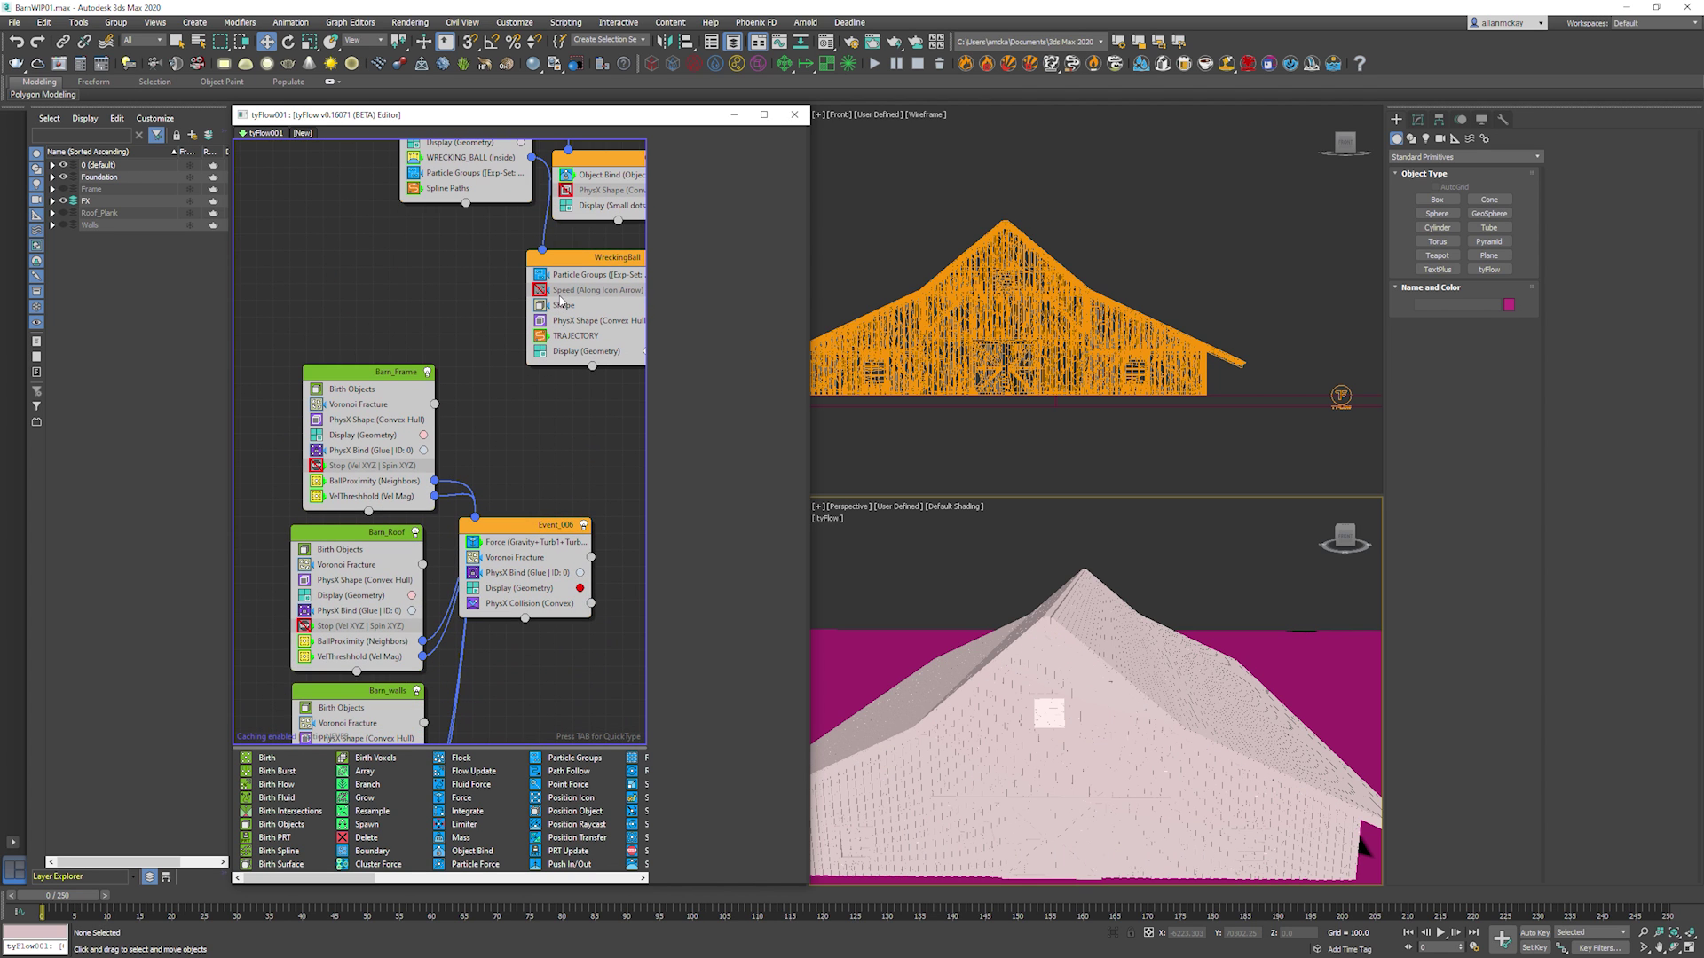
click(503, 574)
scroll(734, 592, down, 5)
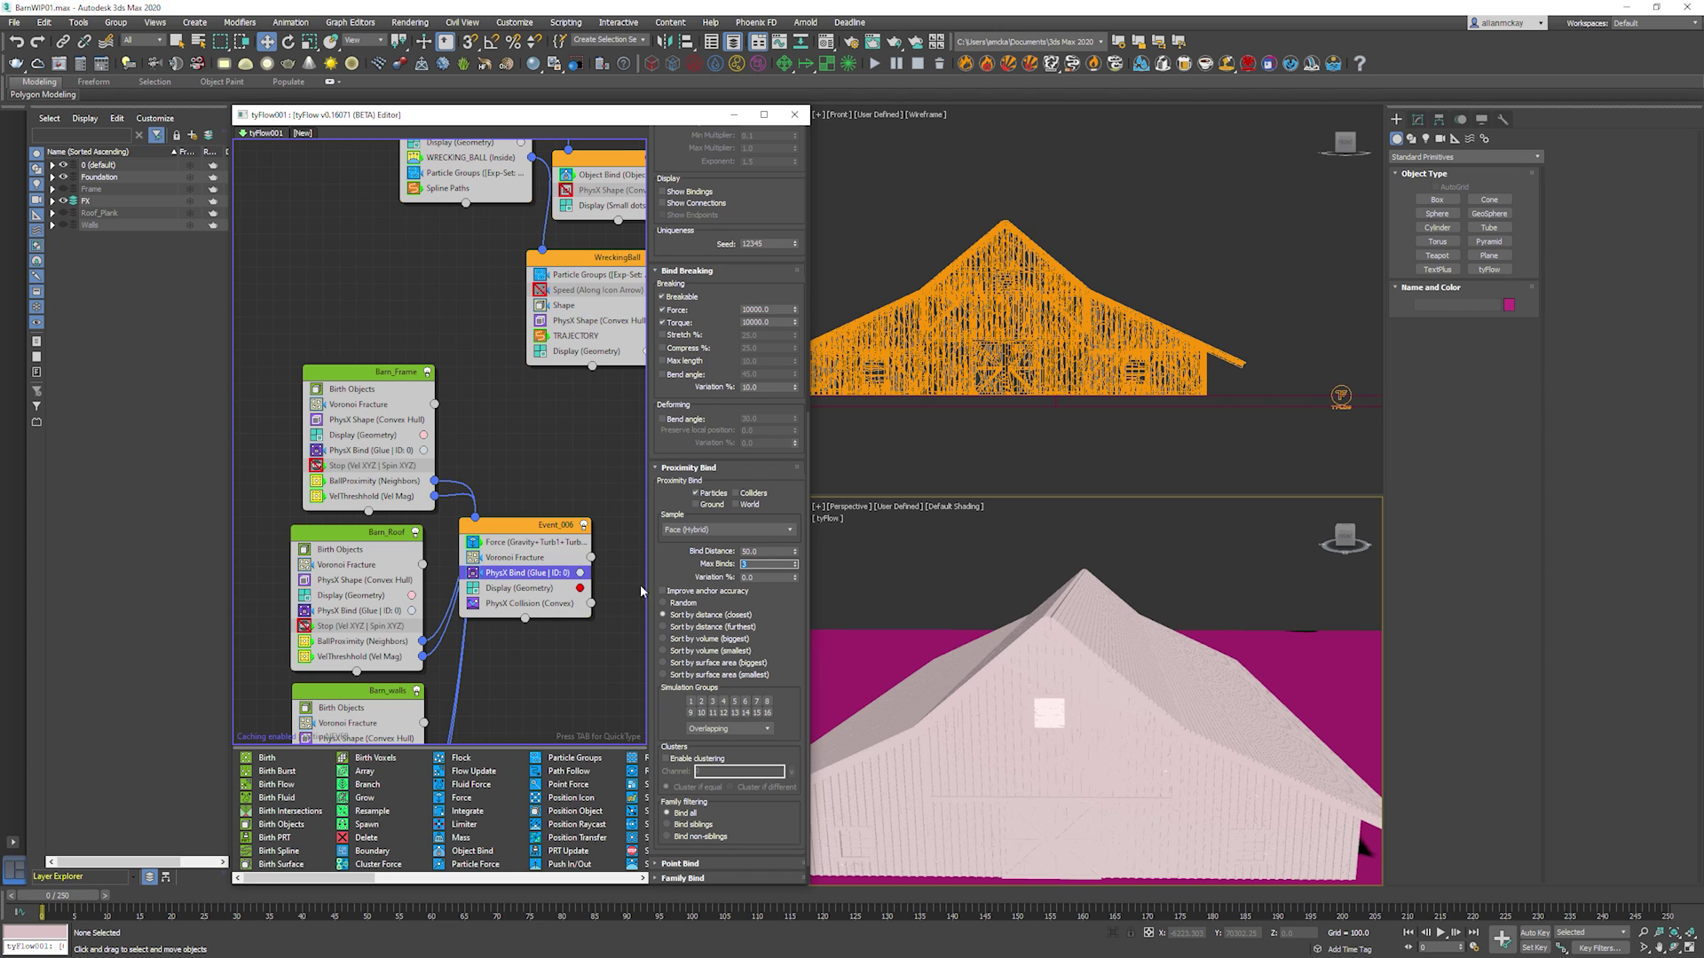
click(354, 581)
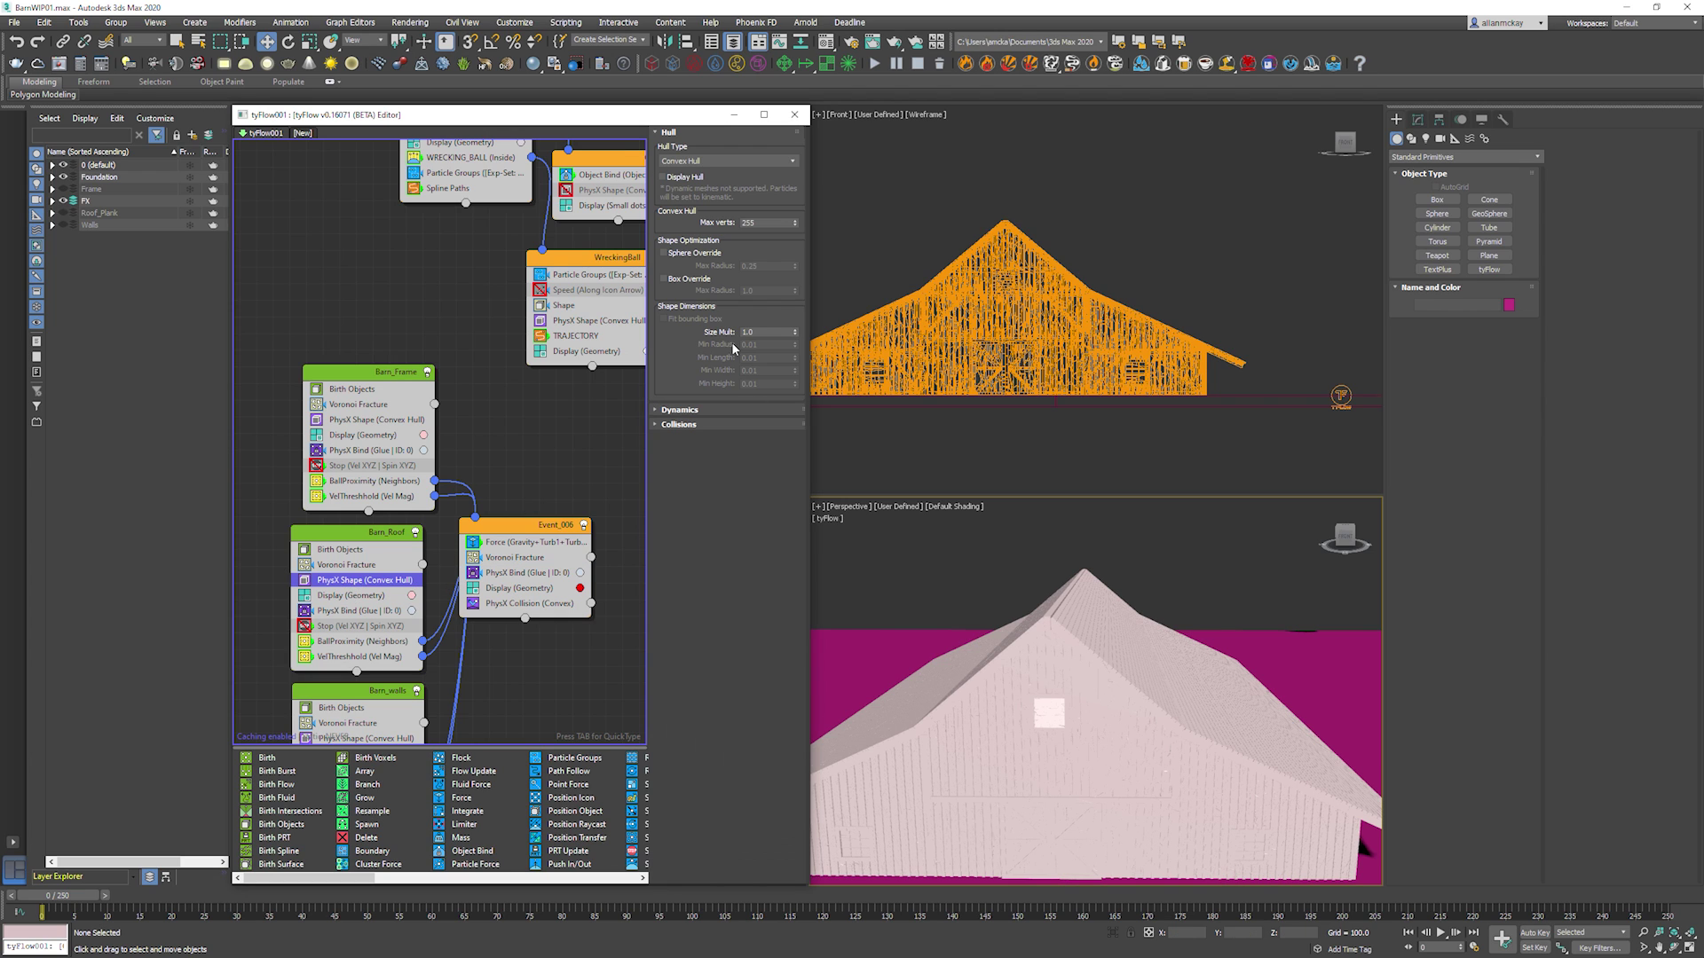
middle_drag(425, 706, 446, 661)
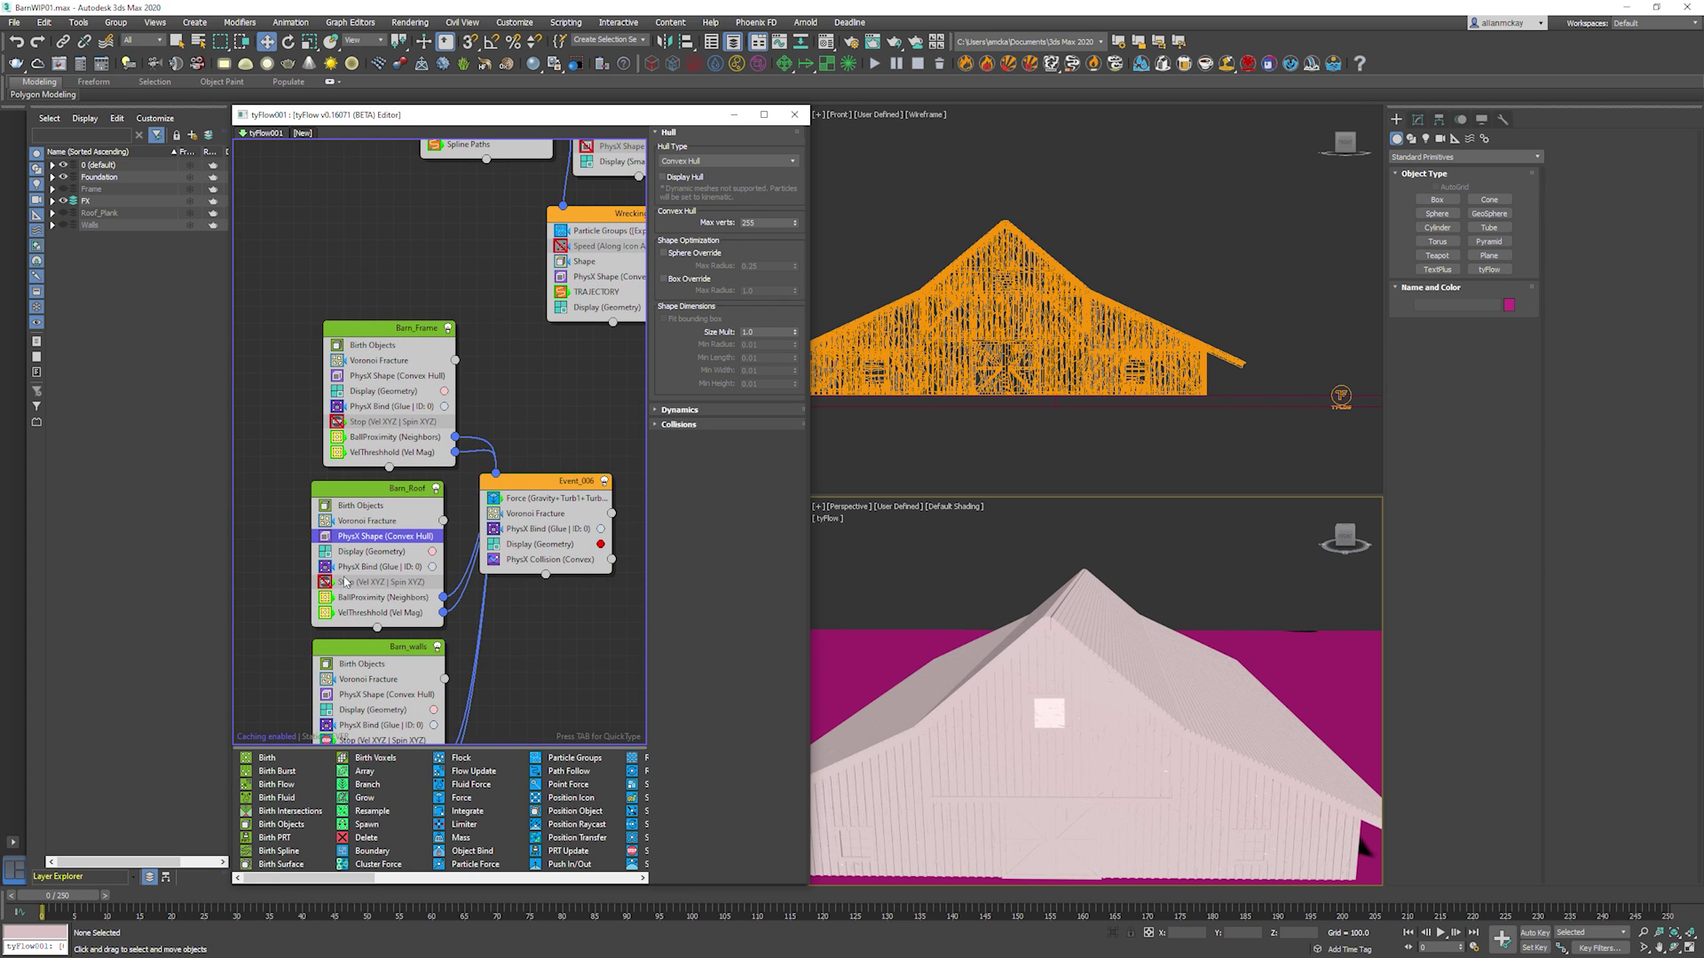
middle_drag(422, 282, 388, 466)
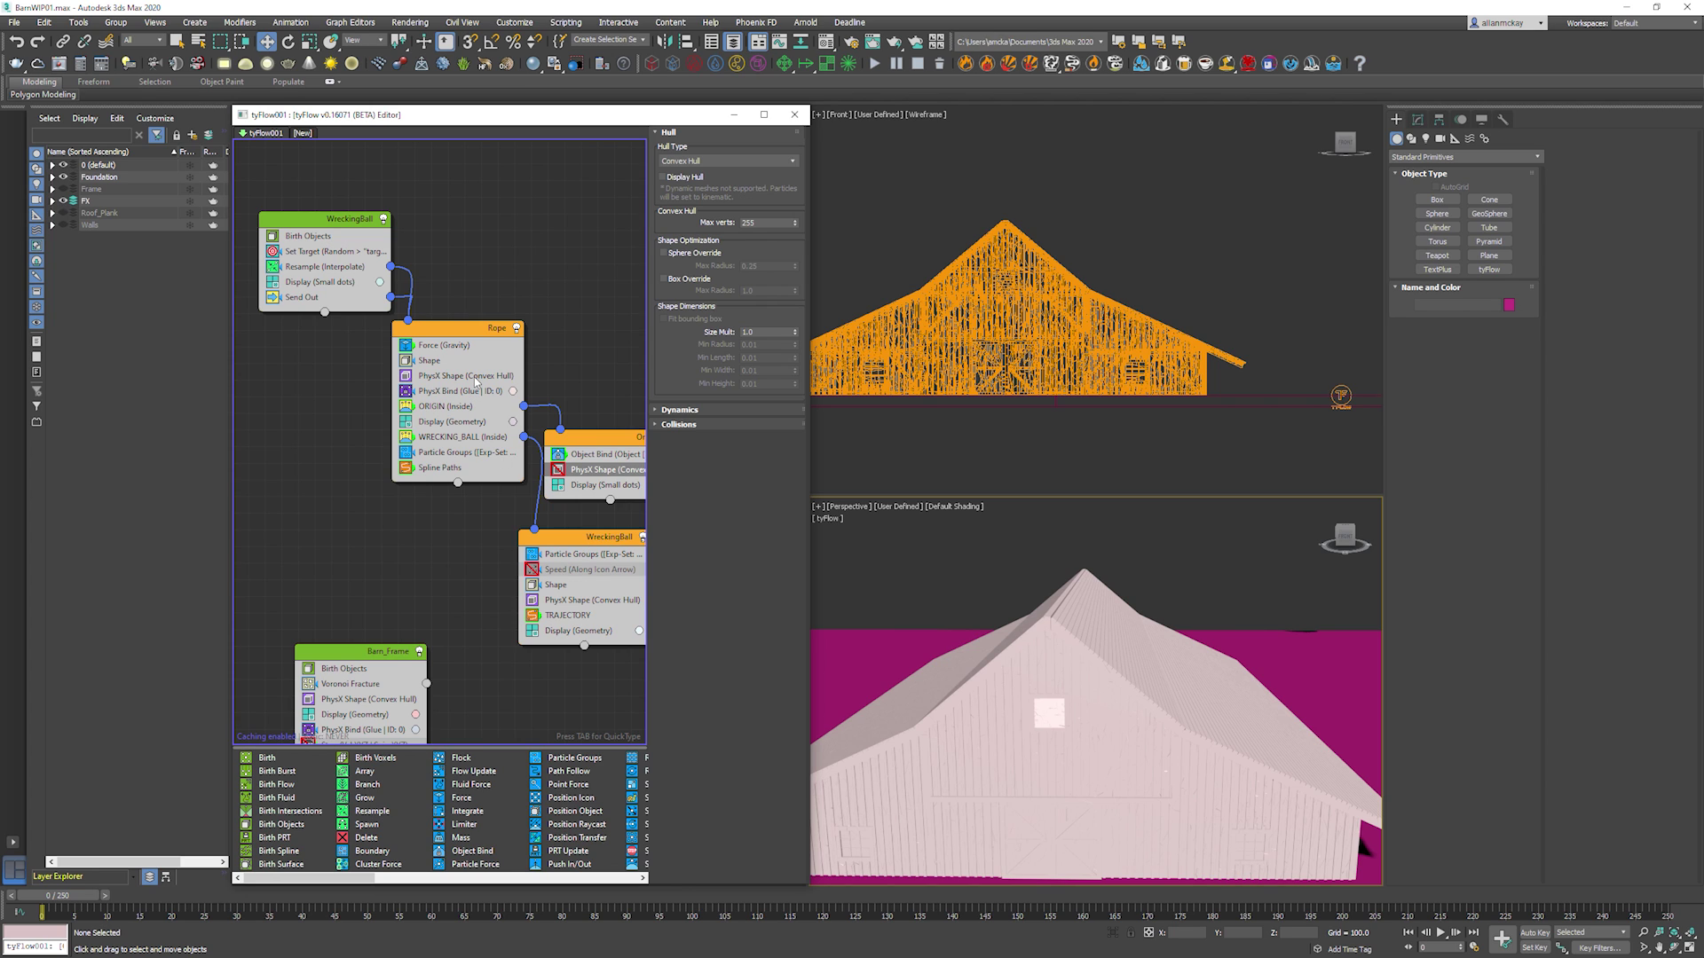
click(679, 410)
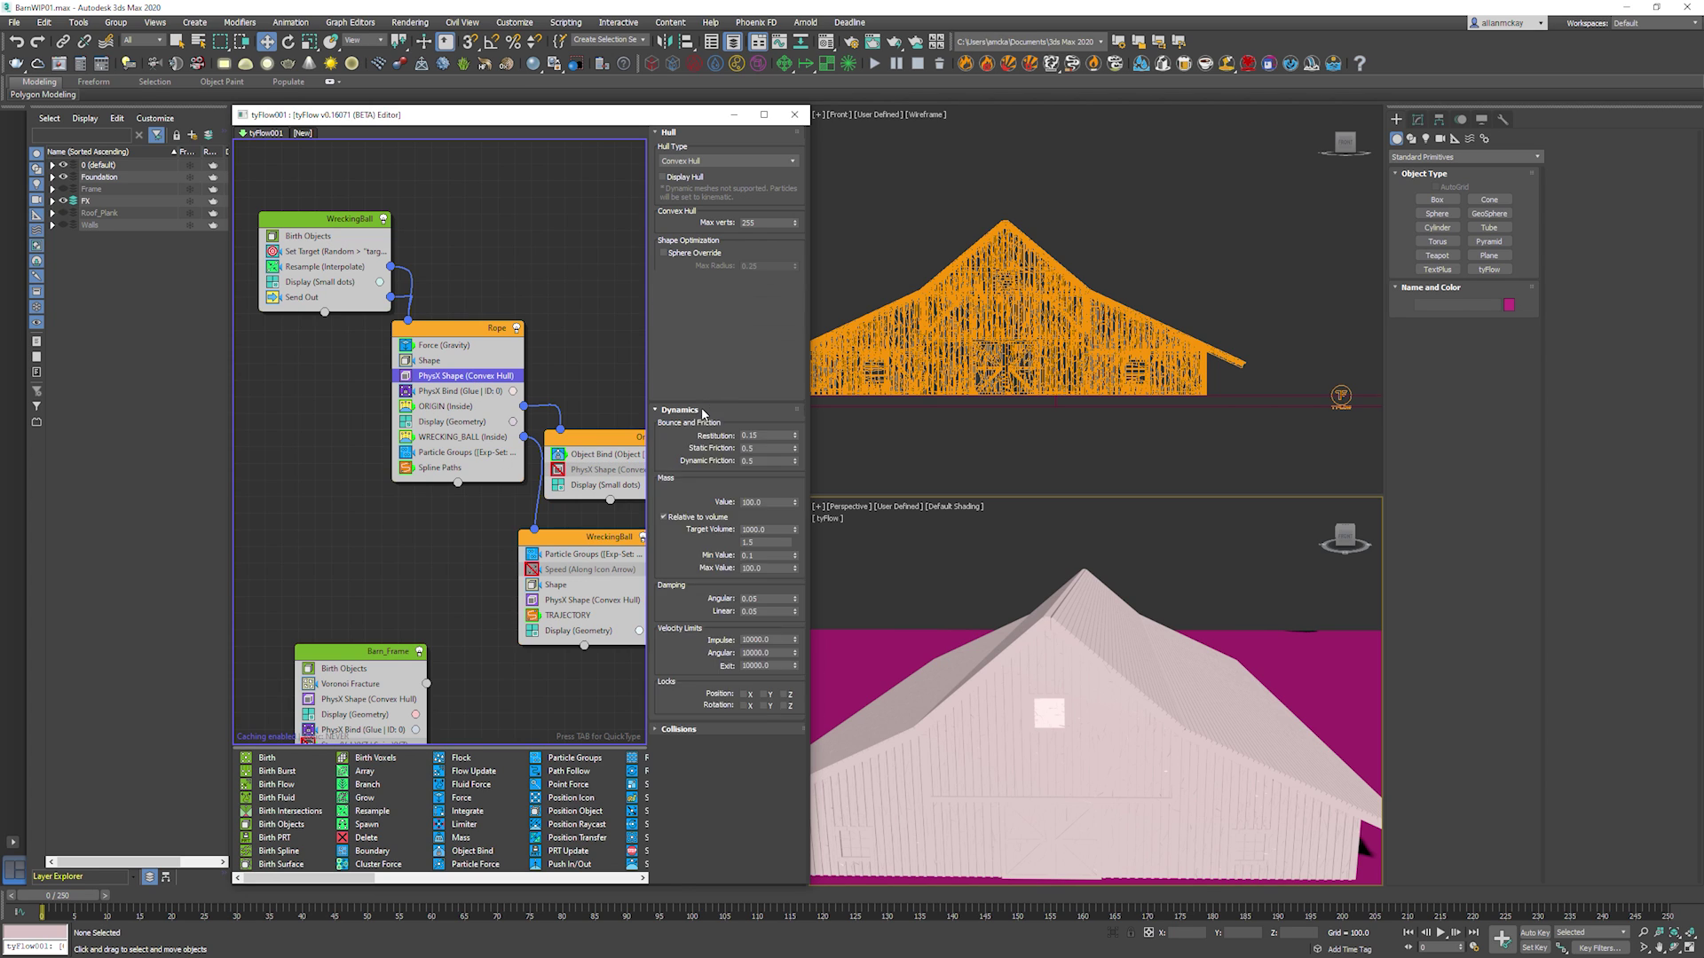
middle_drag(556, 624, 594, 366)
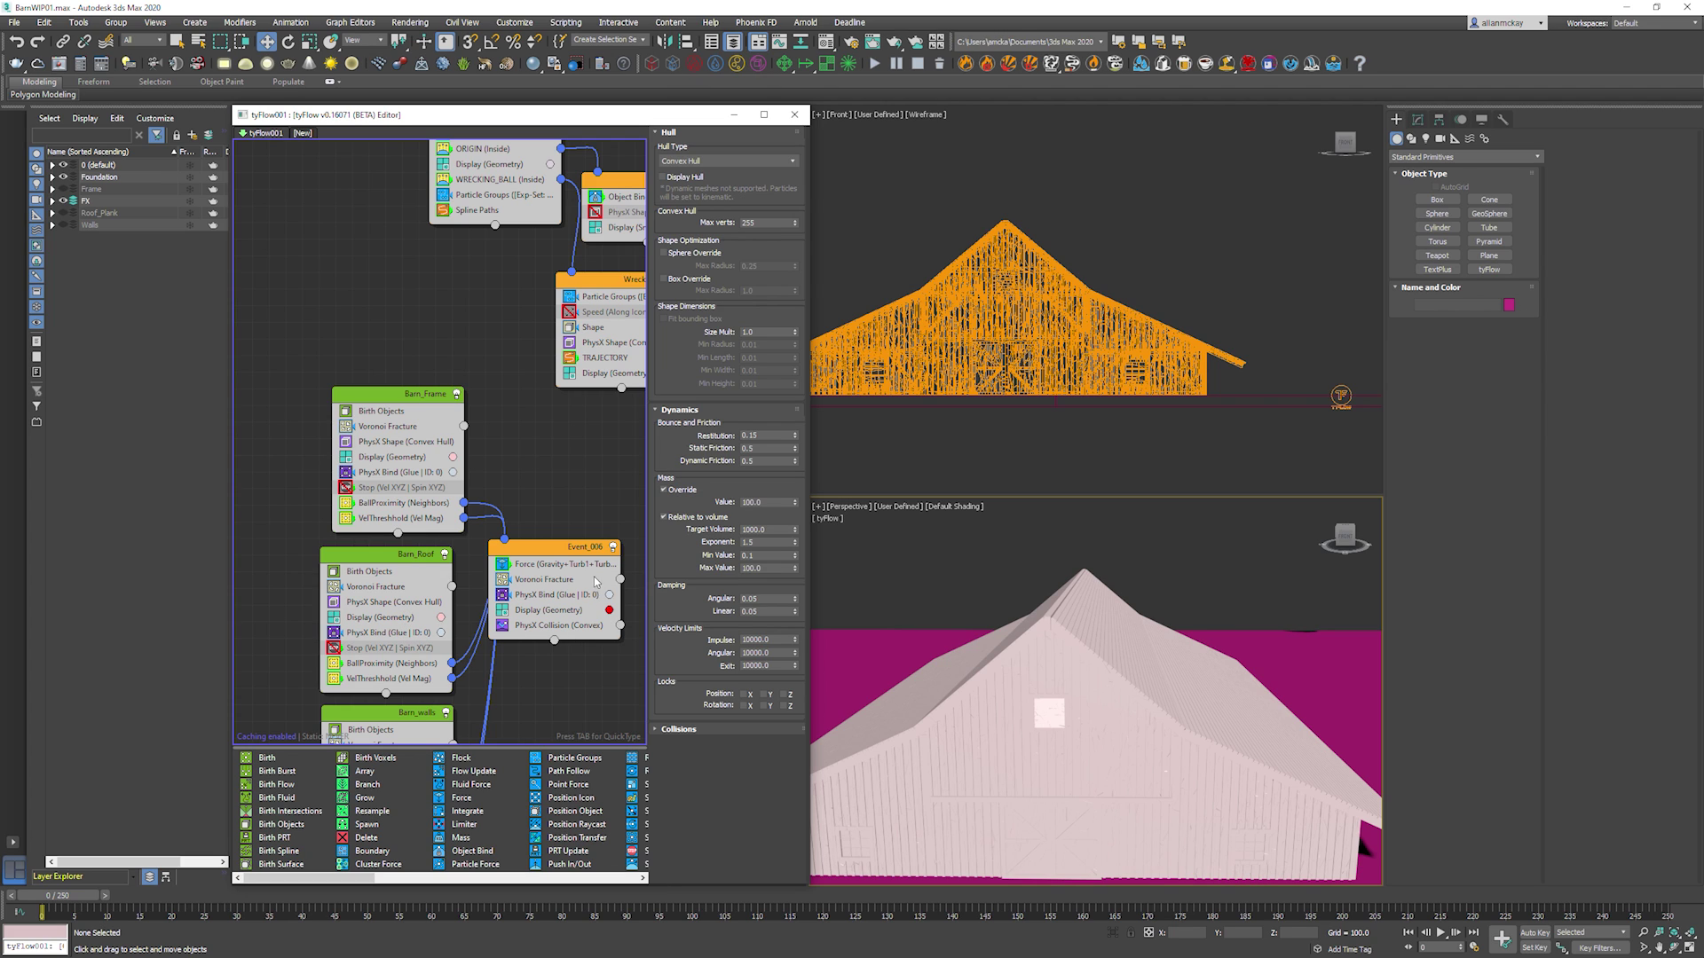
Examine the wrecking ball's damage to the complete barn at frame 187 from several angles in the Perspective view.
click(962, 620)
key(alt+z)
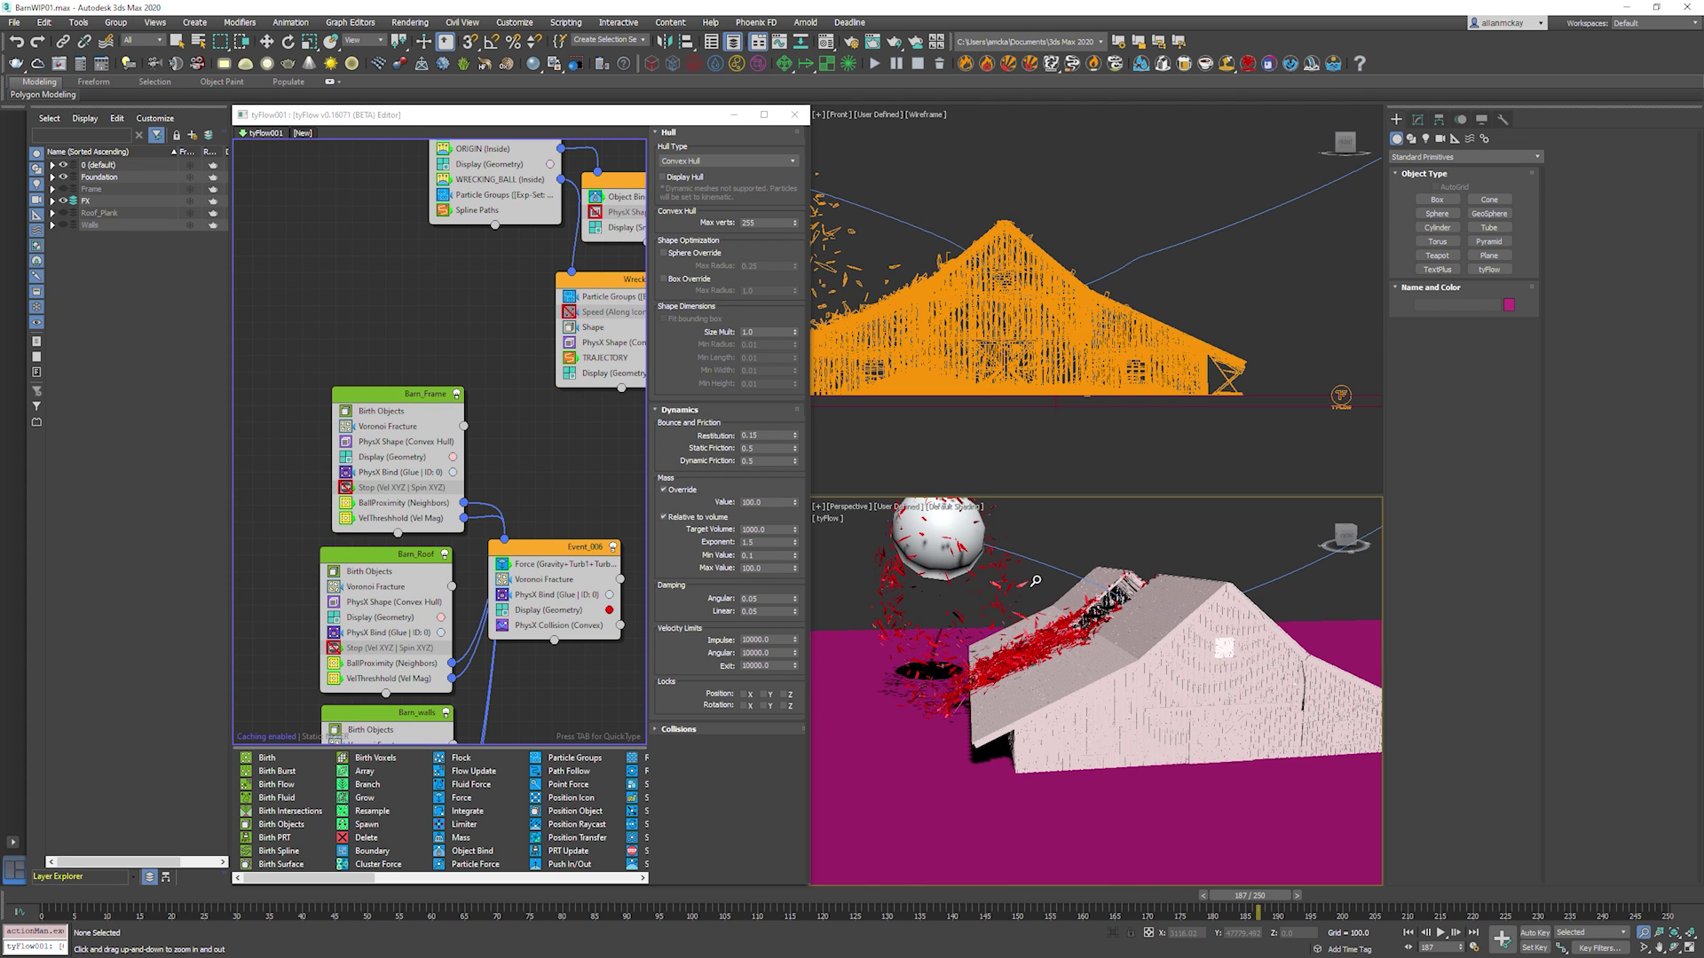
drag(1036, 581, 1056, 611)
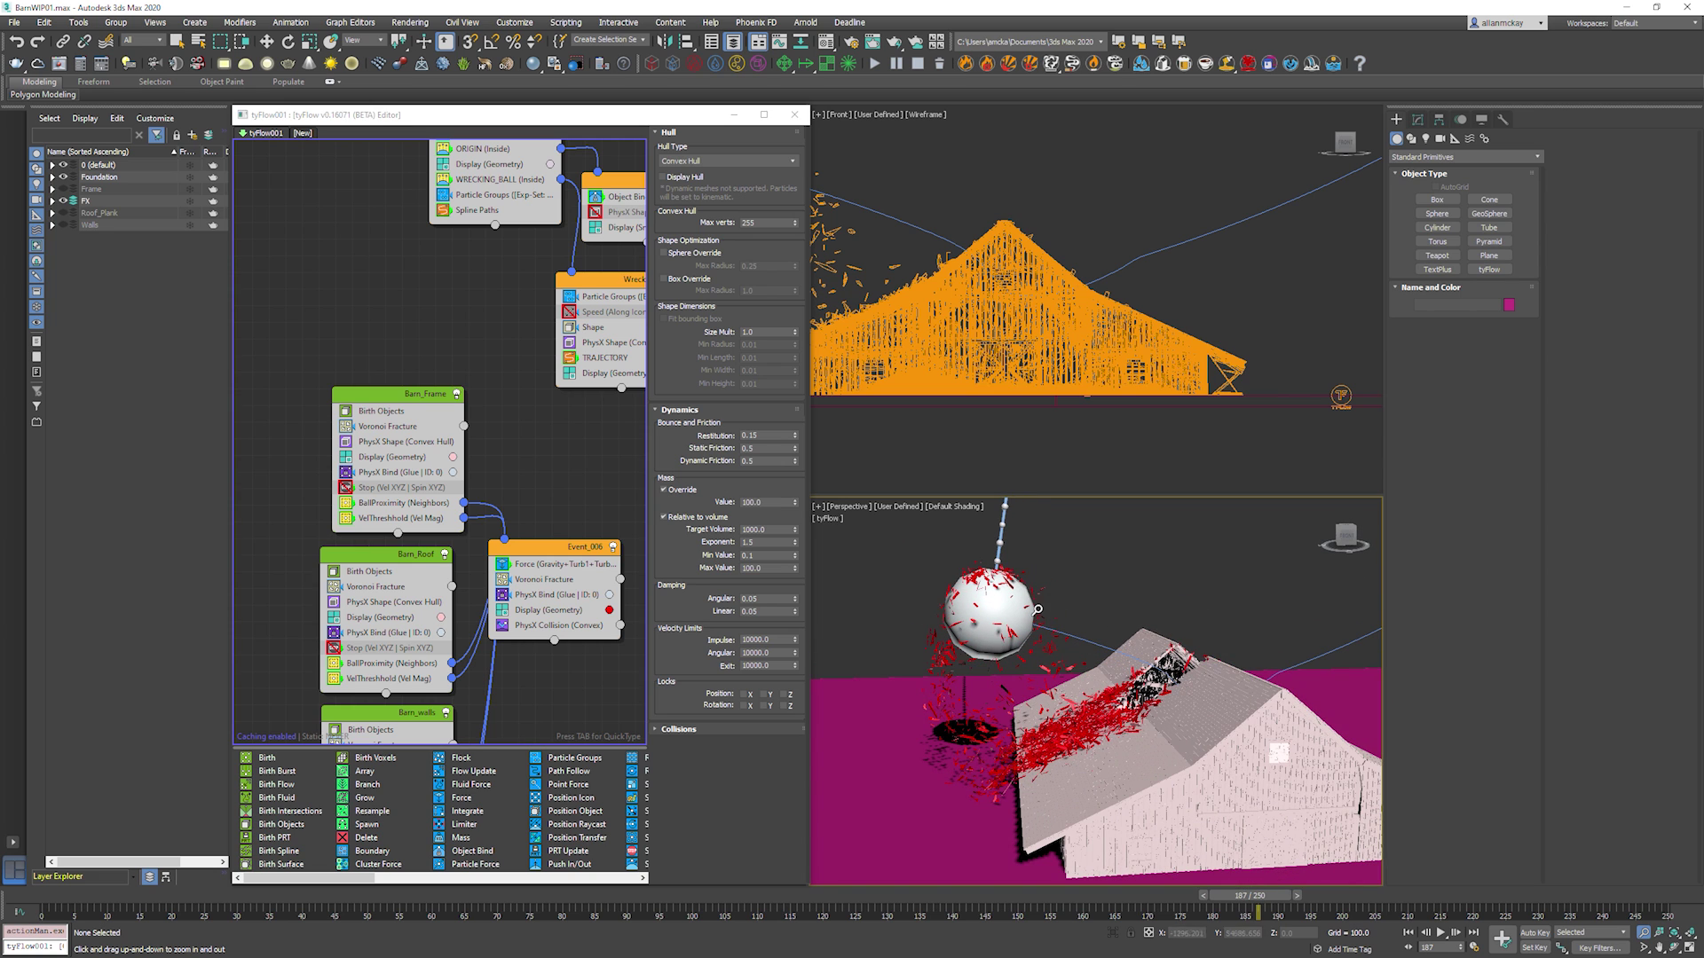
drag(1031, 625, 1071, 619)
mouse_move(1071, 620)
alt+middle_down()
mouse_move(1029, 612)
mouse_move(1054, 610)
alt+middle_up()
right_click(1043, 618)
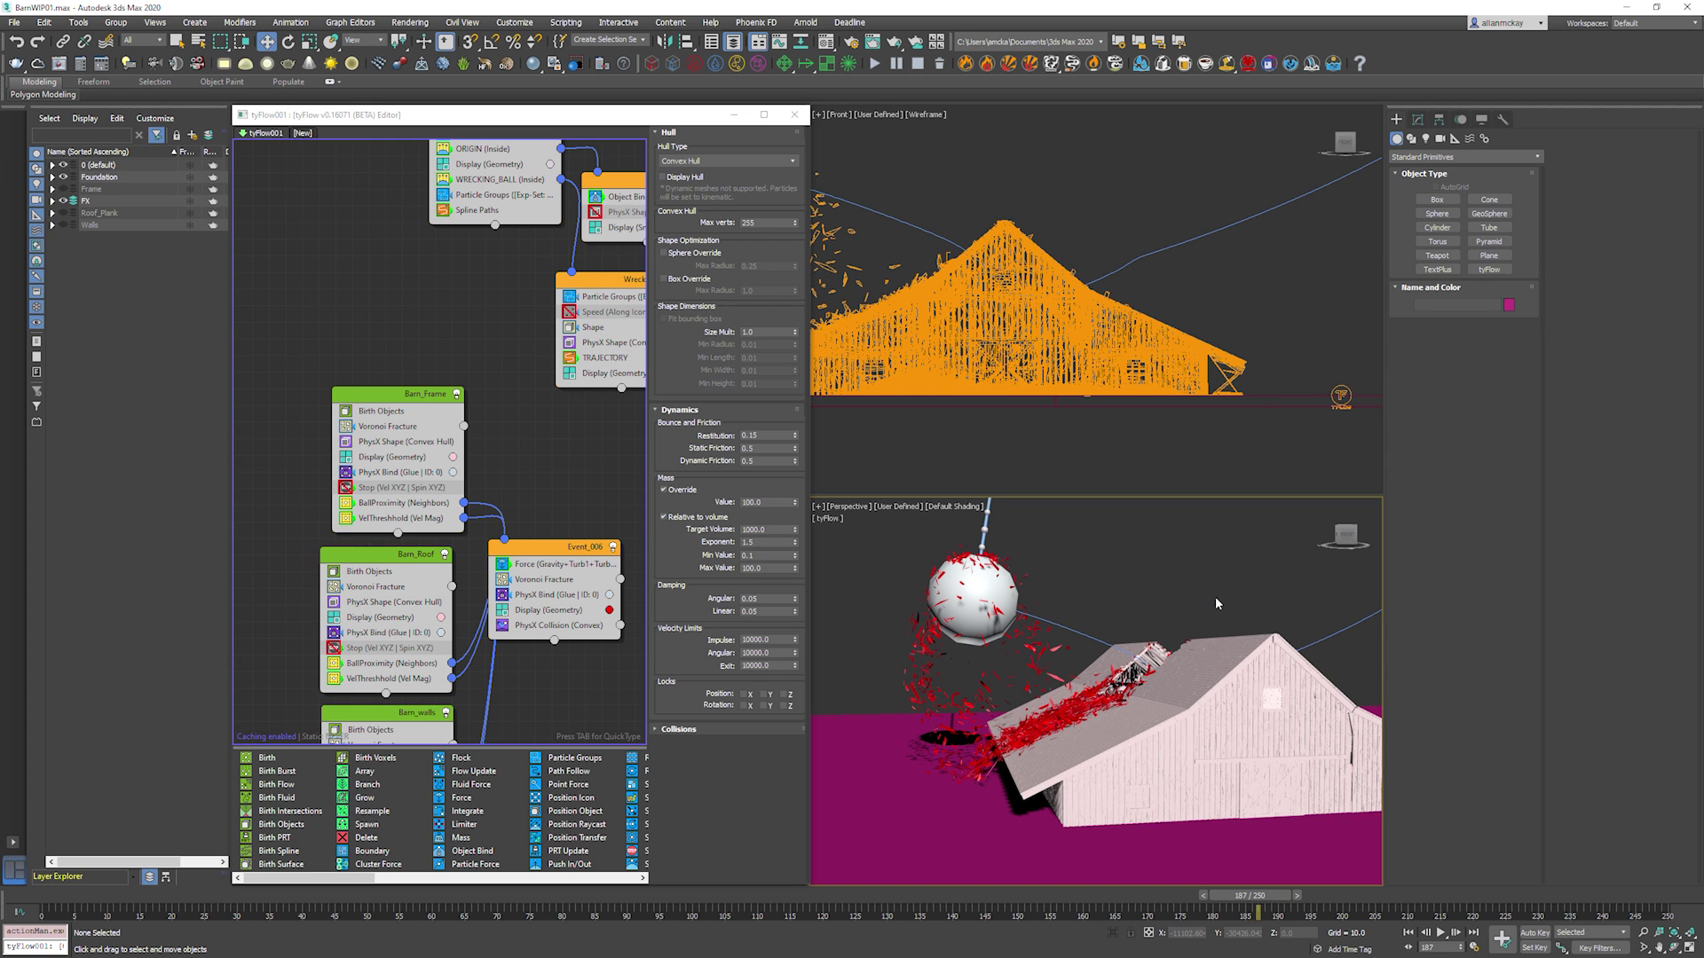
Return to the first frame, frame the barn in the Perspective view and open the Make Preview settings.
key(Home)
middle_drag(1217, 602, 1194, 611)
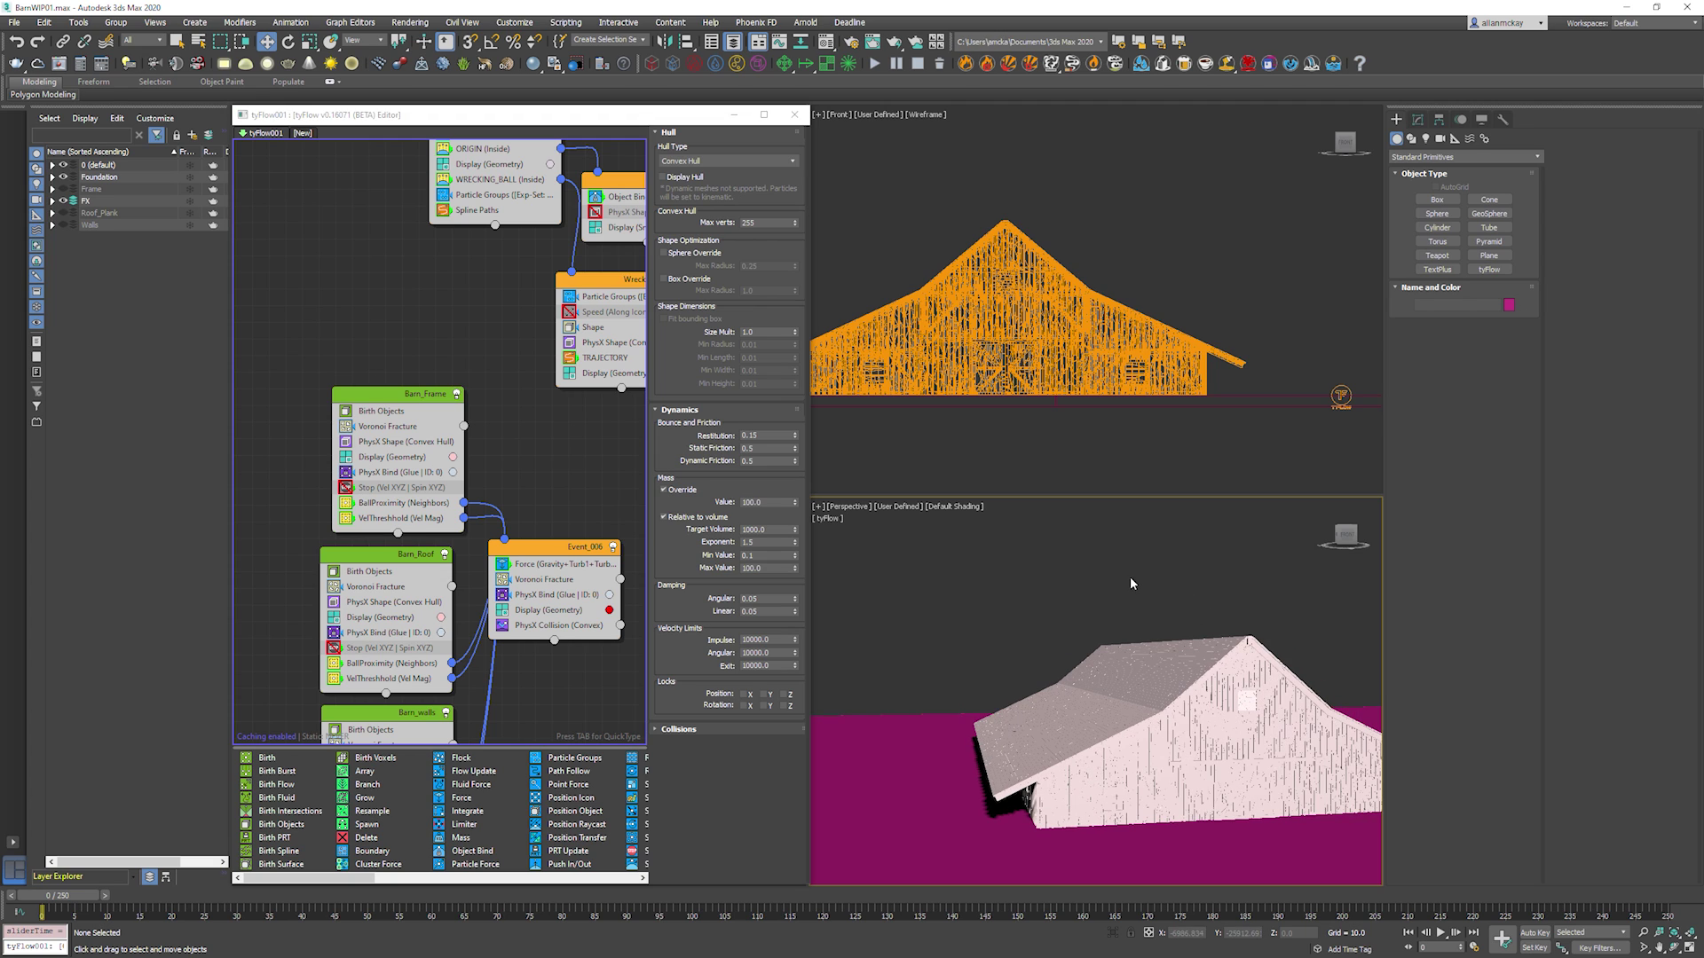
key(shift+v)
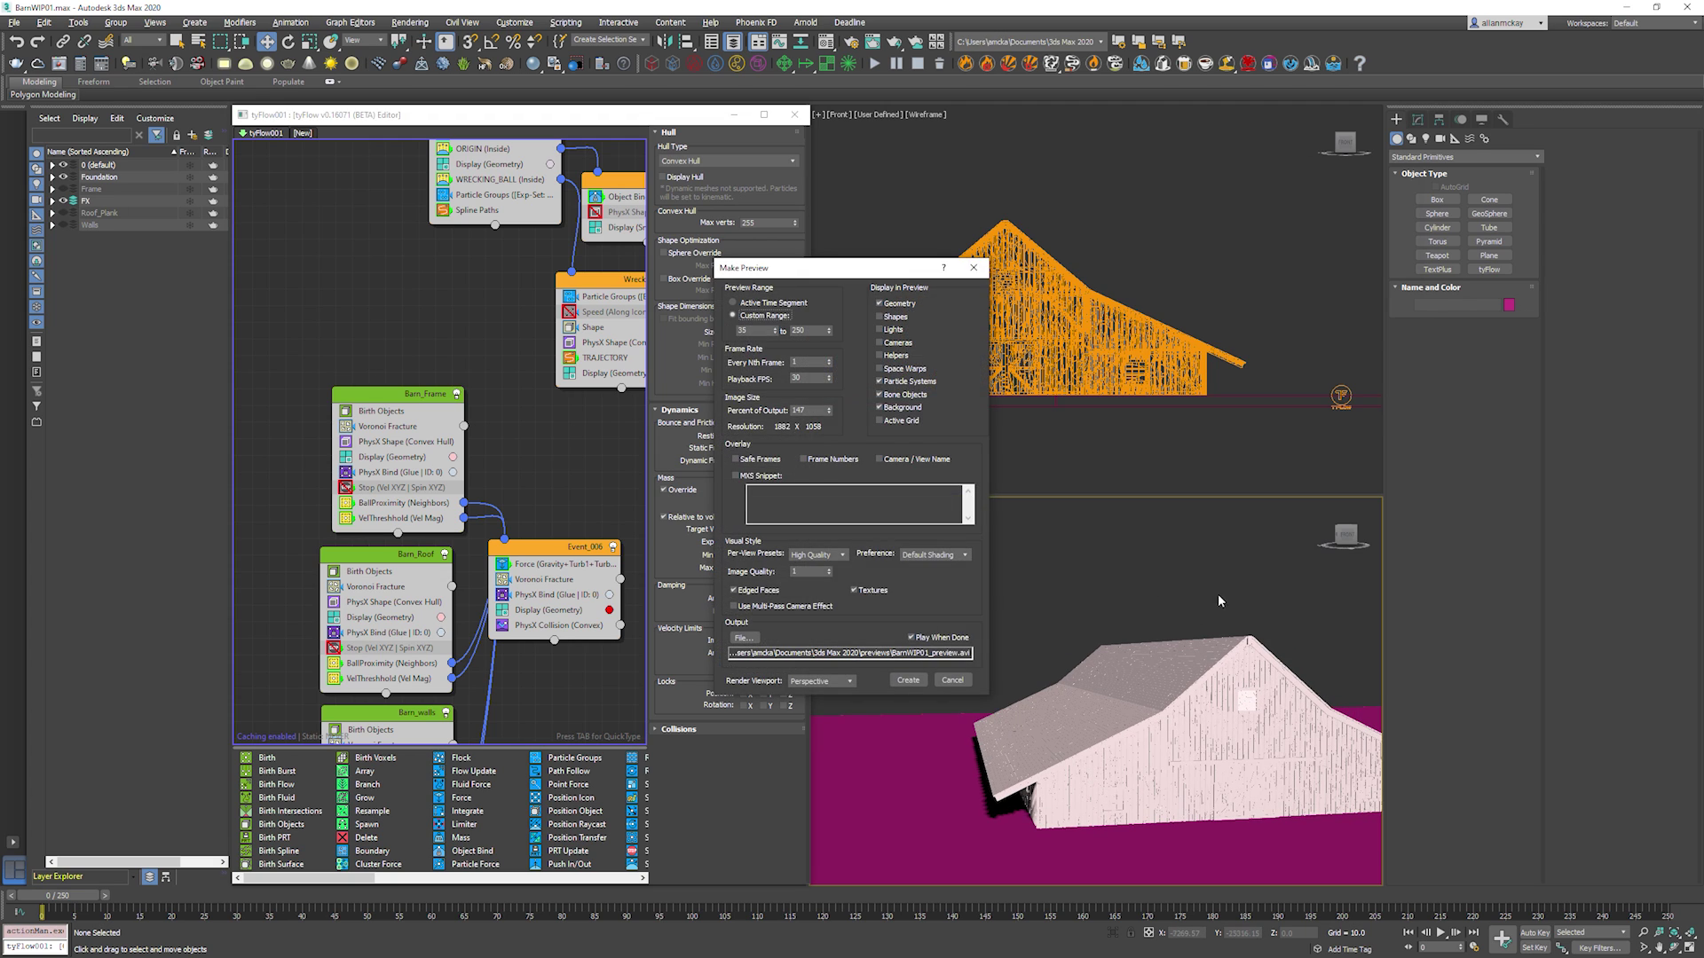